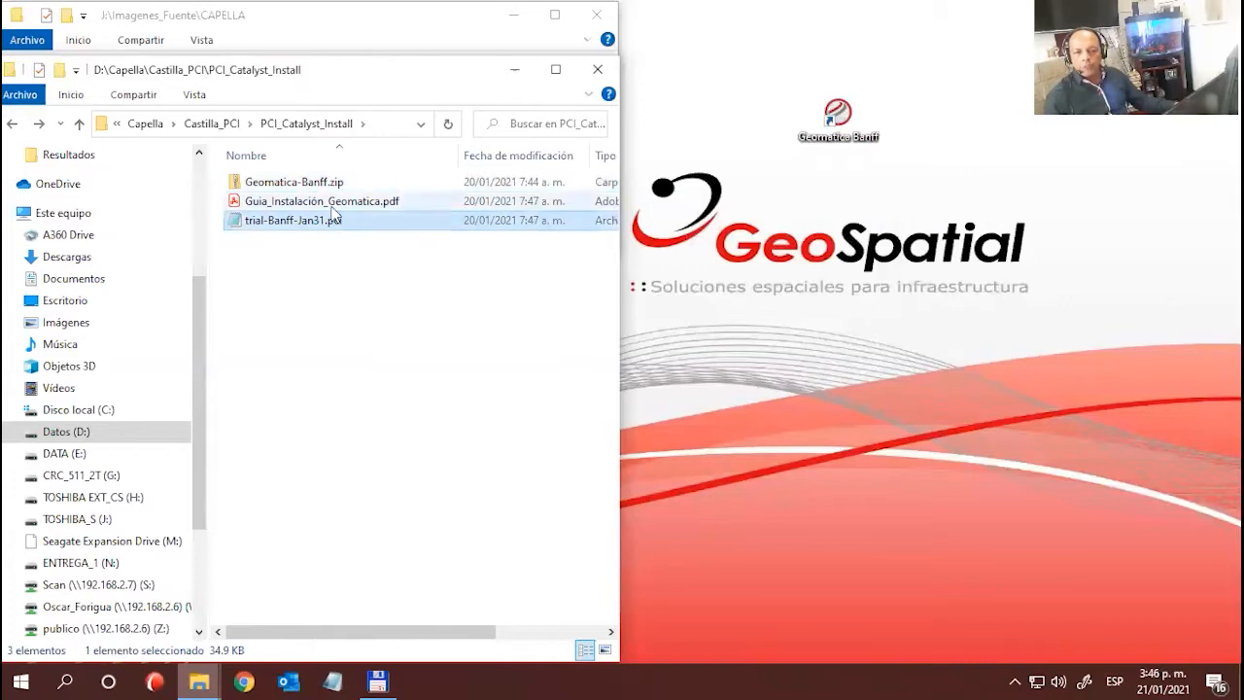
- Read through the installation guide Guia_Instalación_Geomatica.pdf up to the licence import section, and close it
double_click(328, 202)
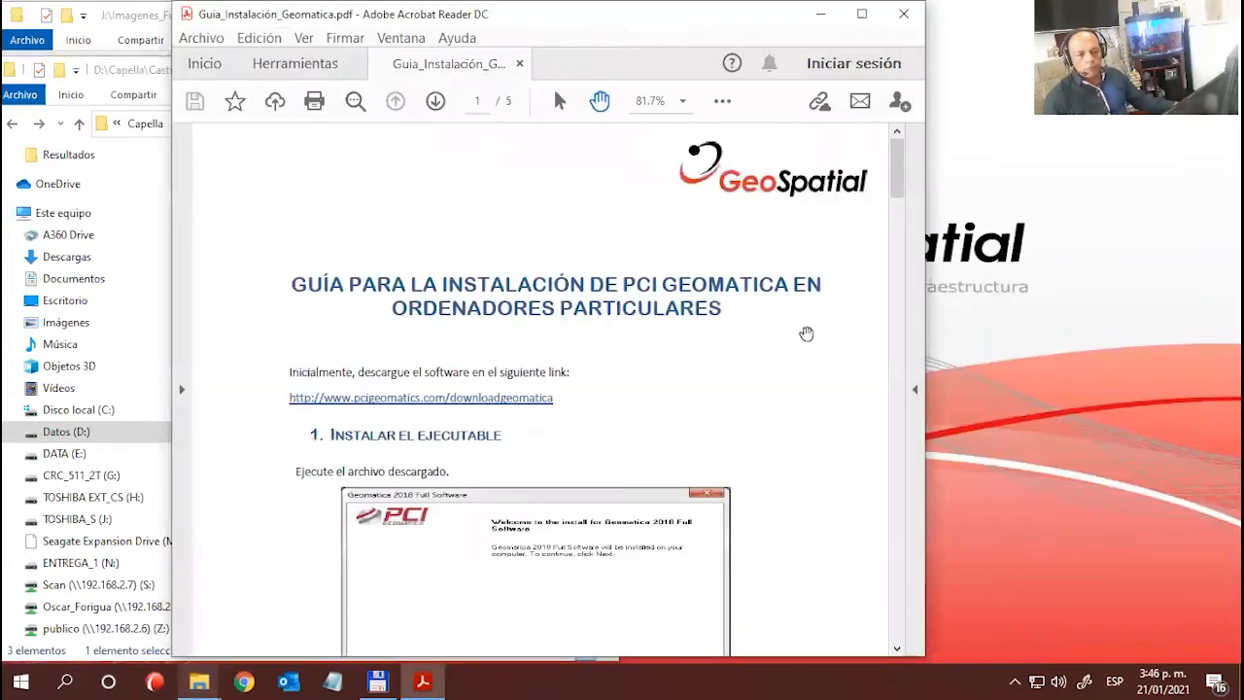
scroll(578, 375, "down", 10)
scroll(578, 375, "down", 10)
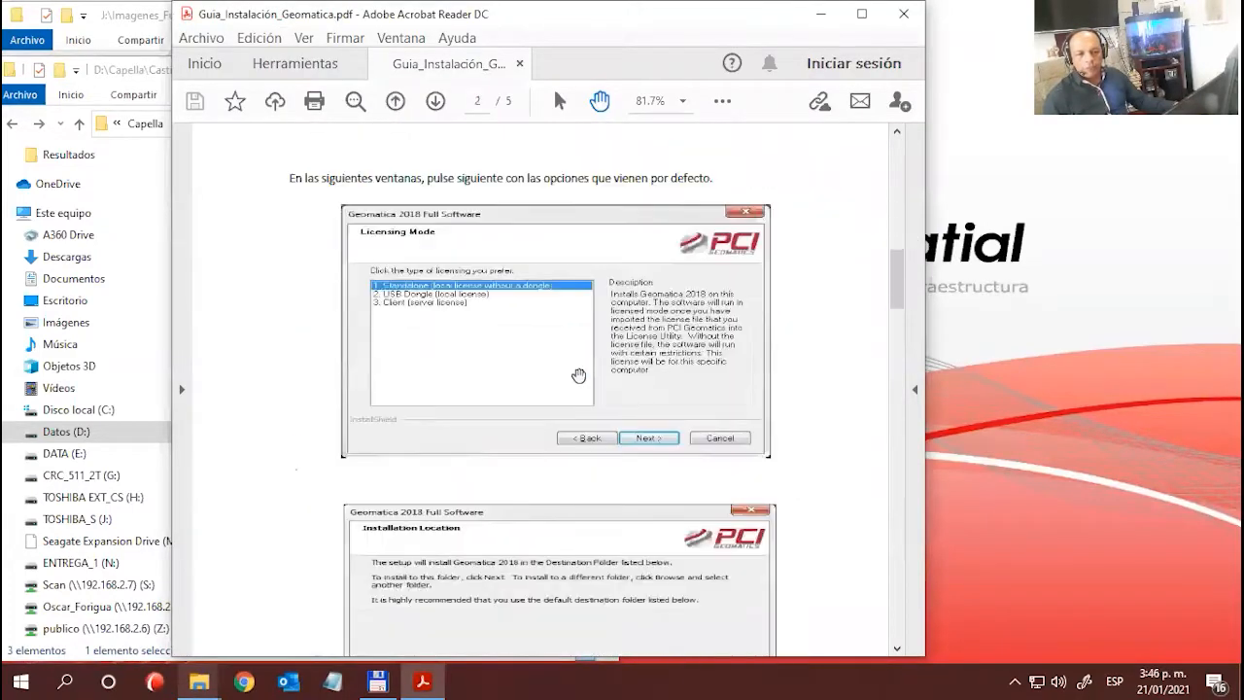
scroll(578, 375, "up", 7)
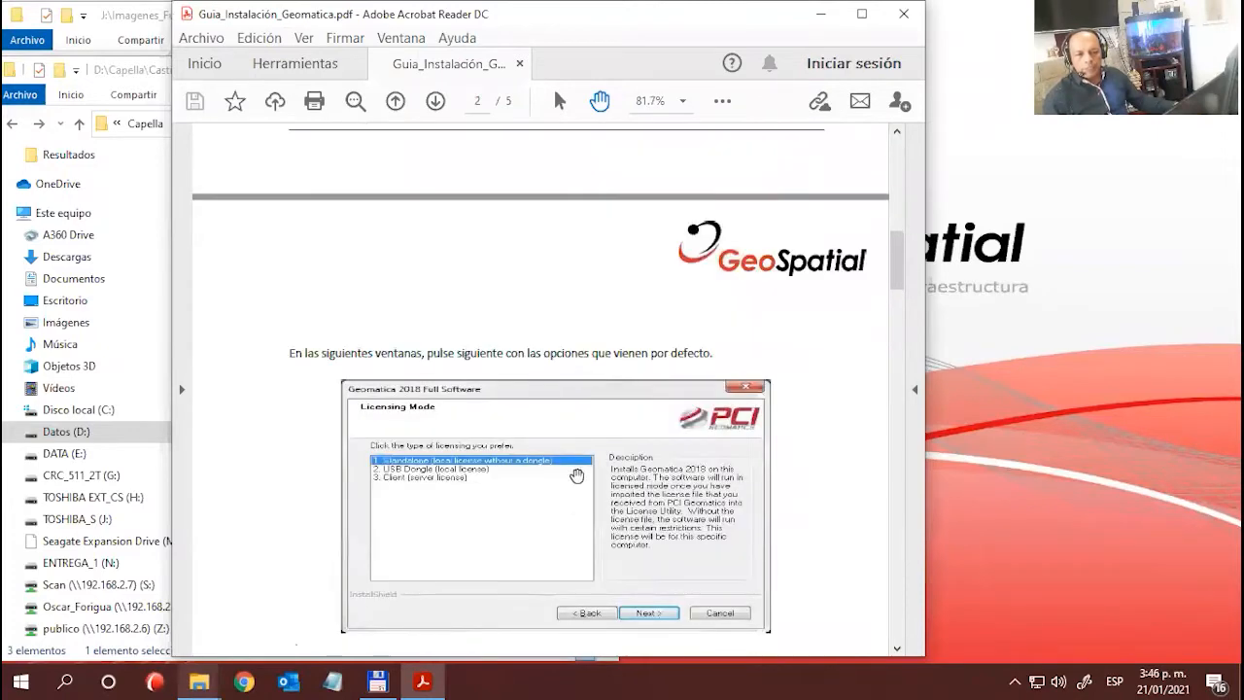
scroll(569, 466, "down", 10)
scroll(563, 471, "down", 15)
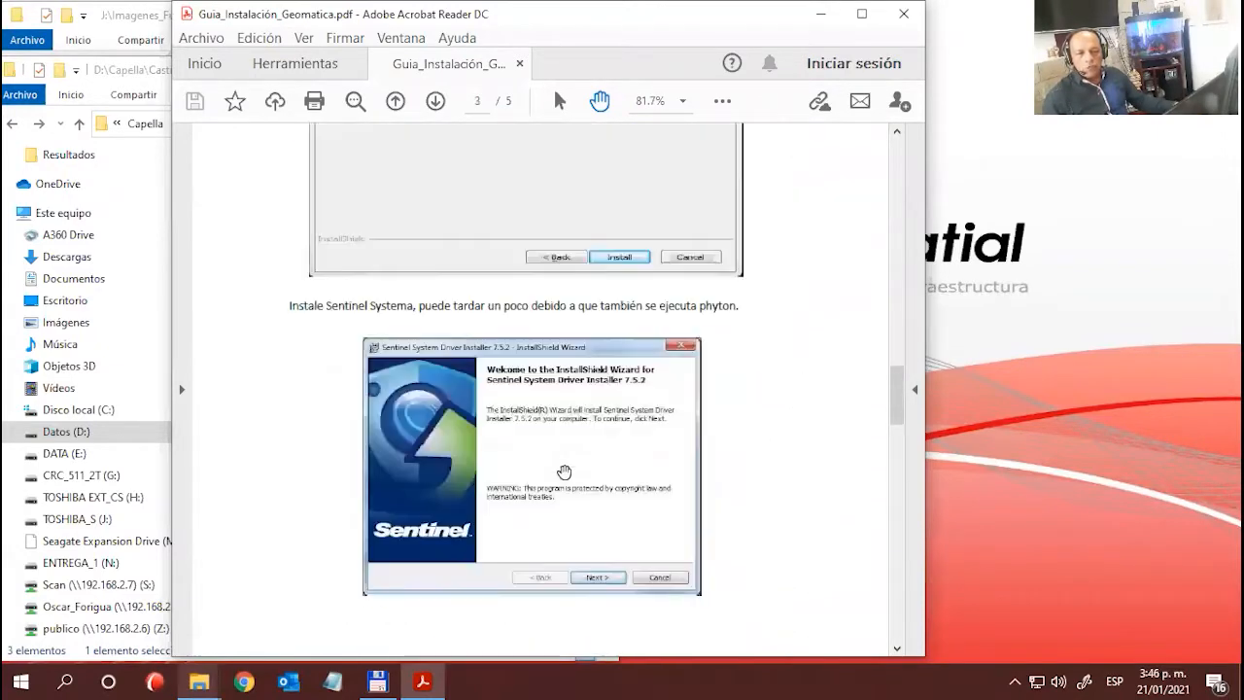
scroll(564, 471, "down", 10)
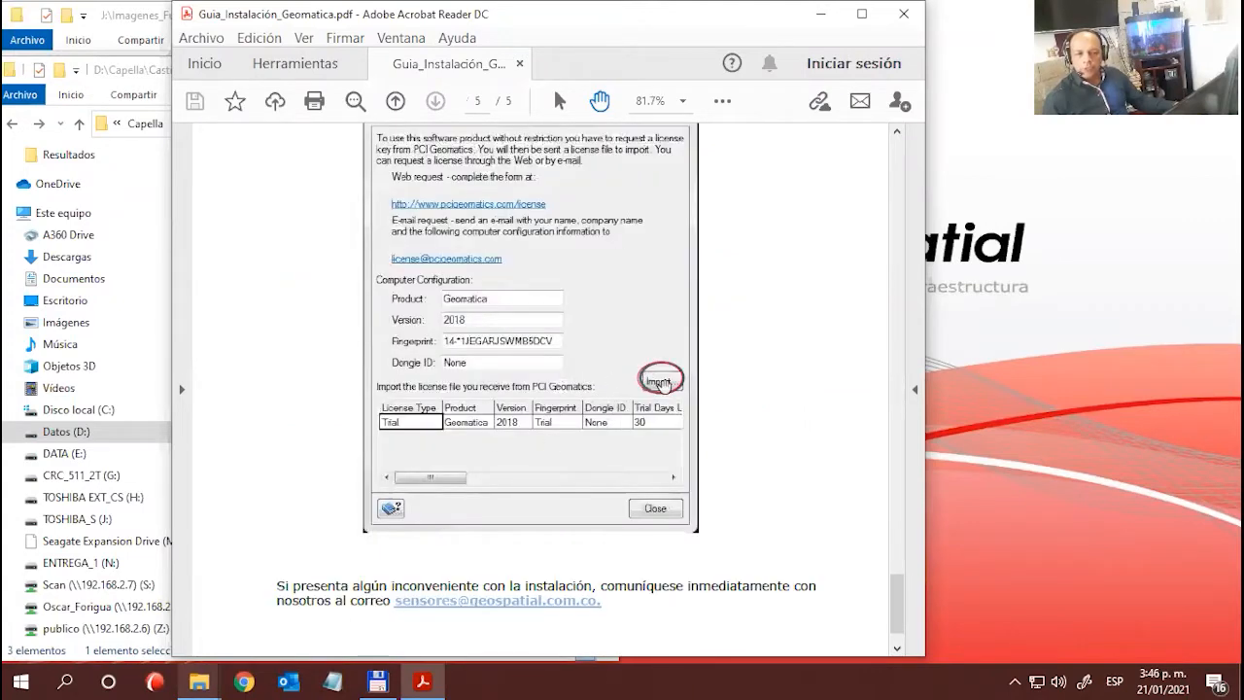
left_click(903, 14)
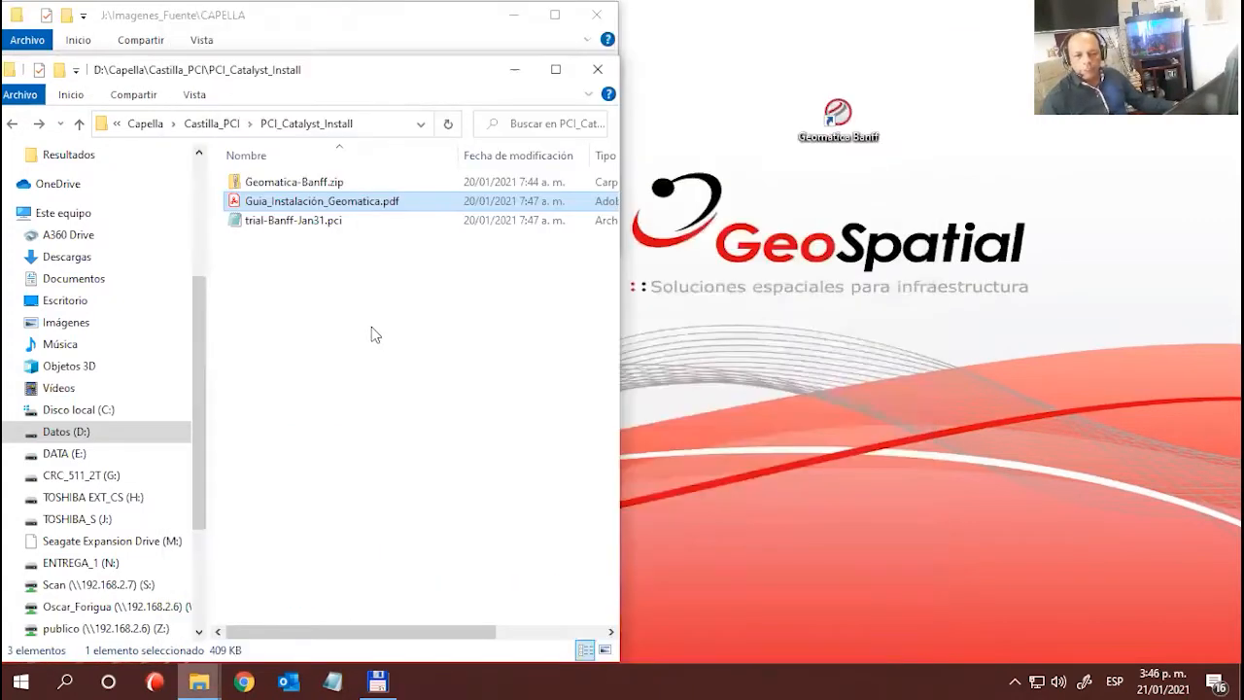
- Go up to the Castilla_PCI folder, look at the contents of its Imagenes subfolder, and return
left_click(371, 327)
key("BackSpace")
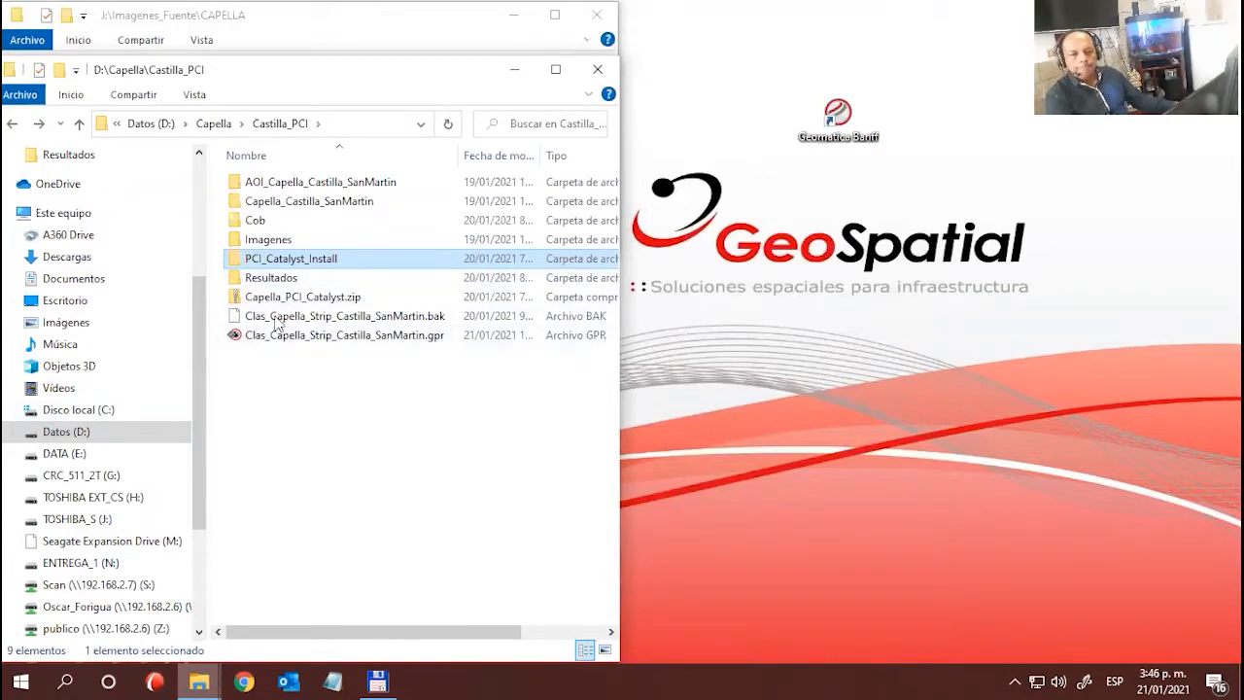
double_click(269, 243)
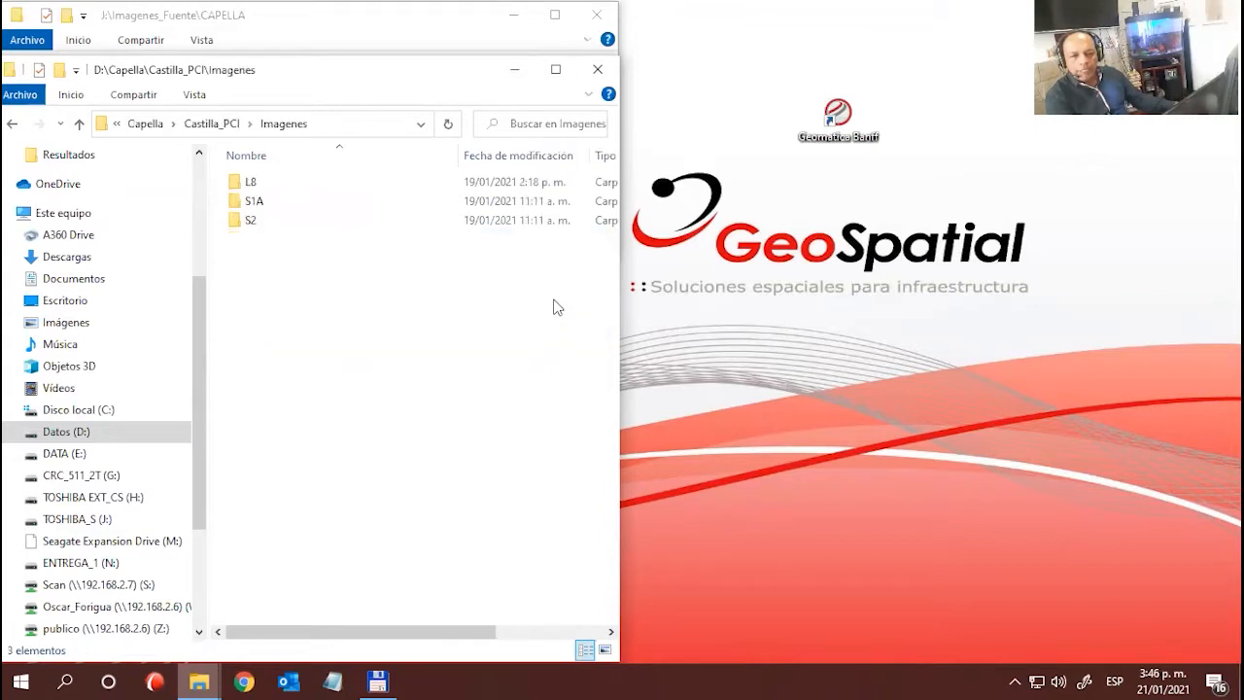
key("alt+Left")
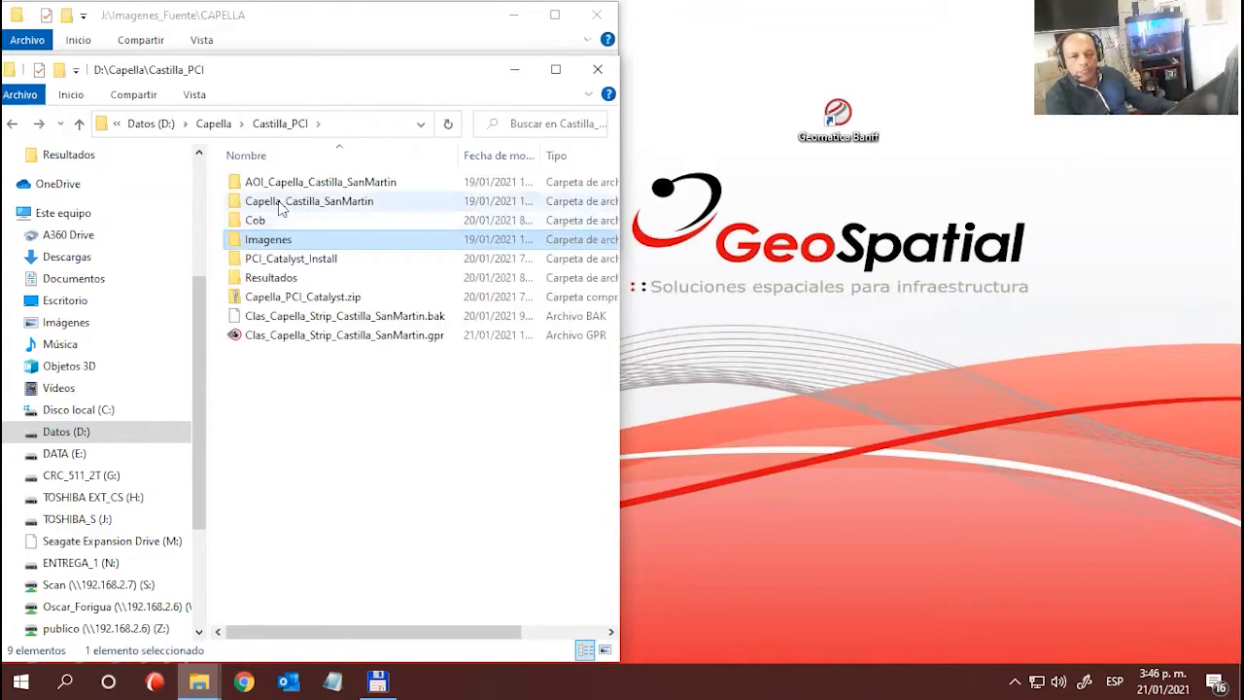
- Open the SLC folder inside Capella_Castilla_SanMartin and select its TIF image to check the file
double_click(329, 201)
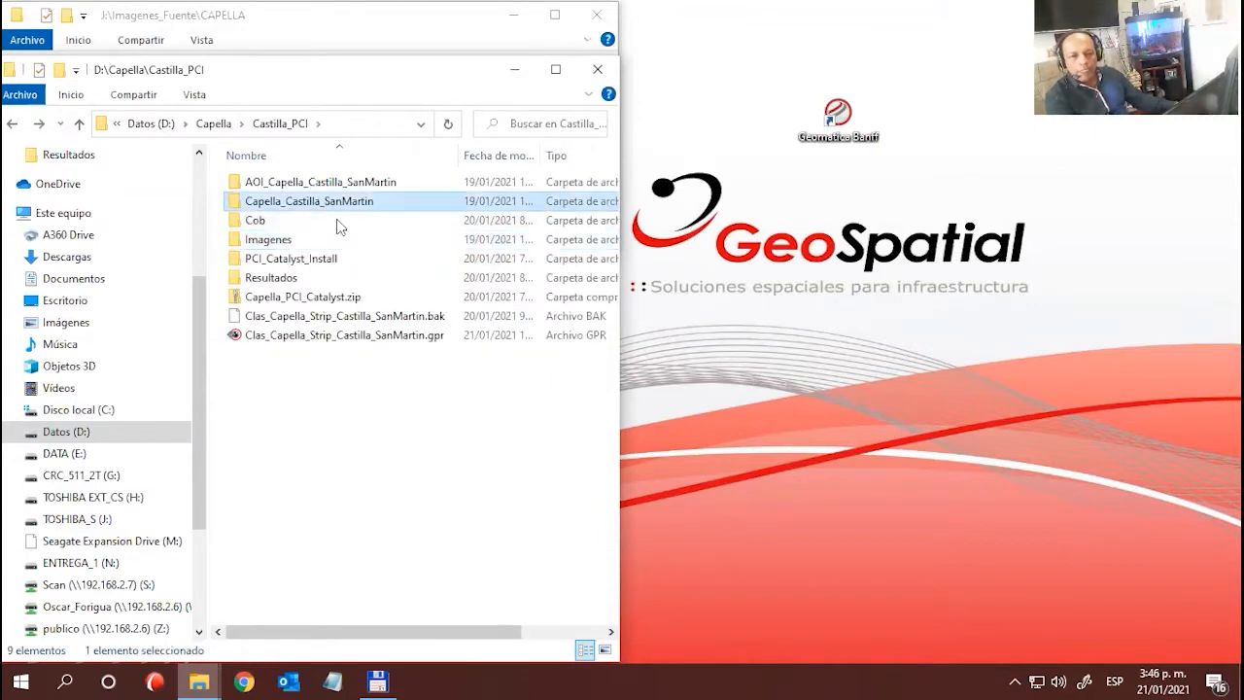
left_click(258, 185)
left_click(255, 202)
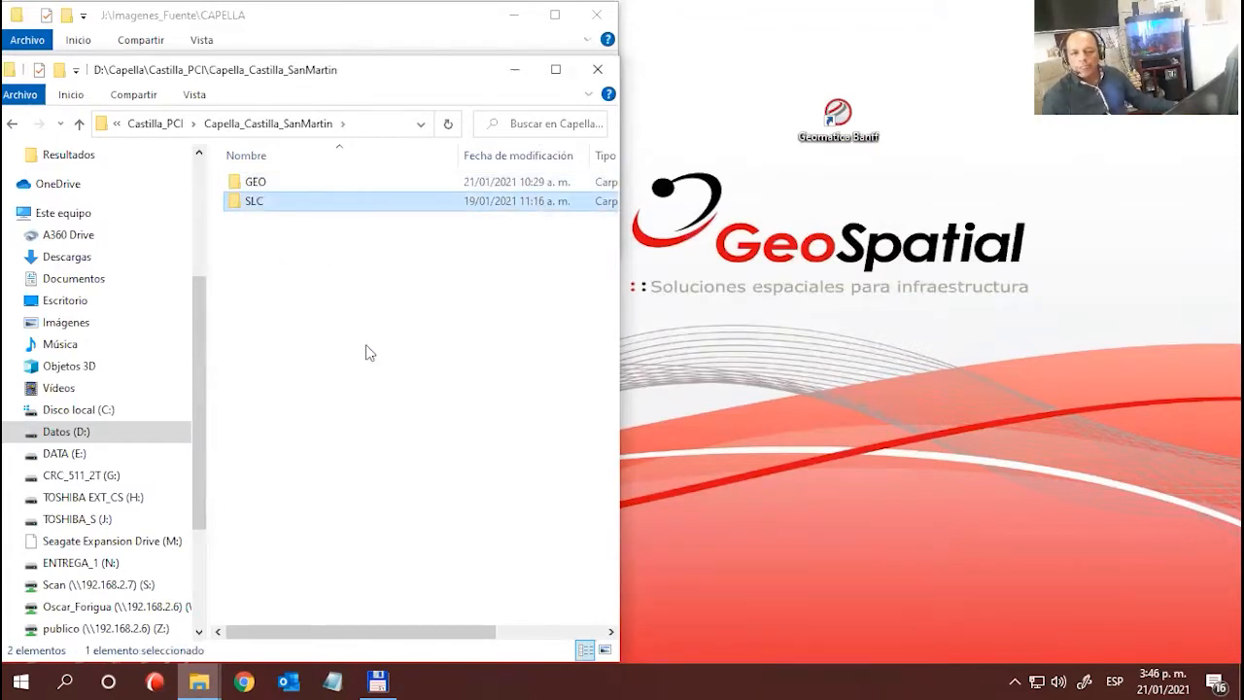
key("Return")
left_click(288, 254)
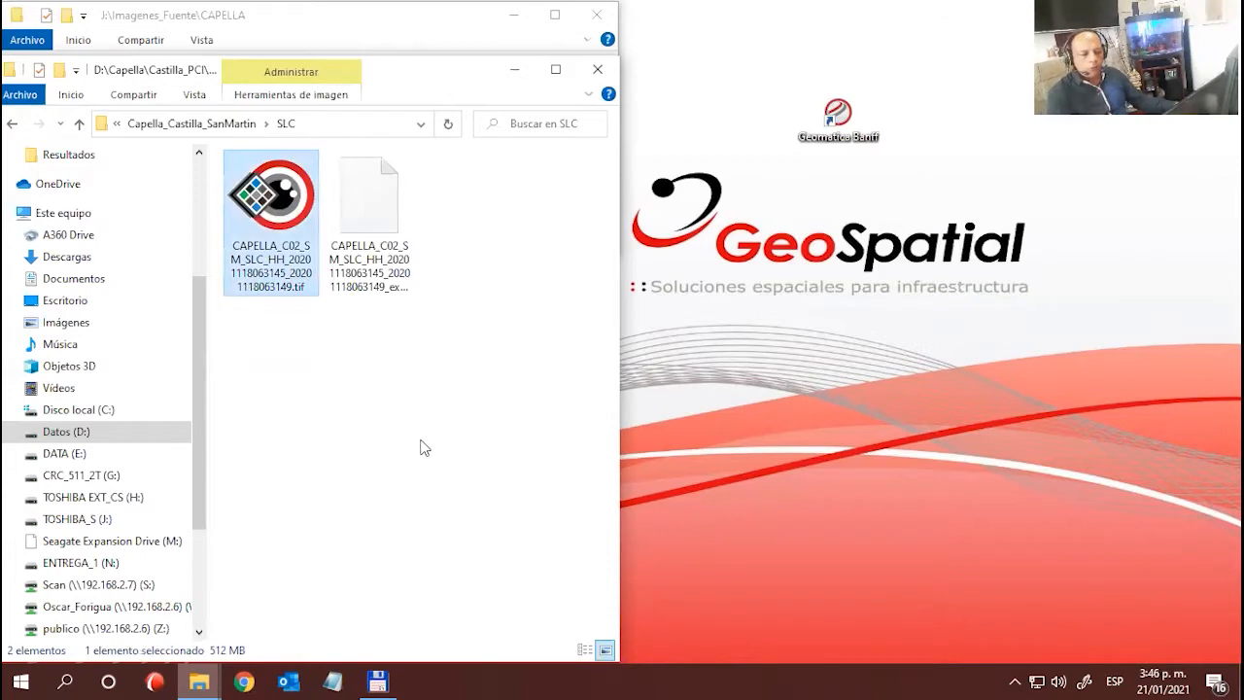
- Inspect the TIF image in the neighbouring GEO folder and return to Capella_Castilla_SanMartin
key("BackSpace")
double_click(268, 182)
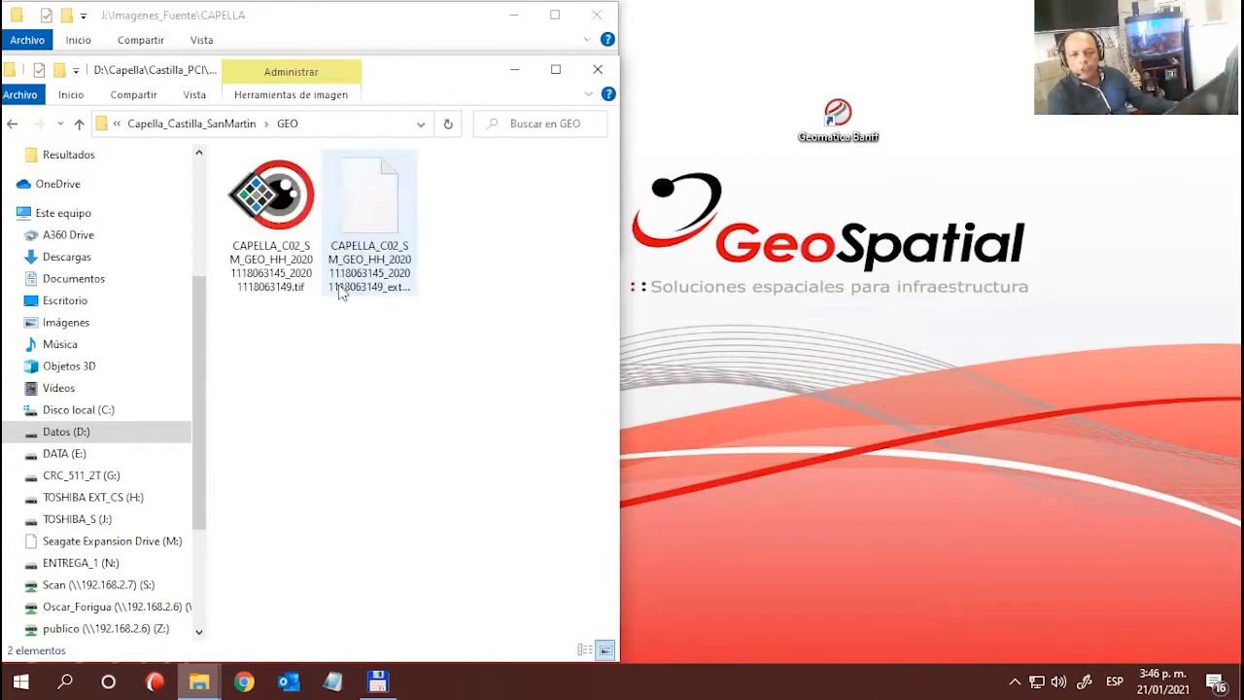
left_click(292, 273)
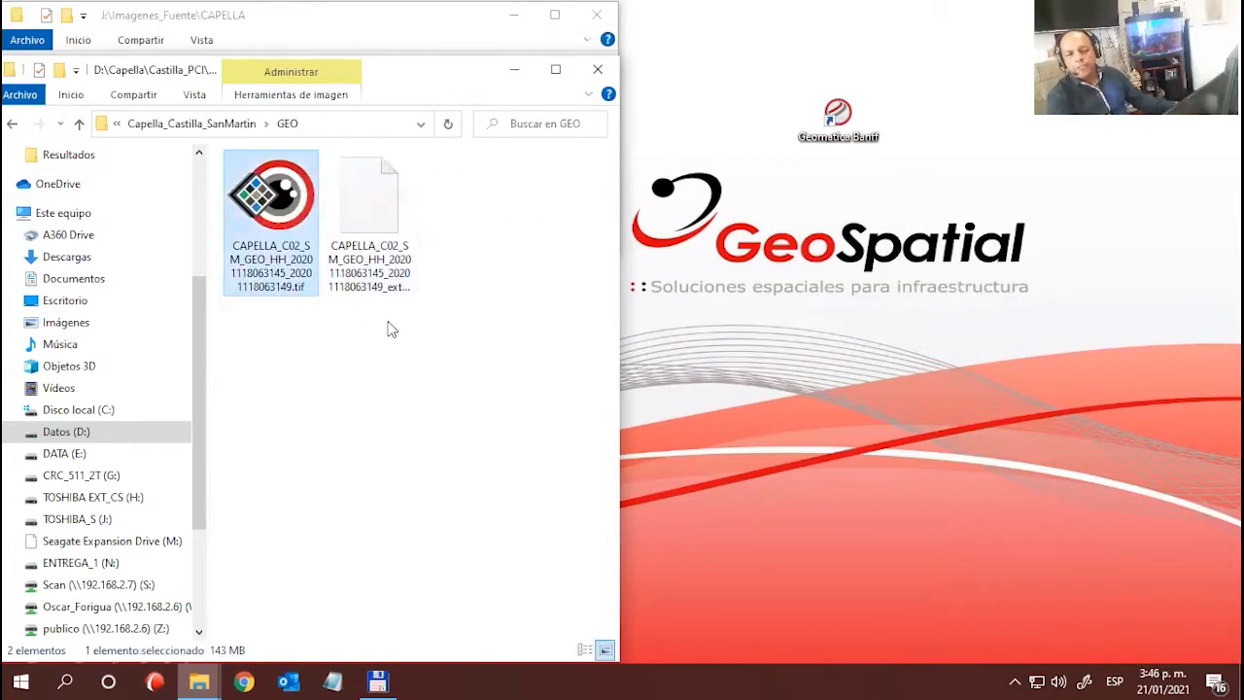
left_click(447, 374)
key("Right")
key("Left")
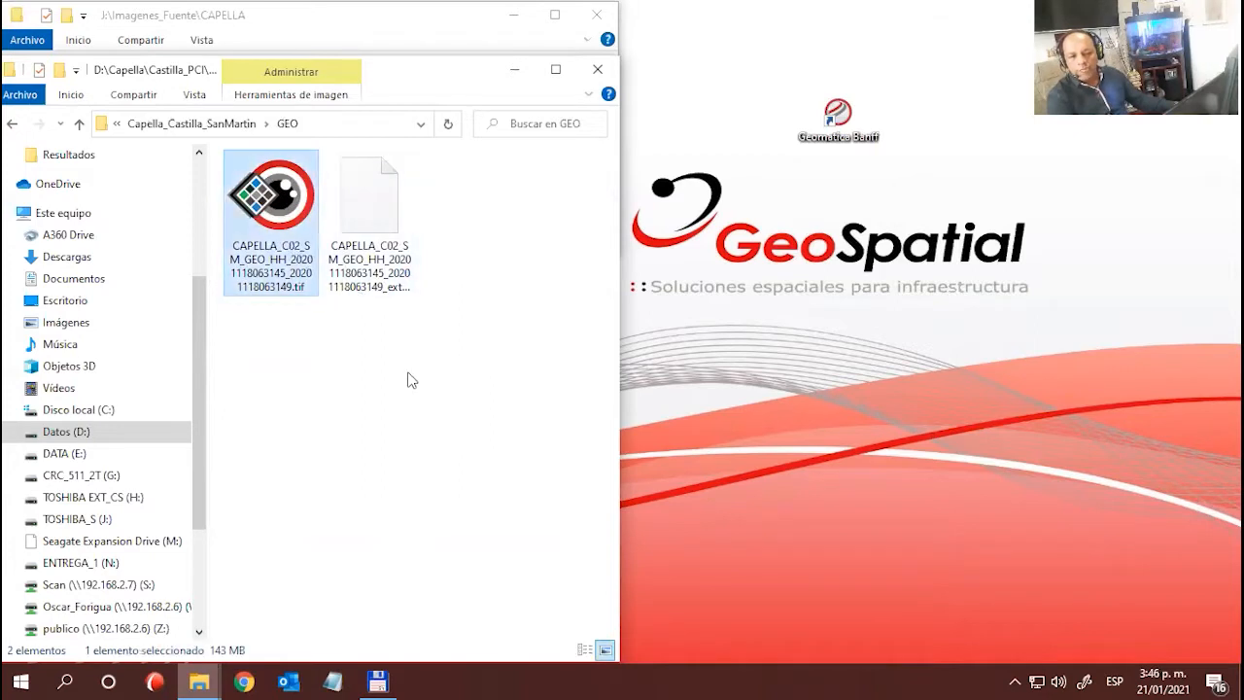
key("BackSpace")
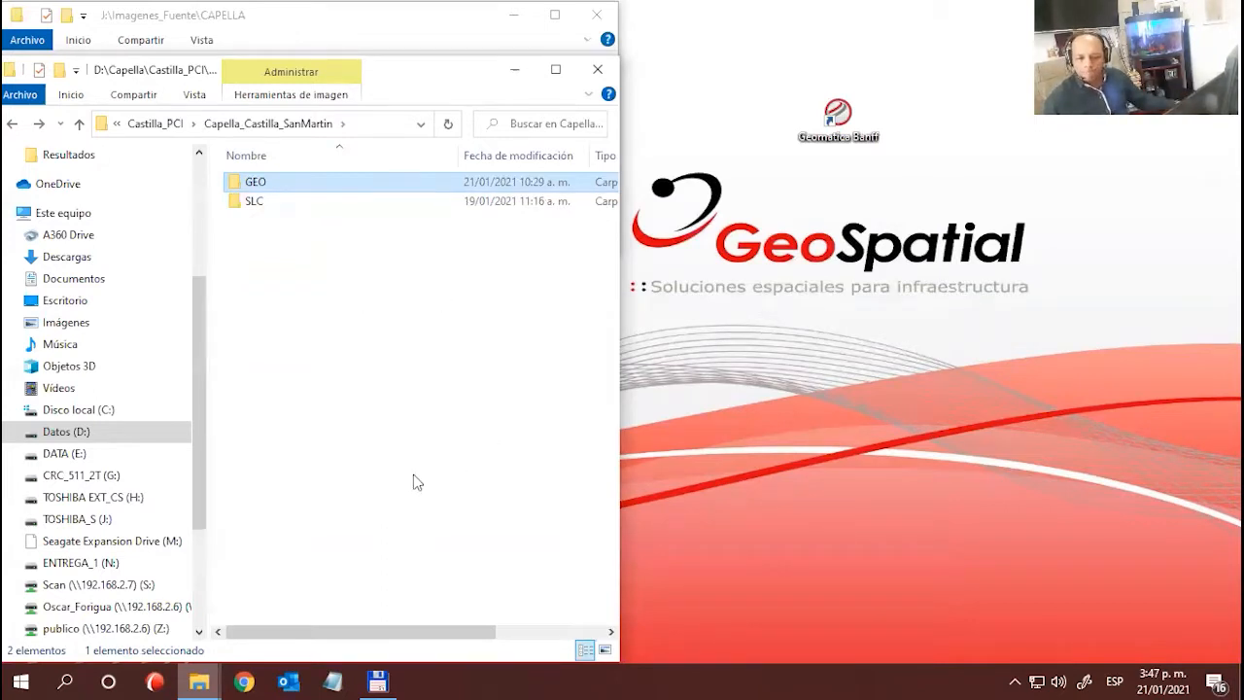
- Move the Geomatica Banff shortcut slightly across the desktop and launch the program from it
left_click(952, 278)
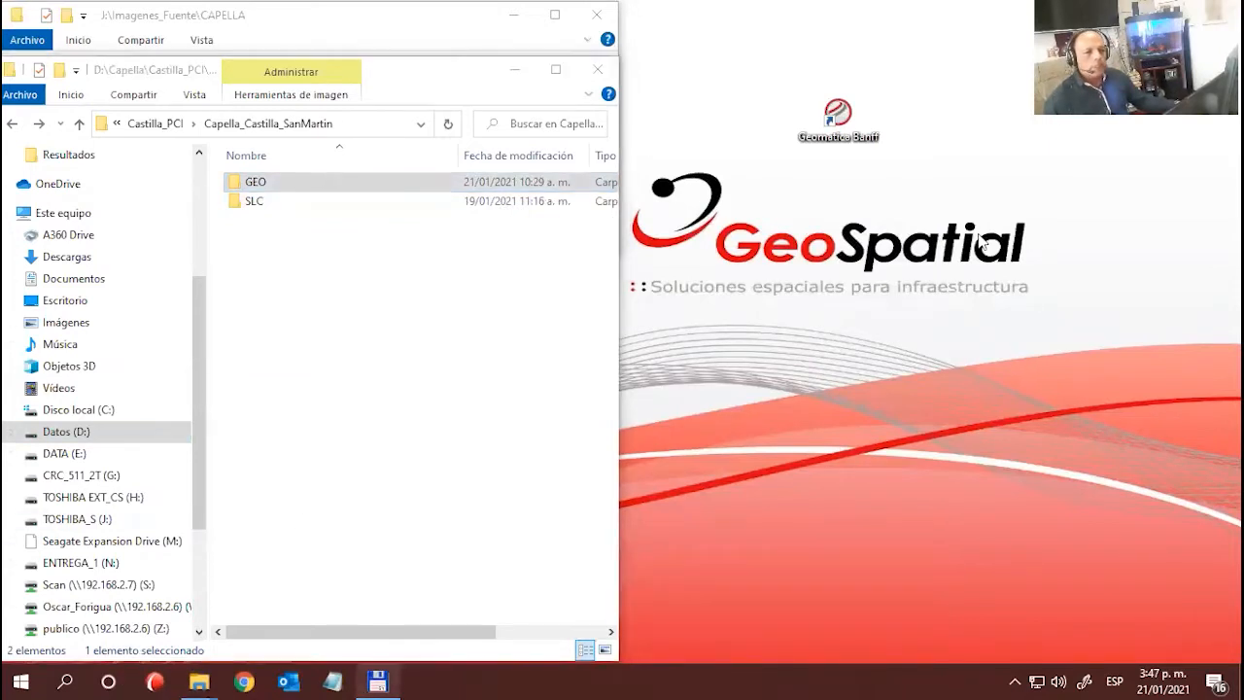
left_click_drag(830, 119, 923, 122)
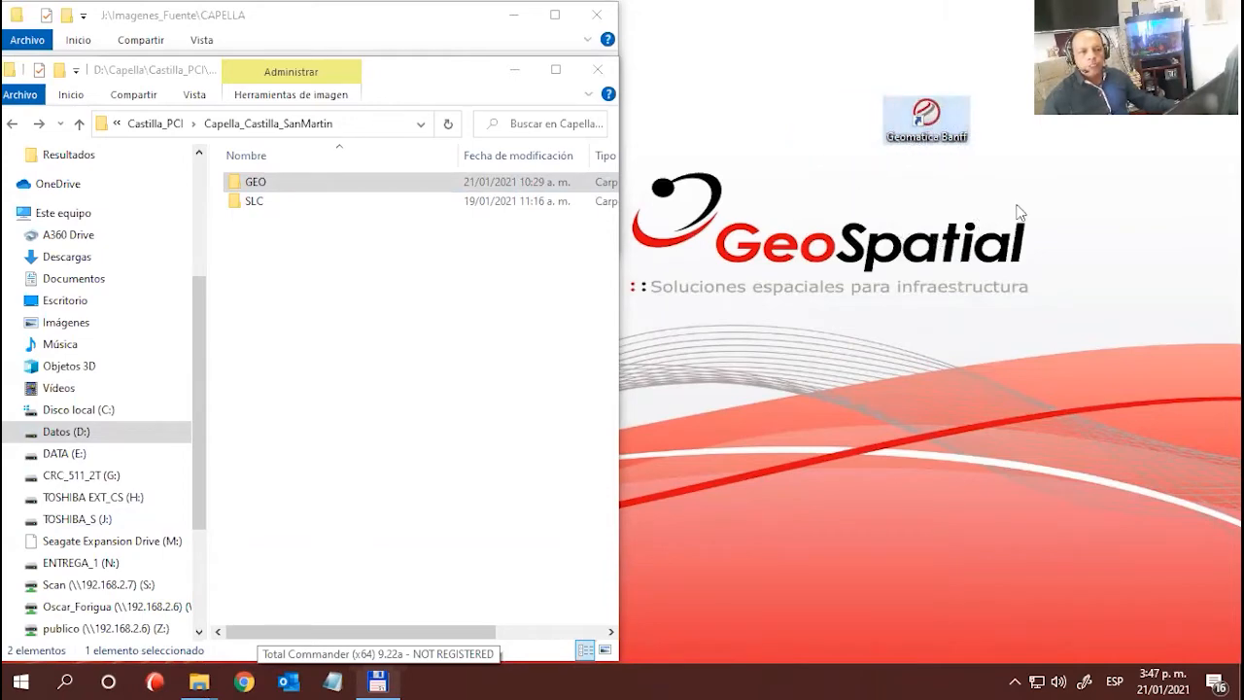
double_click(923, 122)
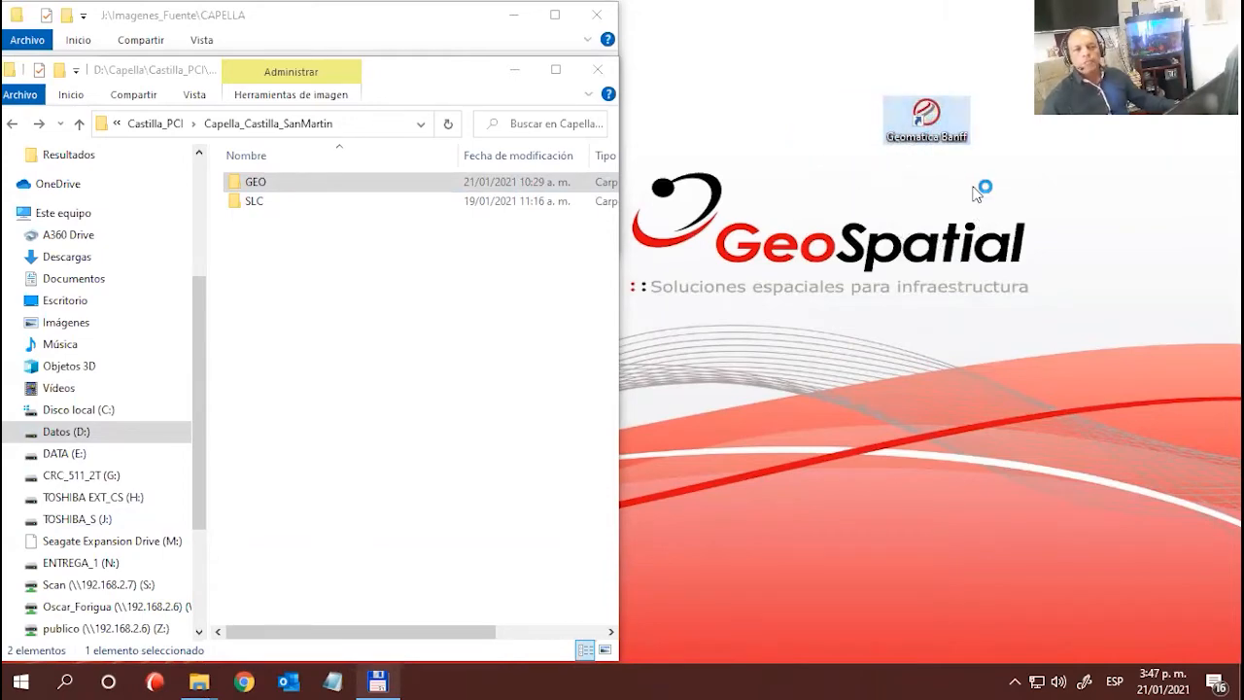
- Look at the modules installed under Geomatica Banff in the Windows program list, and close the list
left_click(20, 680)
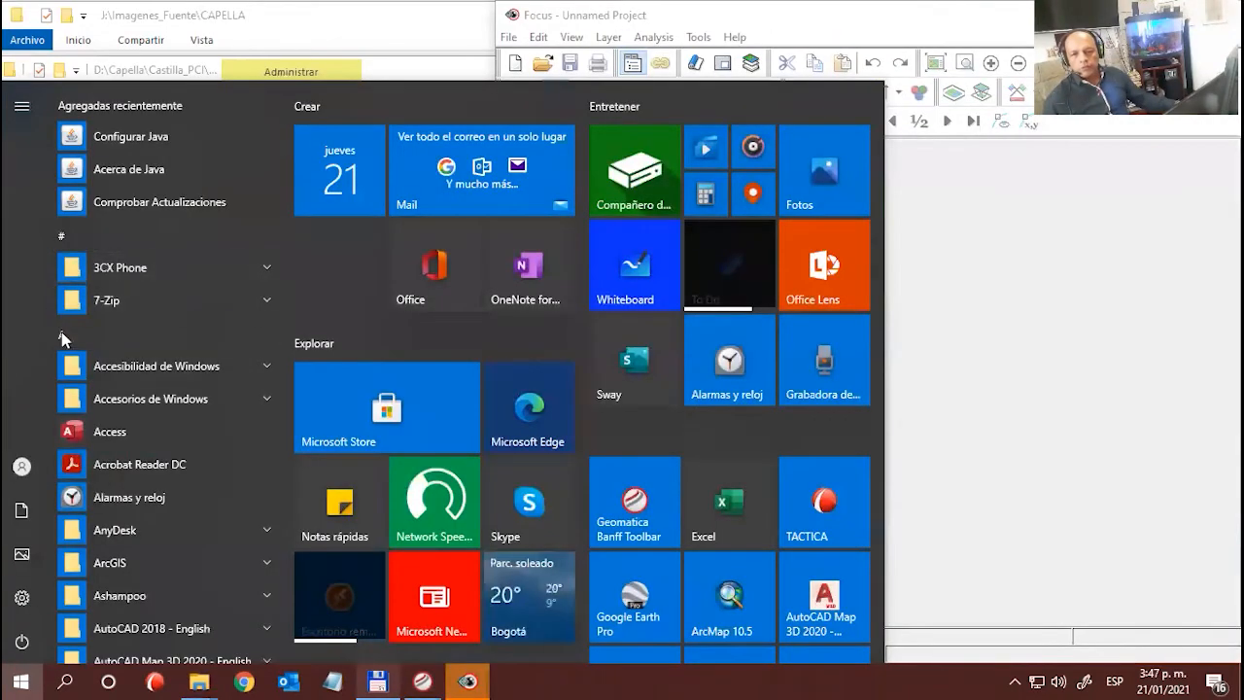
left_click(146, 336)
left_click(141, 302)
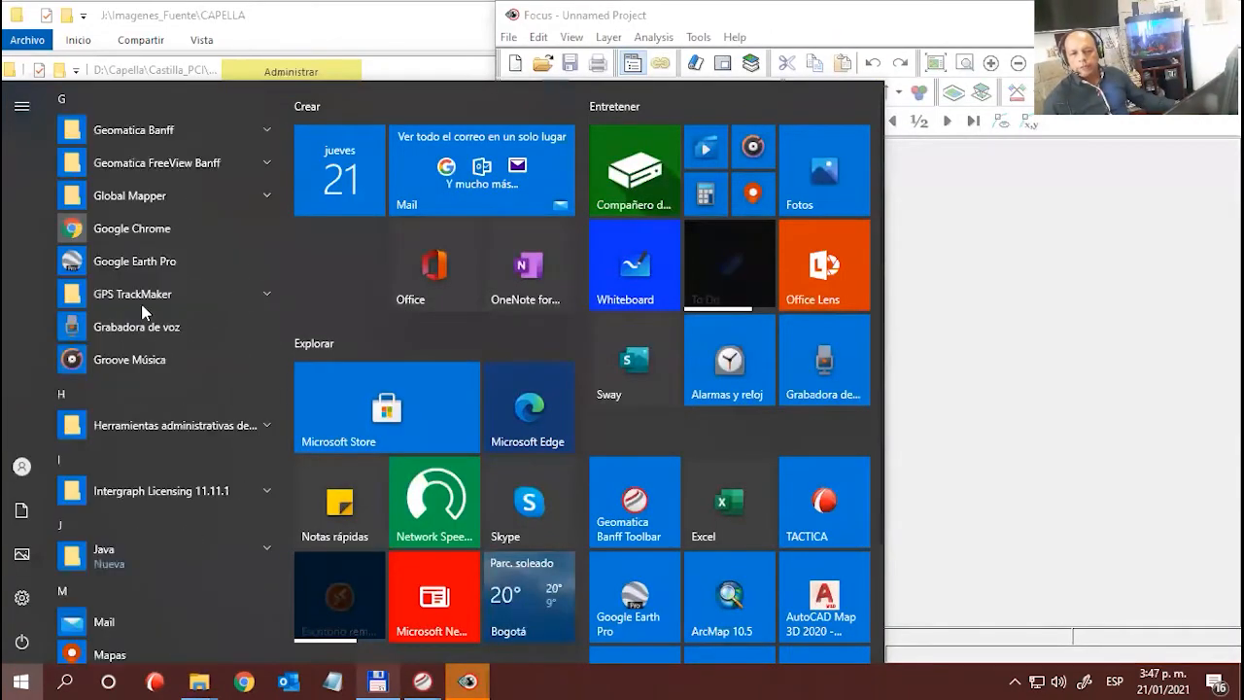
left_click(270, 137)
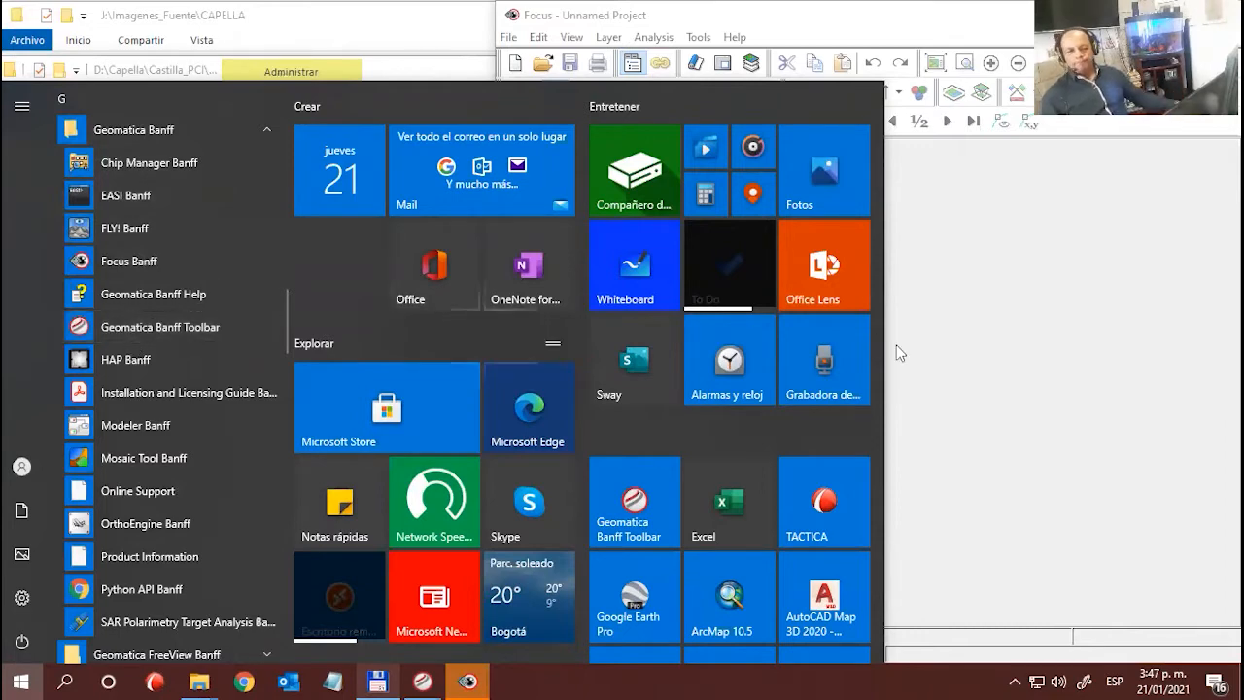
left_click(983, 355)
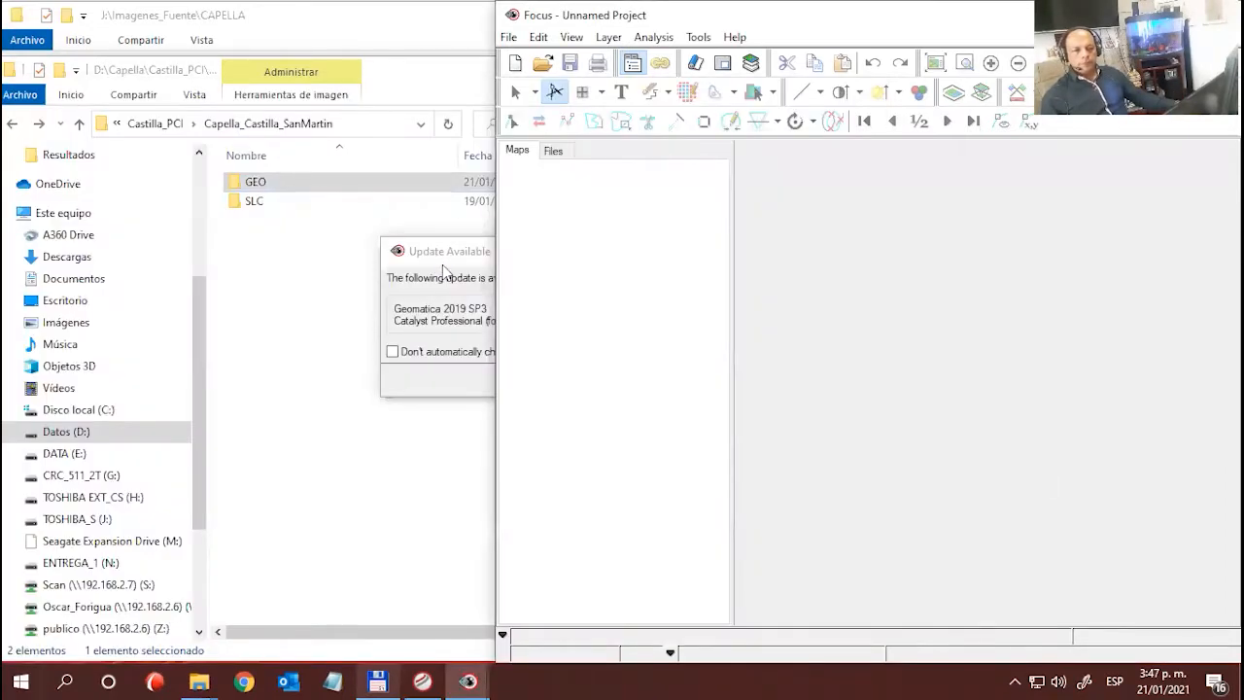
- Turn off automatic update checks in the Update Available notice and close it
left_click(767, 295)
left_click_drag(655, 250, 444, 224)
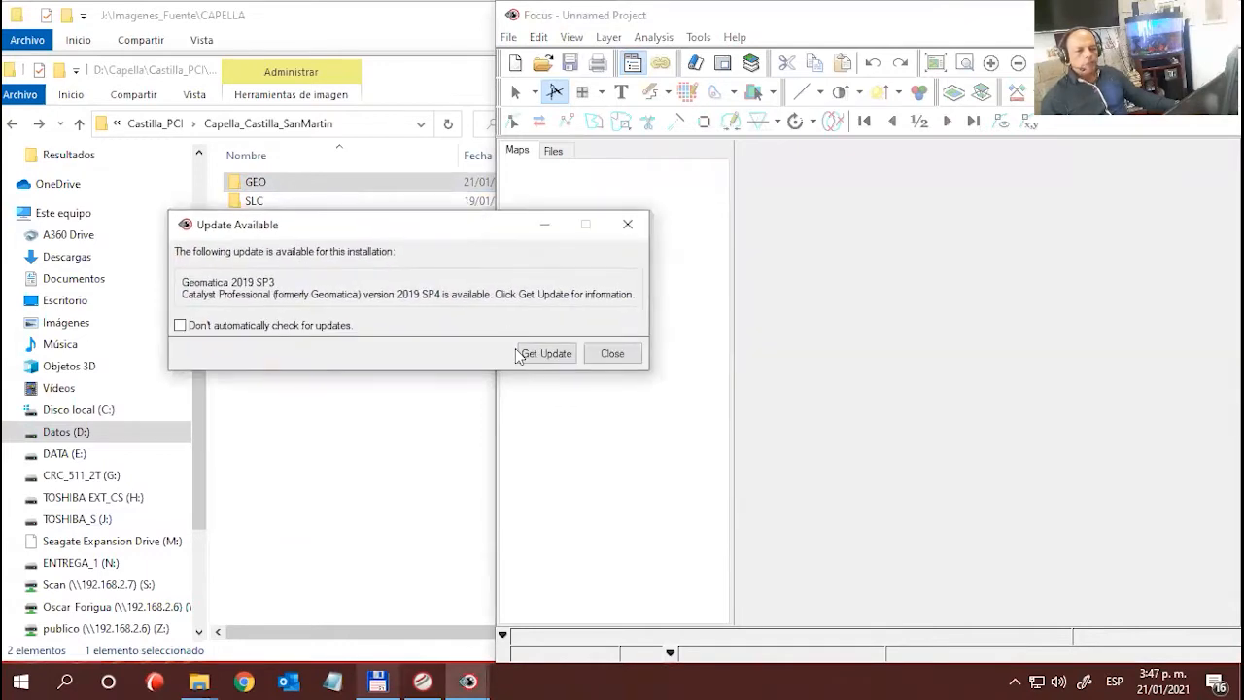
left_click(180, 325)
left_click(630, 355)
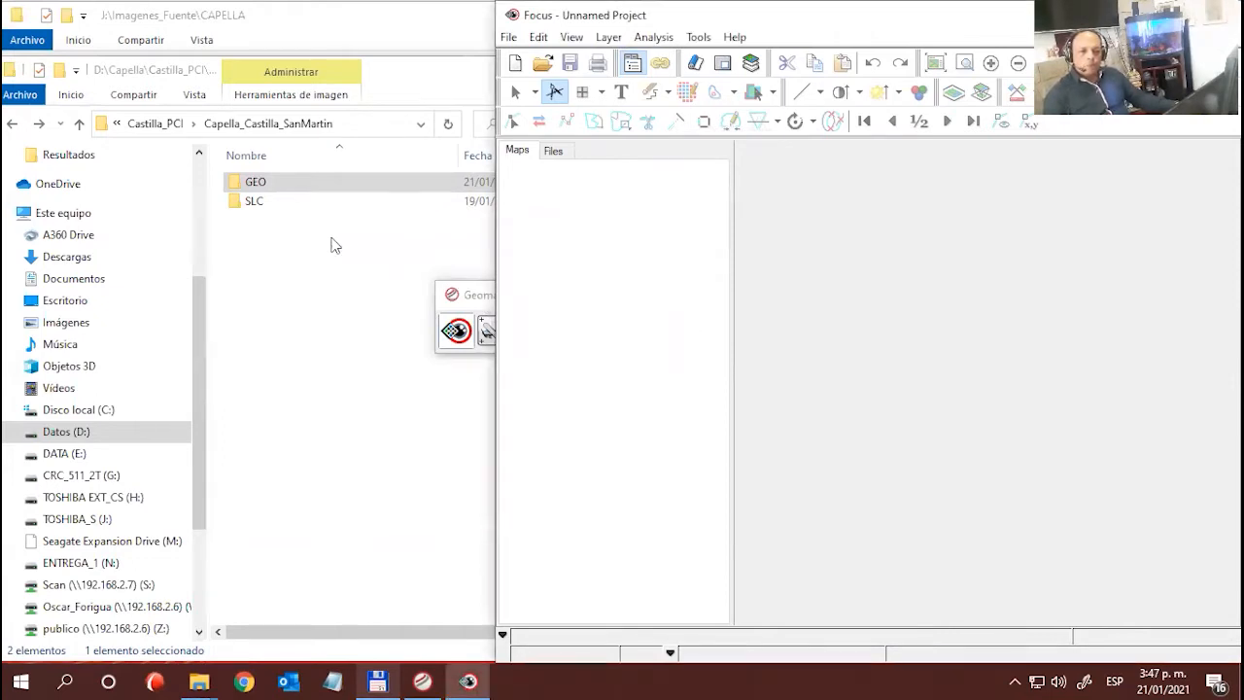
left_click(428, 285)
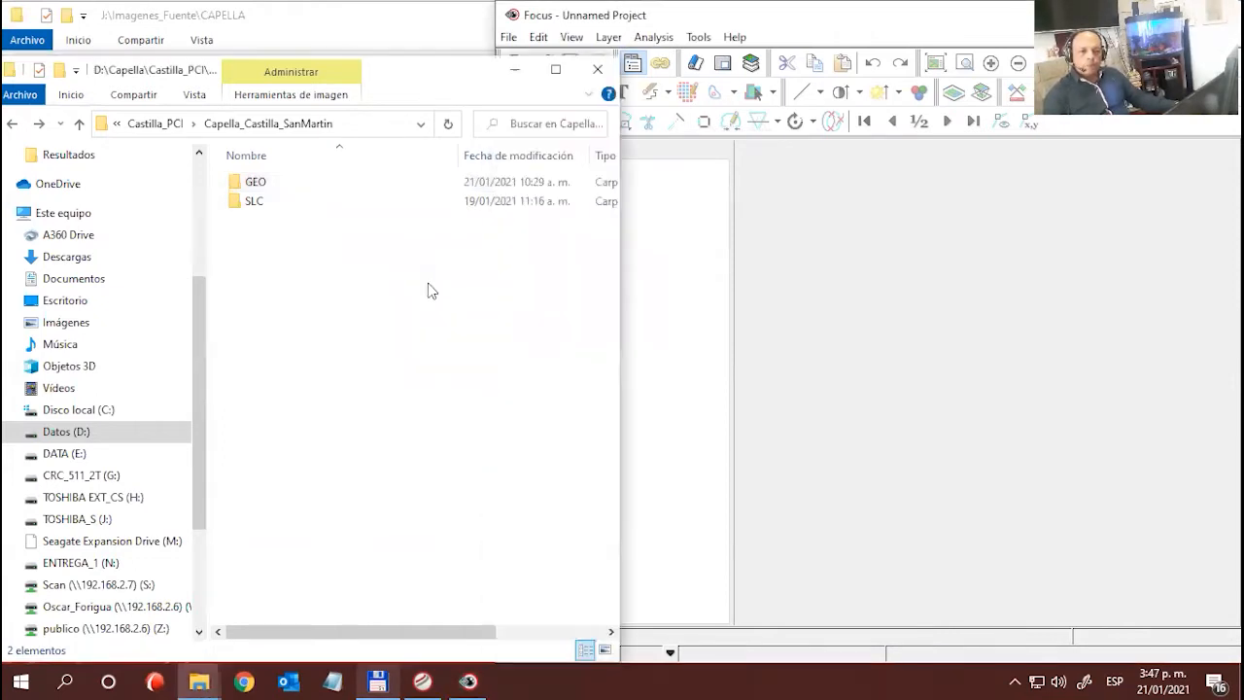
double_click(253, 187)
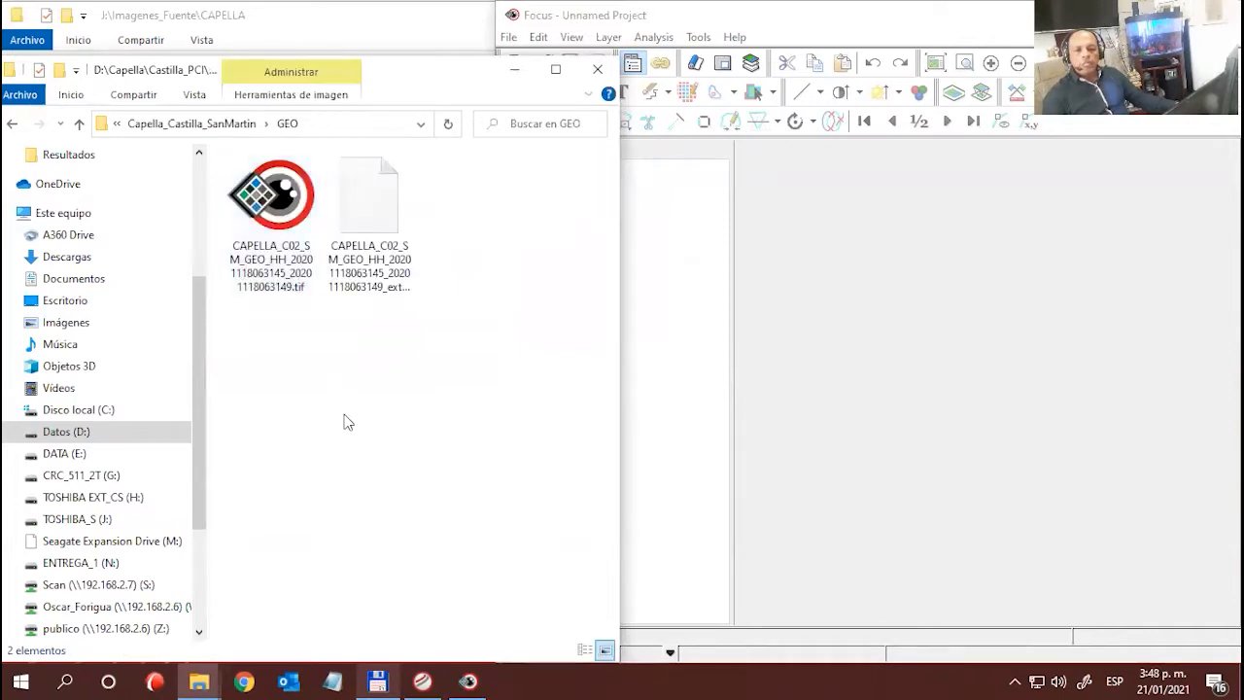
left_click(286, 268)
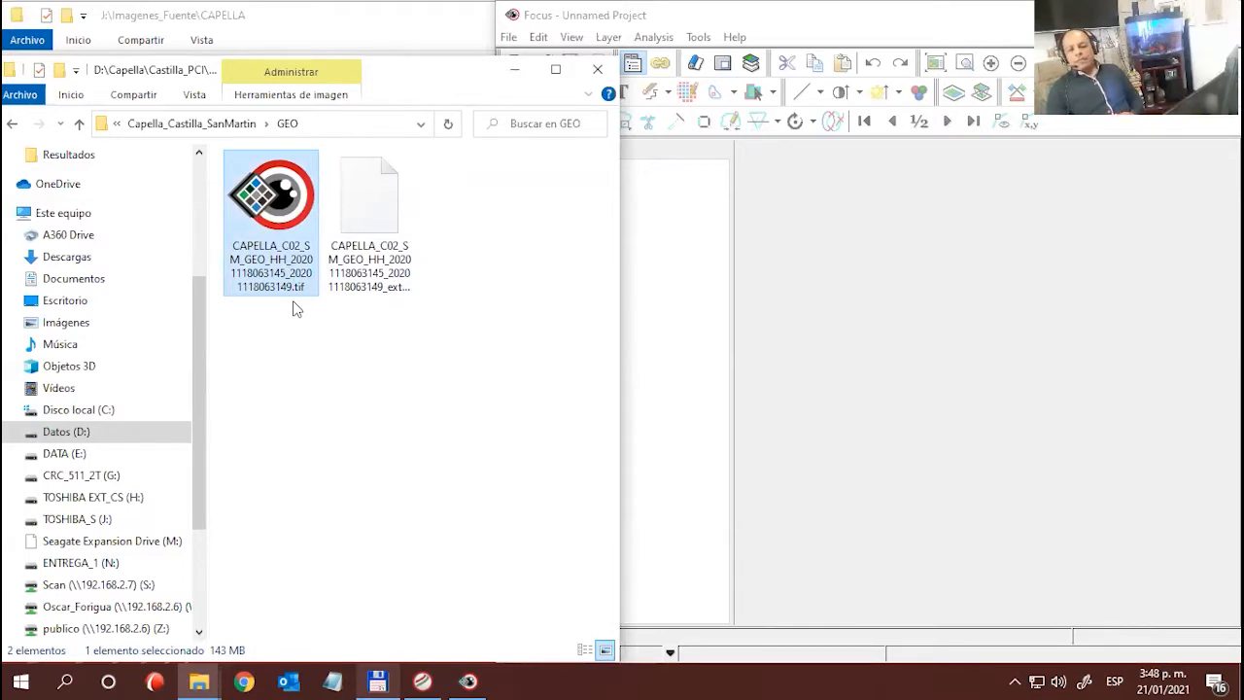
left_click(825, 260)
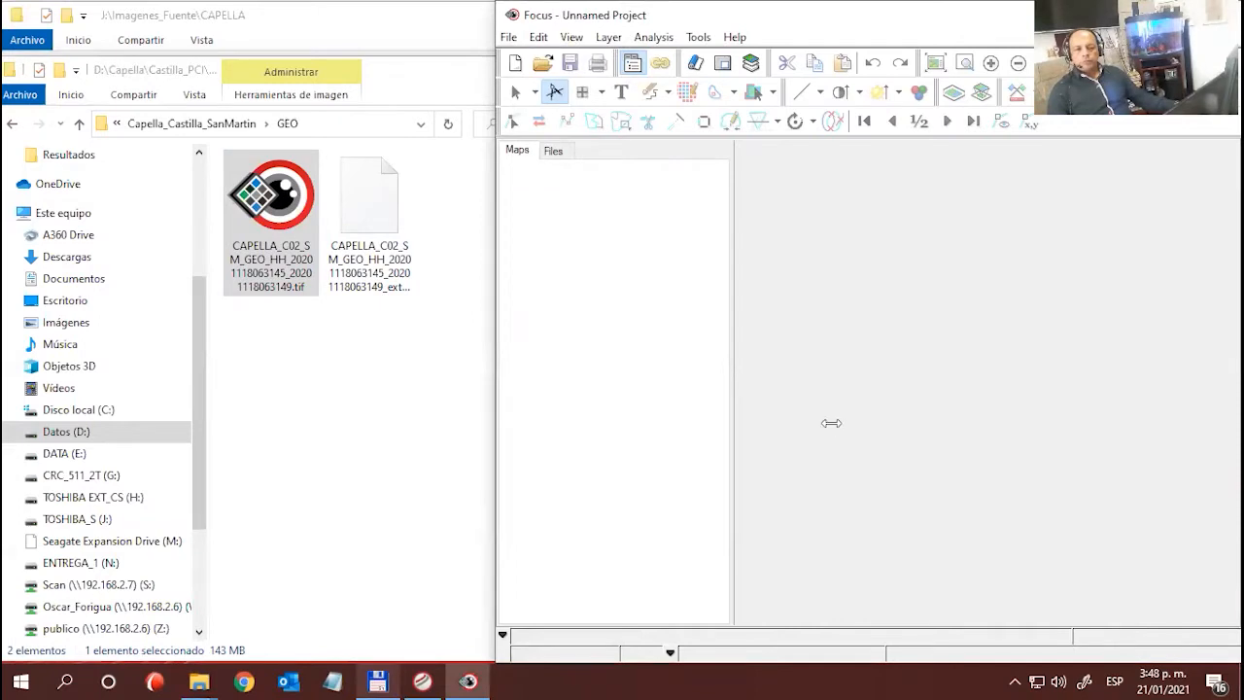
left_click(271, 219)
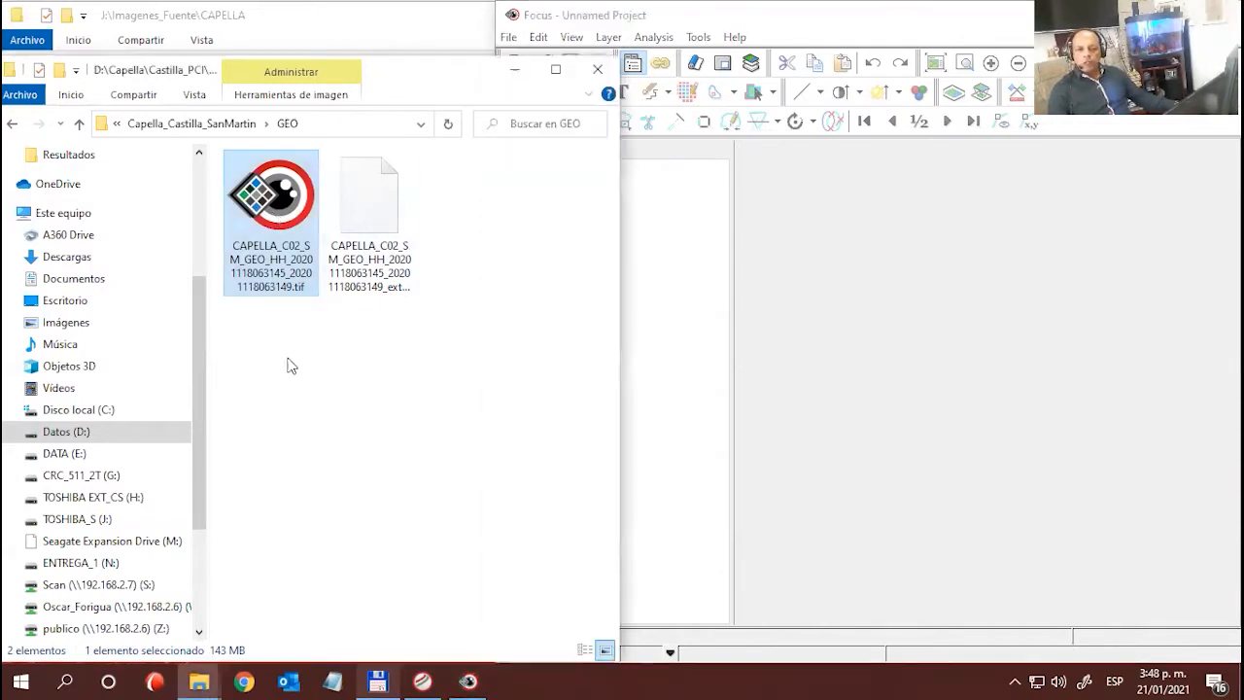
left_click_drag(268, 215, 931, 371)
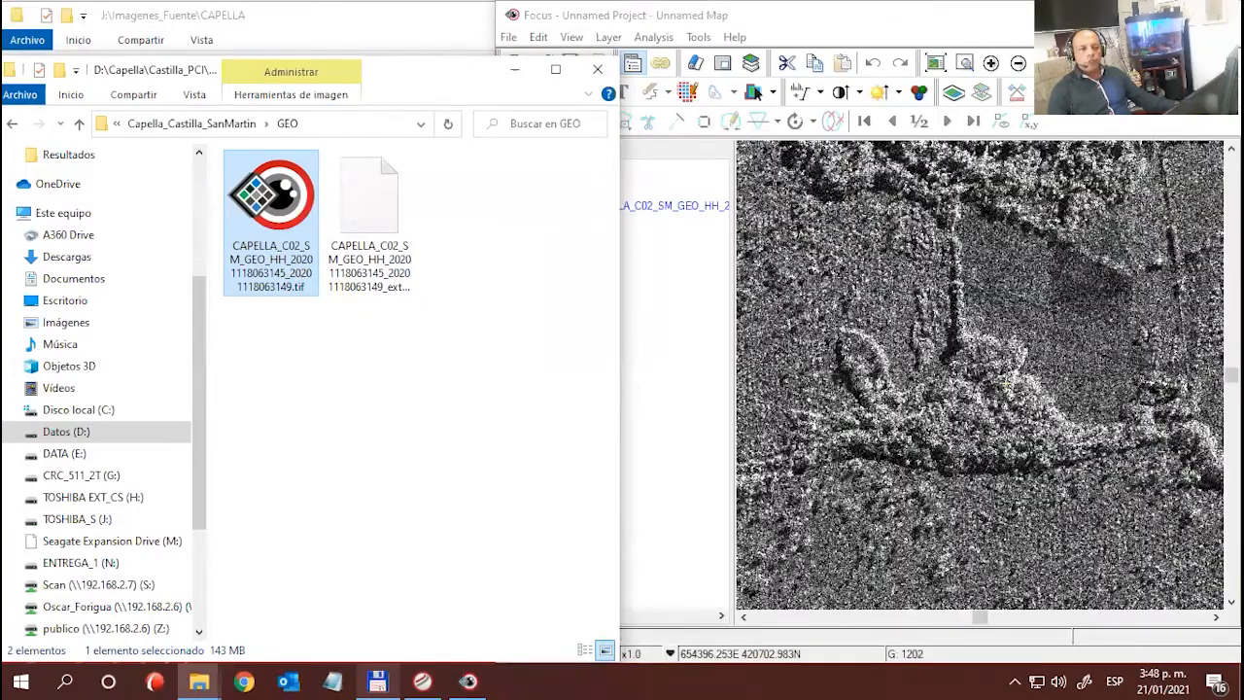
- Maximize the Focus window and view the full extent of the Capella GEO image strip
left_click(1176, 15)
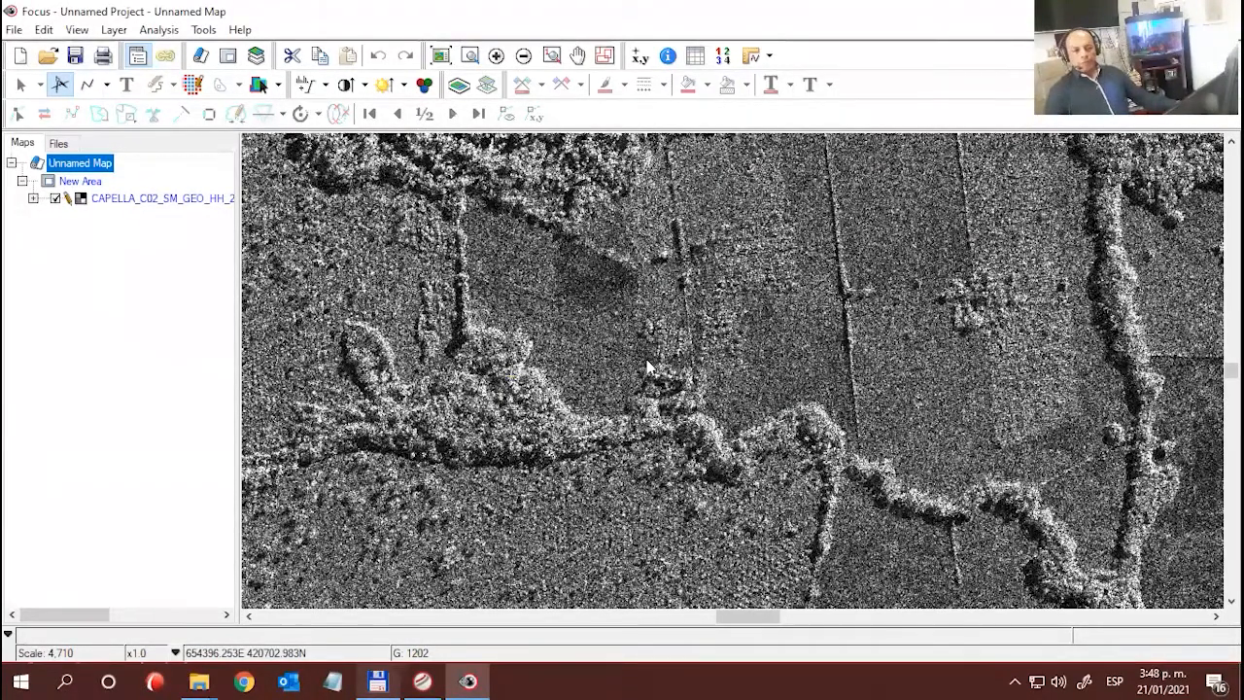
scroll(644, 362, "down", 1)
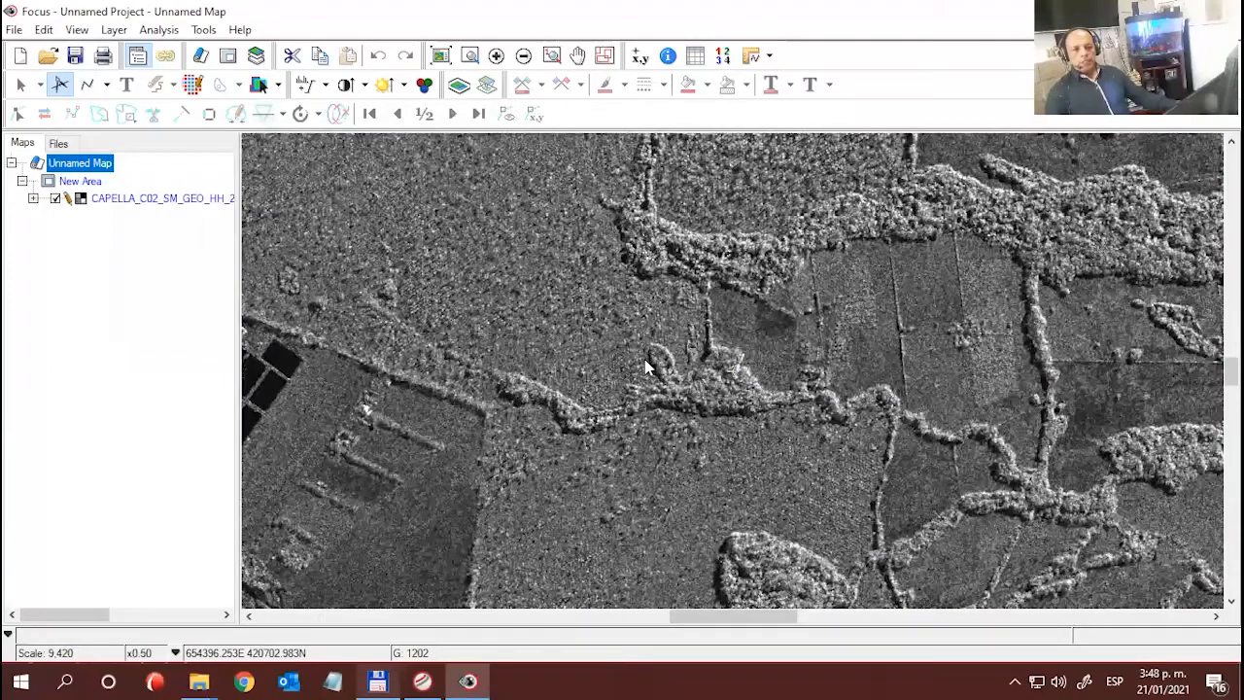
scroll(609, 361, "down", 1)
scroll(655, 363, "down", 1)
scroll(666, 364, "down", 1)
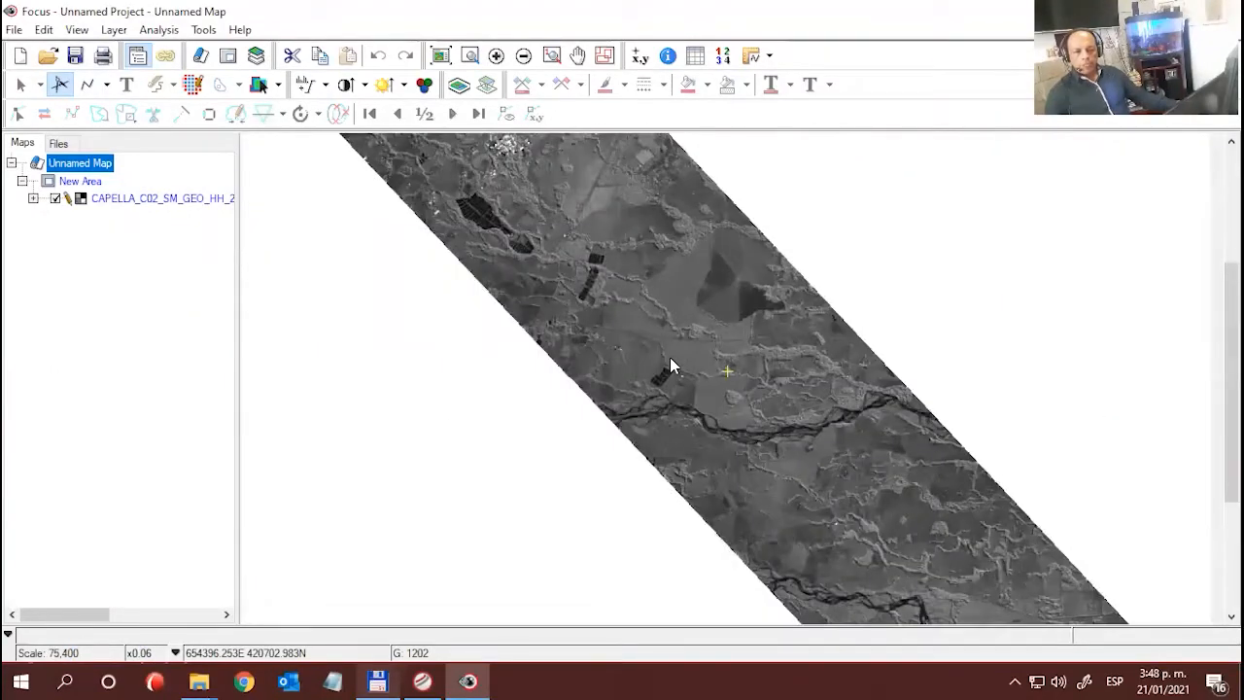
scroll(656, 366, "down", 1)
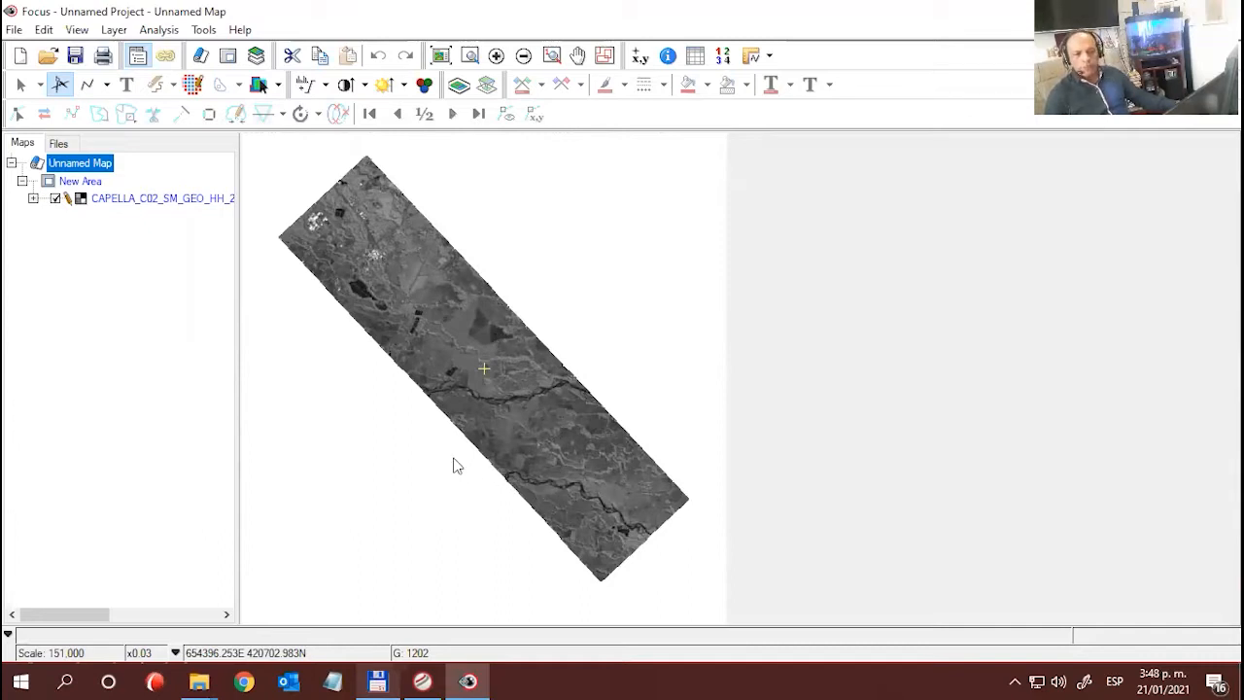
- Check pixel values at points on the image strip and inspect the 16U raster channel in the project's file listing
left_click(543, 482)
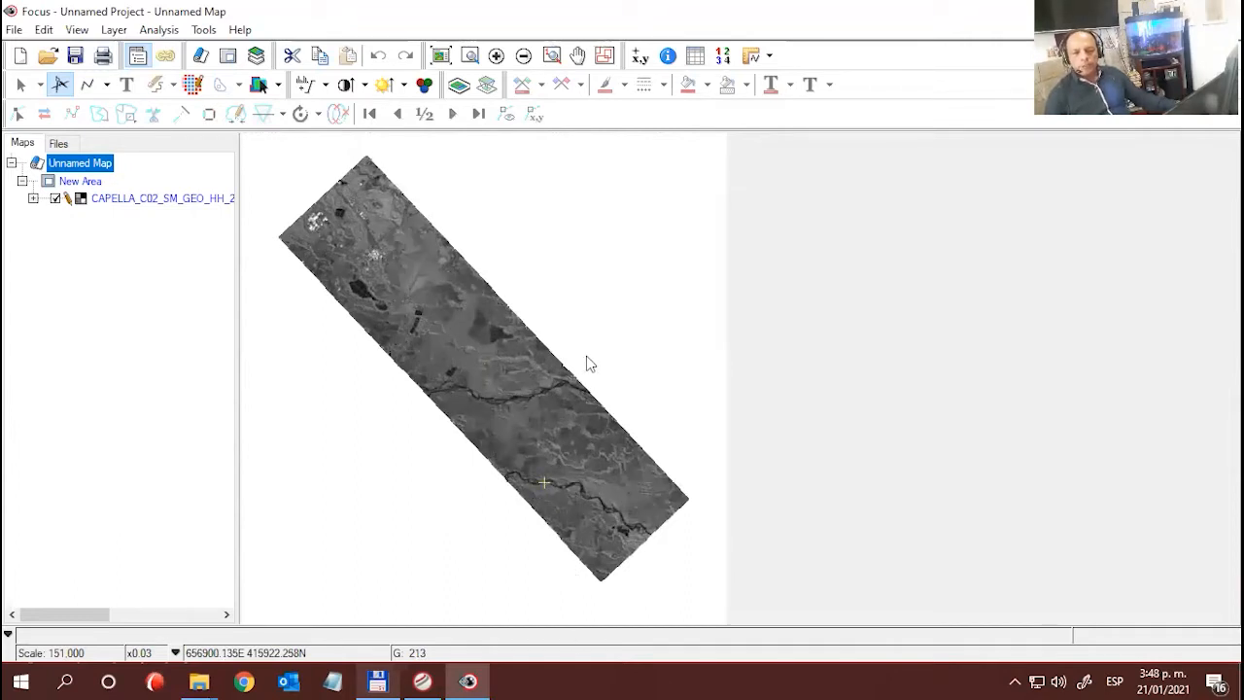
left_click(531, 408)
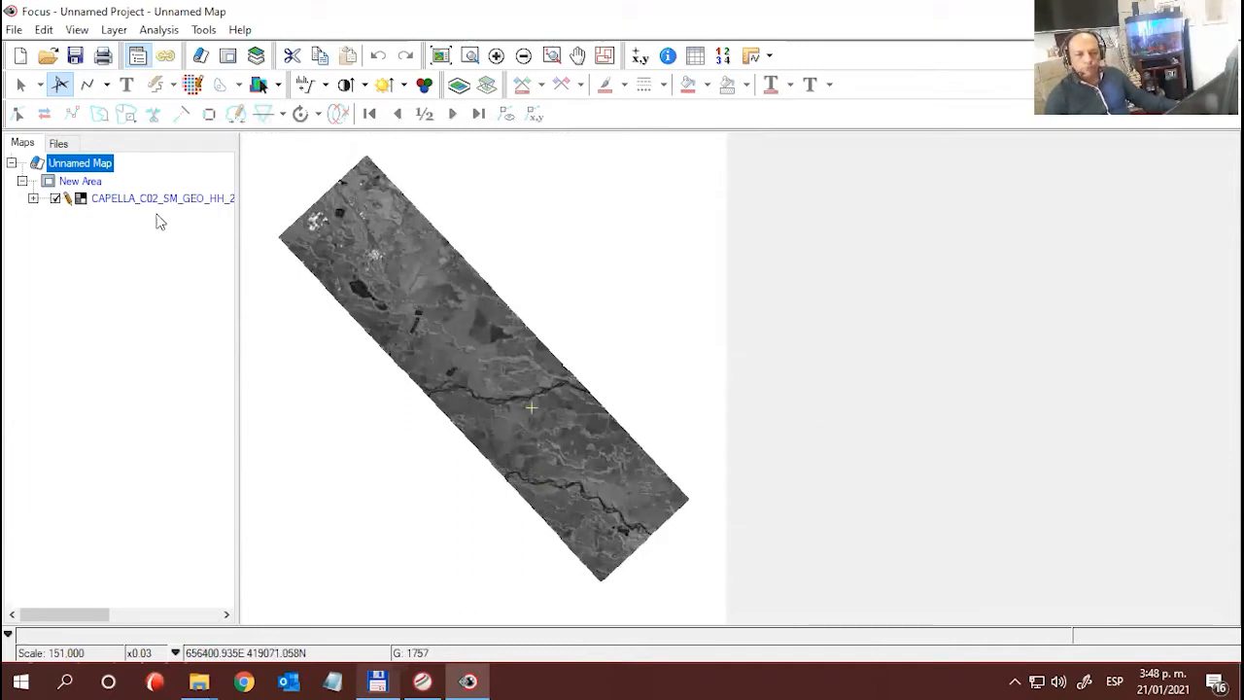
left_click(156, 199)
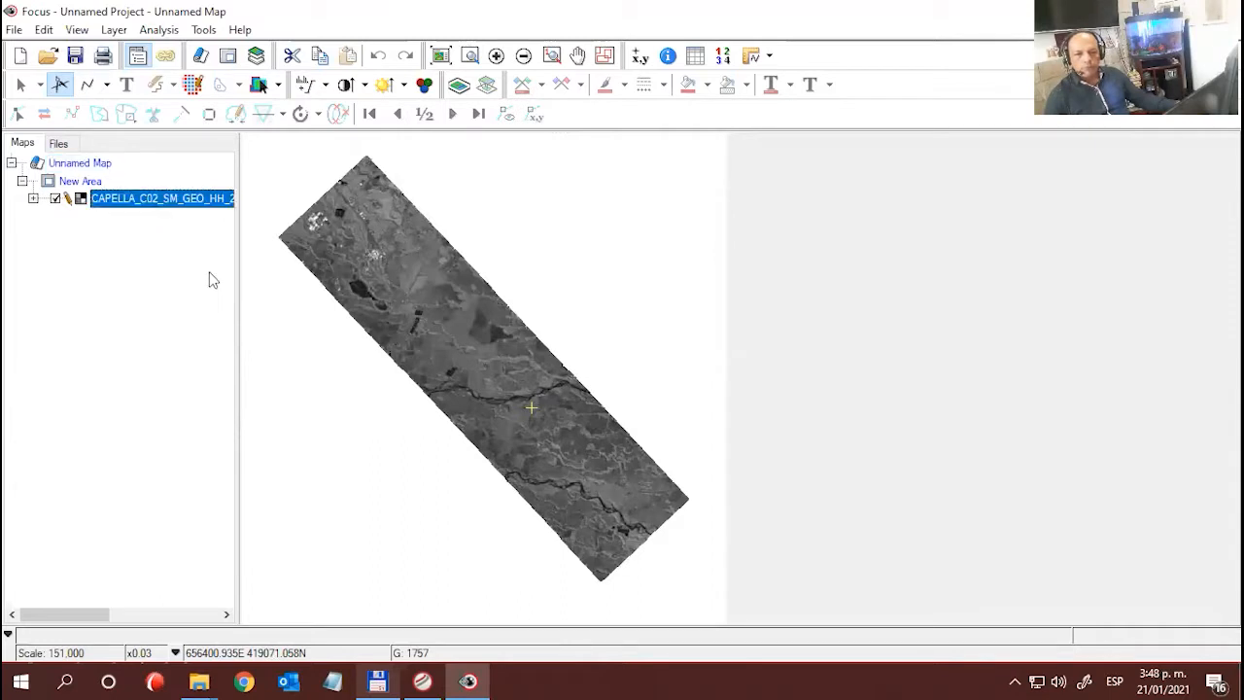
left_click(60, 143)
left_click(21, 182)
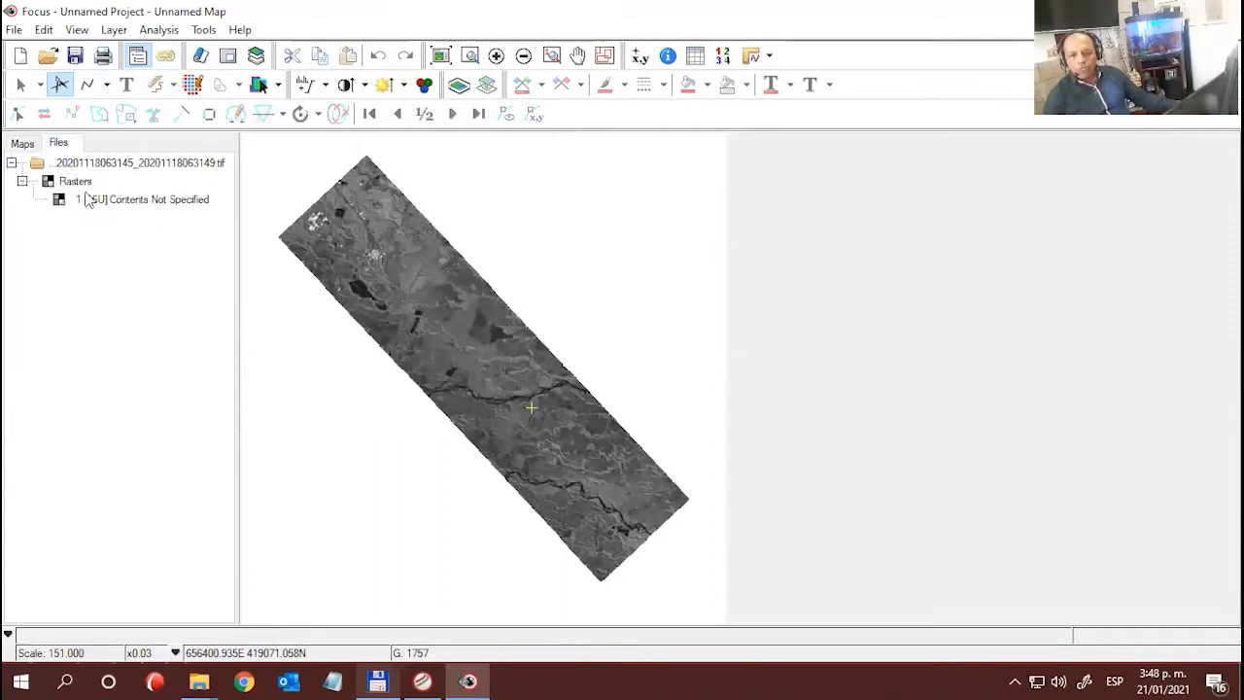
left_click(87, 199)
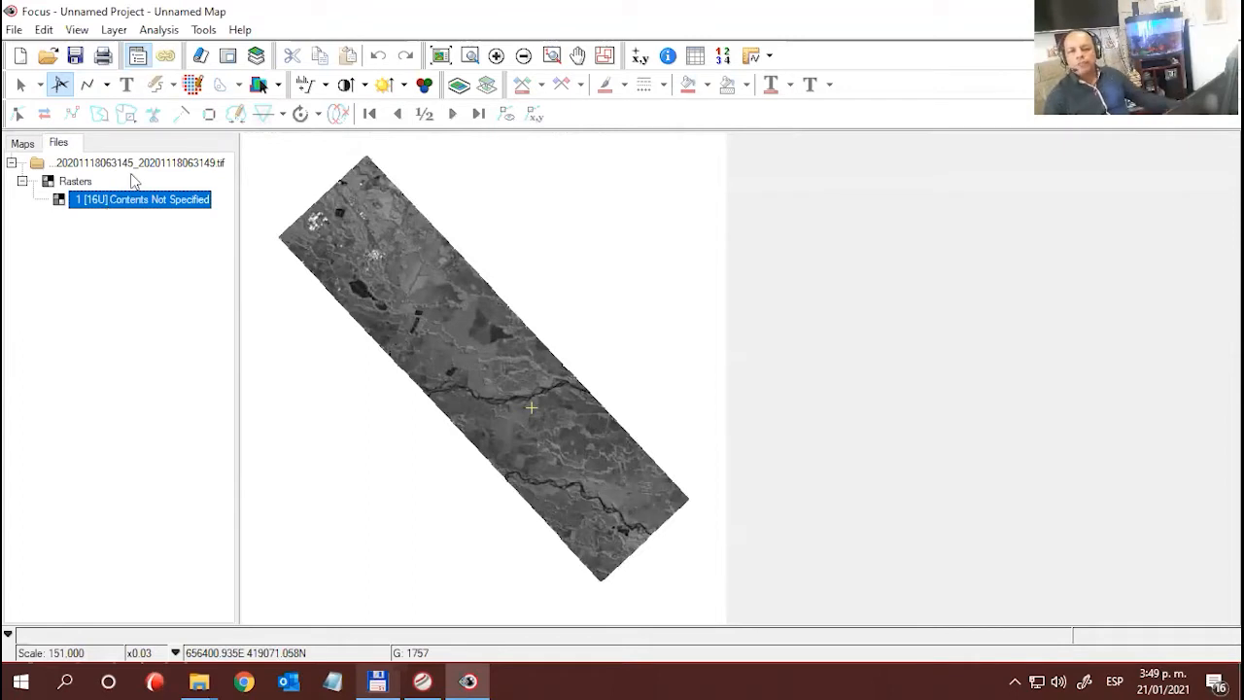
- Review the projection information in the GEO image's file properties, and close the properties
left_click(166, 165)
right_click(169, 170)
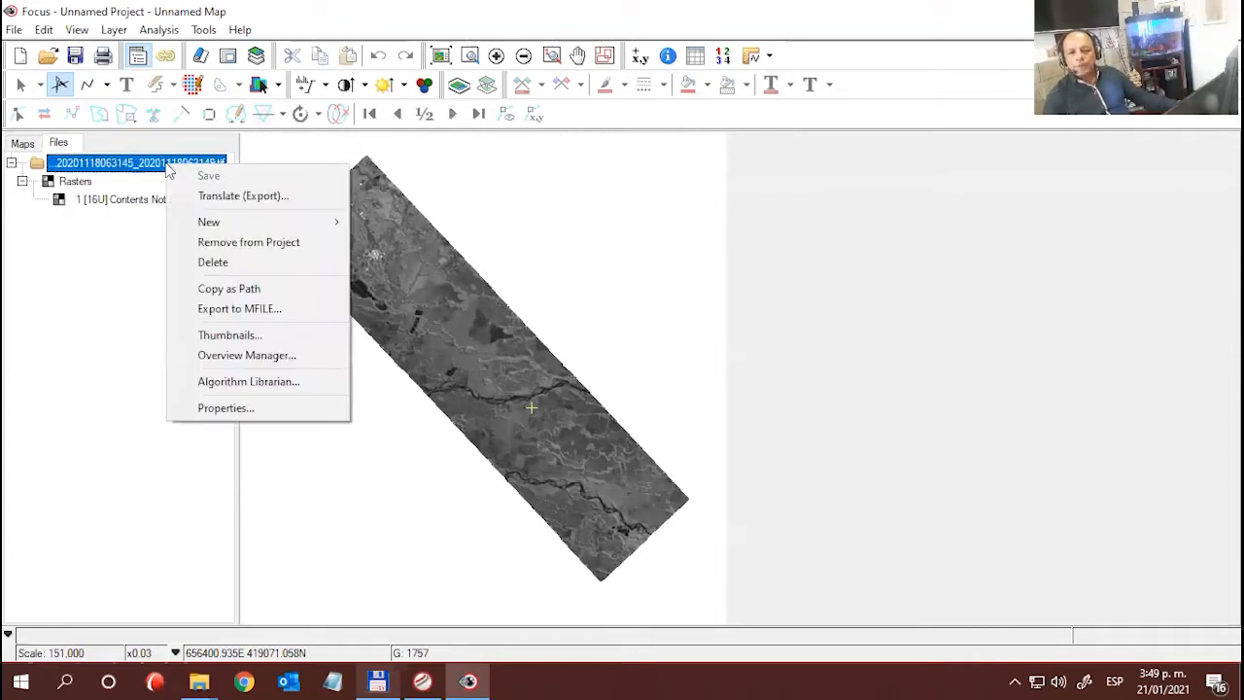
left_click(221, 412)
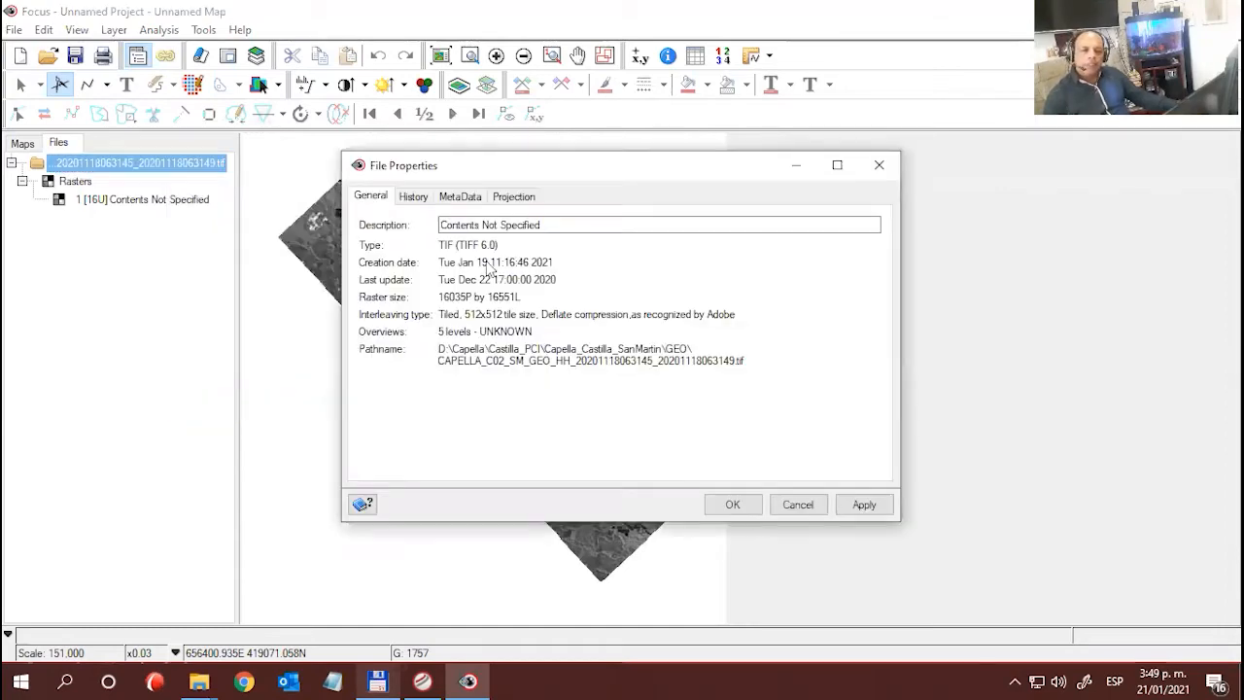
left_click(523, 196)
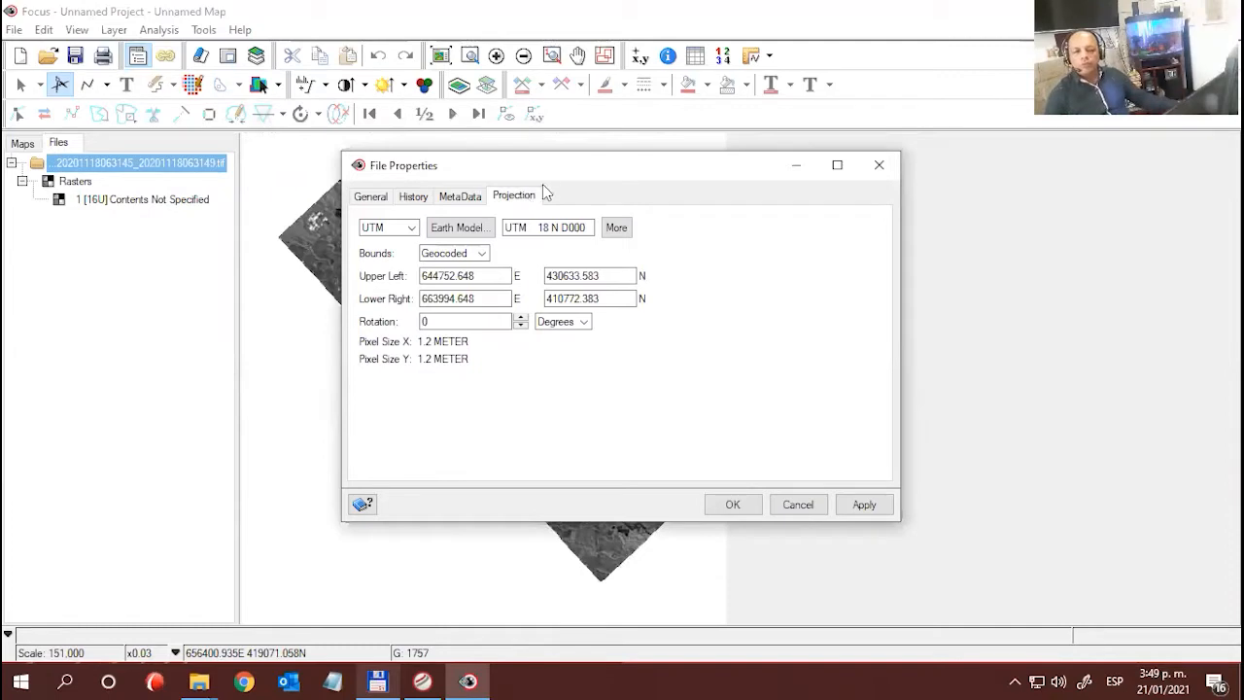
left_click(881, 166)
- Examine the braided river and the wooded areas along its northern bank at x0.50 magnification
scroll(551, 417, "up", 2)
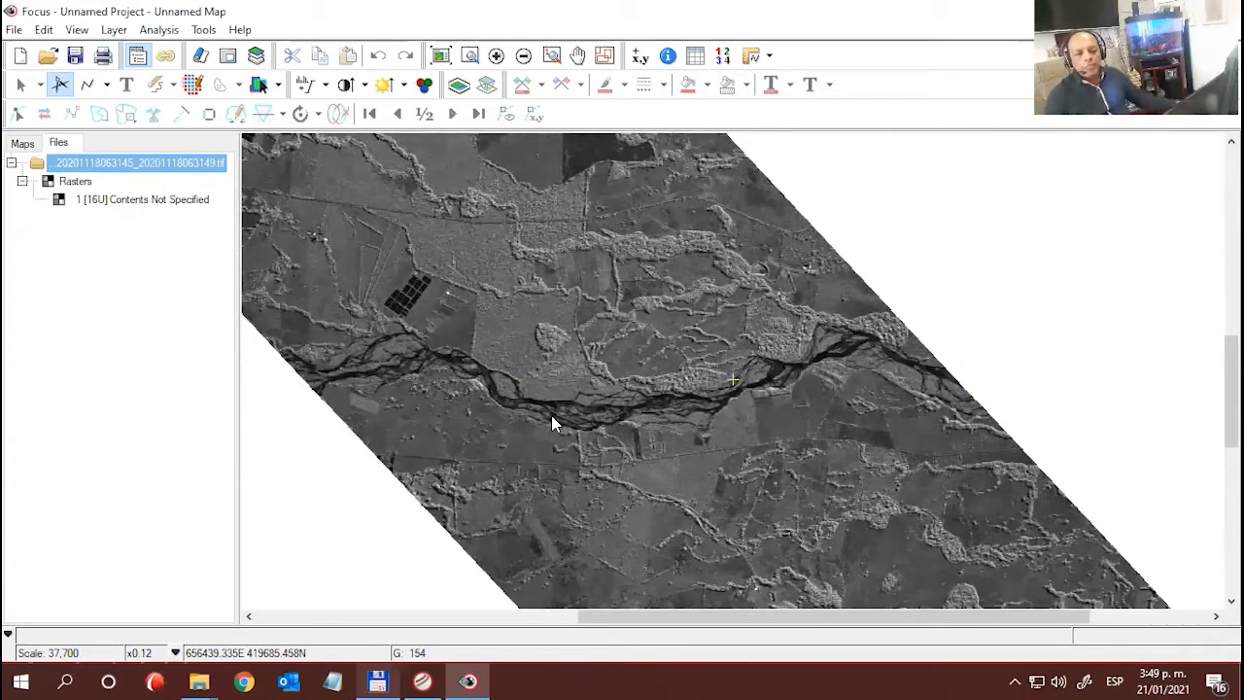
scroll(624, 409, "up", 1)
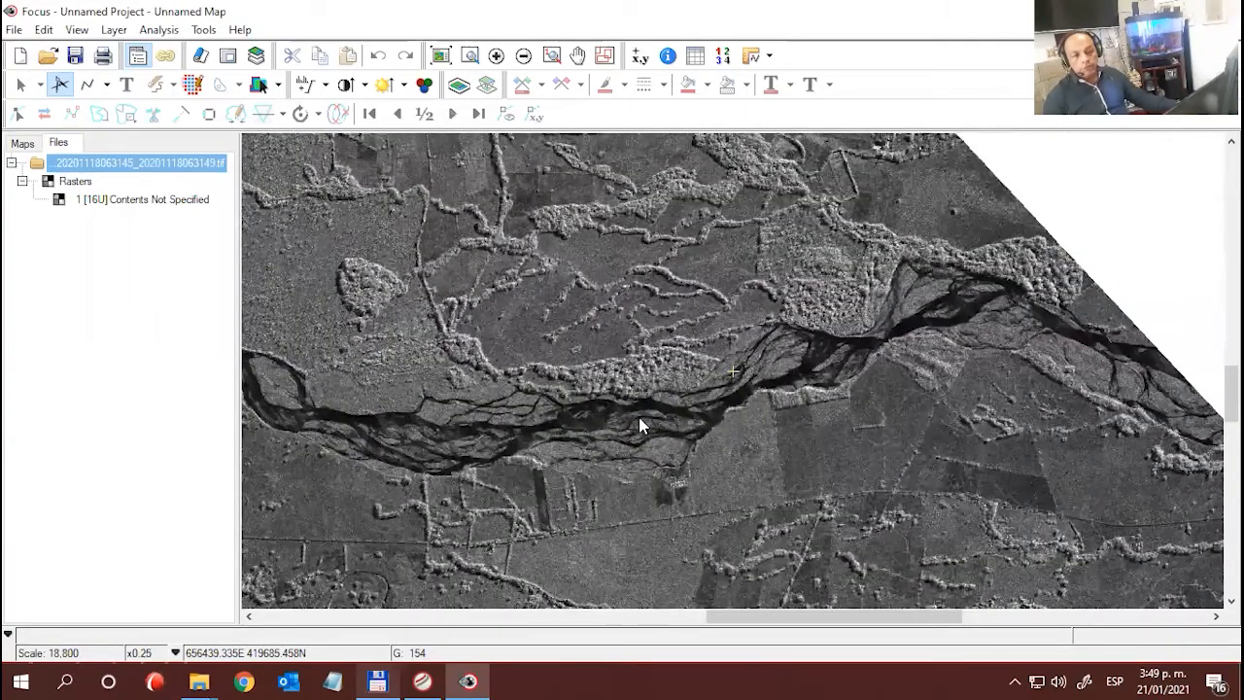
scroll(638, 424, "up", 1)
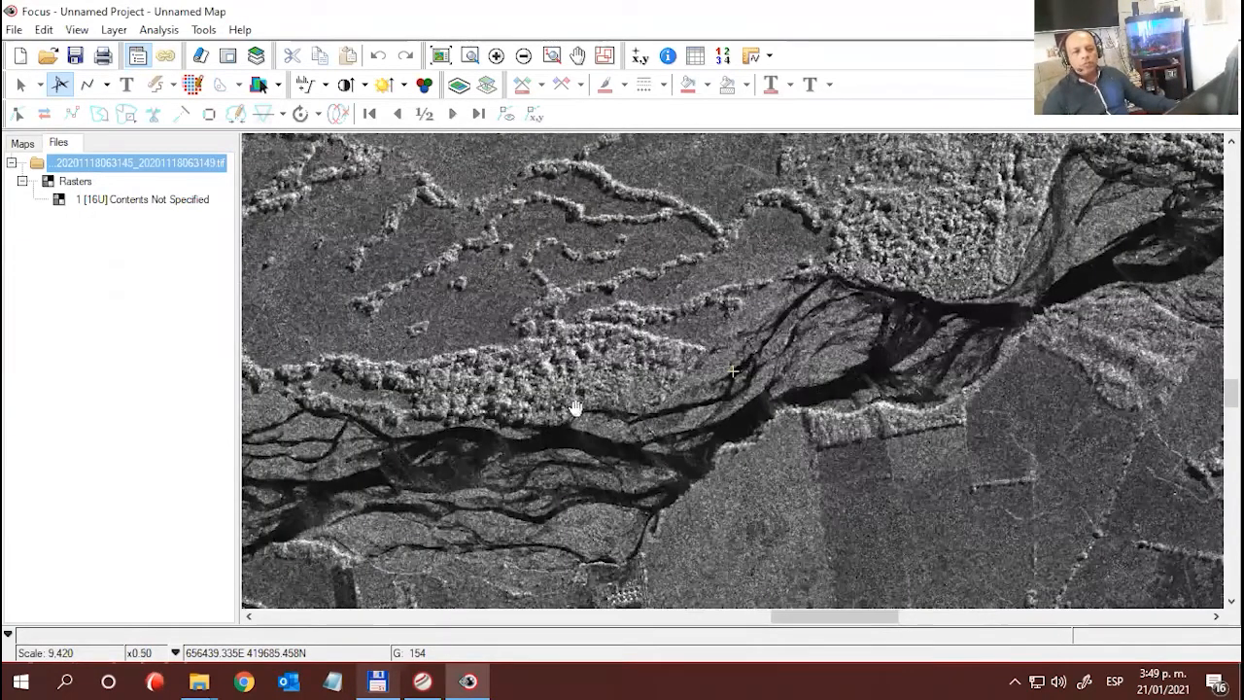
left_click_drag(675, 410, 845, 421)
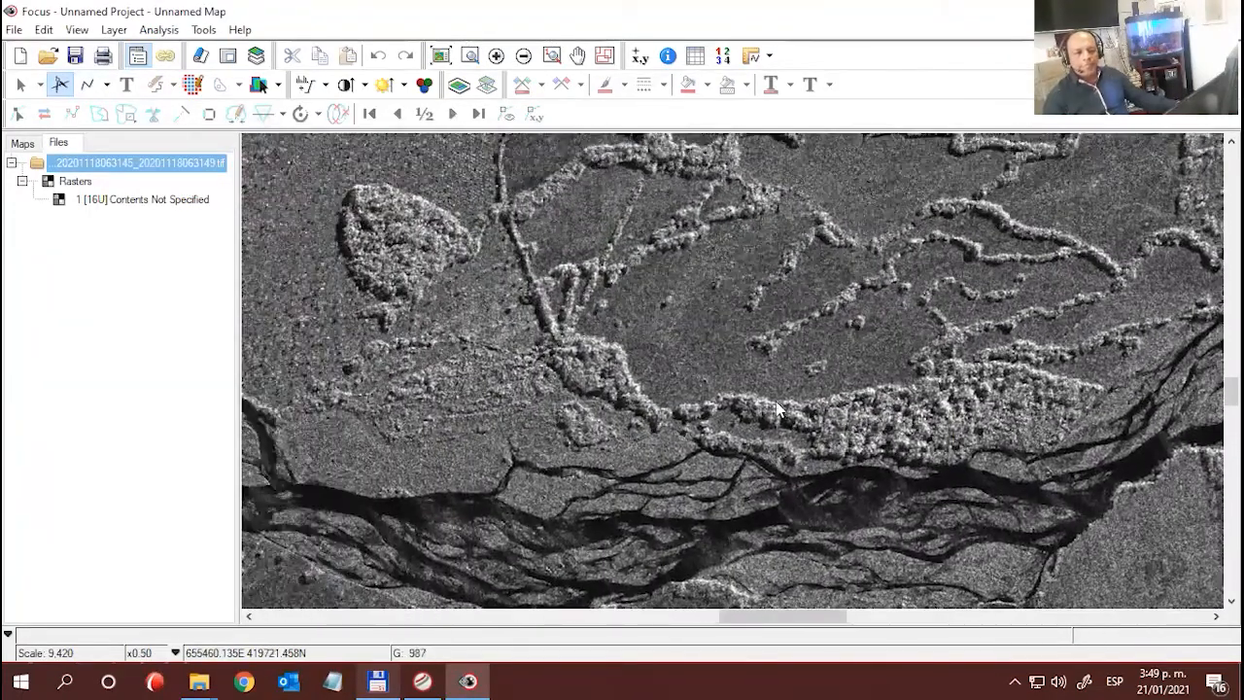
- Examine the isolated tree patch north of the river and its surrounding field at x1.0 magnification
scroll(783, 410, "down", 1)
scroll(778, 410, "down", 1)
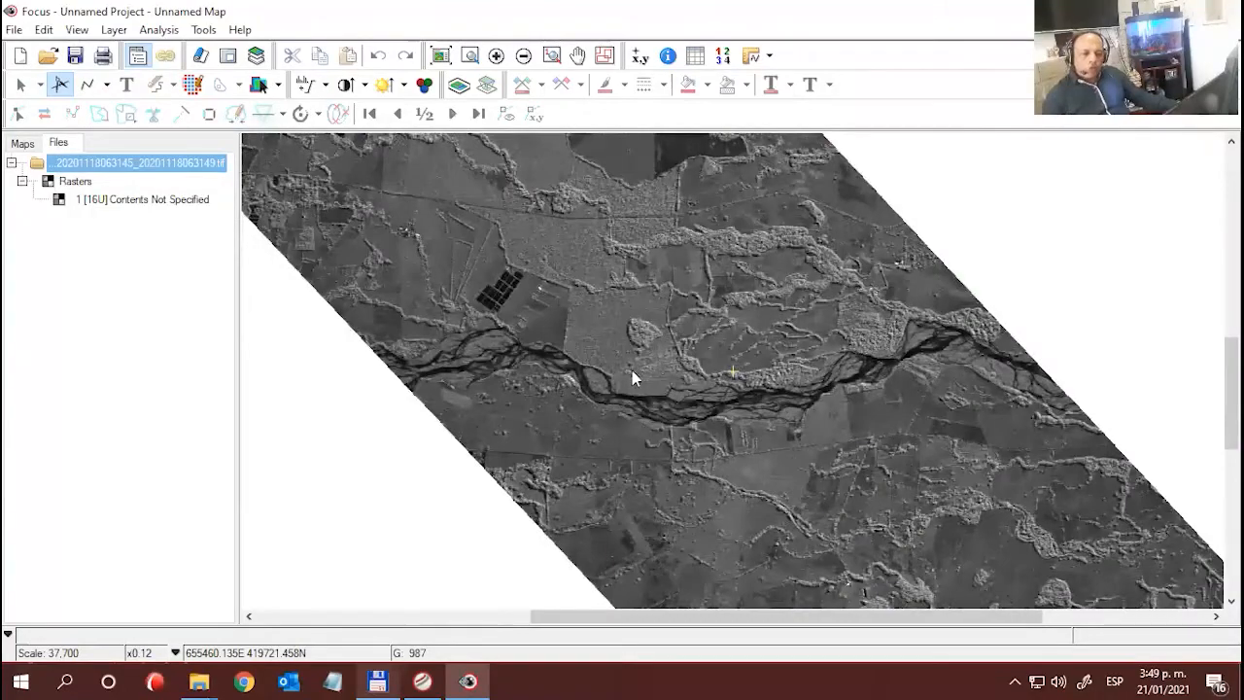
left_click_drag(551, 311, 592, 335)
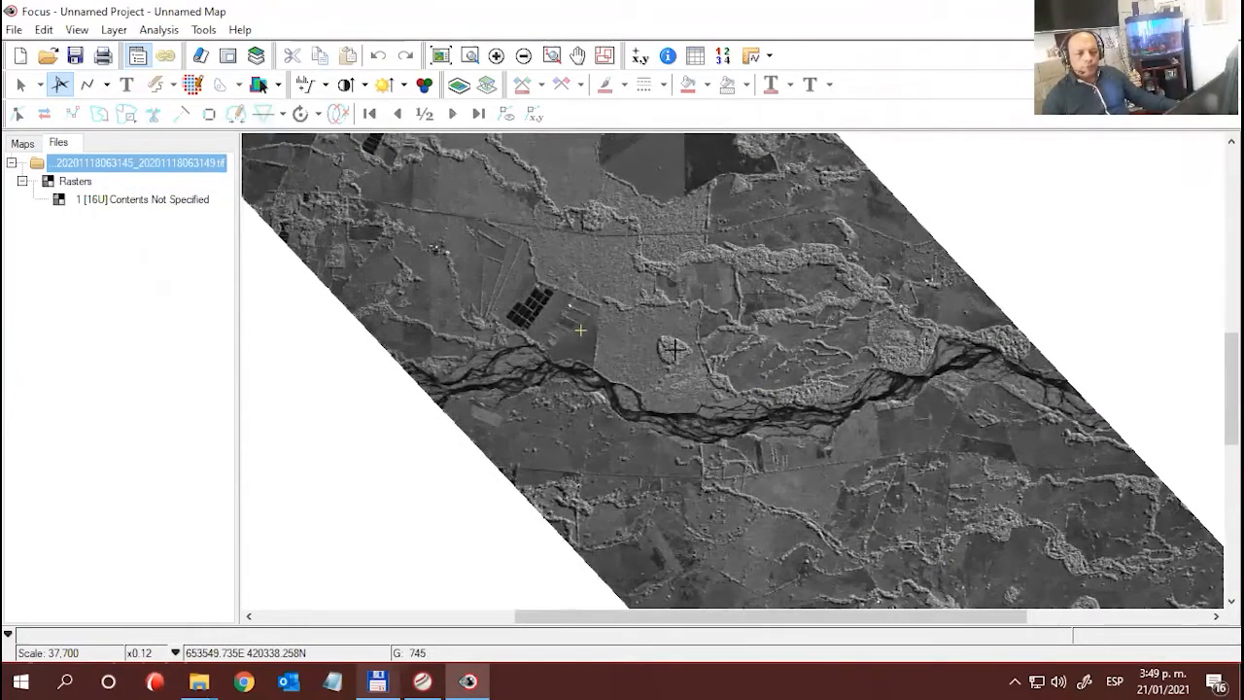
left_click(675, 351)
scroll(683, 380, "up", 1)
scroll(683, 381, "up", 2)
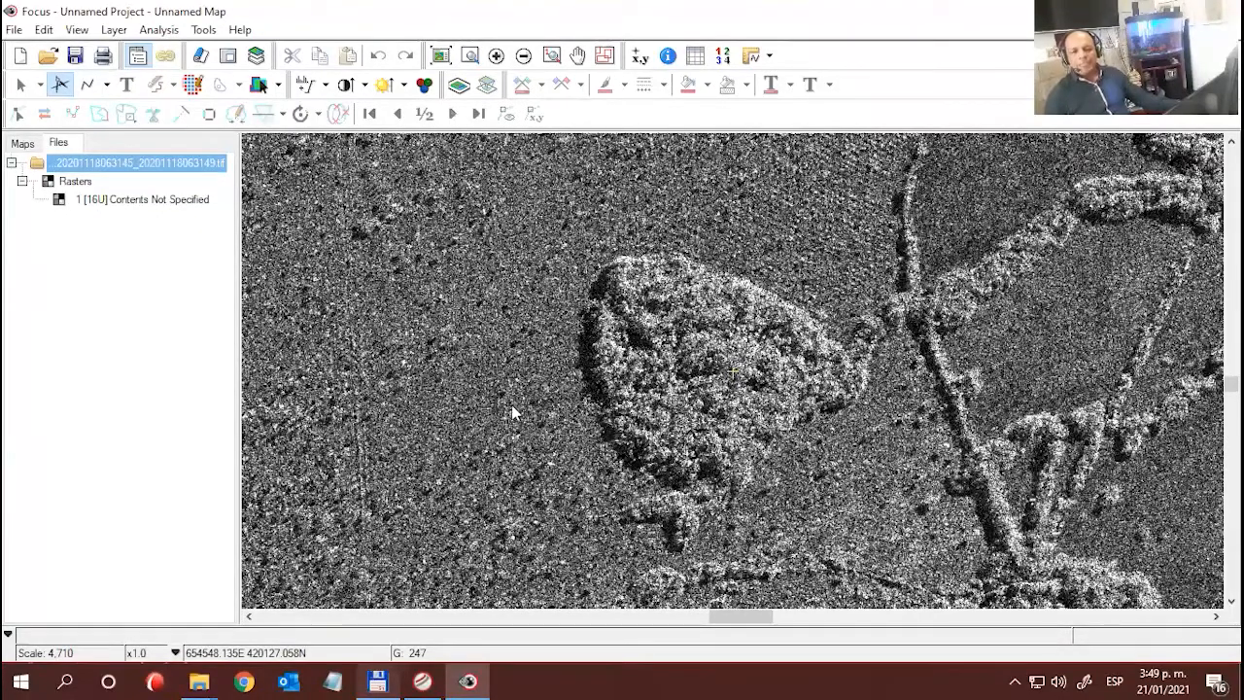
left_click_drag(498, 392, 585, 444)
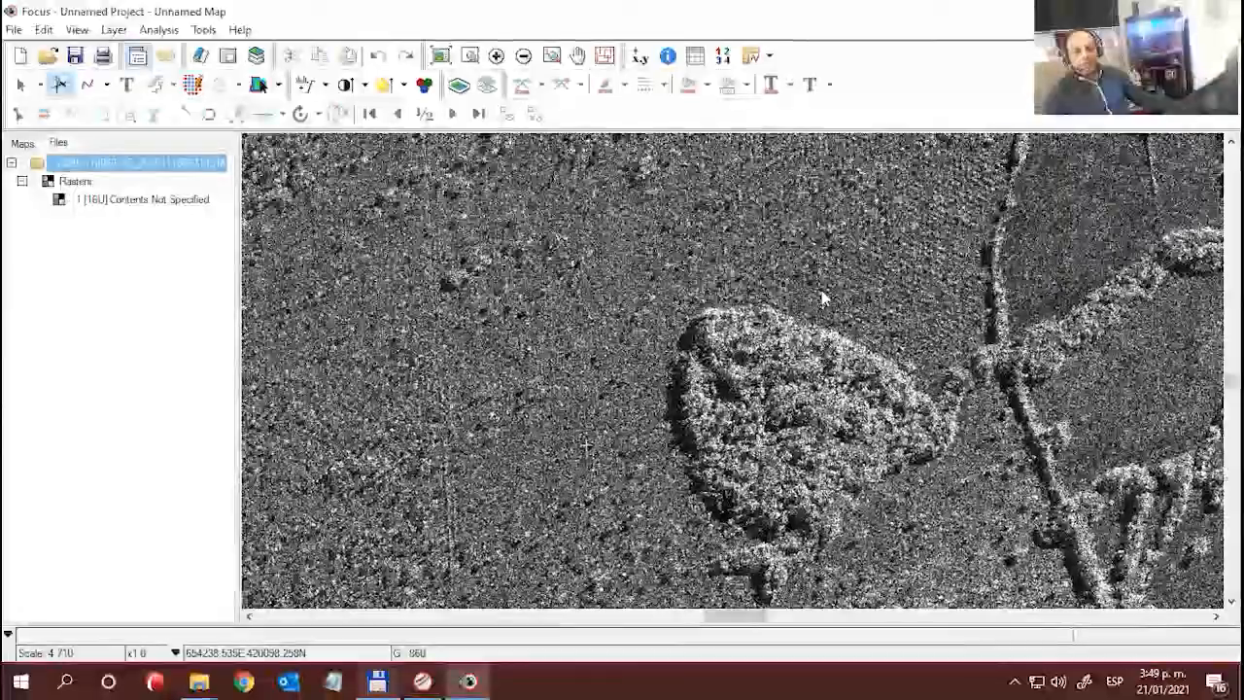
left_click_drag(821, 299, 710, 292)
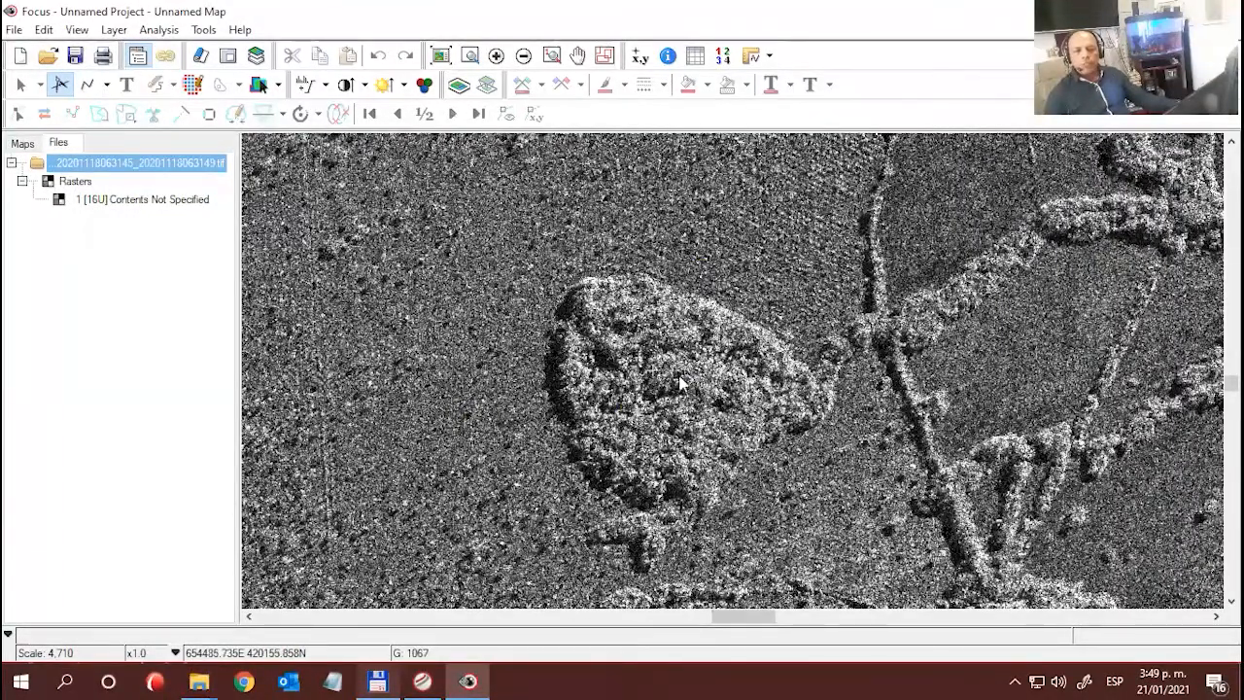
left_click_drag(695, 386, 623, 387)
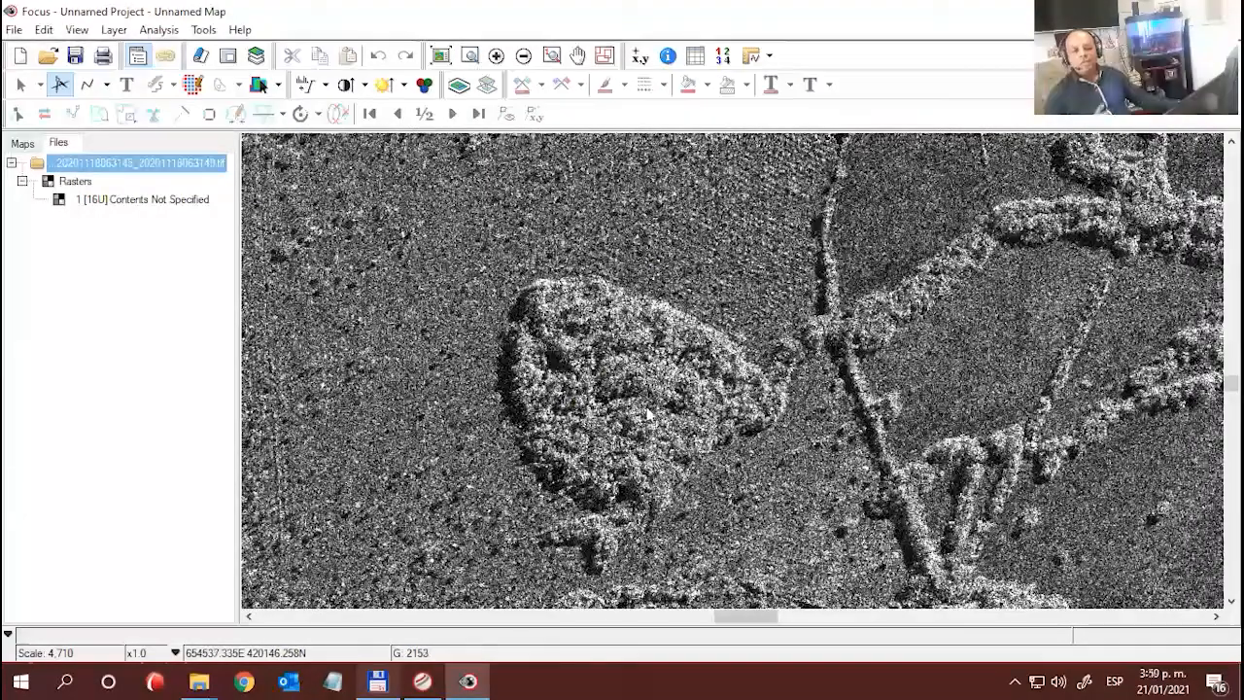
- Inspect the river channels and the open field southwest of the isolated tree patch at x0.50 magnification
scroll(623, 387, "down", 1)
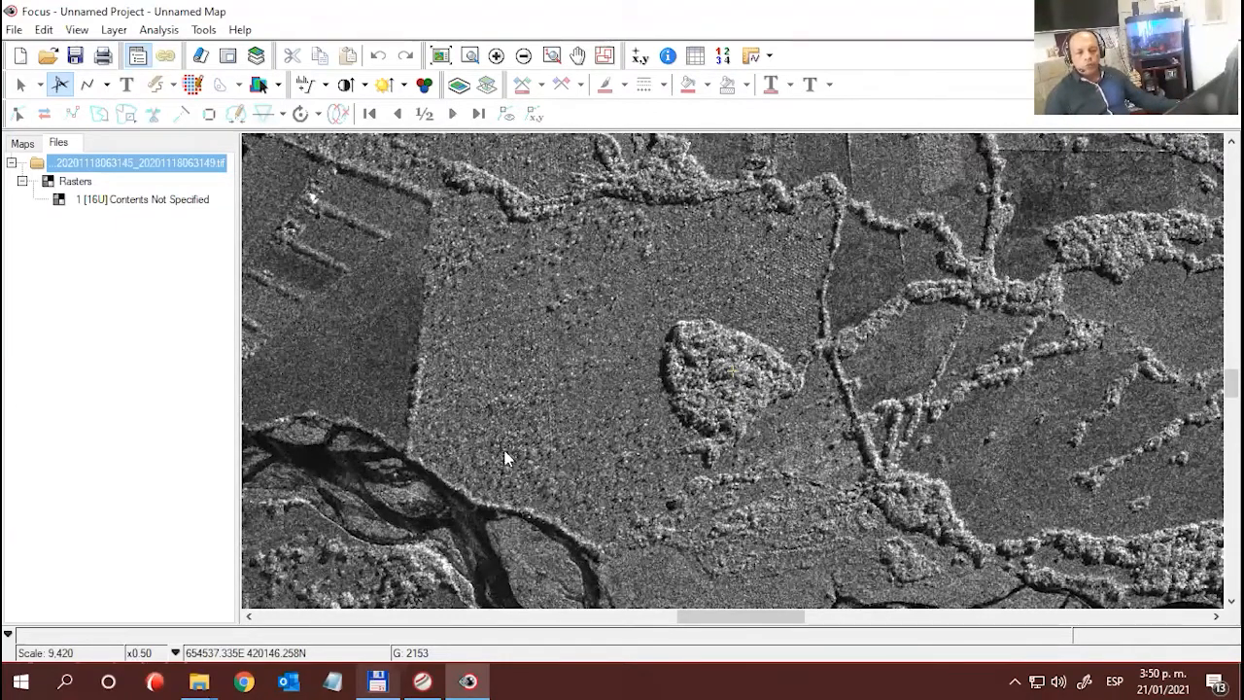
left_click_drag(445, 482, 481, 436)
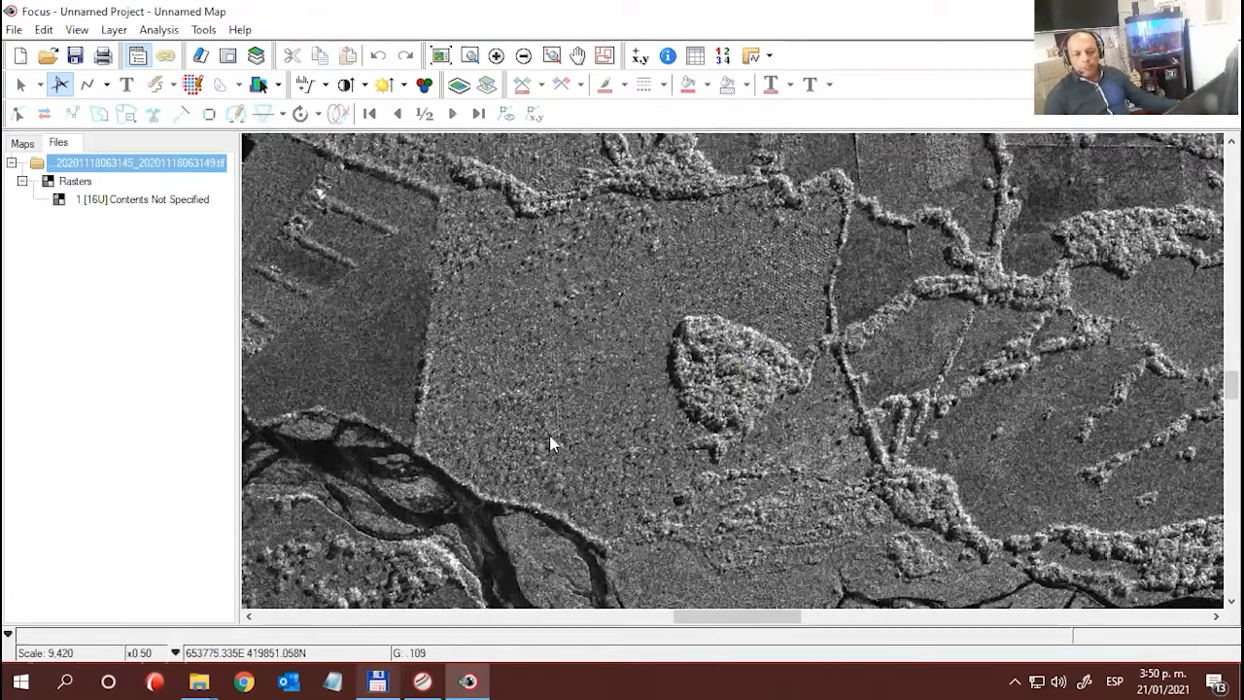
left_click_drag(483, 525, 615, 319)
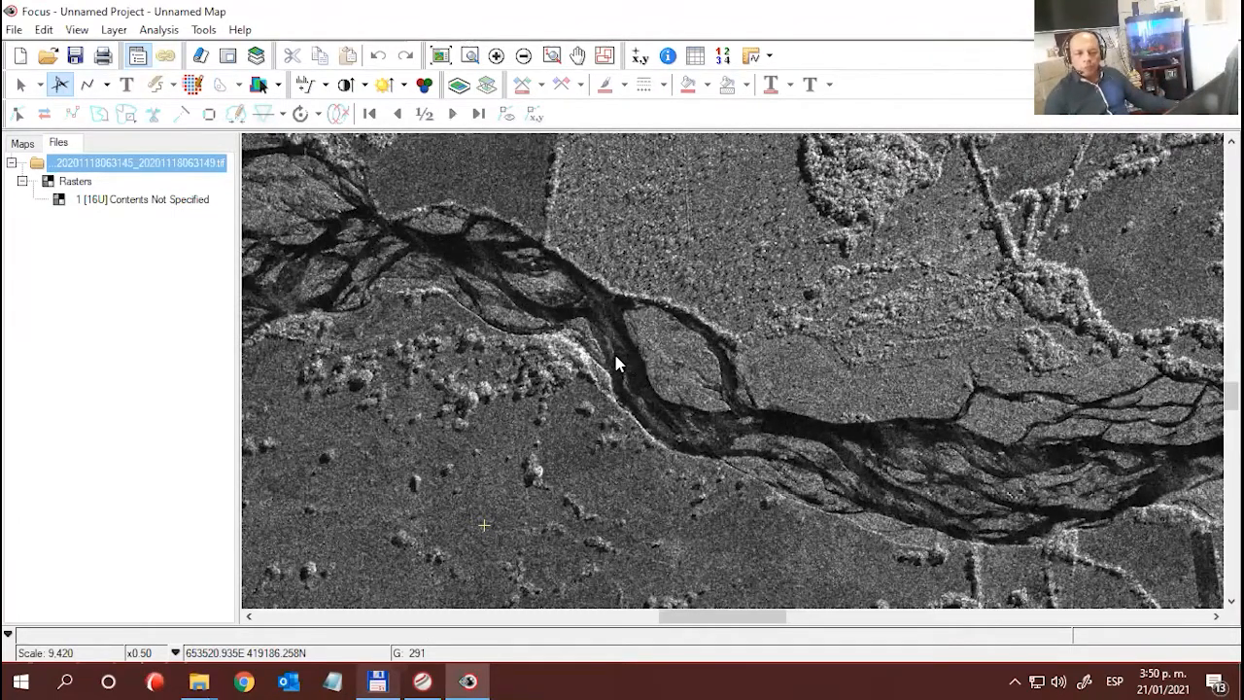
left_click(611, 324)
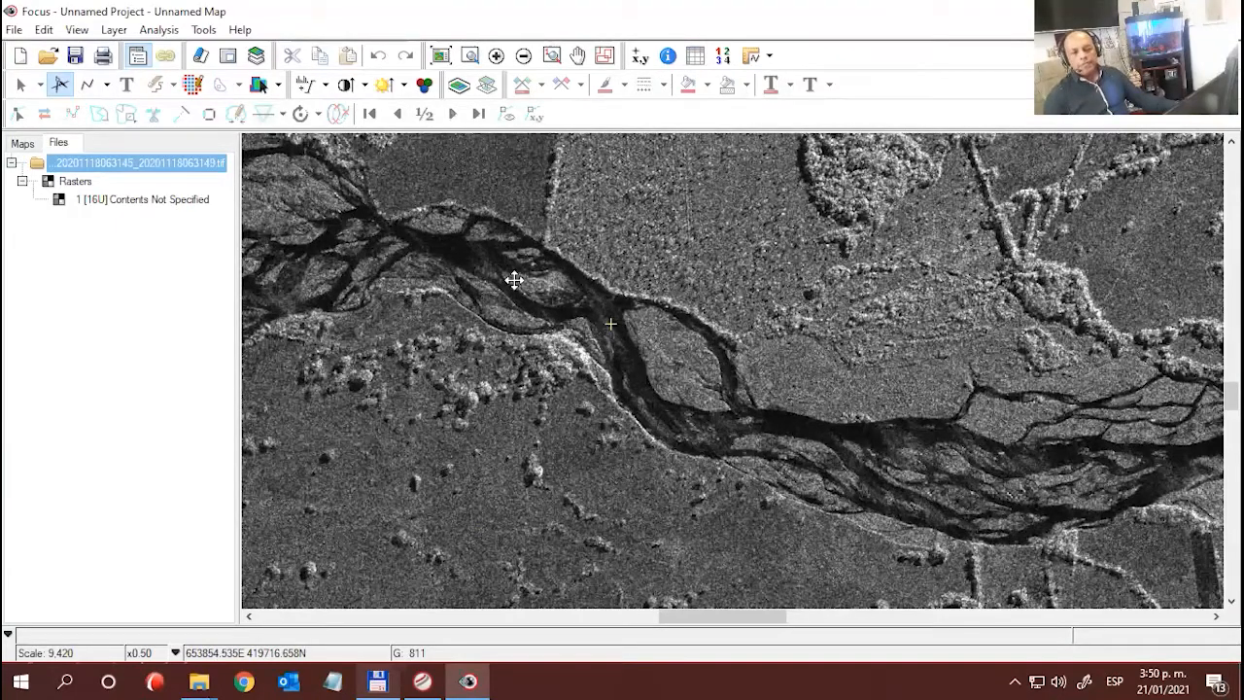
left_click_drag(496, 241, 520, 288)
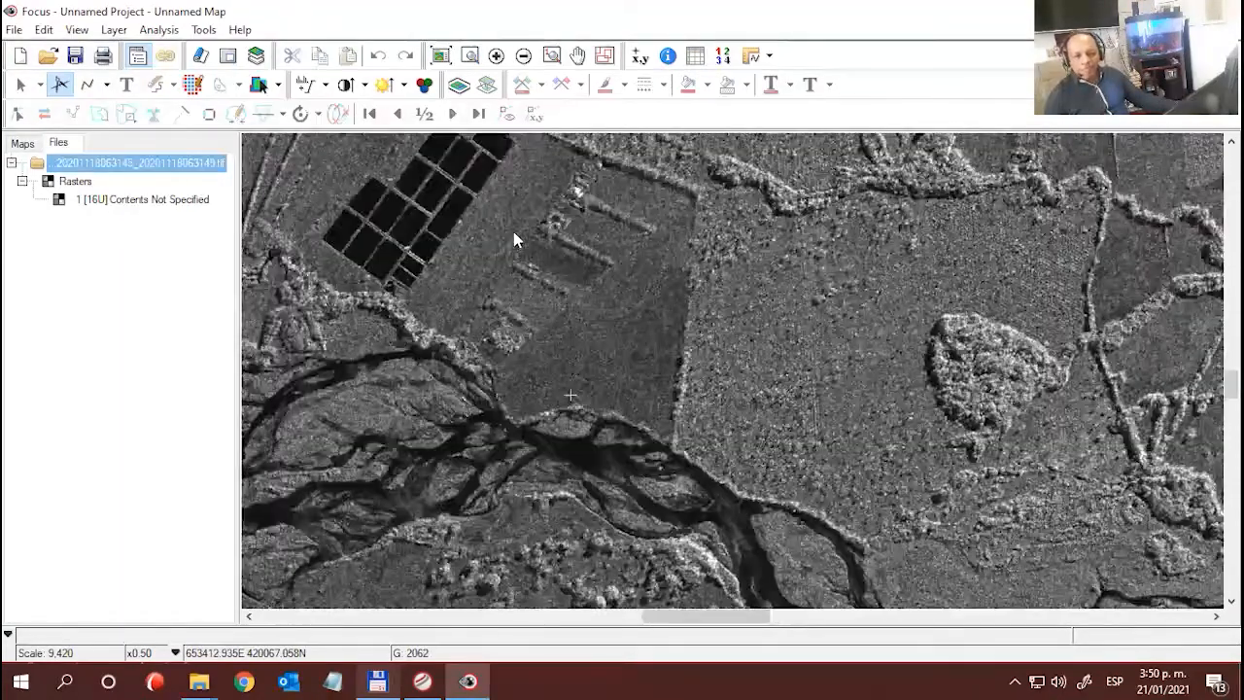
- Inspect the grid of dark rectangular plots north of the river at x1.0 magnification and within its surroundings
left_click(512, 214)
scroll(539, 250, "up", 1)
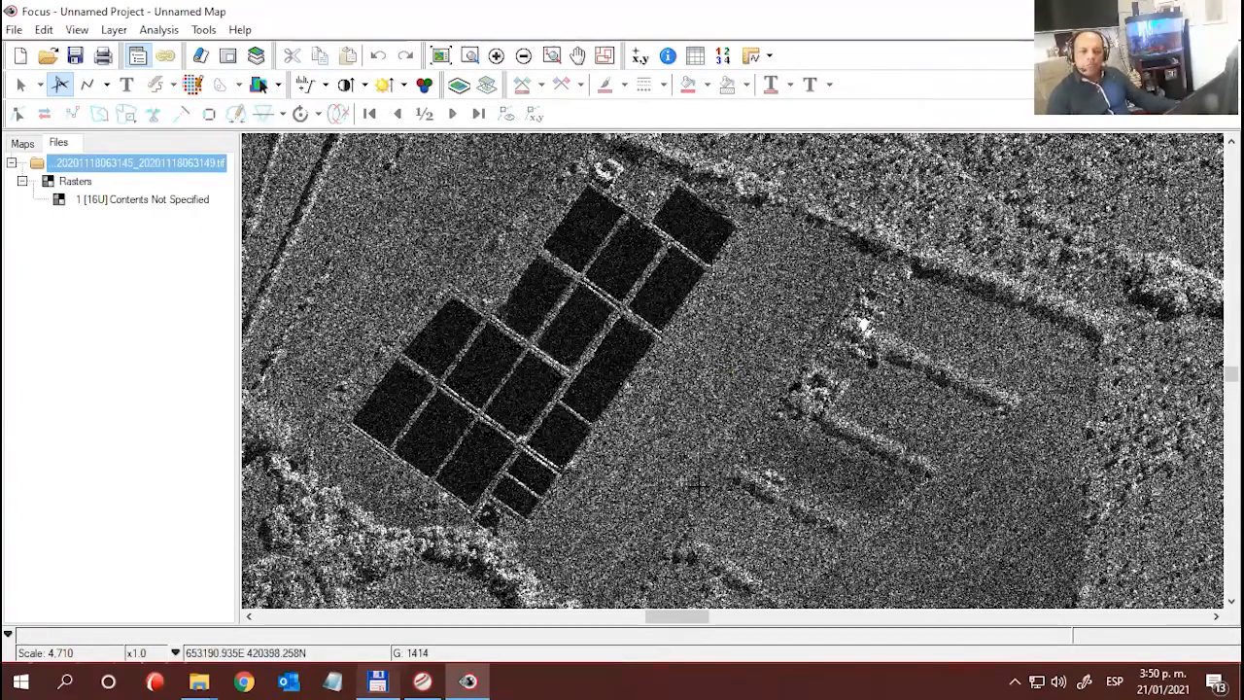
left_click_drag(708, 505, 698, 381)
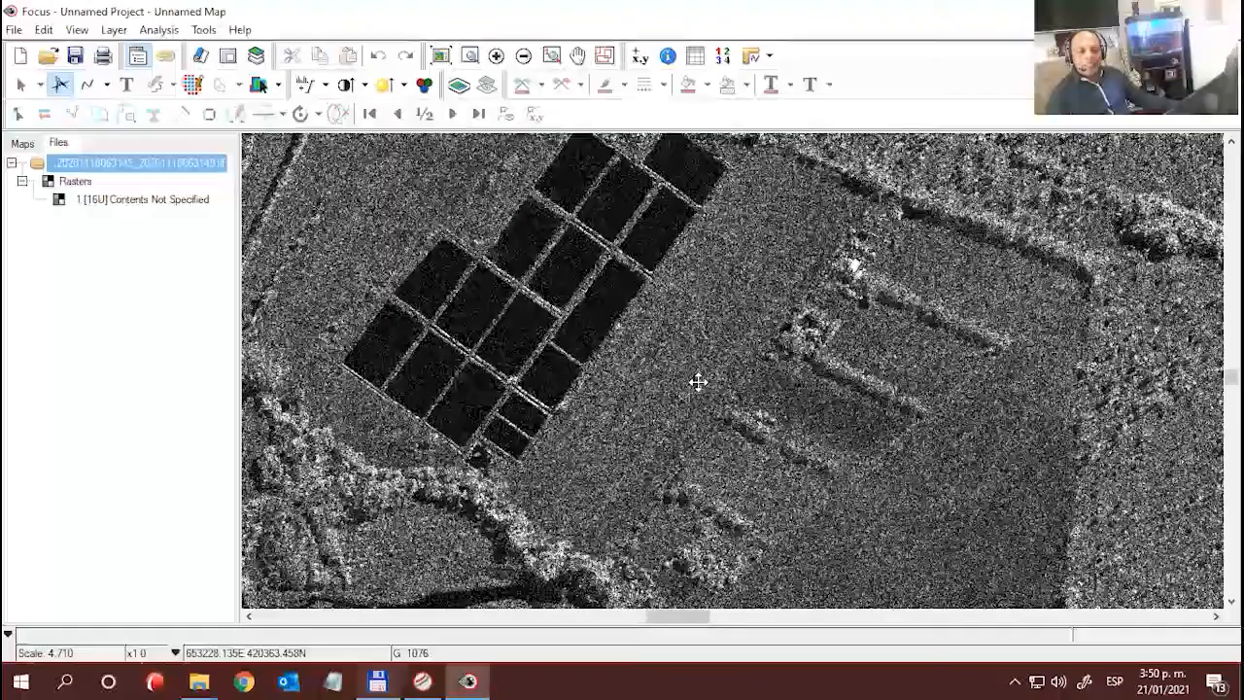
scroll(776, 387, "down", 1)
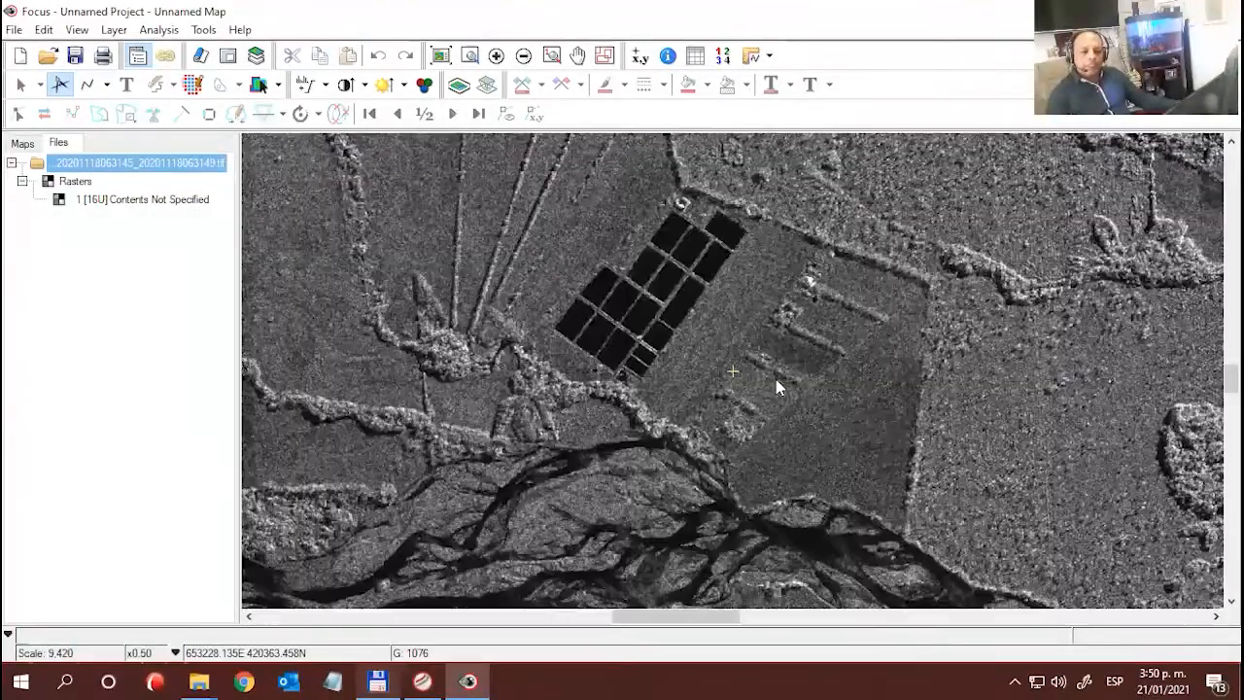
scroll(774, 385, "down", 1)
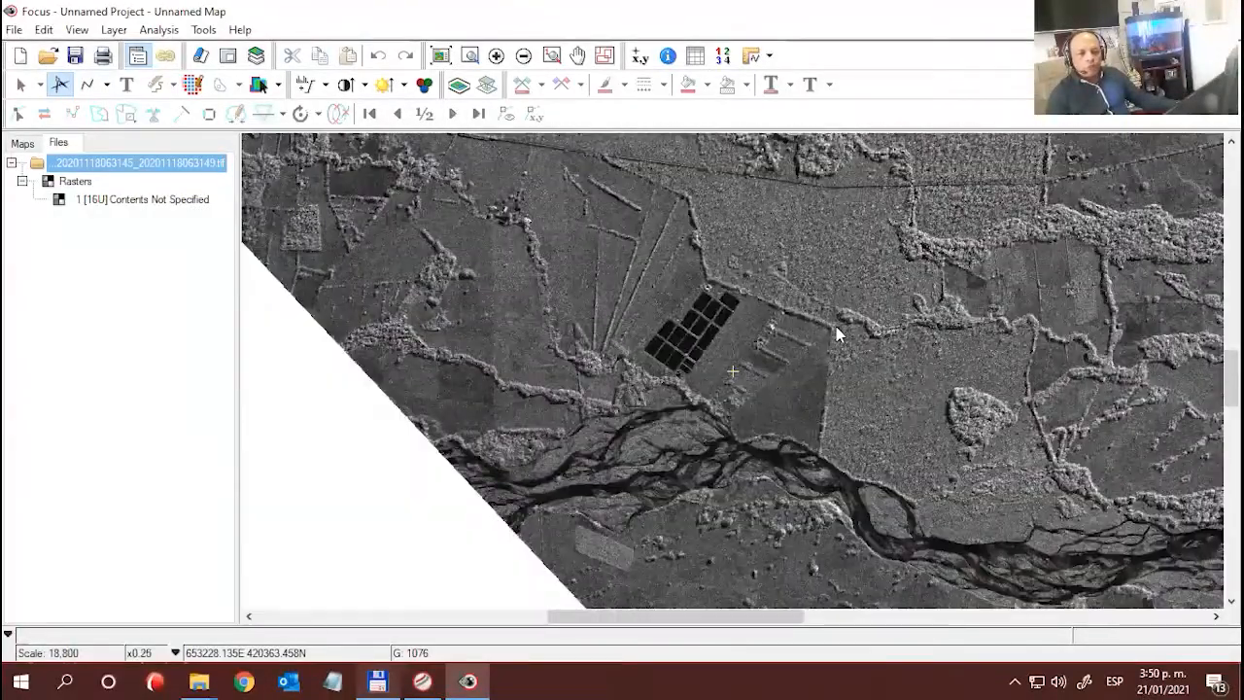
- Examine the wedge-shaped fields northeast of the rectangular plots, comparing pixel values in the dark and light sectors
left_click_drag(715, 368, 584, 410)
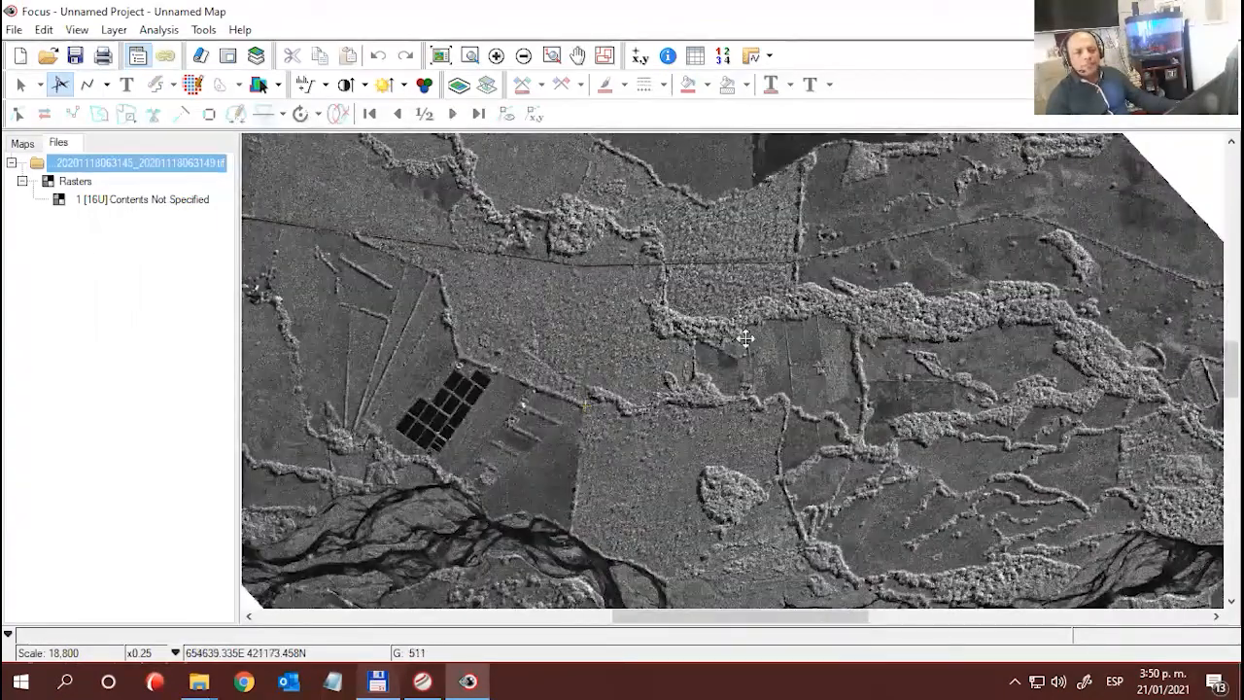
left_click_drag(745, 338, 748, 386)
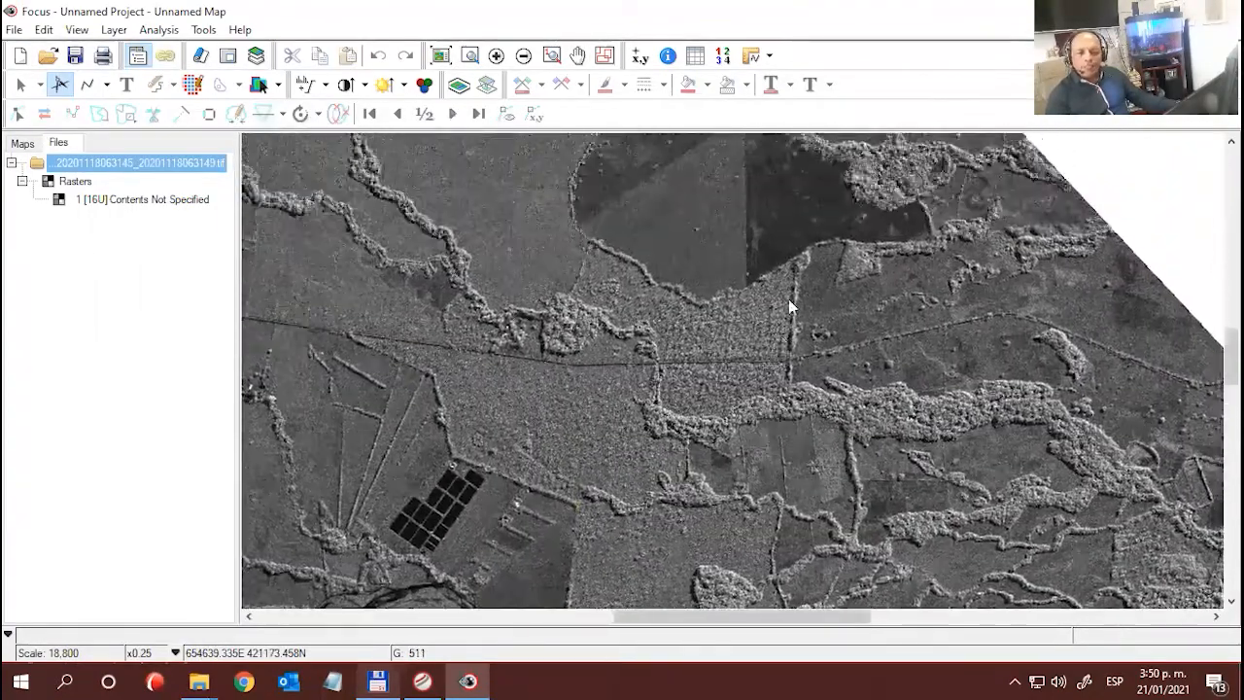
left_click(752, 250)
scroll(772, 351, "up", 1)
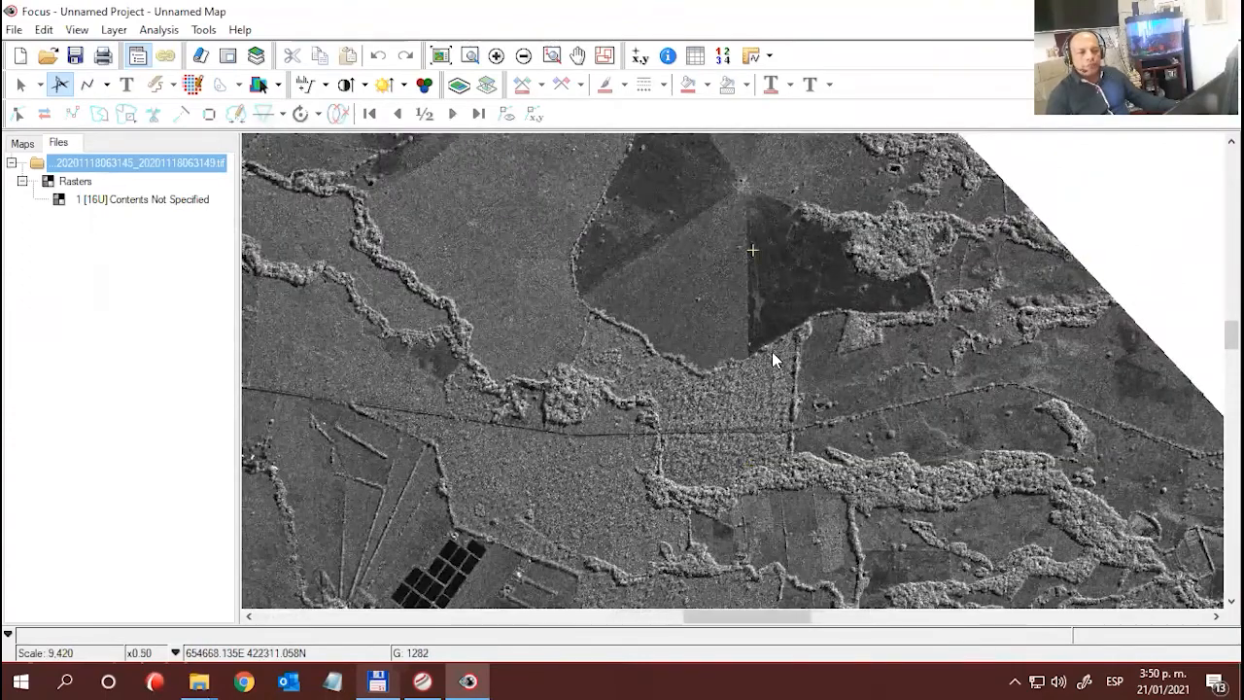
scroll(771, 351, "up", 1)
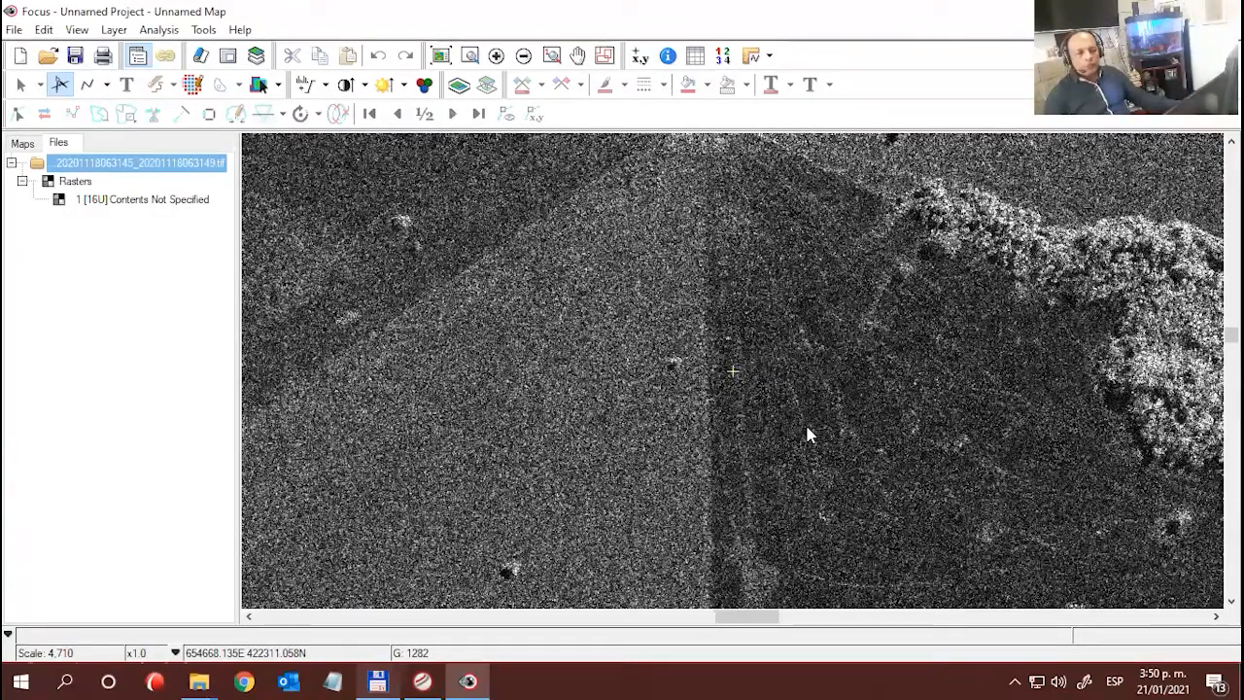
scroll(806, 435, "down", 1)
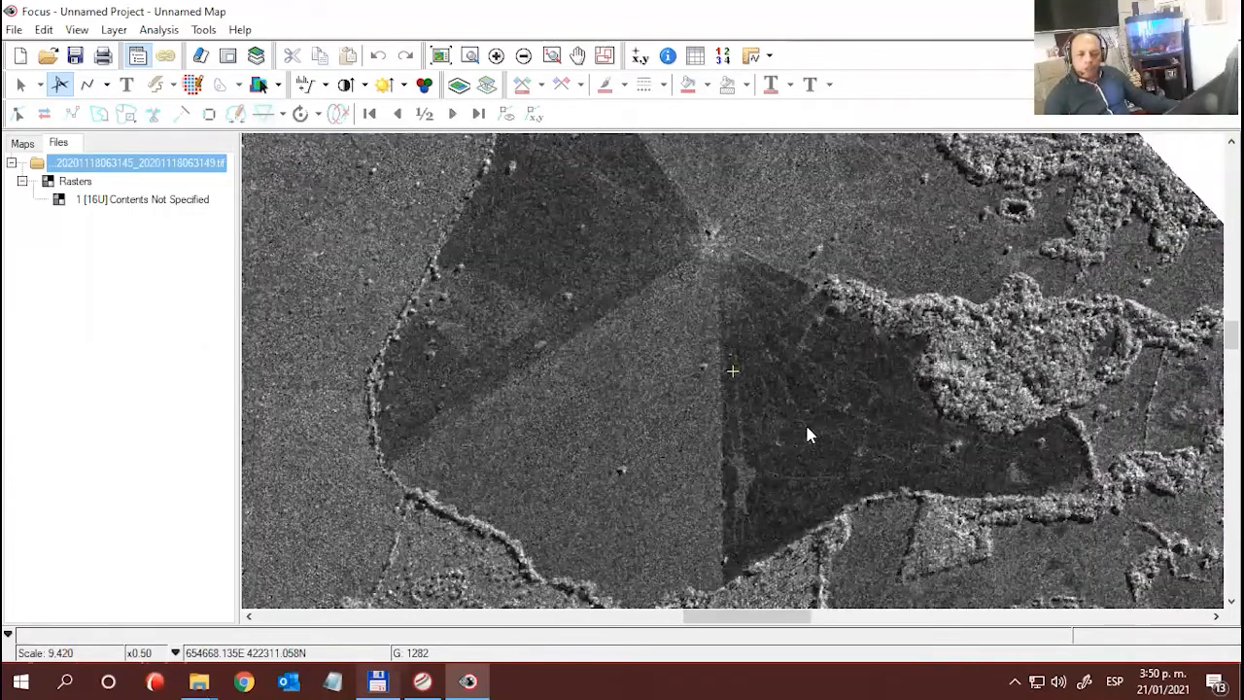
left_click(788, 411)
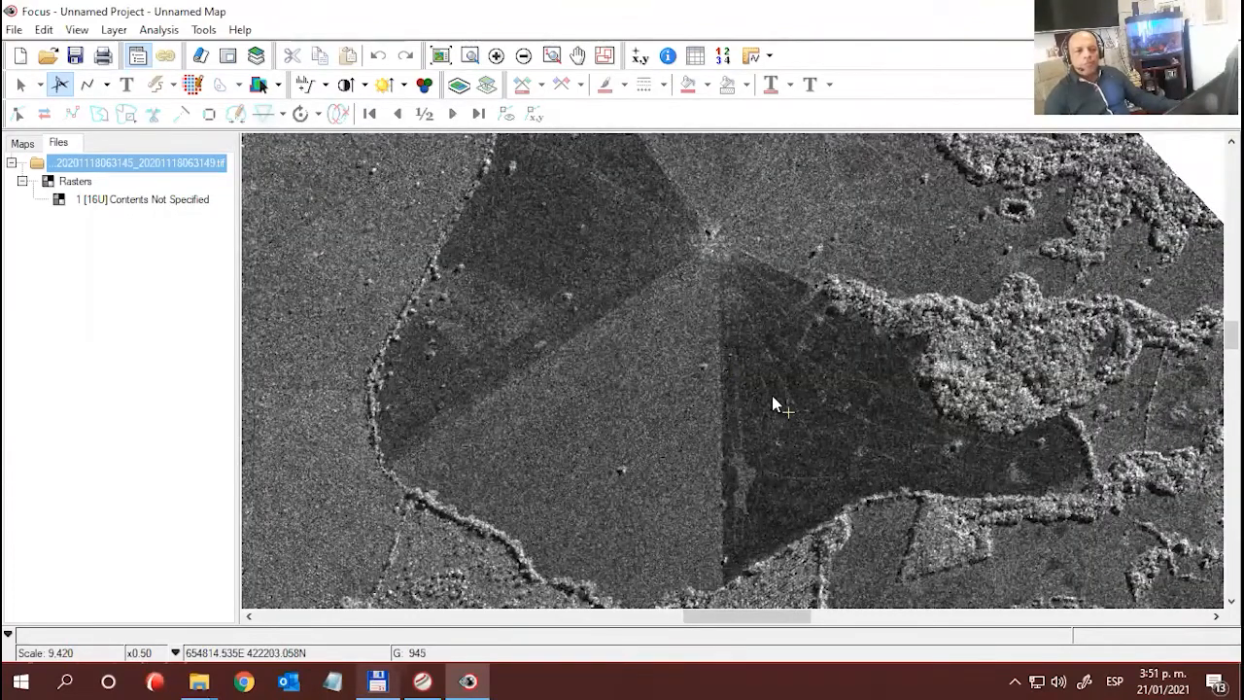
left_click(772, 396)
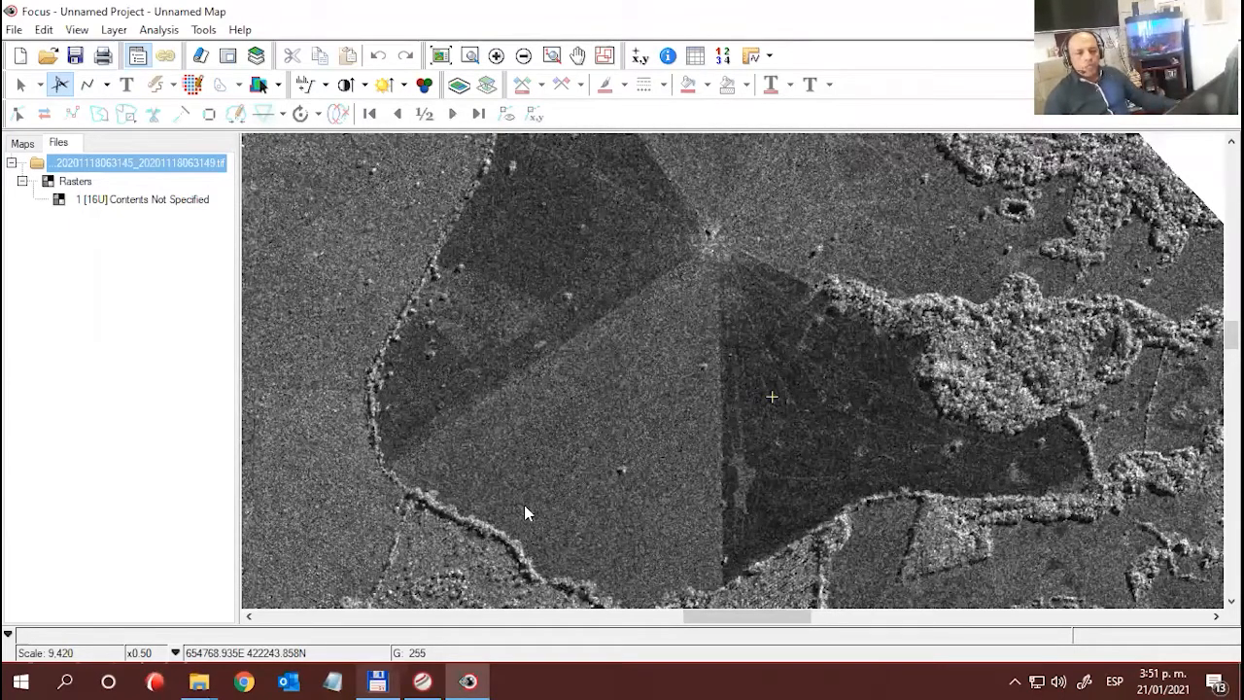
left_click_drag(461, 440, 790, 380)
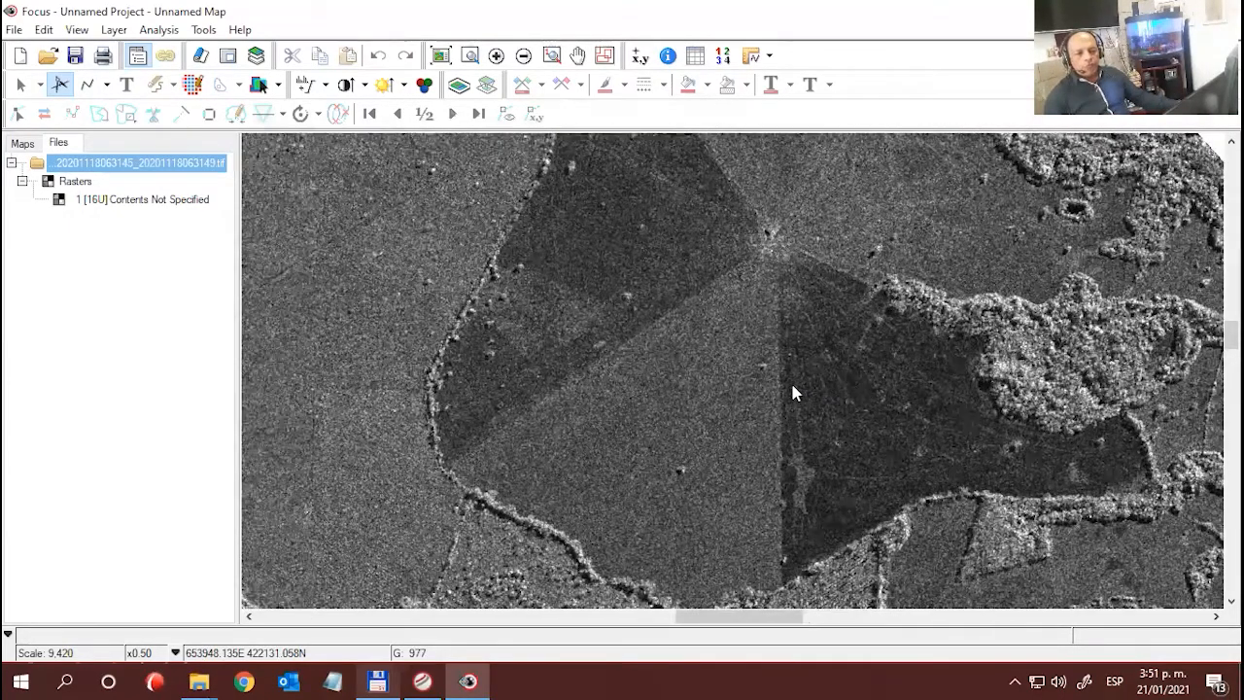
- Inspect the open field west of the wedge-shaped sectors at x0.50 magnification, sampling points within it
left_click_drag(549, 361, 599, 570)
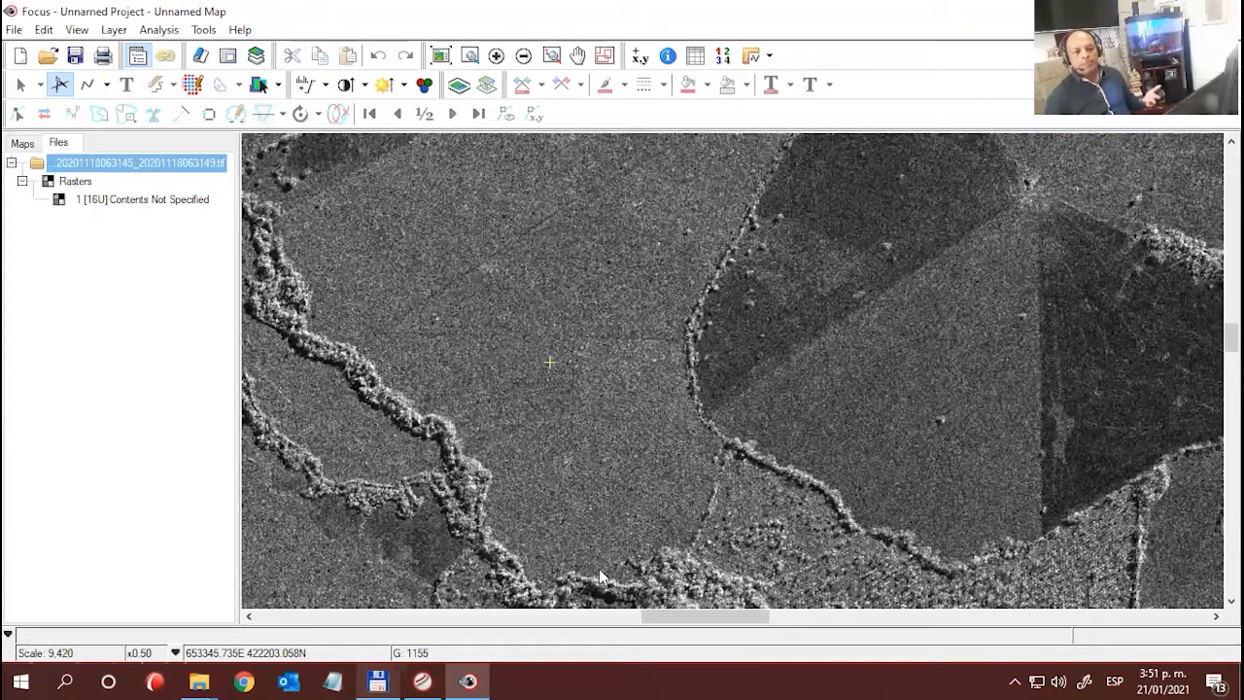
mouse_move(560, 286)
left_mouse_down()
mouse_move(591, 308)
mouse_move(567, 293)
left_mouse_up()
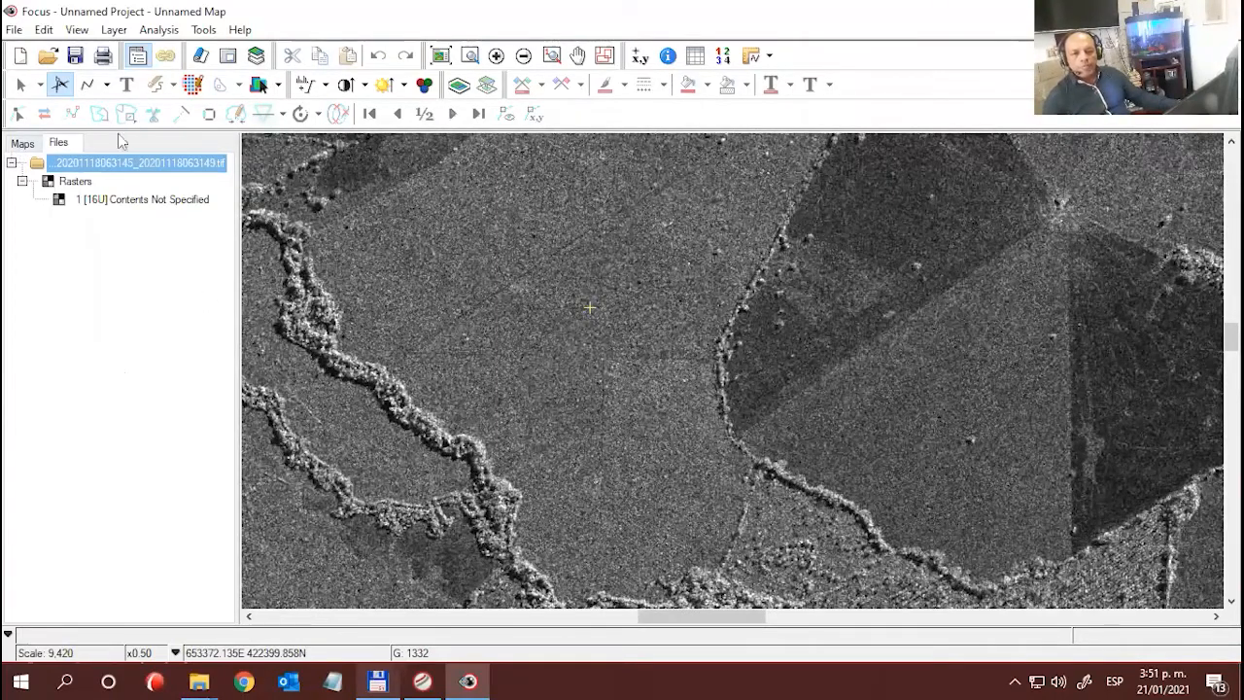
- Show the map's layer list and toggle the Capella GEO layer's visibility off and back on
left_click(23, 144)
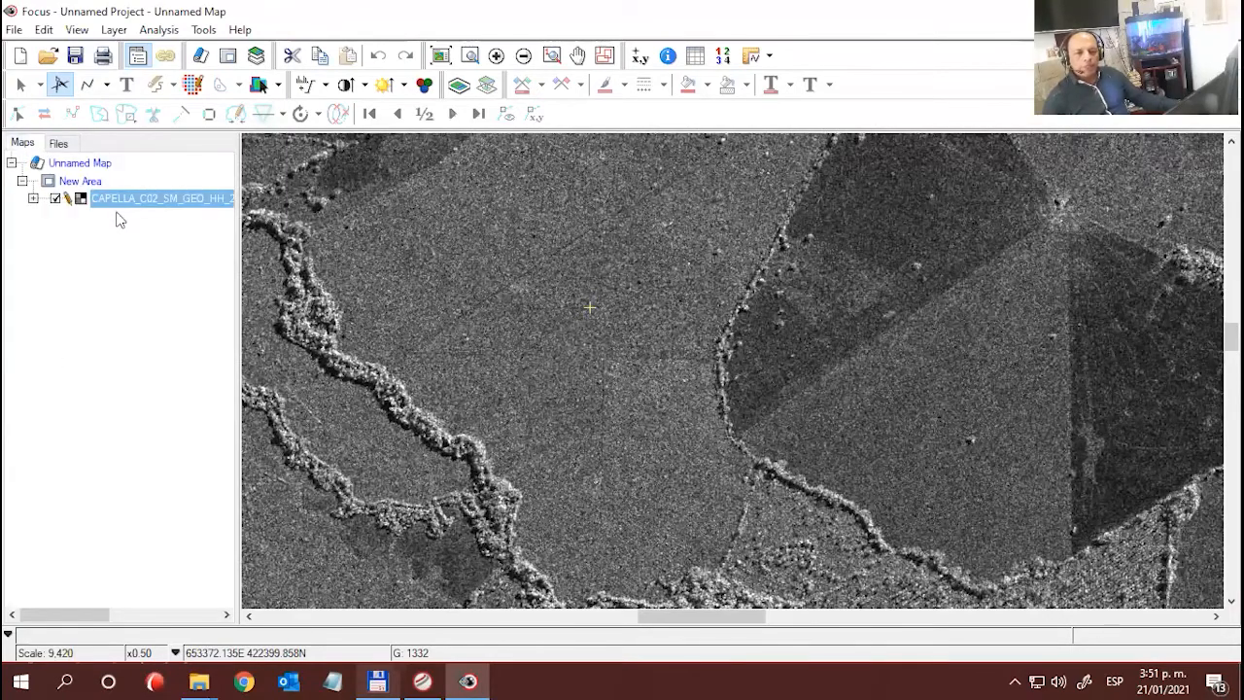
left_click(61, 143)
left_click(23, 143)
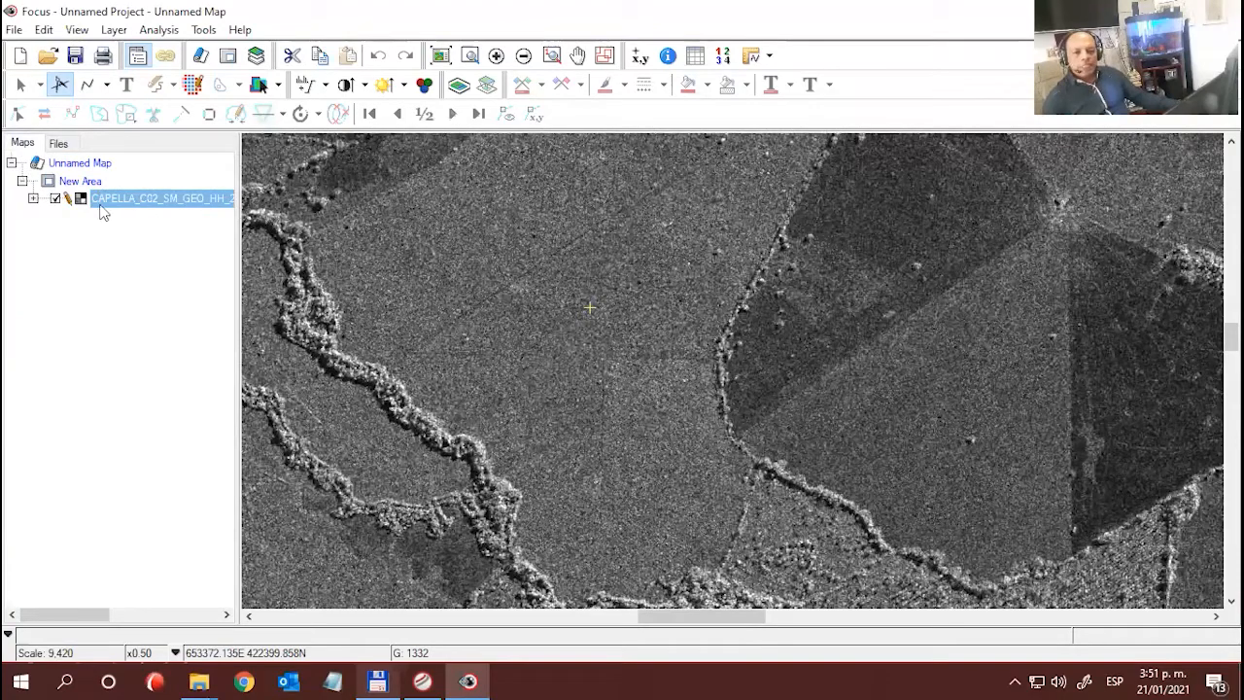
left_click(56, 199)
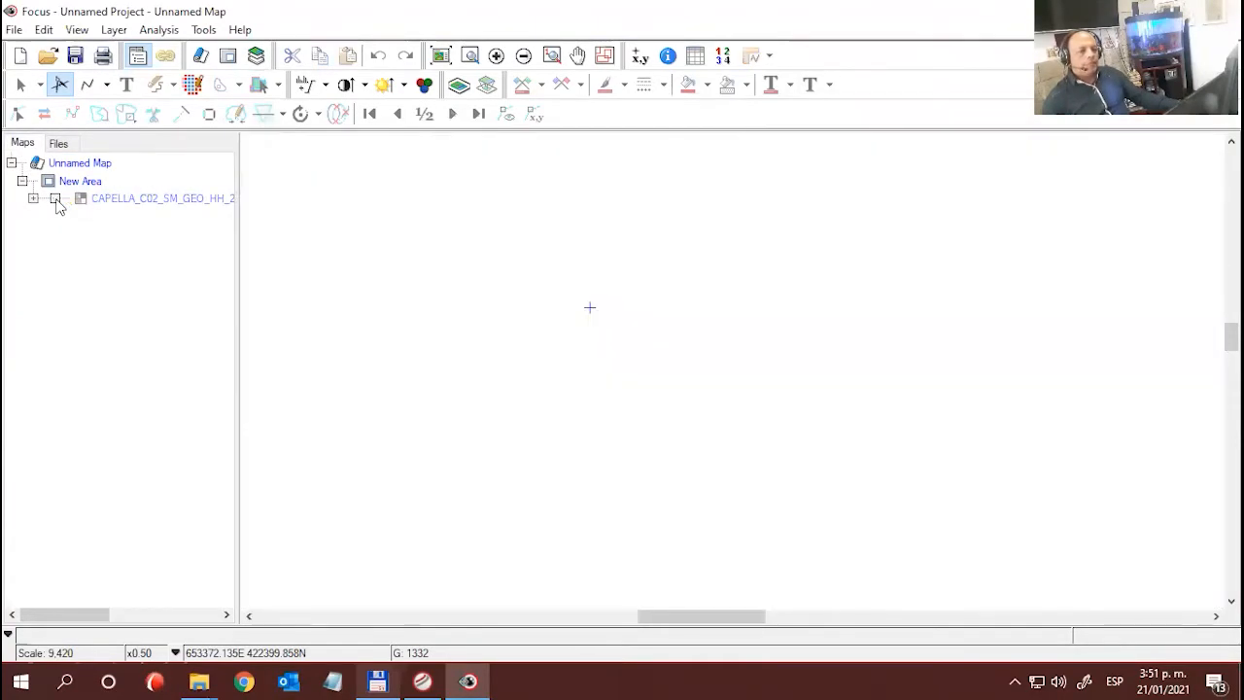
left_click(56, 199)
- Examine the Capella GEO layer's raw numeric pixel values around sampled points in the open field west of the wedge-shaped sectors
right_click(134, 201)
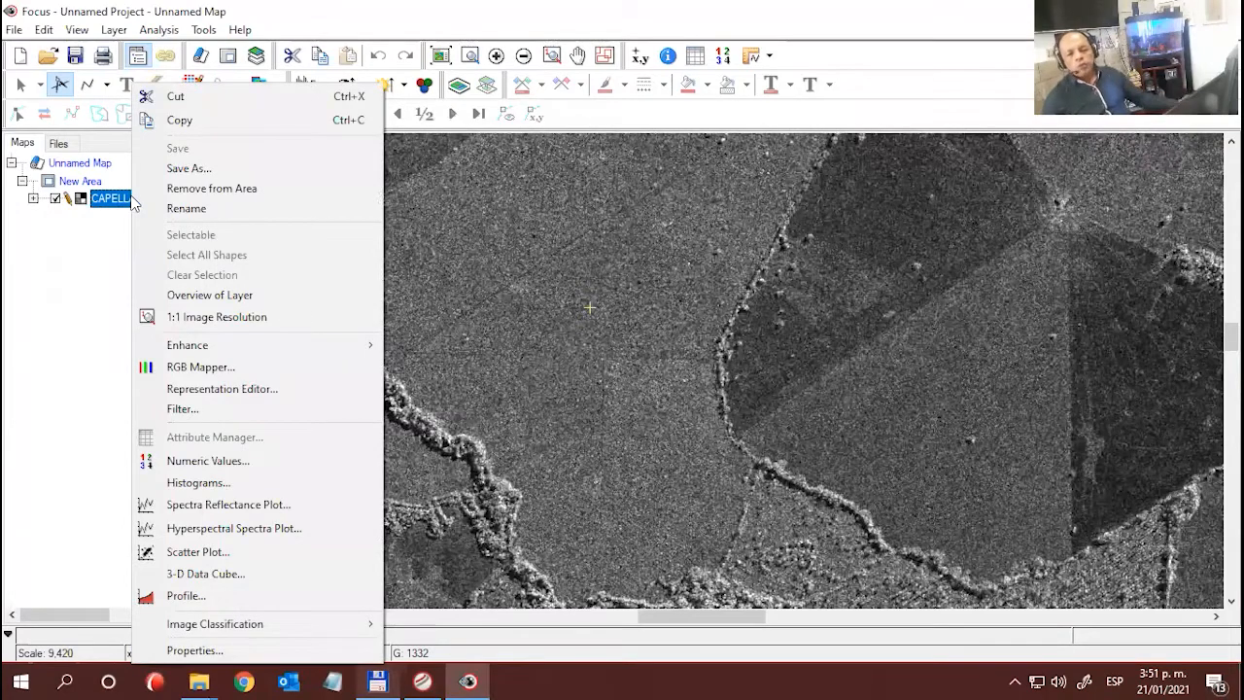
left_click(208, 460)
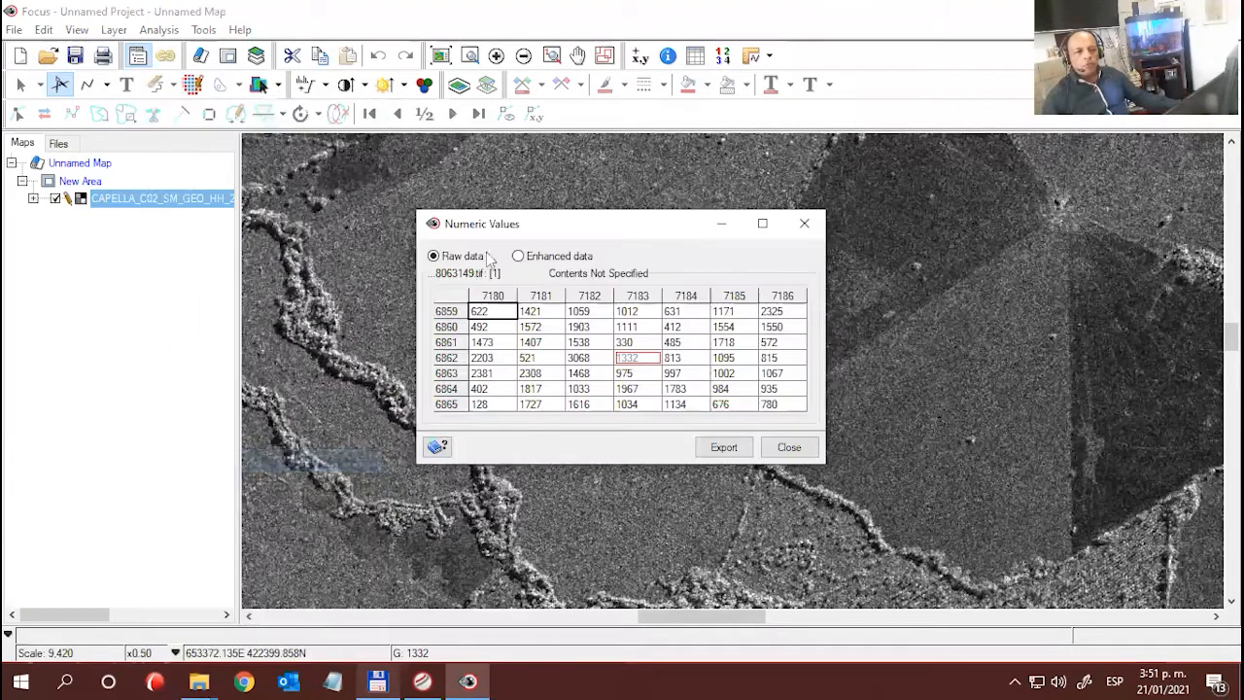
left_click_drag(488, 233, 68, 252)
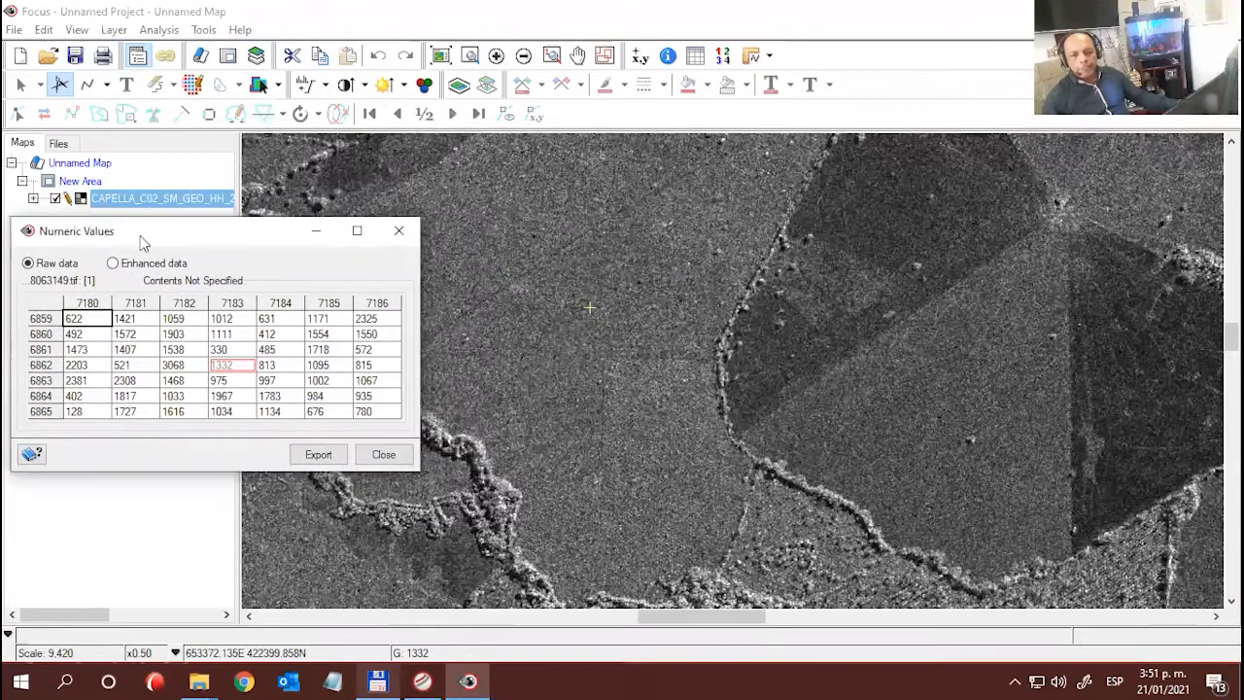
left_click_drag(593, 312, 575, 330)
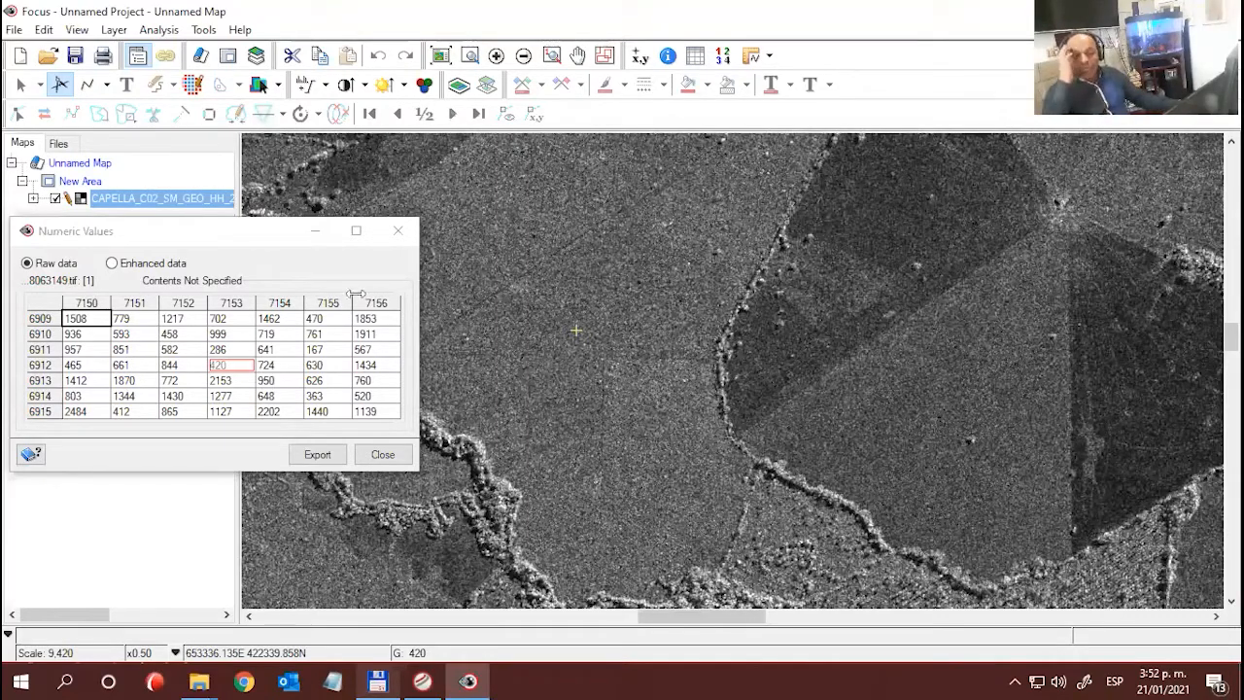
left_click(398, 231)
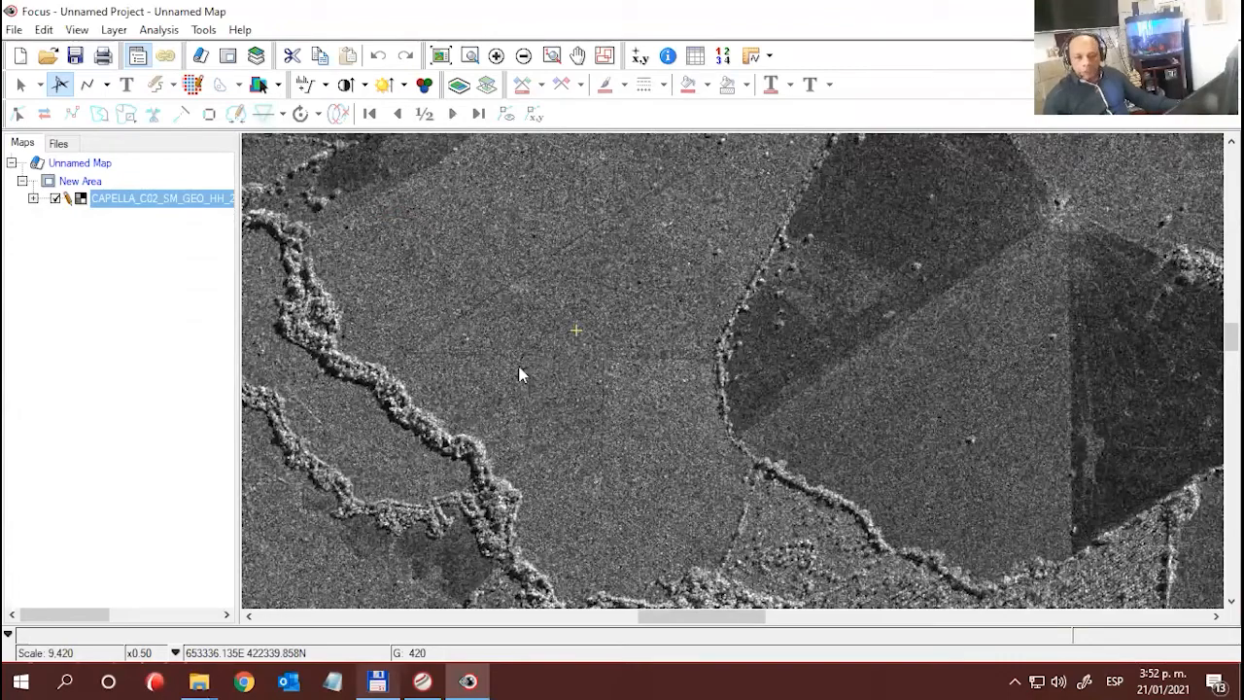
- Survey the terrain at x0.25 magnification from the wedge-shaped fields northwest to the bright built-up complex
scroll(533, 373, "down", 1)
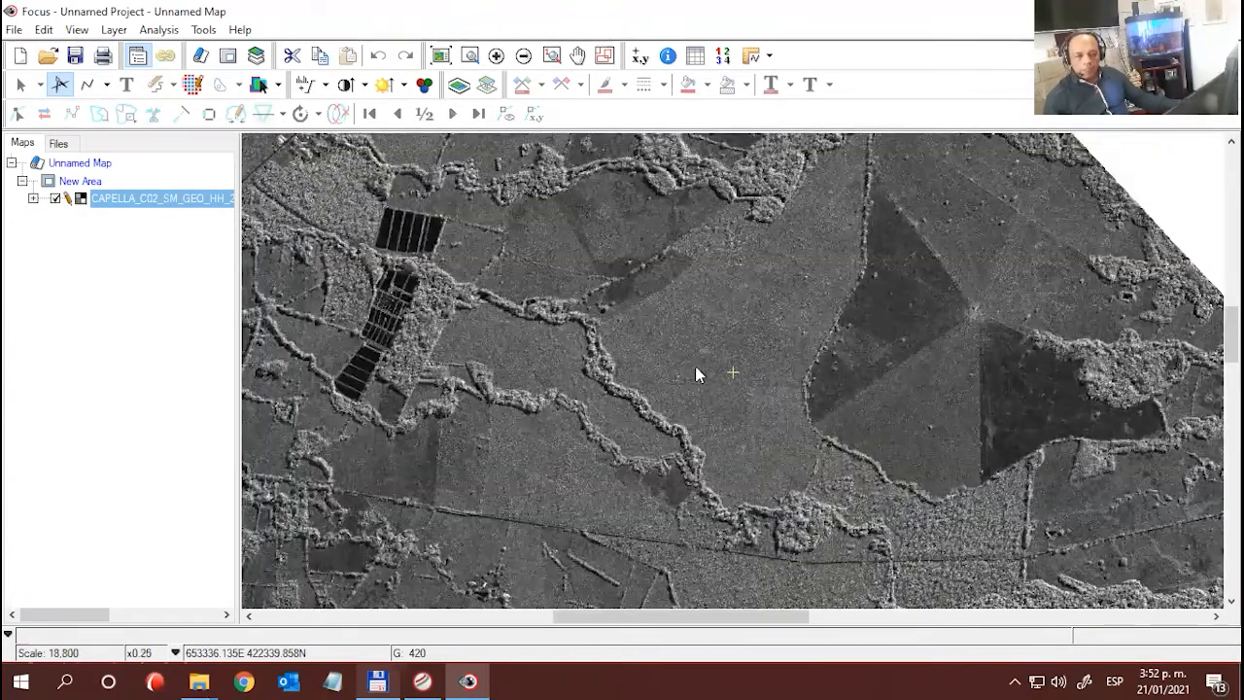
mouse_move(679, 354)
left_mouse_down()
mouse_move(697, 376)
mouse_move(667, 360)
left_mouse_up()
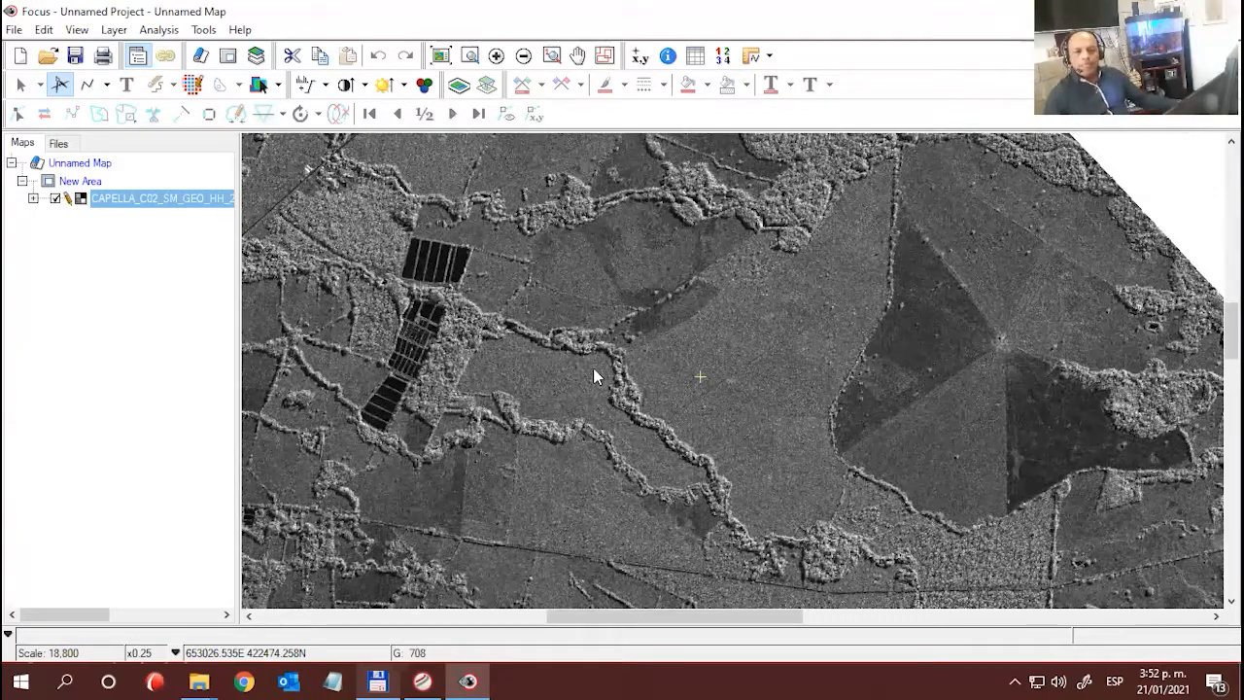
left_click_drag(533, 350, 843, 430)
left_click_drag(521, 258, 711, 554)
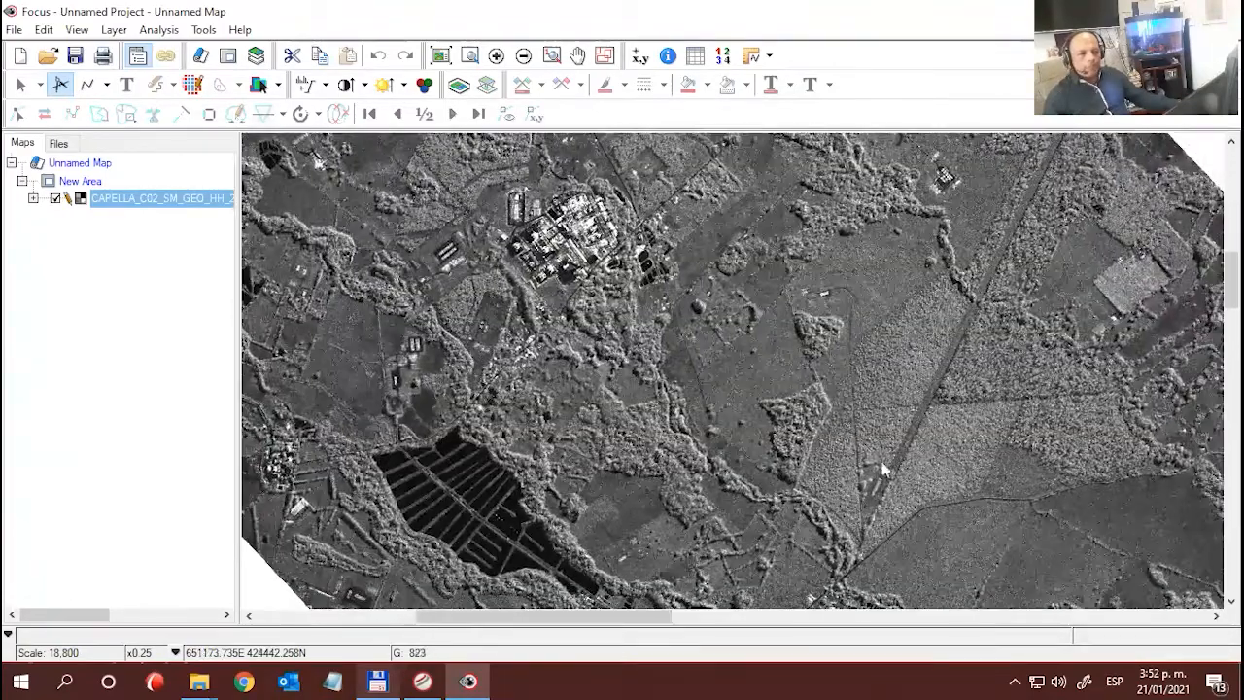
- Examine the bright built-up complex and its dark rectangular enclosures at x0.50 and x1.0 magnification, and its surroundings at x0.25
scroll(580, 309, "up", 1)
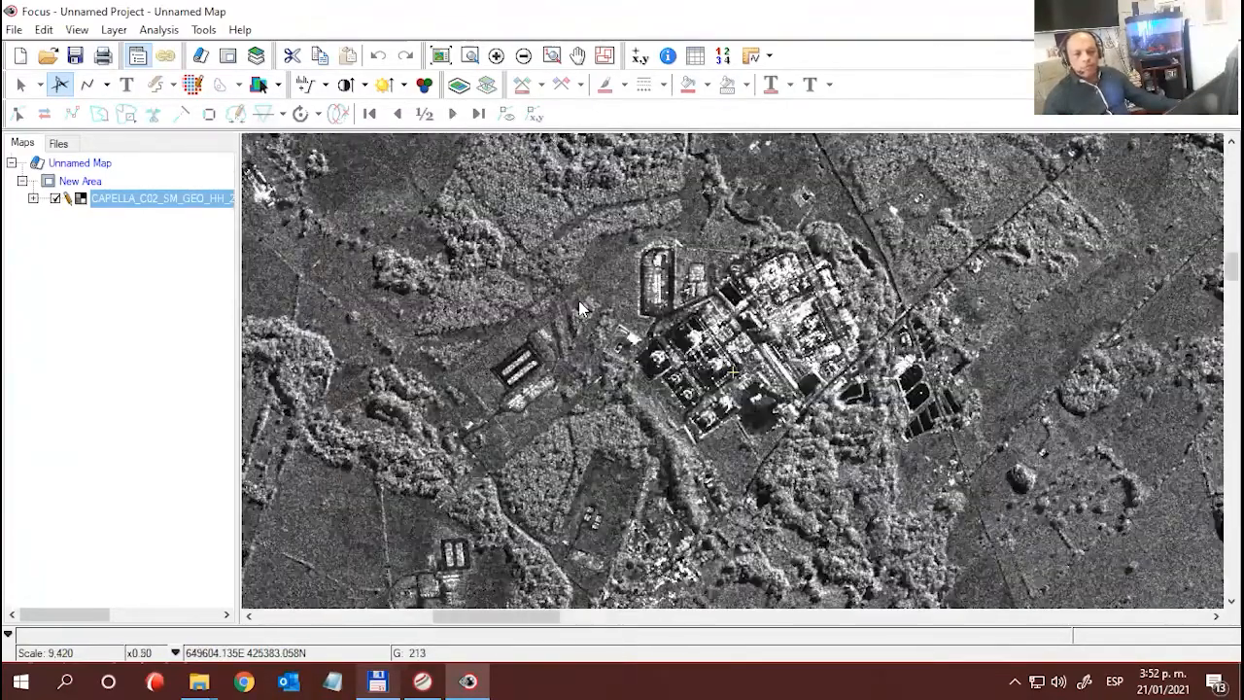
scroll(719, 367, "up", 1)
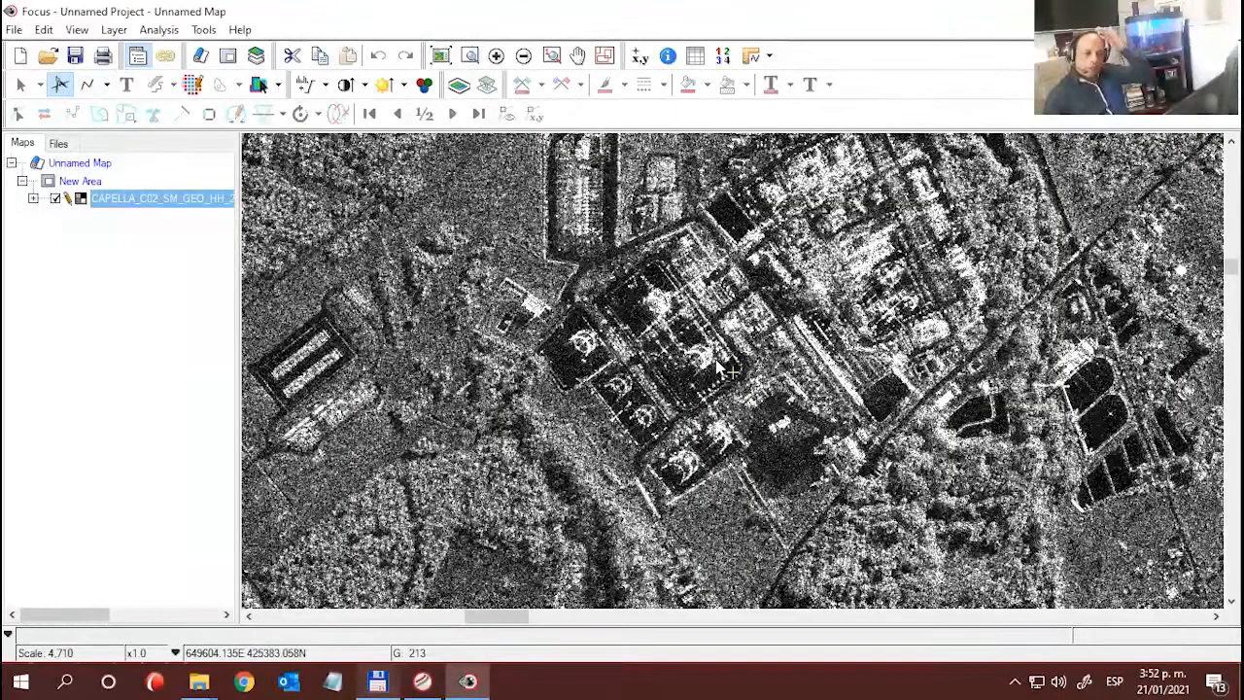
scroll(767, 379, "down", 1)
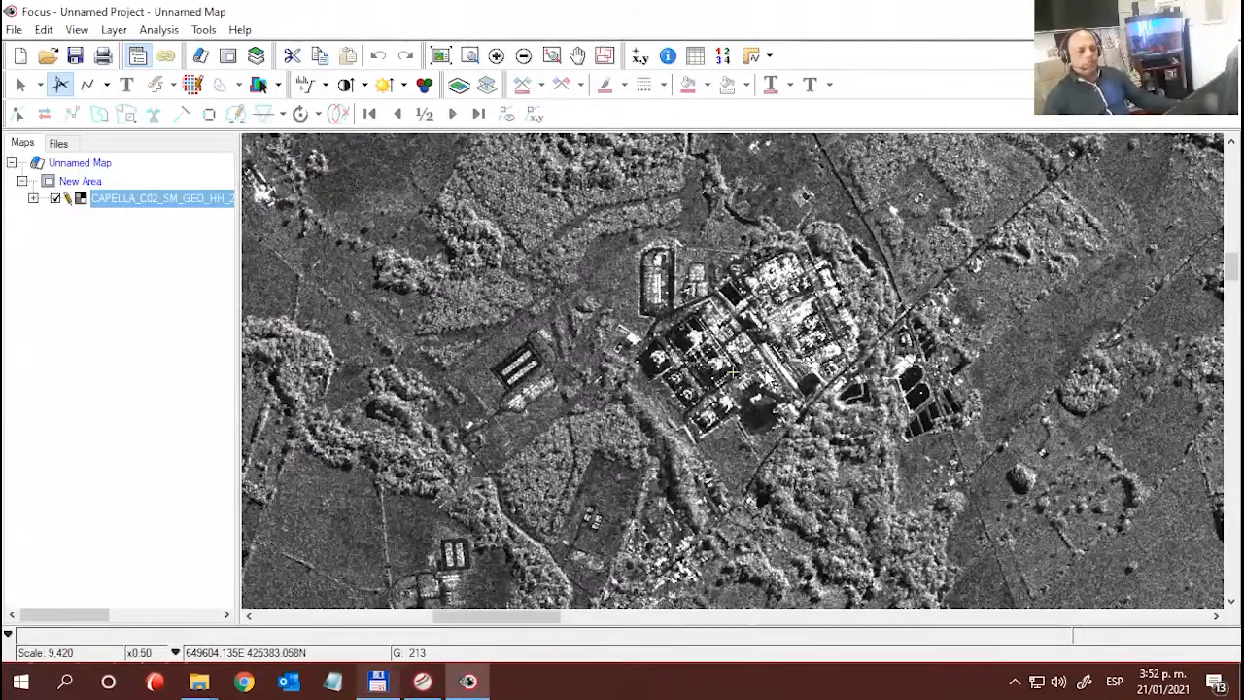
scroll(799, 359, "down", 1)
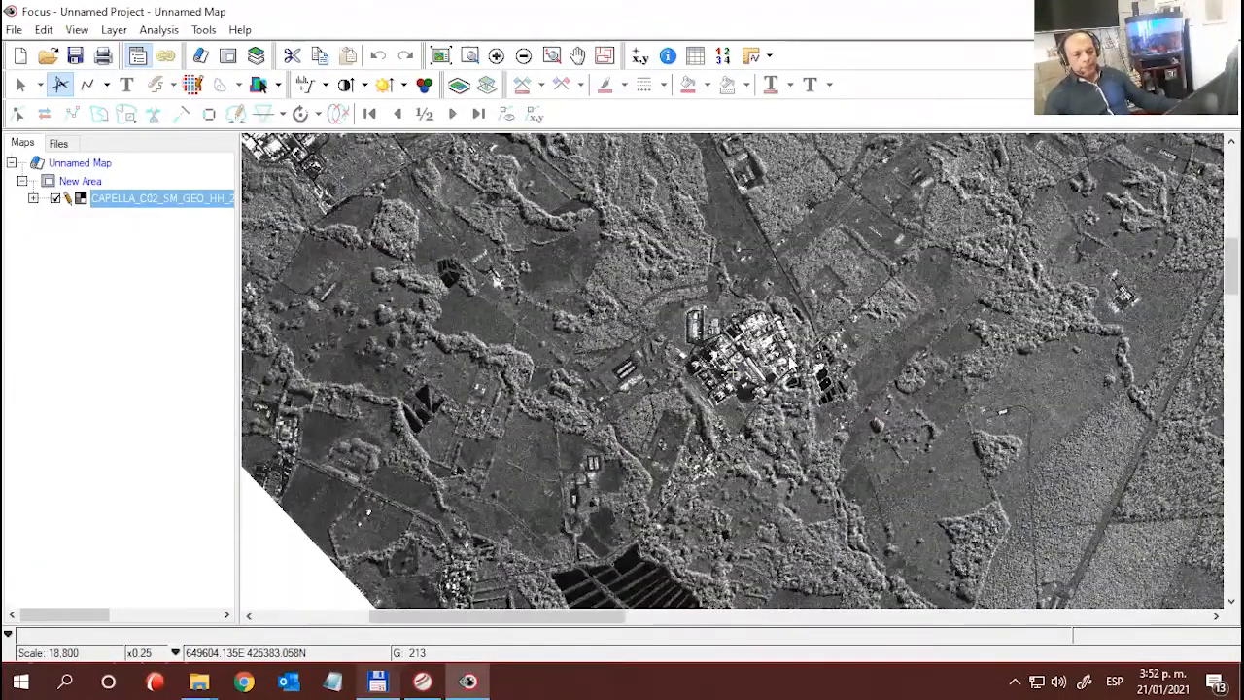
left_click_drag(788, 360, 750, 347)
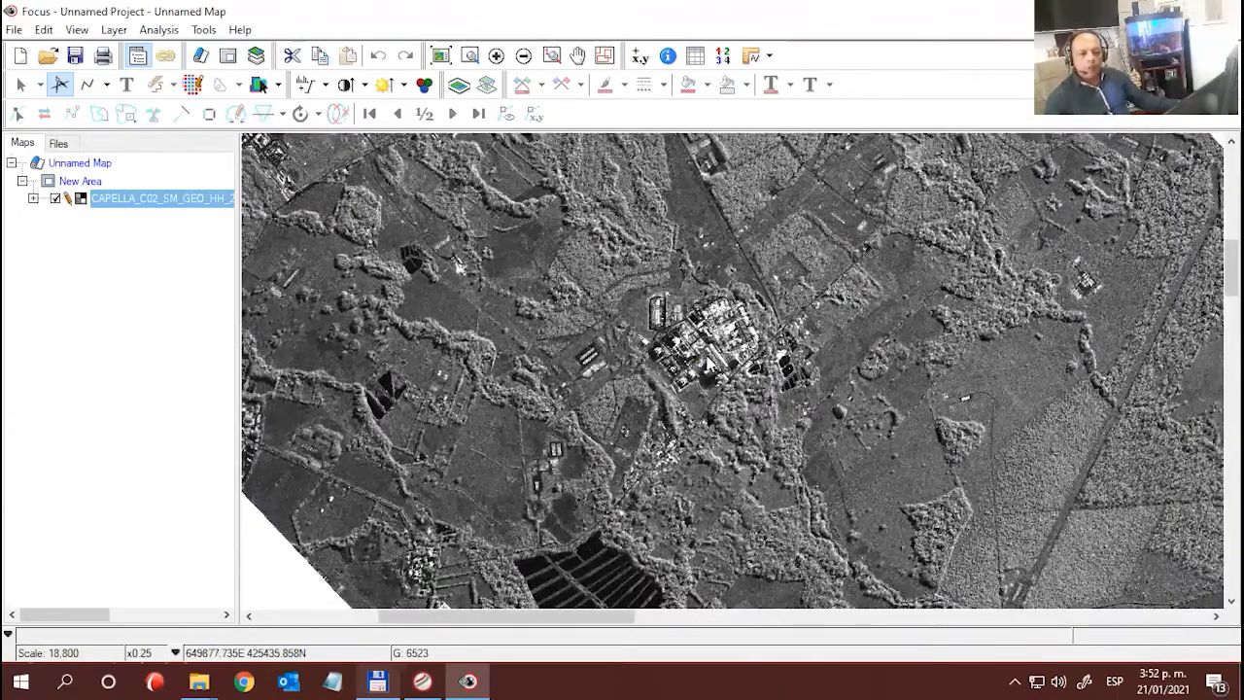
scroll(709, 362, "up", 1)
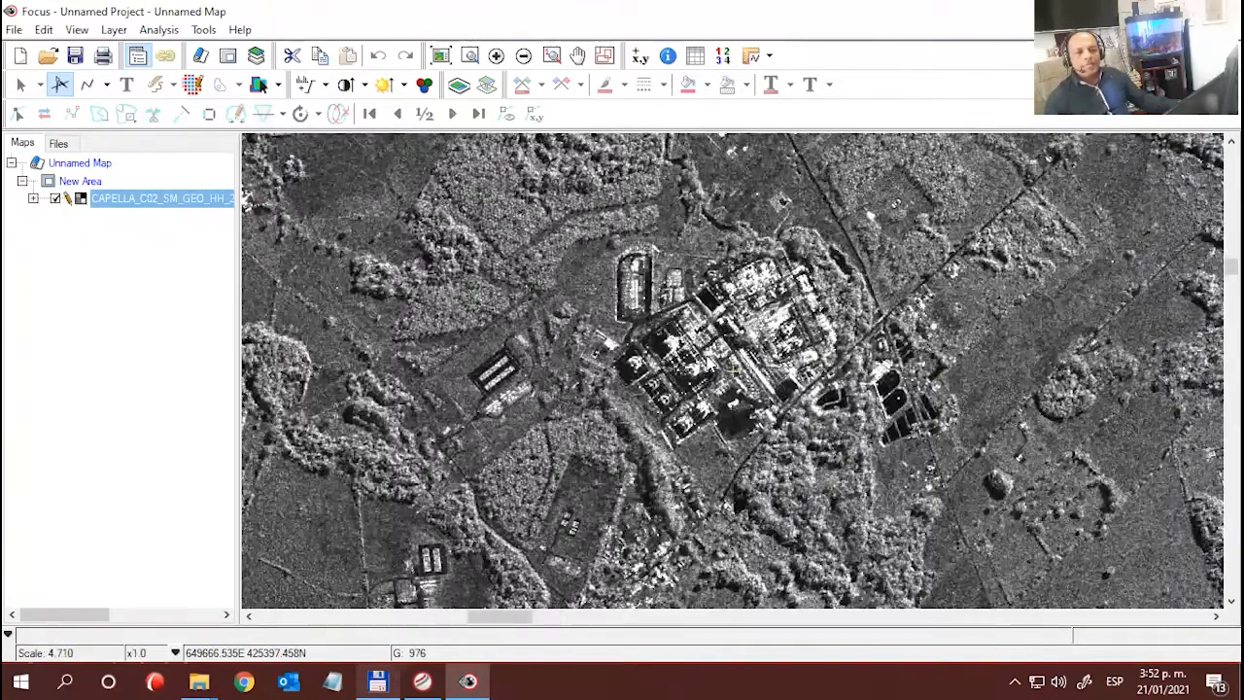
scroll(708, 361, "up", 1)
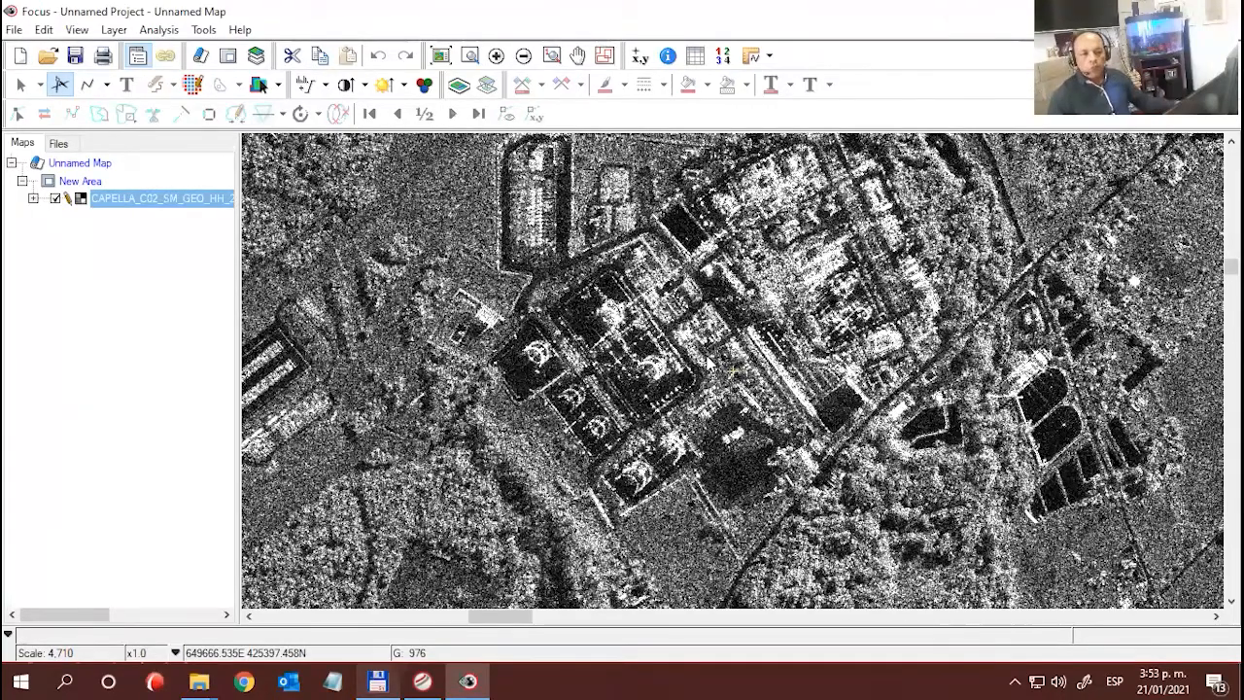
left_click_drag(953, 309, 917, 356)
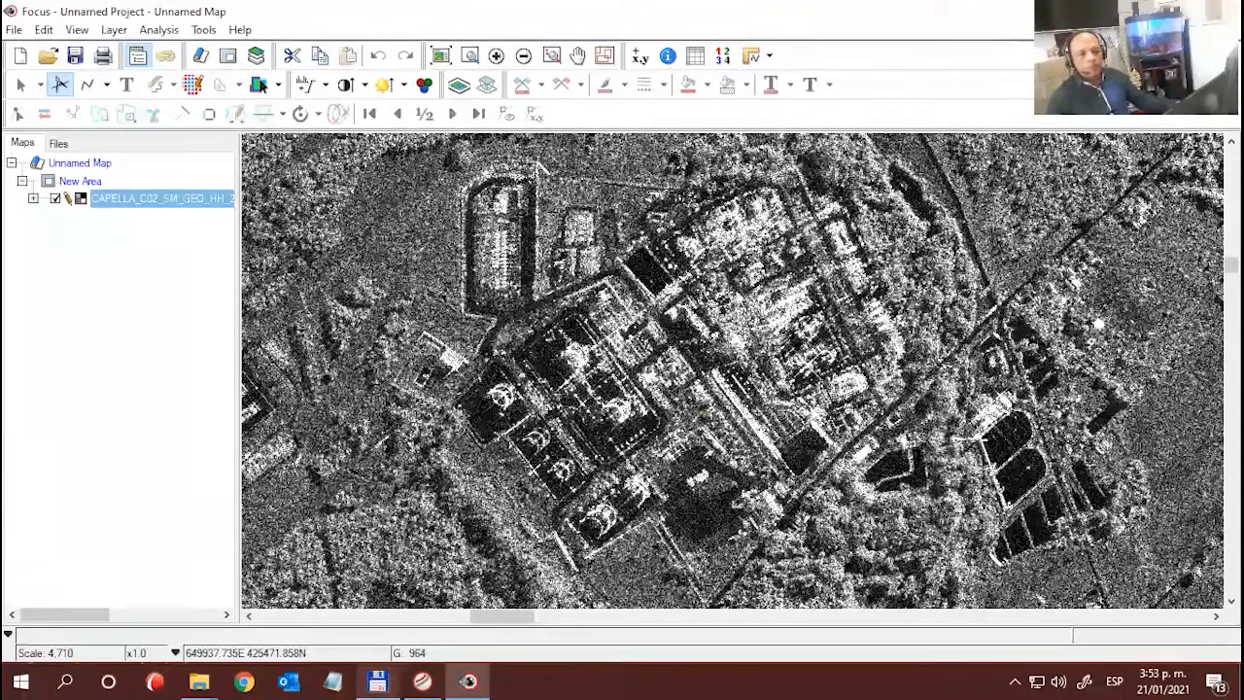
- Examine the small clearing with bright objects northeast of the built-up complex at x1.0 and x2.0 magnification
left_click_drag(736, 261, 803, 396)
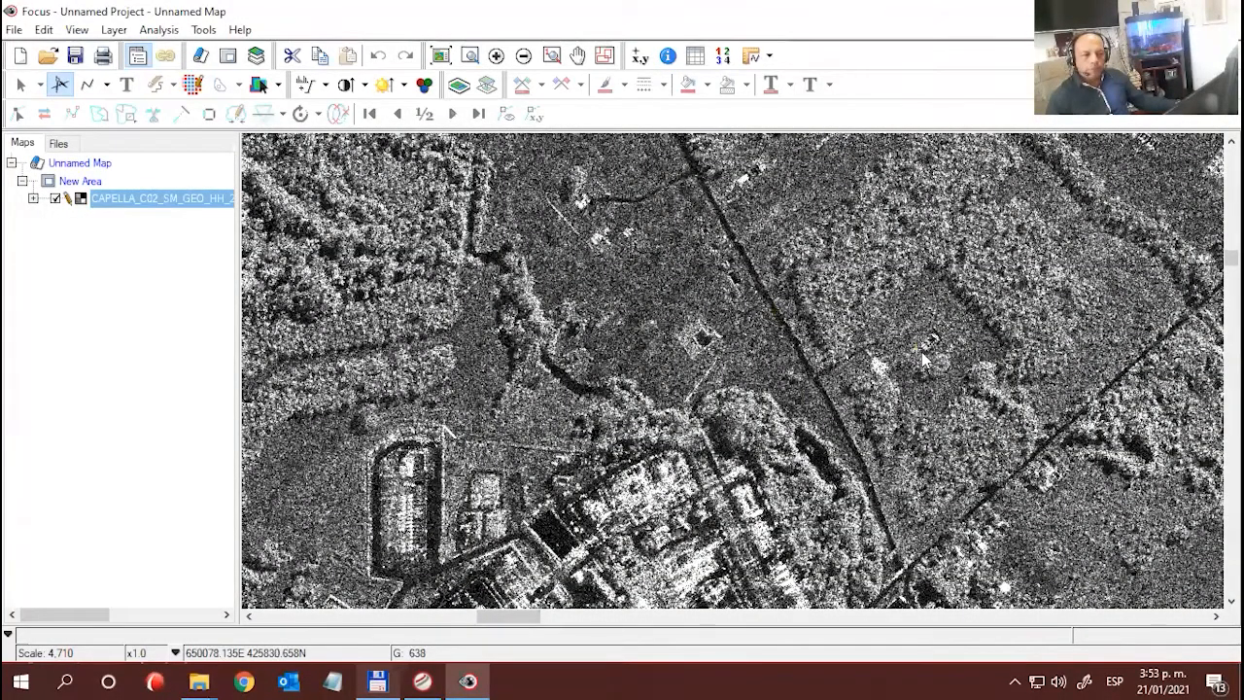
scroll(914, 364, "up", 1)
left_click_drag(913, 368, 913, 447)
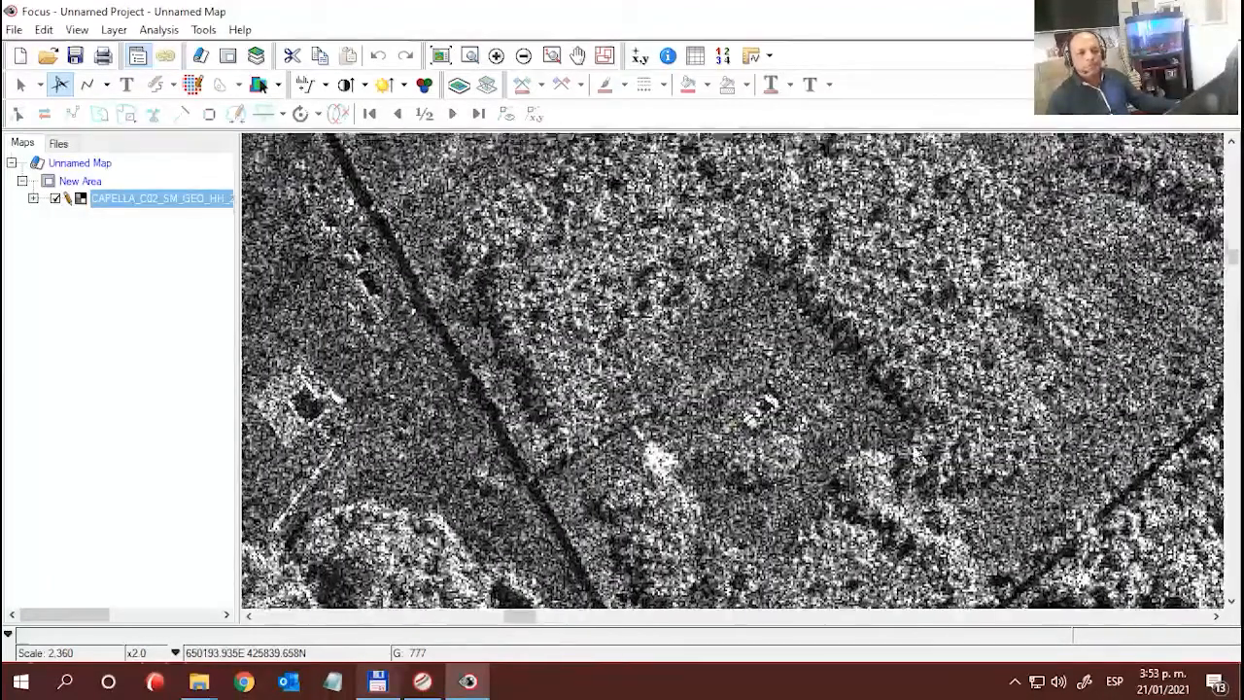
scroll(904, 437, "down", 1)
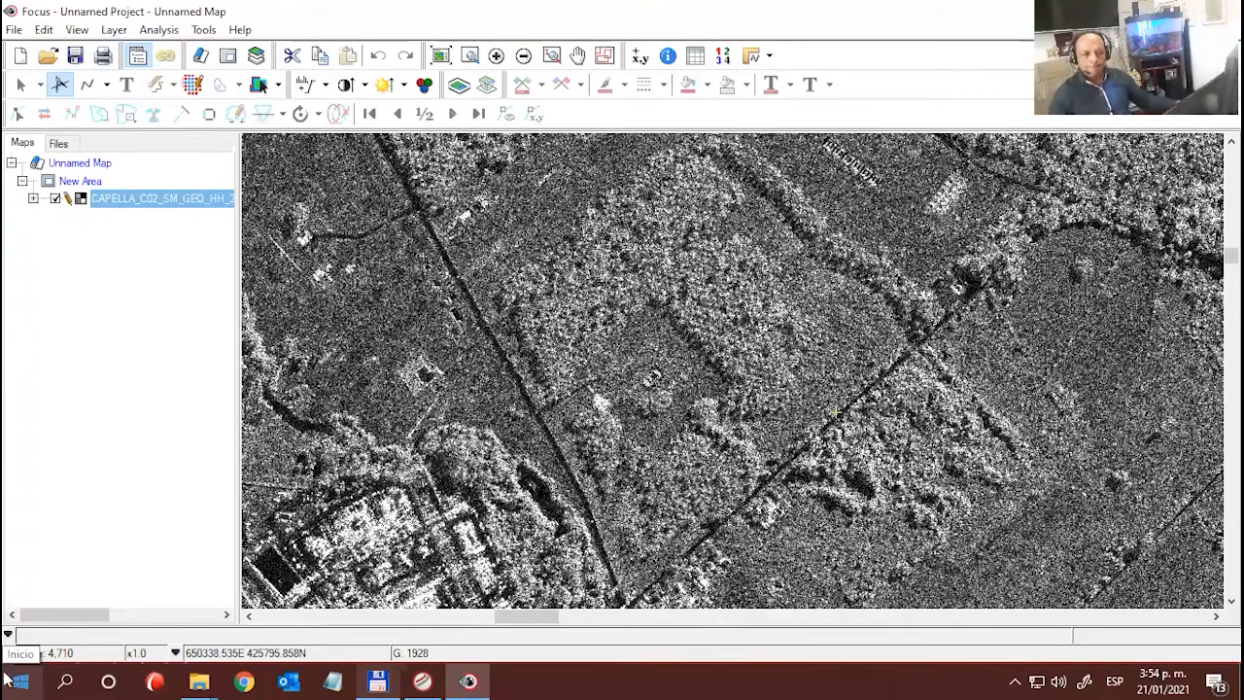
- Inspect the open fields and tree patches southeast of the built-up complex, up to the plantation, at x0.50 magnification
scroll(544, 433, "down", 1)
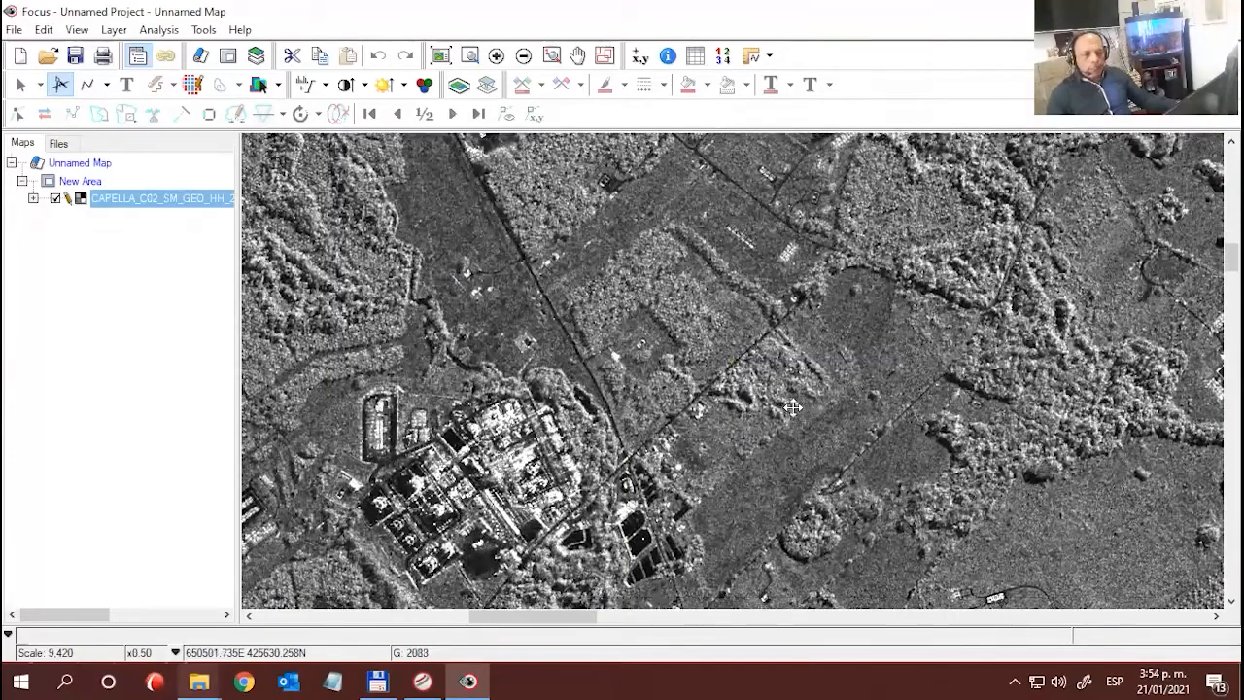
left_click_drag(793, 408, 780, 269)
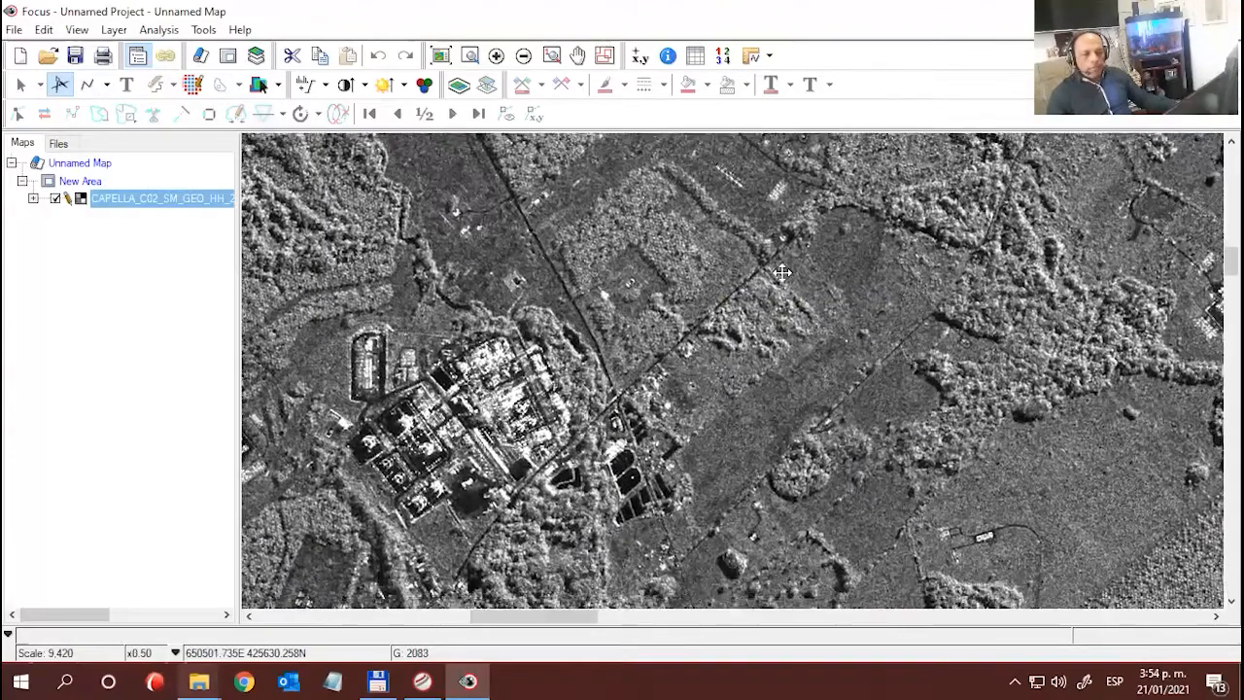
left_click_drag(730, 425, 744, 296)
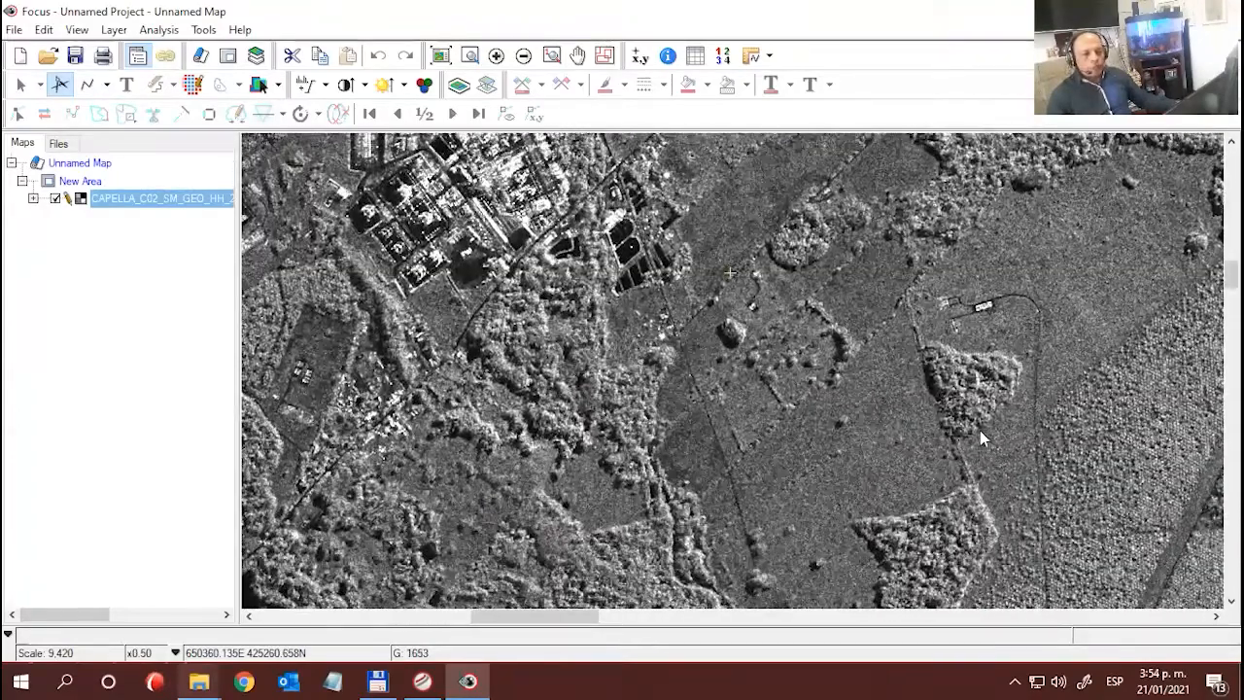
left_click_drag(910, 416, 667, 379)
left_click_drag(833, 407, 788, 396)
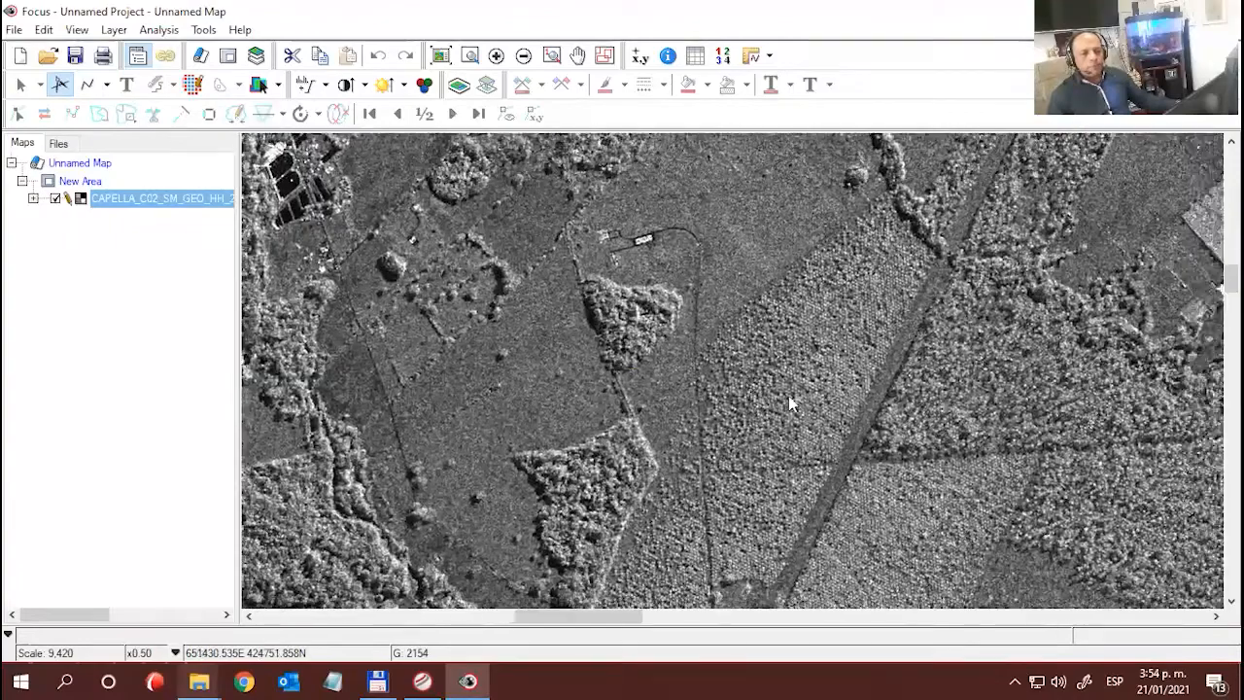
- Compare the tree textures on both sides of the diagonal strip through the plantation at x1.0 magnification
scroll(790, 396, "up", 1)
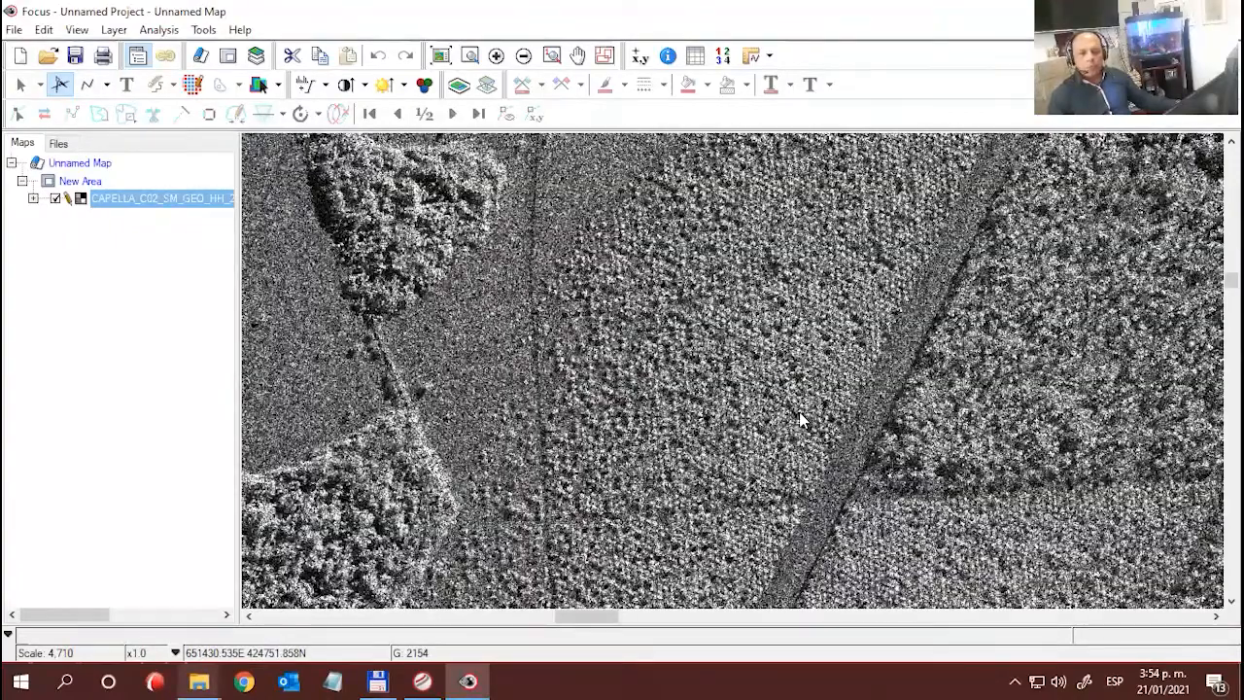
left_click_drag(800, 411, 749, 387)
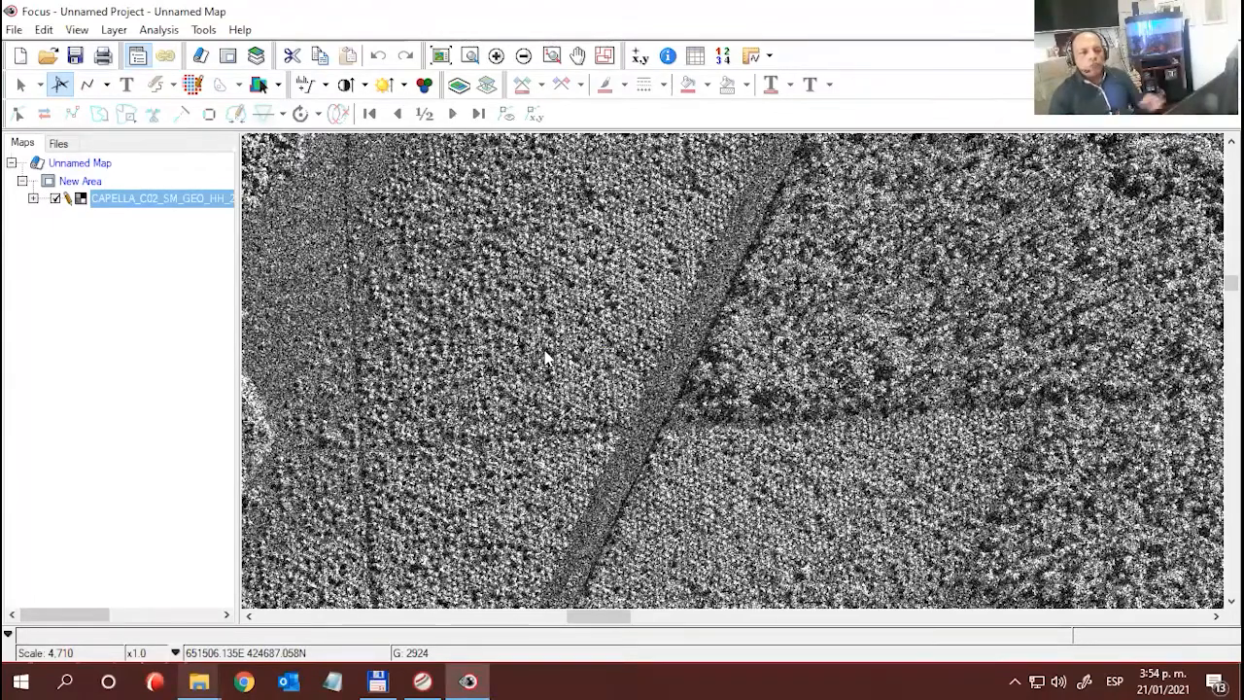
left_click_drag(908, 269, 768, 251)
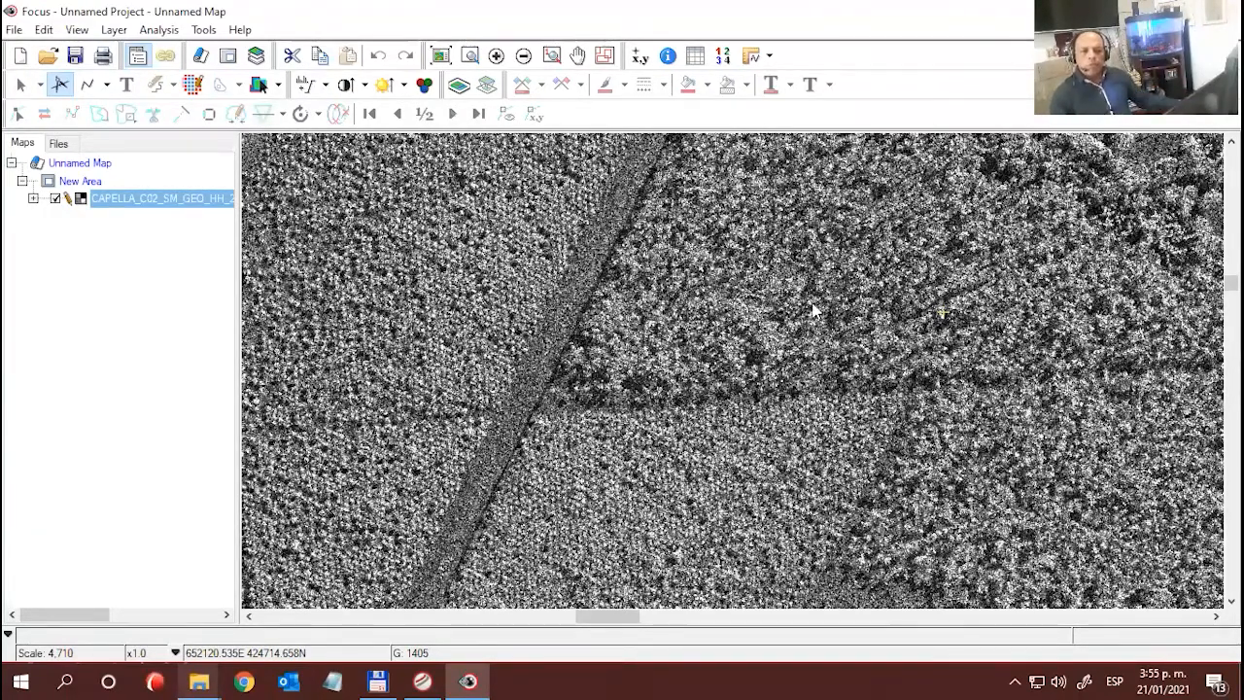
- Examine the bright rectangular plot northeast of the plantation at x2.0 magnification
scroll(802, 326, "down", 1)
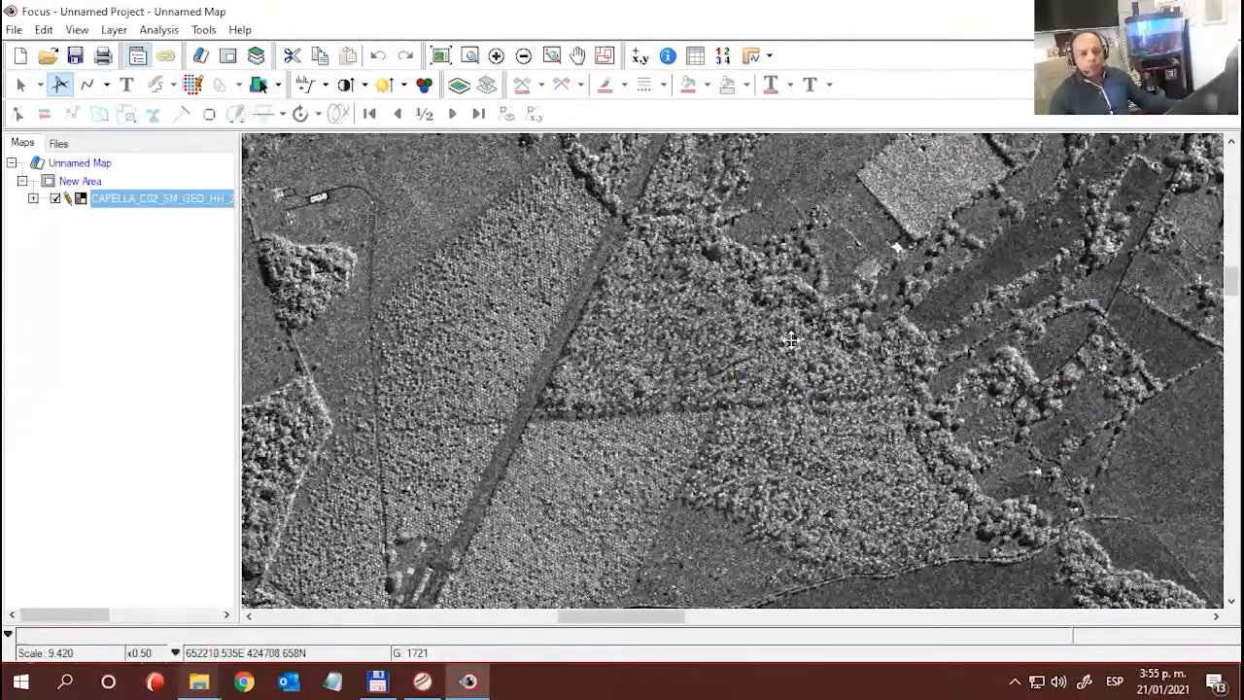
left_click_drag(791, 340, 763, 417)
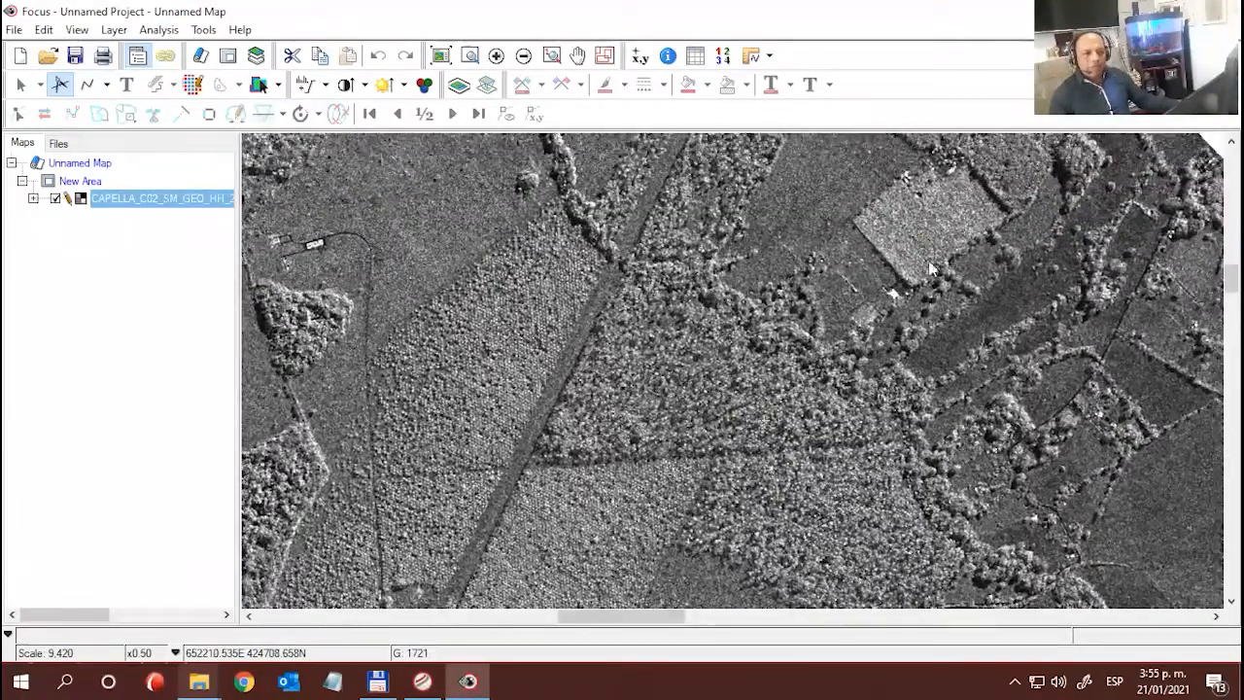
left_click(922, 236)
scroll(944, 278, "up", 1)
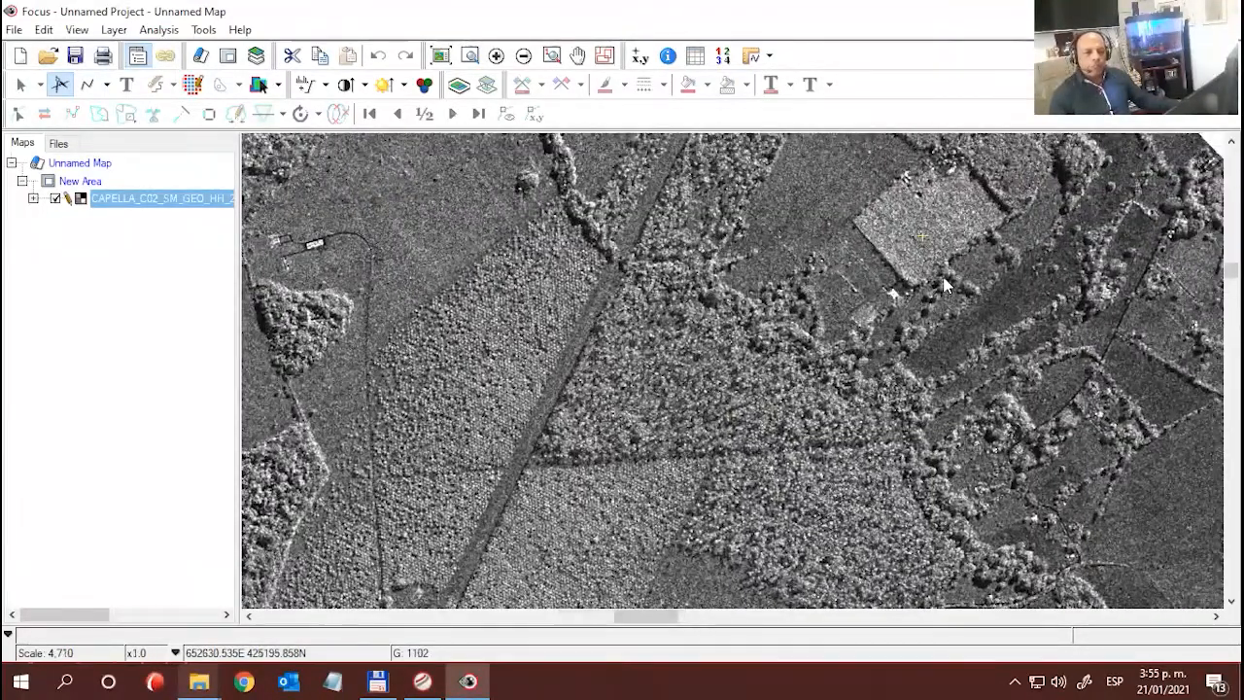
scroll(767, 379, "up", 1)
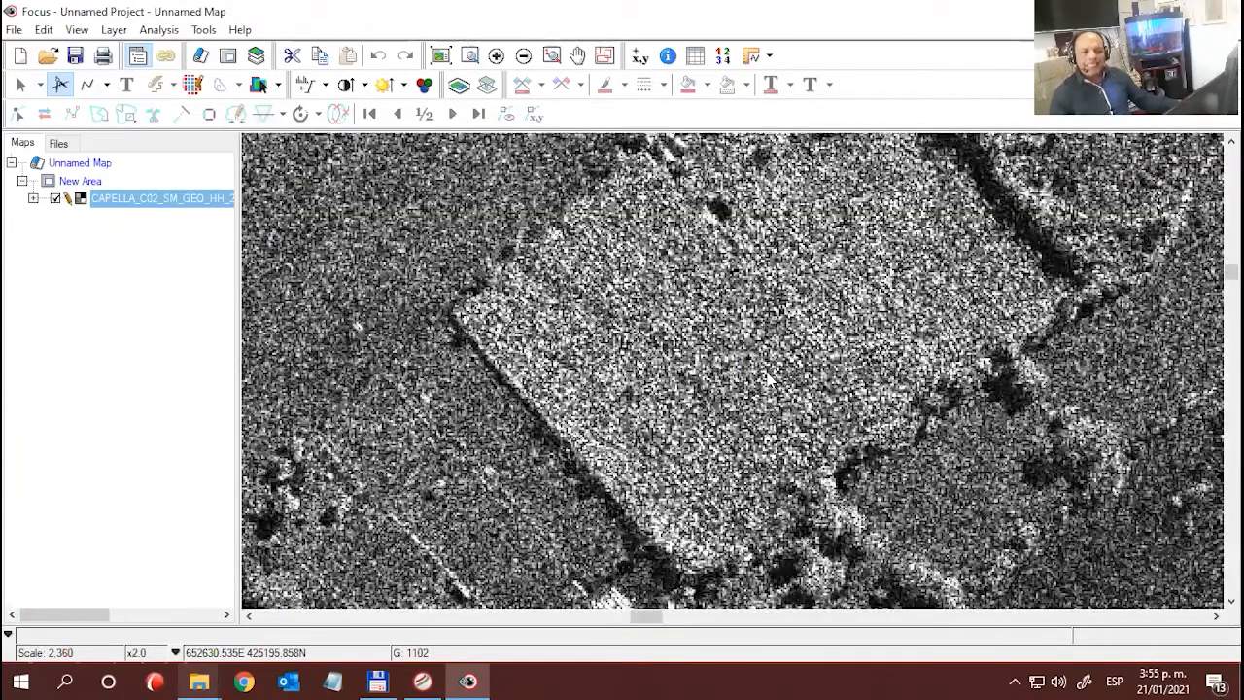
- Compare the bright rectangular plot with the fields and trees around it at x1.0 and x2.0 magnification
scroll(768, 379, "down", 1)
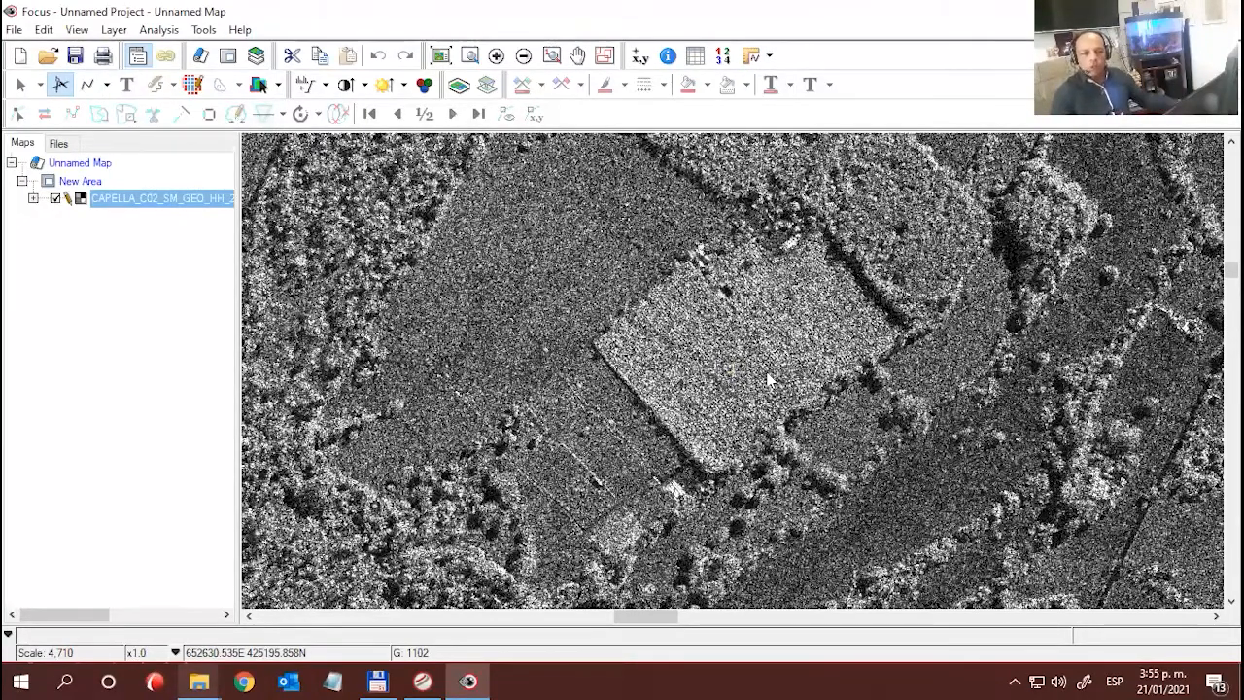
left_click_drag(754, 328, 741, 335)
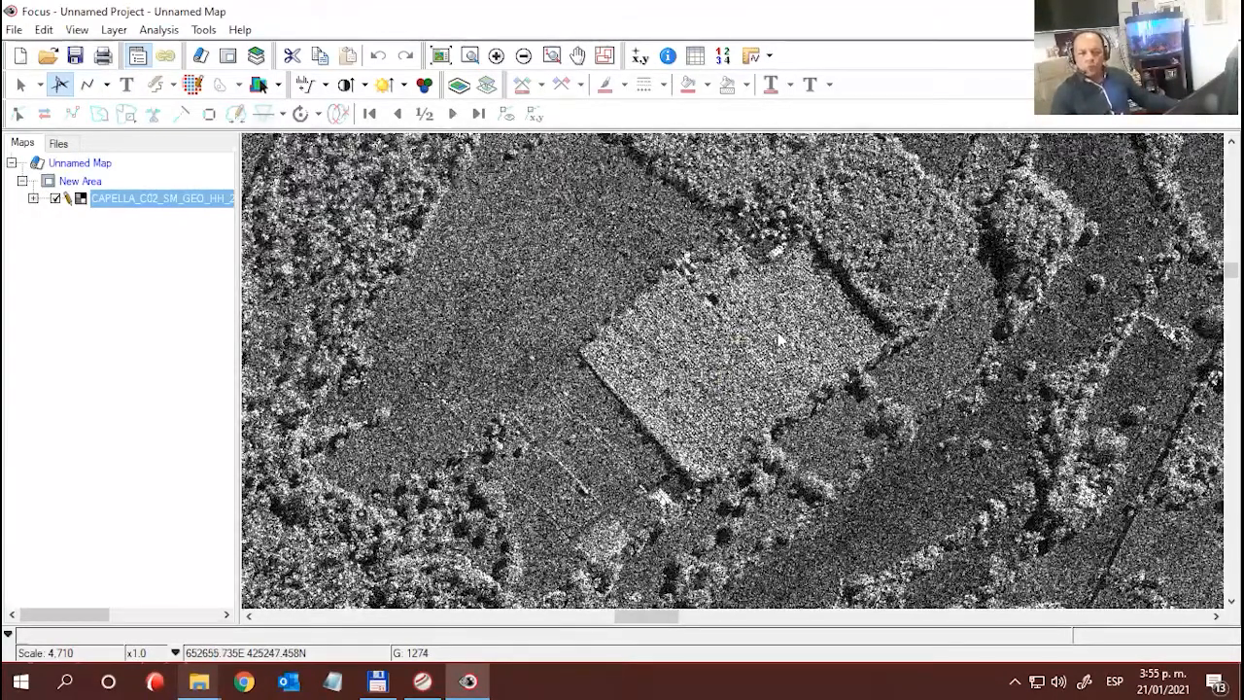
scroll(767, 340, "up", 1)
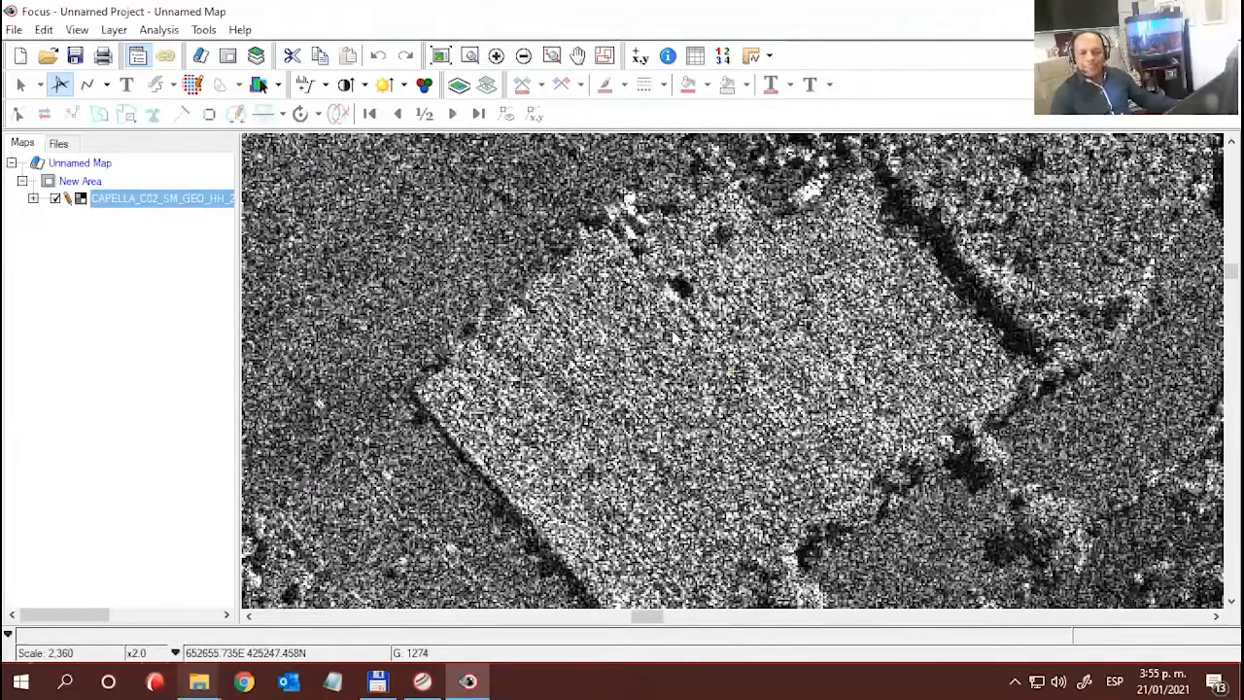
scroll(676, 342, "down", 1)
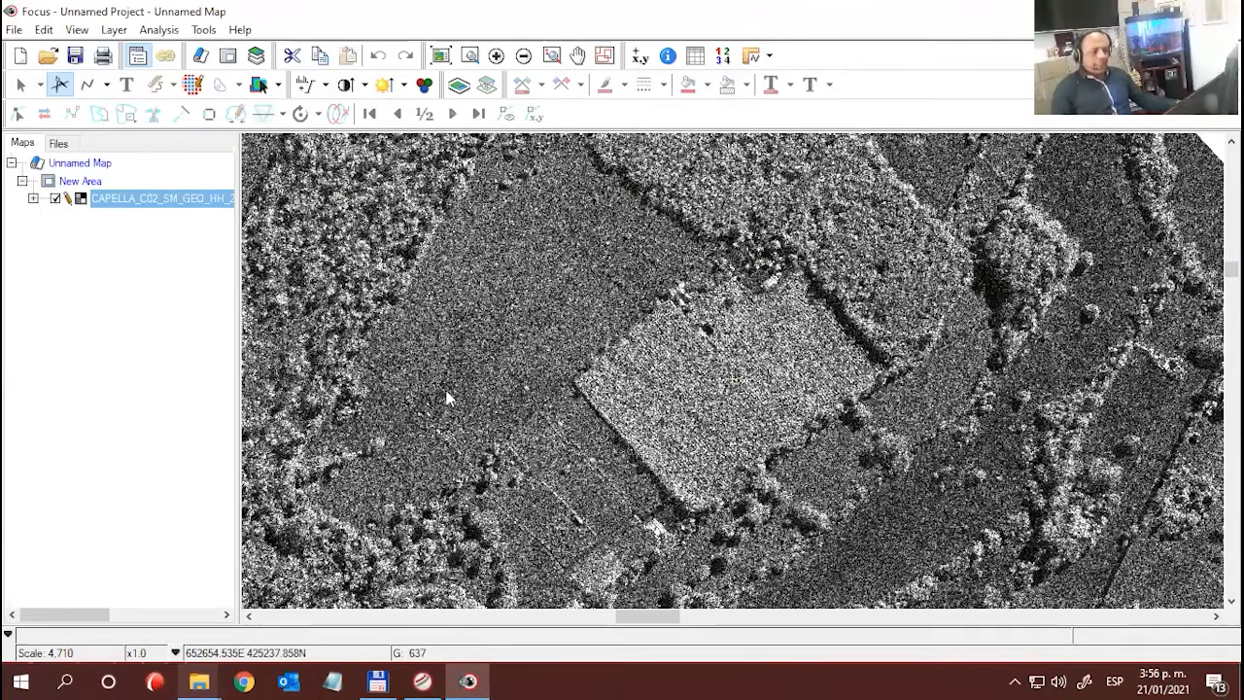
- Bring the Geomatica Banff toolbar over the radar image to view its available modules
left_click(21, 681)
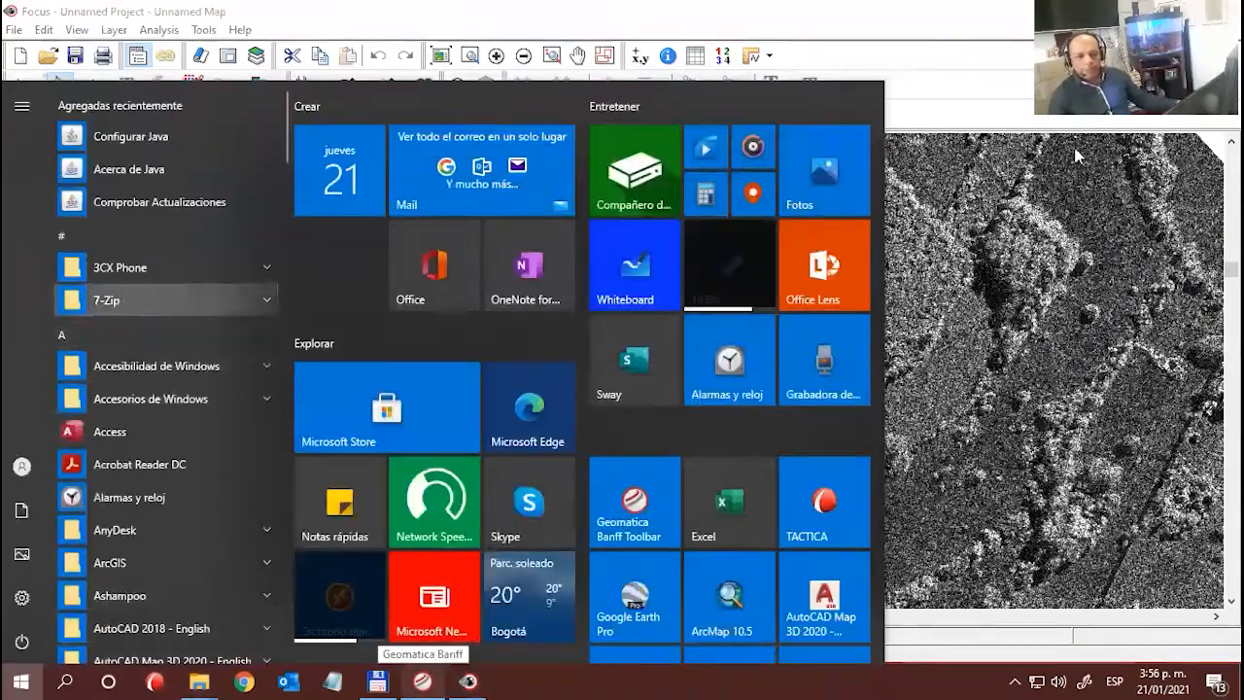
left_click(431, 679)
left_click_drag(614, 299, 452, 230)
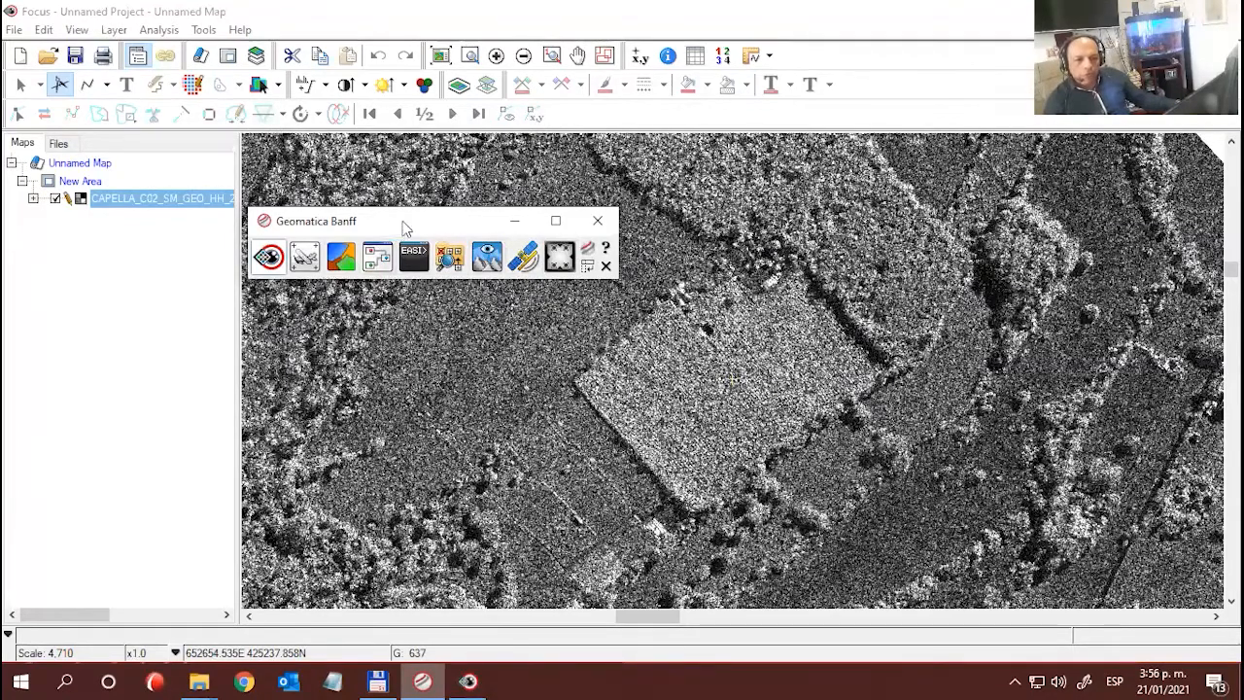
left_click_drag(406, 226, 517, 217)
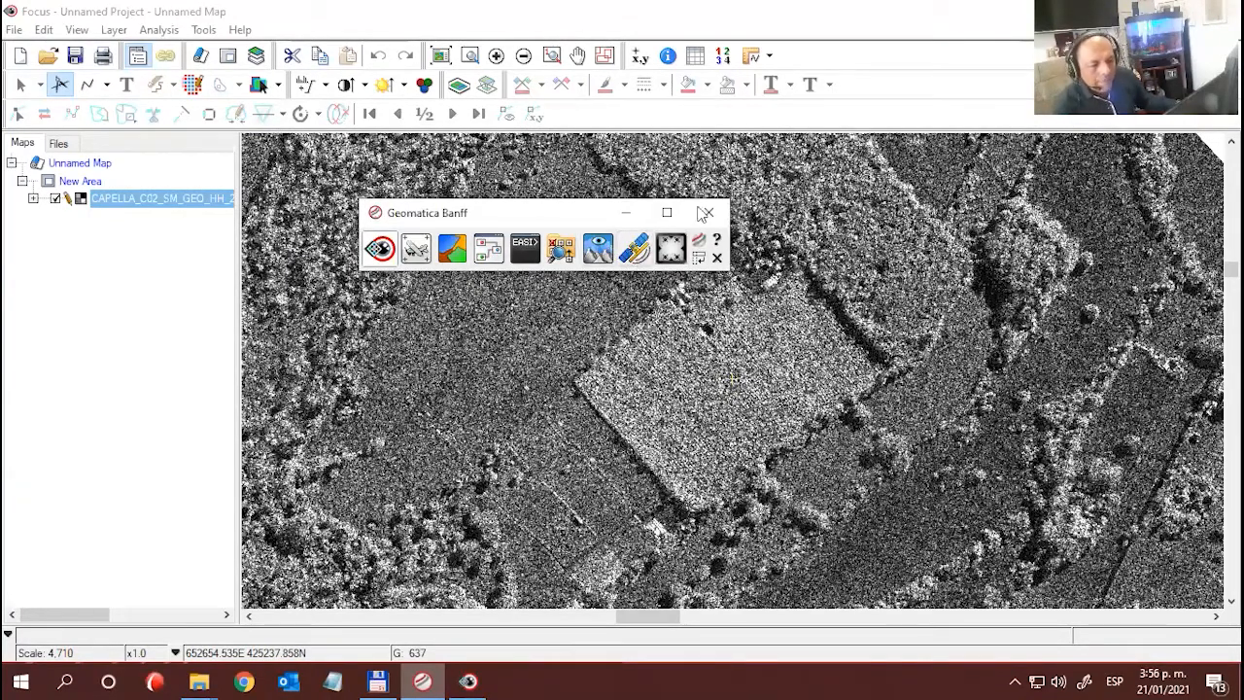
- Minimise the remote desktop session and launch the Geomatica Banff Toolbar on the local computer, without its Focus window
mouse_move(765, 8)
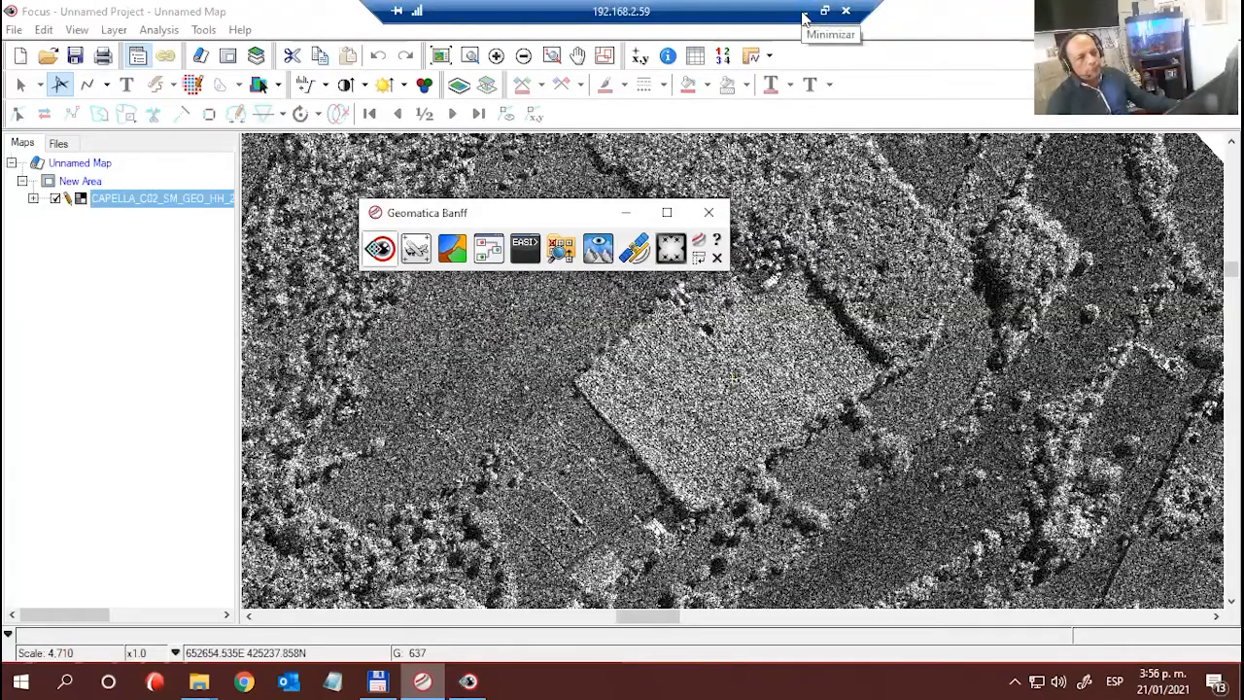
left_click(804, 14)
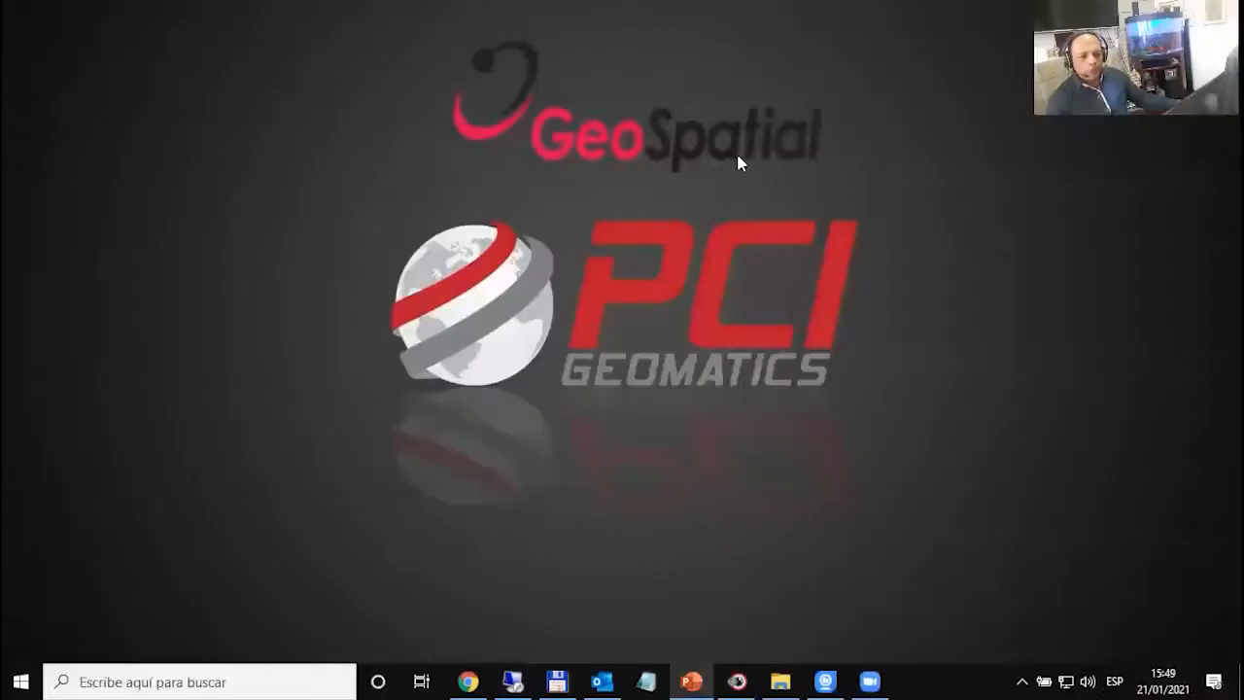
left_click(21, 681)
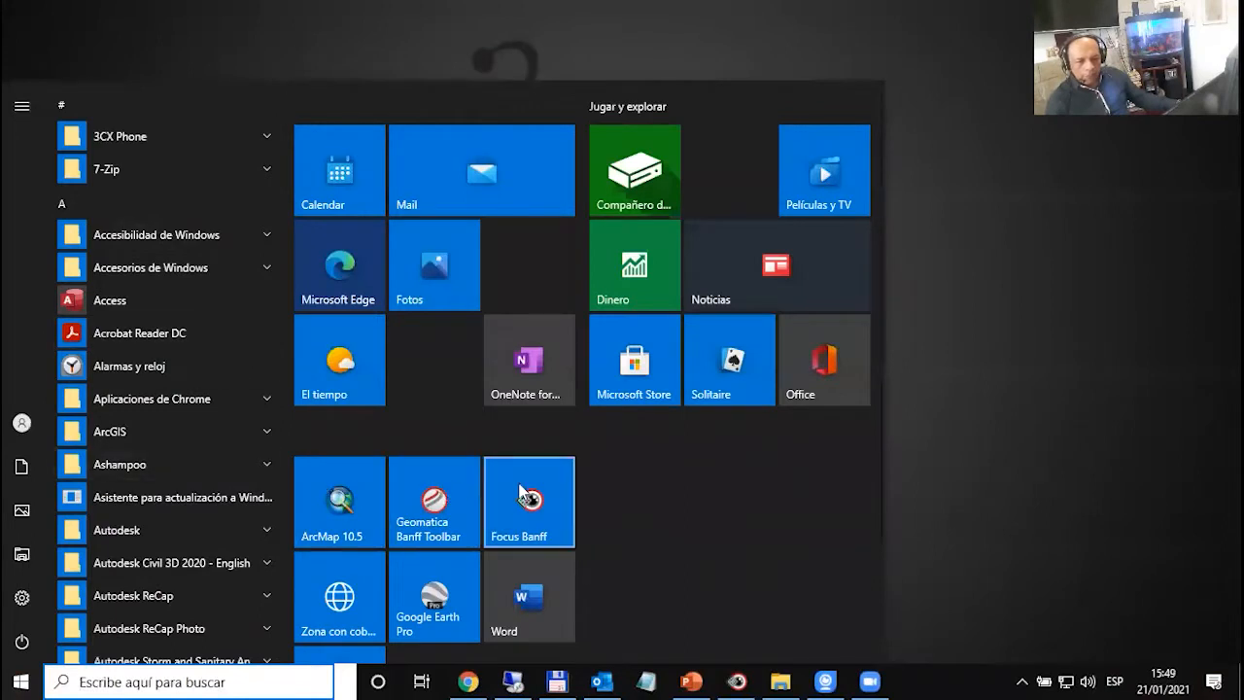
left_click(439, 500)
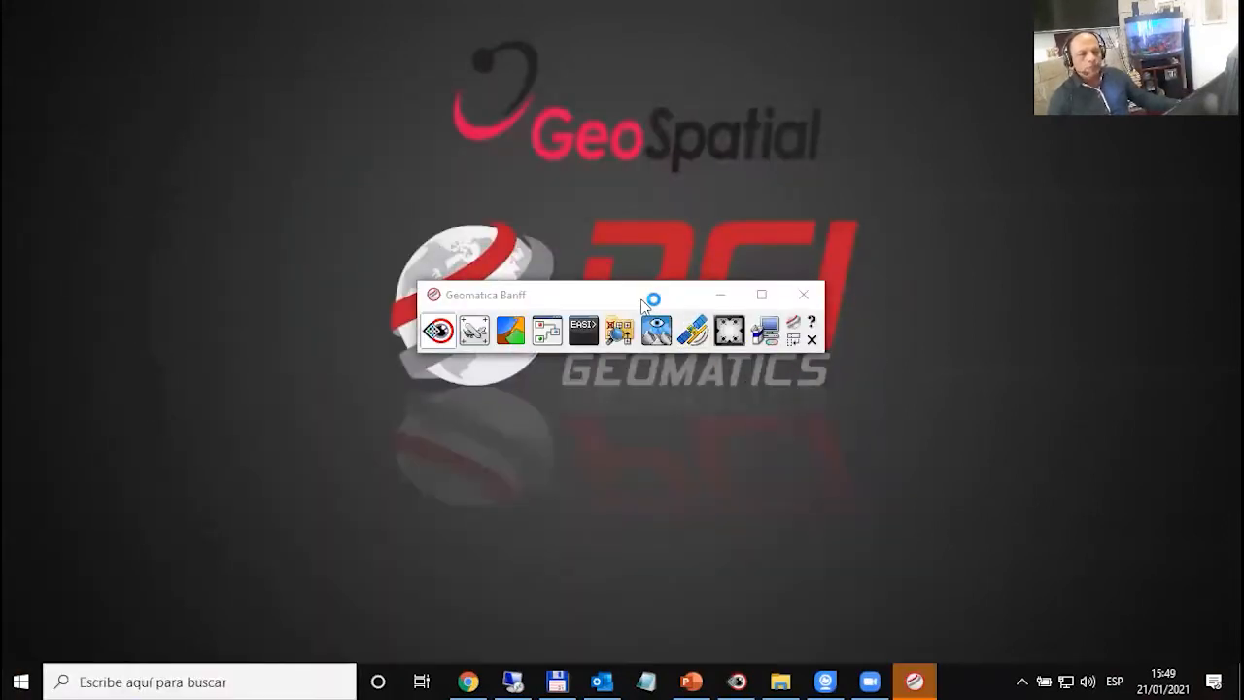
left_click_drag(647, 294, 570, 143)
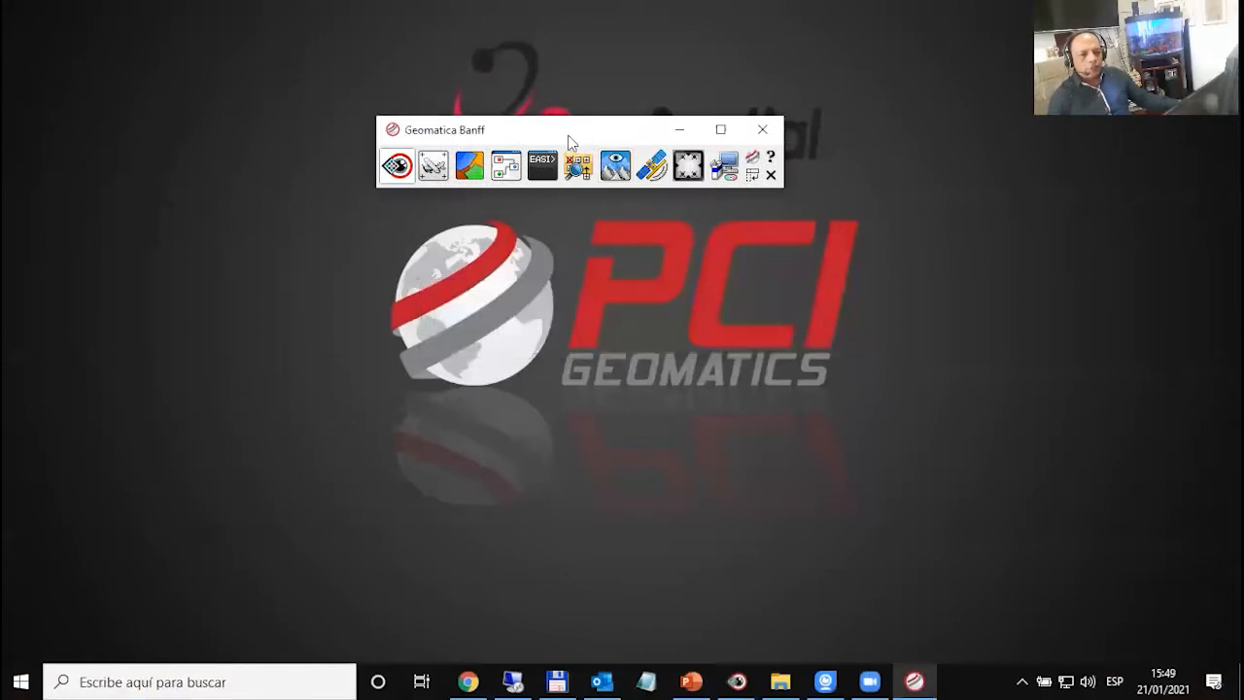
left_click_drag(632, 135, 659, 200)
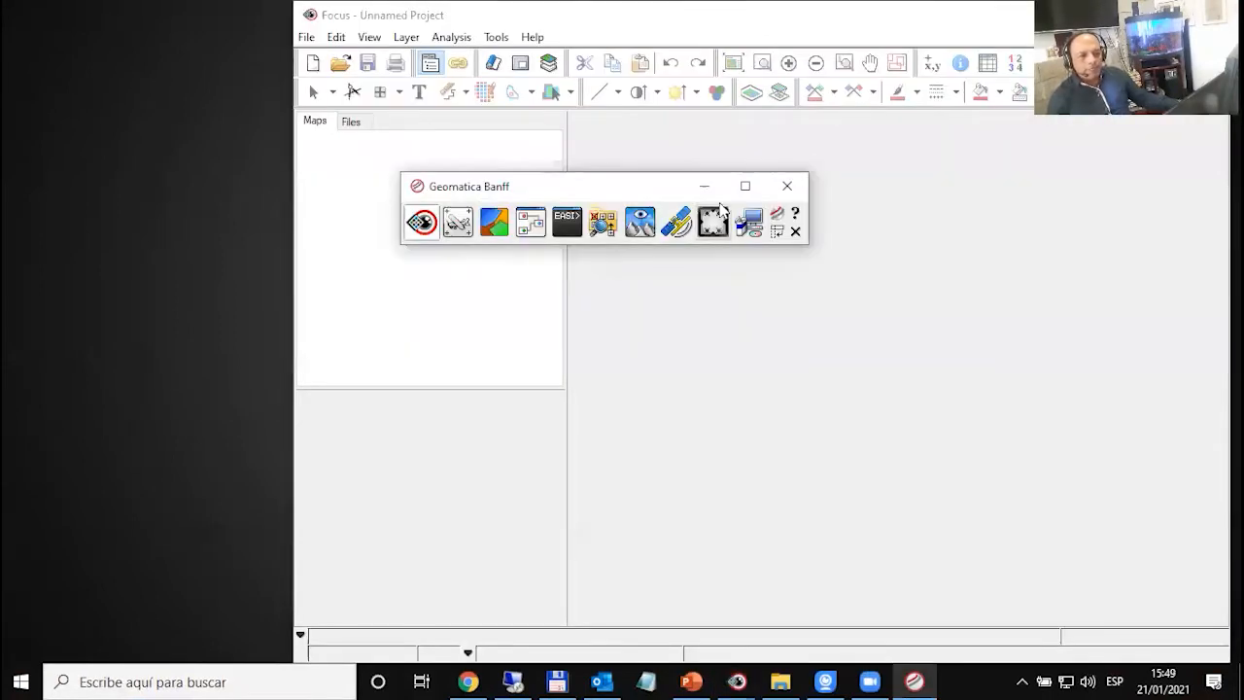
left_click(1126, 15)
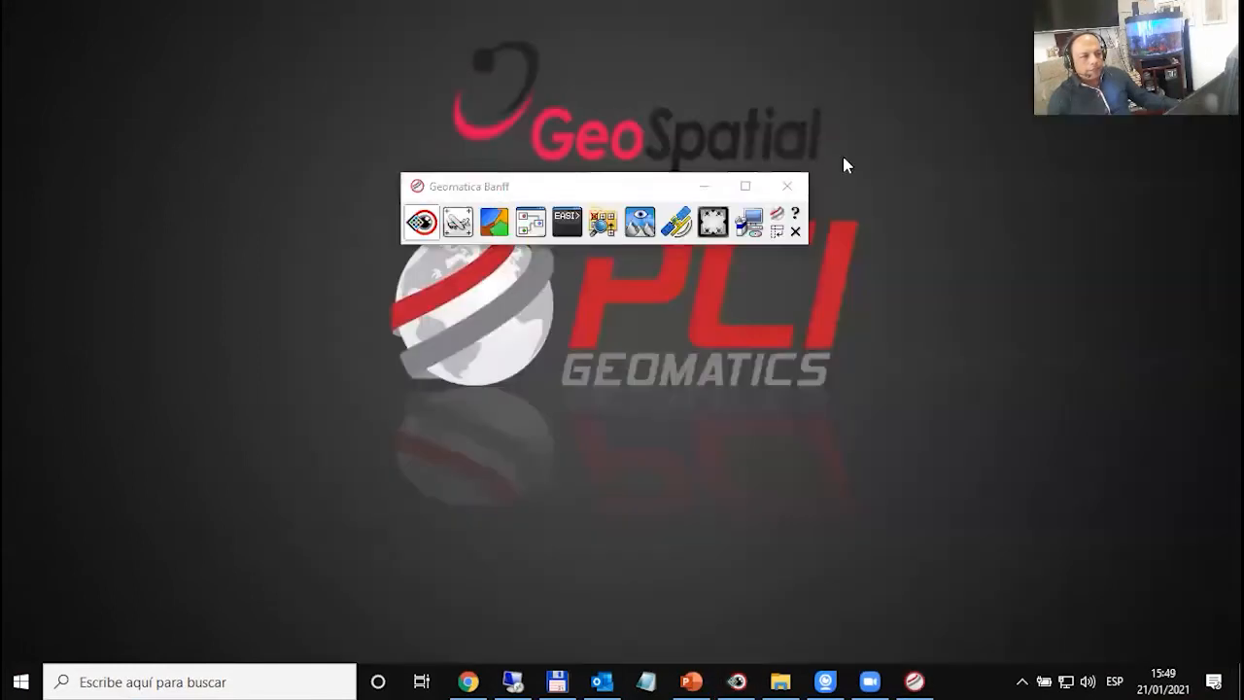
- Open the PCI Geomatics License Utility and highlight the computer's fingerprint code in the computer configuration
left_click(750, 224)
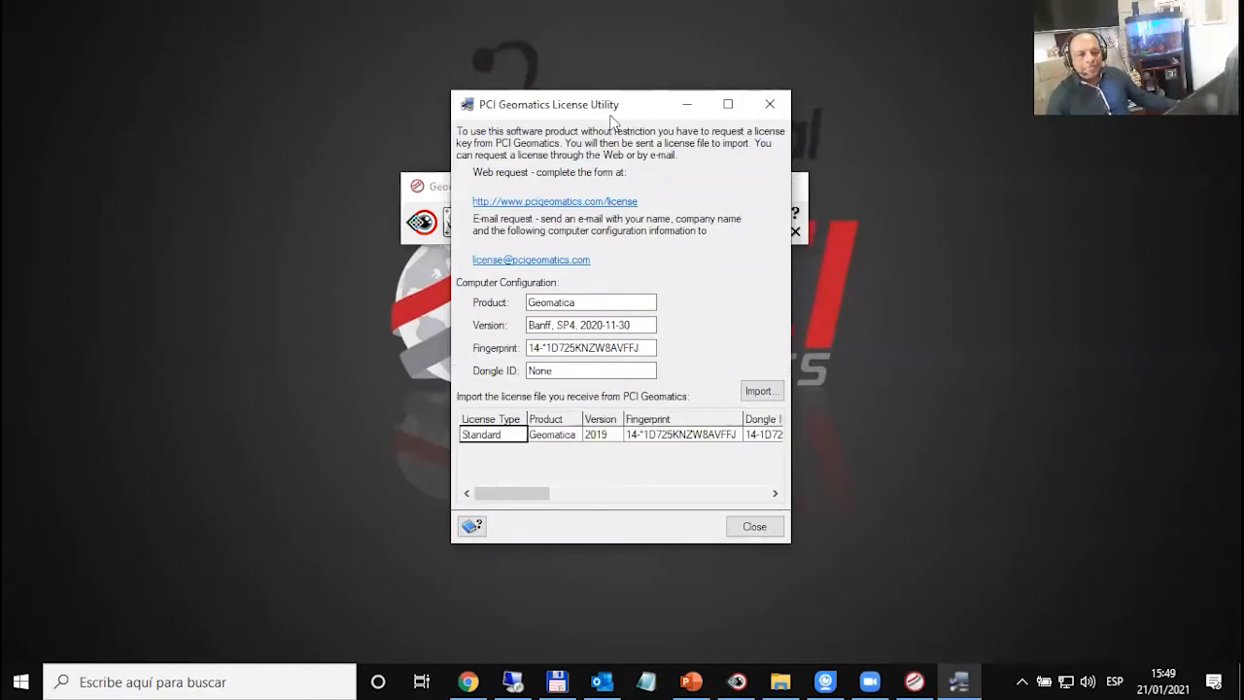
left_click_drag(610, 115, 584, 98)
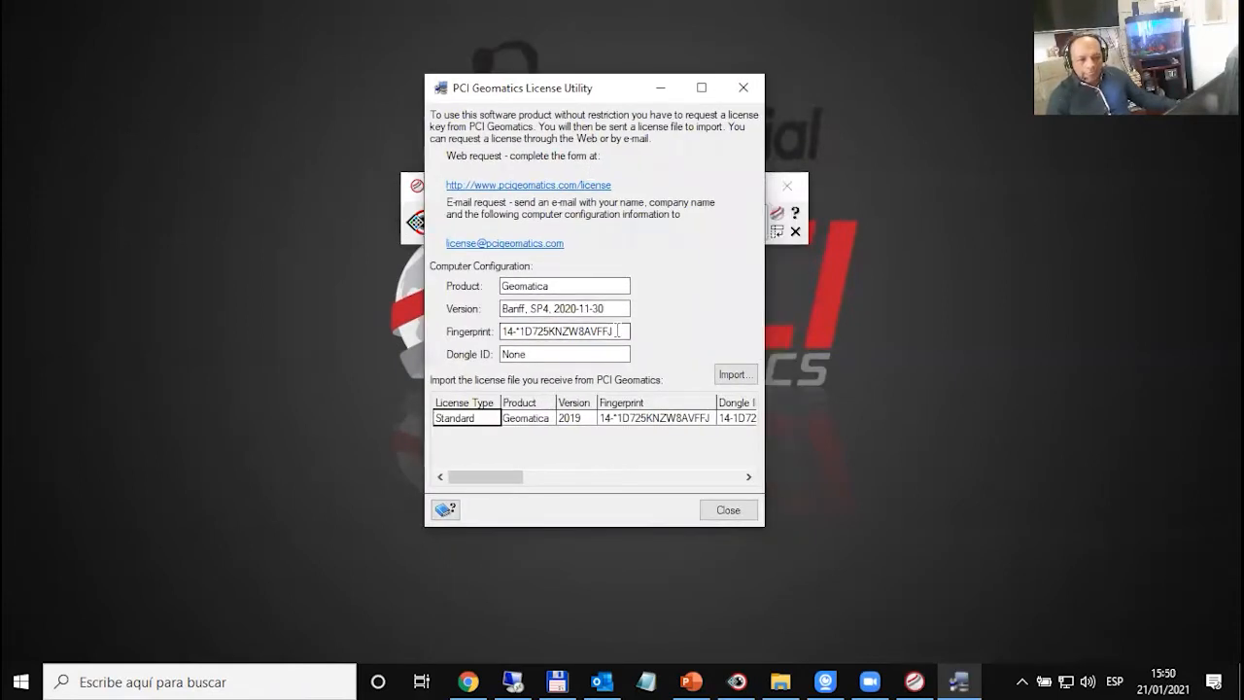
left_click_drag(618, 330, 499, 331)
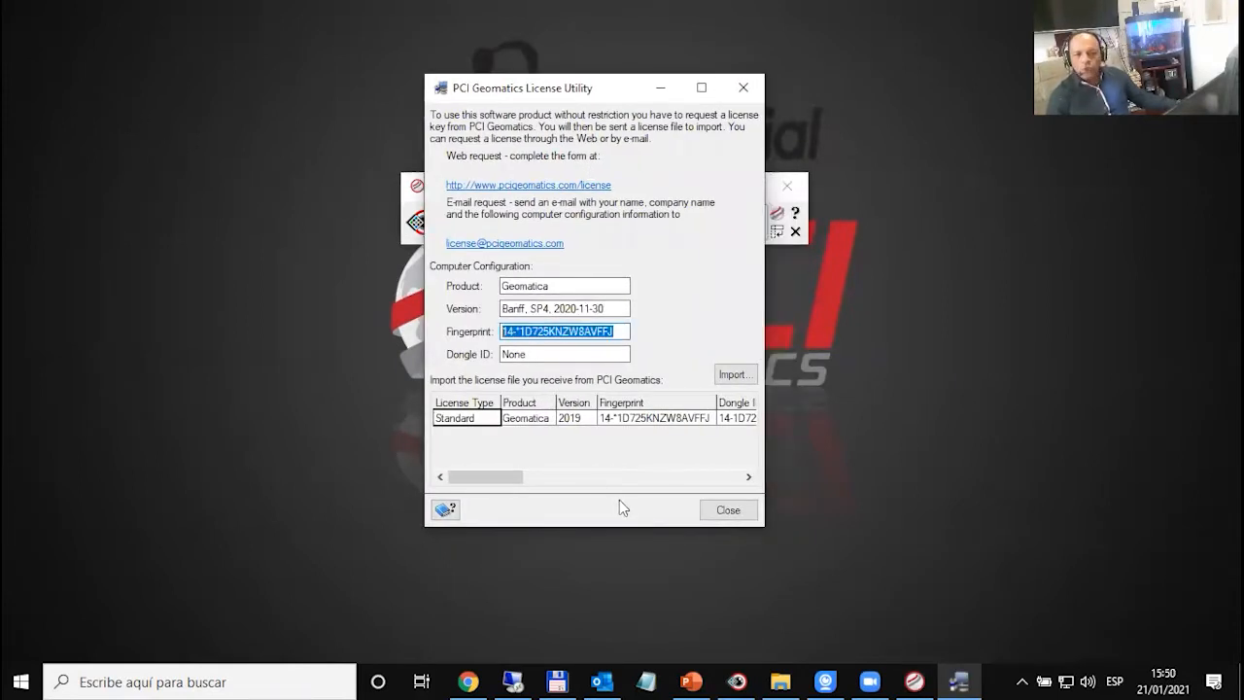
- Locate the dated license file in the exe folder without importing it, and close the License Utility and the local toolbar
left_click(735, 375)
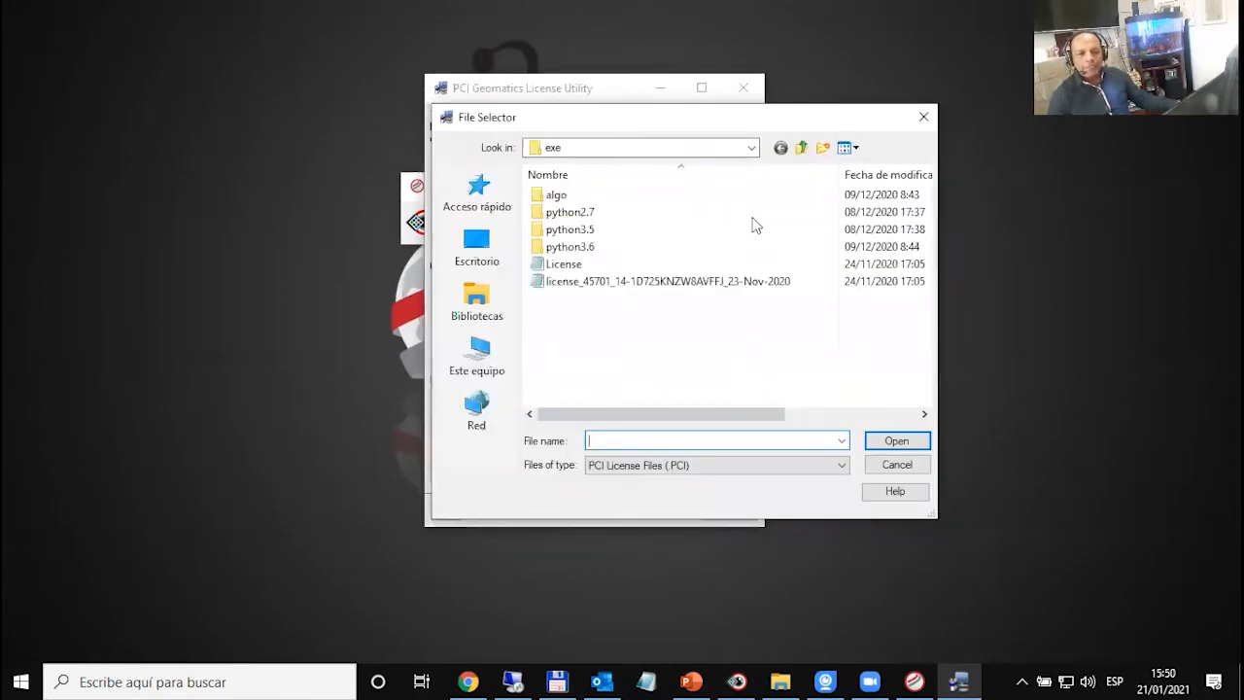
left_click_drag(704, 130, 761, 224)
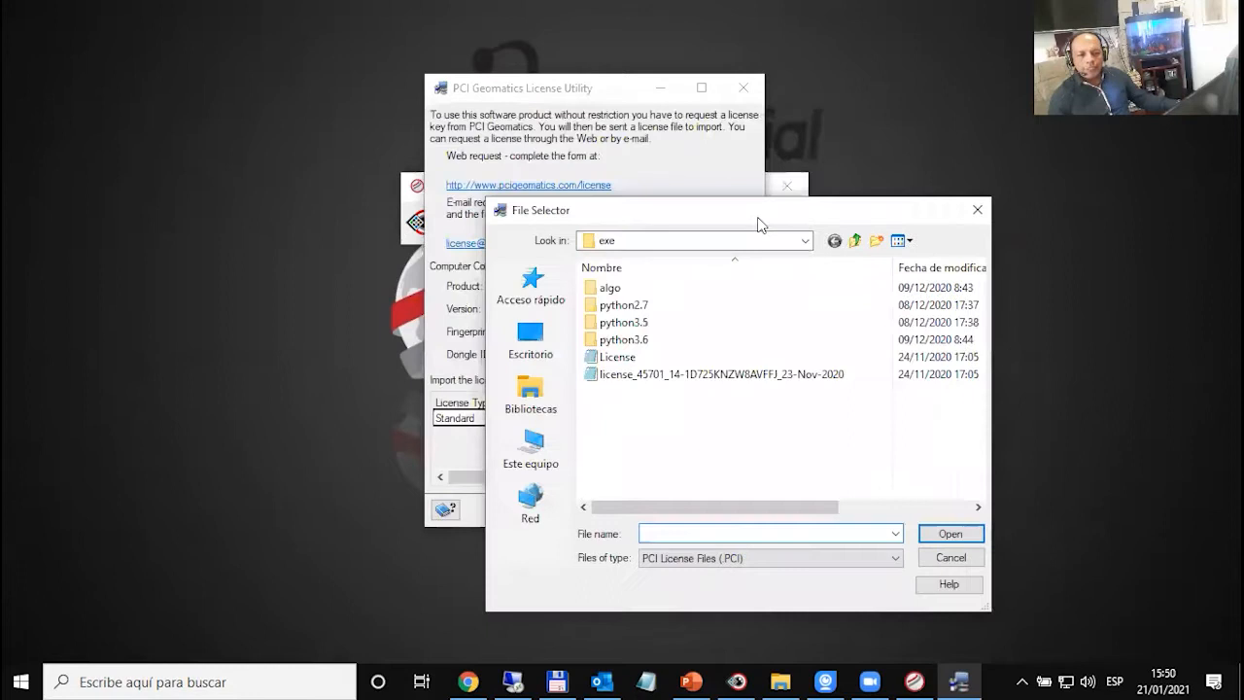
left_click(655, 377)
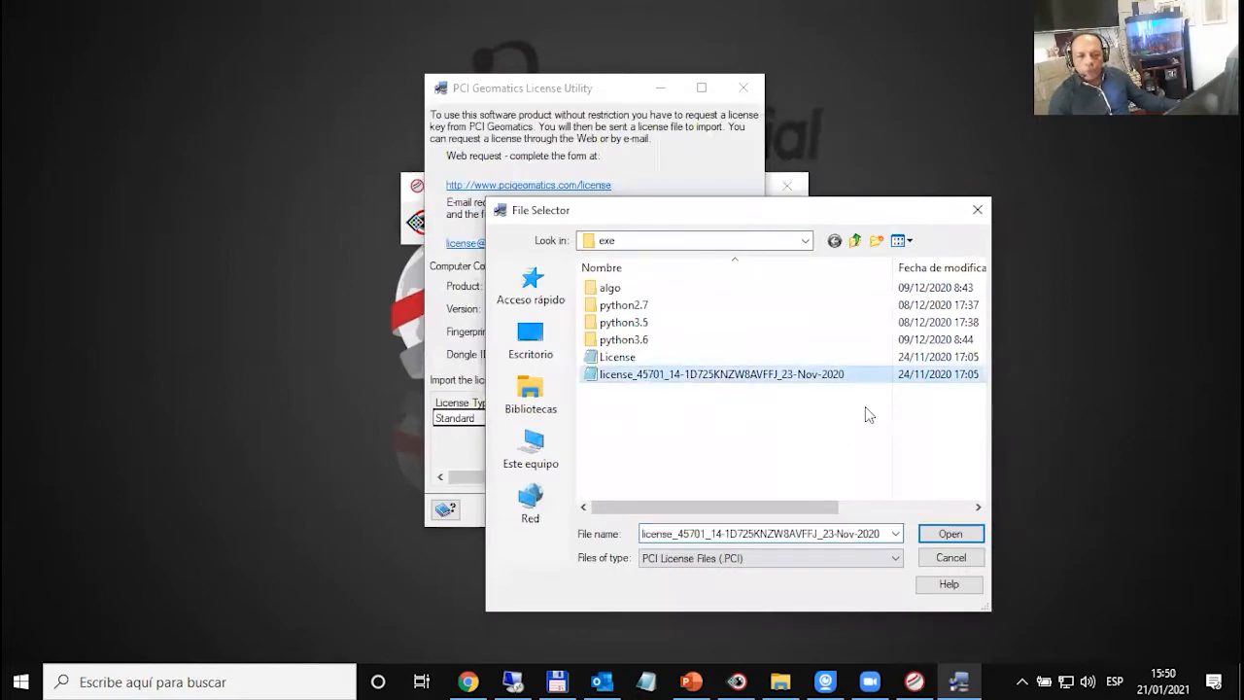
left_click(954, 563)
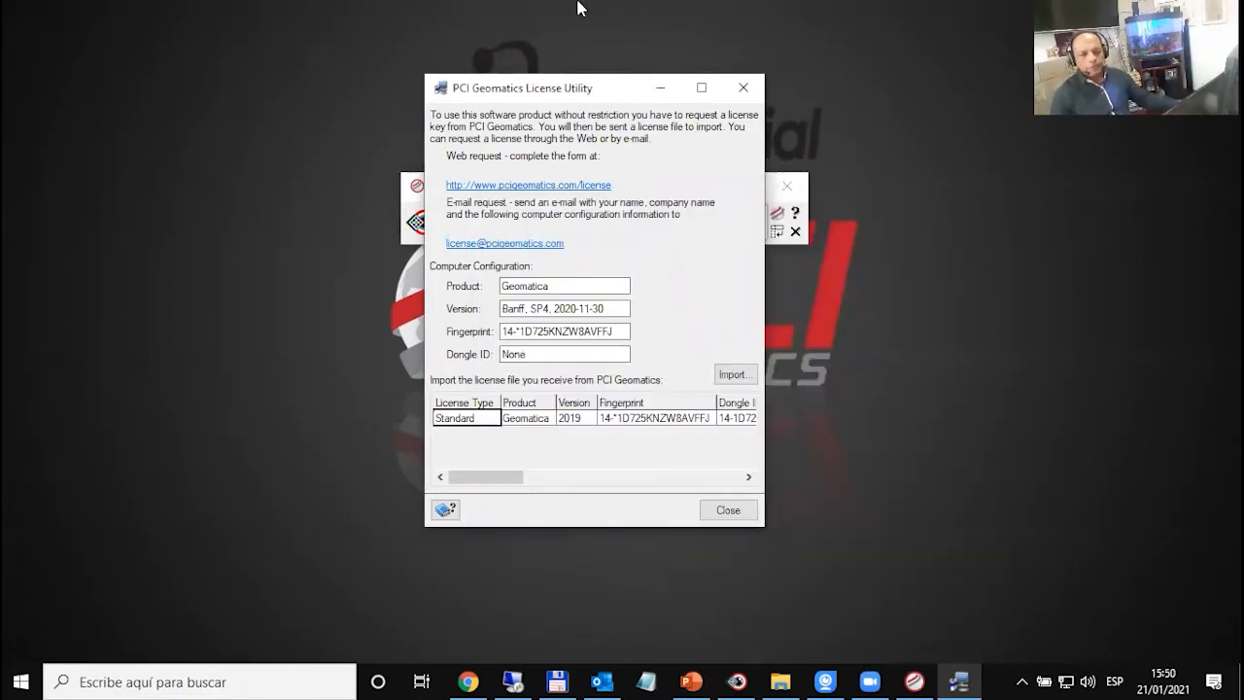
left_click(742, 88)
left_click(786, 186)
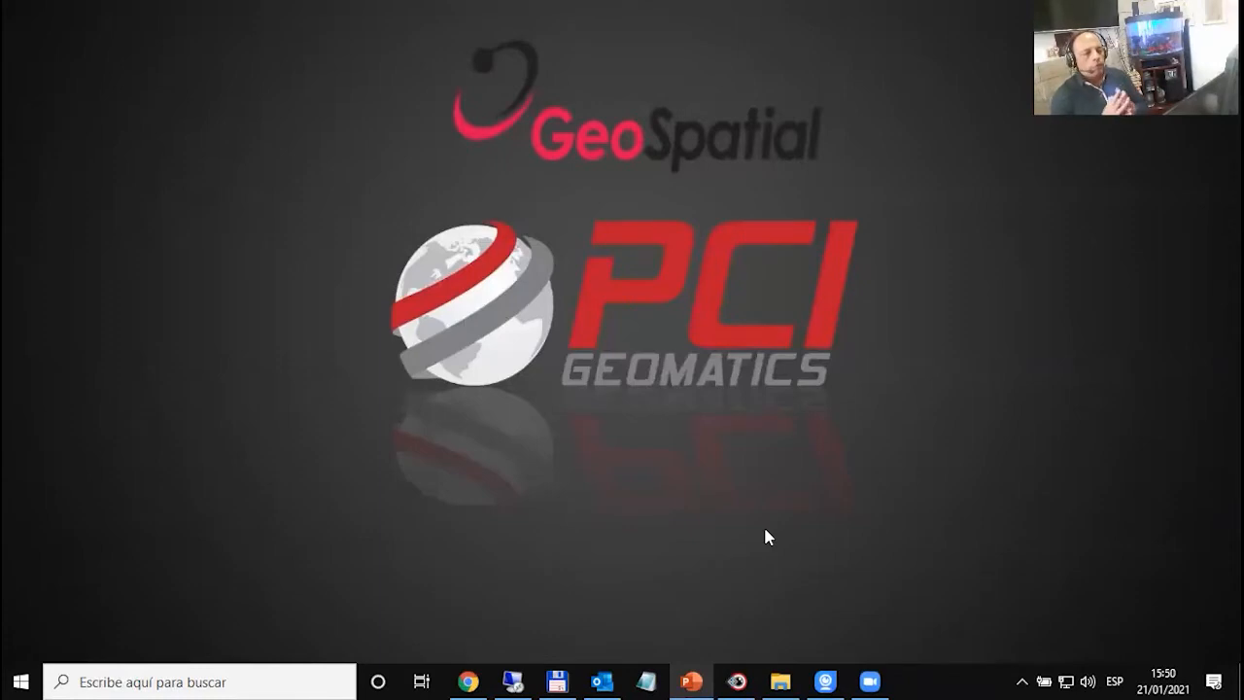
- Return to Focus in the remote desktop session and close the Geomatica Banff toolbar covering the image
left_click(788, 535)
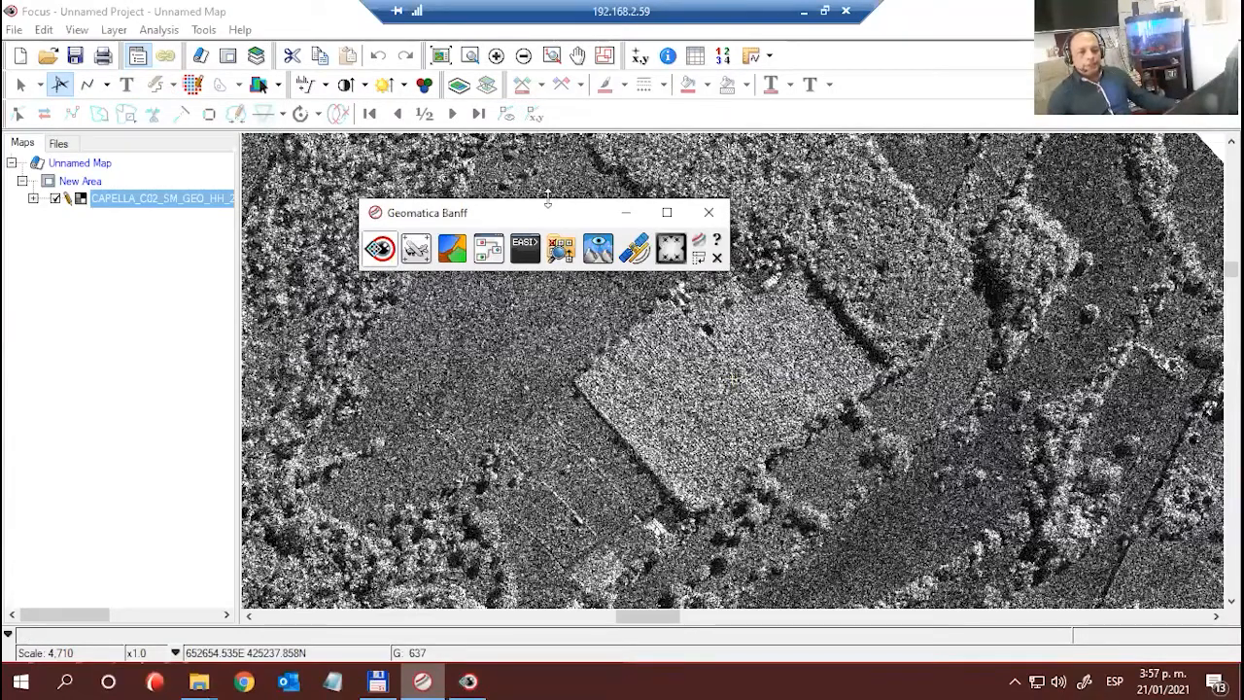
left_click_drag(546, 212, 545, 225)
left_click_drag(545, 357, 543, 404)
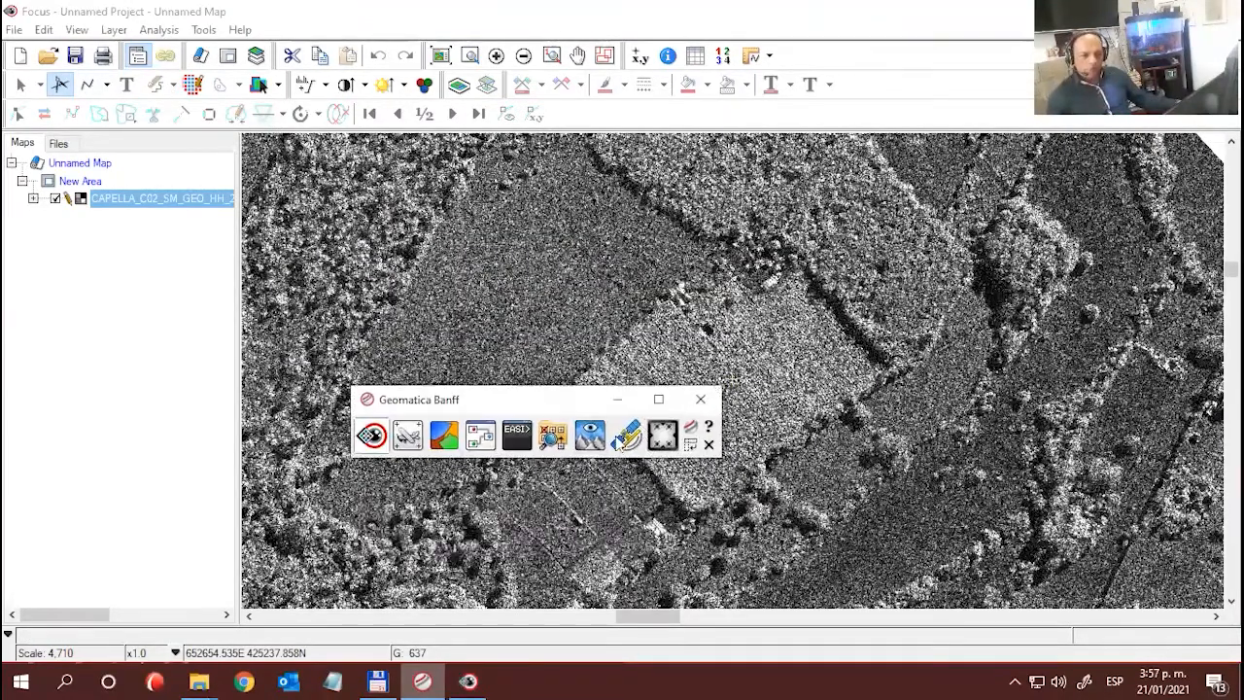
left_click(700, 400)
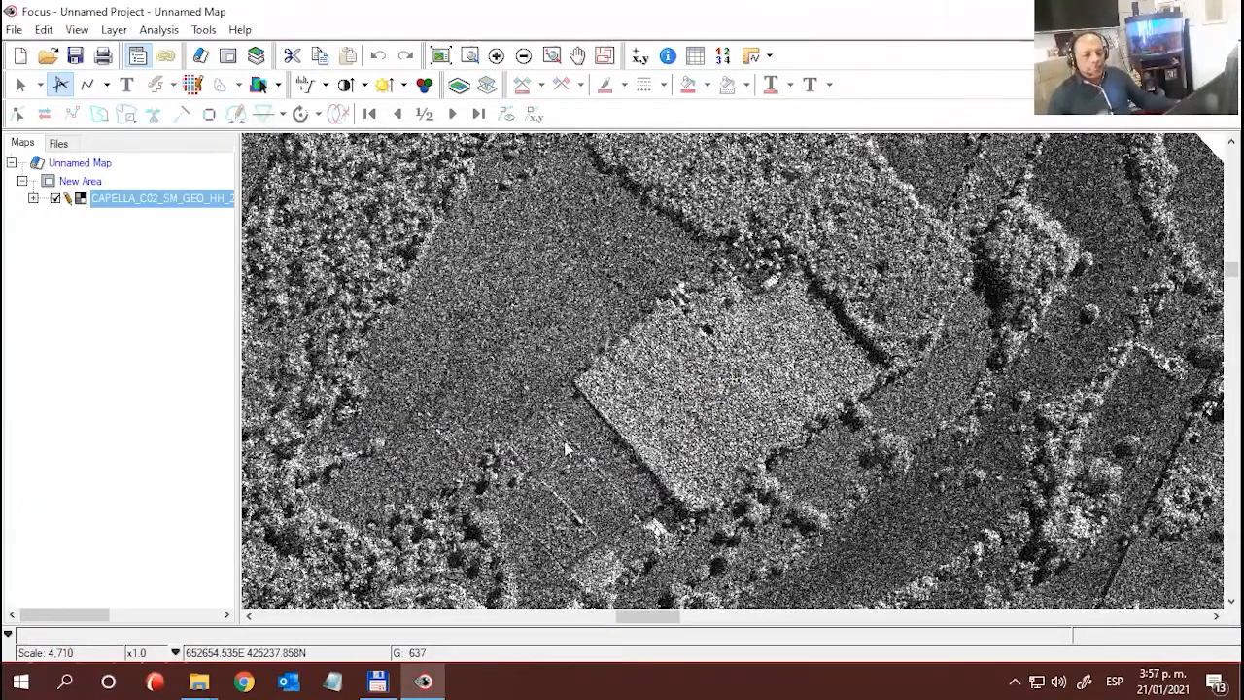
- Examine the surroundings of the bright plot and the plantation southwest of it at x0.50 and x0.25 magnification
left_click_drag(779, 403, 713, 387)
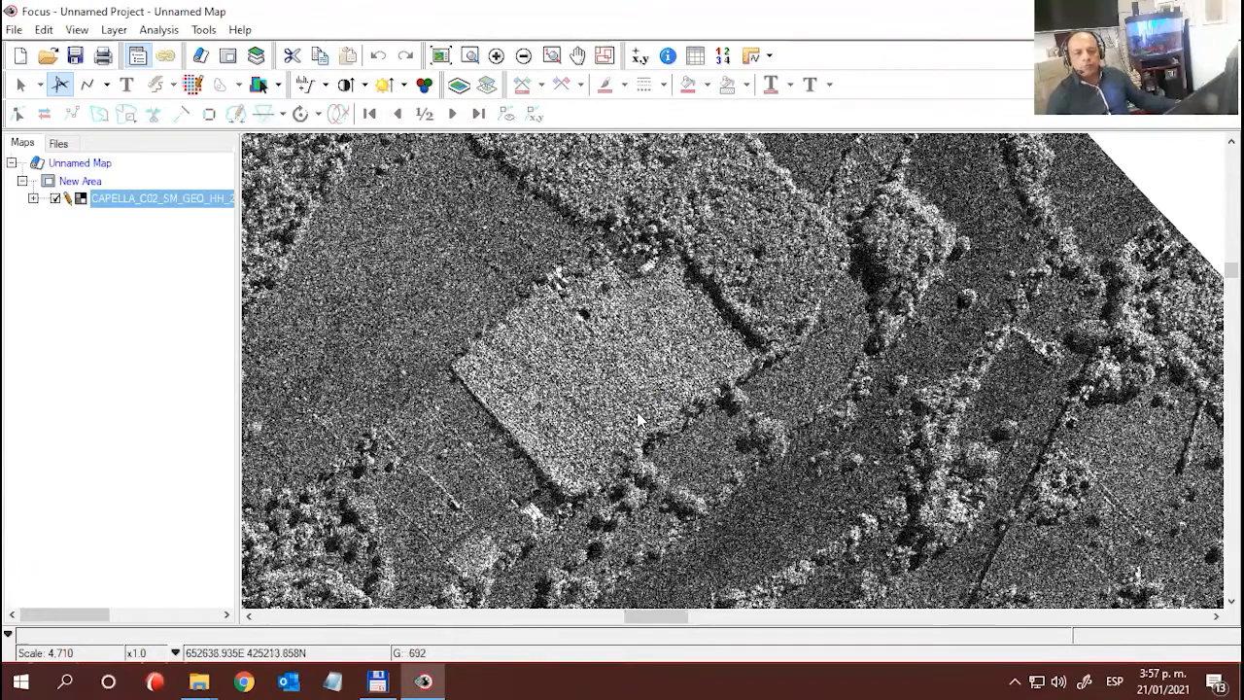
scroll(633, 415, "down", 1)
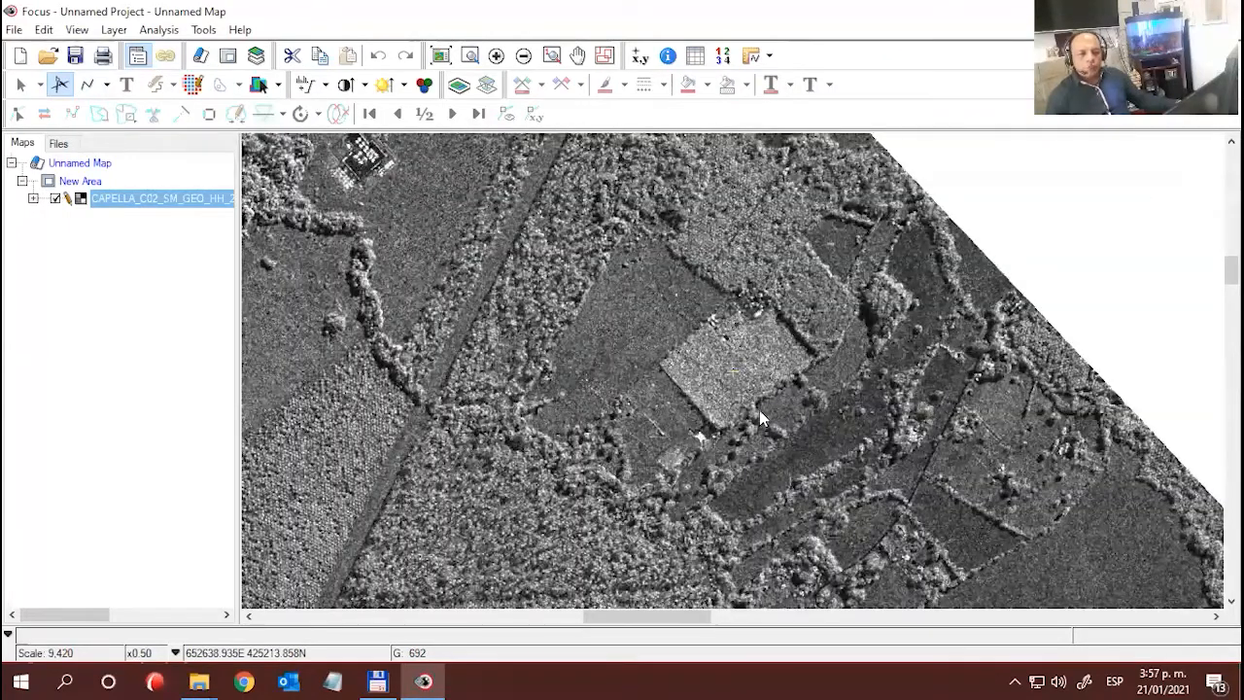
left_click_drag(734, 374, 604, 333)
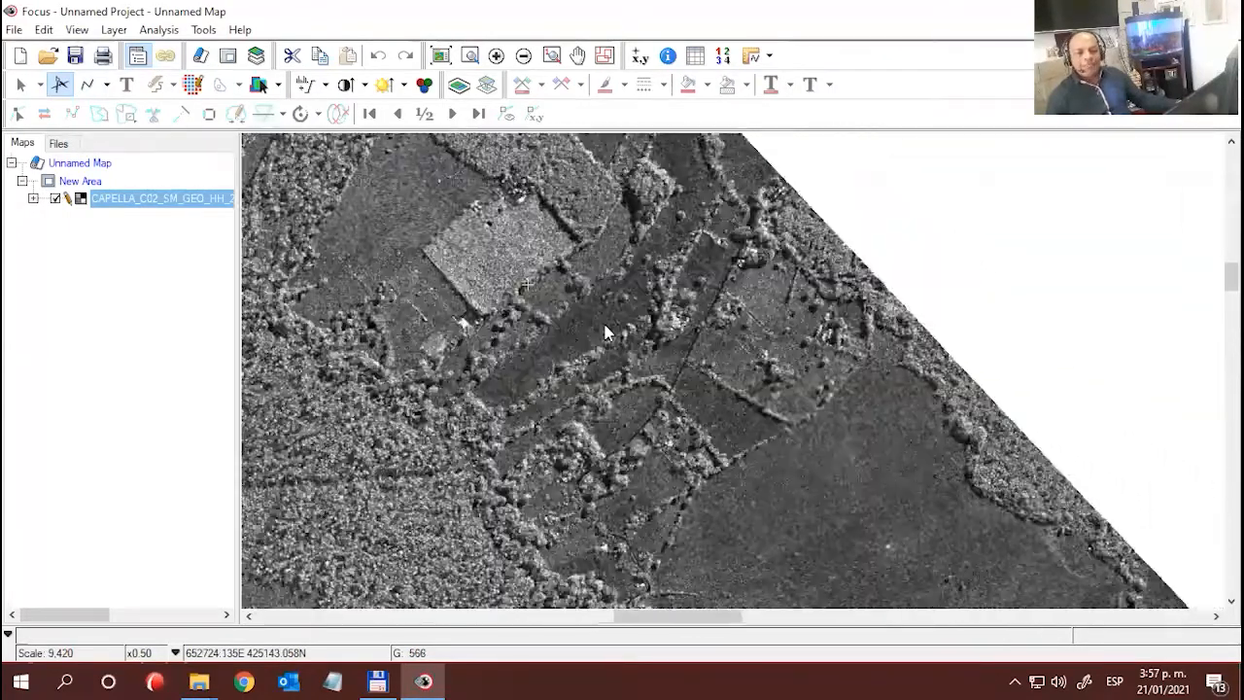
scroll(604, 332, "down", 1)
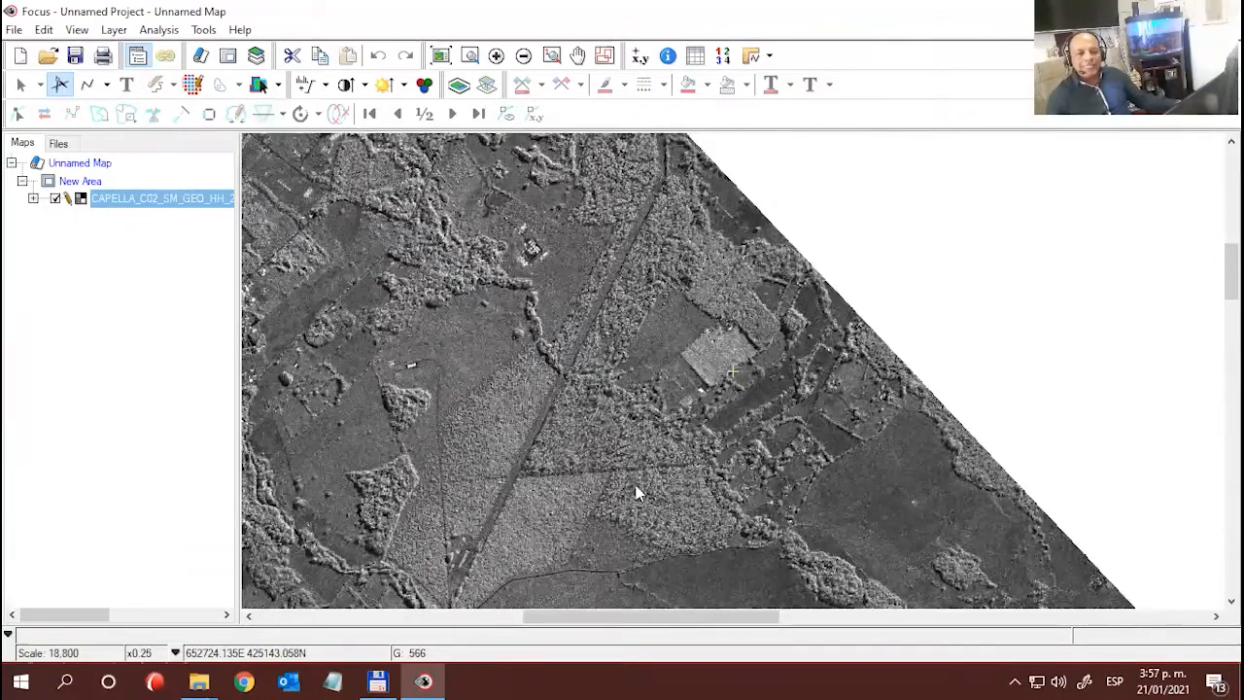
left_click_drag(692, 466, 674, 306)
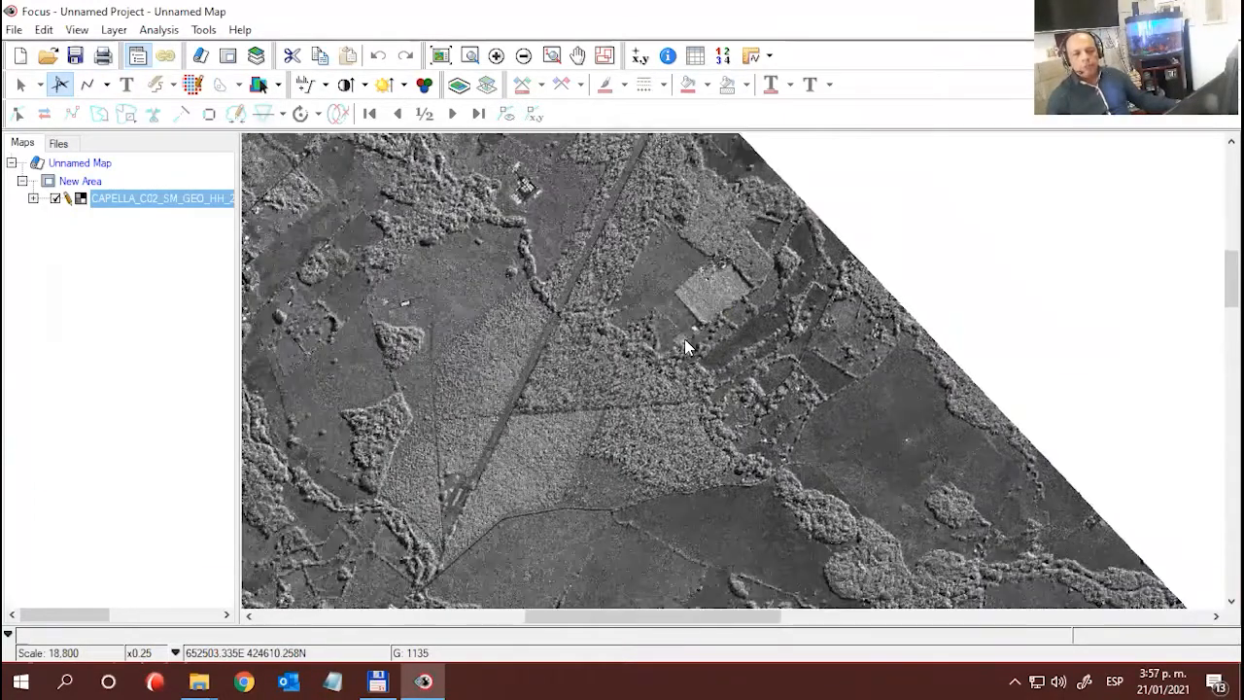
left_click_drag(672, 421, 666, 338)
- Inspect the southern fields, winding tree lines and black gridded ponds at x0.25 magnification
left_click_drag(803, 522, 649, 297)
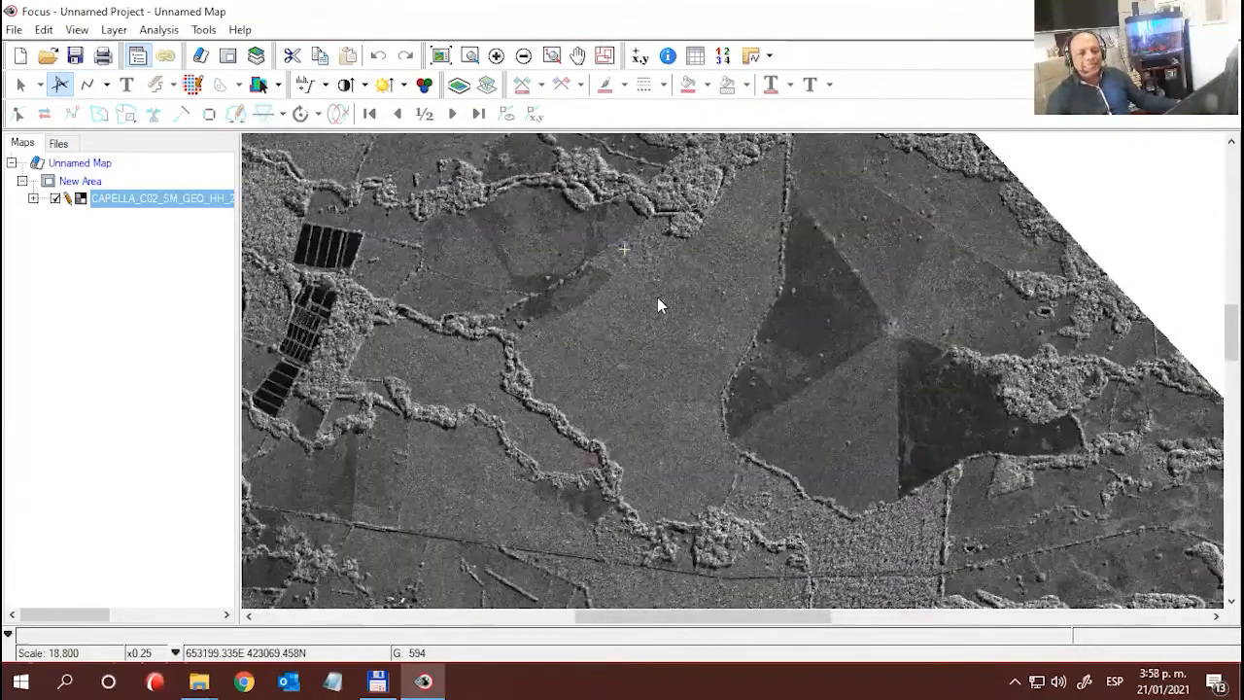
left_click_drag(578, 477, 600, 314)
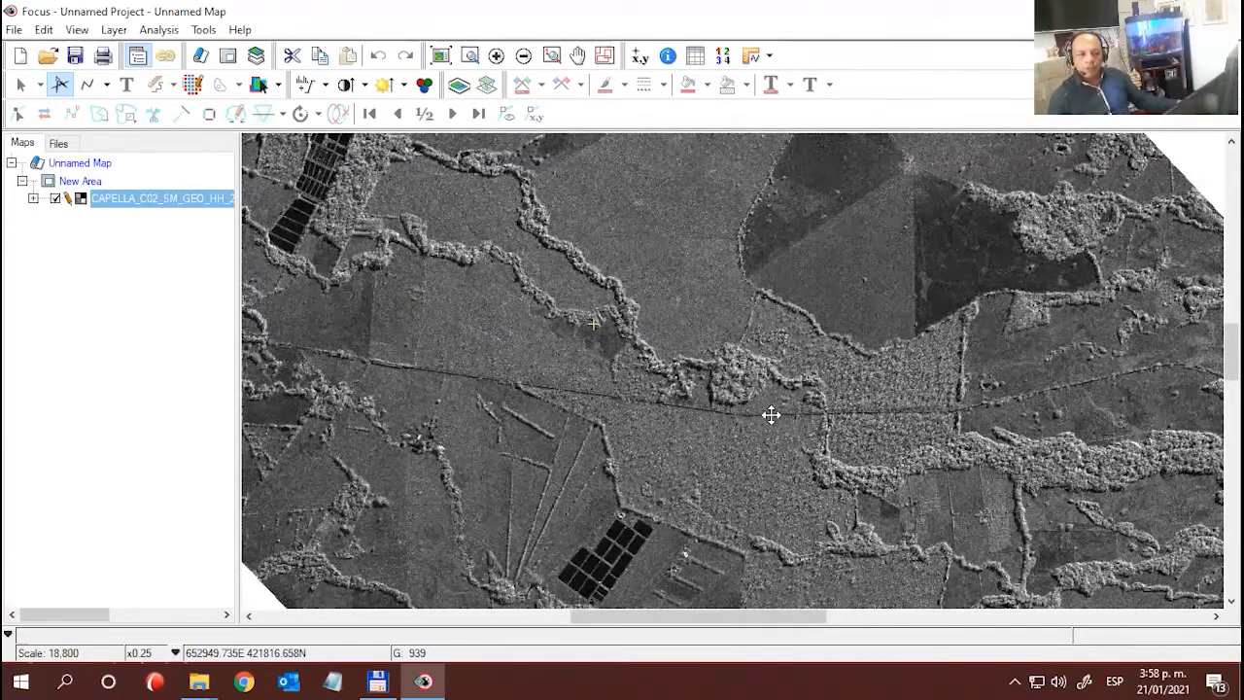
left_click_drag(793, 435, 750, 397)
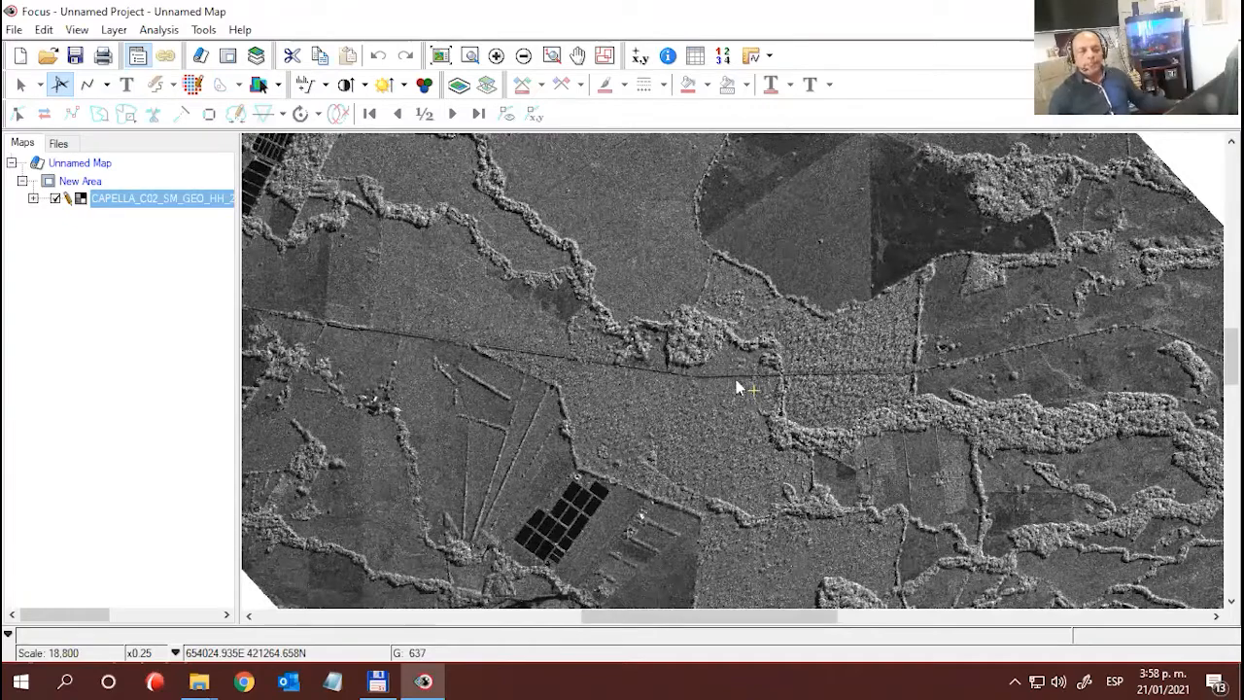
- Examine the dark triangular plots and the adjoining wooded patch north of the plantation at x0.50 magnification
scroll(905, 242, "up", 1)
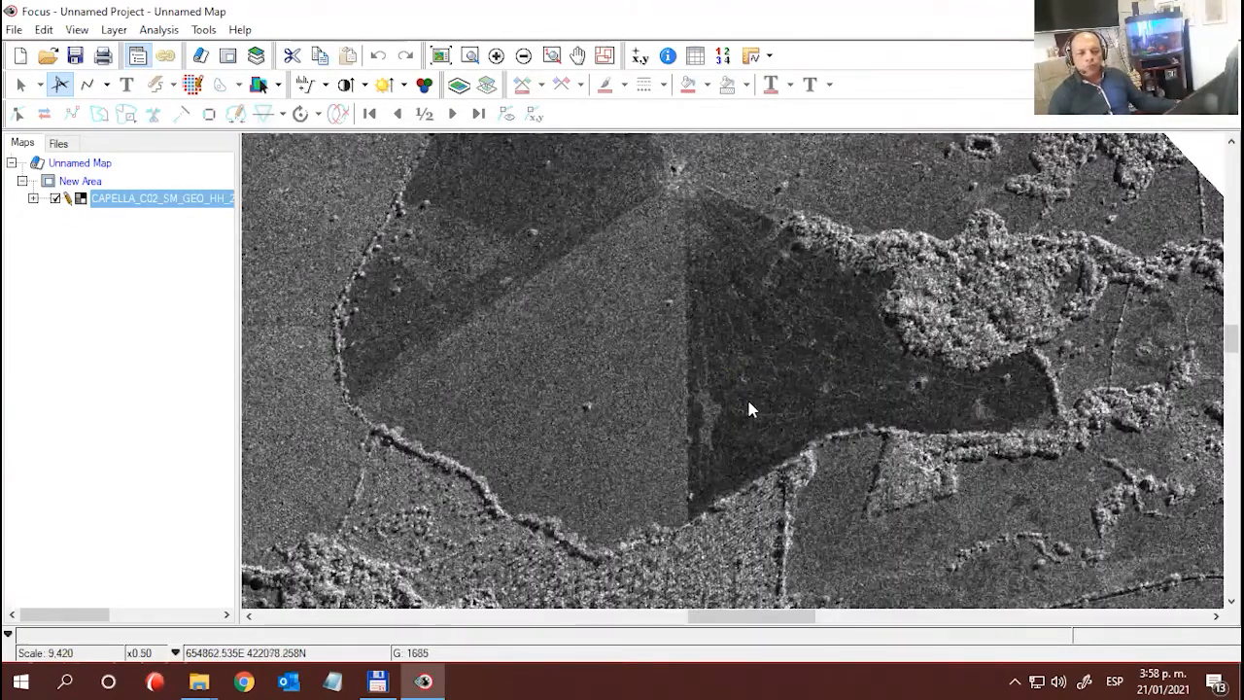
left_click(753, 345)
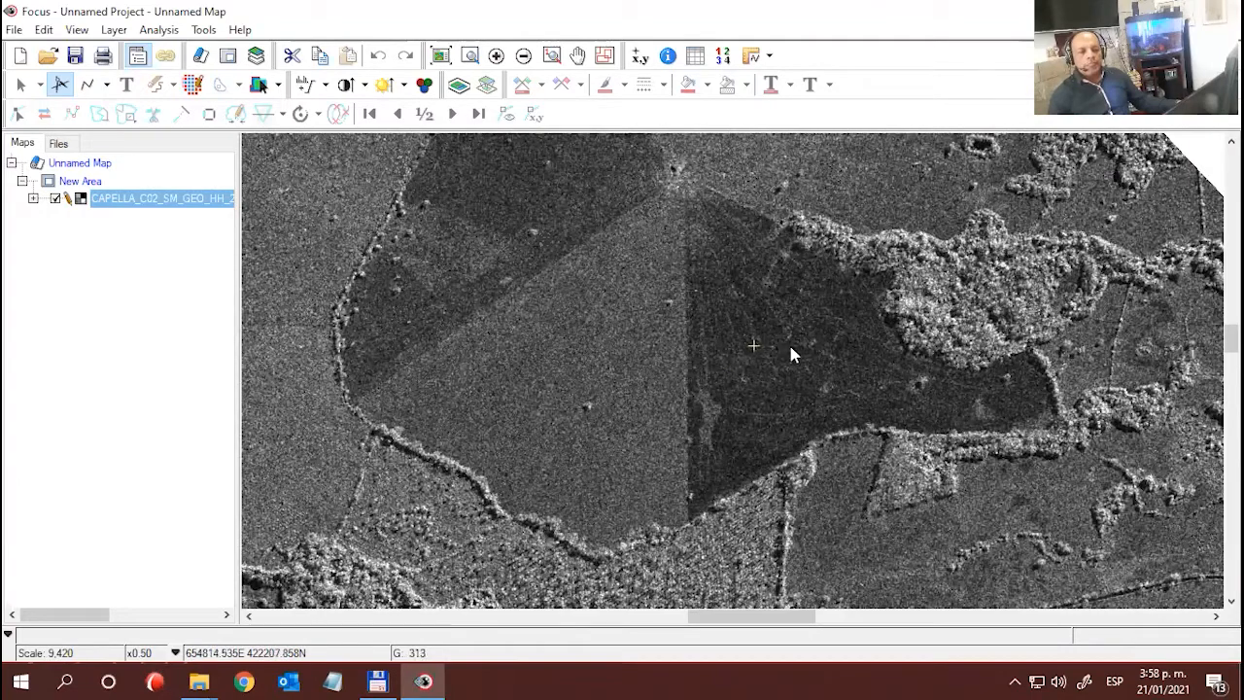
left_click(805, 400)
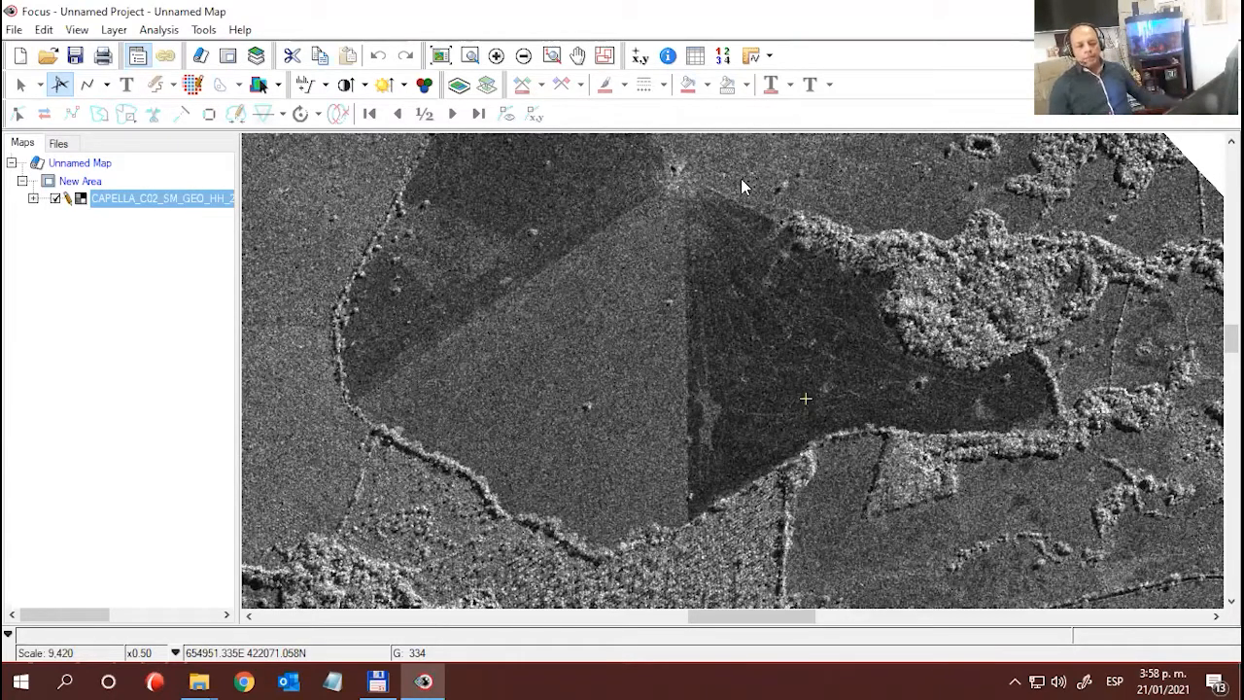
left_click(766, 343)
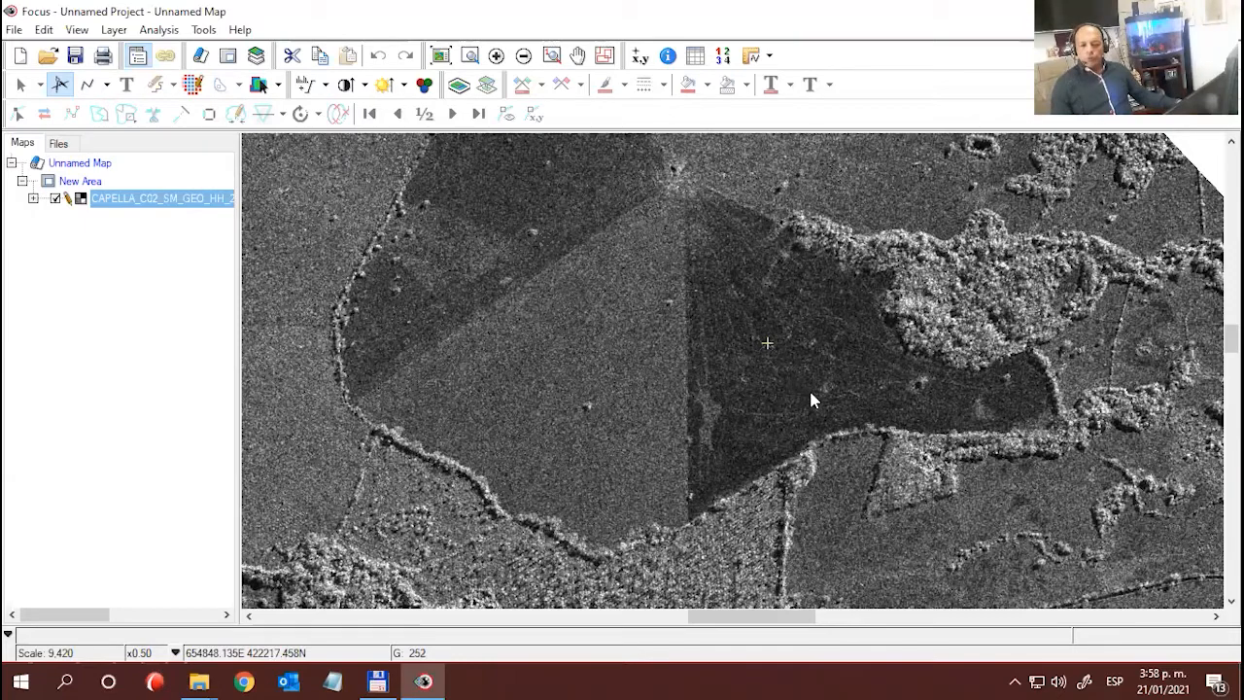
left_click(986, 305)
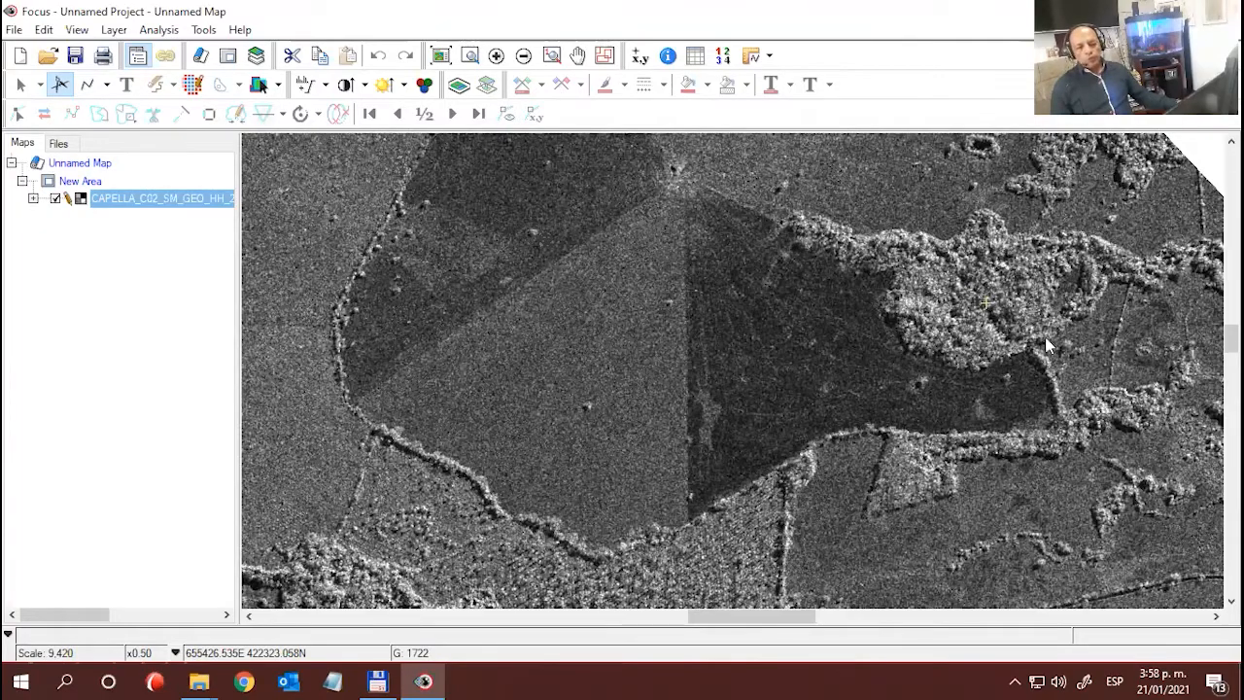
scroll(679, 466, "up", 1)
scroll(727, 404, "down", 1)
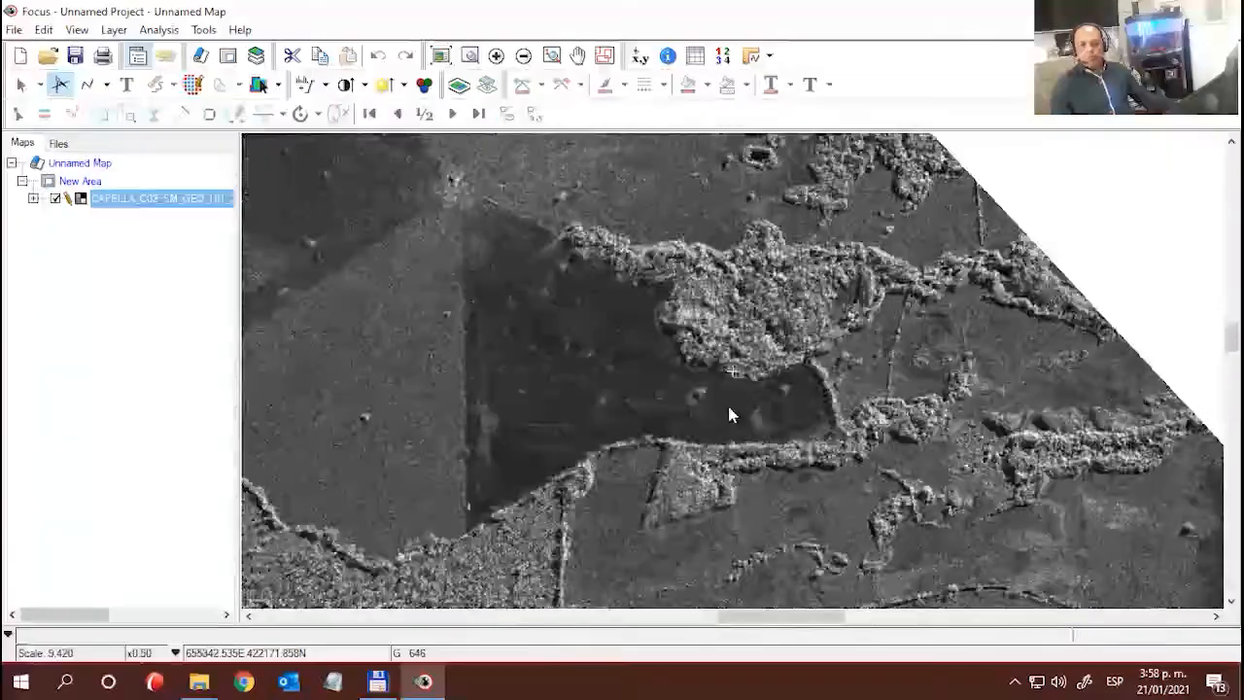
left_click_drag(634, 475, 745, 245)
- Survey the two braided rivers and the fields between them in the southern part of the image at x0.12 magnification
scroll(754, 301, "down", 1)
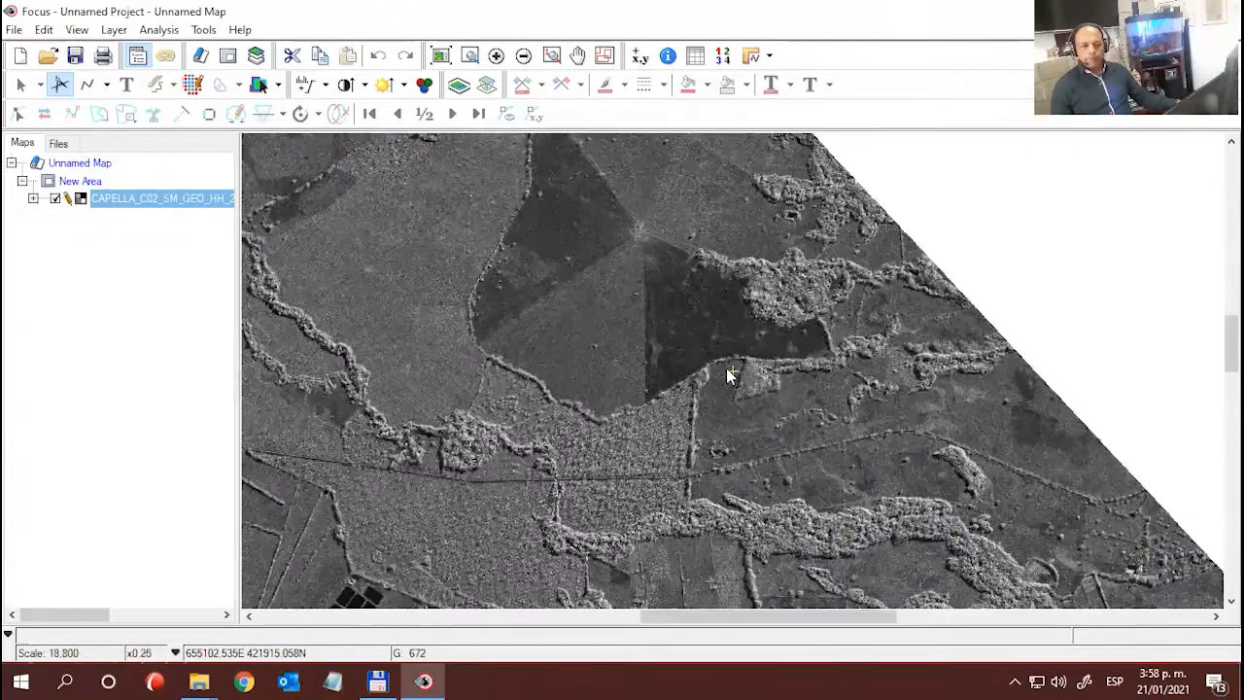
scroll(729, 388, "down", 1)
left_click_drag(658, 494, 630, 289)
left_click_drag(735, 414, 589, 314)
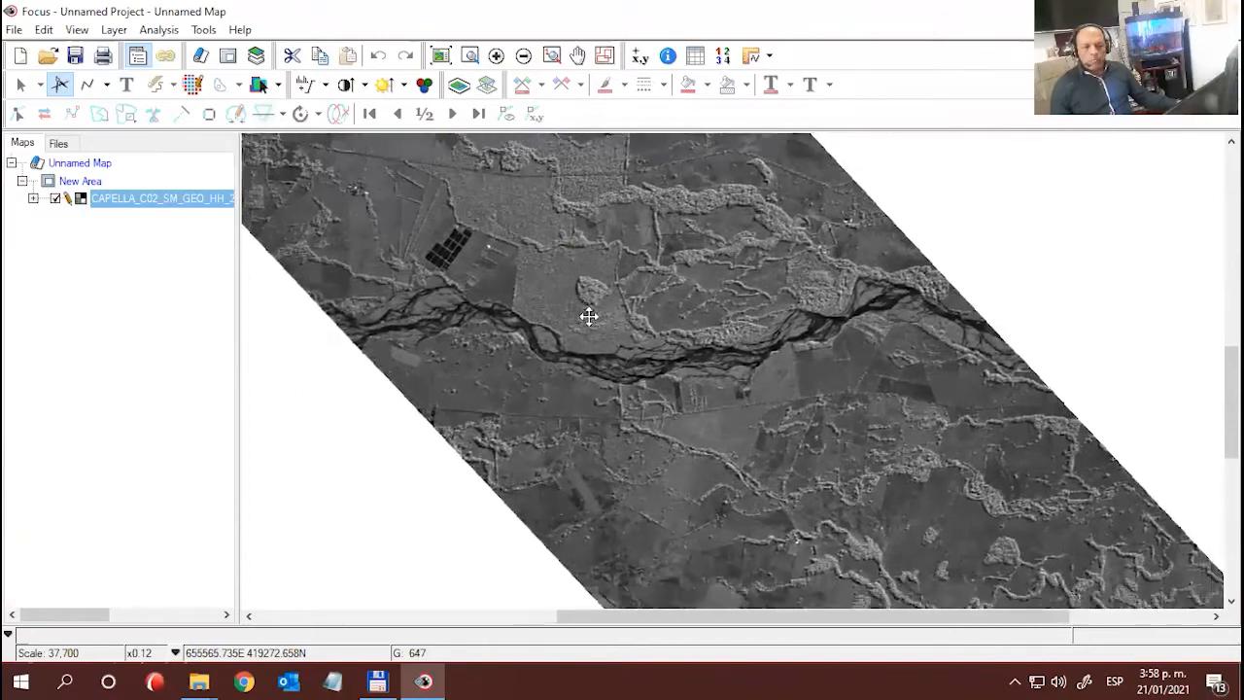
left_click_drag(734, 471, 619, 305)
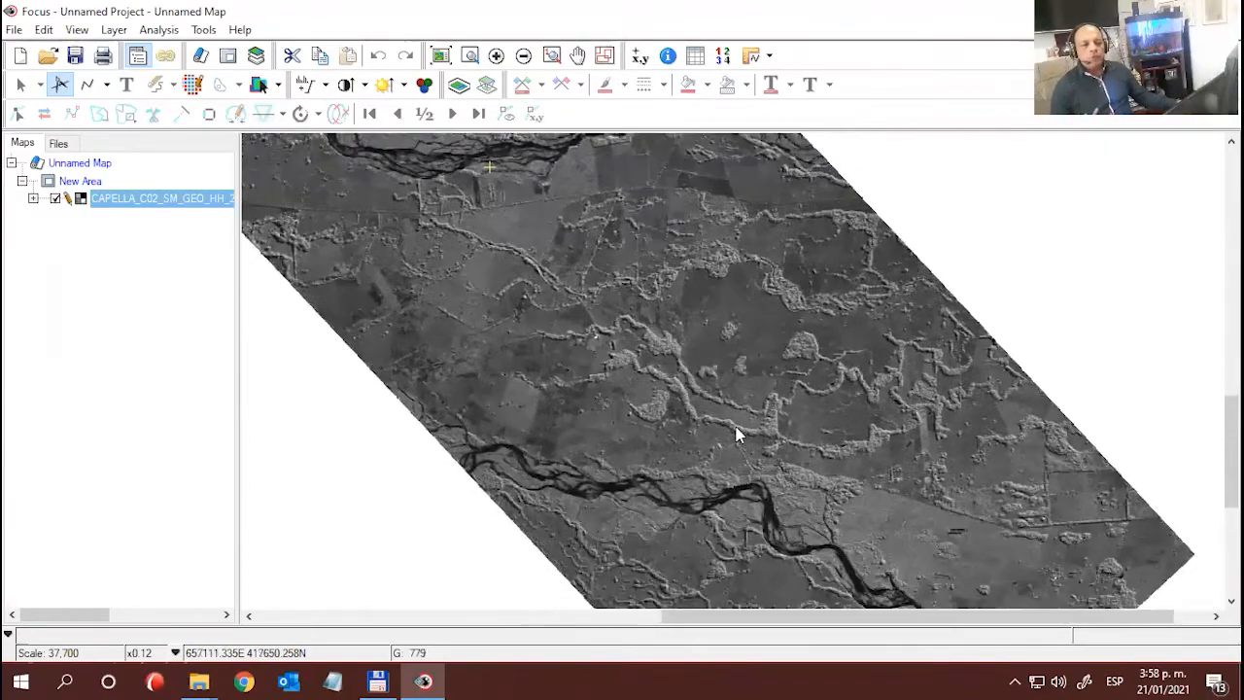
left_click_drag(735, 437, 710, 384)
left_click_drag(744, 495, 686, 379)
left_click_drag(688, 319, 777, 450)
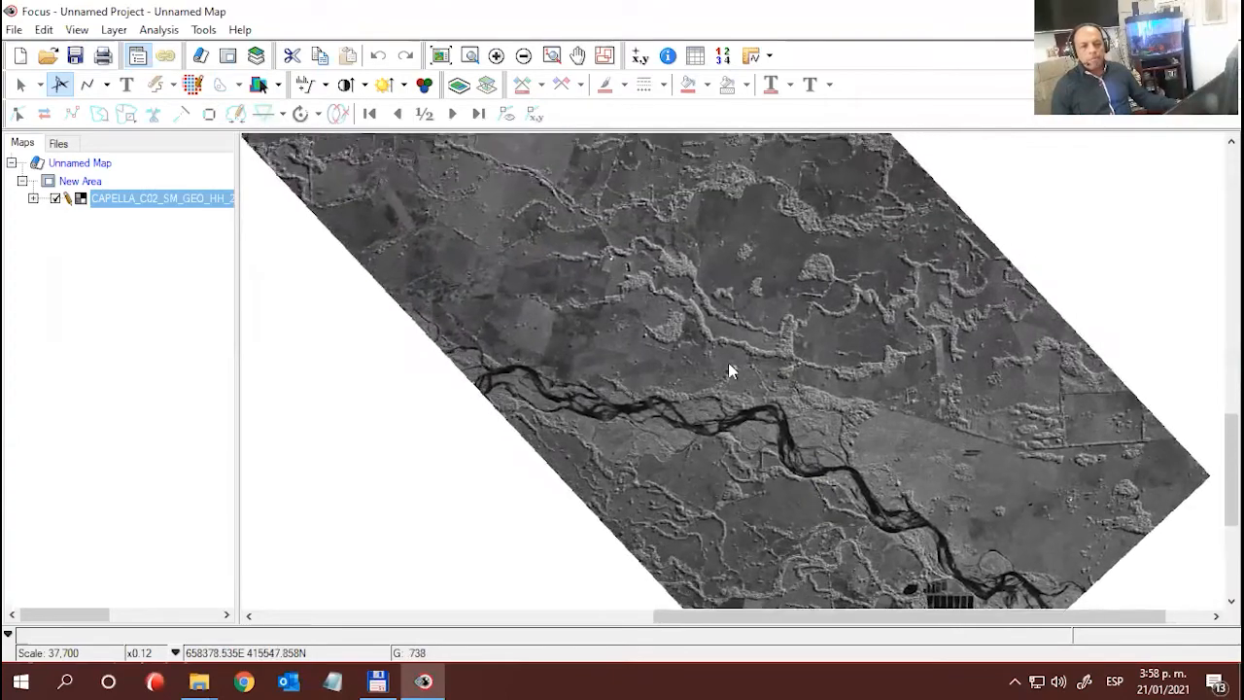
left_click_drag(716, 390, 812, 478)
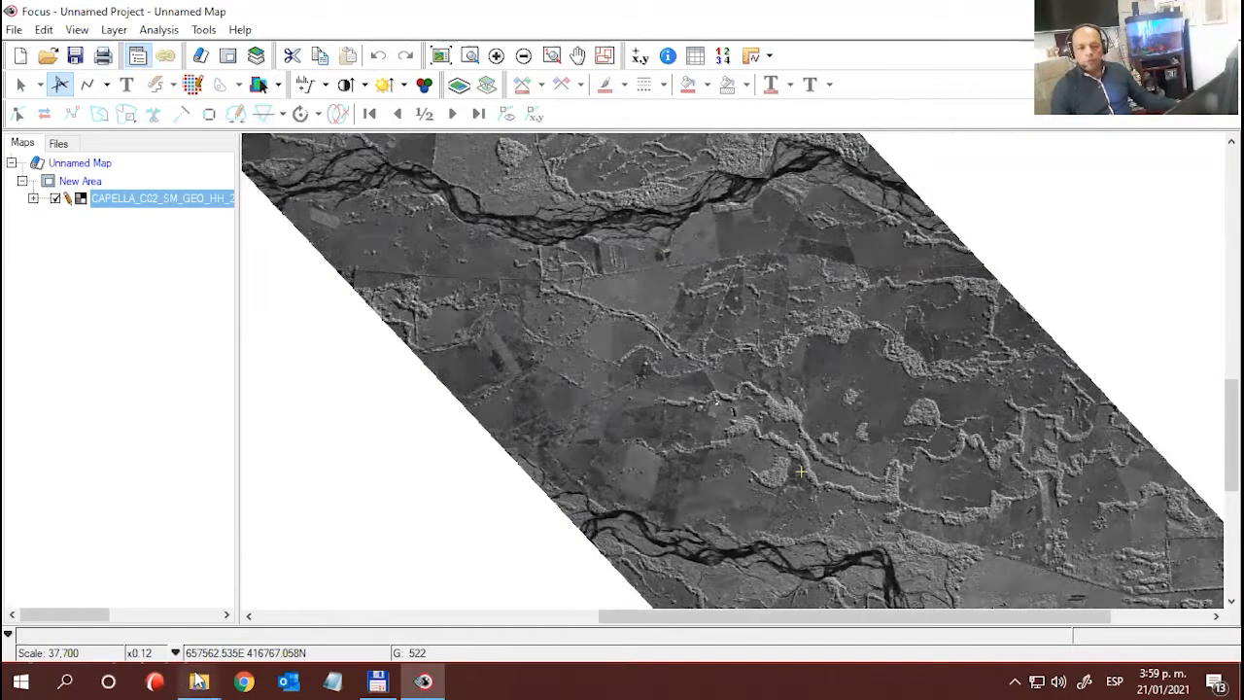
- Switch to File Explorer and open the AOI_Capella_Castilla_SanMartin folder inside D:\Capella\Castilla_PCI
mouse_move(198, 679)
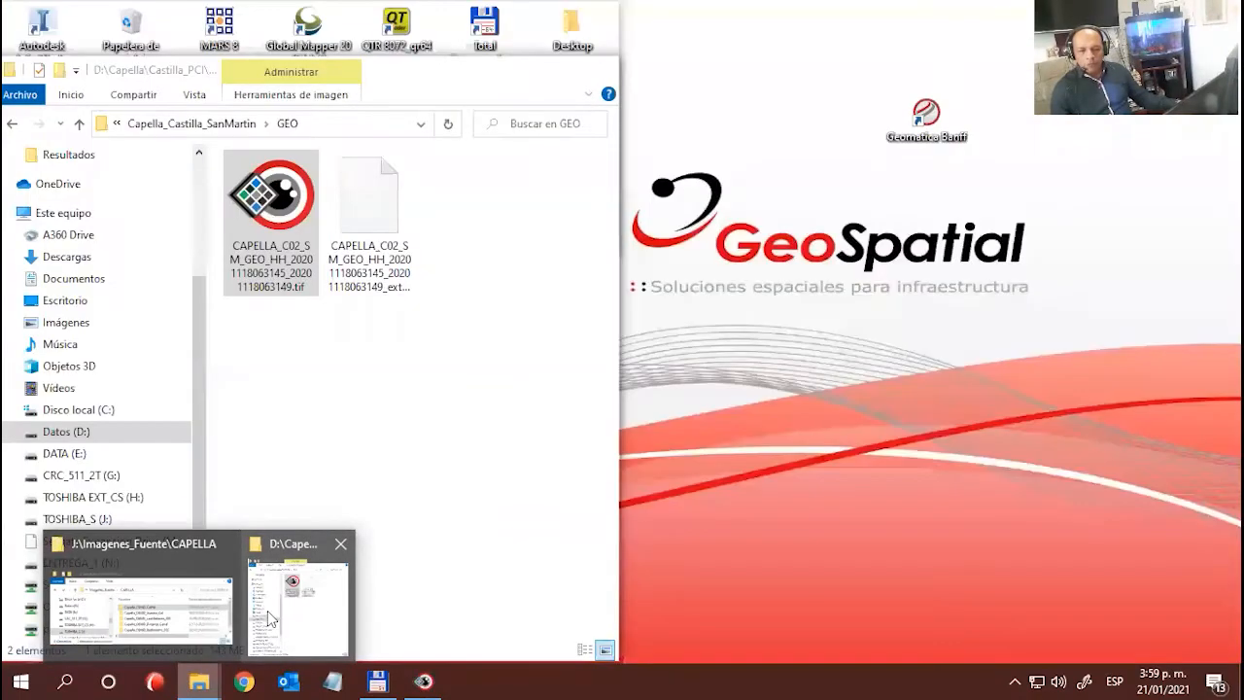
left_click(270, 618)
left_click(79, 123)
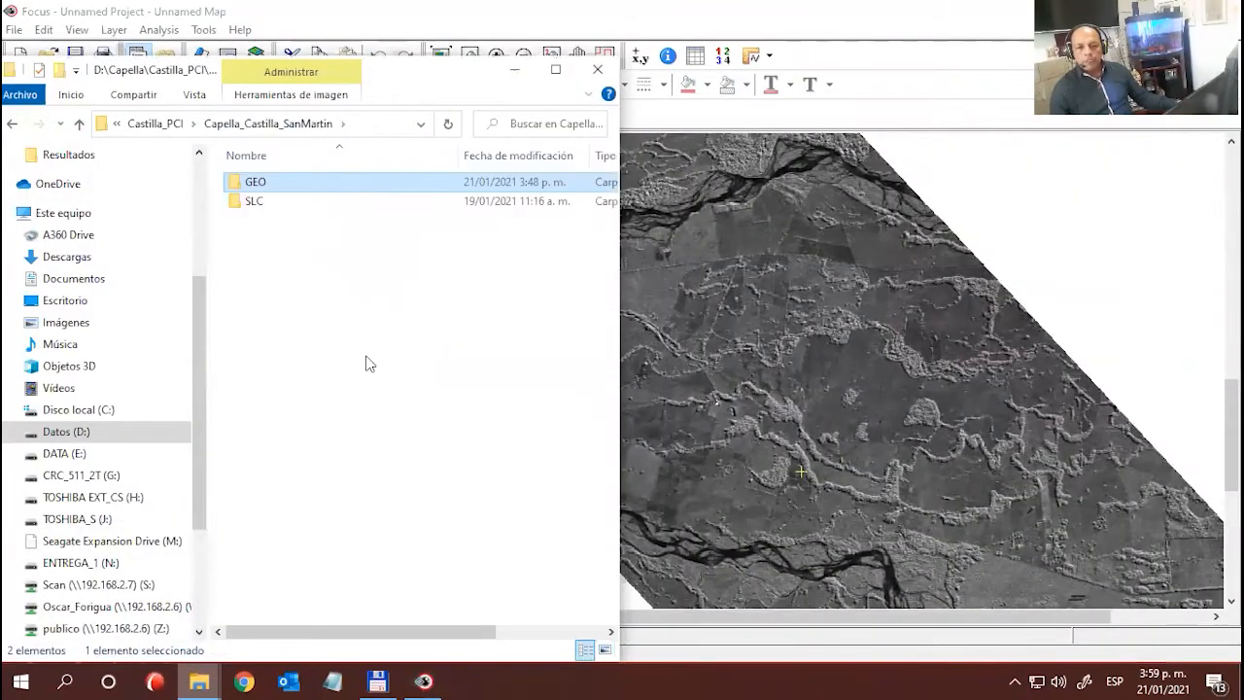
left_click(173, 126)
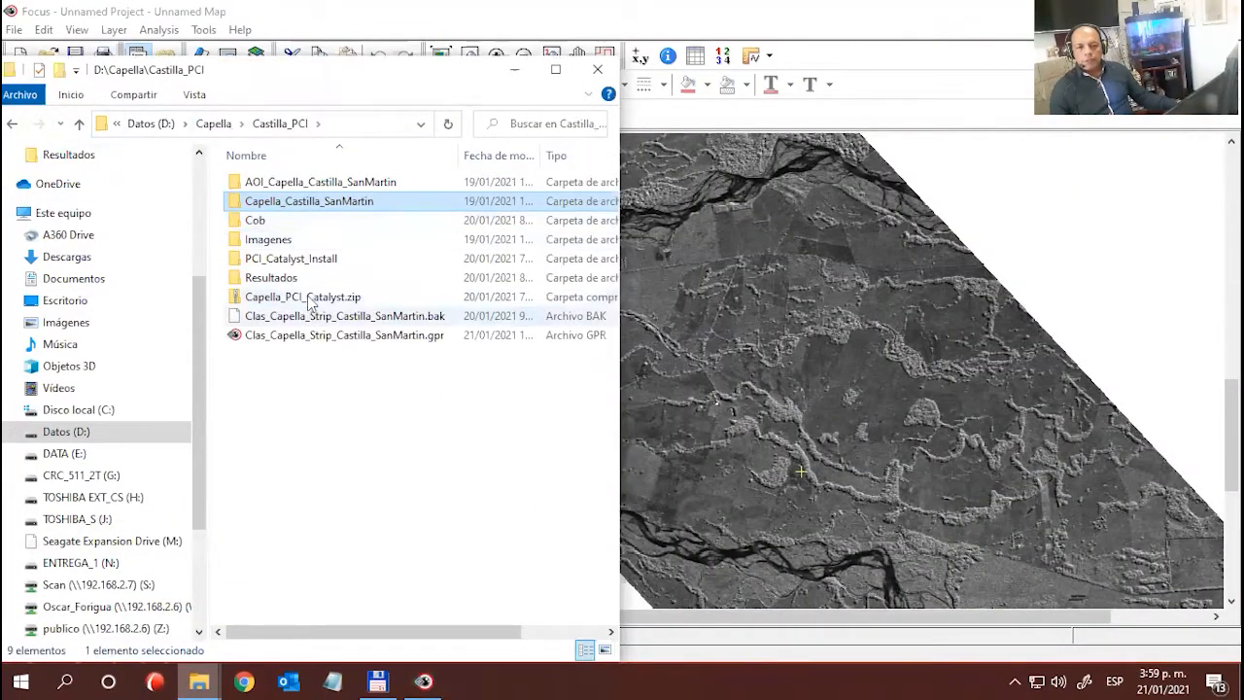
left_click(283, 186)
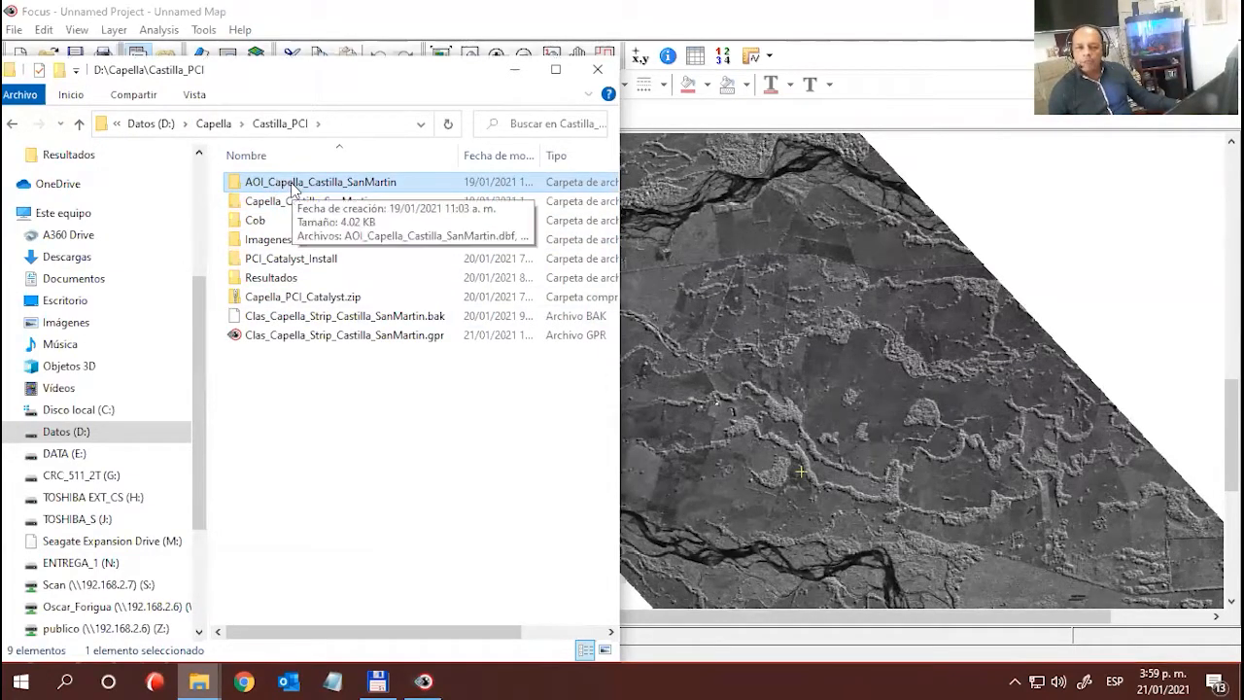
key("F2")
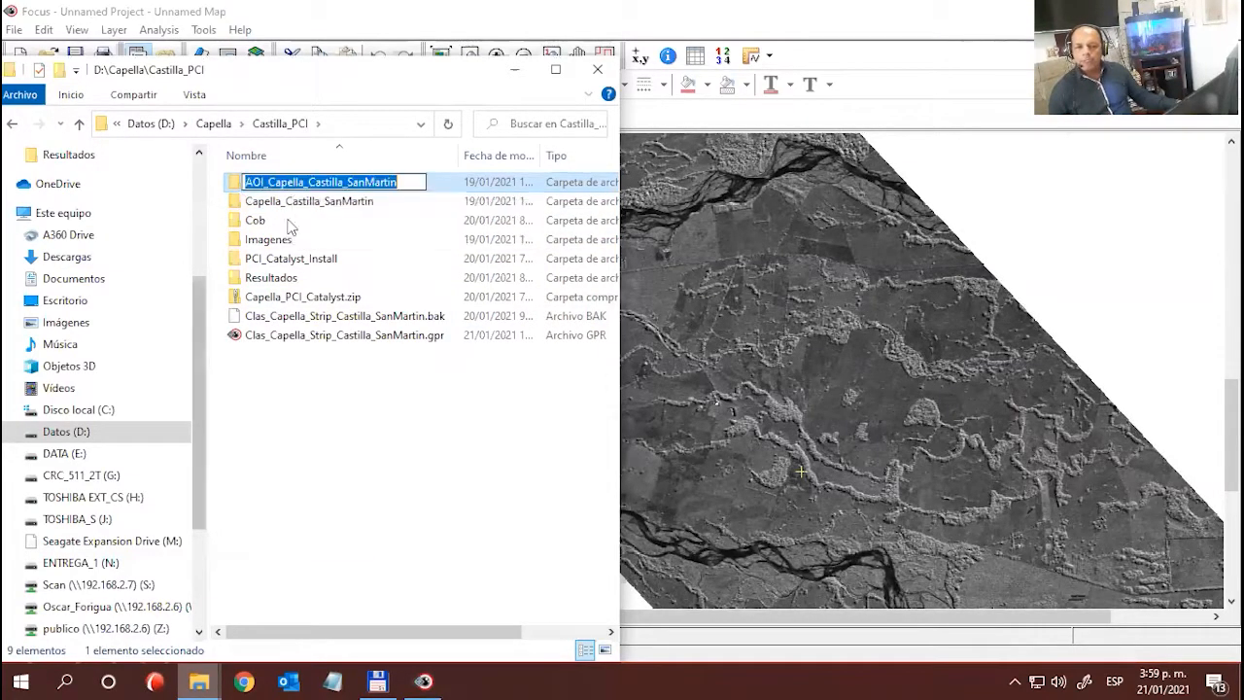
left_click(333, 394)
double_click(255, 185)
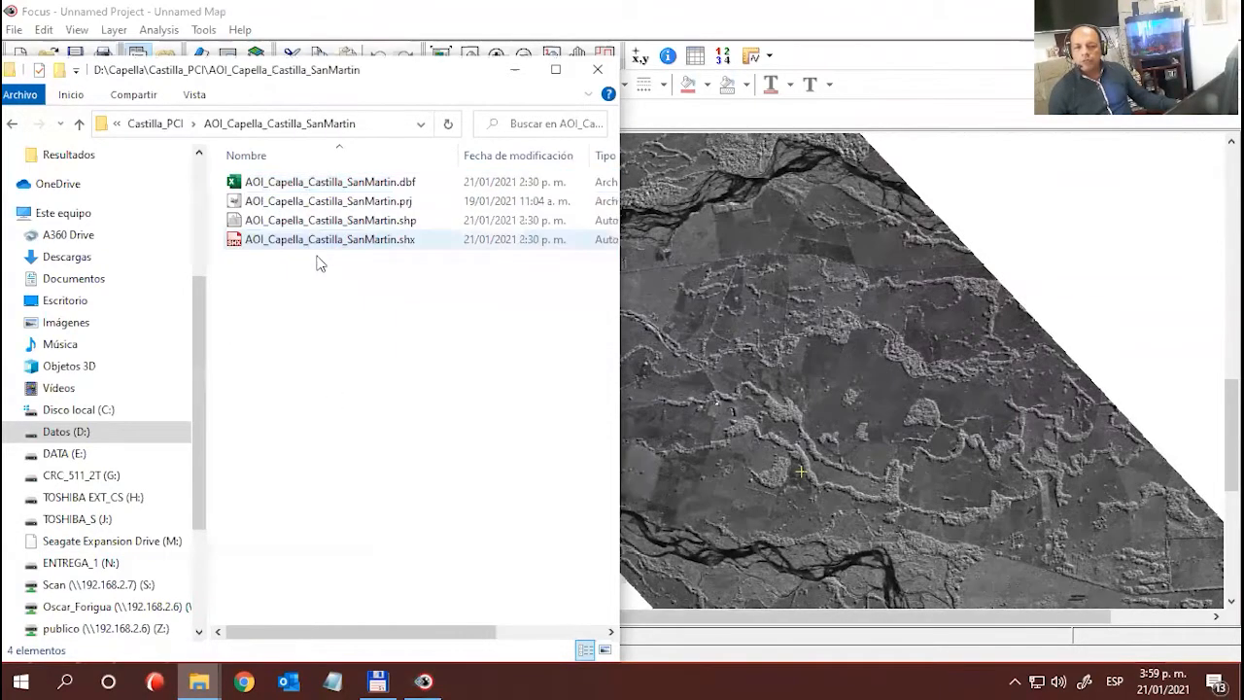
- Load AOI_Capella_Castilla_SanMartin.shp over the Capella image in Focus and make the area-of-interest layer active
left_click(262, 221)
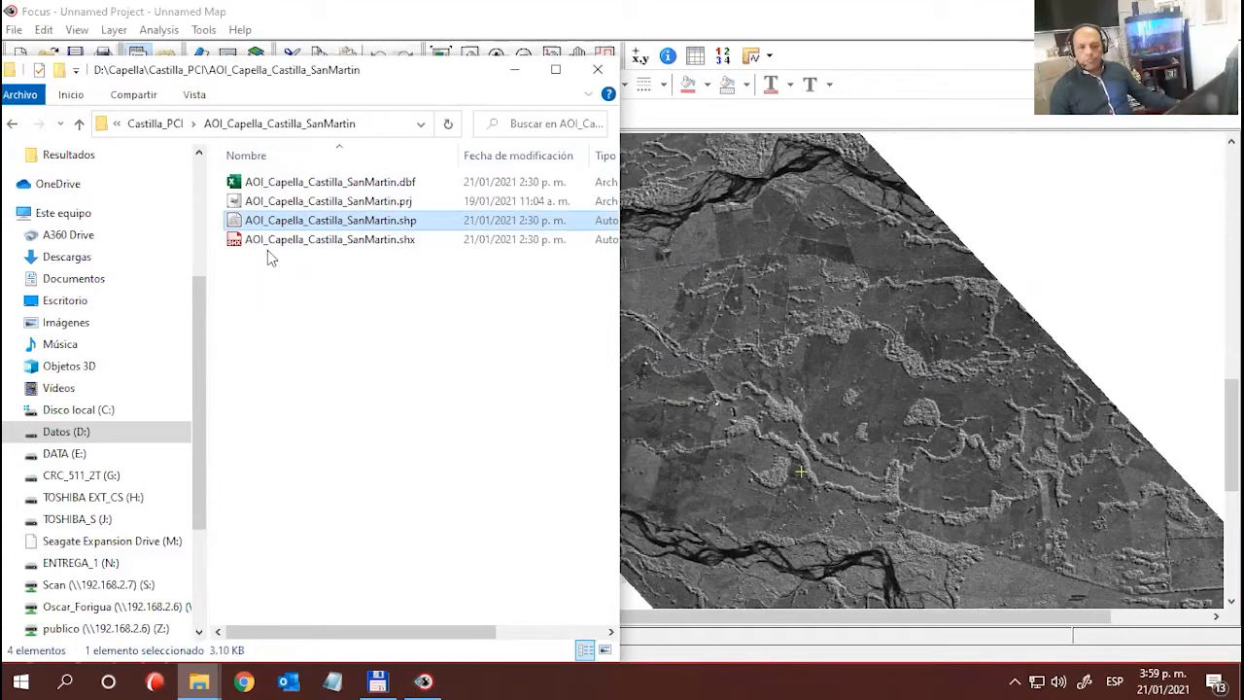
left_click_drag(1069, 309, 1066, 304)
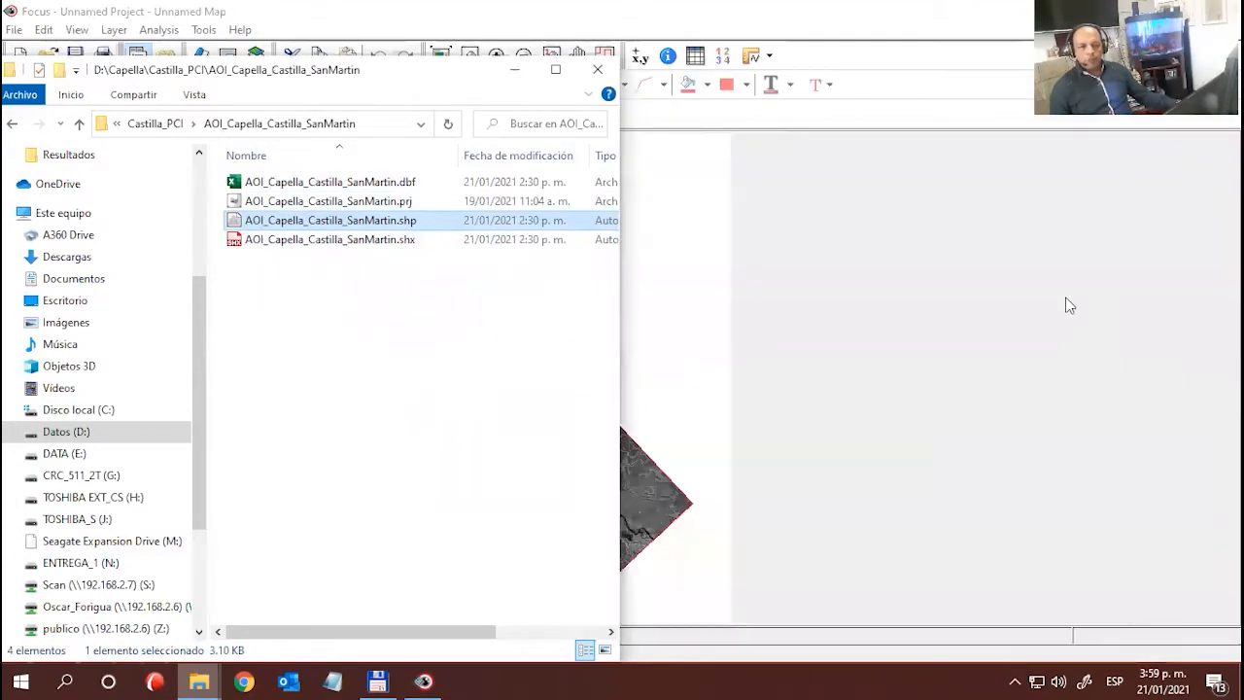
left_click(673, 245)
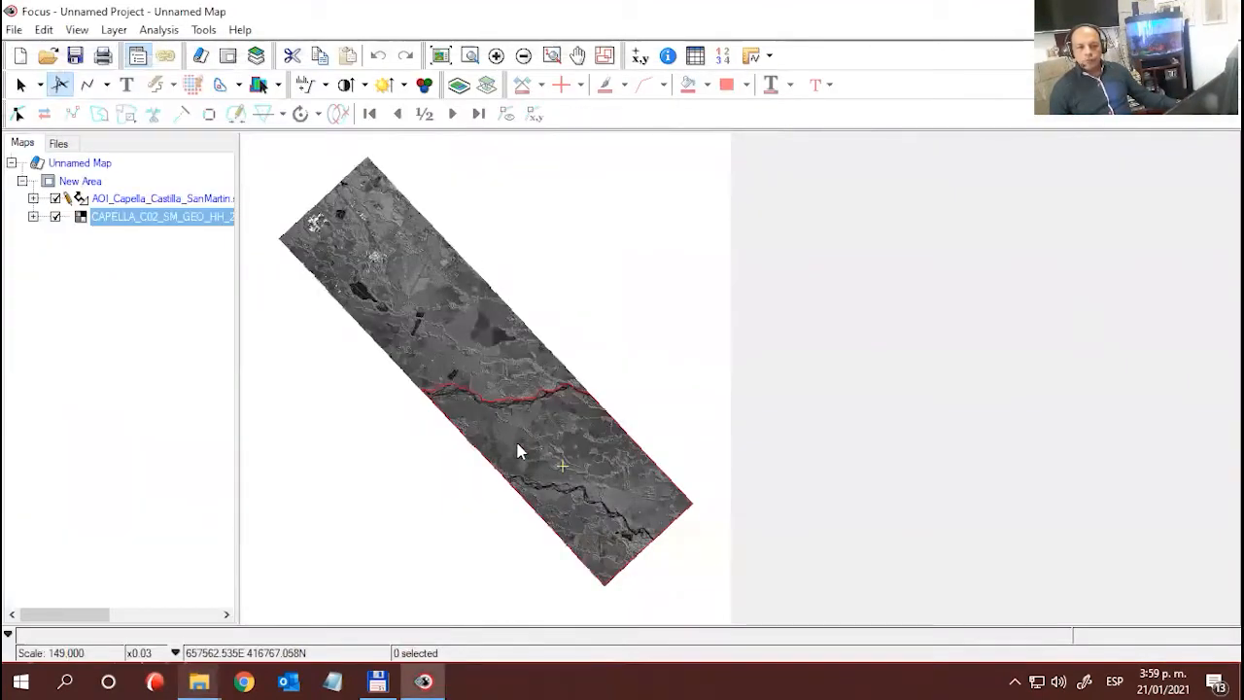
scroll(562, 520, "up", 1)
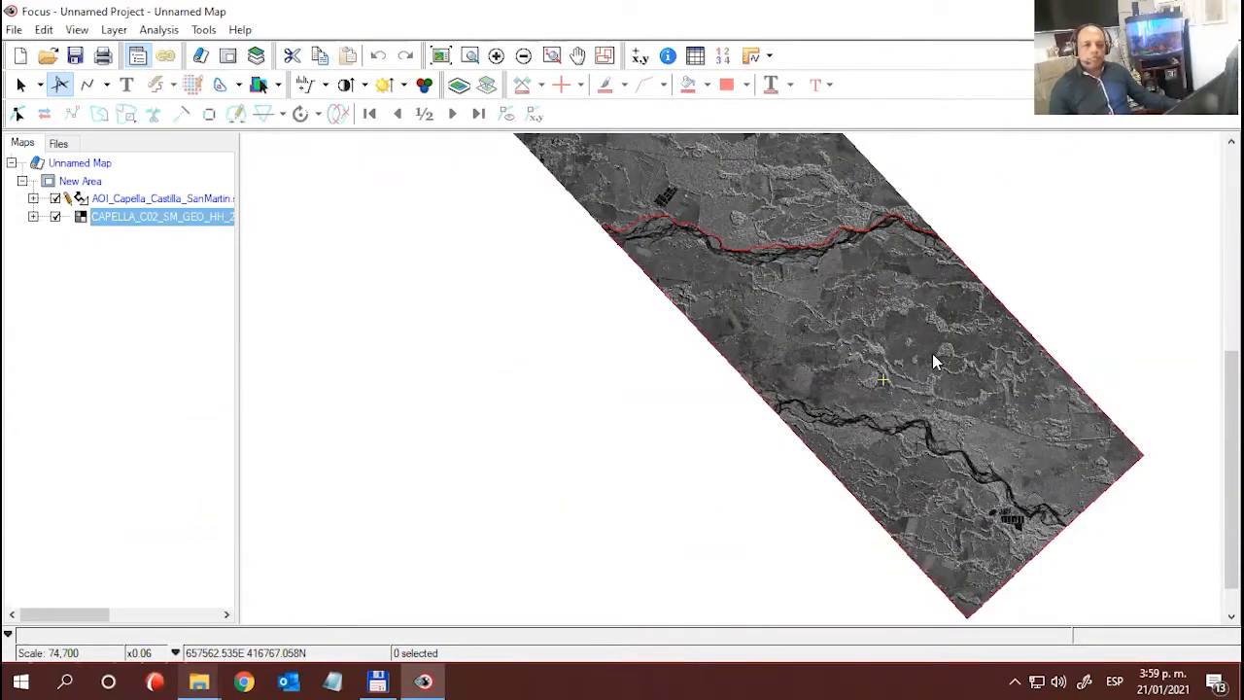
left_click_drag(915, 355, 799, 383)
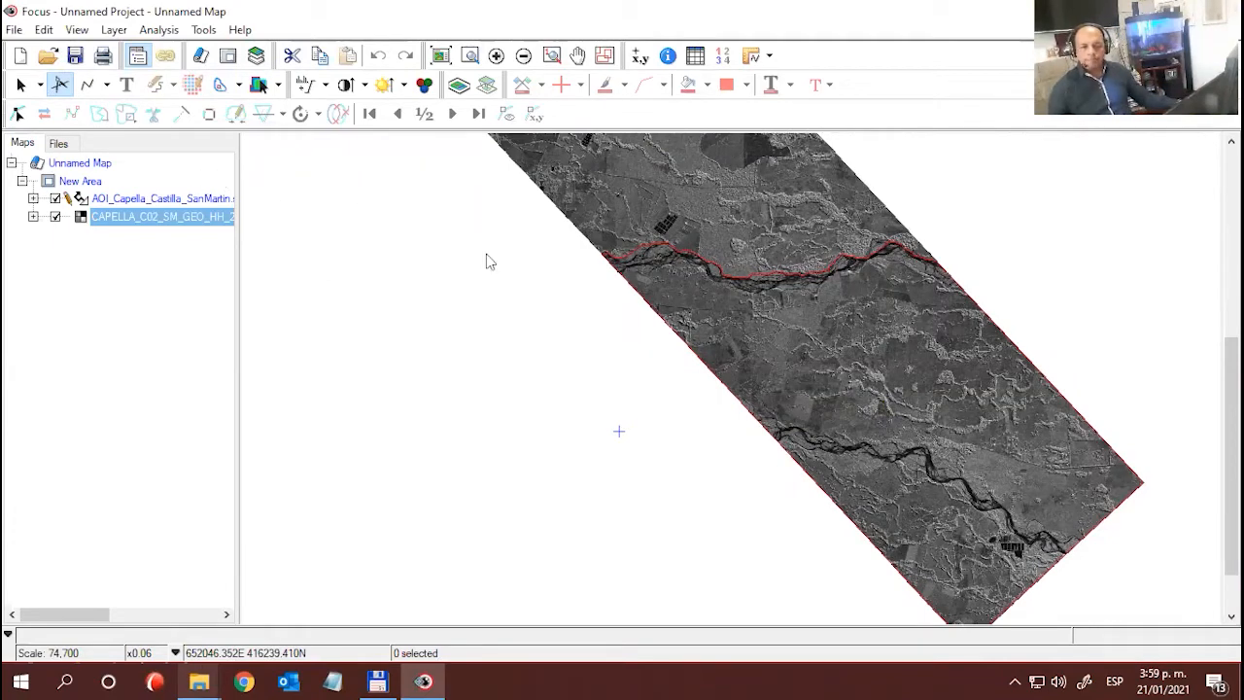
left_click(141, 198)
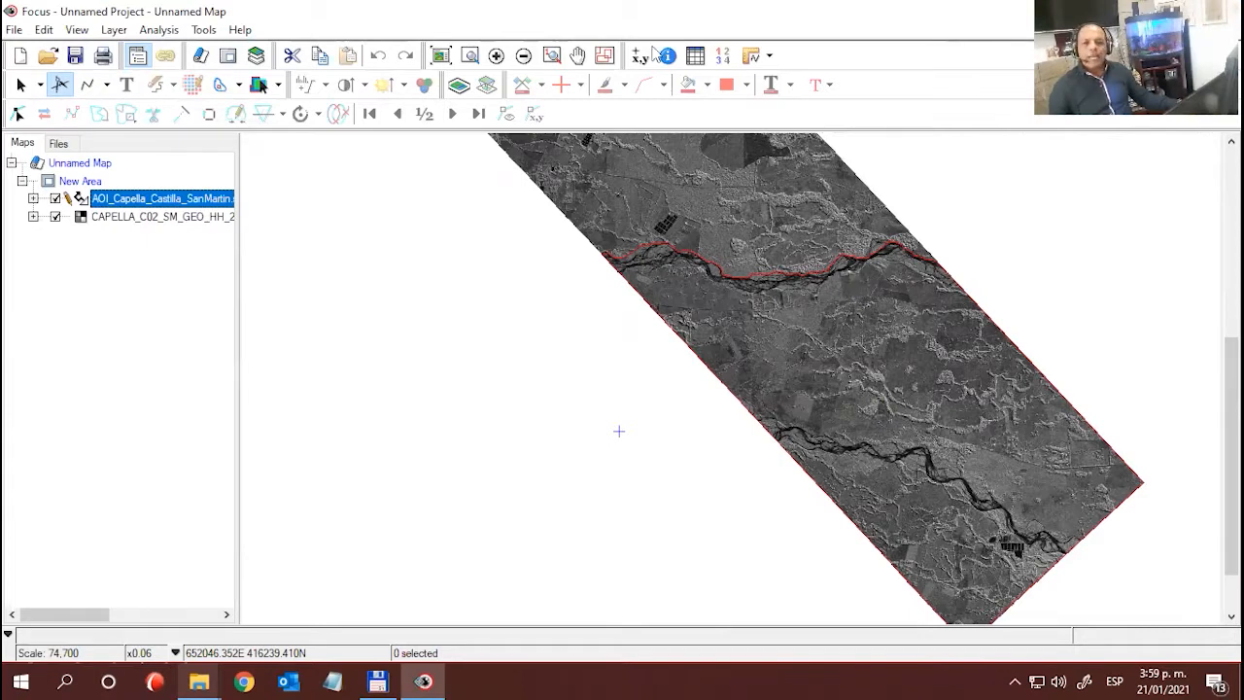
left_click(647, 435)
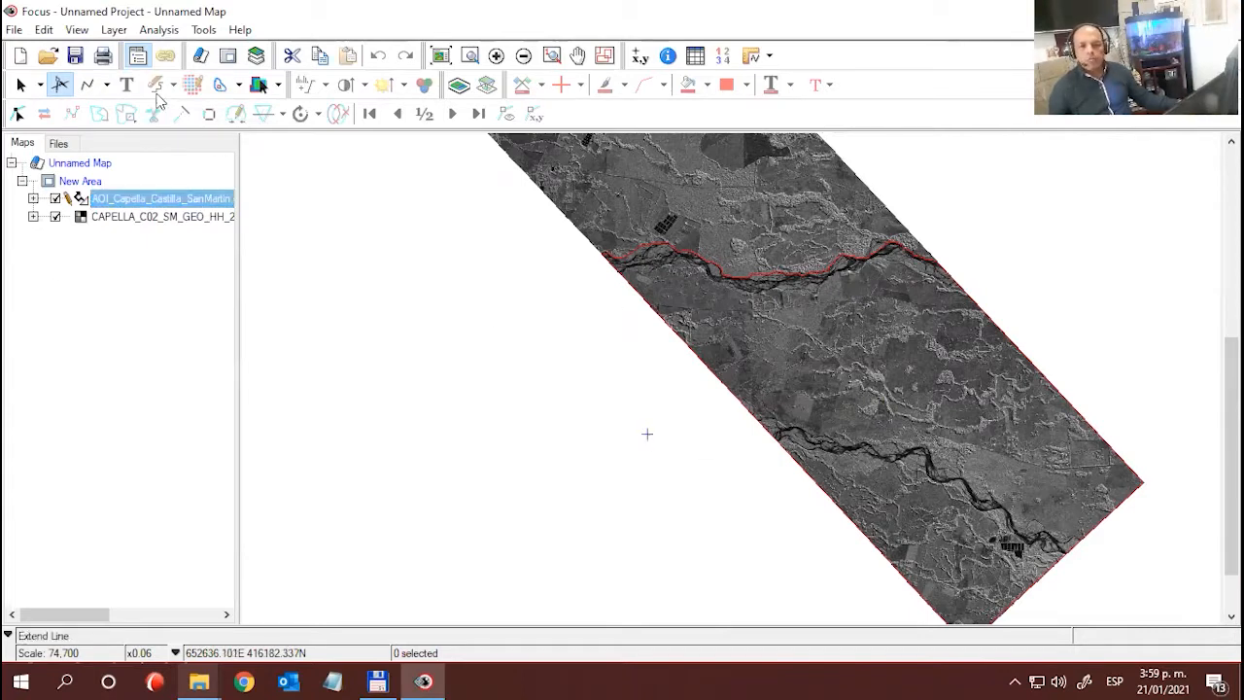
left_click(162, 30)
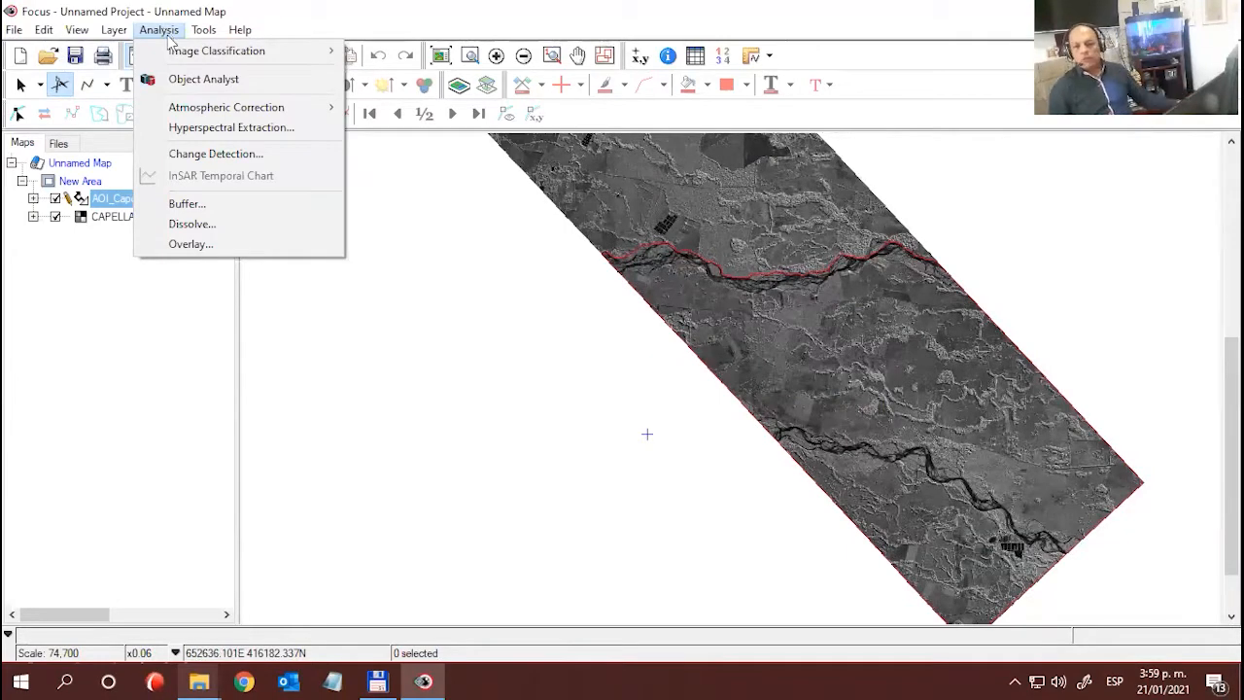
left_click(203, 81)
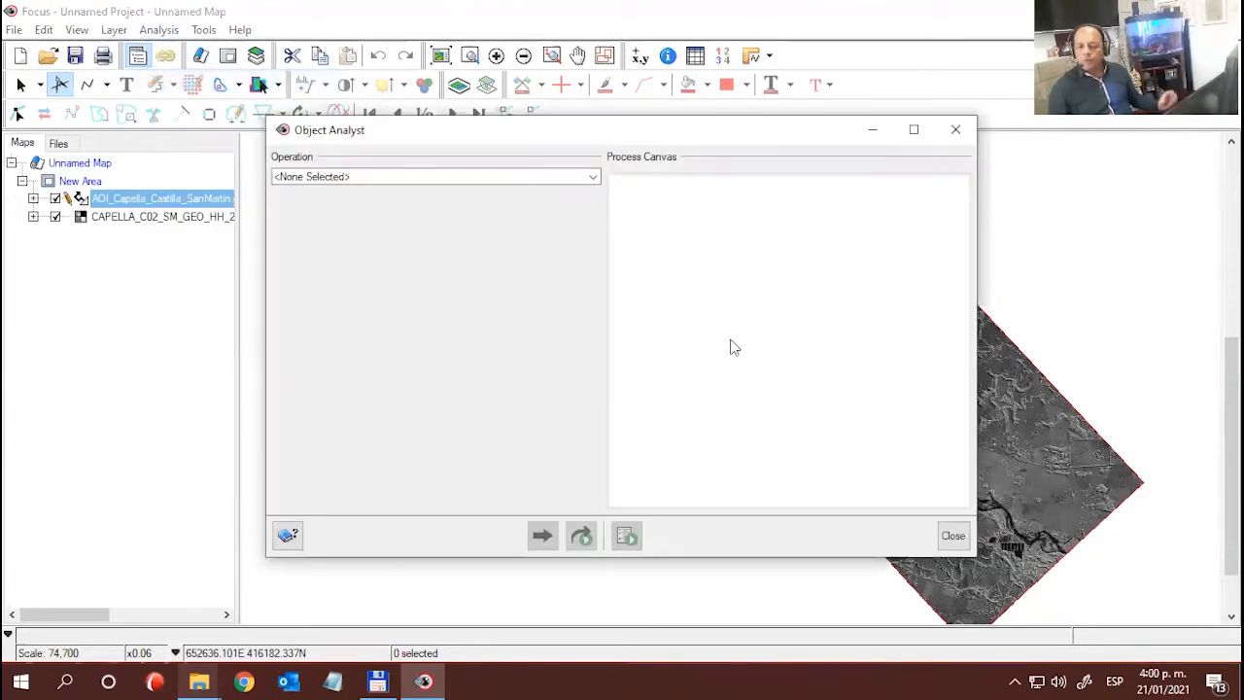
left_click(955, 129)
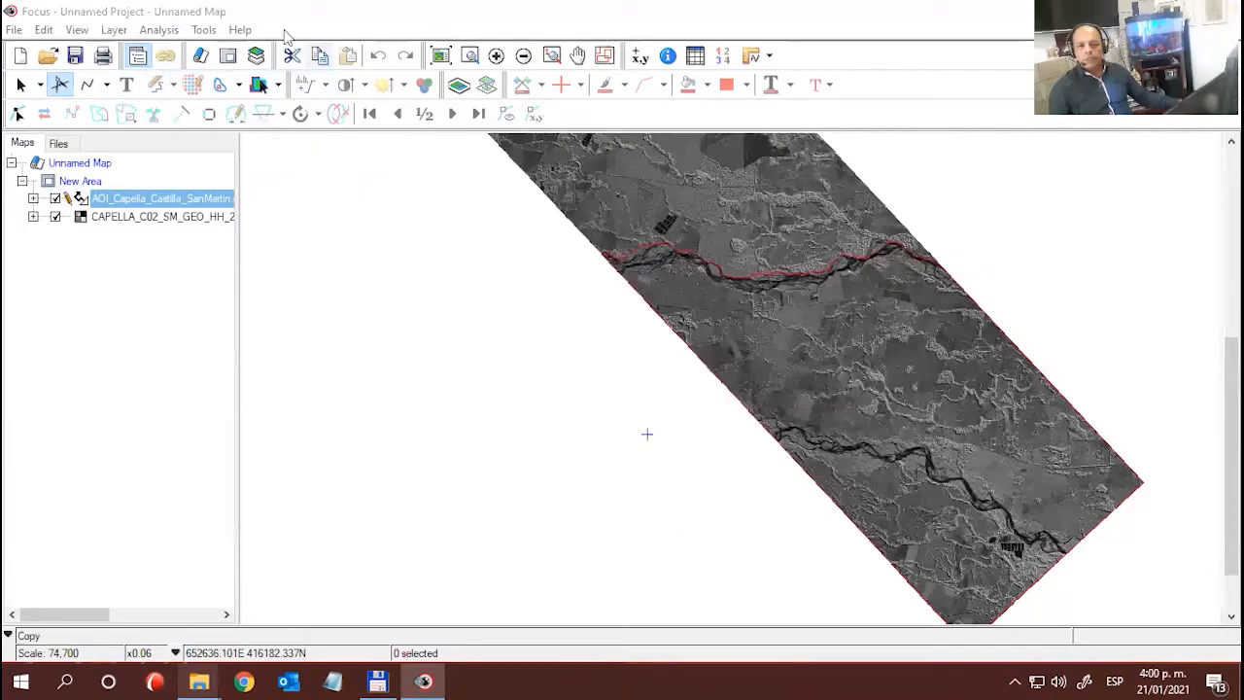
- Open Object Analyst, choose Segmentation as its operation, and move its window clear of the image's southern section
left_click(173, 31)
left_click(182, 82)
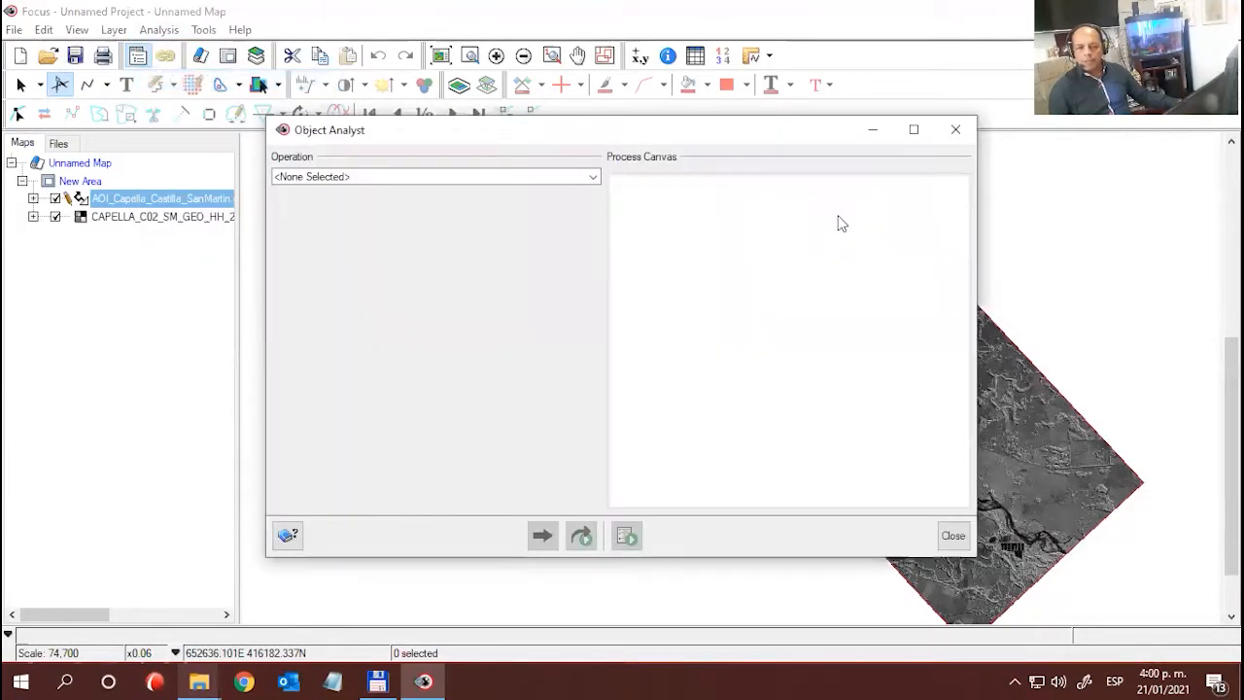
left_click_drag(727, 136, 478, 35)
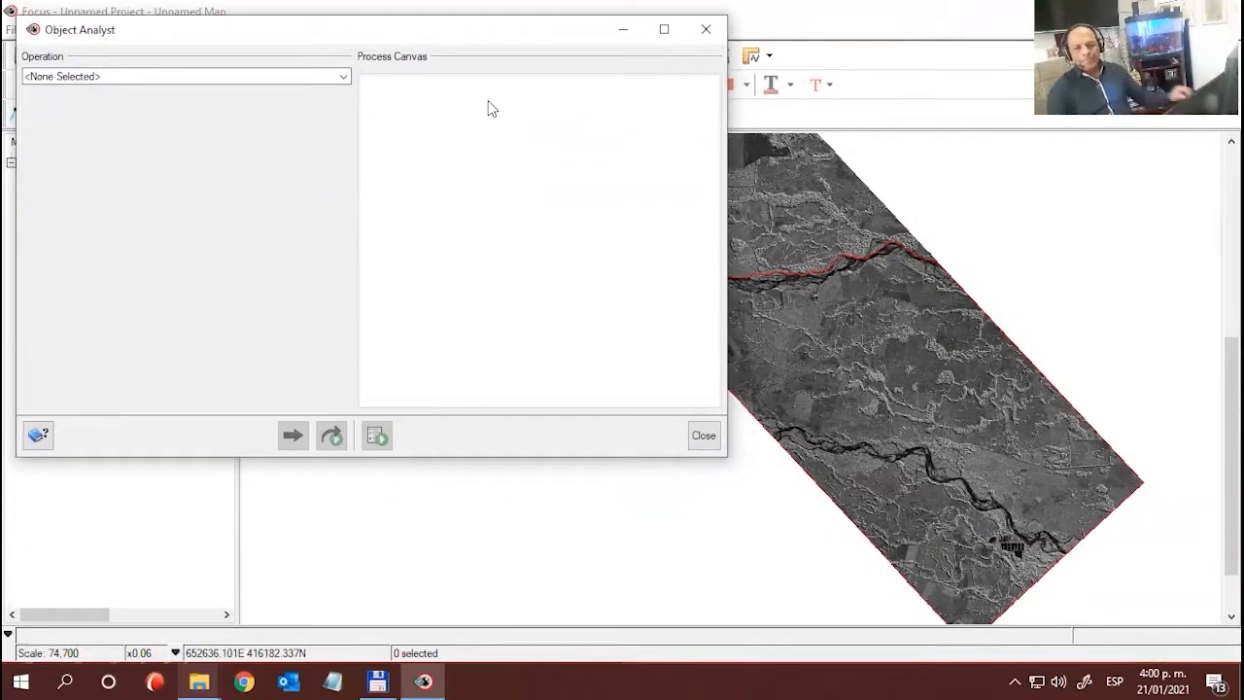
left_click(344, 77)
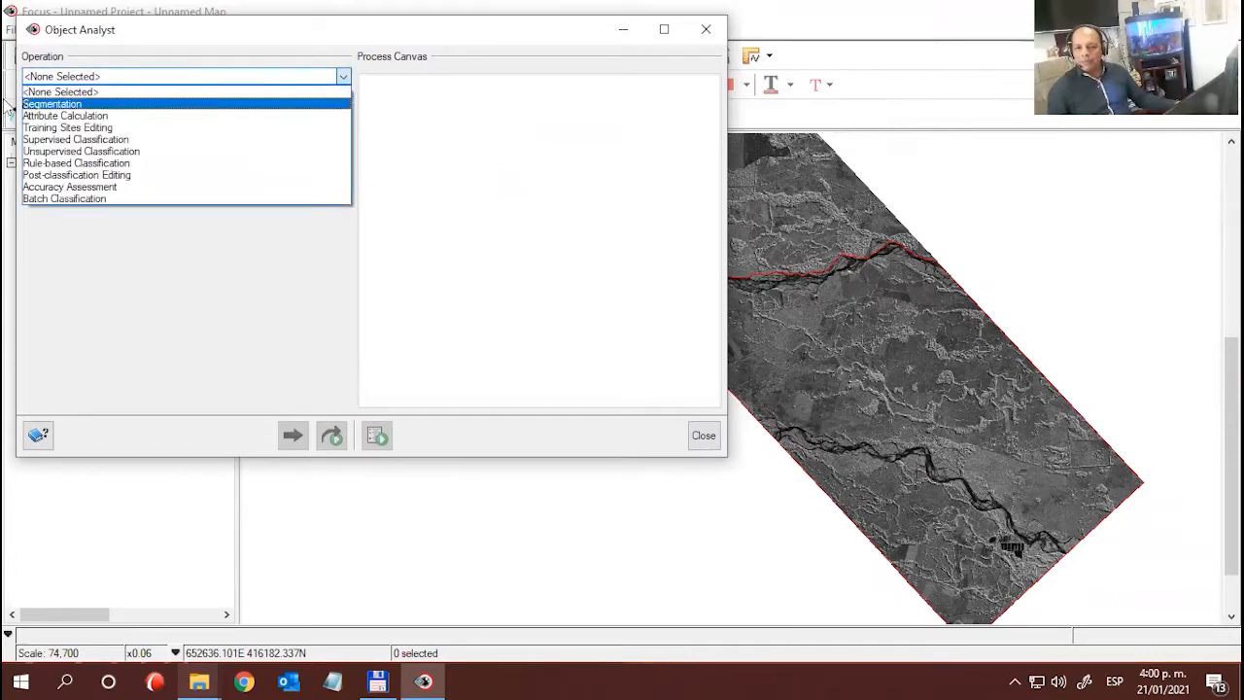
left_click(44, 104)
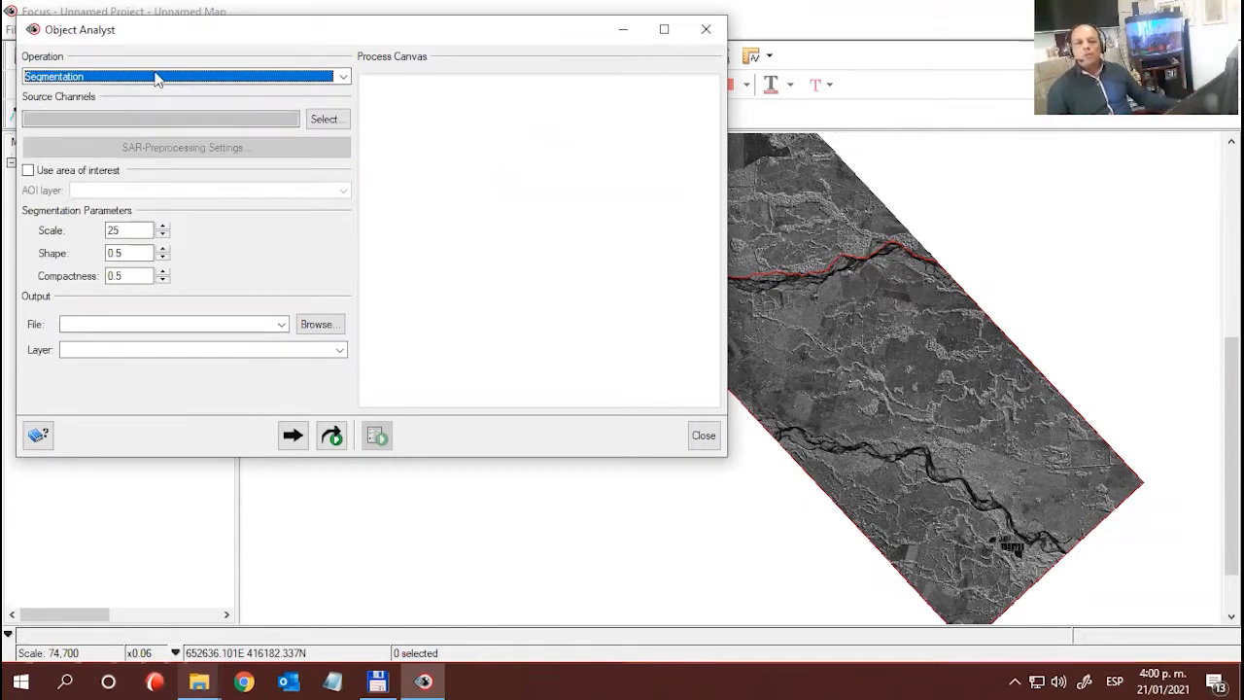
left_click(342, 75)
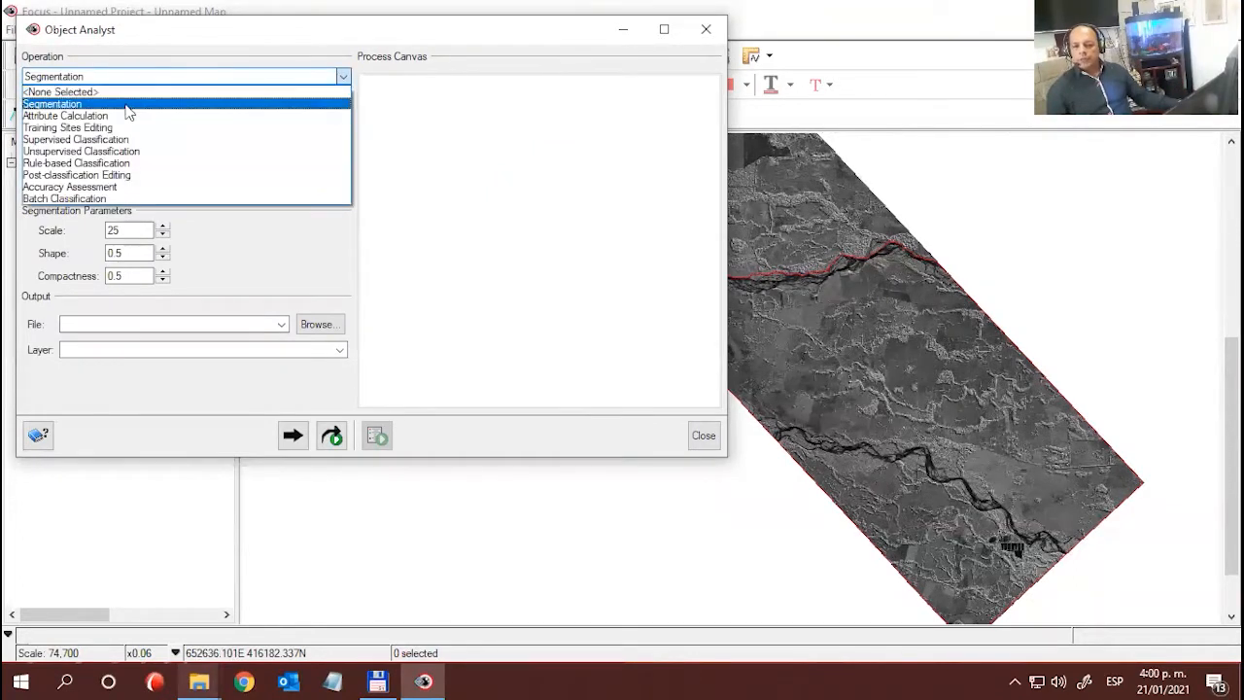
left_click(129, 104)
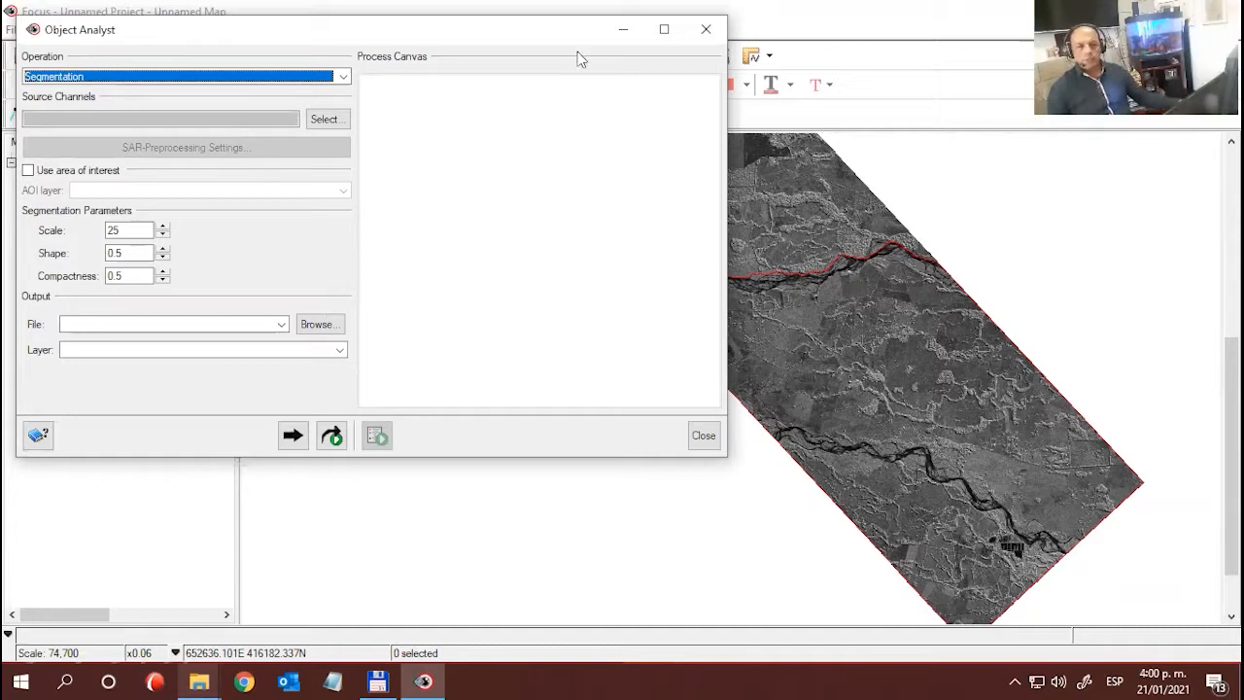
left_click_drag(493, 42, 493, 61)
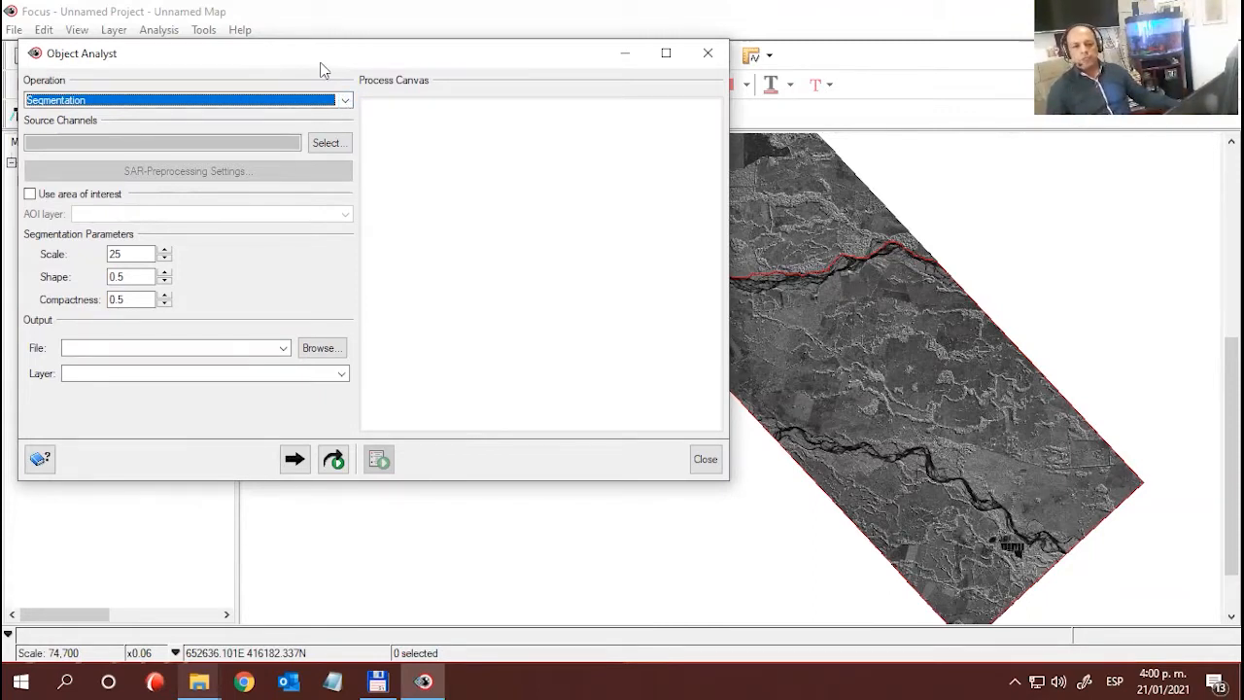
mouse_move(324, 70)
left_mouse_down()
mouse_move(346, 61)
mouse_move(330, 50)
left_mouse_up()
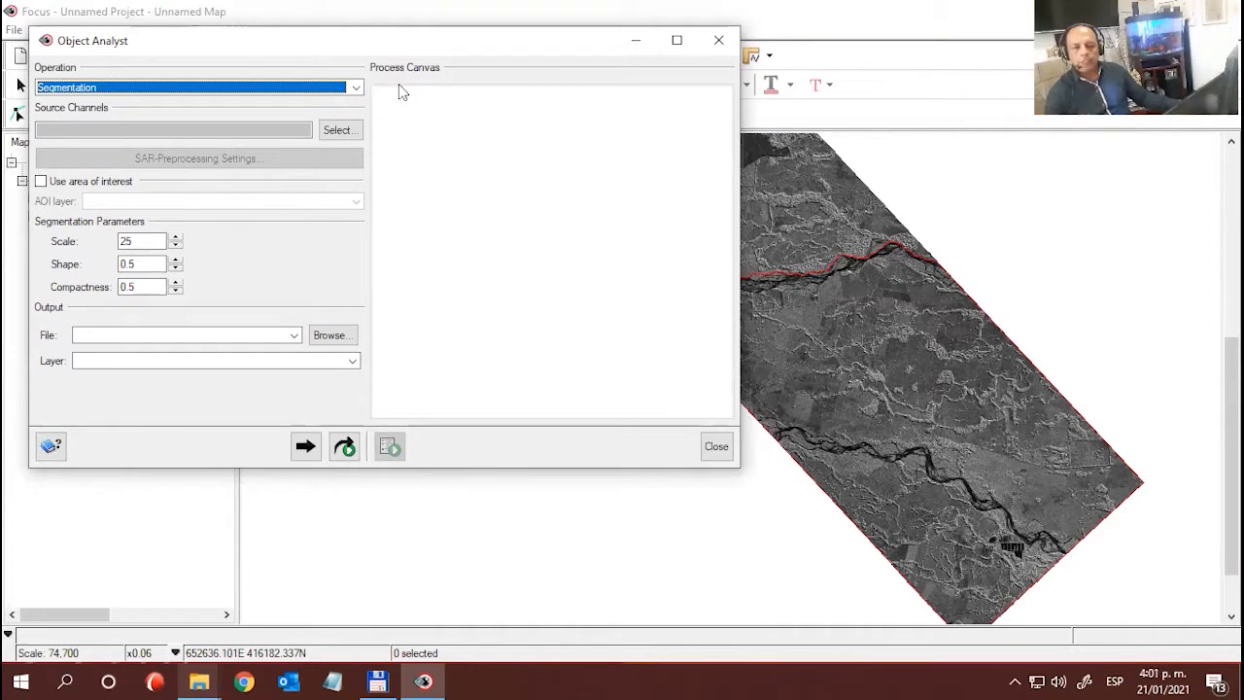
left_click(355, 89)
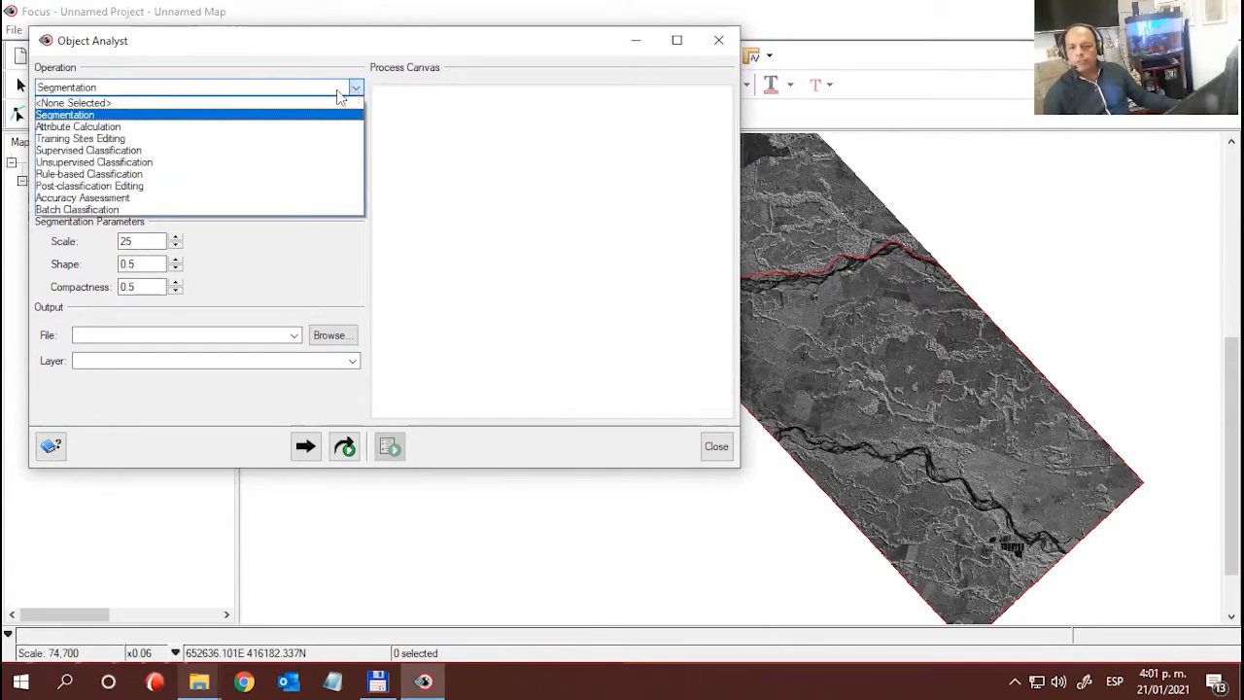
left_click(138, 114)
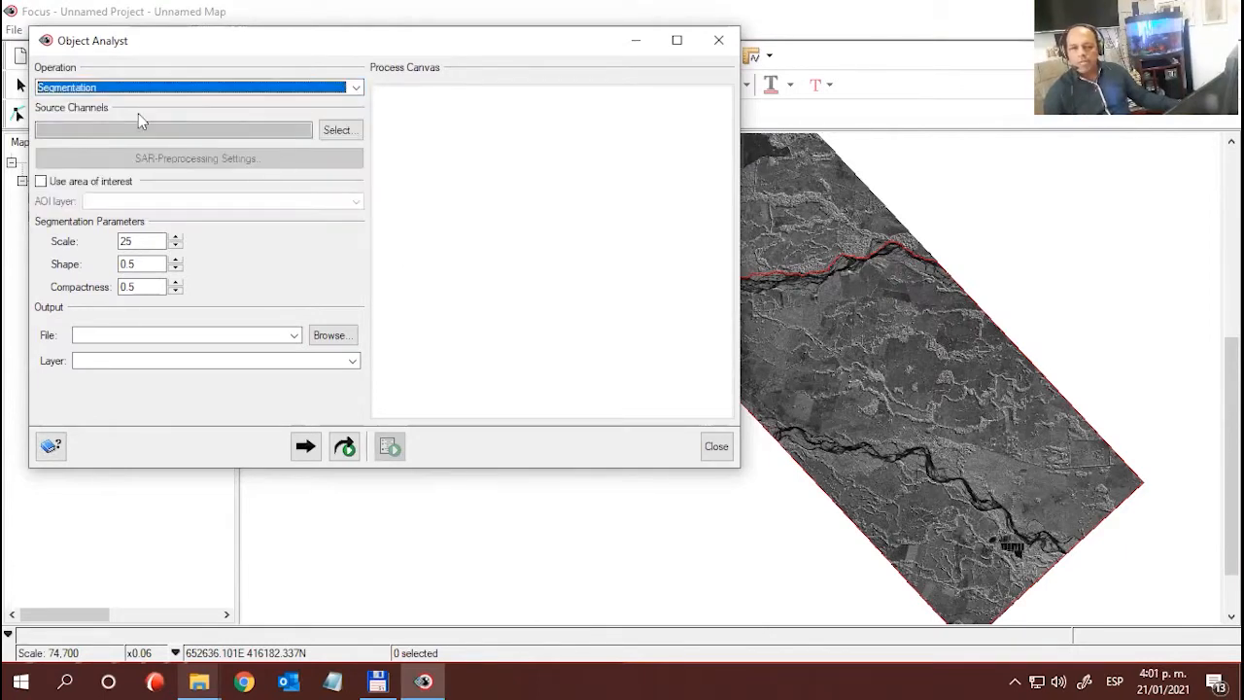
left_click(347, 138)
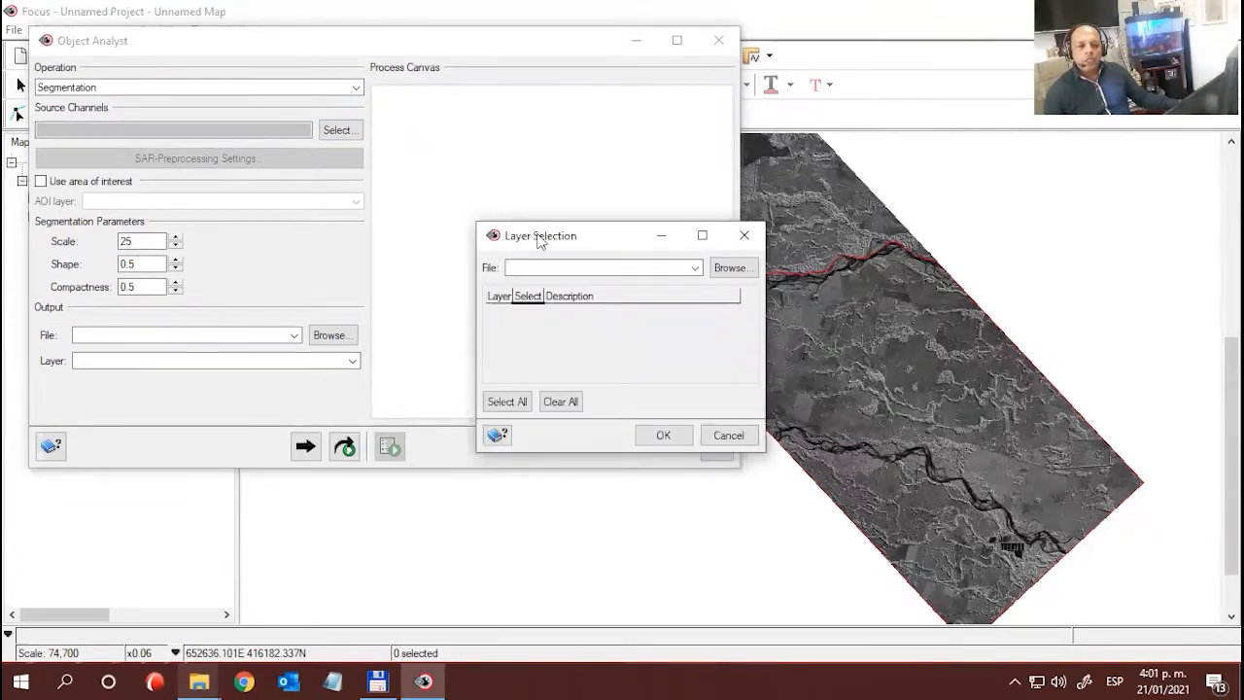
left_click_drag(539, 241, 383, 107)
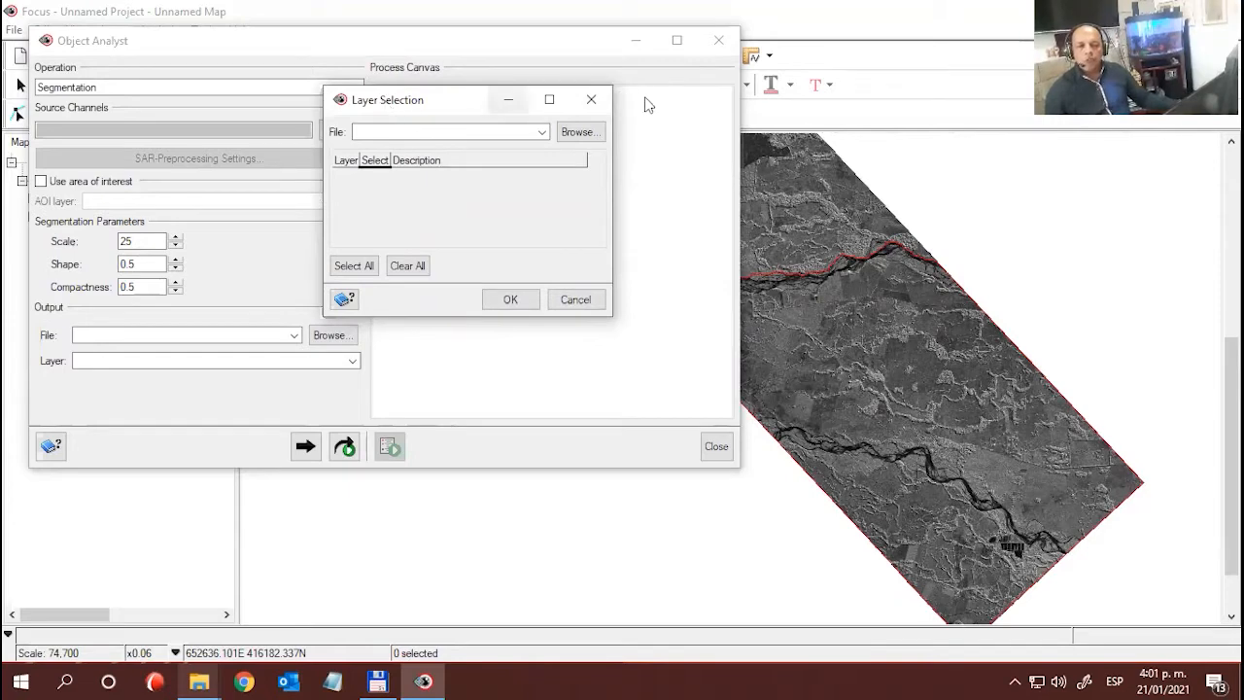
left_click(581, 132)
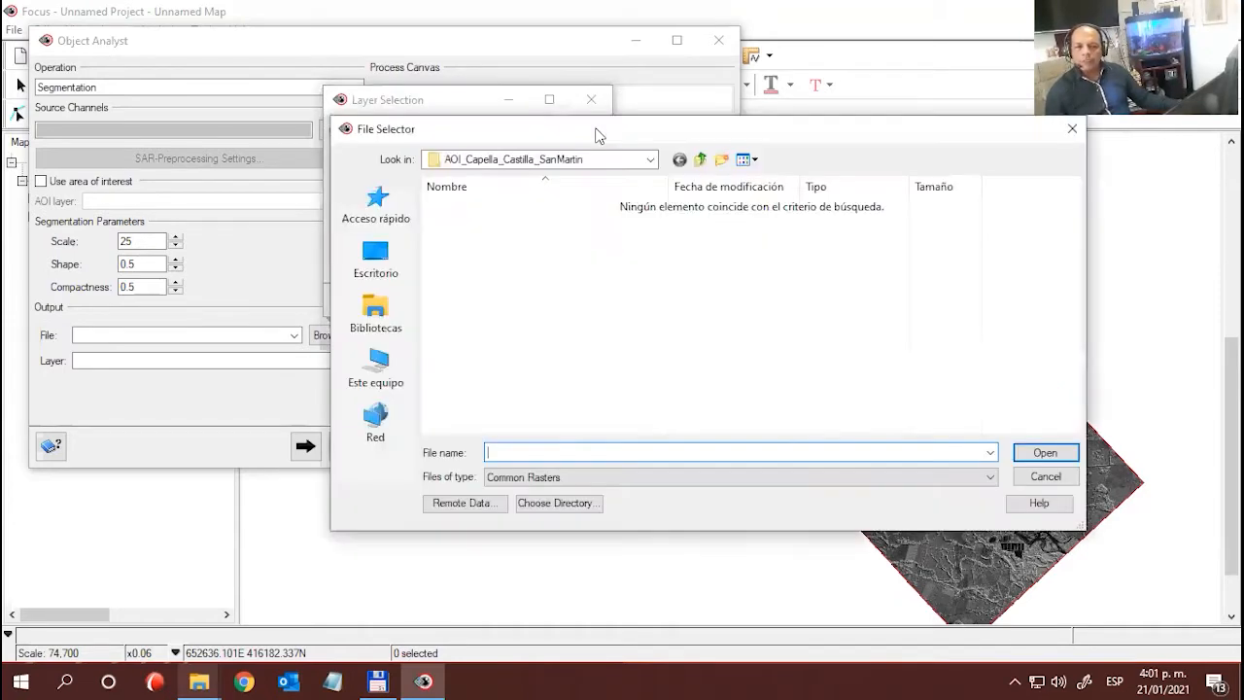
left_click(700, 159)
left_click(467, 225)
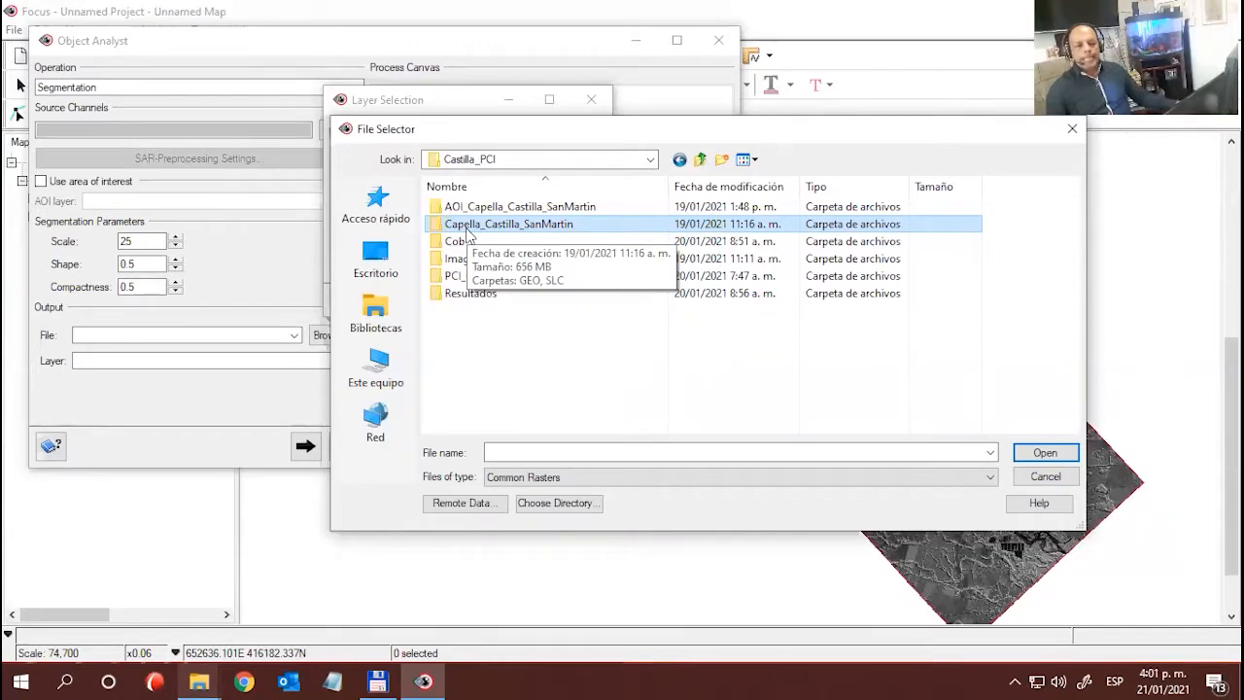
double_click(467, 226)
left_click(453, 207)
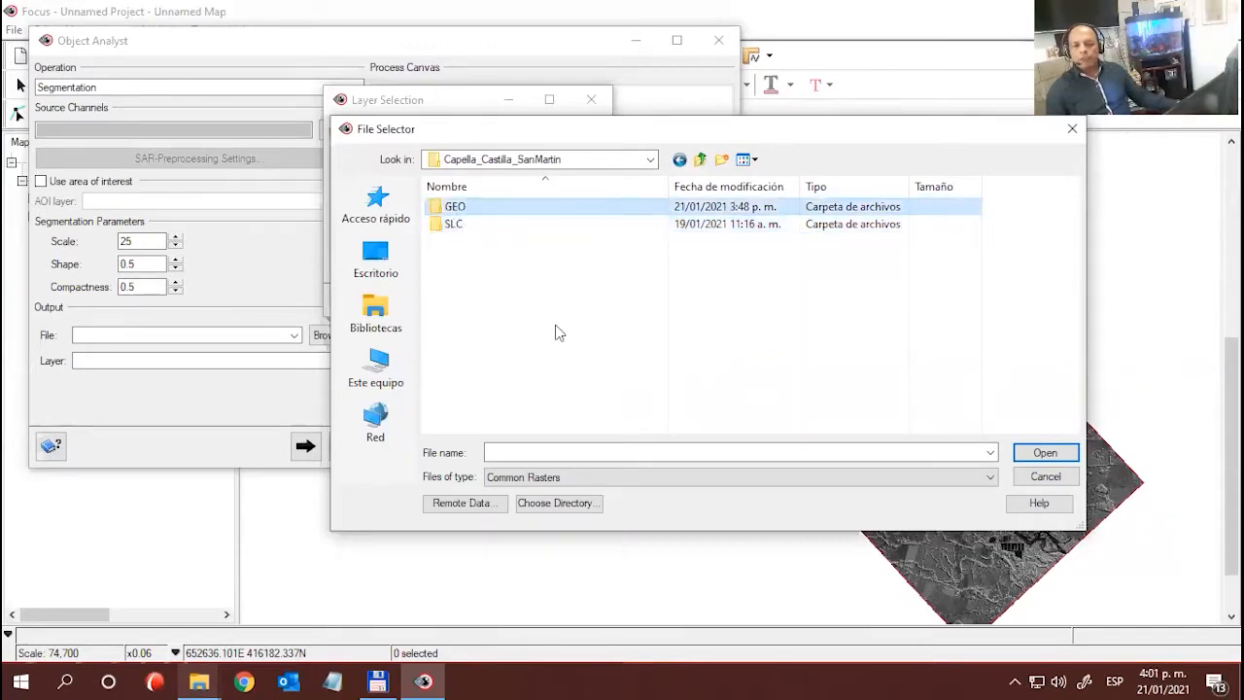
double_click(462, 211)
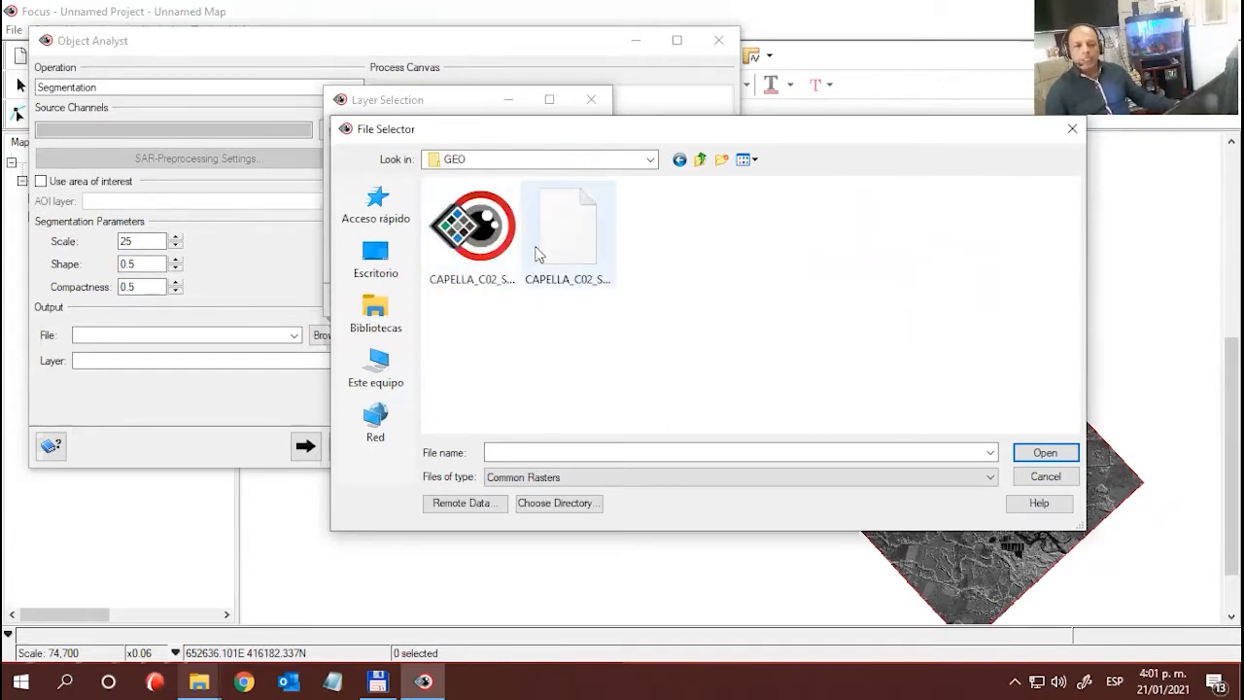
left_click(490, 253)
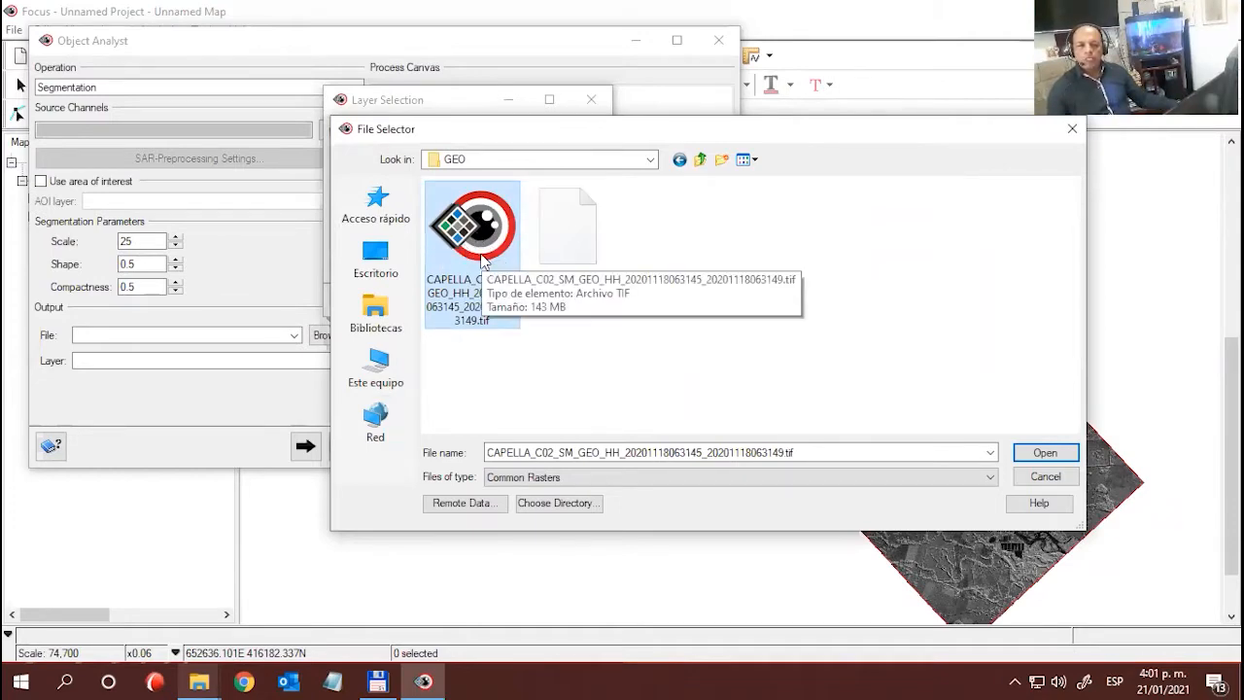
double_click(482, 258)
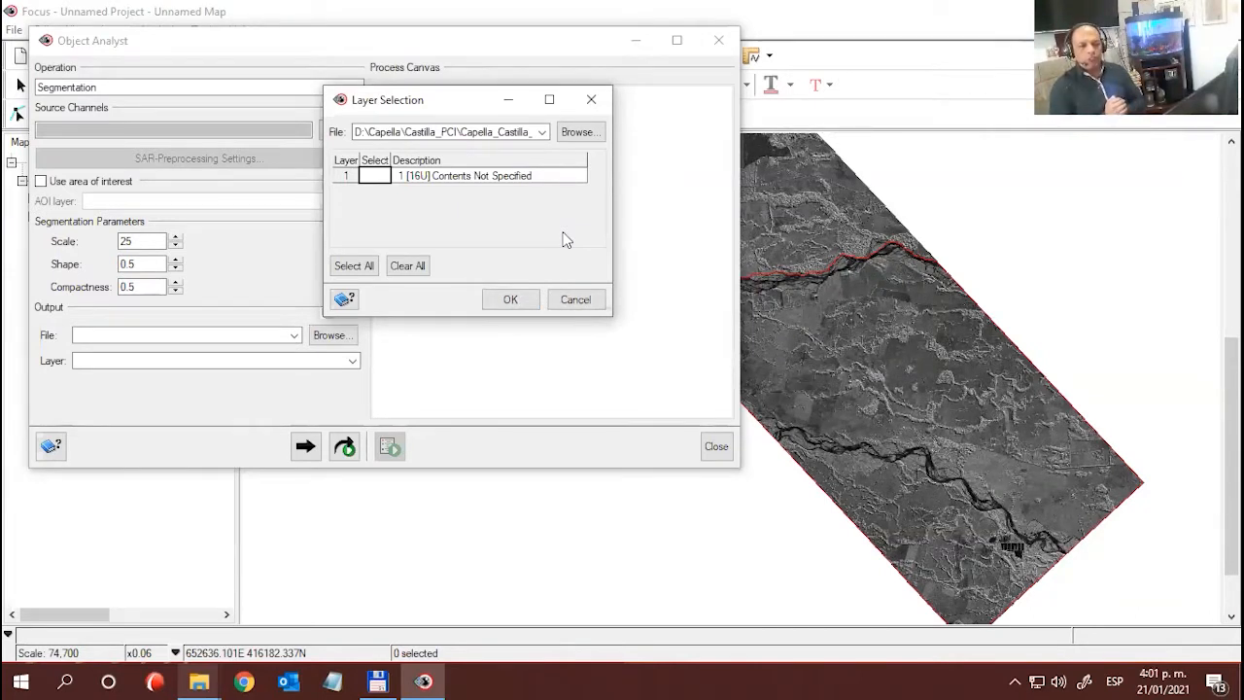
- Select layer 1, the 16U channel of the Capella image, and accept it as the segmentation's source channel
left_click(375, 177)
left_click_drag(416, 110, 667, 225)
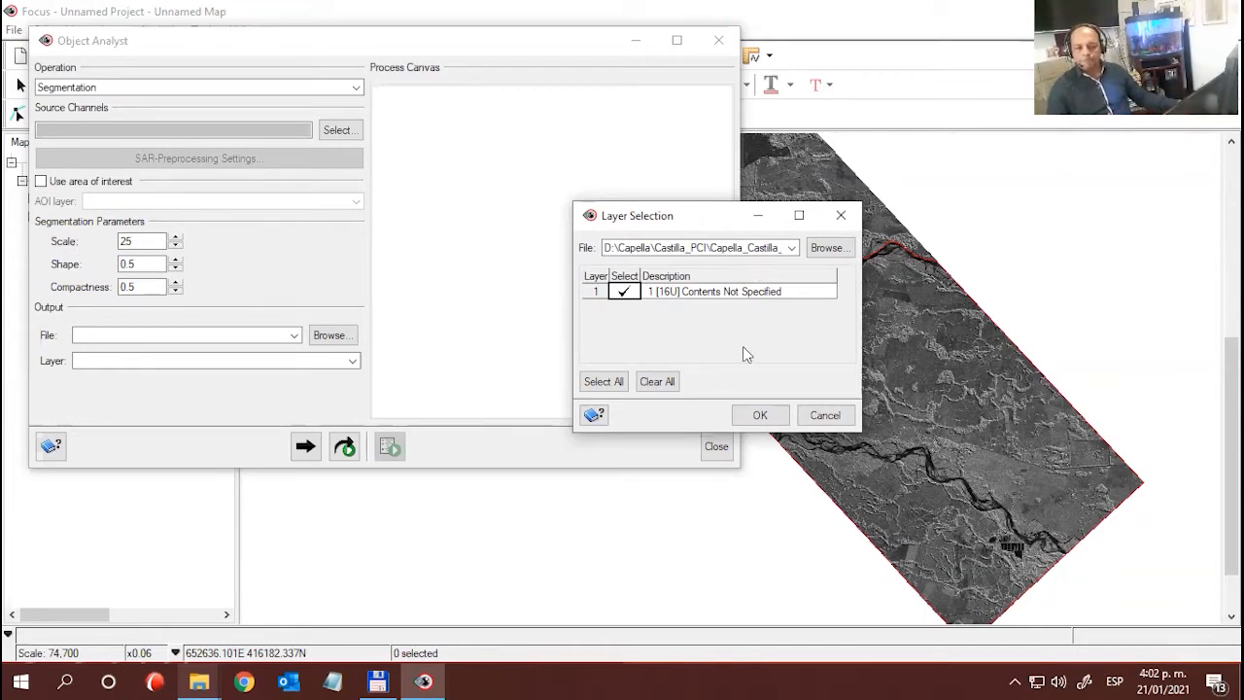
left_click(756, 417)
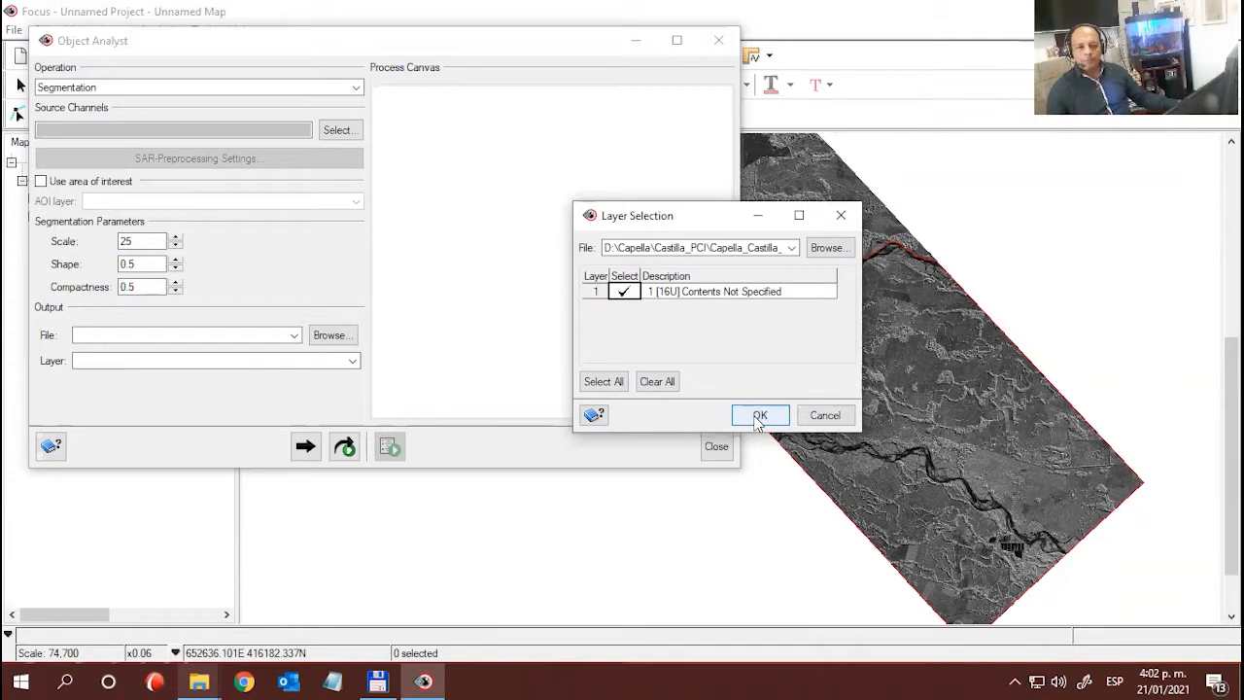
left_click_drag(693, 220, 702, 191)
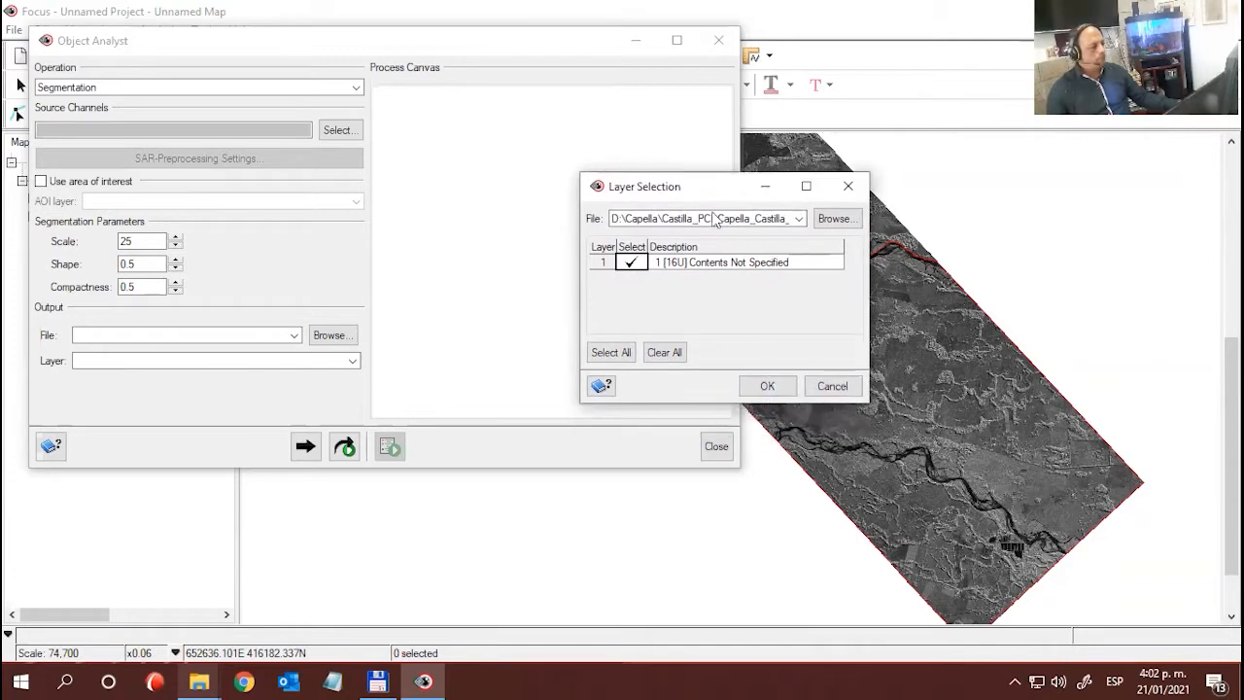
left_click(757, 385)
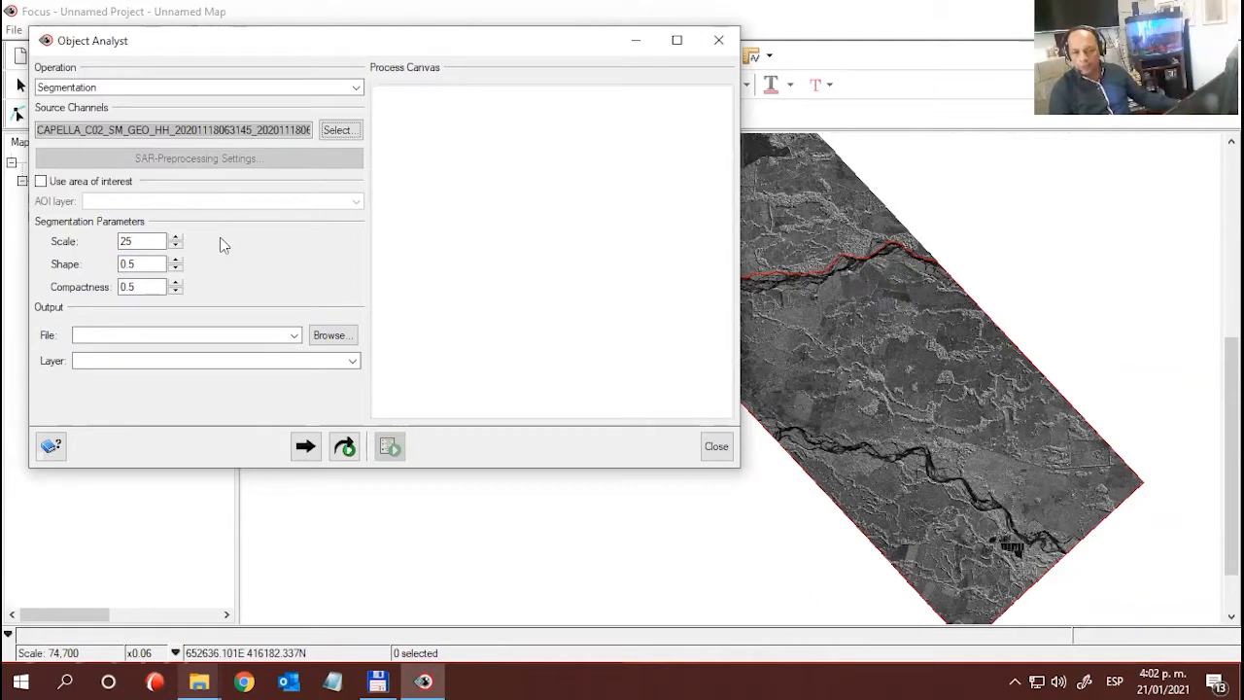
- Restrict the segmentation to an area of interest, using AOI_Capella_Castilla_SanMartin.shp as the AOI layer
left_click(114, 184)
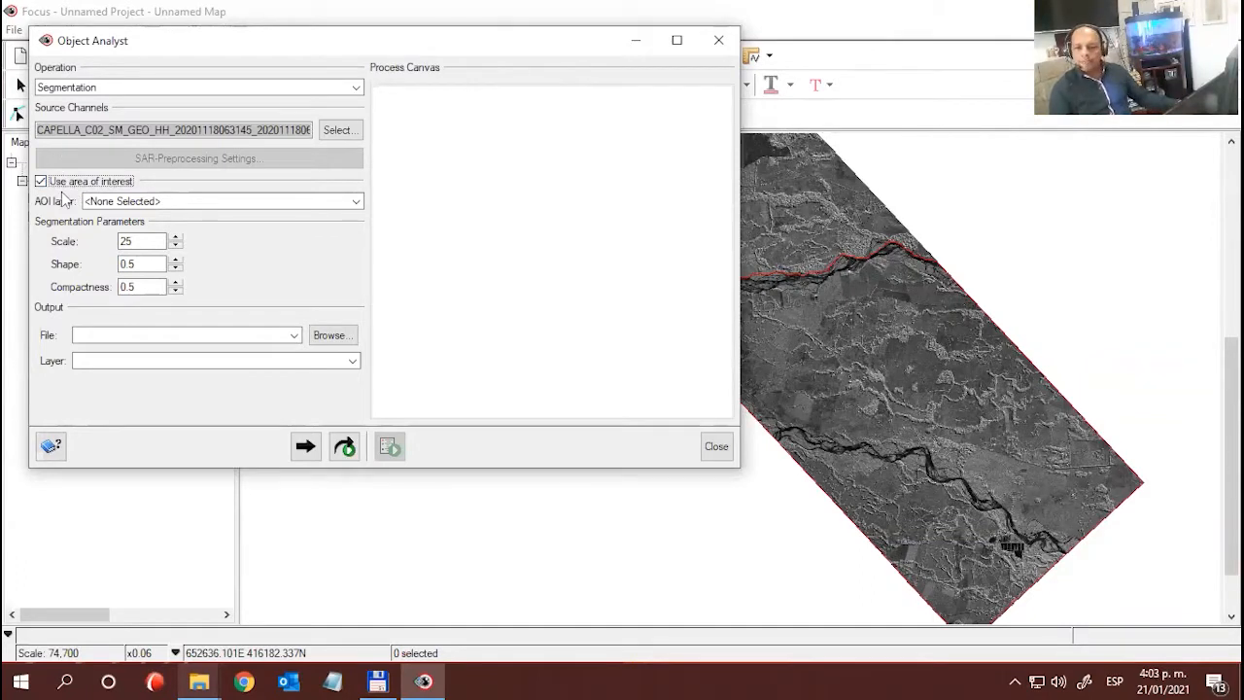
left_click(357, 202)
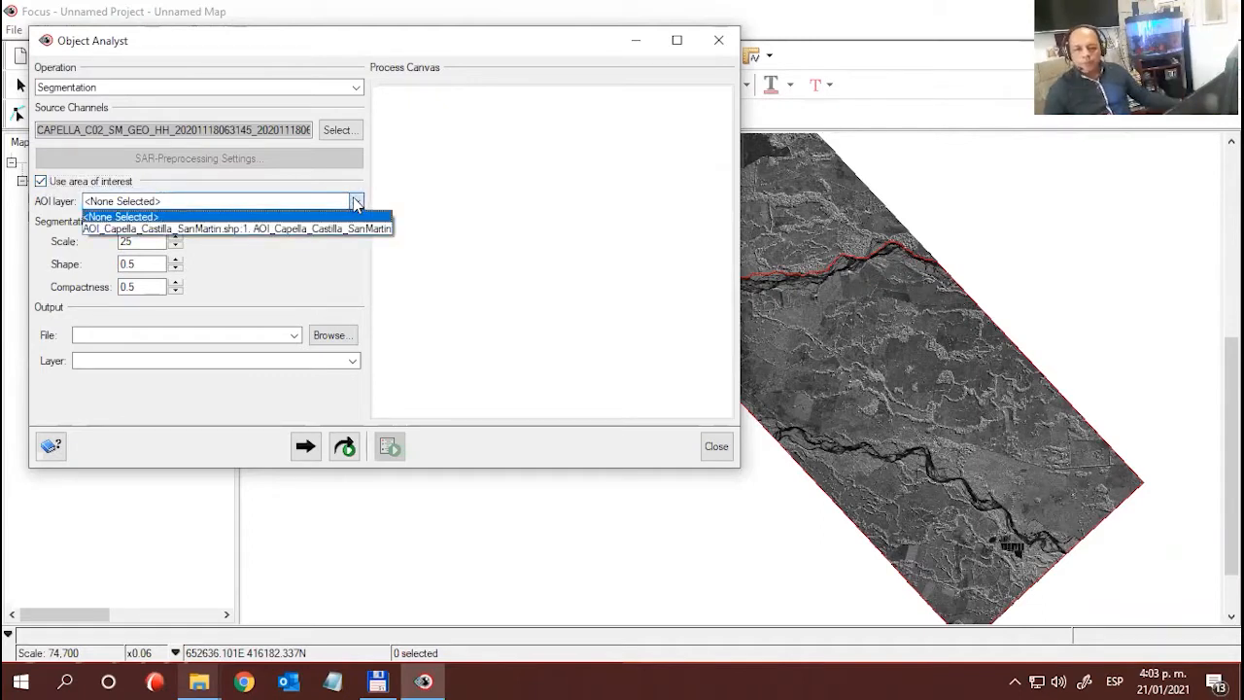
left_click(330, 193)
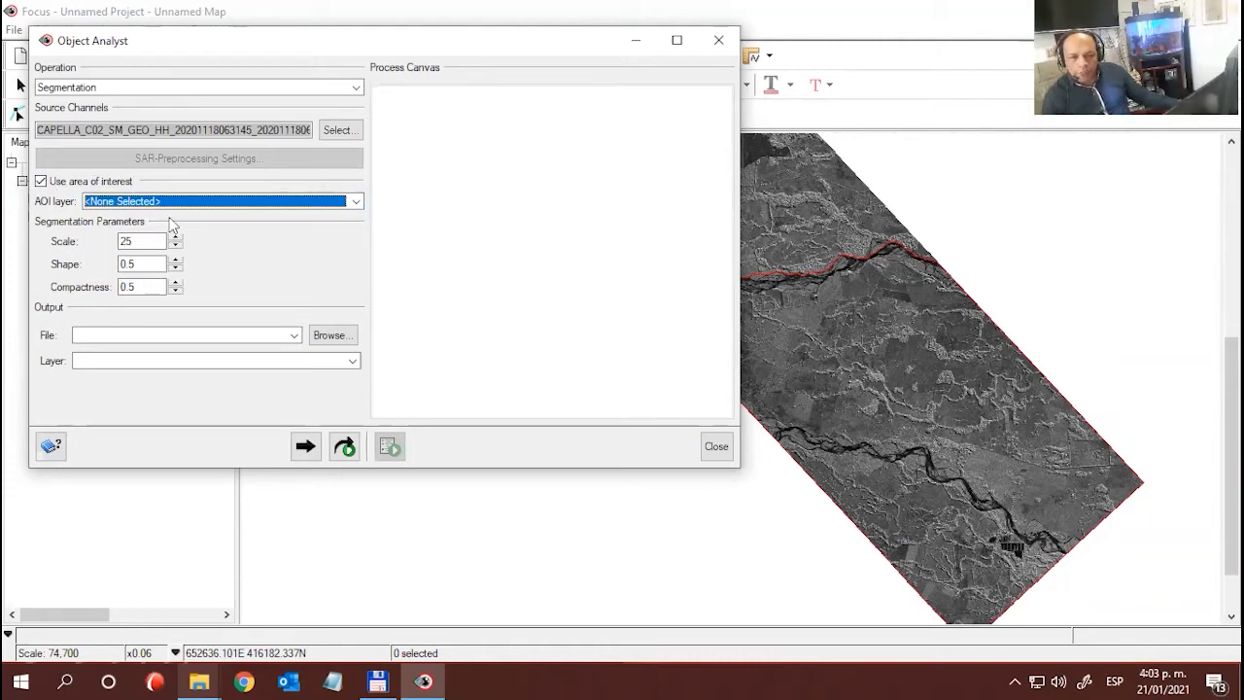
left_click(204, 208)
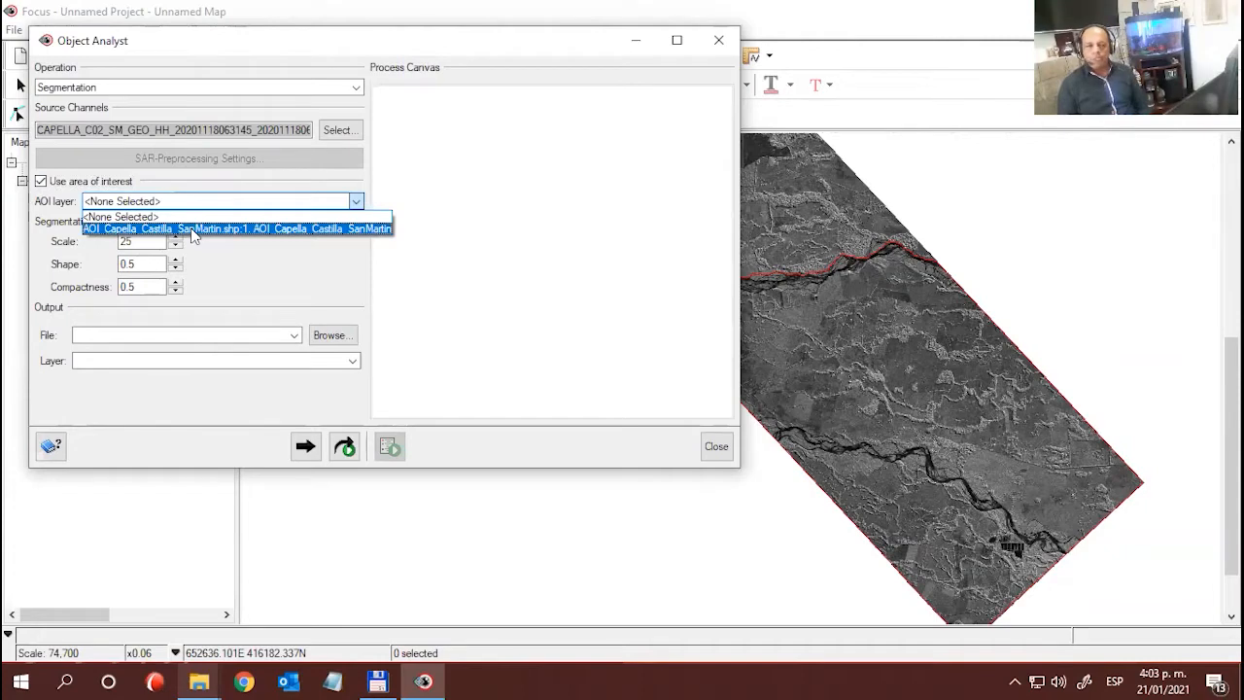
left_click(191, 228)
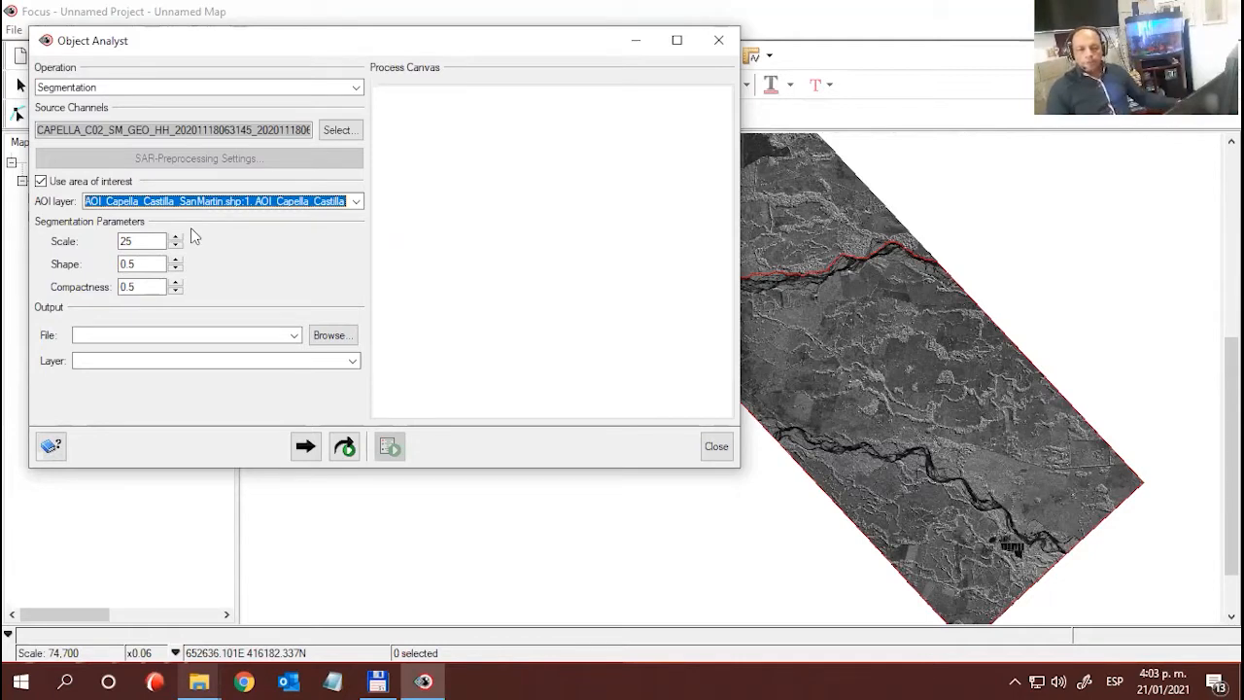
- Set the segmentation parameters Scale to 100 and Shape to 0.8
left_click(143, 241)
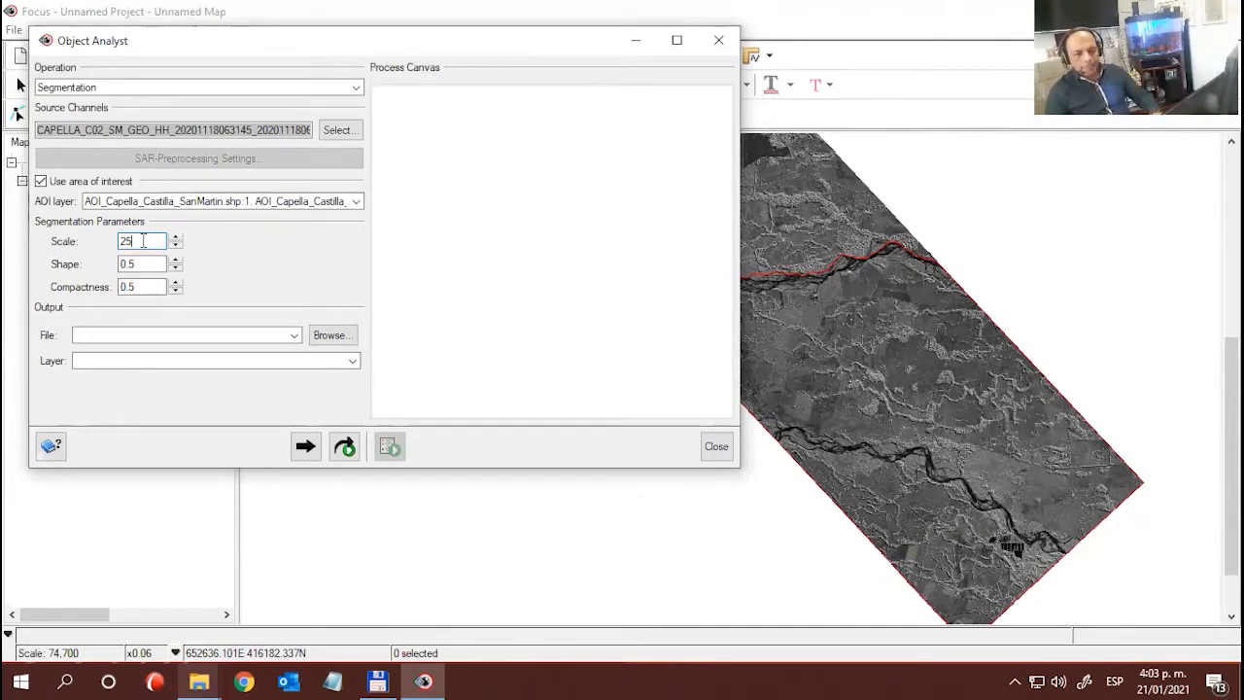
key("BackSpace")
key("BackSpace")
type("100")
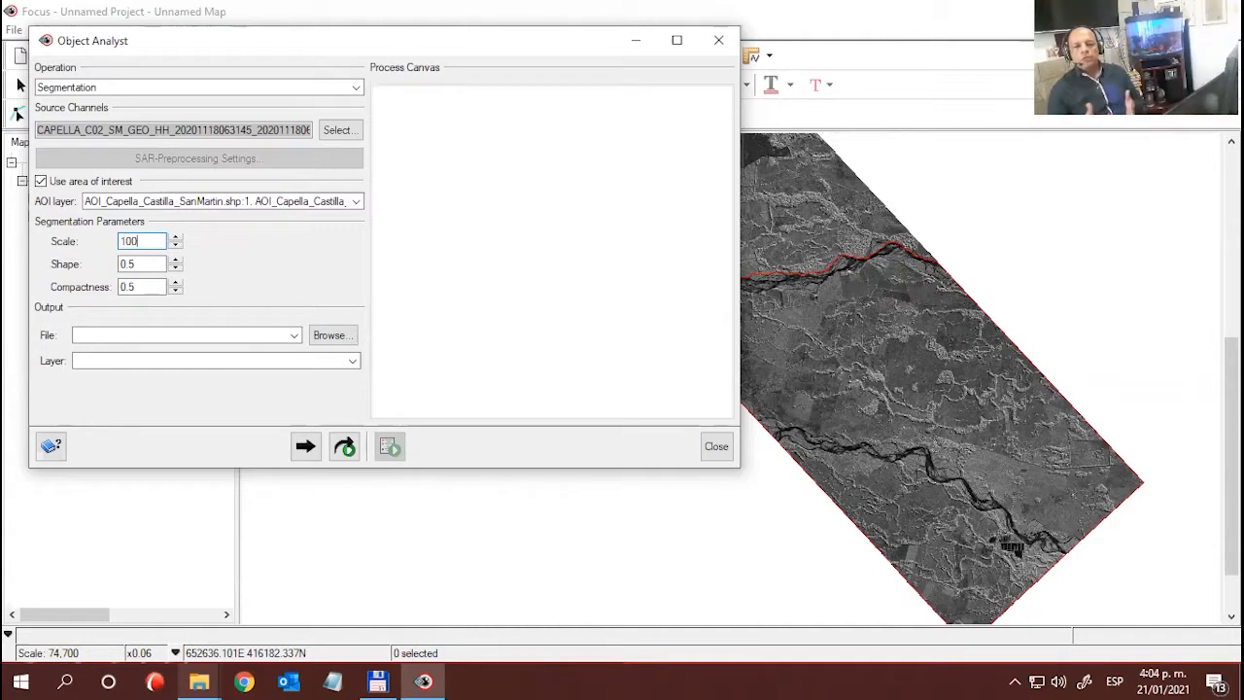
left_click(144, 264)
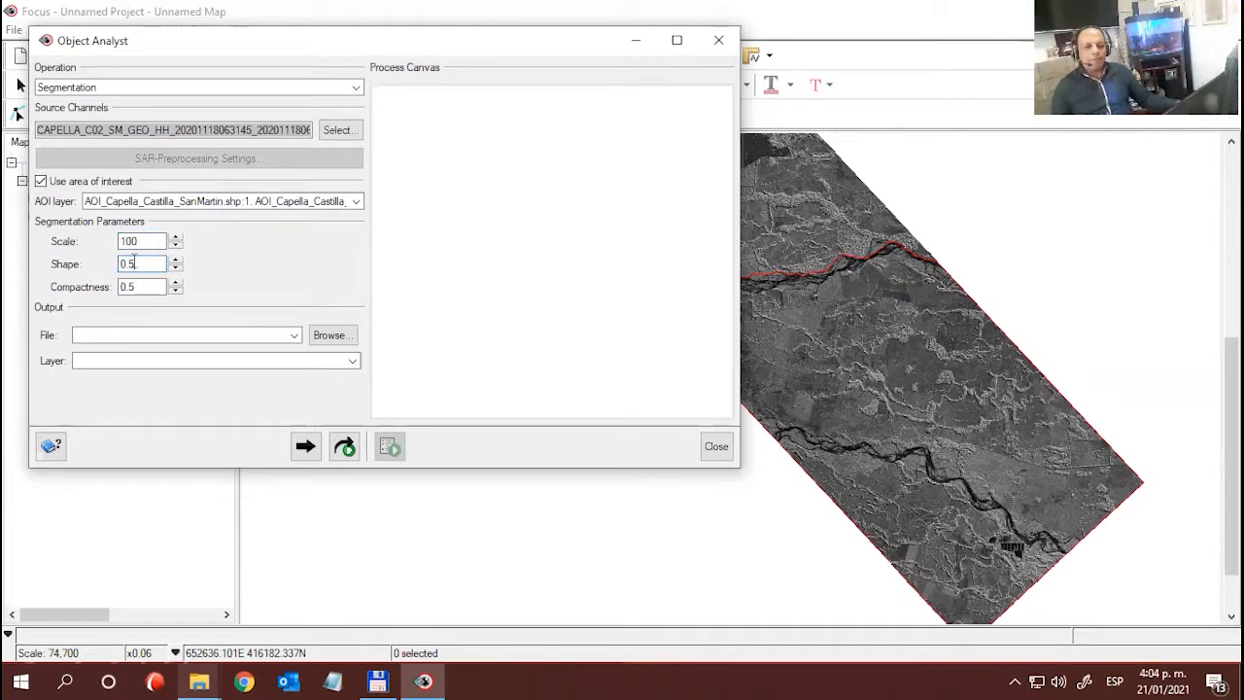
left_click_drag(134, 260, 127, 260)
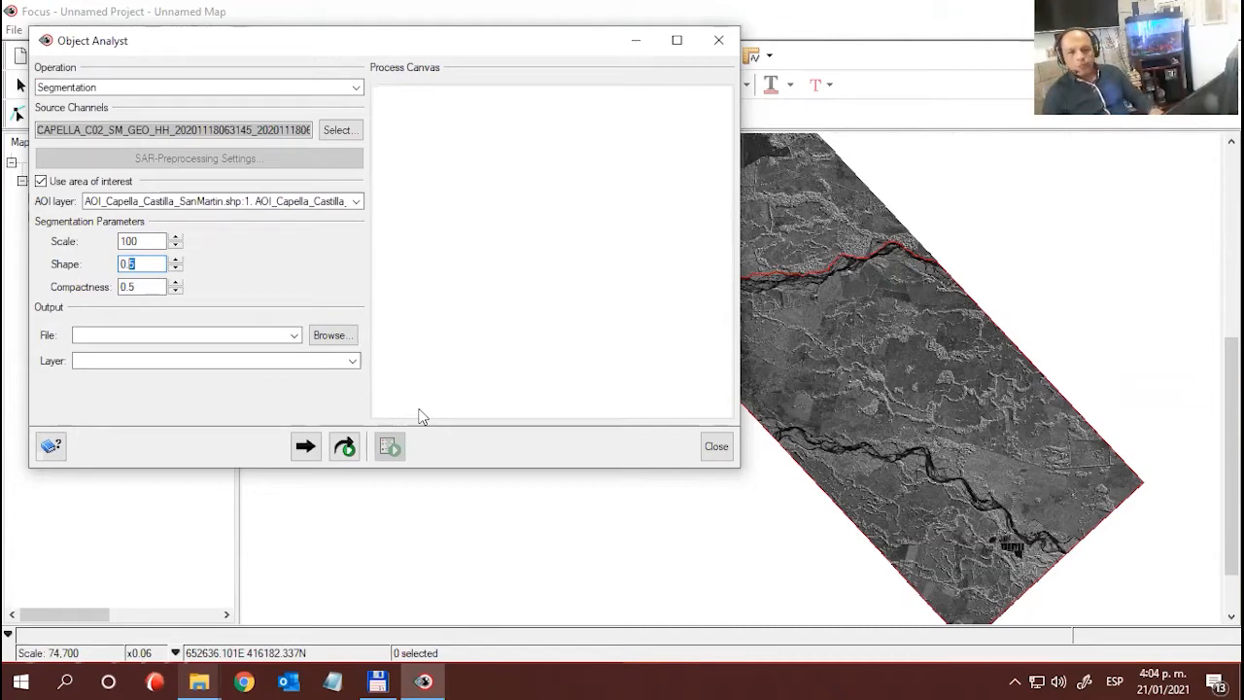
type("8")
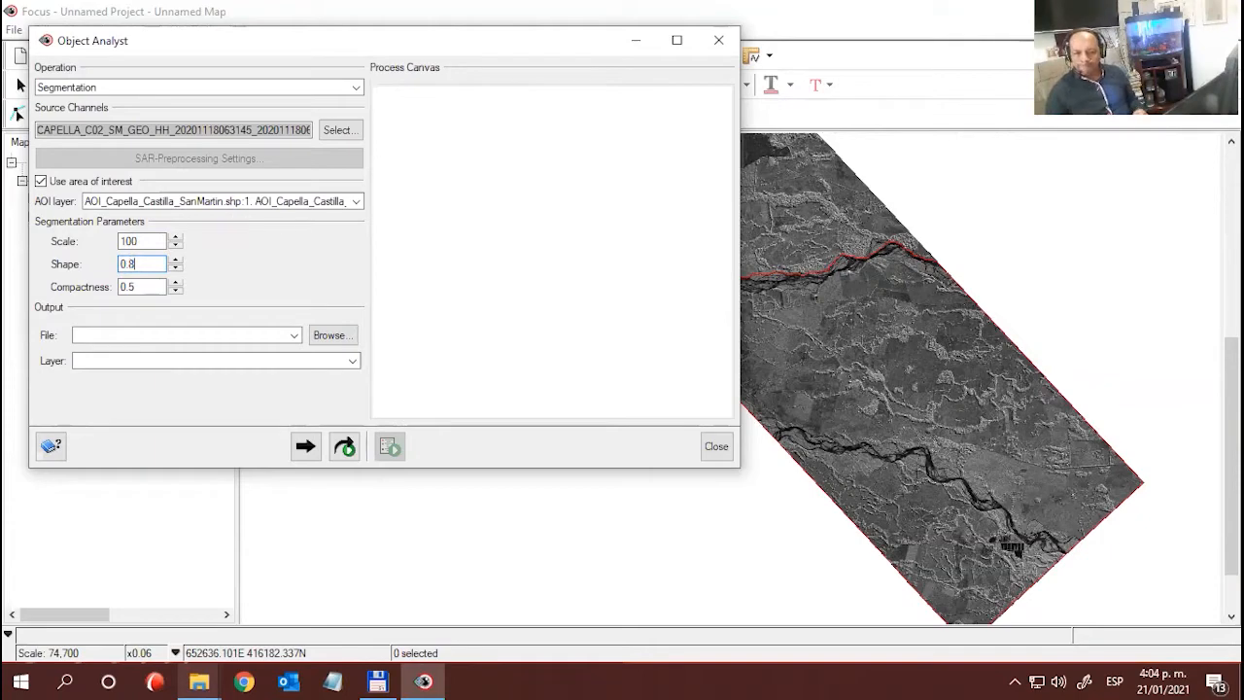
left_click(148, 287)
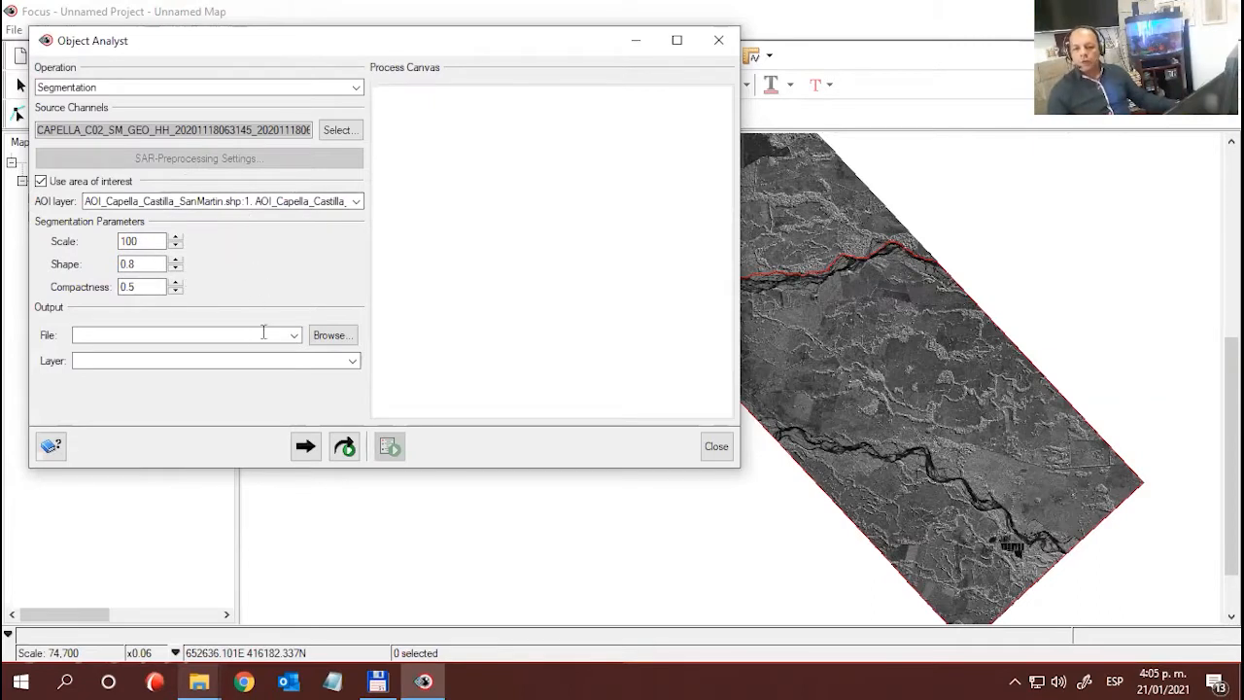
- Browse for the segmentation's output file location and create a new folder named RESULTADO inside Castilla_PCI
left_click(331, 335)
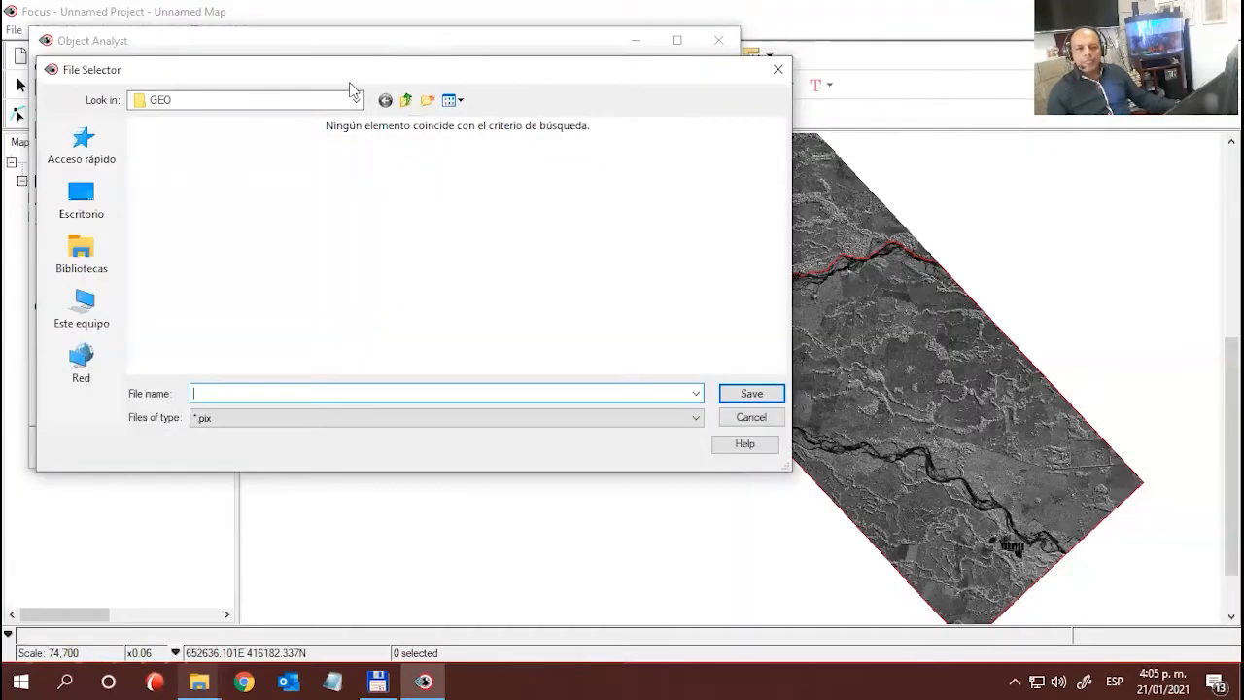
left_click_drag(350, 83, 524, 114)
left_click(580, 130)
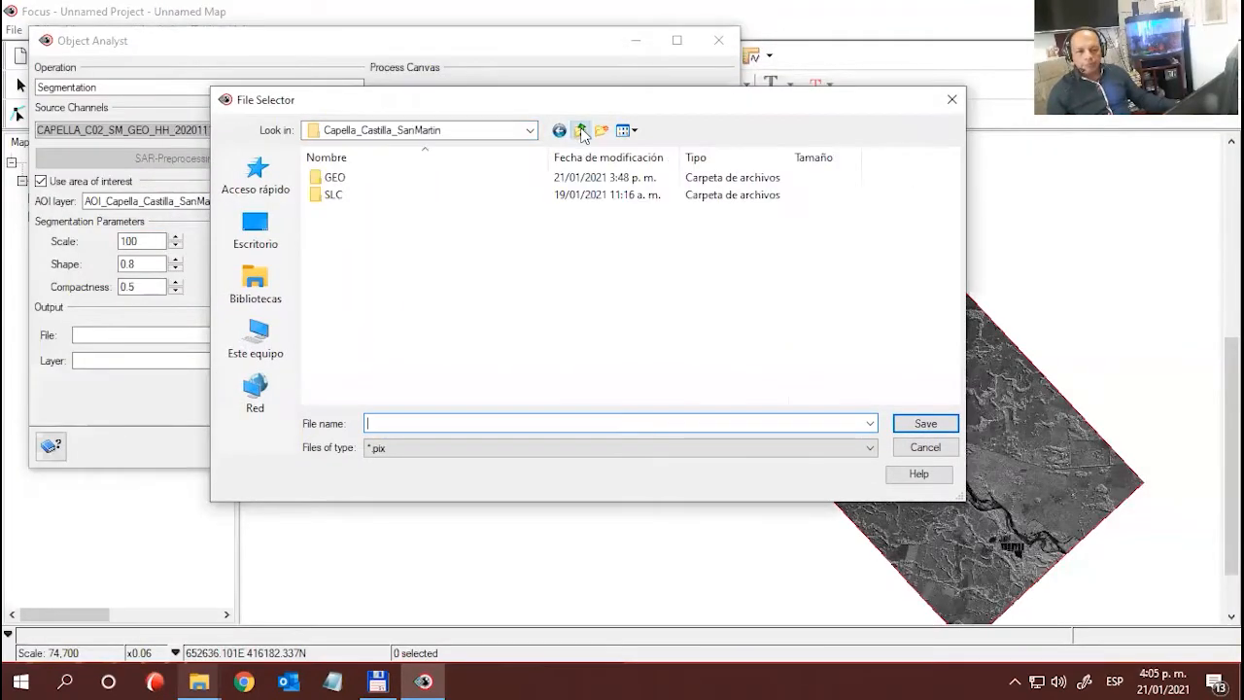
left_click(580, 131)
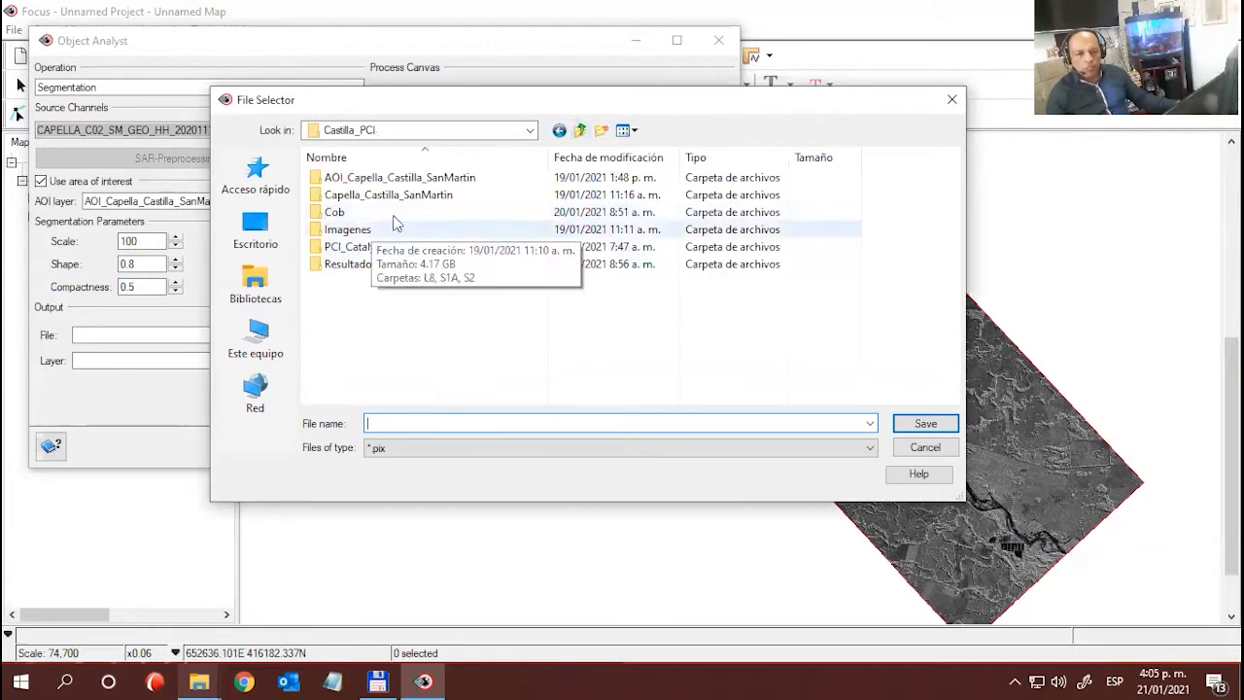
left_click(601, 130)
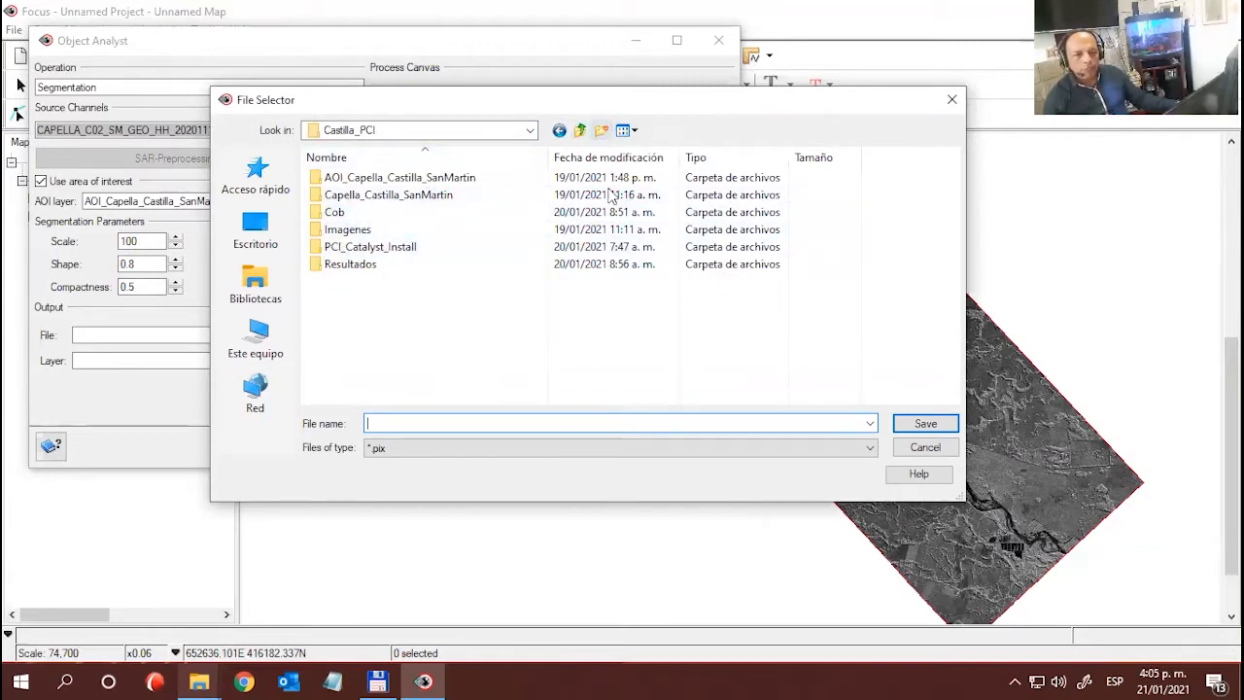
type("R")
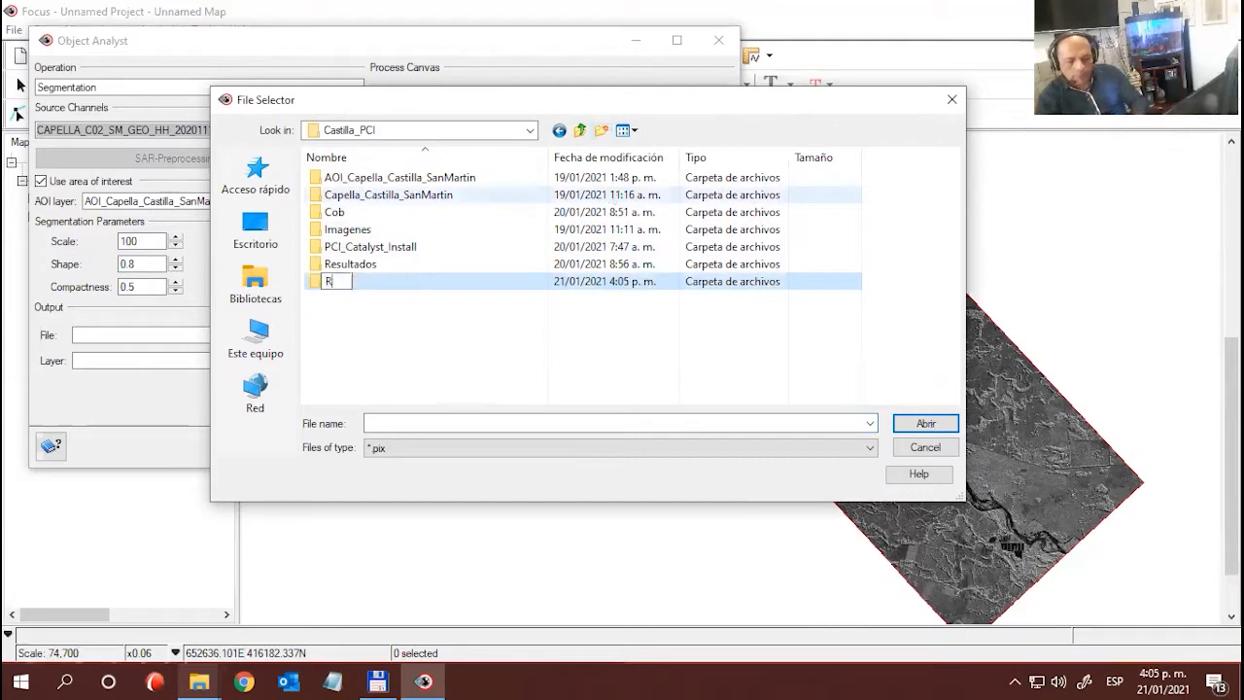
type("ESULTAXDO")
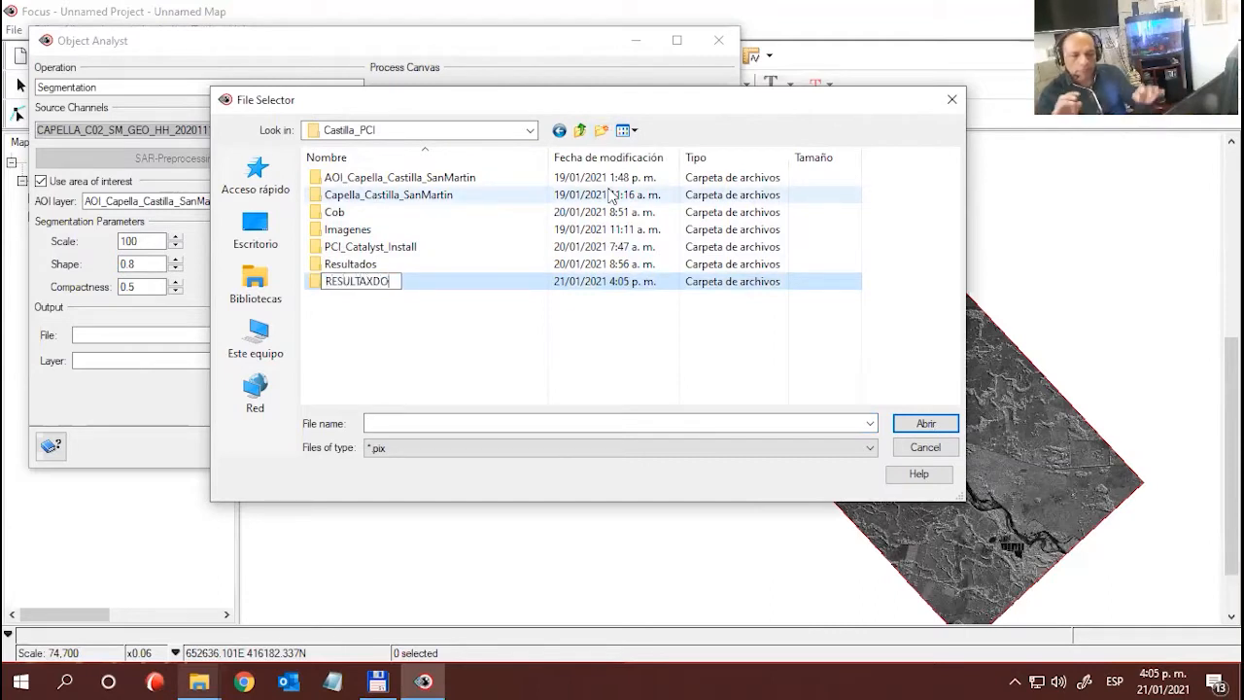
key("BackSpace")
key("BackSpace")
key("BackSpace")
type("DO")
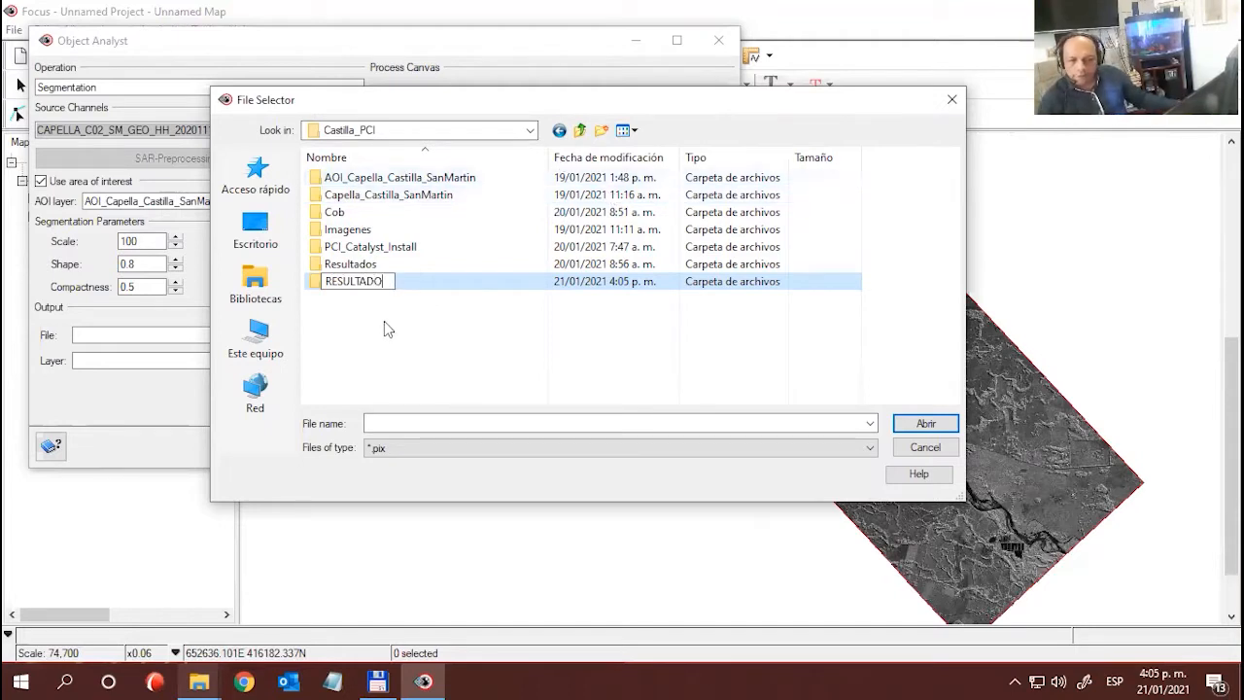
key("Return")
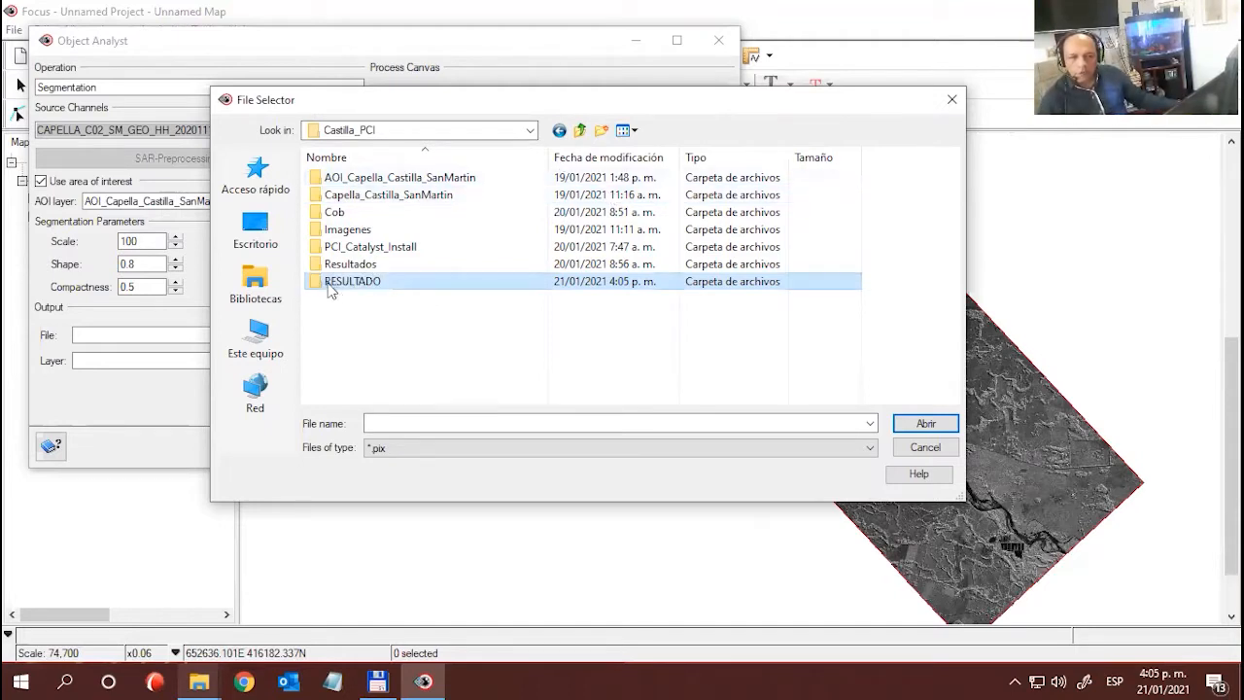
- Open the RESULTADO folder and enter segmentsacion as the segmentation's output file name
double_click(331, 281)
left_click(415, 422)
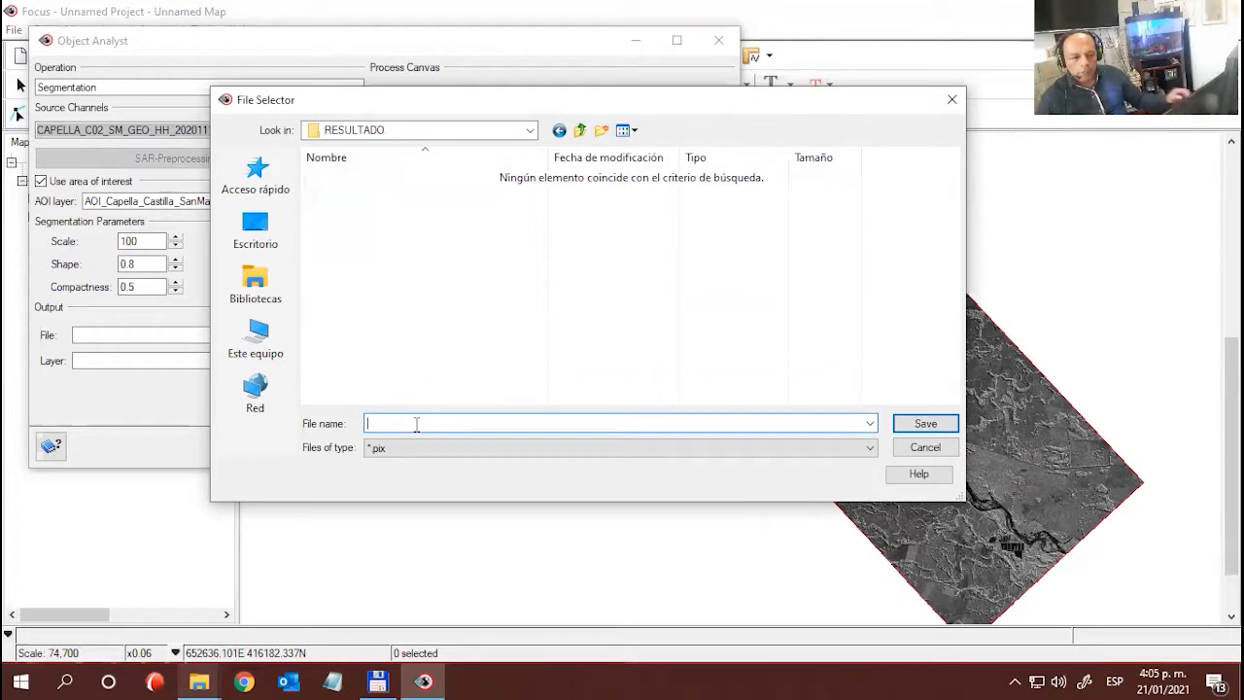
type("se")
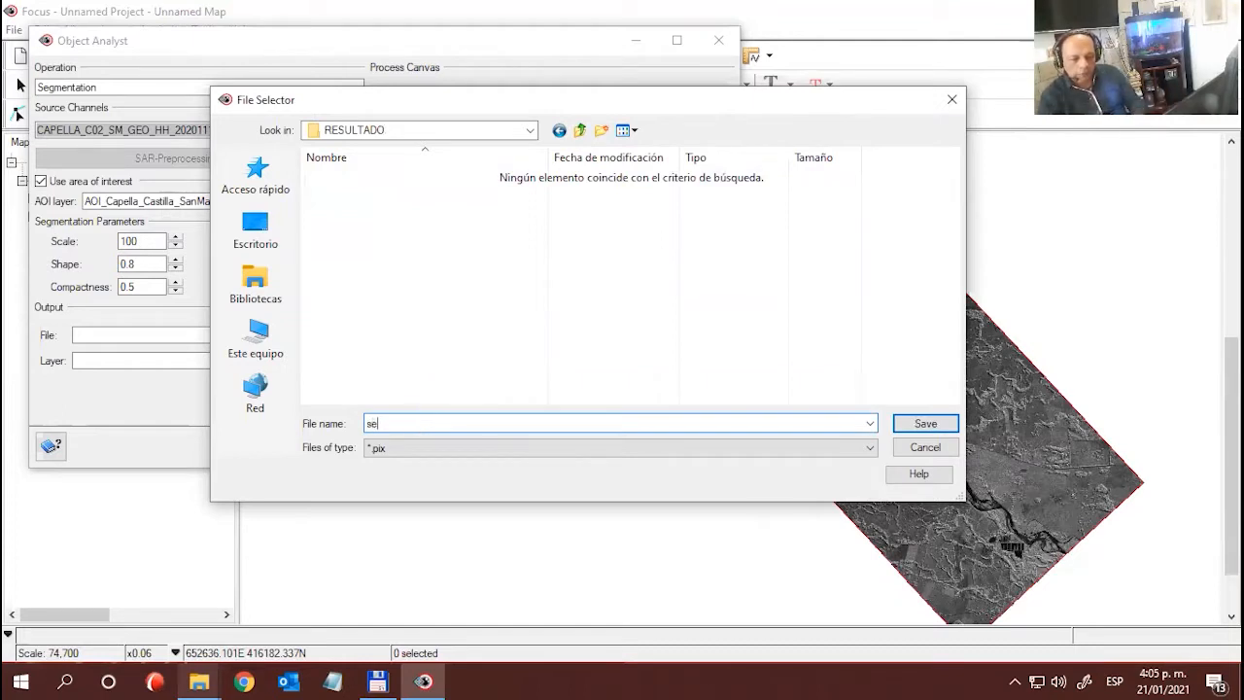
type("gmentsación")
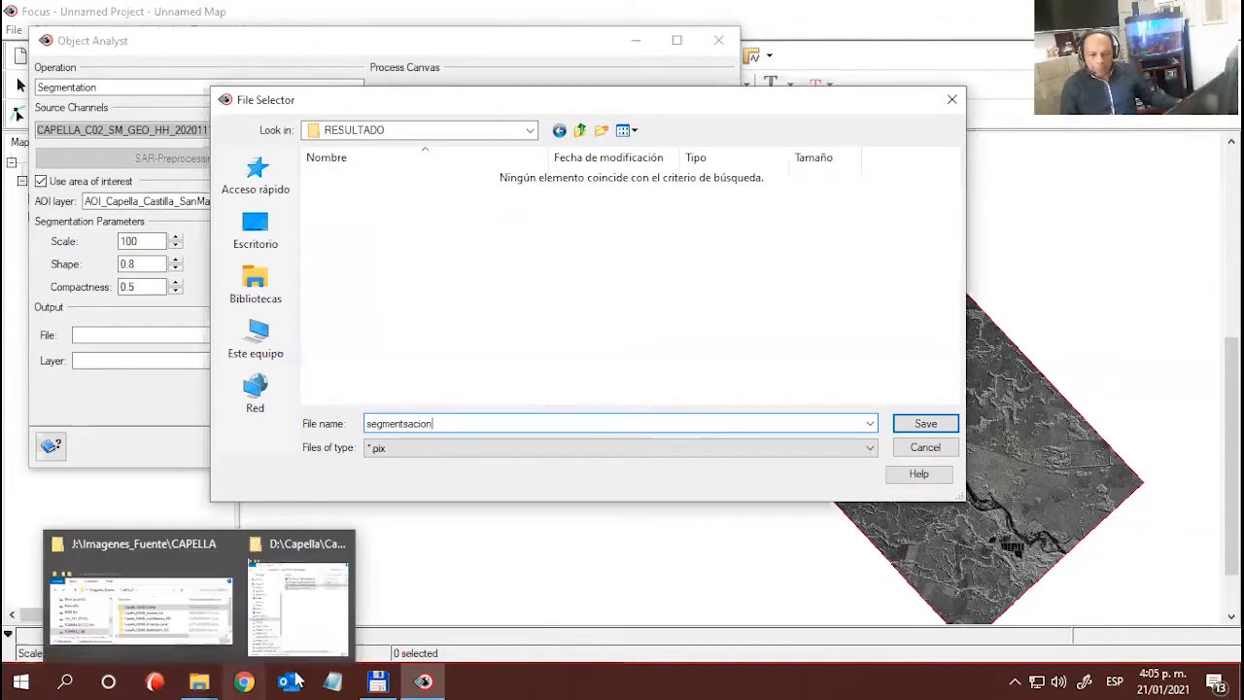
- In File Explorer, examine how the earlier segmentation files in Castilla_PCI's Resultados folder are named, widening the name column to read them
left_click(307, 595)
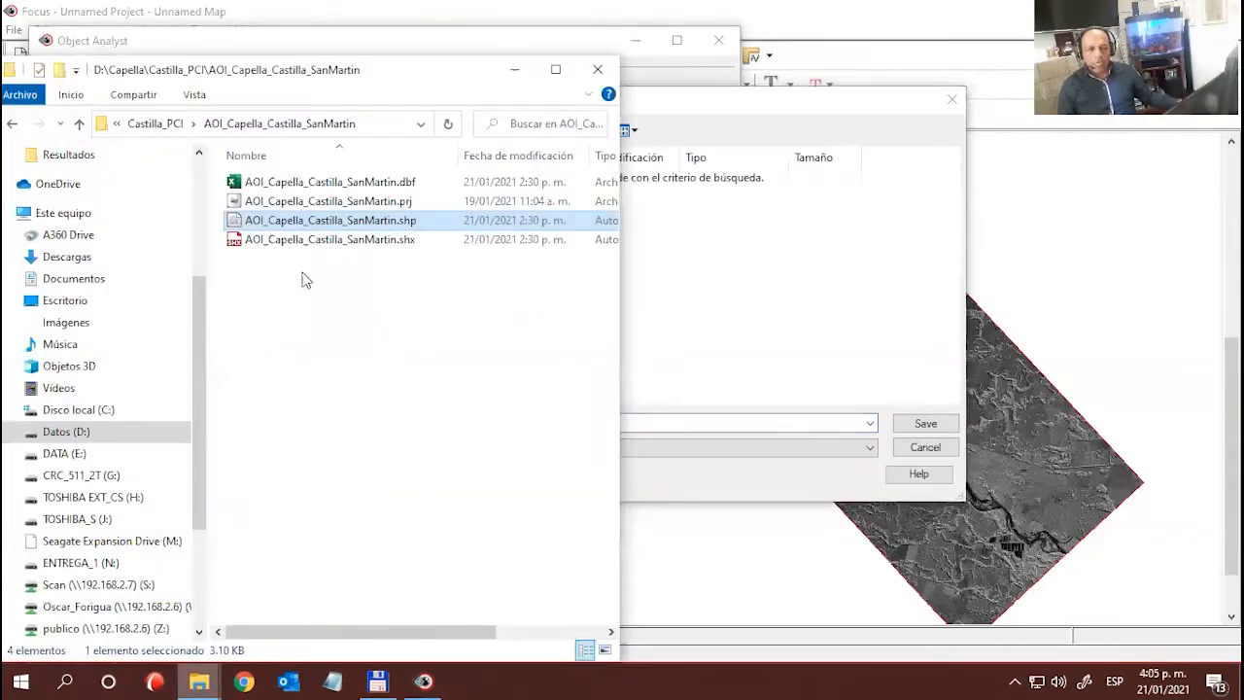
left_click(156, 123)
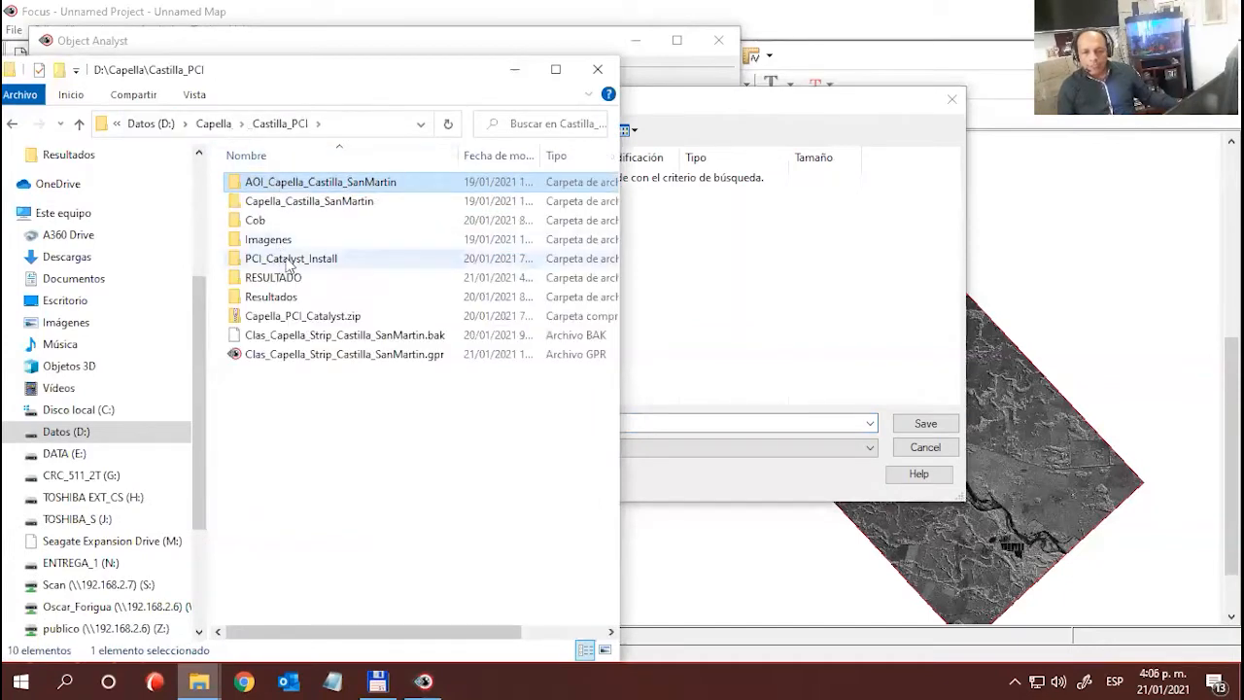
double_click(277, 296)
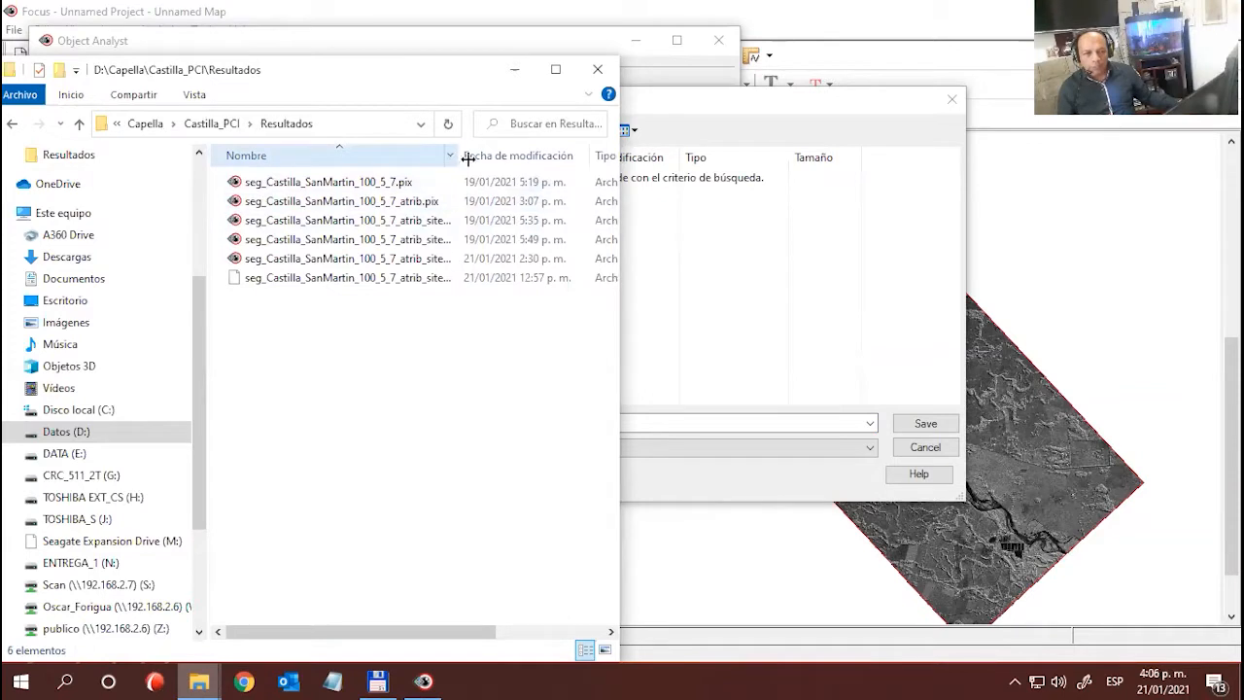
left_click_drag(467, 159, 529, 155)
left_click(416, 182)
left_click(399, 202)
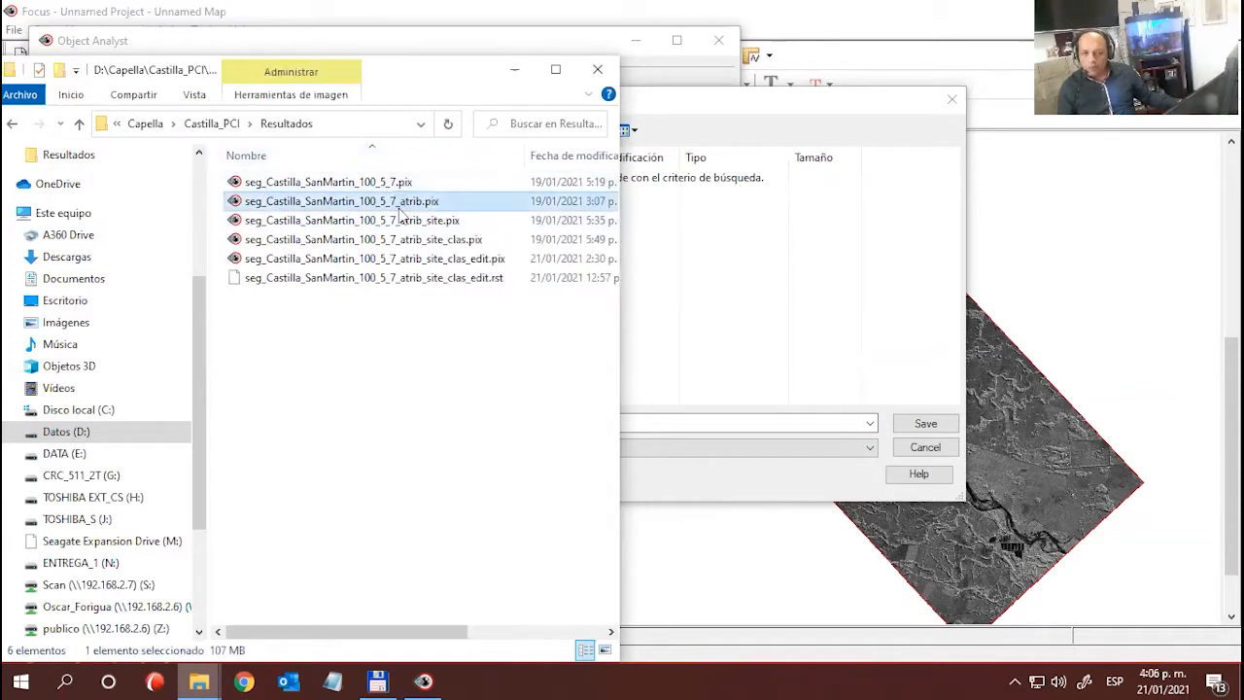
left_click(411, 240)
left_click(367, 185)
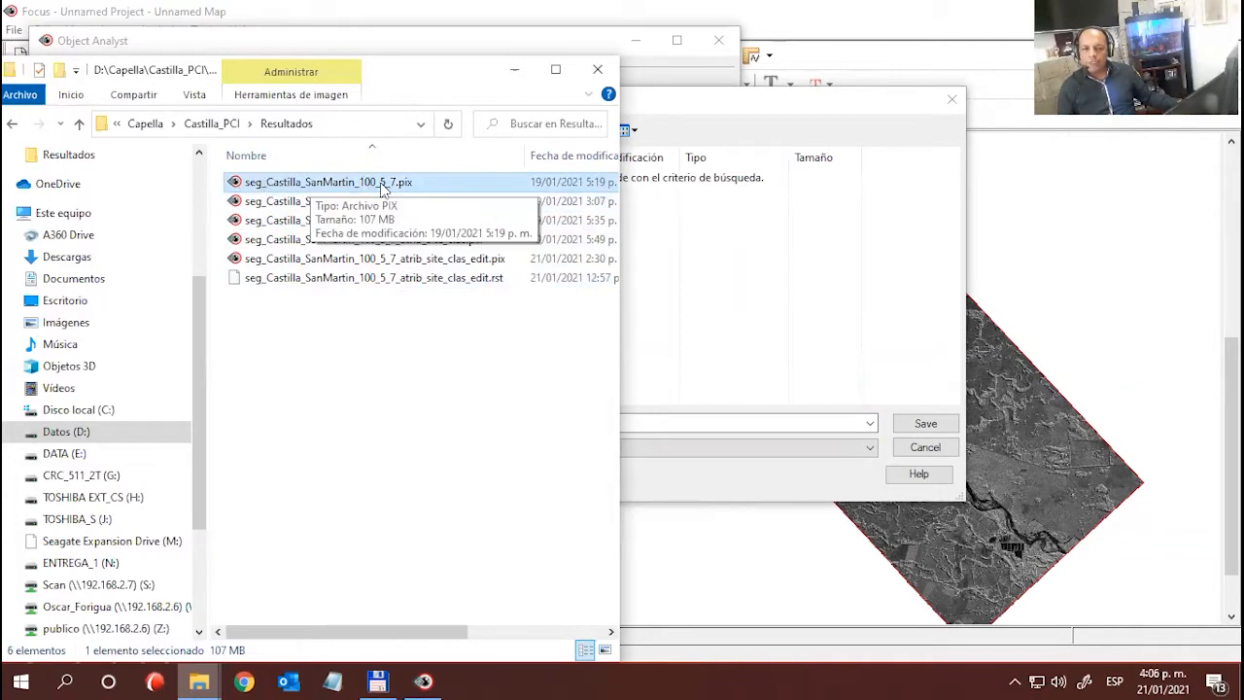
left_click(514, 71)
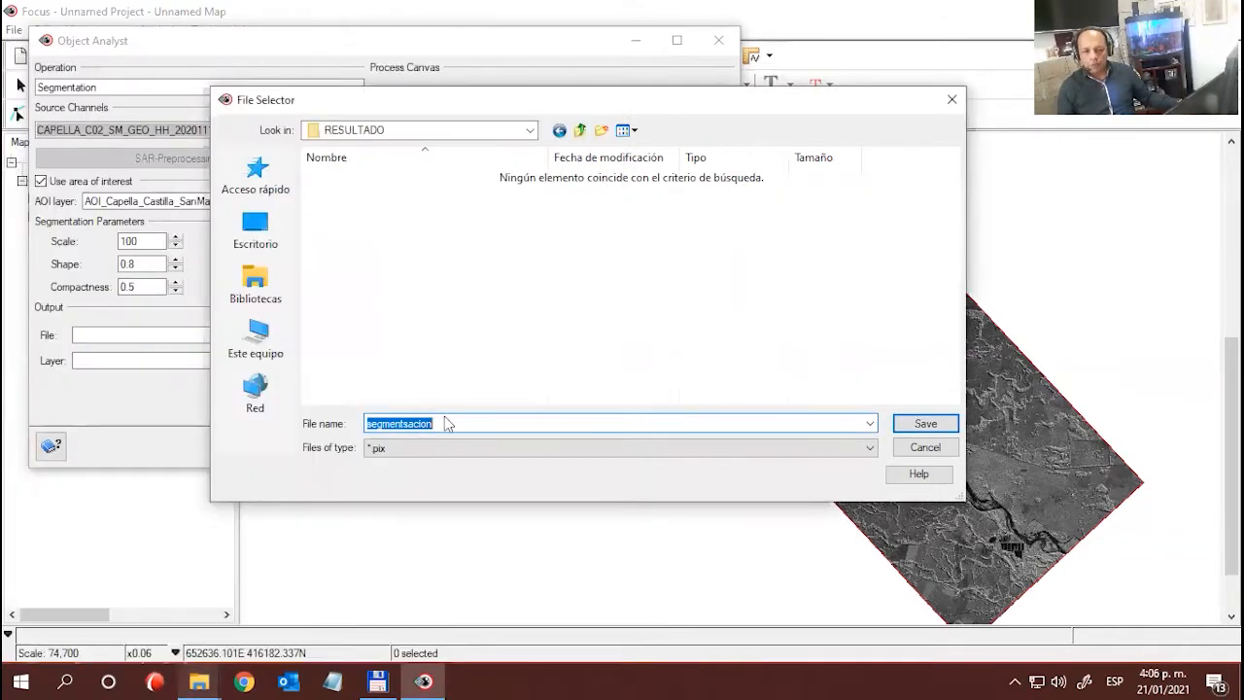
- Keep the name segmentsacion and accept it as the segmentation's .pix output file in RESULTADO
left_click(447, 424)
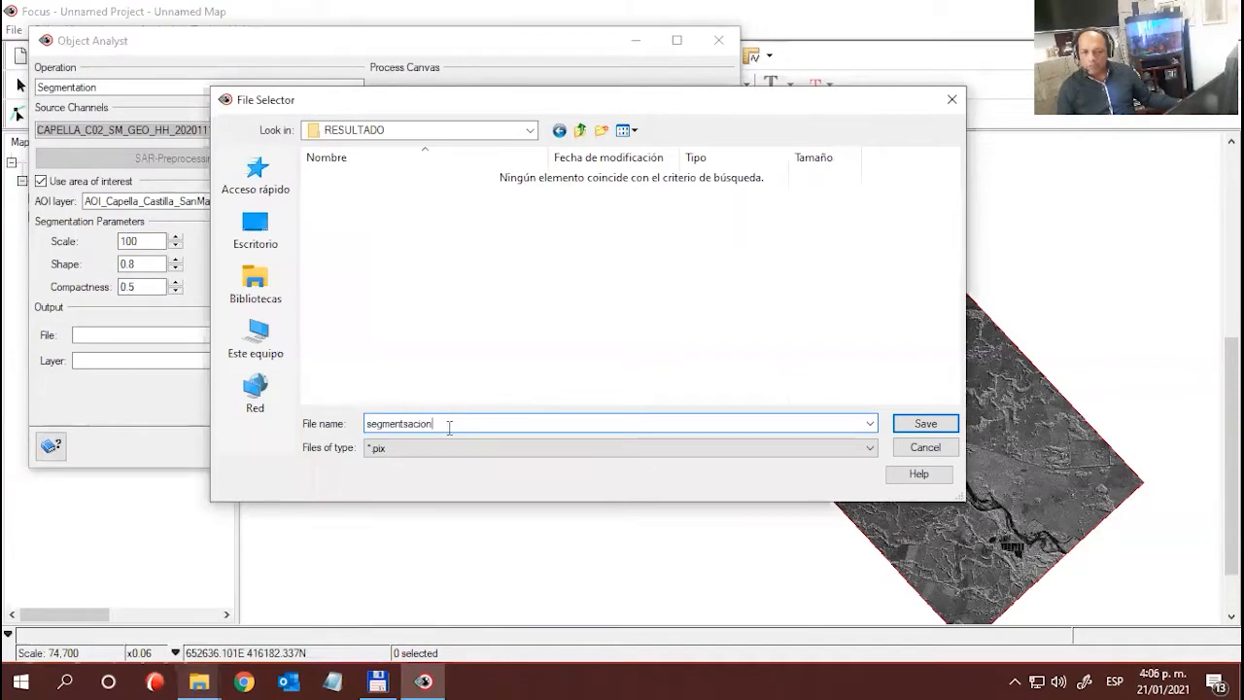
left_click(931, 426)
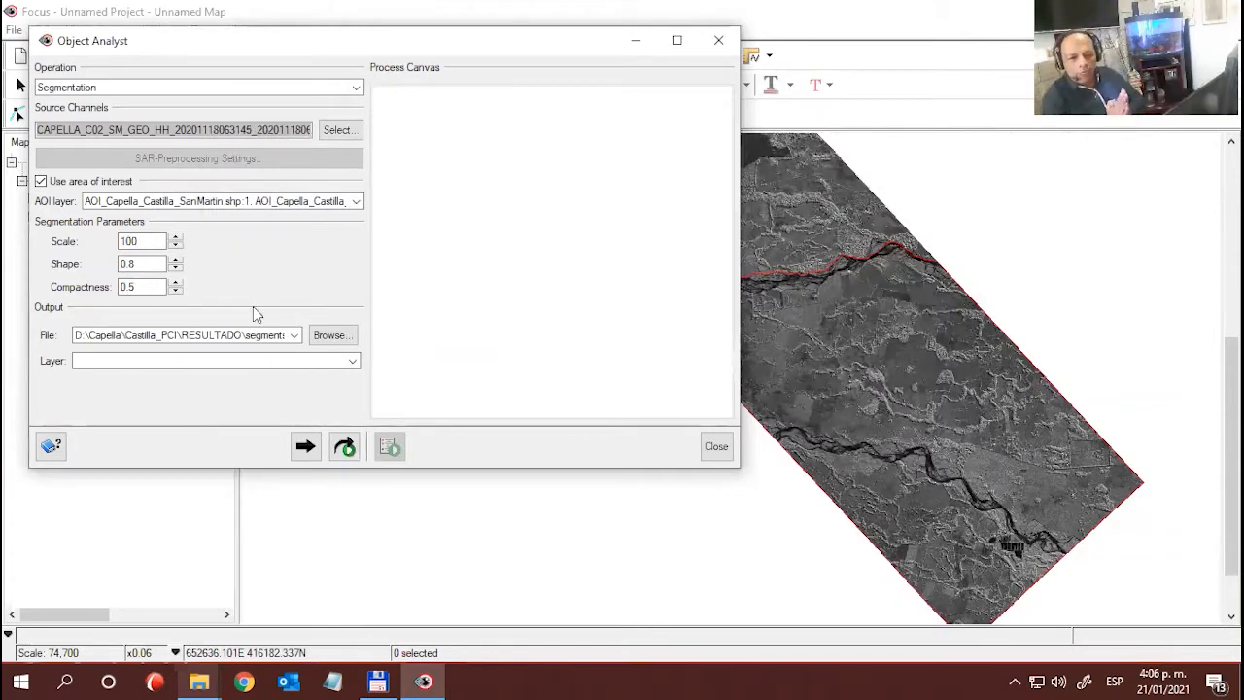
- Name the output layer Seg_100_8_5, then add the segmentation to the process canvas and run it
left_click(147, 361)
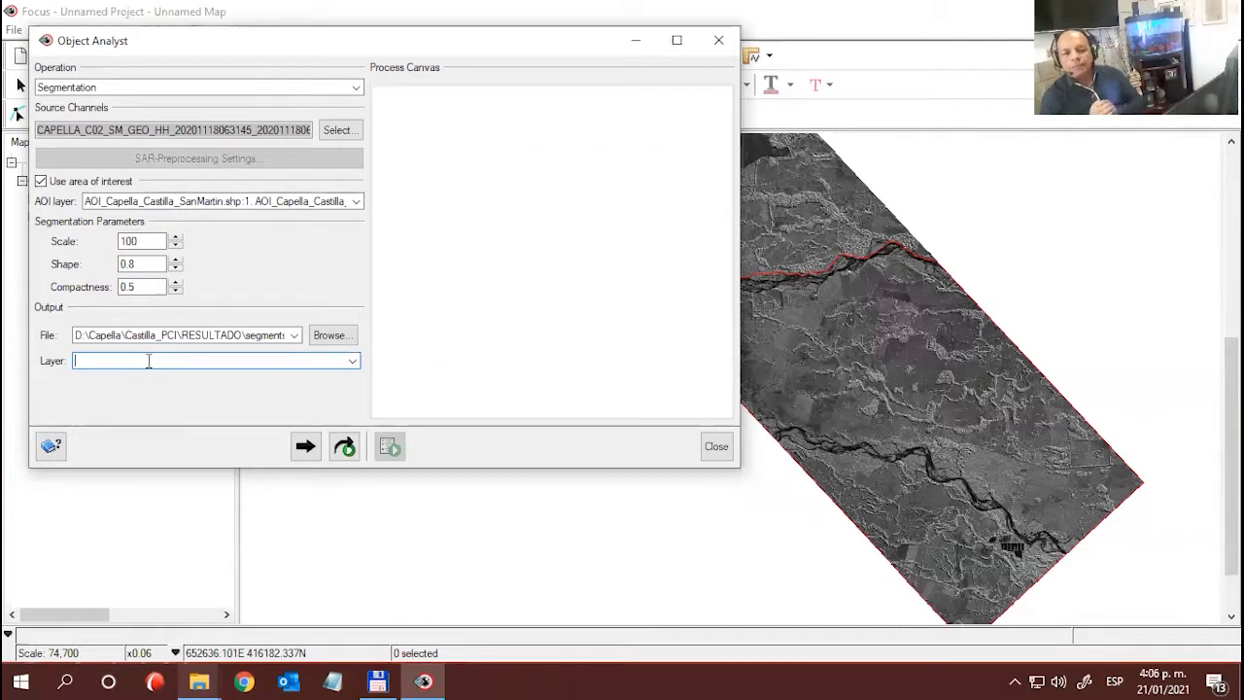
type("Se")
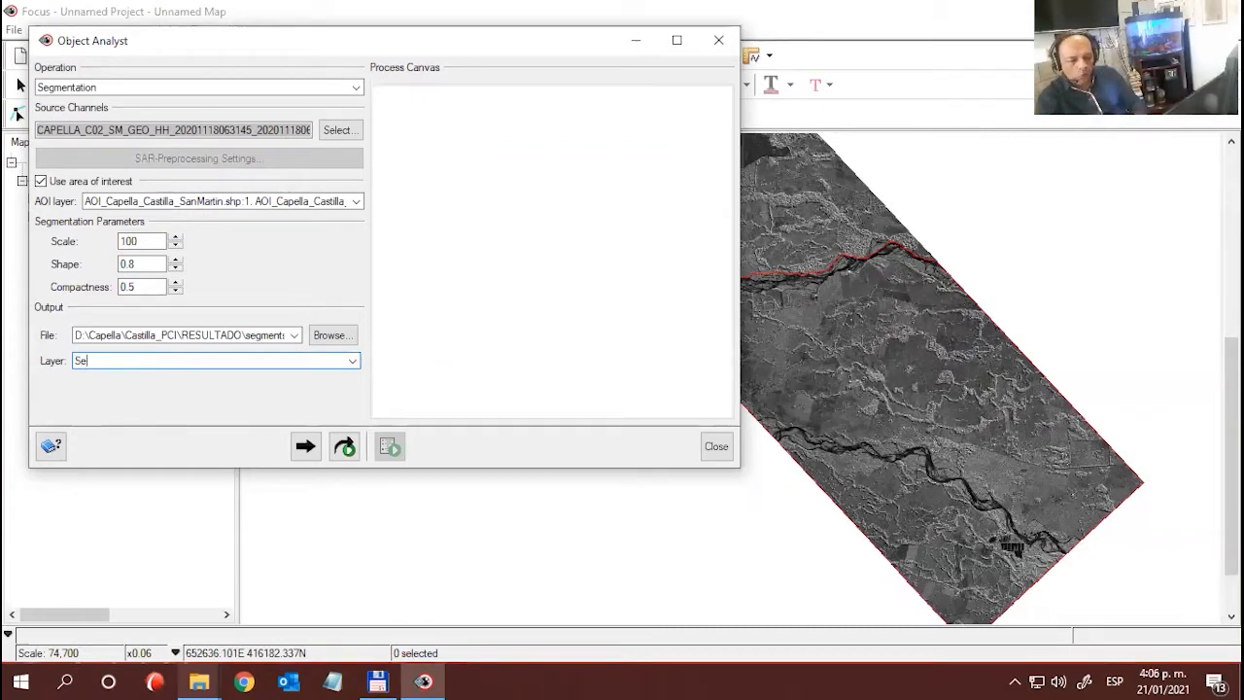
type("g_100")
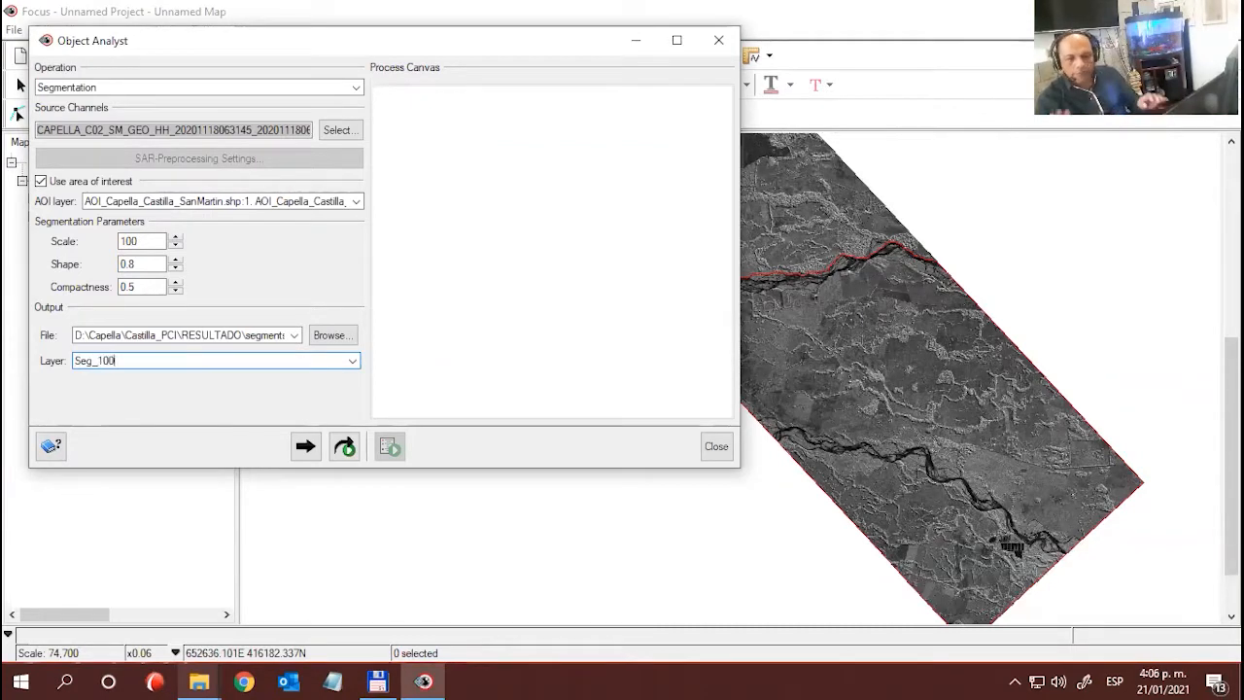
type("_8")
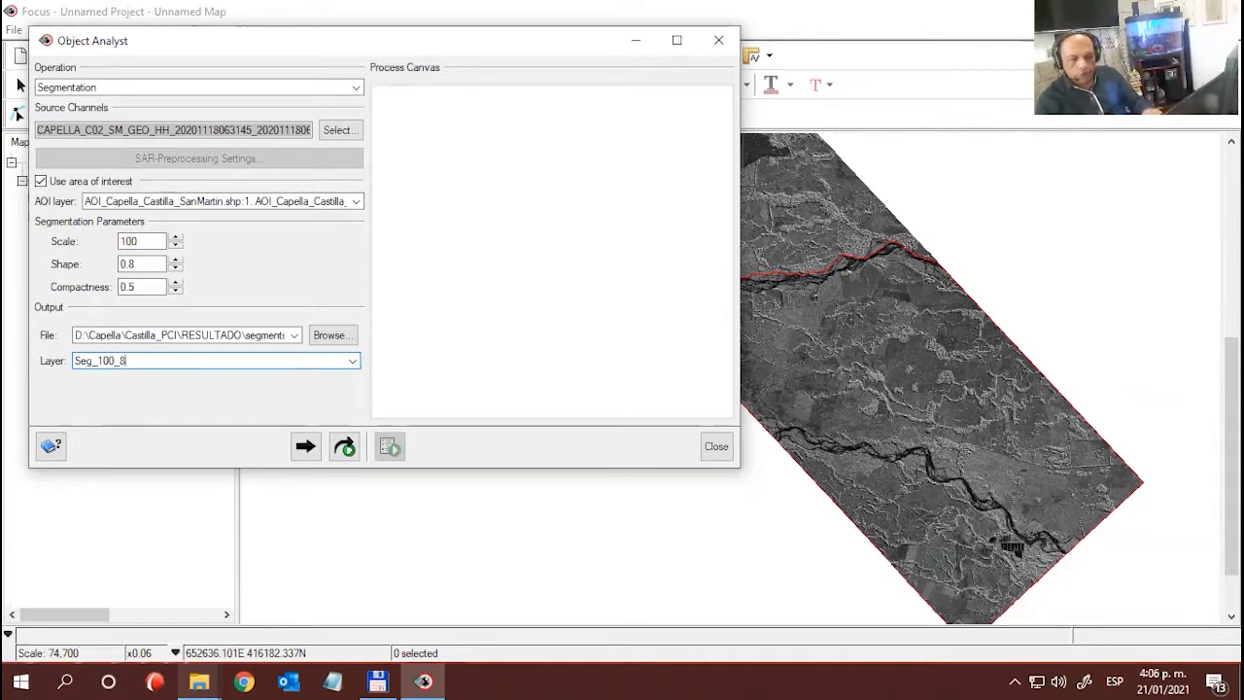
type("_5")
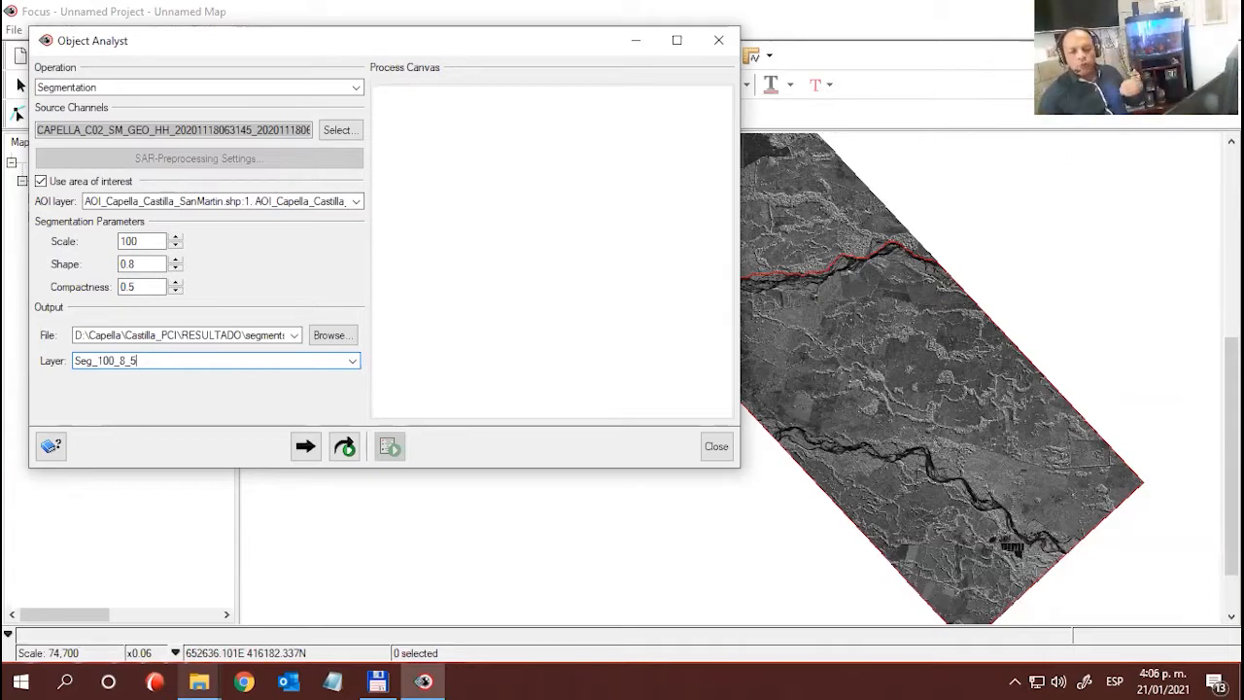
left_click(348, 447)
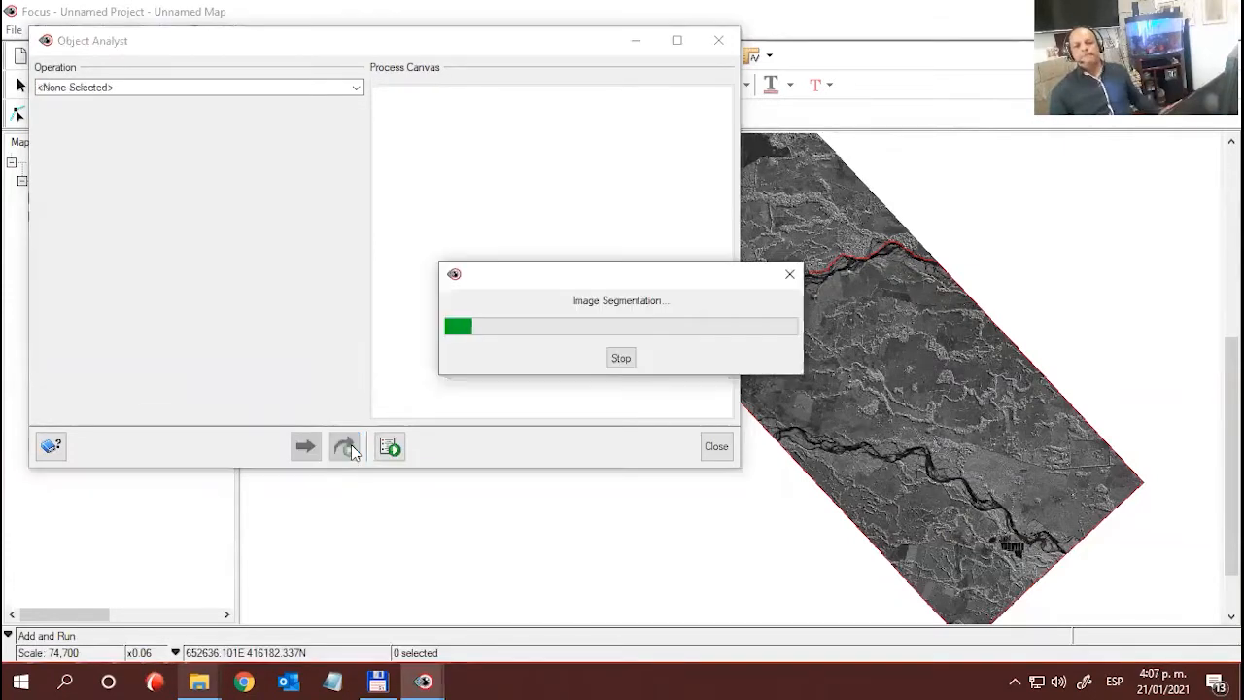
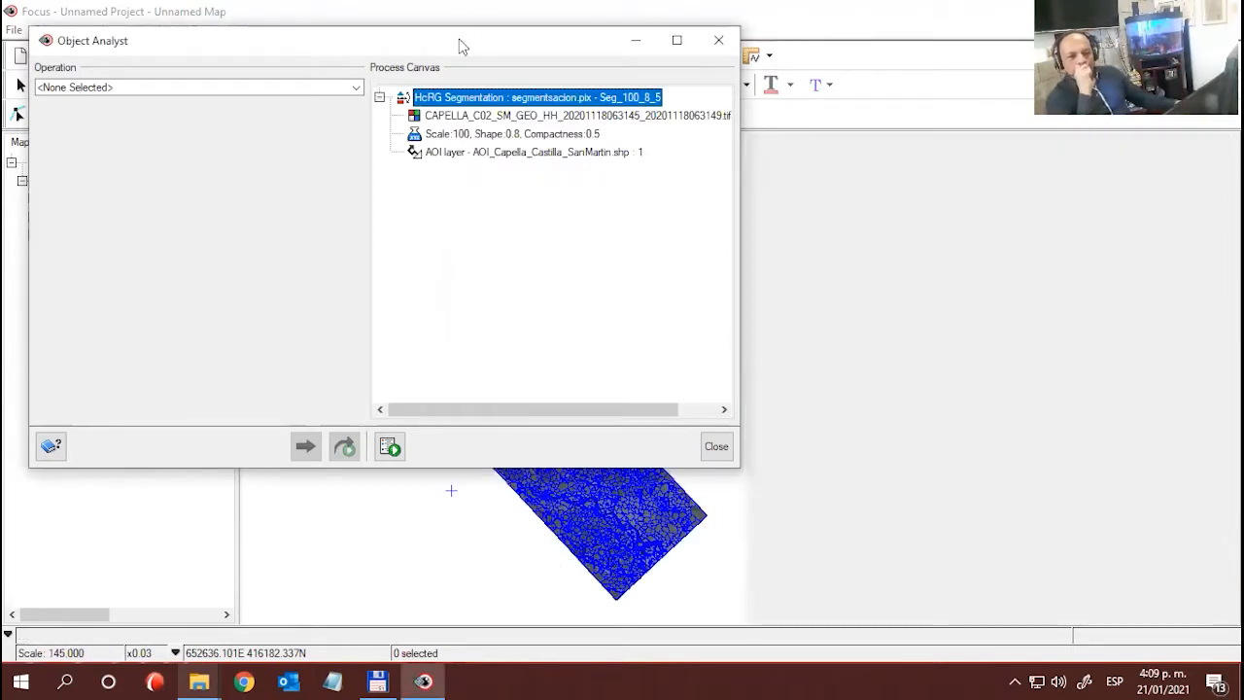
- Examine the segmentation's process canvas entries: the Capella image, the scale, shape and compactness parameters, and the AOI layer
left_click_drag(529, 62, 463, 47)
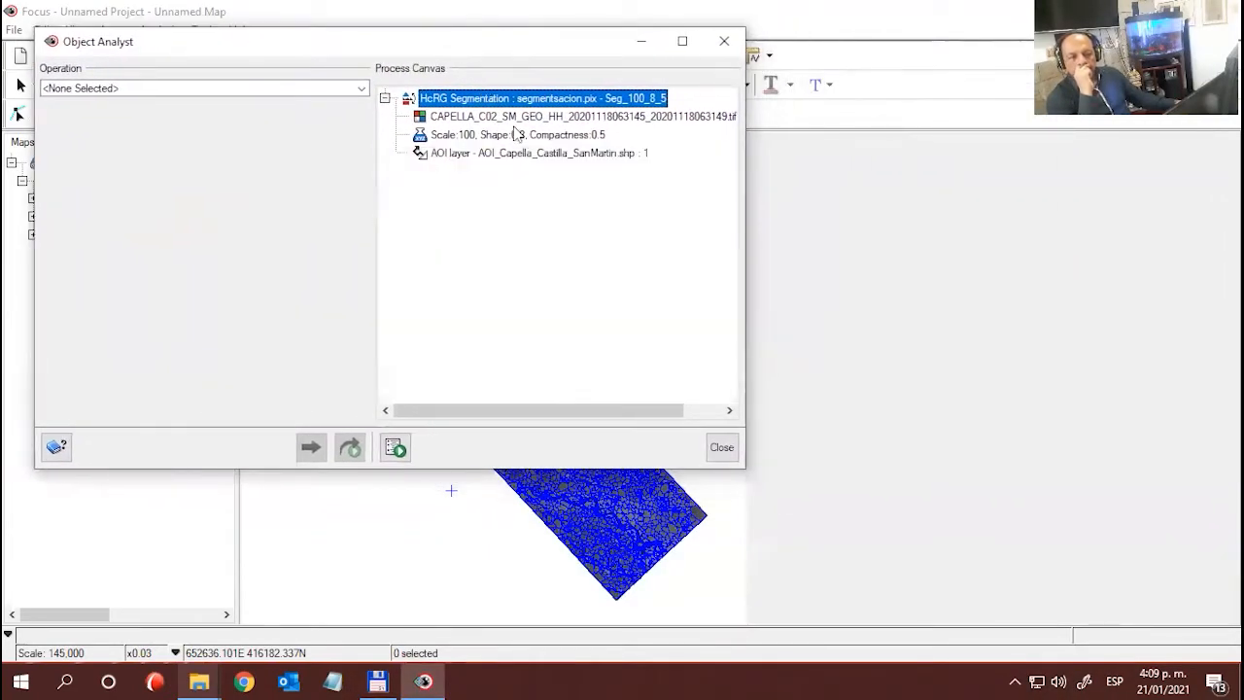
left_click(500, 118)
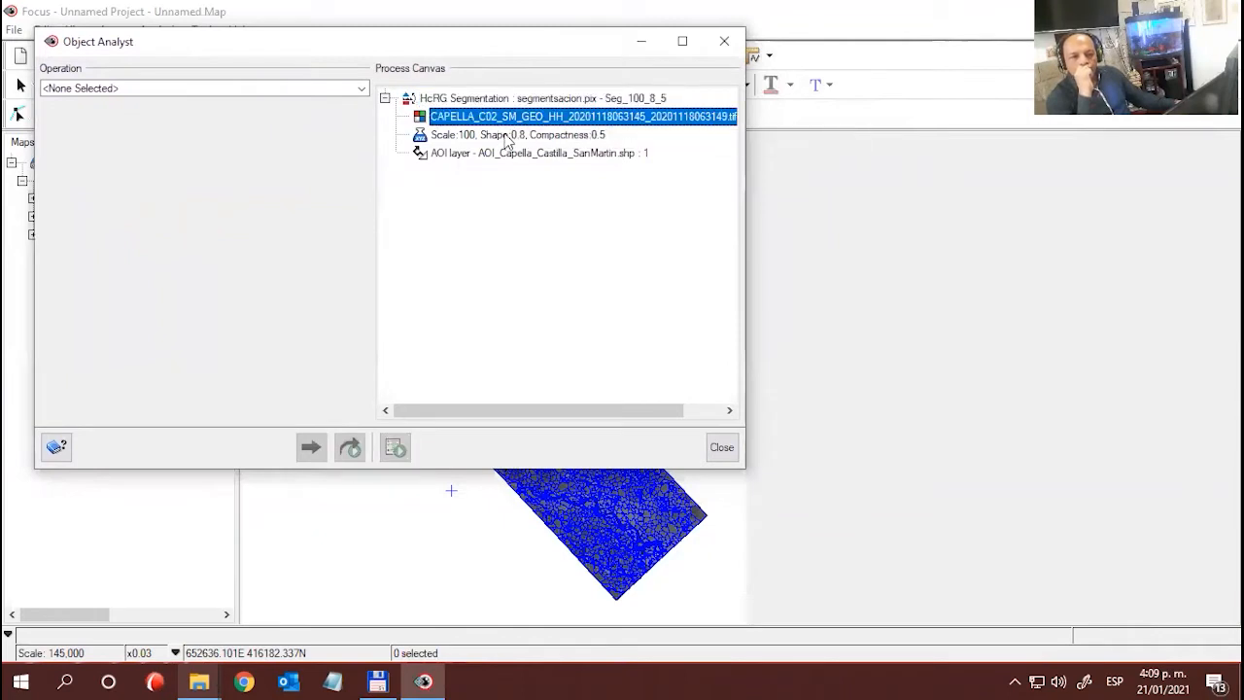
left_click(502, 135)
left_click(501, 153)
left_click(498, 134)
left_click(500, 117)
left_click(491, 98)
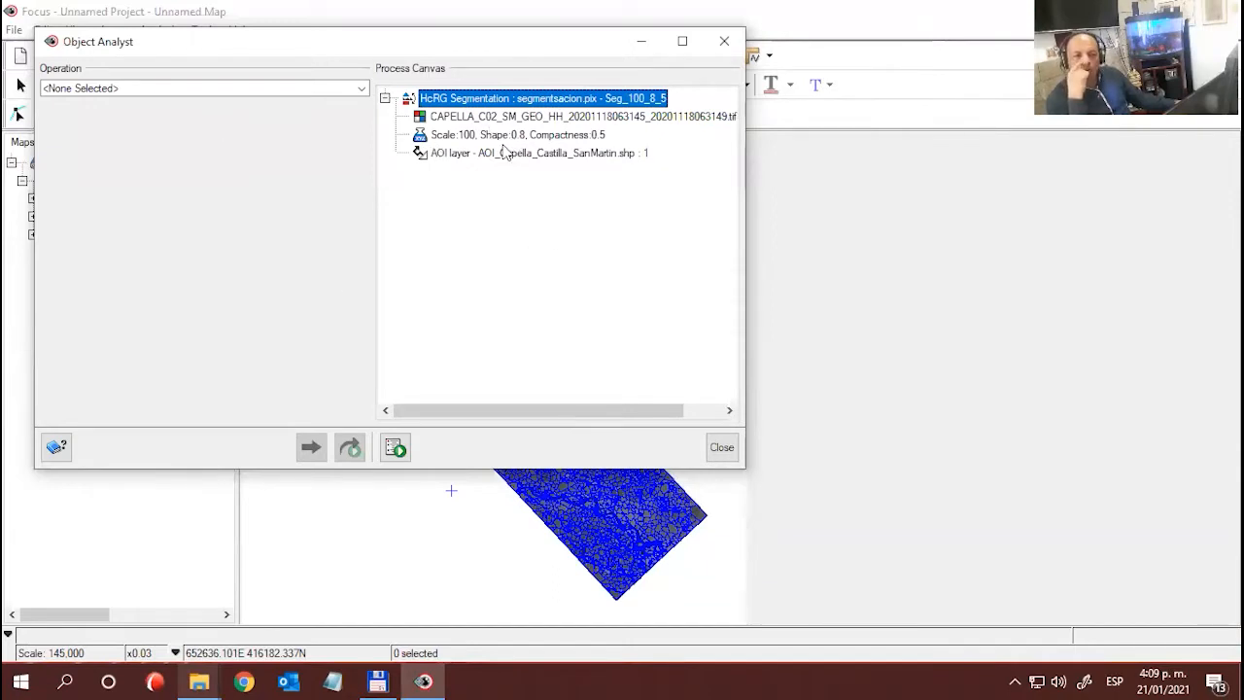
left_click(495, 119)
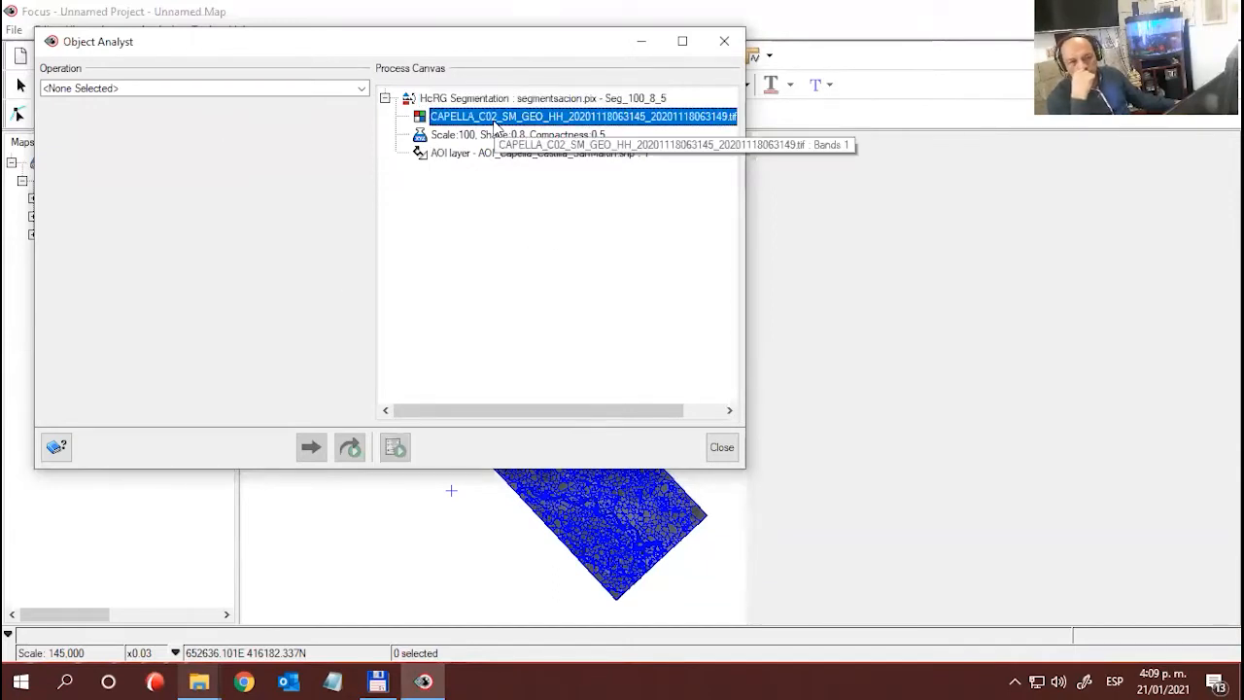
- Open the HcRG Segmentation process for editing to review its parameters, and discard the edits
left_click(520, 101)
right_click(517, 103)
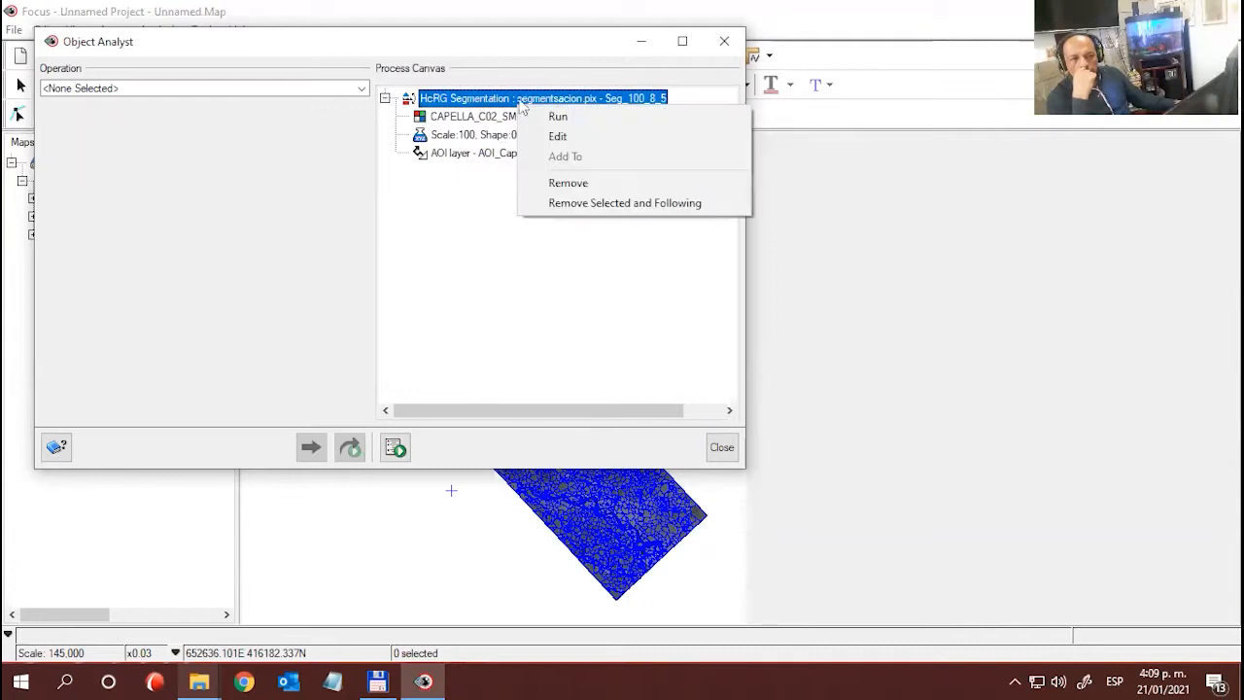
left_click(557, 137)
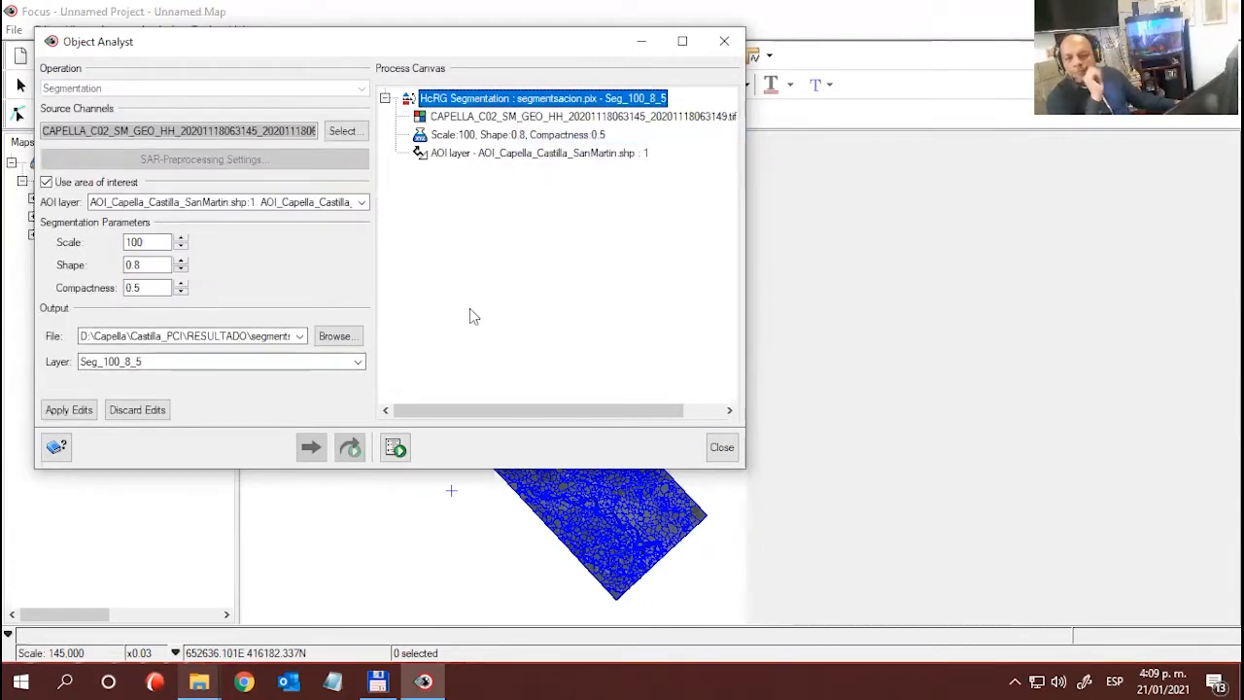
left_click(146, 409)
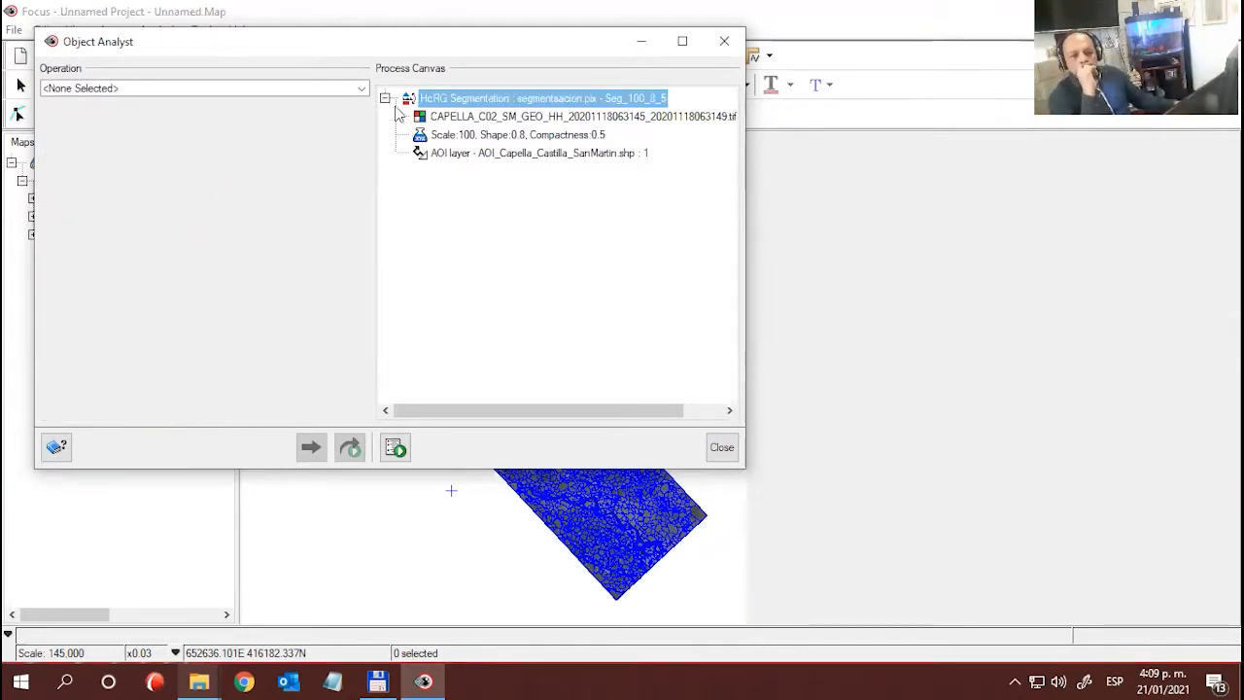
- Move Object Analyst clear of the map layers and compare the image with and without the segmentation layer by toggling its visibility
left_click(361, 90)
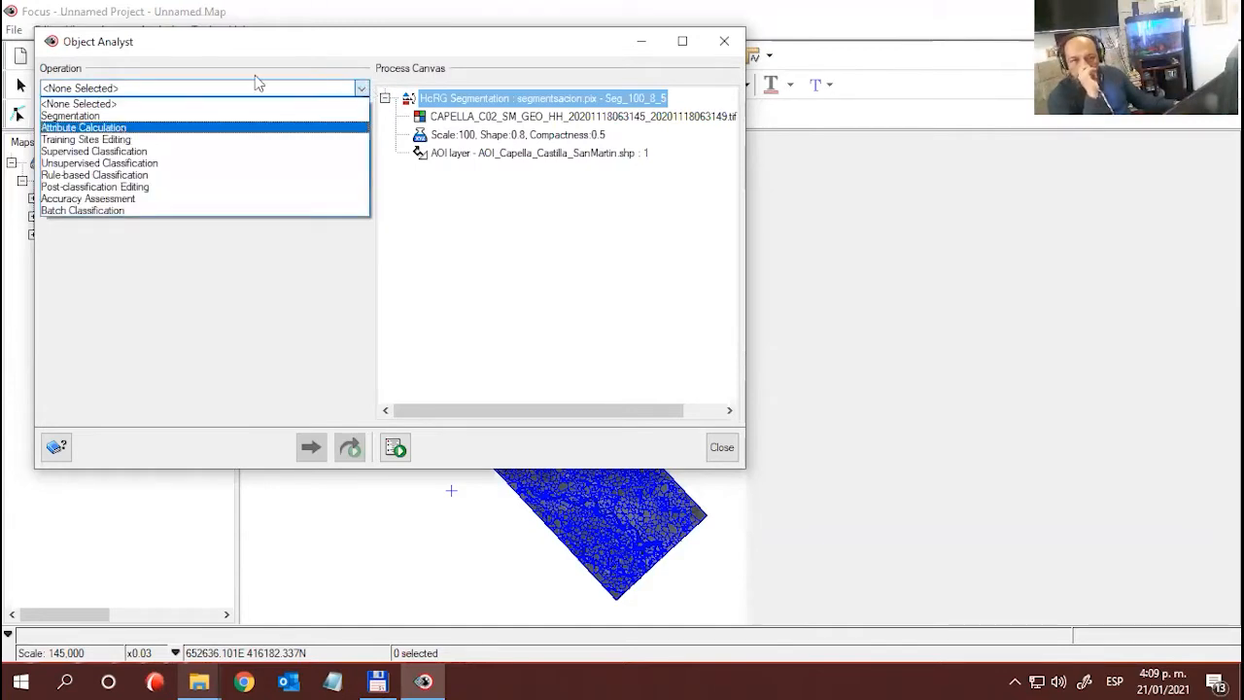
left_click(267, 42)
left_click_drag(277, 47, 709, 60)
left_click(163, 201)
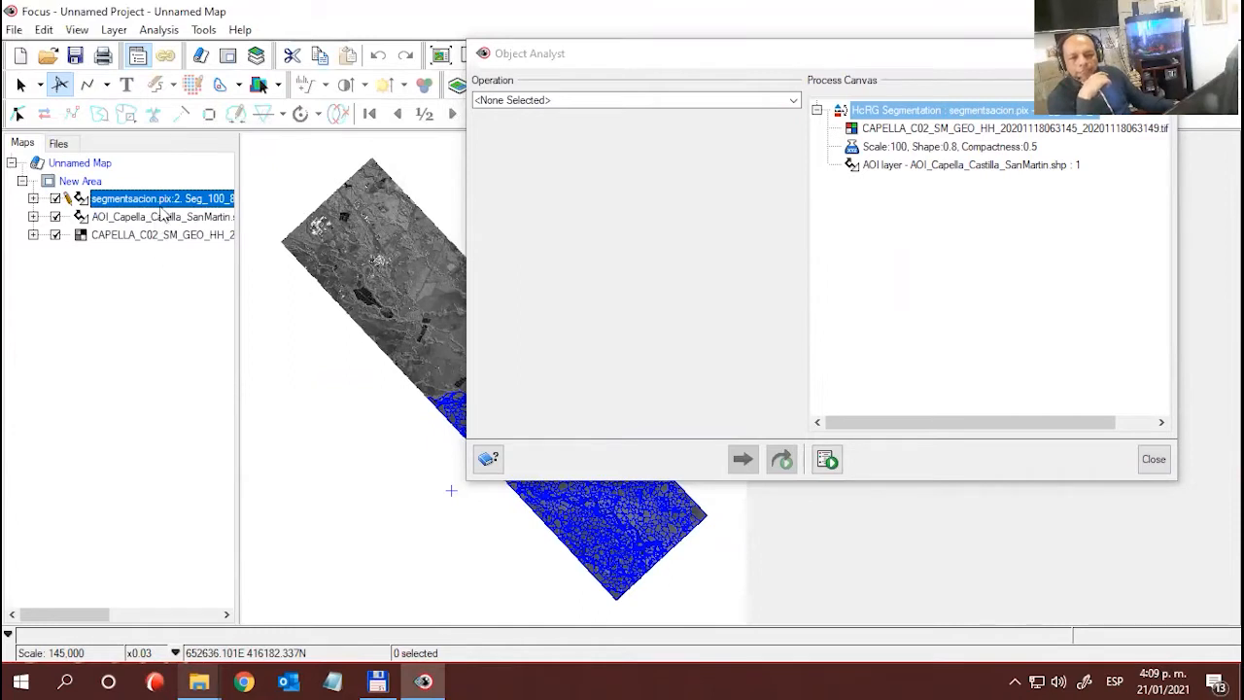
left_click(56, 199)
left_click(56, 199)
left_click(56, 199)
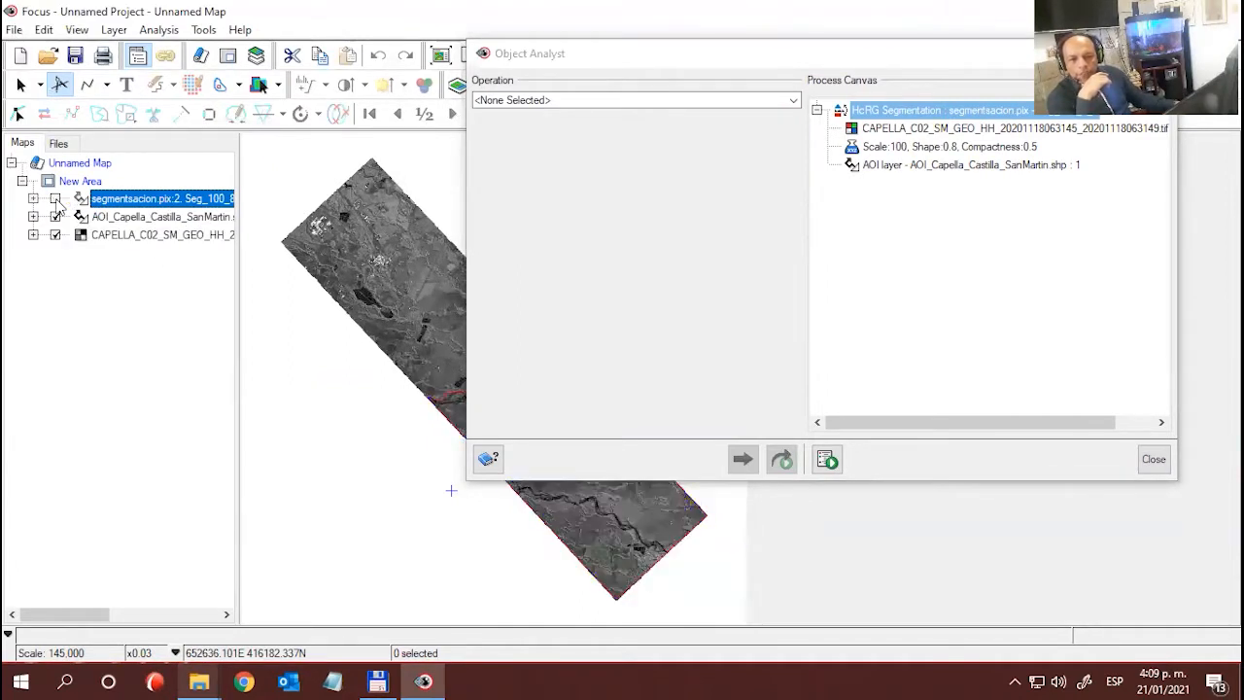
left_click(57, 199)
- Examine the segmentation layer's polygon records and fields in the Attribute Manager, and close it
right_click(160, 200)
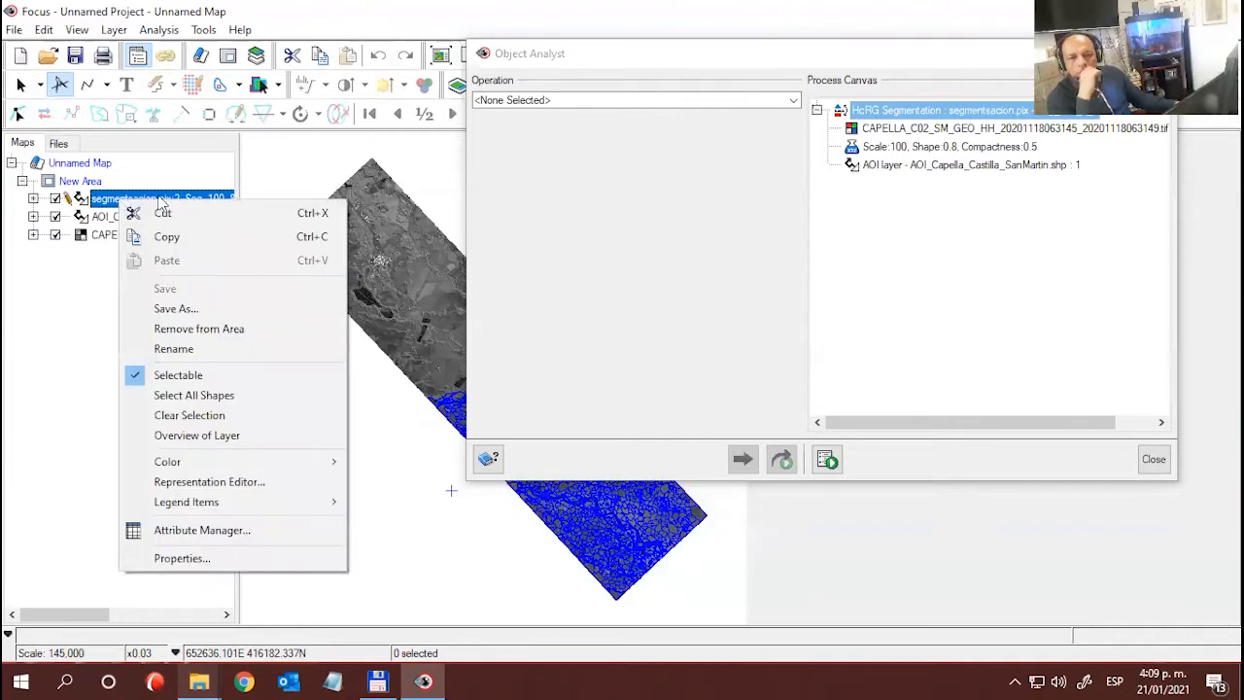
left_click(188, 537)
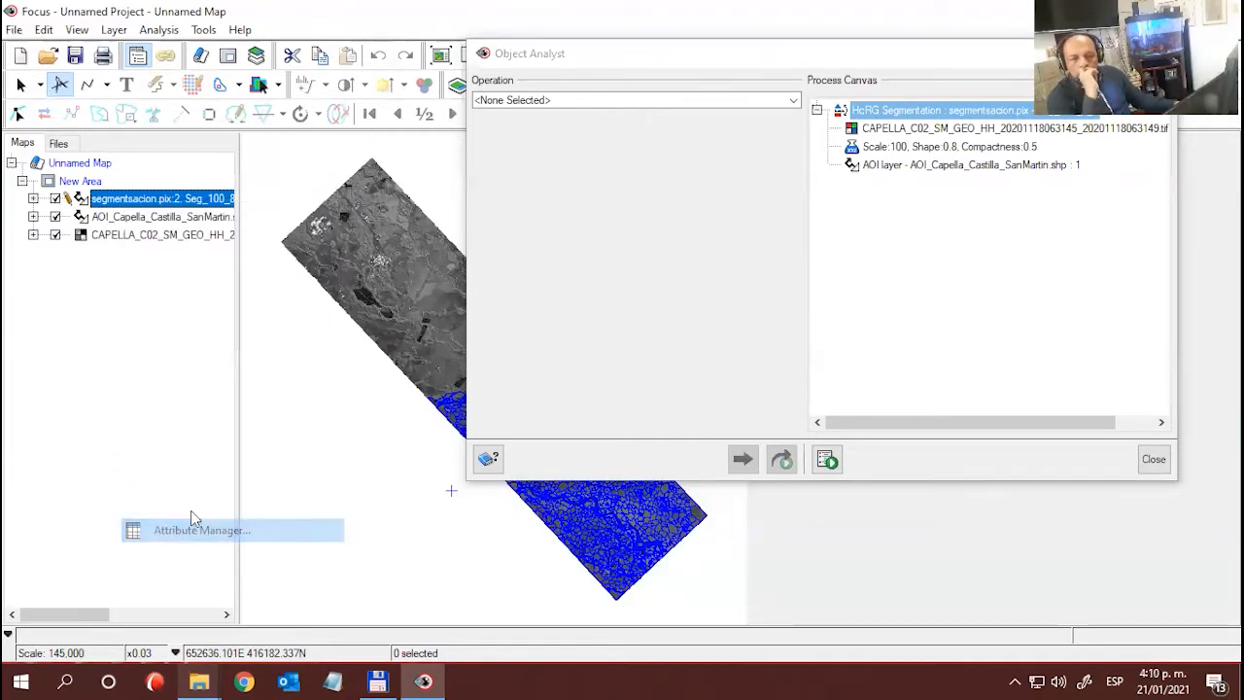
left_click_drag(549, 200, 186, 92)
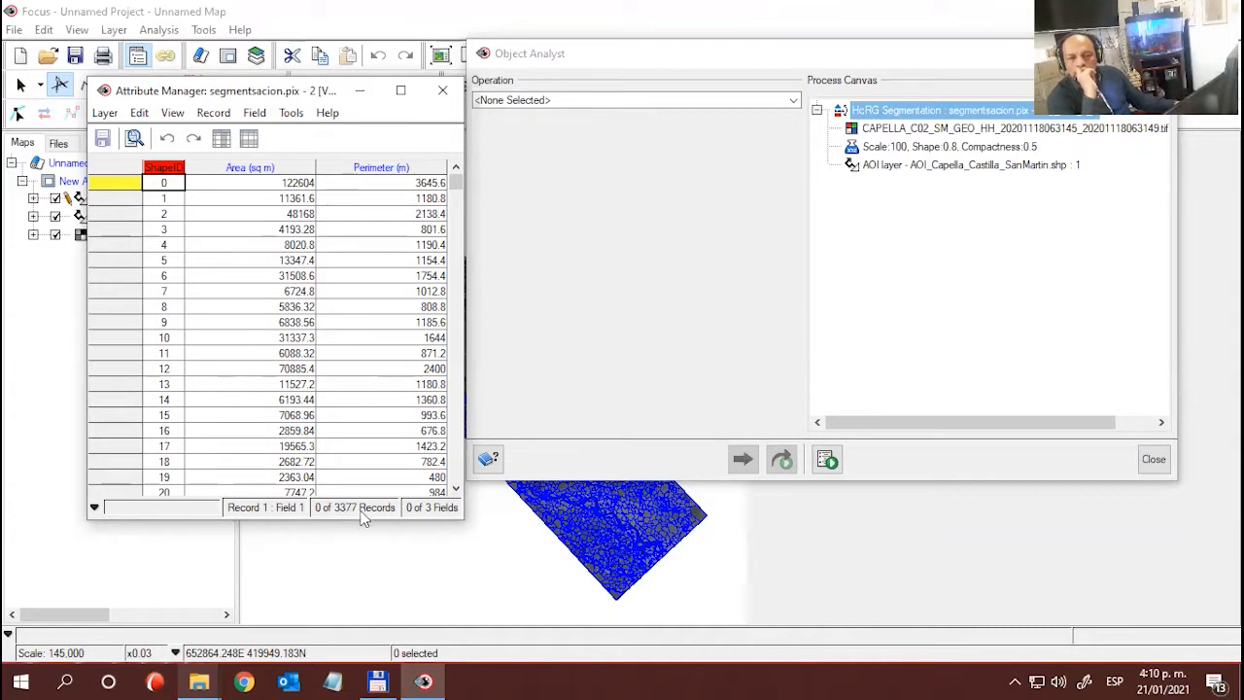
left_click(443, 93)
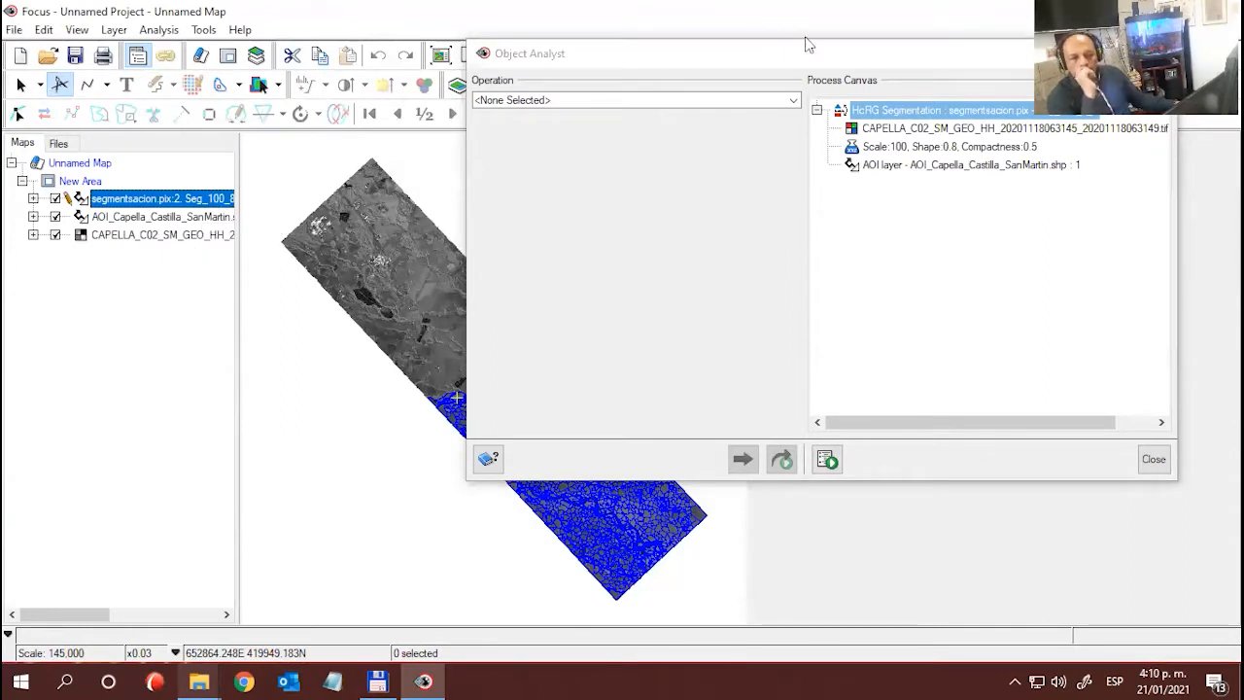
- Set the Object Analyst operation to Attribute Calculation
left_click_drag(649, 66, 412, 78)
left_click(558, 115)
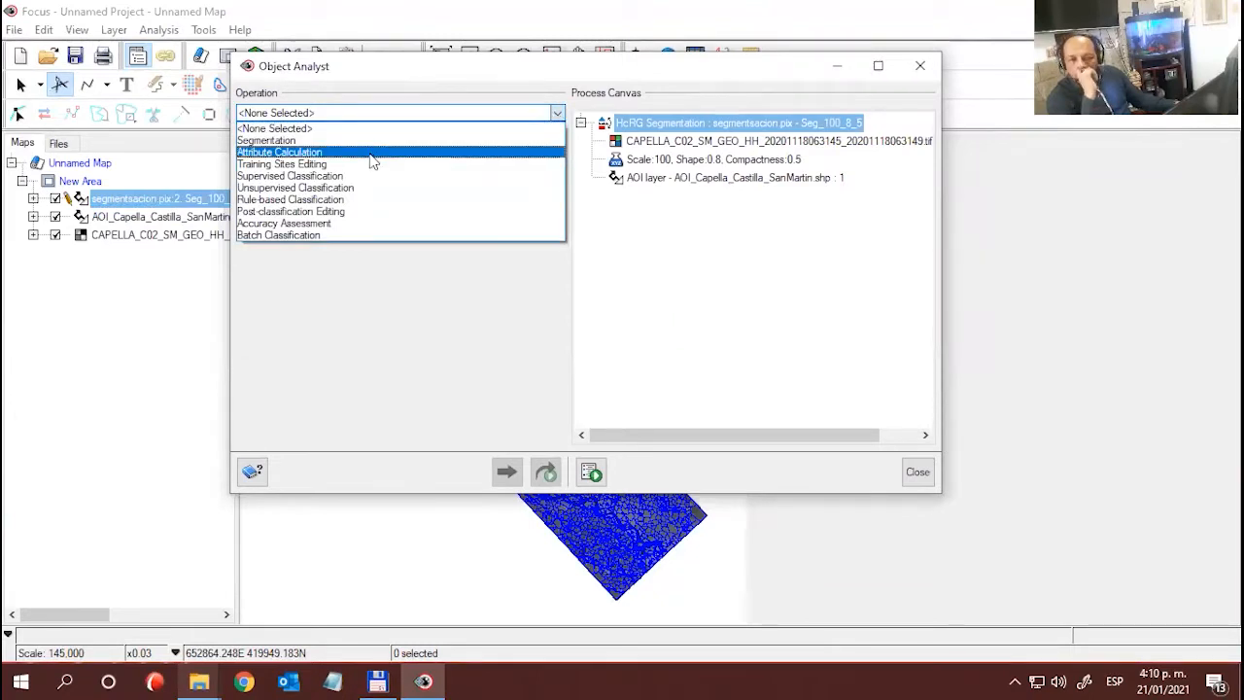
left_click(293, 154)
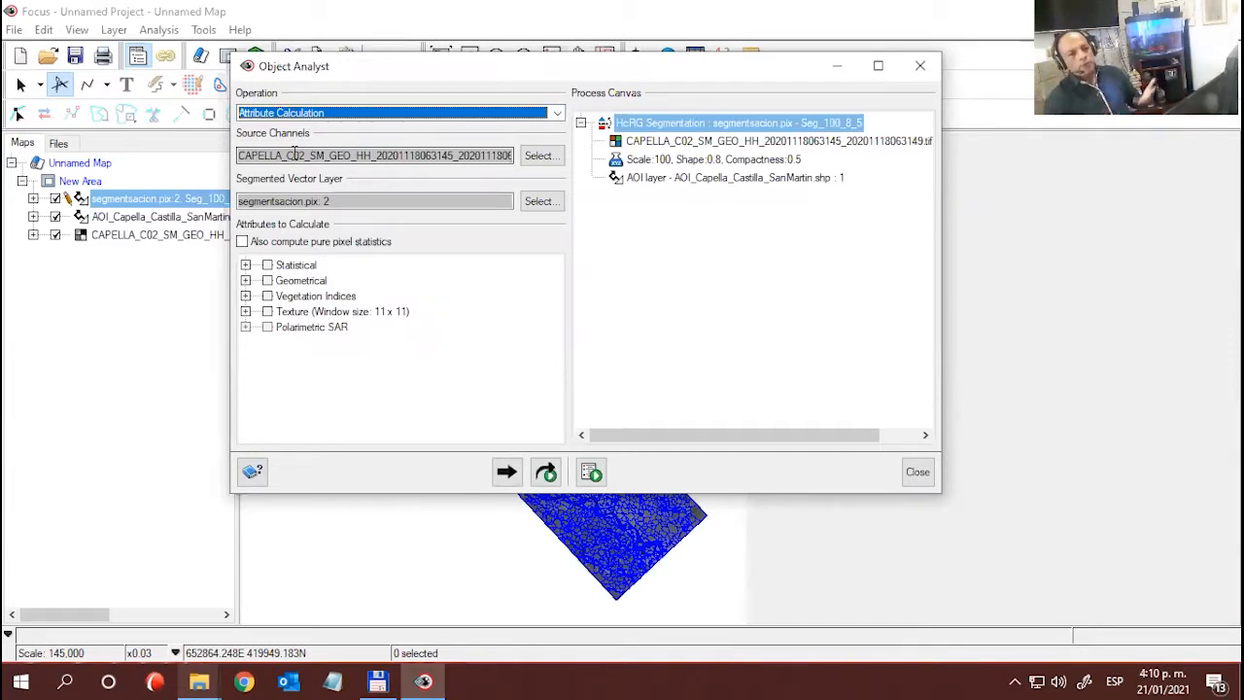
left_click(538, 155)
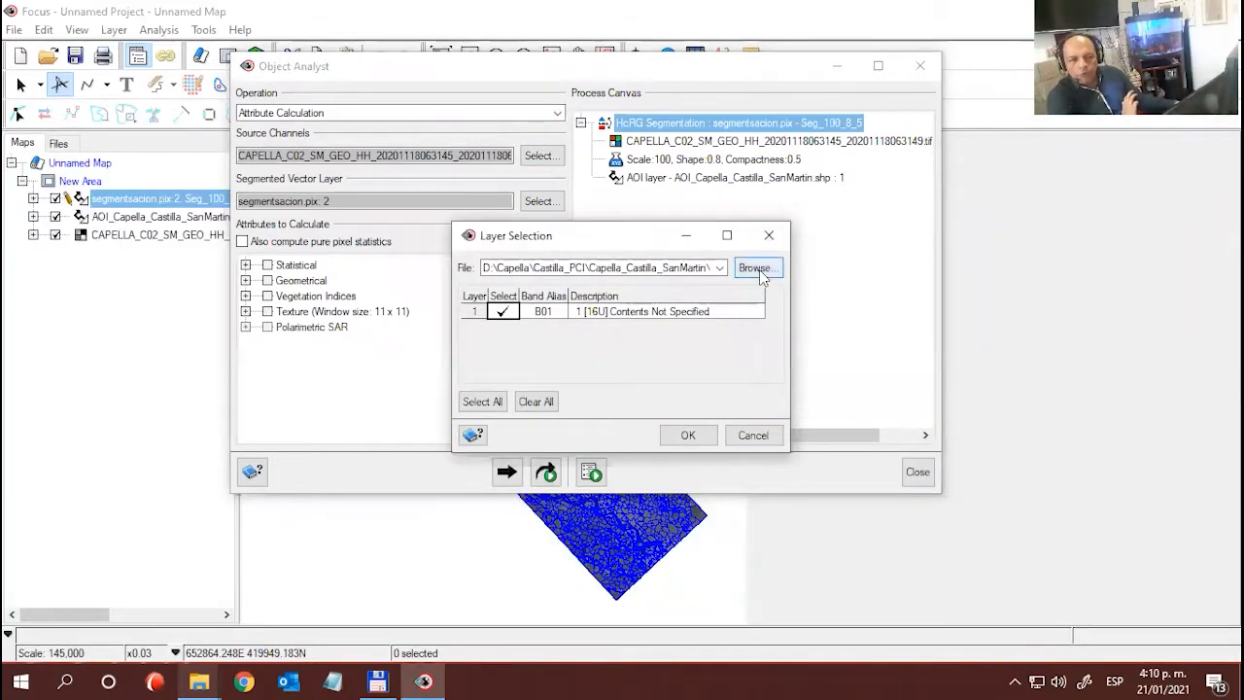
left_click(762, 275)
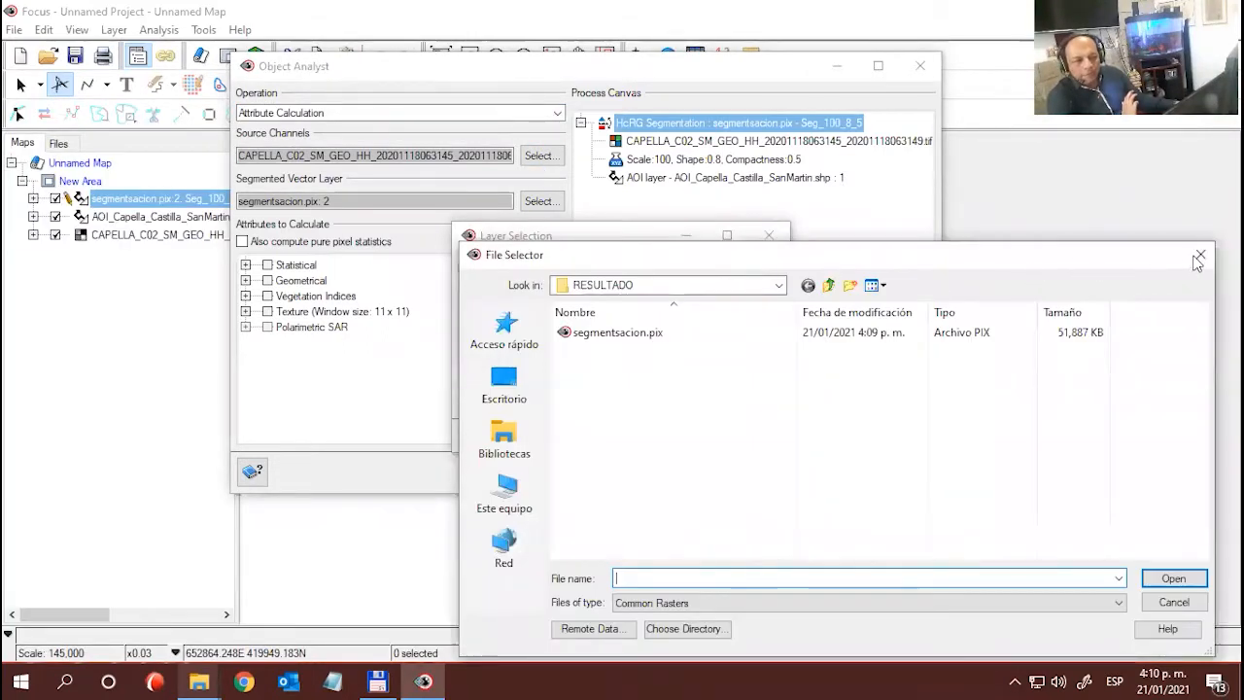
left_click(1198, 255)
left_click(768, 234)
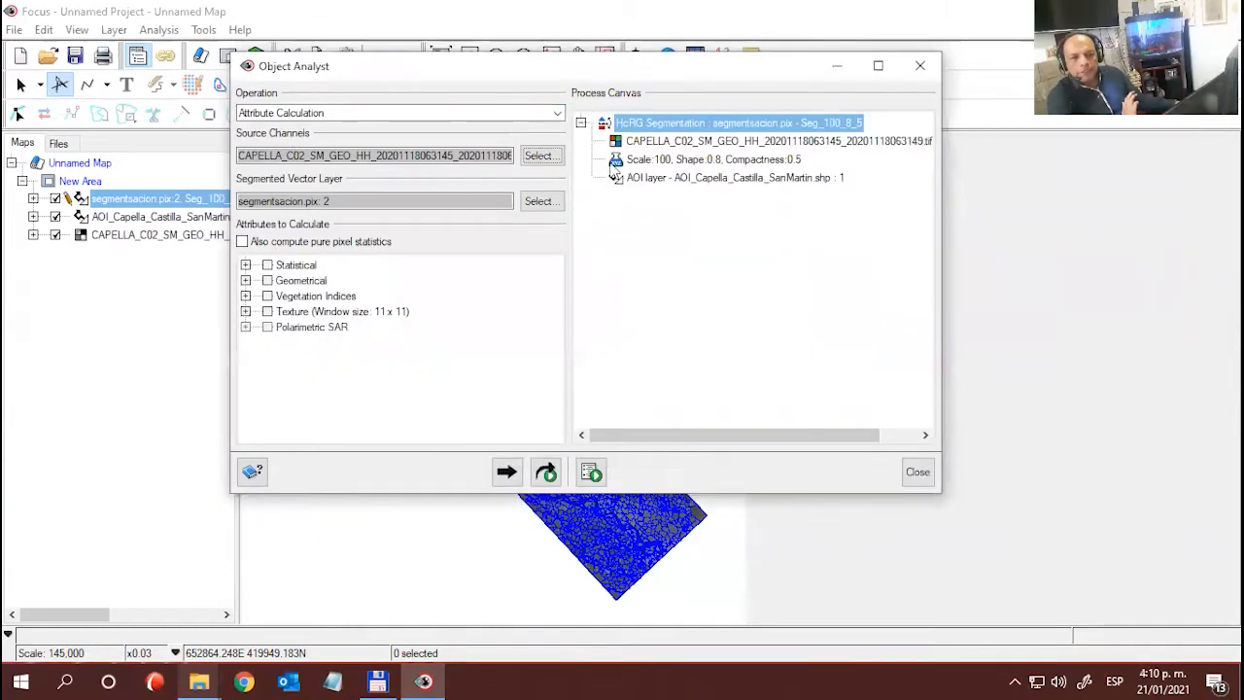
- Set the band alias of the Capella source channel to HH and accept the layer selection
left_click(538, 158)
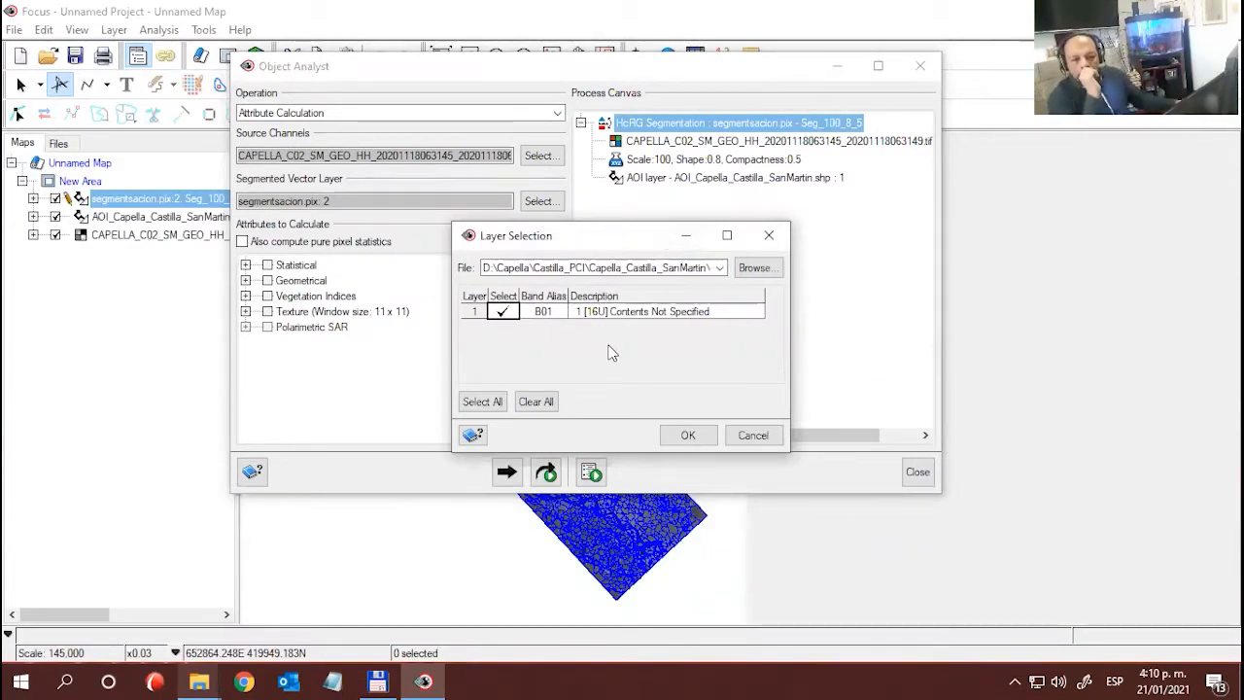
left_click(548, 313)
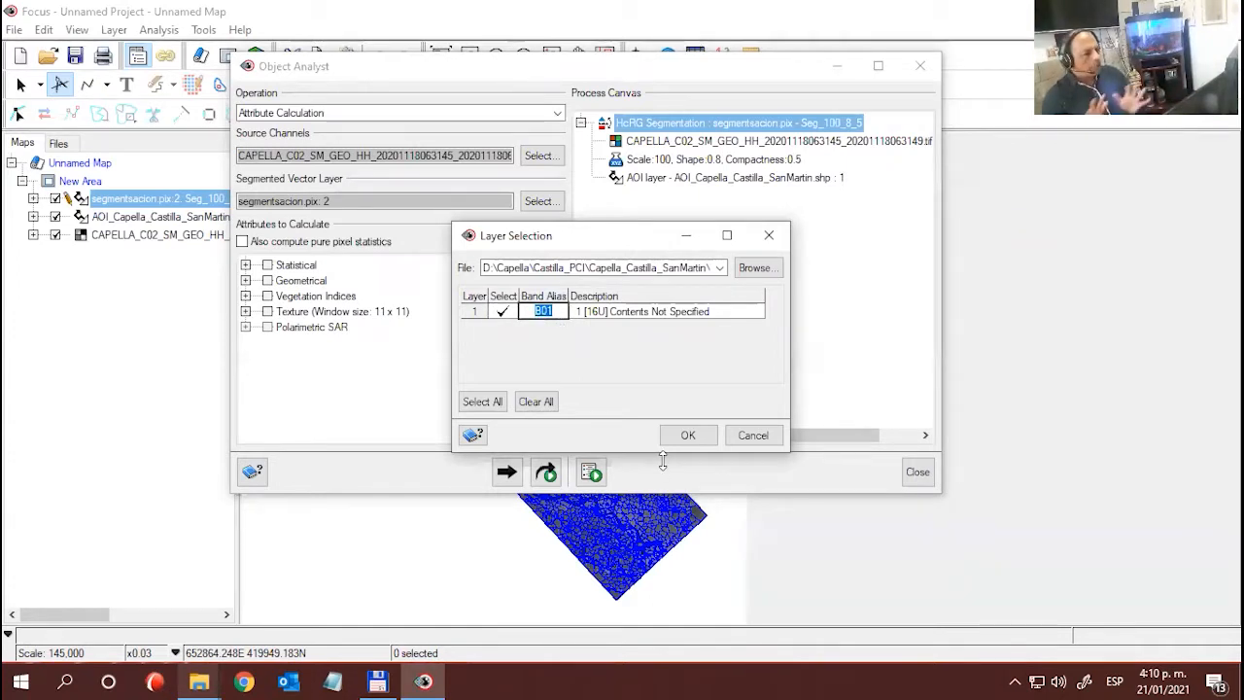
type("hh")
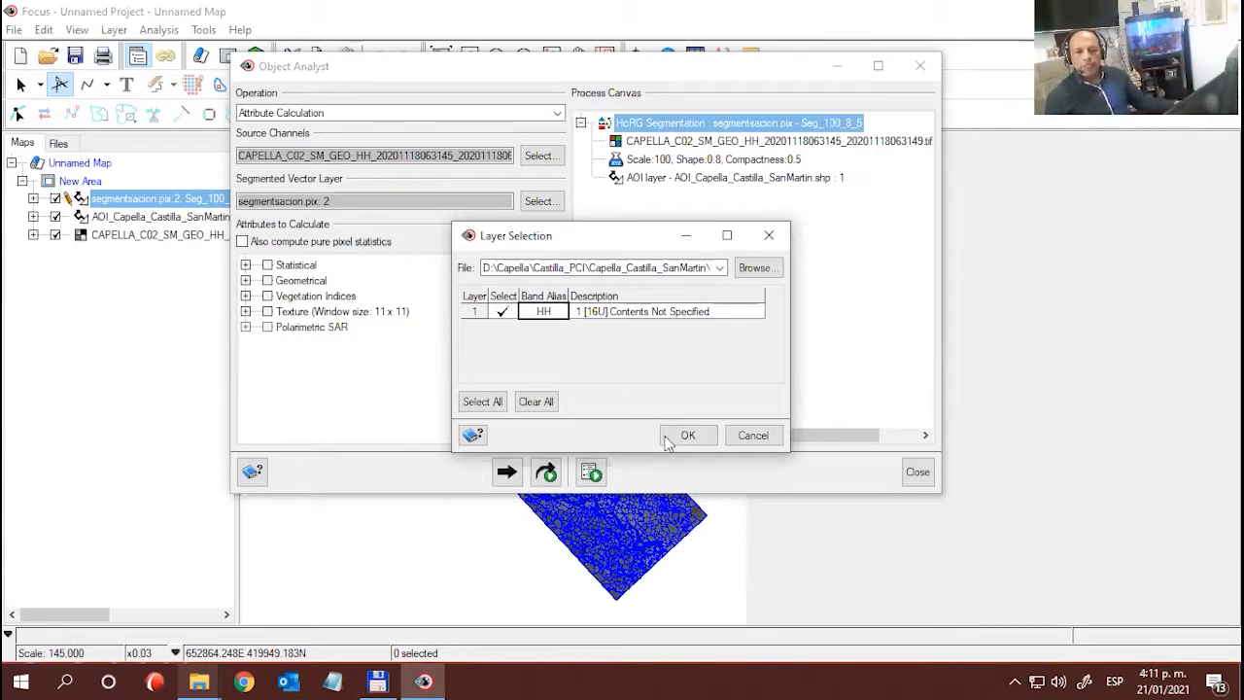
mouse_move(544, 237)
left_mouse_down()
mouse_move(515, 237)
mouse_move(524, 251)
left_mouse_up()
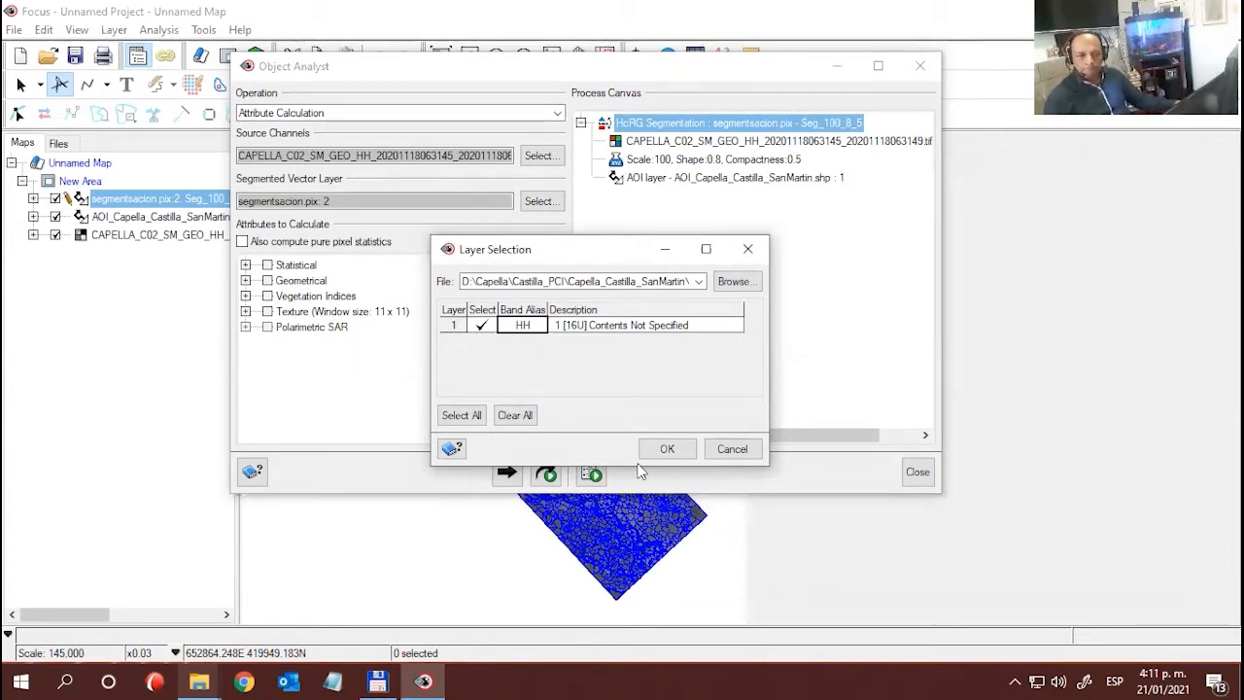
left_click_drag(512, 253, 502, 238)
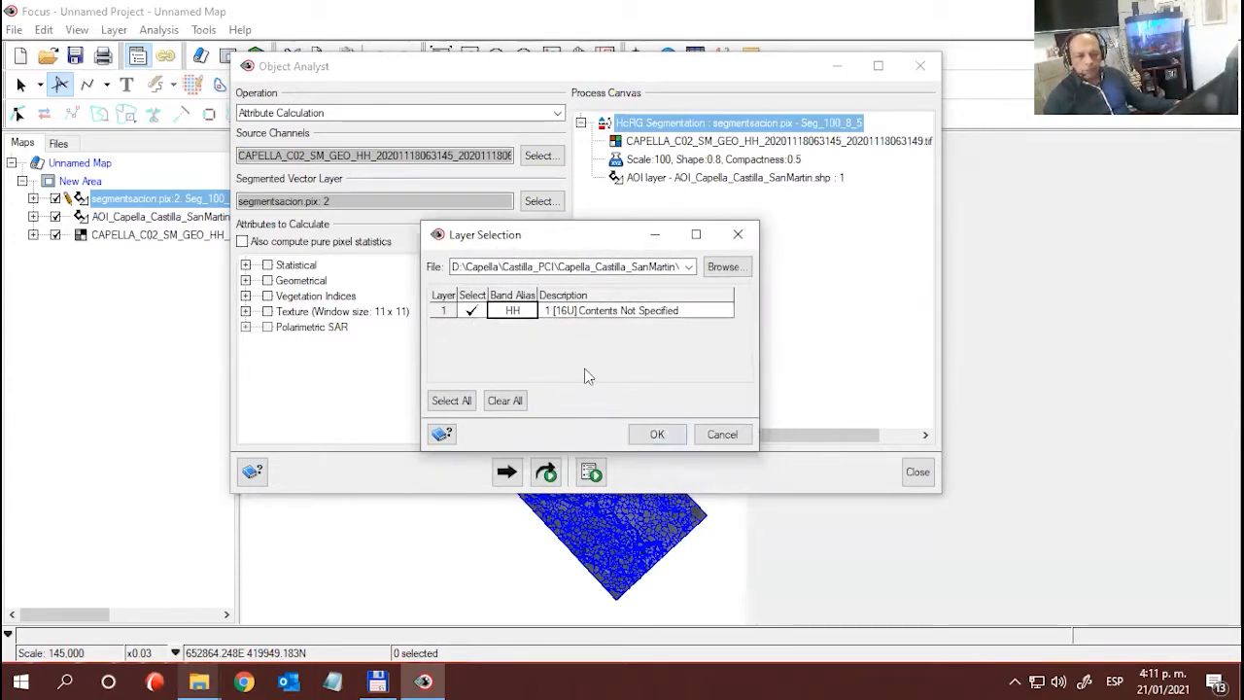
left_click(656, 435)
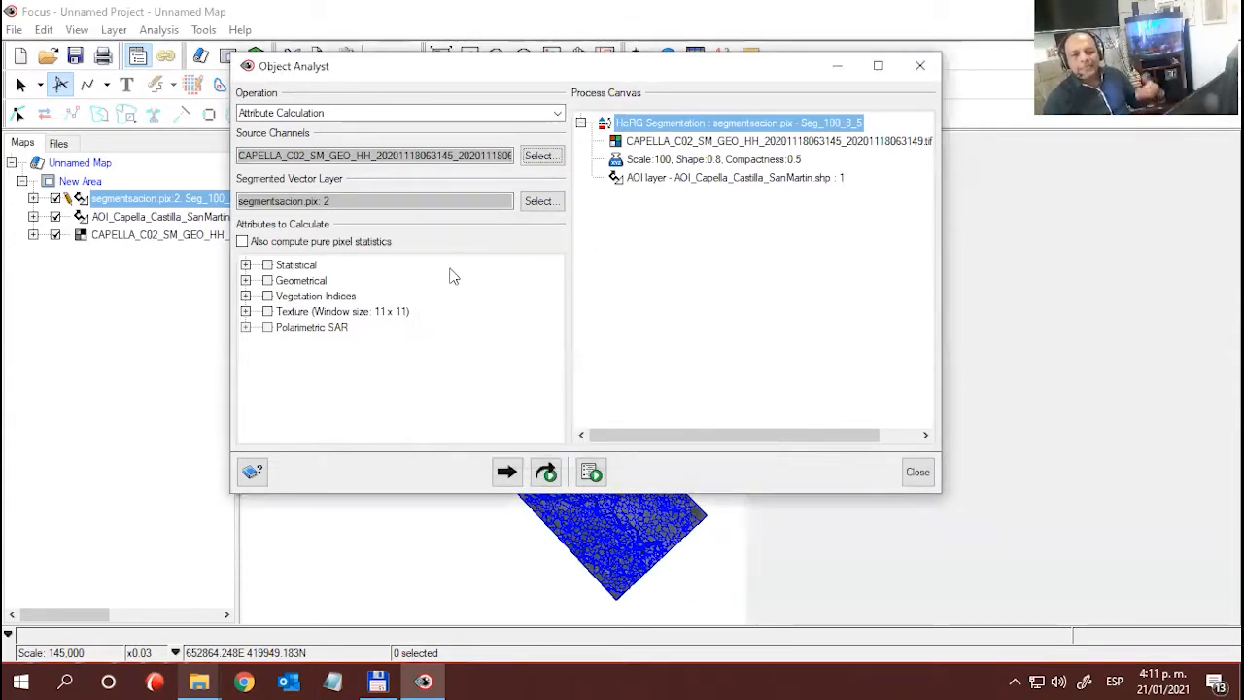
- Include all statistical attributes in the calculation: Min, Max, Mean and Standard deviation
left_click(279, 269)
left_click(245, 265)
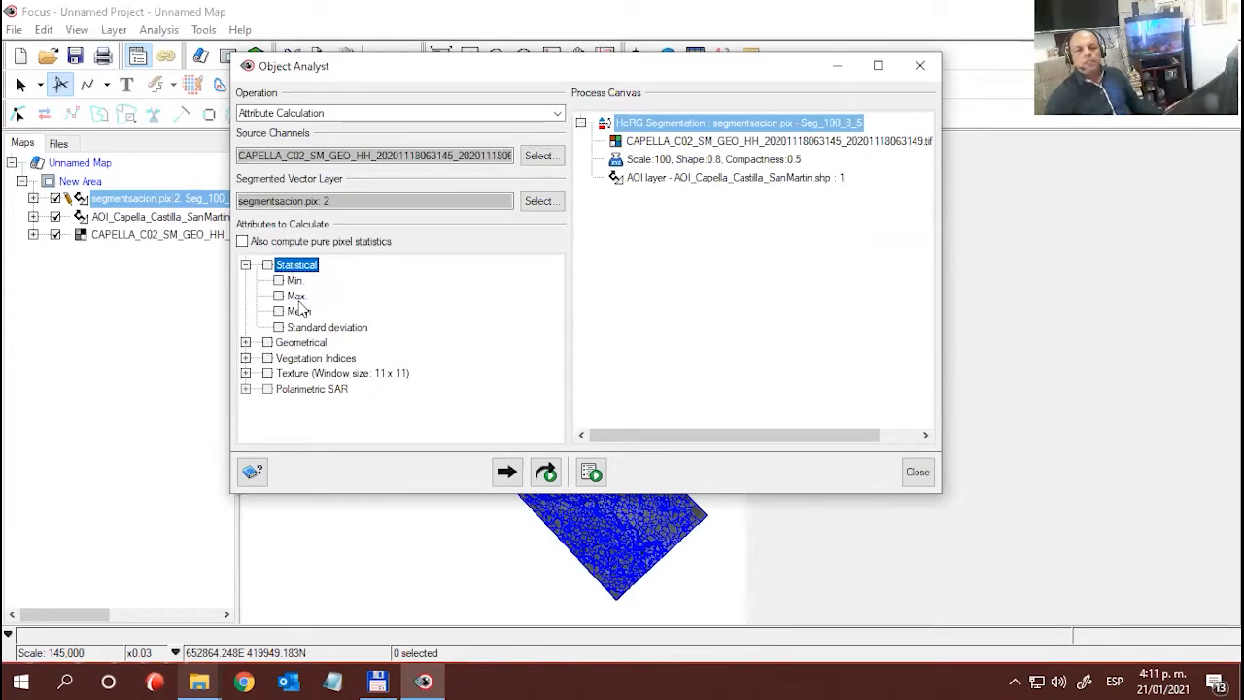
left_click(268, 265)
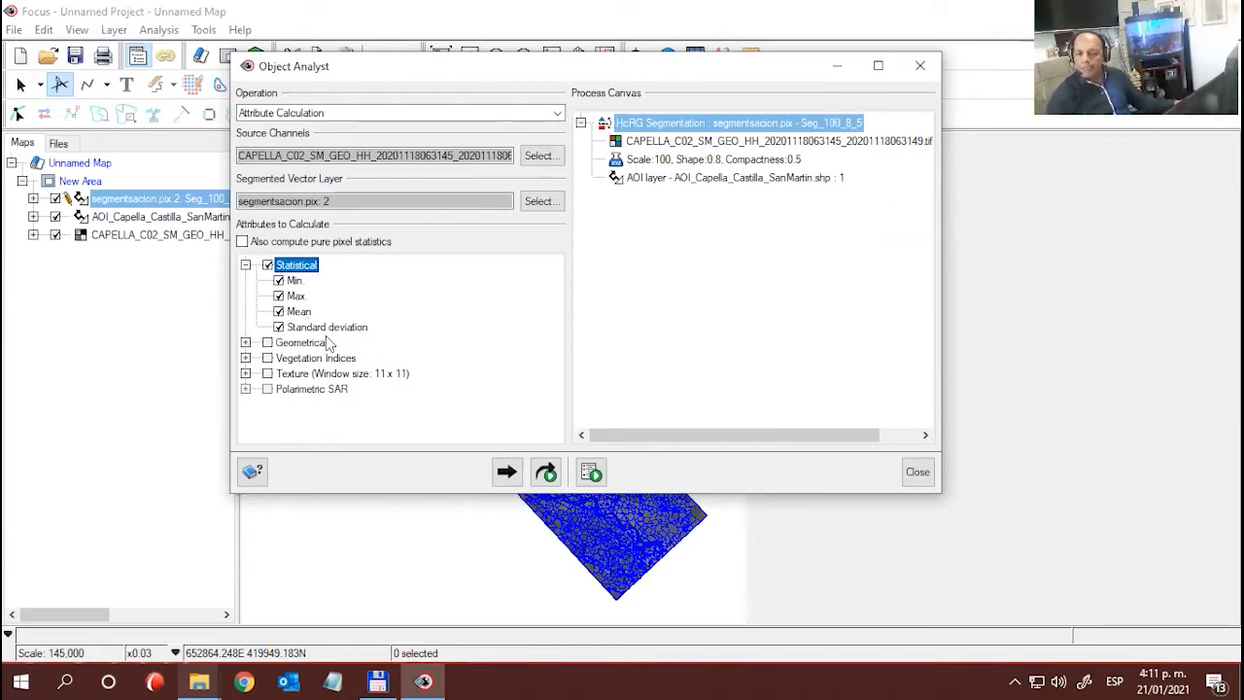
- Review the available geometrical attributes and vegetation indices, leaving both groups unselected
left_click(244, 342)
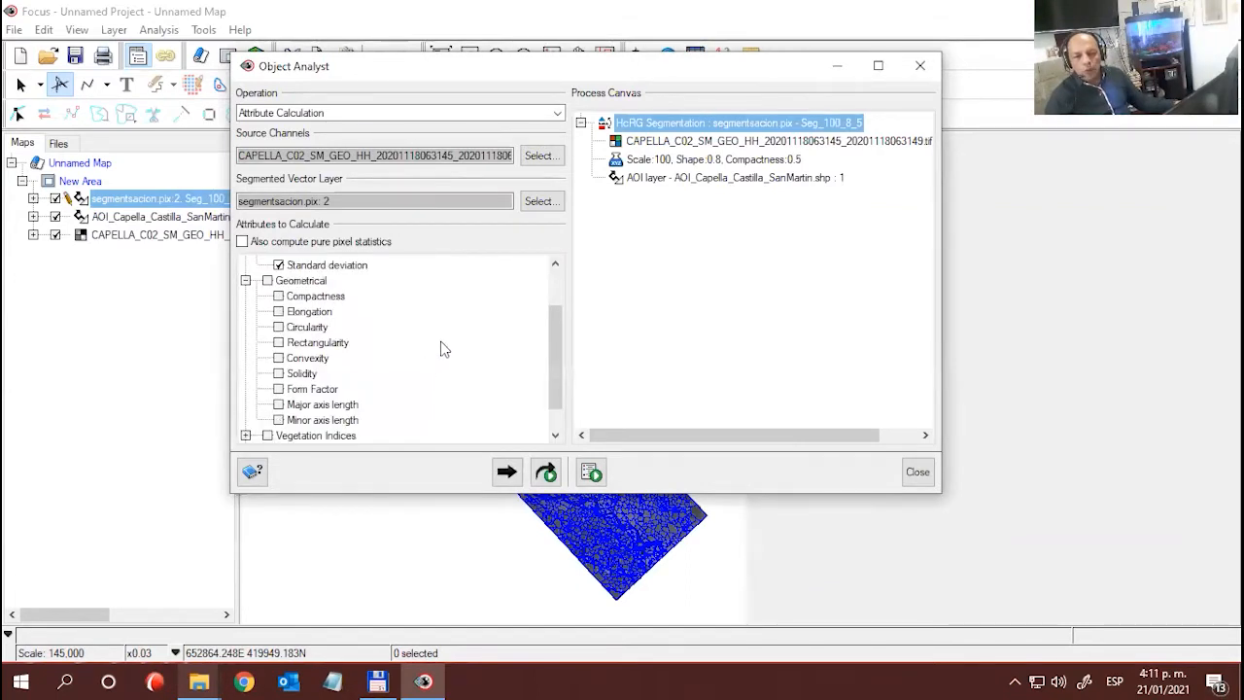
scroll(441, 347, "down", 1)
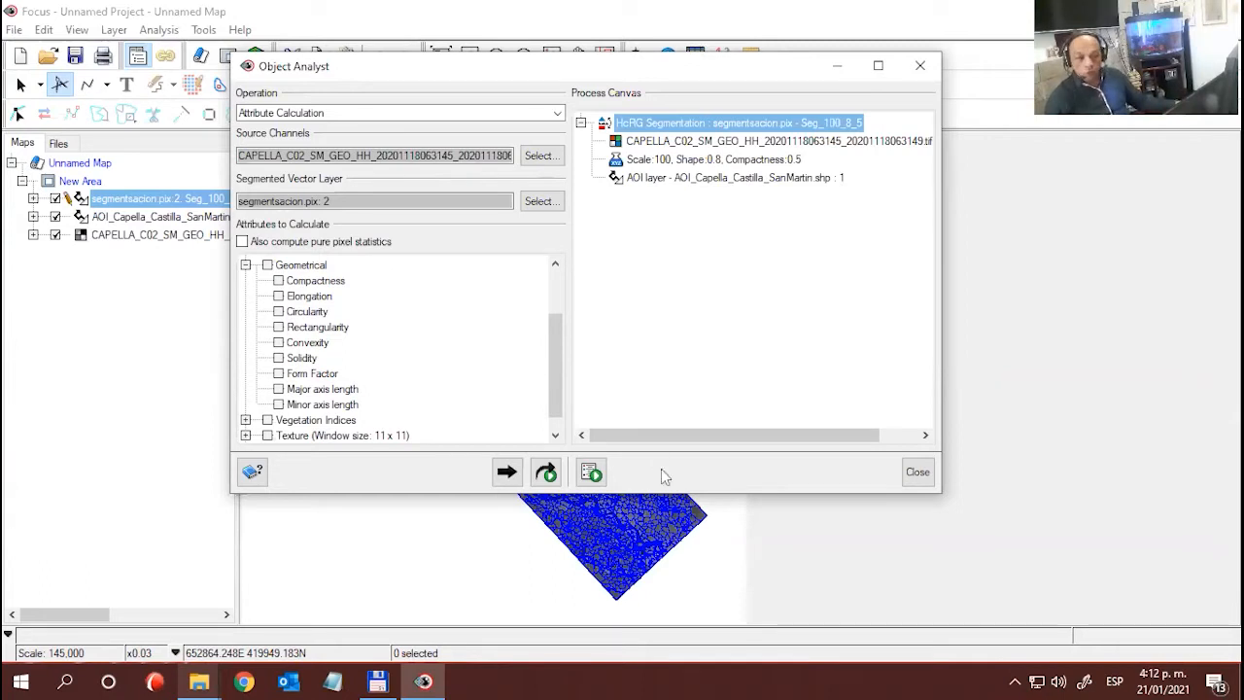
left_click(246, 265)
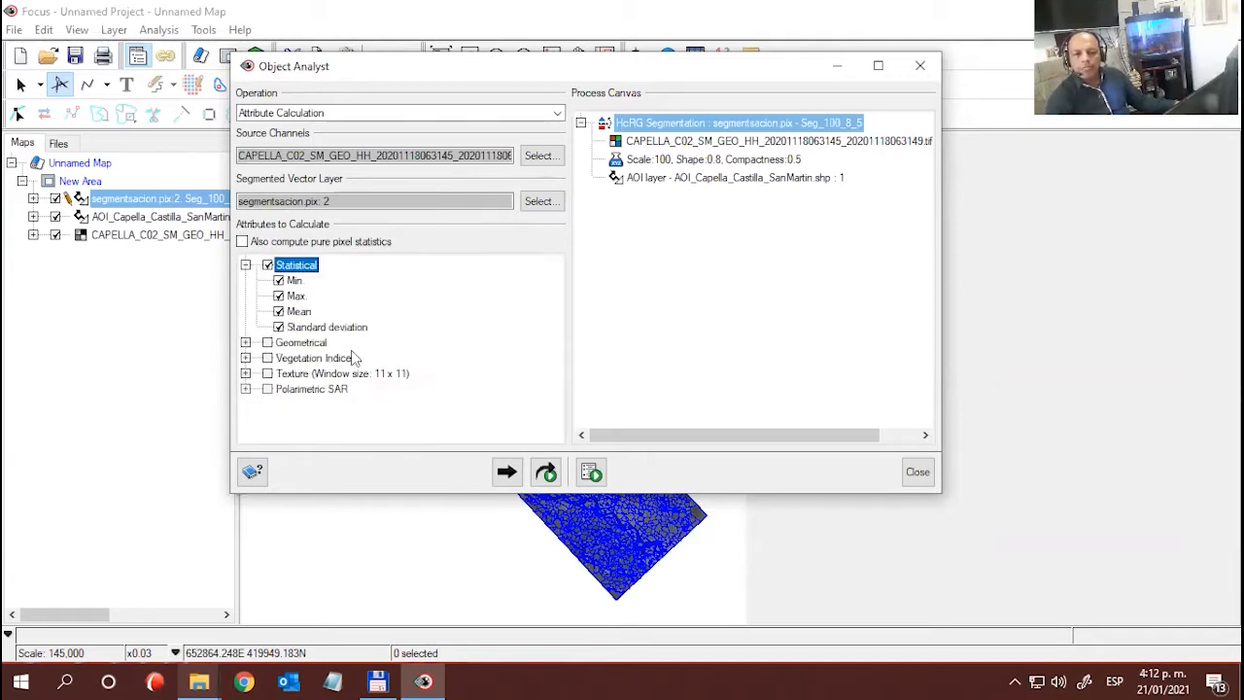
left_click(321, 360)
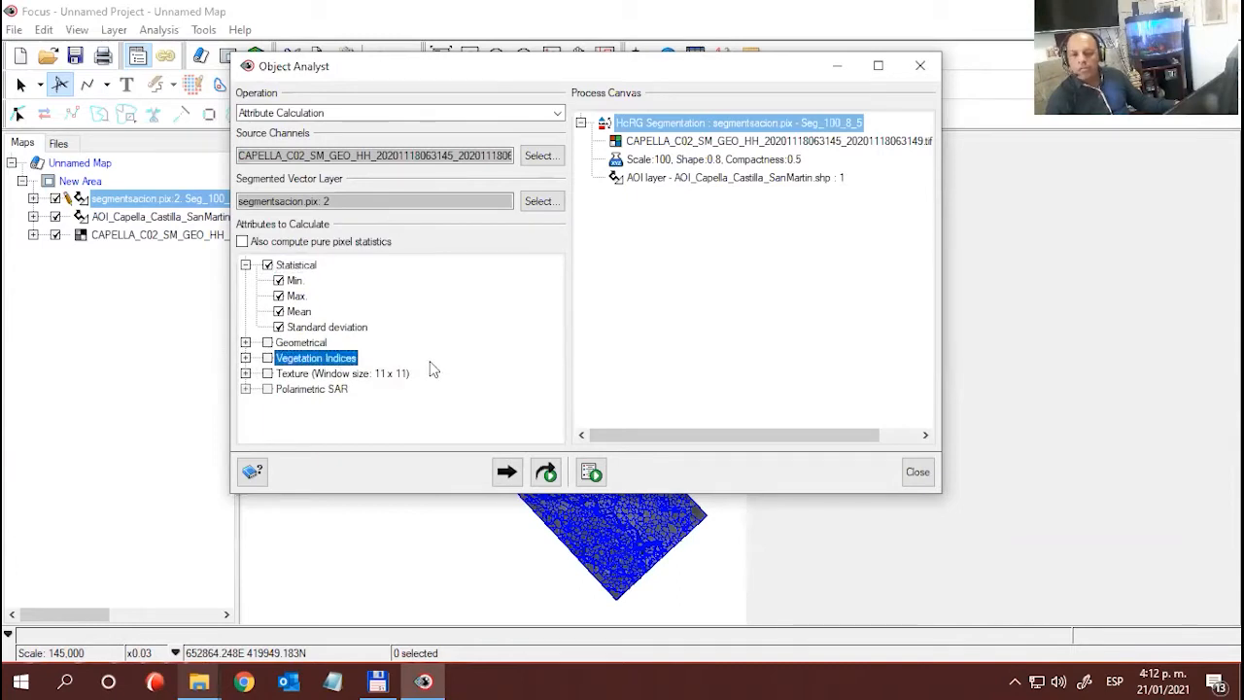
left_click(246, 358)
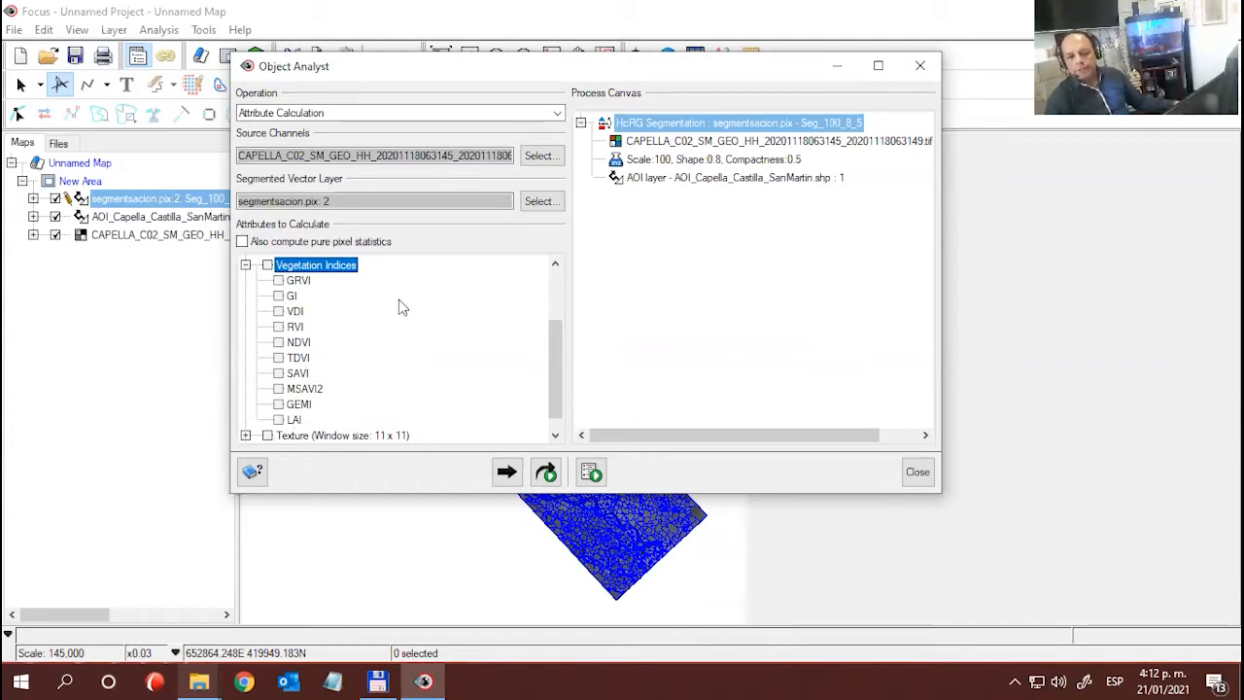
left_click(245, 265)
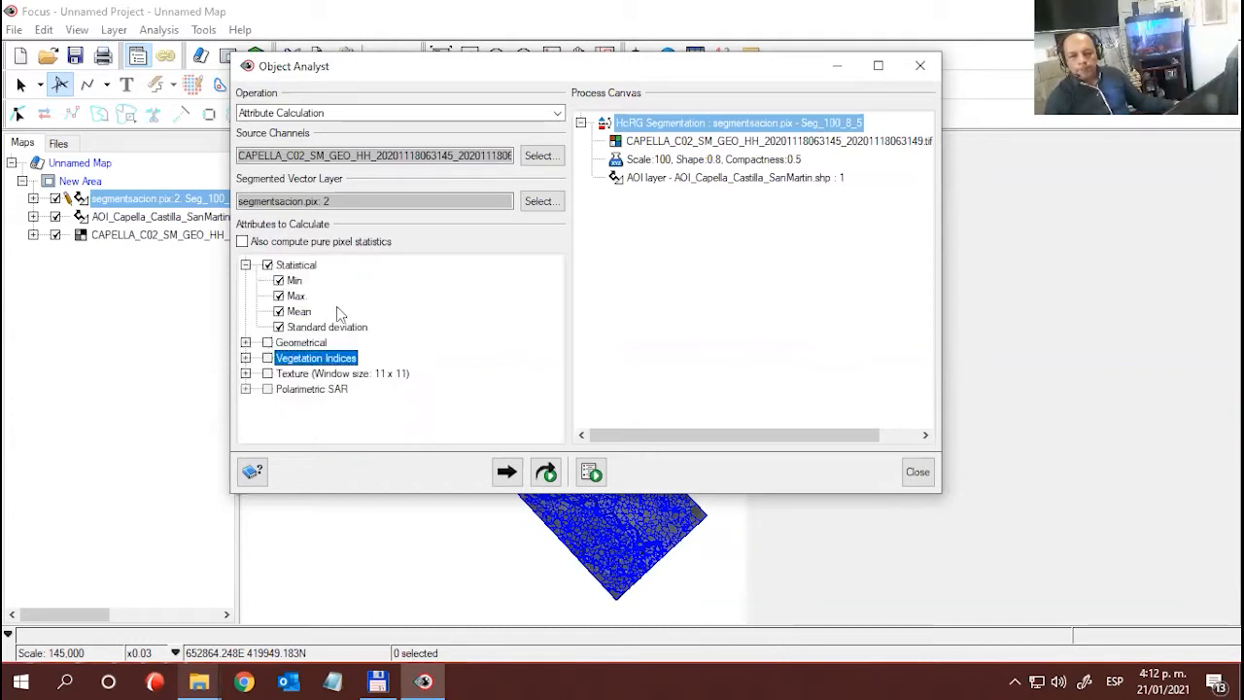
- Include all texture attributes with the 11 x 11 window, from Mean to Contrast, and add and run the attribute calculation
left_click(314, 377)
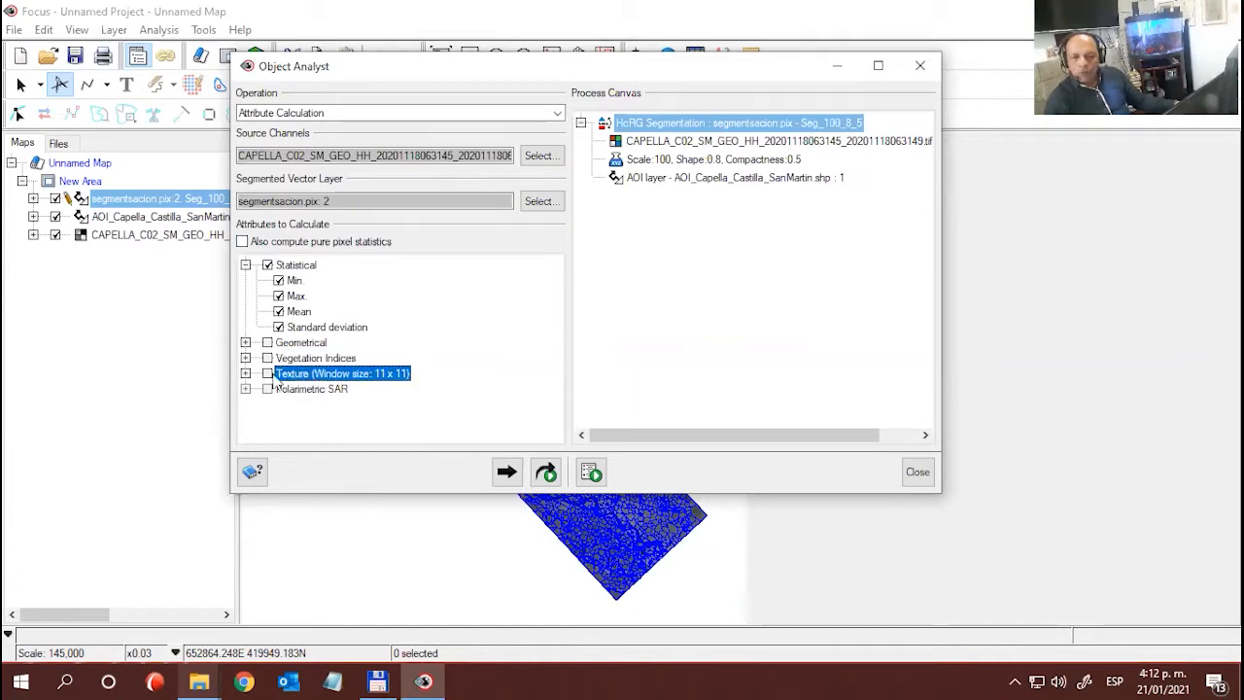
left_click(246, 375)
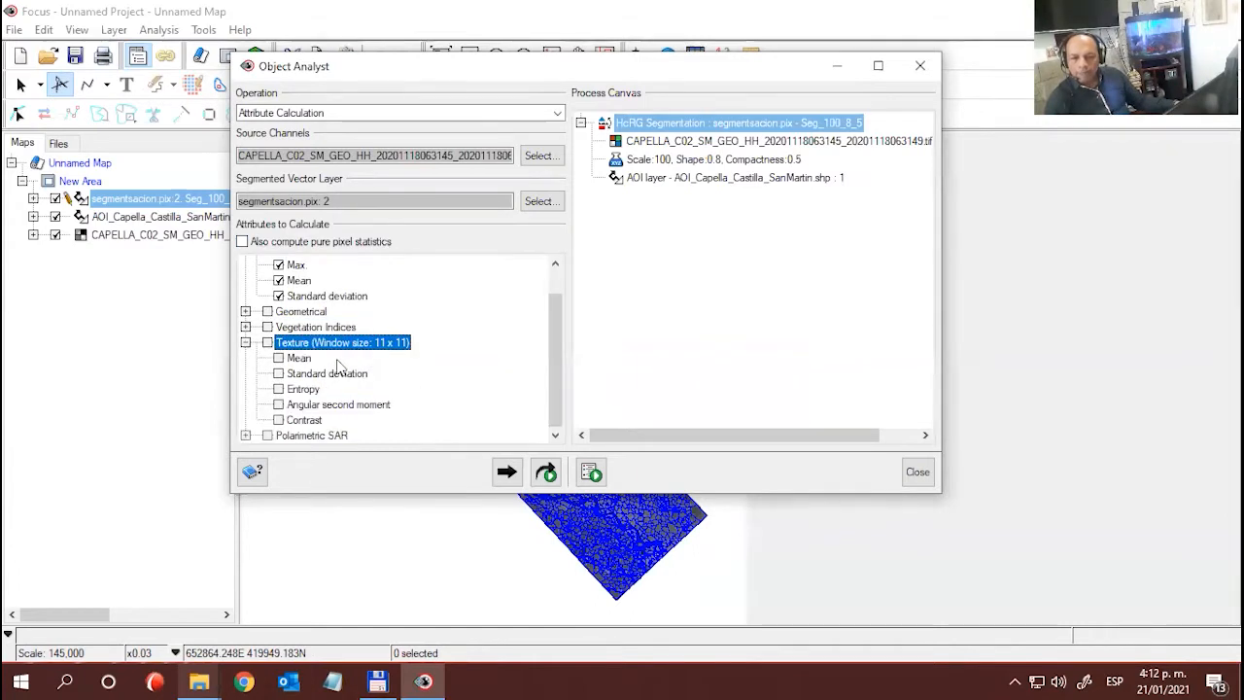
left_click(267, 343)
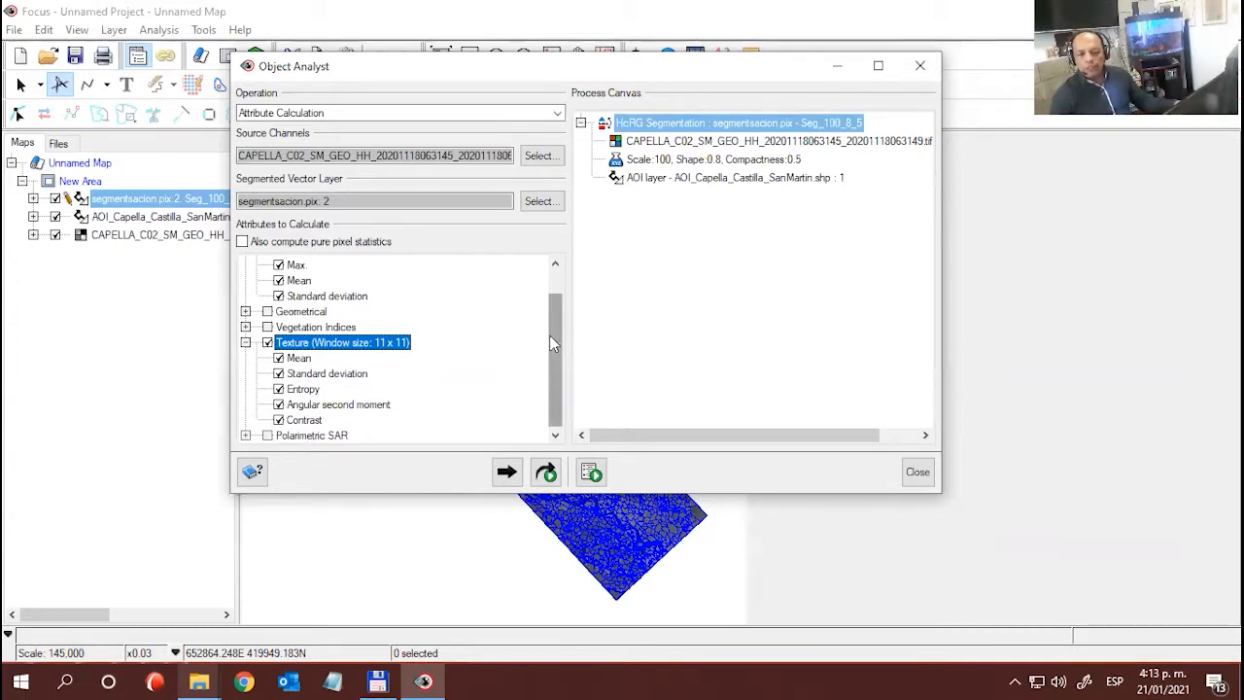
left_click_drag(553, 343, 553, 298)
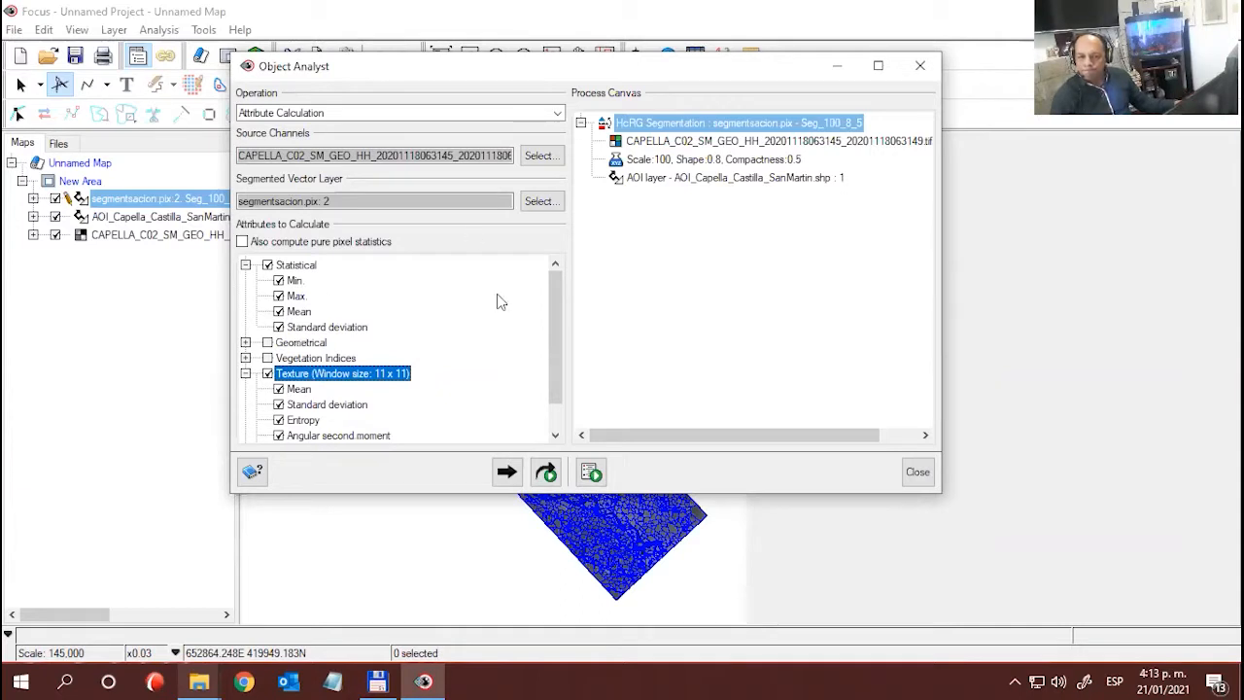
mouse_move(557, 298)
left_mouse_down()
mouse_move(564, 361)
mouse_move(556, 282)
left_mouse_up()
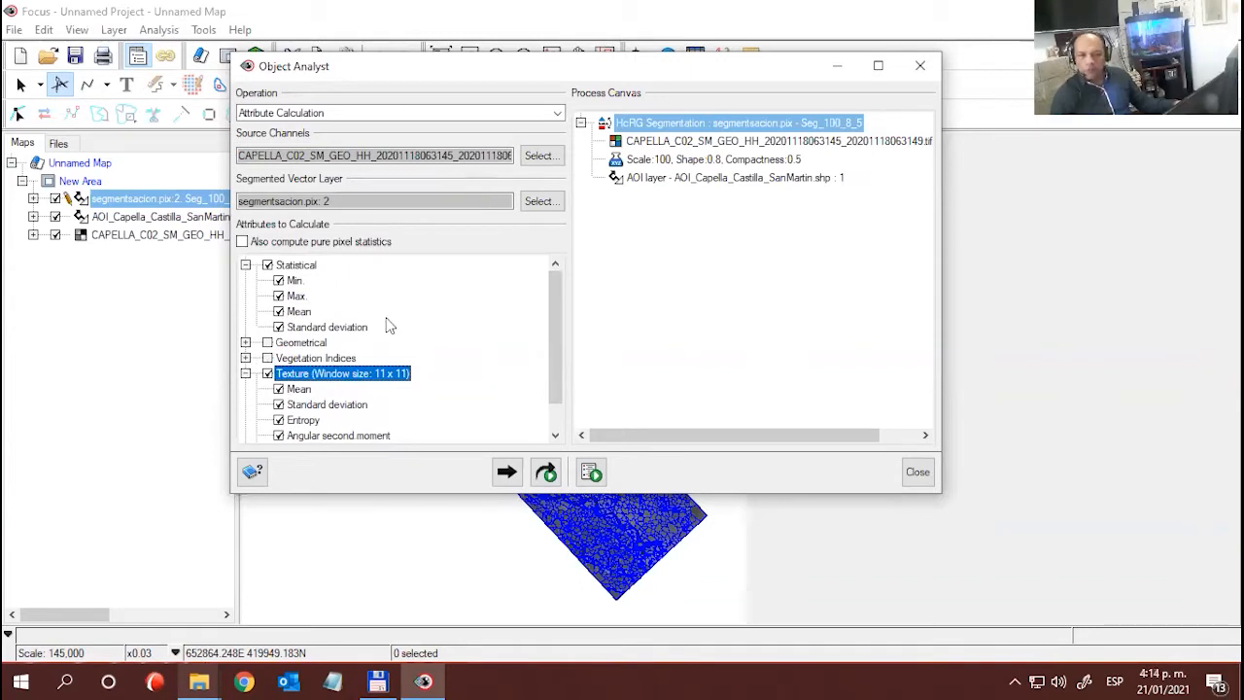
left_click(545, 473)
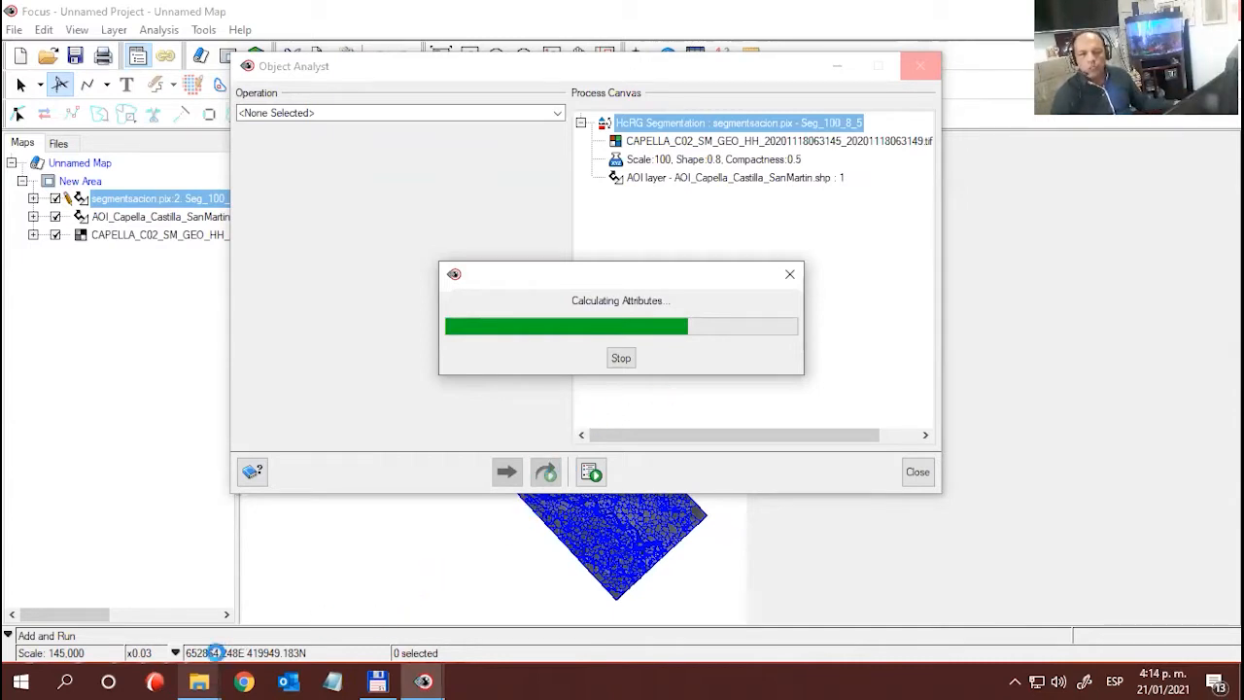
- Switch to File Explorer and compare the seg_Castilla_SanMartin_100_5_7.pix and seg_Castilla_SanMartin_100_5_7_atrib.pix files in the Resultados folder
mouse_move(209, 678)
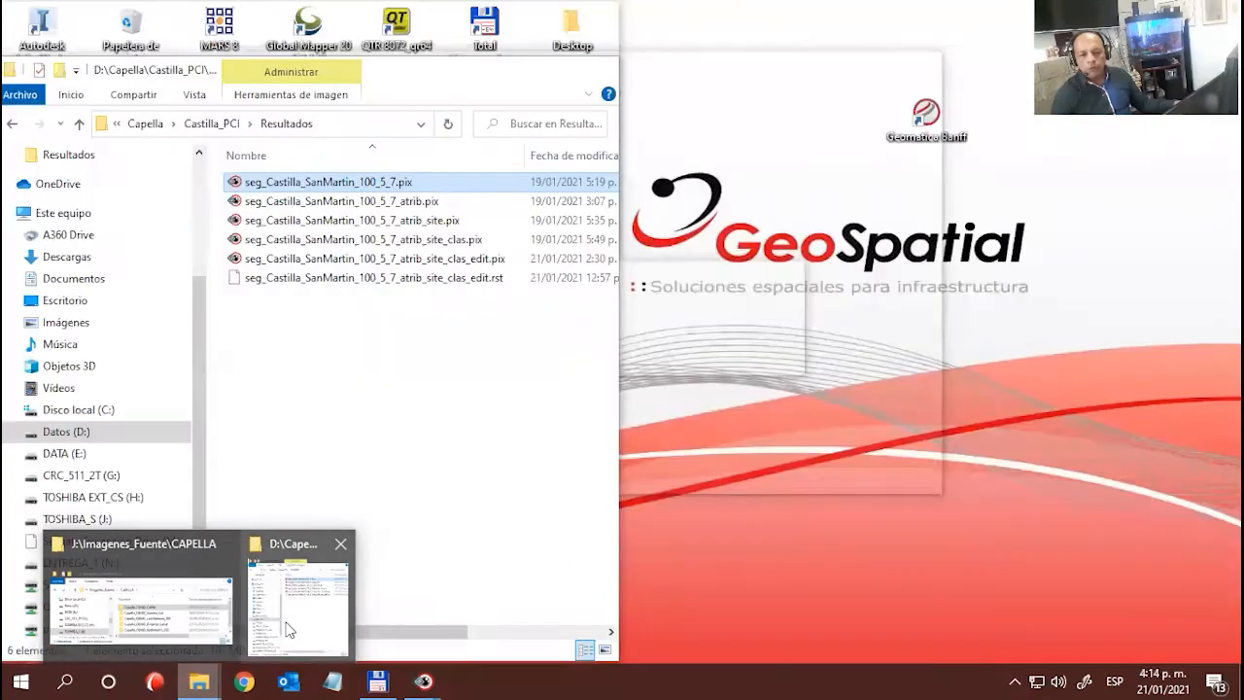
left_click(292, 612)
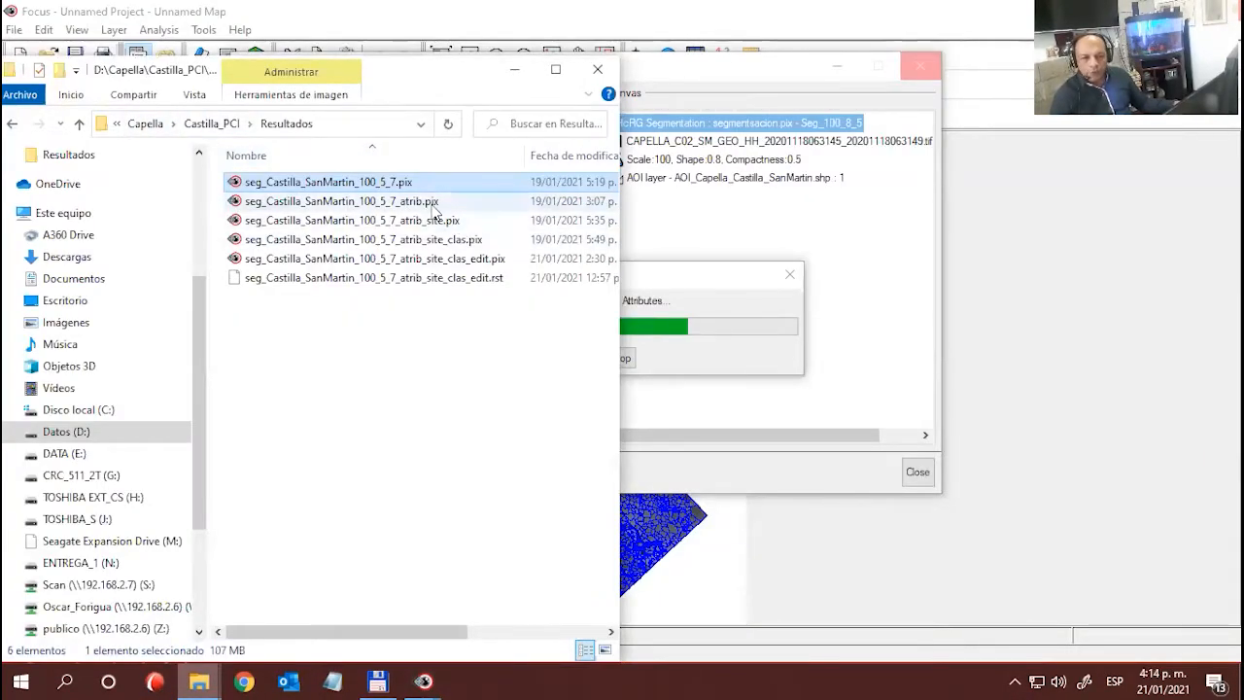
left_click(429, 206)
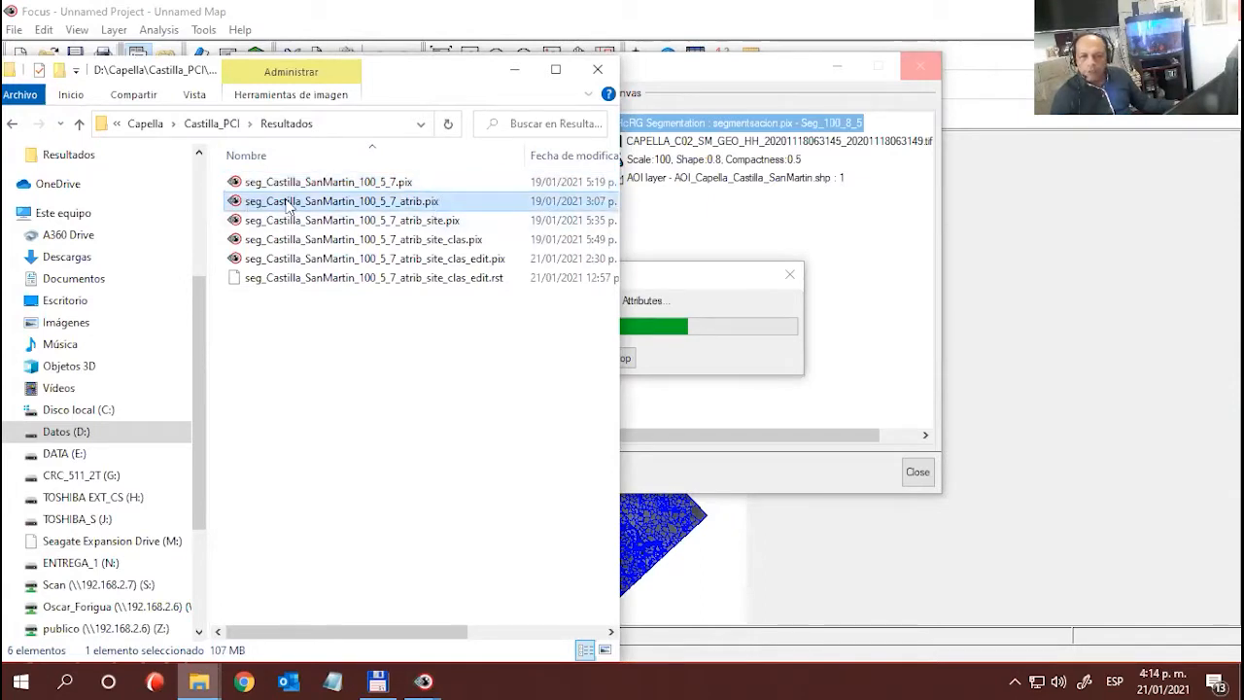
left_click(399, 186)
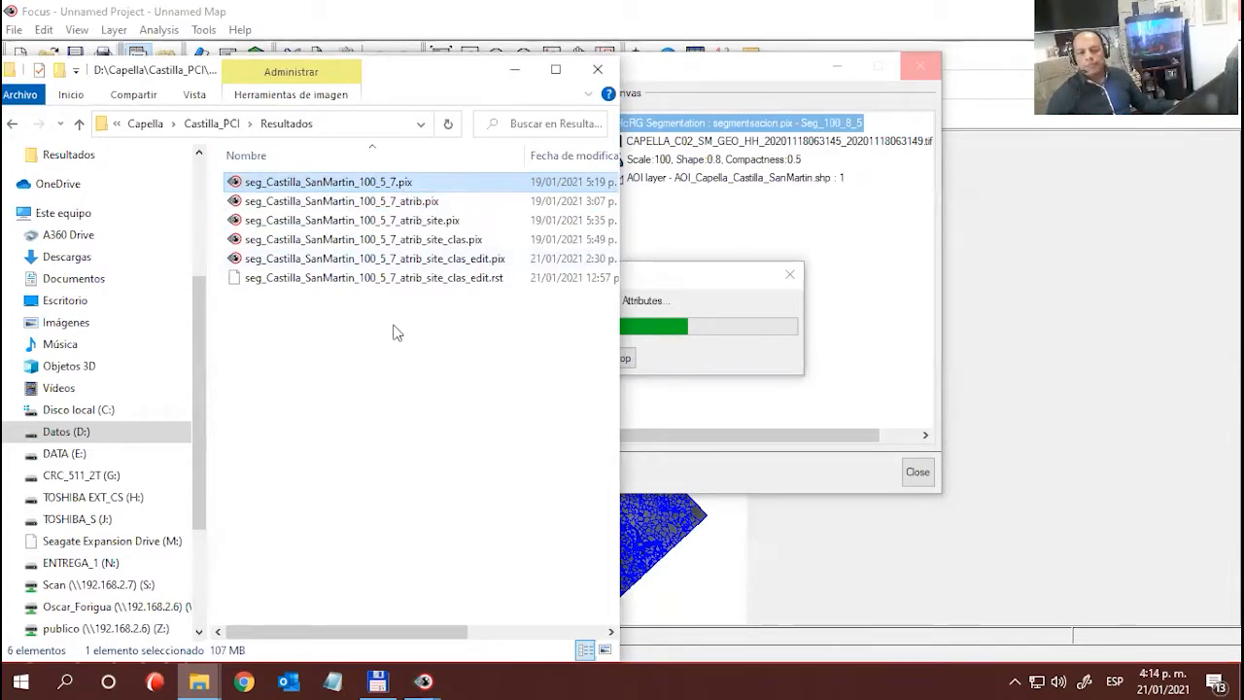
left_click(424, 202)
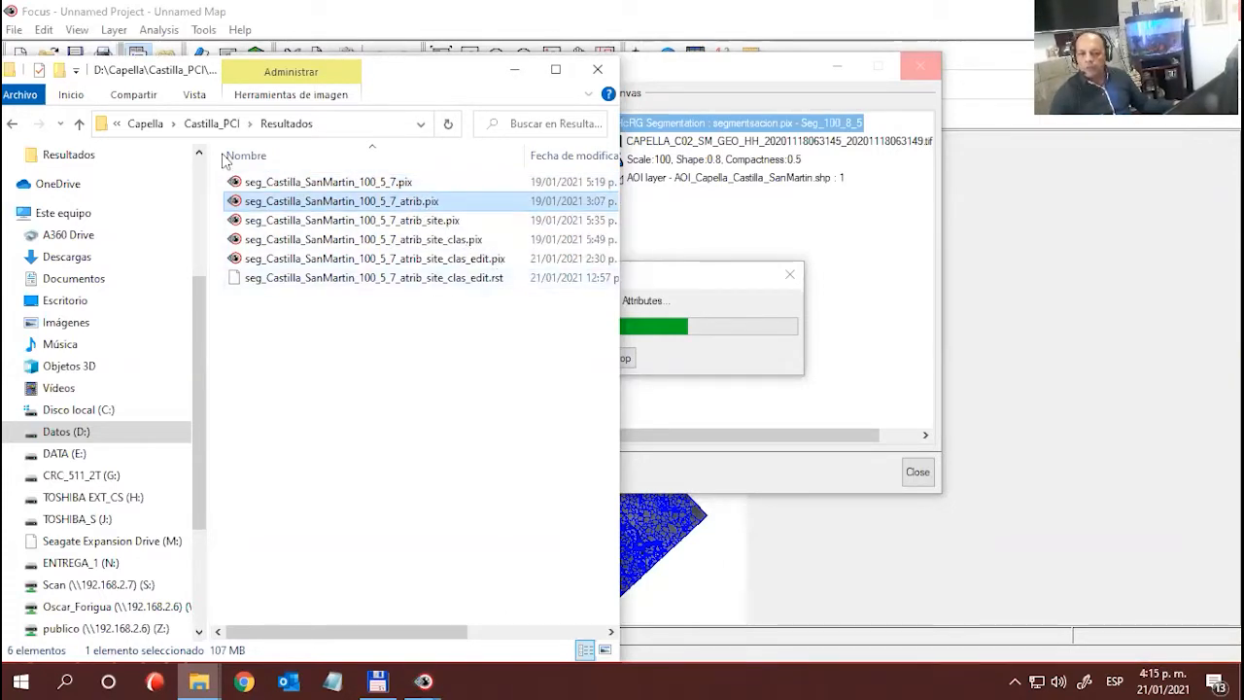
mouse_move(413, 630)
left_mouse_down()
mouse_move(559, 643)
mouse_move(423, 642)
left_mouse_up()
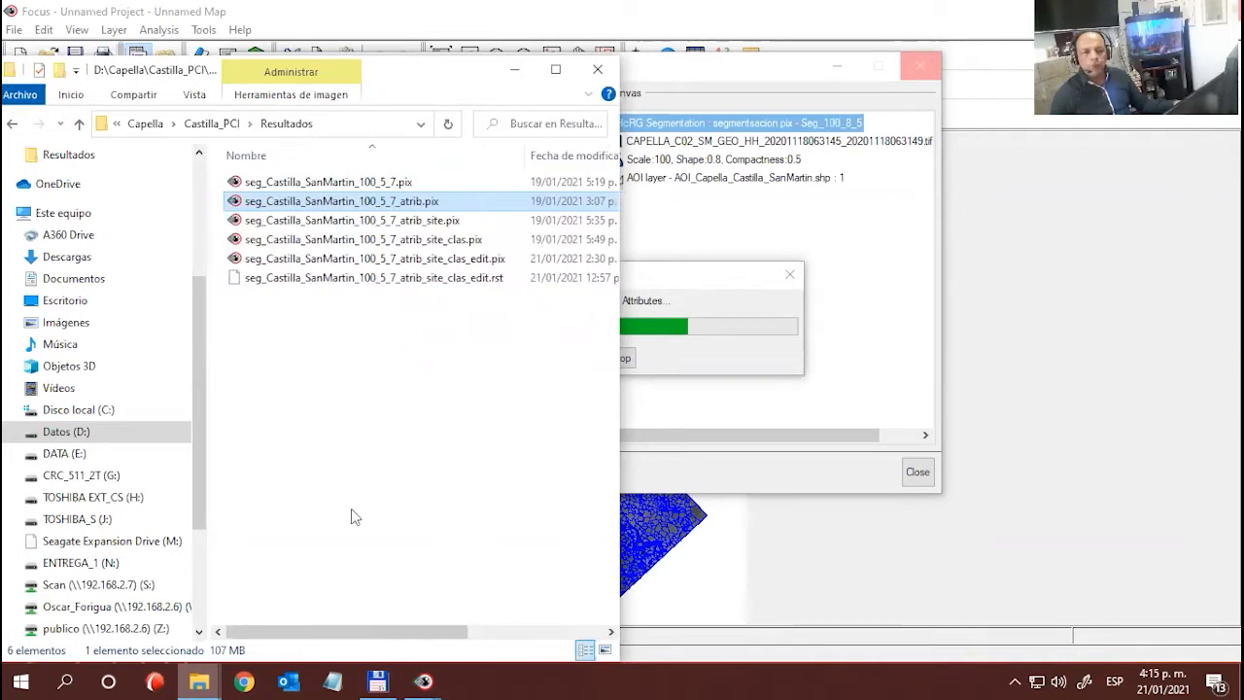
left_click(515, 69)
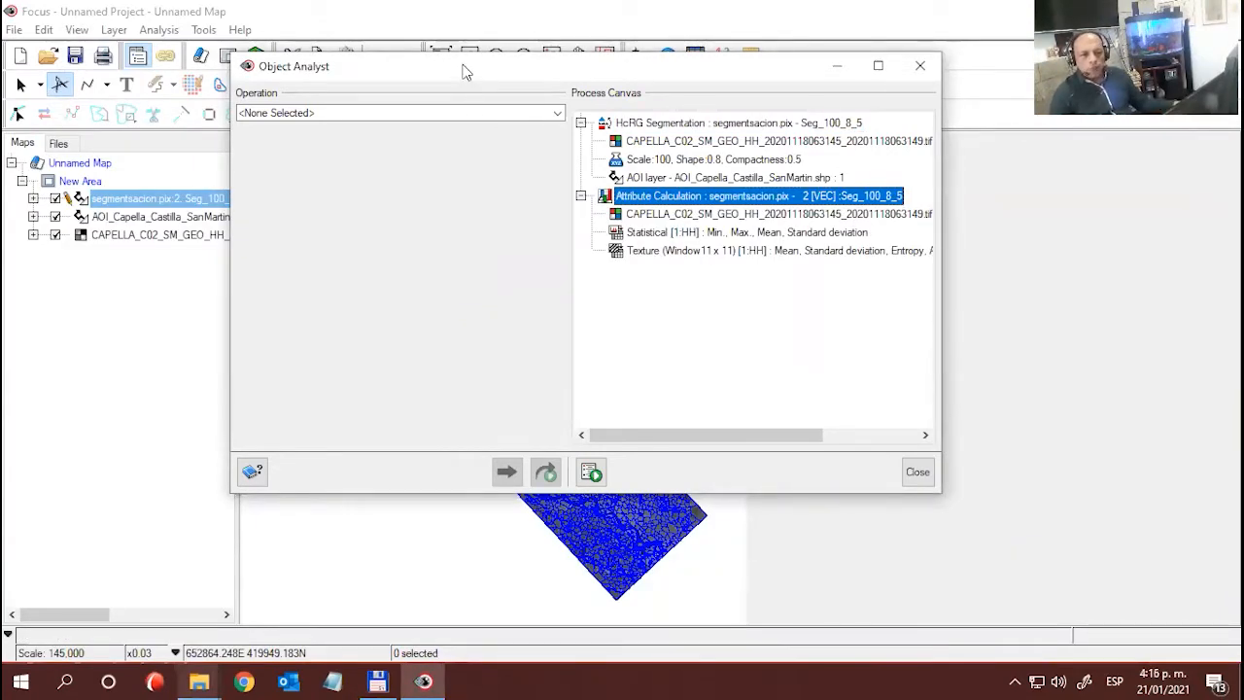
- Review the segmentation and attribute calculation entries in the process canvas, including the statistical and texture items
left_click_drag(464, 68, 436, 69)
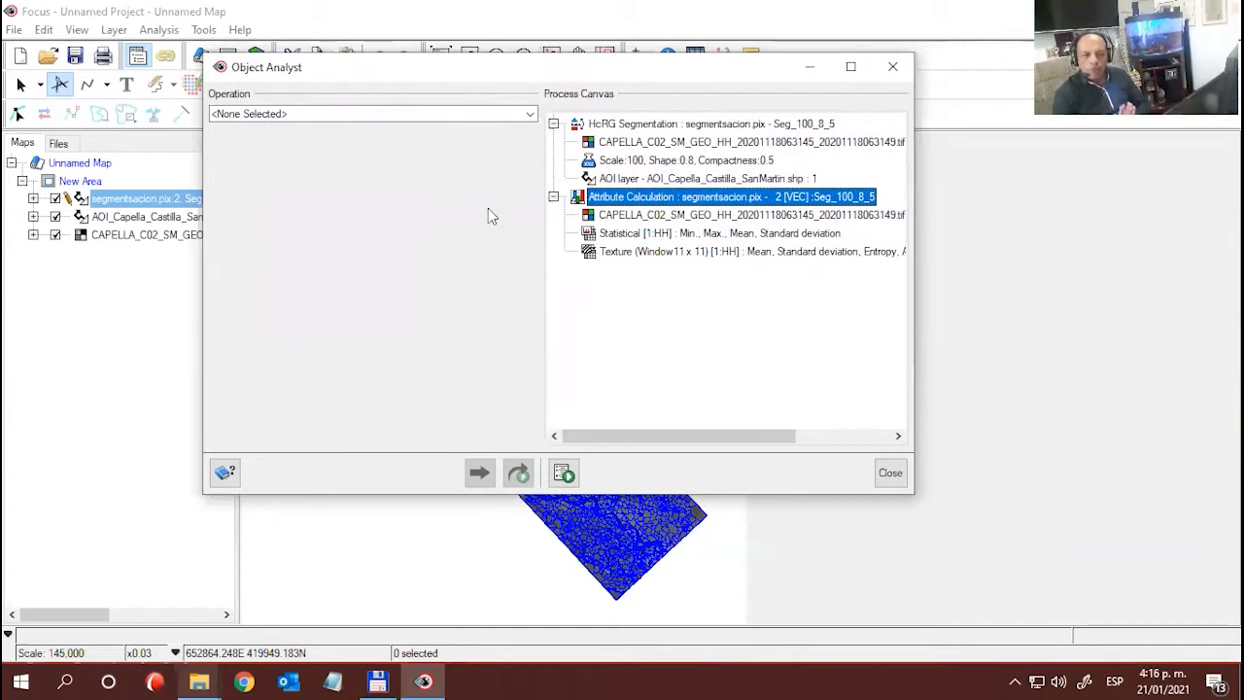
left_click(669, 126)
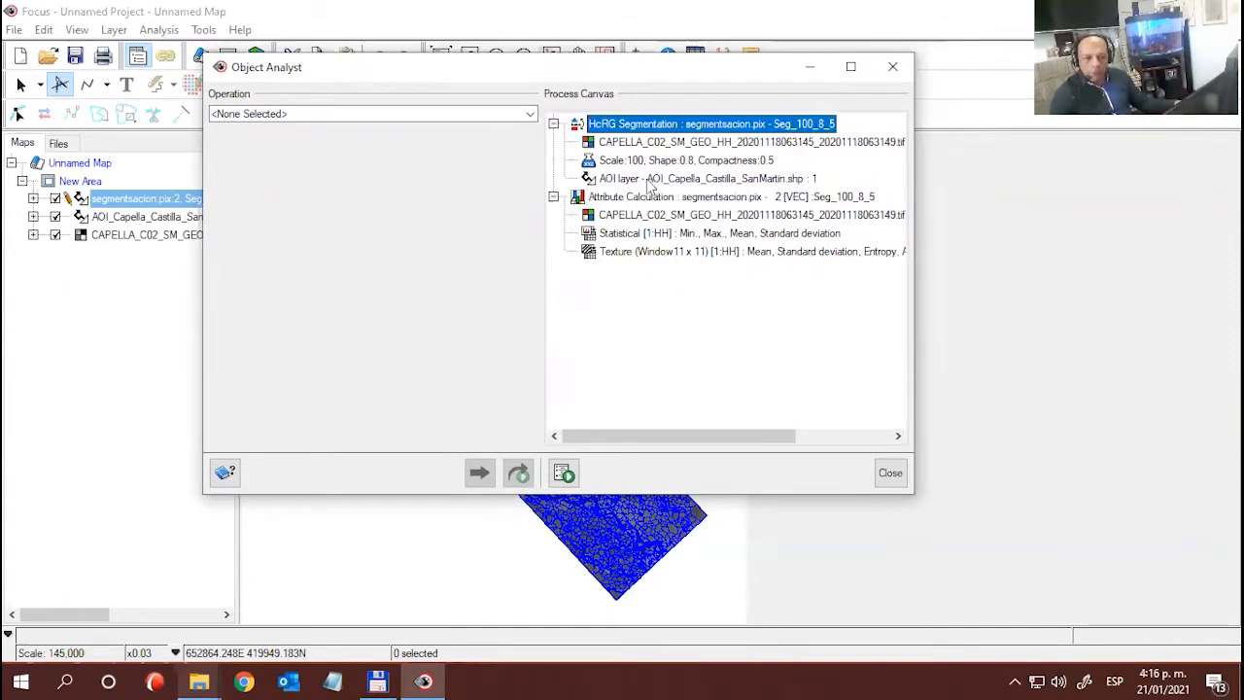
left_click(648, 199)
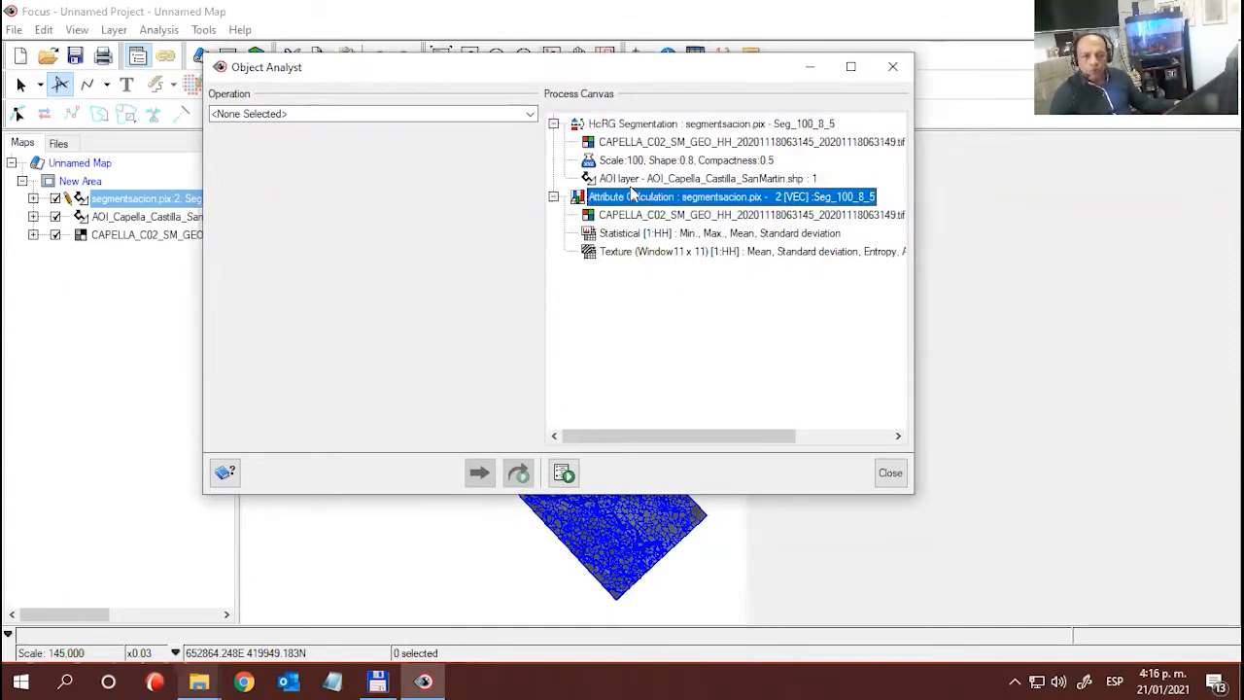
left_click_drag(646, 71, 675, 123)
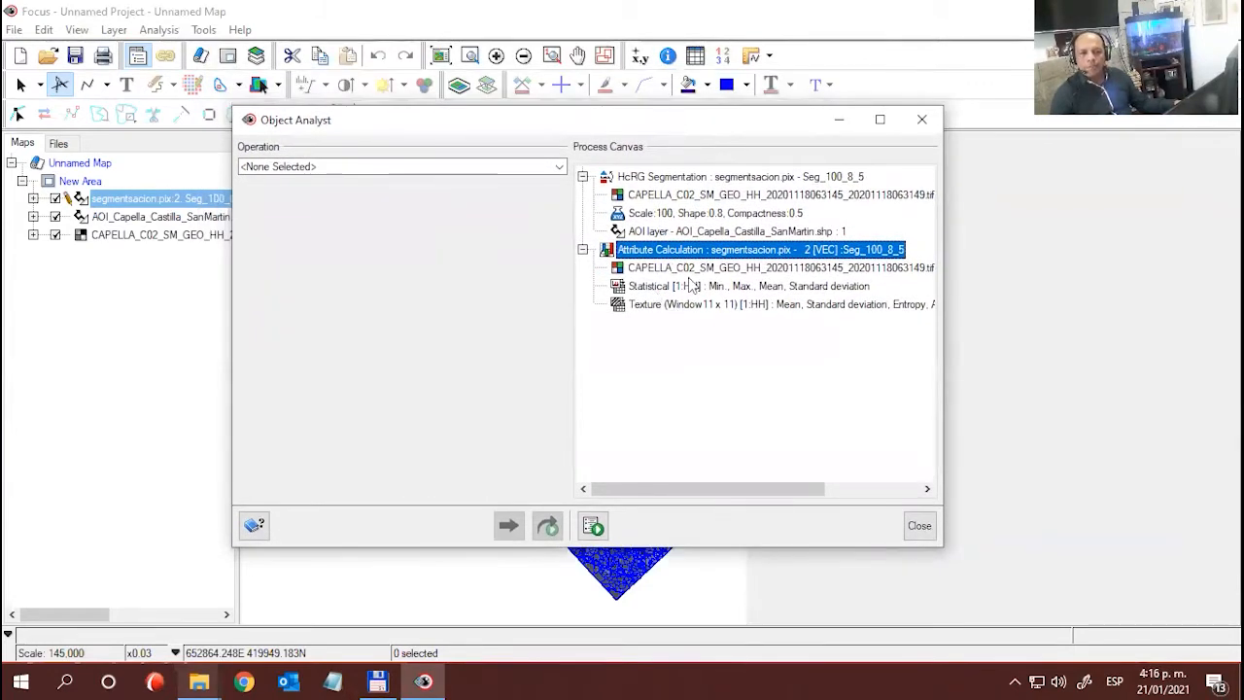
left_click(691, 286)
left_click(685, 307)
left_click(690, 287)
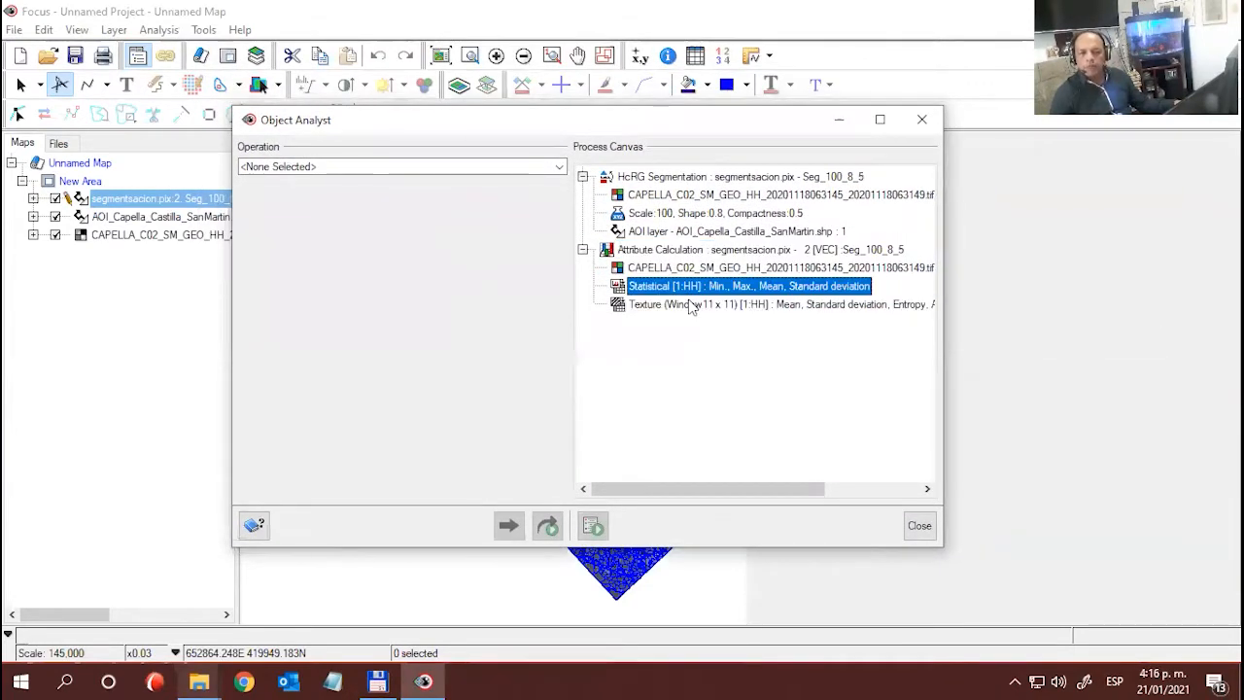
left_click(692, 307)
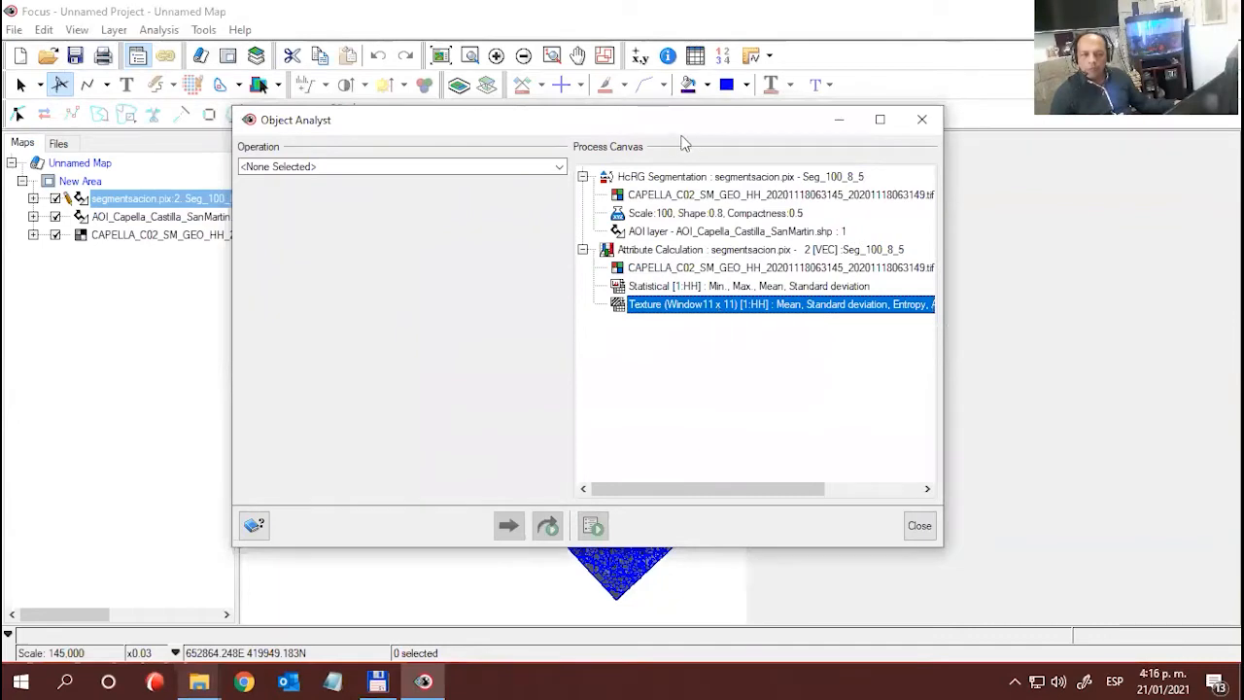
- Open the attribute table of the segmentsacion.pix layer and examine the Min_HH, Mean_HH and StdV_HH fields
left_click_drag(673, 124, 1081, 22)
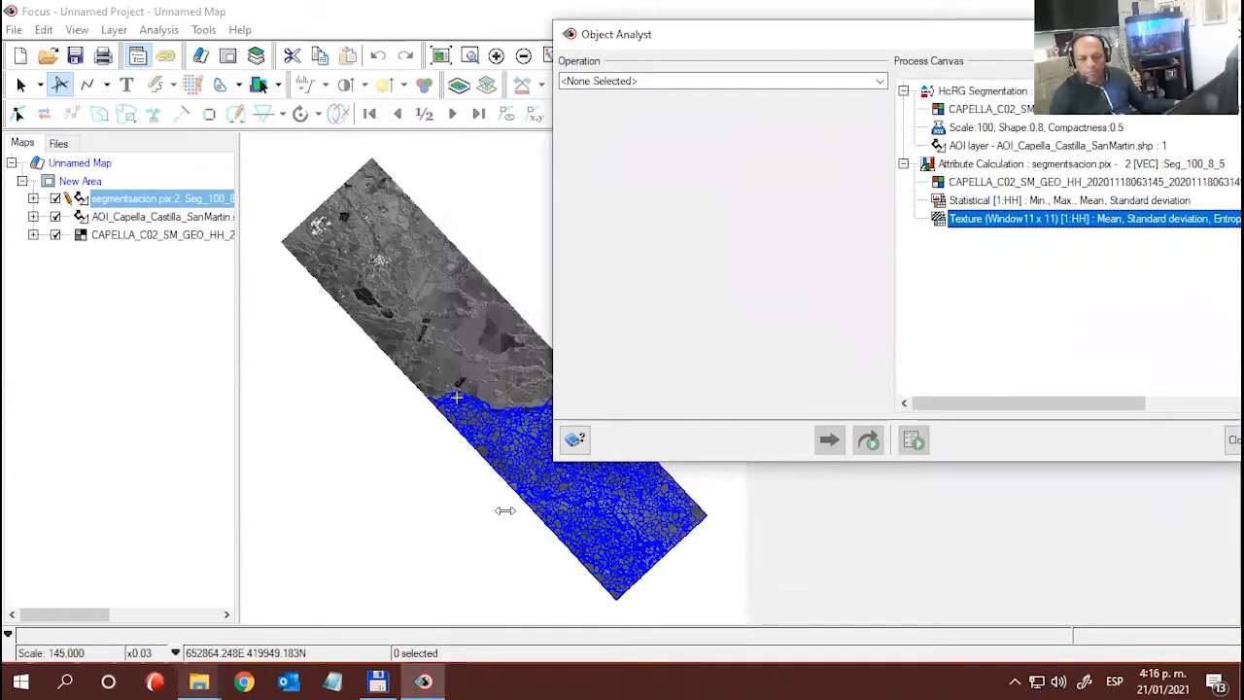
right_click(167, 206)
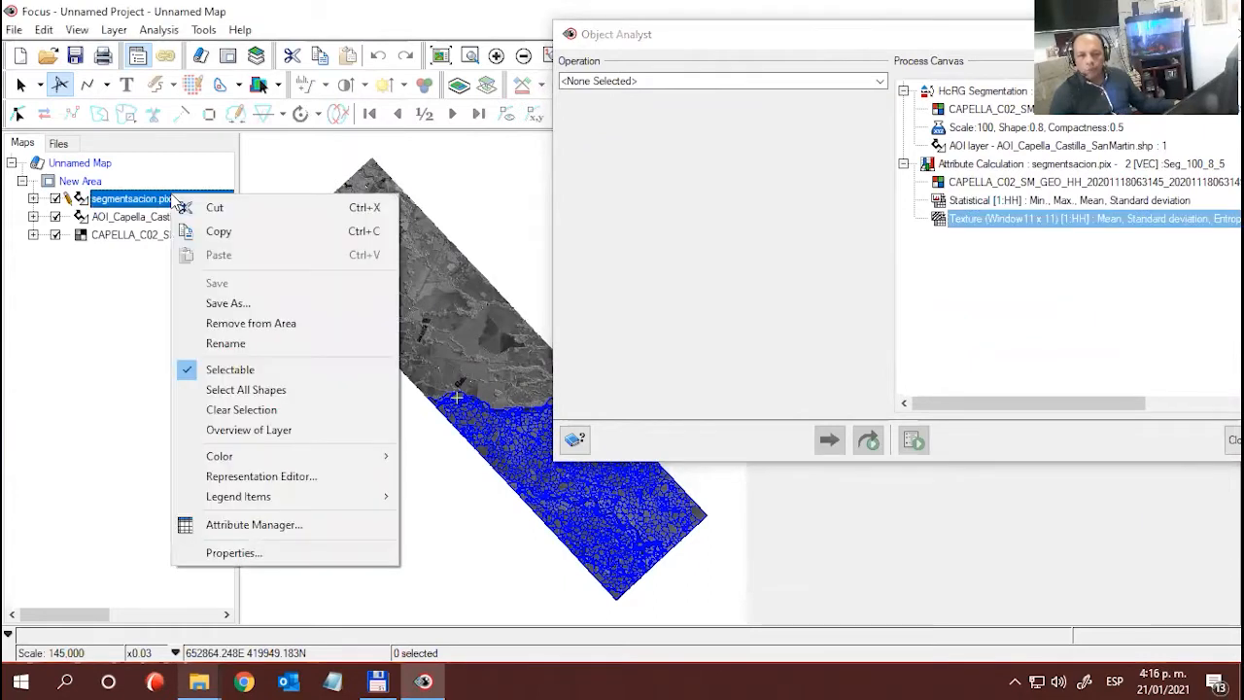
left_click(238, 527)
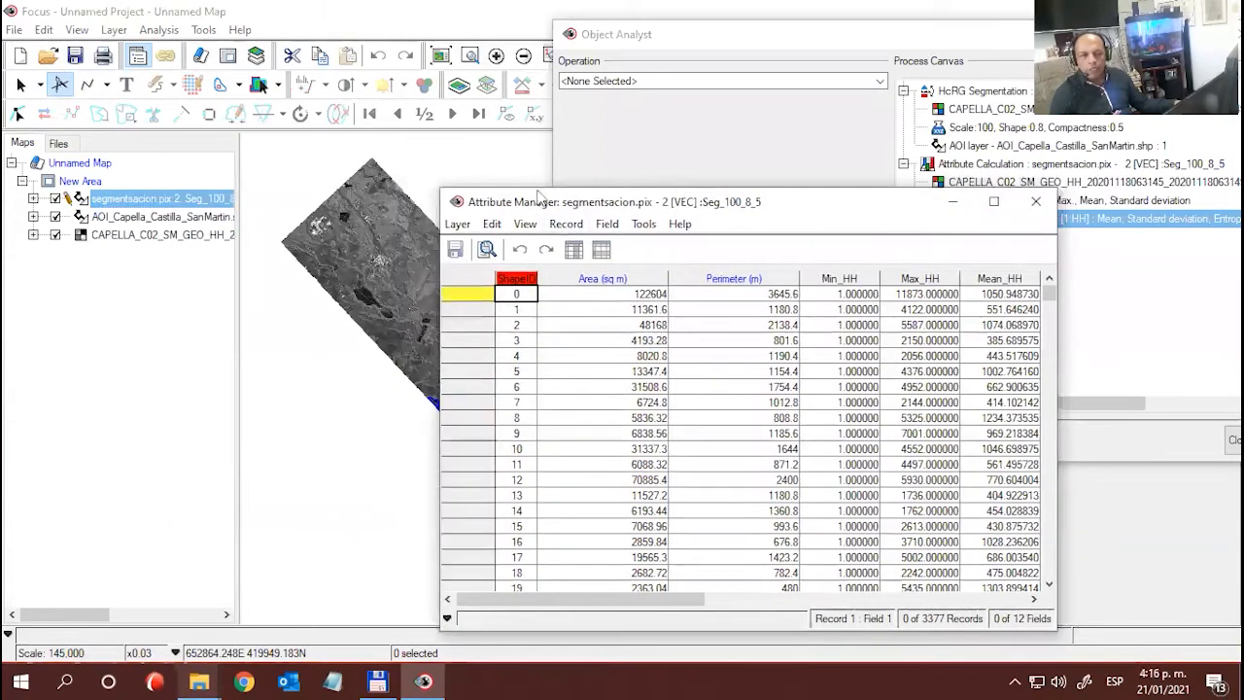
left_click_drag(610, 206, 251, 143)
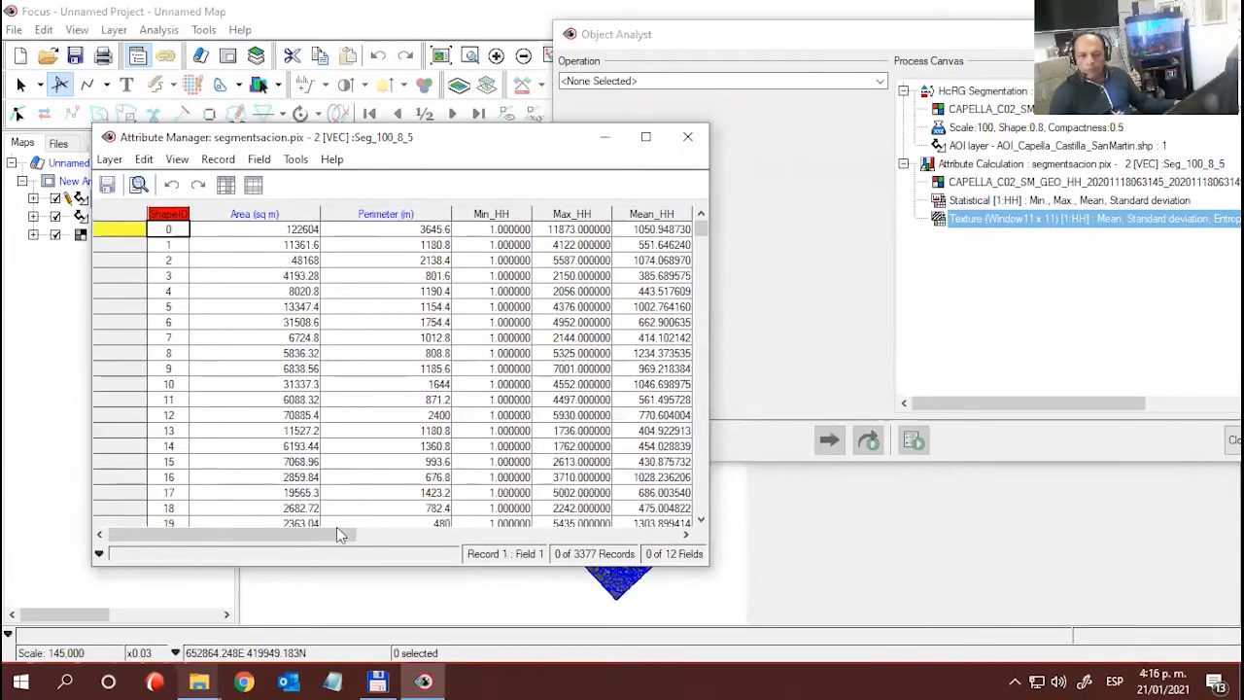
left_click_drag(336, 527, 447, 527)
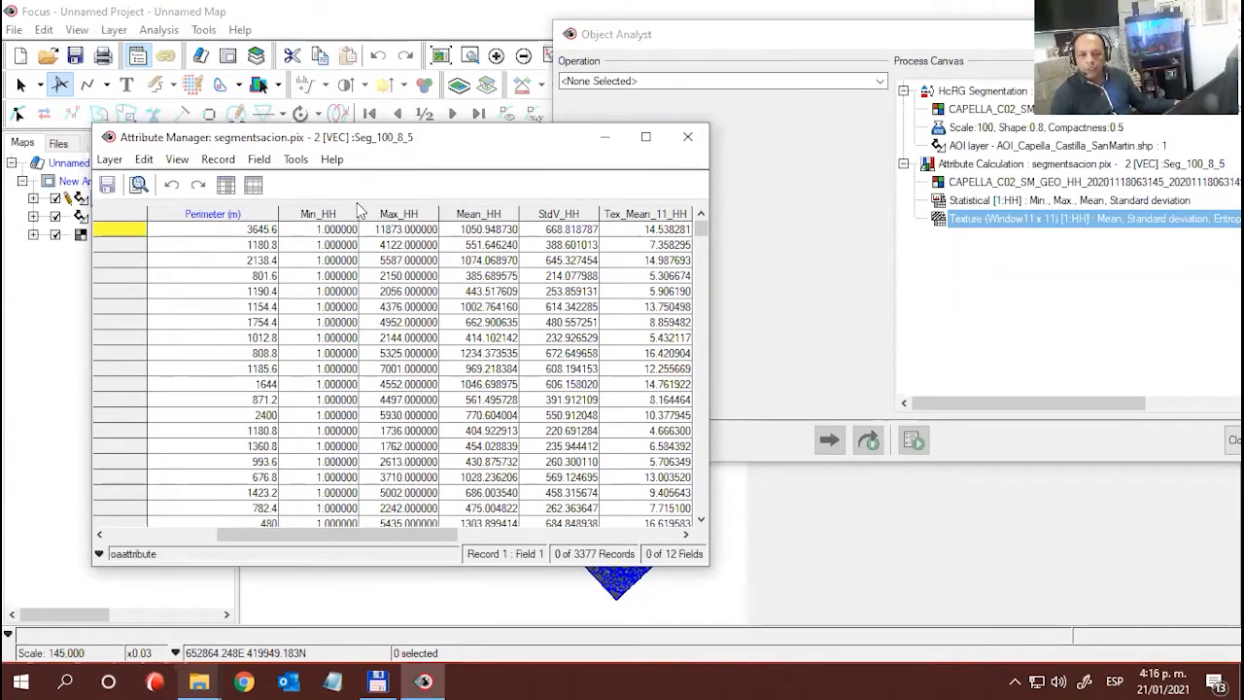
left_click(320, 213)
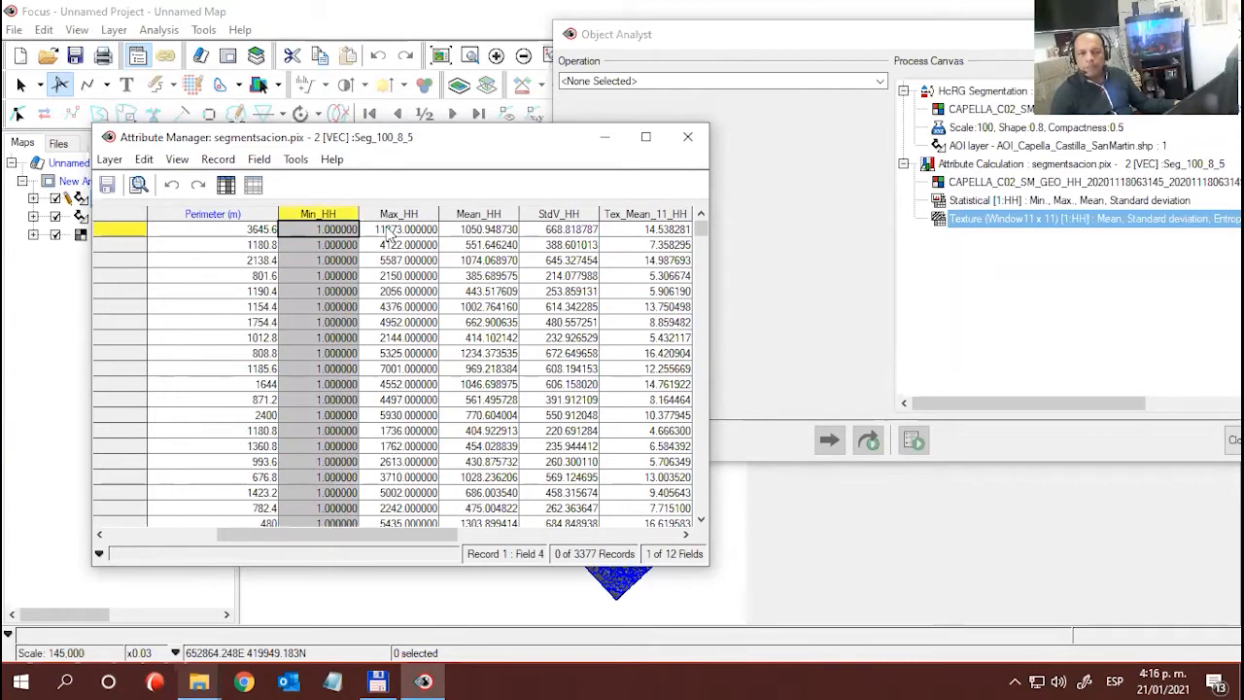
left_click(488, 216)
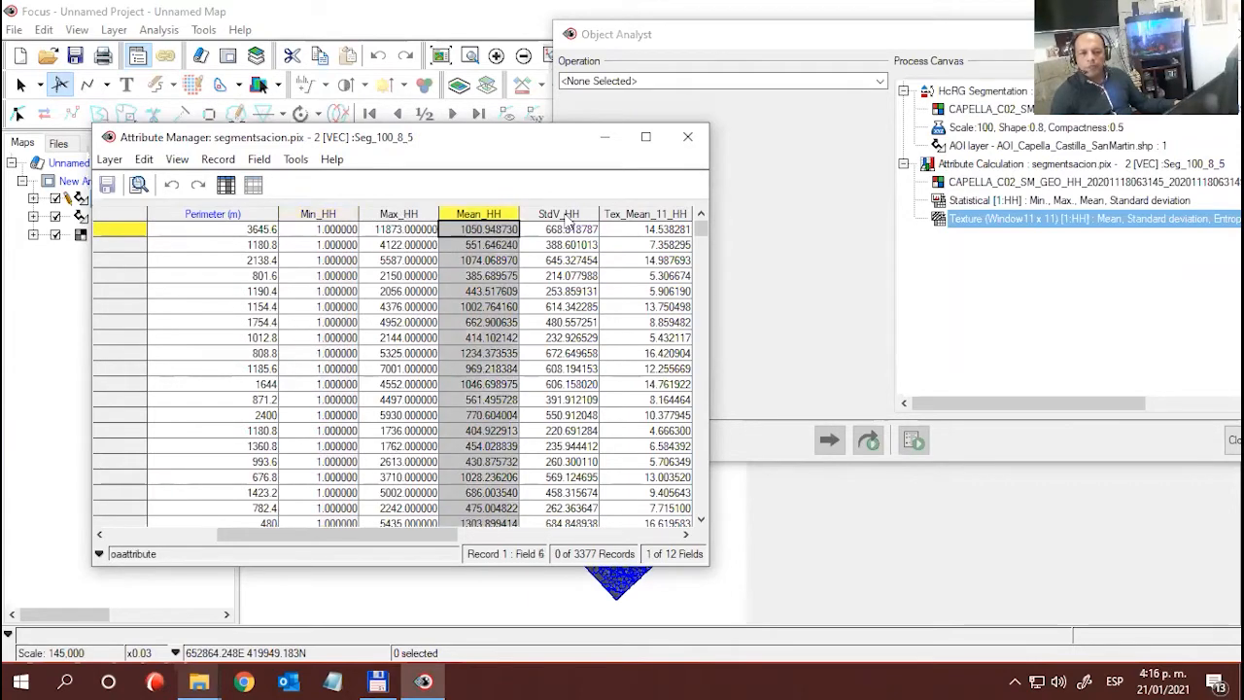
left_click(570, 216)
- Examine the HH texture fields in the segment attribute table, then close the table
left_click_drag(413, 531, 599, 533)
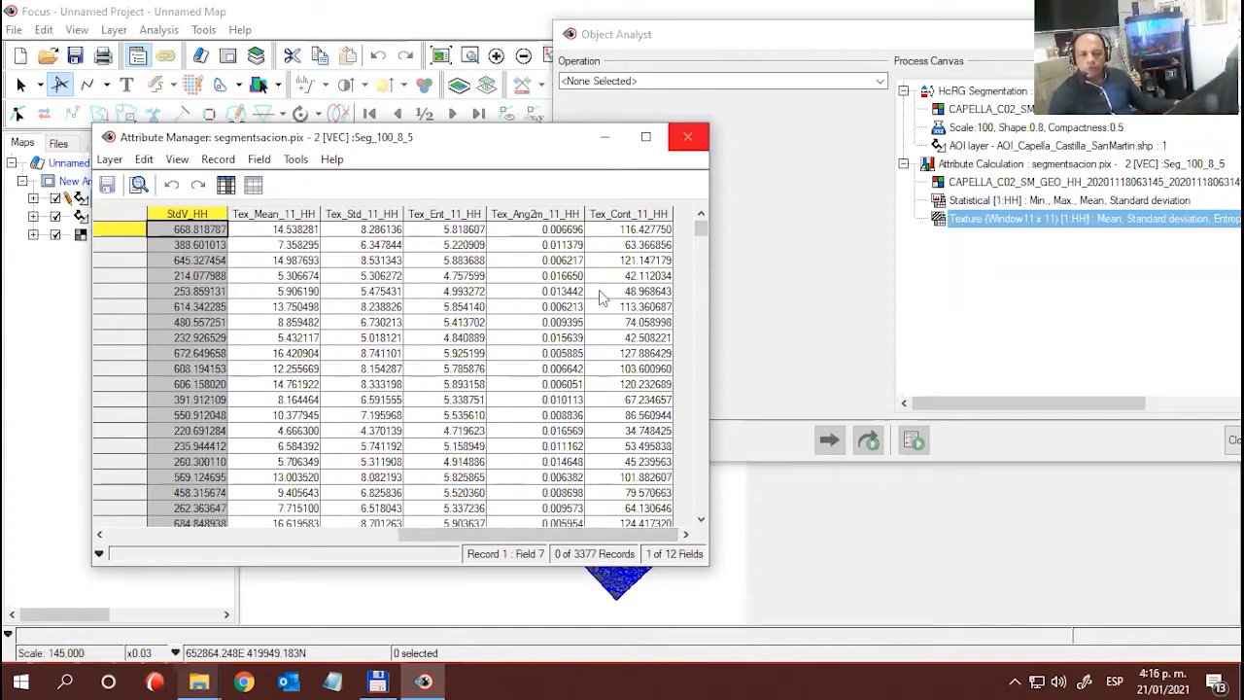
left_click_drag(705, 237, 697, 165)
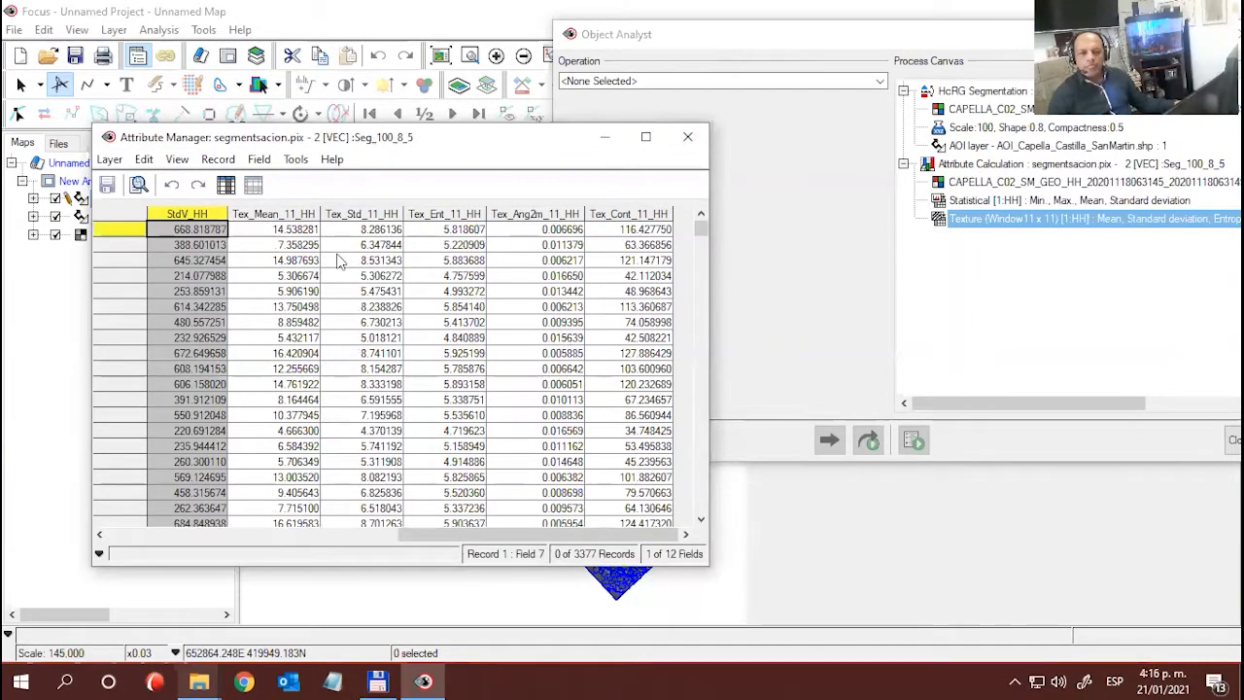
left_click(358, 260)
left_click(687, 136)
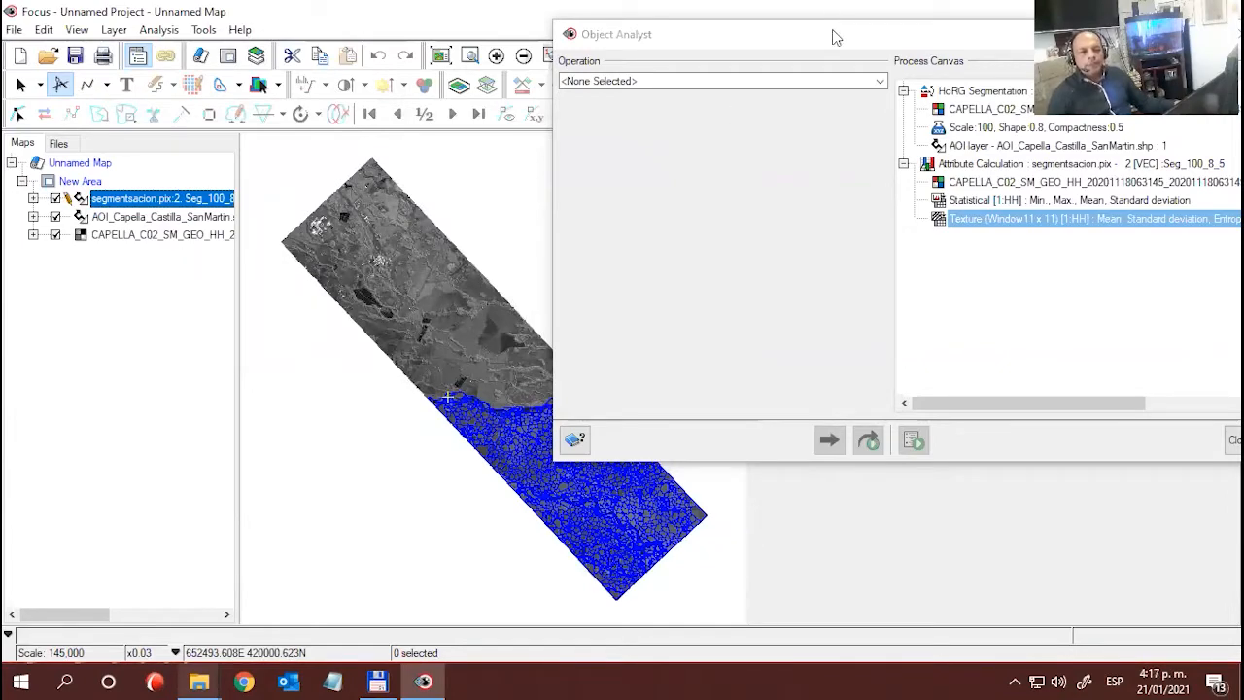
- Set the Object Analyst operation to Training Sites Editing
left_click_drag(831, 37, 376, 26)
left_click(428, 74)
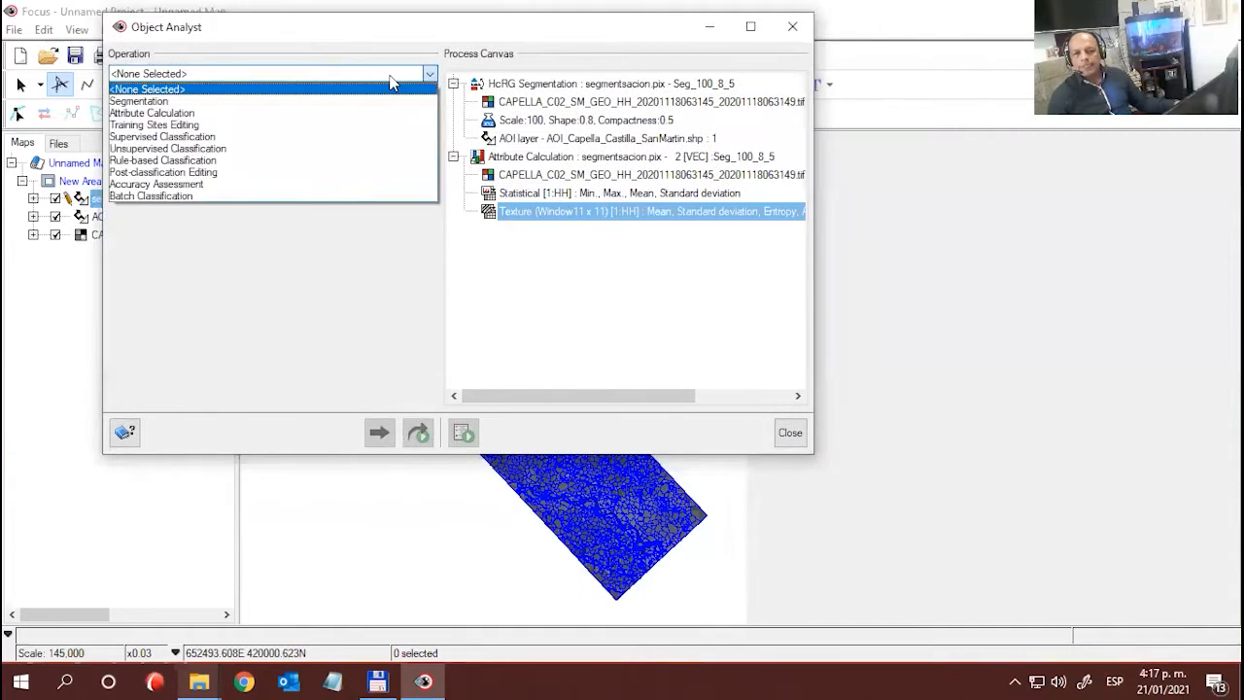
left_click(175, 126)
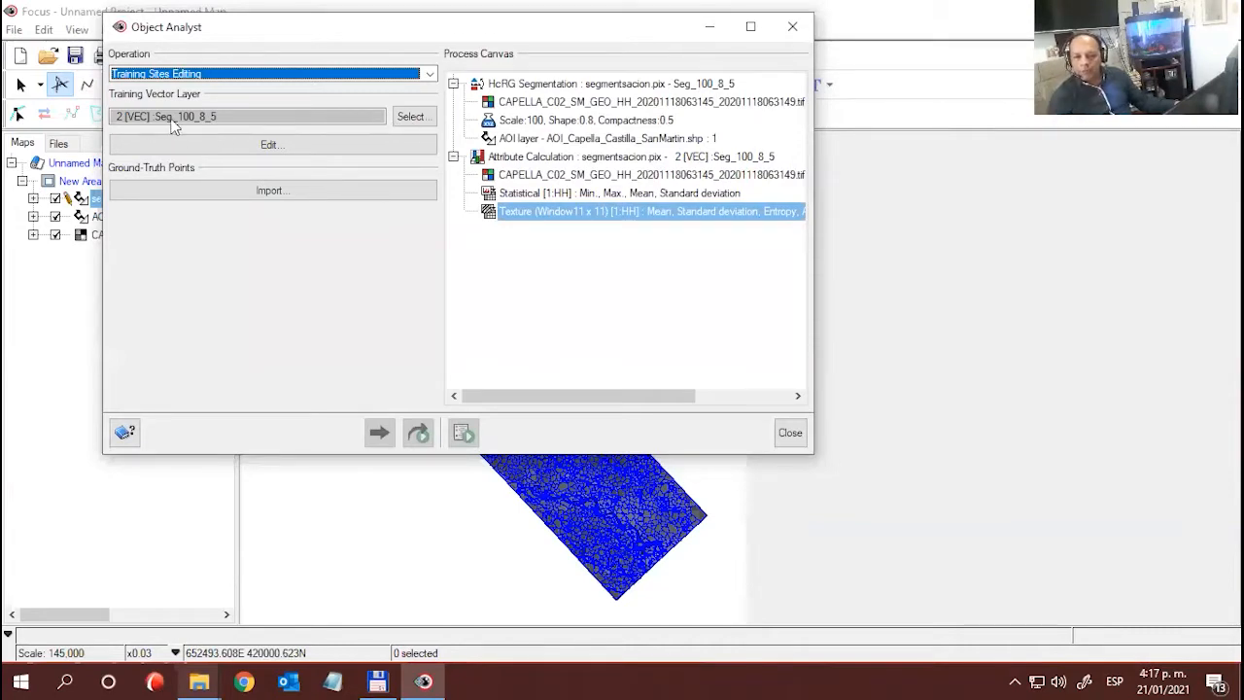
- Choose the Seg_100_8_5 vector layer from segmentsacion.pix as the training vector layer
left_click(413, 117)
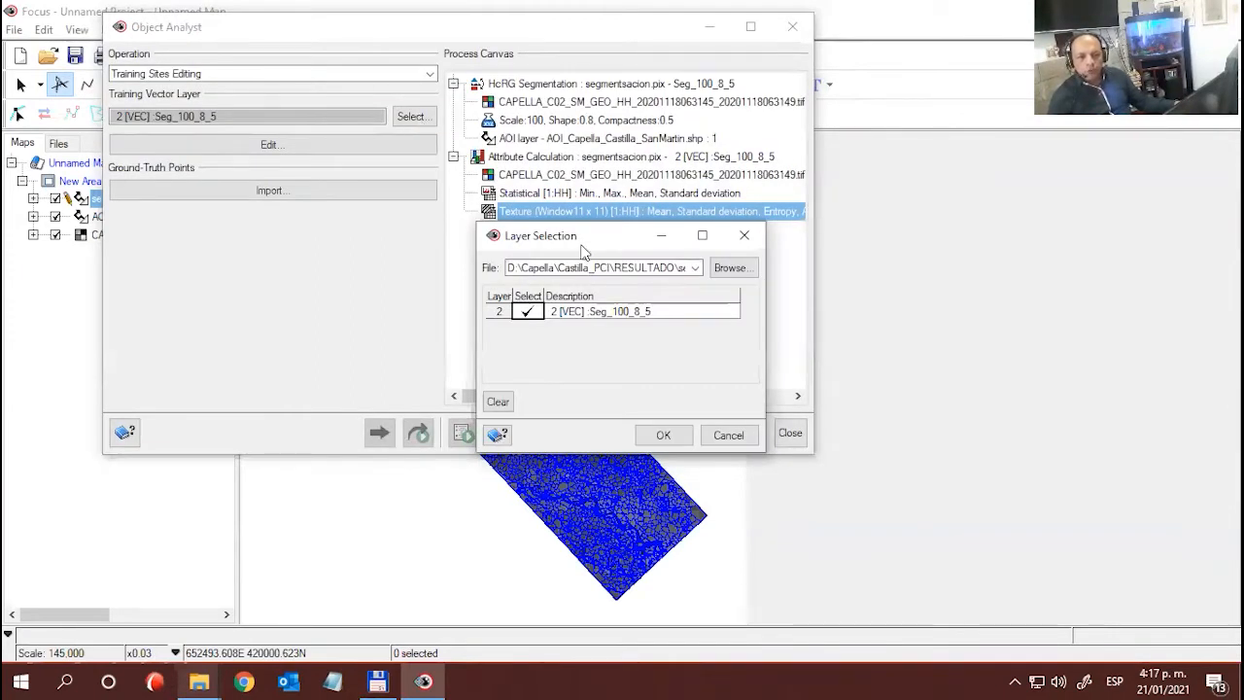
left_click_drag(580, 237, 447, 159)
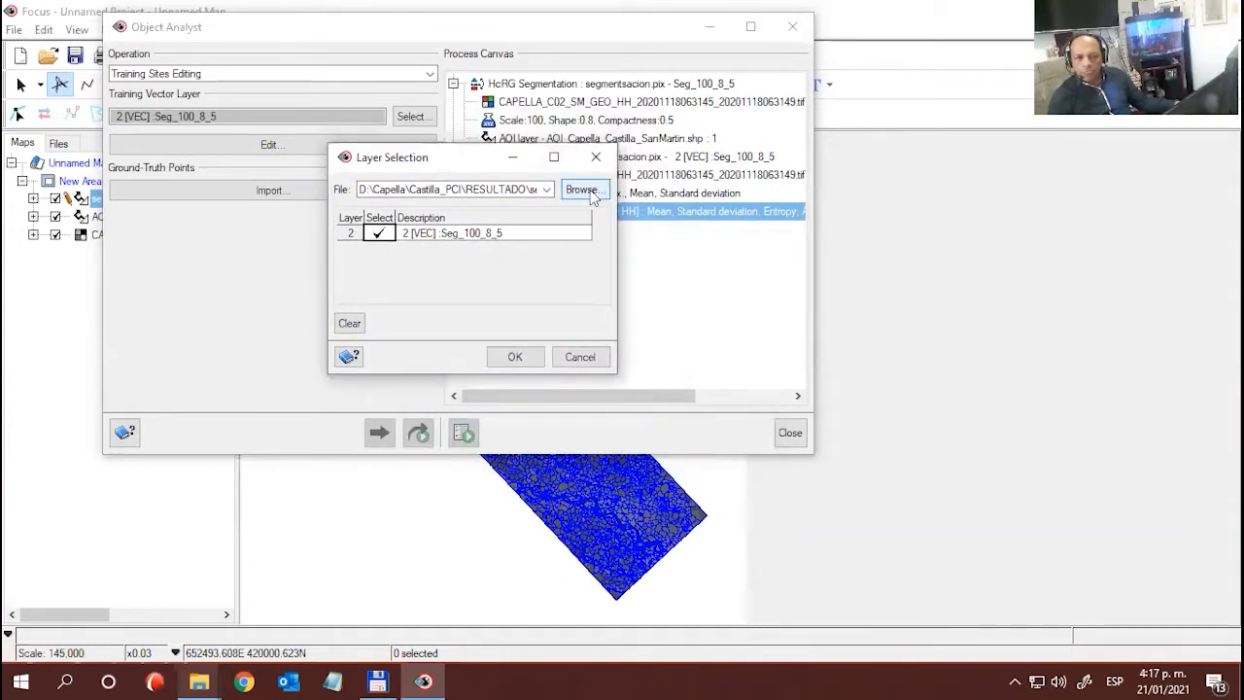
left_click(582, 189)
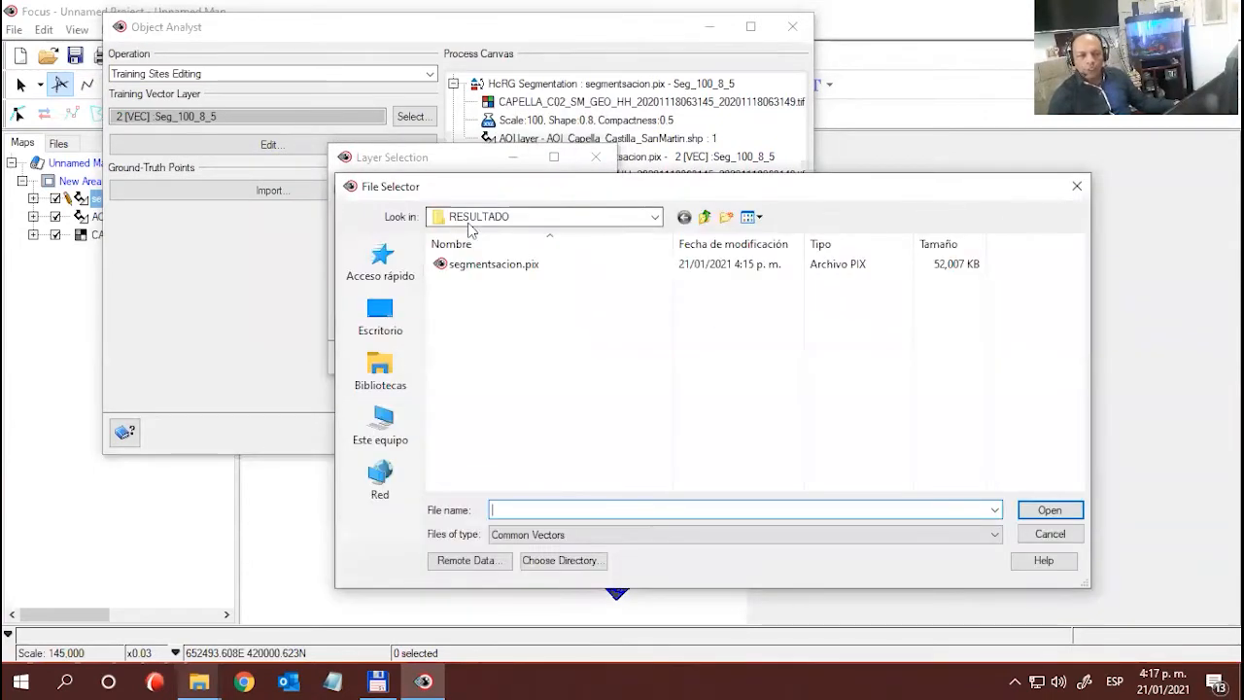
left_click(1078, 188)
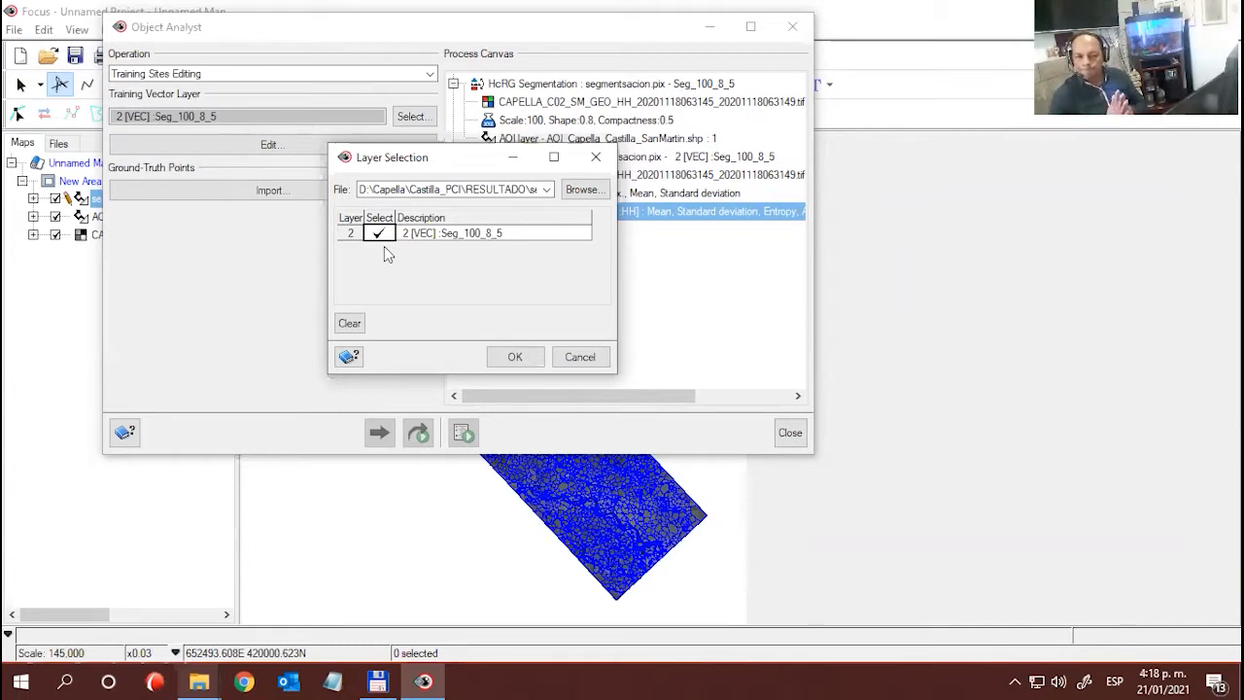
left_click_drag(435, 163, 455, 203)
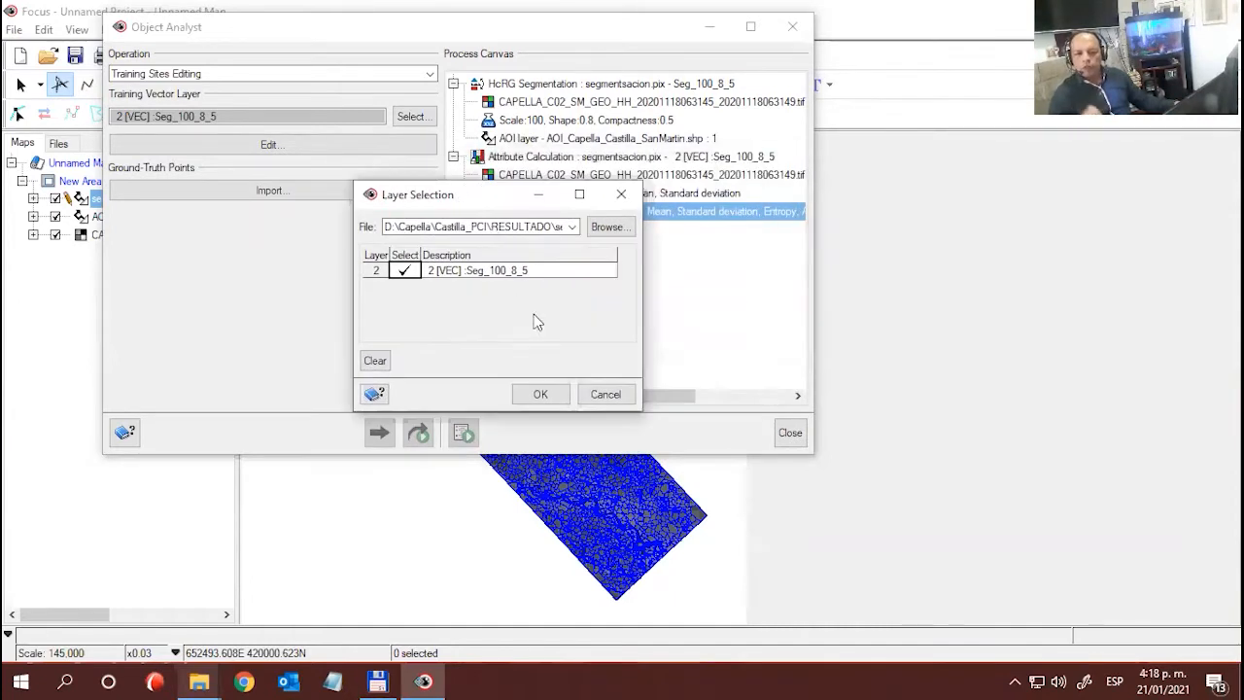
left_click(516, 225)
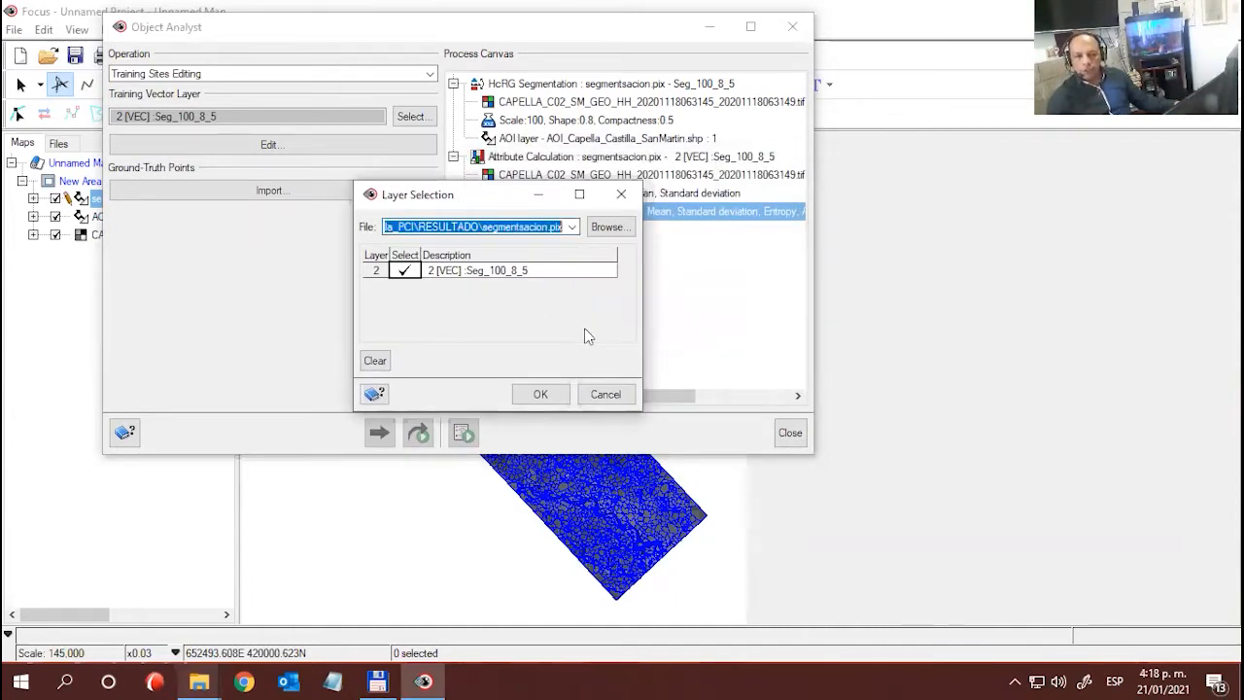
left_click(541, 270)
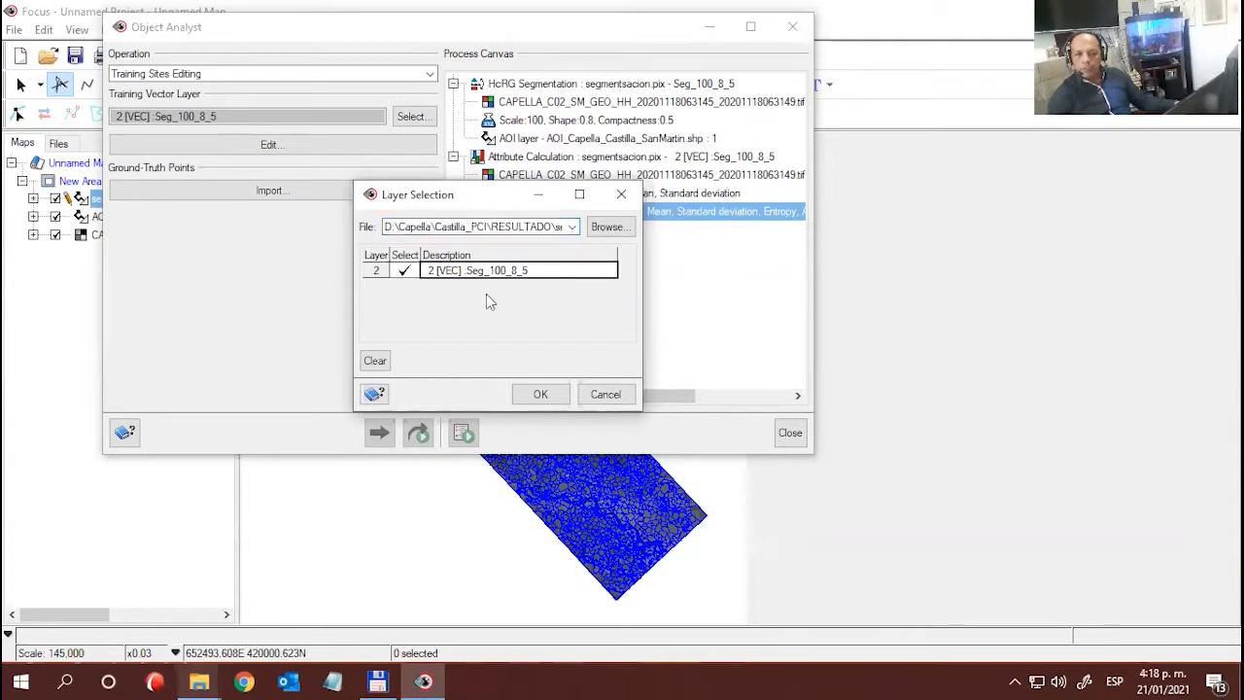
left_click(543, 395)
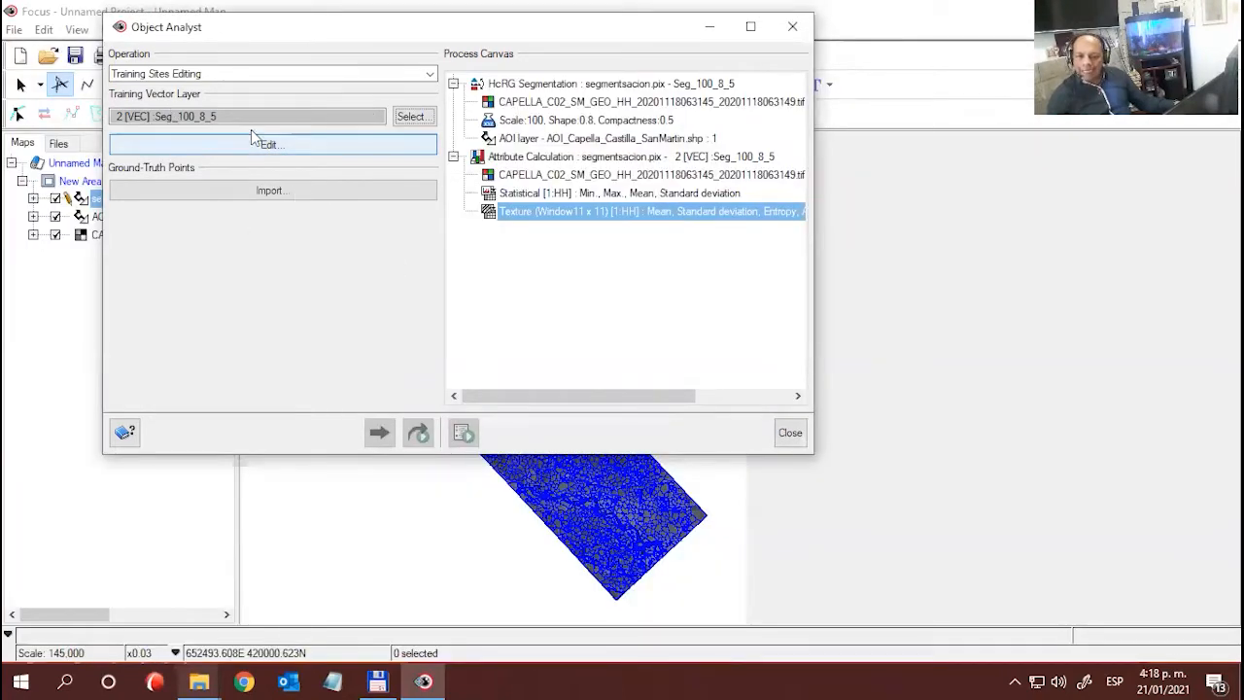
- Open training site editing for the Seg_100_8_5 layer and minimize the Object Analyst window
left_click_drag(300, 39, 502, 57)
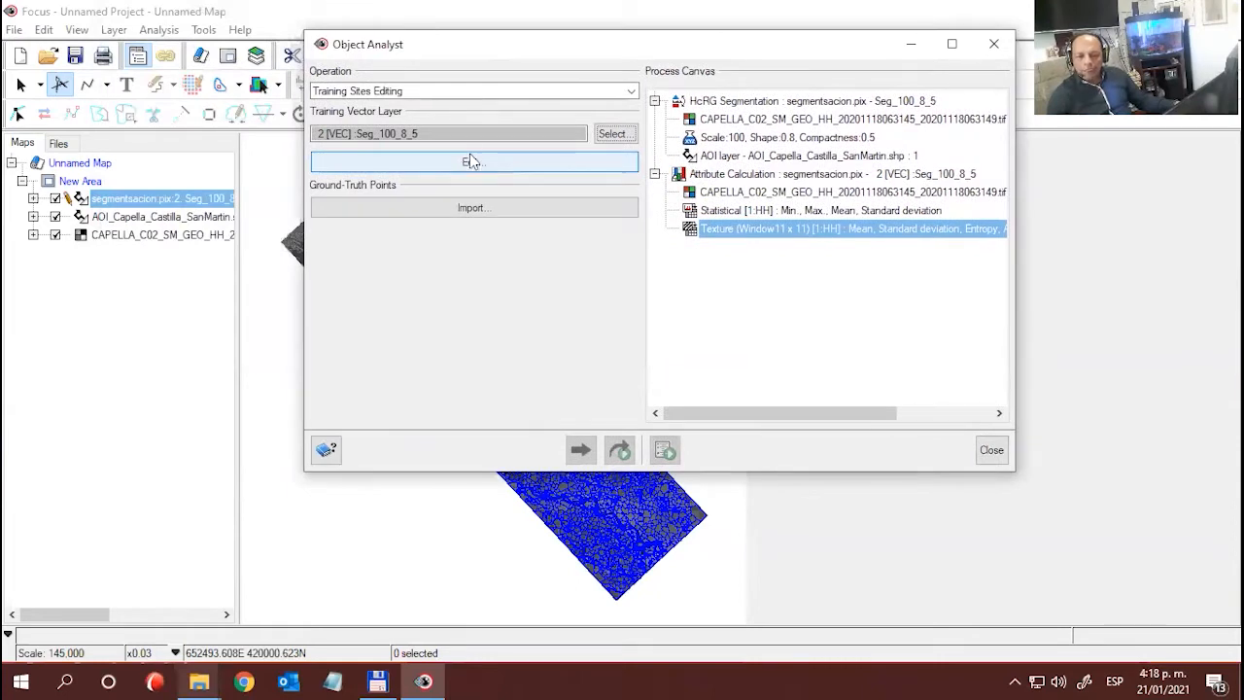
left_click(464, 165)
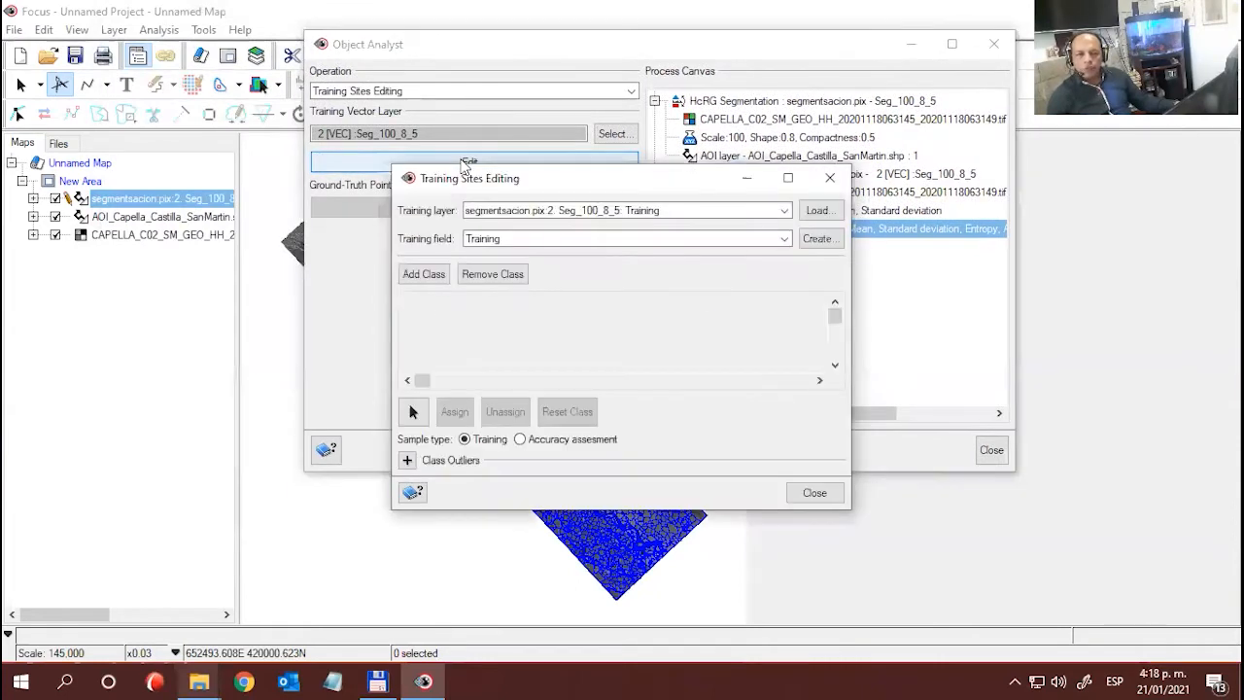
left_click_drag(466, 167, 277, 188)
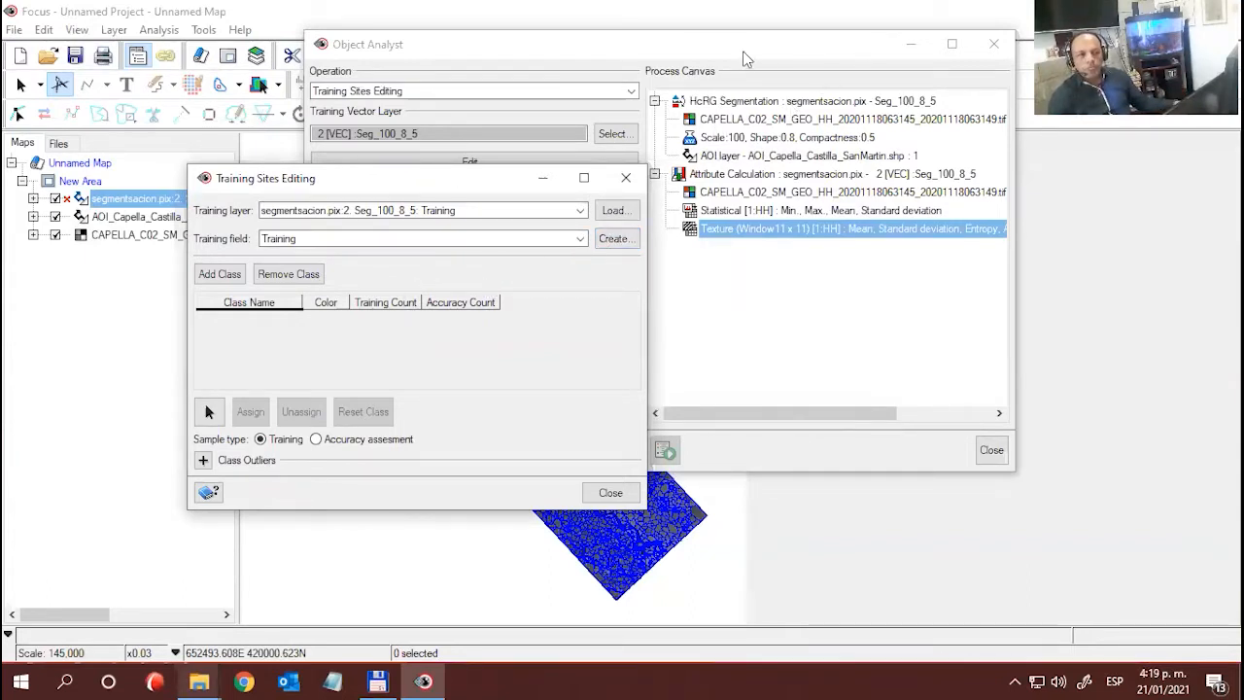
left_click_drag(742, 50, 671, 69)
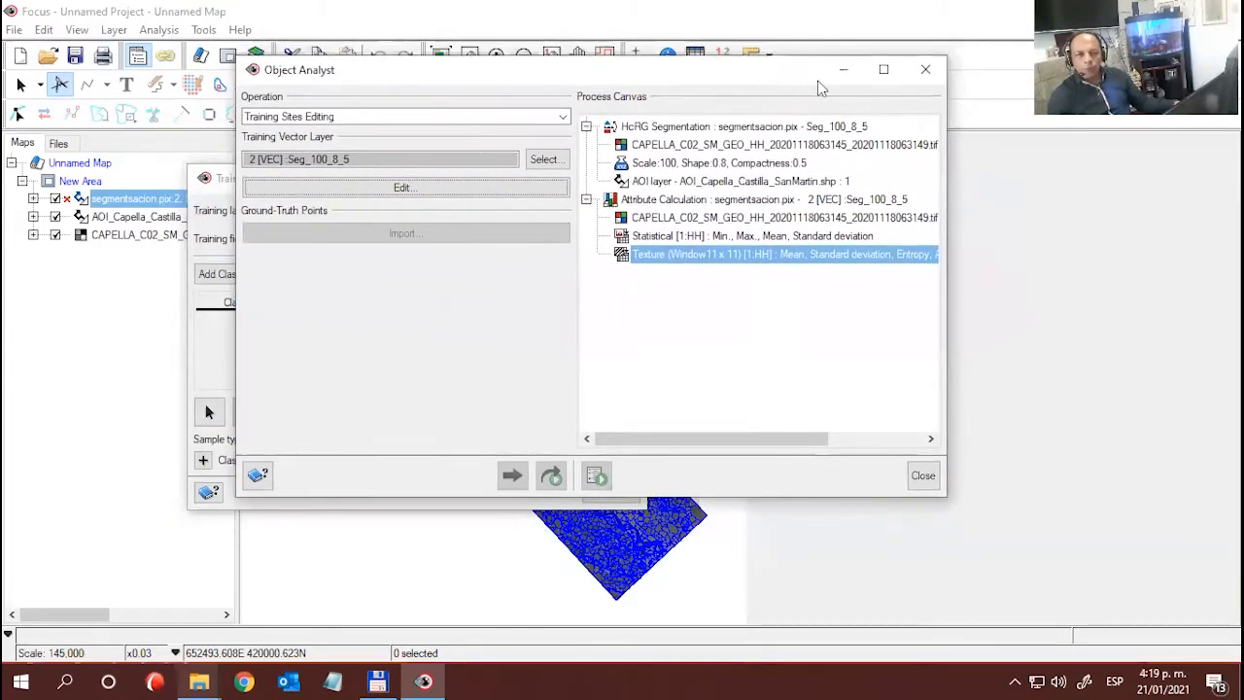
left_click(842, 69)
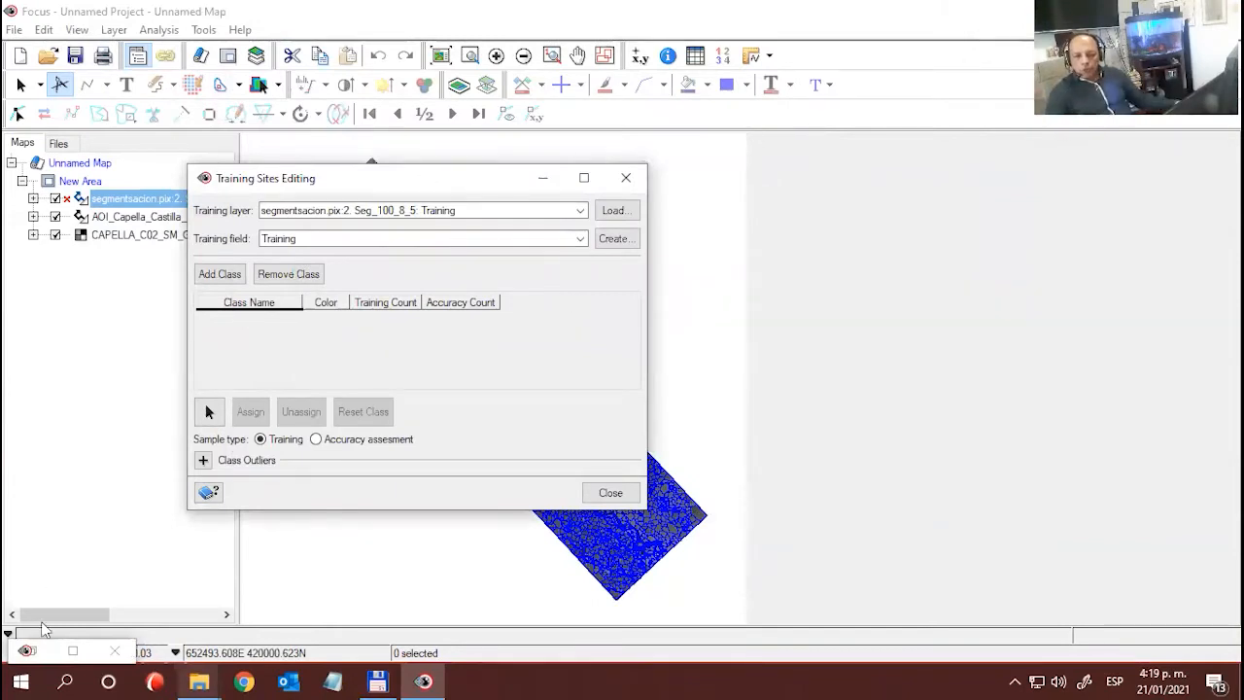
left_click_drag(351, 177, 247, 187)
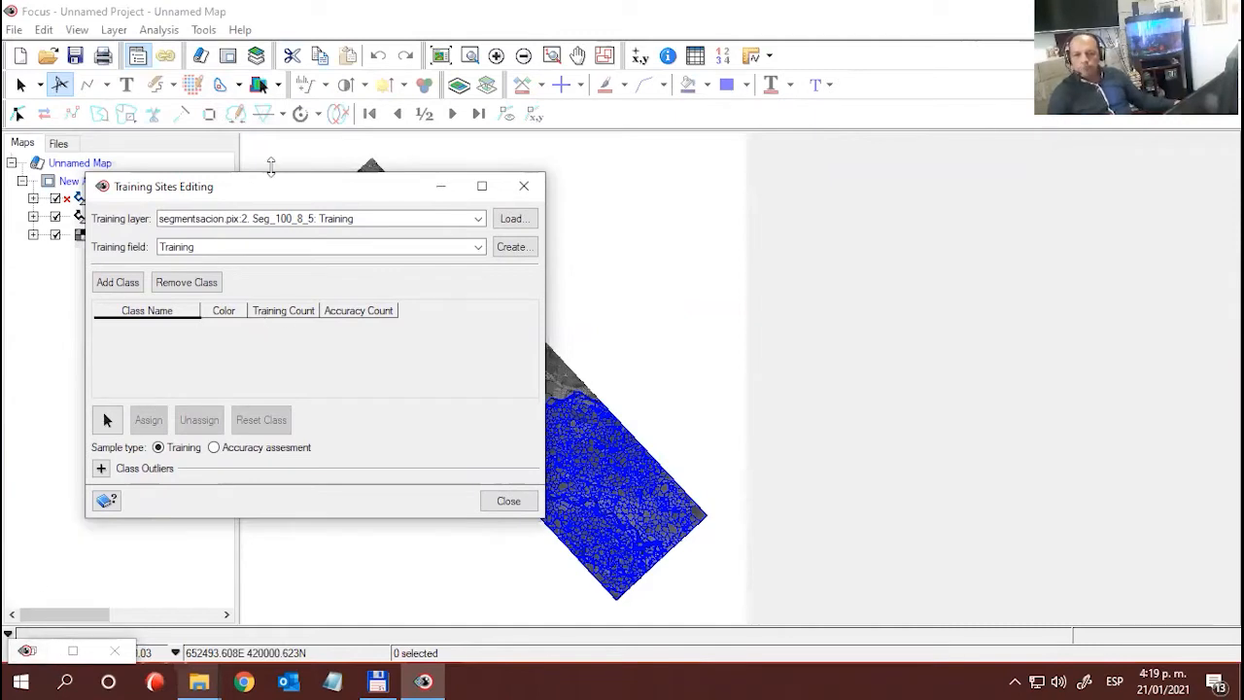
left_click_drag(269, 187, 212, 194)
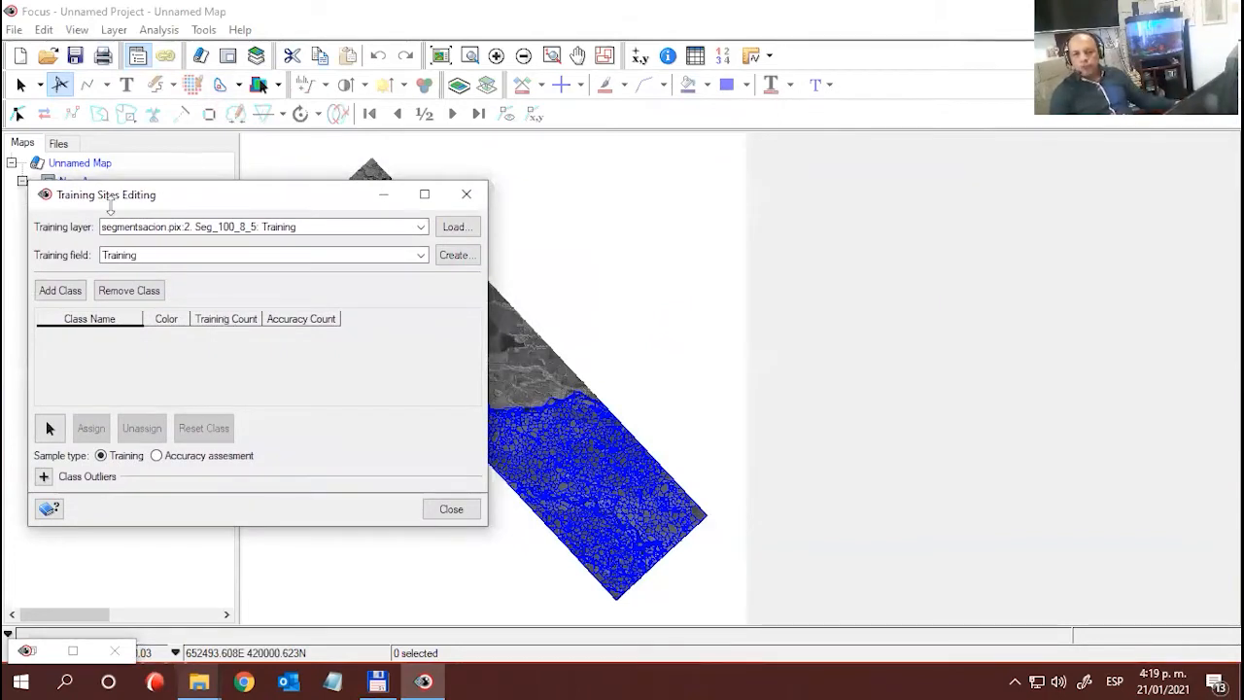
- Add a training class named Agua and keep blue as its colour
left_click(68, 300)
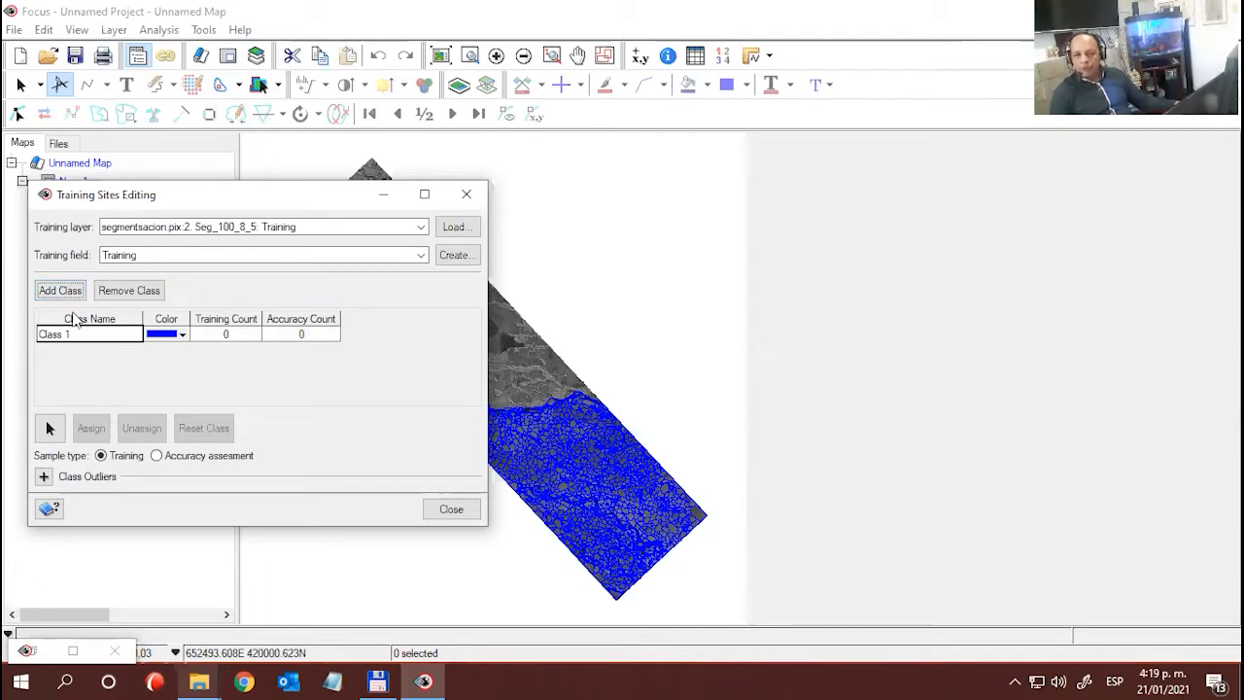
left_click(83, 338)
left_click_drag(83, 338, 37, 335)
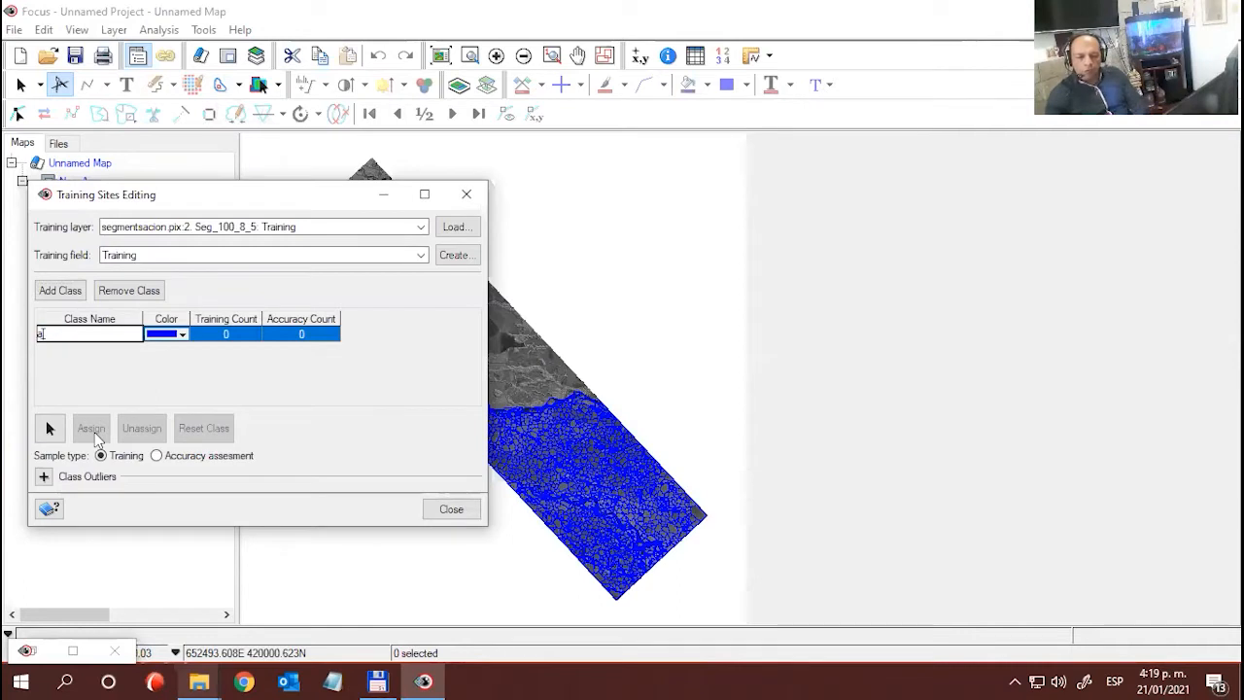
type("GU")
key("BackSpace")
key("BackSpace")
key("BackSpace")
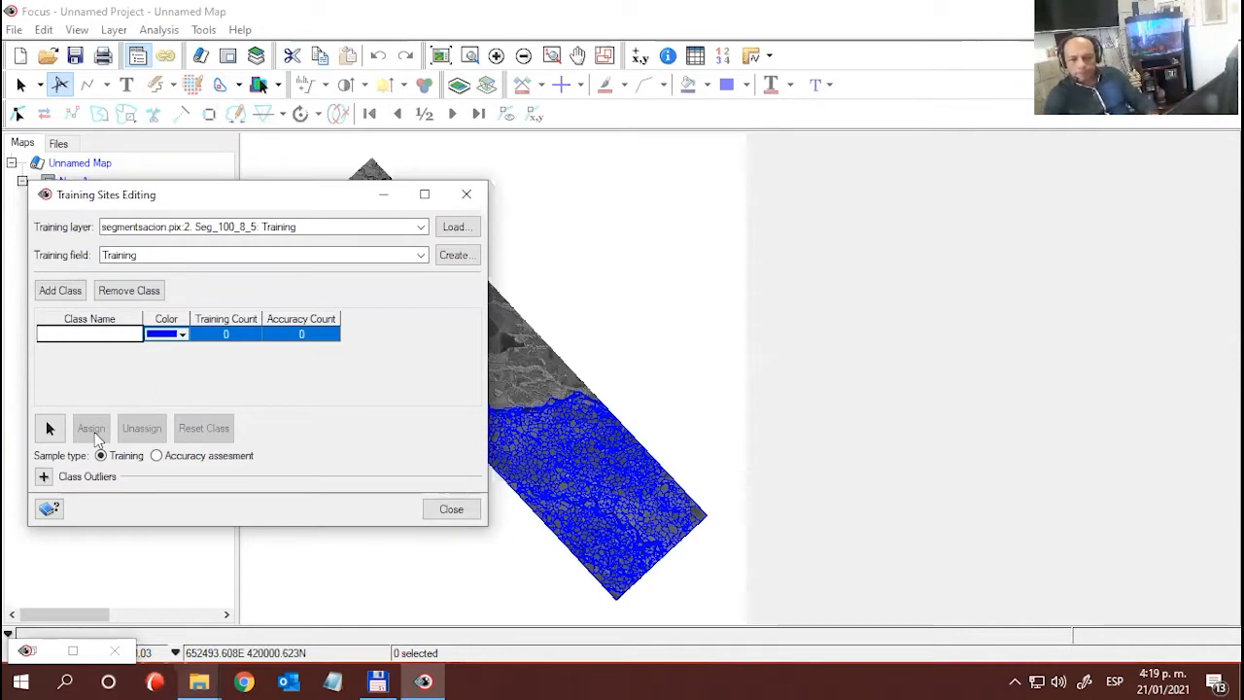
type("Agua")
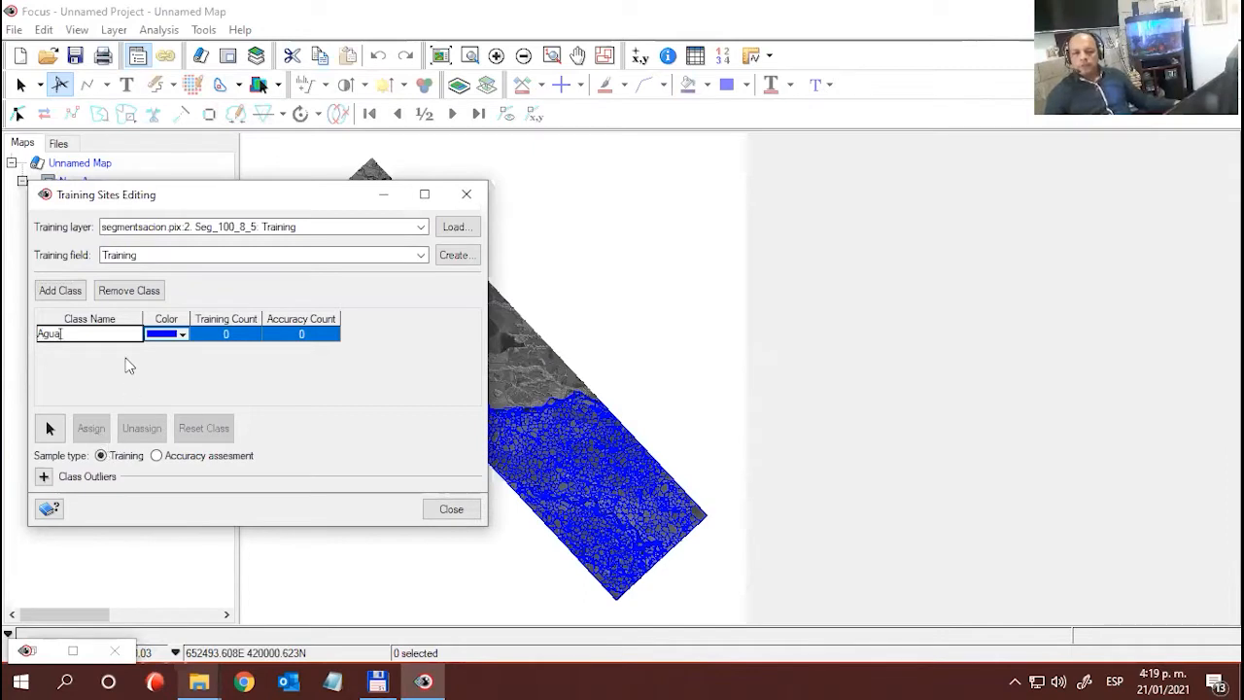
key("Return")
left_click(183, 335)
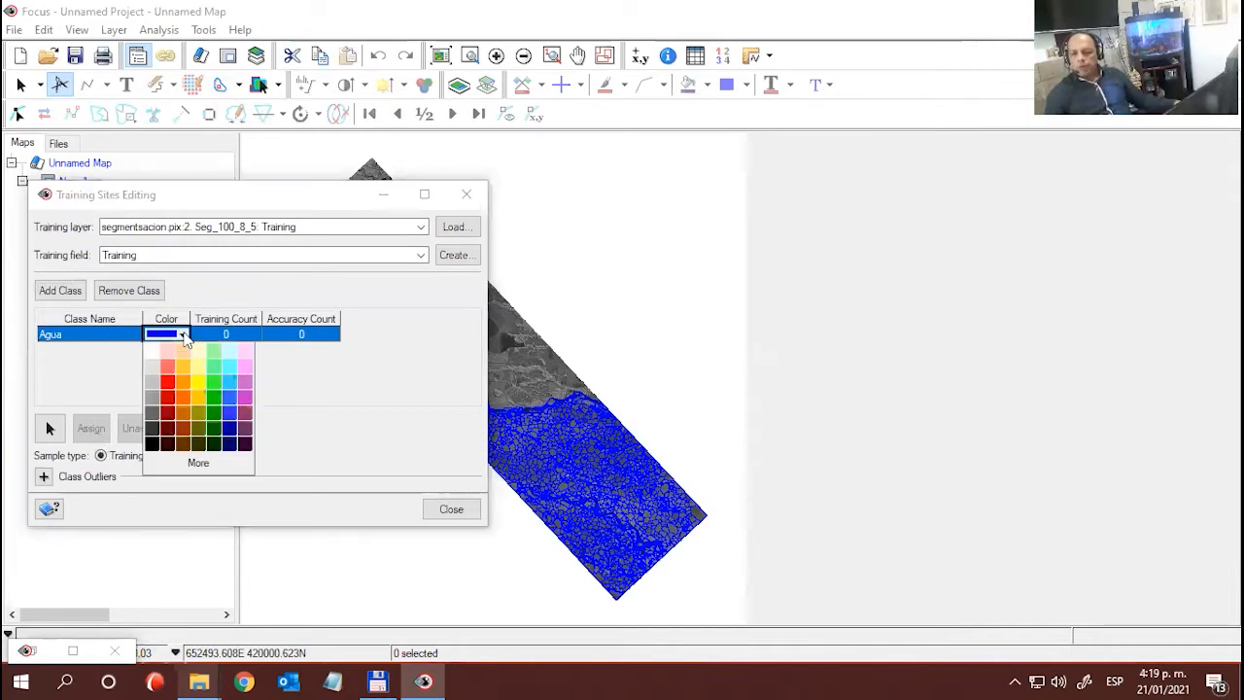
left_click(111, 369)
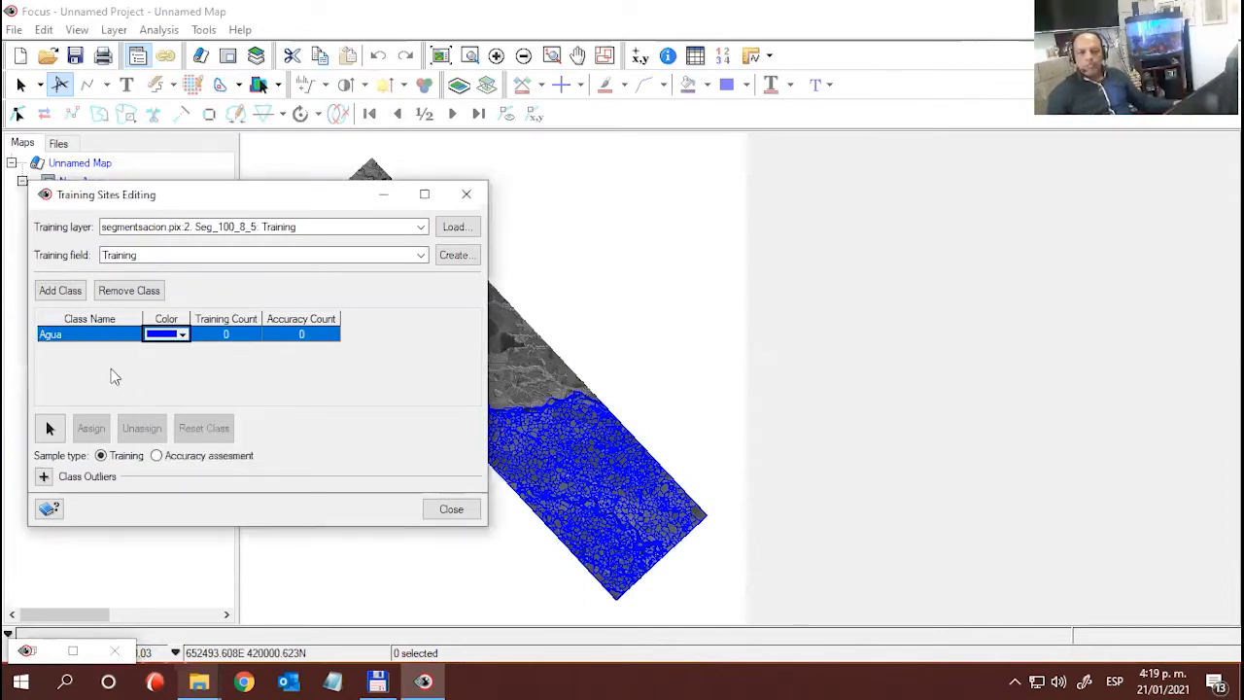
- Change the line colour of the segmentation layer's Default-Polygon entry to light yellow
left_click_drag(209, 190, 788, 47)
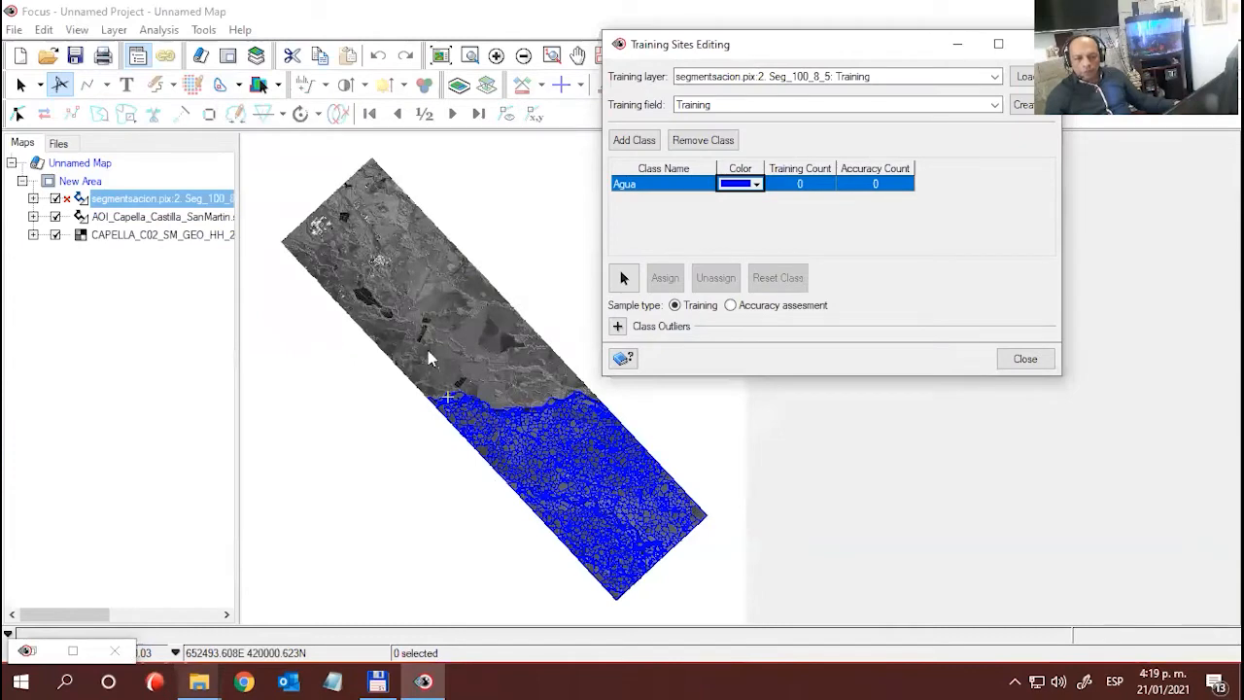
left_click(522, 459)
scroll(550, 471, "up", 2)
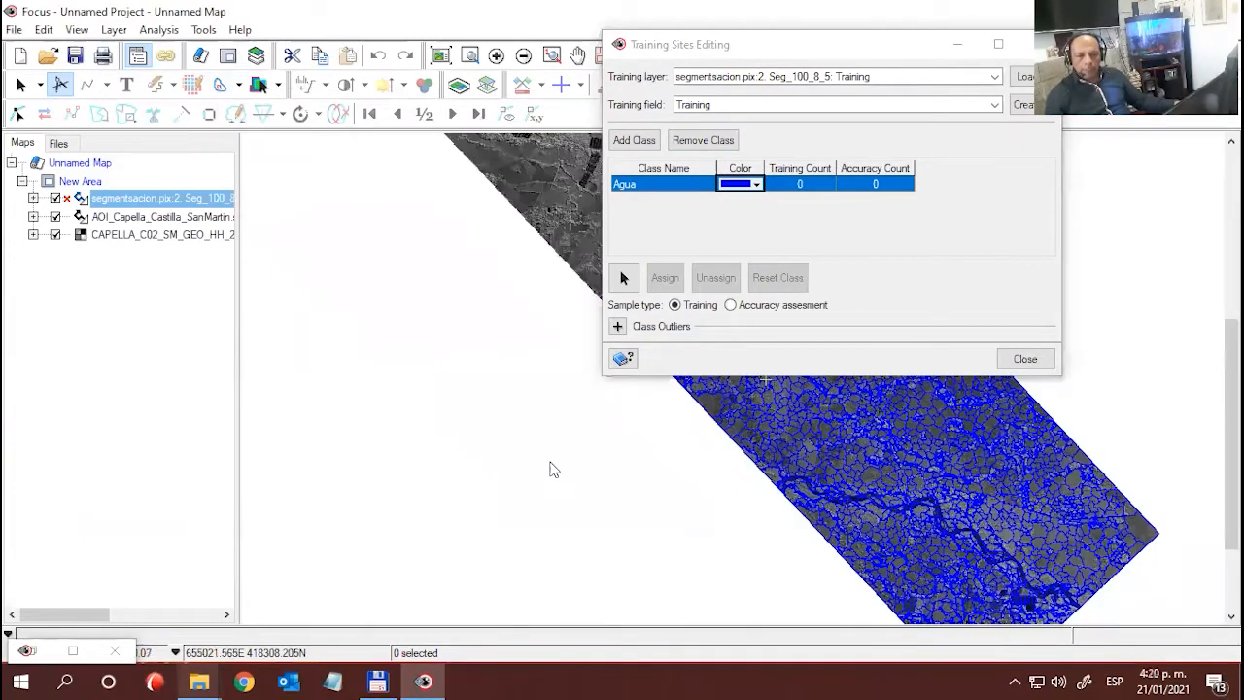
scroll(870, 464, "up", 2)
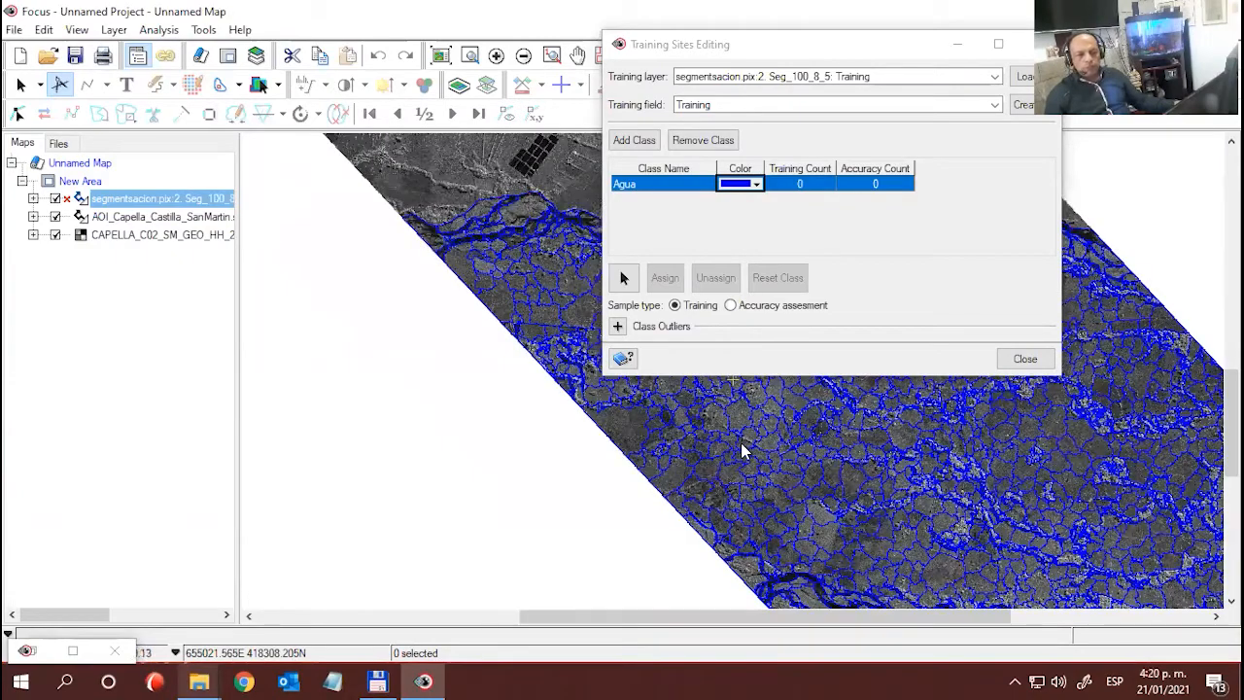
left_click_drag(741, 449, 461, 493)
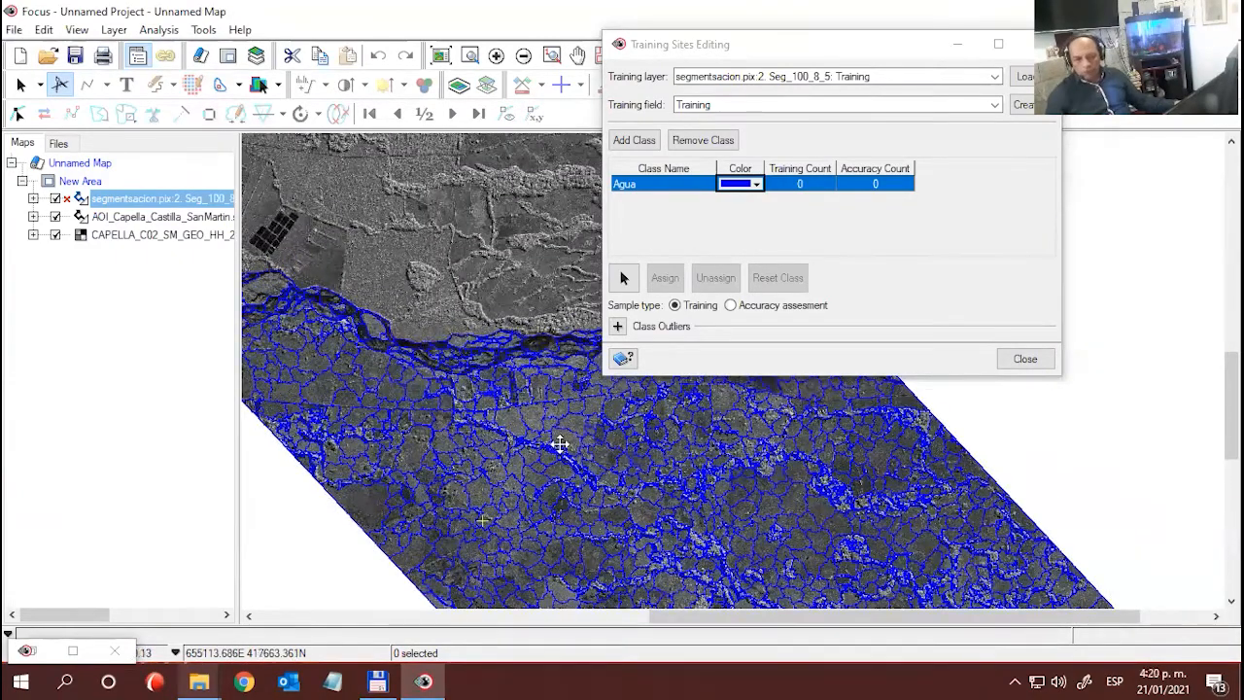
scroll(557, 447, "up", 1)
scroll(560, 450, "up", 1)
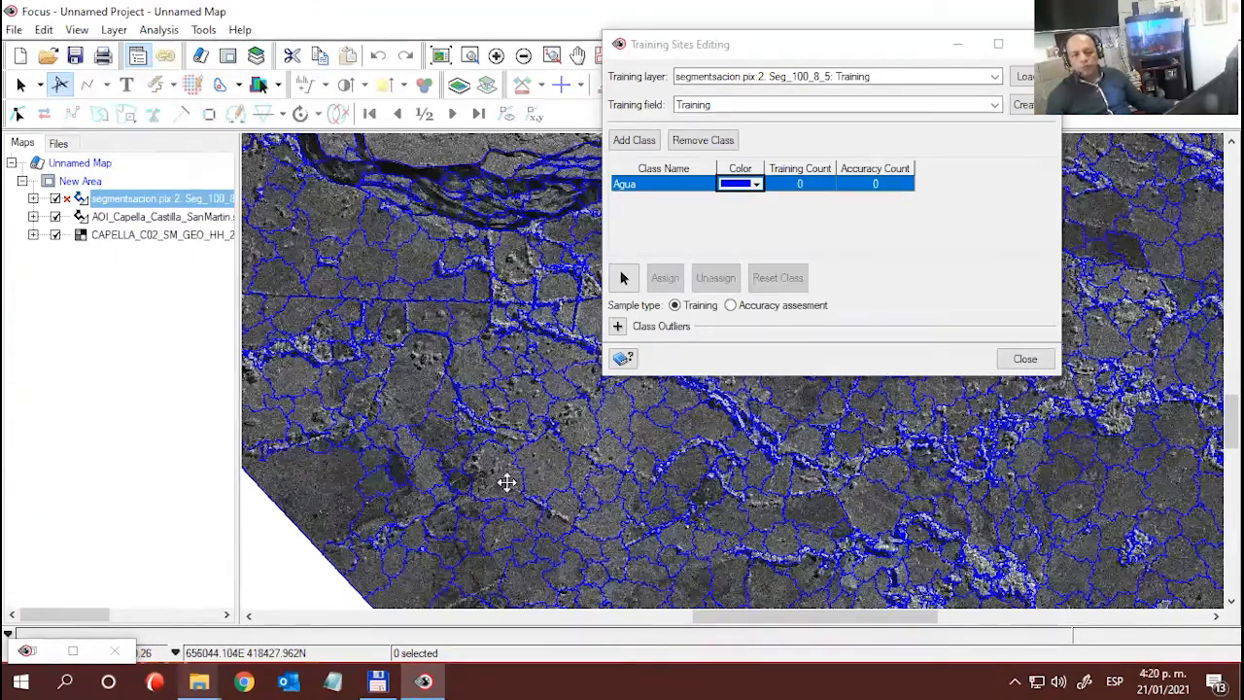
scroll(507, 479, "up", 1)
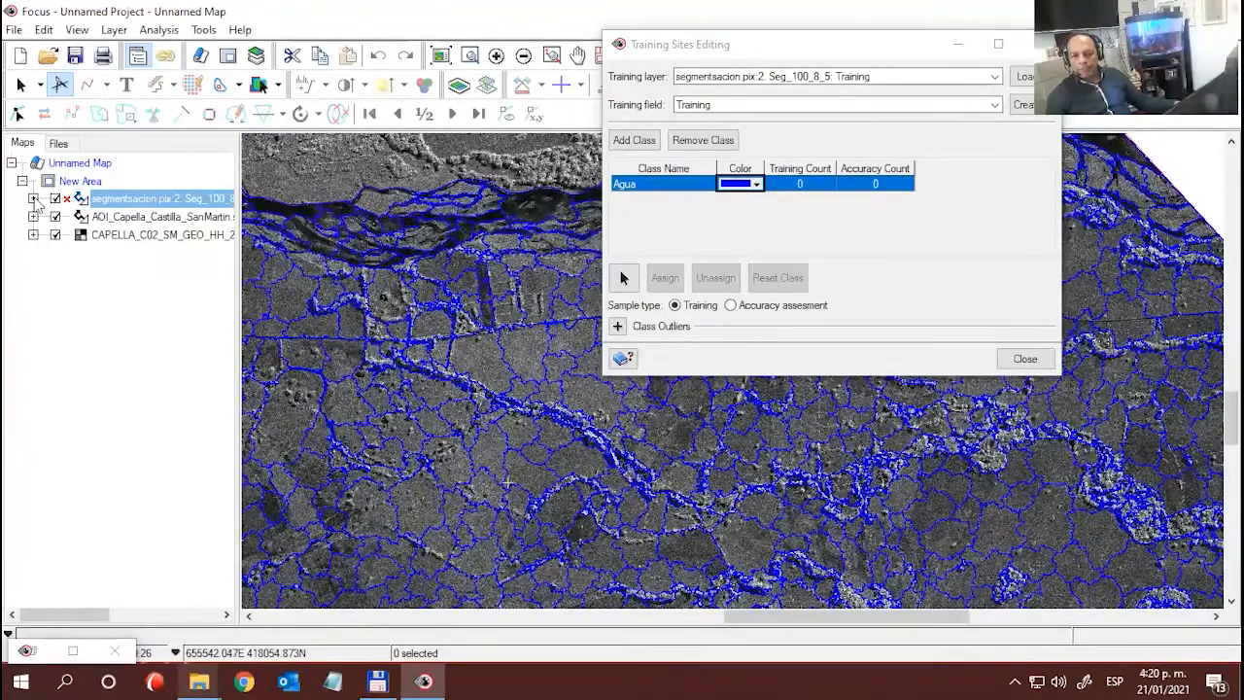
left_click(34, 198)
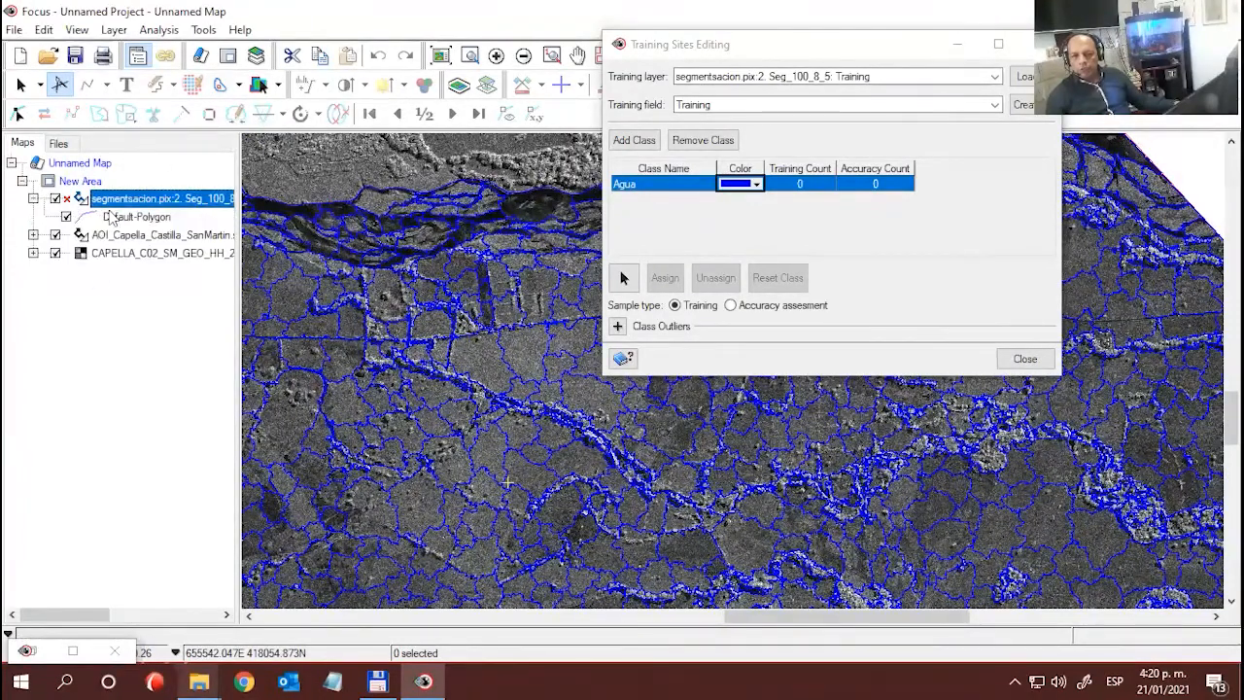
right_click(86, 220)
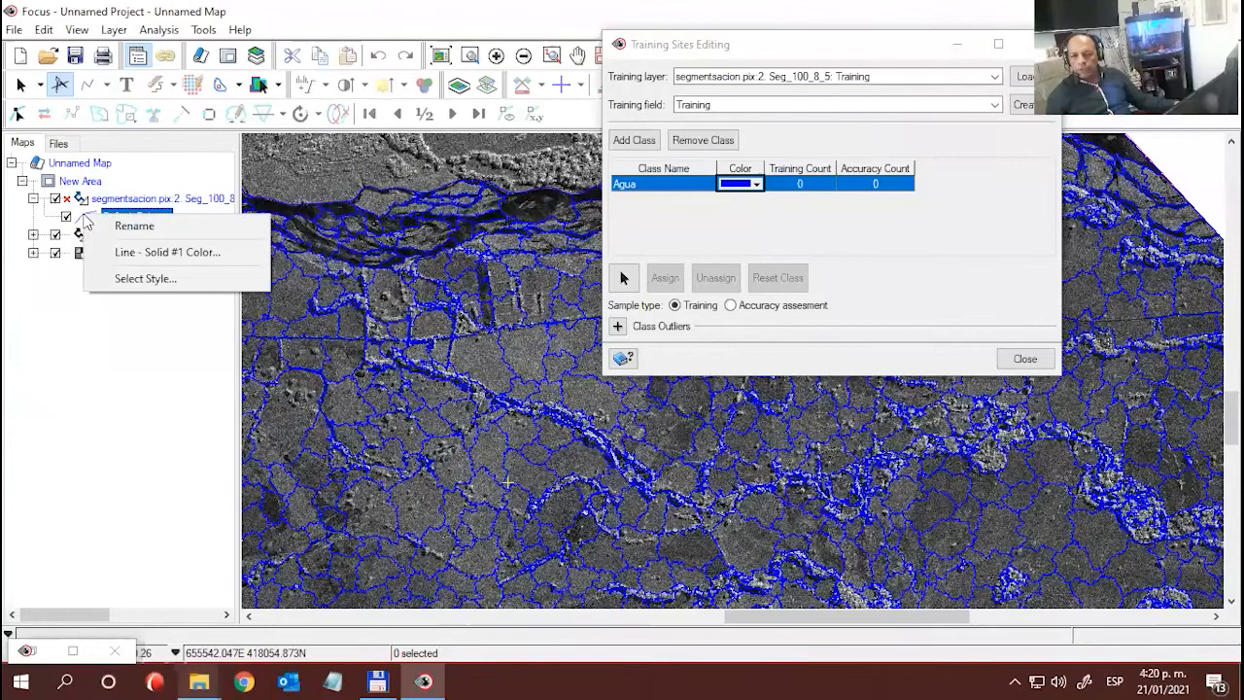
left_click(146, 252)
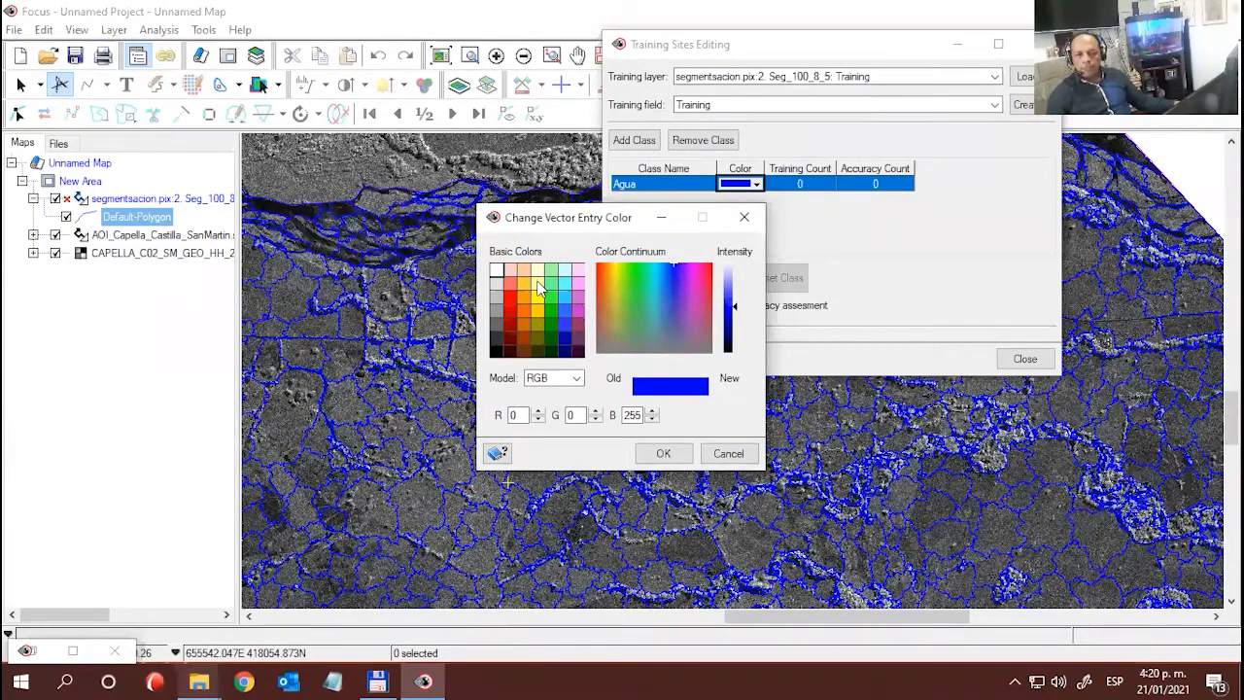
left_click(538, 295)
left_click(661, 452)
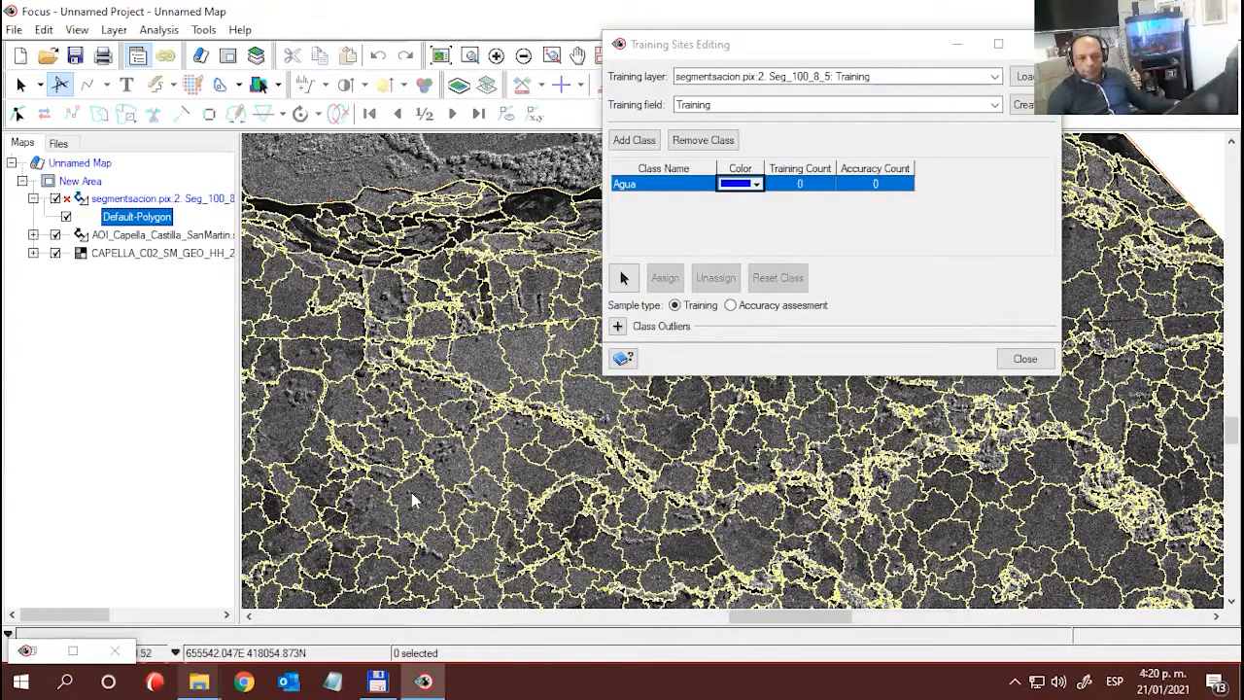
- Examine the segments across the radar image down to the dark river channel for possible water training sites
scroll(457, 451, "up", 1)
left_click_drag(527, 432, 470, 422)
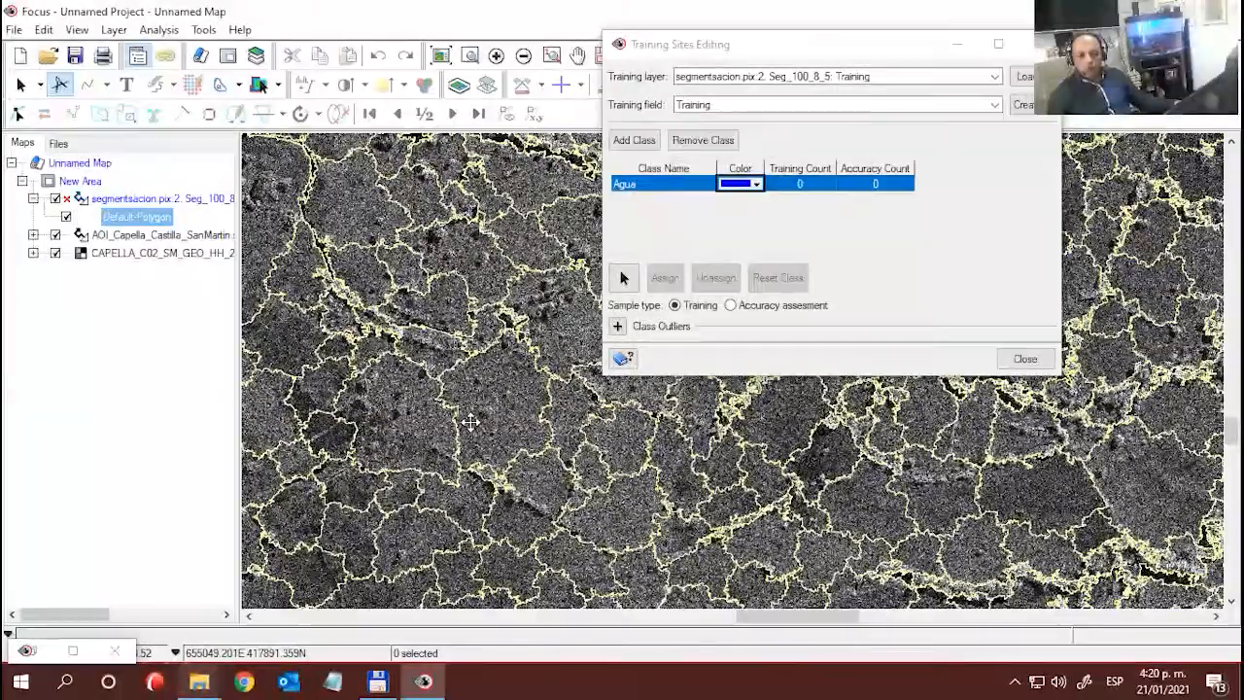
left_click_drag(591, 471, 516, 457)
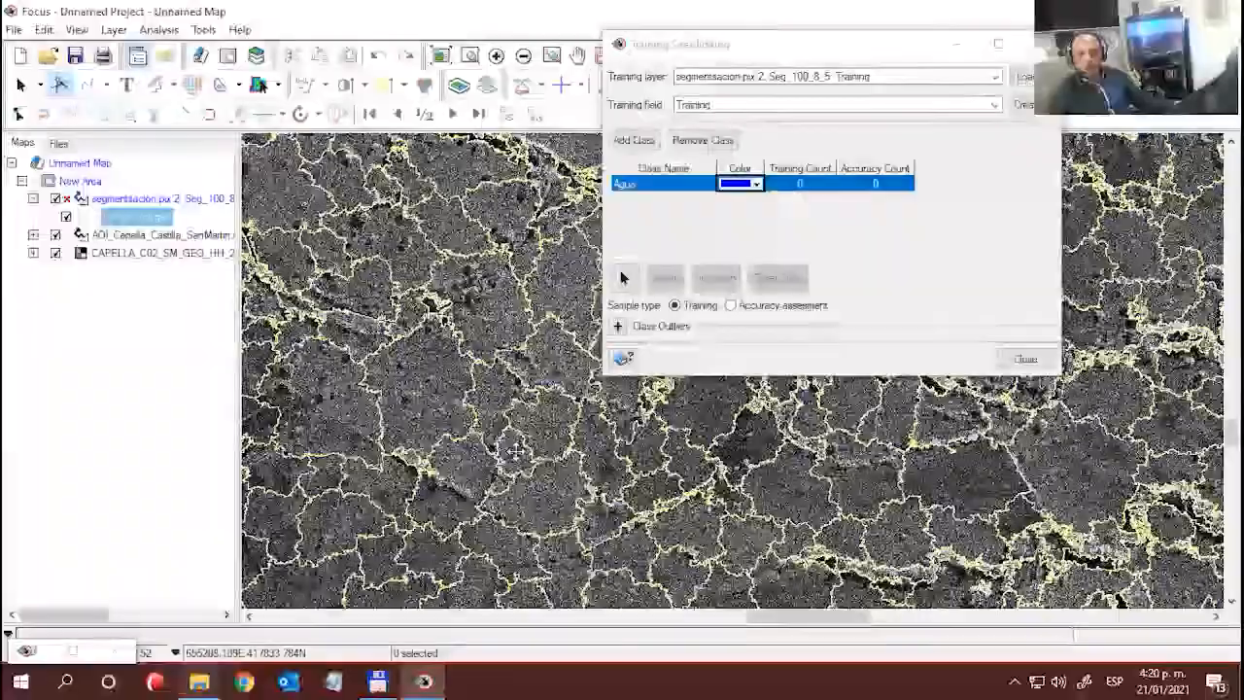
left_click_drag(471, 413, 423, 401)
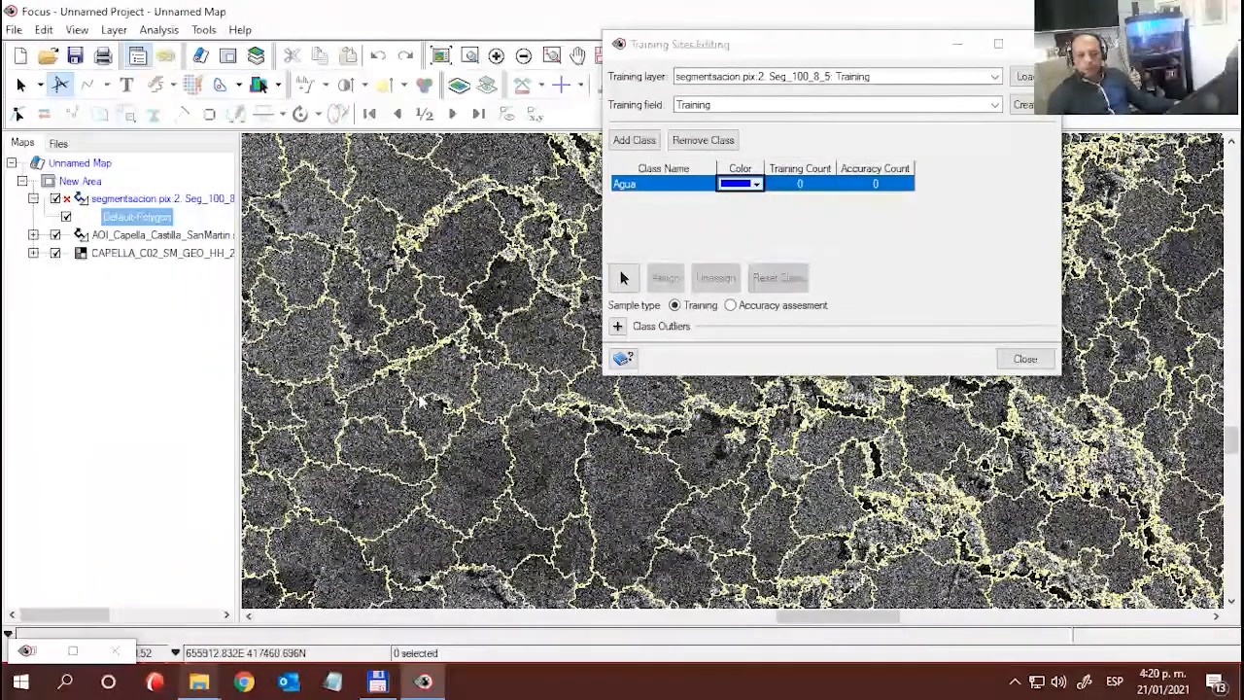
left_click_drag(575, 472, 435, 393)
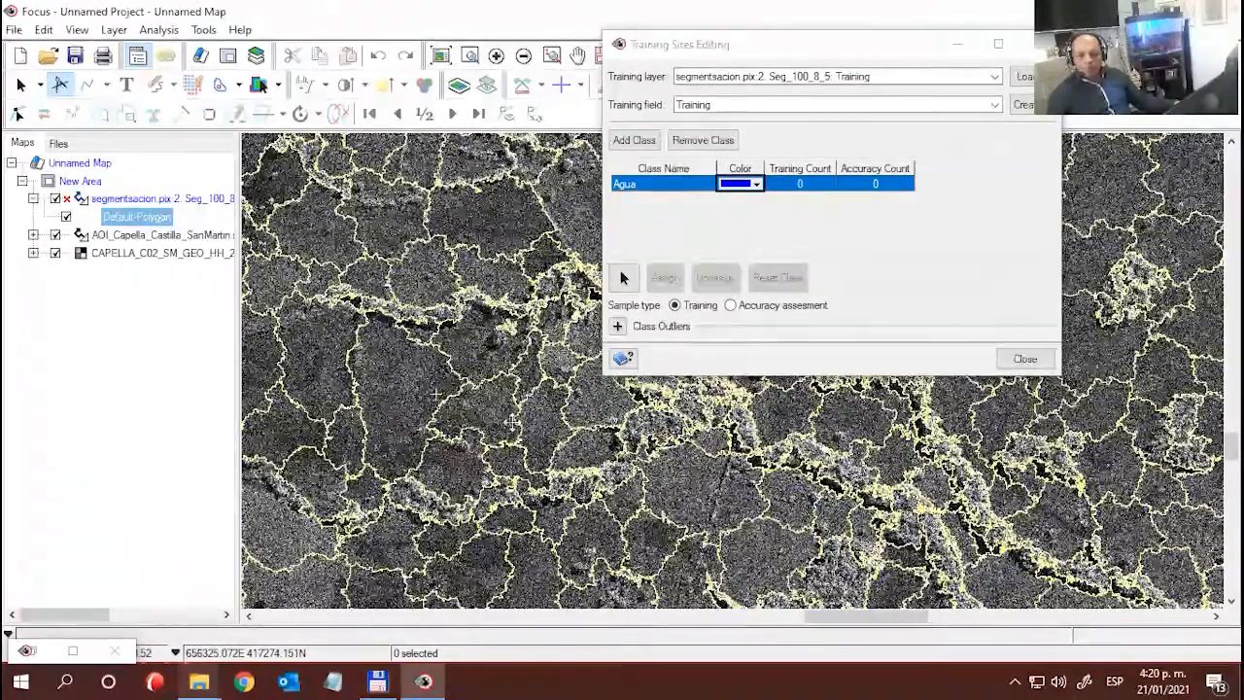
left_click_drag(578, 452, 442, 413)
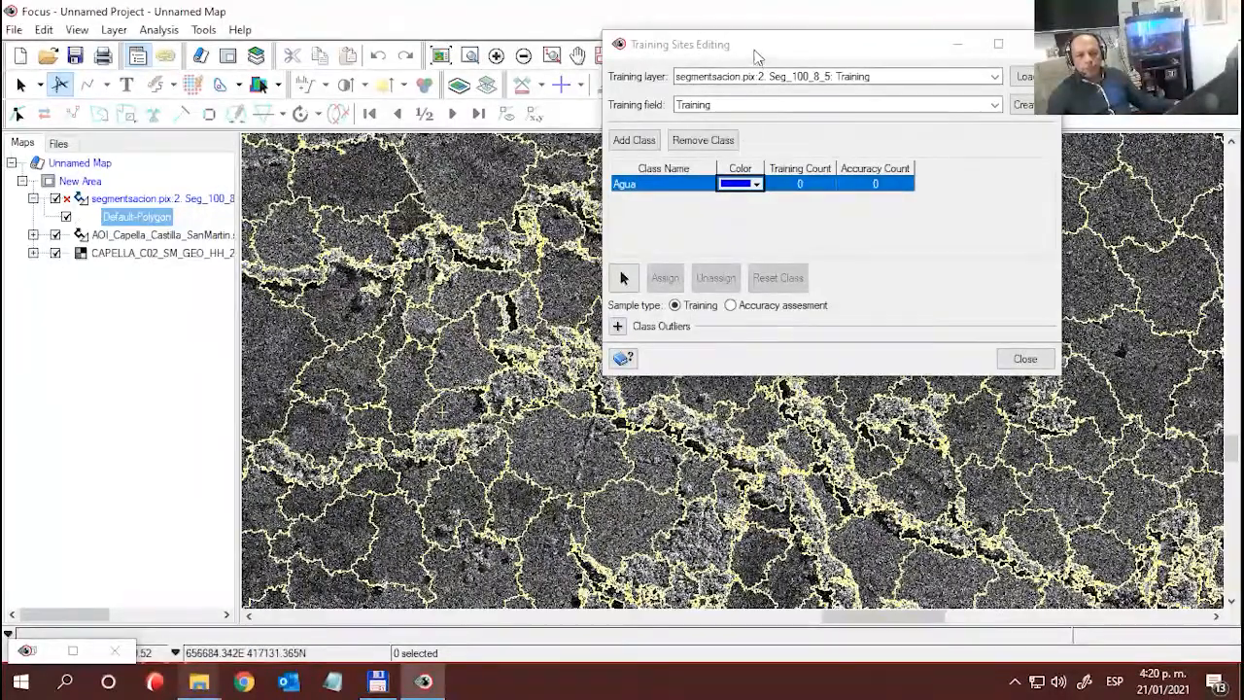
left_click_drag(753, 49, 933, 87)
left_click_drag(669, 471, 519, 326)
left_click_drag(581, 466, 513, 290)
left_click_drag(531, 359, 517, 338)
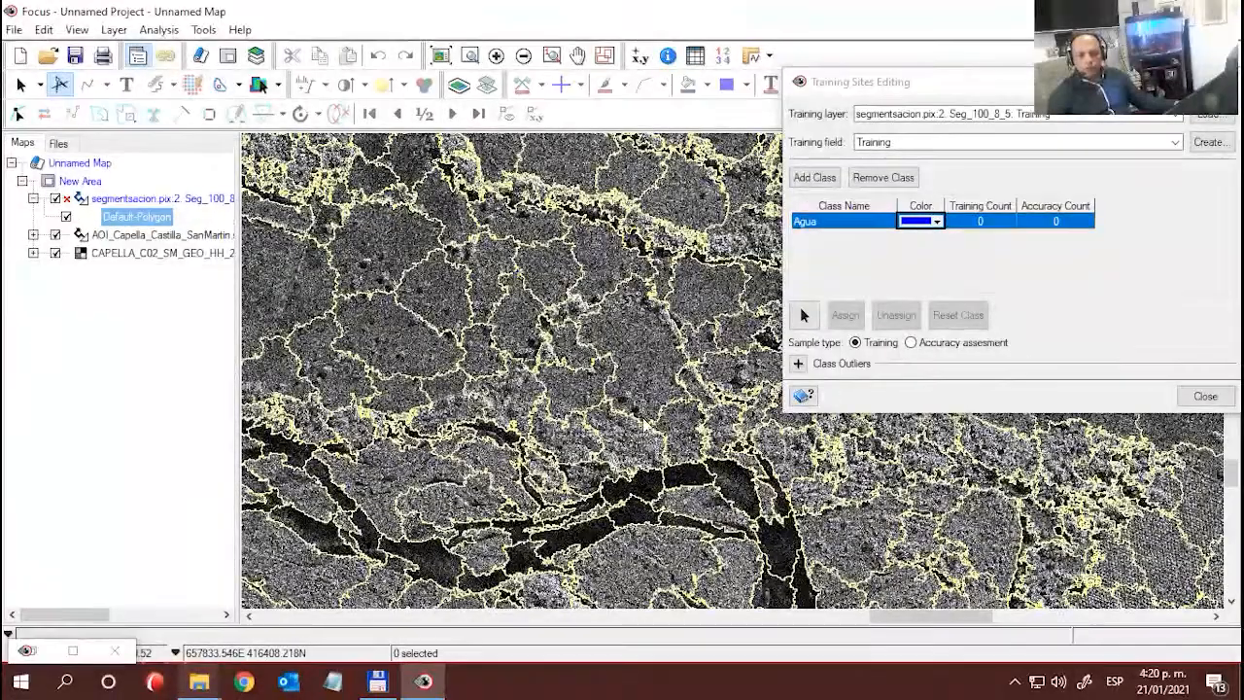
left_click_drag(700, 488, 546, 355)
left_click_drag(663, 486, 573, 454)
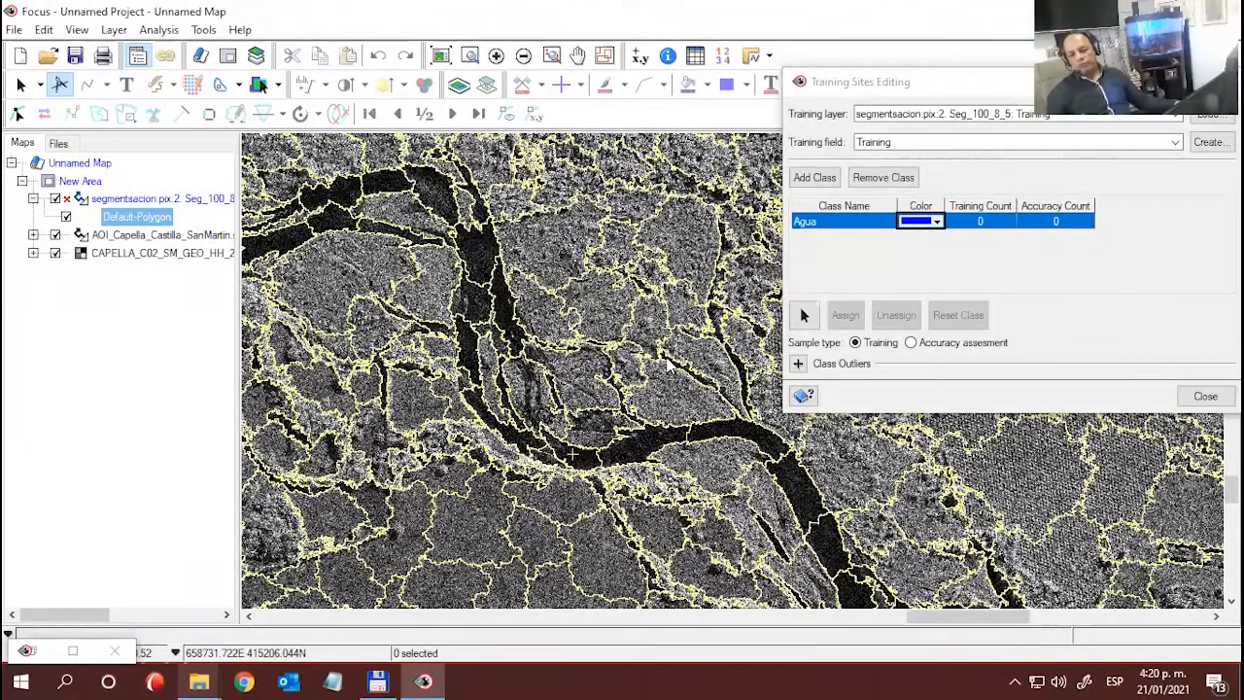
- Select the two-lobed dark river segment in the upper channel and assign it to the Agua class as a training sample
left_click_drag(826, 90, 793, 104)
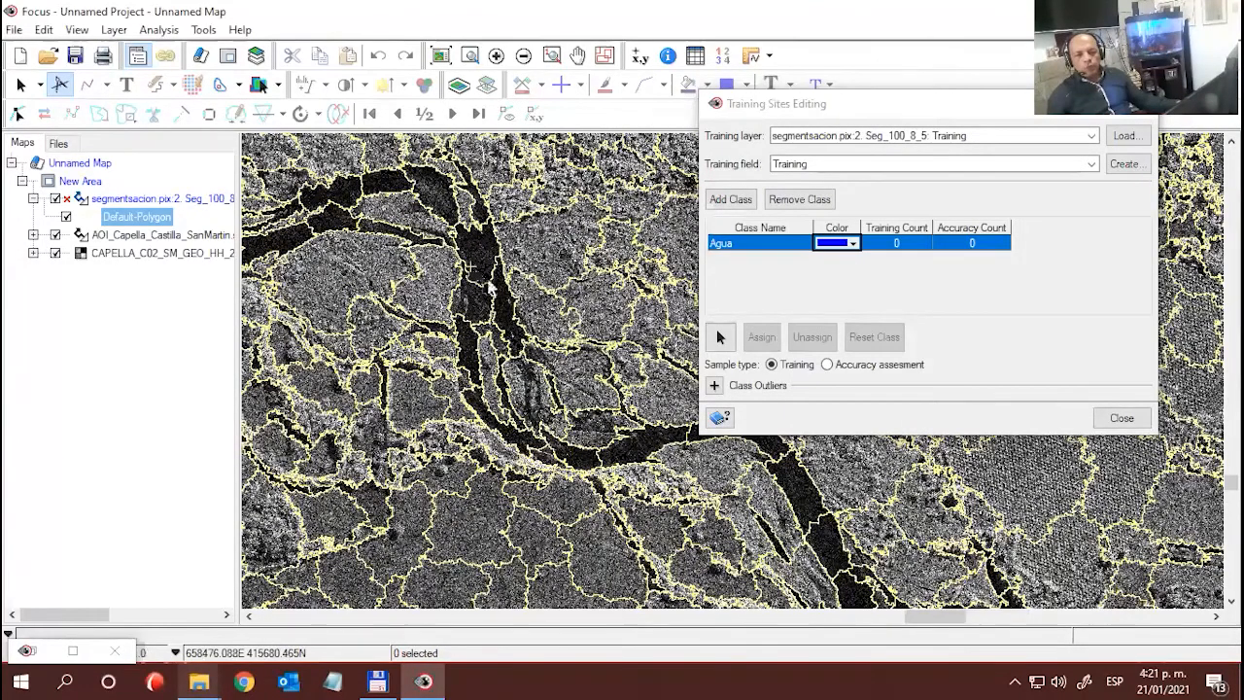
scroll(567, 320, "up", 2)
scroll(564, 319, "up", 3)
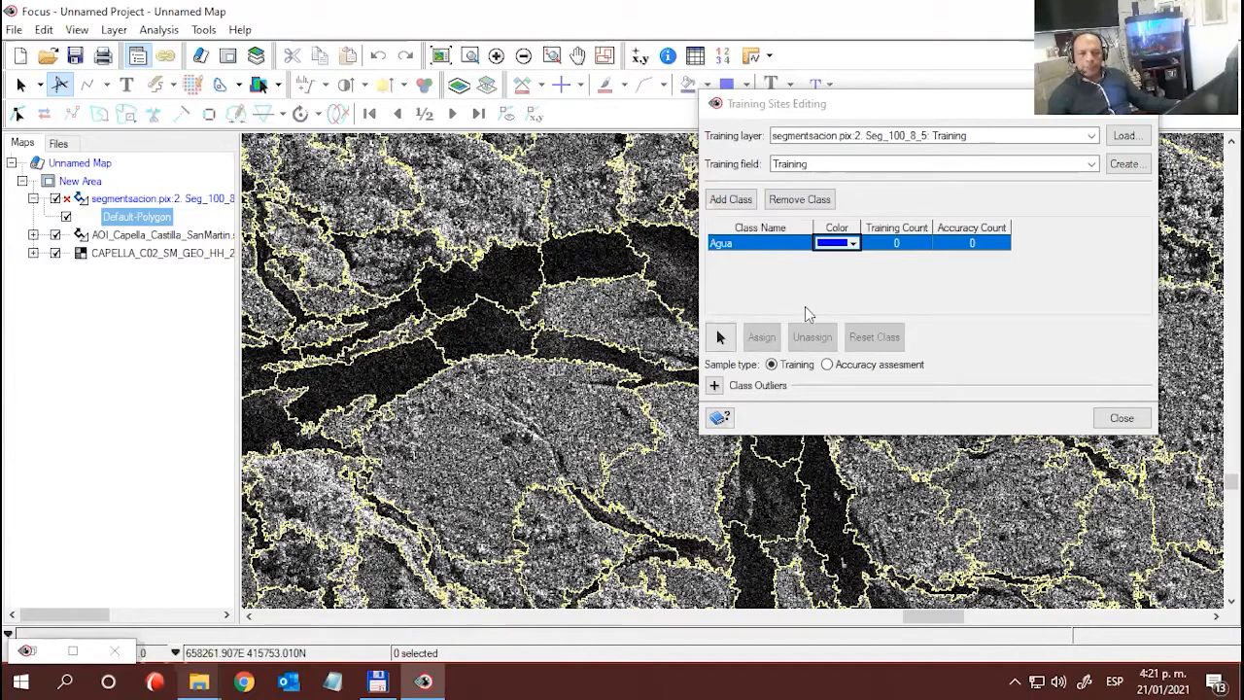
left_click_drag(755, 113, 660, 100)
left_click(627, 323)
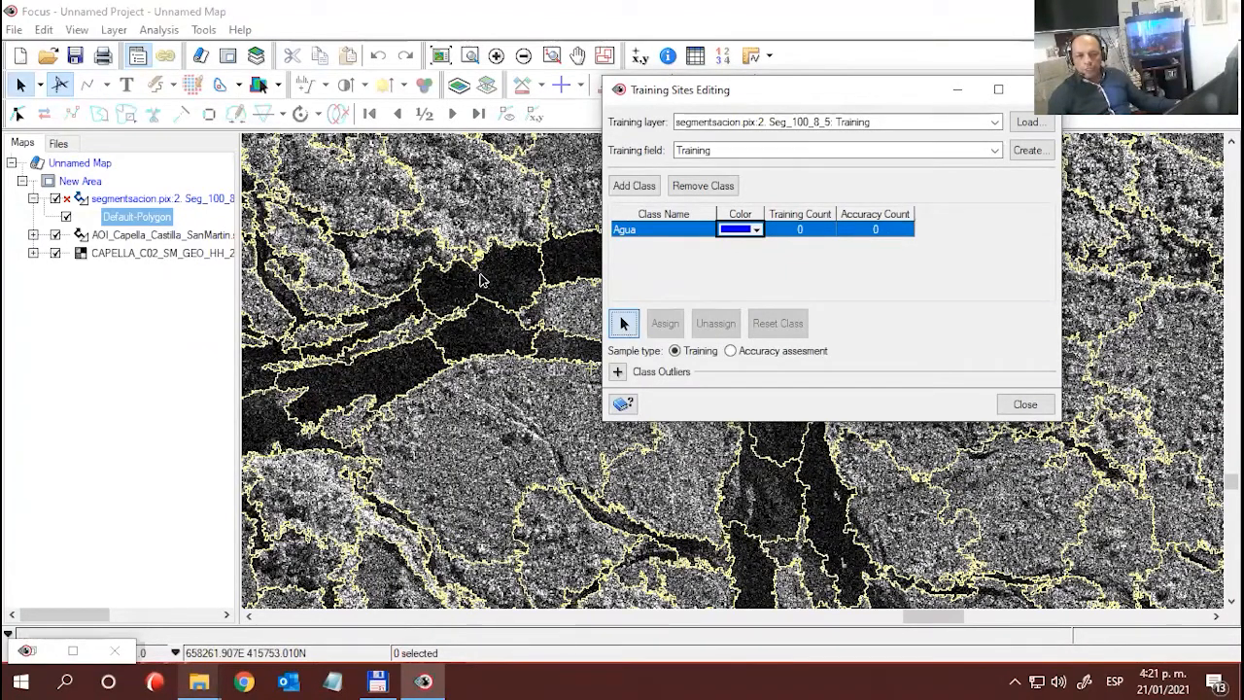
left_click(509, 317)
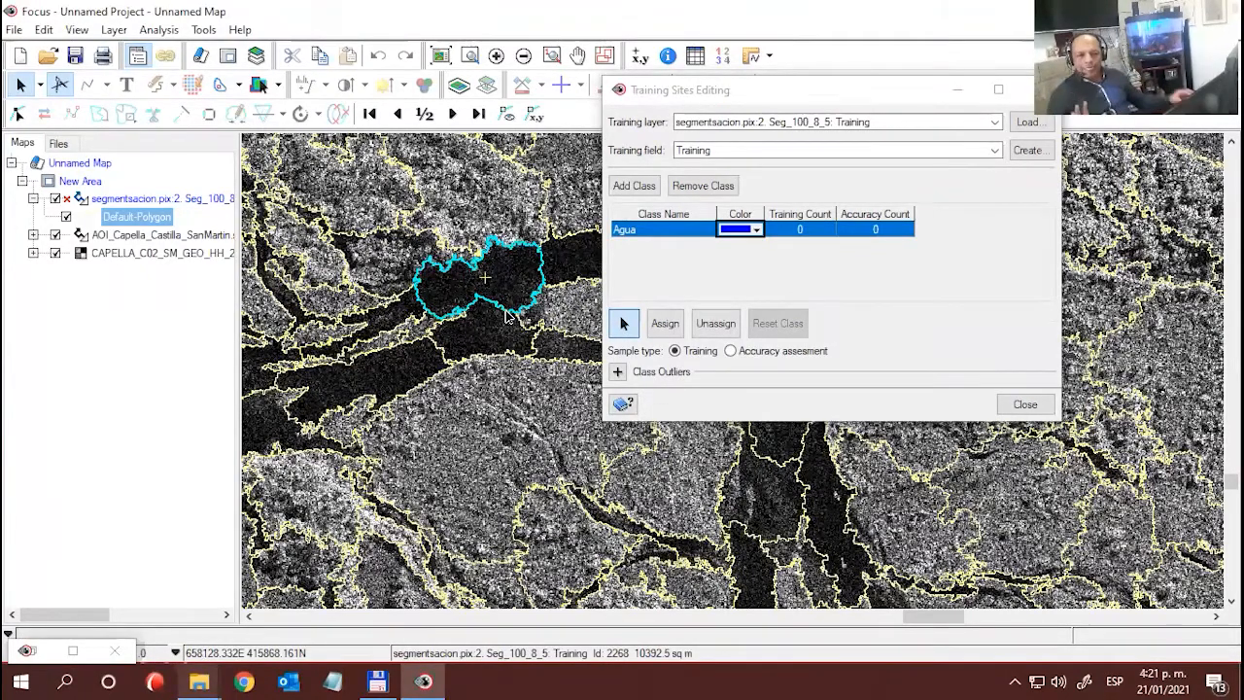
left_click(664, 323)
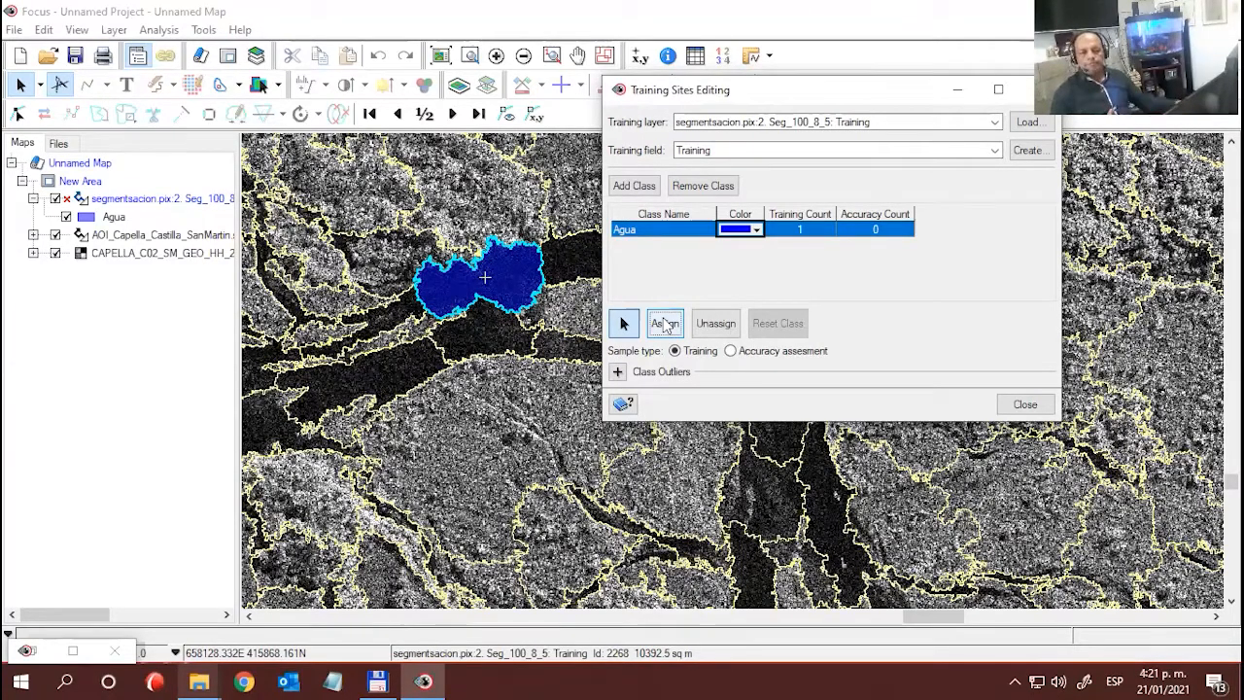
- Assign a dark segment of the main river channel, farther downstream to the southeast, to the Agua training class
left_click_drag(710, 93, 867, 47)
left_click_drag(618, 360, 585, 341)
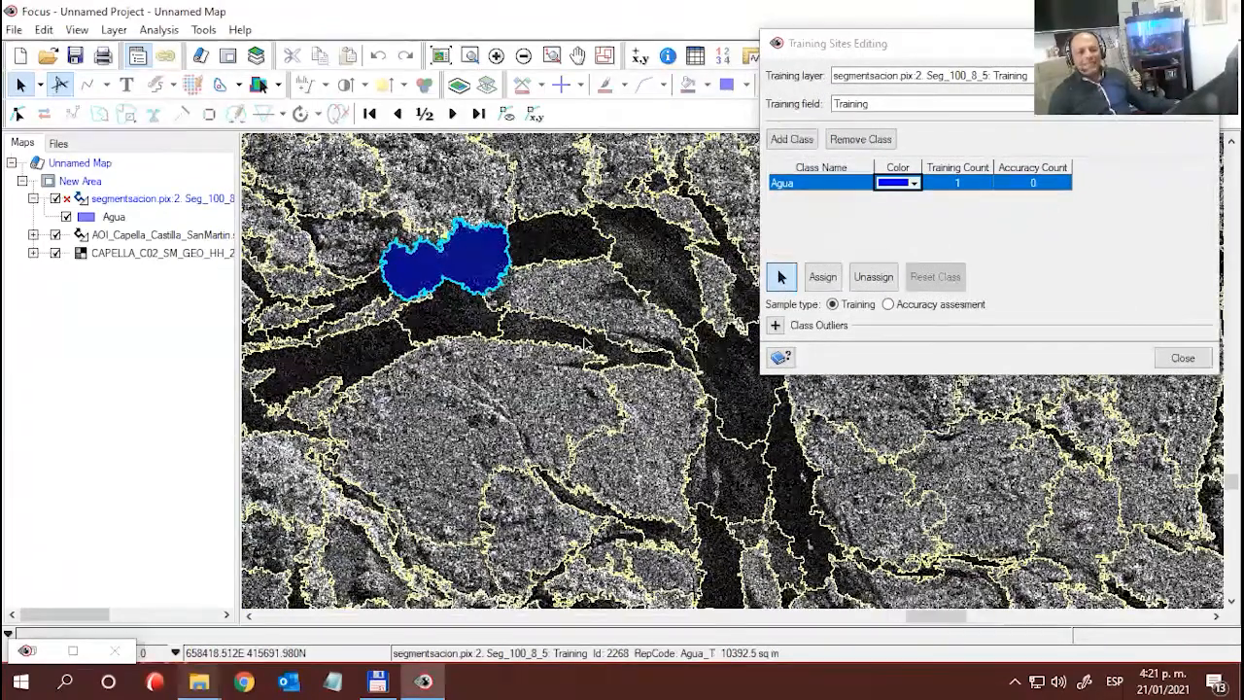
left_click_drag(672, 401, 389, 260)
left_click_drag(670, 408, 335, 267)
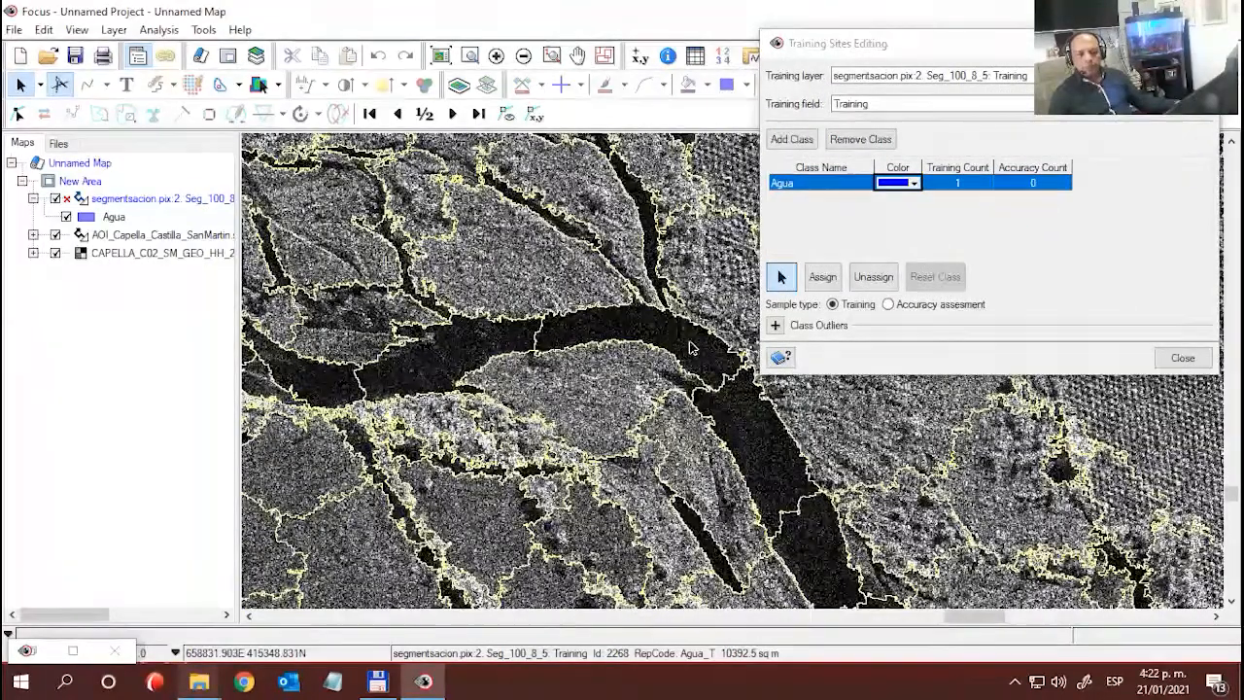
left_click_drag(704, 389, 531, 410)
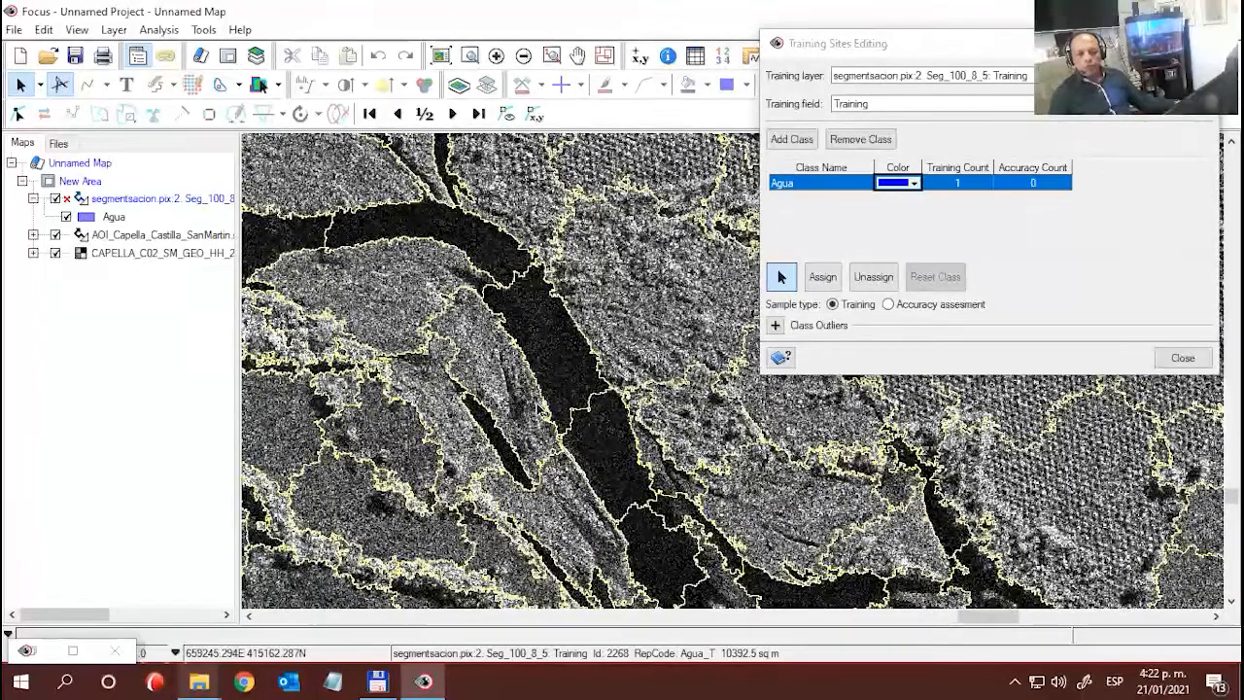
left_click(827, 281)
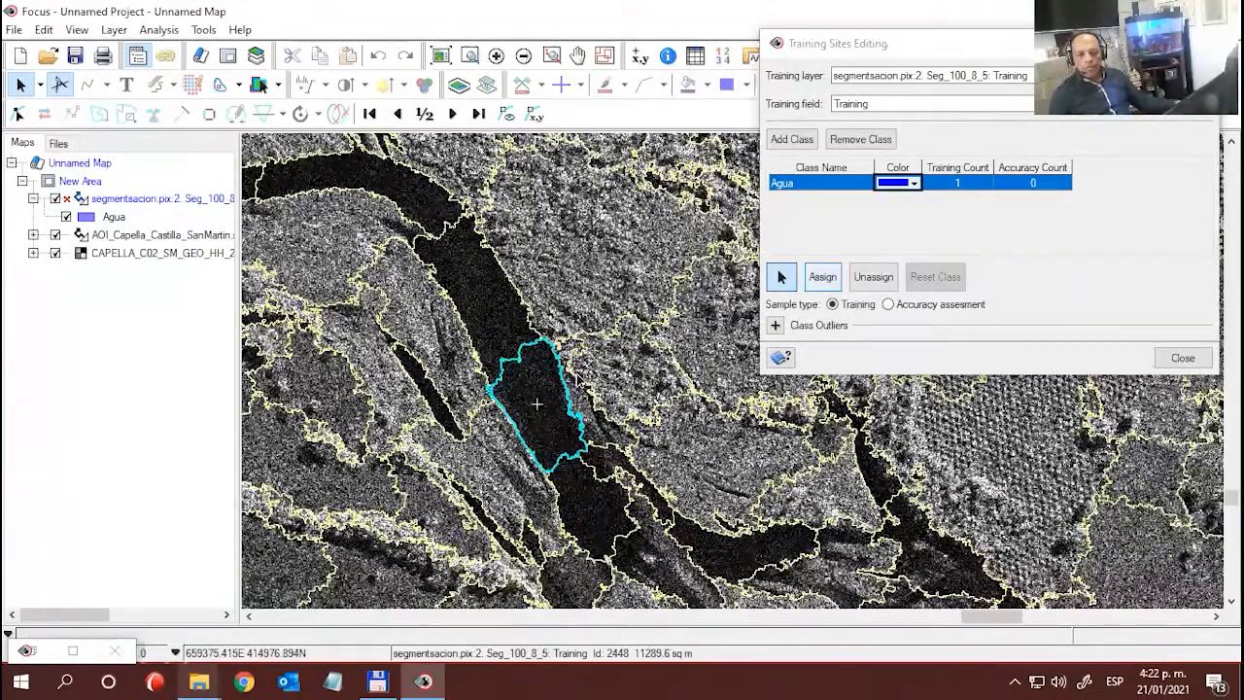
left_click(823, 279)
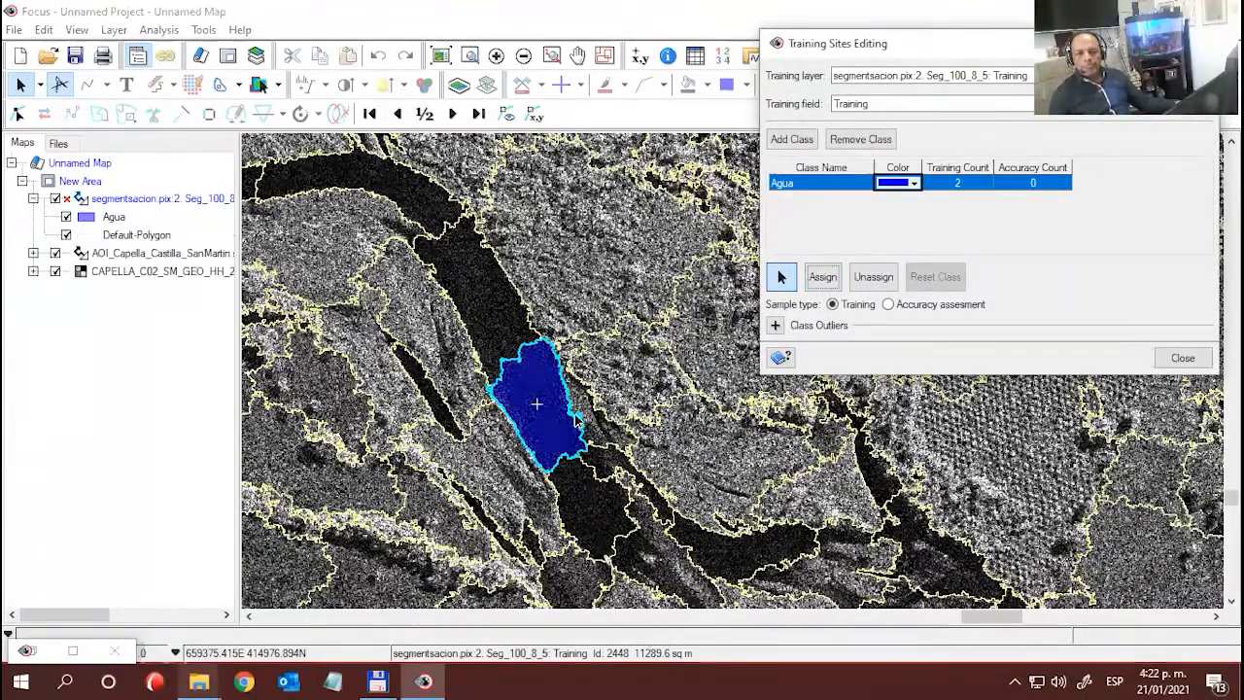
- Assign one rectangular dark pond, the fourth in the long row south of the river, to the Agua training class
left_click_drag(503, 368, 307, 267)
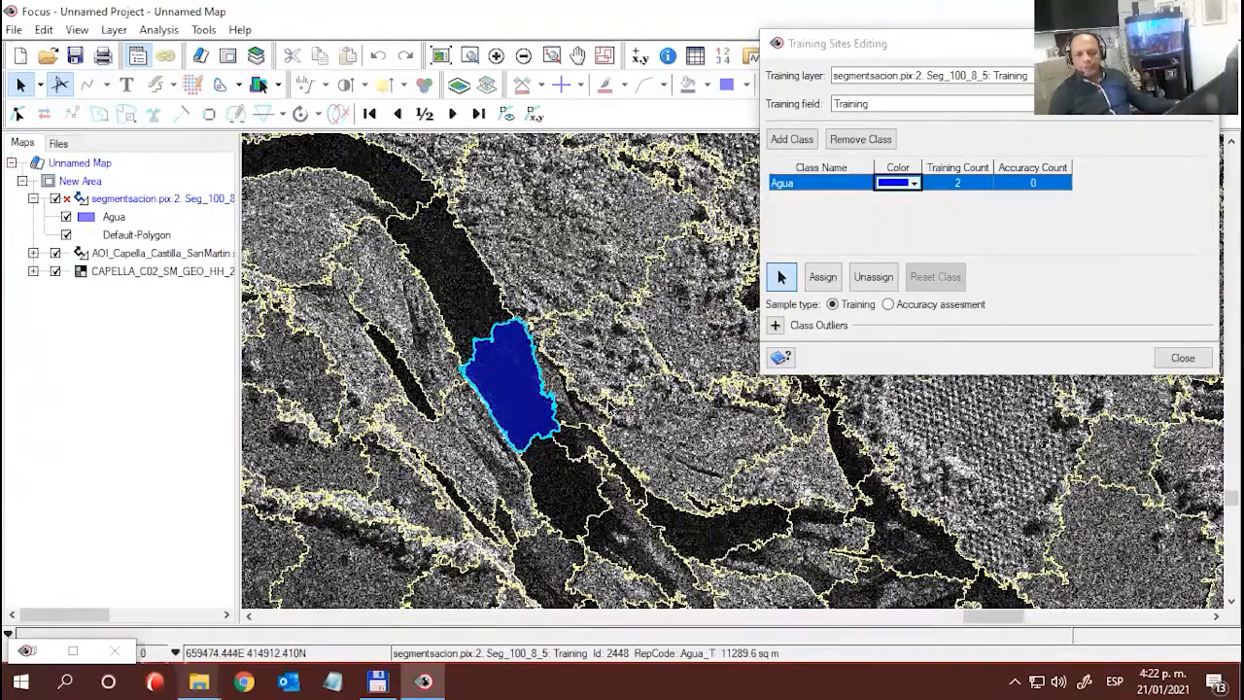
left_click_drag(947, 508, 527, 374)
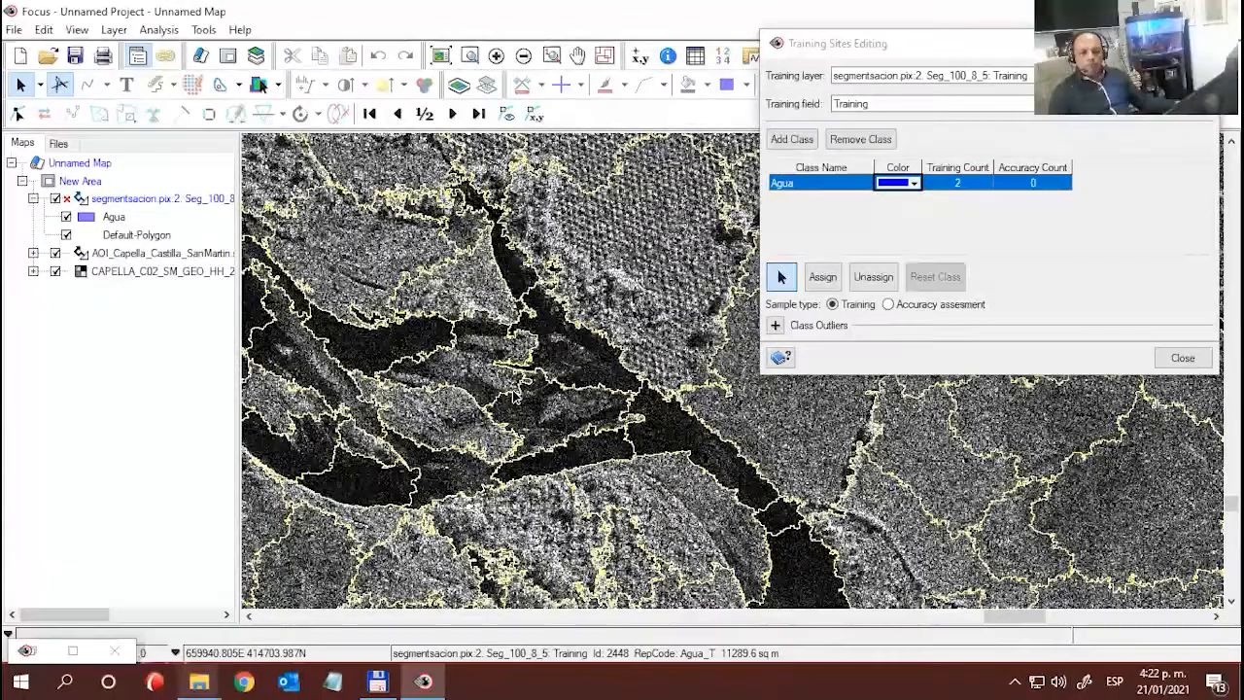
scroll(517, 392, "down", 1)
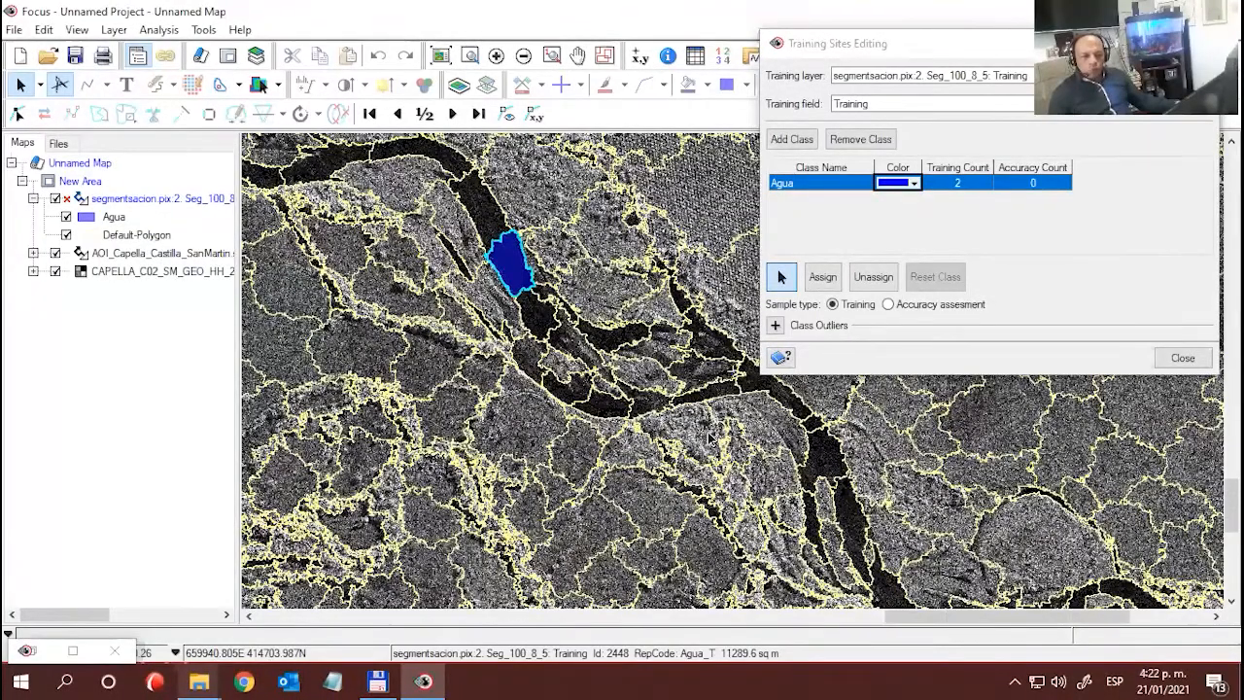
scroll(756, 475, "down", 1)
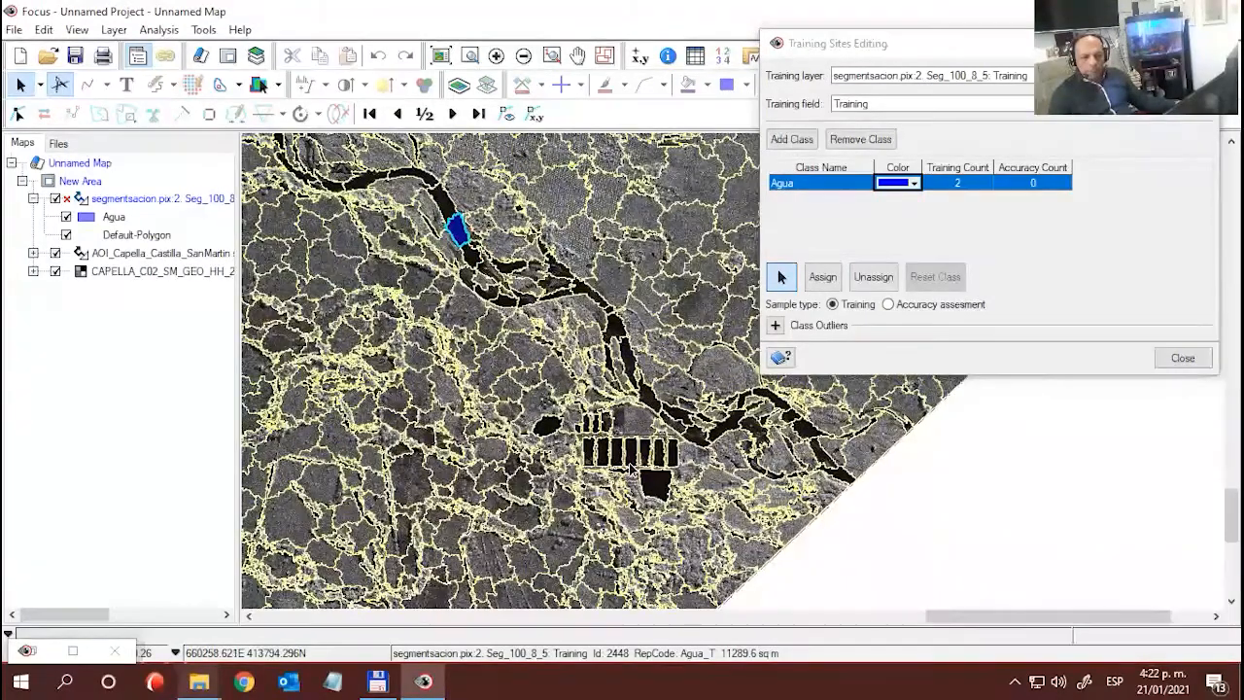
scroll(732, 371, "up", 1)
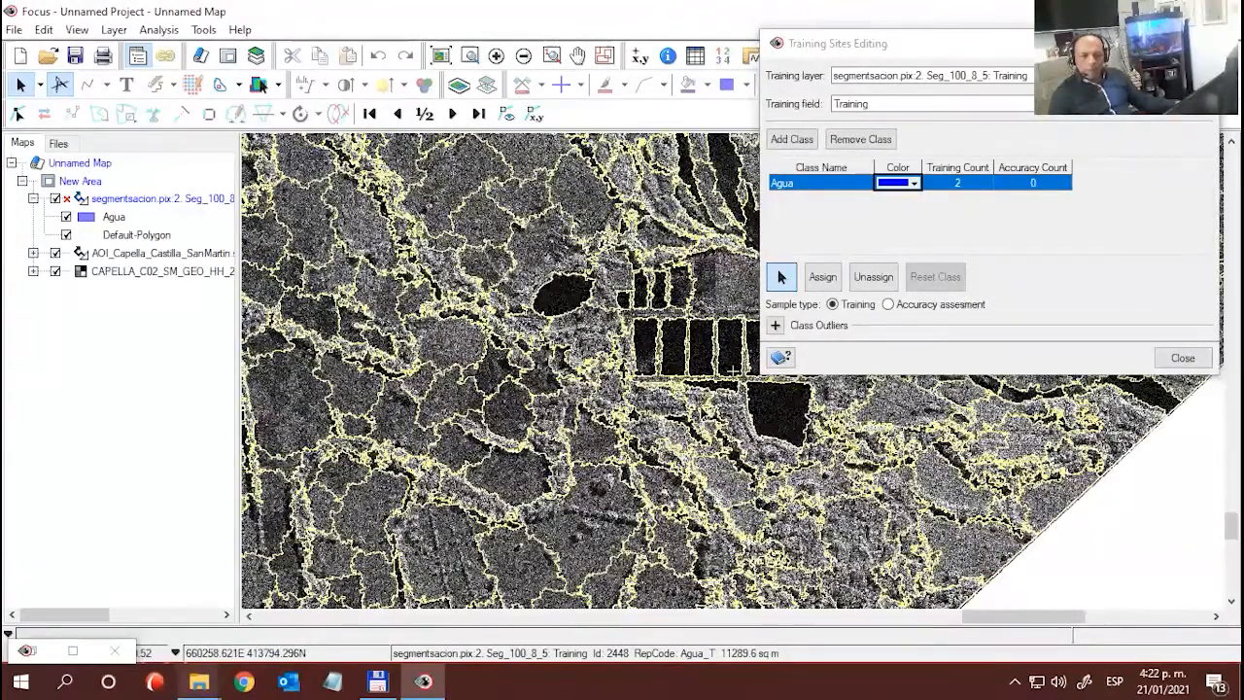
scroll(705, 363, "up", 2)
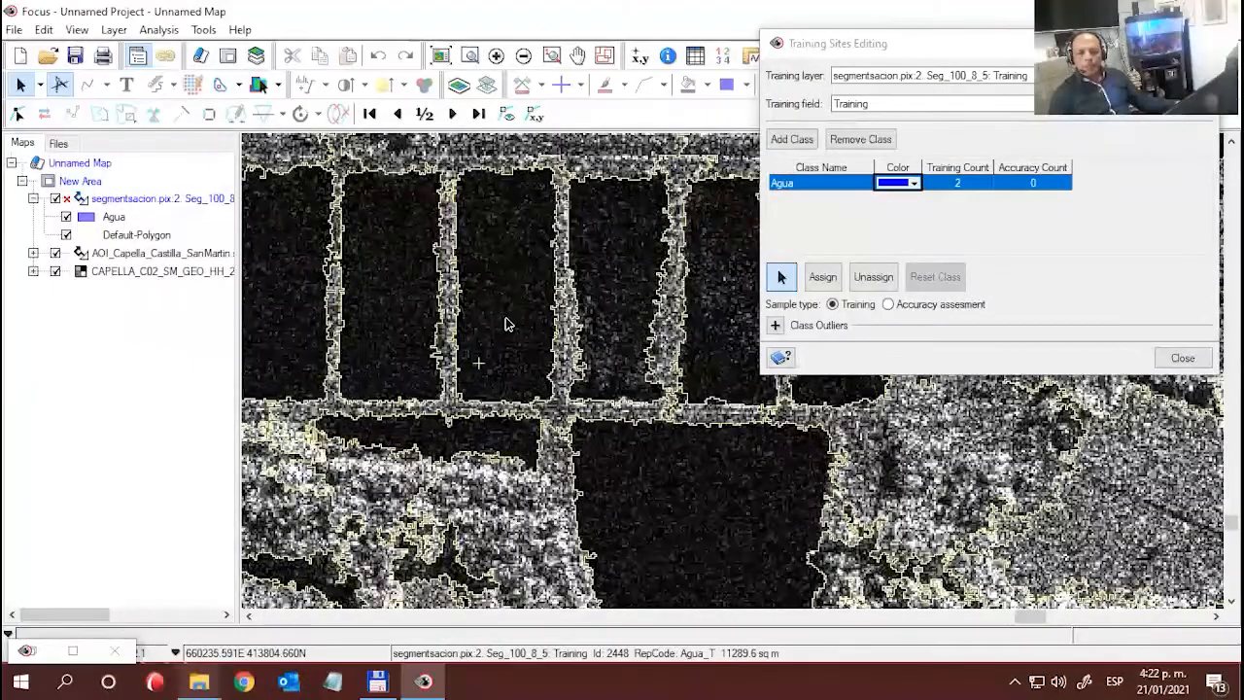
left_click(507, 319)
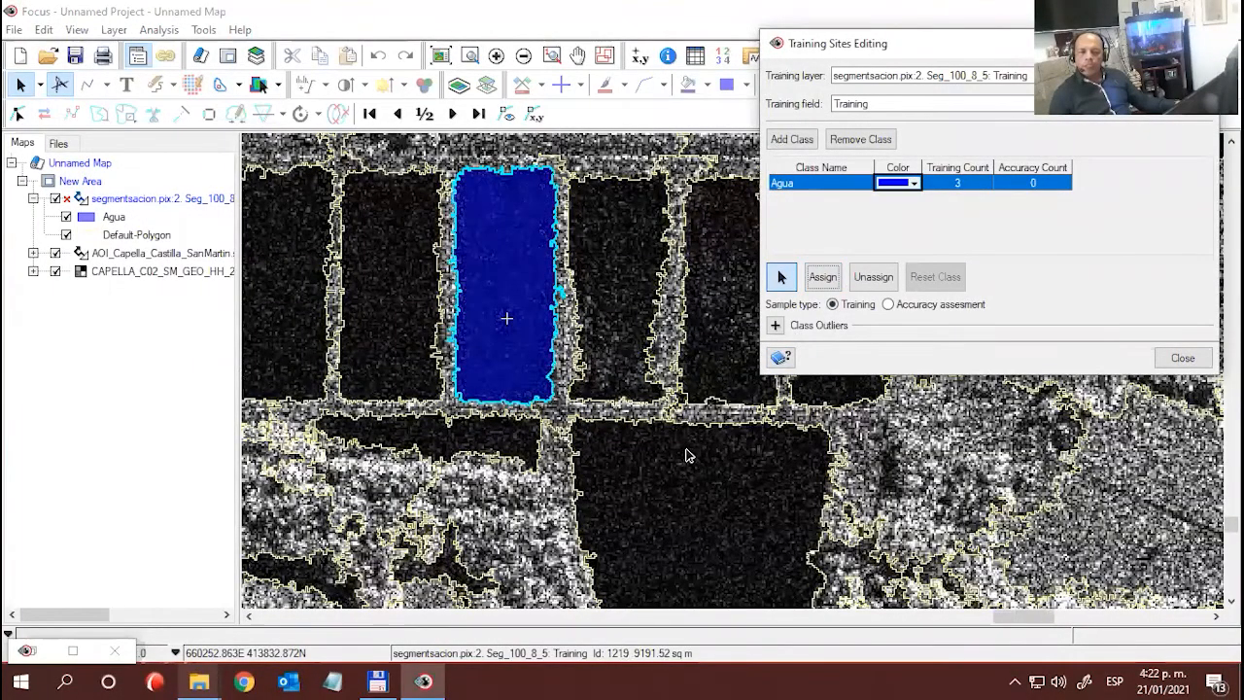
- Assign the elongated dark river segment along the northern boundary of the segmented area to the Agua training class
scroll(688, 454, "down", 2)
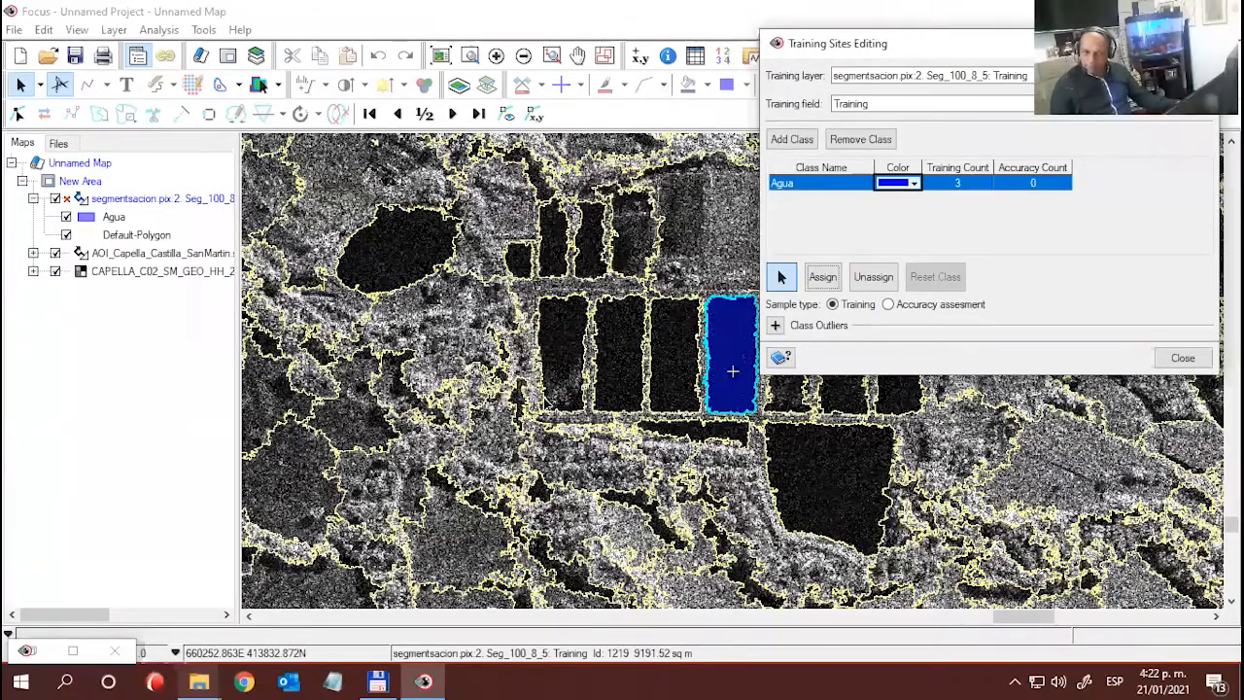
scroll(733, 370, "down", 2)
scroll(733, 371, "down", 1)
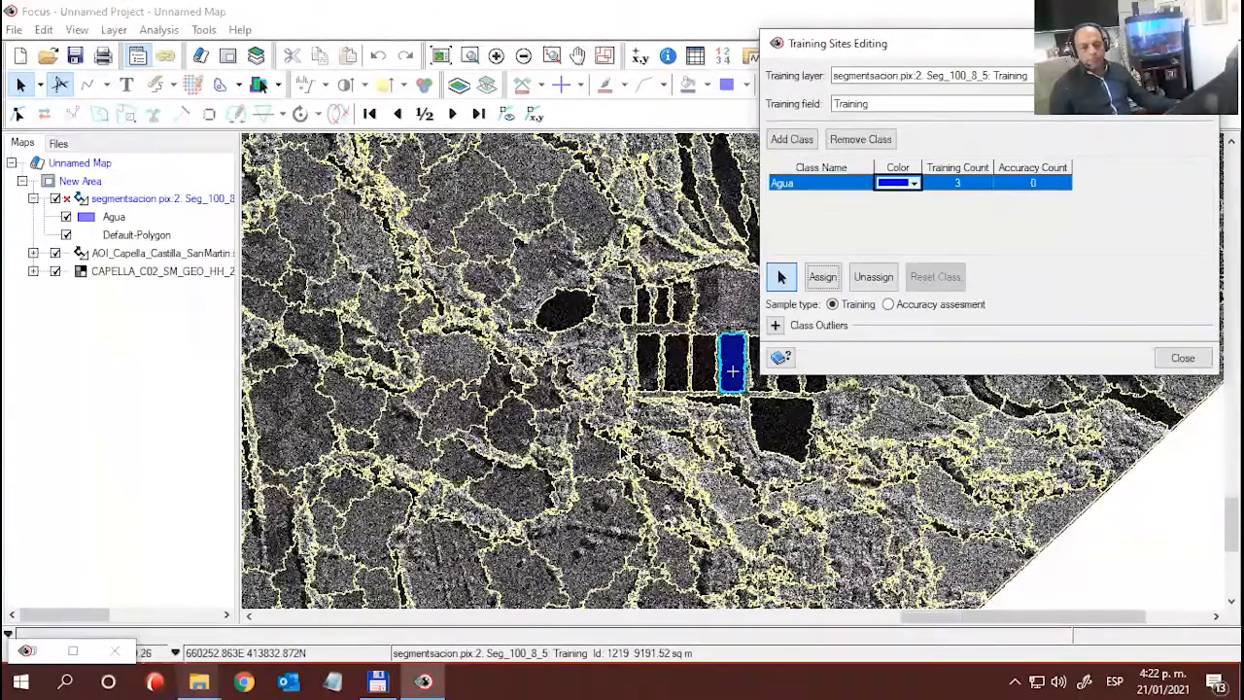
left_click_drag(643, 320, 719, 557)
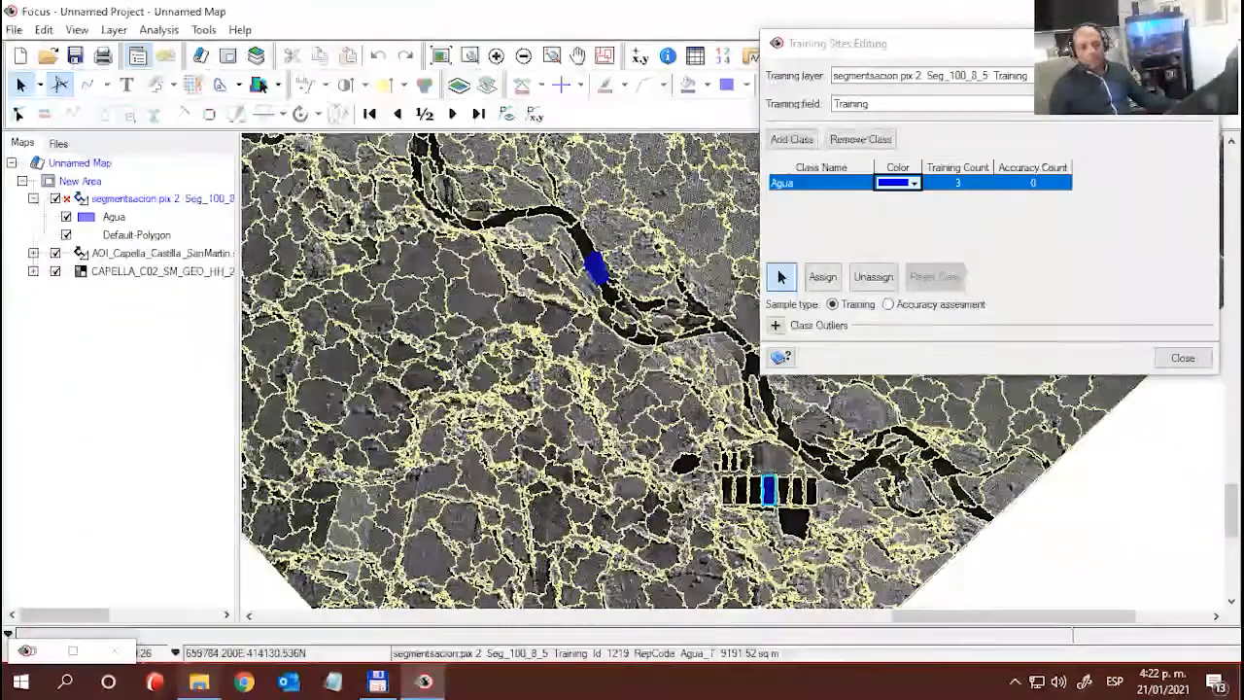
left_click_drag(491, 342, 581, 514)
left_click_drag(518, 272, 700, 525)
scroll(546, 272, "down", 2)
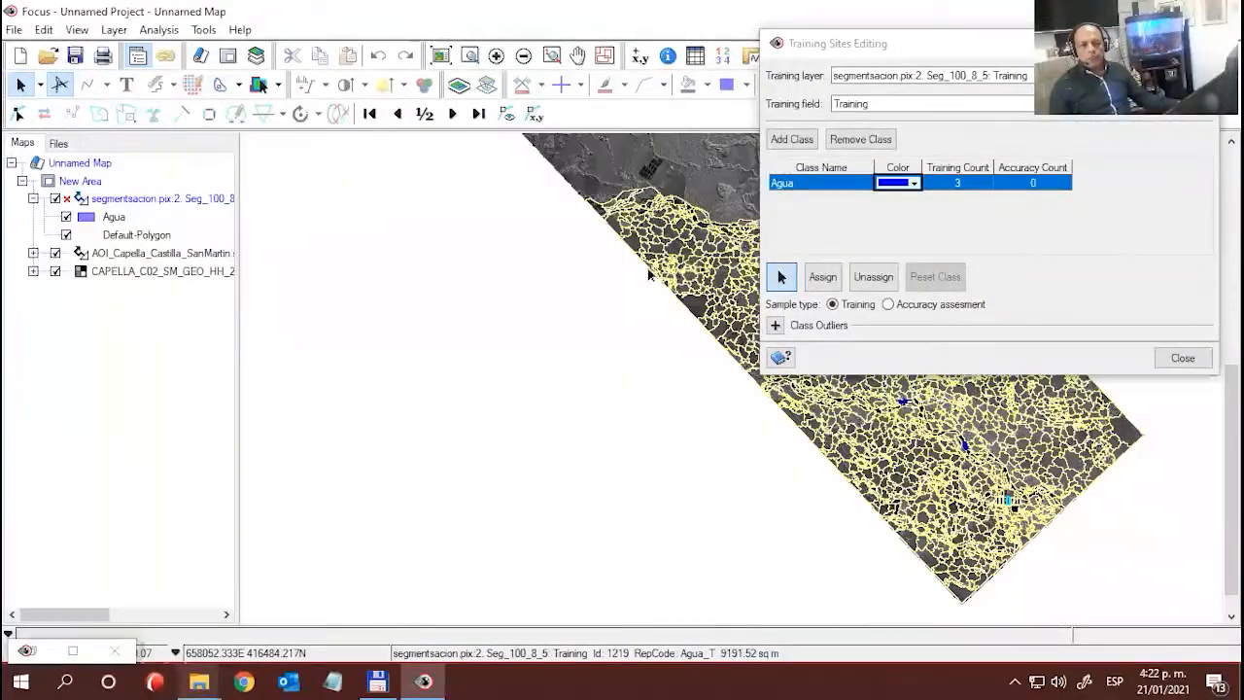
left_click_drag(645, 287, 615, 419)
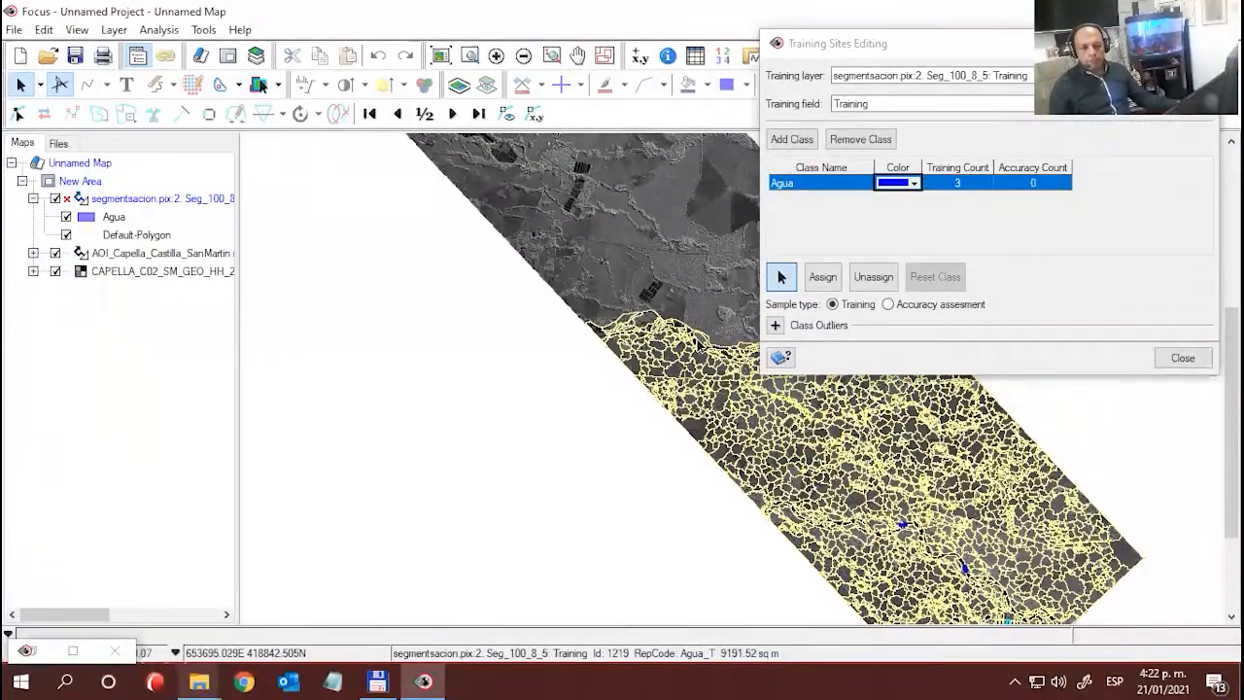
left_click(698, 342)
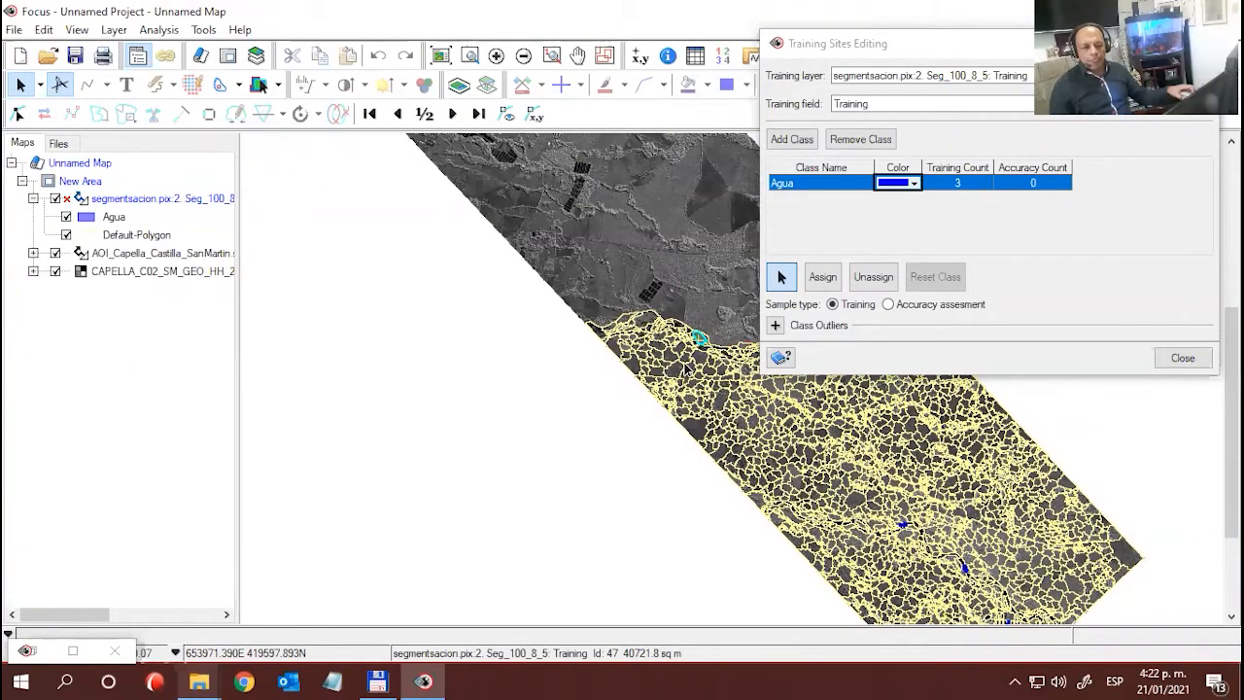
scroll(695, 356, "up", 5)
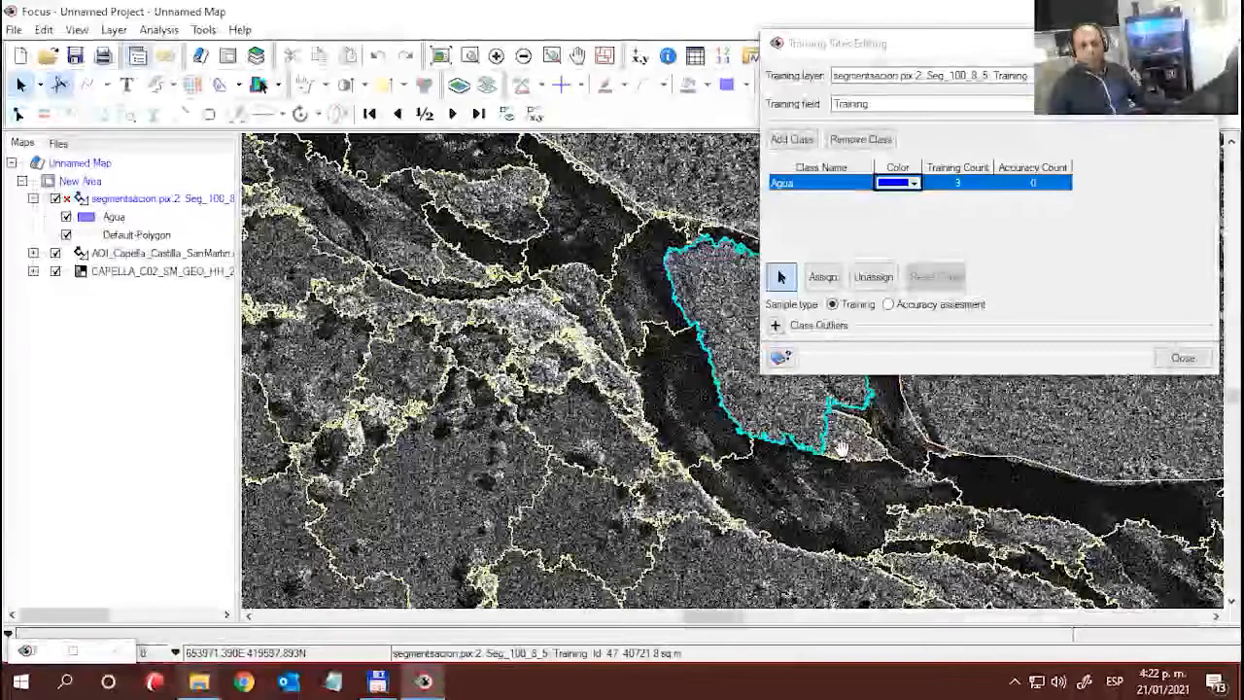
left_click_drag(841, 448, 488, 379)
left_click_drag(641, 406, 507, 378)
left_click(571, 392)
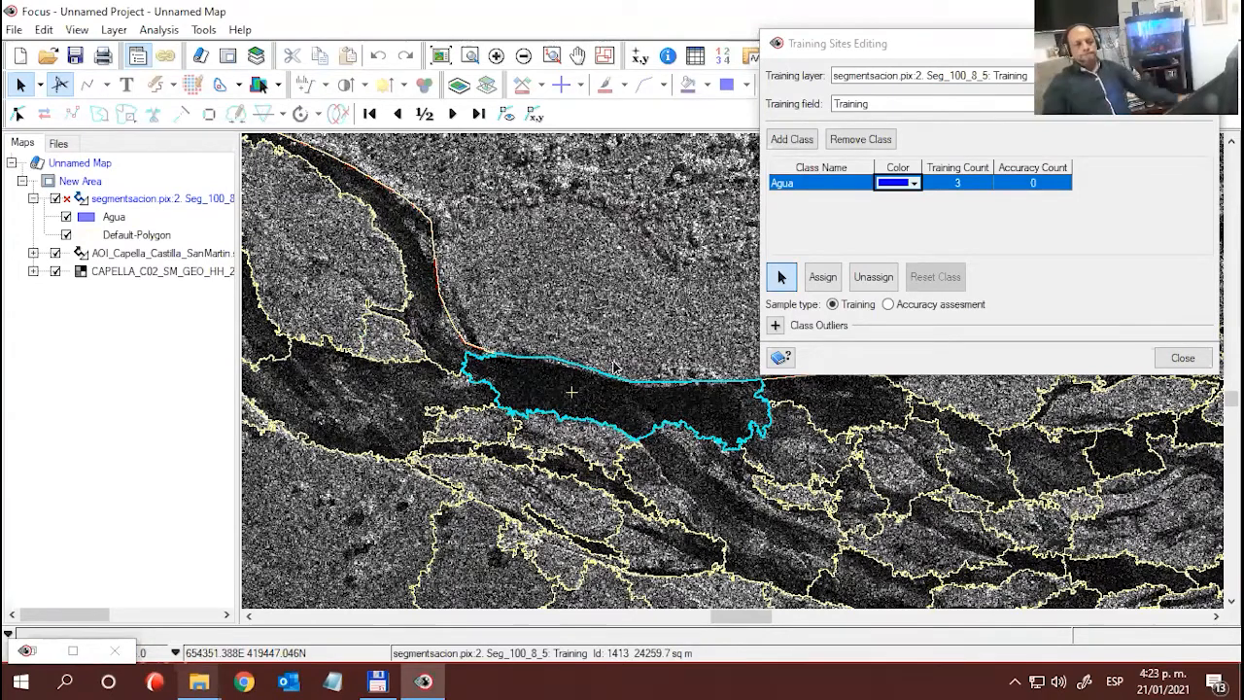
left_click(822, 277)
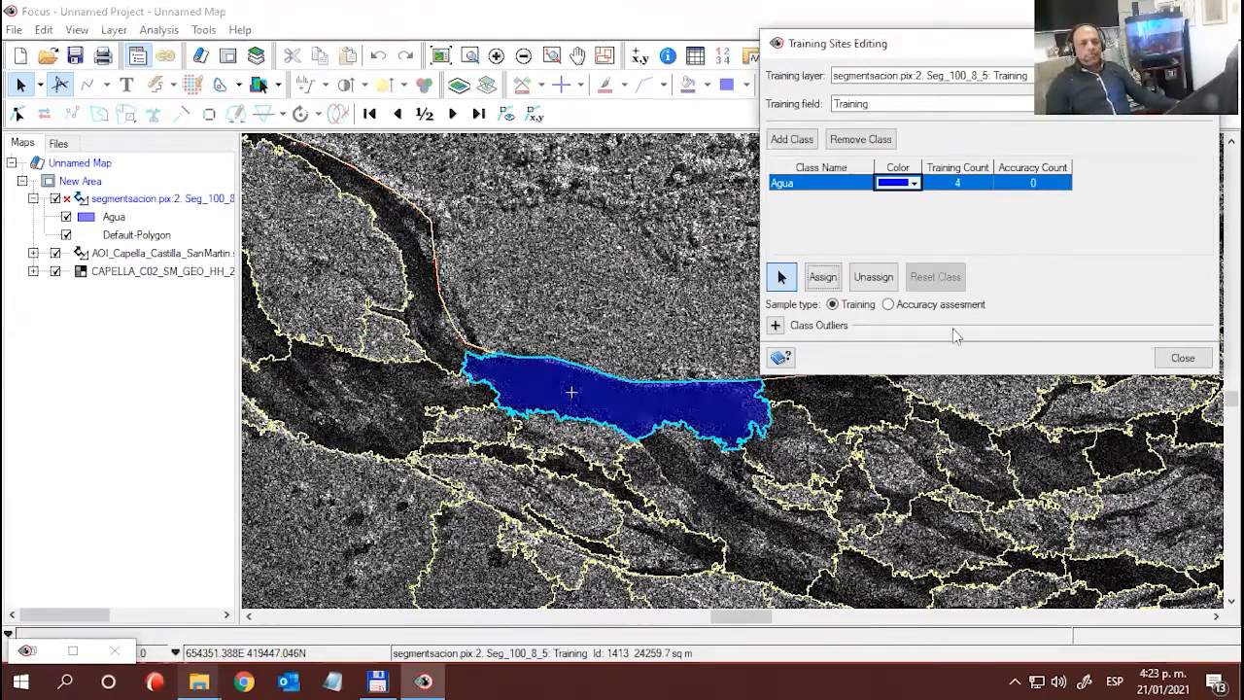
- Unassign the selected northern river segment from Agua and assign it to the class again
left_click(872, 279)
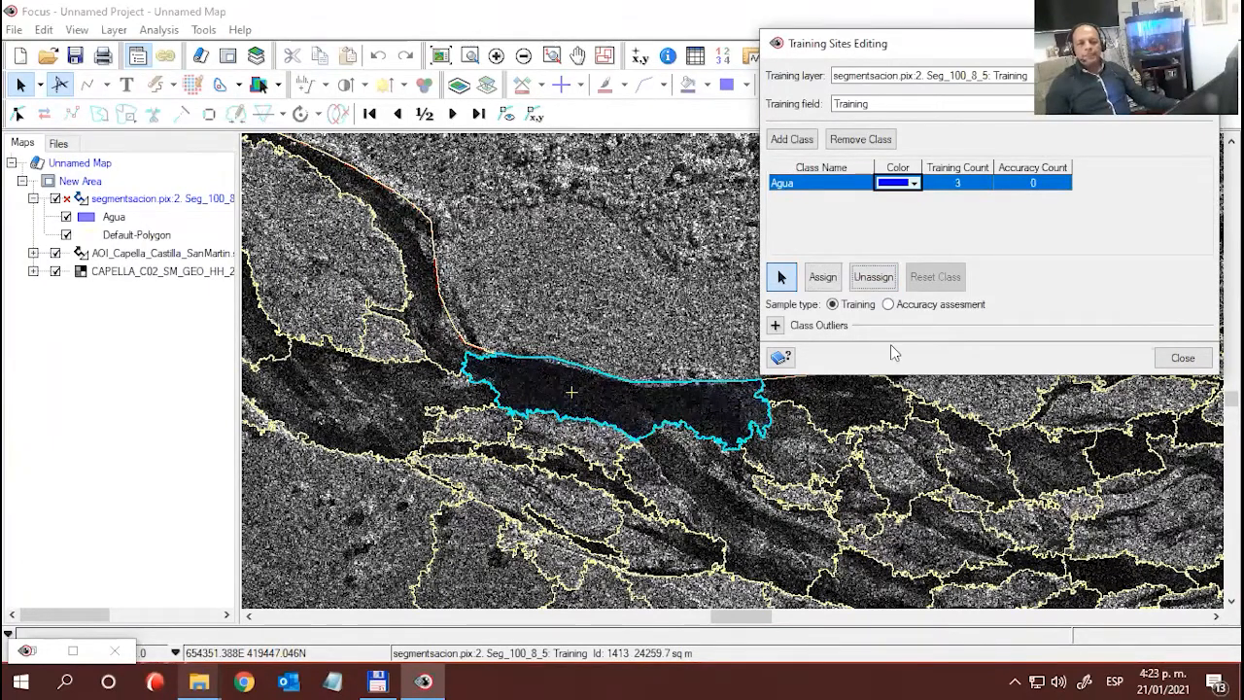
left_click(823, 278)
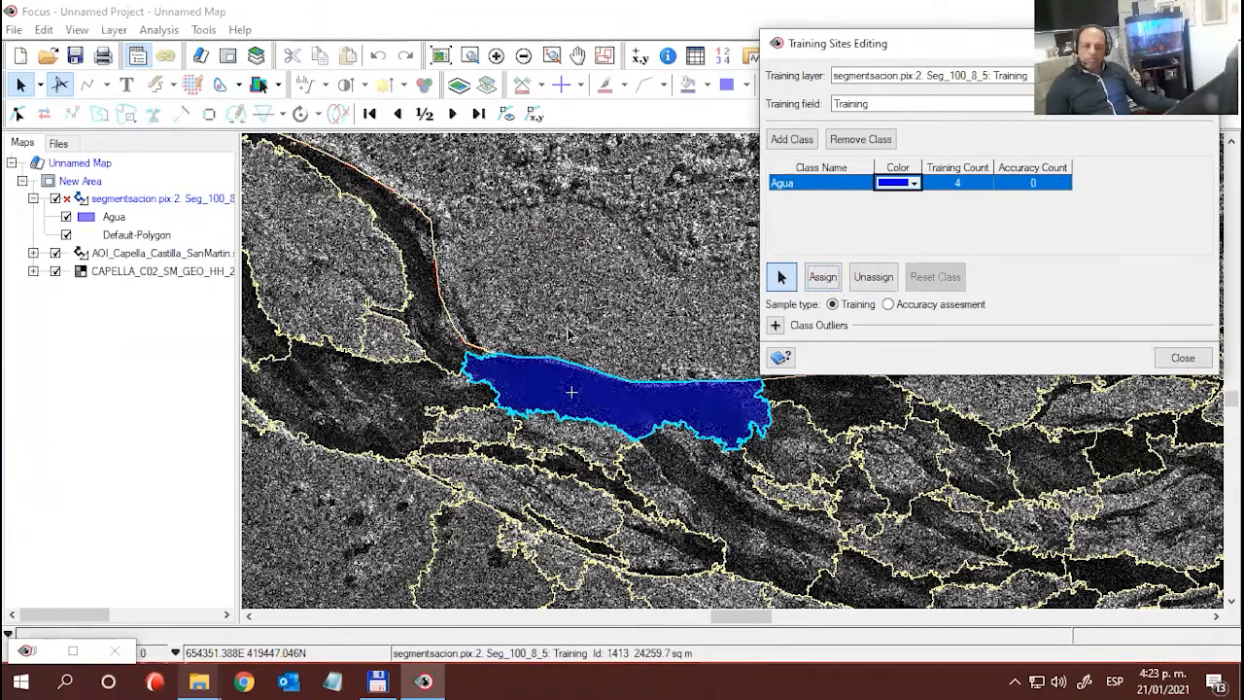
- Assign a small dark river segment, downstream to the east of the northern boundary sample, to the Agua training class
left_click_drag(669, 369, 460, 312)
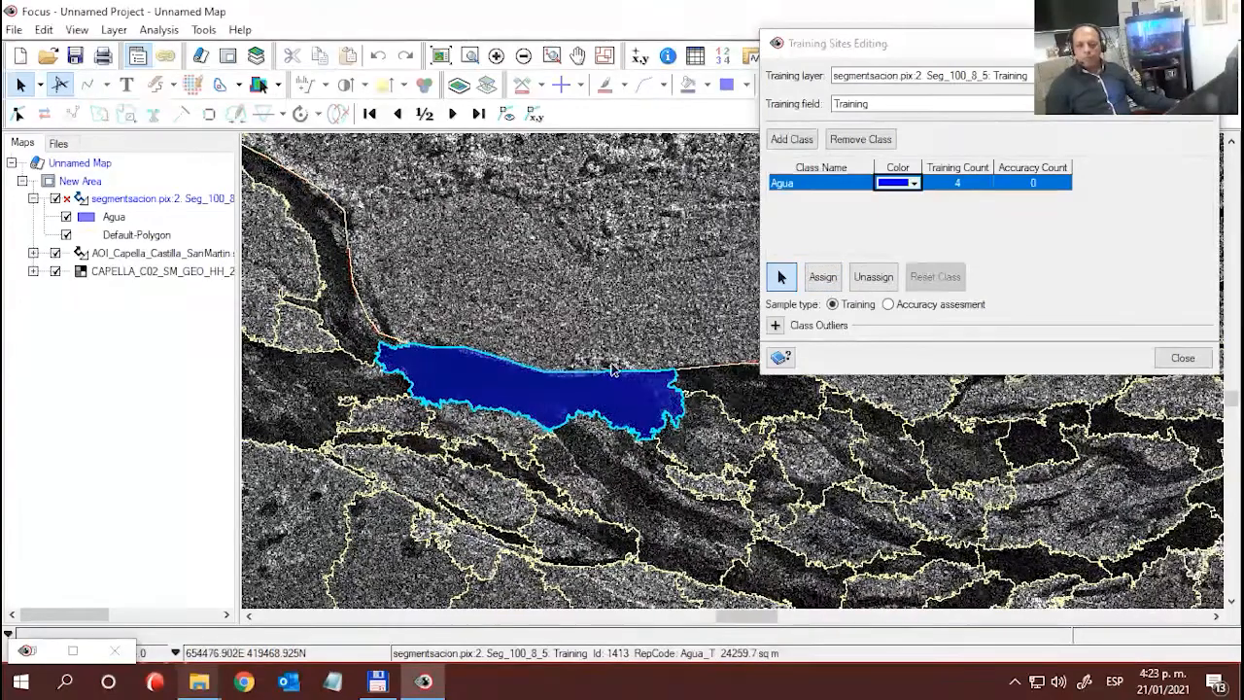
left_click_drag(646, 367, 517, 303)
scroll(717, 392, "down", 1)
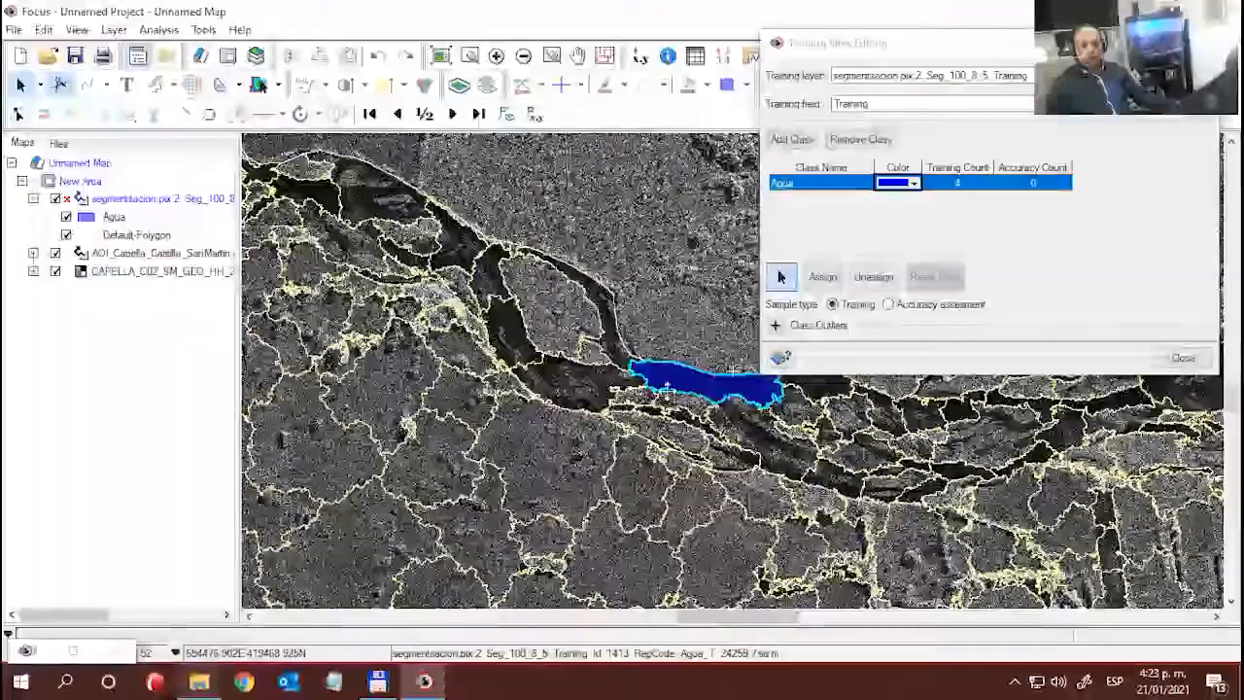
left_click_drag(671, 379, 259, 336)
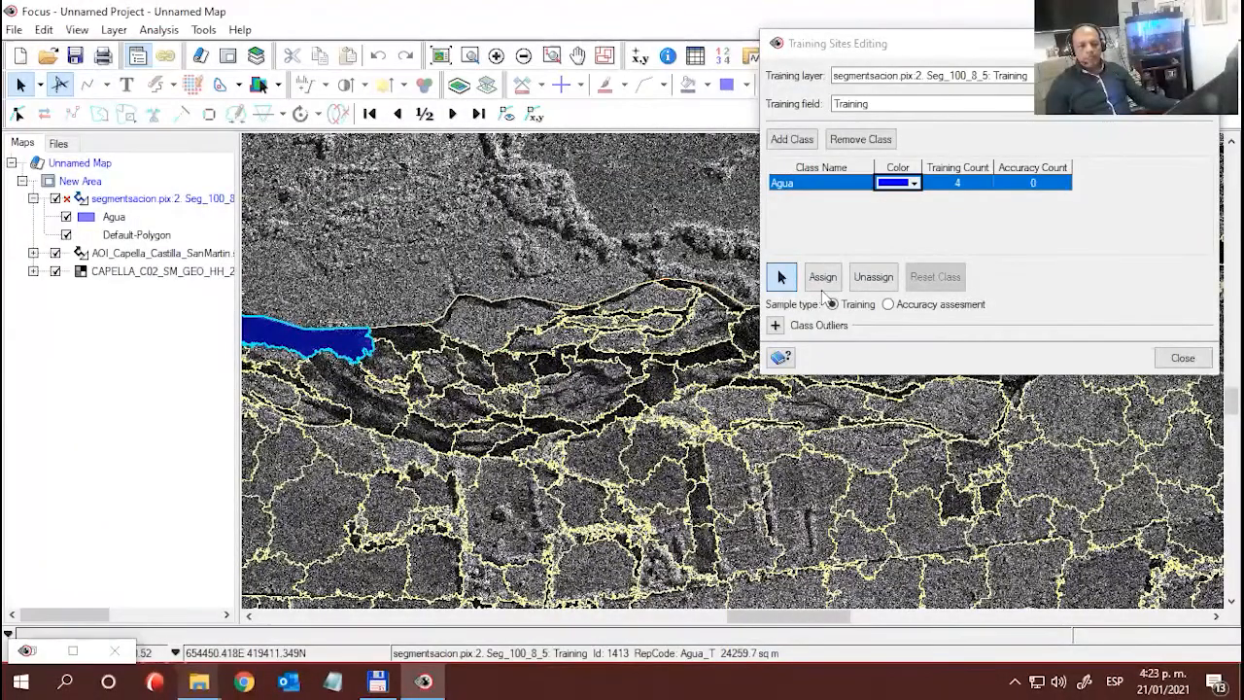
left_click(652, 350)
left_click(823, 277)
- Assign the dark river segment farther east, where the channel bends northeast, to the Agua training class
left_click_drag(710, 386, 262, 384)
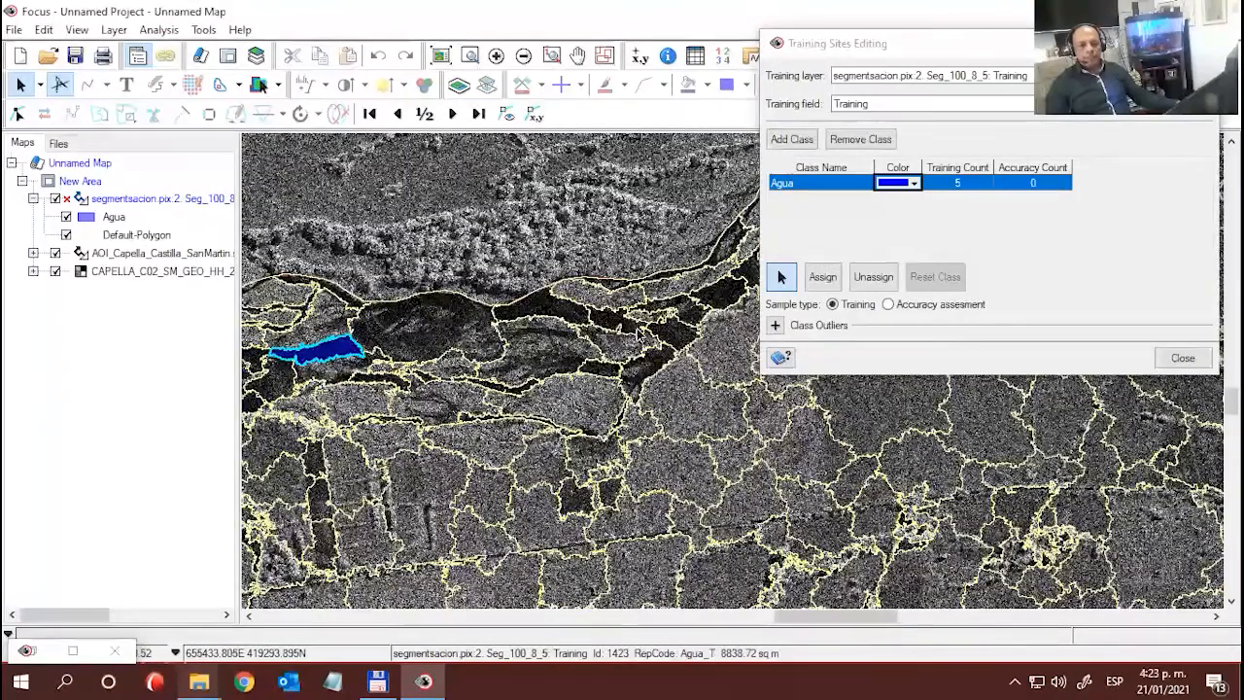
left_click(727, 295)
left_click(823, 277)
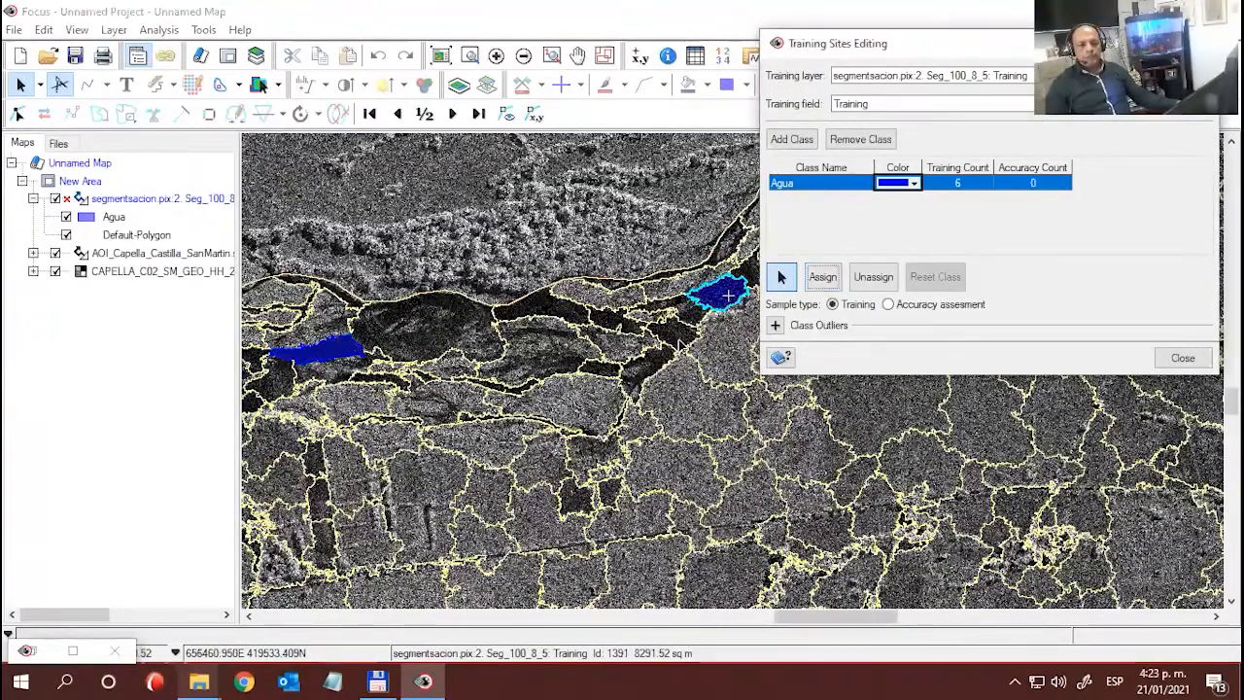
- Assign the dark northern-channel segment close to the image's slanted northeastern edge to the Agua training class
left_click_drag(493, 394, 69, 458)
left_click_drag(580, 389, 229, 508)
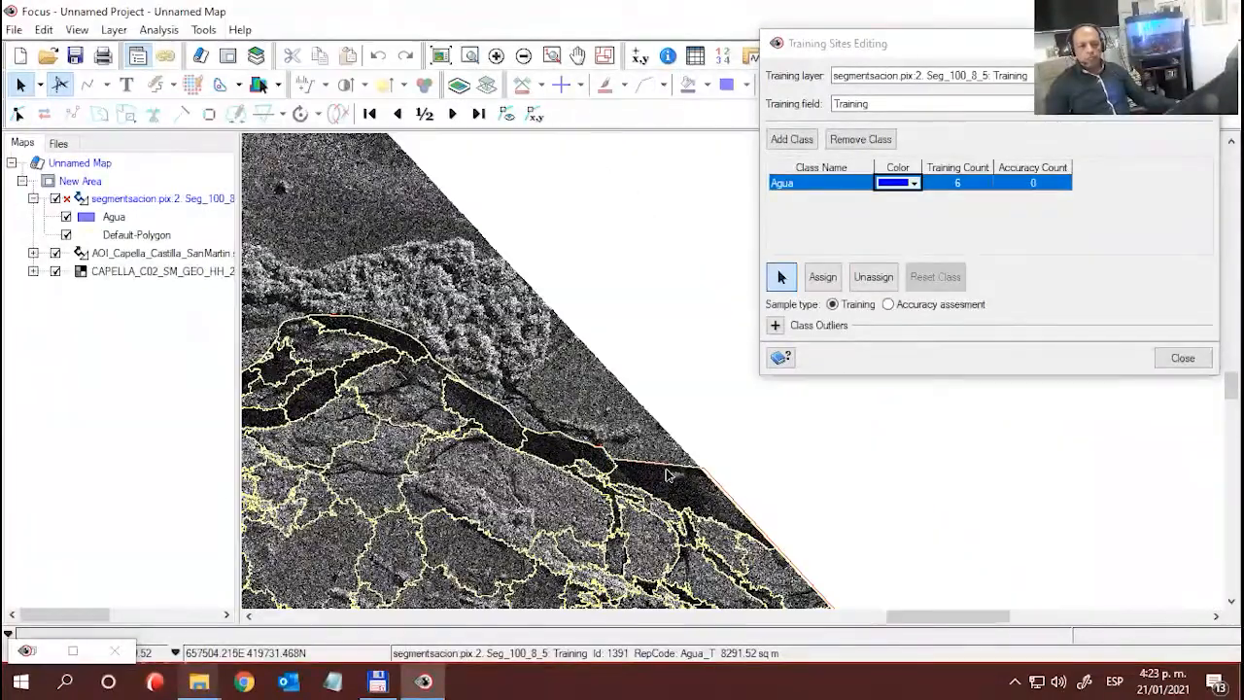
left_click(567, 450)
left_click(823, 277)
- Assign the narrow dark river segment between the two easternmost northern samples to Agua and hide the AOI_Capella_Castilla_SanMartin layer
left_click_drag(392, 434, 747, 285)
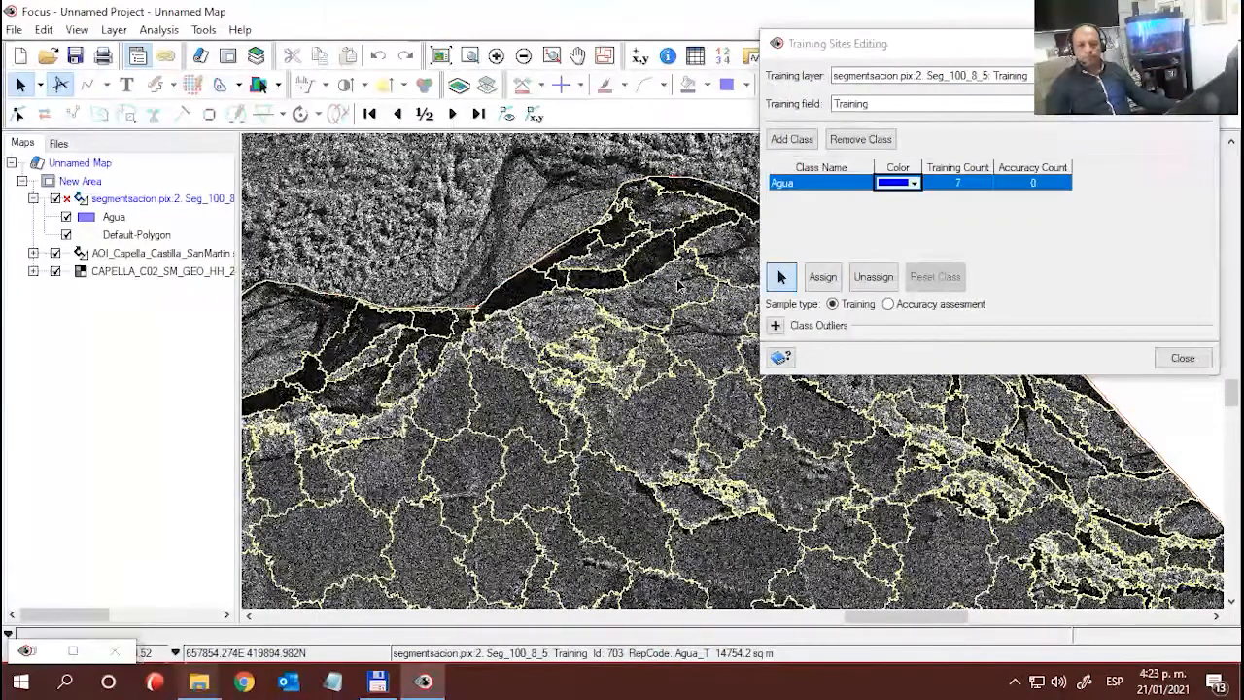
left_click(524, 291)
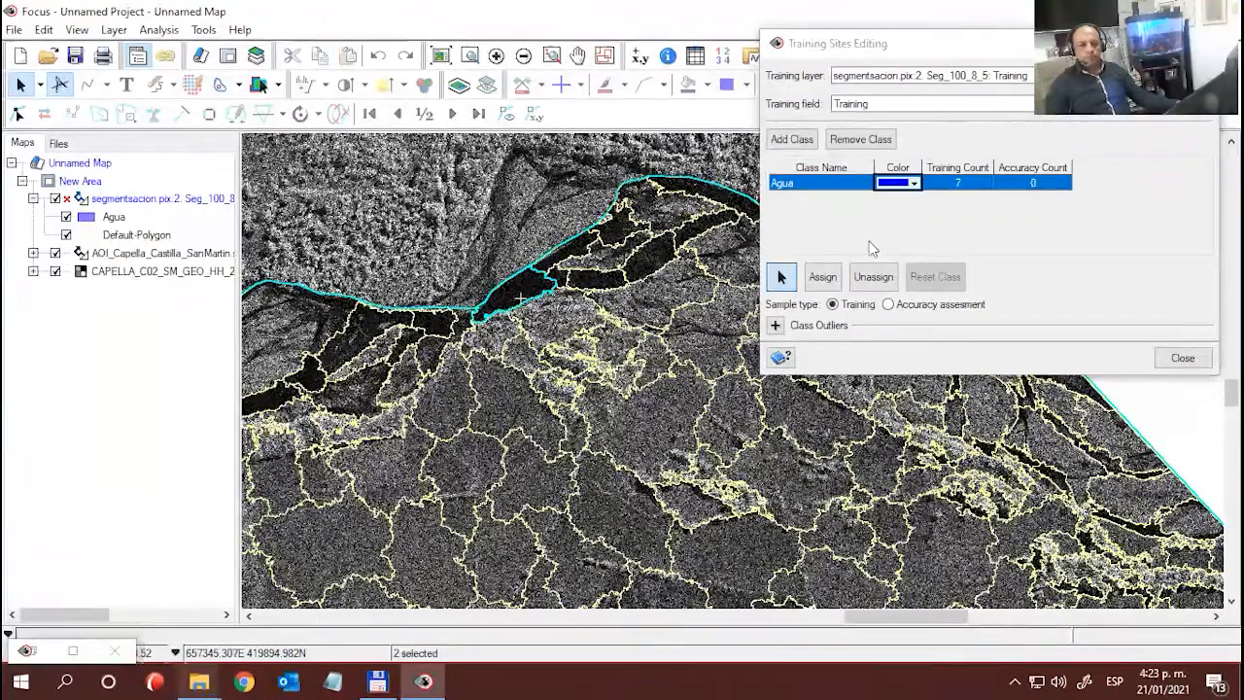
left_click(823, 277)
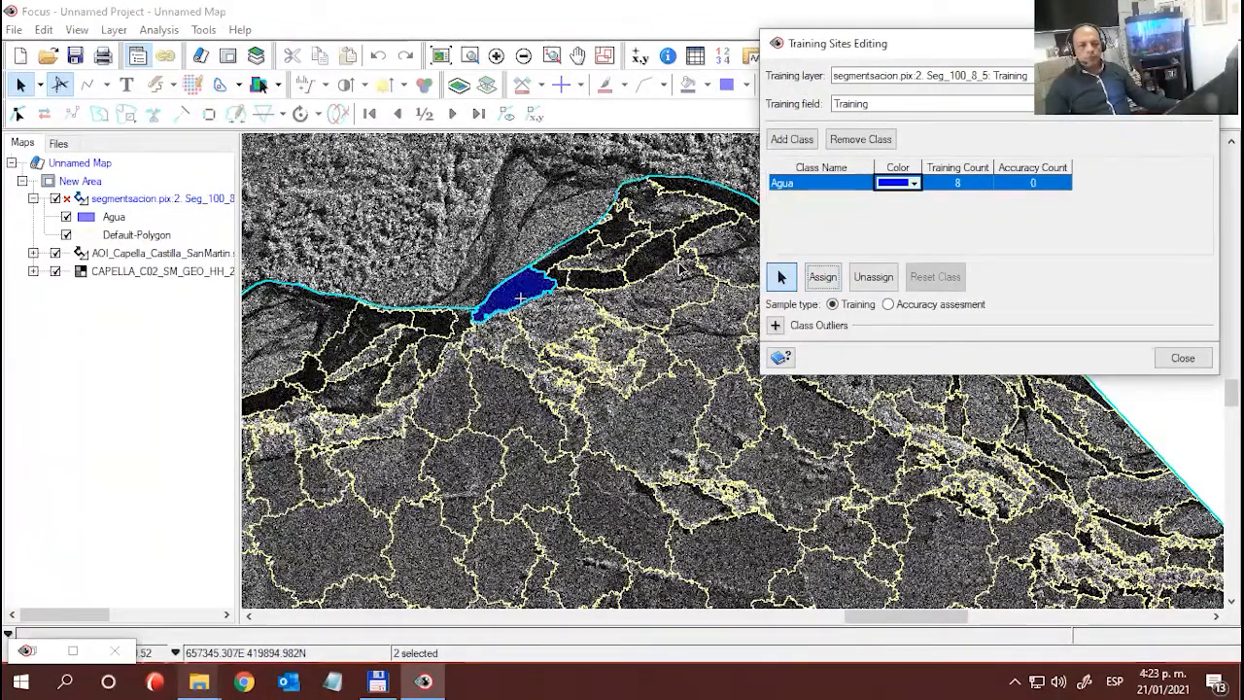
left_click(56, 253)
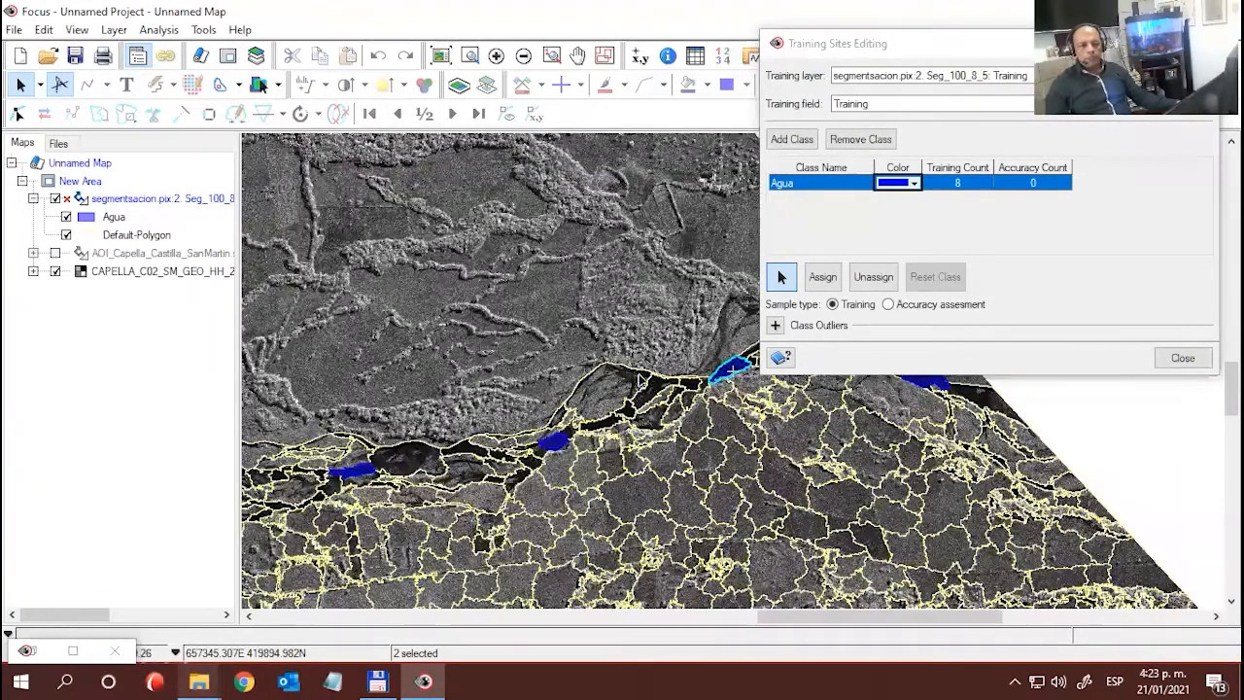
- Assign two dark segments of the southern river to Agua: one just east of the ponds and one at the southeastern image edge
left_click_drag(731, 500, 466, 263)
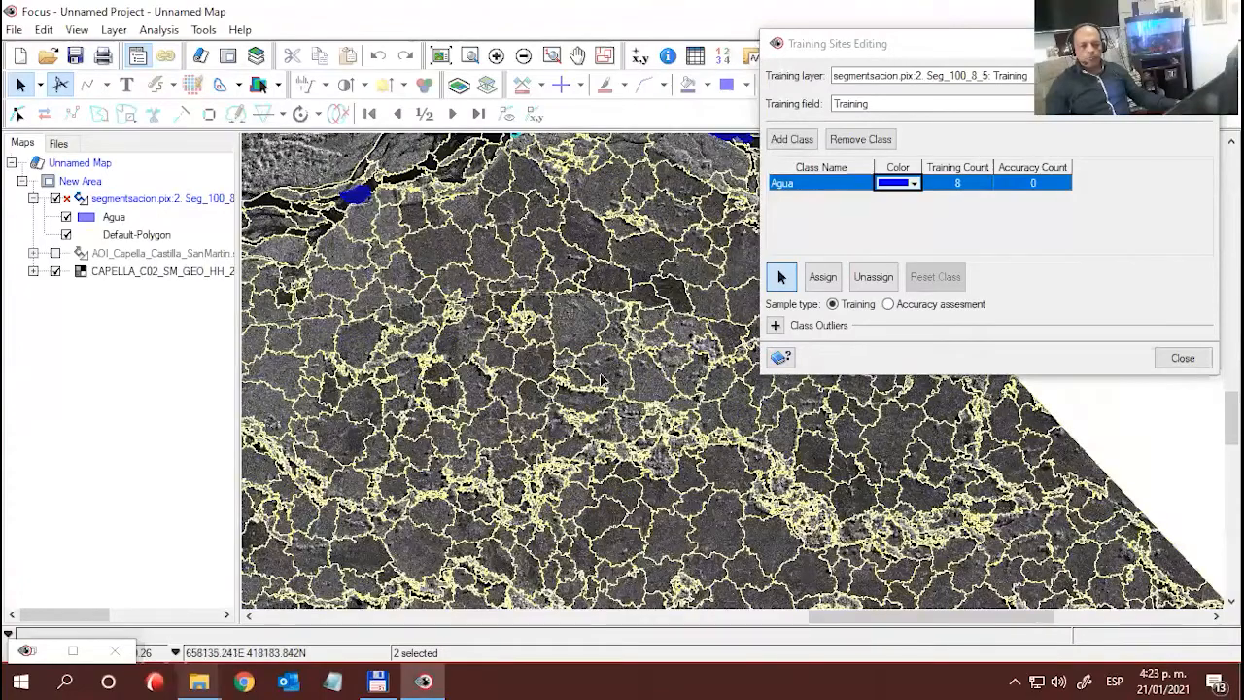
left_click_drag(641, 473, 604, 381)
left_click_drag(668, 544, 587, 327)
left_click_drag(672, 573, 590, 313)
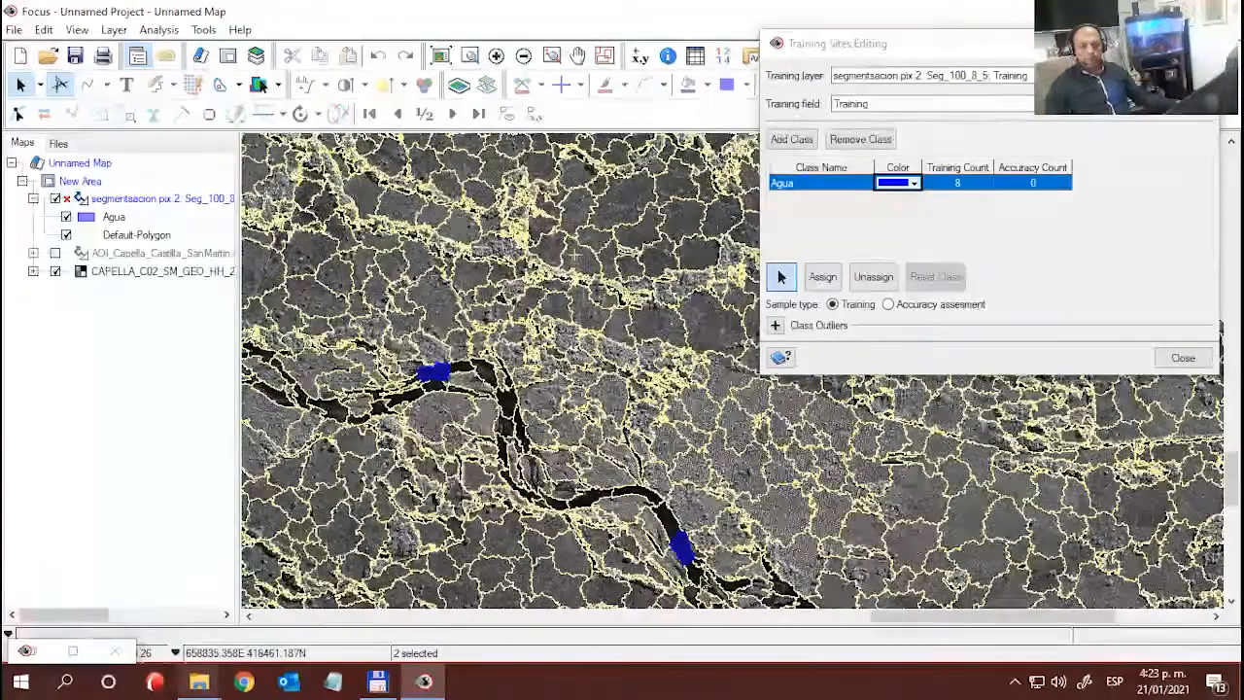
left_click_drag(687, 527, 579, 447)
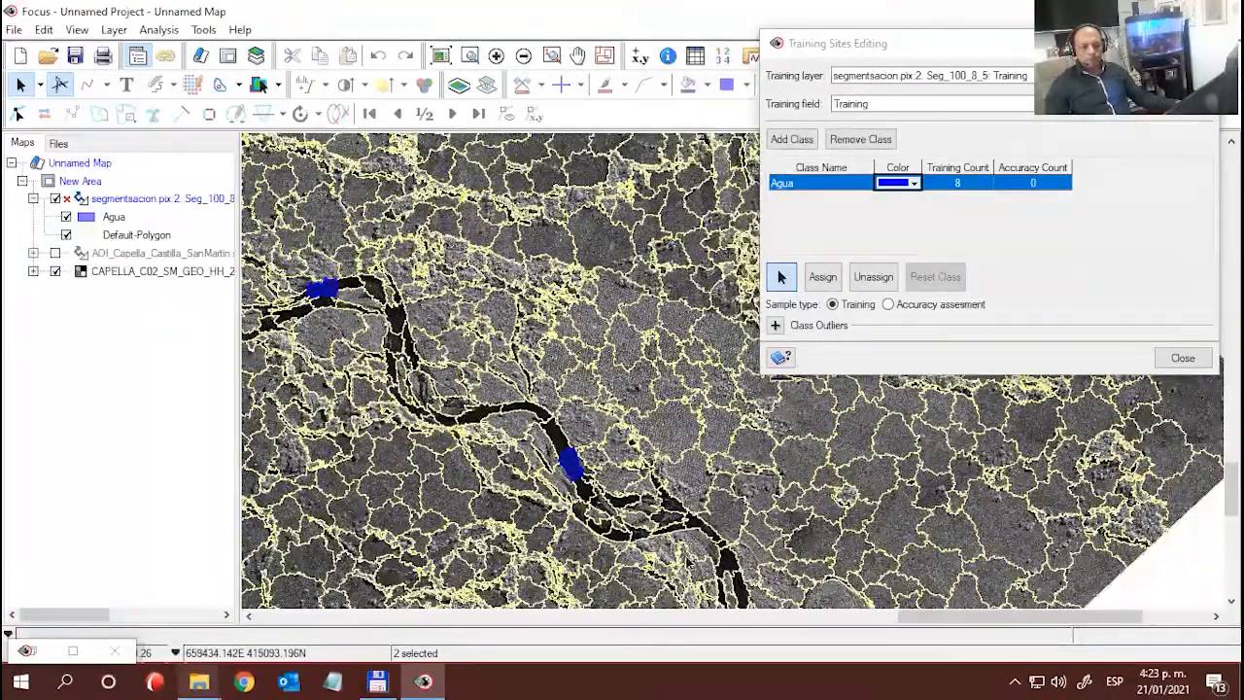
left_click_drag(745, 545, 643, 425)
left_click(743, 540)
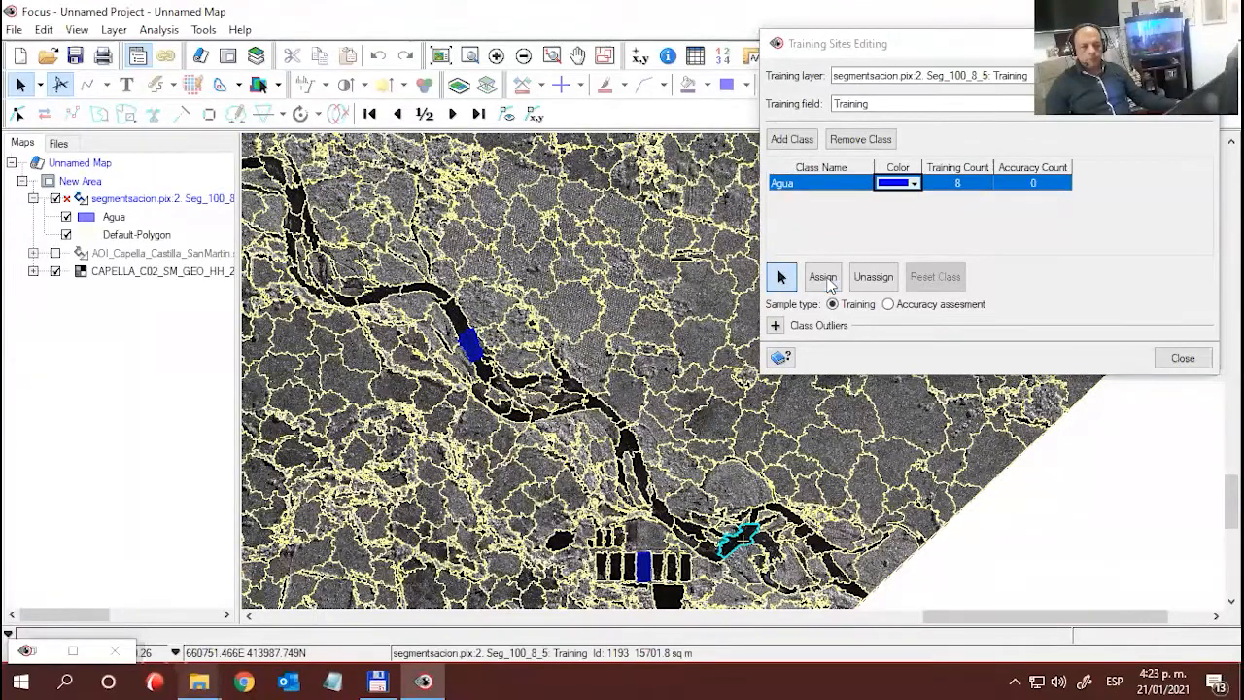
left_click(823, 277)
left_click(853, 588)
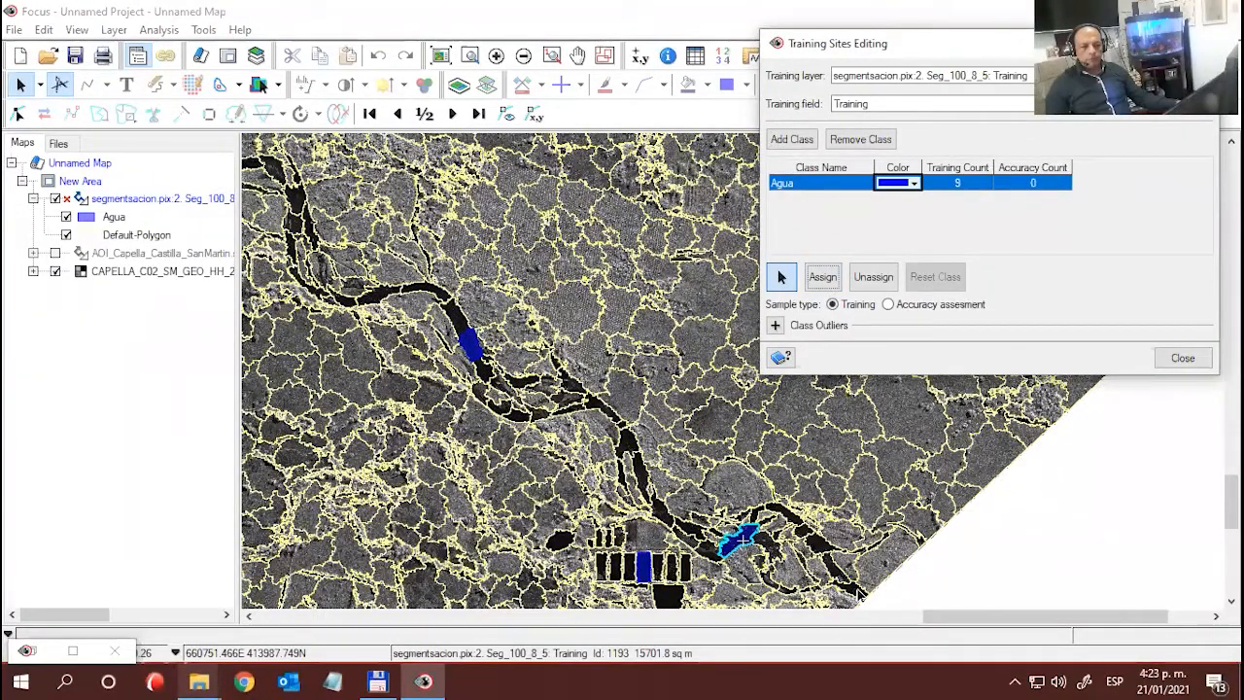
left_click(829, 279)
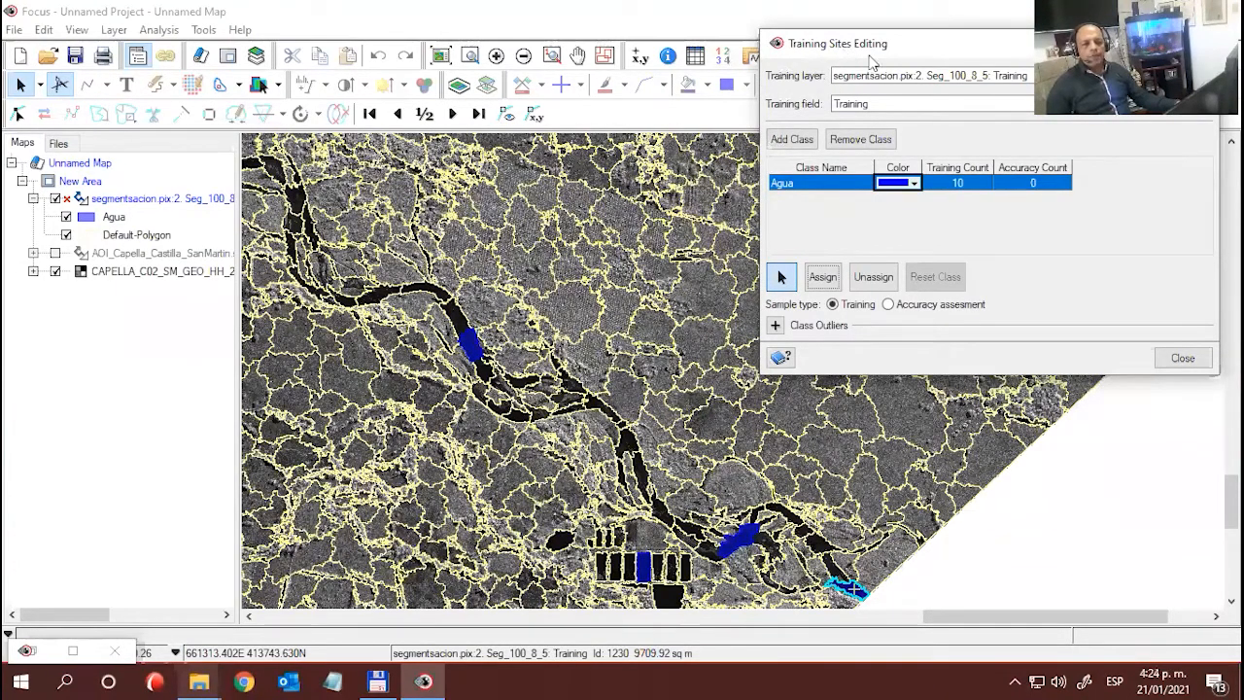
- Add a second training class named Bosque and set its color to a medium green
left_click(802, 141)
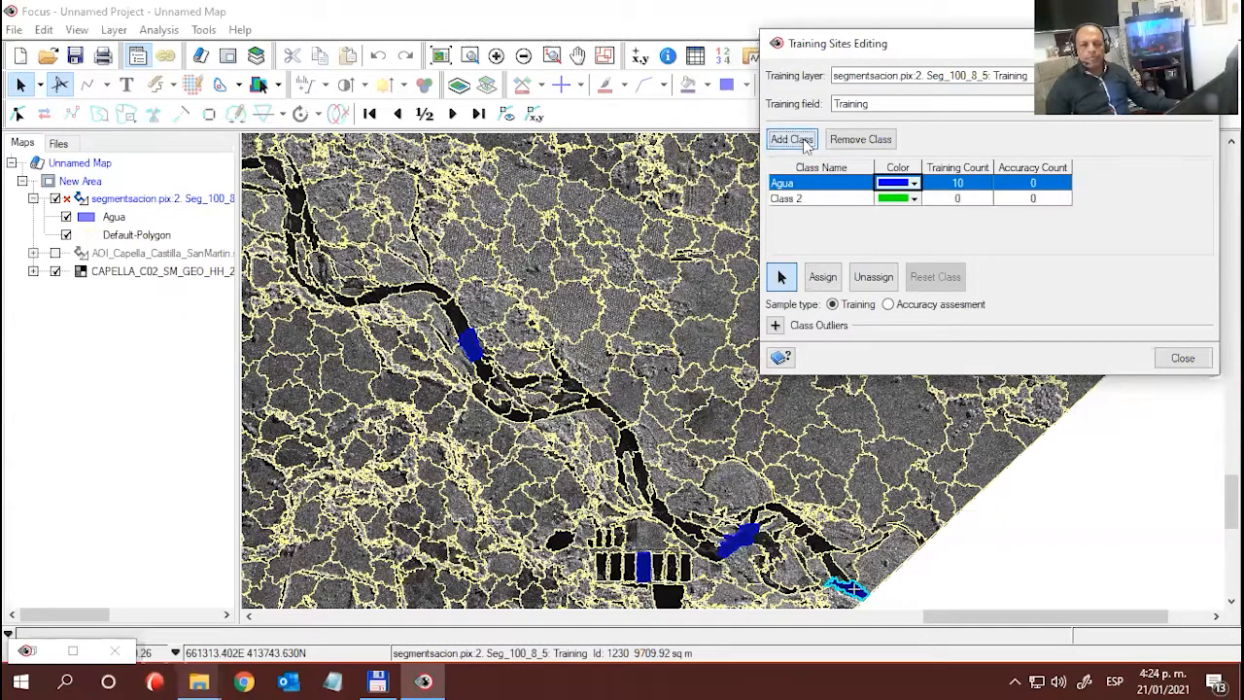
double_click(814, 200)
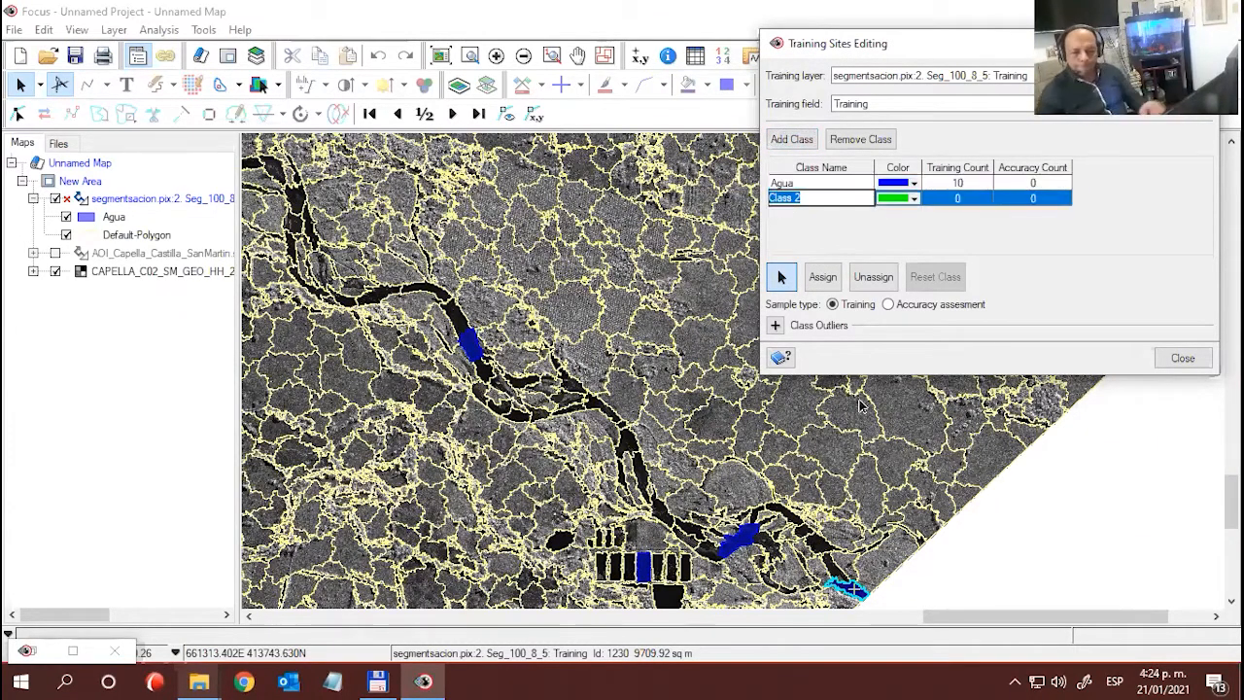
type("Bosque")
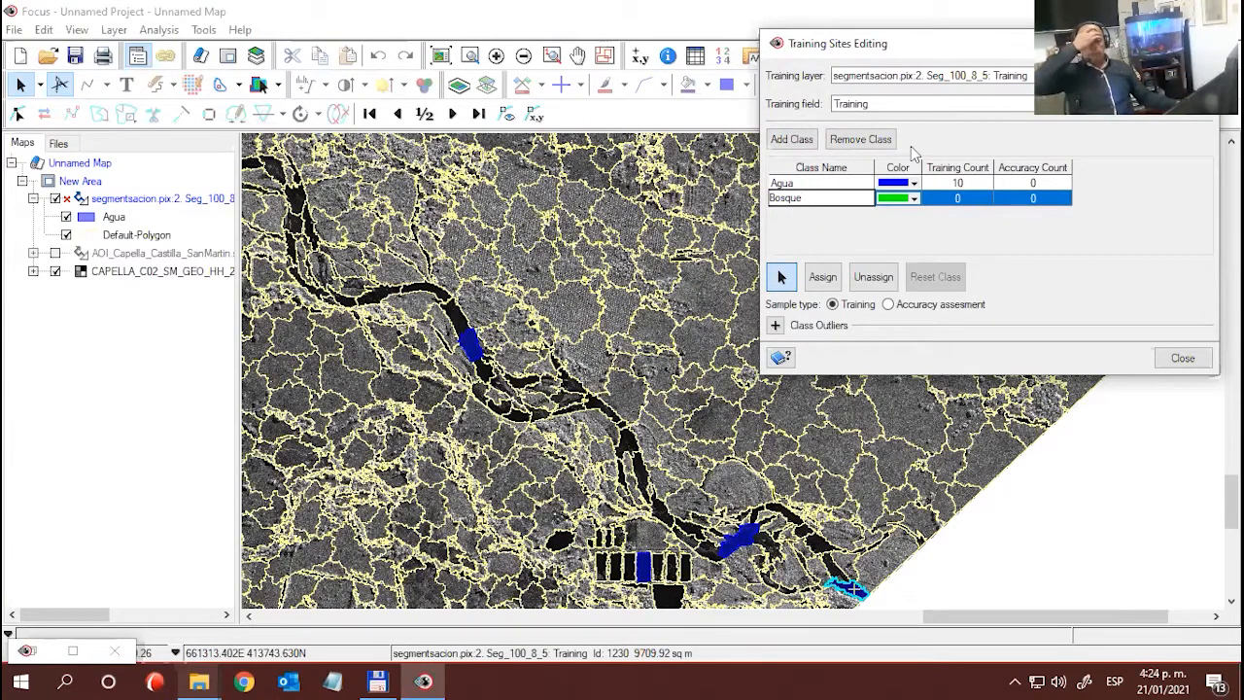
left_click(913, 199)
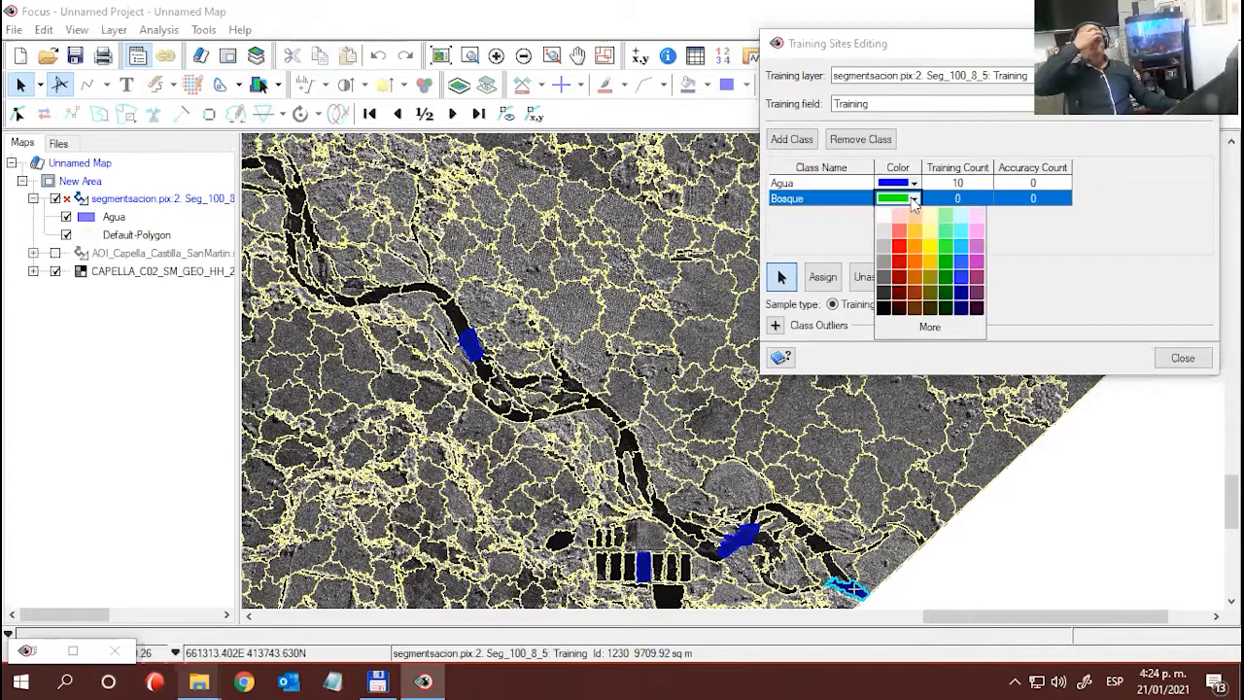
left_click(948, 280)
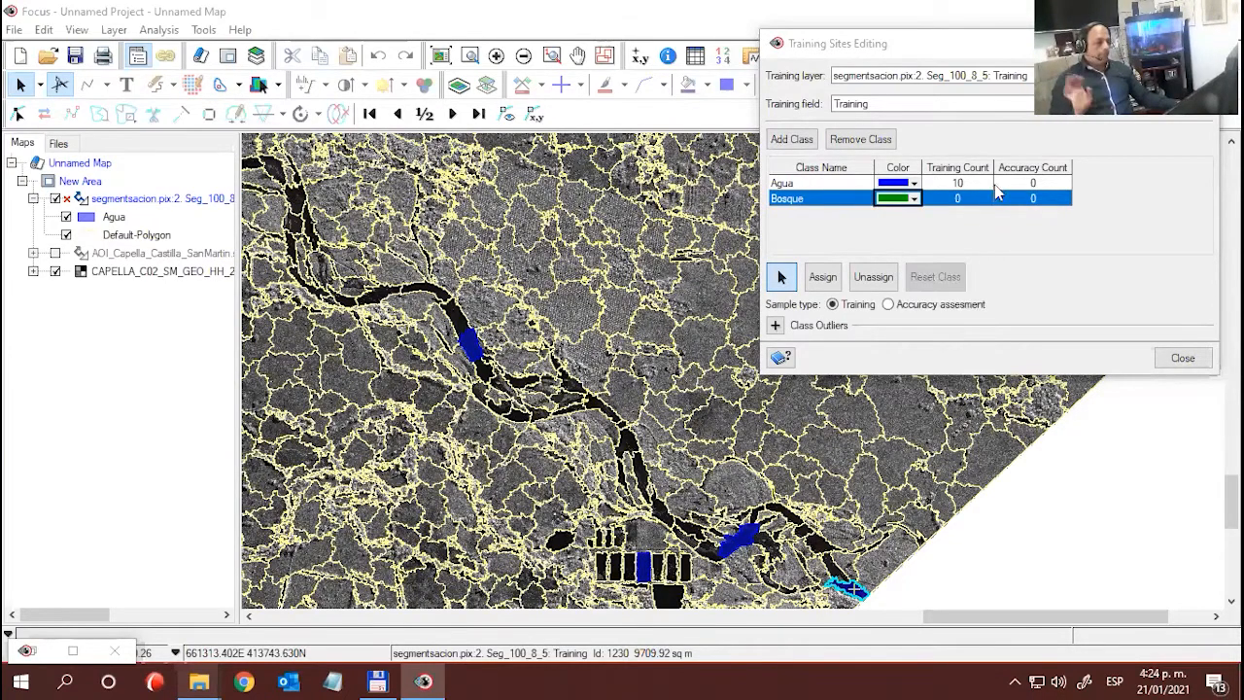
left_click(913, 199)
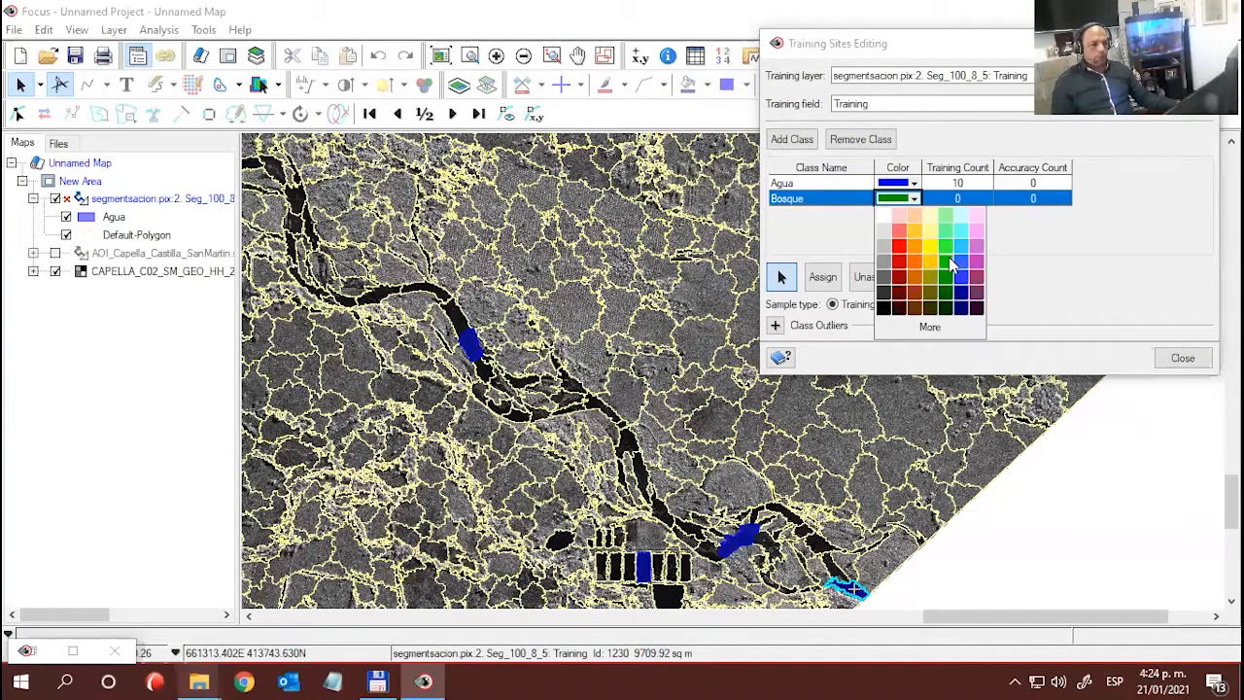
left_click(947, 261)
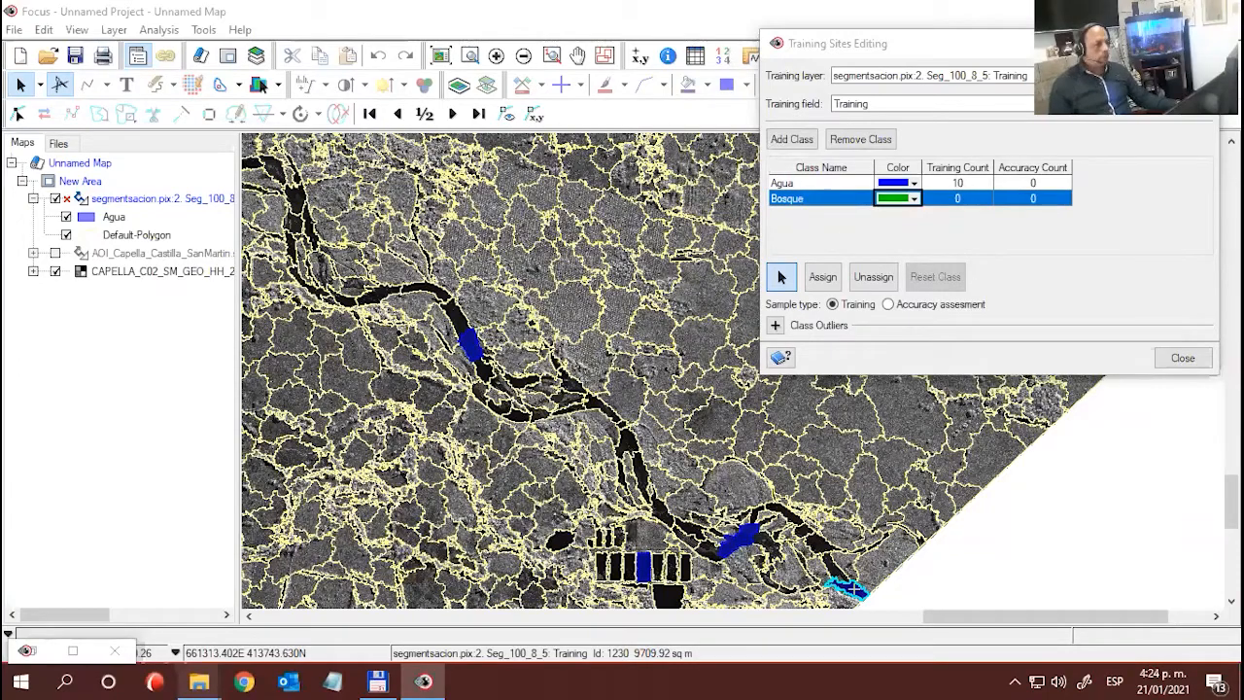
- Examine the wooded strips north of the southern river by comparing the radar image with and without the segmentation layer
left_click_drag(477, 268, 496, 308)
left_click_drag(521, 365, 533, 386)
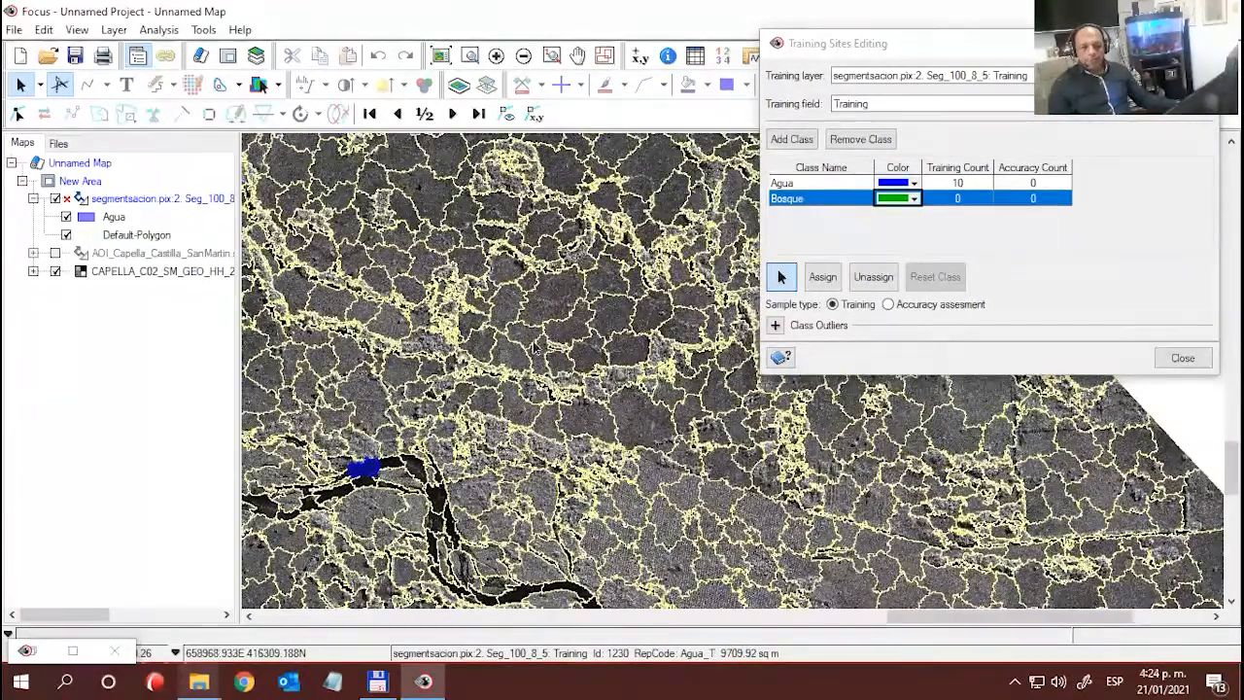
left_click_drag(537, 337, 519, 350)
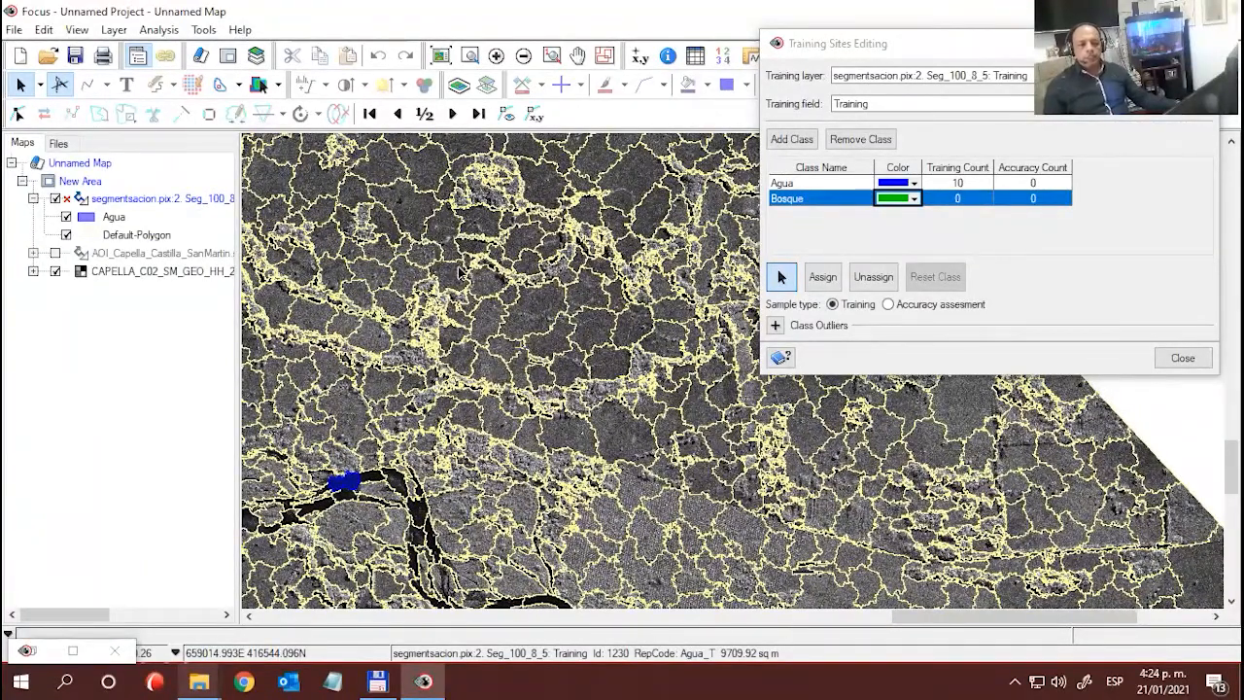
left_click(56, 199)
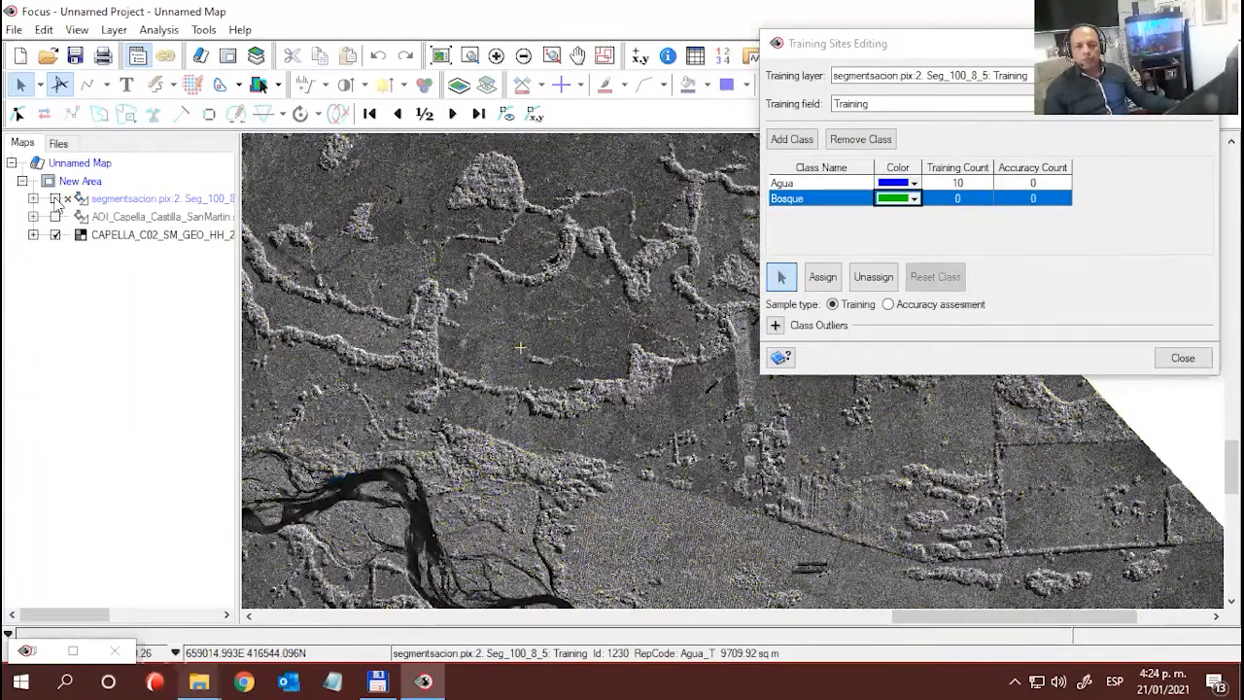
left_click(56, 199)
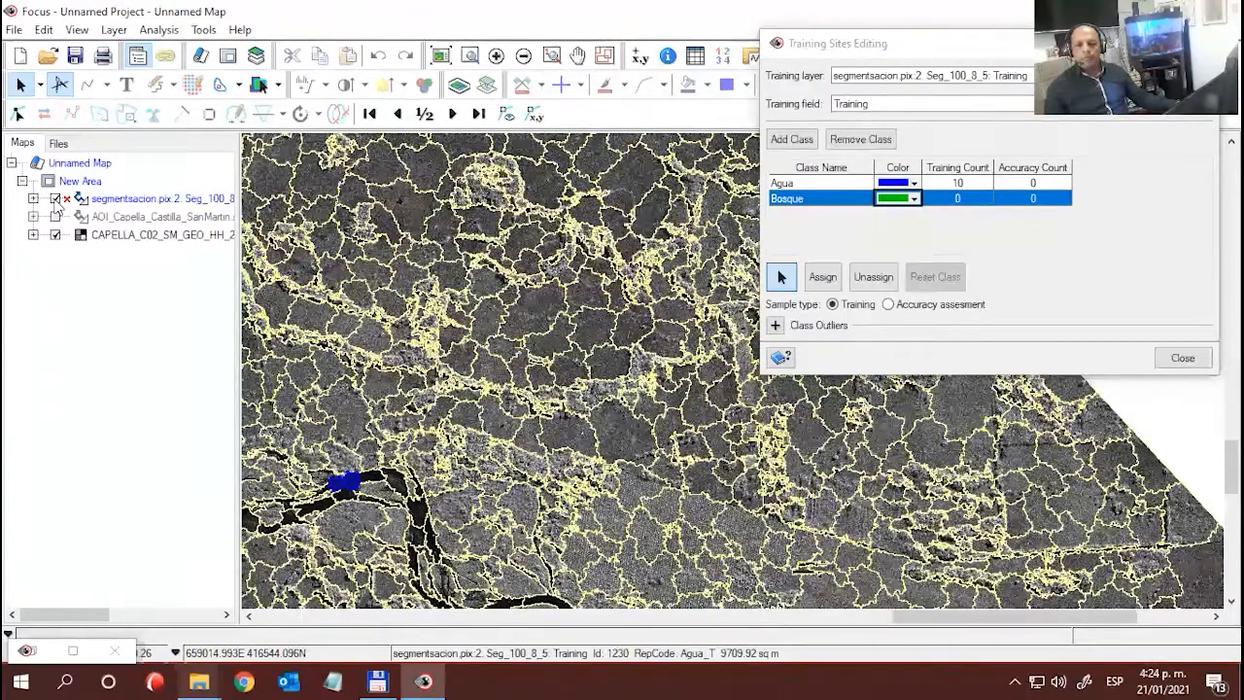
left_click(55, 200)
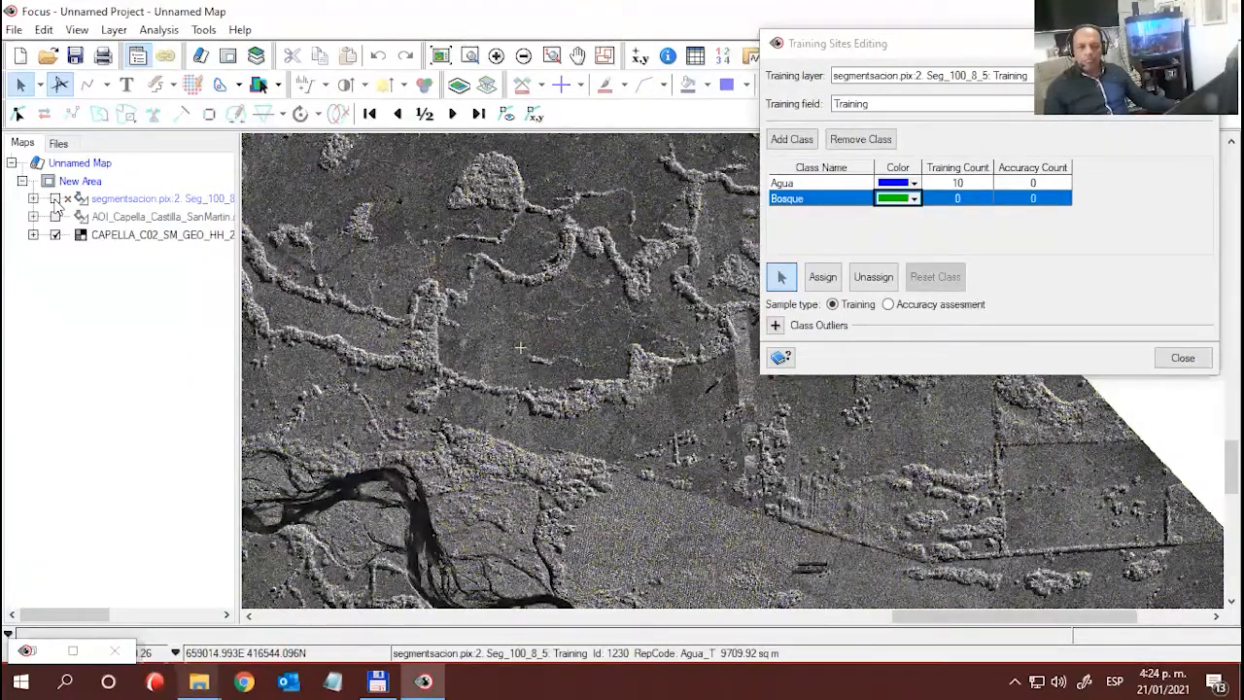
left_click(55, 199)
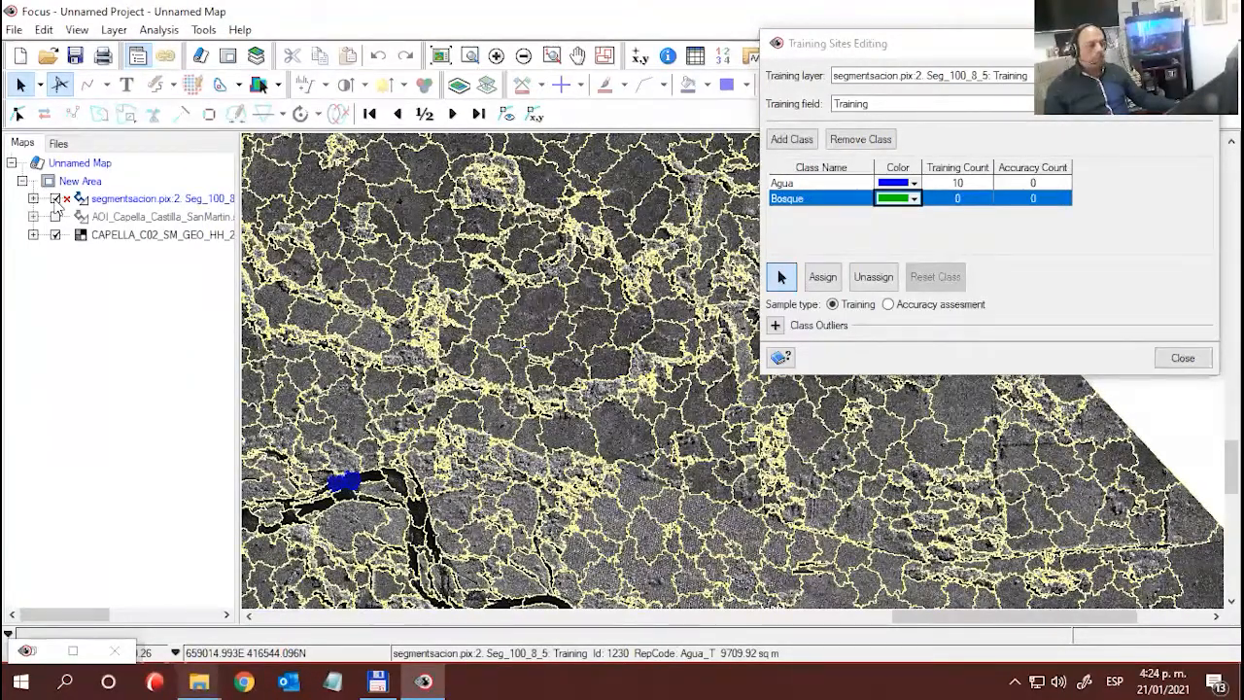
left_click(55, 199)
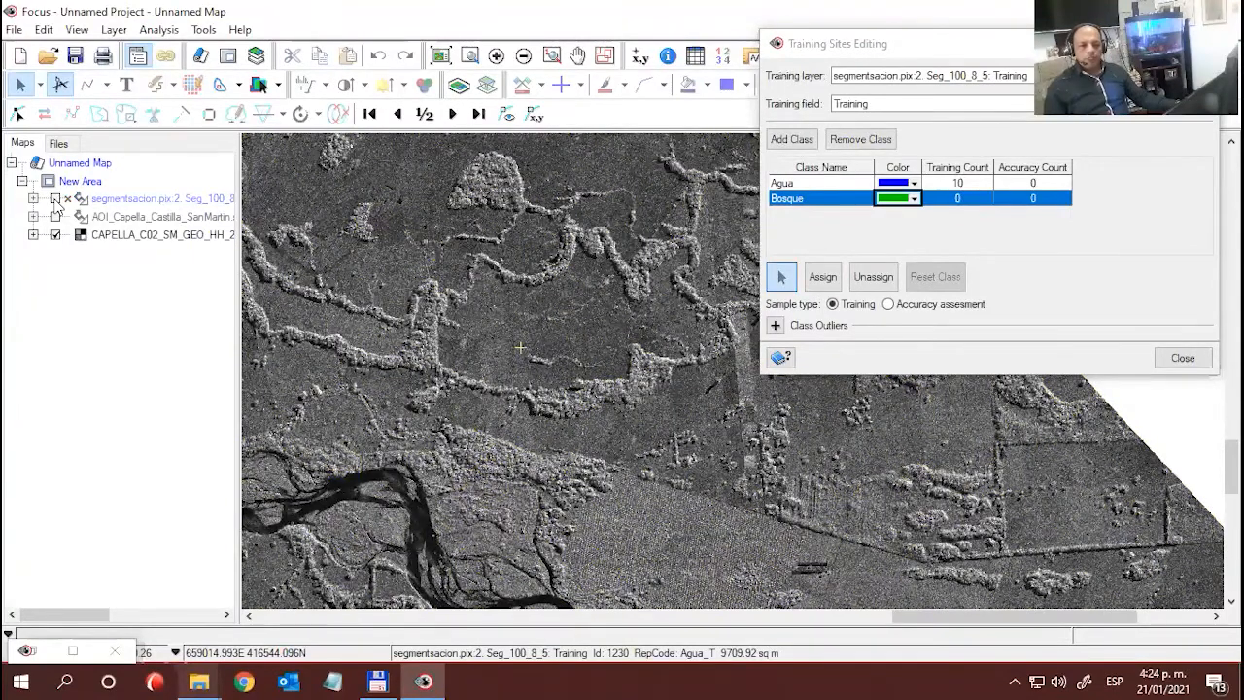
left_click(56, 199)
left_click(55, 200)
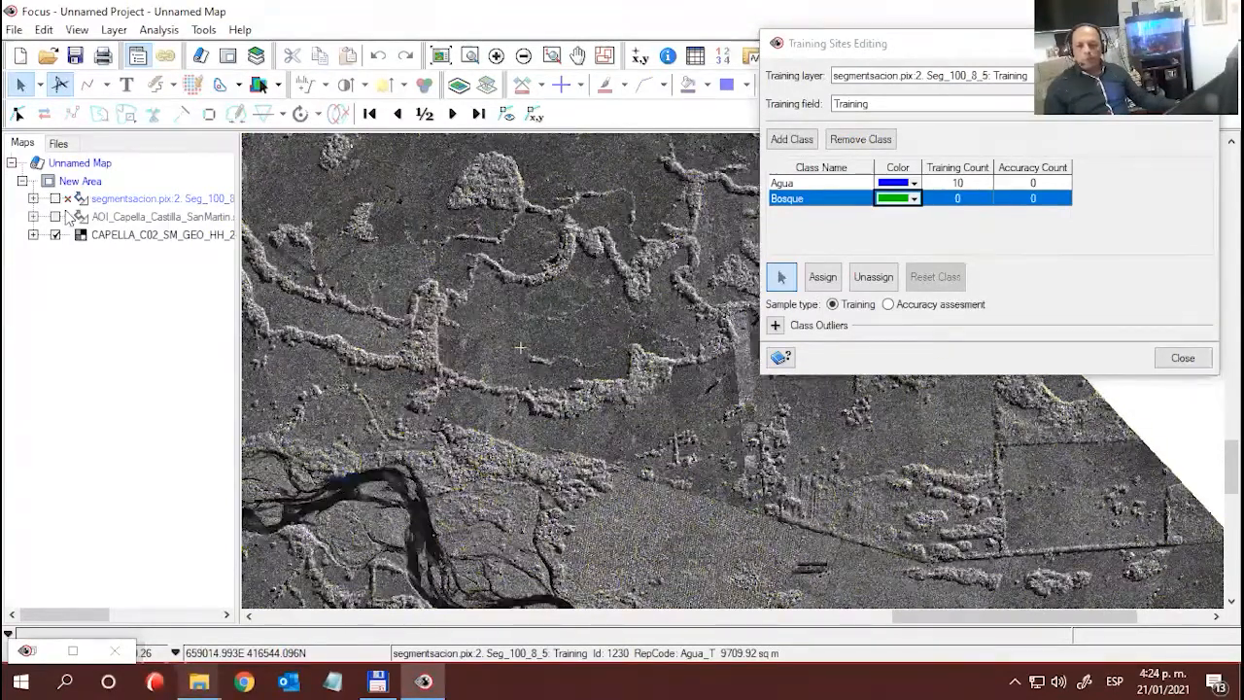
left_click(678, 470)
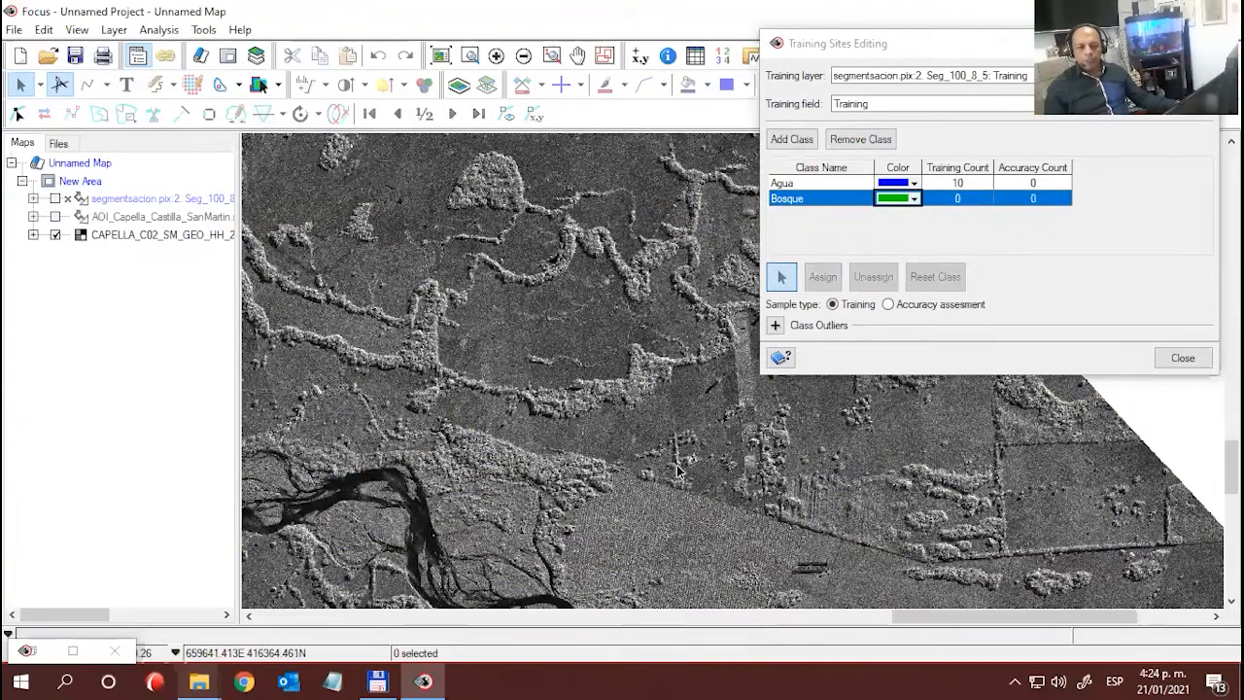
scroll(697, 466, "up", 2)
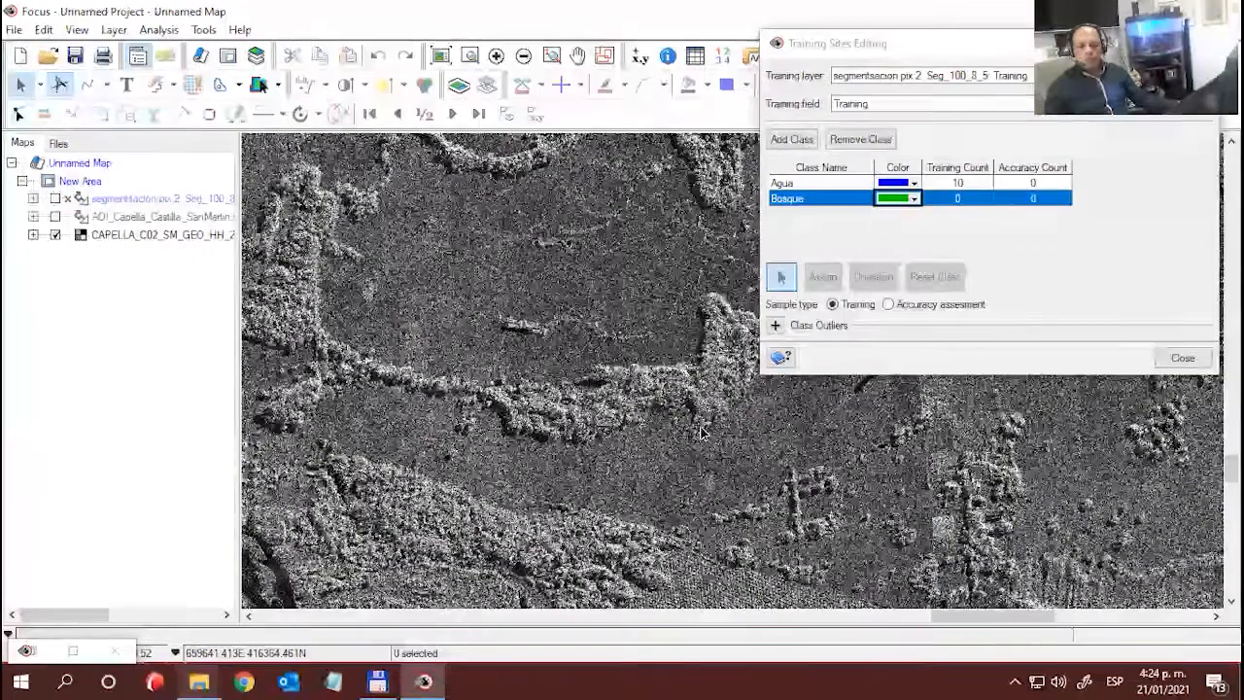
left_click_drag(712, 424, 530, 463)
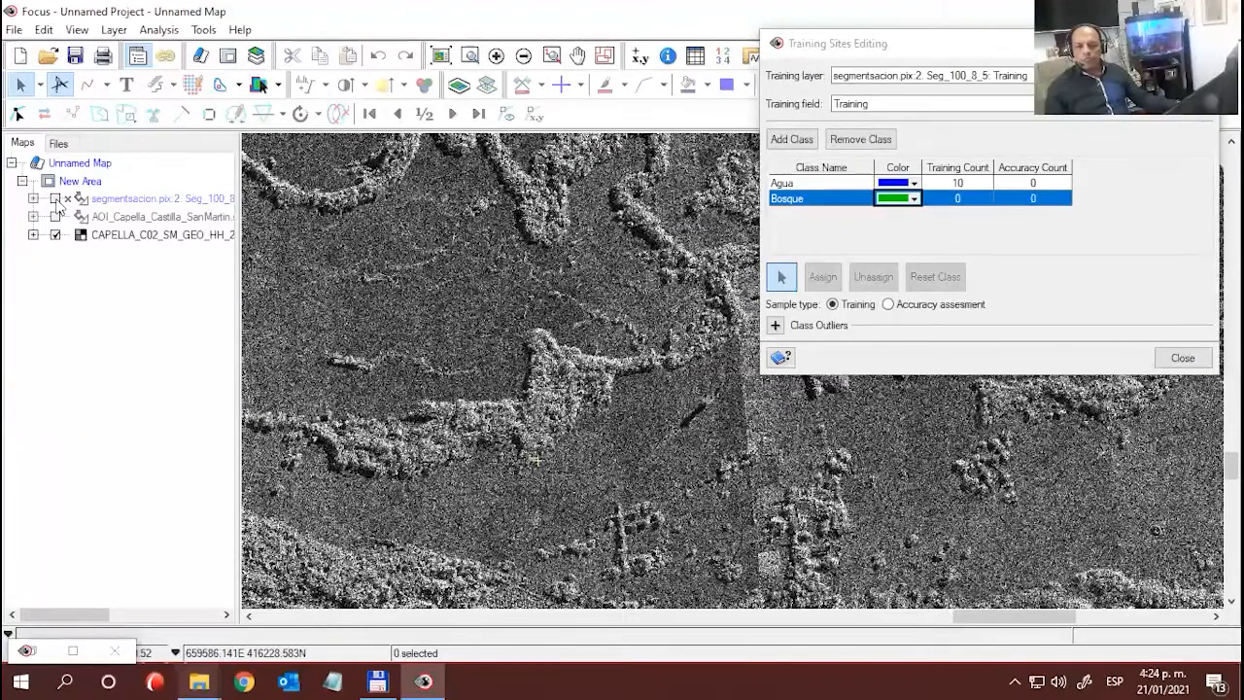
left_click(55, 199)
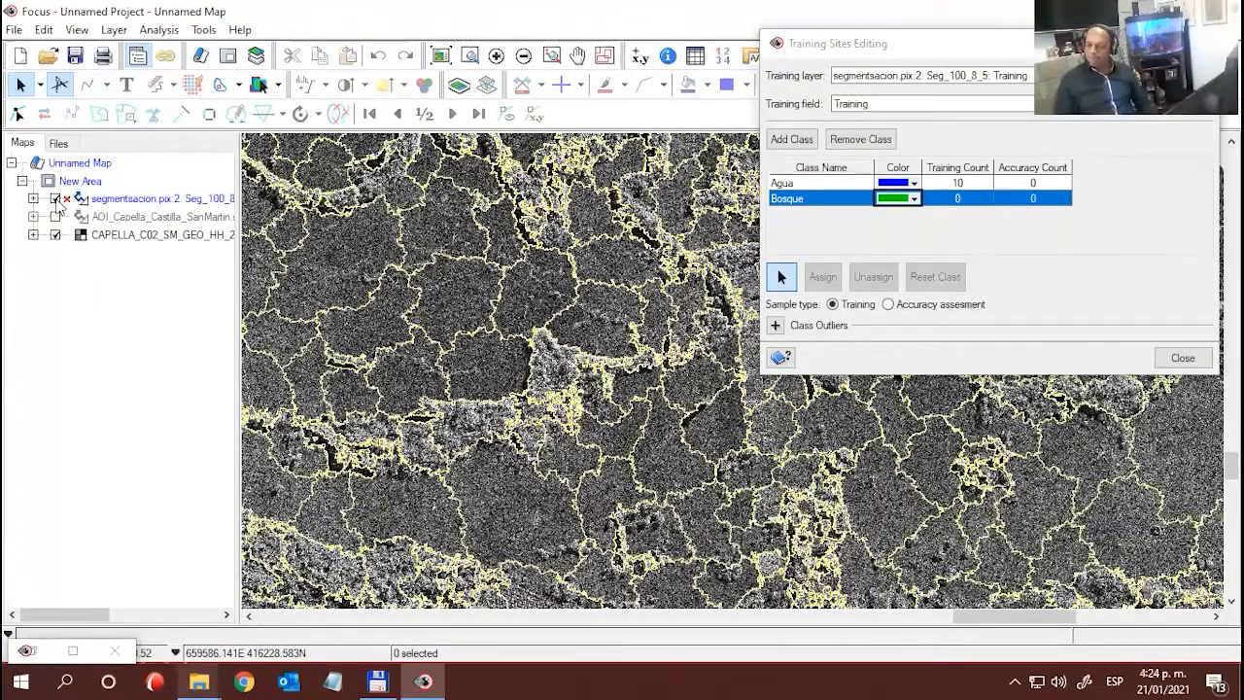
- Assign two bright wooded segments to Bosque: the compact one north of the southern river and a small one in the wooded belt farther northwest
left_click(552, 367)
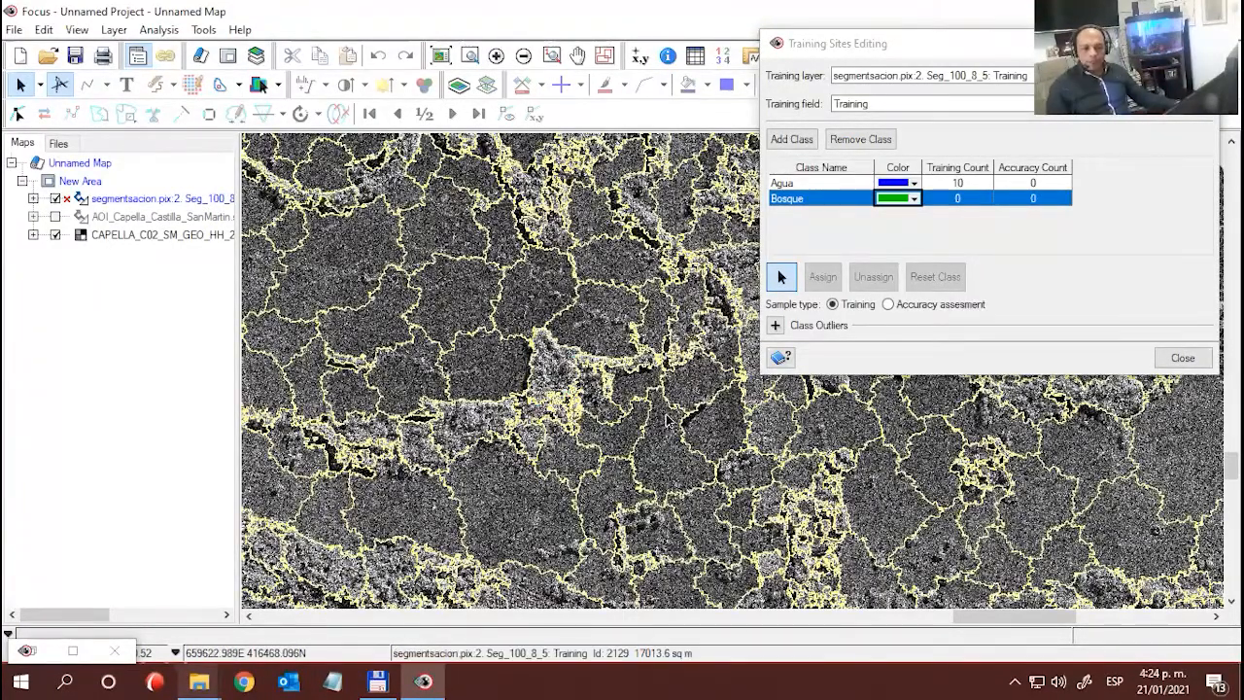
left_click(822, 277)
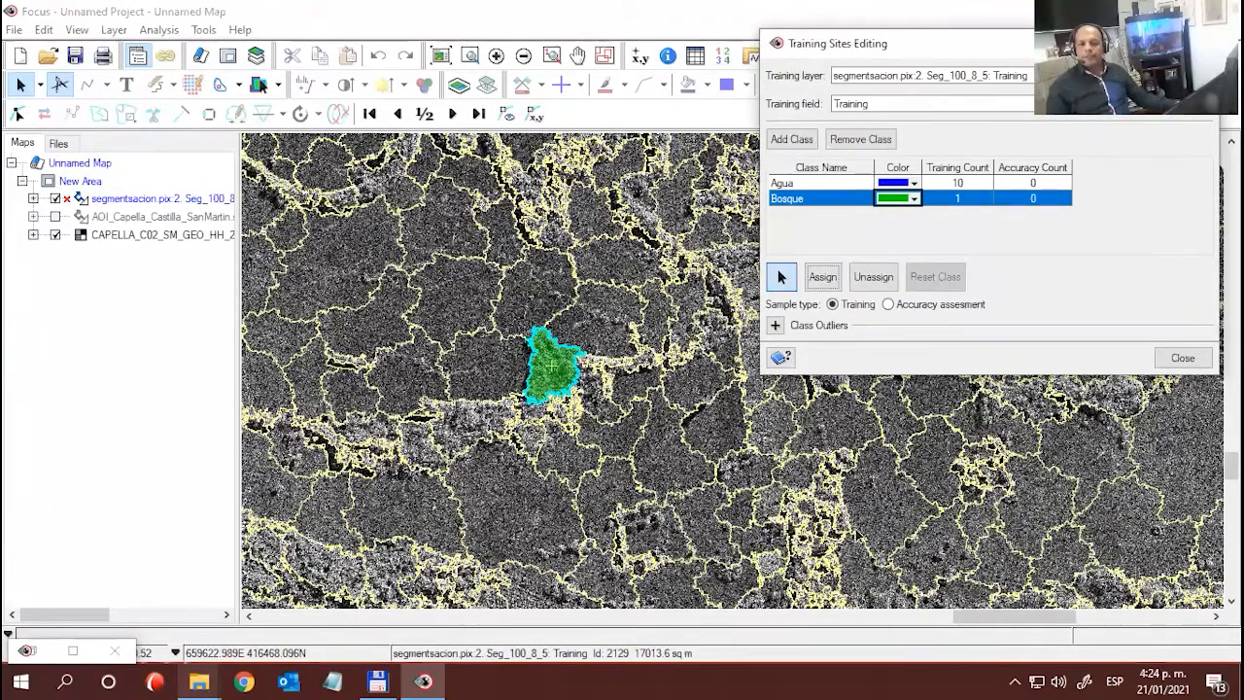
scroll(534, 424, "down", 2)
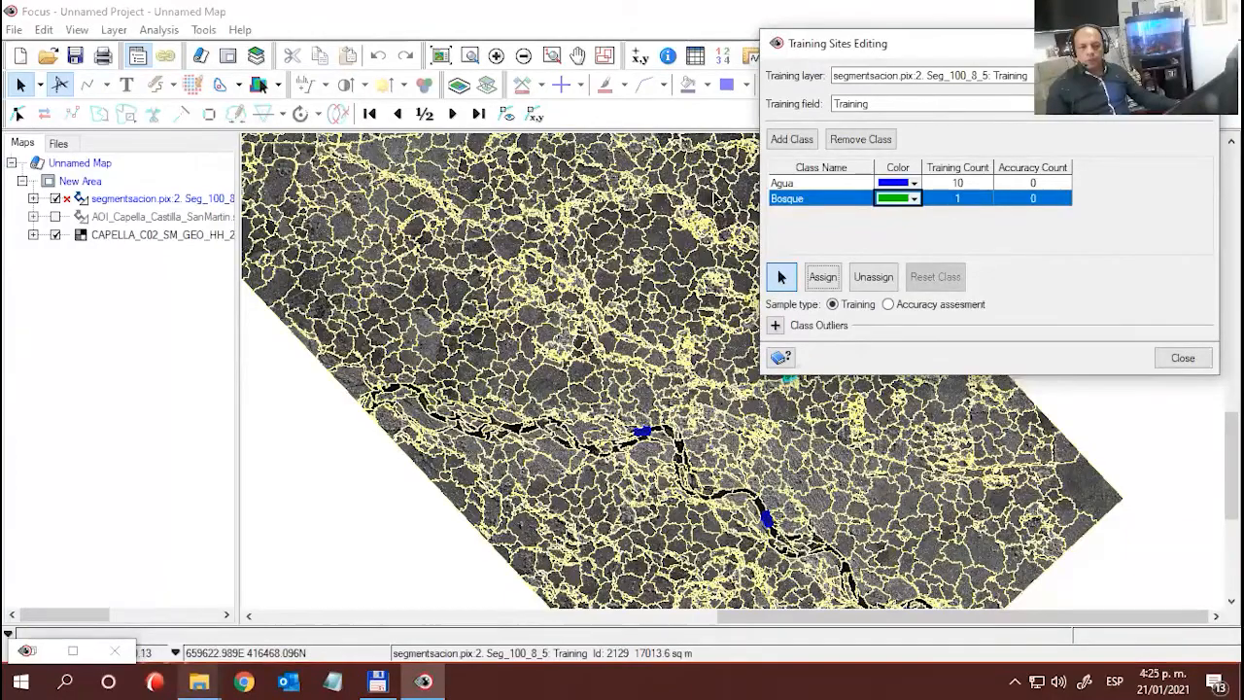
scroll(728, 280, "up", 3)
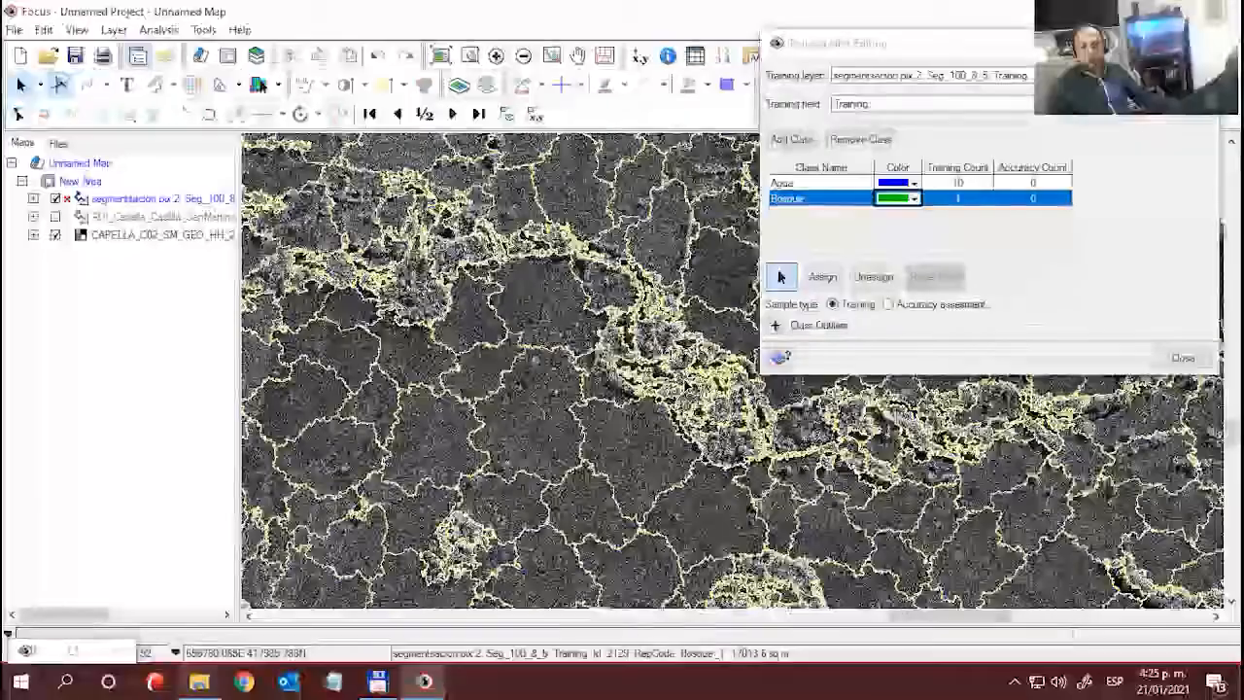
scroll(688, 385, "up", 1)
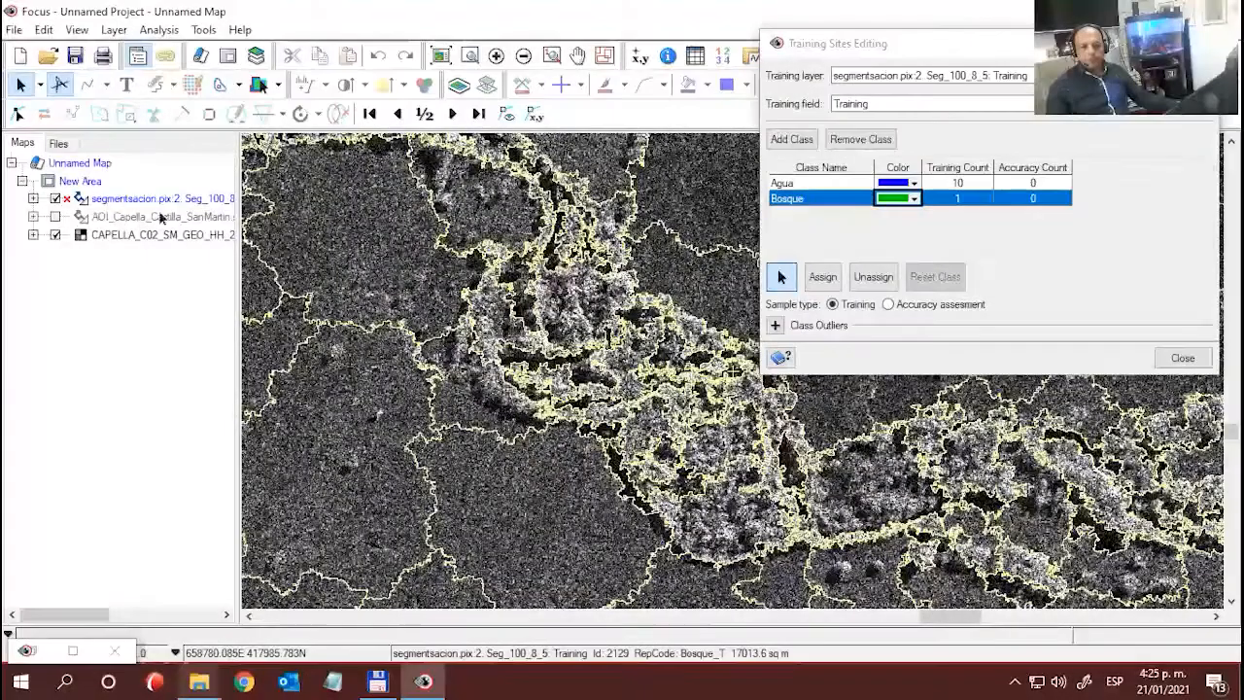
left_click(55, 199)
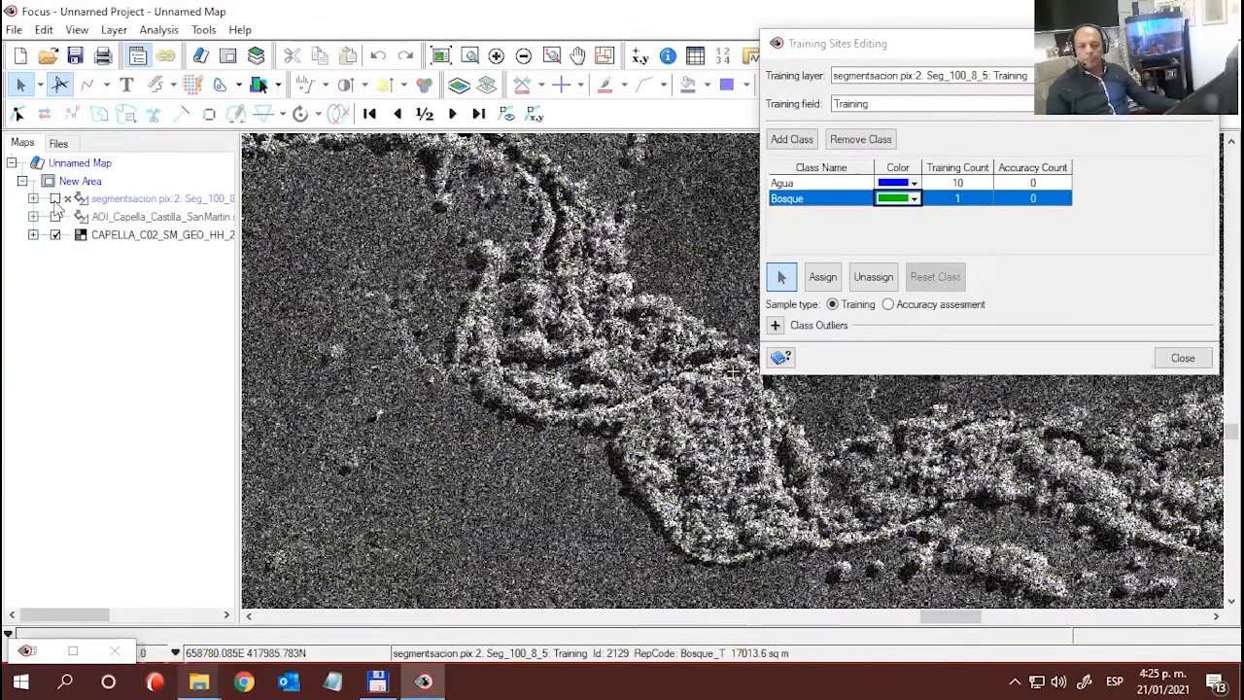
left_click(56, 200)
left_click(661, 408)
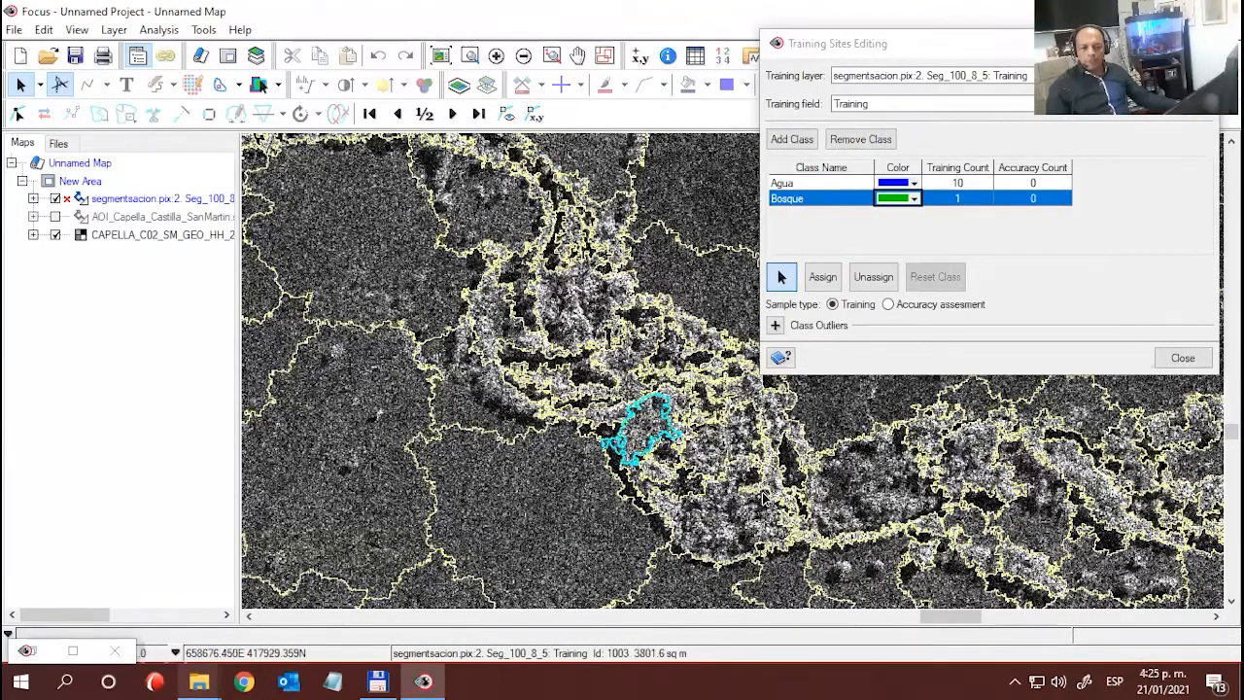
left_click(822, 277)
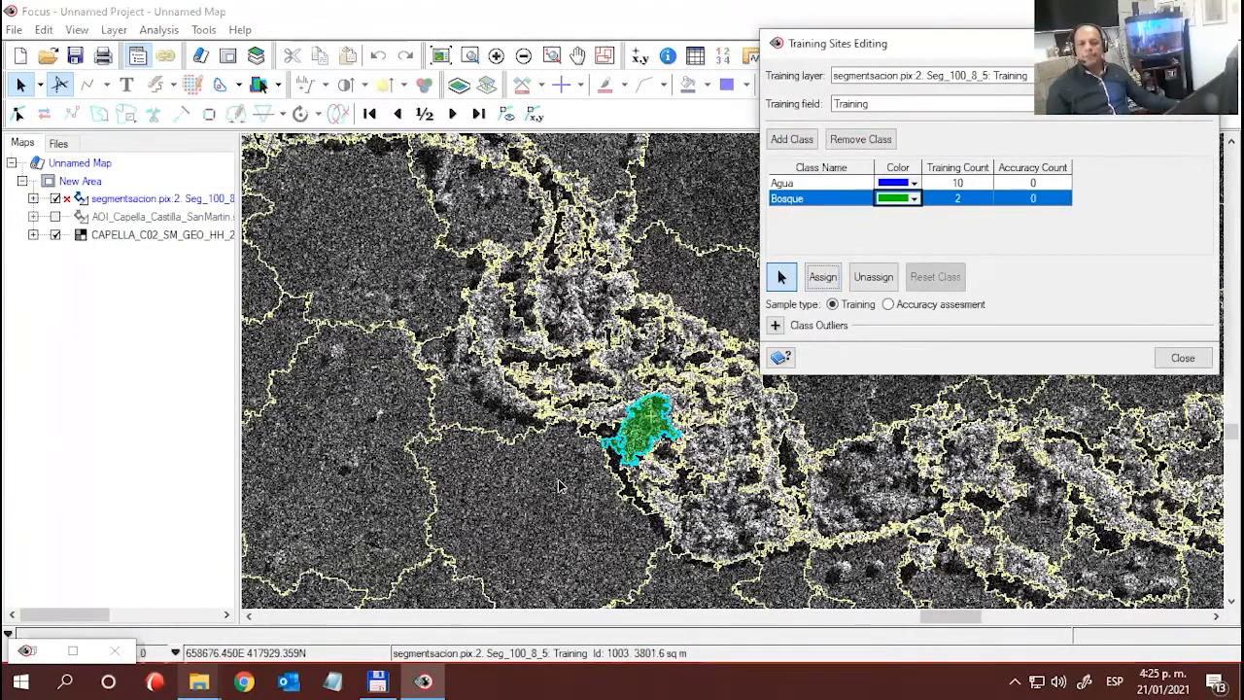
- Assign the elongated bright wooded segment near the eastern image edge, northeast of the first Bosque sample, to Bosque
scroll(564, 452, "down", 2)
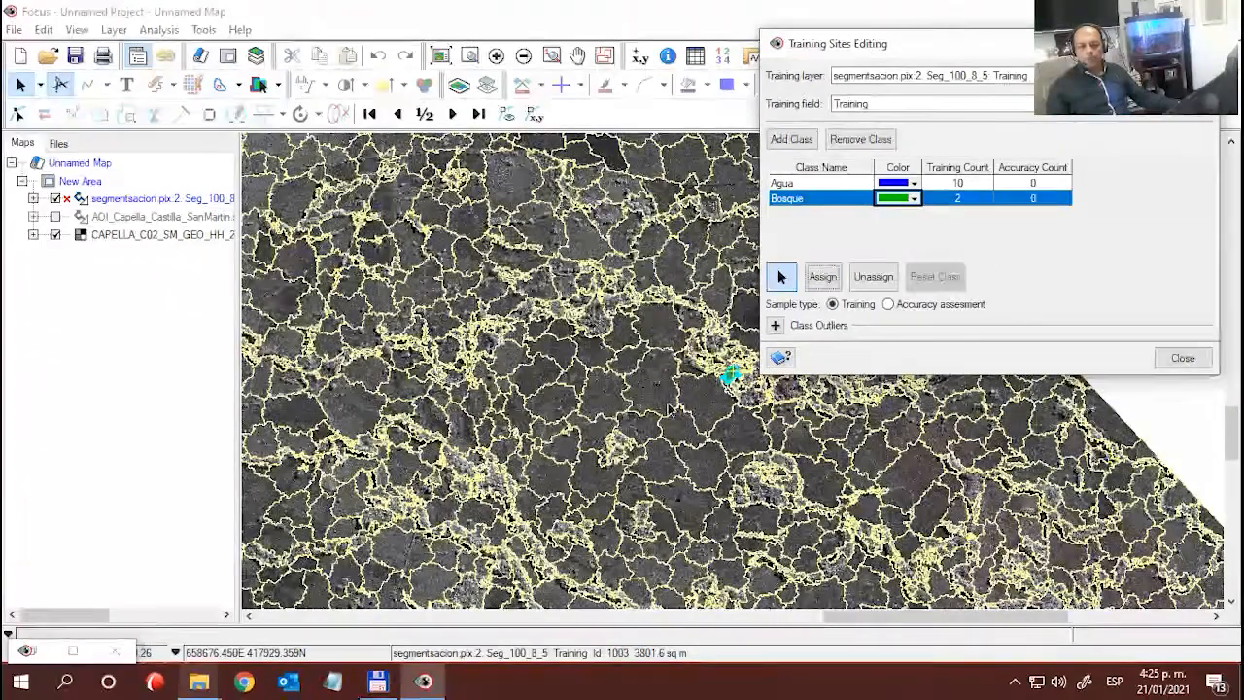
left_click_drag(747, 446, 415, 325)
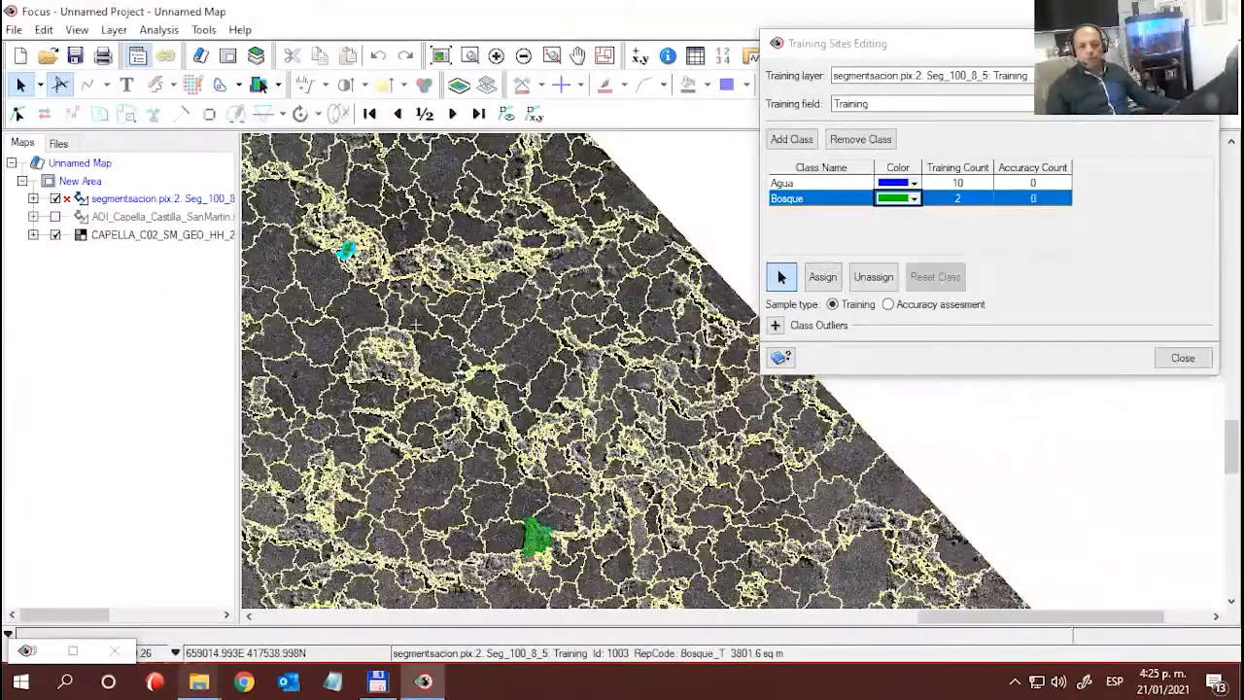
left_click(705, 406)
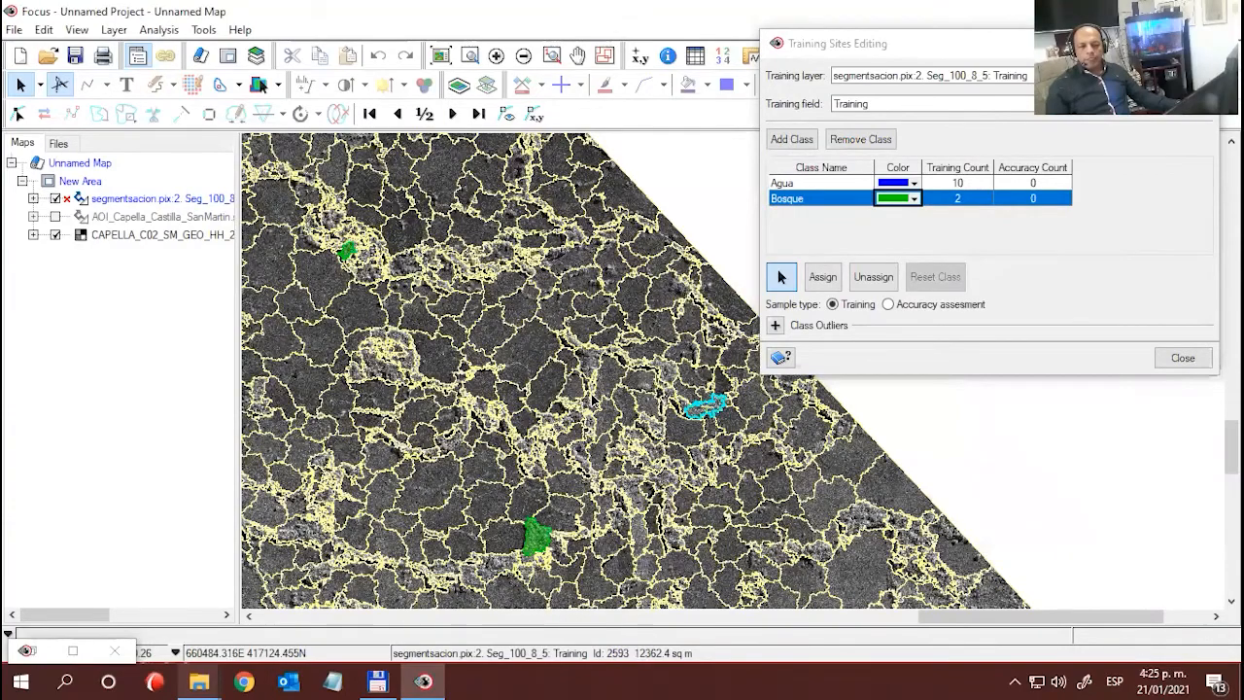
scroll(671, 430, "up", 1)
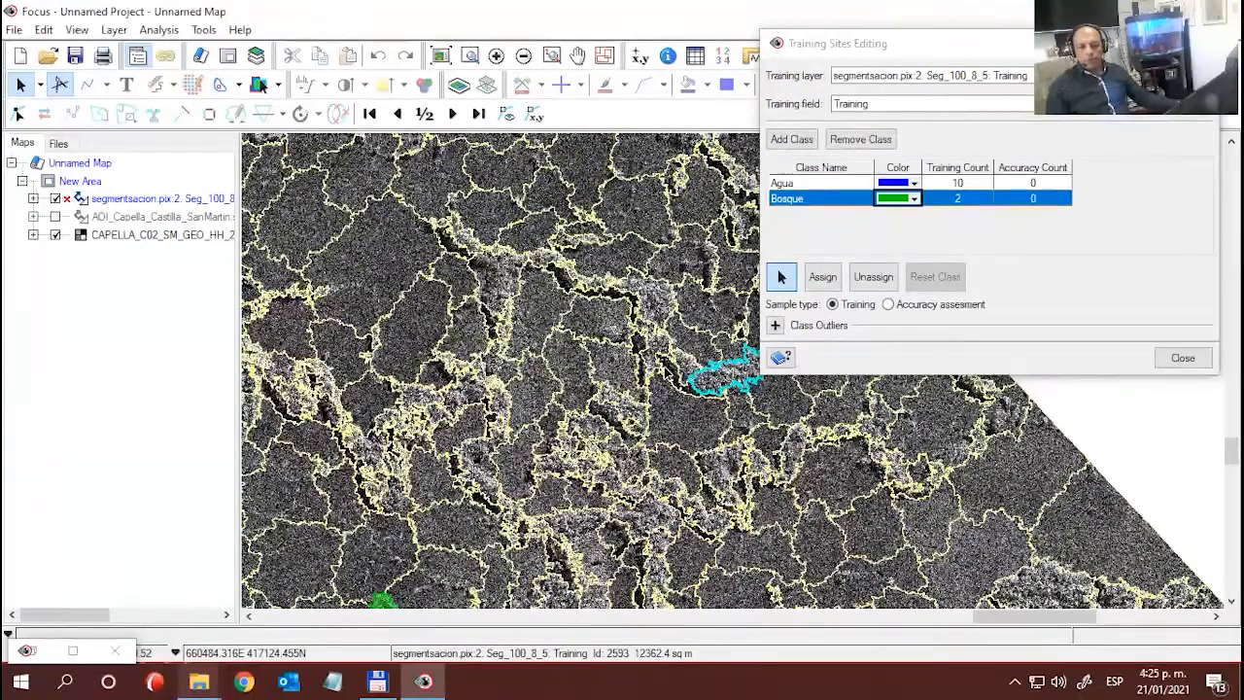
left_click_drag(655, 368, 453, 392)
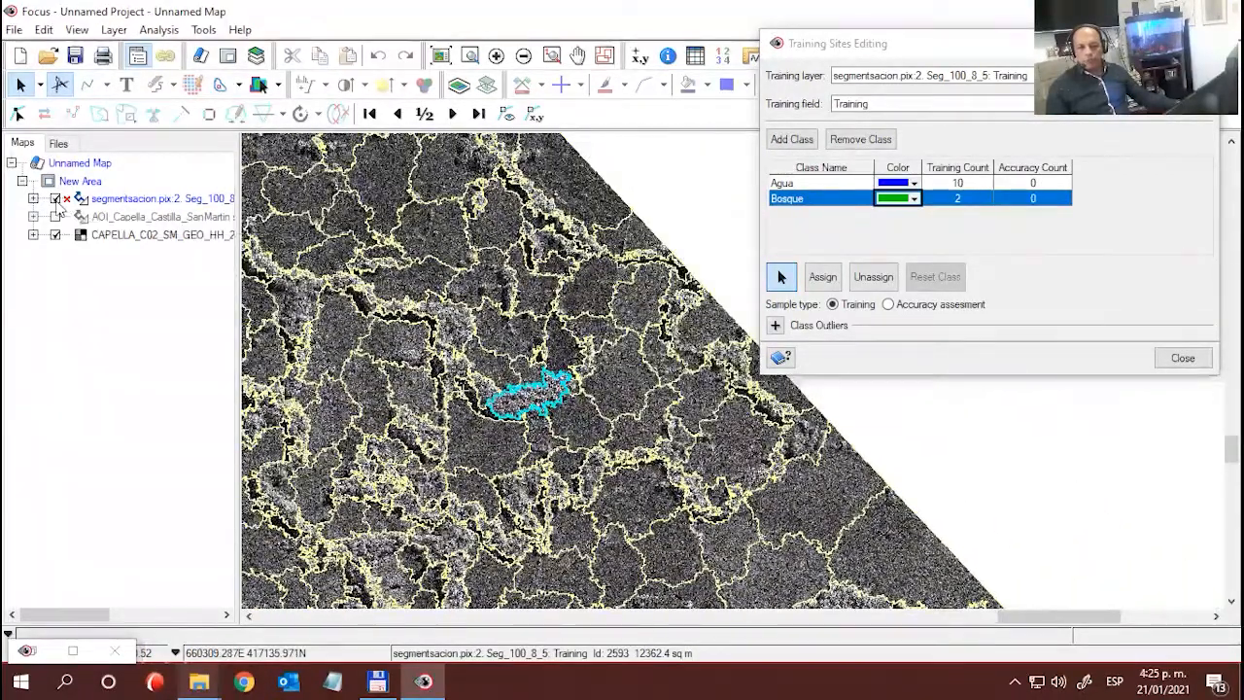
left_click(56, 198)
left_click(55, 198)
scroll(561, 416, "up", 1)
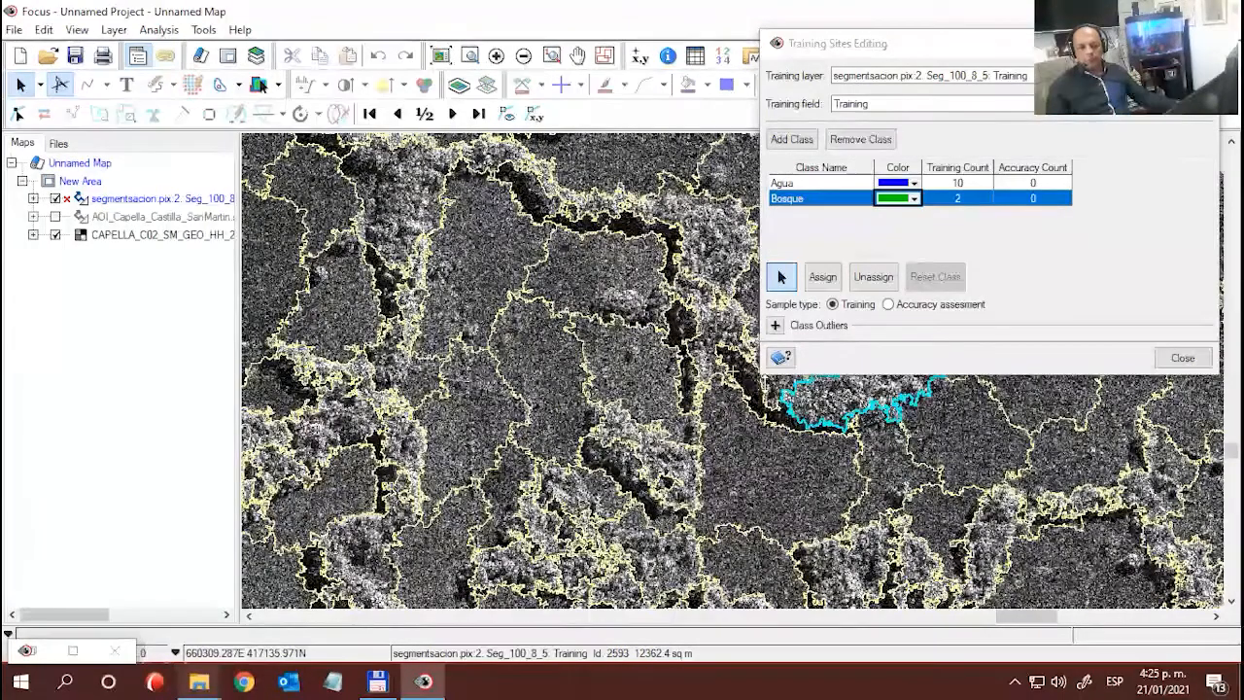
left_click_drag(711, 396, 412, 399)
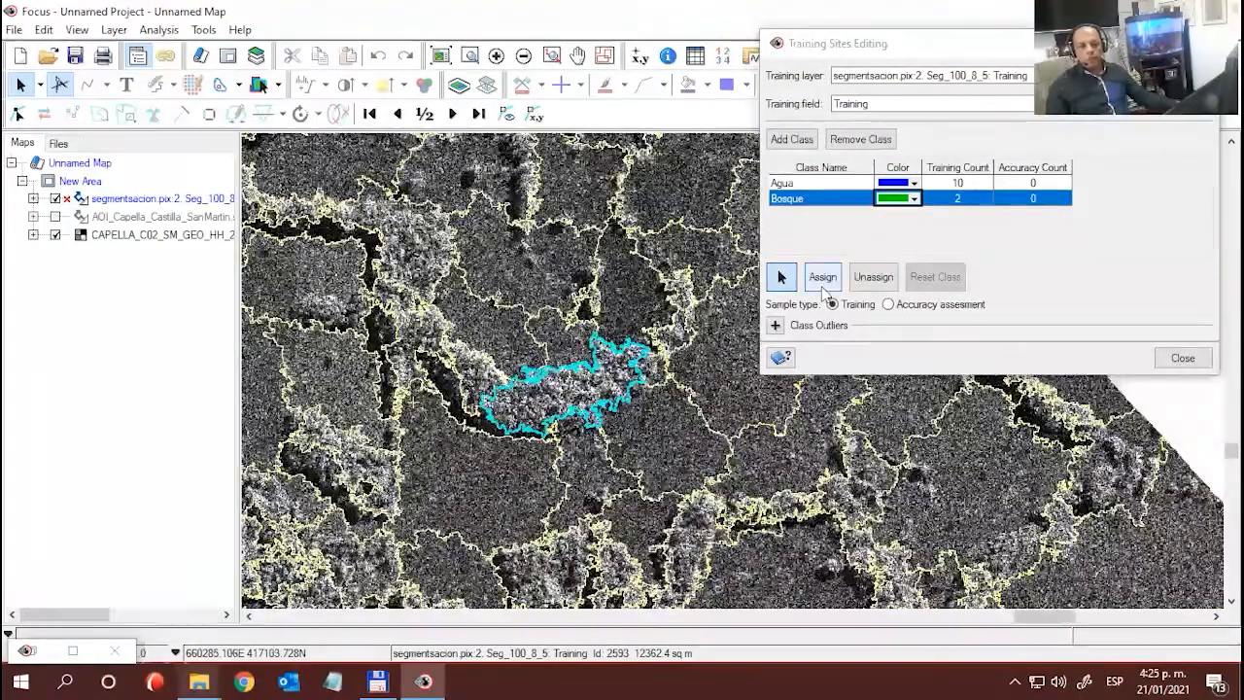
left_click(823, 279)
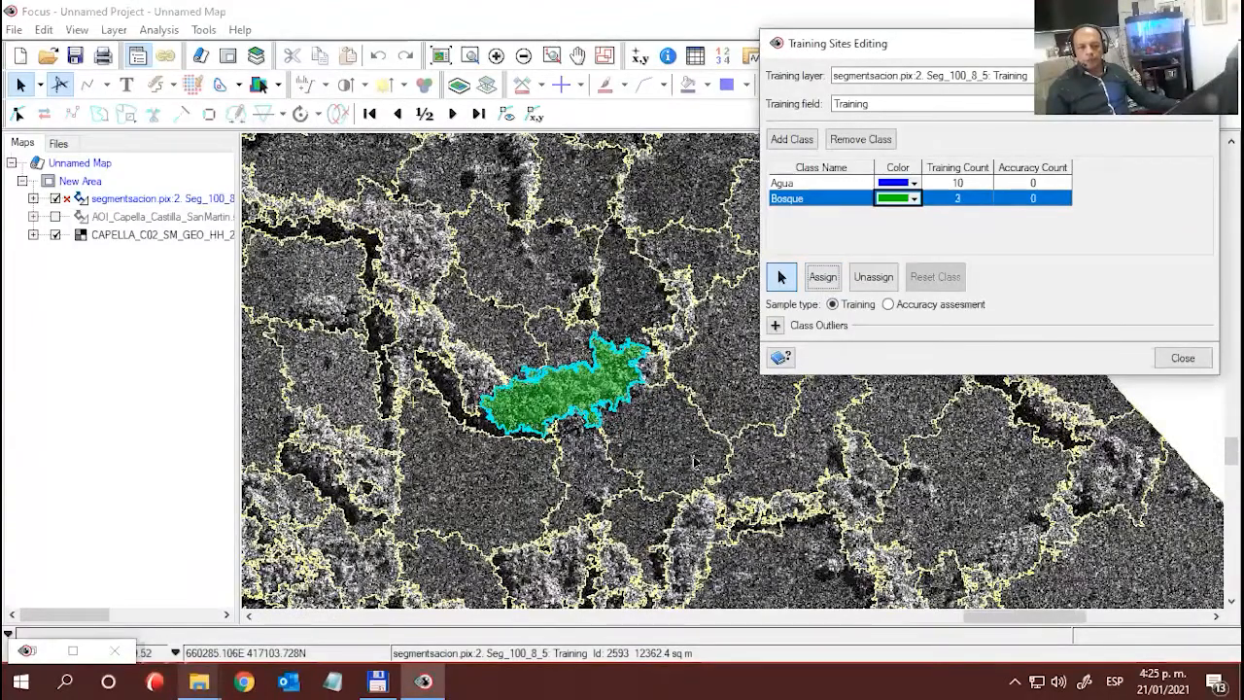
- Examine the forest patch beside the plantations in the unsegmented northern part of the radar image and check the extent of the segmentation
scroll(694, 461, "down", 2)
left_click_drag(553, 456, 737, 442)
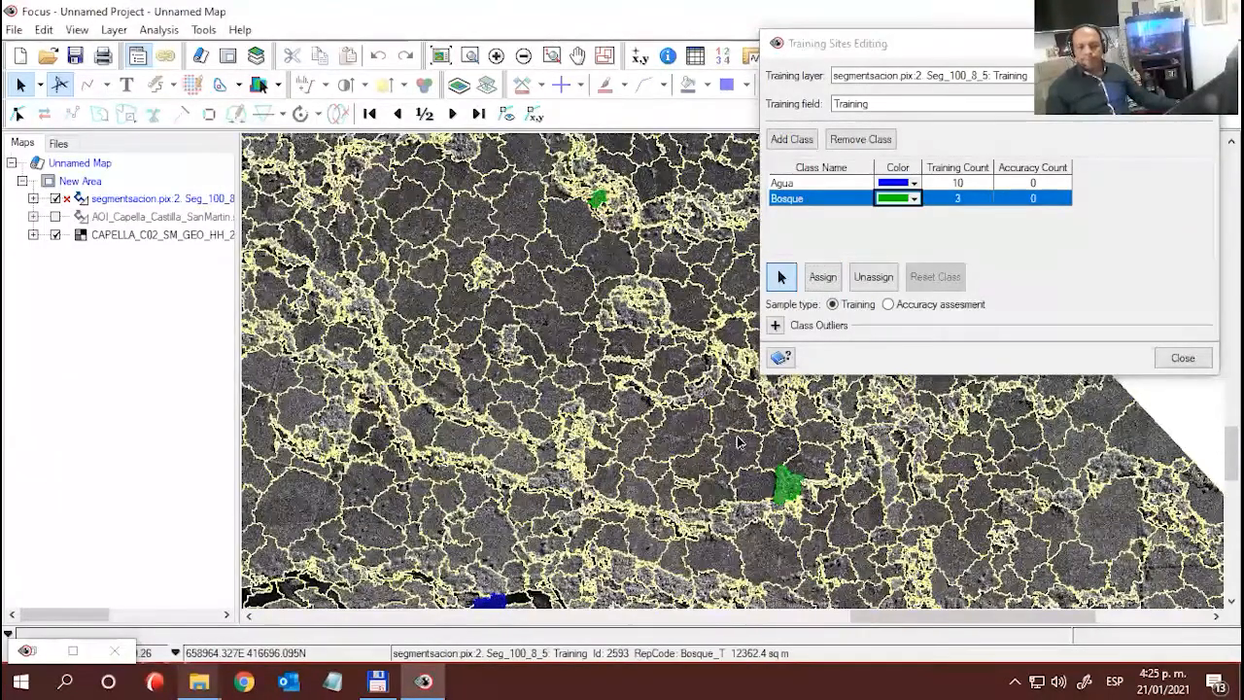
left_click_drag(390, 418, 749, 428)
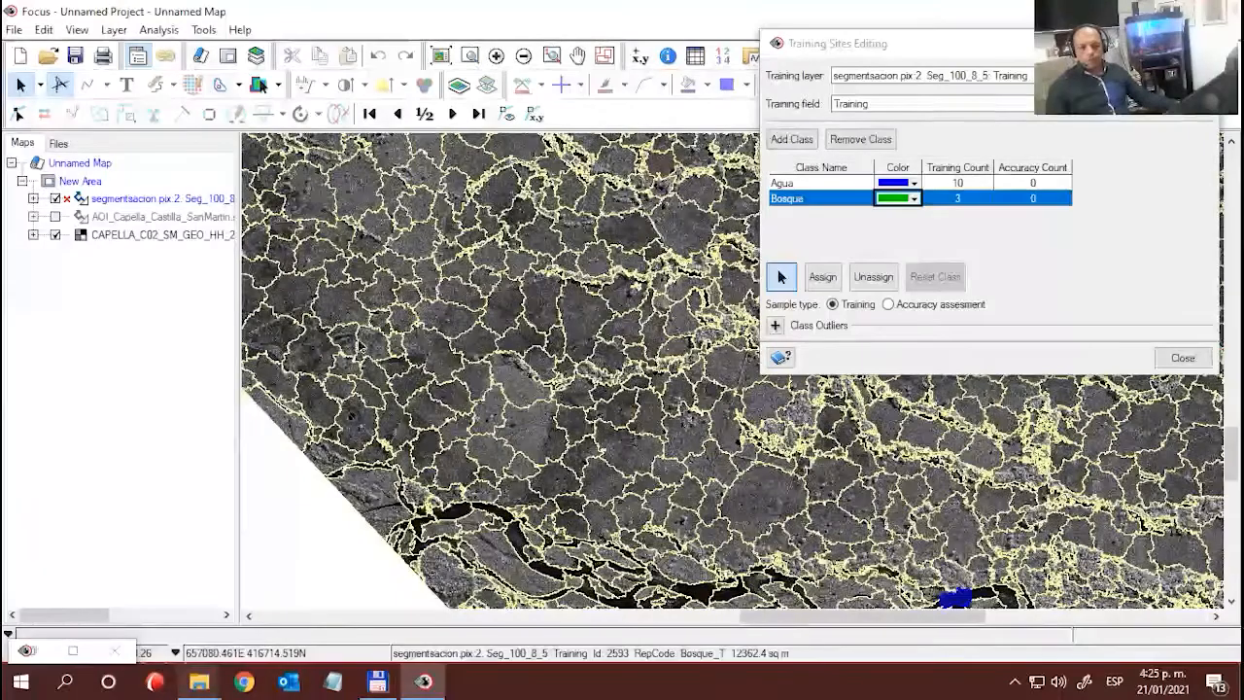
left_click_drag(435, 278, 488, 552)
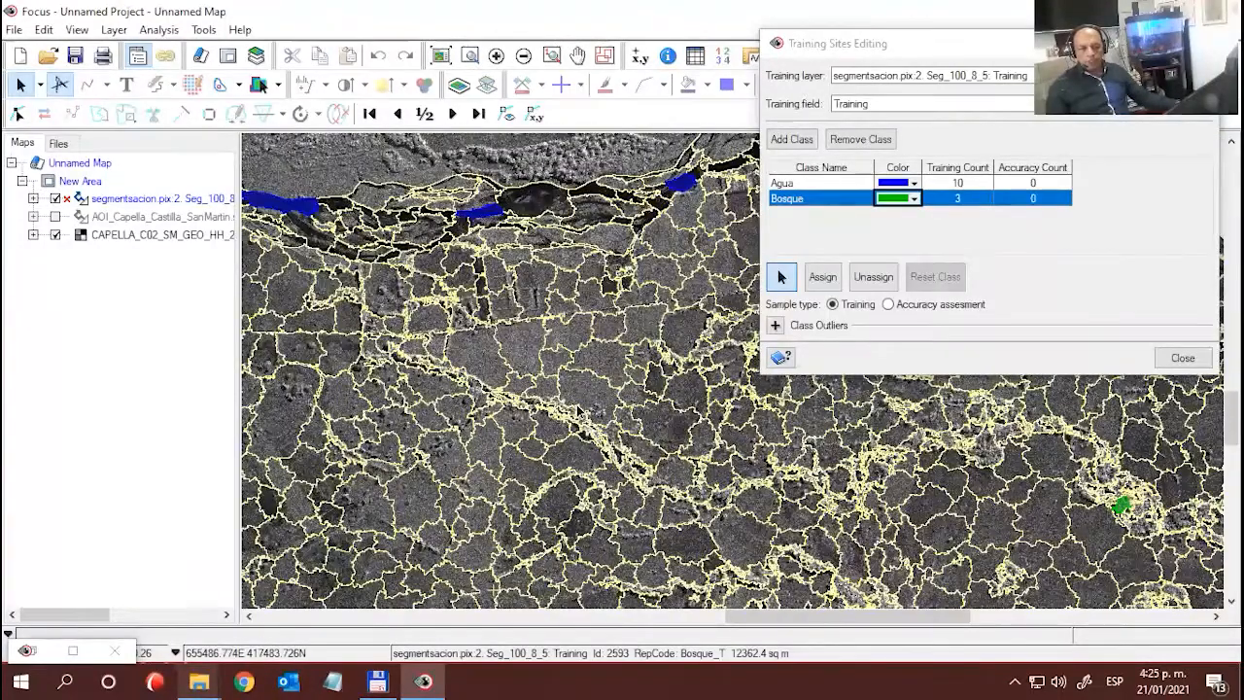
left_click_drag(724, 335, 645, 329)
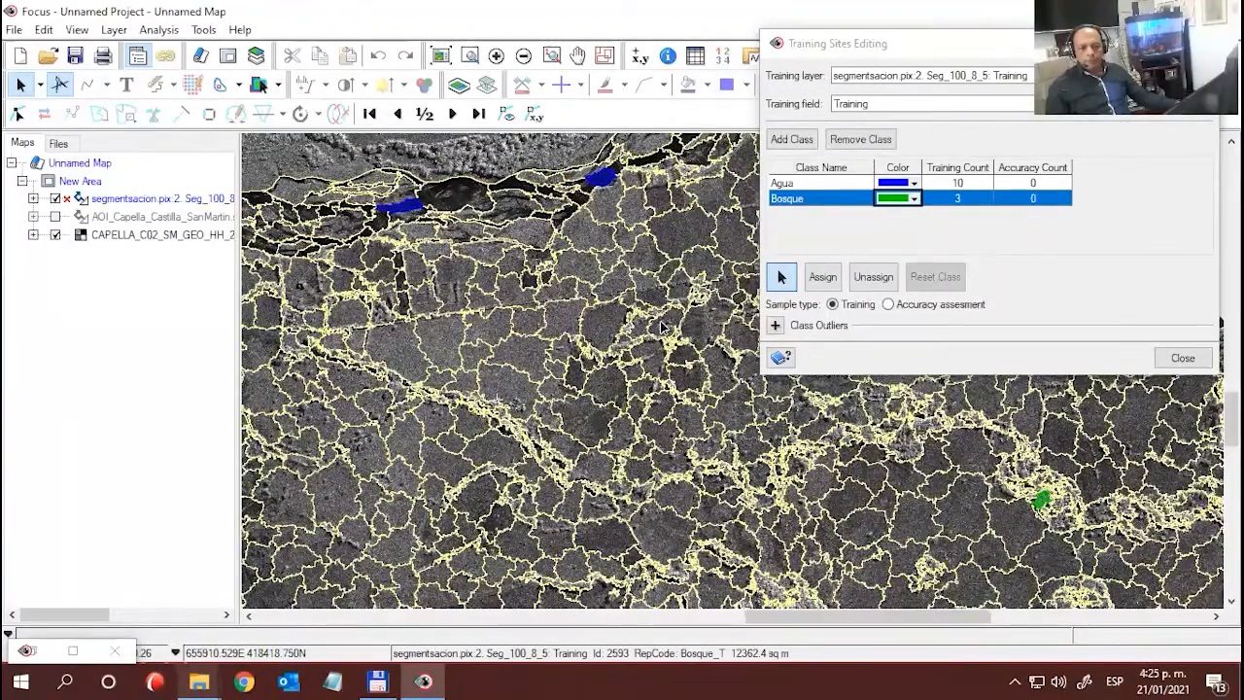
scroll(691, 345, "up", 3)
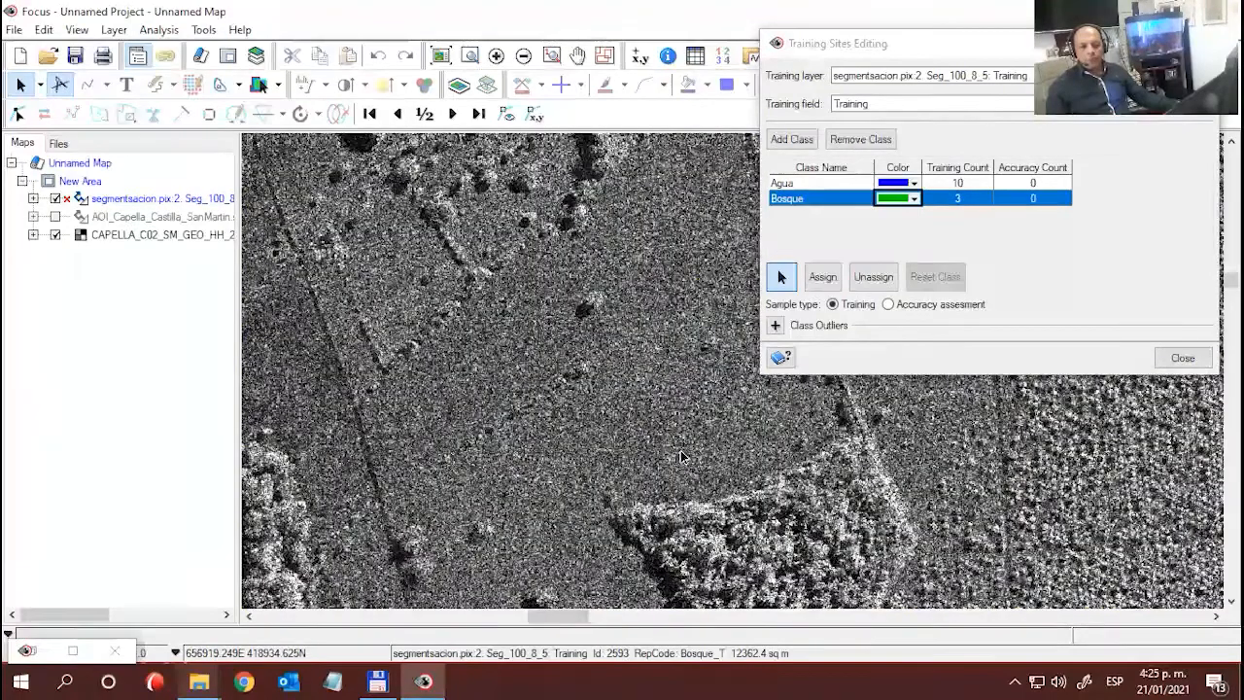
left_click_drag(584, 389, 454, 307)
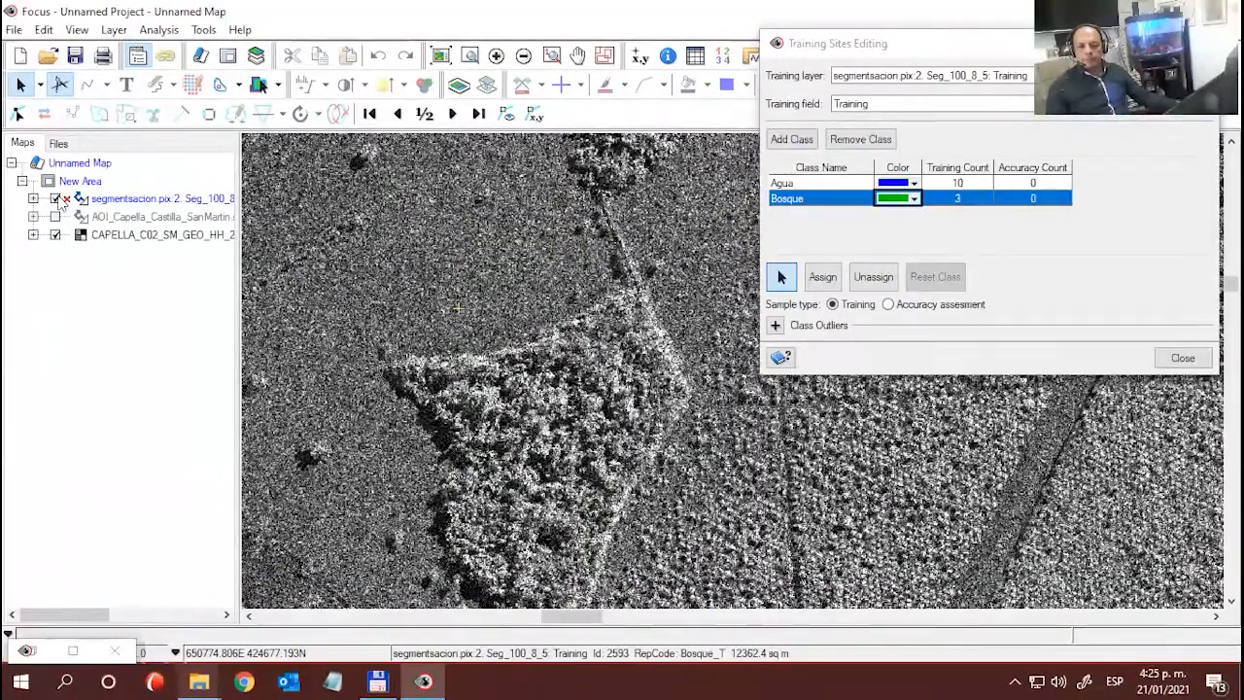
left_click(57, 199)
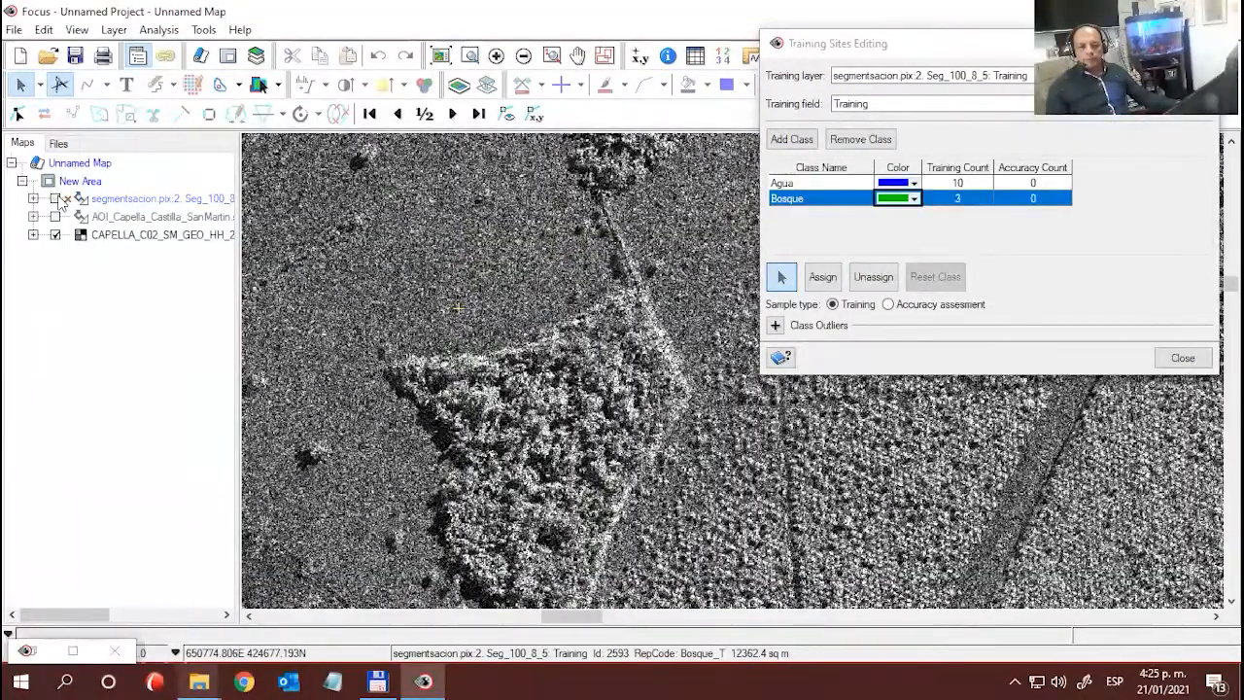
left_click(57, 198)
scroll(585, 348, "down", 1)
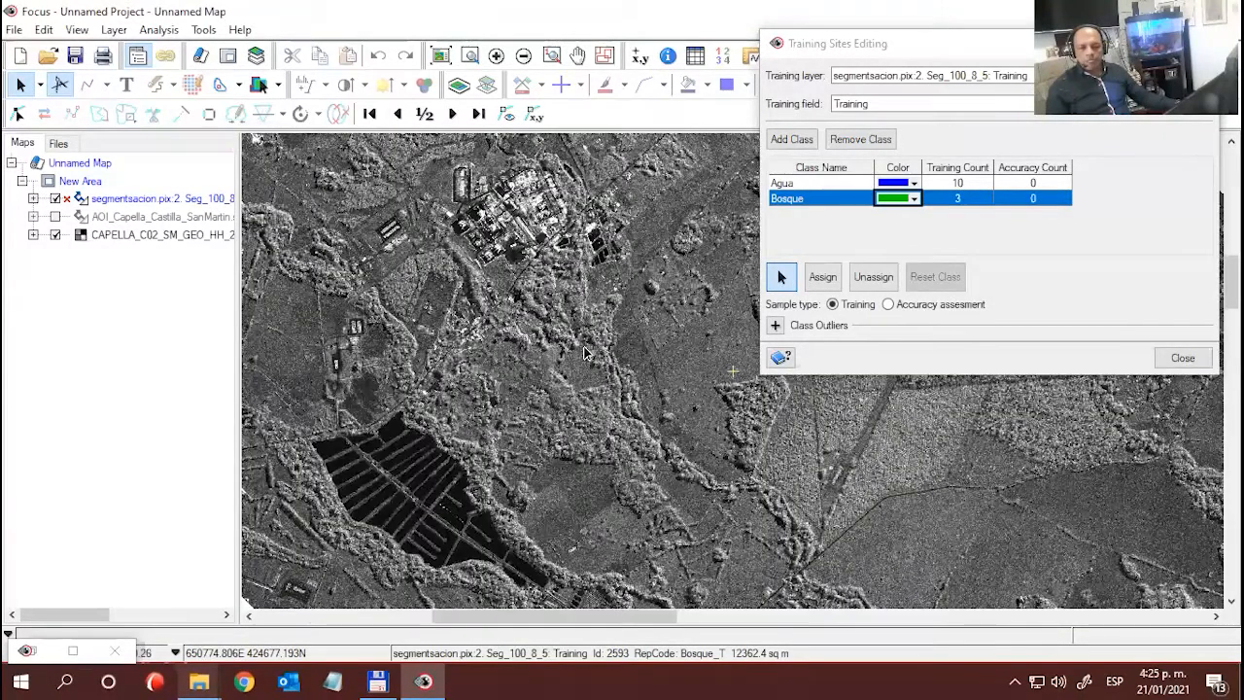
scroll(585, 352, "down", 1)
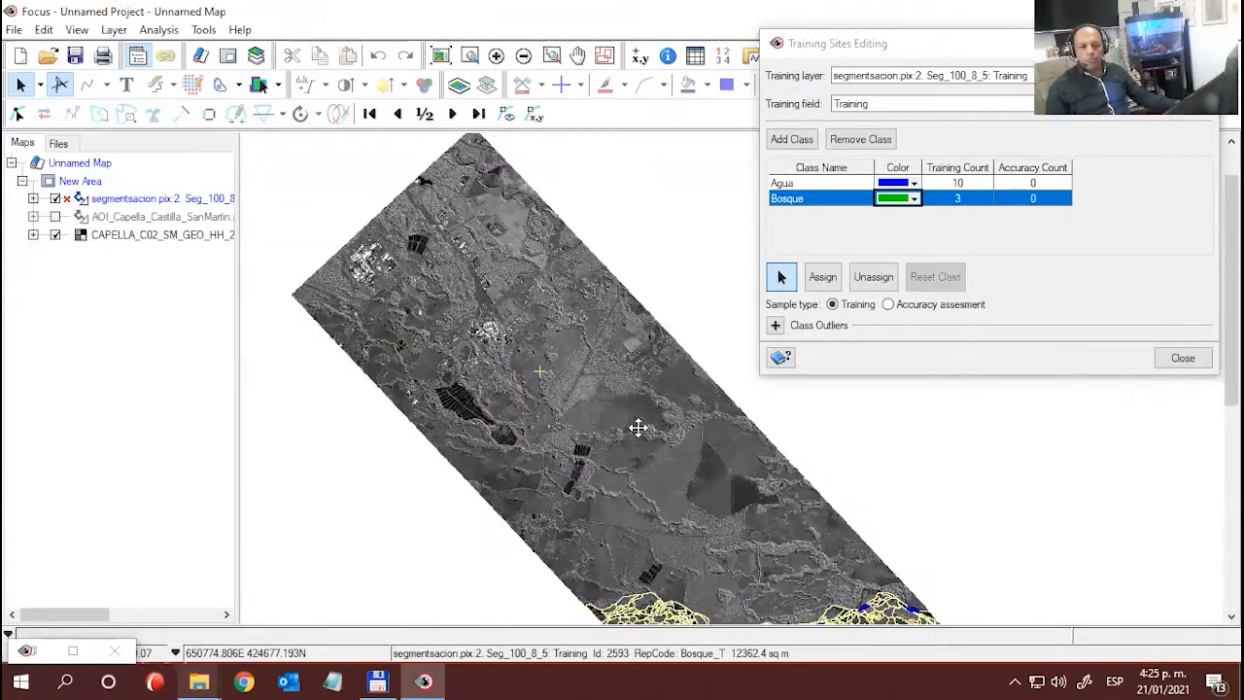
scroll(638, 428, "down", 5)
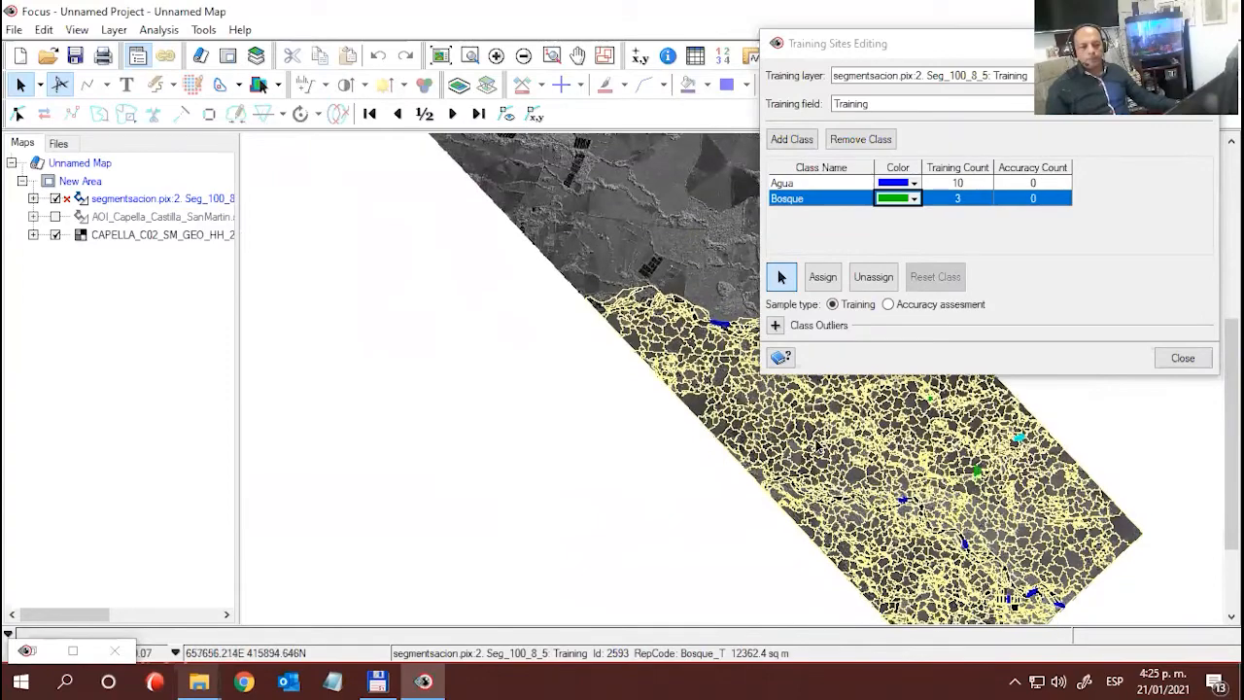
- Assign a segment of the narrow diagonal wooded strip north of the southern river, west of the first Bosque sample, to Bosque
scroll(816, 451, "up", 2)
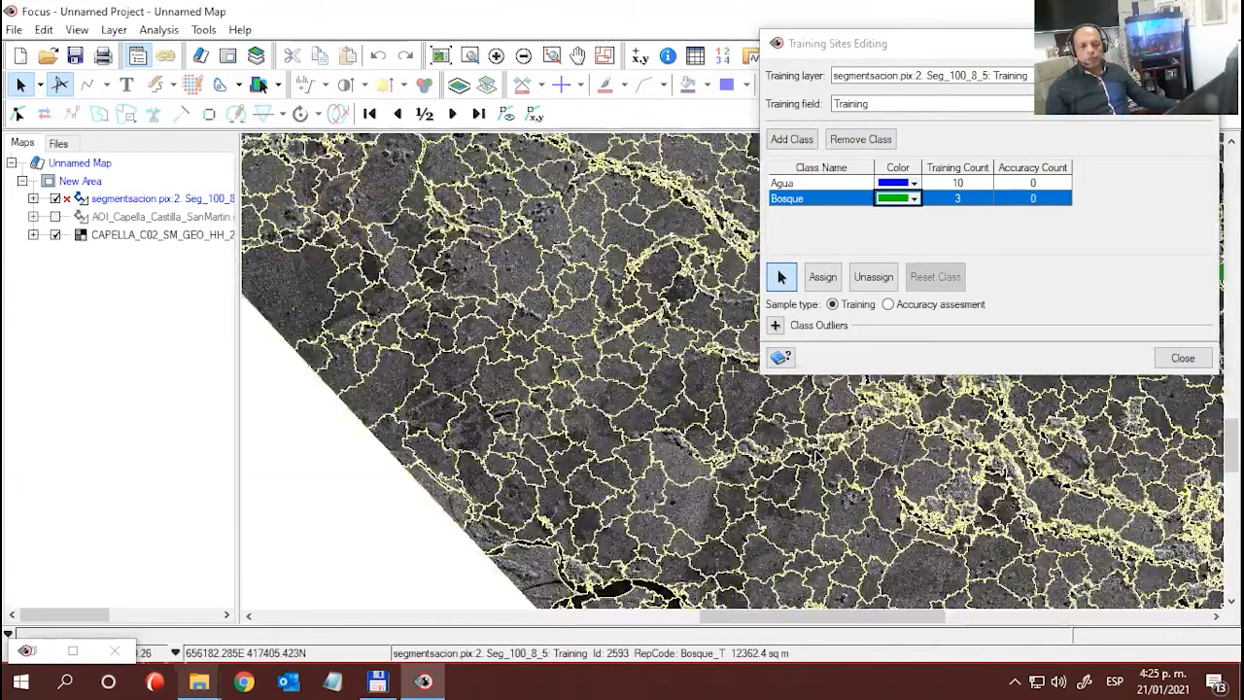
left_click_drag(761, 498, 665, 466)
scroll(954, 522, "up", 2)
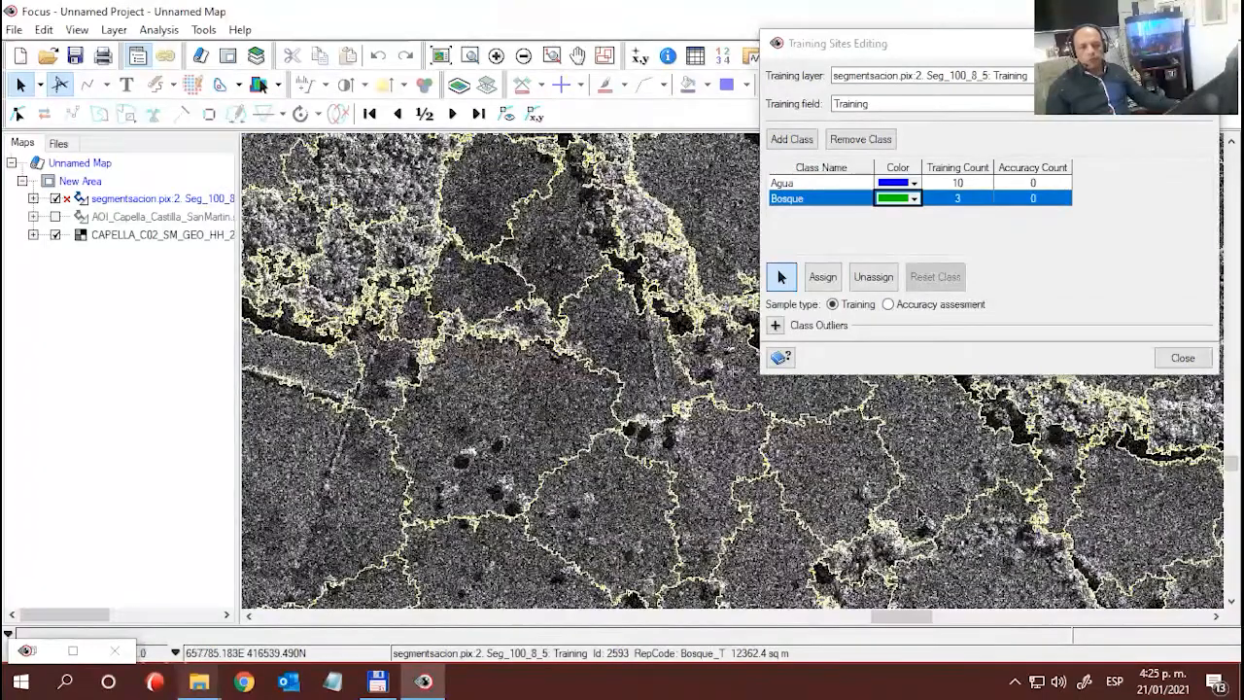
left_click_drag(693, 350, 669, 486)
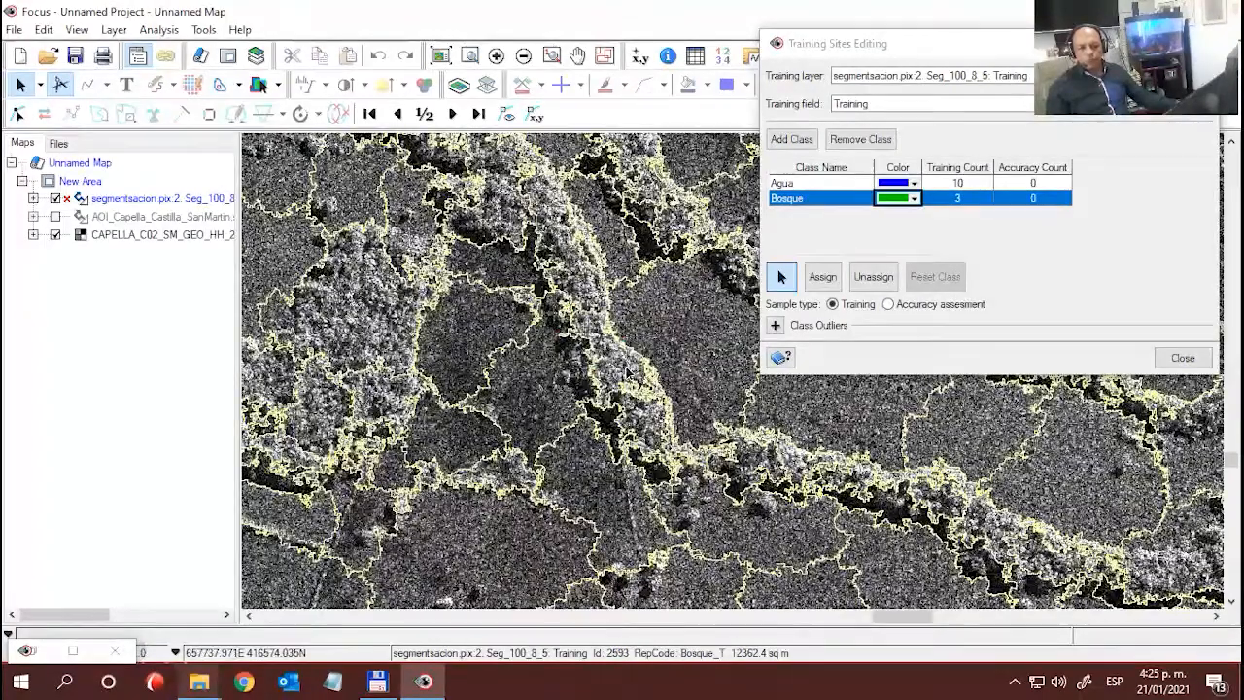
left_click(627, 365)
left_click(822, 277)
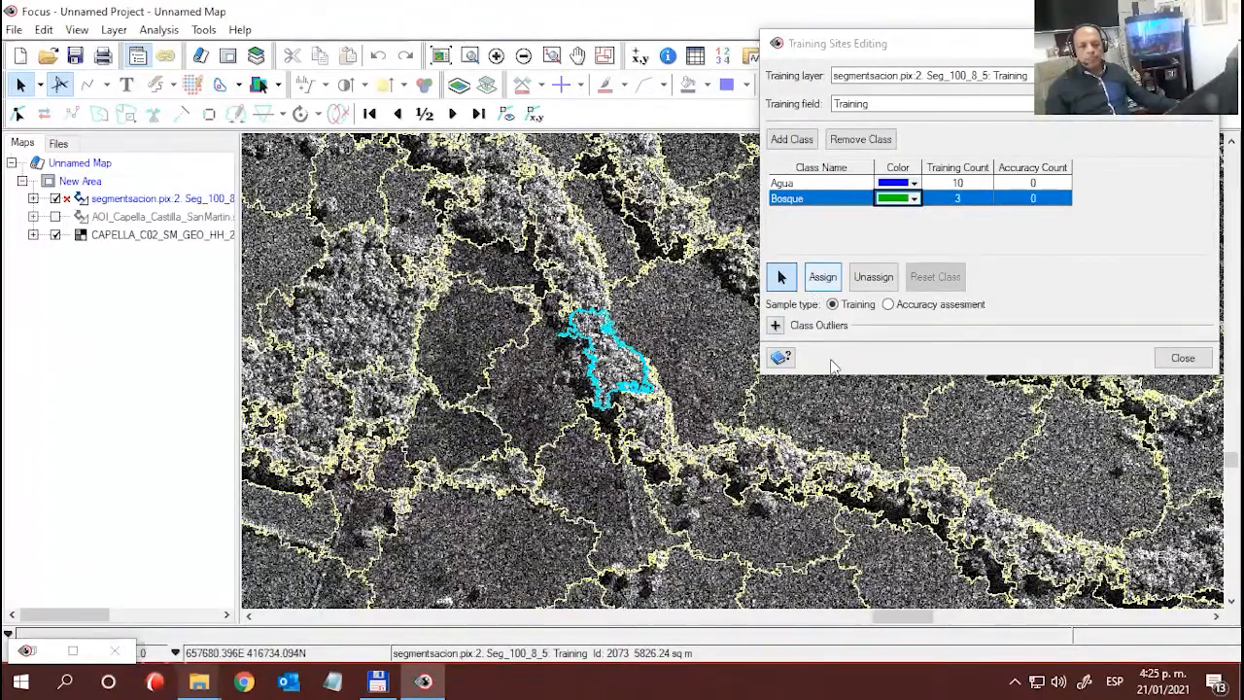
- Assign the large wooded segment just west of the diagonal strip sample to Bosque, unassign it for a recheck, and assign it again
left_click(345, 320)
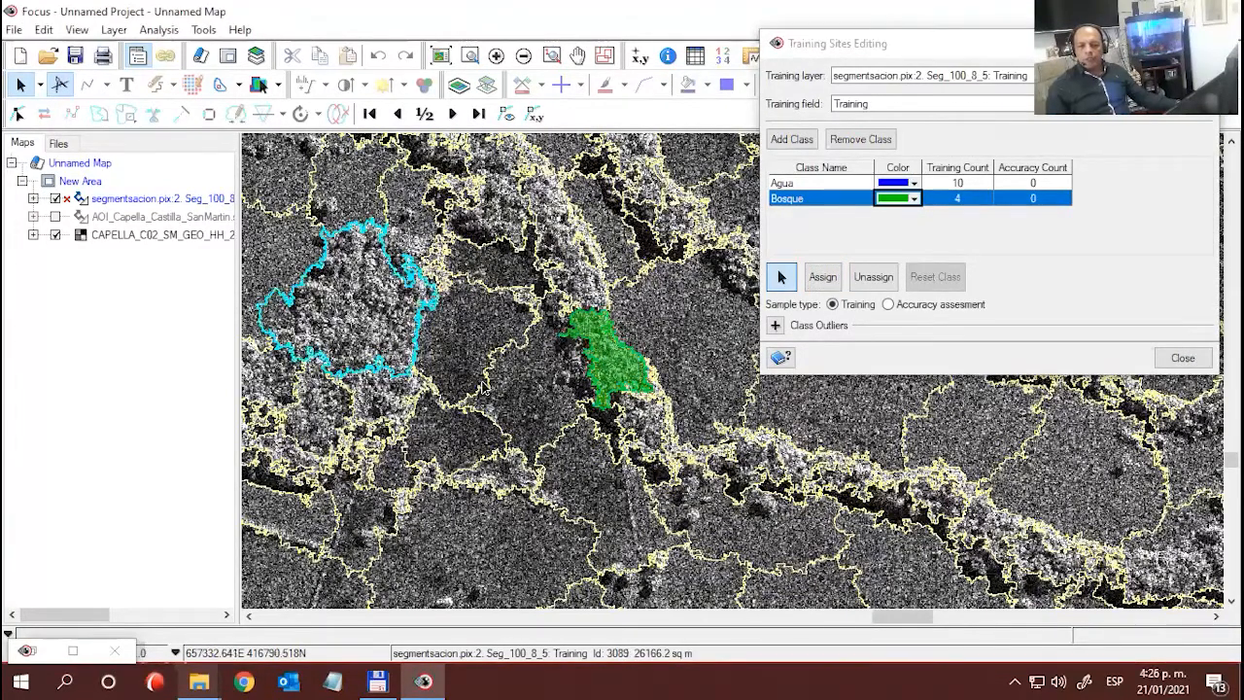
left_click(822, 277)
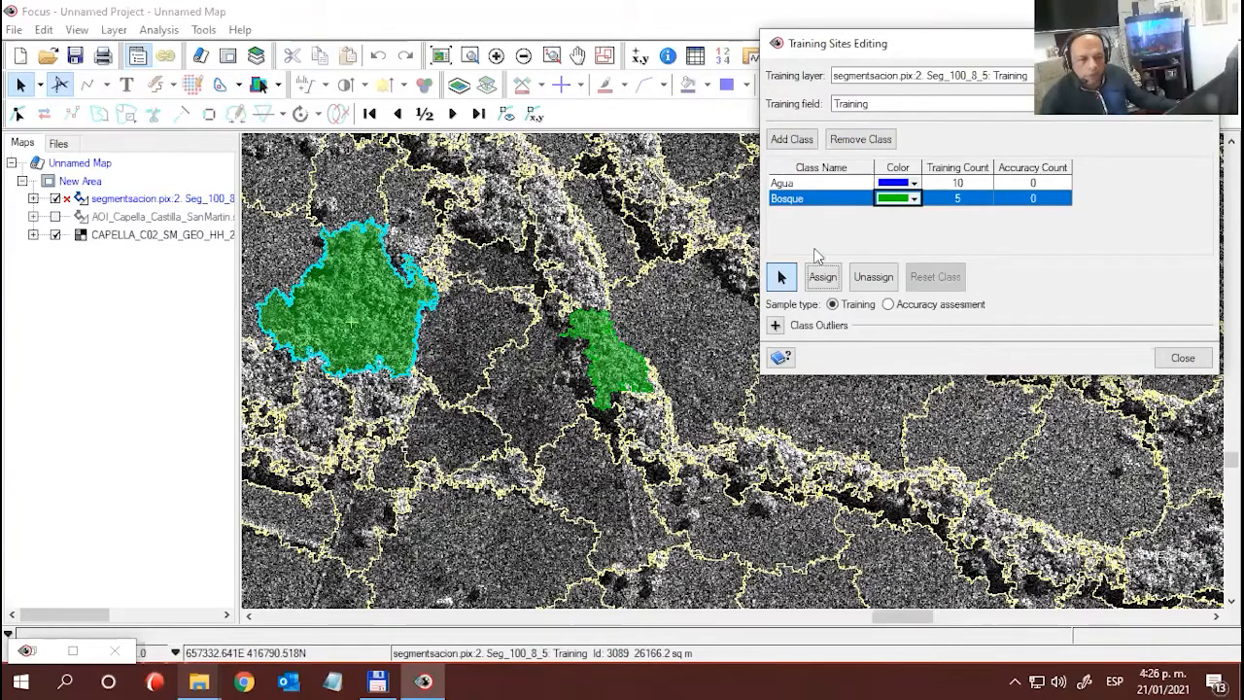
left_click(869, 278)
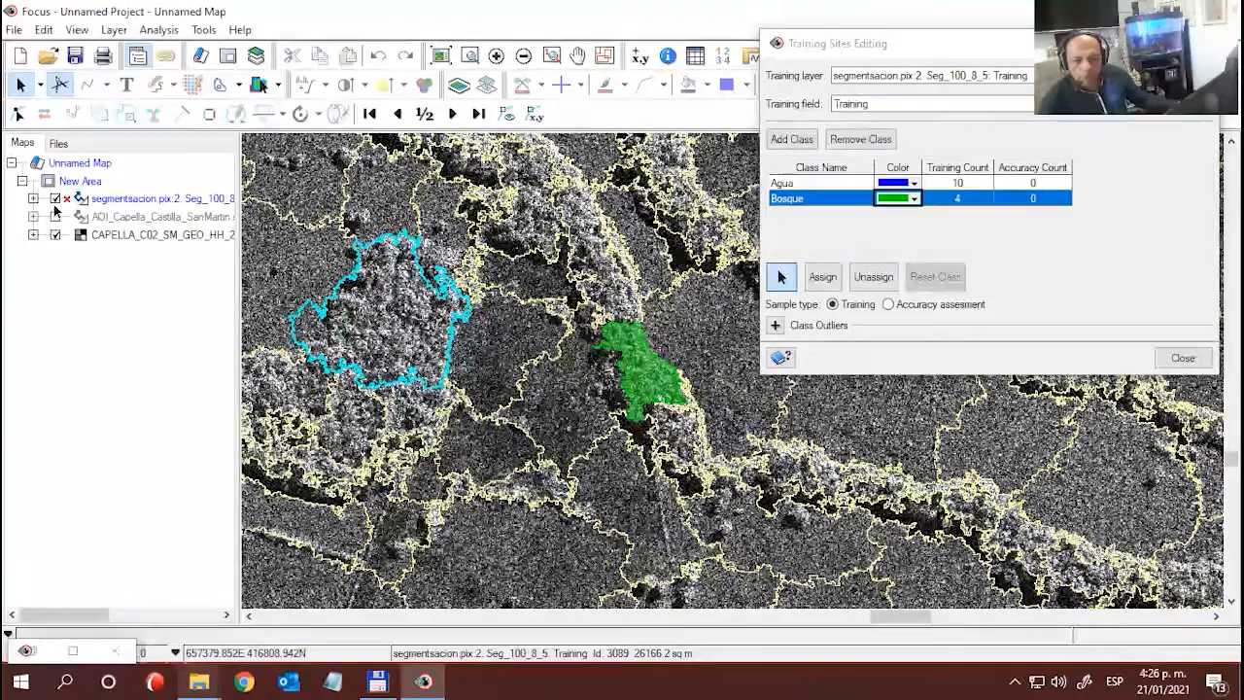
left_click(56, 217)
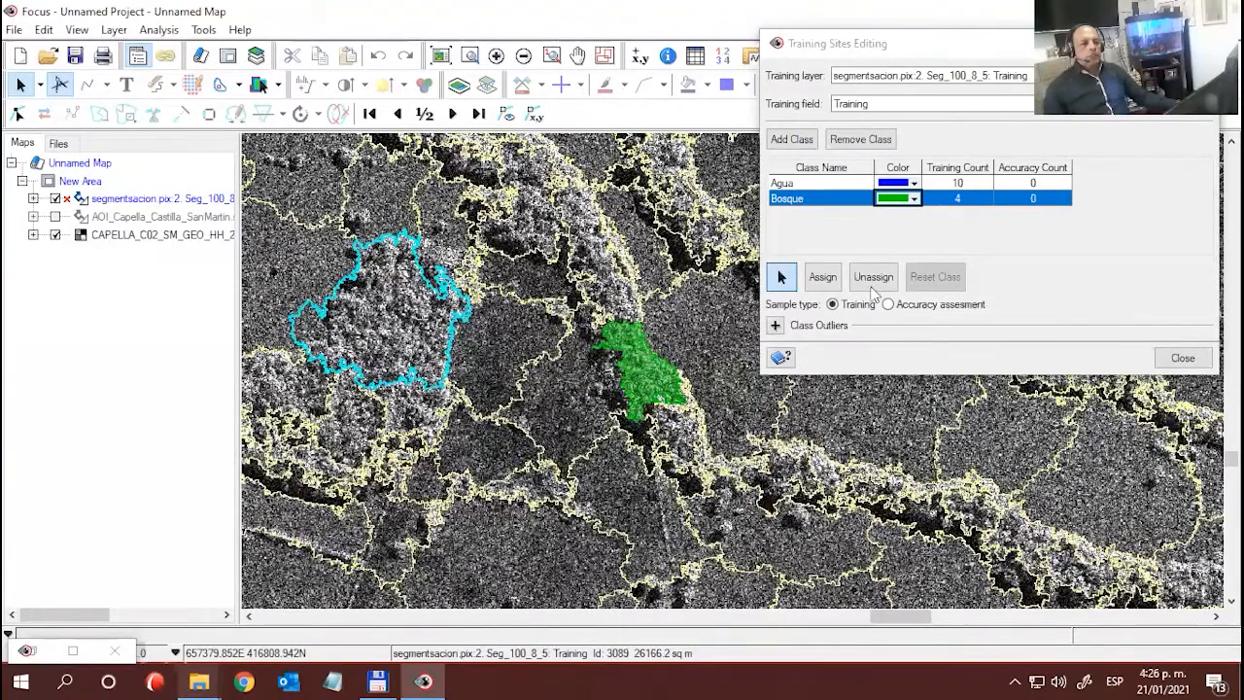
left_click(822, 277)
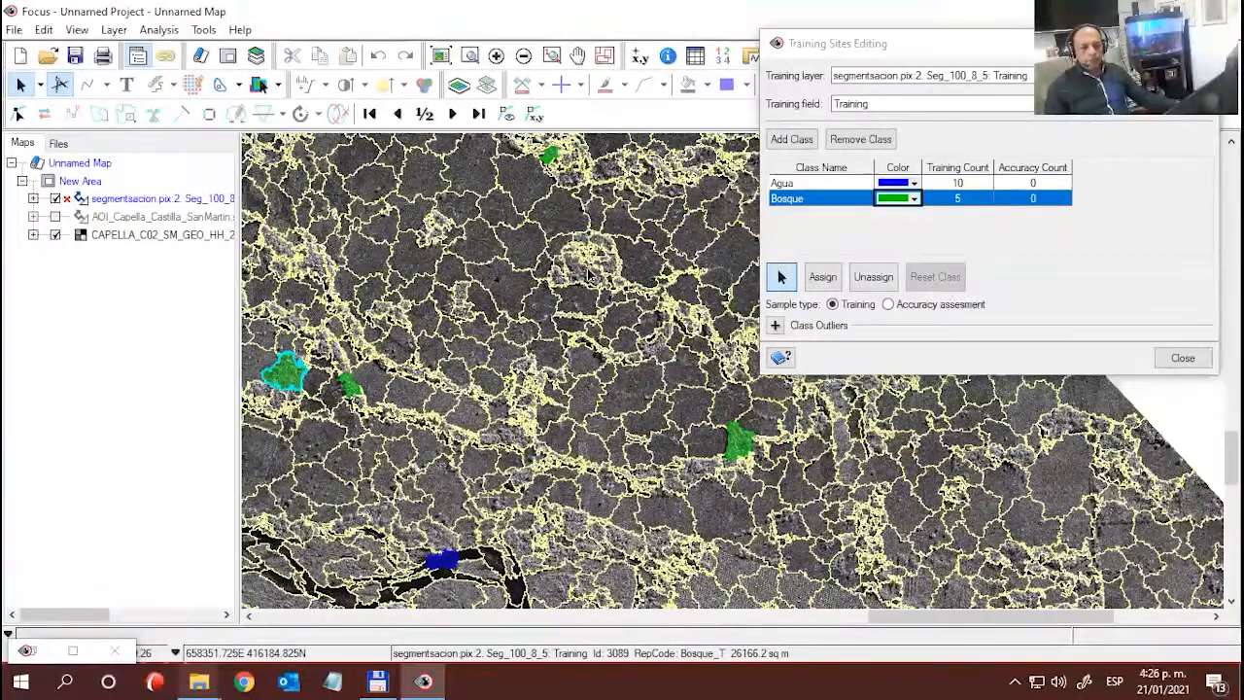
- Assign the rounded grove segment northwest of the first Bosque sample and the bright wooded segment east of it near the image edge to Bosque
left_click(589, 277)
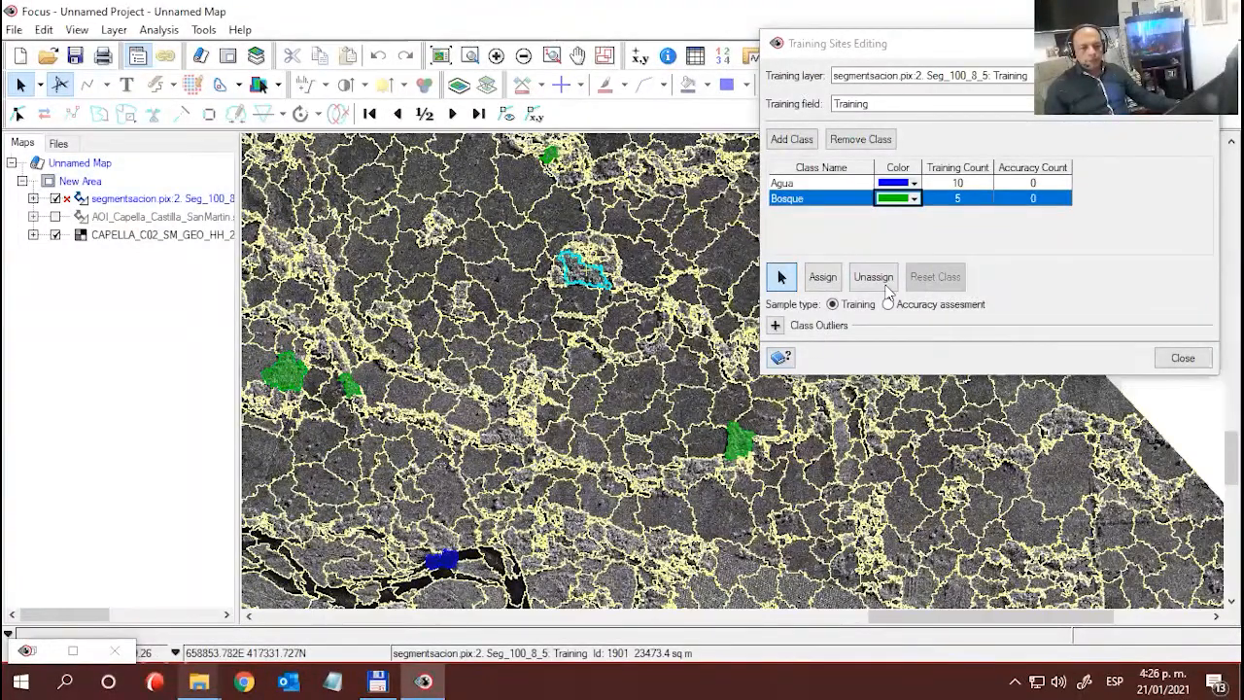
left_click(821, 277)
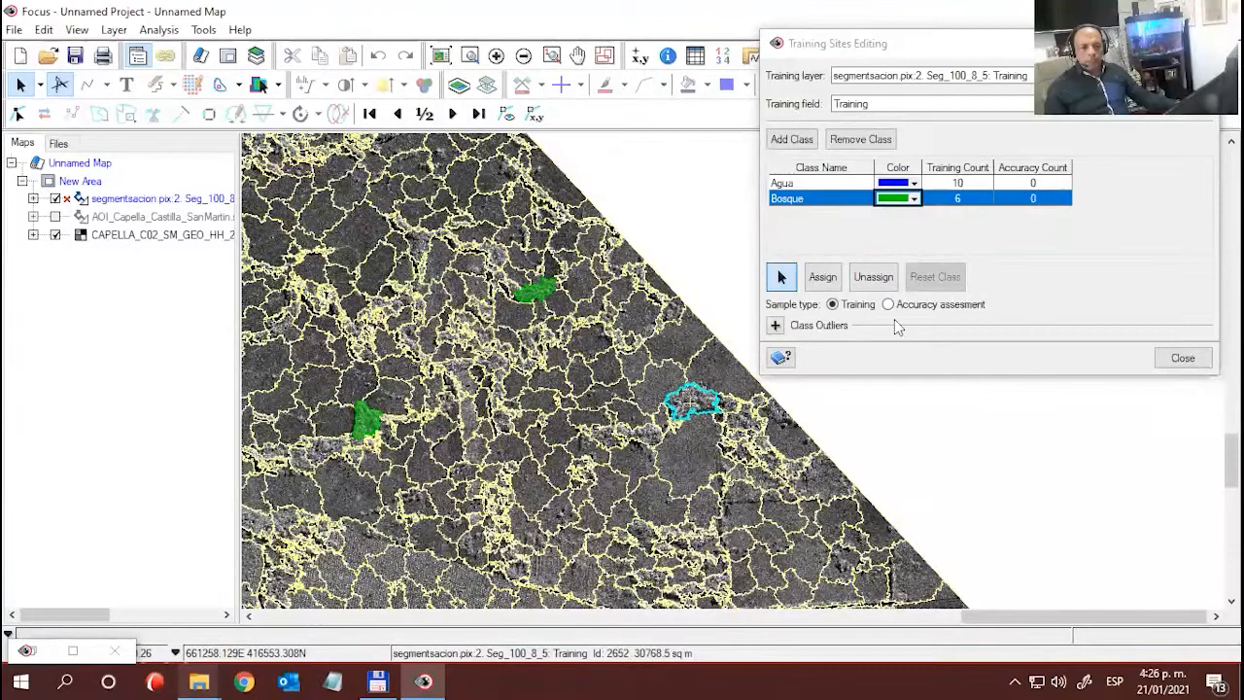
left_click(822, 277)
- Assign the small elongated wooded segment south of the newest eastern Bosque sample, below the diagonal track, to Bosque
scroll(684, 522, "down", 5)
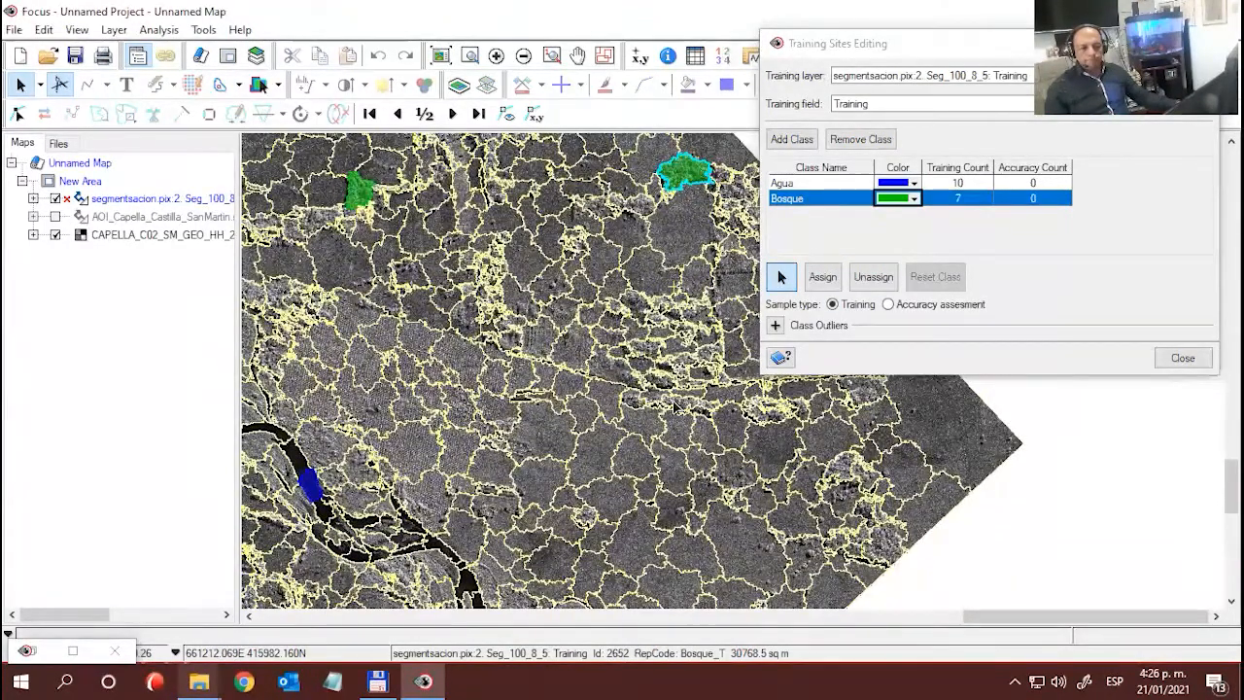
scroll(764, 432, "up", 2)
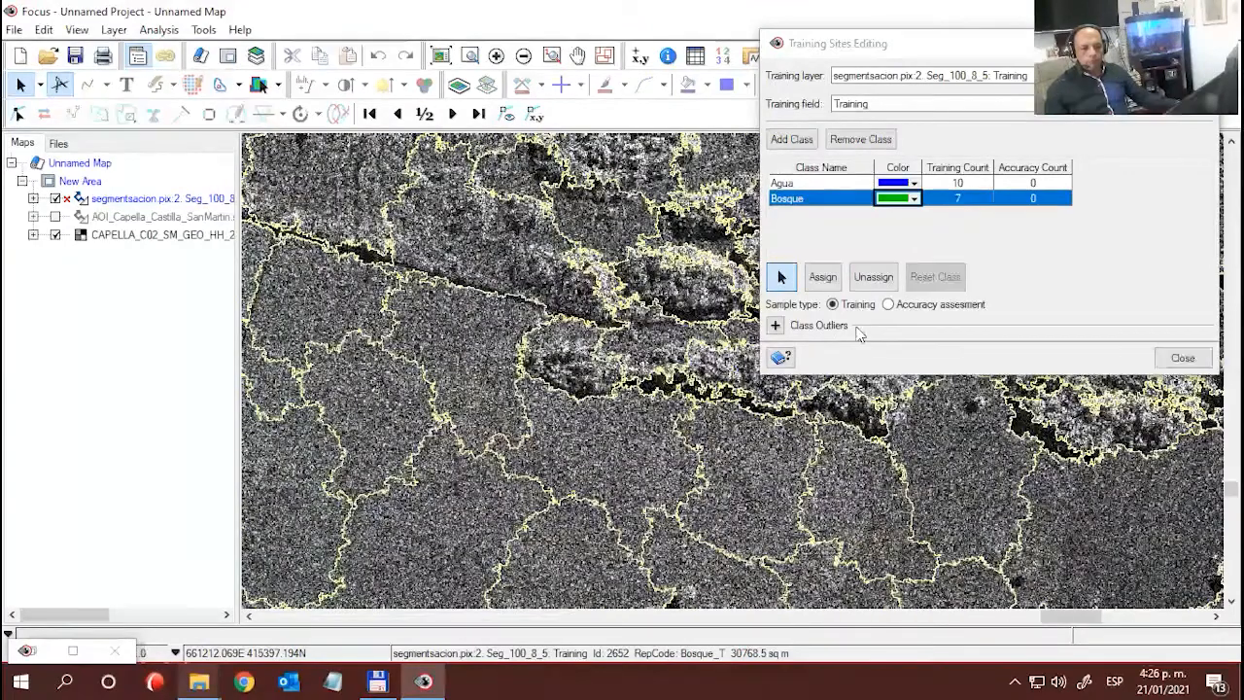
left_click(822, 276)
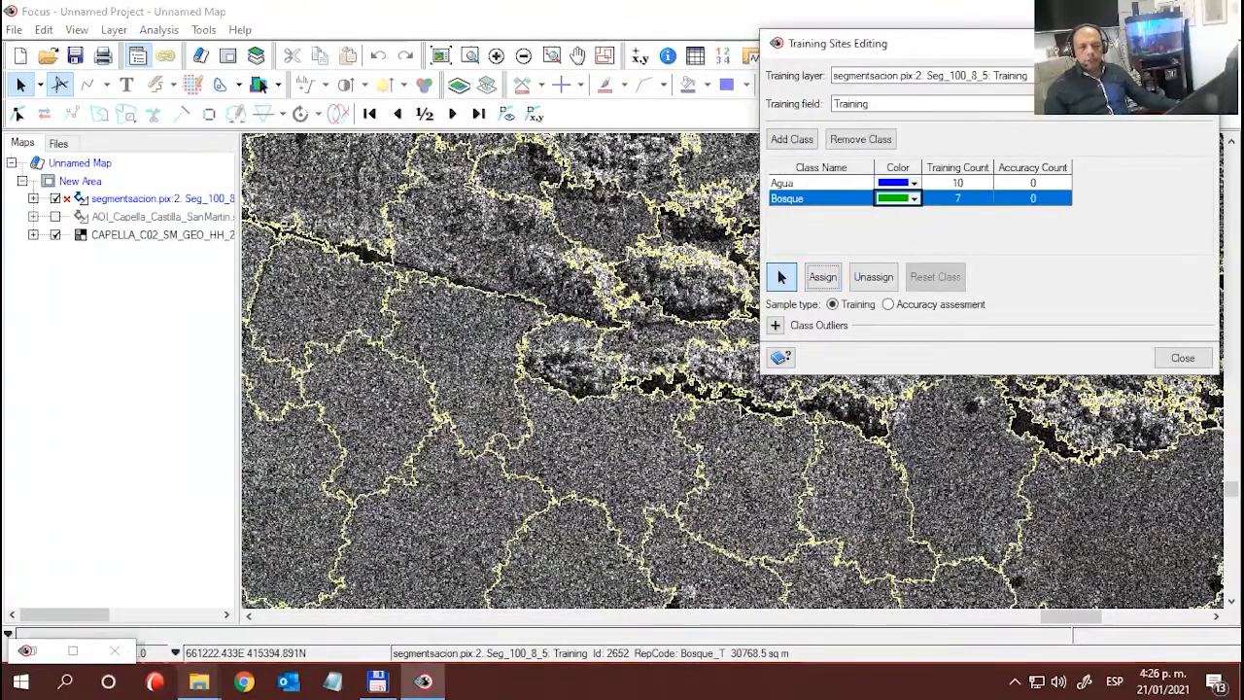
left_click(731, 375)
left_click(822, 276)
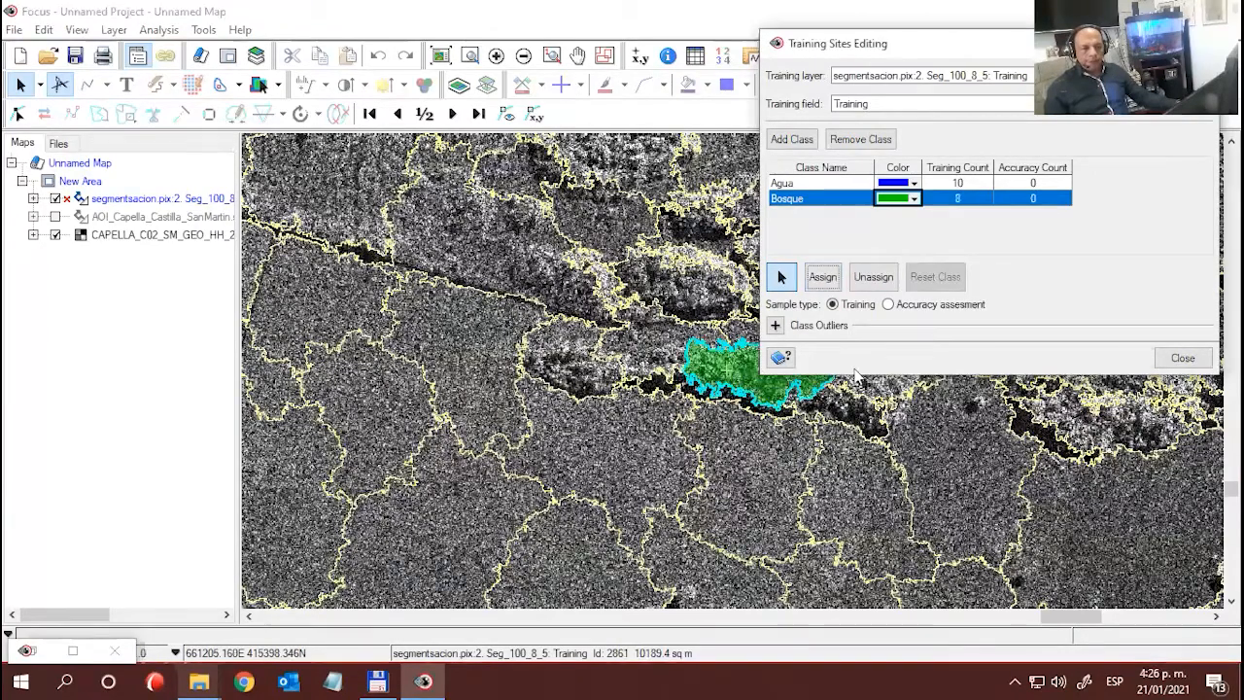
- List the classes of the segmentation layer and hide its Default-Polygon outlines to reveal the bare radar image
scroll(645, 393, "down", 3)
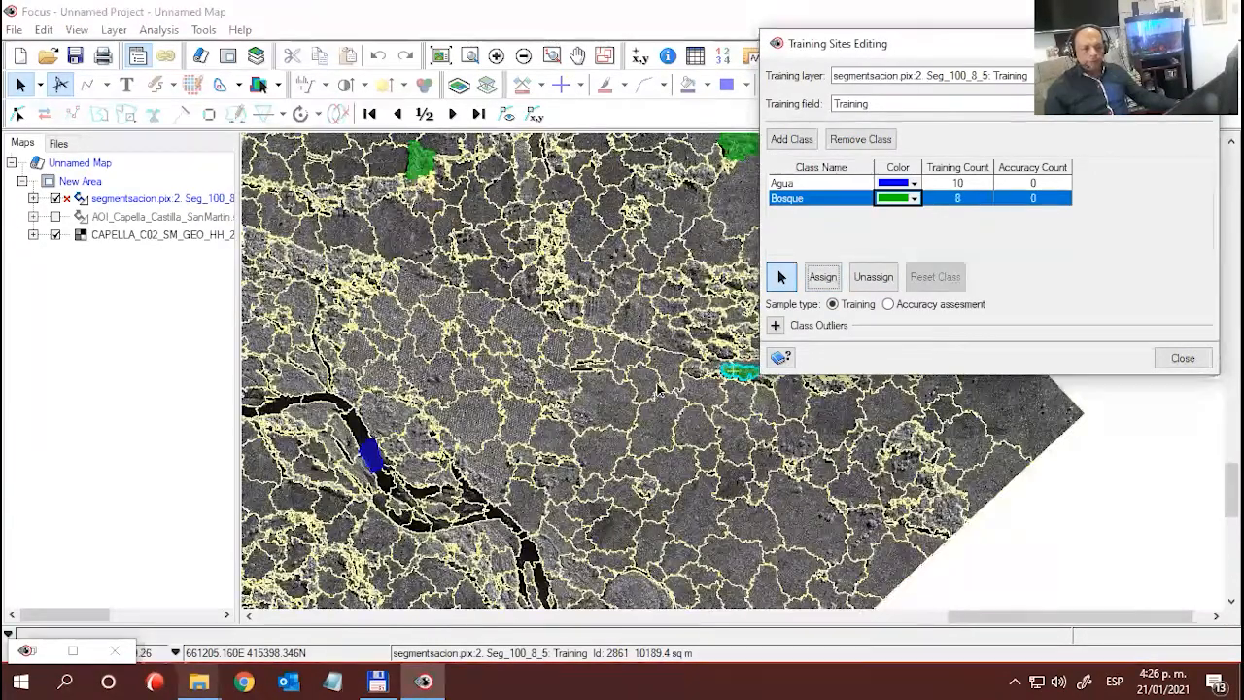
scroll(583, 453, "down", 2)
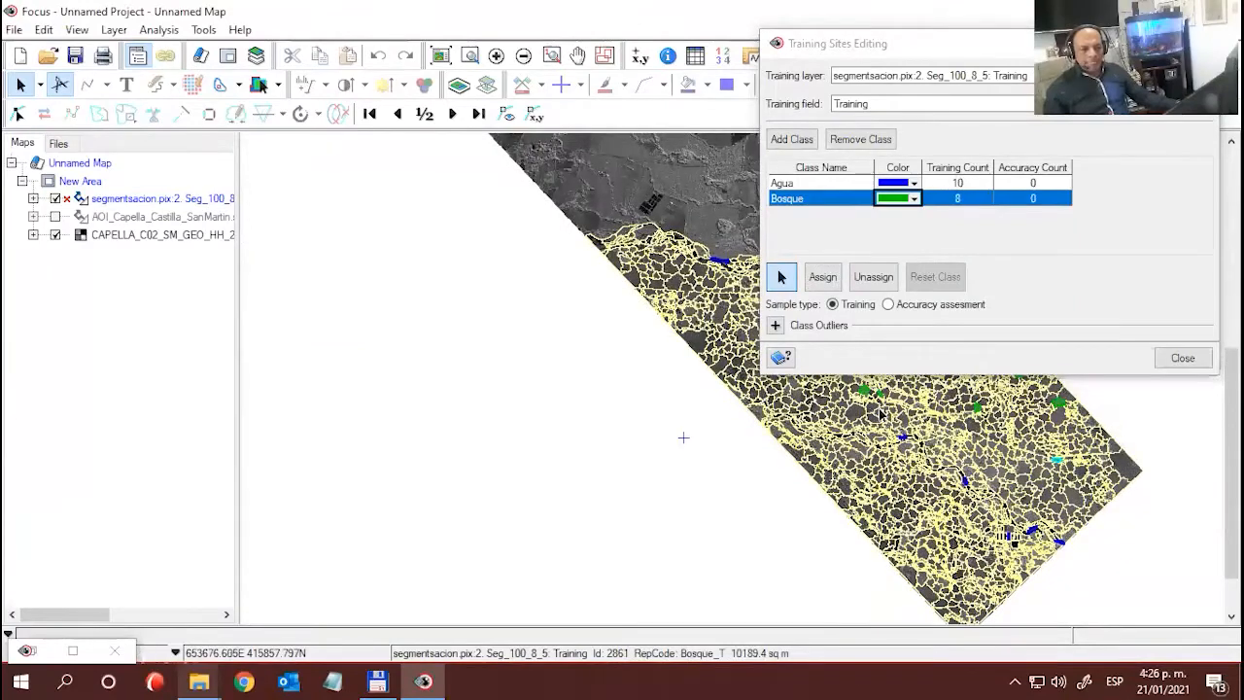
scroll(882, 419, "up", 2)
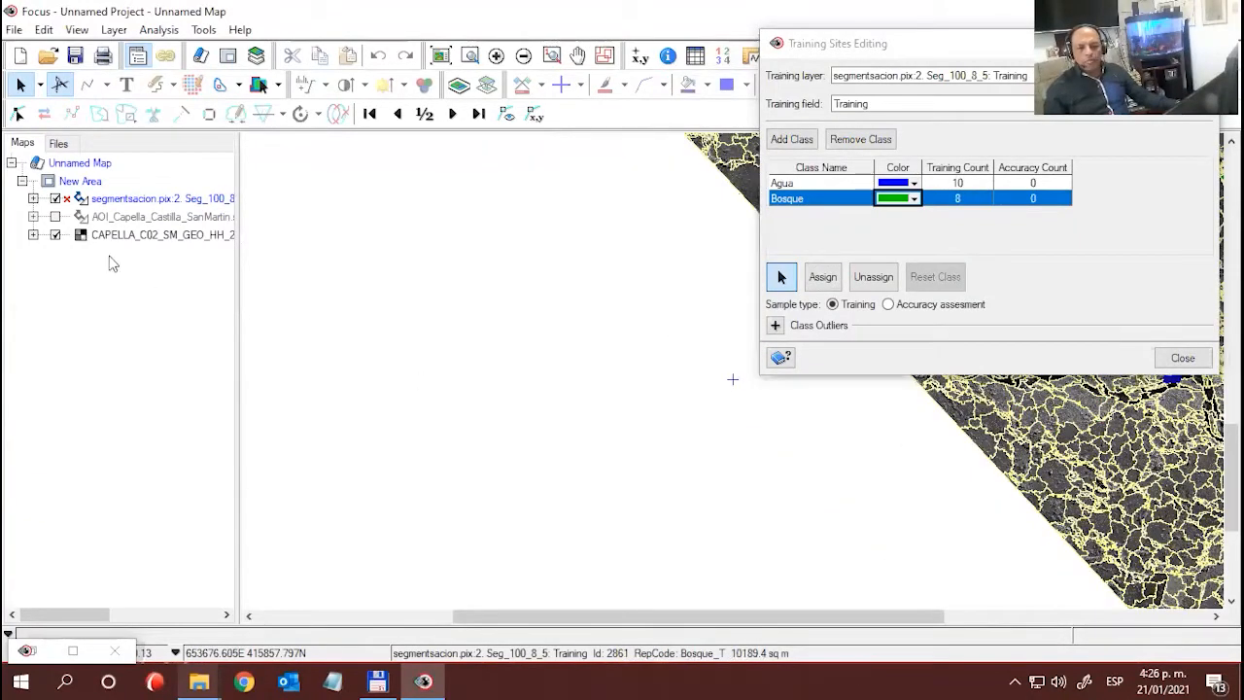
left_click(33, 198)
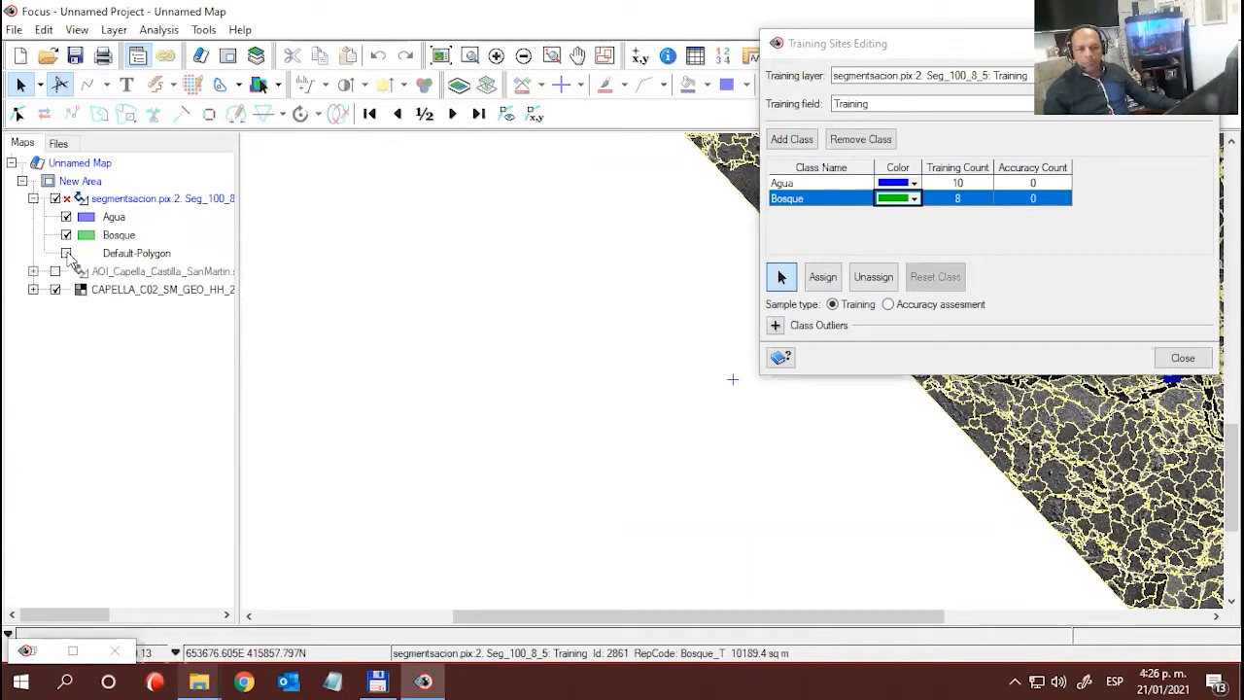
left_click(66, 253)
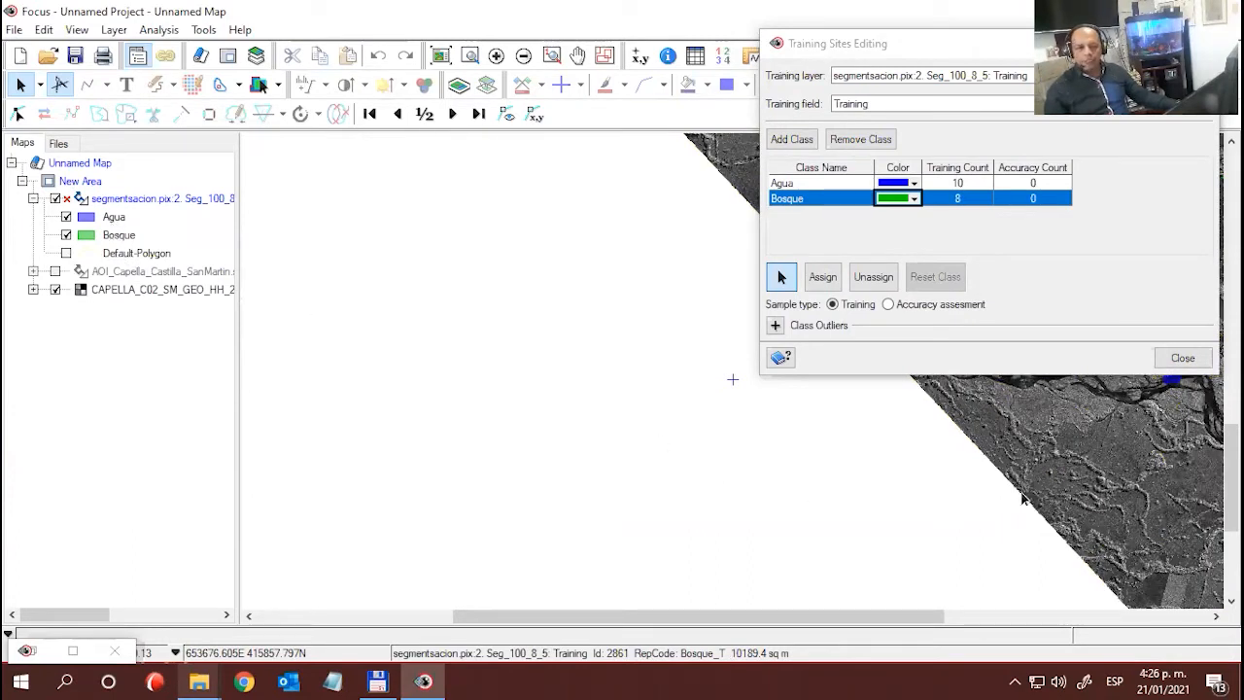
- Redisplay the segment outlines and assign two segments of the winding wooded strip southwest of the river, northwest of the oval pond, to Bosque
scroll(1078, 477, "right", 5)
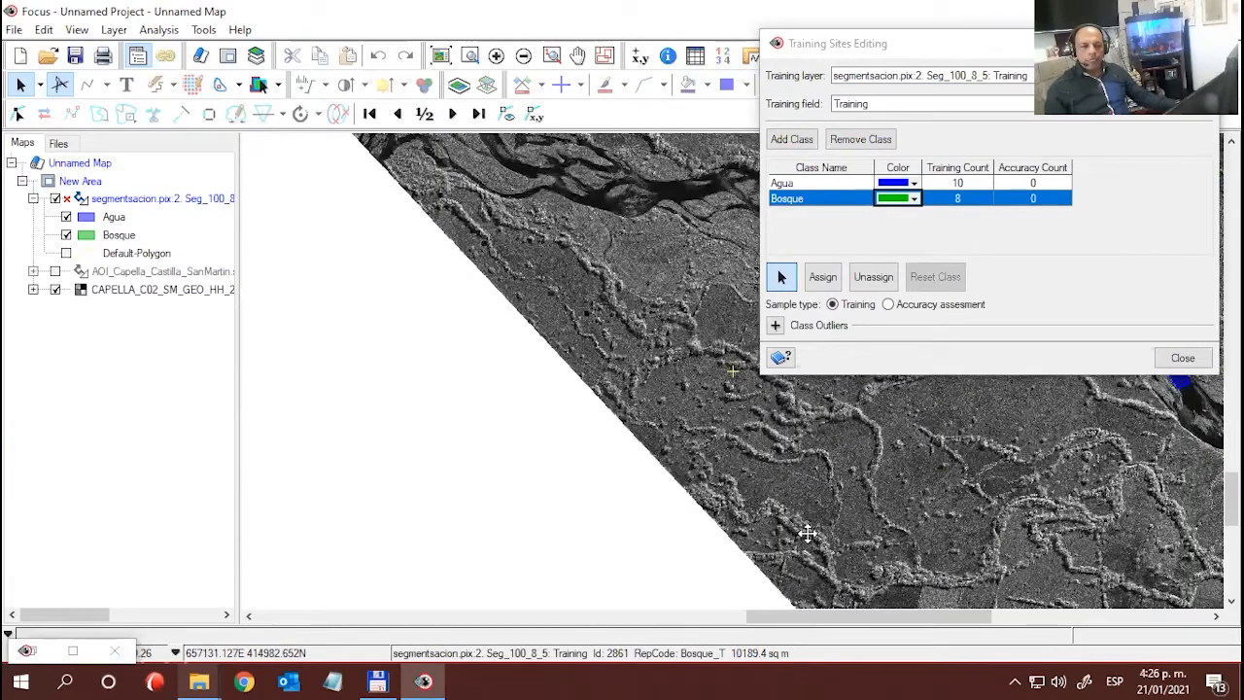
left_click_drag(808, 533, 314, 625)
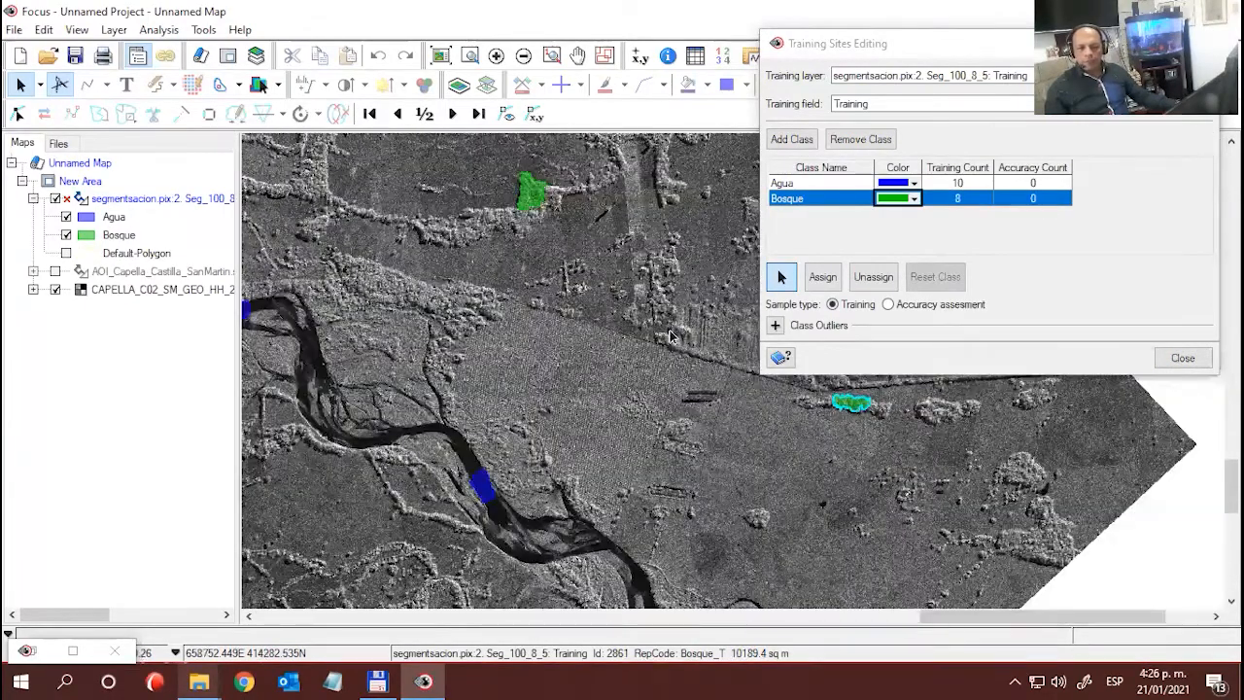
left_click_drag(670, 335, 700, 386)
left_click_drag(601, 544, 634, 370)
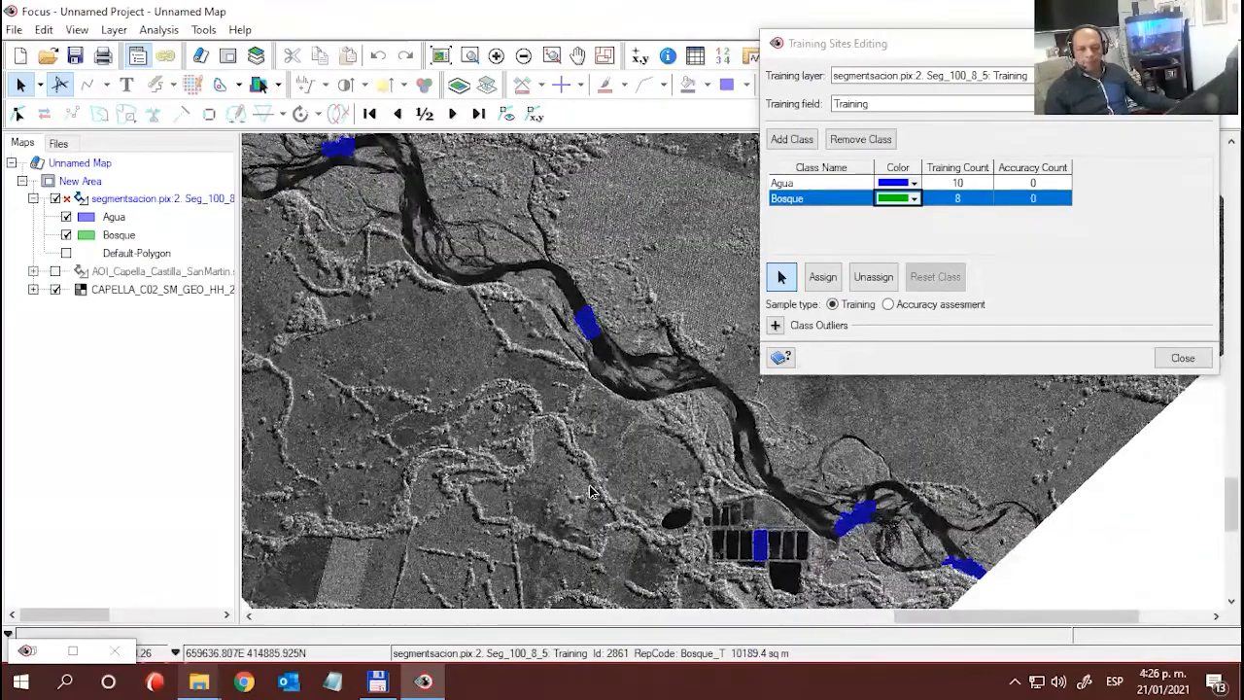
left_click(591, 490)
scroll(592, 492, "up", 3)
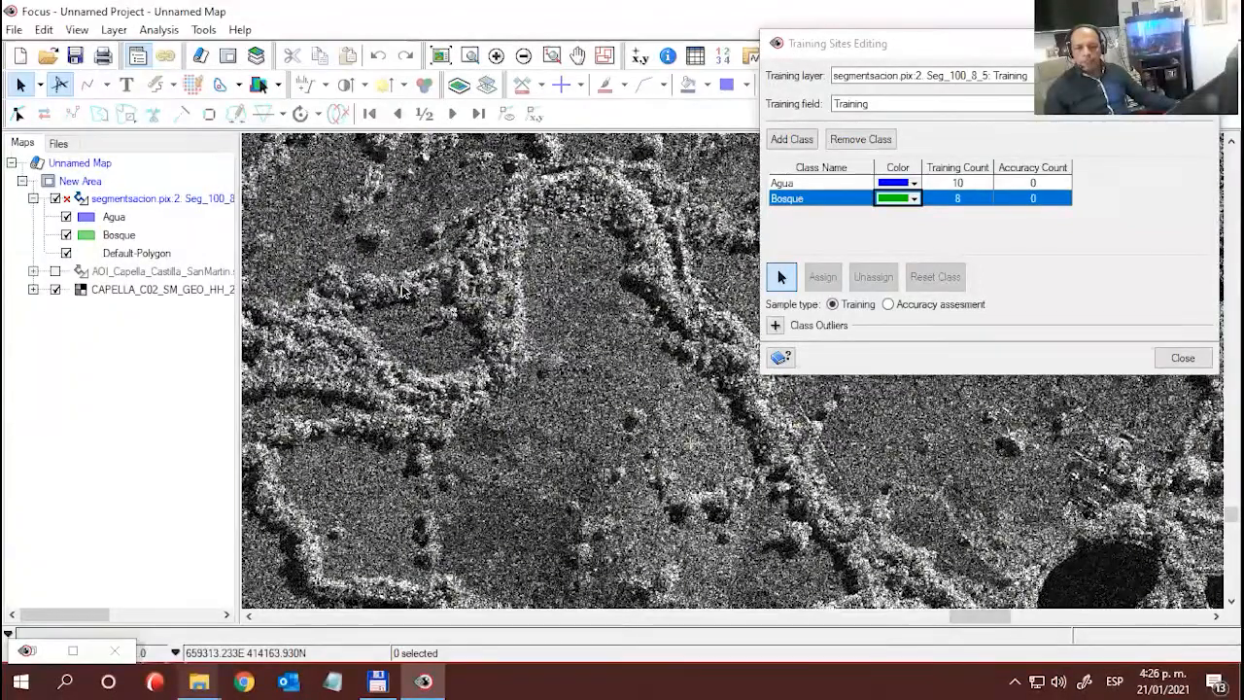
left_click(508, 273)
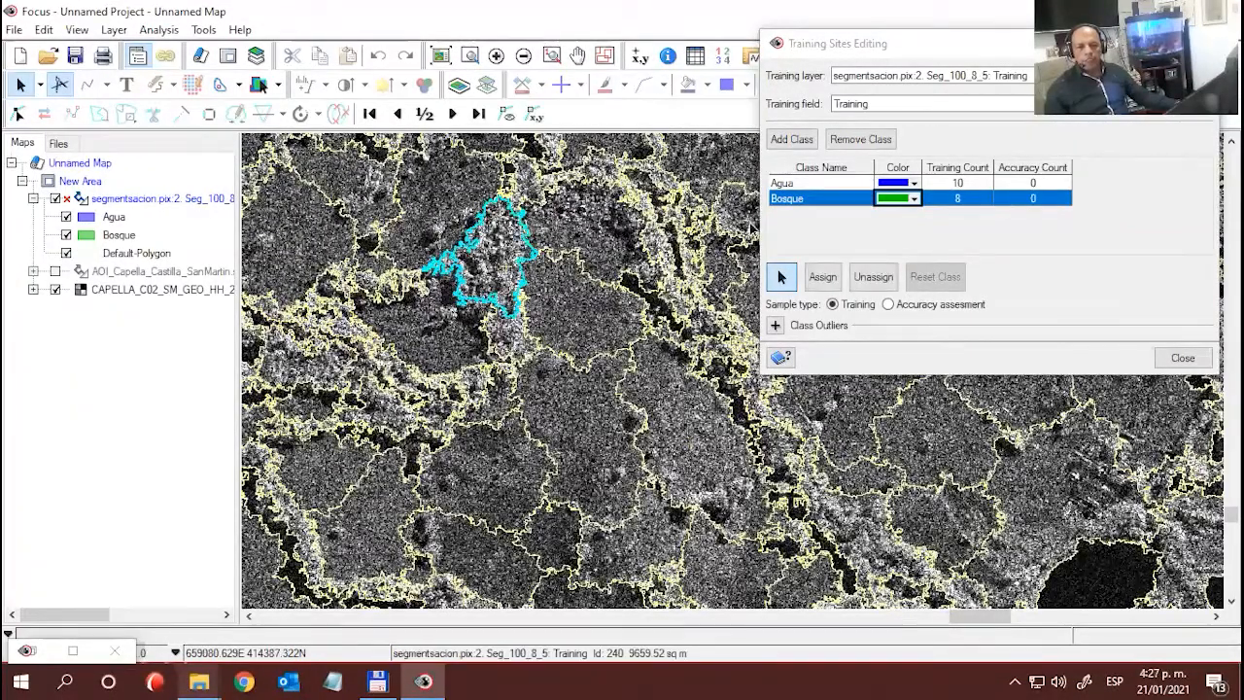
left_click(822, 277)
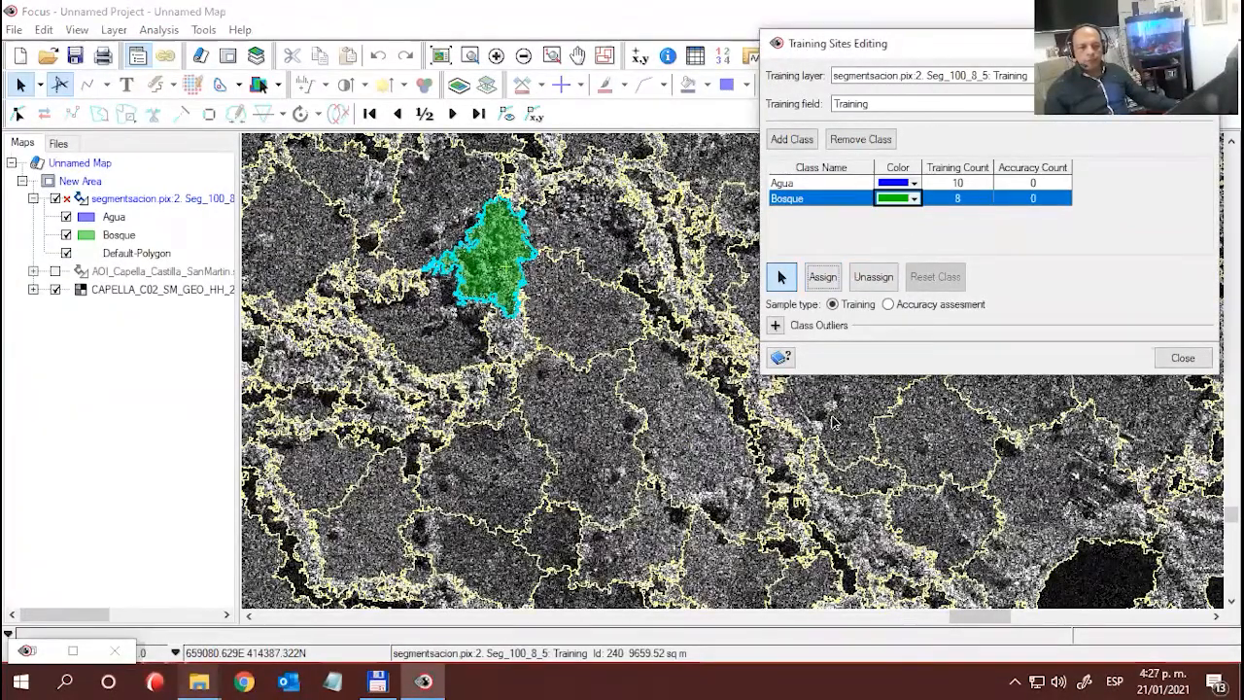
left_click(852, 525)
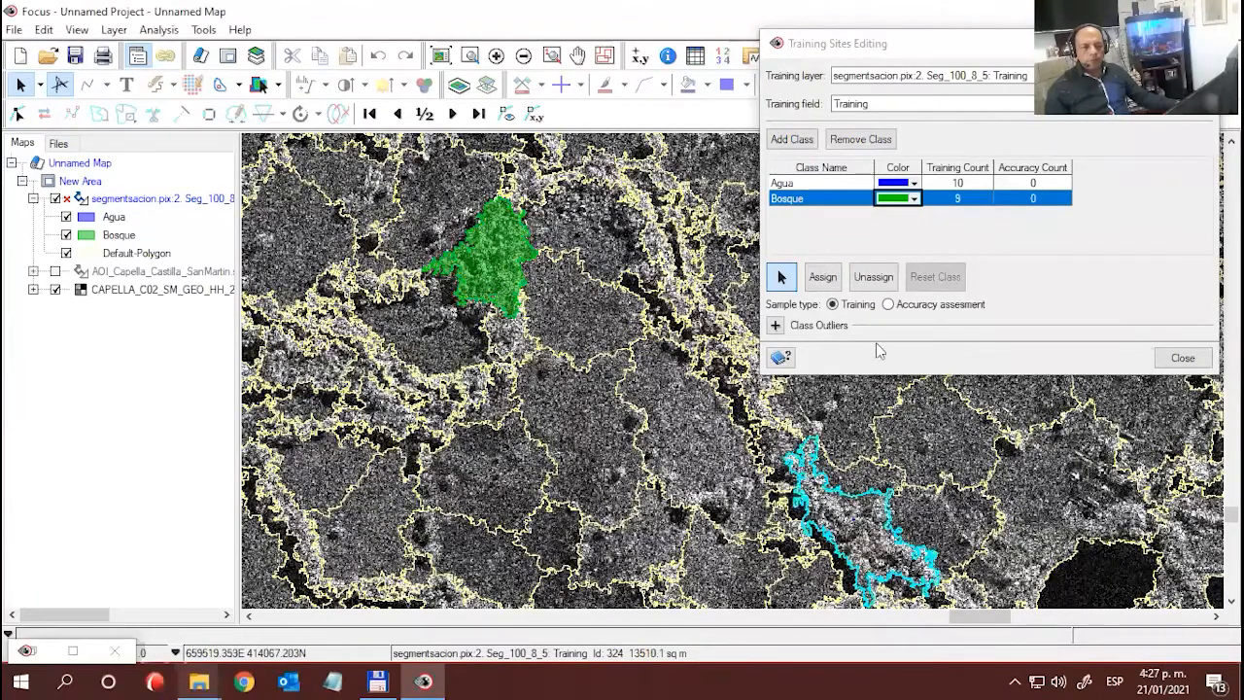
left_click(822, 278)
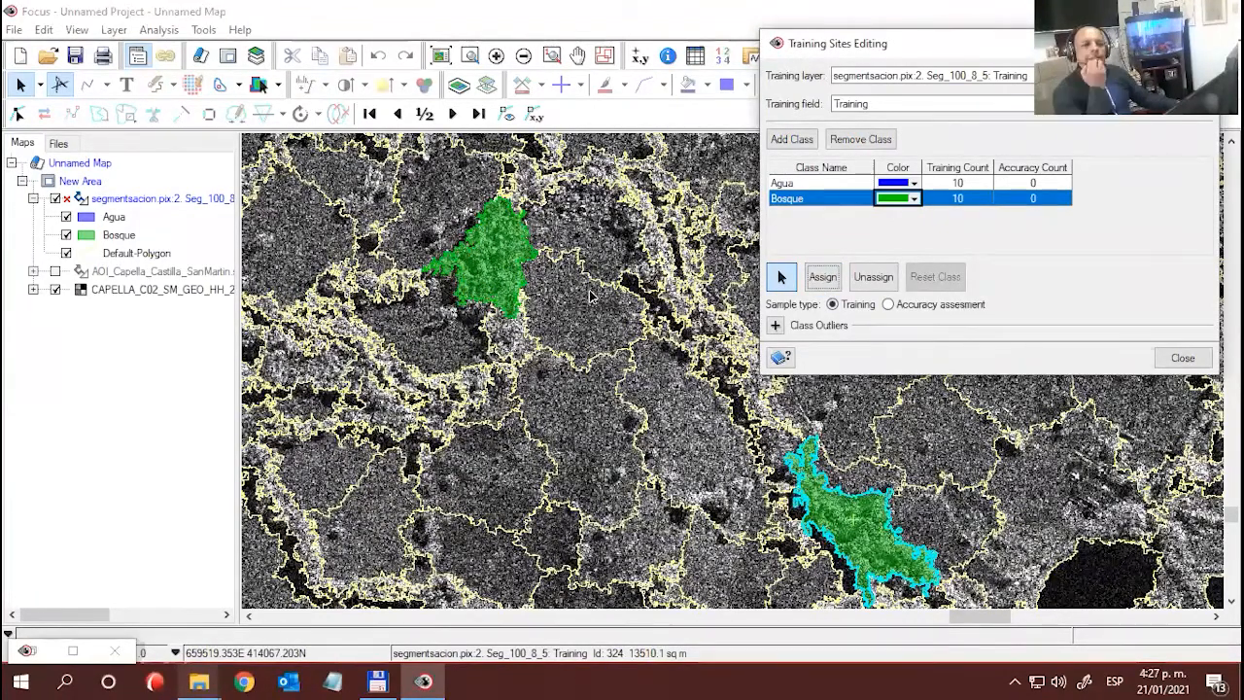
- Add a third training class and name it Palma
scroll(601, 320, "down", 3)
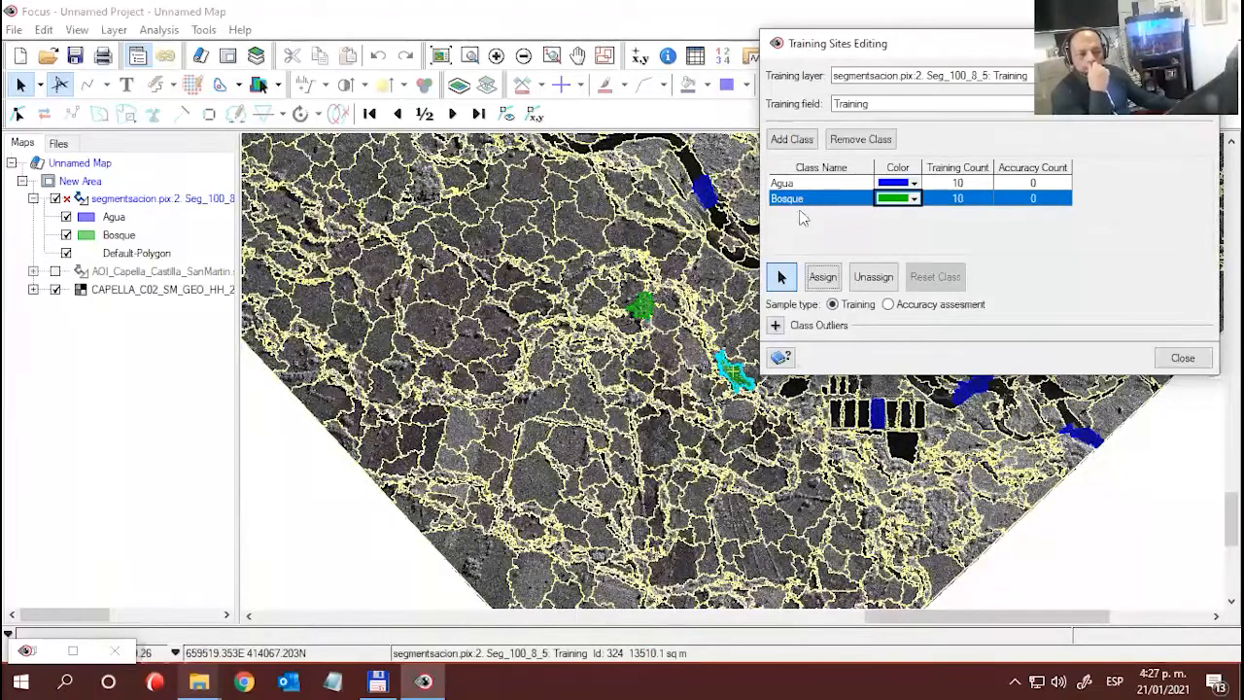
left_click(802, 141)
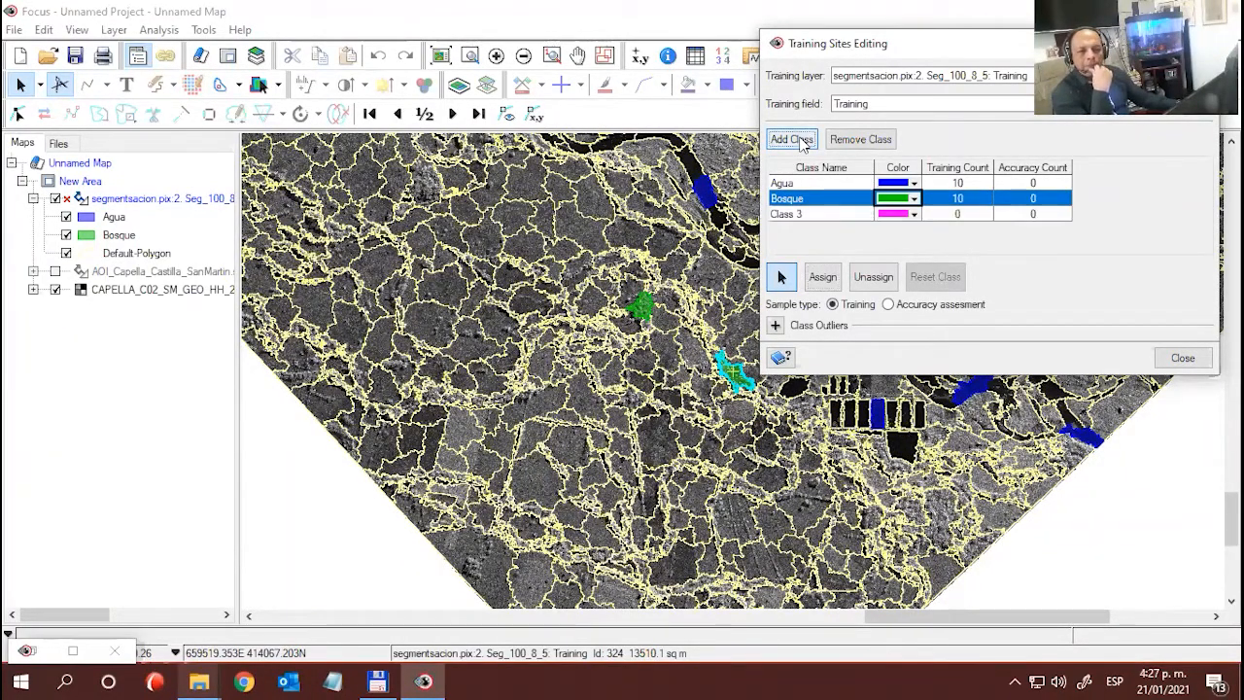
left_click(799, 216)
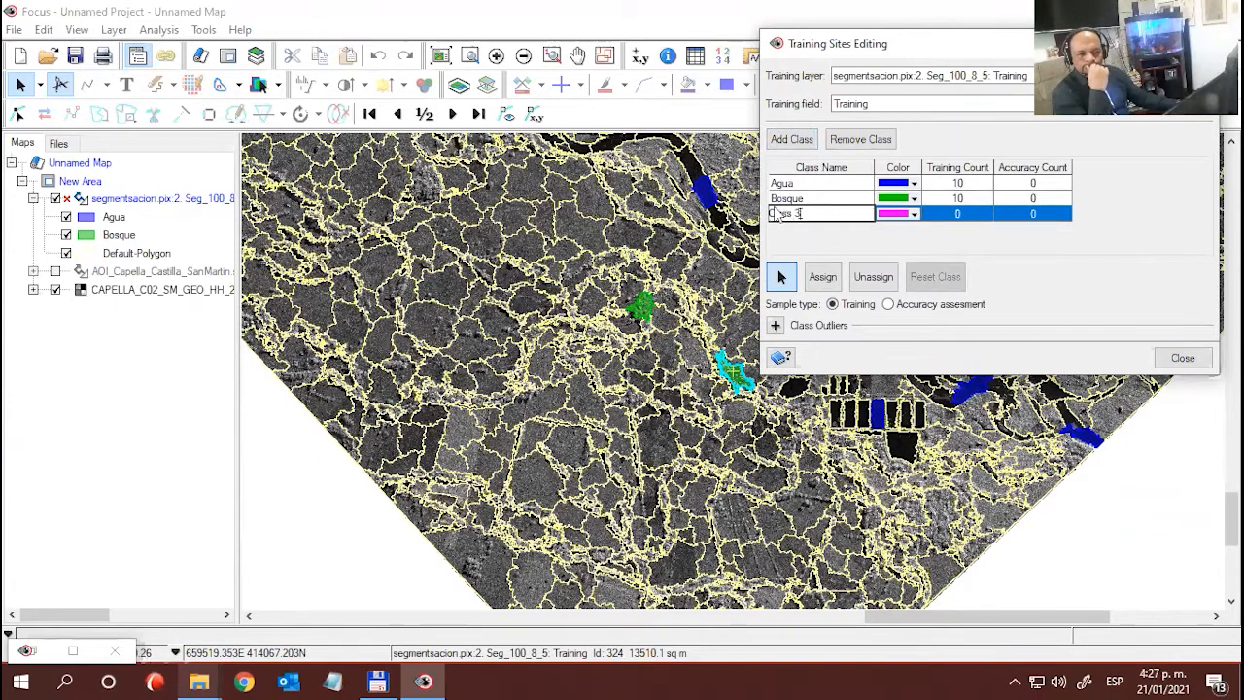
type("Pal")
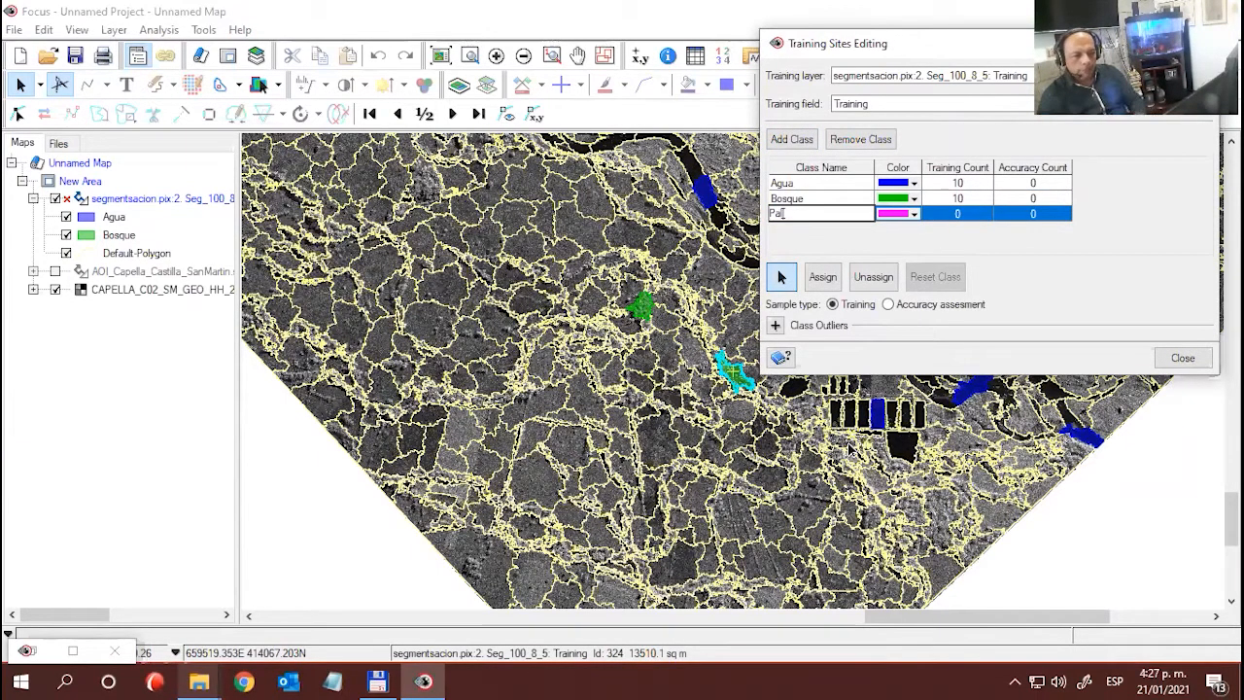
type("ma")
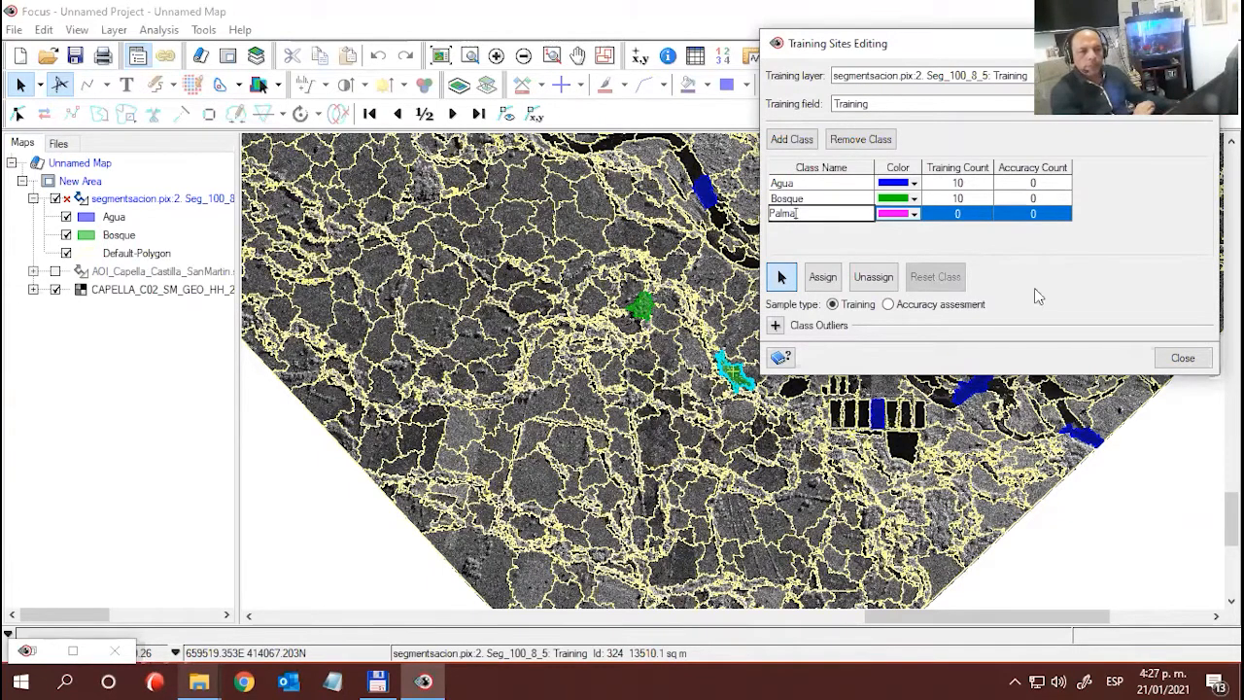
- Hide the Default-Polygon outlines and examine the planting texture of the plantation northeast of the southern river
left_click(113, 254)
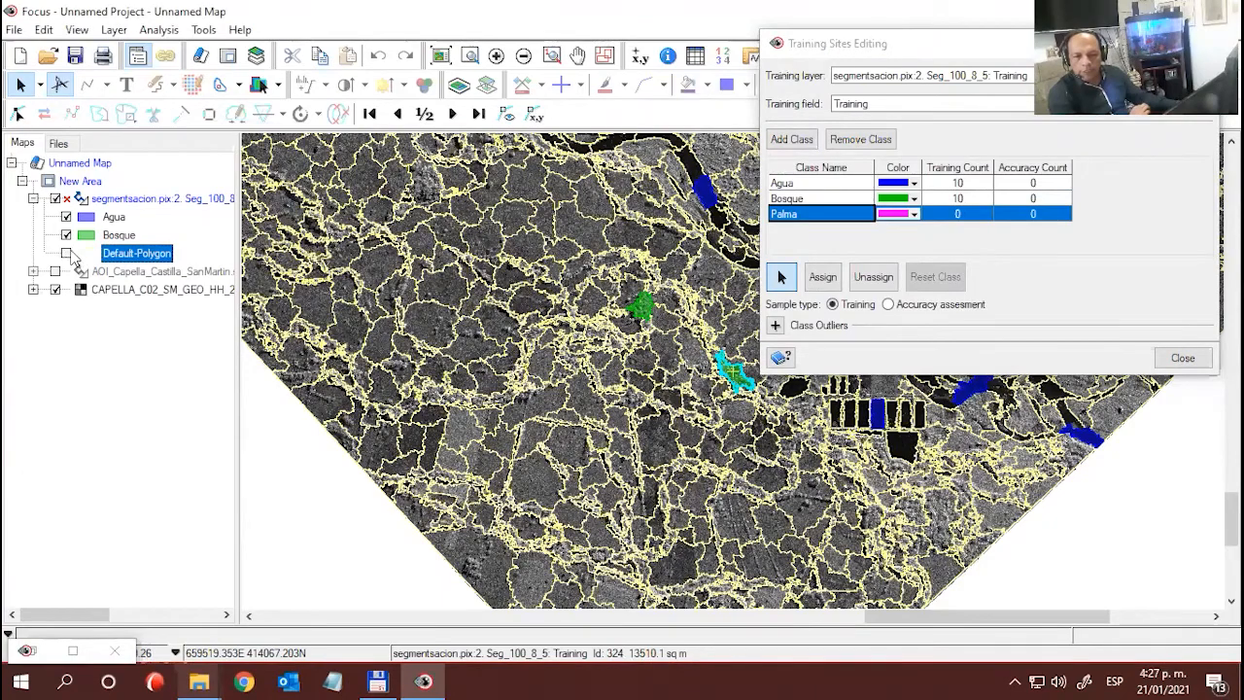
left_click_drag(558, 398, 434, 535)
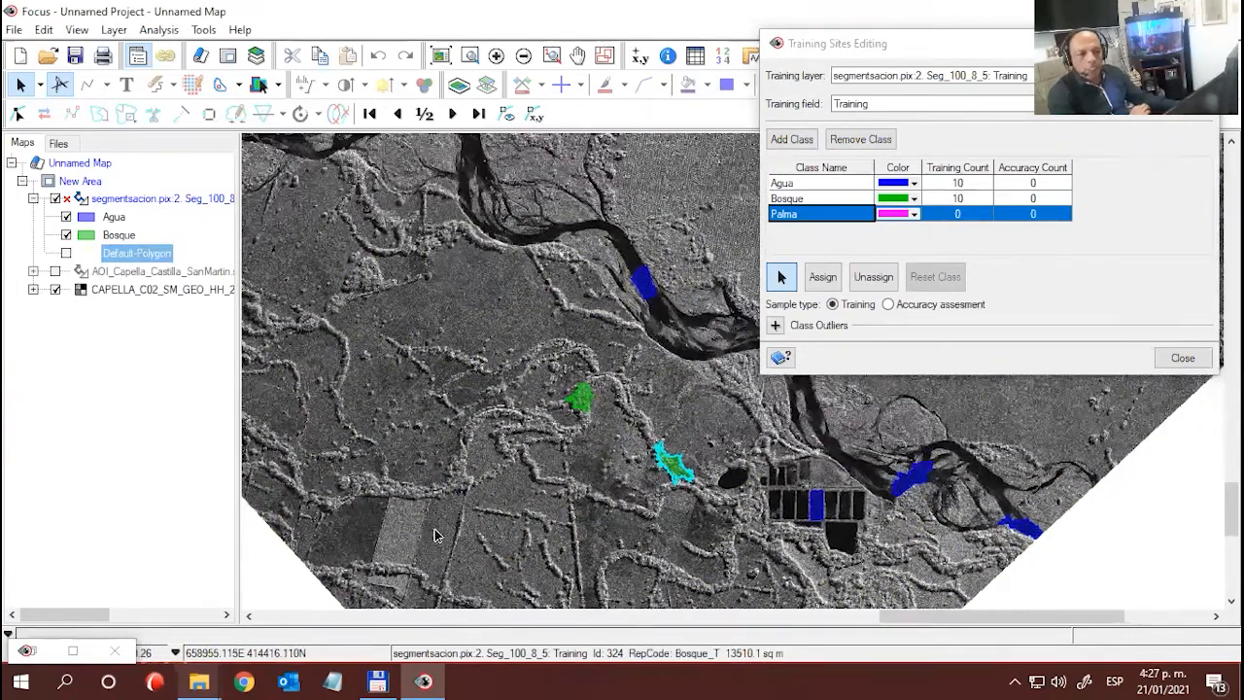
left_click_drag(619, 434, 502, 214)
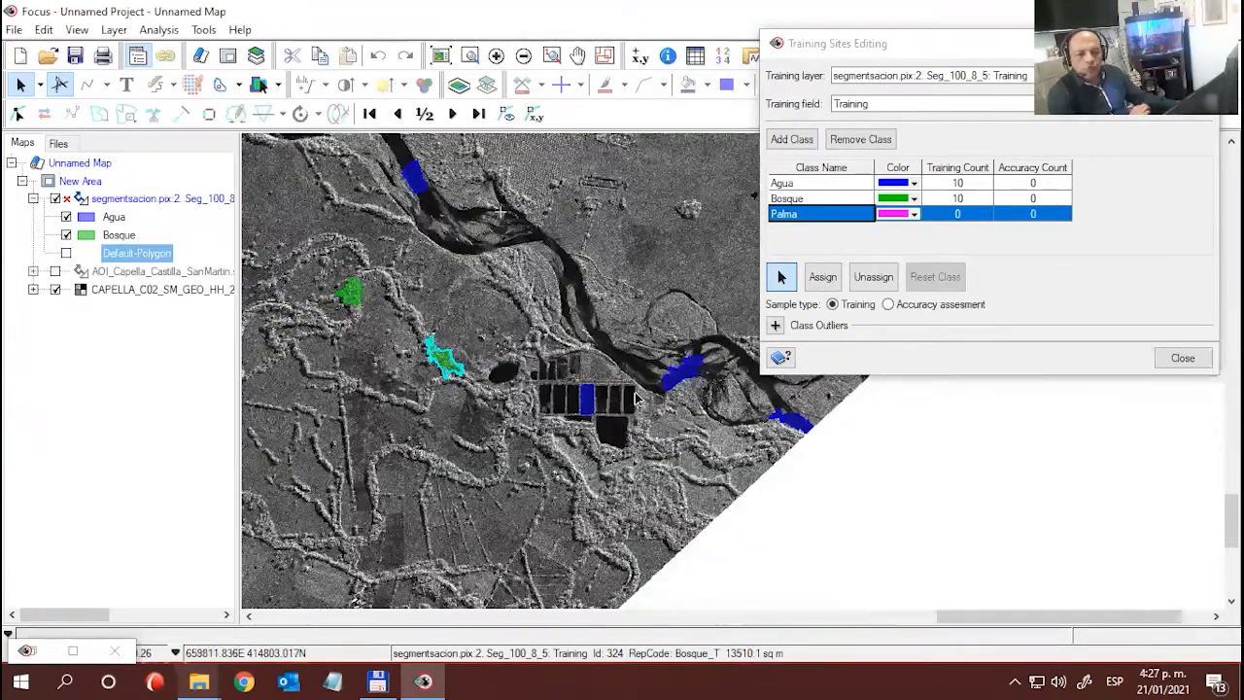
left_click_drag(546, 280, 565, 362)
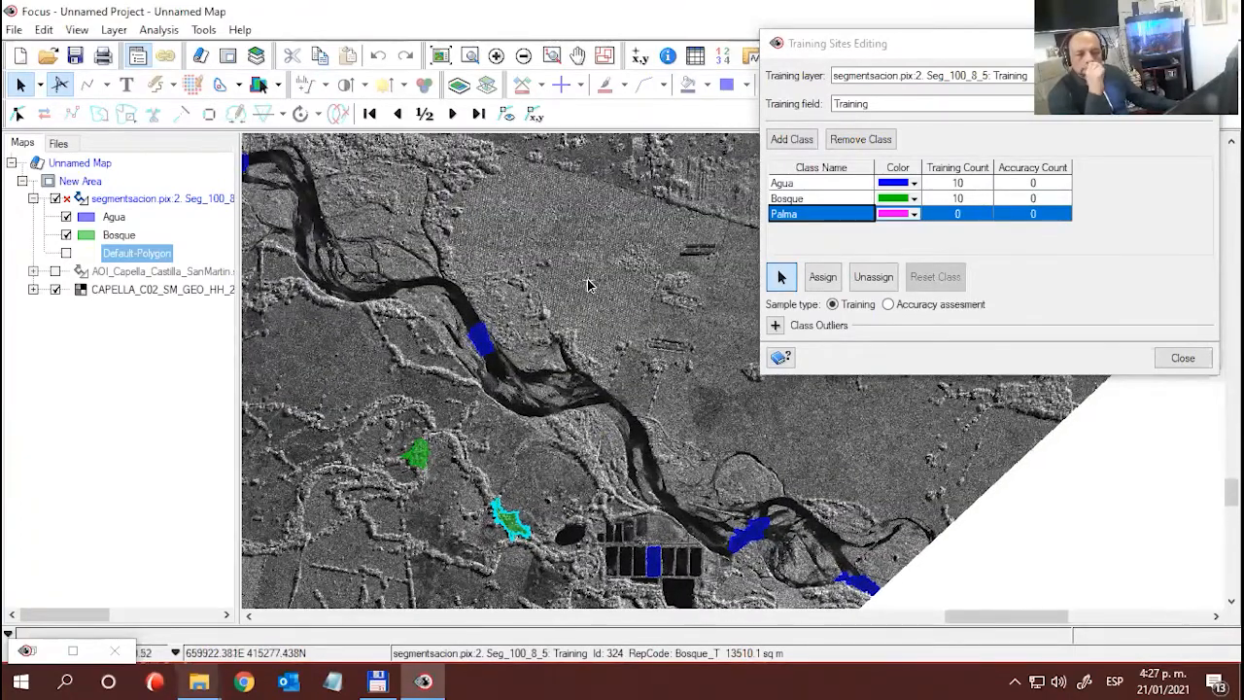
scroll(602, 301, "up", 2)
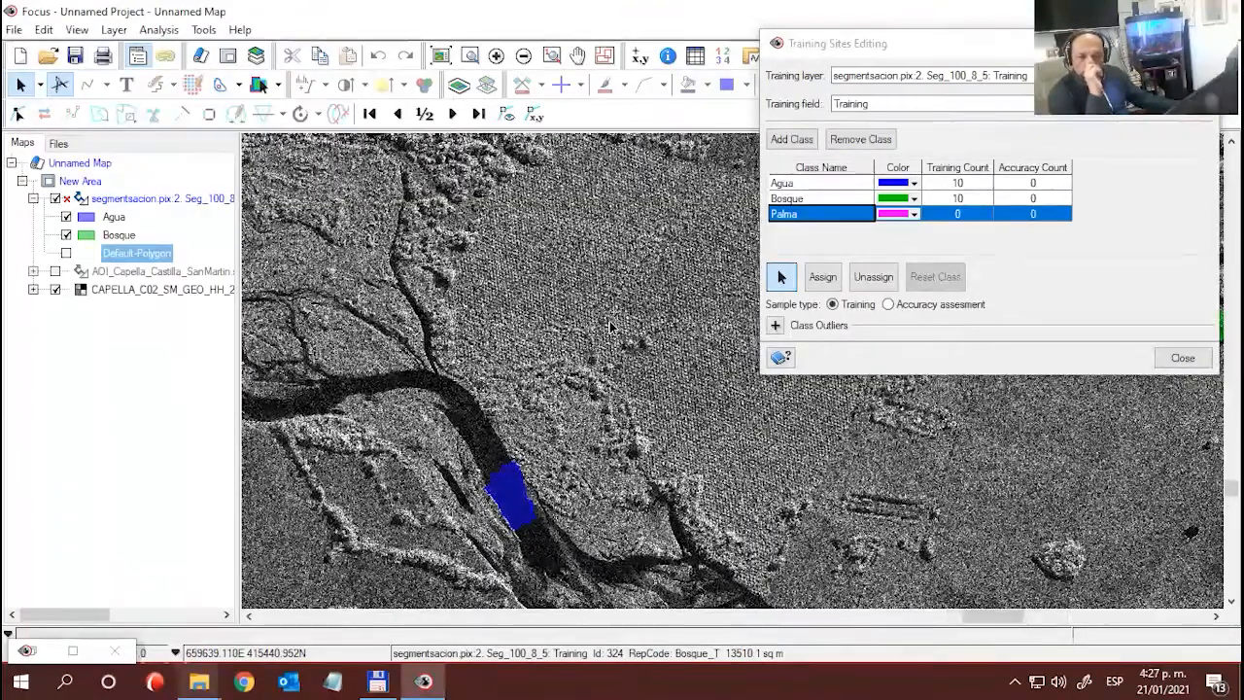
scroll(617, 331, "up", 2)
scroll(613, 362, "up", 2)
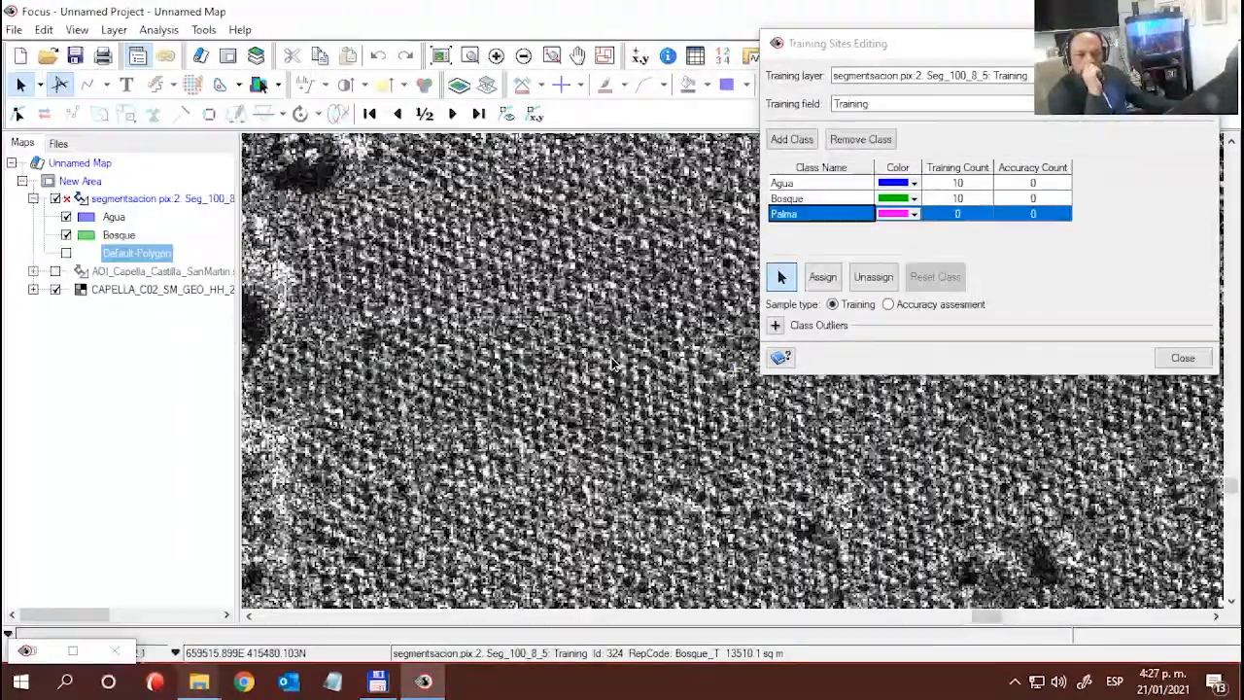
left_click_drag(615, 370, 474, 379)
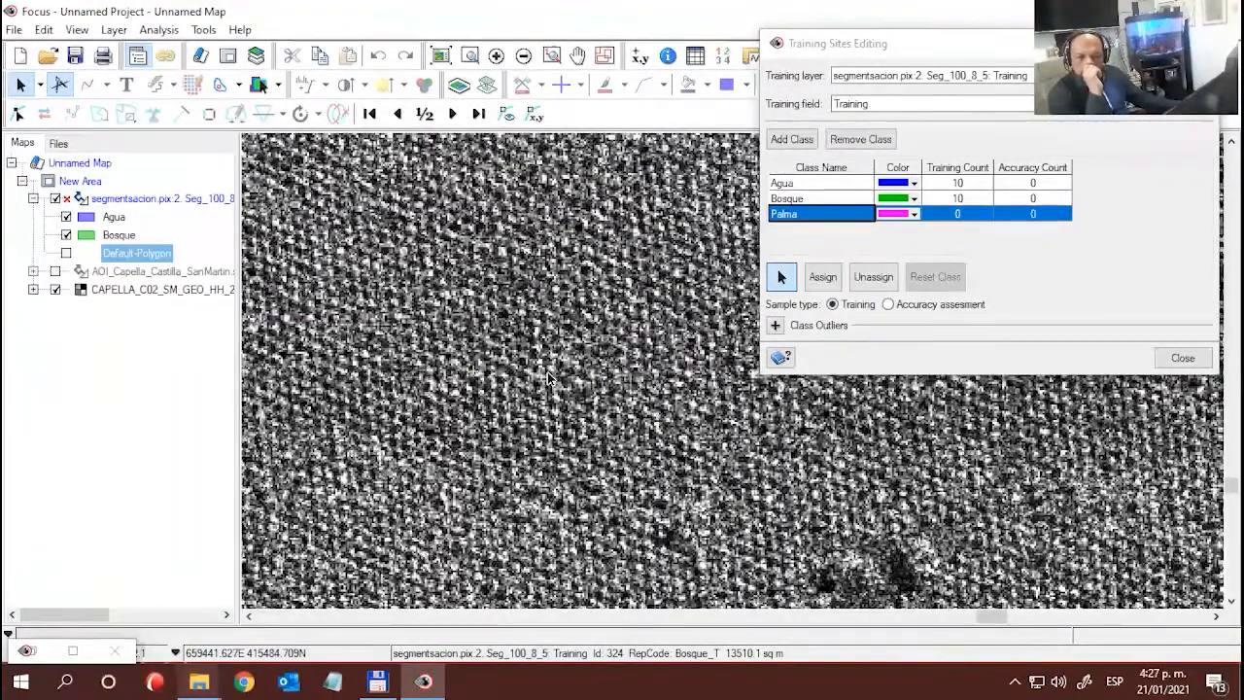
scroll(597, 391, "down", 1)
scroll(597, 392, "down", 2)
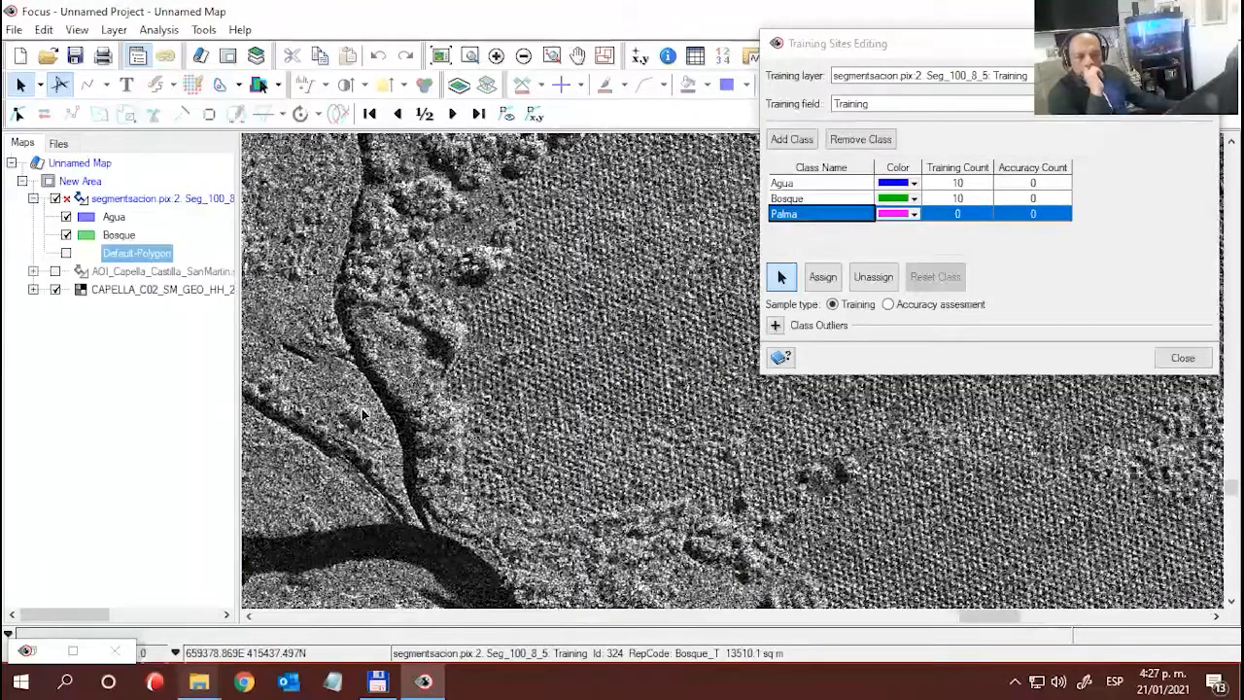
left_click_drag(576, 416, 362, 415)
left_click_drag(602, 365, 543, 390)
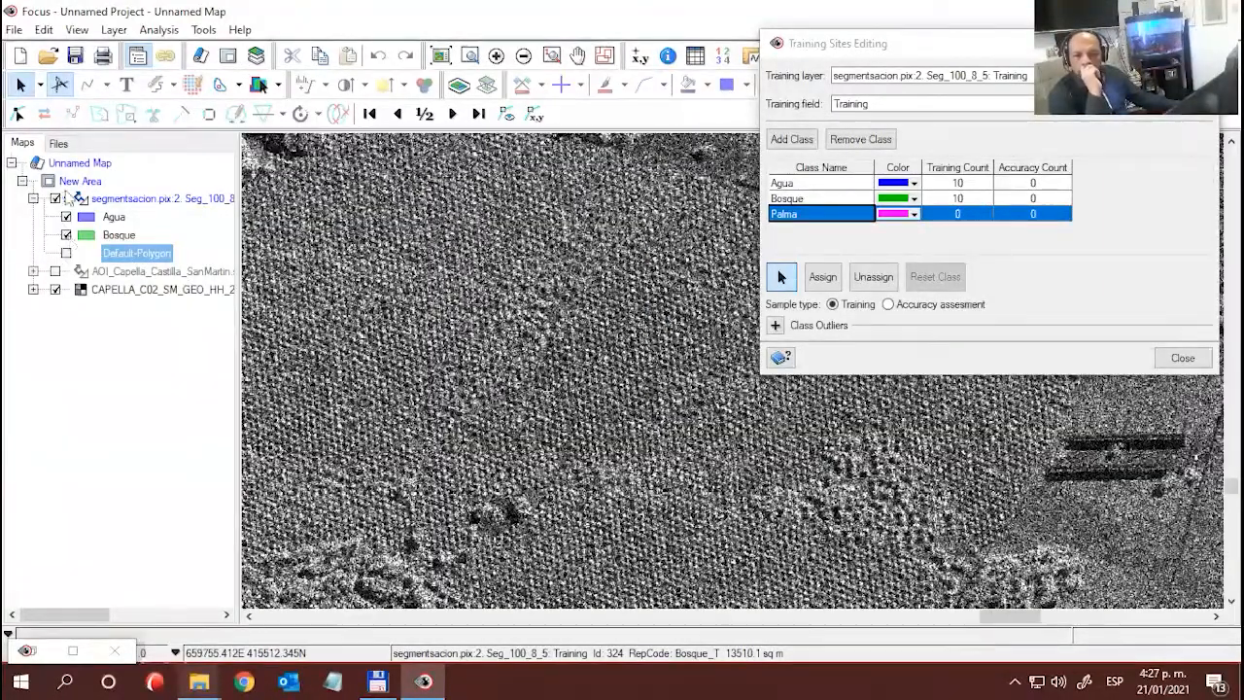
- Redisplay the segment outlines and assign a large segment in the middle of the plantation northeast of the southern river to Palma
left_click(67, 253)
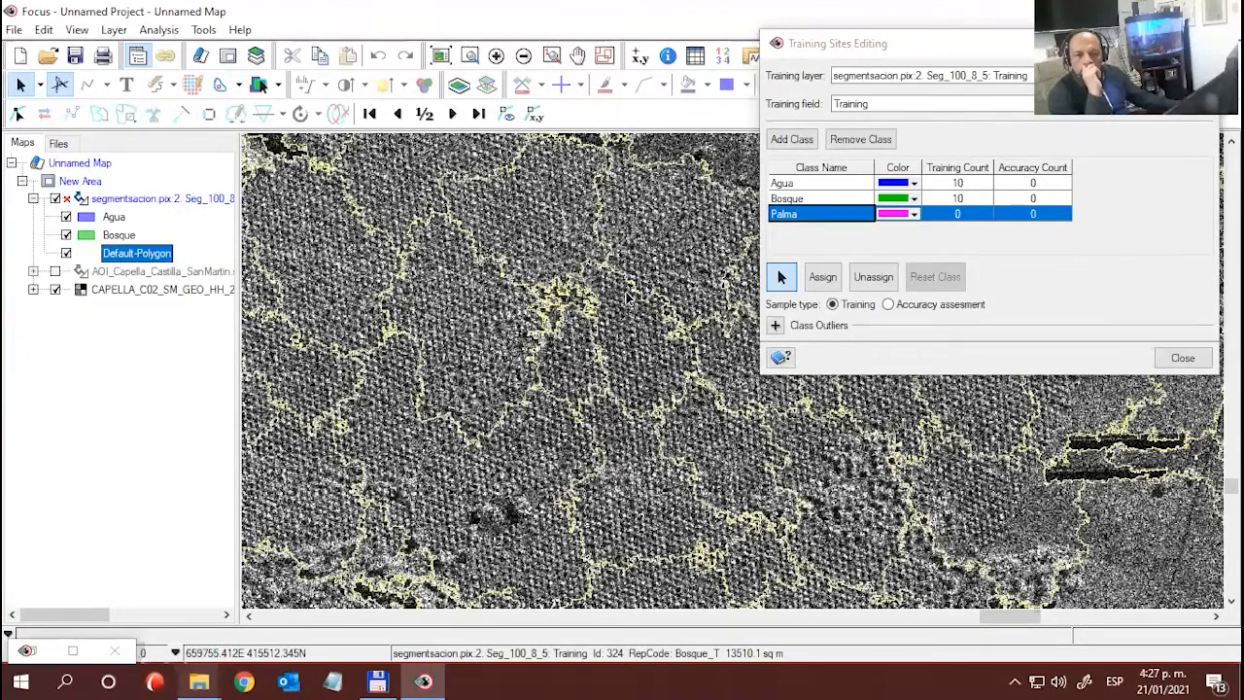
left_click(442, 324)
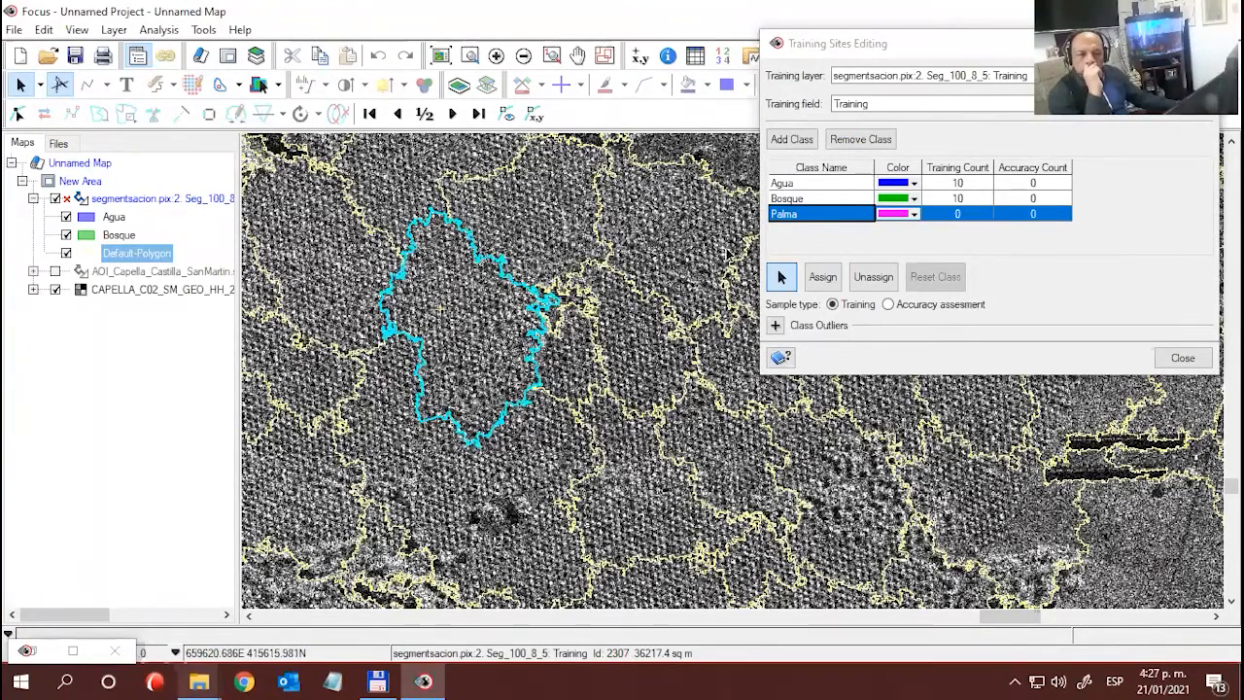
left_click(828, 277)
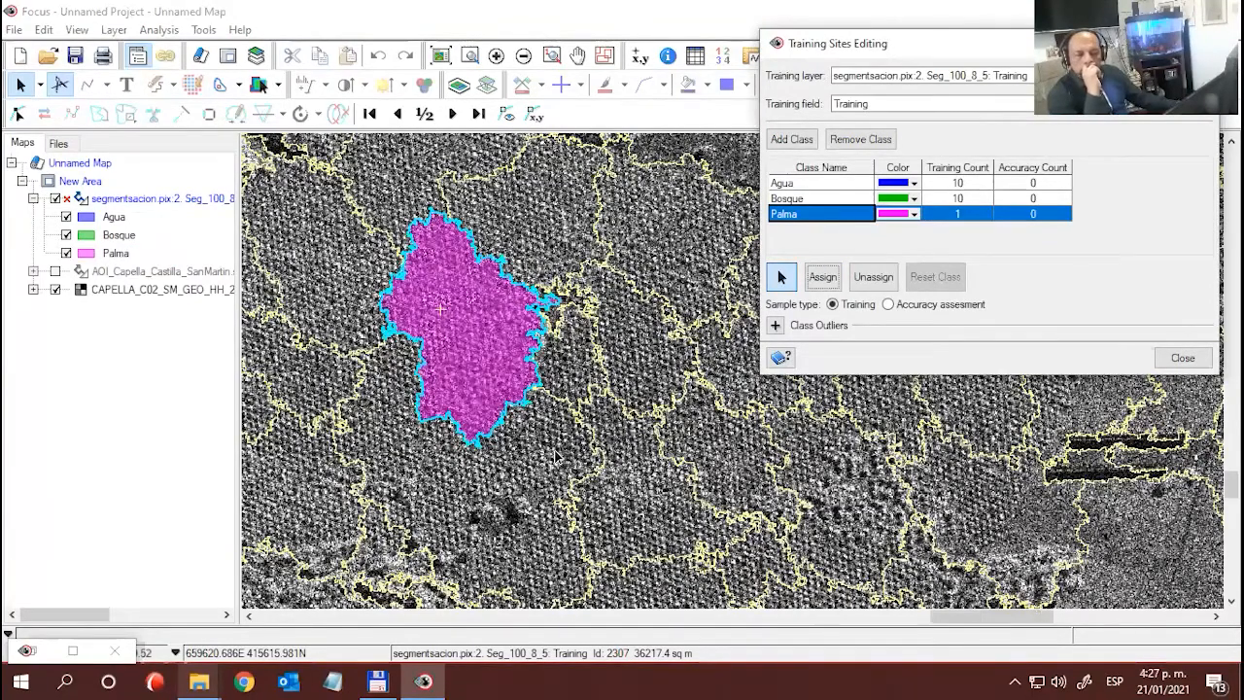
- Assign two more plantation segments to Palma, one east and one southeast of the first Palma sample
scroll(557, 457, "down", 3)
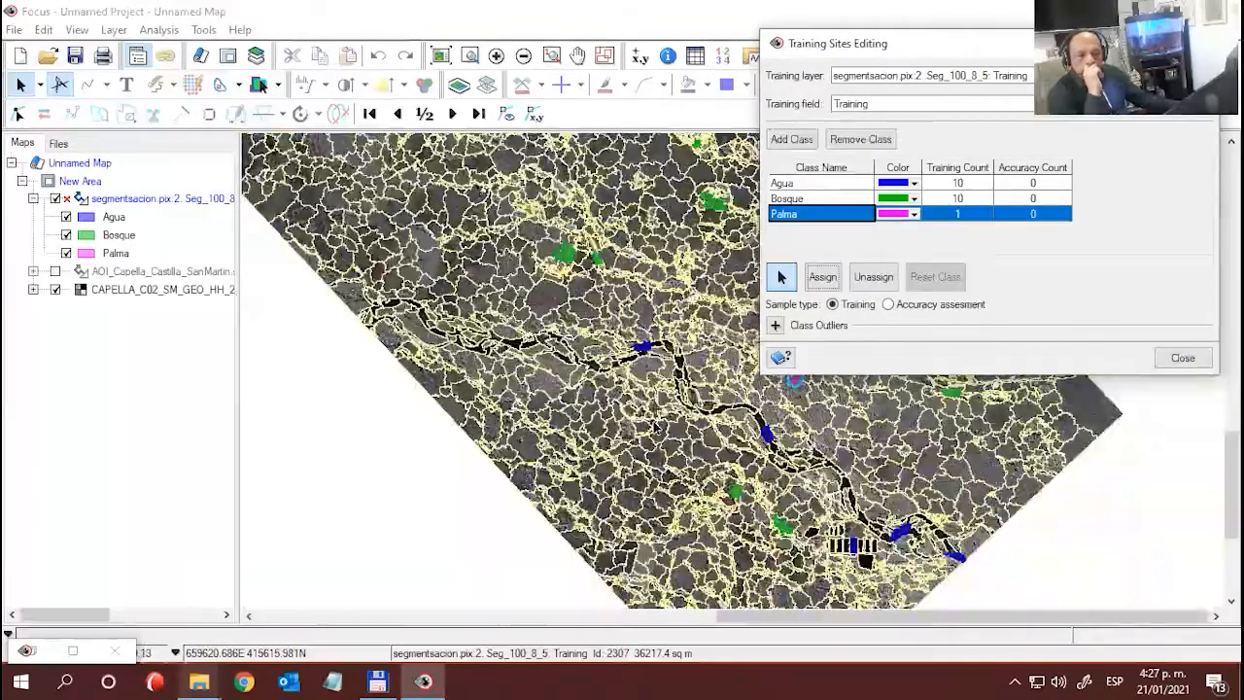
left_click_drag(920, 55, 79, 407)
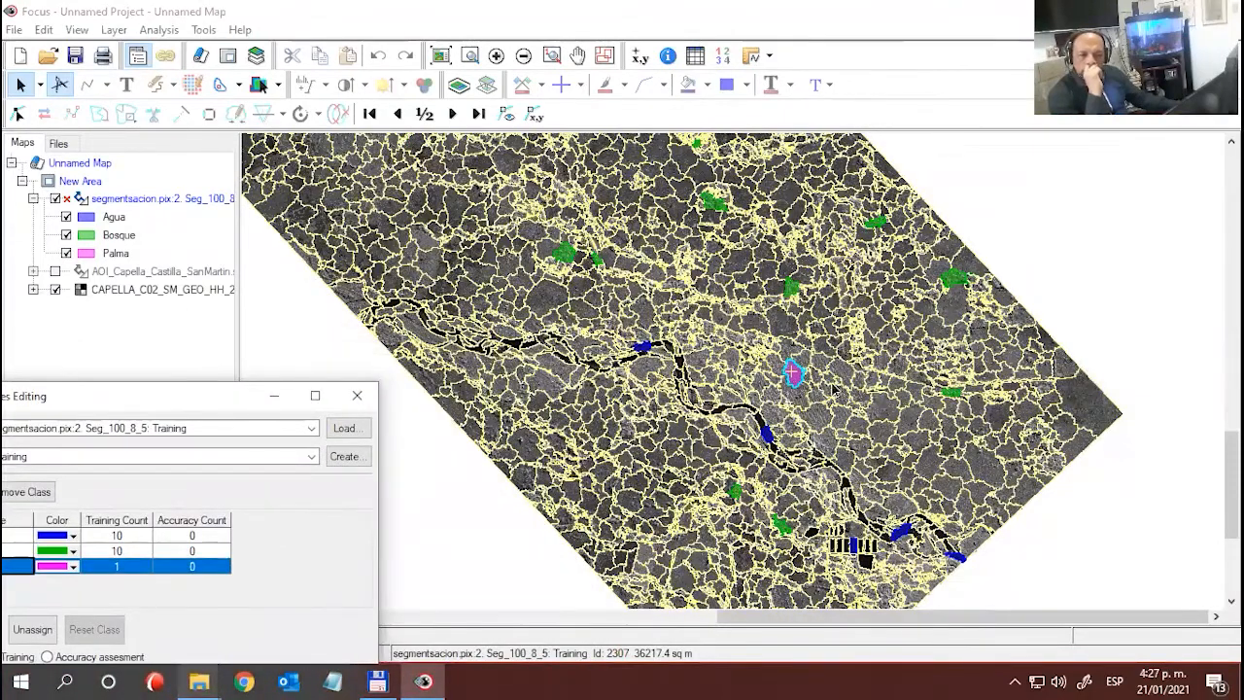
left_click(66, 254)
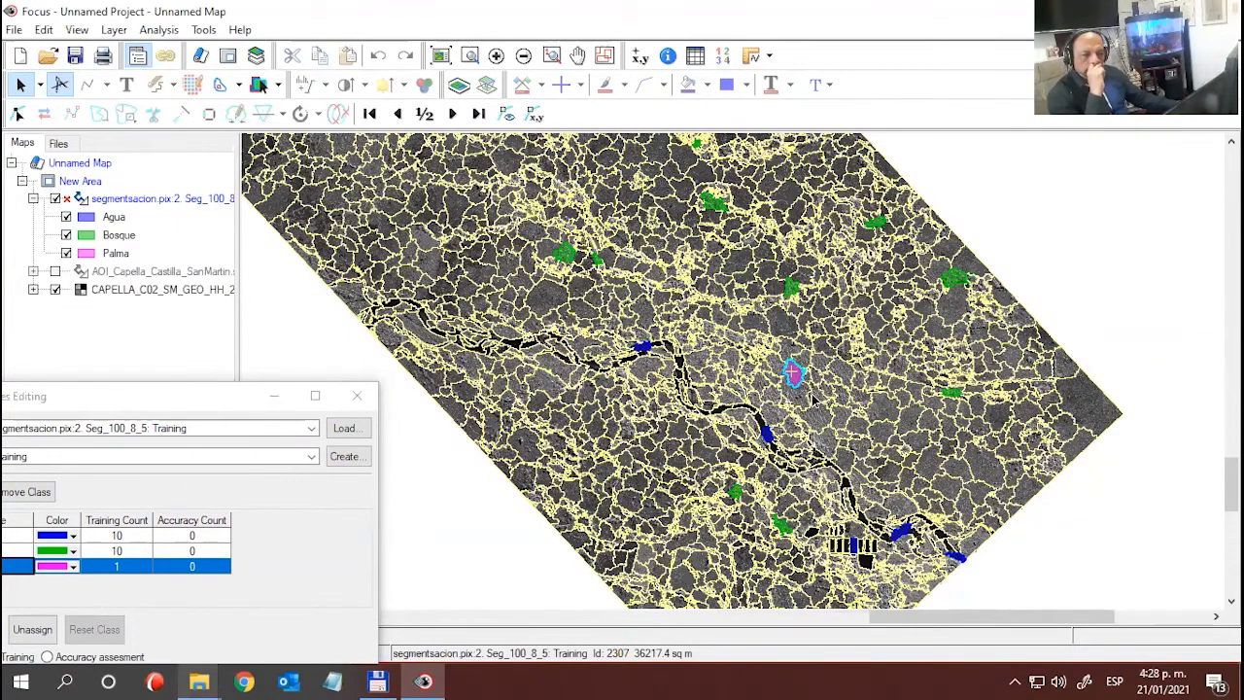
scroll(792, 374, "up", 3)
left_click(931, 374)
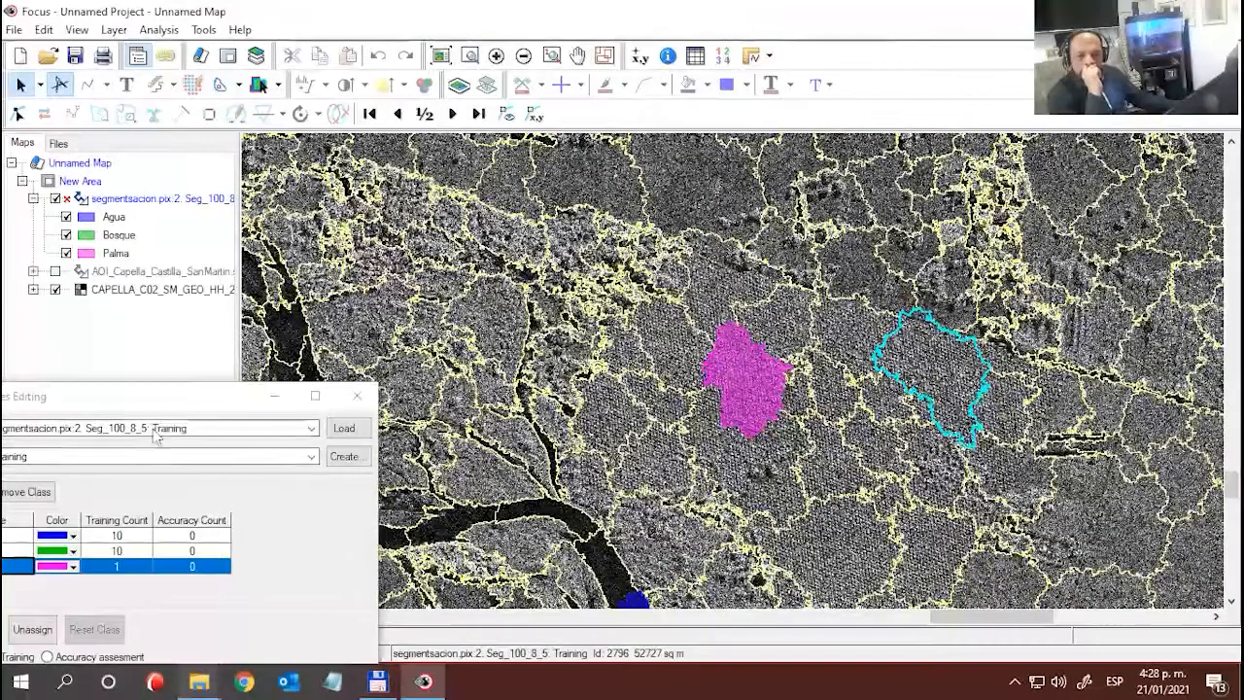
left_click_drag(153, 398, 326, 96)
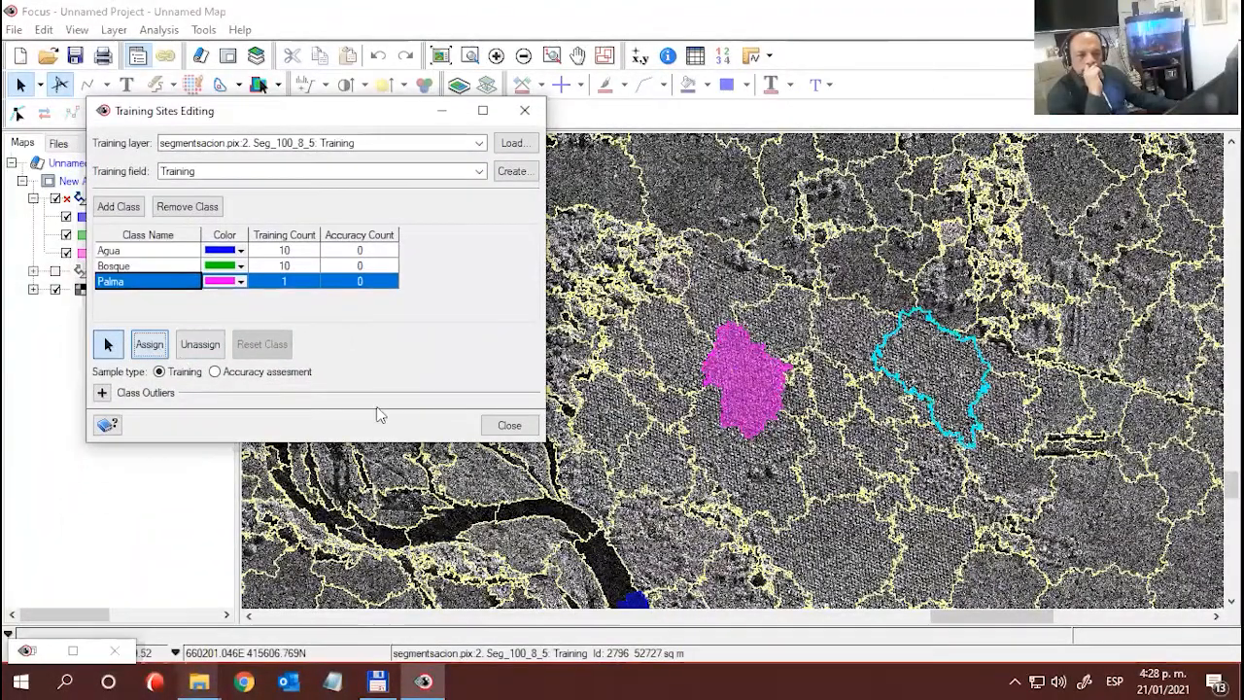
left_click(149, 344)
left_click(935, 587)
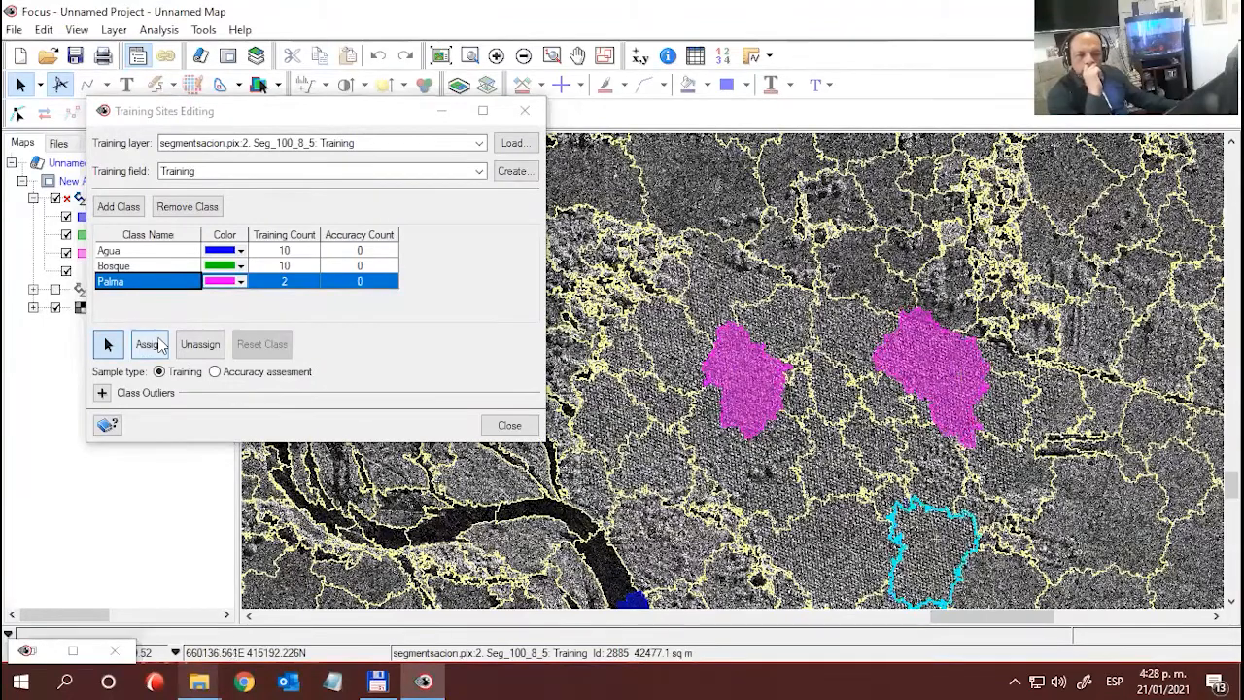
left_click(149, 344)
- Assign the two adjoining segments at the plantation's western edge, just west of the first Palma sample, to Palma
left_click(671, 416)
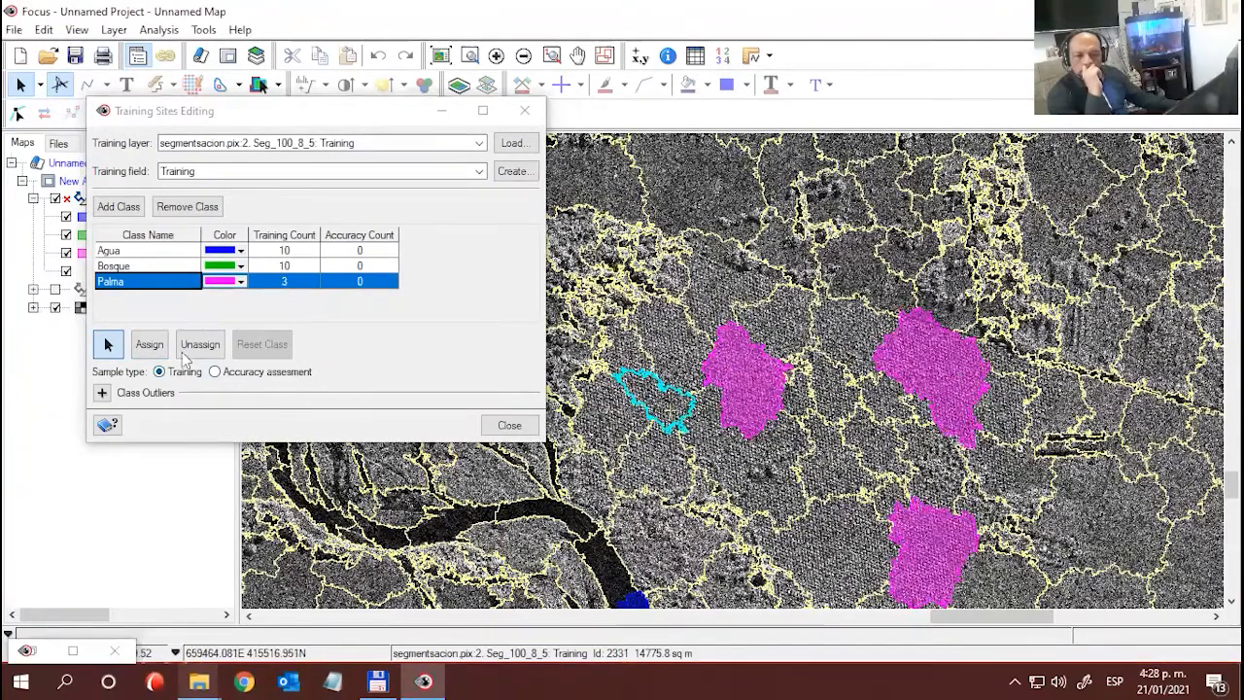
left_click(149, 344)
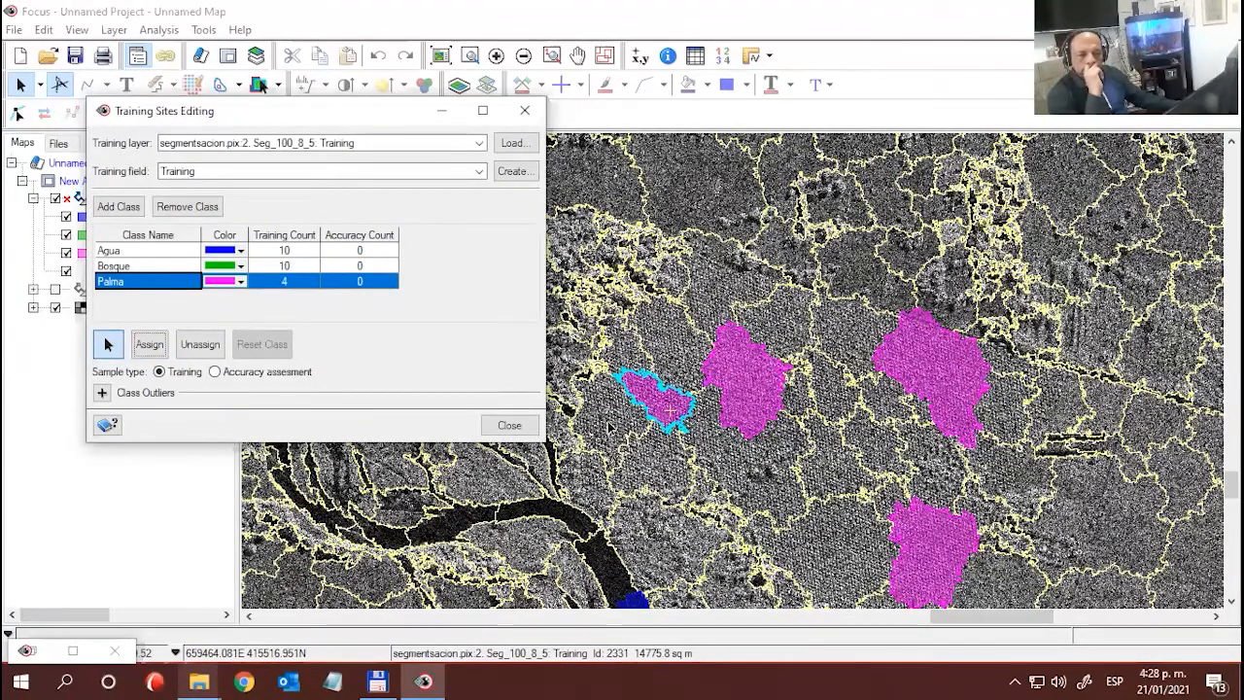
left_click(612, 464)
left_click(148, 344)
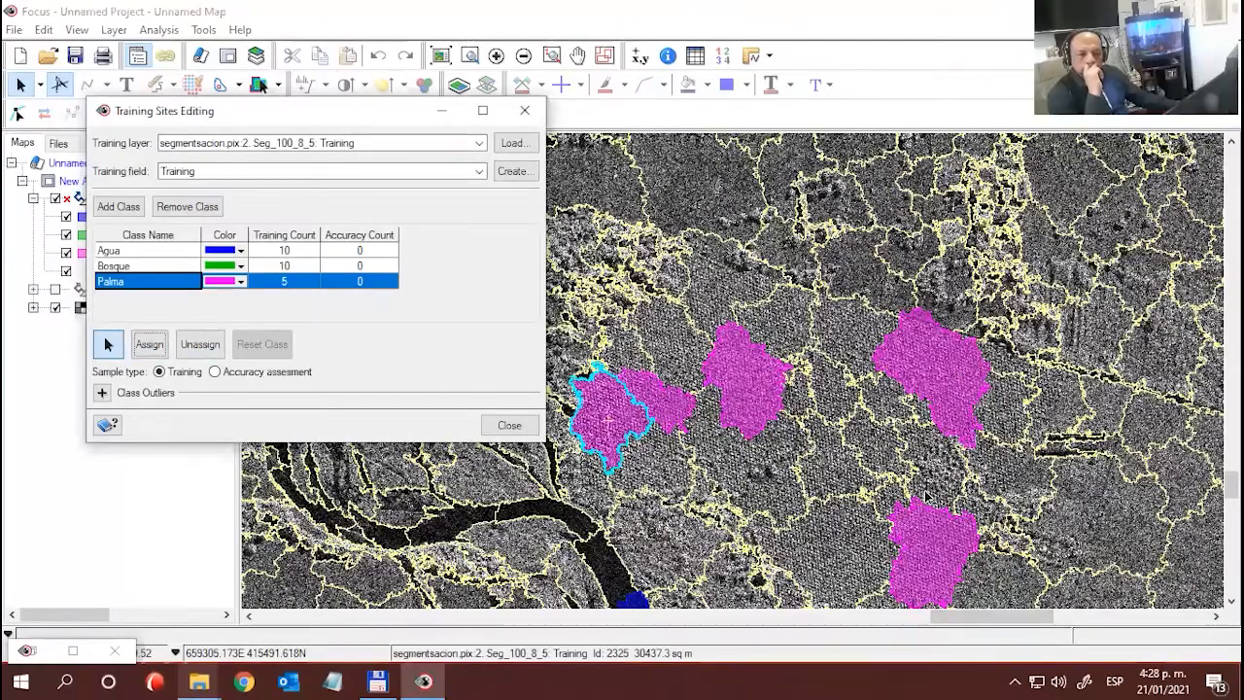
- Assign the large segment bordering the southeastern Palma sample on the west and the smaller segment directly north of it to Palma
left_click_drag(1001, 530, 863, 335)
left_click(692, 361)
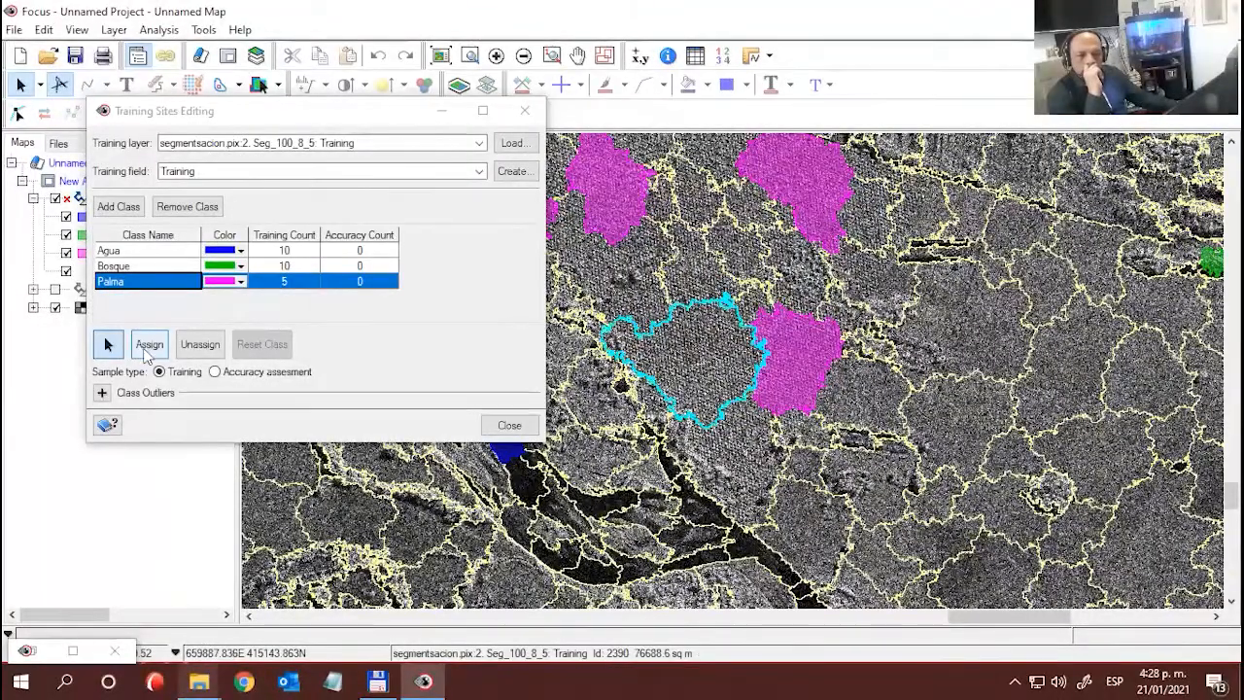
left_click(149, 344)
left_click(701, 282)
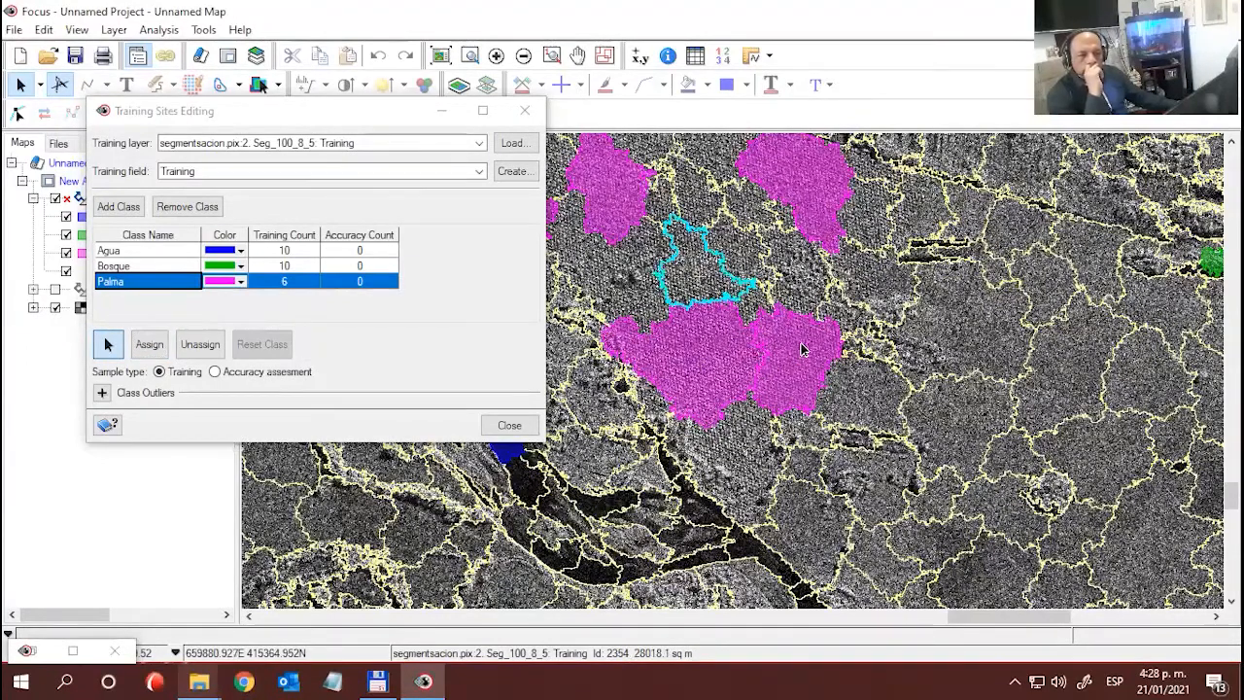
scroll(805, 350, "up", 2)
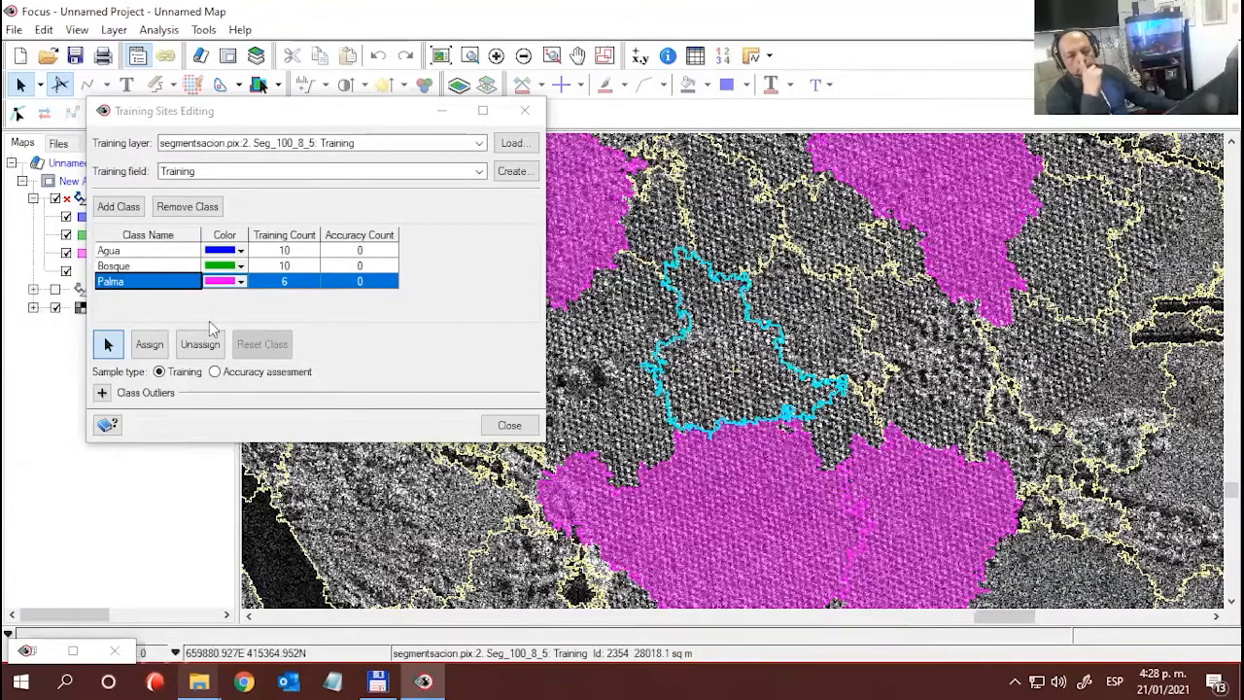
left_click(733, 372)
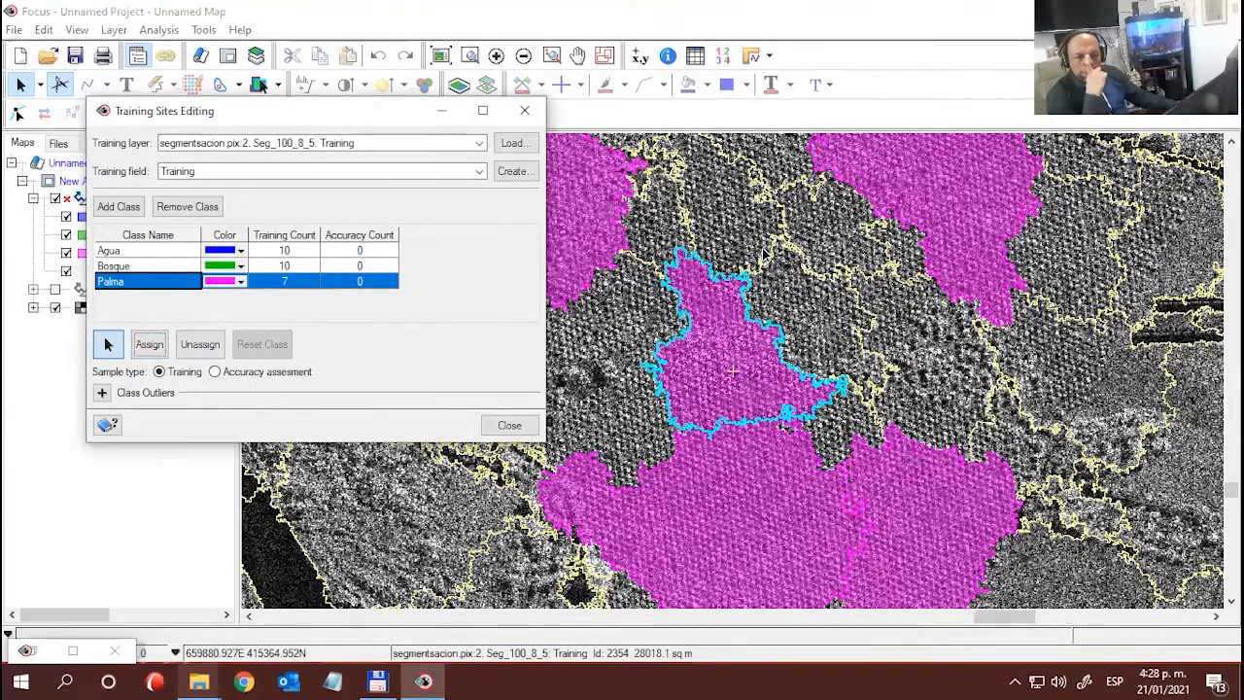
- Assign the segments adjoining the first Palma sample on its northeast and northwest sides to Palma
left_click_drag(763, 251, 853, 504)
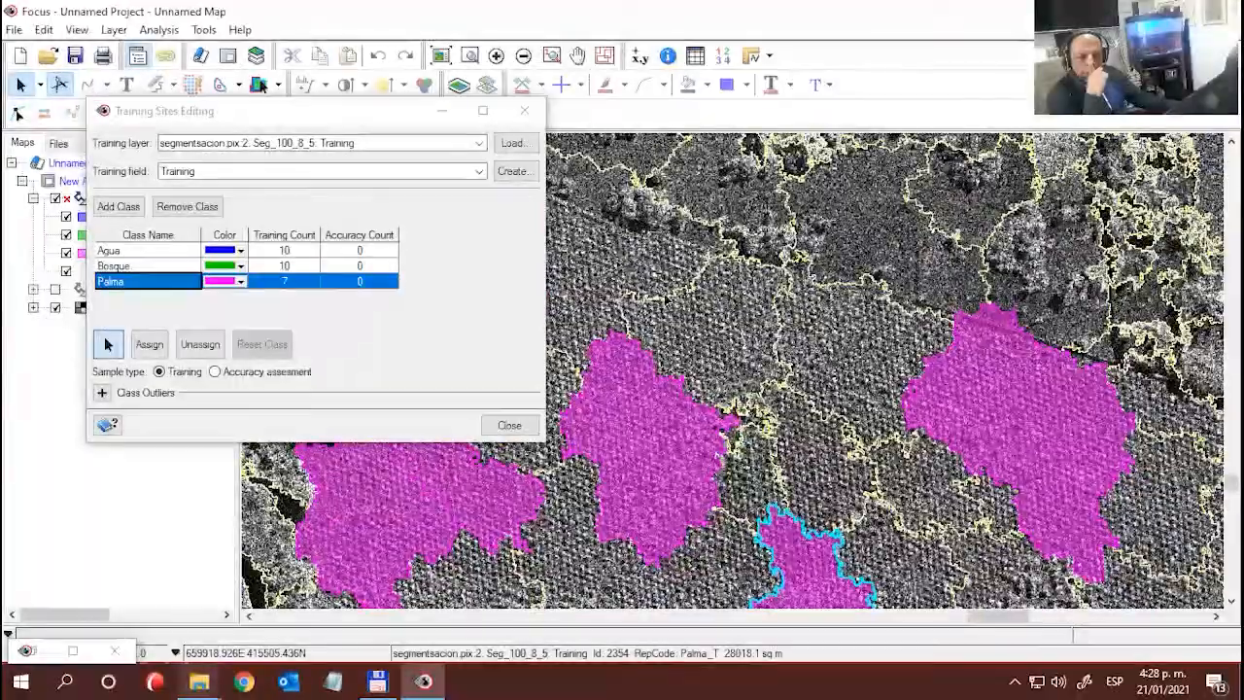
left_click_drag(742, 328, 832, 365)
left_click(894, 418)
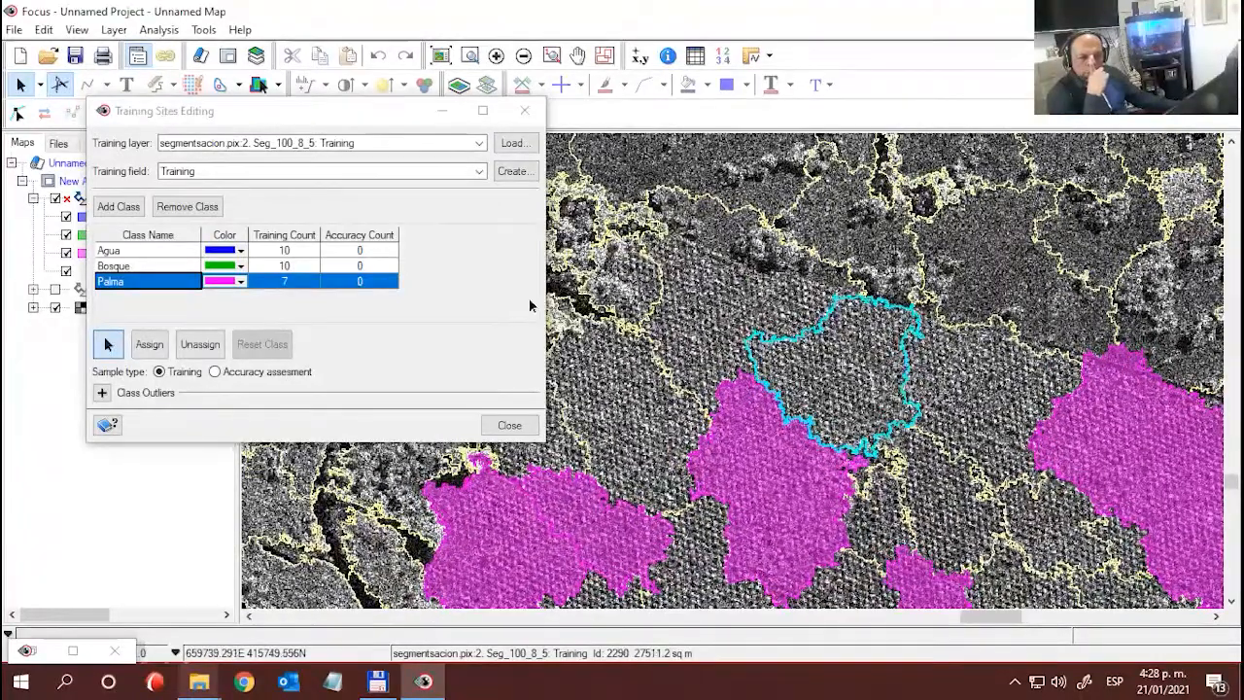
left_click(148, 345)
left_click(735, 312)
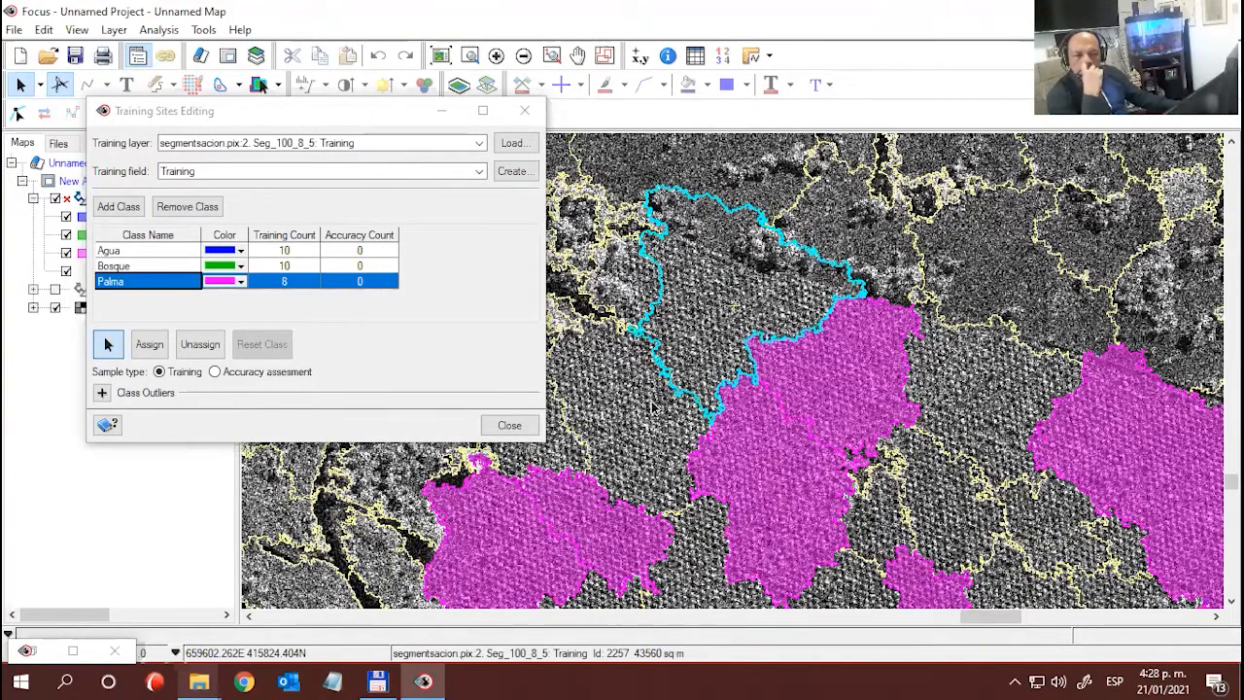
left_click(690, 451)
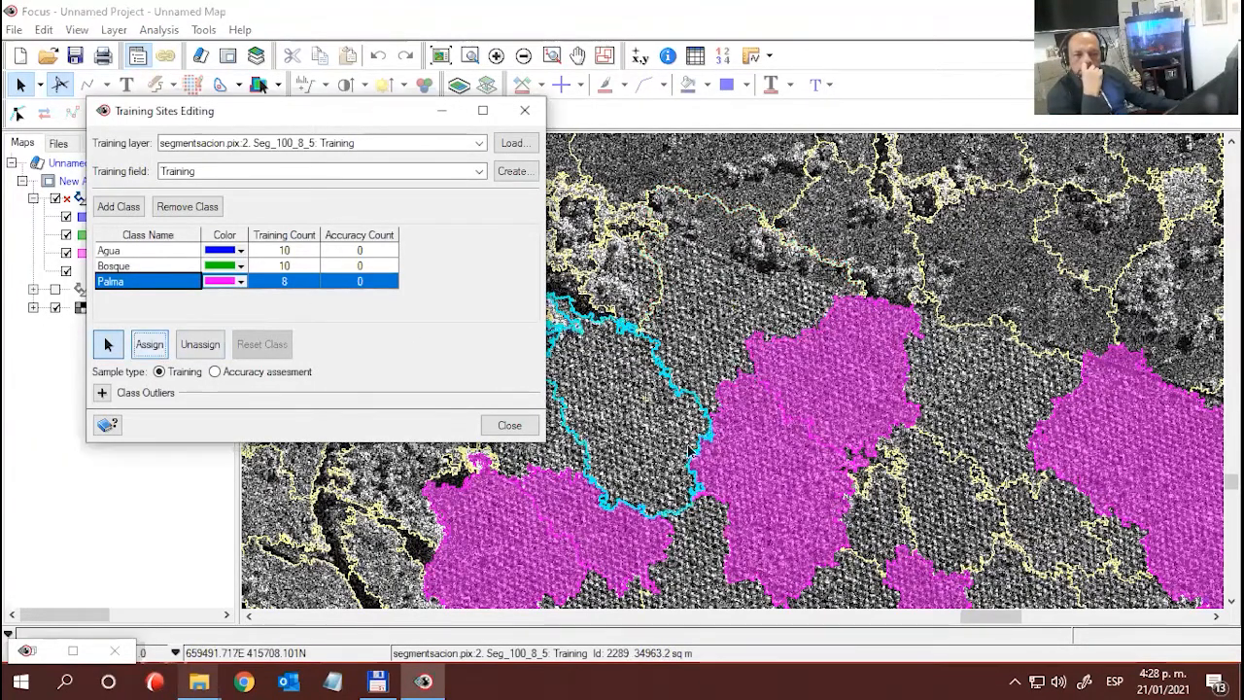
- Assign the small segment bordering the eastern Palma sample, just west of the two dark parallel strips, to Palma
left_click_drag(800, 501, 774, 447)
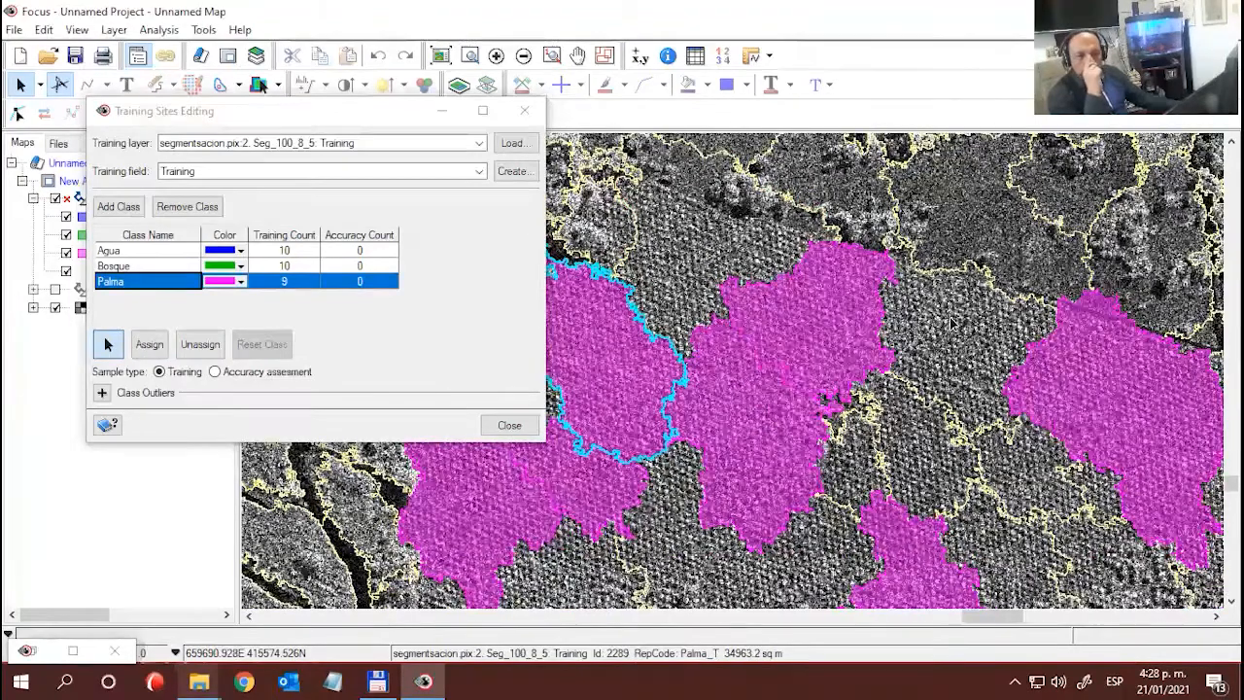
scroll(952, 323, "down", 1)
scroll(1011, 388, "down", 1)
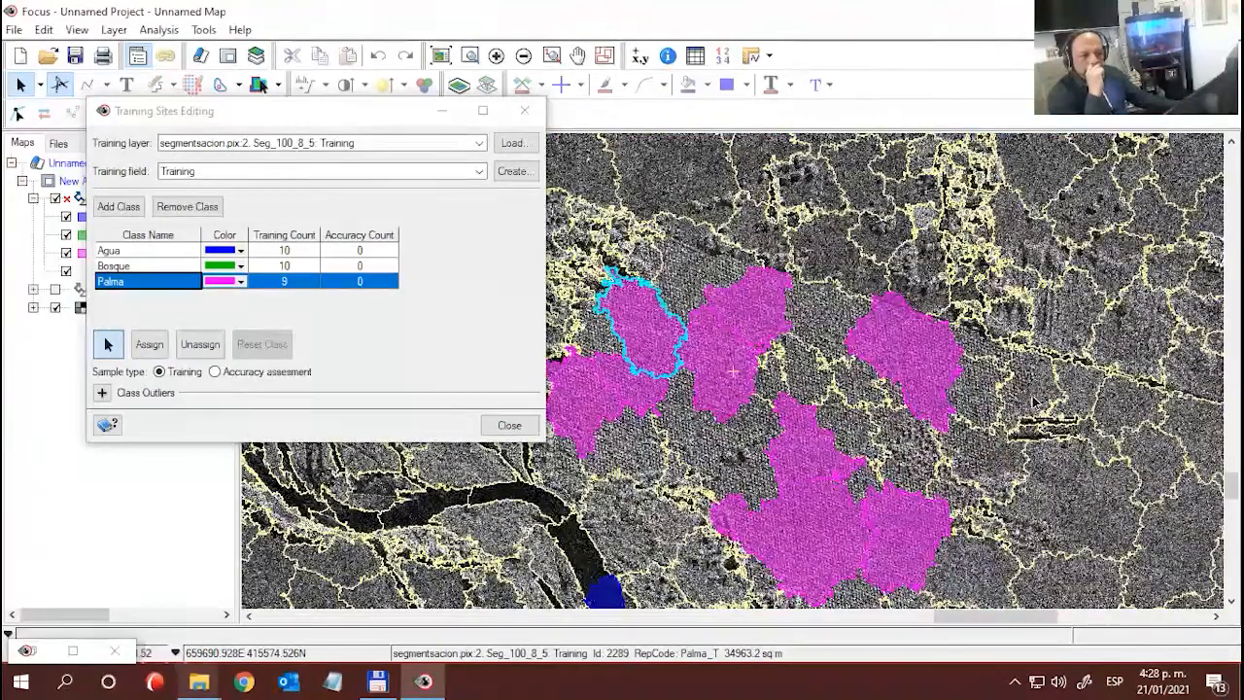
left_click(1001, 422)
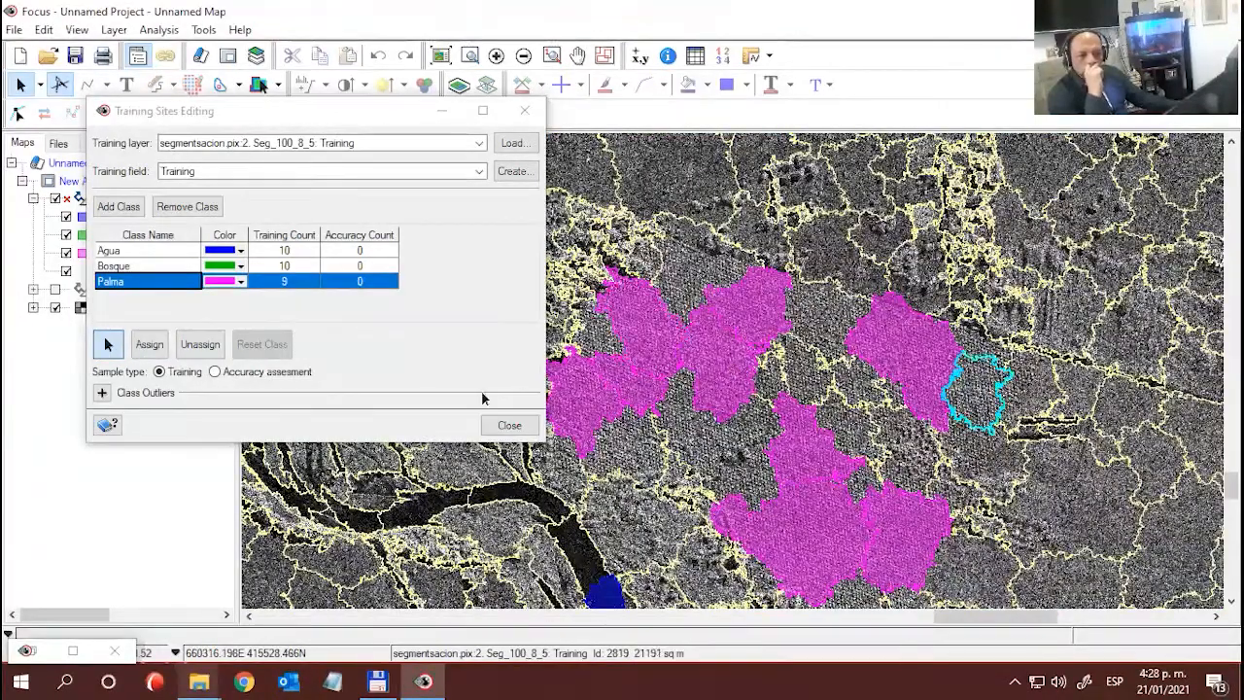
left_click(154, 346)
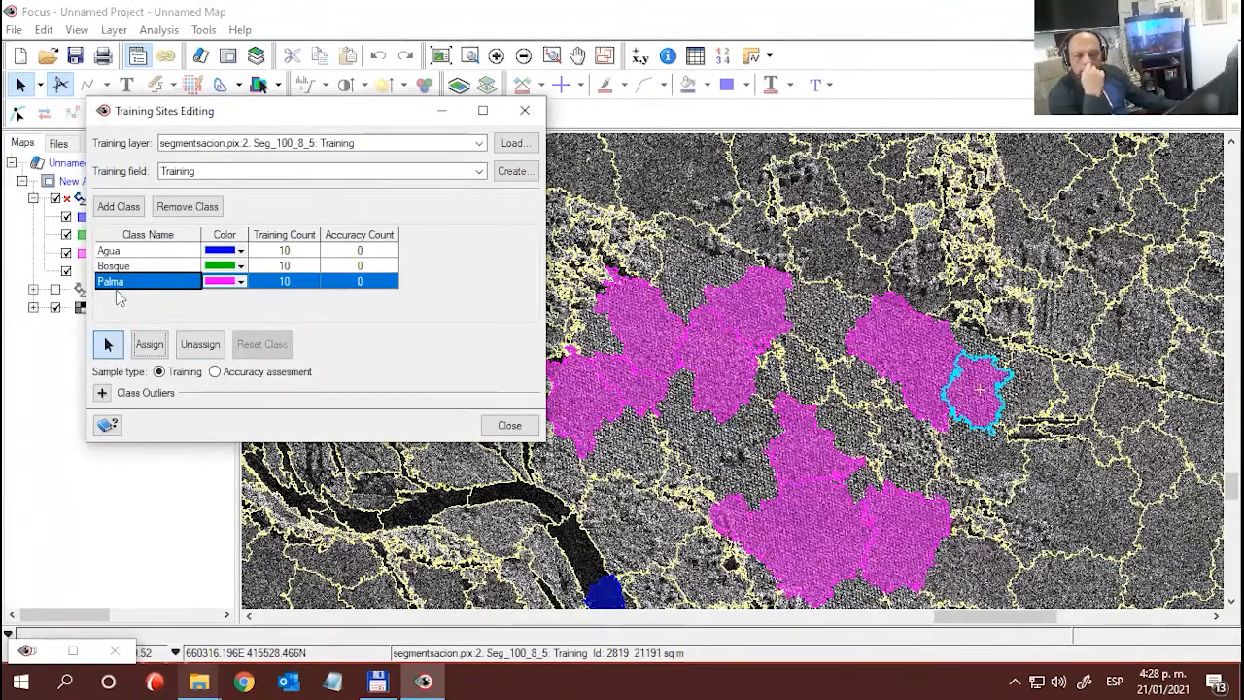
- Add a fourth training class and name it Pastos
left_click(121, 209)
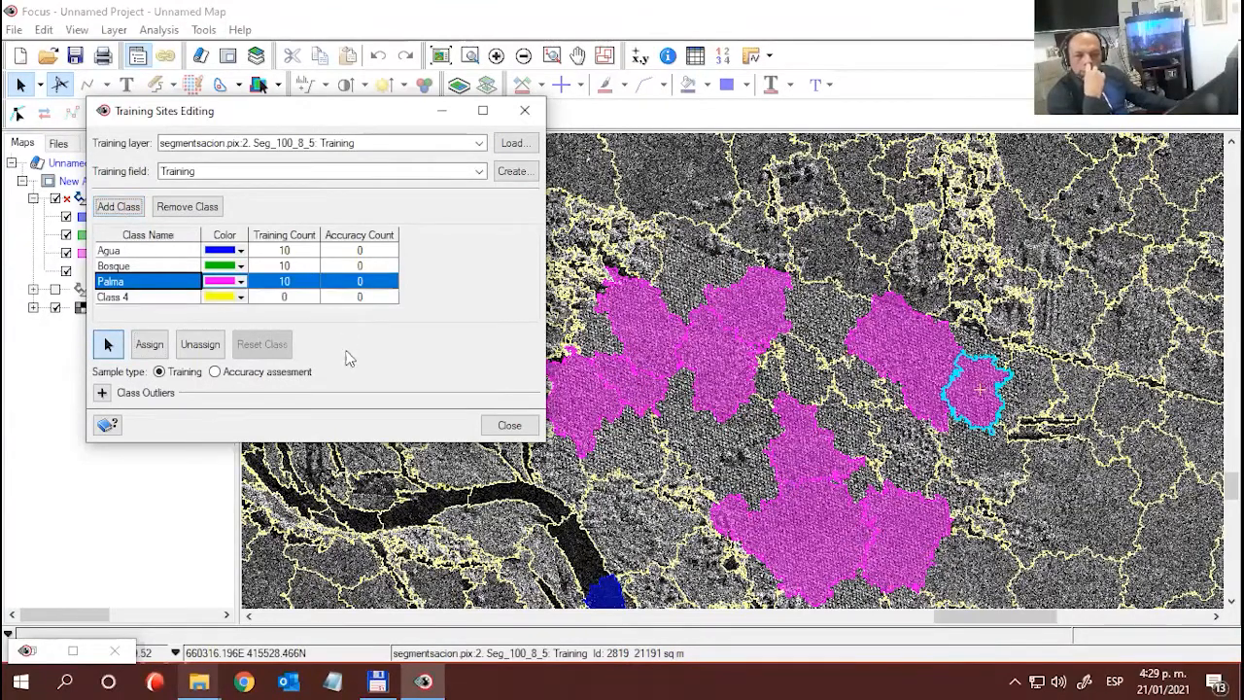
double_click(152, 298)
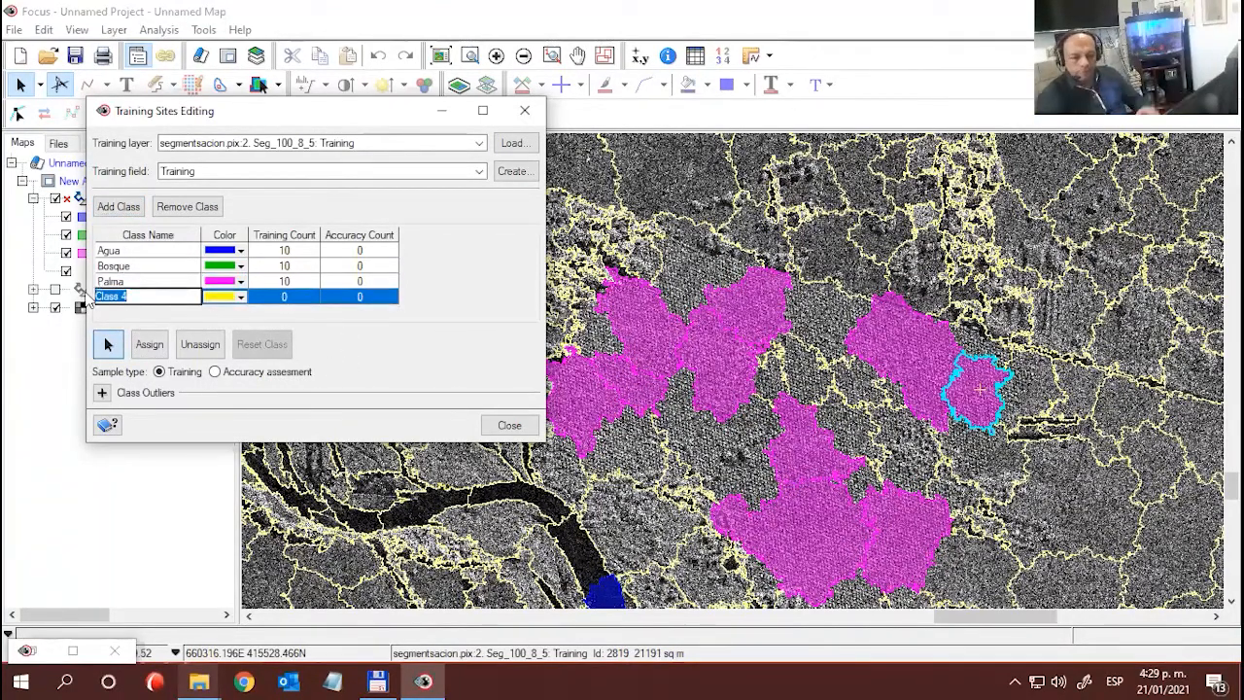
type("Pastos_")
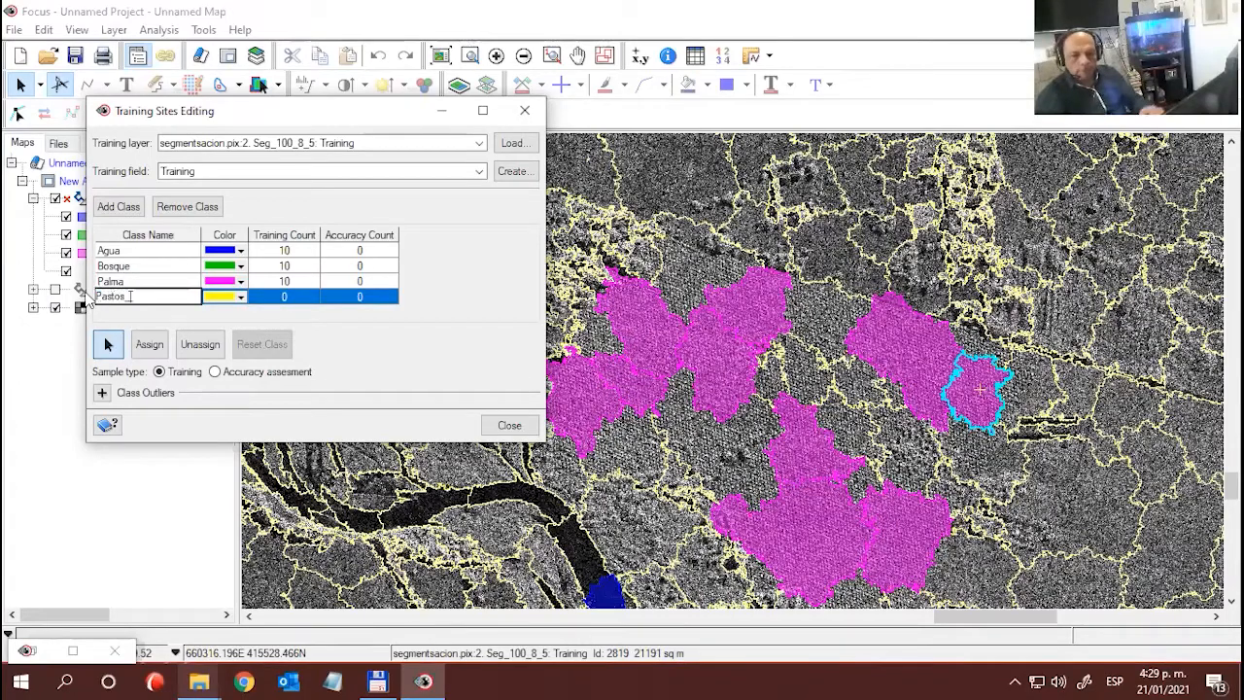
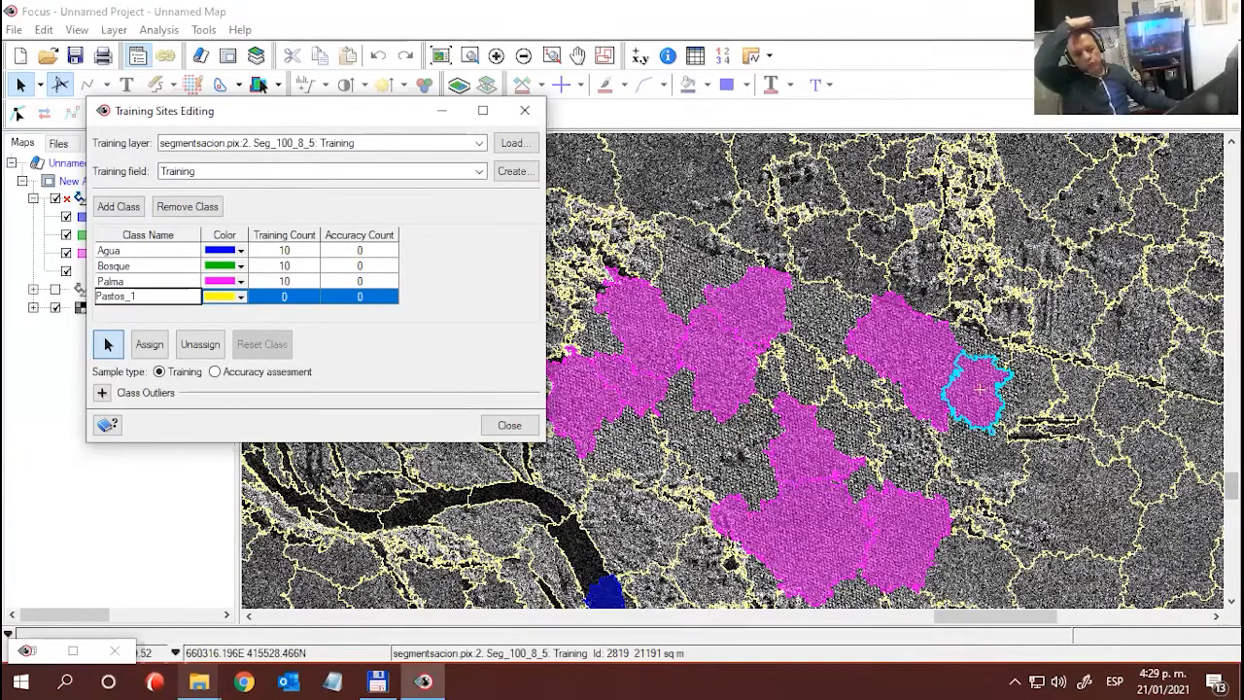
- Confirm Pastos_1 as the fourth class name and hide the Seg_100_8_5 segmentation layer to expose the radar image
left_click(853, 264)
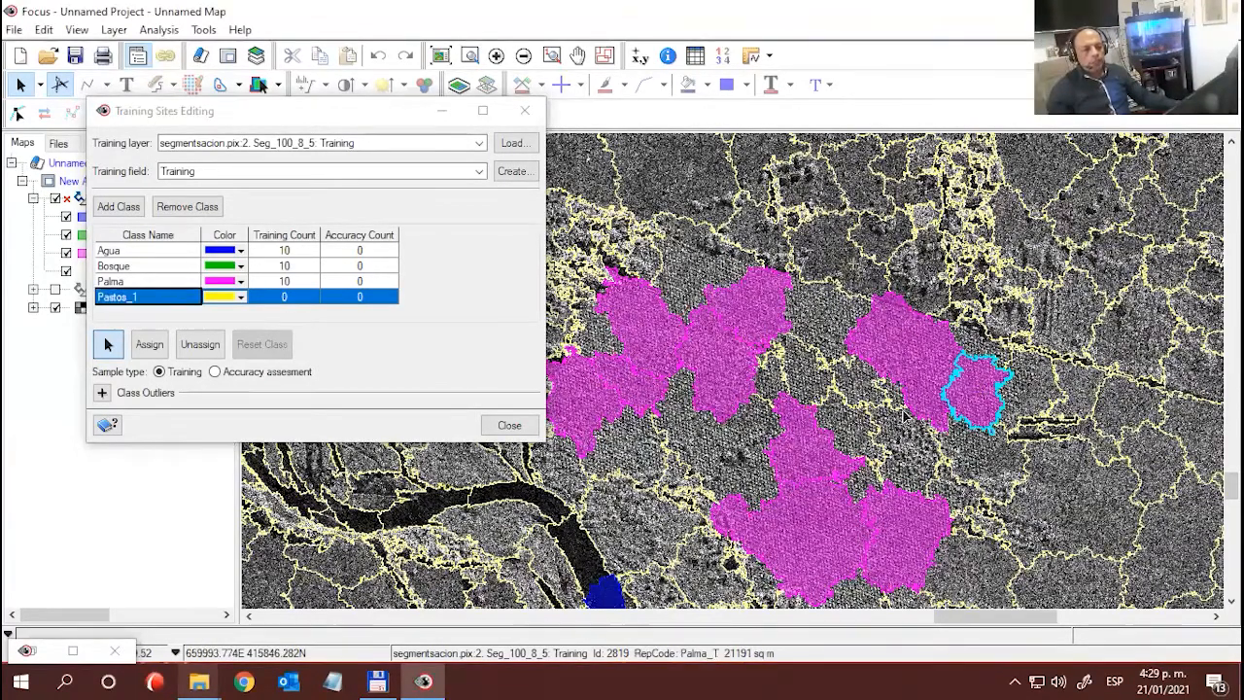
scroll(899, 399, "down", 2)
scroll(901, 406, "down", 1)
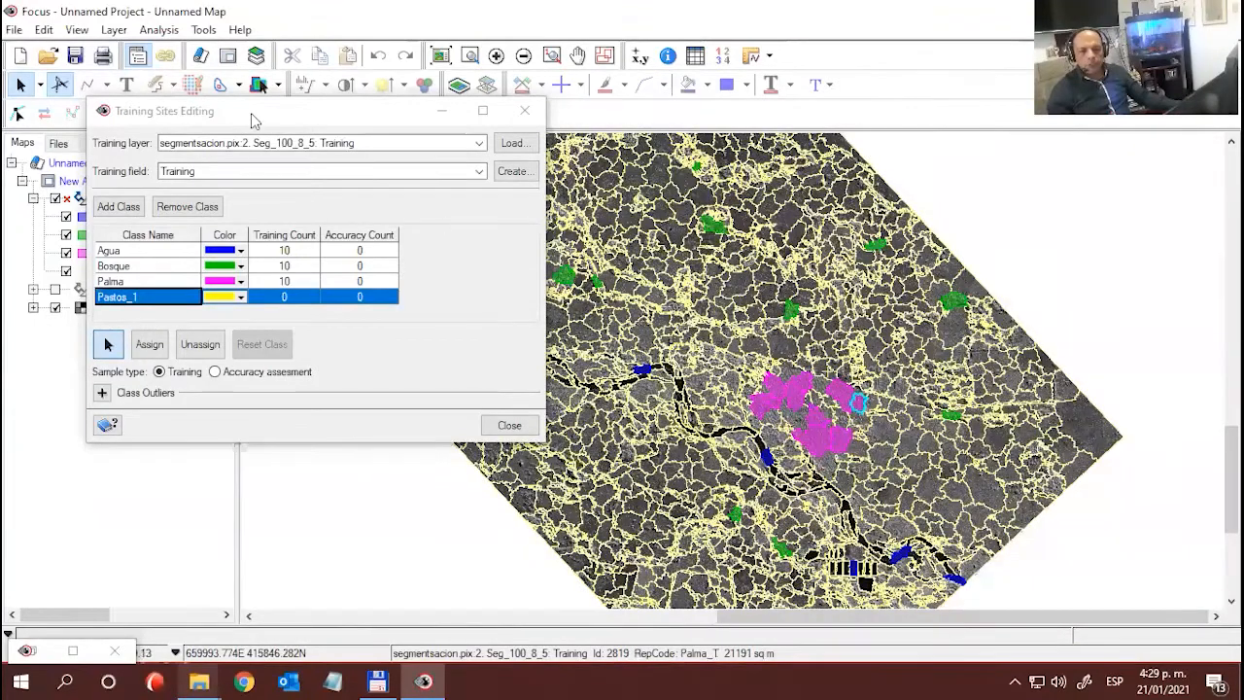
left_click_drag(248, 114, 177, 451)
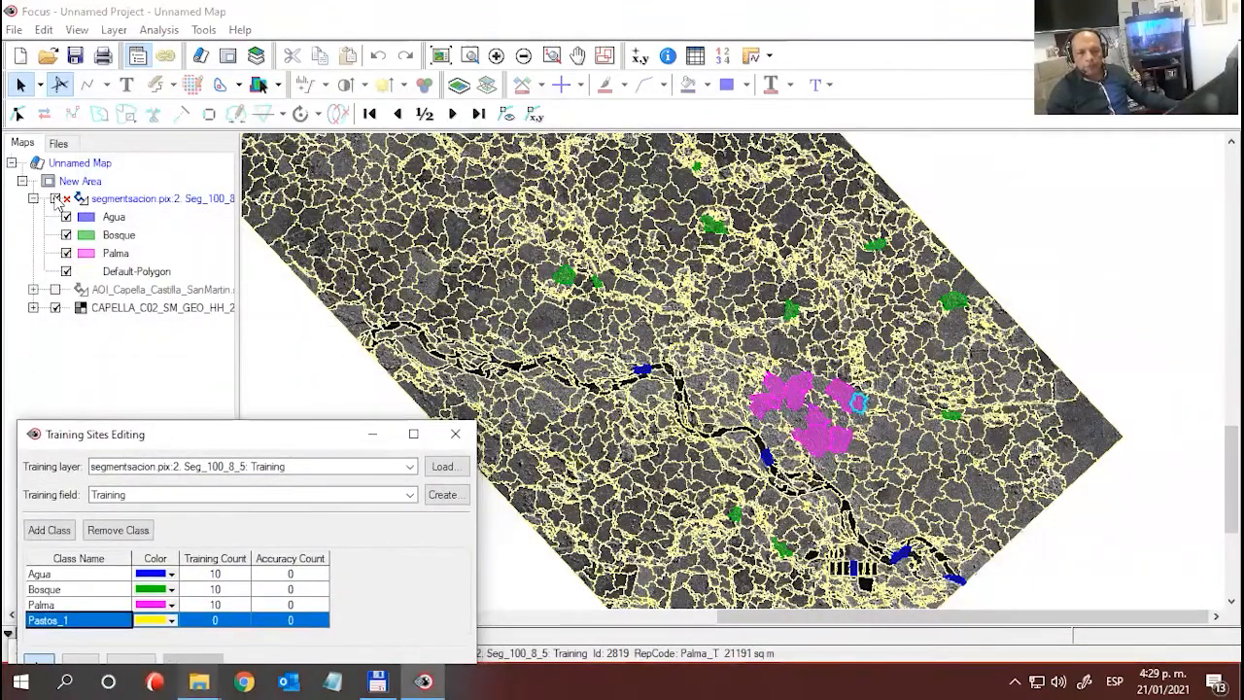
left_click(57, 199)
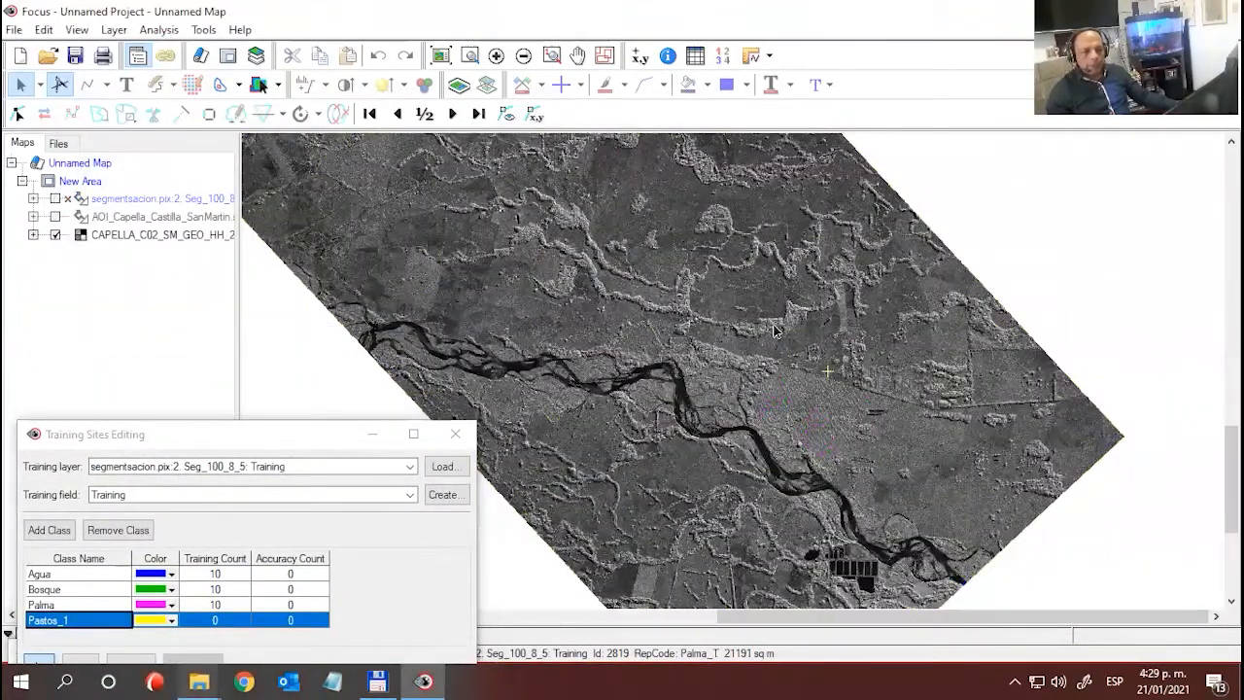
- Examine the radar image for smooth pasture areas between the forest strips, along the eastern edge and in the southeastern corner beside the river
left_click_drag(751, 354, 775, 397)
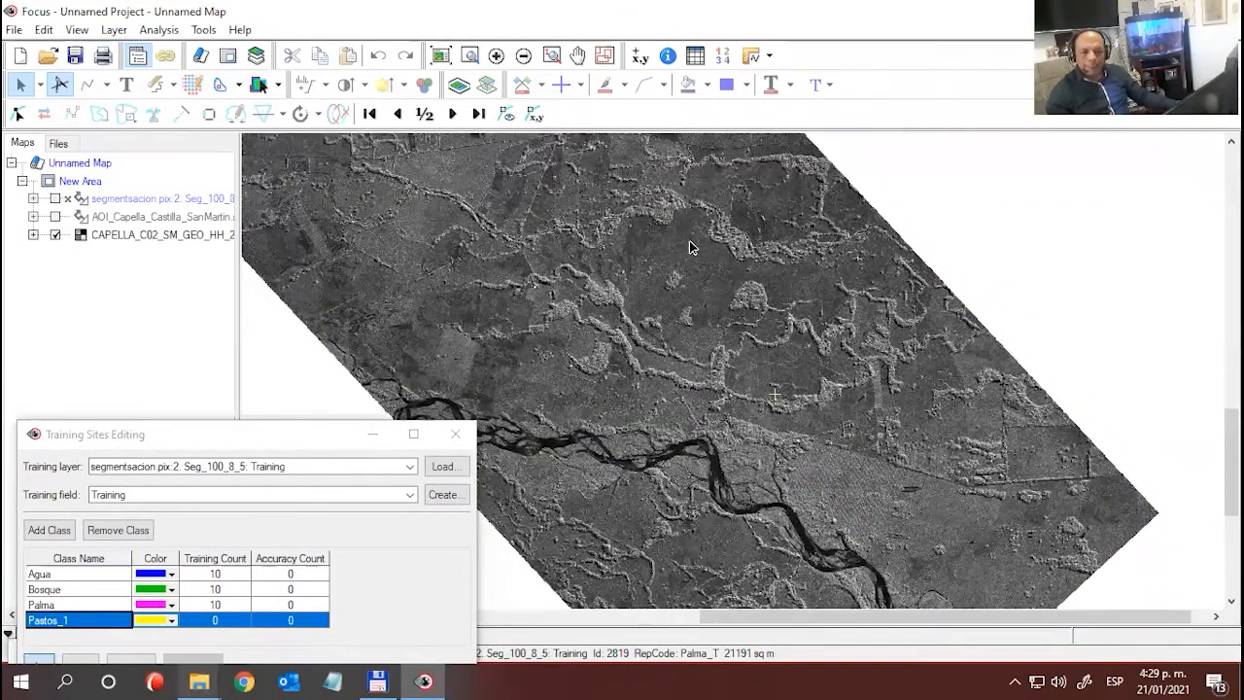
left_click(689, 241)
left_click(775, 274)
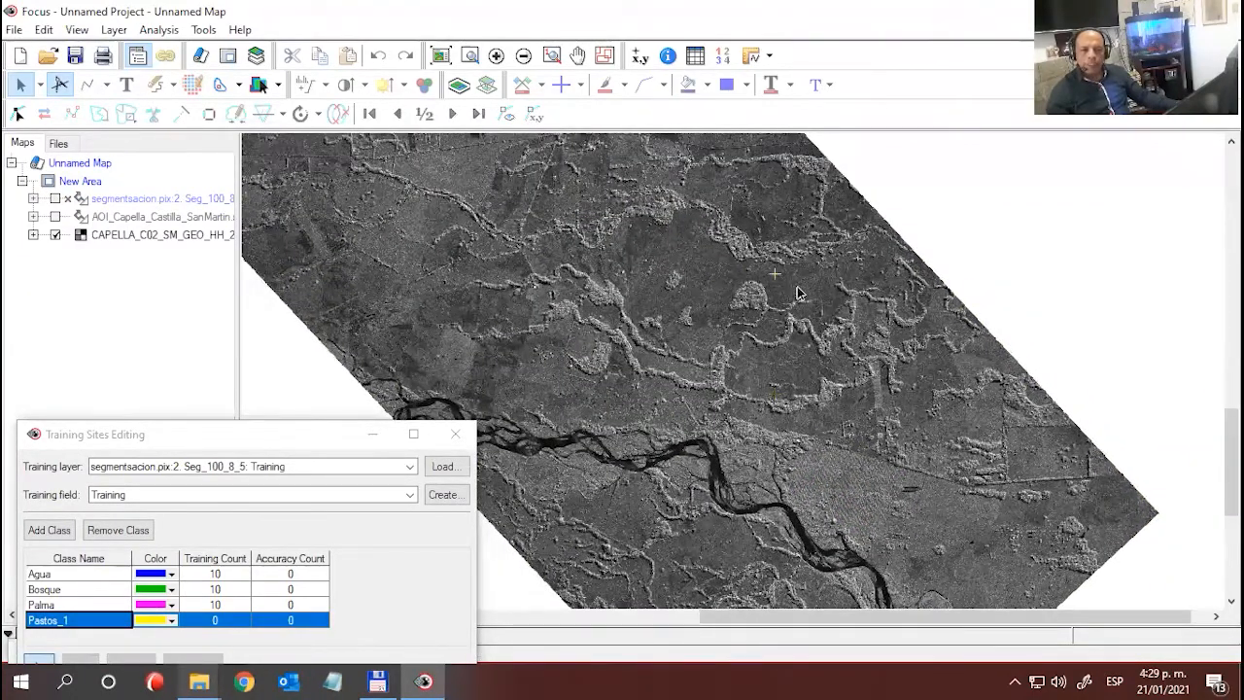
left_click(737, 278)
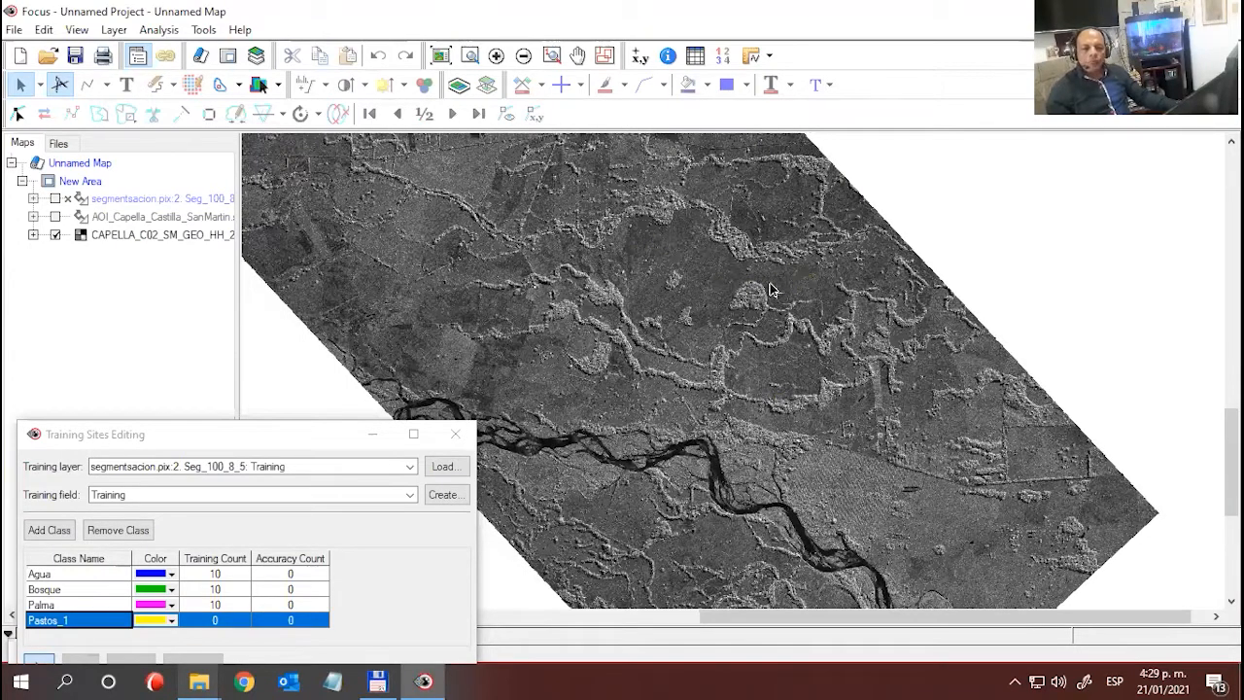
left_click(732, 276)
left_click(646, 244)
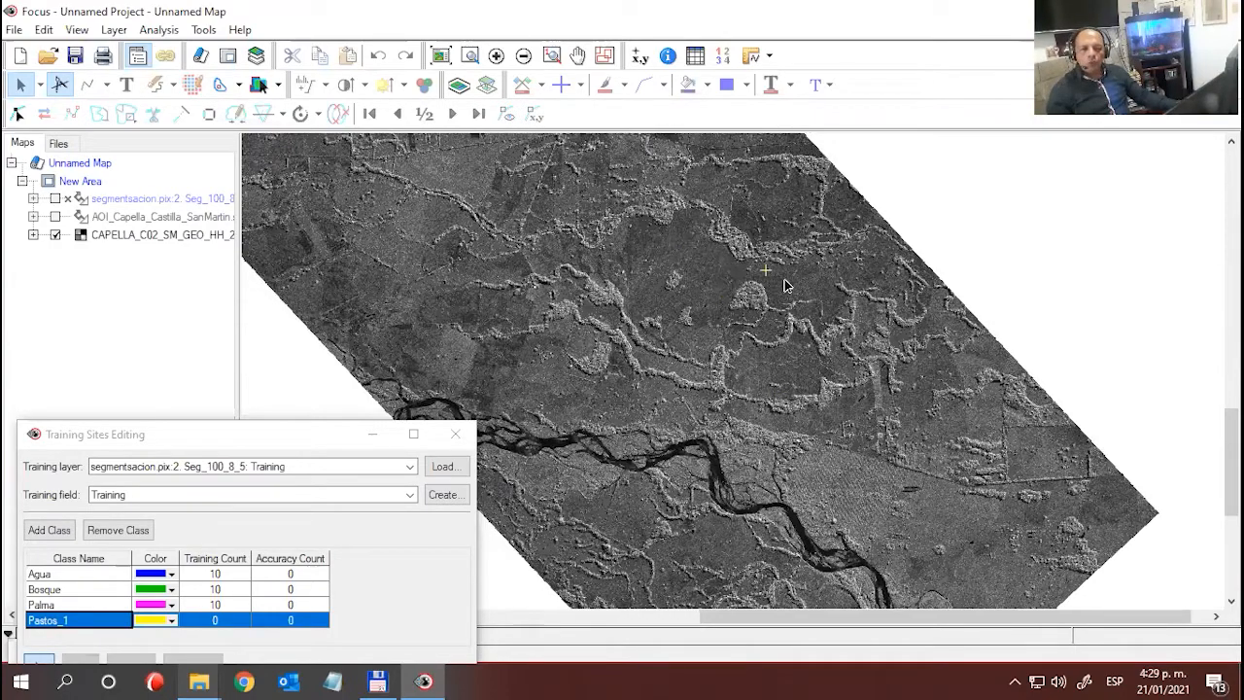
scroll(905, 477, "down", 1)
scroll(899, 475, "up", 2)
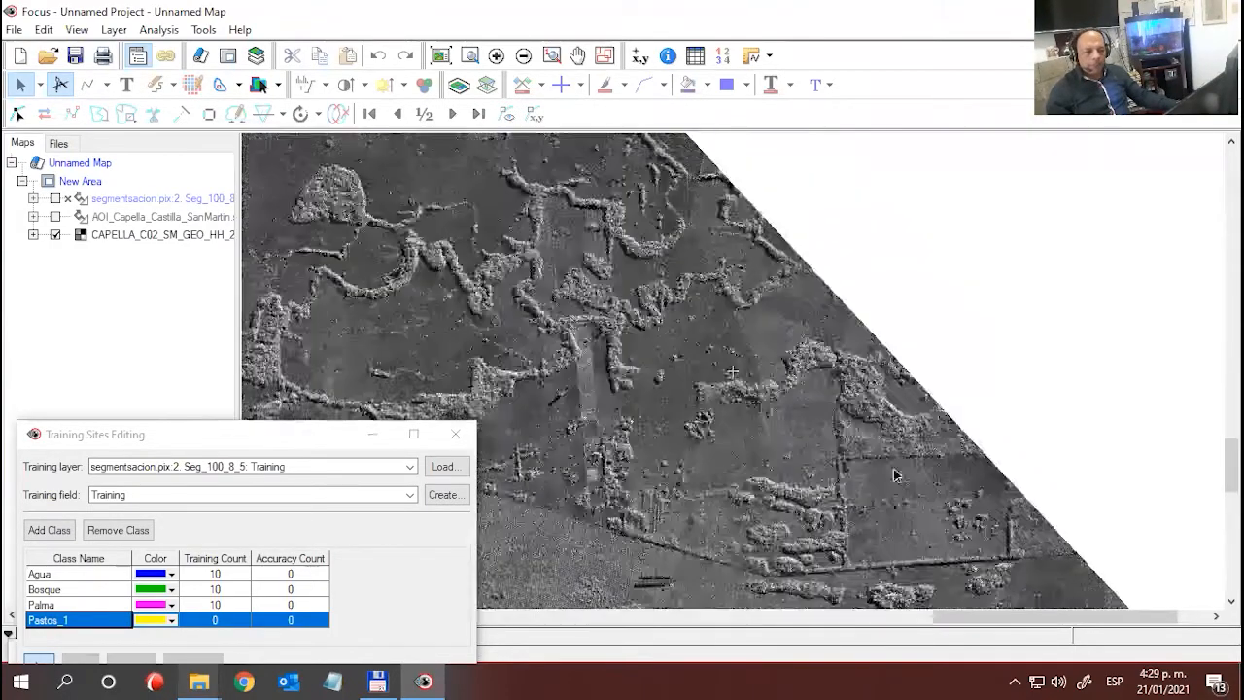
scroll(744, 314, "down", 2)
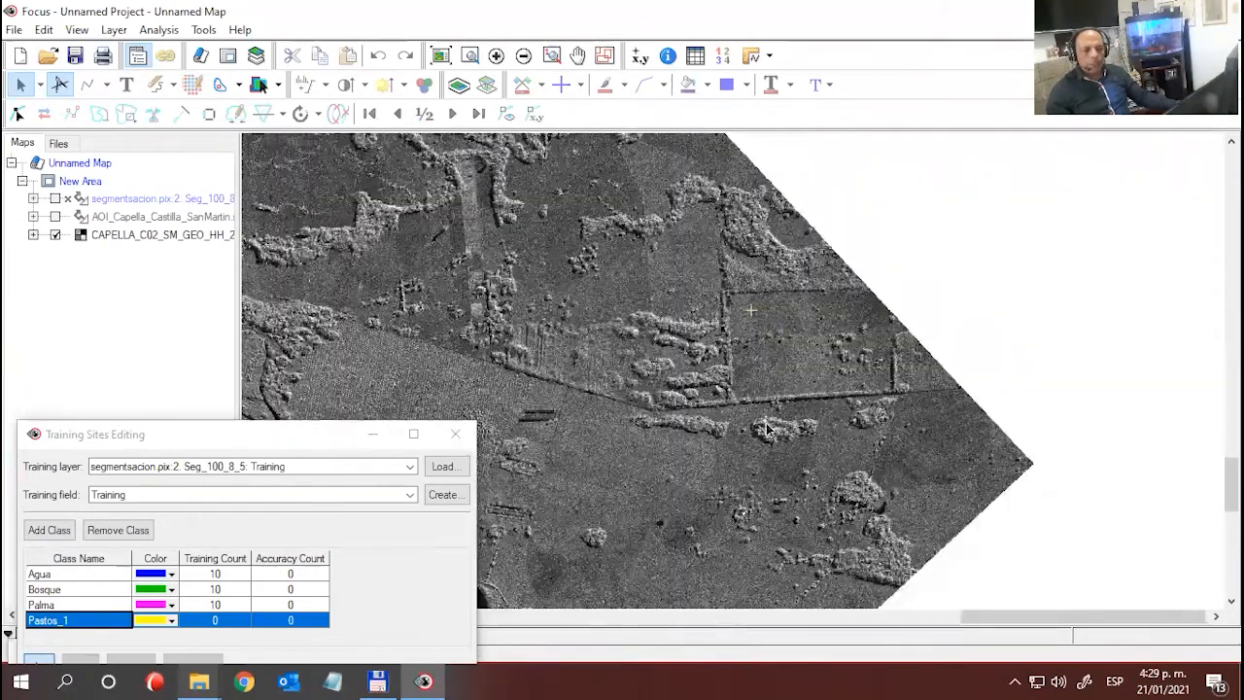
left_click(973, 513)
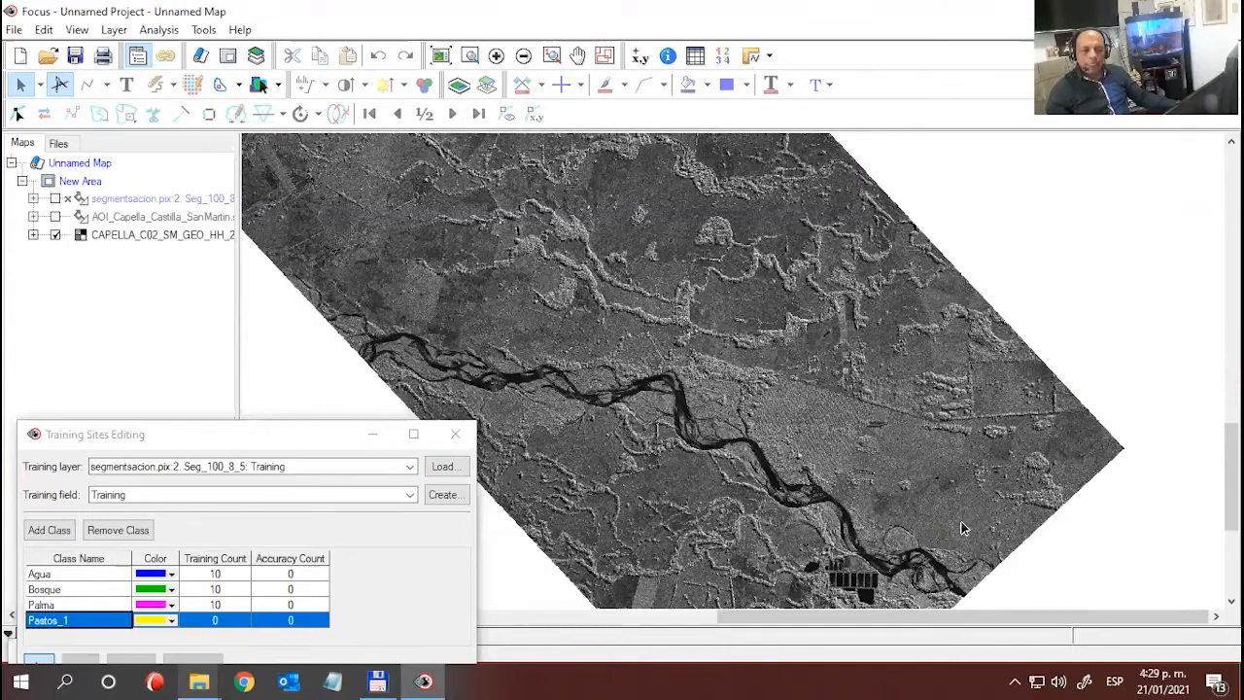
scroll(961, 521, "up", 2)
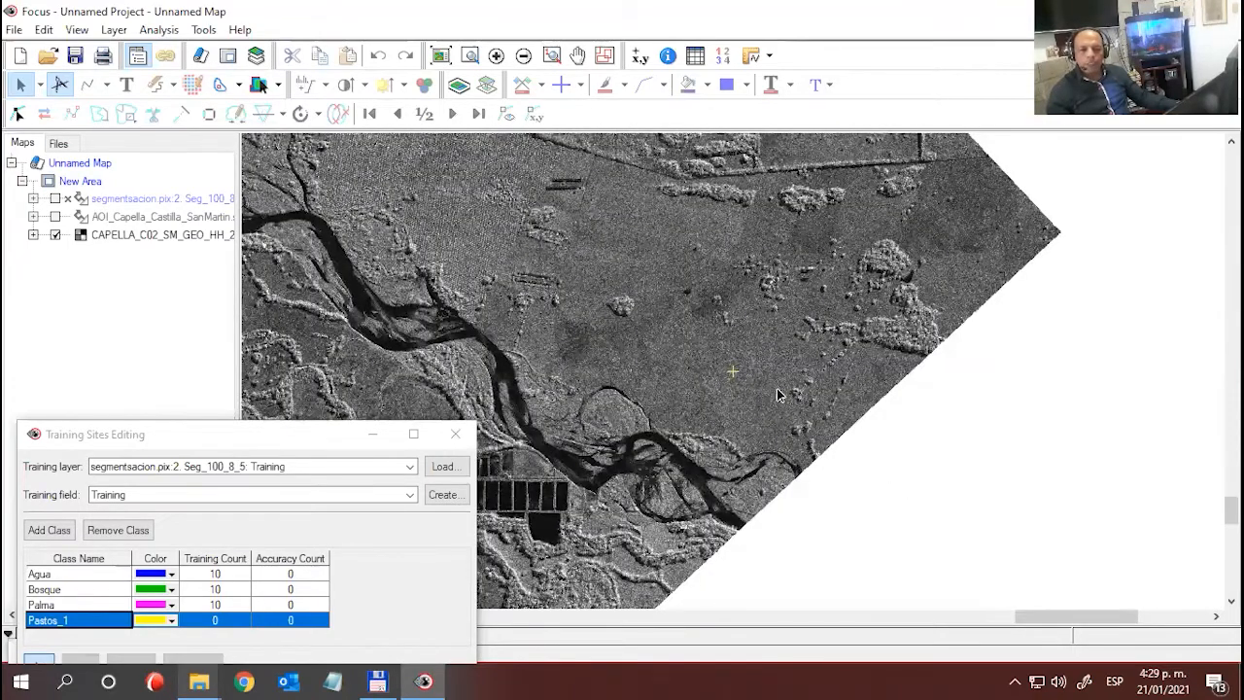
scroll(777, 394, "up", 1)
scroll(771, 378, "down", 2)
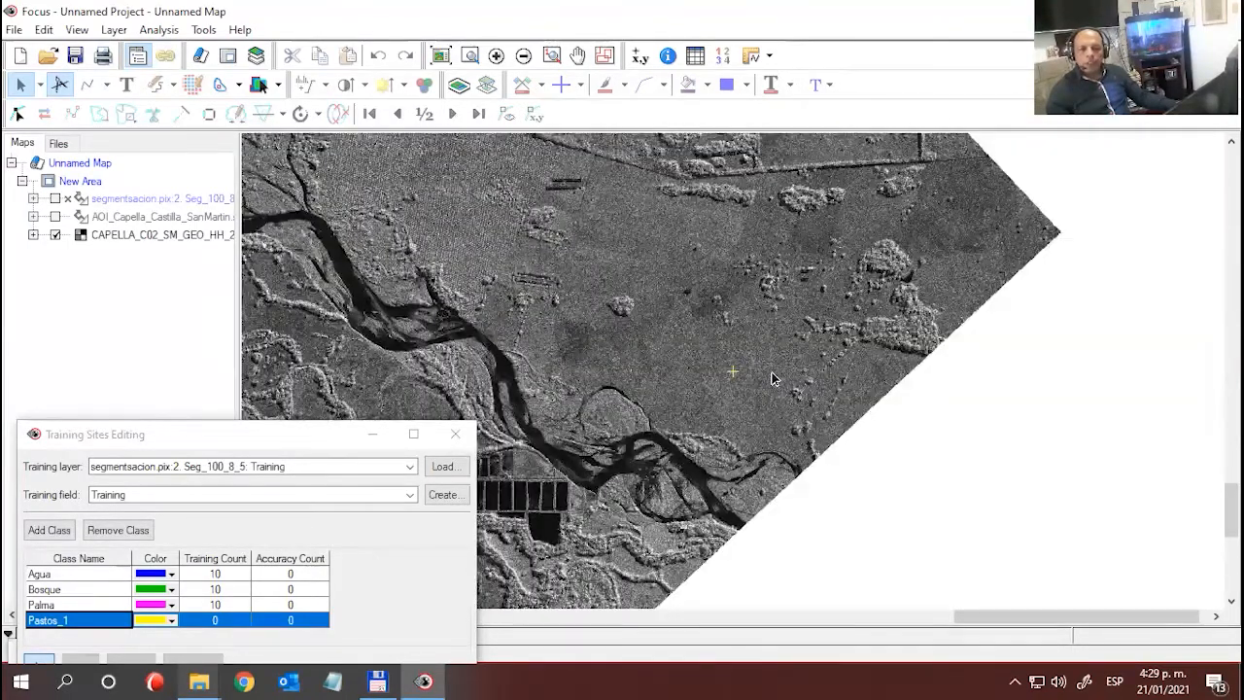
scroll(782, 389, "up", 2)
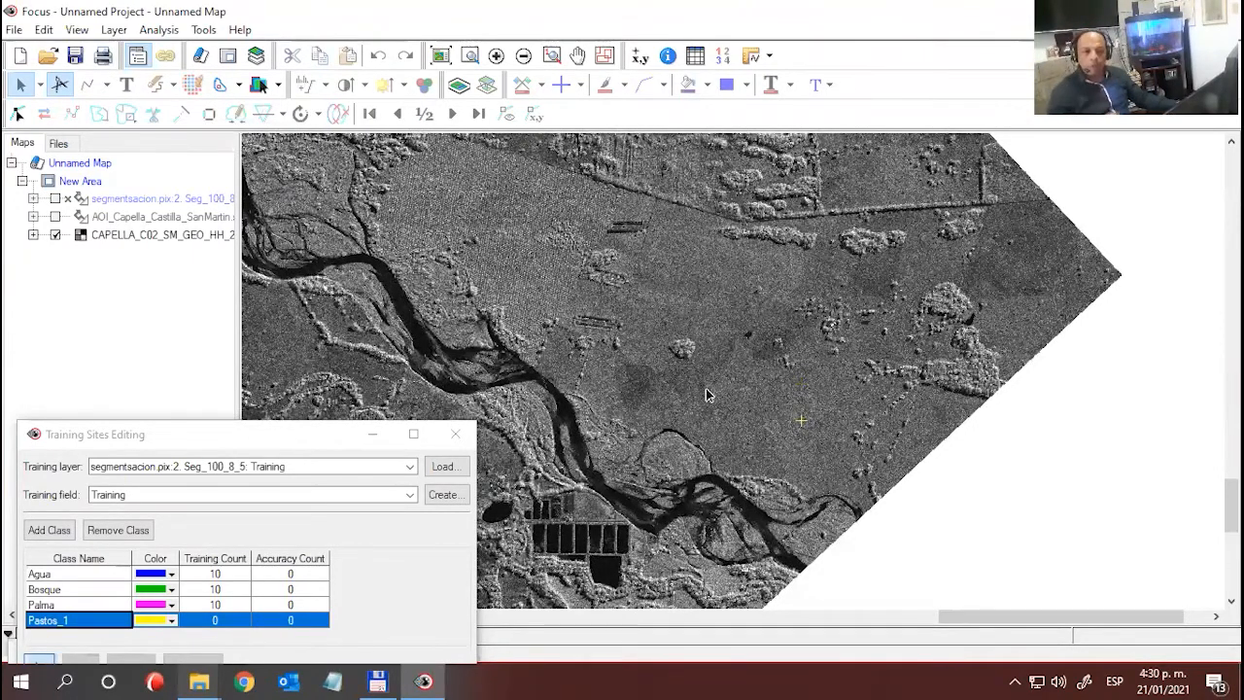
left_click(791, 431)
left_click(781, 402)
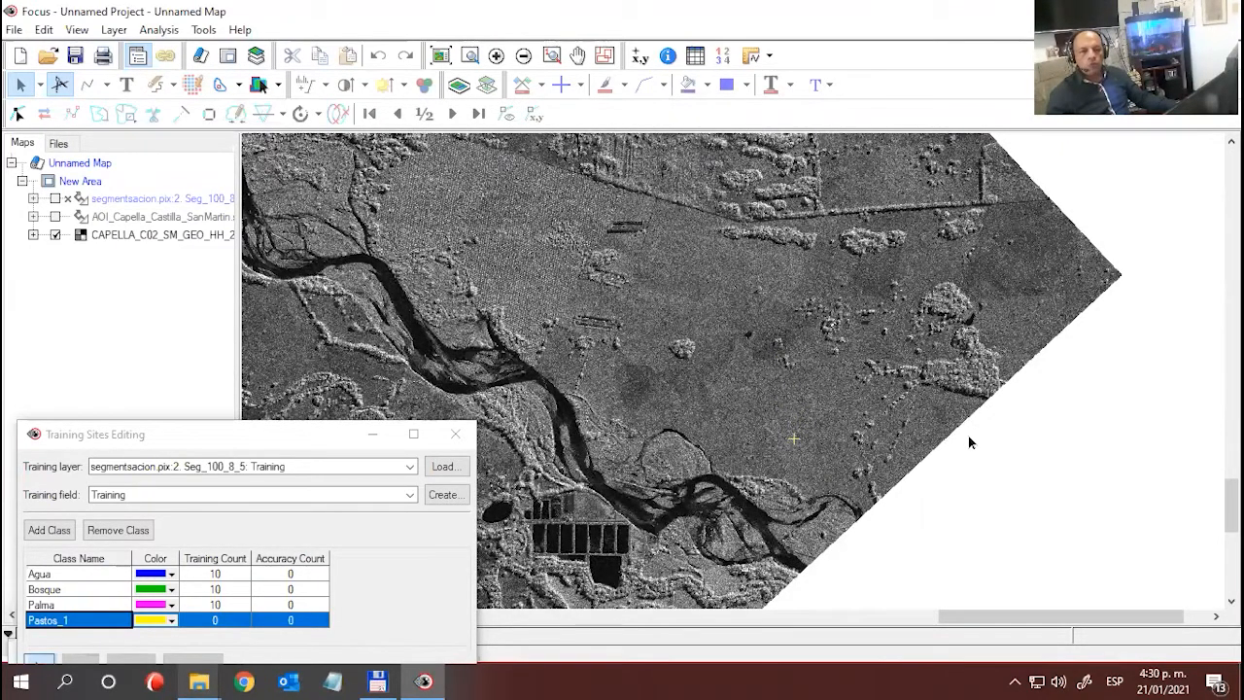
- Show the segmentation layer over the northern fields and assign the small segment just south of the forest strip, west of the small Bosque sample, to Pastos_1
left_click_drag(632, 409, 878, 511)
left_click_drag(729, 318, 775, 322)
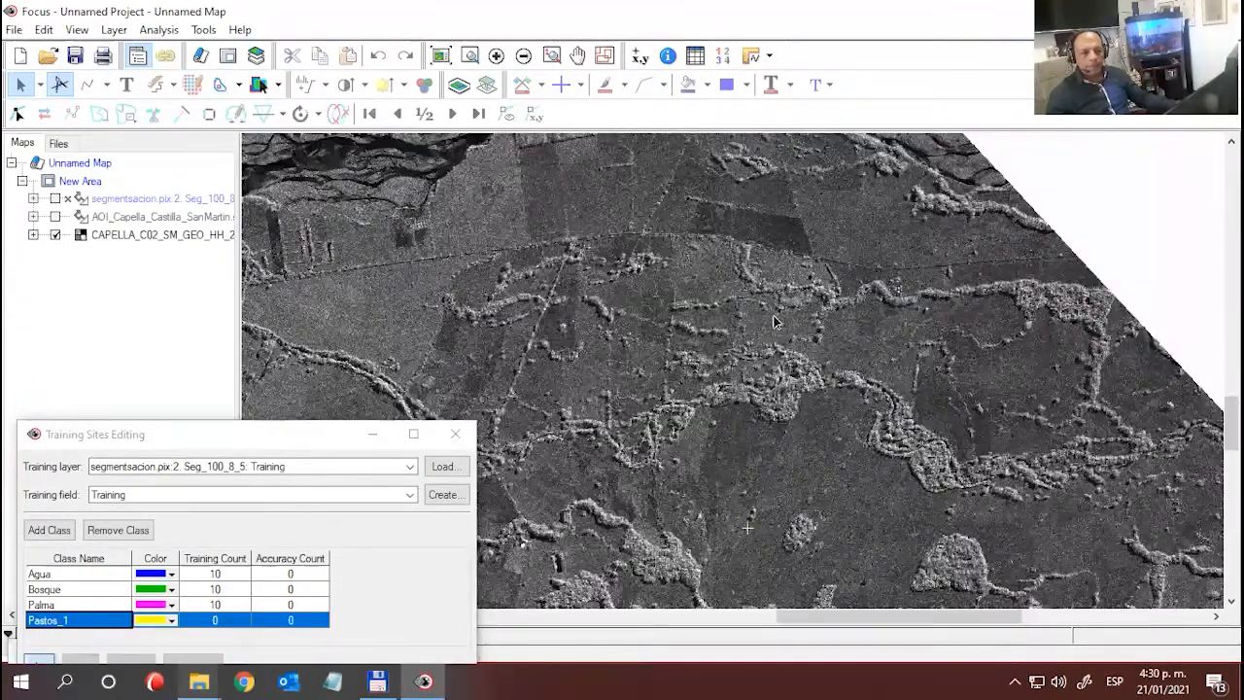
left_click_drag(832, 462, 811, 440)
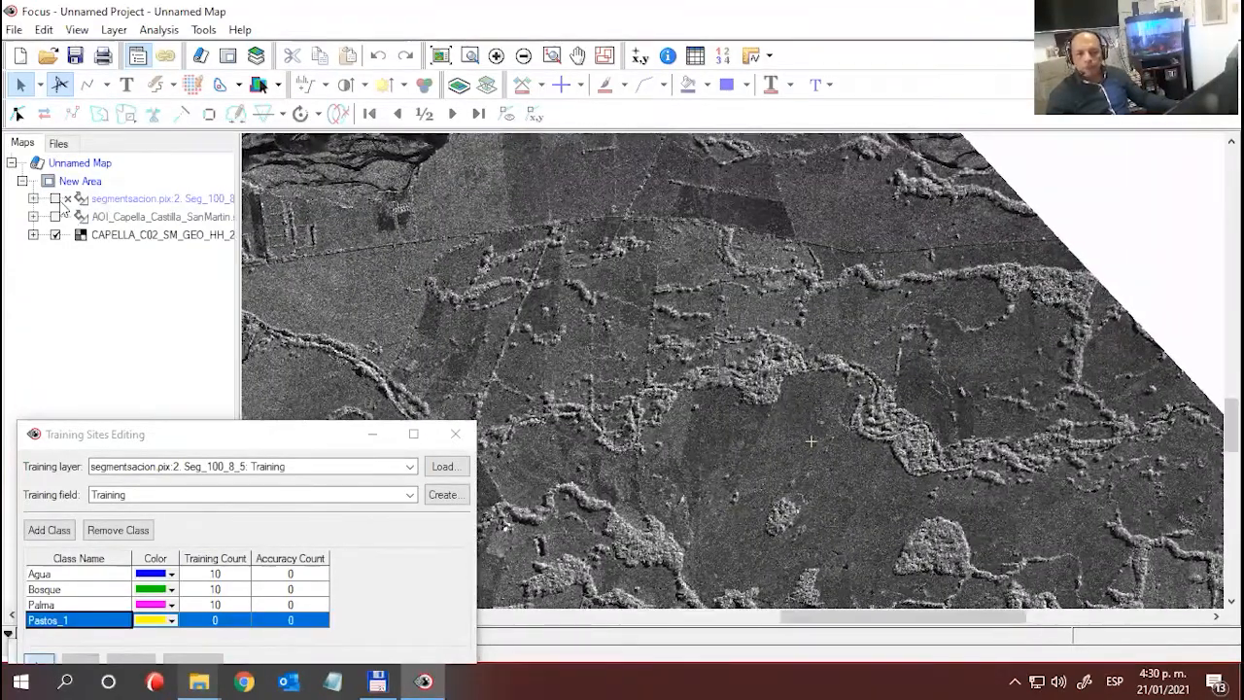
left_click(55, 198)
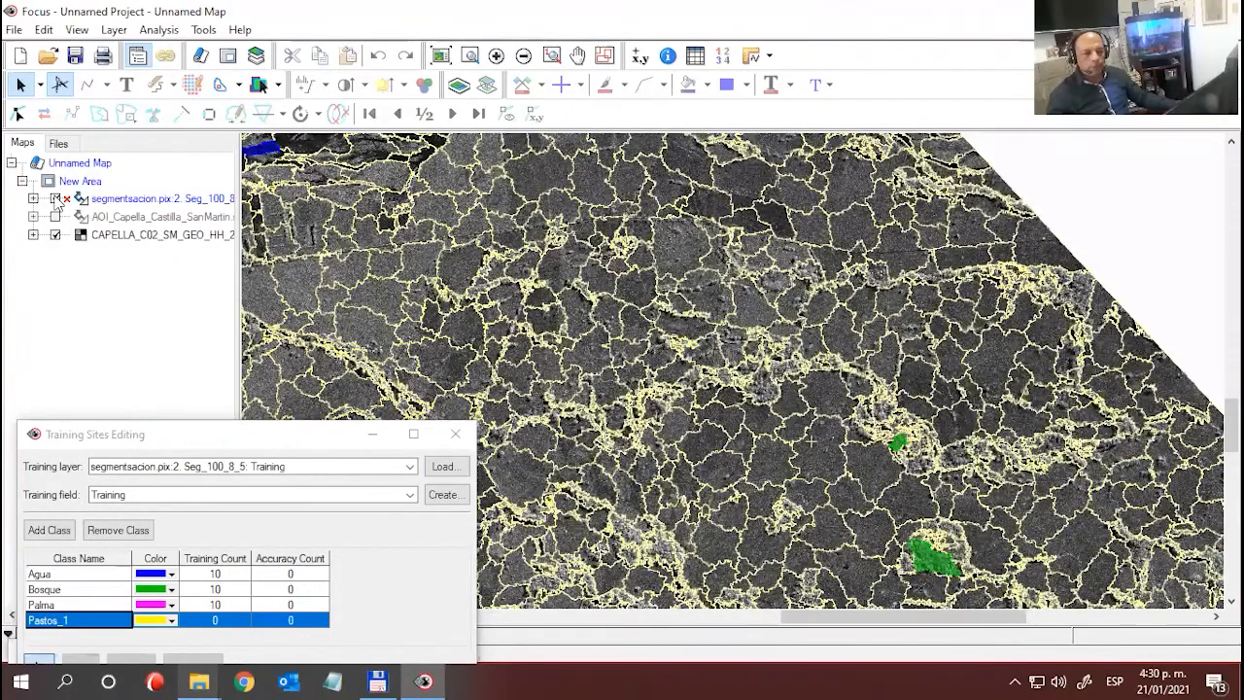
left_click(55, 198)
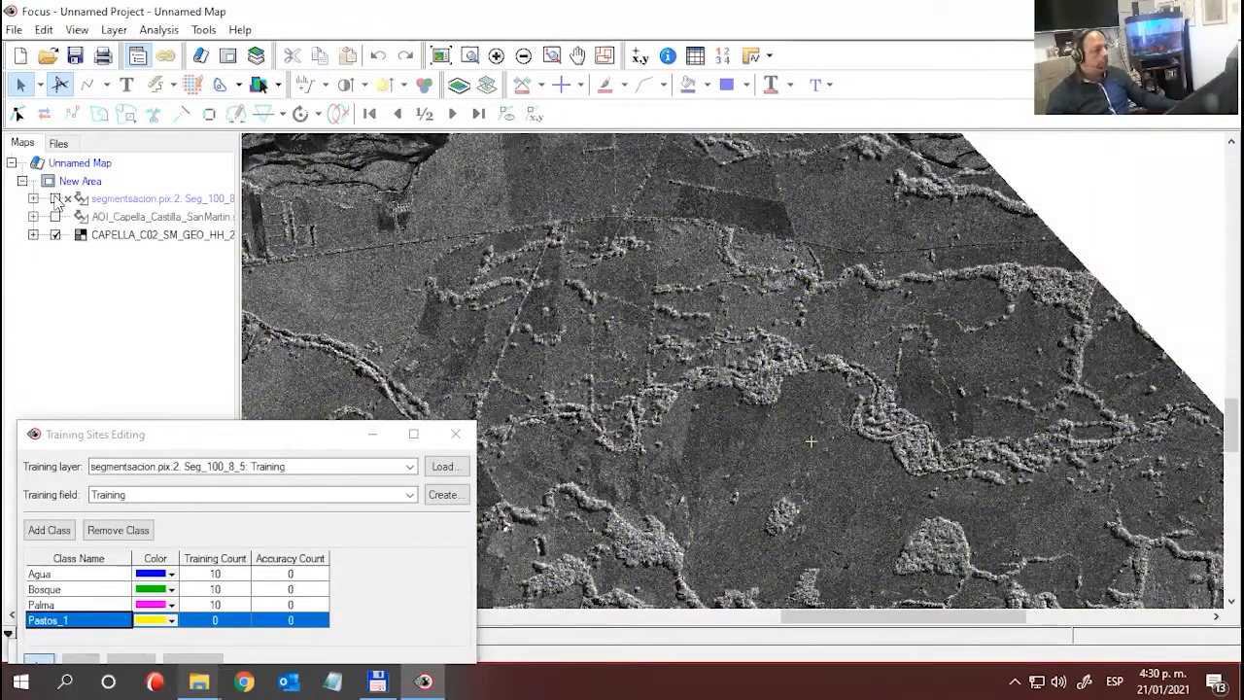
left_click(55, 198)
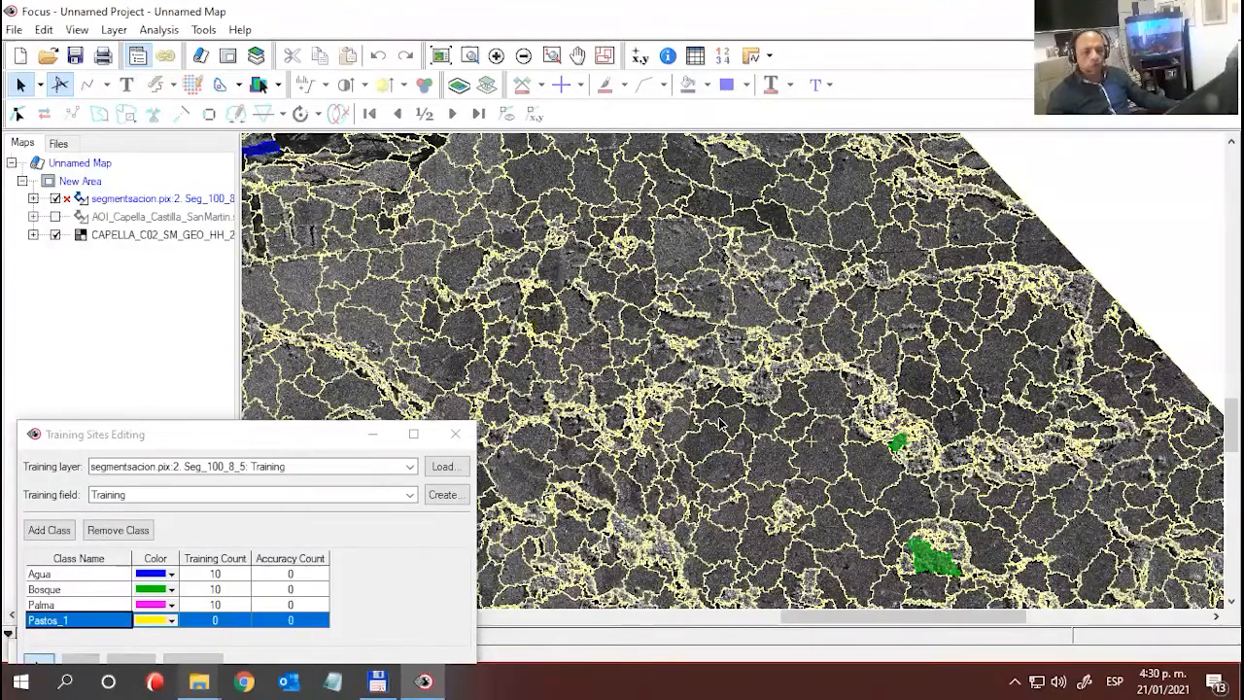
left_click(720, 425)
left_click_drag(201, 435, 211, 303)
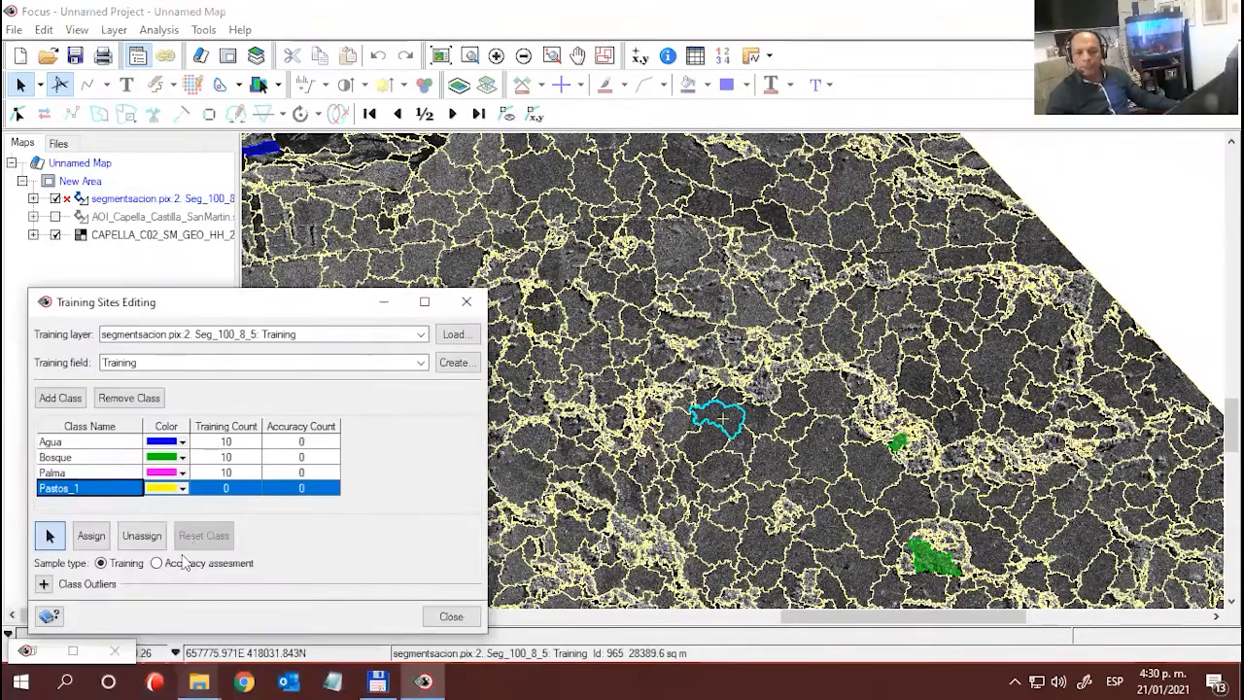
left_click(91, 536)
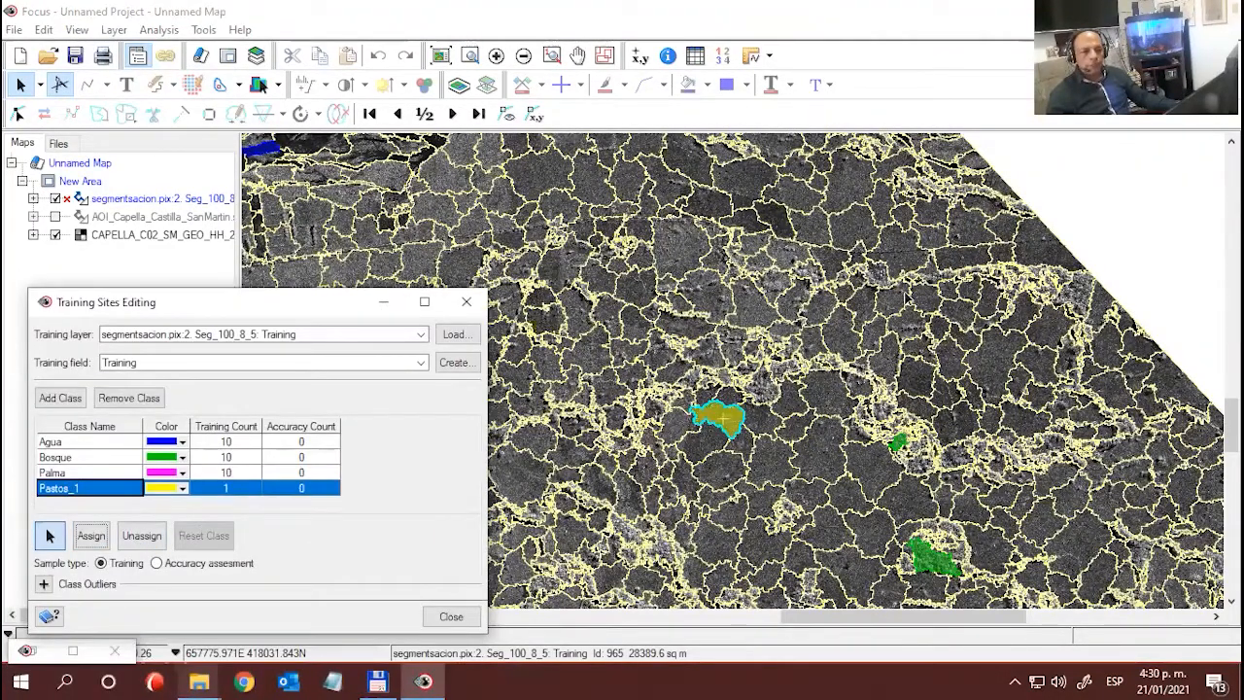
- Assign the rounded segment northeast of the first Pastos_1 sample and the larger segment northeast of the small Bosque sample to Pastos_1
left_click(851, 226)
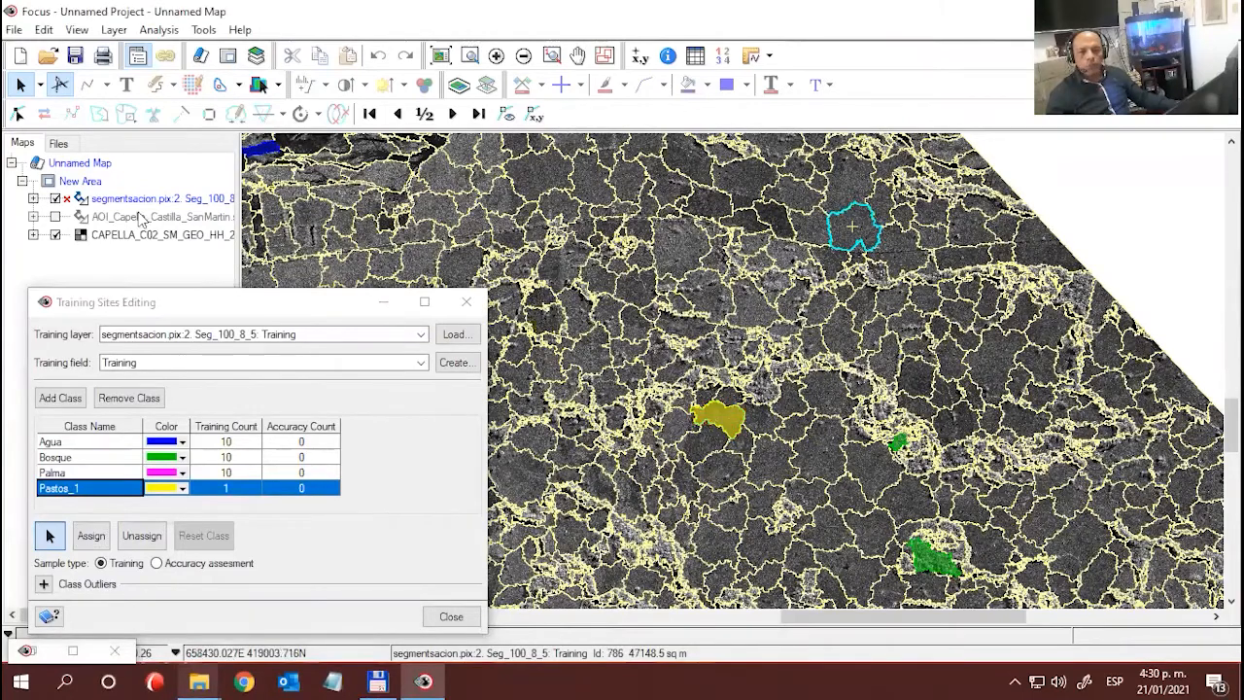
left_click(56, 200)
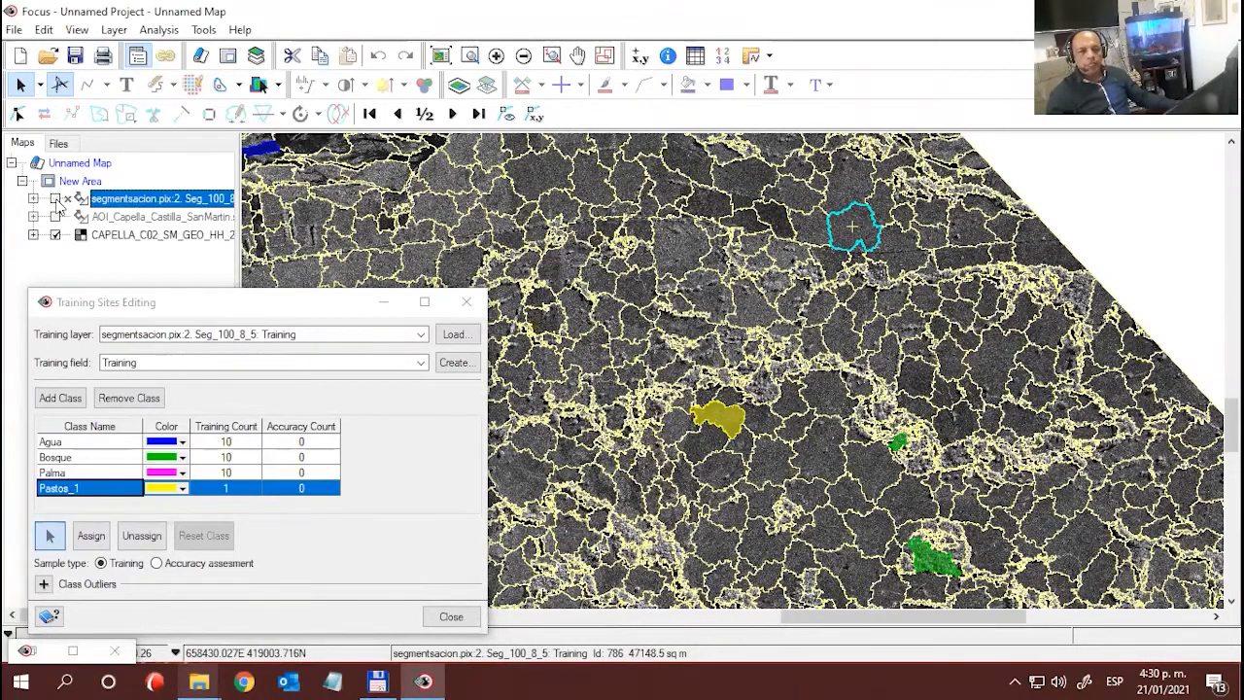
left_click(55, 199)
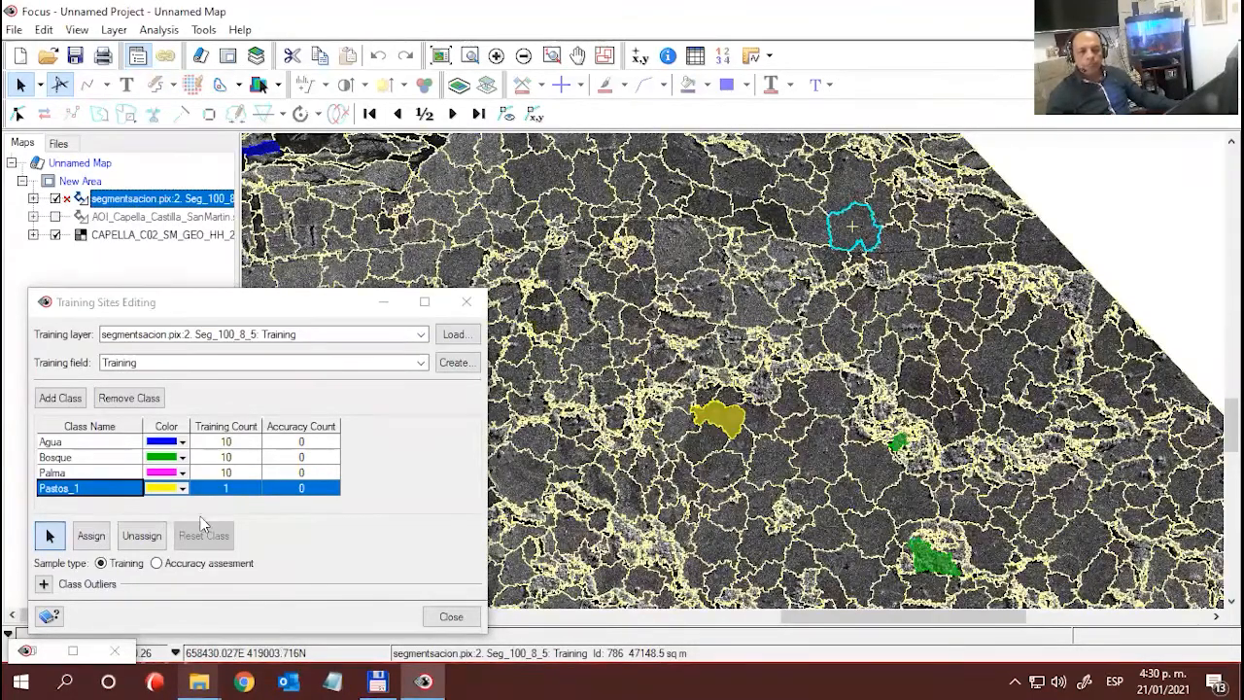
left_click(91, 535)
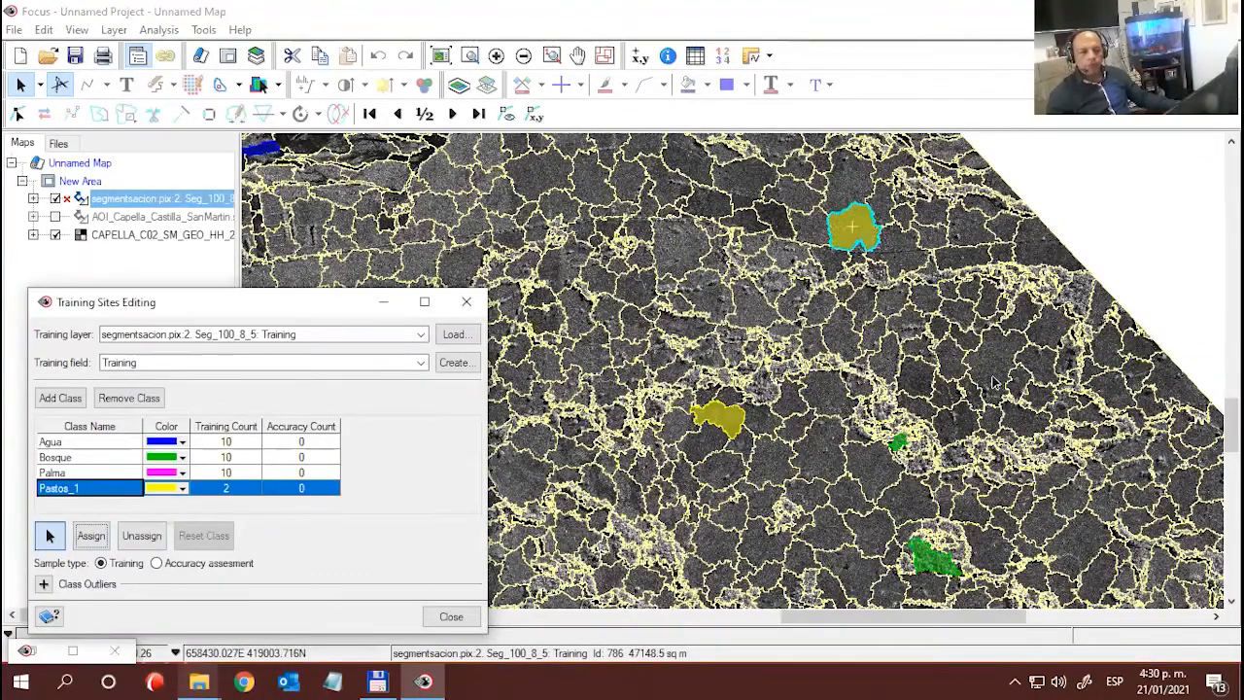
left_click(996, 360)
left_click(90, 535)
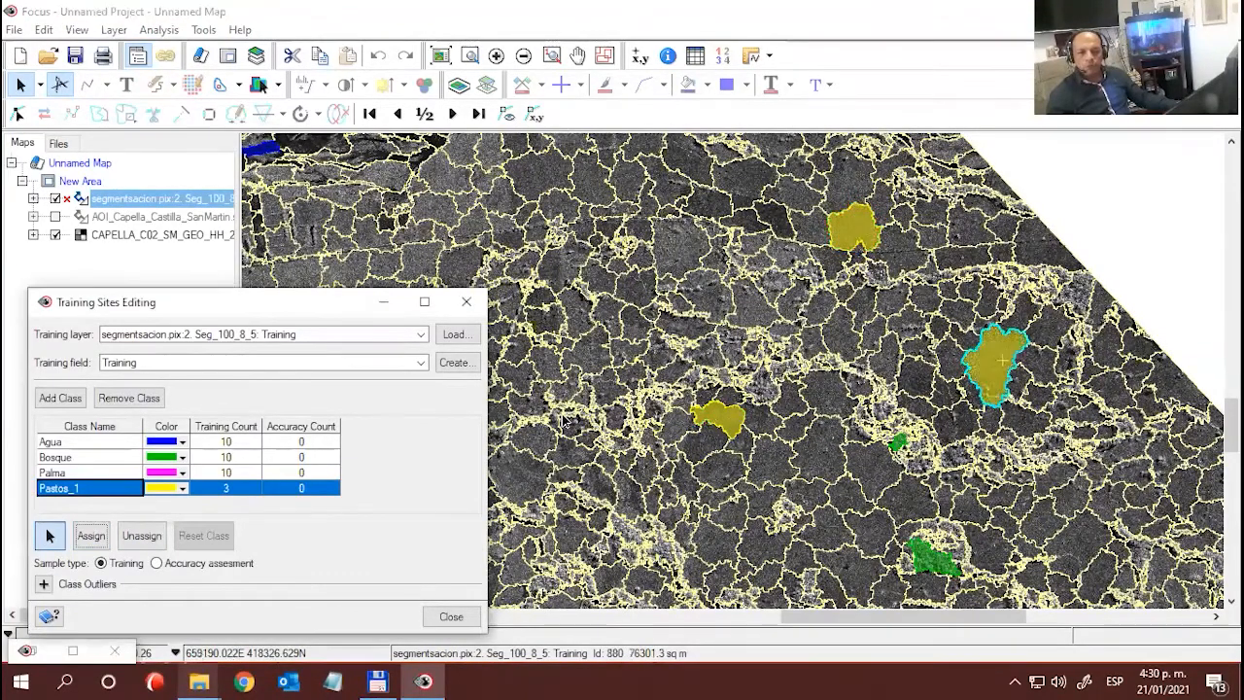
- Assign the large segment south of the river, just southeast of the third Agua sample from the west, to Pastos_1
left_click_drag(860, 394, 976, 428)
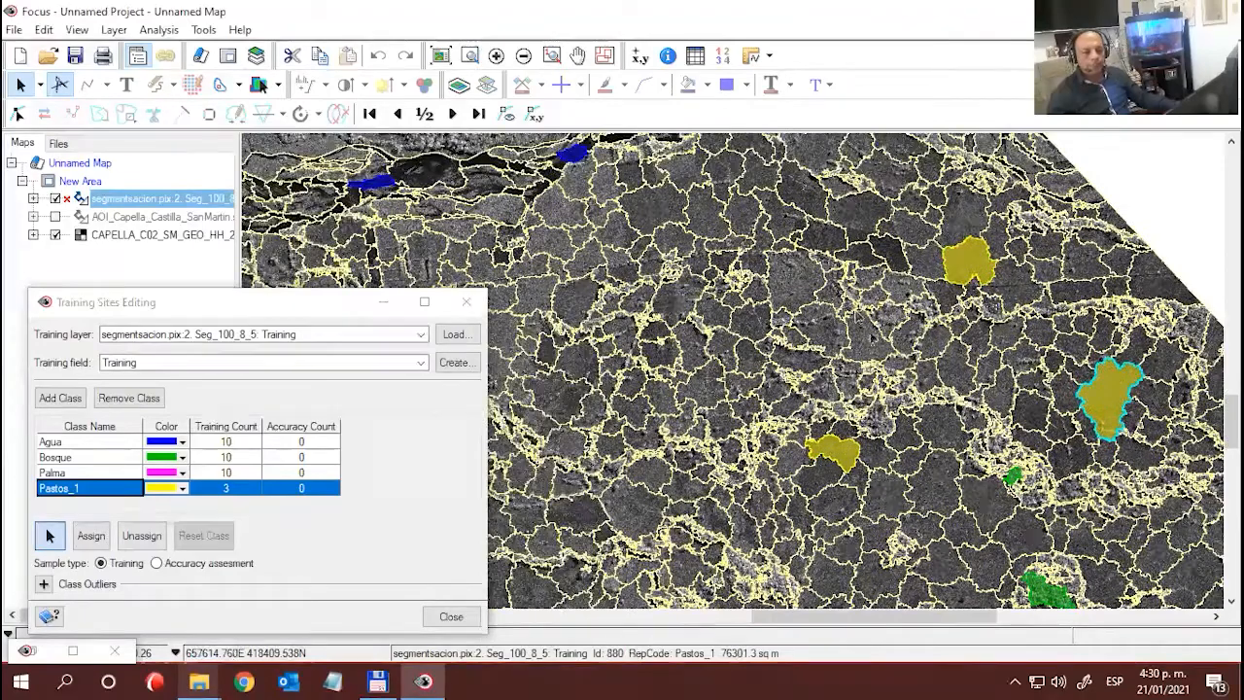
left_click_drag(696, 239, 858, 308)
left_click(814, 275)
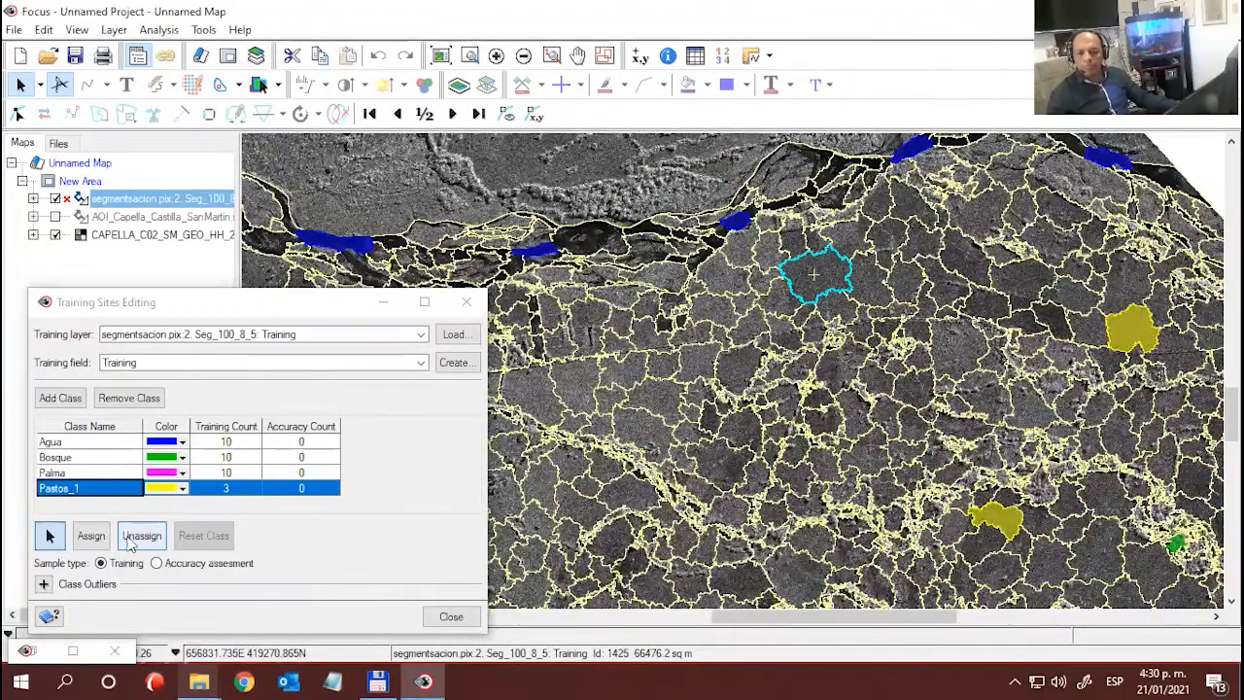
left_click(90, 535)
- Assign the pointed segment southwest of the westernmost Agua sample, near the image's western edge, to Pastos_1
left_click_drag(551, 516, 692, 478)
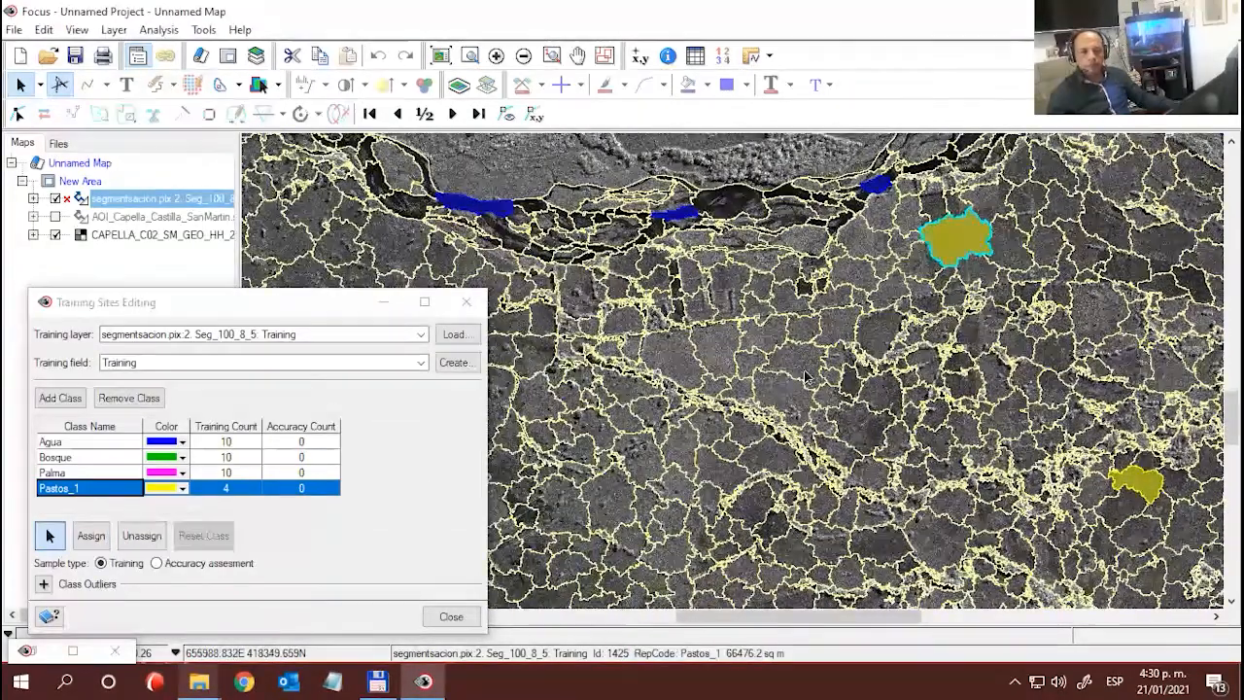
left_click_drag(348, 280, 530, 267)
left_click(547, 280)
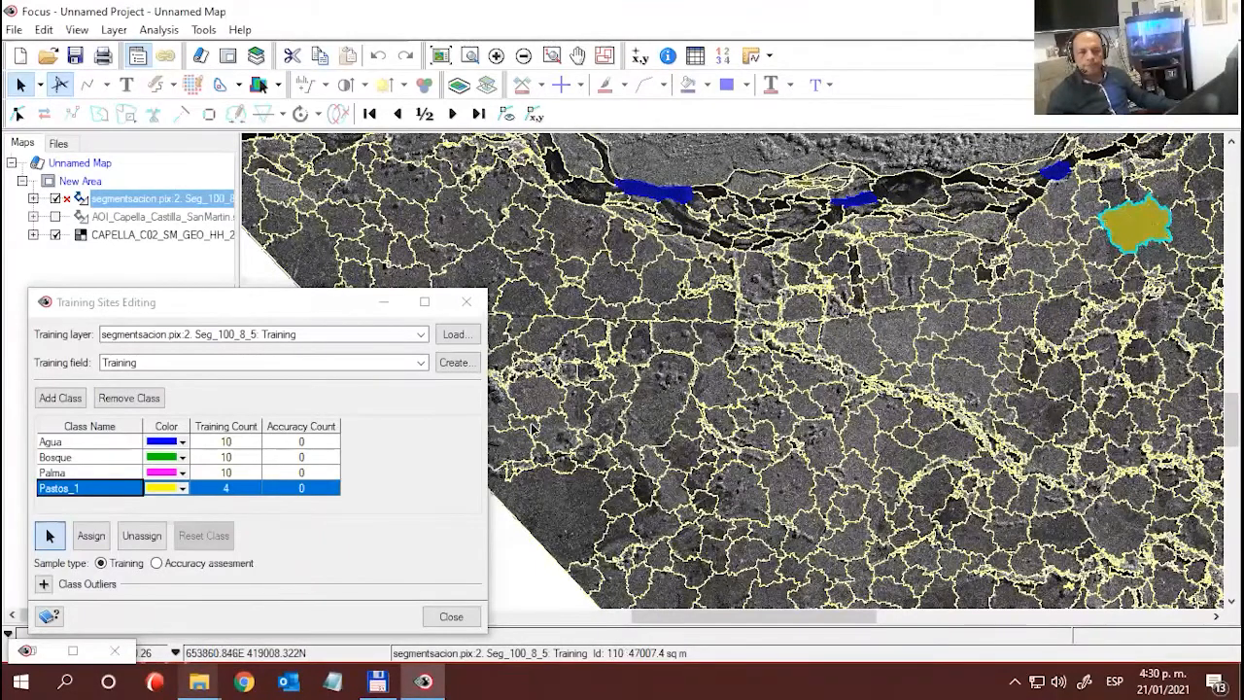
left_click(98, 533)
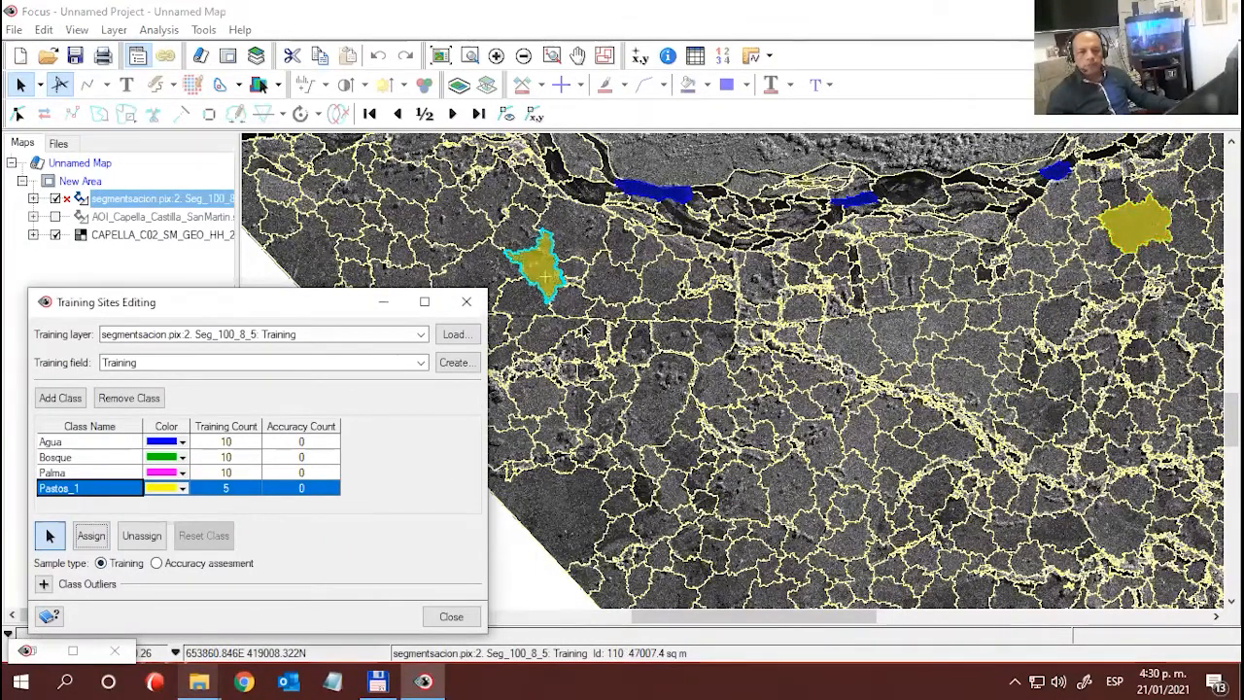
- Assign the large segment on the image's western edge, west of the pointed Pastos_1 sample, and the edge segment northwest of it to Pastos_1
left_click_drag(619, 325, 842, 406)
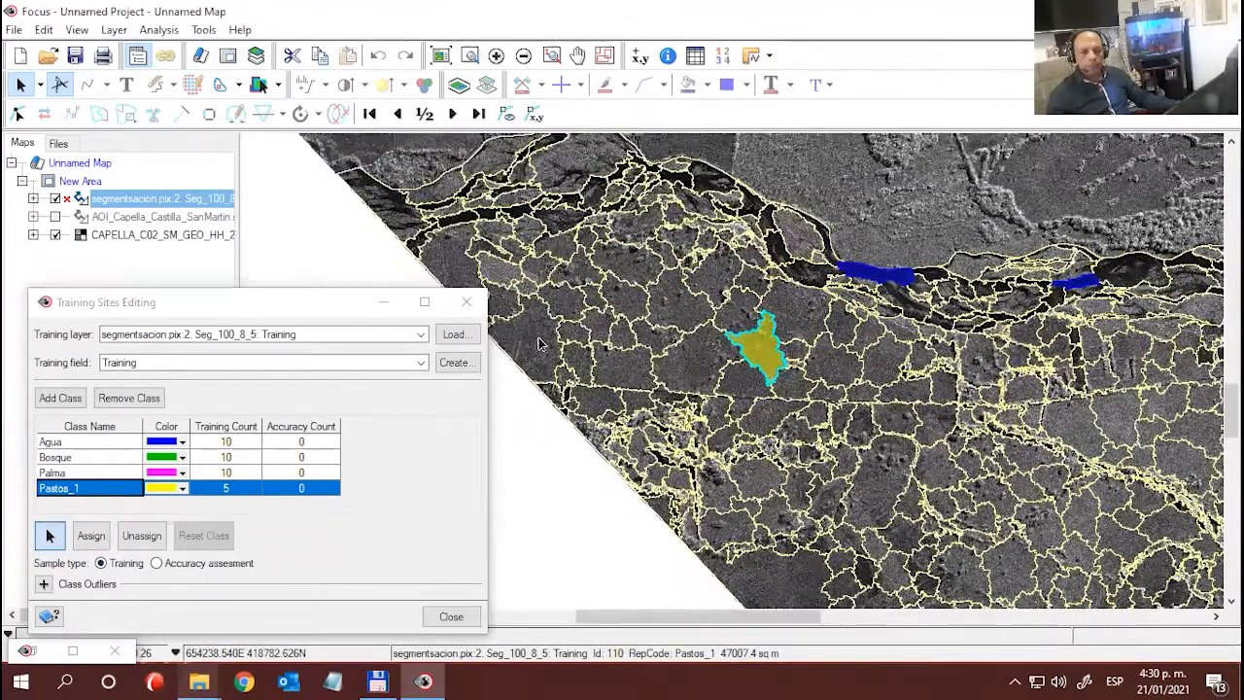
left_click(539, 339)
left_click(91, 535)
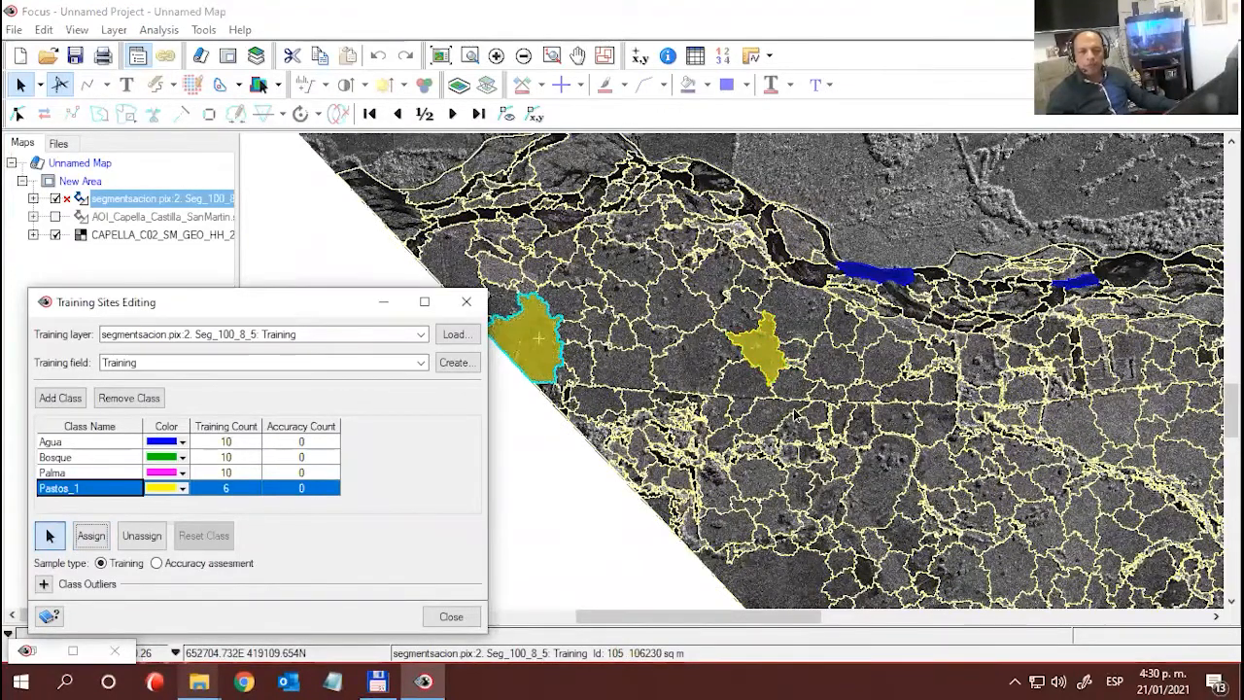
left_click(442, 257)
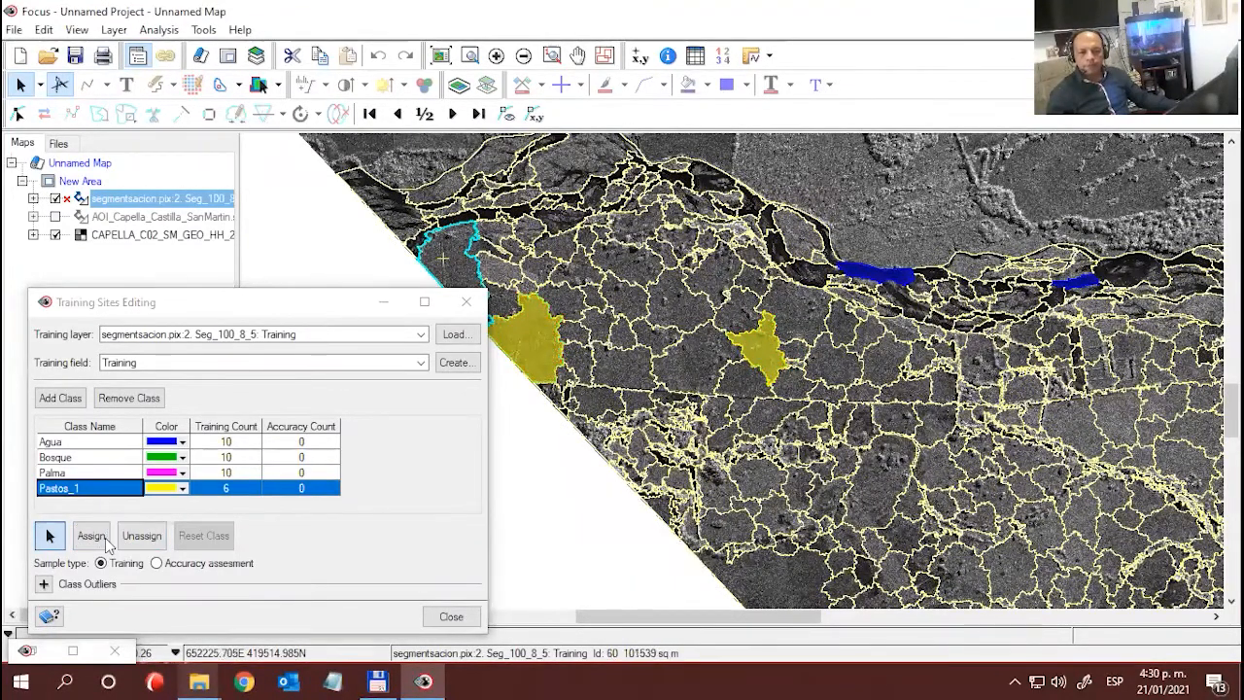
left_click(91, 536)
- Assign the small rounded segment southwest of the large Pastos_1 sample near the third Agua sample from the west to Pastos_1
left_click_drag(928, 379, 634, 290)
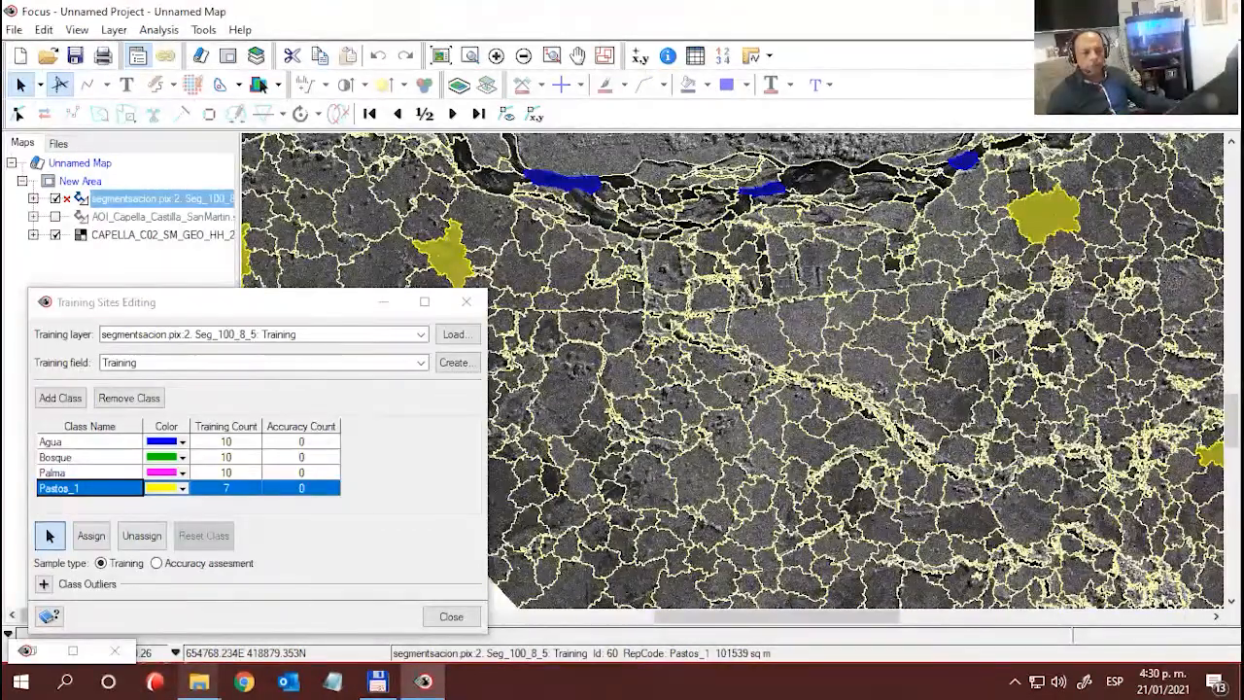
left_click(983, 373)
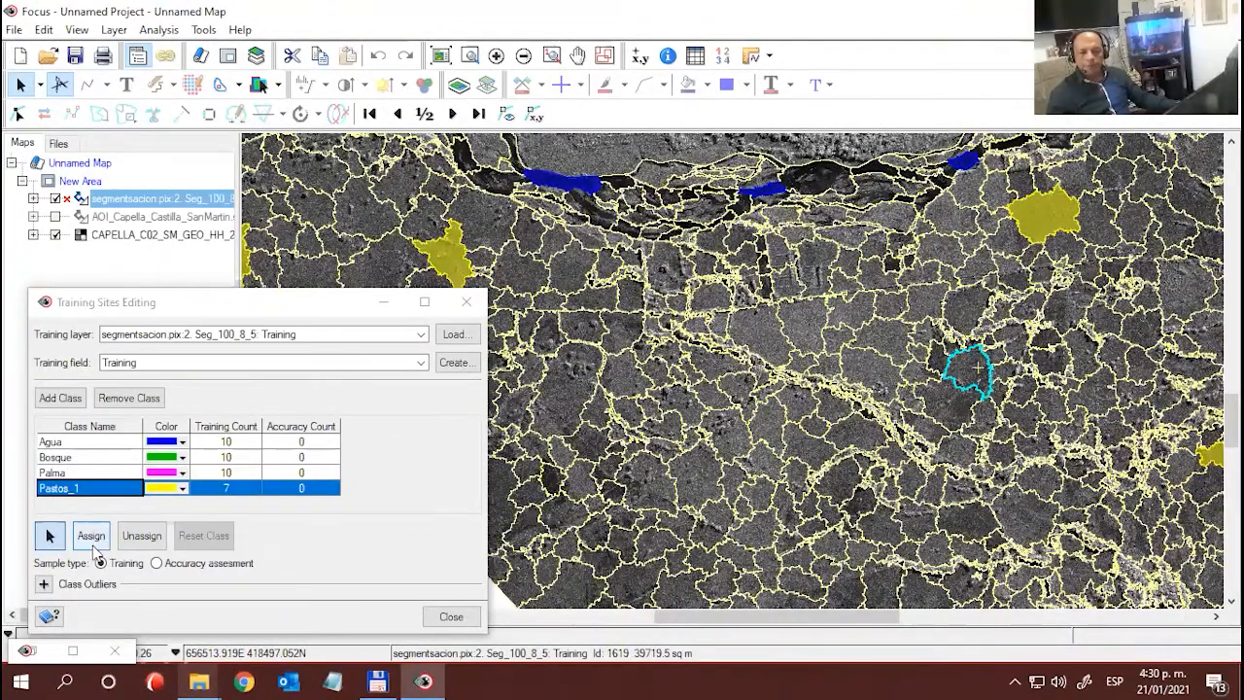
left_click(90, 535)
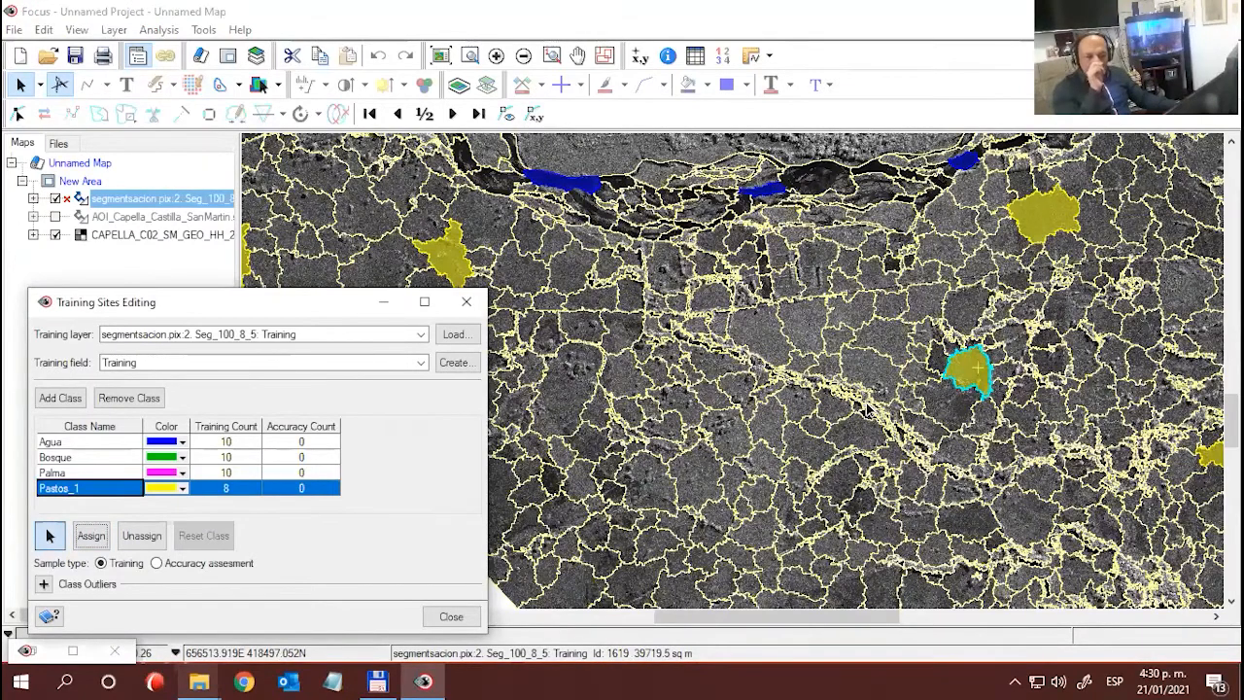
- Assign the two neighbouring segments just west of the northeastern Pastos_1 sample, south of the river, to Pastos_1
scroll(869, 410, "up", 1)
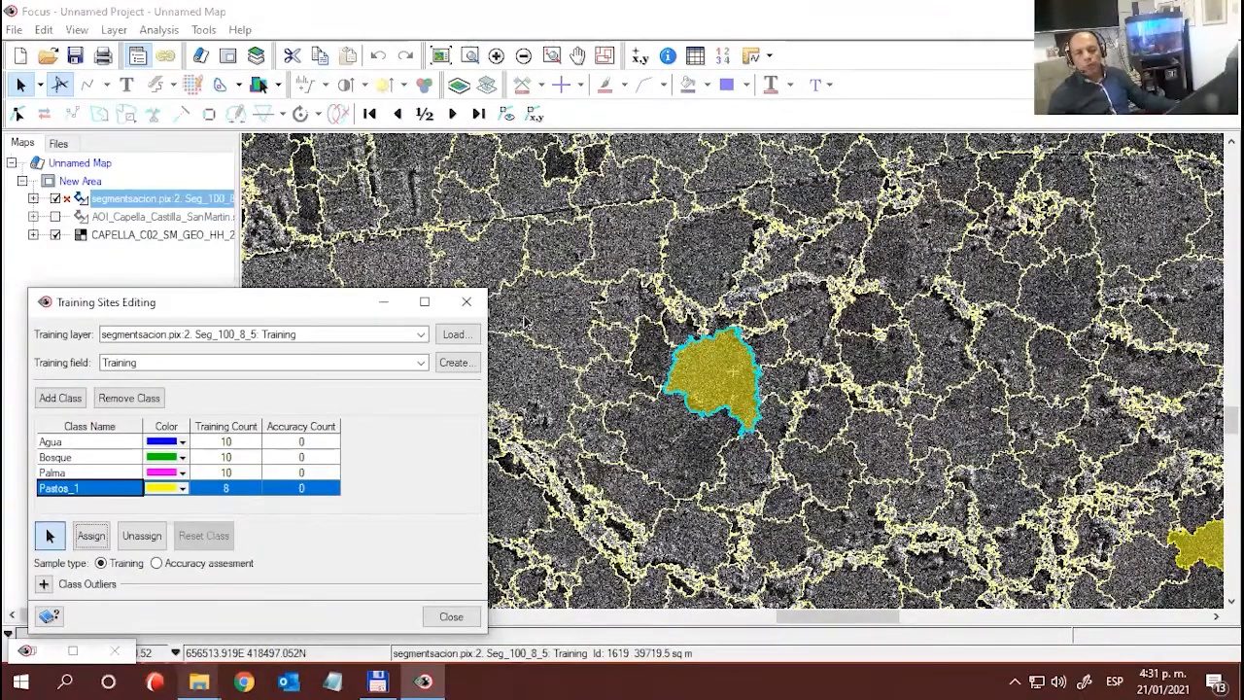
left_click_drag(681, 428, 922, 399)
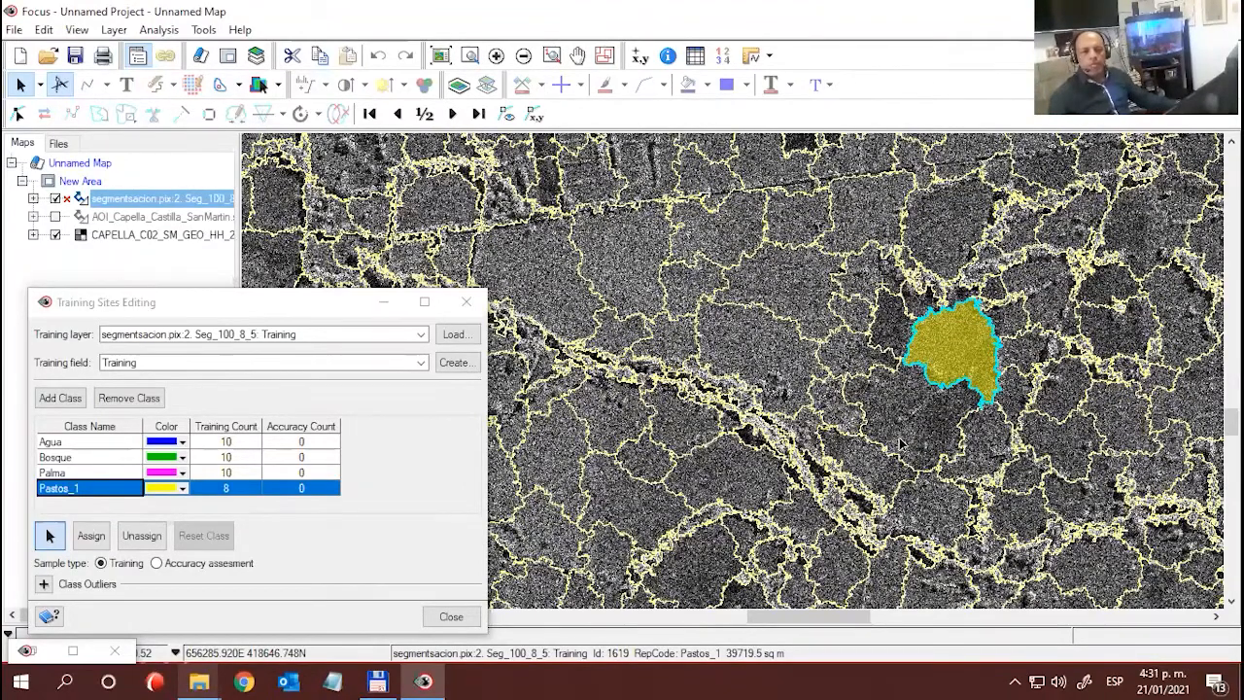
scroll(882, 439, "down", 2)
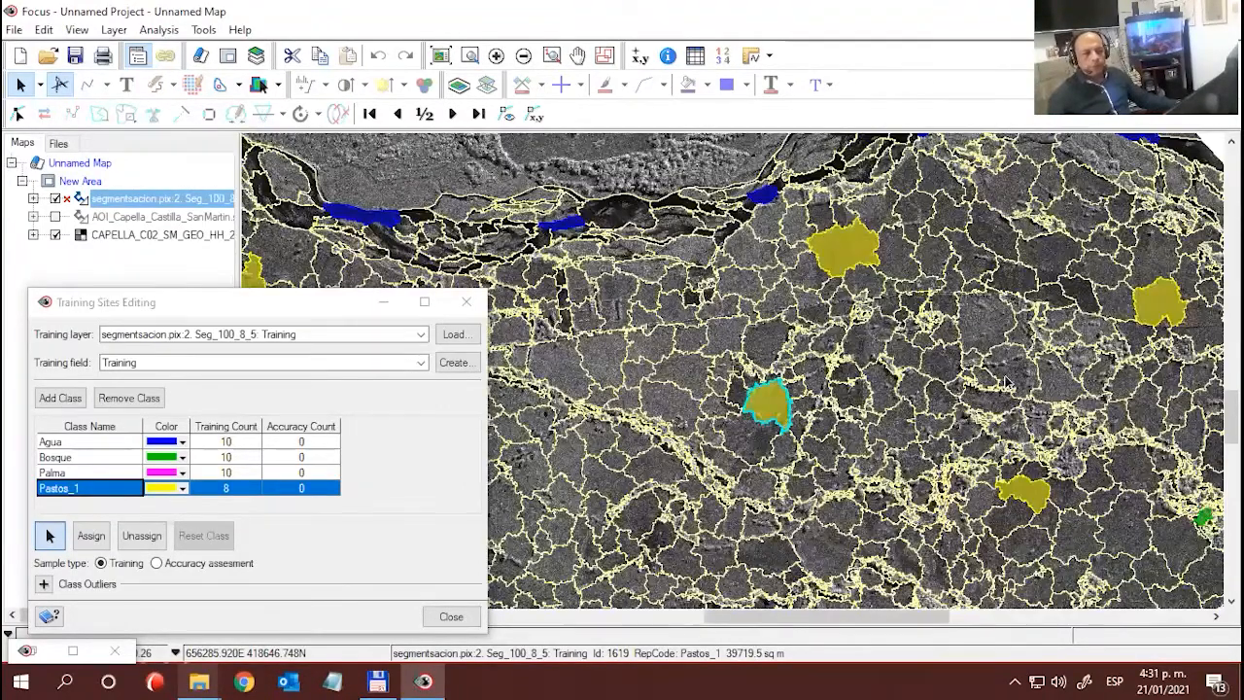
left_click_drag(1007, 377, 903, 388)
left_click(976, 309)
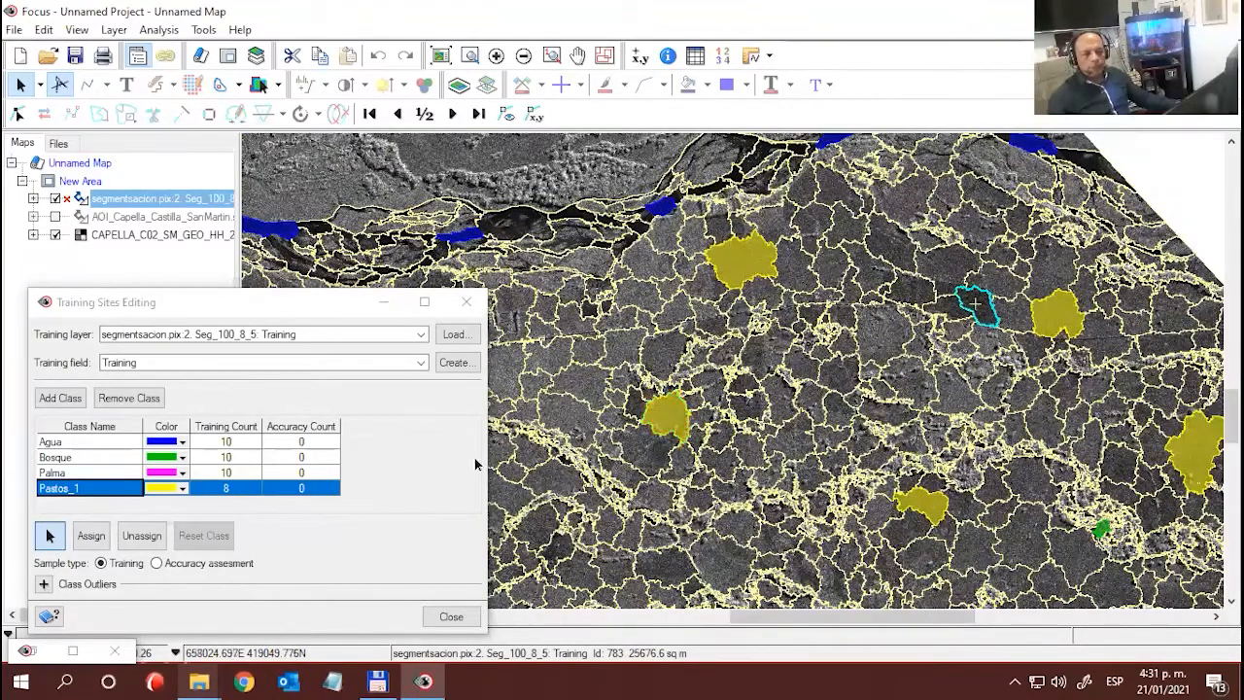
left_click(92, 535)
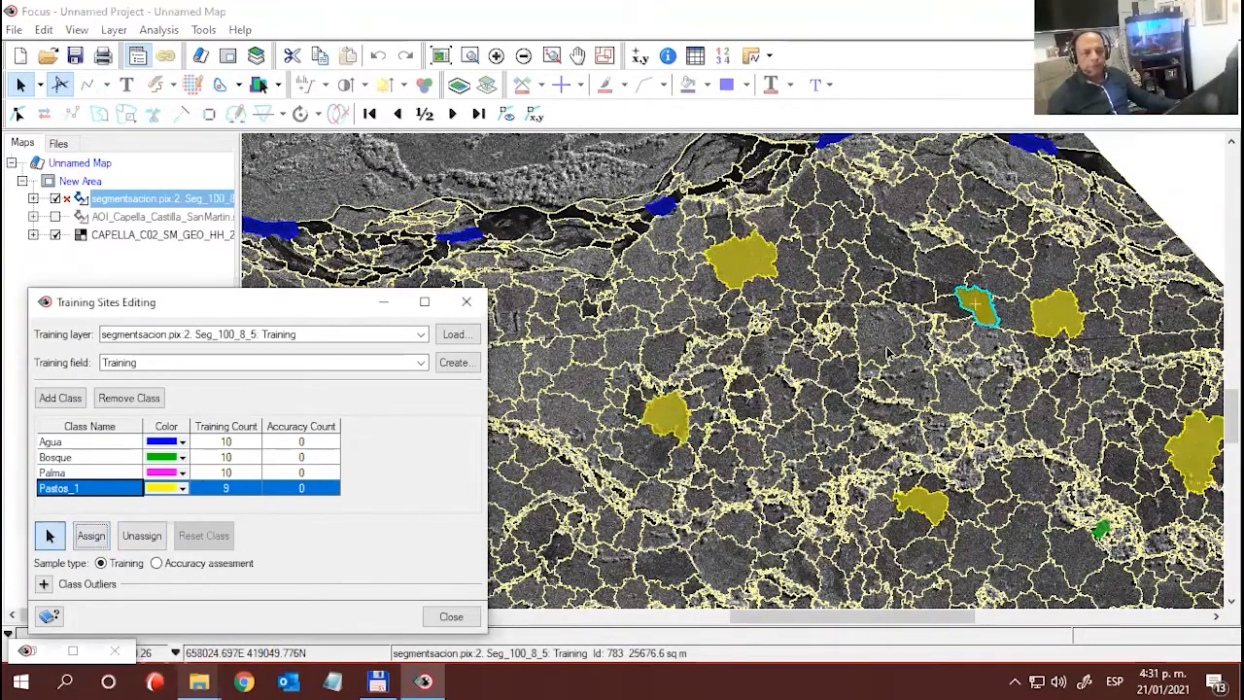
left_click(909, 290)
left_click(91, 536)
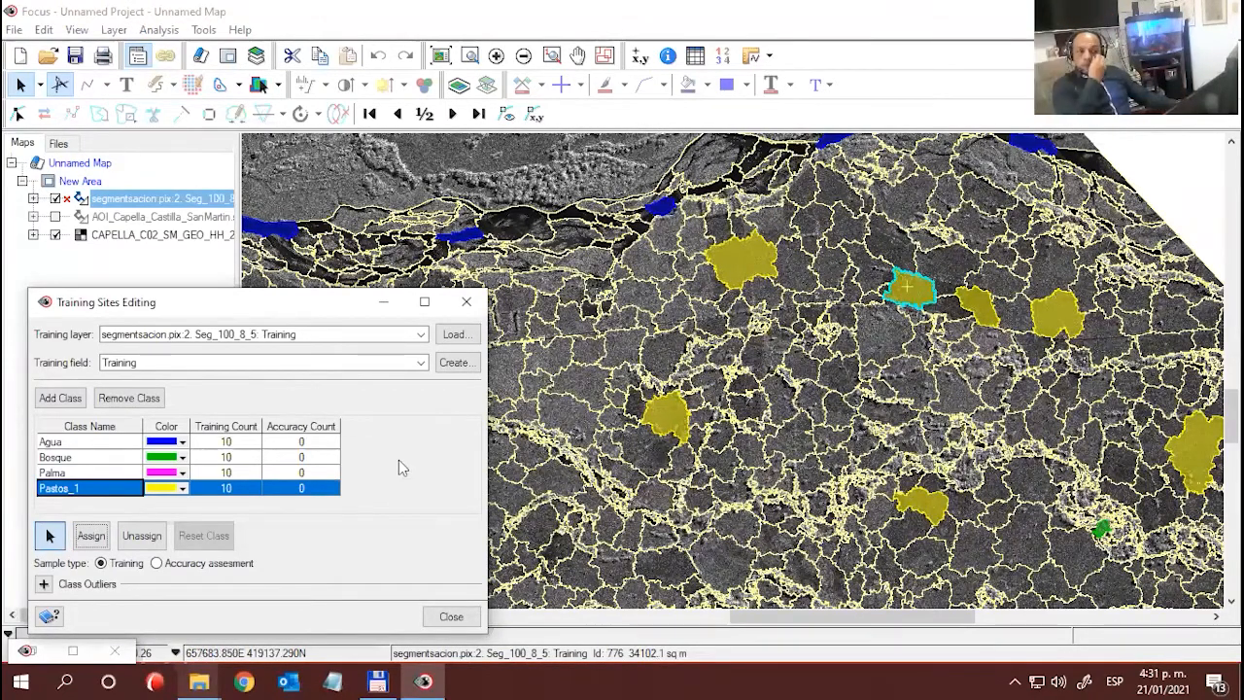
- Add a new training class named Pastos_2 and set its color to orange
left_click_drag(145, 301, 144, 175)
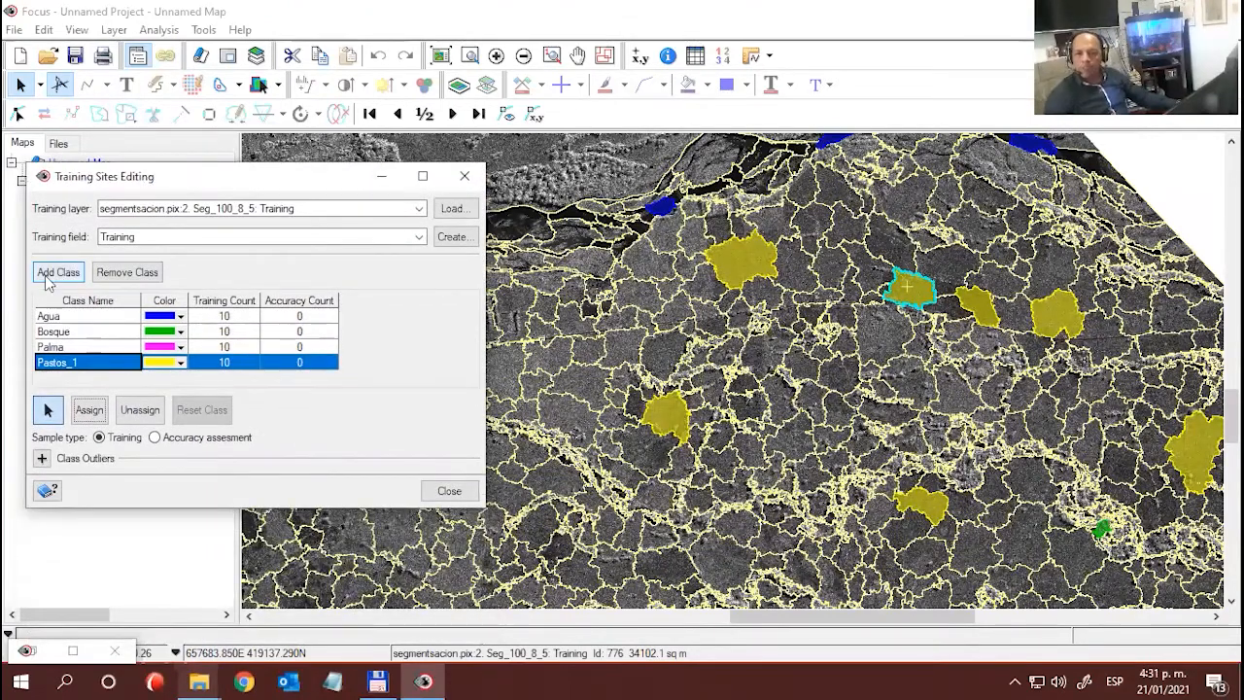
left_click(46, 277)
left_click(44, 377)
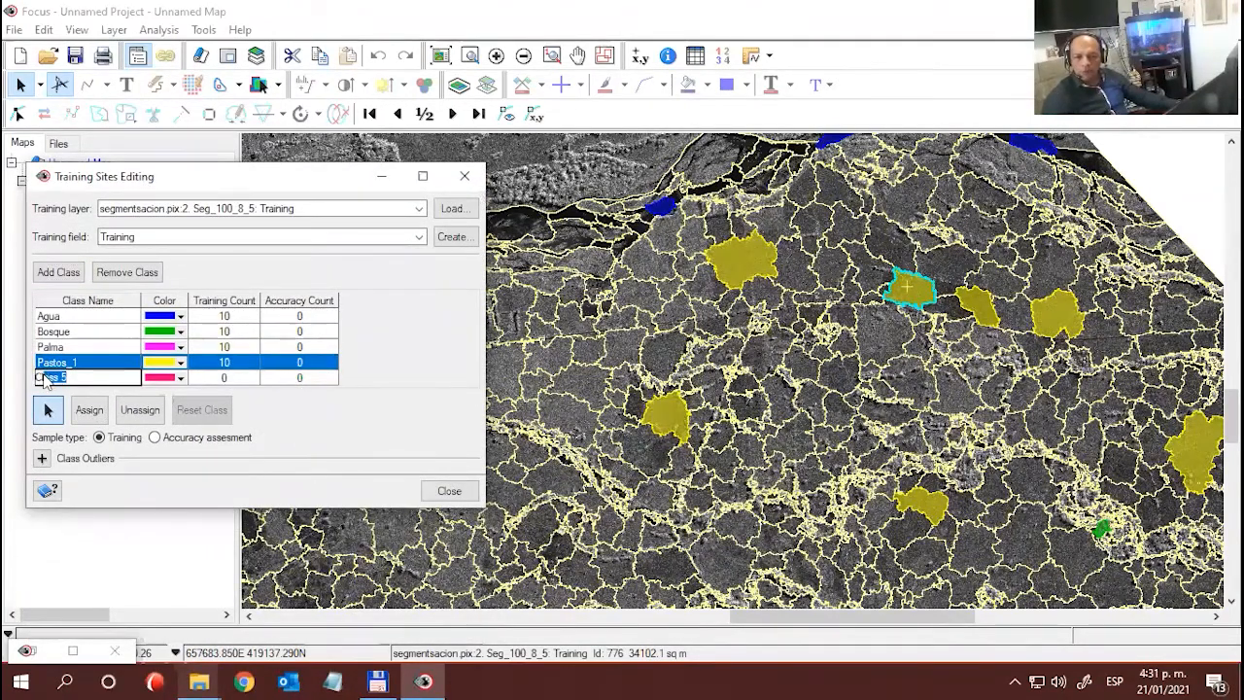
type("Pastos_")
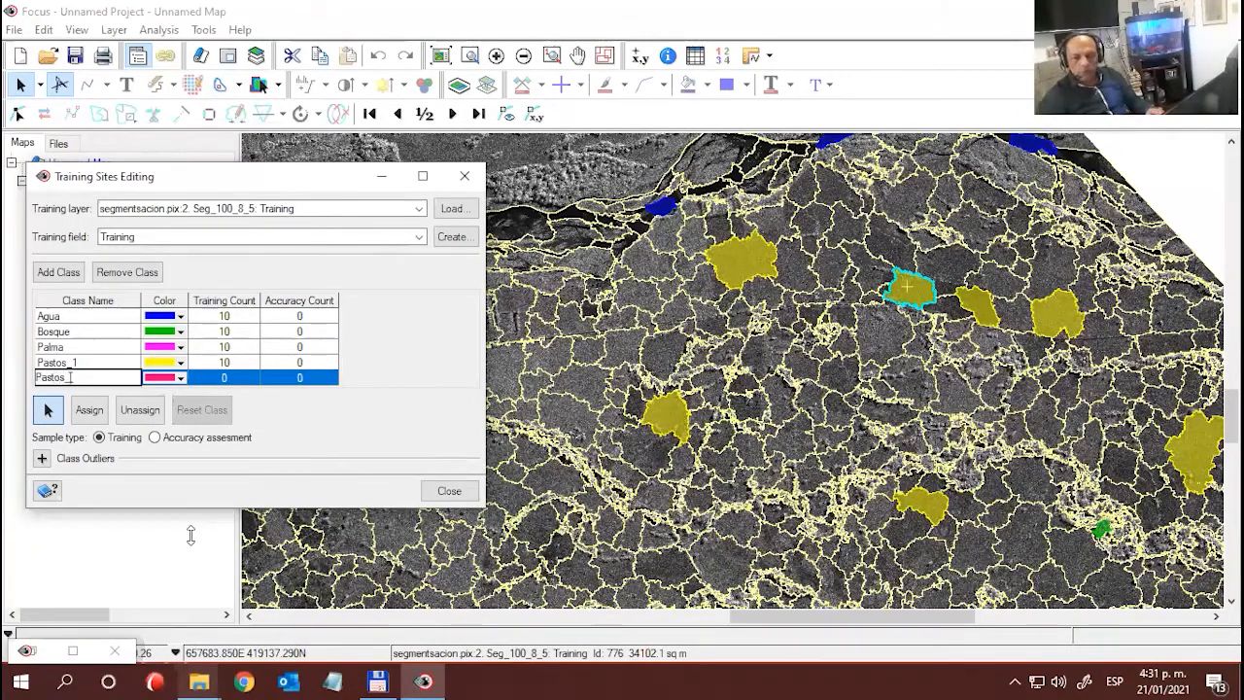
type("2")
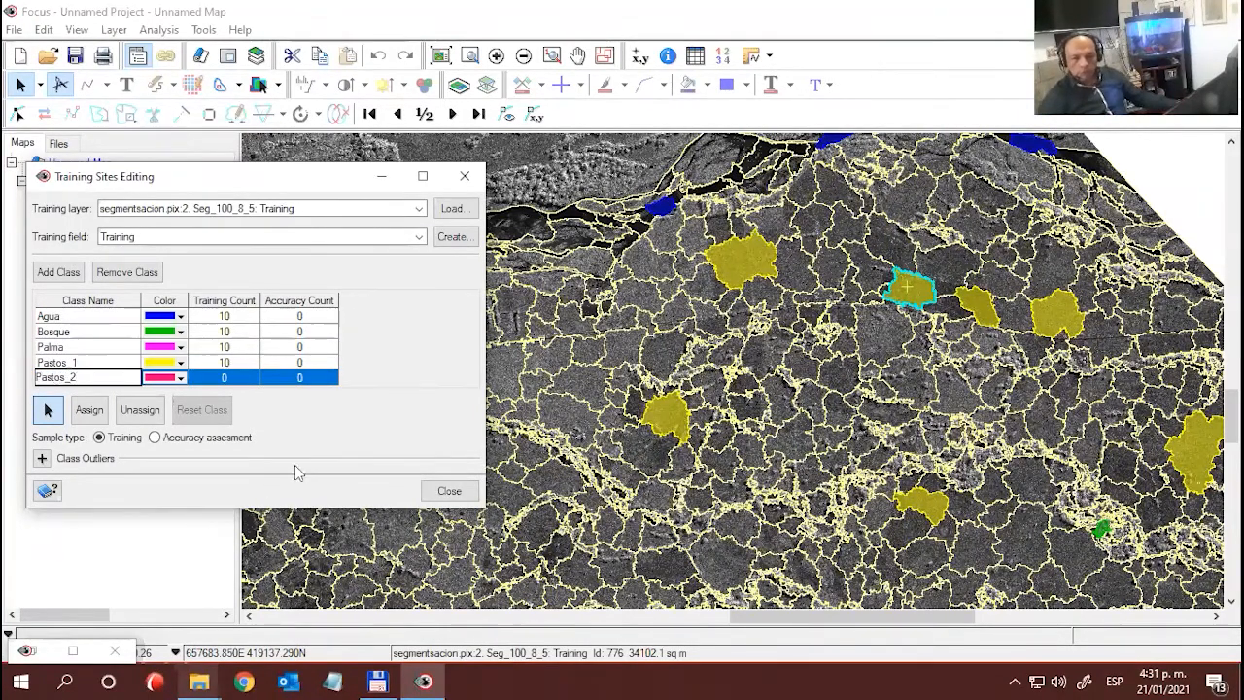
left_click(181, 379)
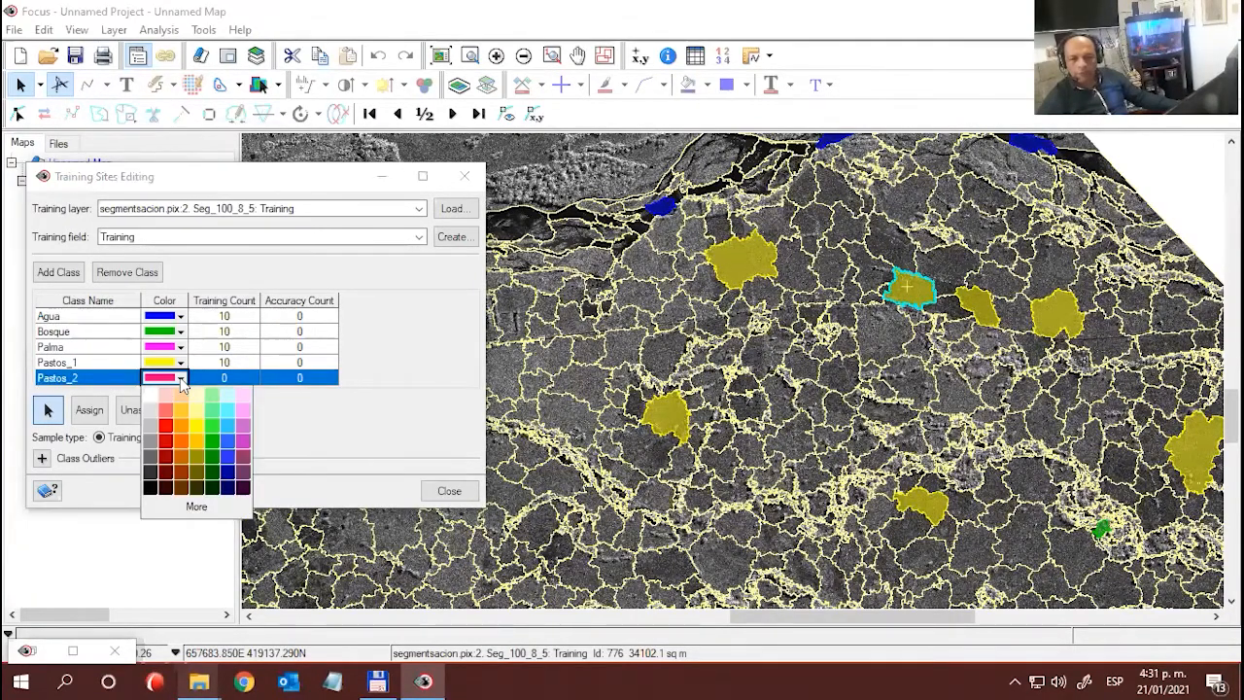
left_click(181, 439)
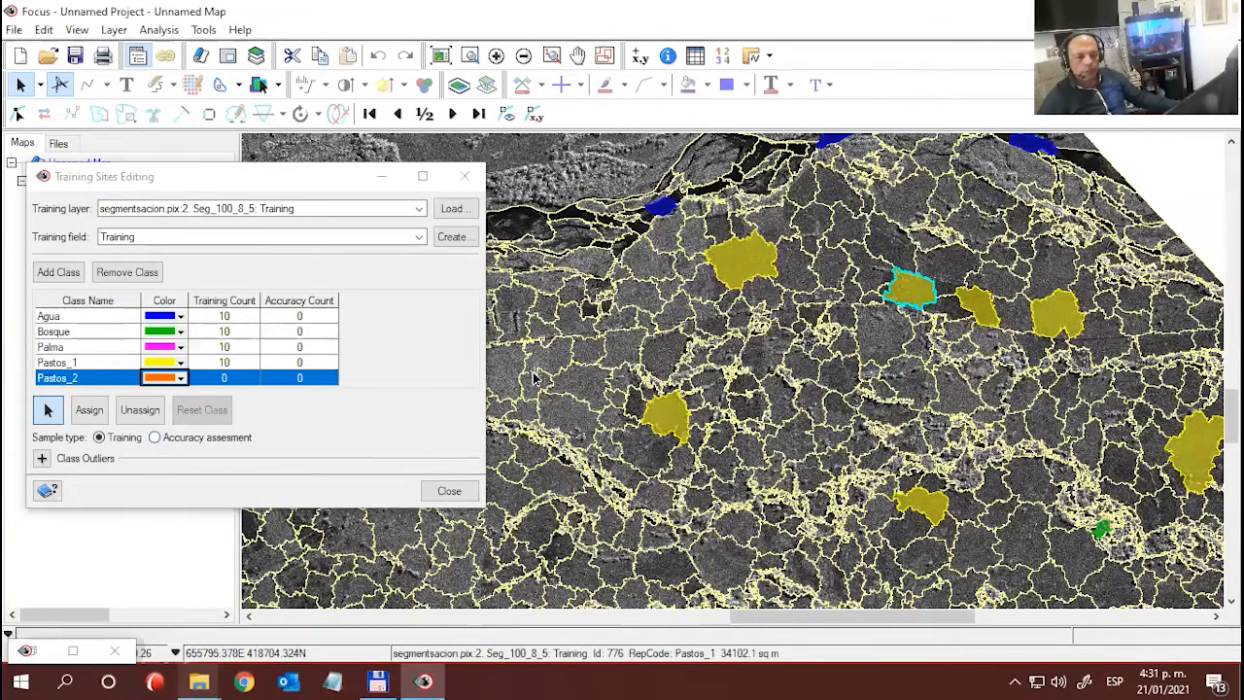
- Assign the segment just south of the straight road and narrow dark parcels, west of the rounded Pastos_1 sample, to Pastos_2
scroll(631, 369, "up", 2)
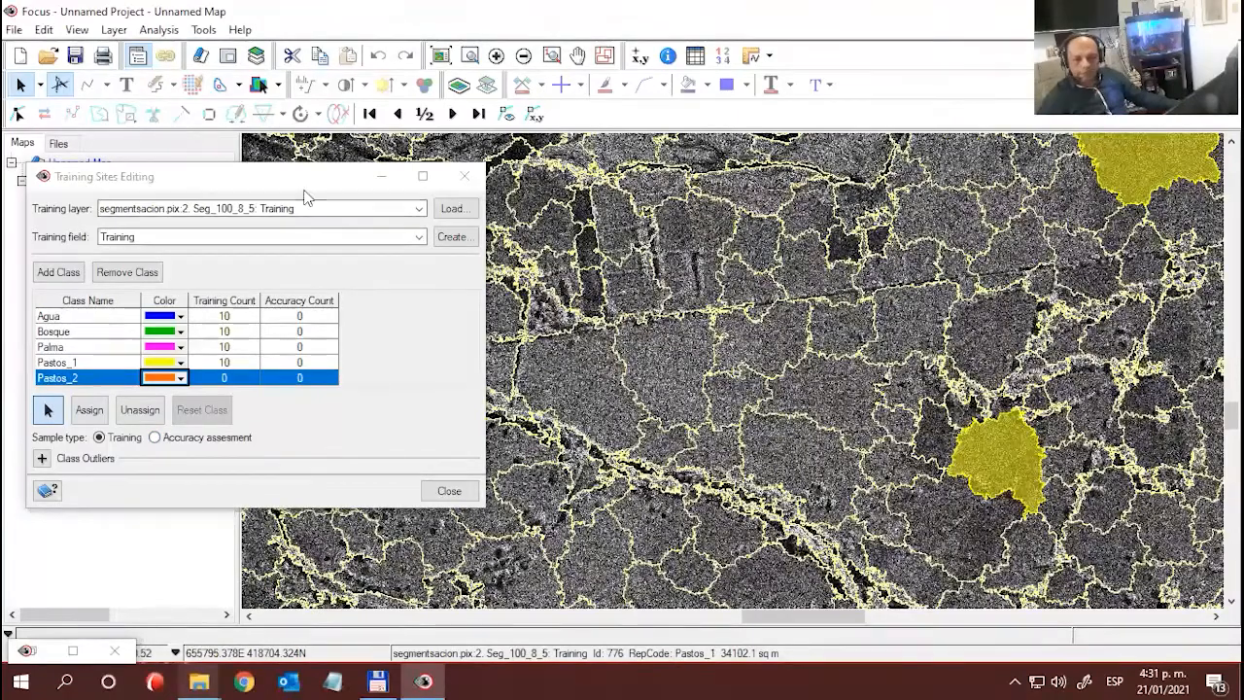
left_click_drag(290, 182, 297, 459)
left_click(693, 406)
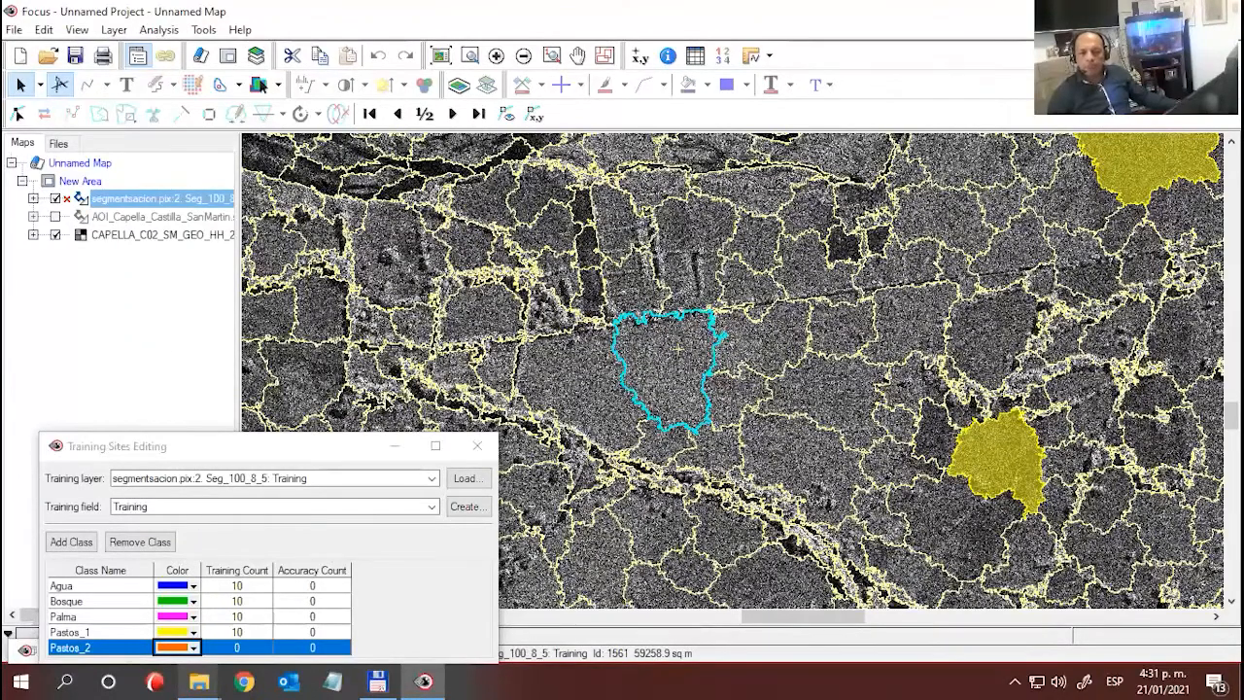
left_click_drag(174, 439, 150, 240)
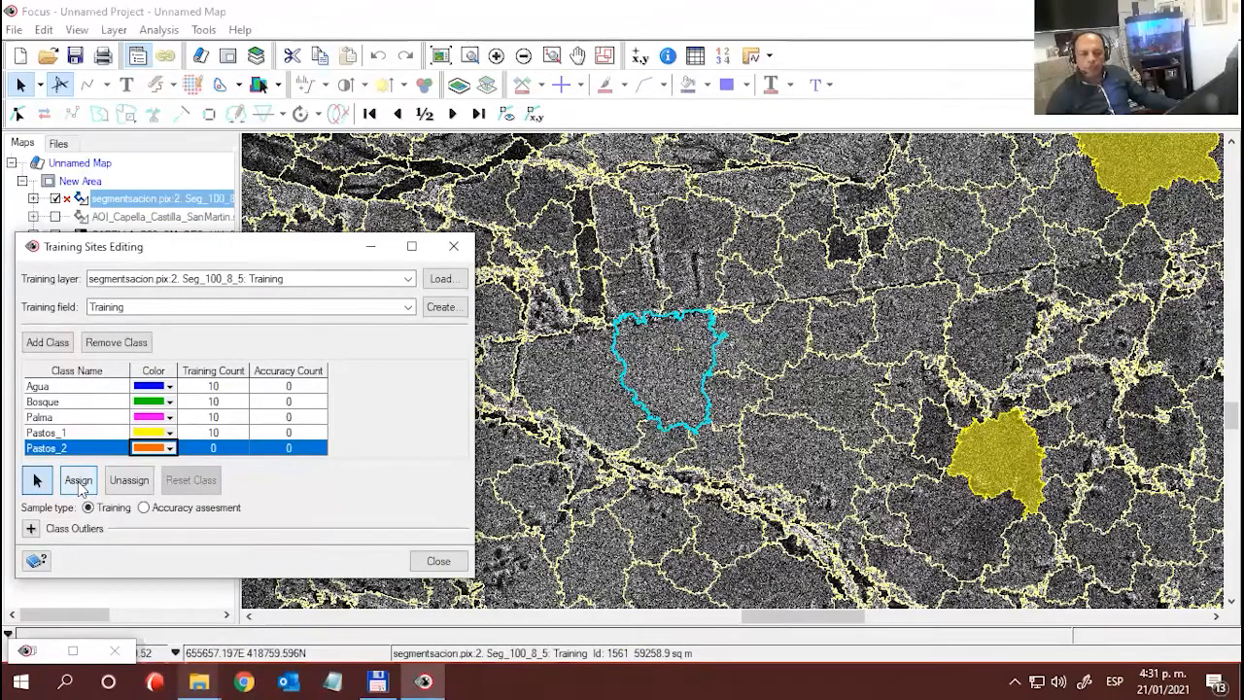
left_click(78, 482)
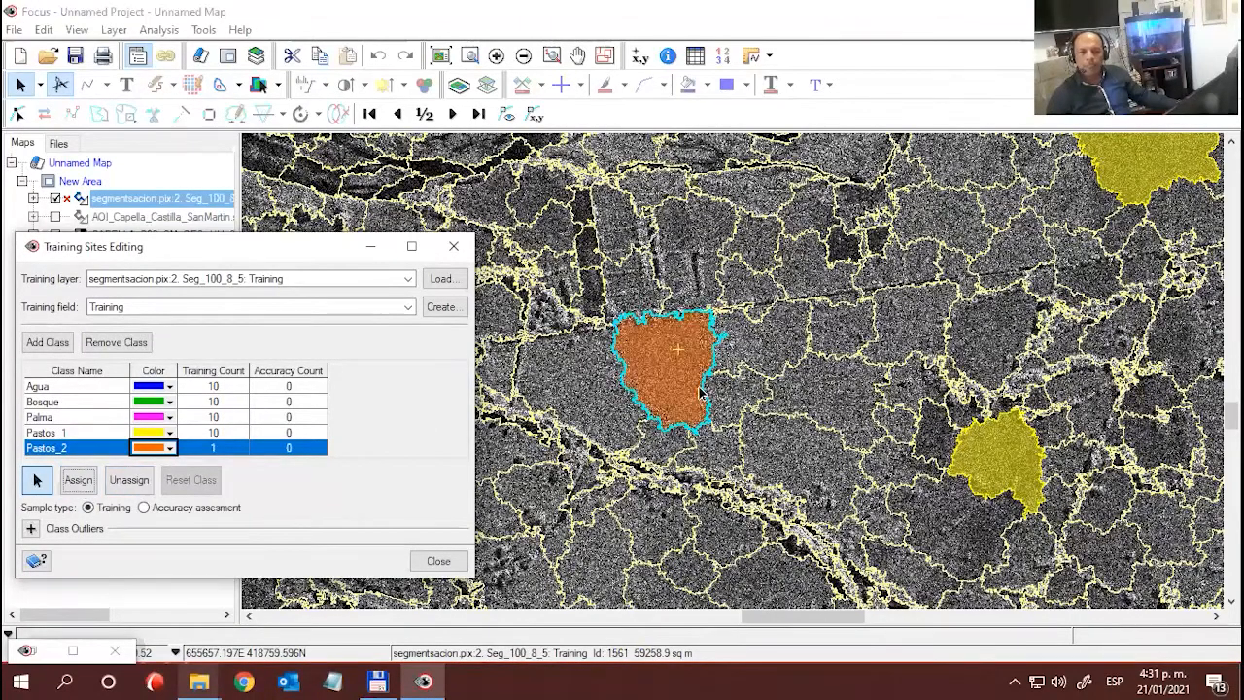
- Assign the segment between the first Pastos_2 sample and the rounded Pastos_1 sample to Pastos_2
left_click_drag(818, 422, 735, 246)
left_click(730, 241)
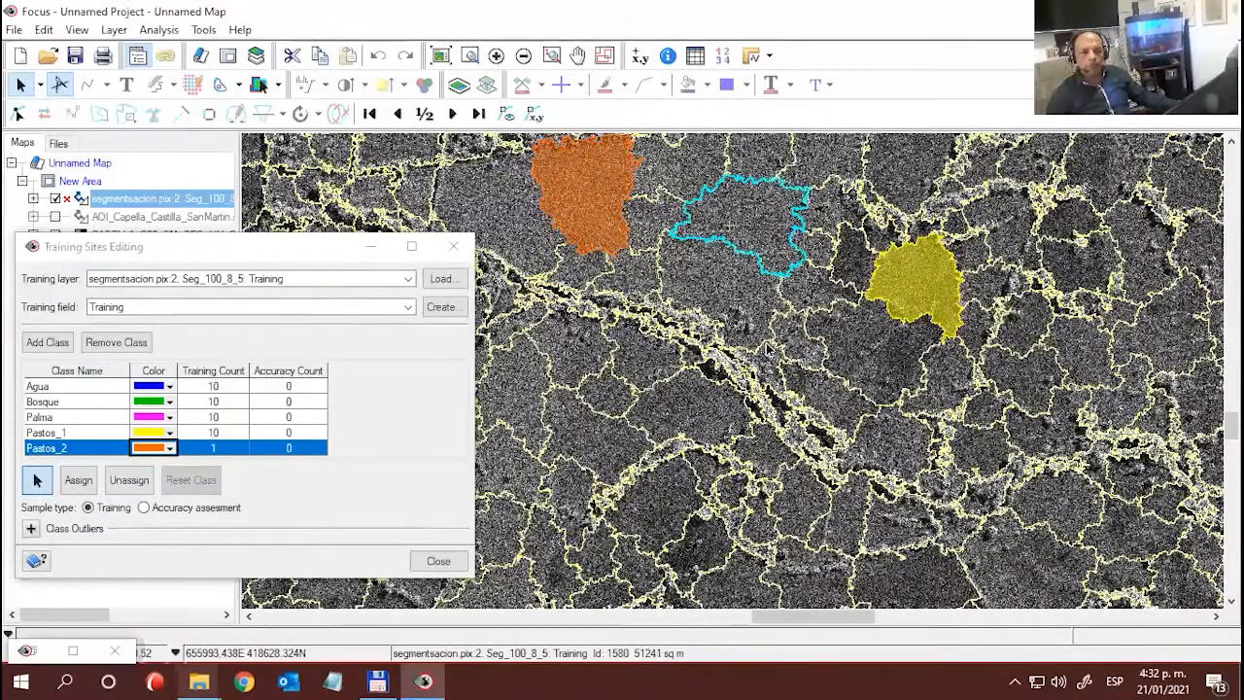
left_click(78, 481)
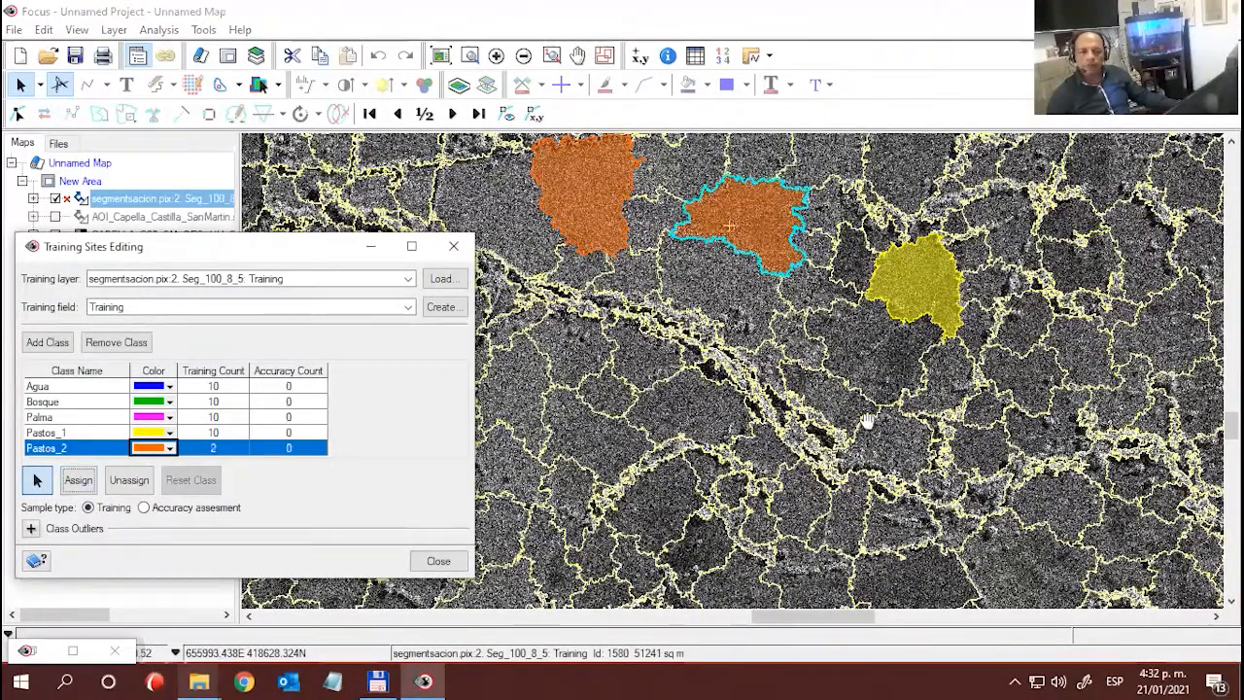
- Assign the large segment southeast of the Palma samples and the segment north of it, near the small Bosque sample, to Pastos_2
left_click_drag(867, 422, 825, 383)
mouse_move(994, 444)
left_mouse_down()
mouse_move(735, 102)
mouse_move(682, 53)
left_mouse_up()
left_click_drag(956, 392, 854, 276)
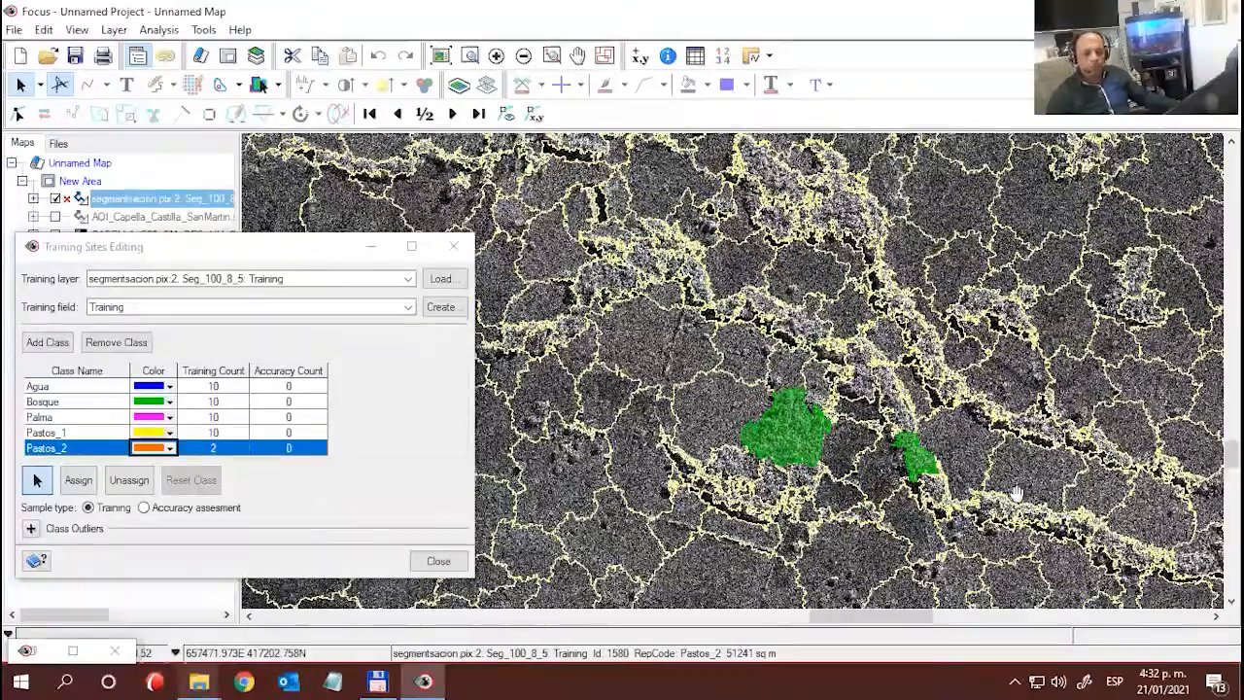
left_click_drag(1012, 495, 801, 278)
left_click_drag(915, 489, 611, 239)
left_click_drag(938, 530, 764, 271)
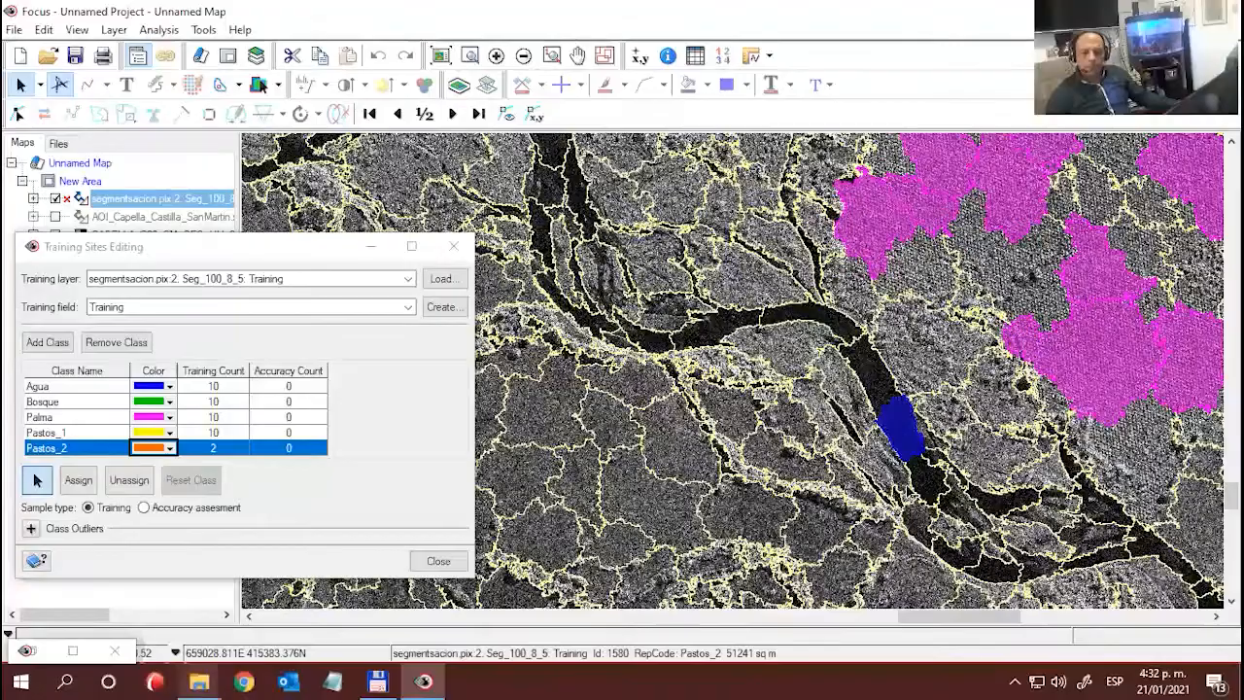
left_click_drag(907, 472, 717, 184)
left_click_drag(1084, 506, 819, 426)
left_click_drag(918, 382, 955, 554)
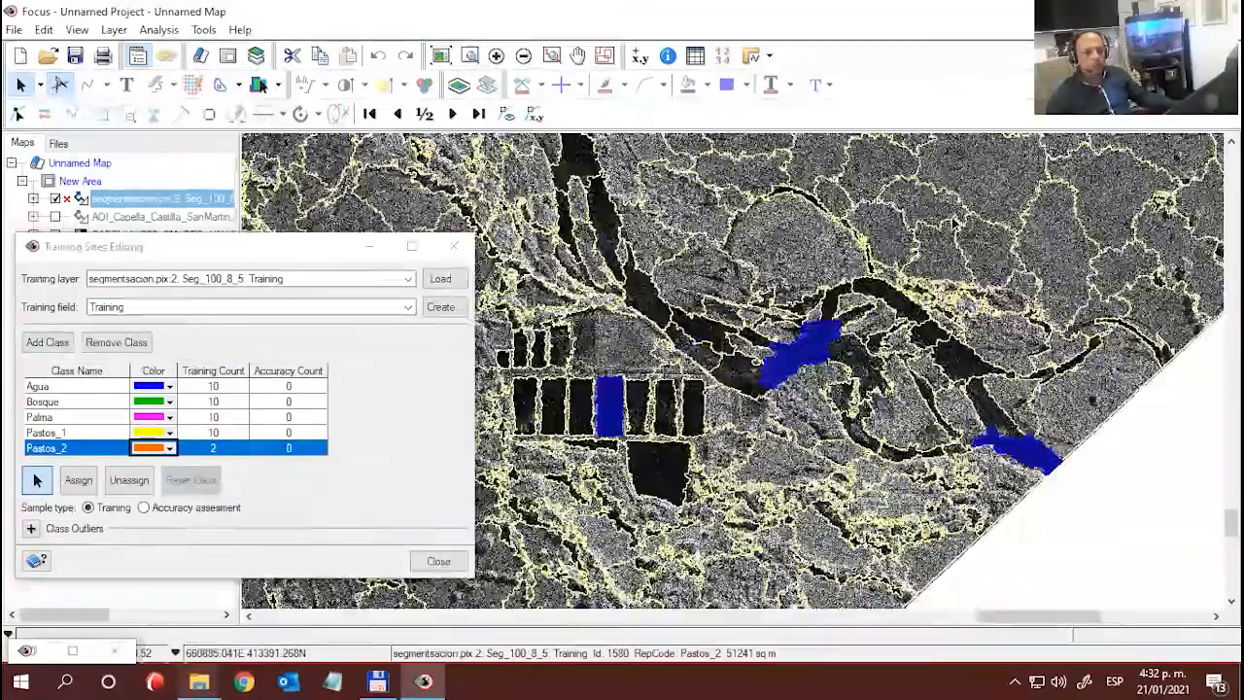
left_click_drag(940, 223, 919, 530)
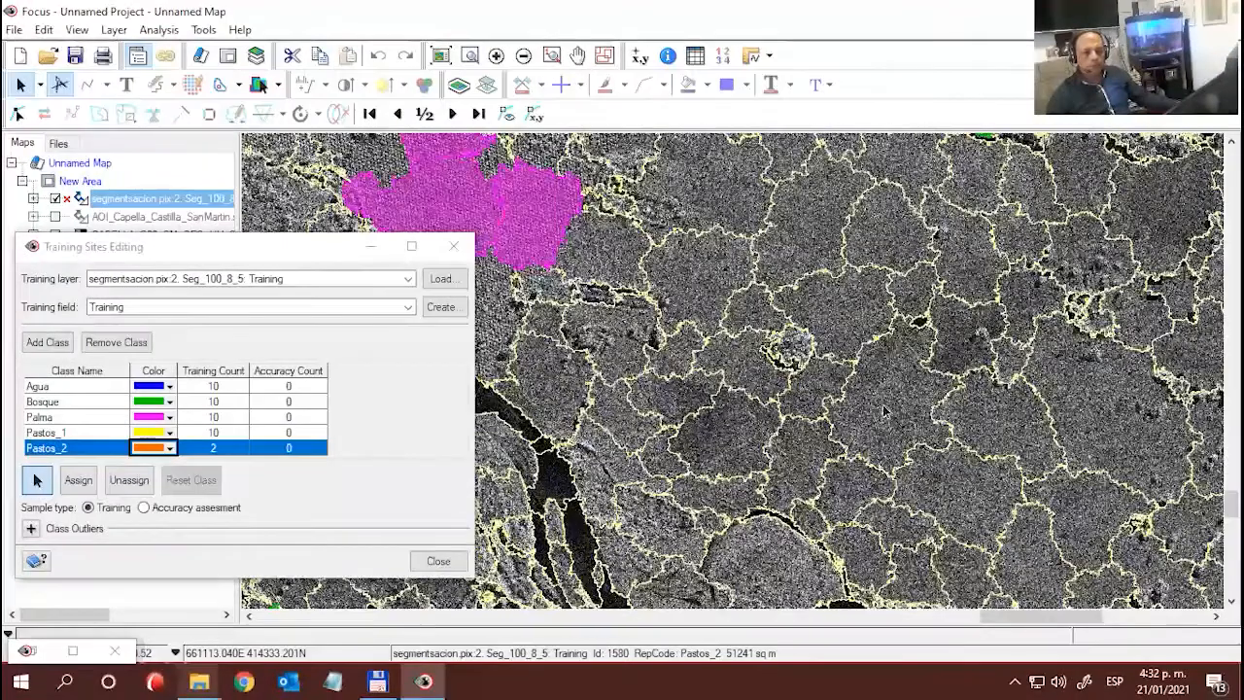
left_click(859, 332)
left_click(79, 480)
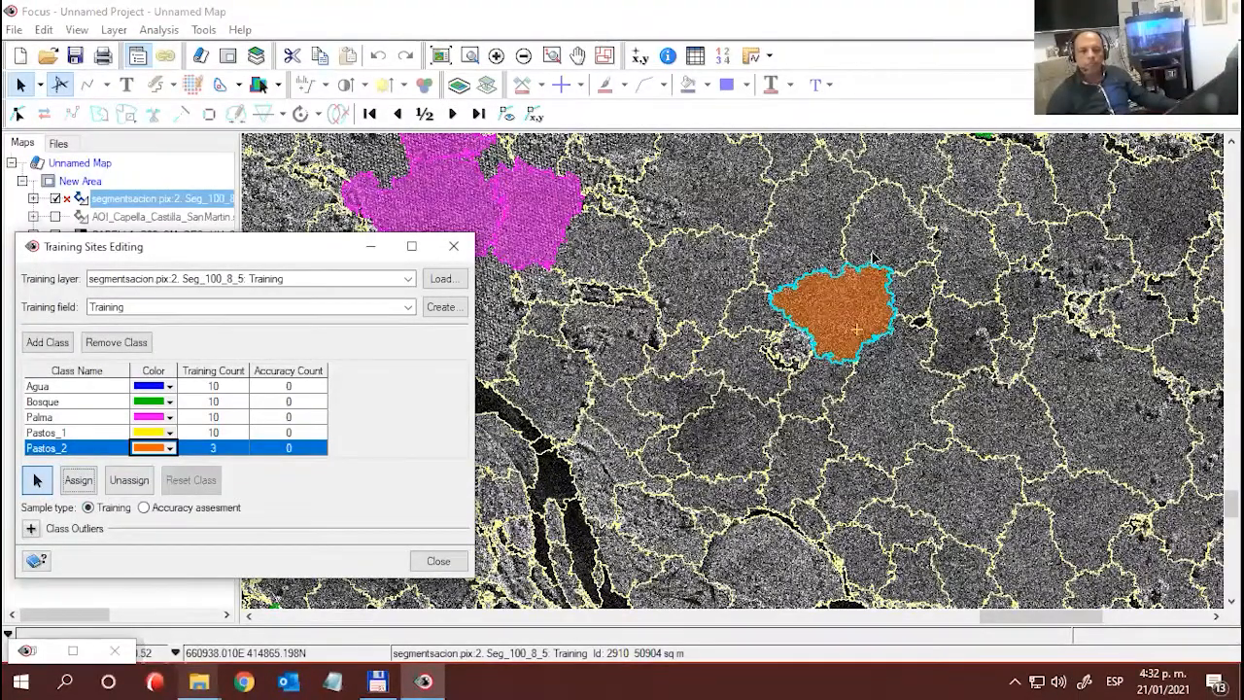
left_click(921, 180)
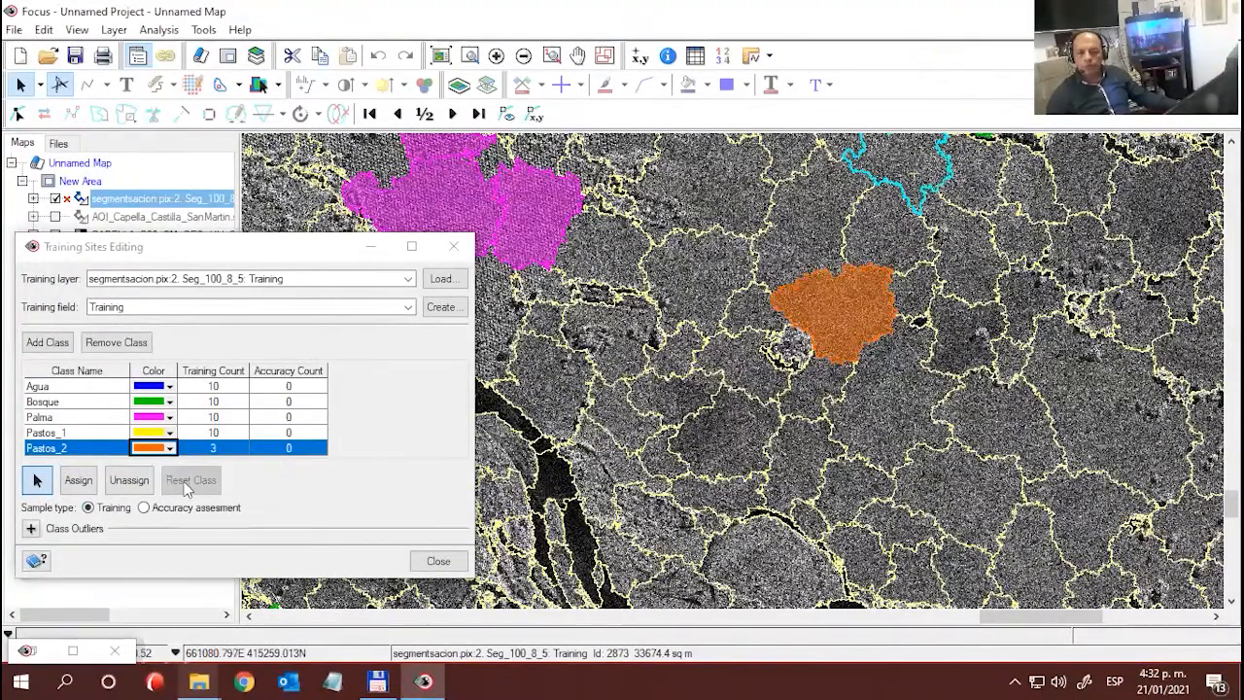
left_click(78, 480)
- Assign the large segment southeast of the third Pastos_2 sample and the elongated segment just south of that one to Pastos_2
left_click(995, 419)
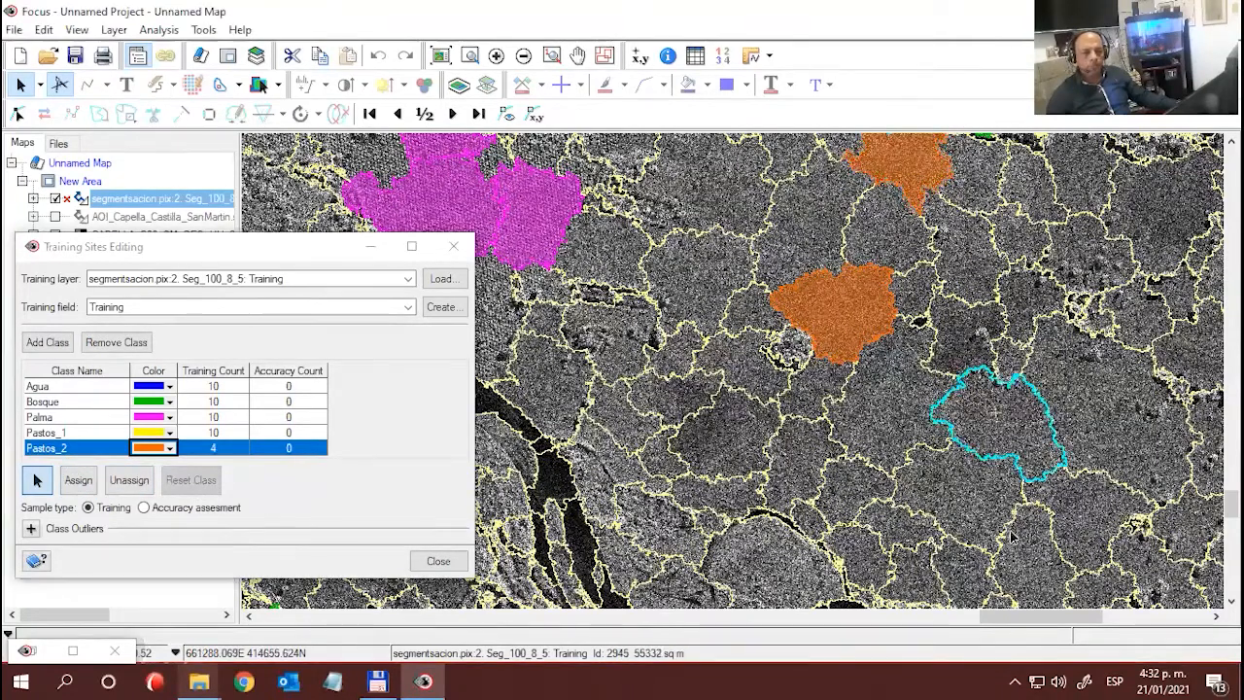
left_click(78, 480)
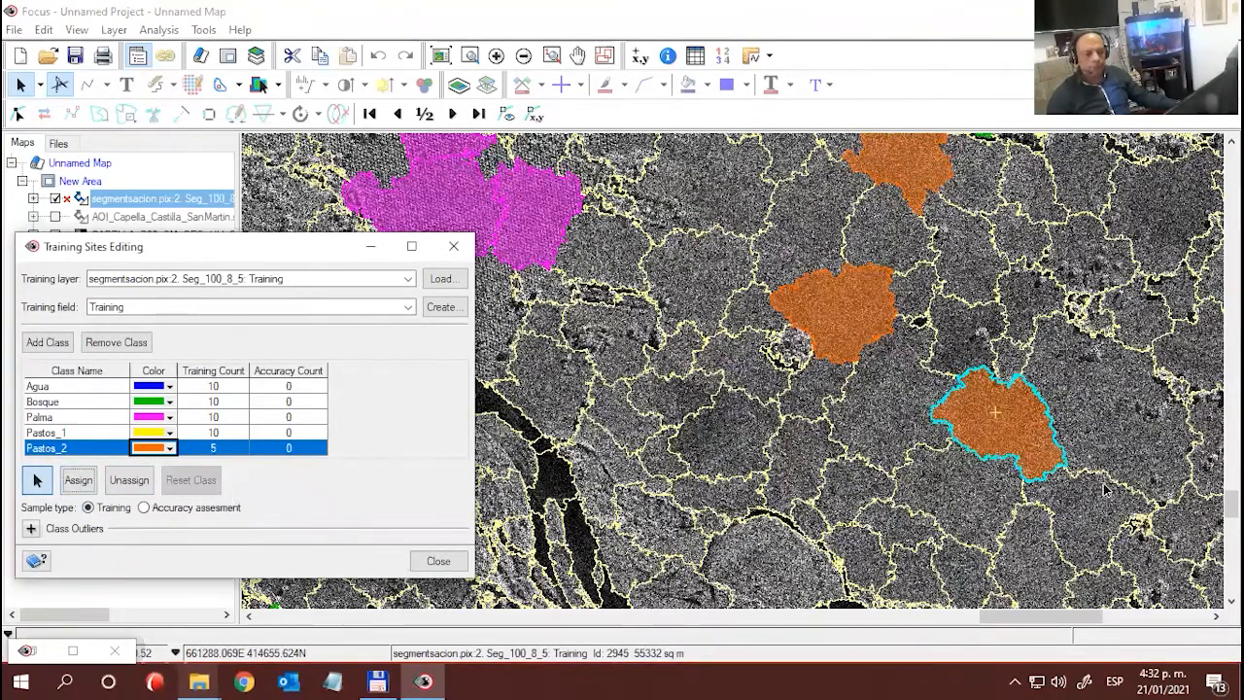
left_click(1036, 559)
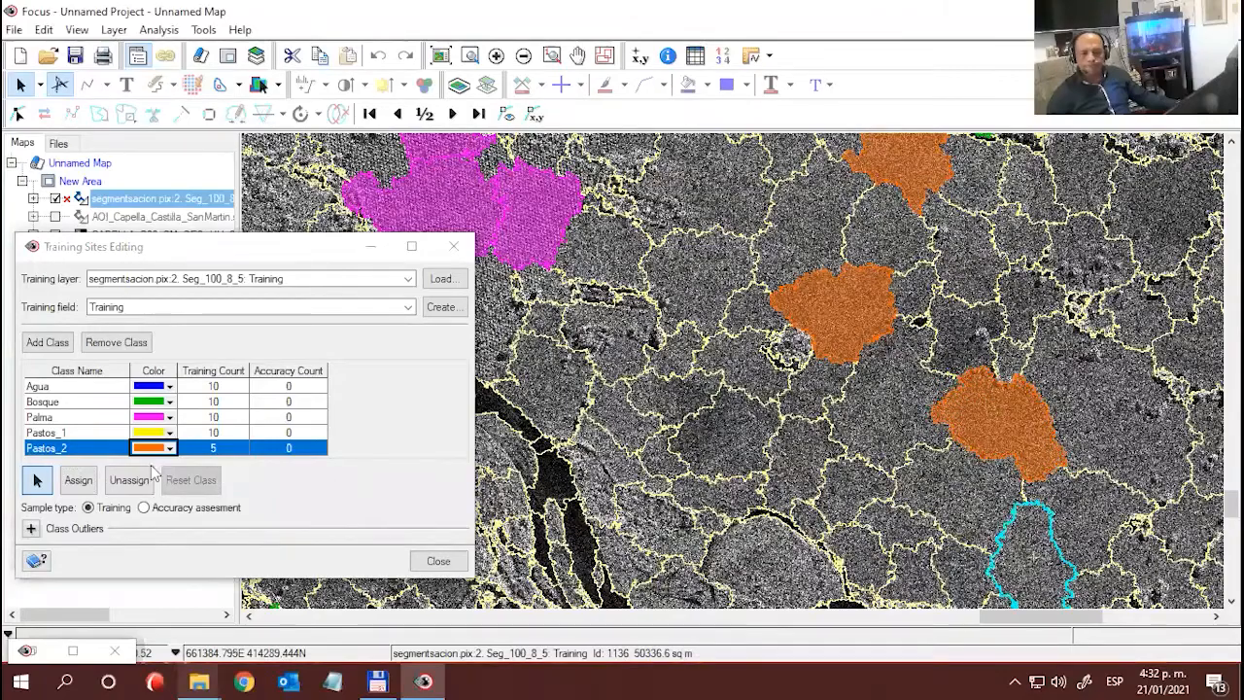
left_click(78, 480)
- Assign the small segment just west of the Pastos_2 sample beside the small Bosque sample to Pastos_2
left_click_drag(1120, 506, 1213, 577)
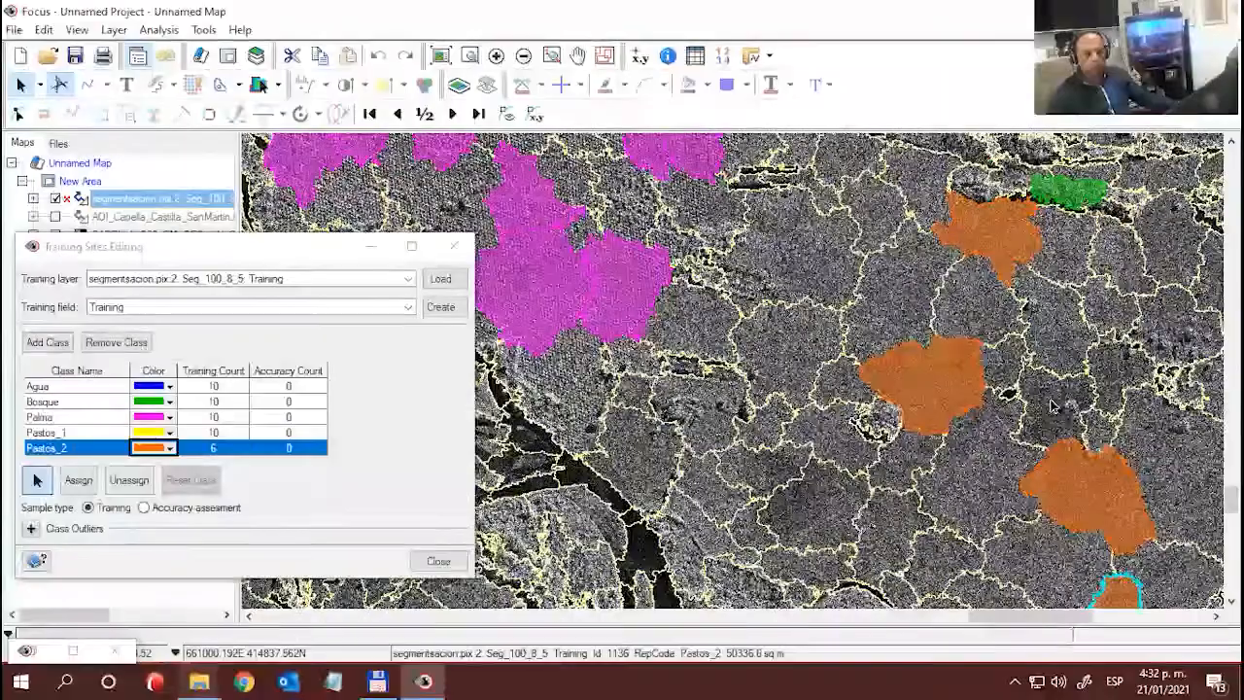
left_click_drag(633, 150, 859, 354)
scroll(974, 331, "down", 2)
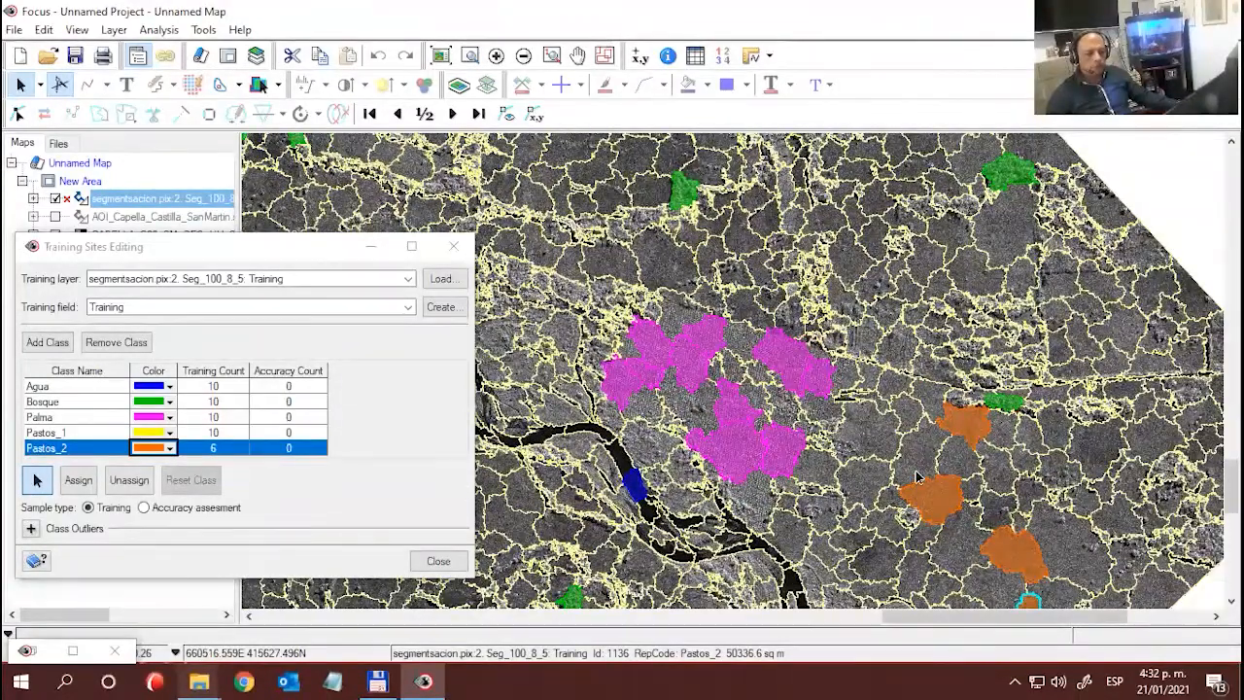
left_click(904, 412)
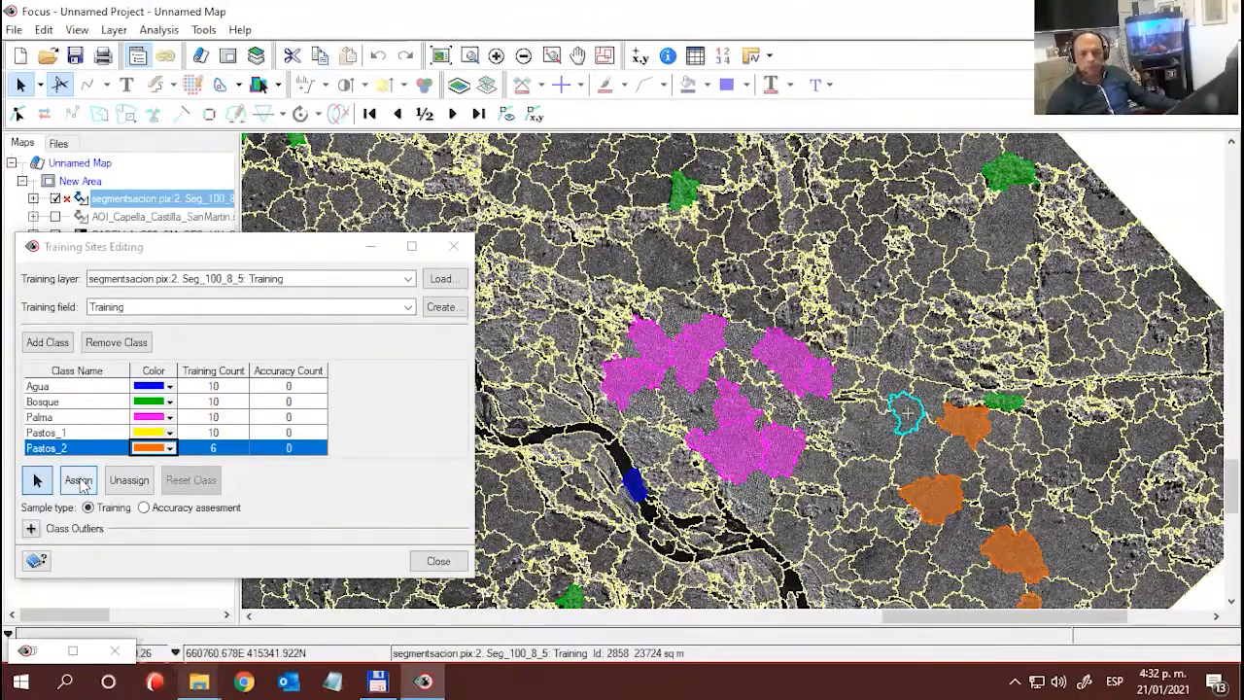
left_click(78, 480)
- Assign the segment on the south bank of the river, southwest of the Agua sample at the western bend, to Pastos_2
left_click_drag(885, 438, 1005, 473)
left_click_drag(636, 360, 918, 448)
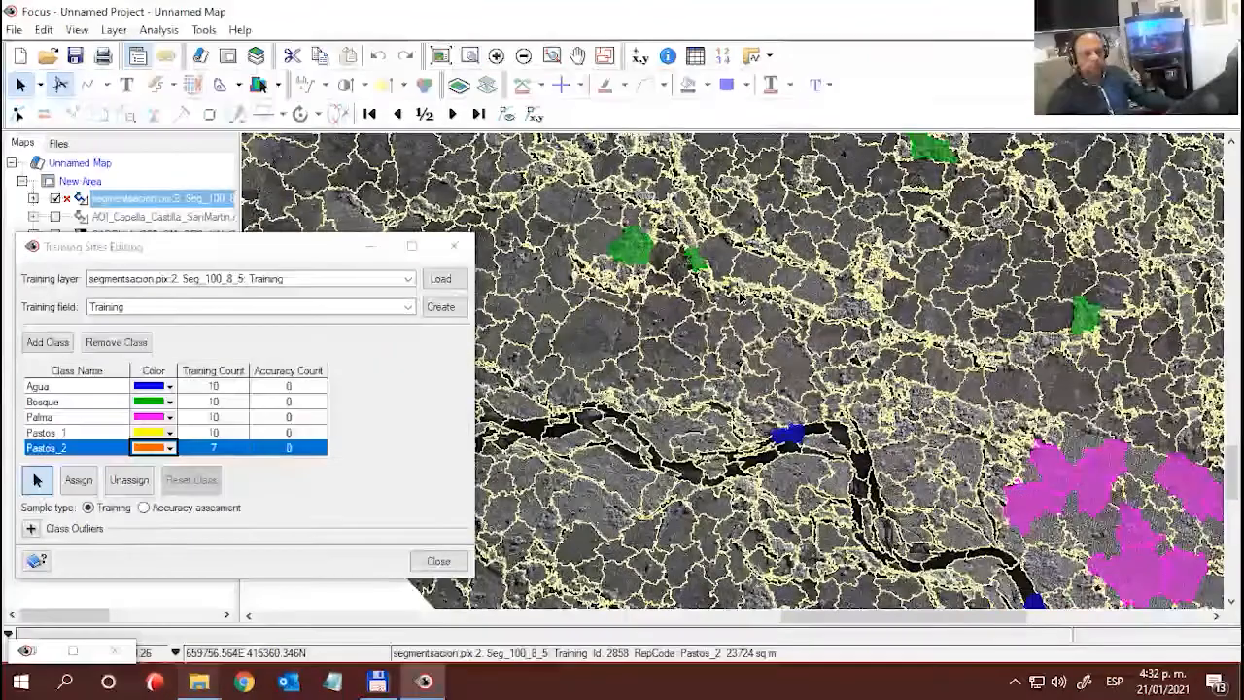
left_click_drag(894, 365, 952, 425)
left_click_drag(884, 389, 1037, 381)
left_click_drag(782, 598, 872, 552)
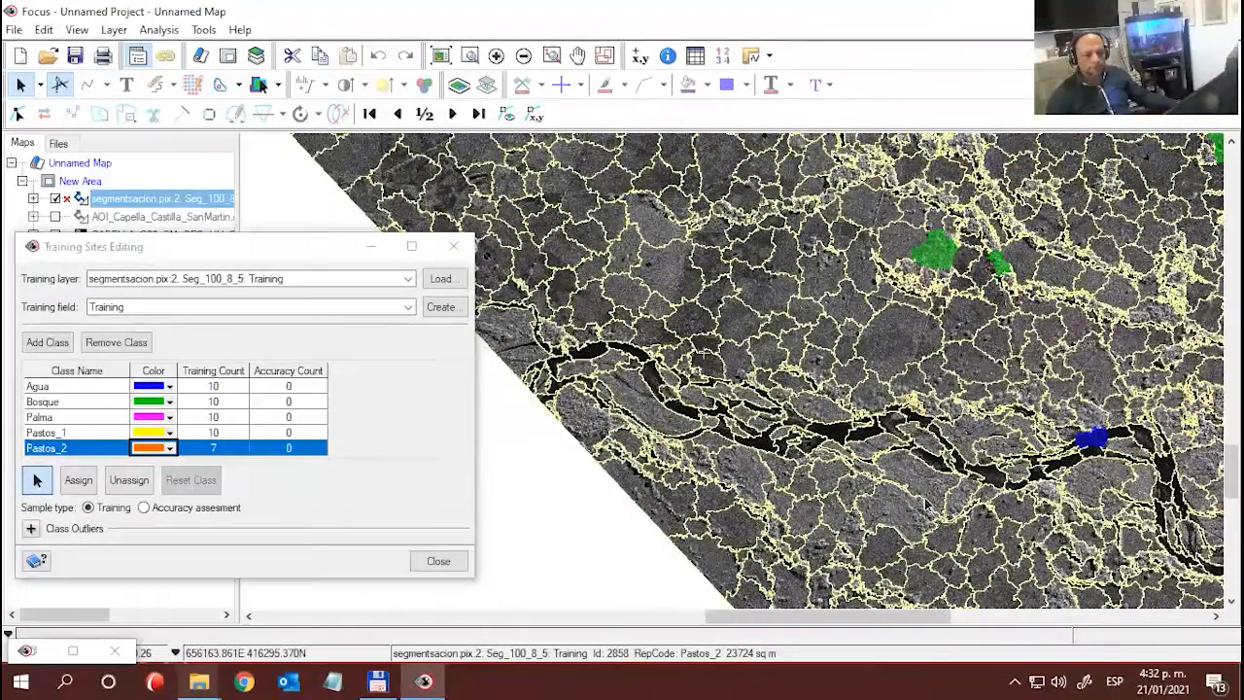
left_click(919, 483)
left_click(78, 480)
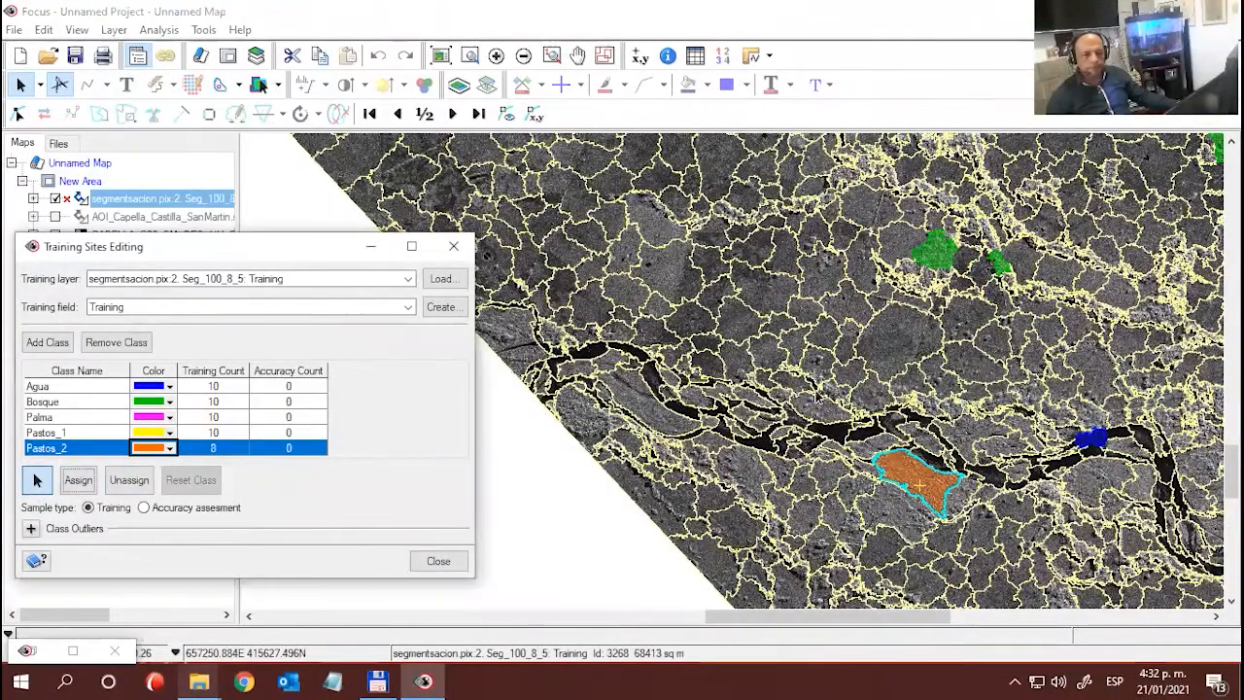
- Compare the bare radar image with the segmentation overlay, and assign the segment just south of the easternmost of the three northern river Agua samples to Pastos_2
left_click_drag(818, 397, 770, 276)
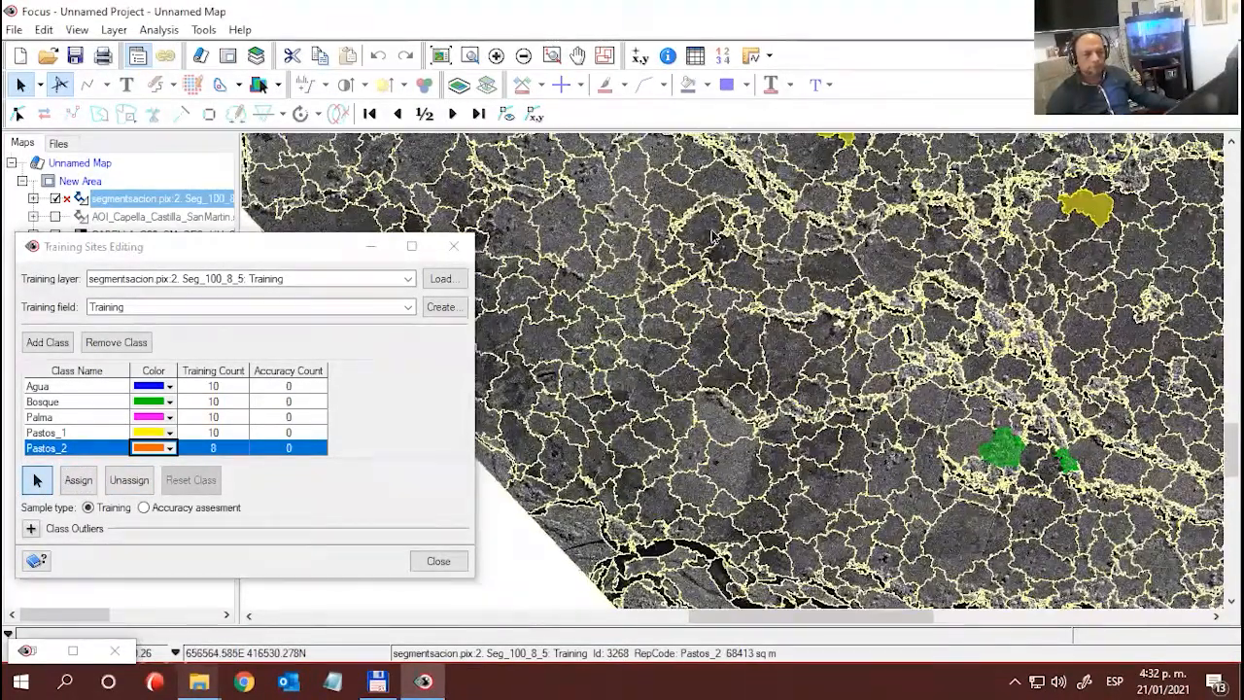
left_click_drag(719, 233, 714, 476)
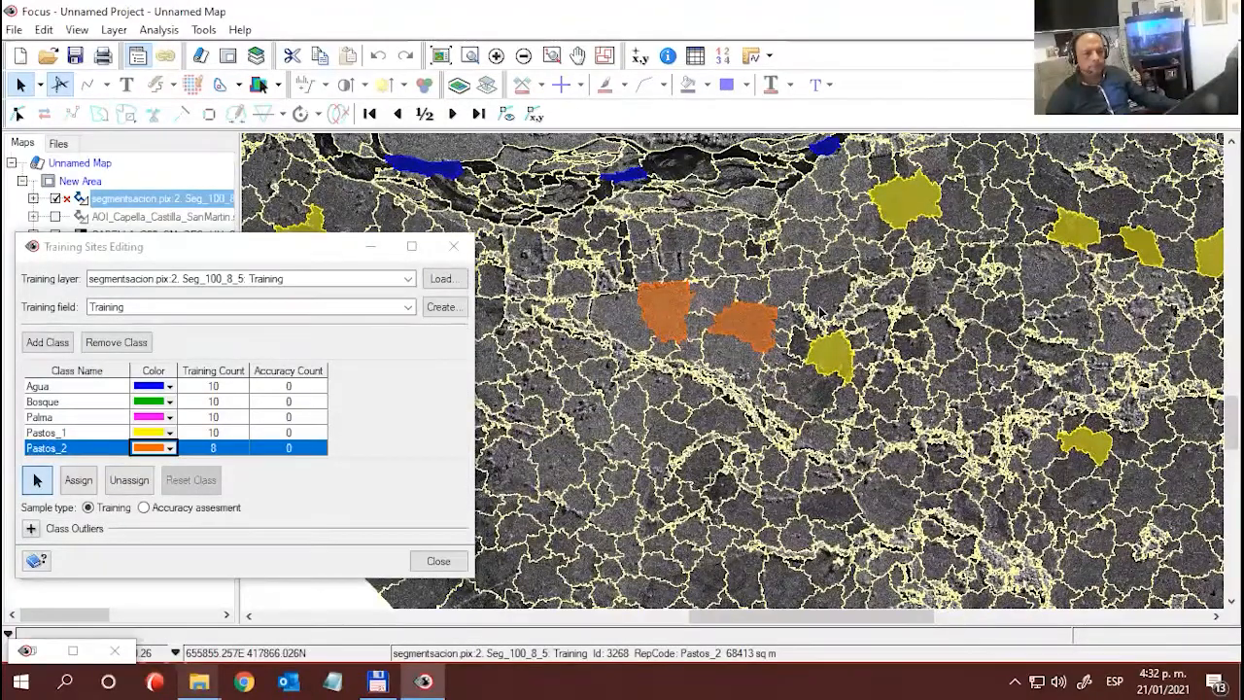
left_click(57, 198)
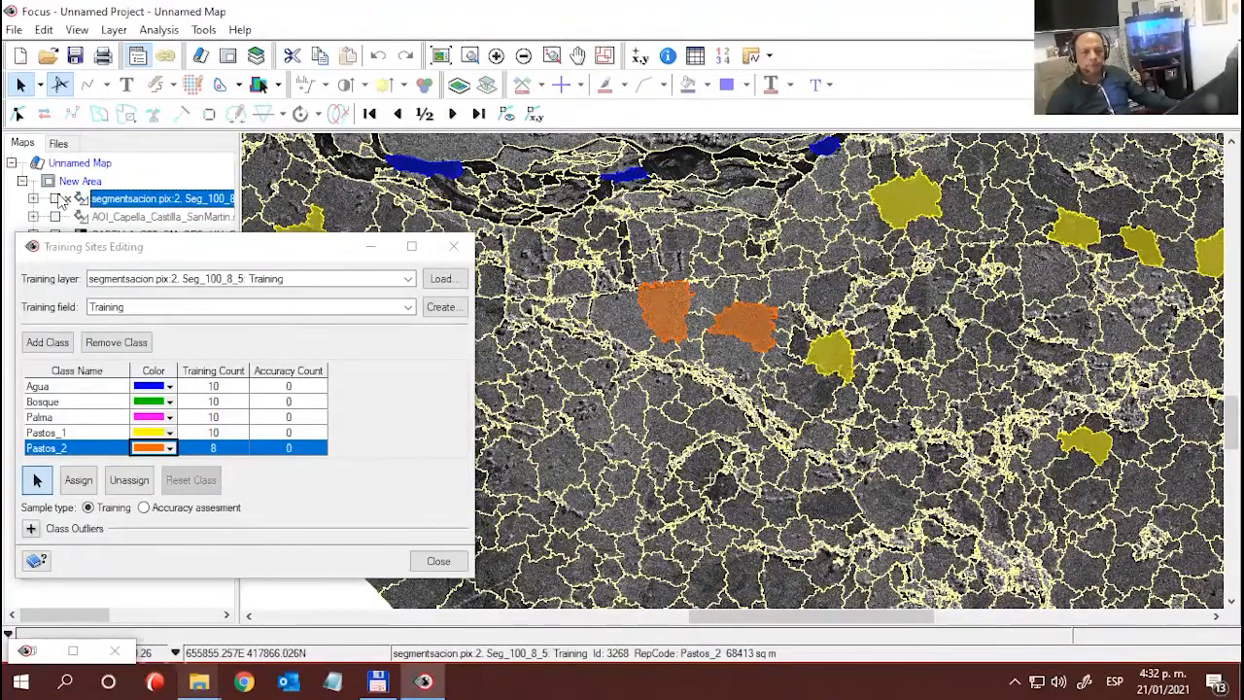
left_click(56, 198)
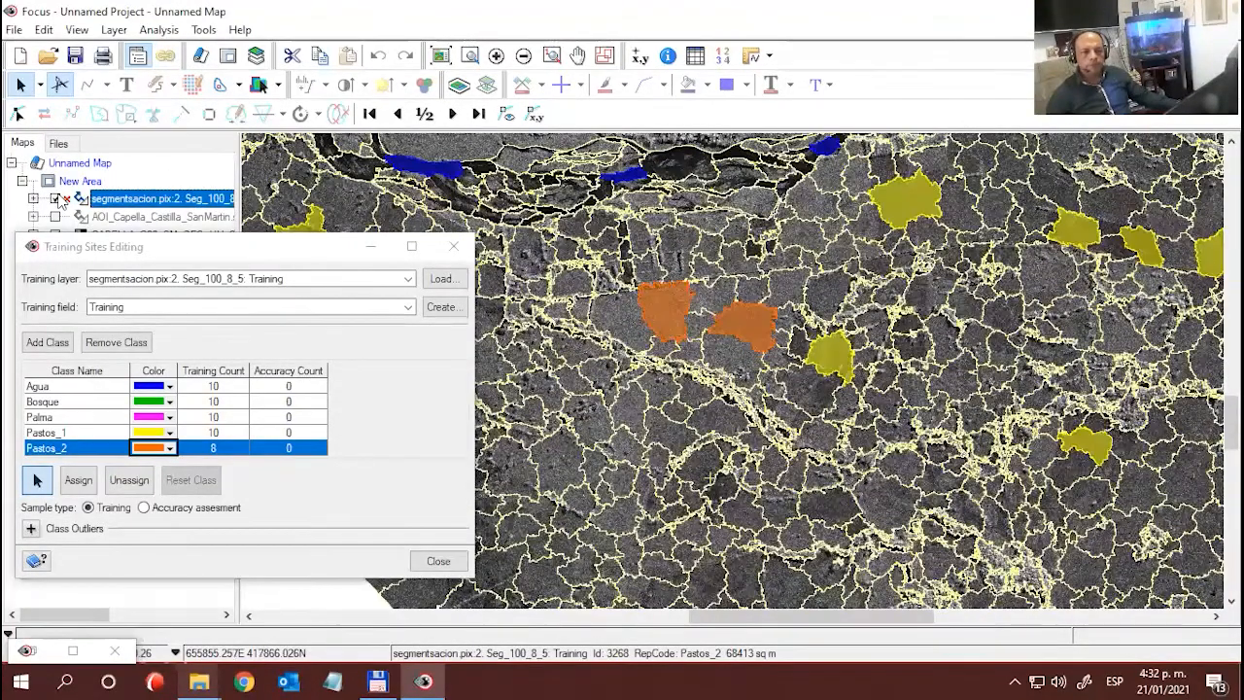
left_click(56, 198)
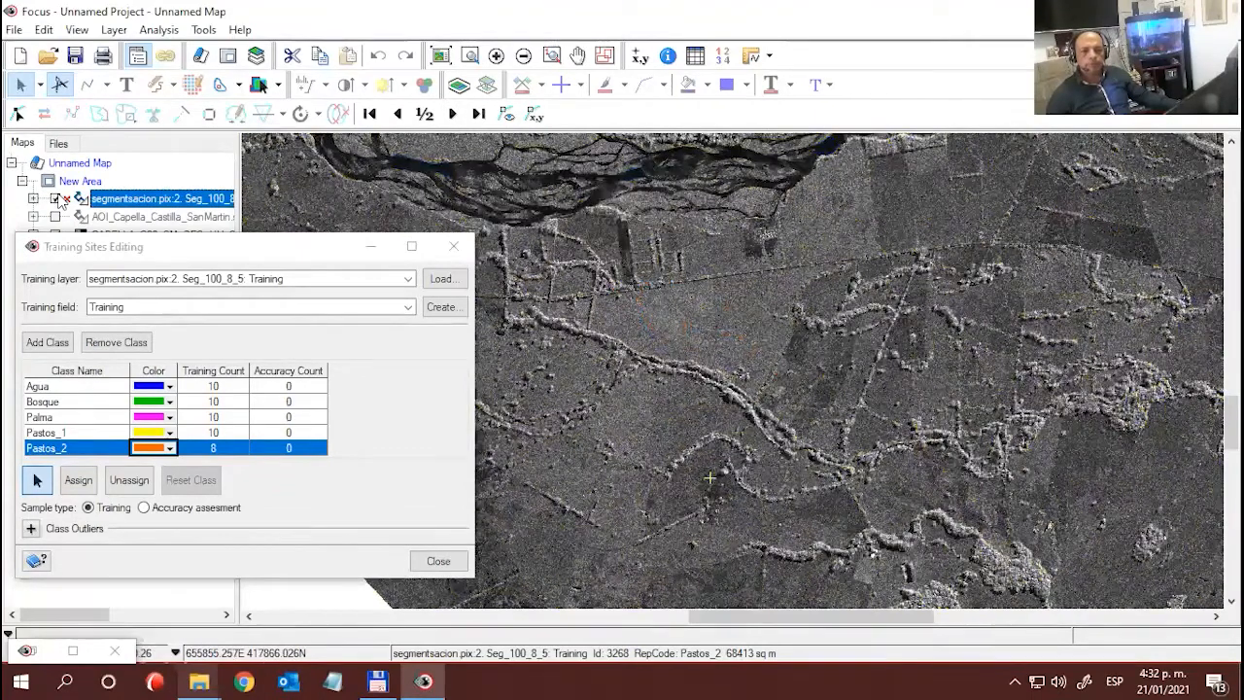
left_click(59, 198)
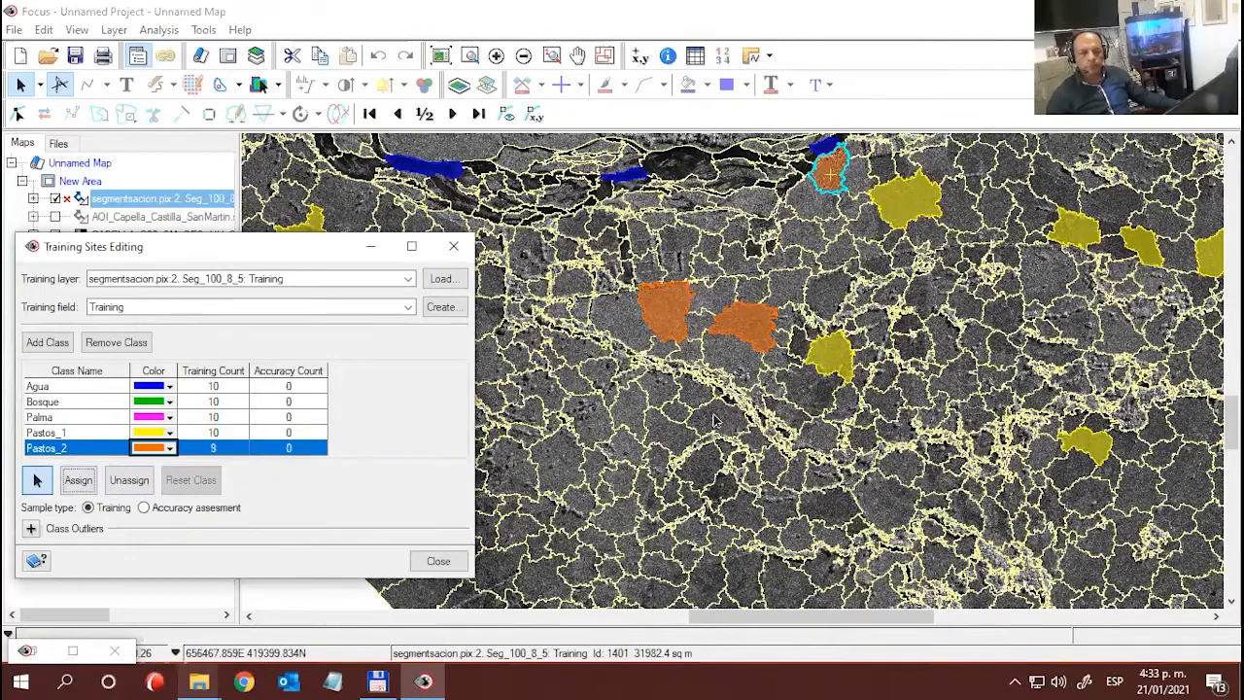
- Check the image without the segmentation overlay, and assign the segment south of the two neighbouring Pastos_2 samples, across the tree line, to Pastos_2
left_click_drag(714, 420, 933, 371)
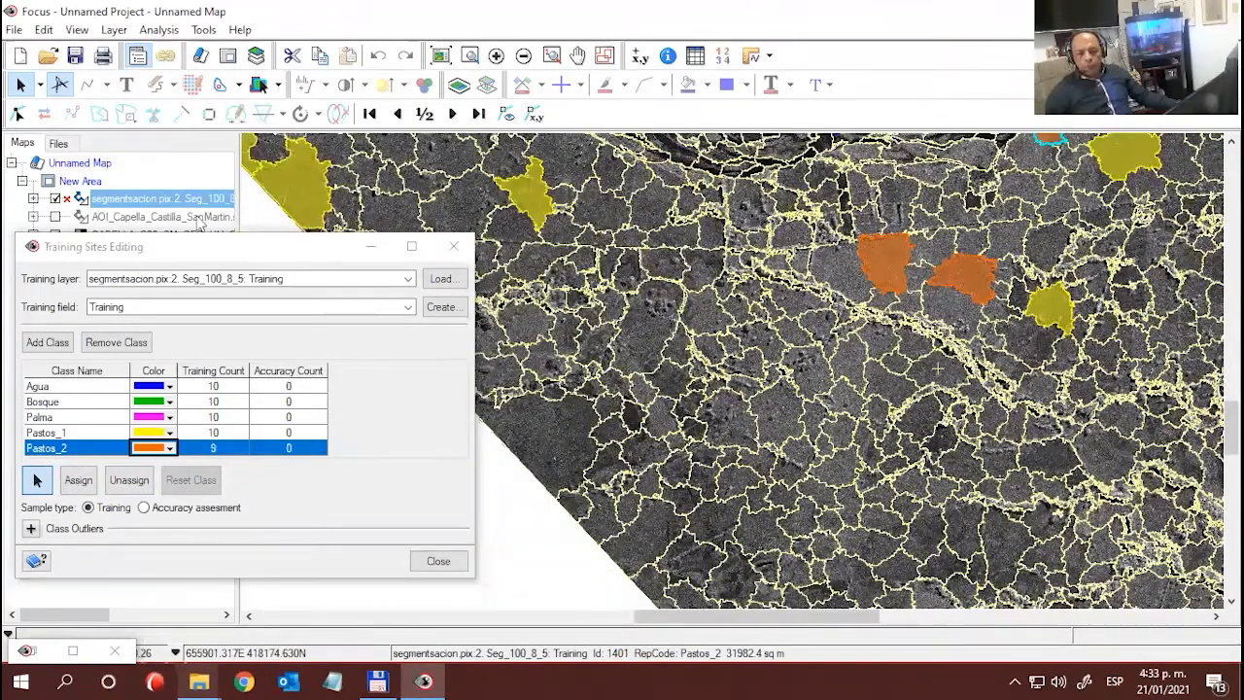
left_click(55, 199)
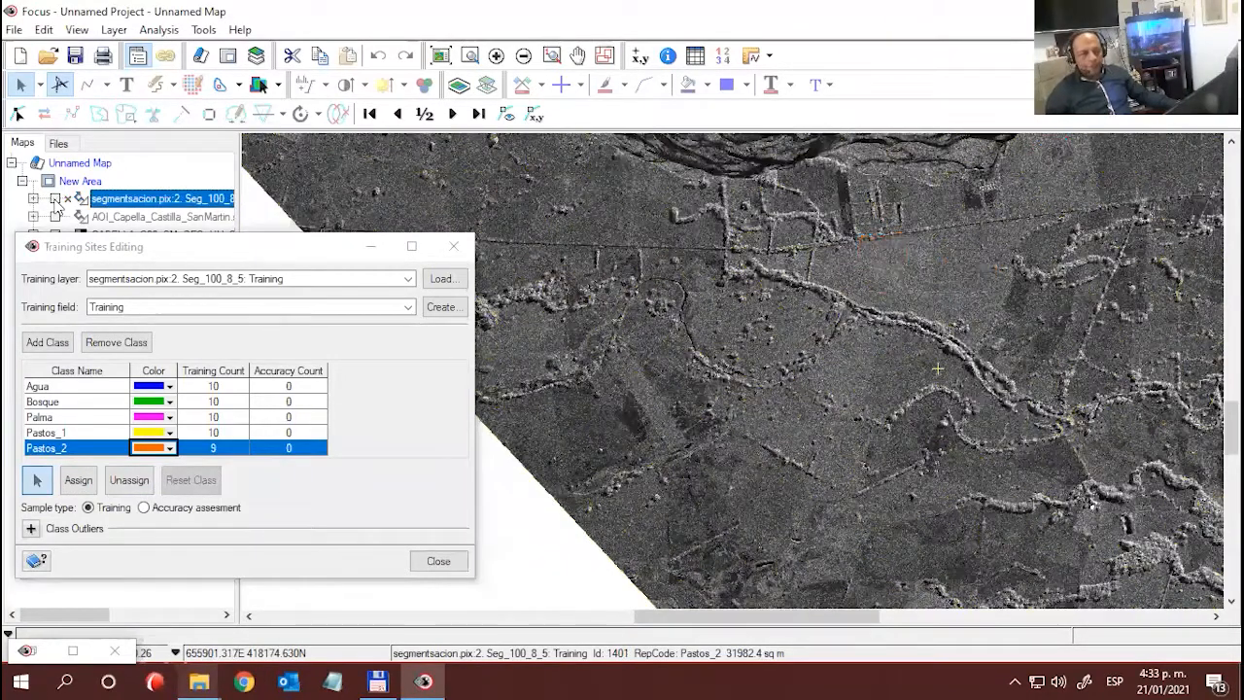
left_click(56, 199)
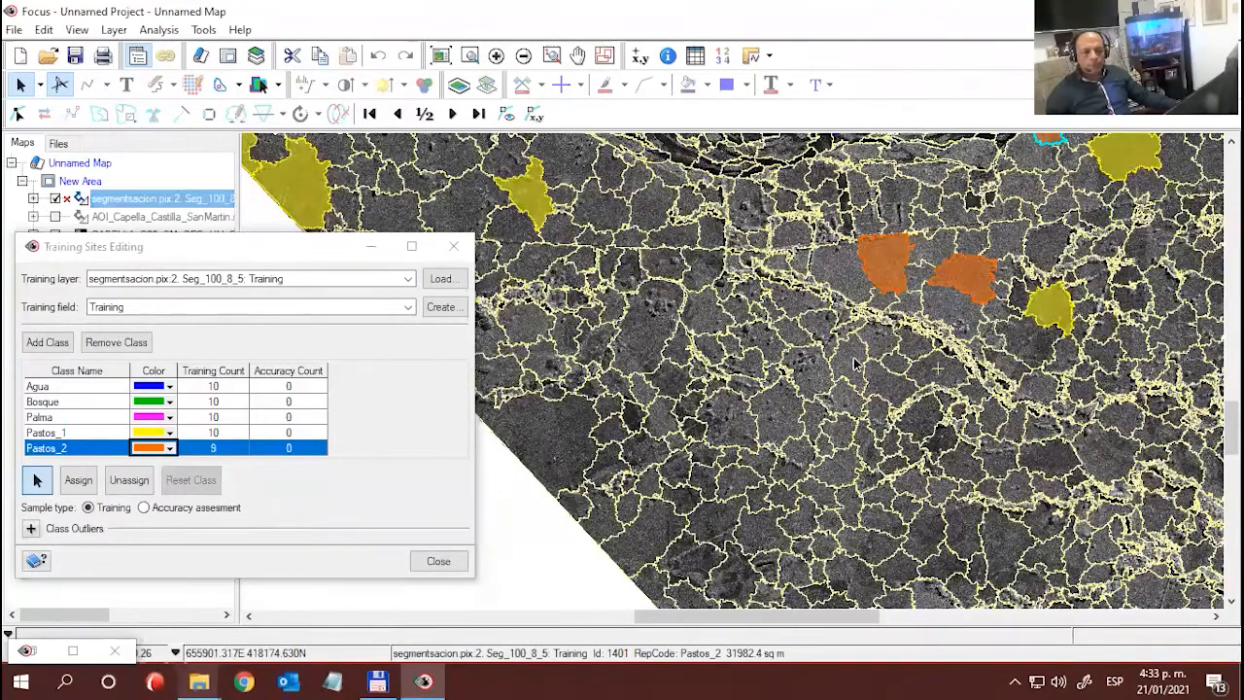
left_click(78, 480)
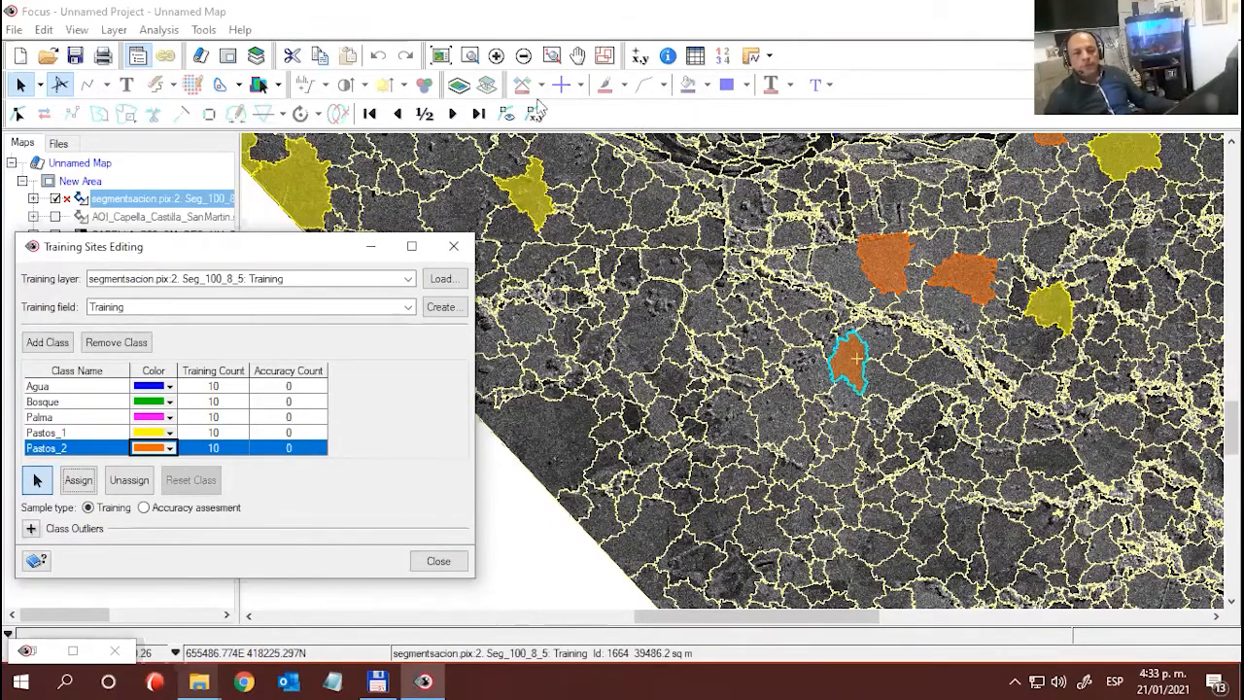
- Open the attribute table of the Seg_100_8_5 segmentation layer, widen it and select its Training field
left_click_drag(181, 250, 792, 33)
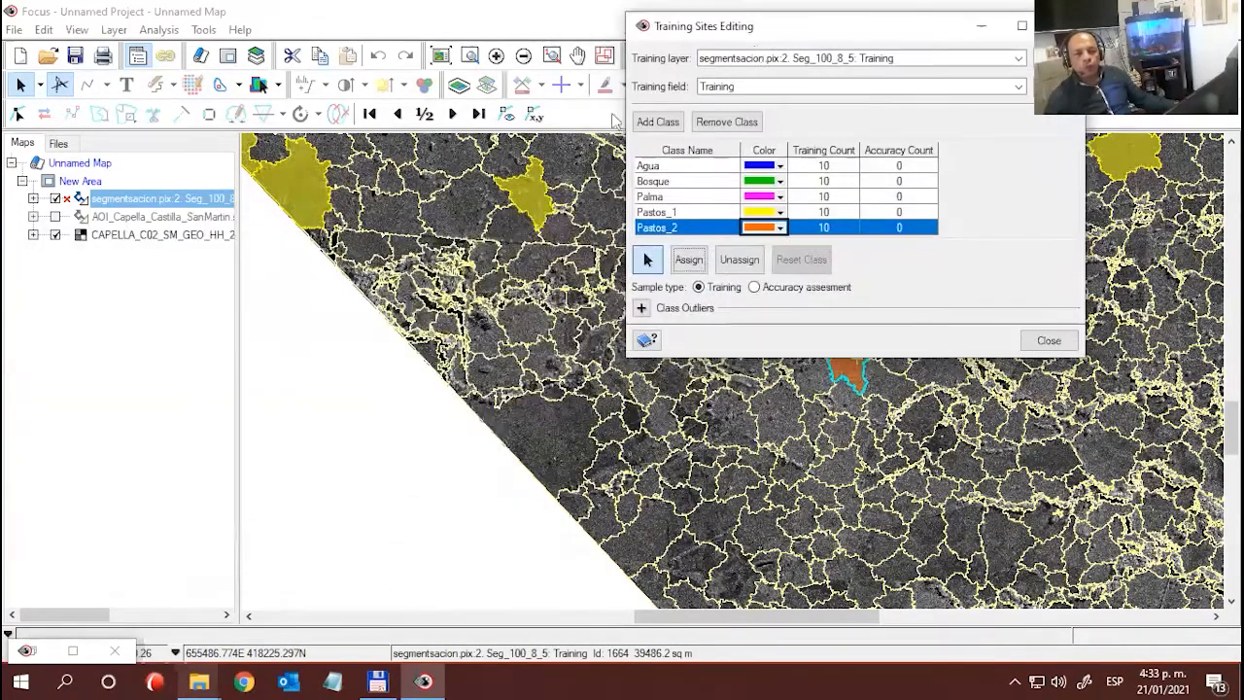
right_click(124, 200)
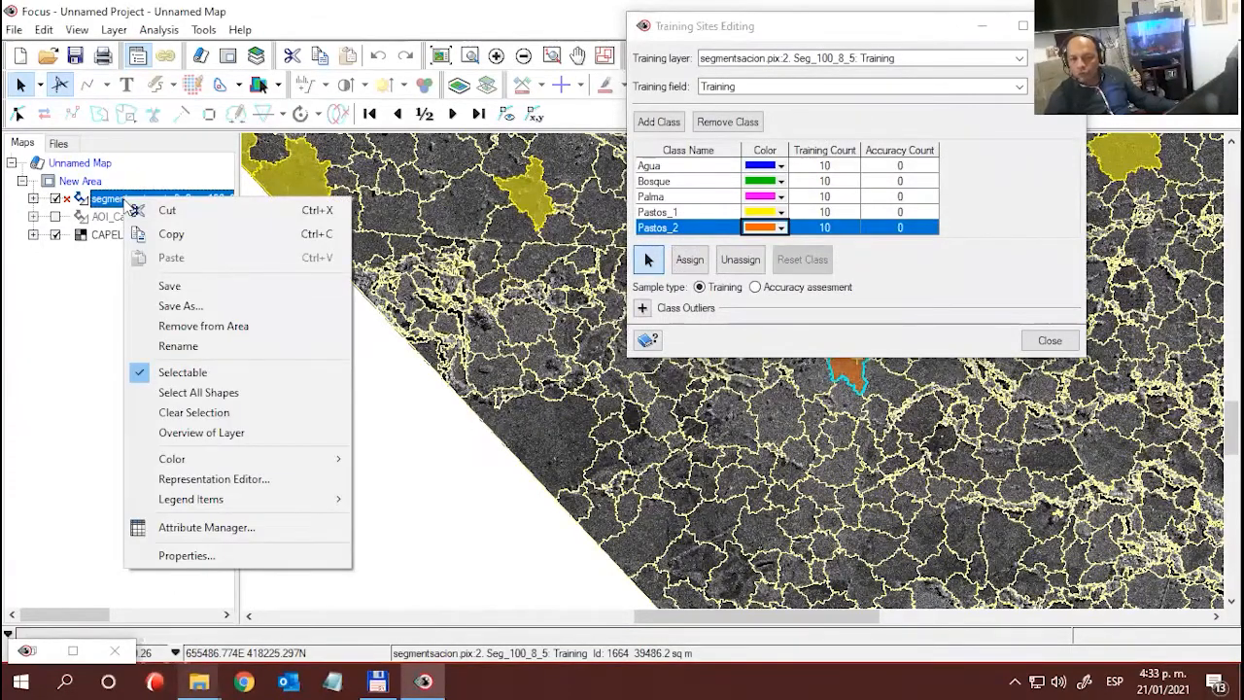
left_click(197, 527)
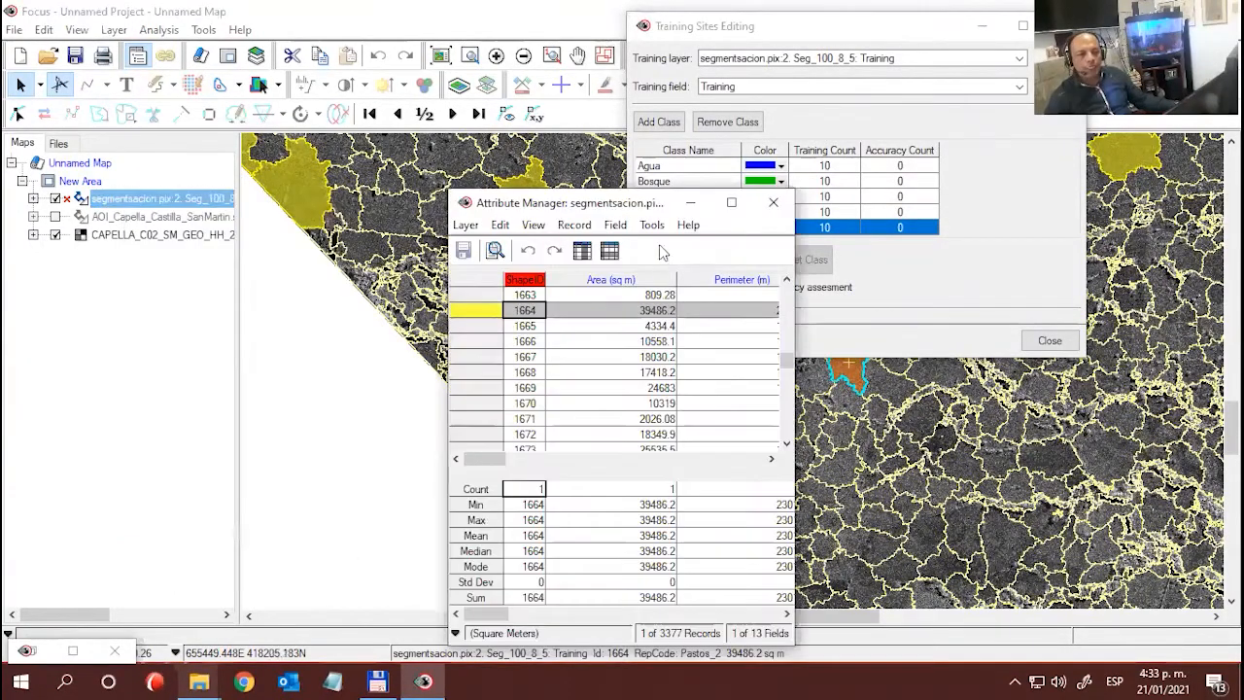
left_click_drag(612, 204, 301, 162)
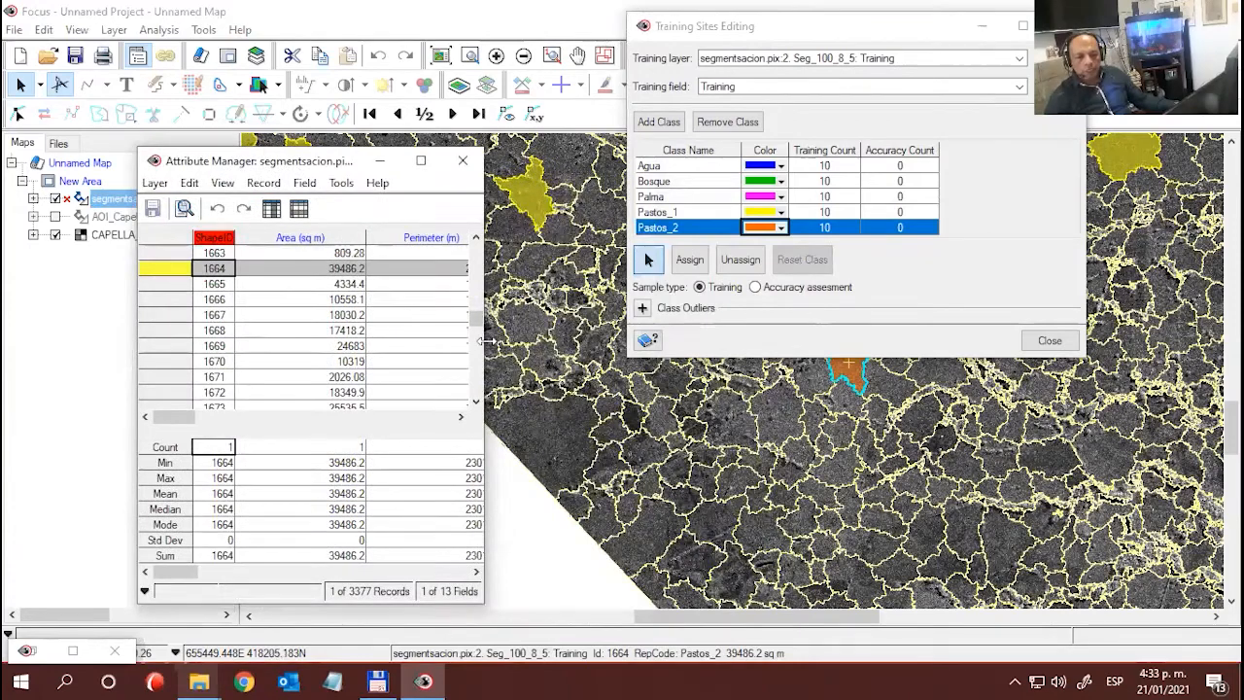
left_click_drag(482, 339, 777, 339)
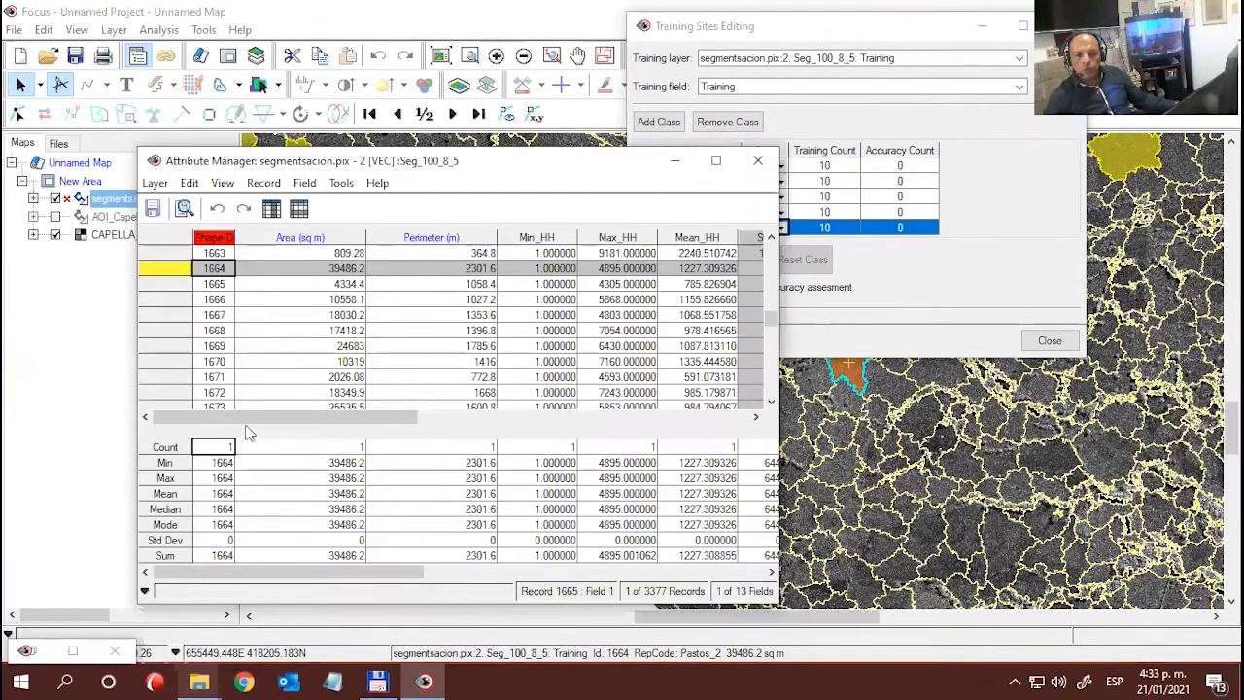
left_click_drag(246, 419, 632, 411)
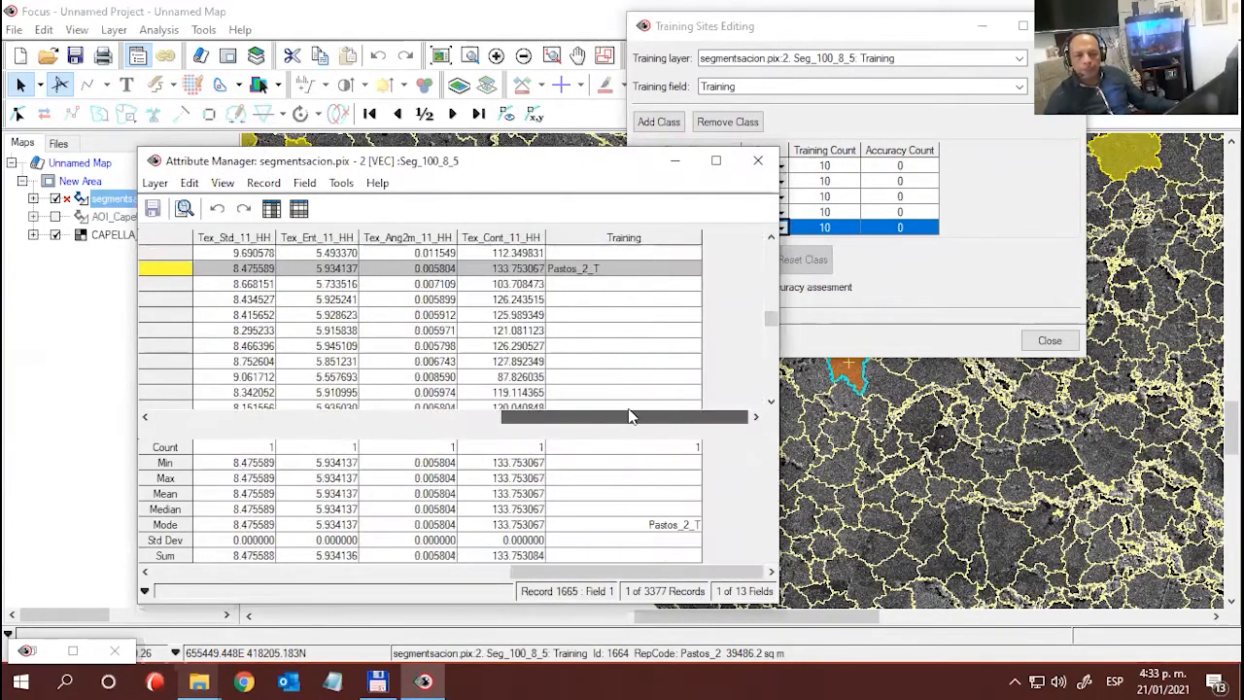
left_click(618, 241)
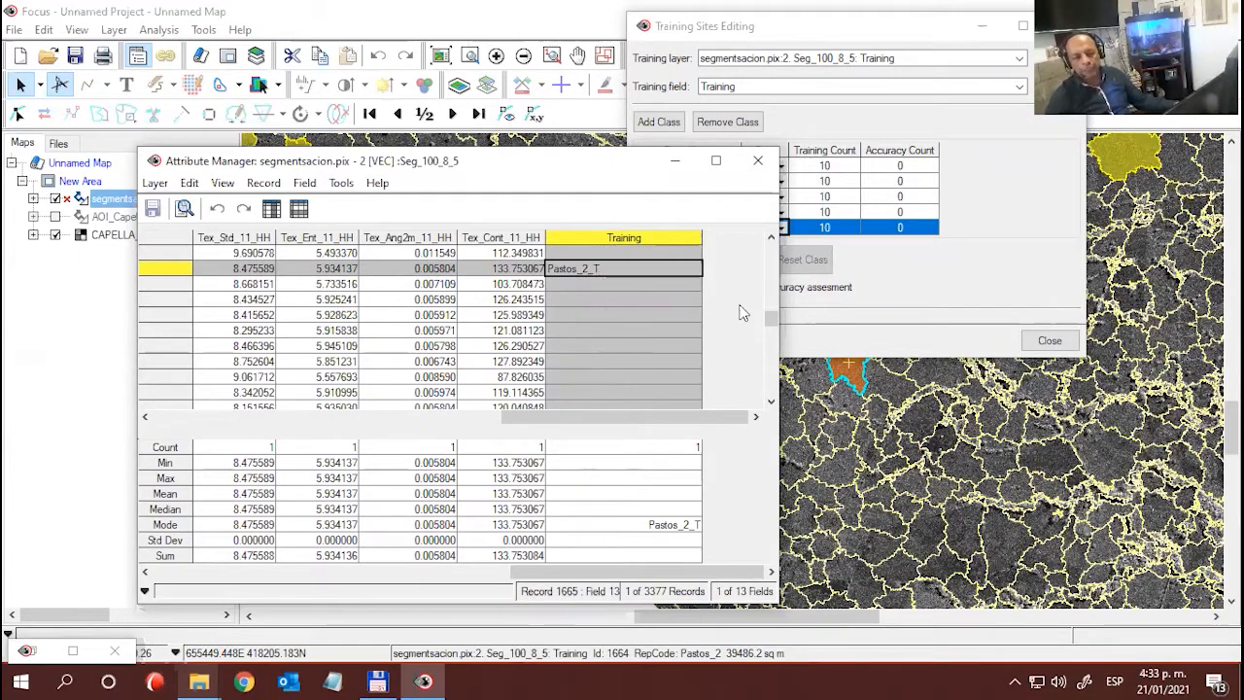
- Sort the attribute table by the Training field in ascending order, review the assigned class labels and close the table
left_click_drag(771, 324, 769, 242)
right_click(640, 241)
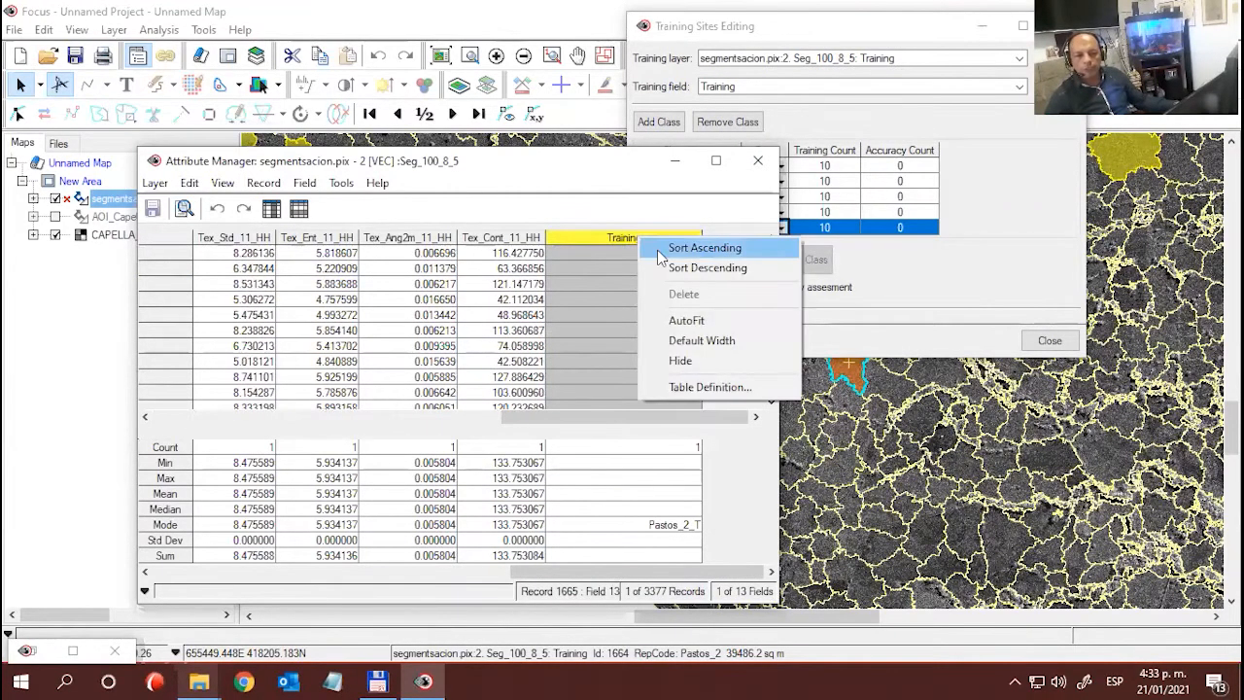
left_click(724, 248)
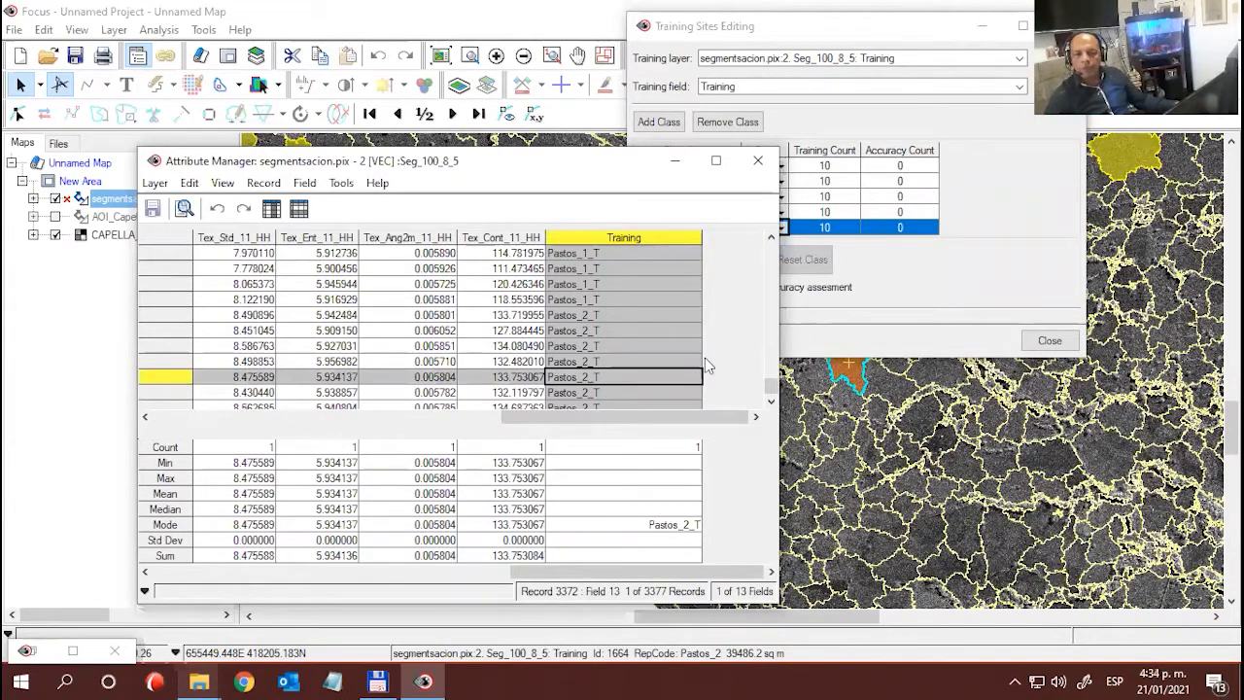
scroll(706, 357, "up", 3)
scroll(710, 363, "up", 3)
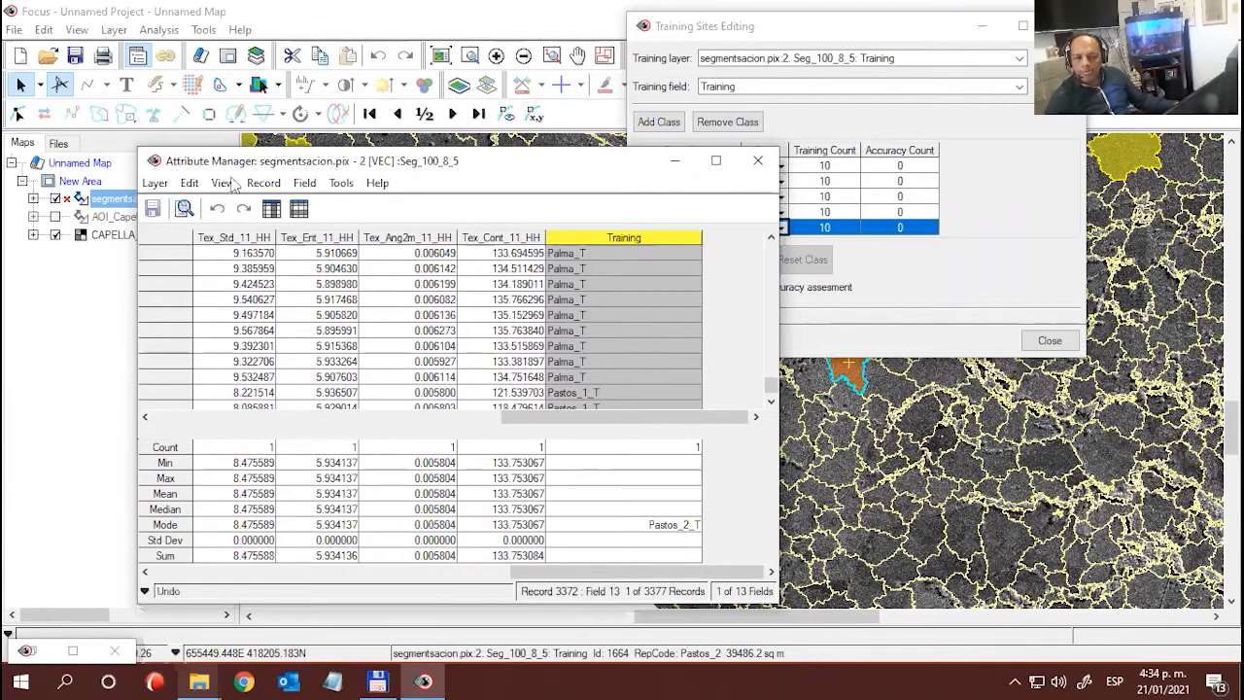
left_click_drag(283, 159, 403, 143)
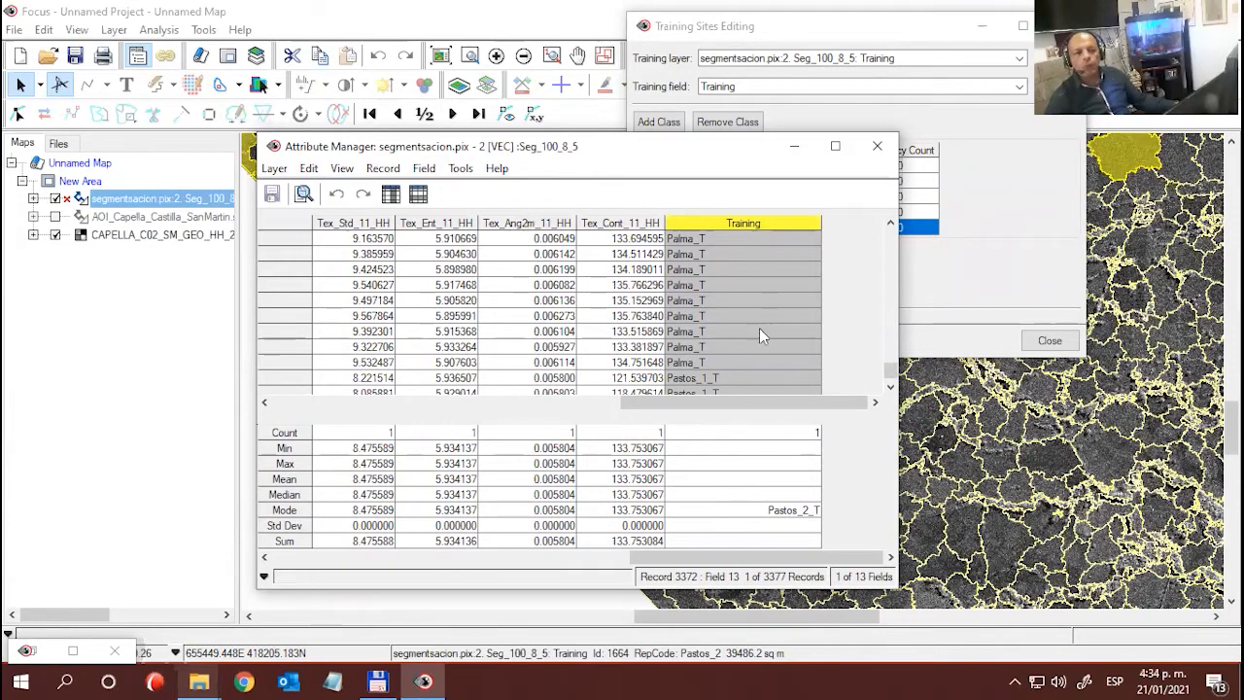
left_click(877, 146)
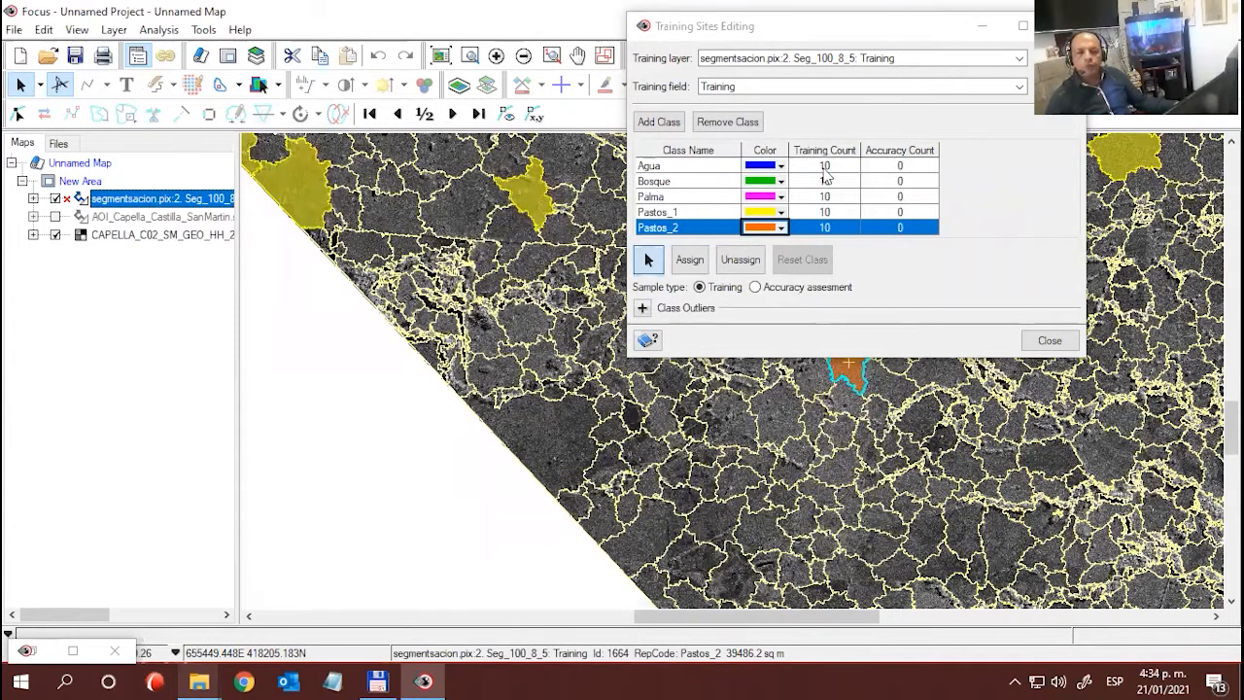
- Save the project as Proyecto in the RESULTADO folder
left_click_drag(745, 32, 212, 291)
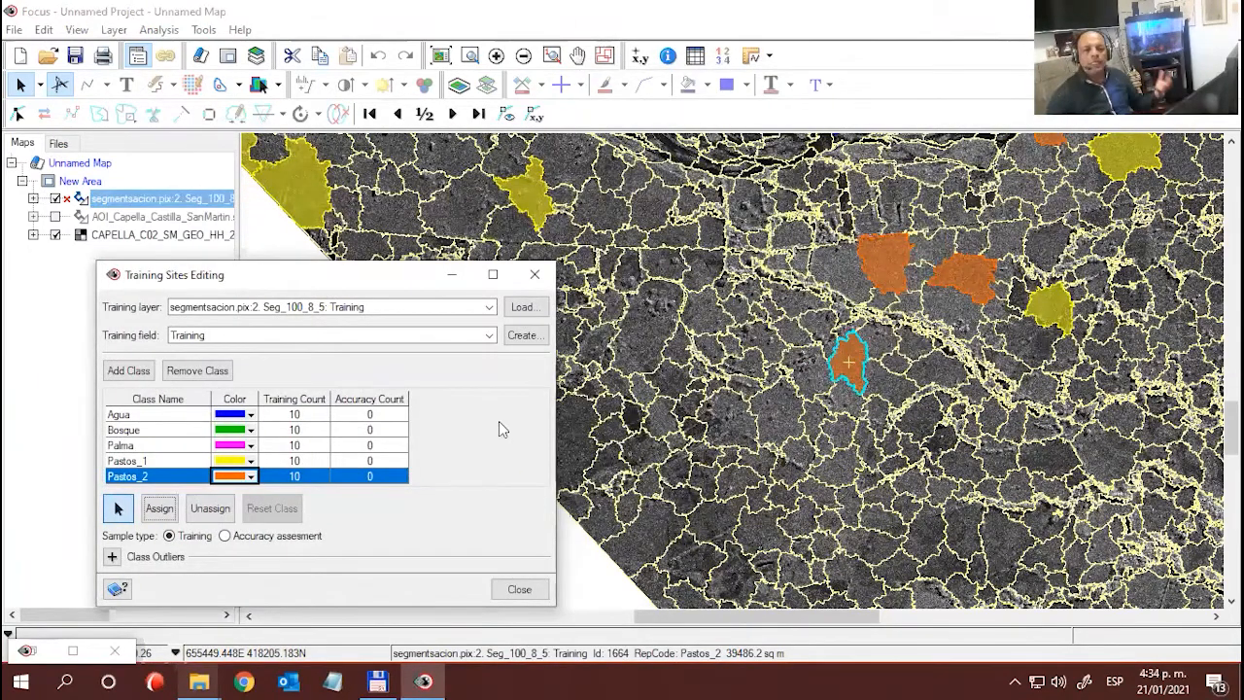
left_click(13, 29)
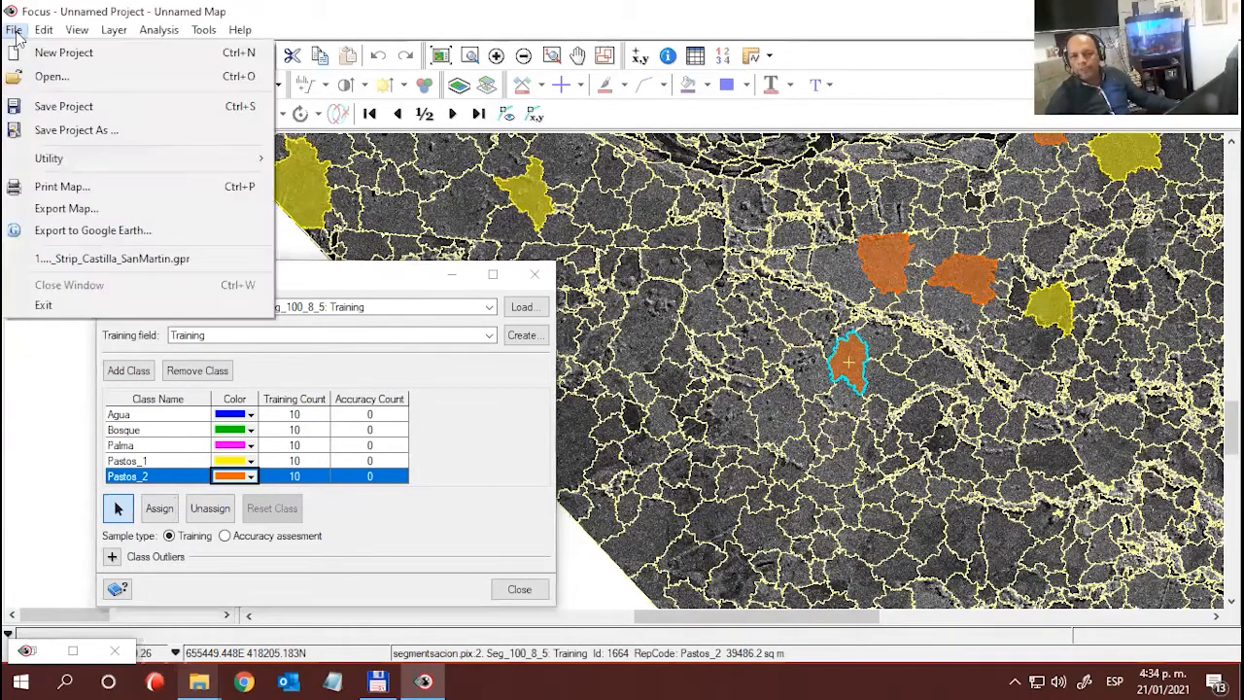
left_click(61, 107)
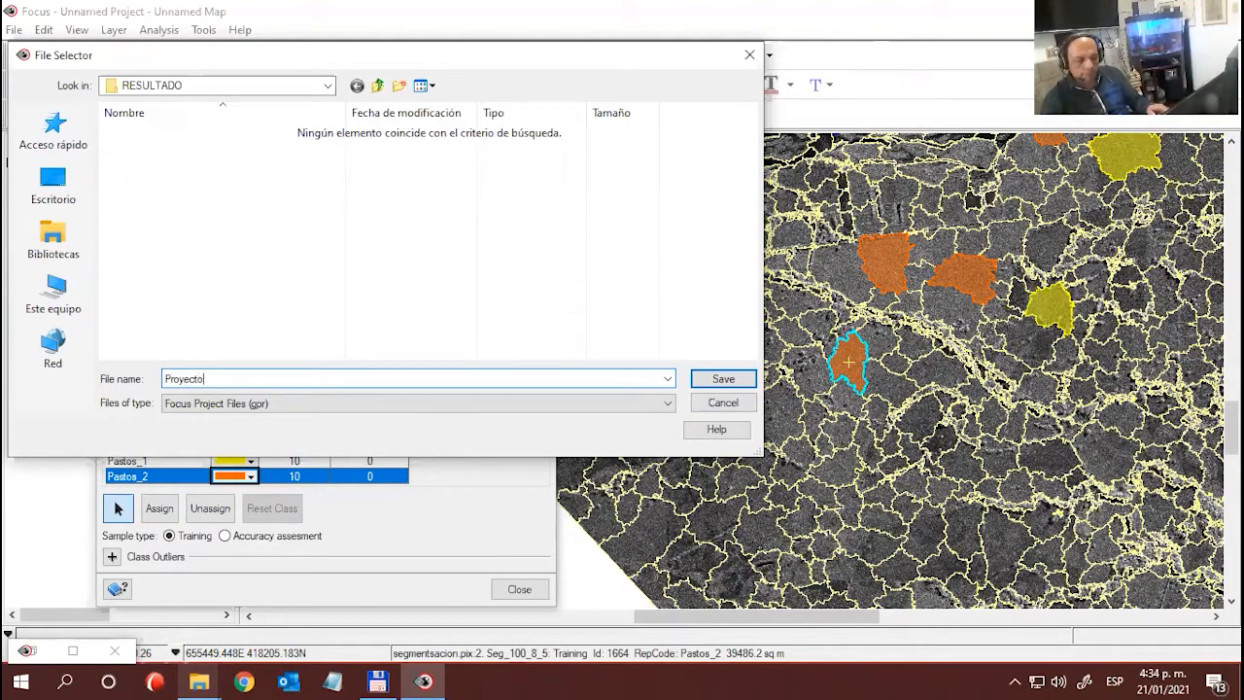
key("Return")
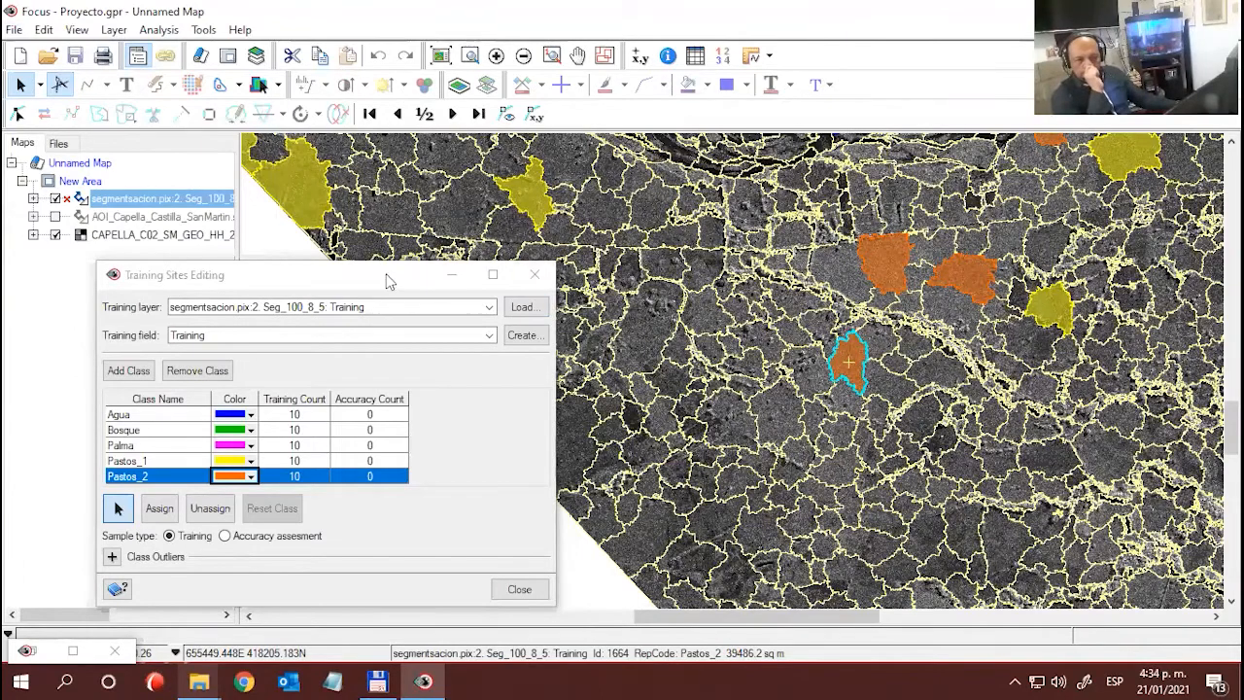
left_click_drag(388, 275, 422, 102)
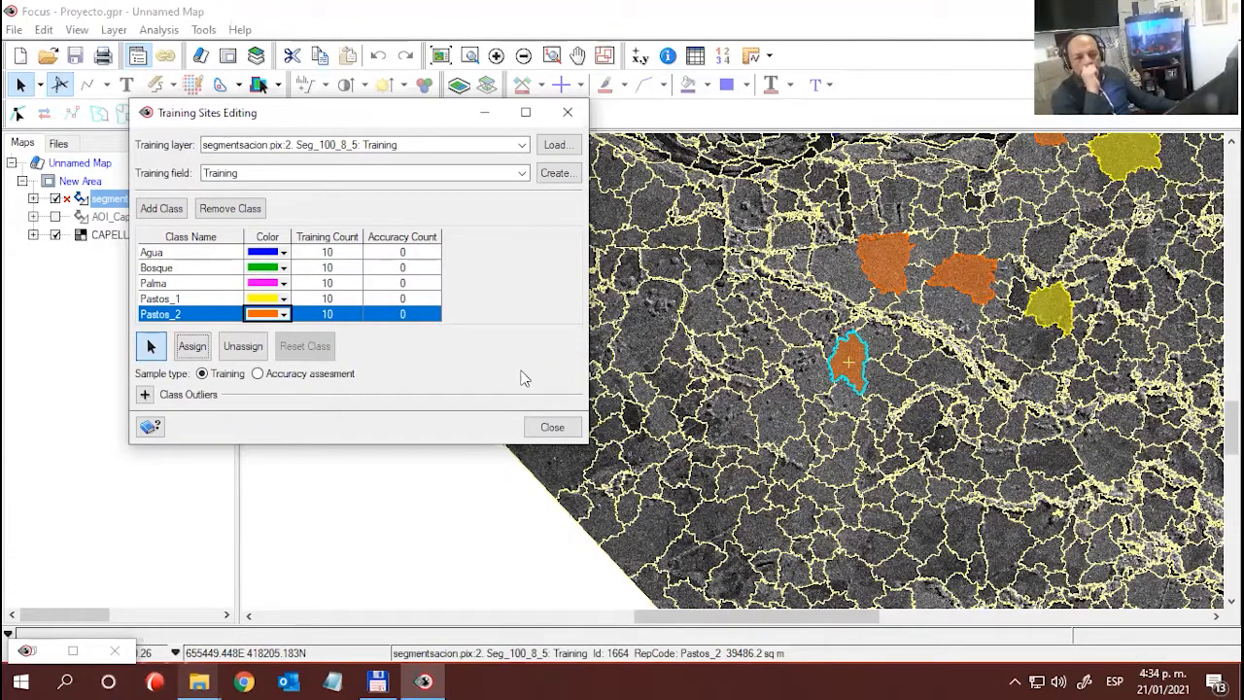
left_click_drag(312, 113, 326, 115)
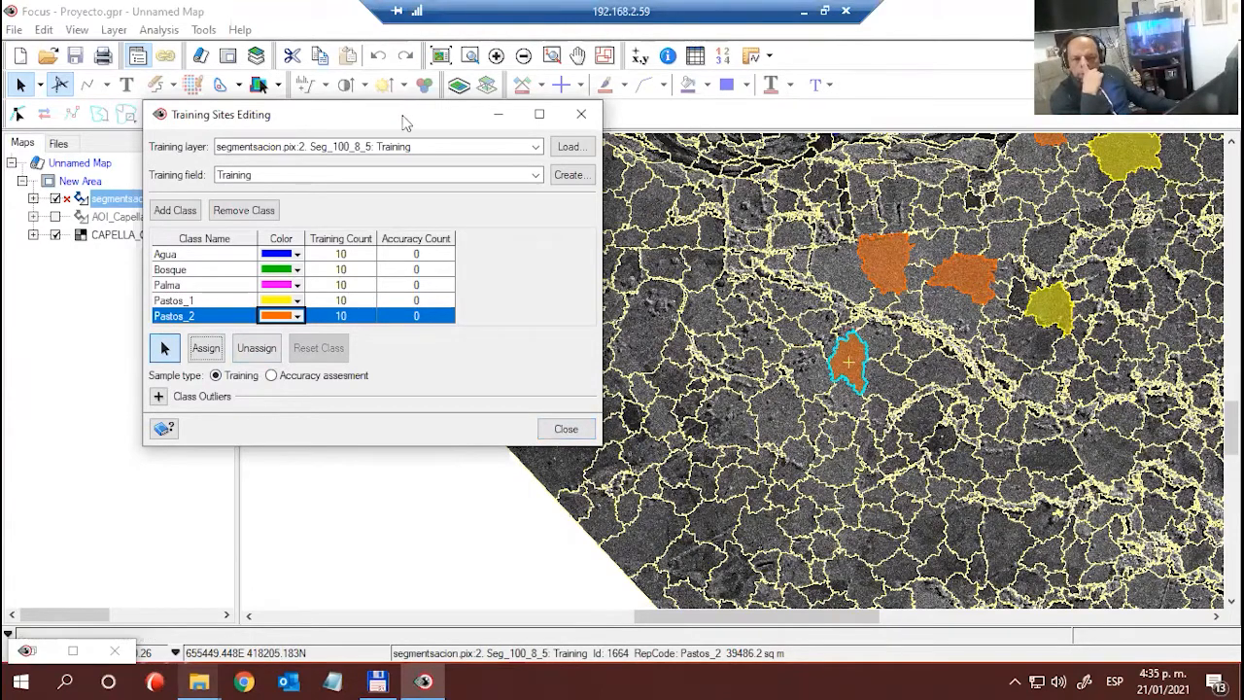
left_click_drag(404, 123, 365, 118)
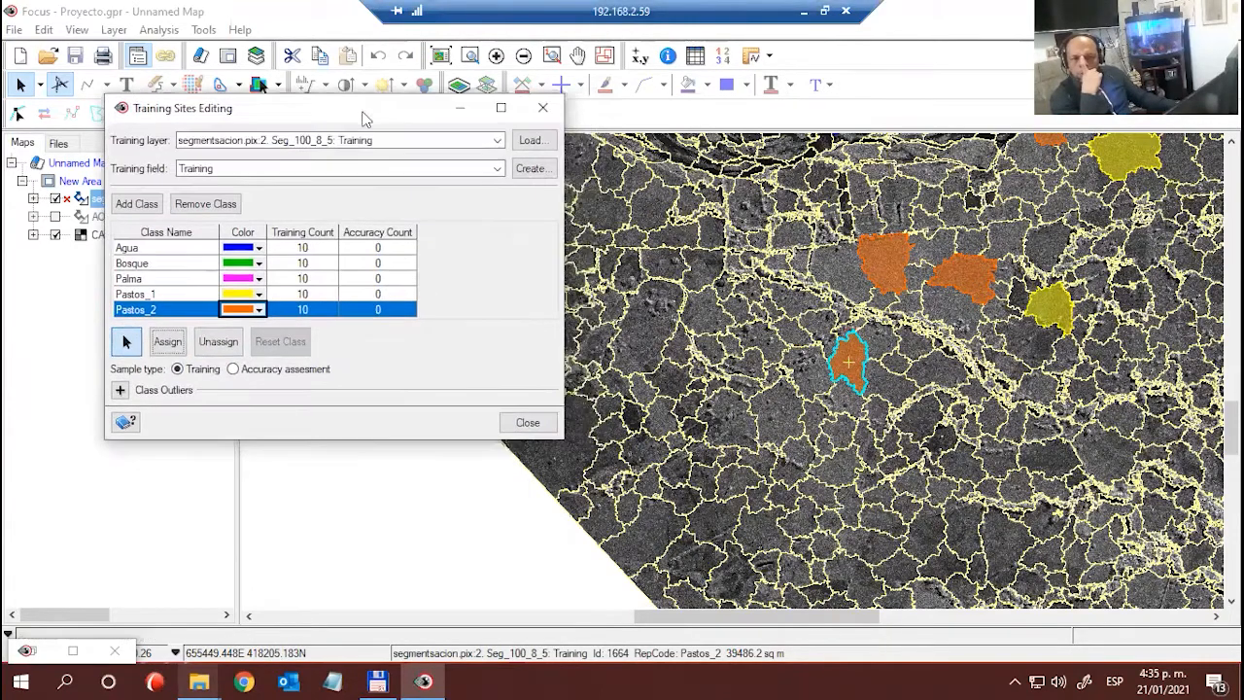
- Close the training sites editor, restore the Object Analyst window and choose Supervised Classification as the operation
left_click(528, 422)
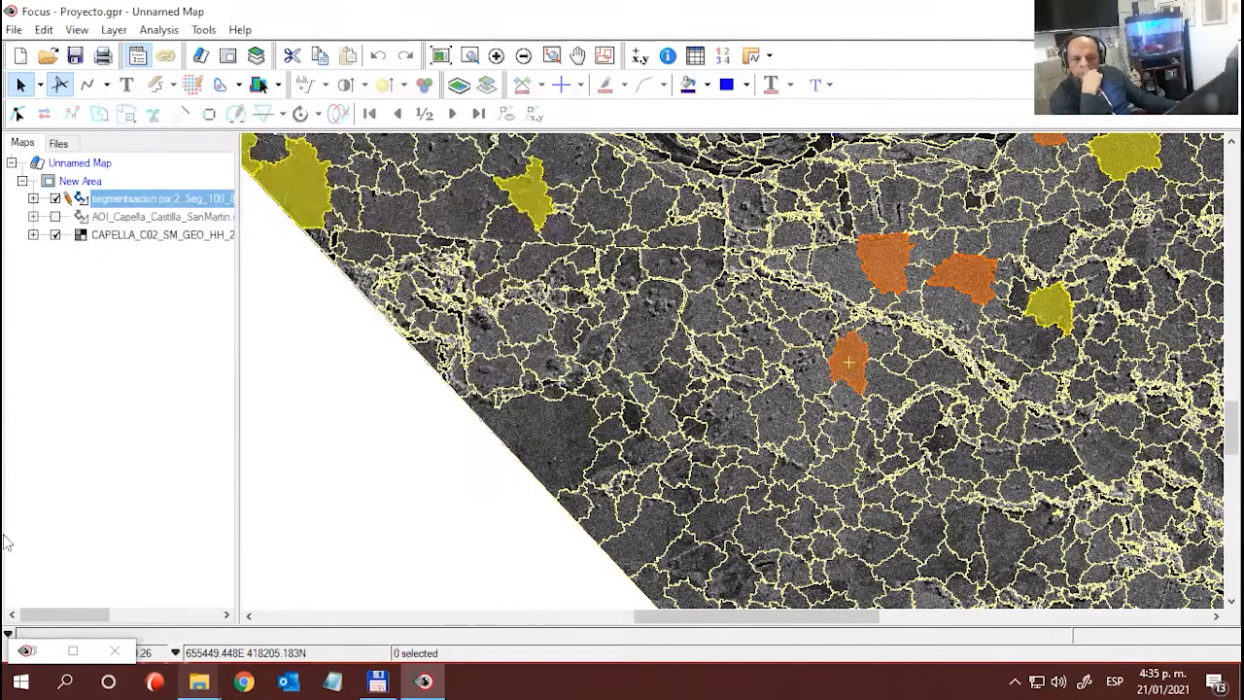
left_click(42, 657)
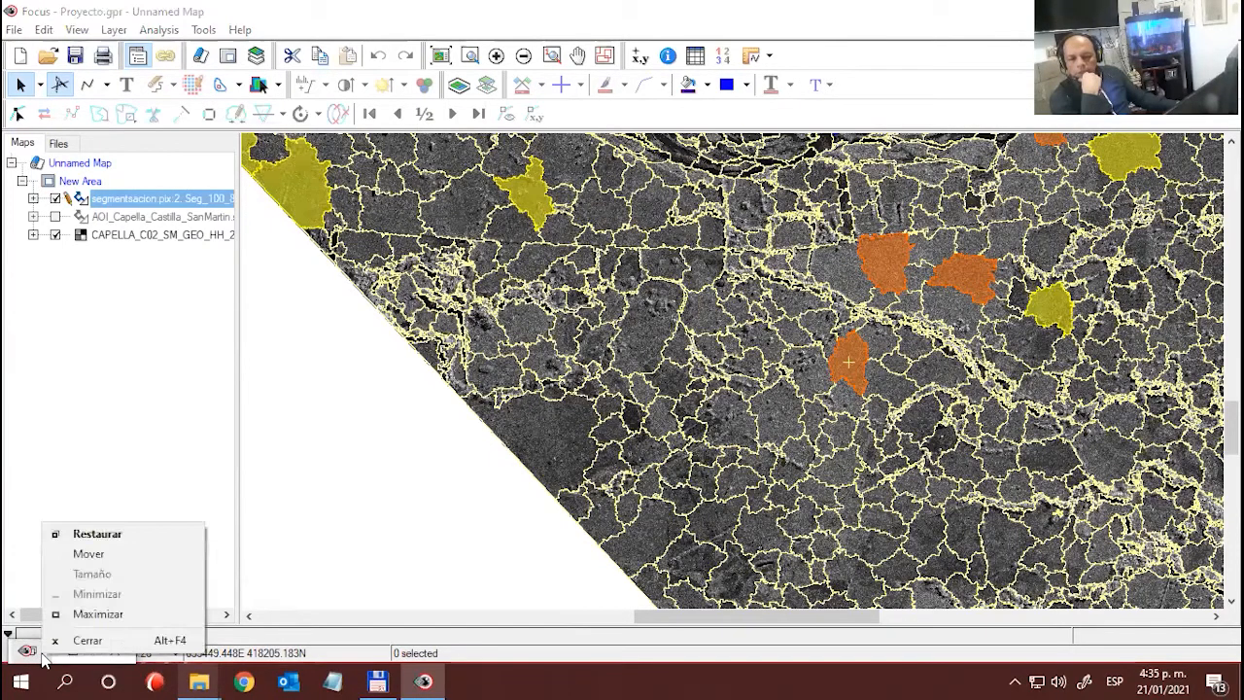
left_click(92, 536)
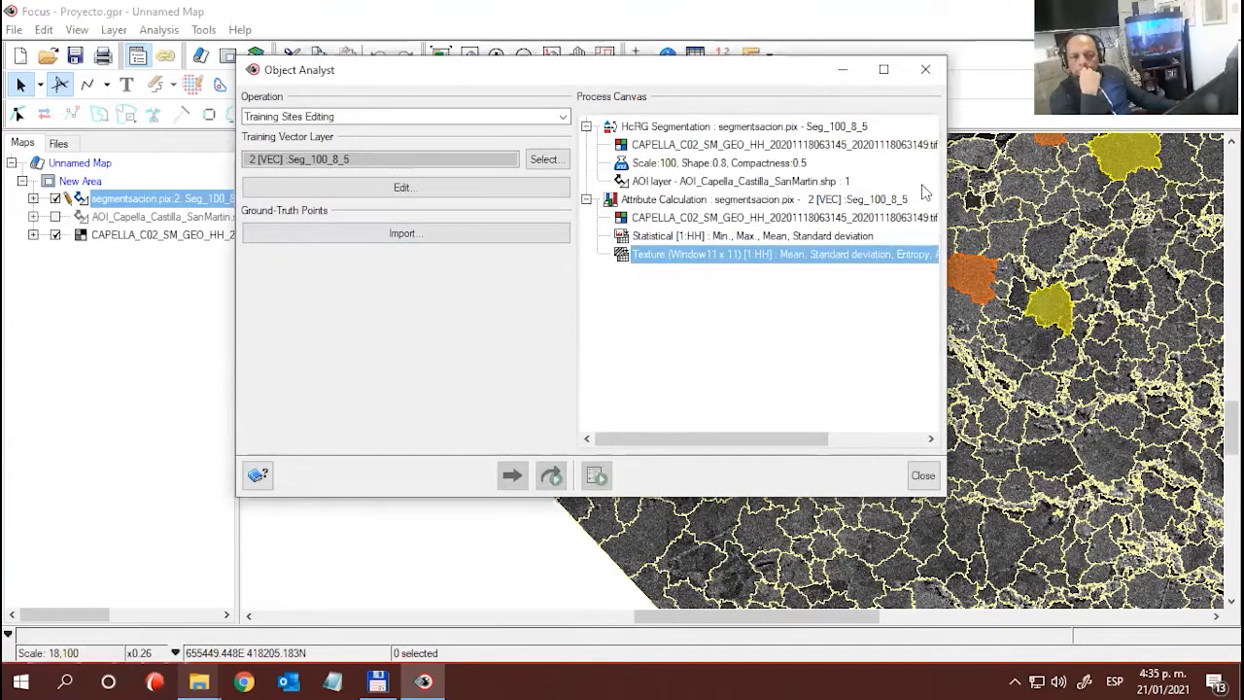
left_click_drag(581, 76, 411, 128)
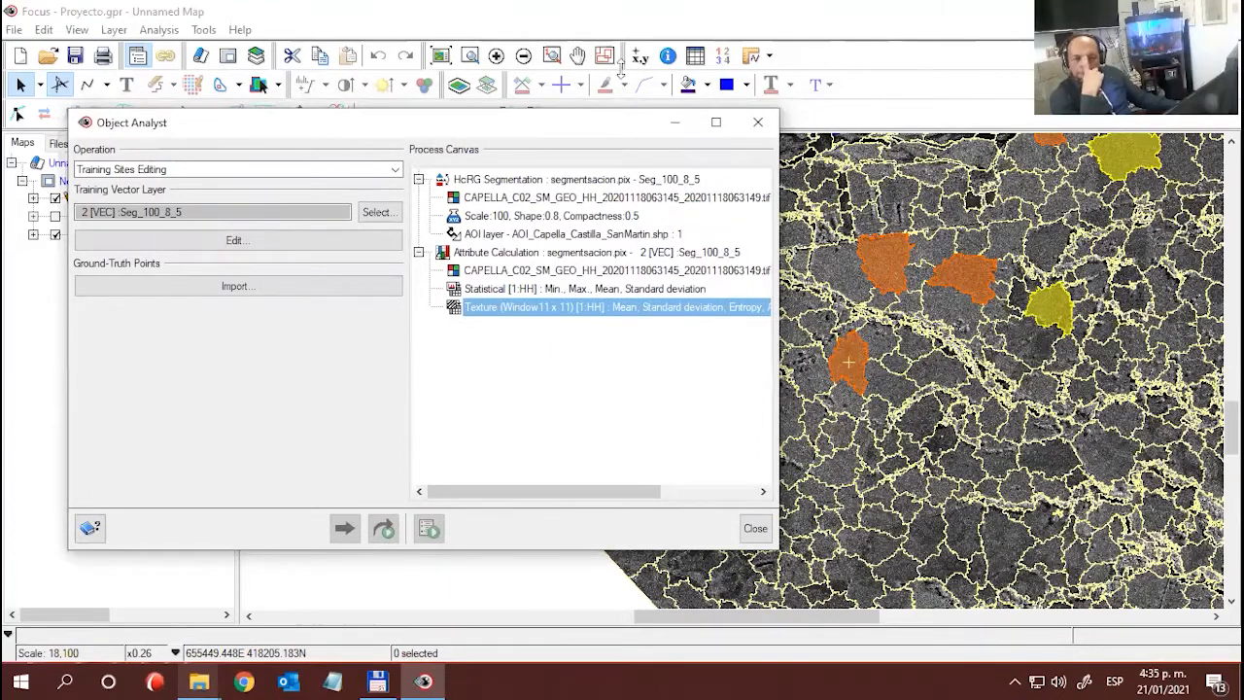
left_click(395, 169)
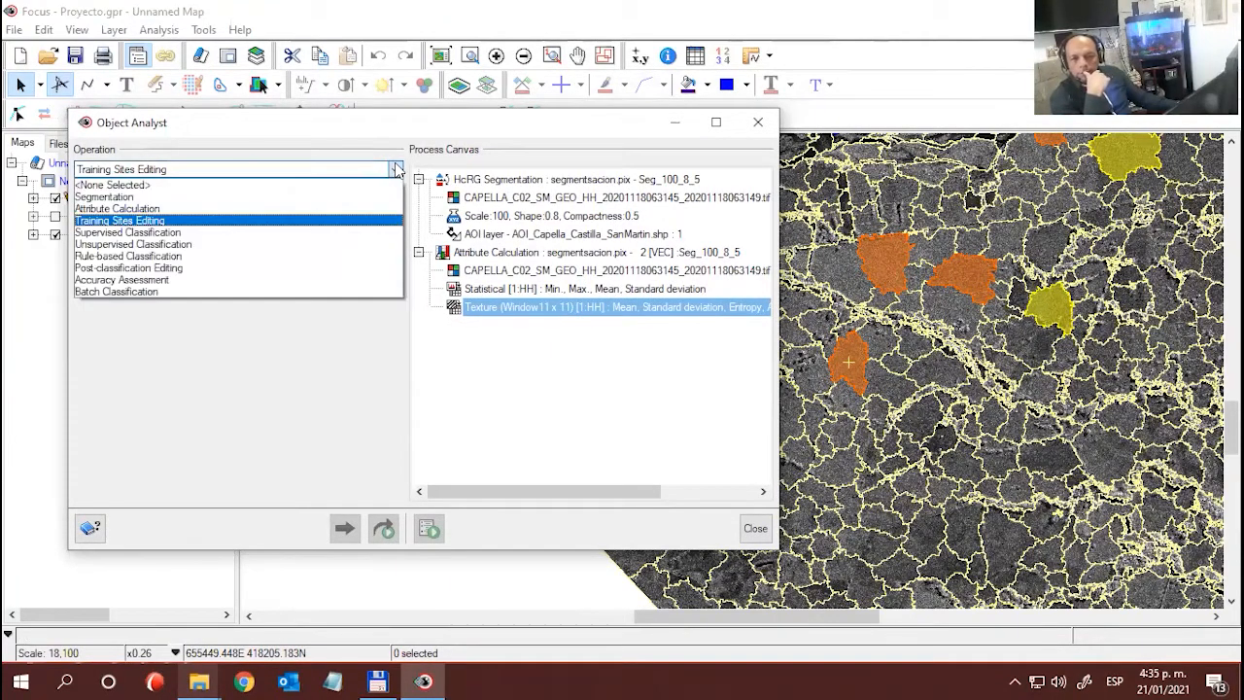
left_click(146, 232)
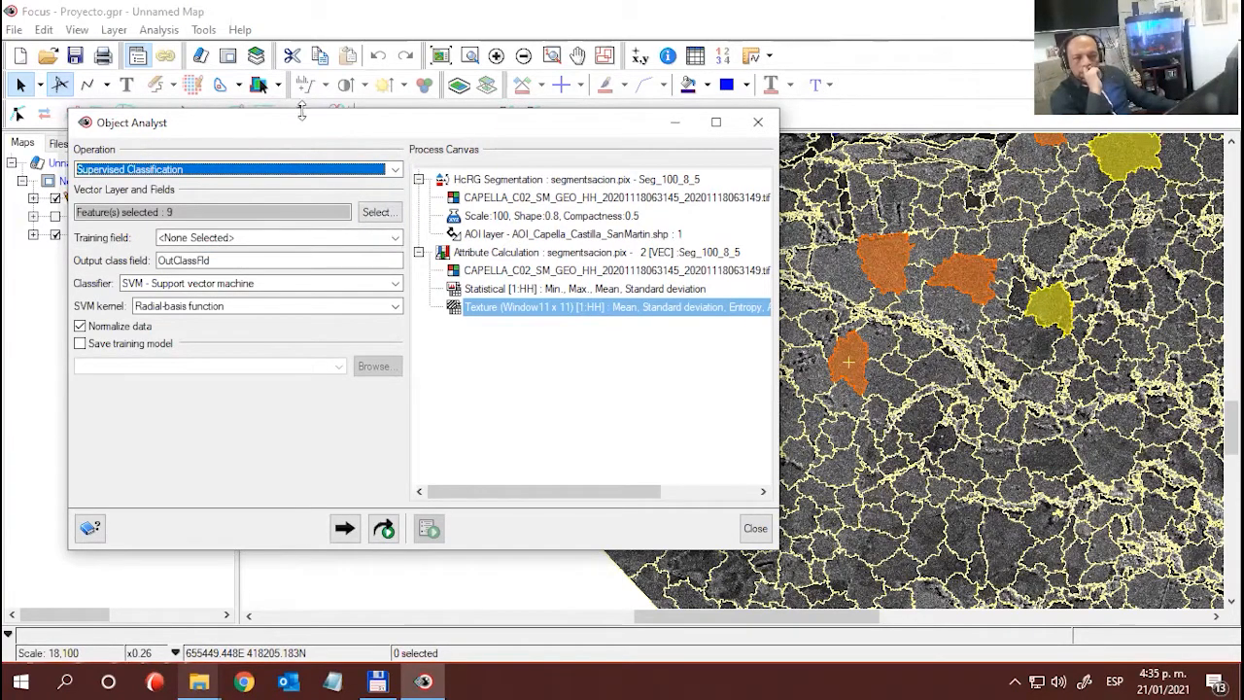
left_click_drag(274, 134, 252, 137)
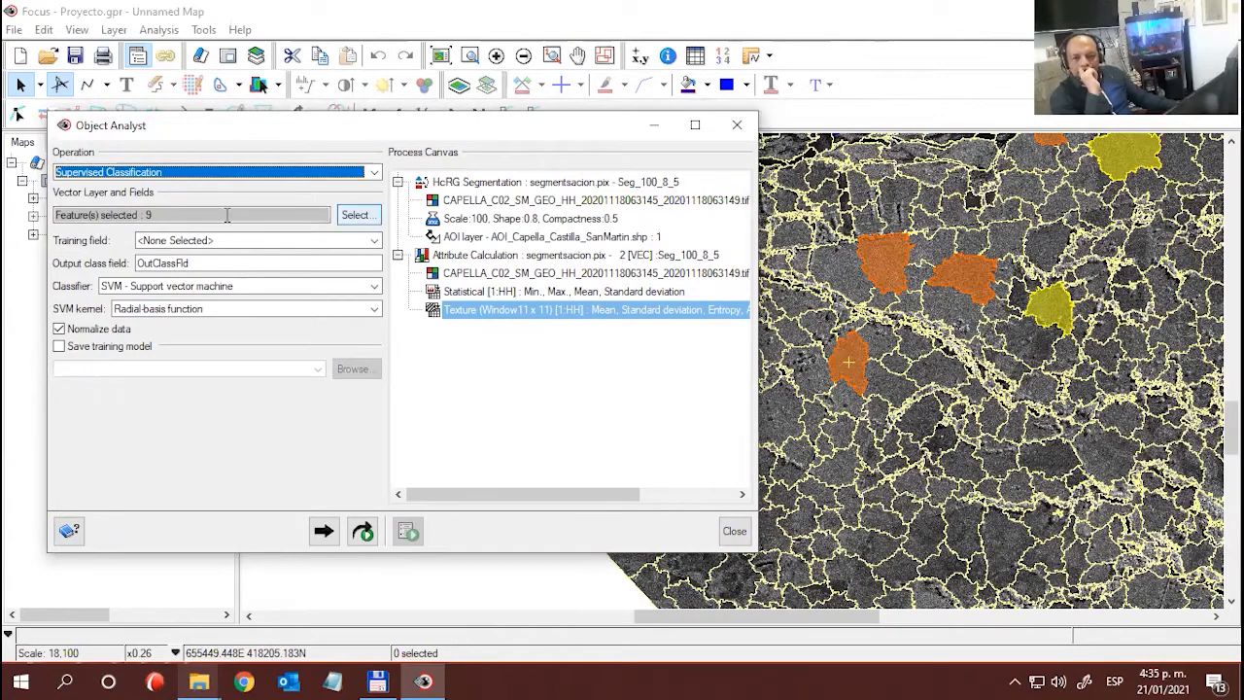
- Review the statistical and texture fields chosen from the Seg_100_8_5 layer for the classification and accept the selection
left_click(352, 215)
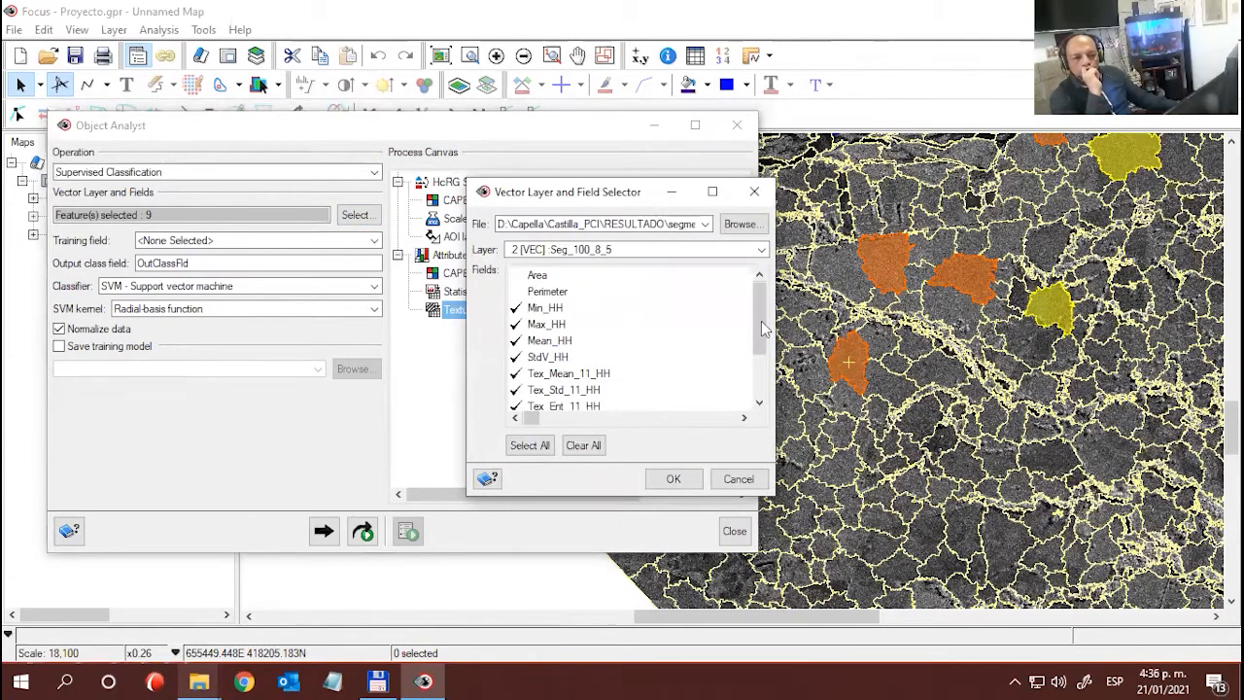
mouse_move(763, 329)
left_mouse_down()
mouse_move(763, 352)
mouse_move(759, 313)
left_mouse_up()
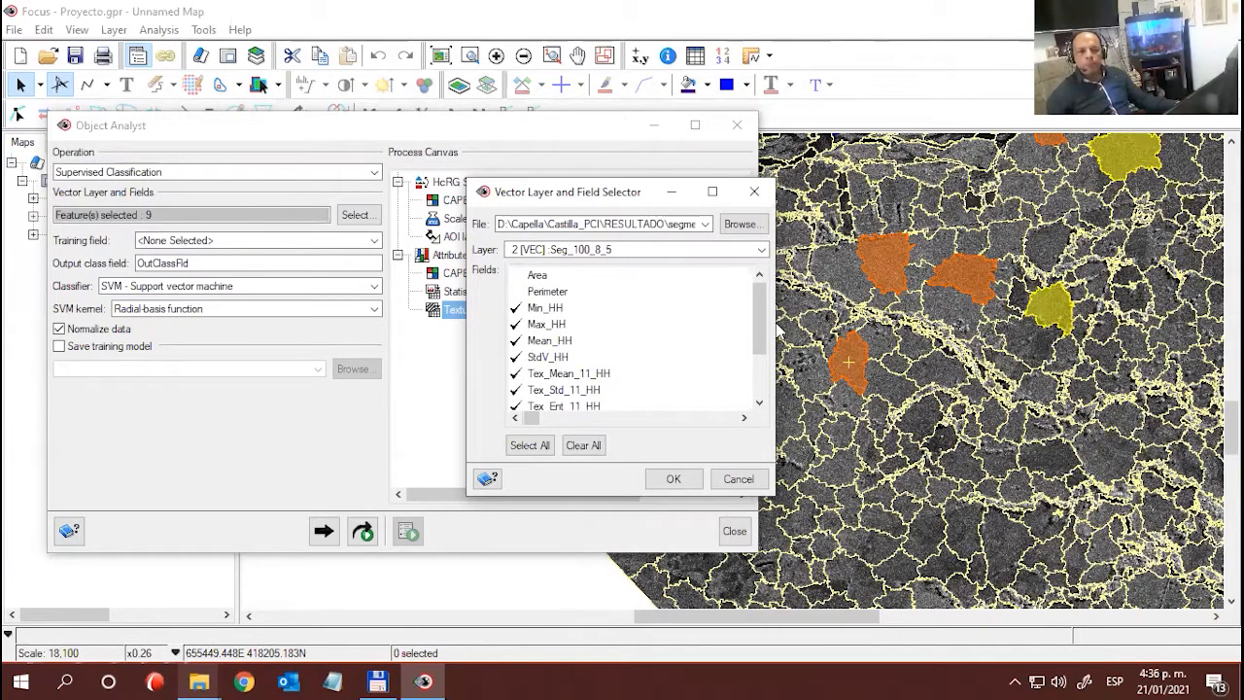
left_click_drag(764, 345, 764, 373)
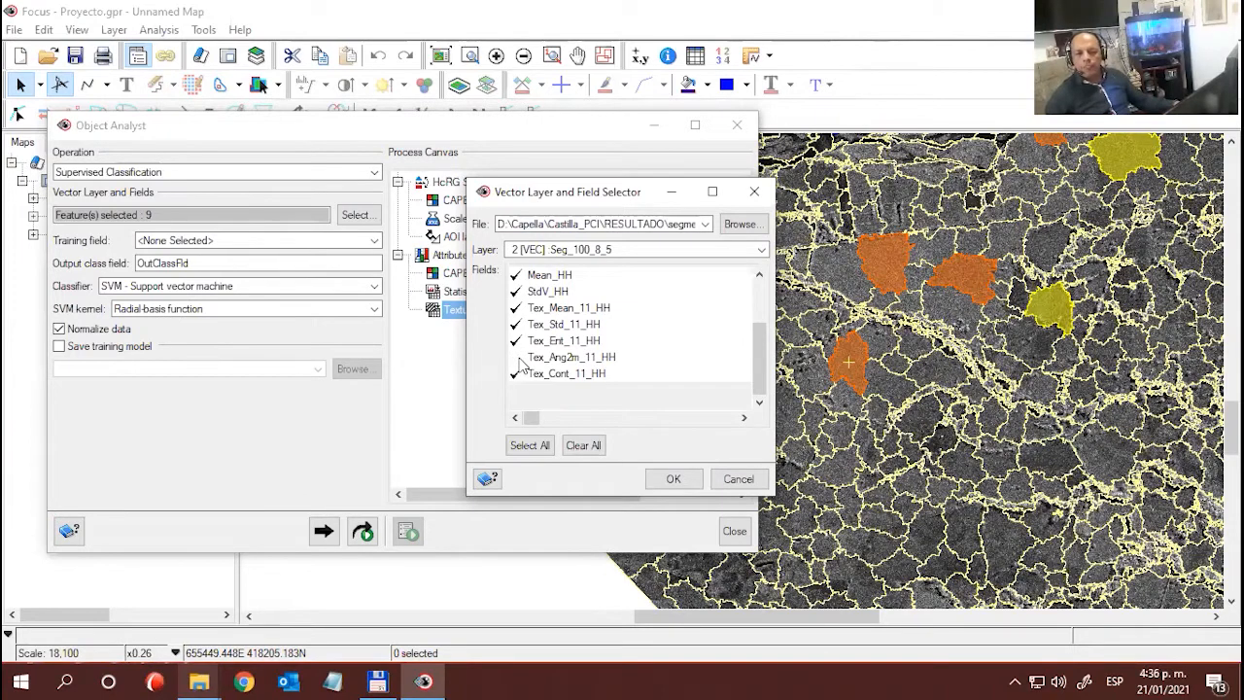
scroll(757, 344, "up", 2)
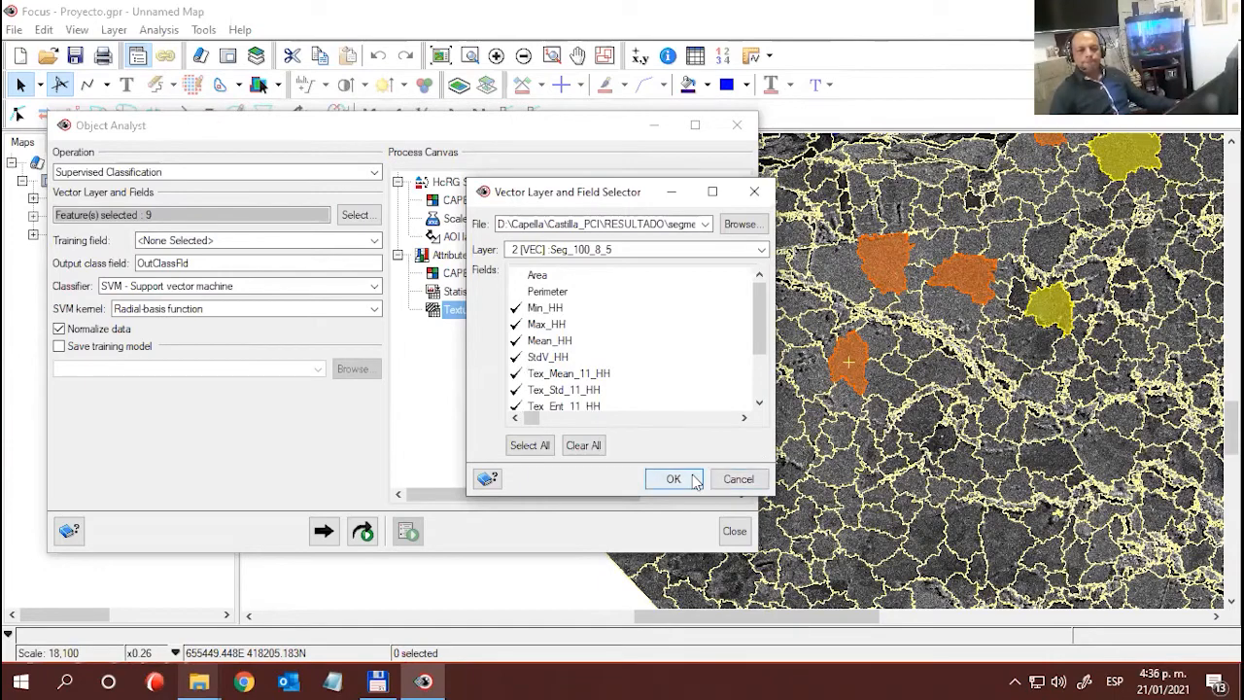
mouse_move(754, 326)
left_mouse_down()
mouse_move(756, 374)
mouse_move(756, 304)
left_mouse_up()
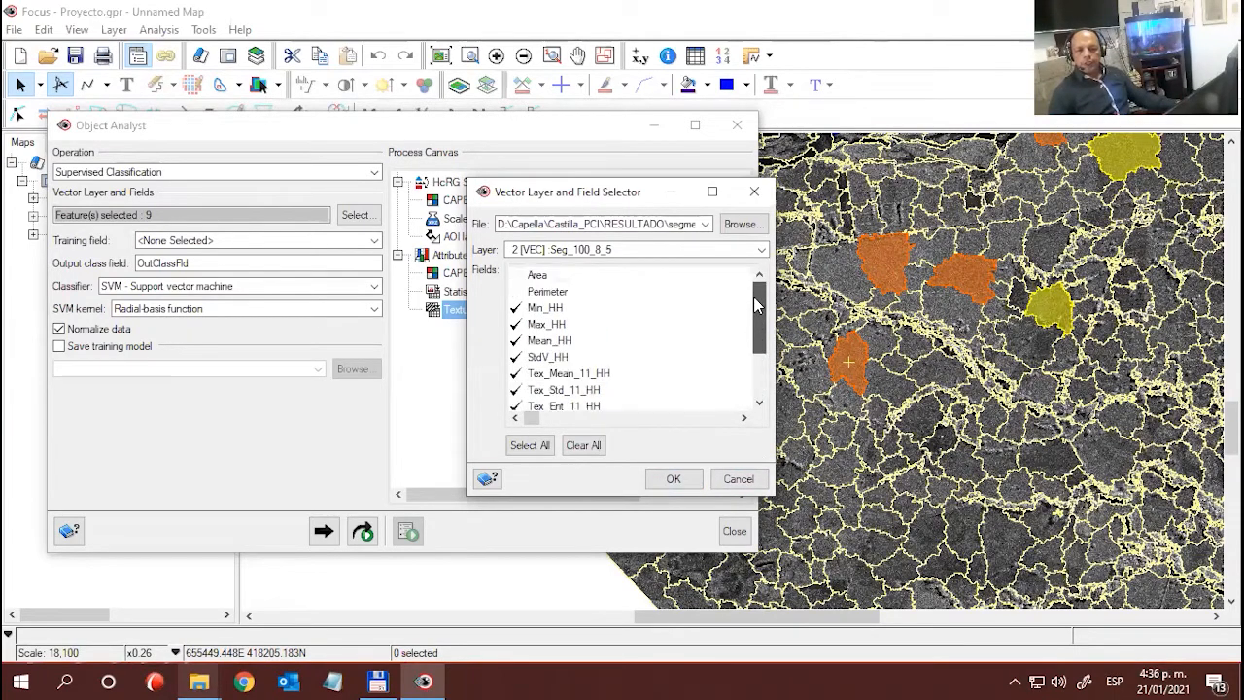
left_click(673, 478)
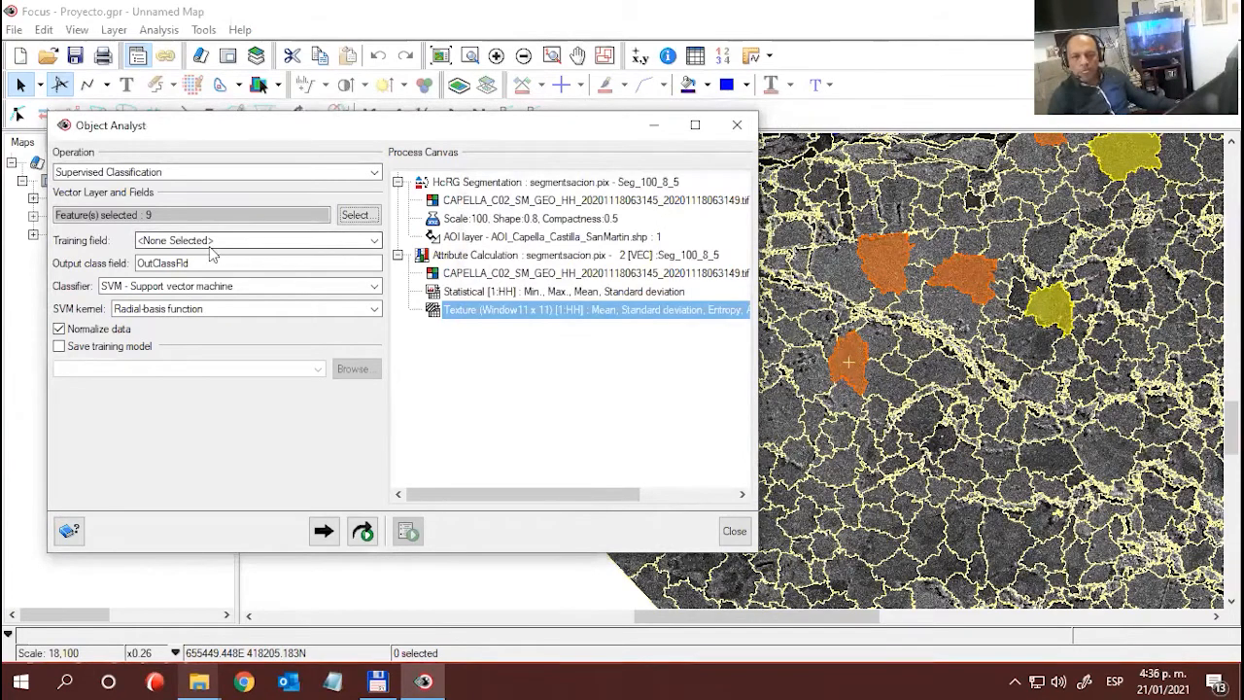
- Set the training field to Training and keep OutClassFld as the output class field
left_click(373, 241)
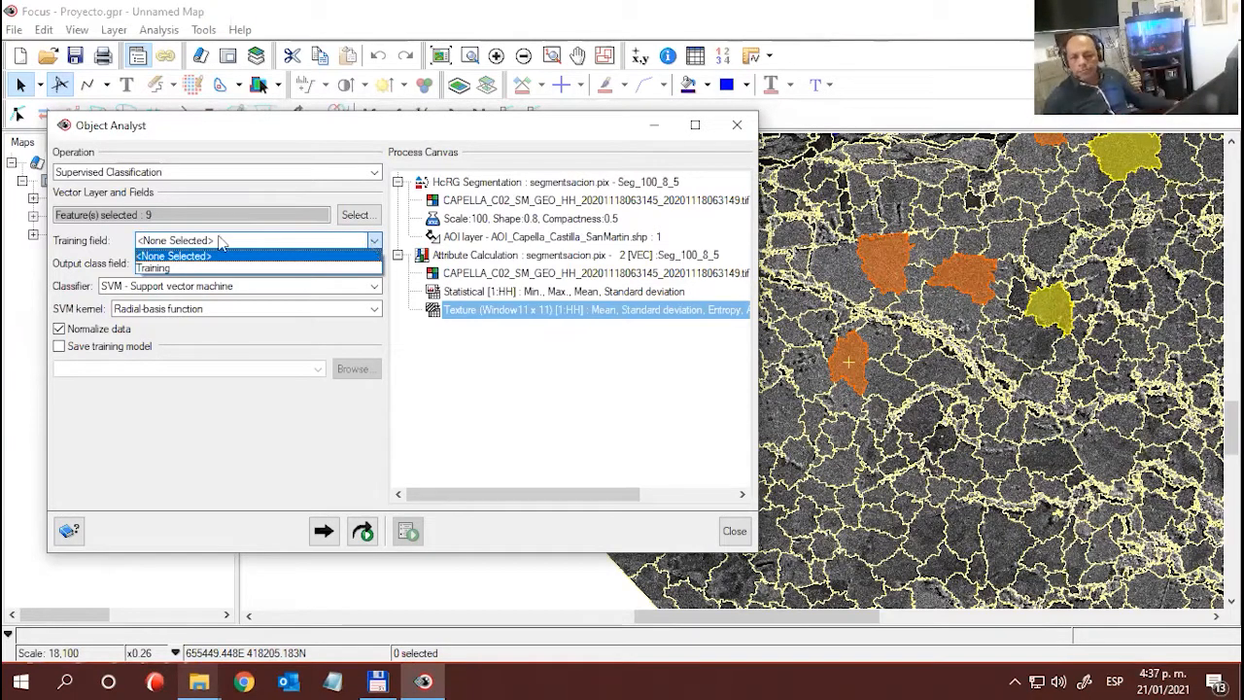
left_click(149, 269)
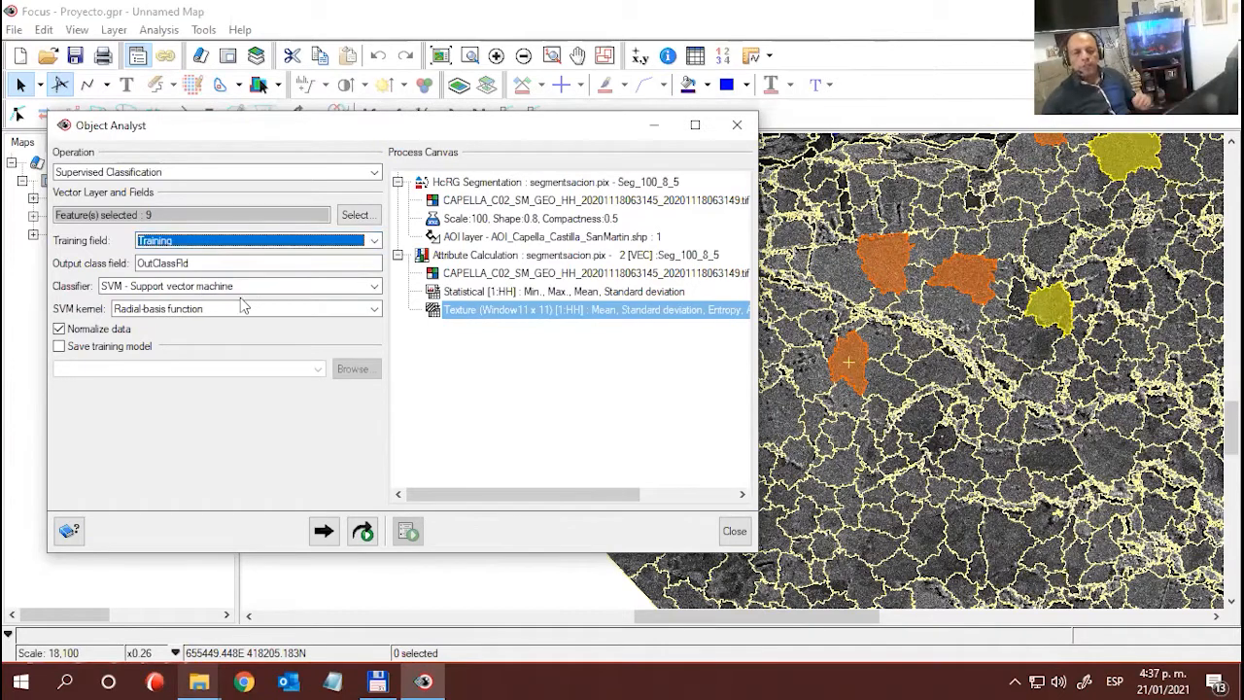
left_click(105, 239)
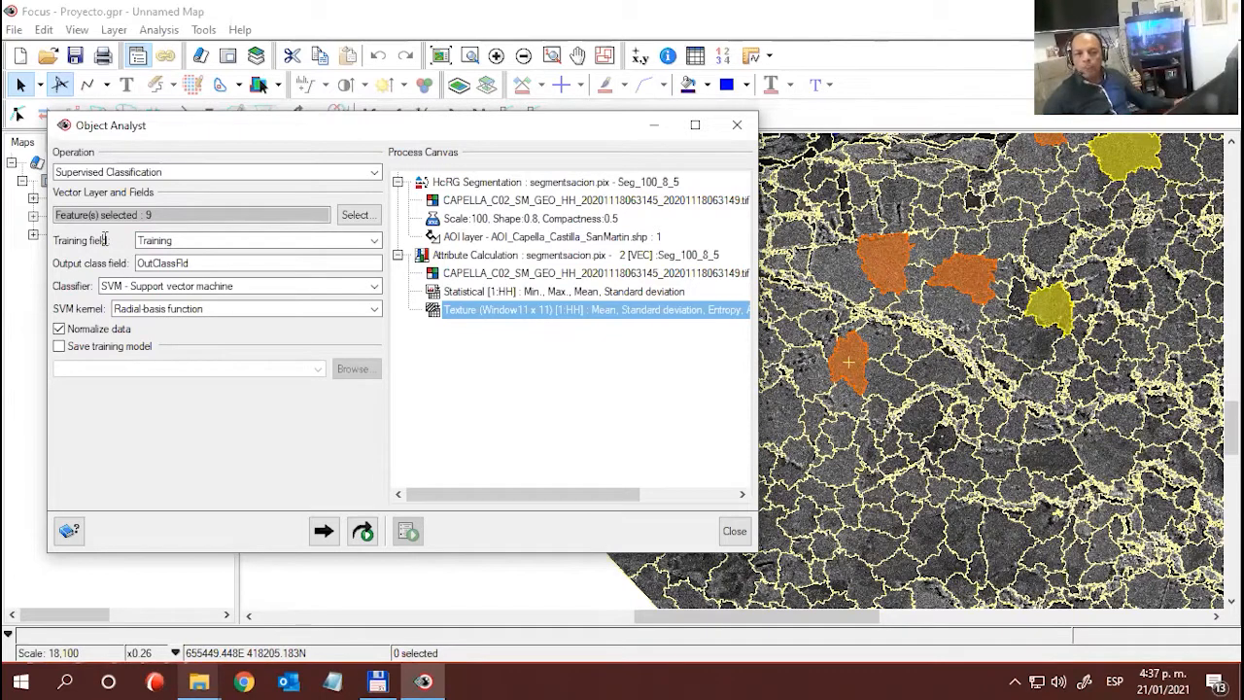
left_click_drag(195, 263, 134, 260)
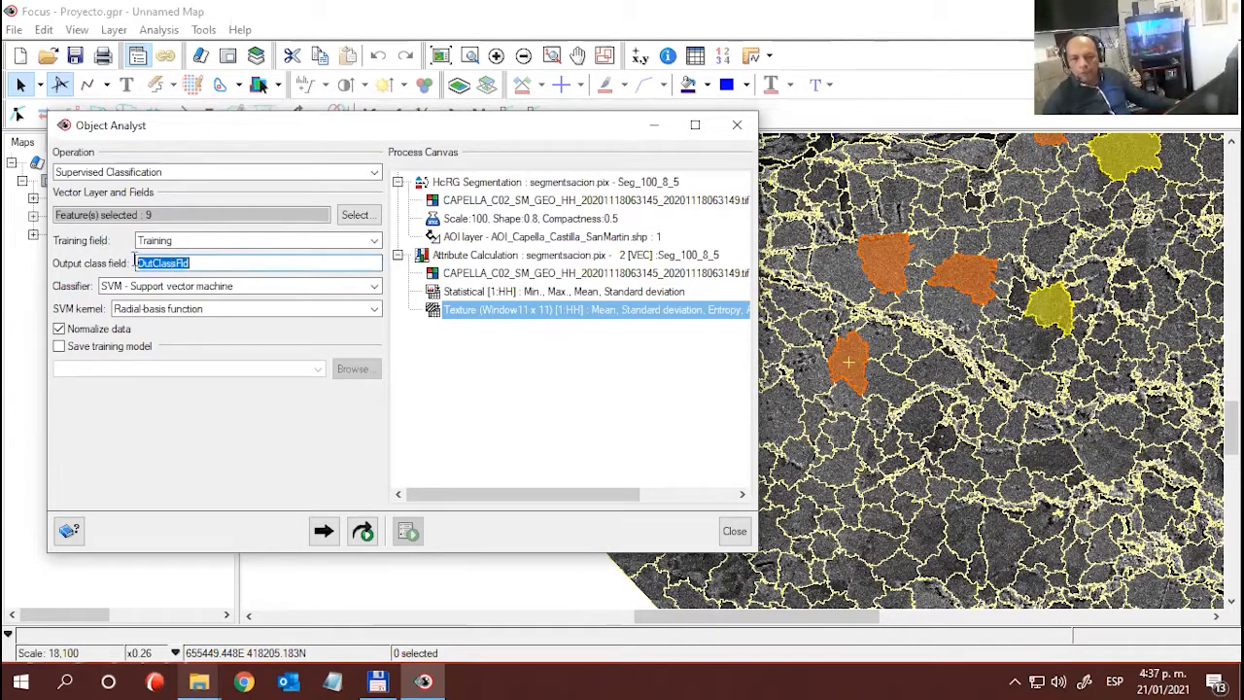
left_click(207, 260)
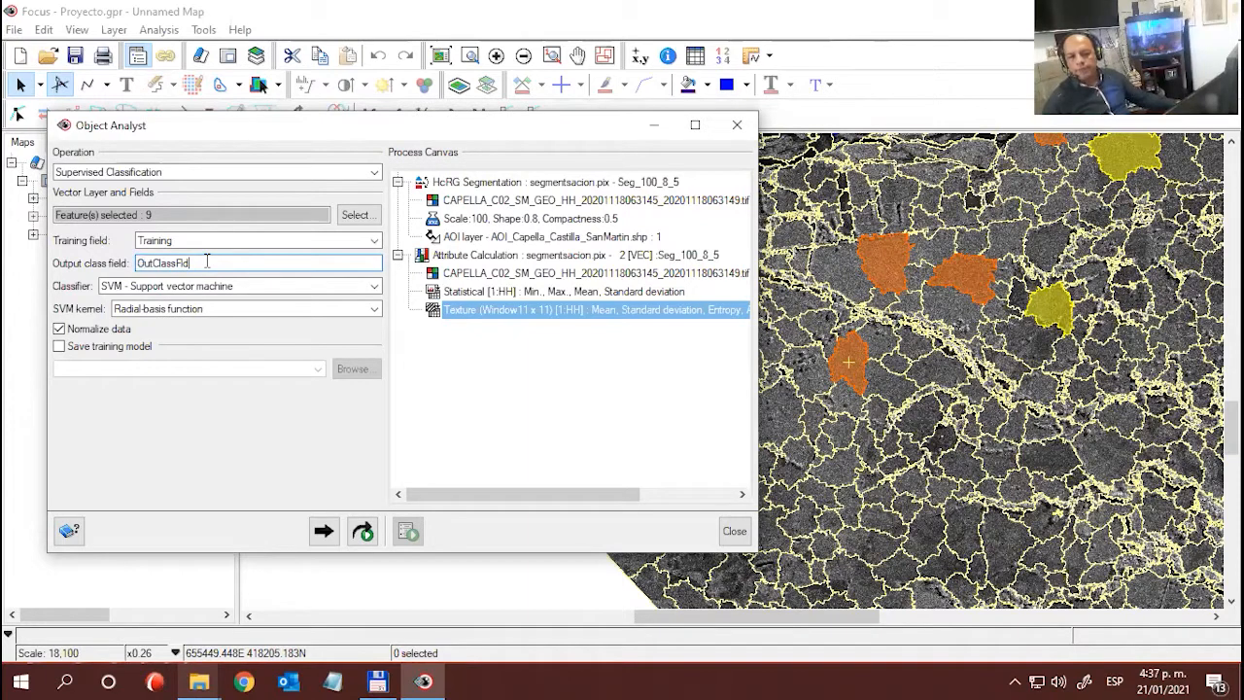
double_click(206, 261)
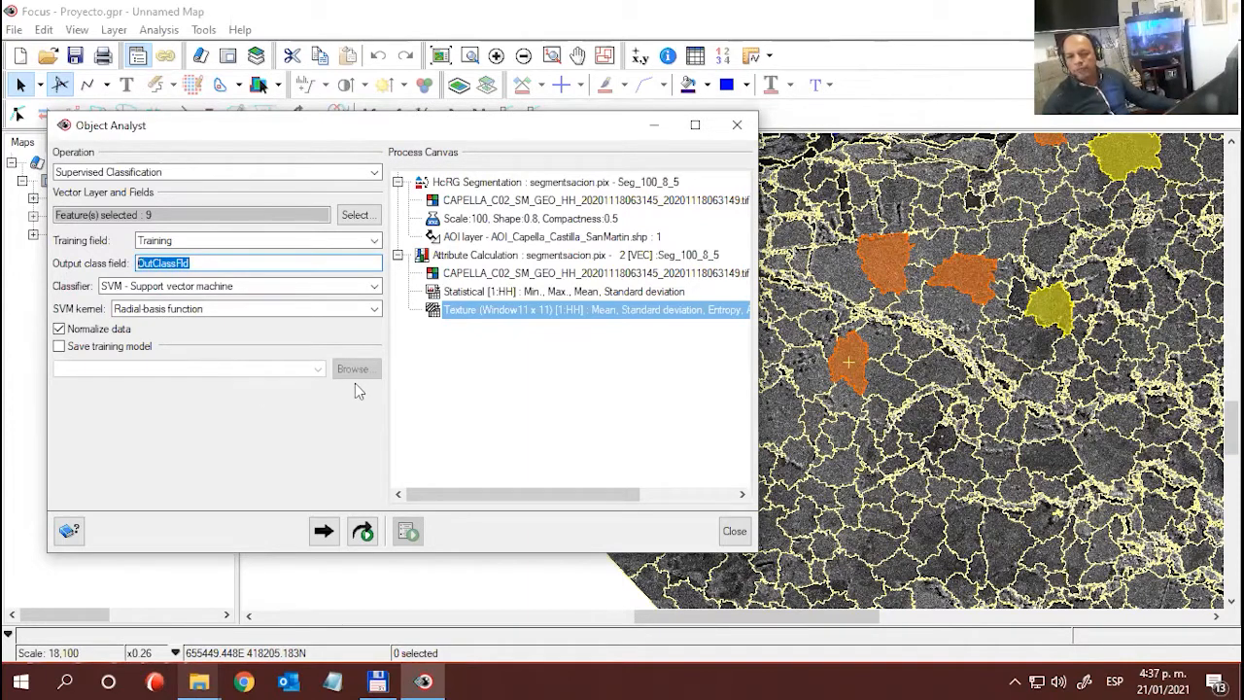
left_click(206, 263)
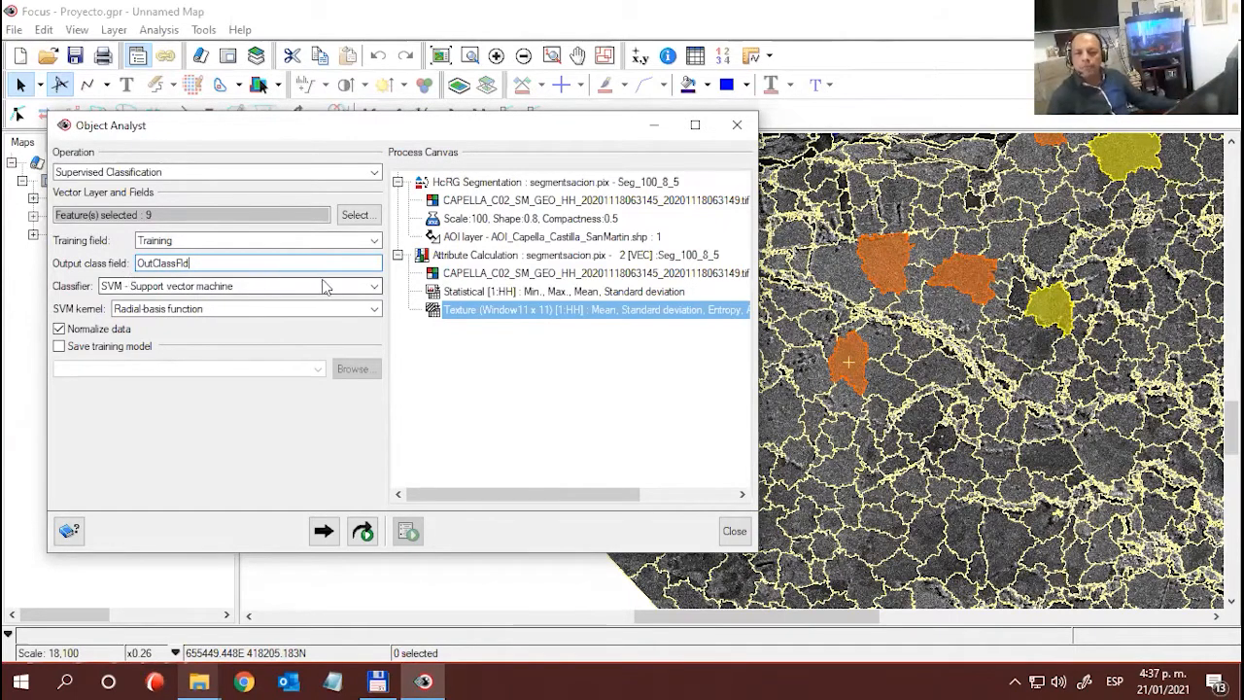
- Choose RT - Random trees as the classifier with Both as termination criteria, and check the trees accuracy and maximum number of trees
left_click(375, 288)
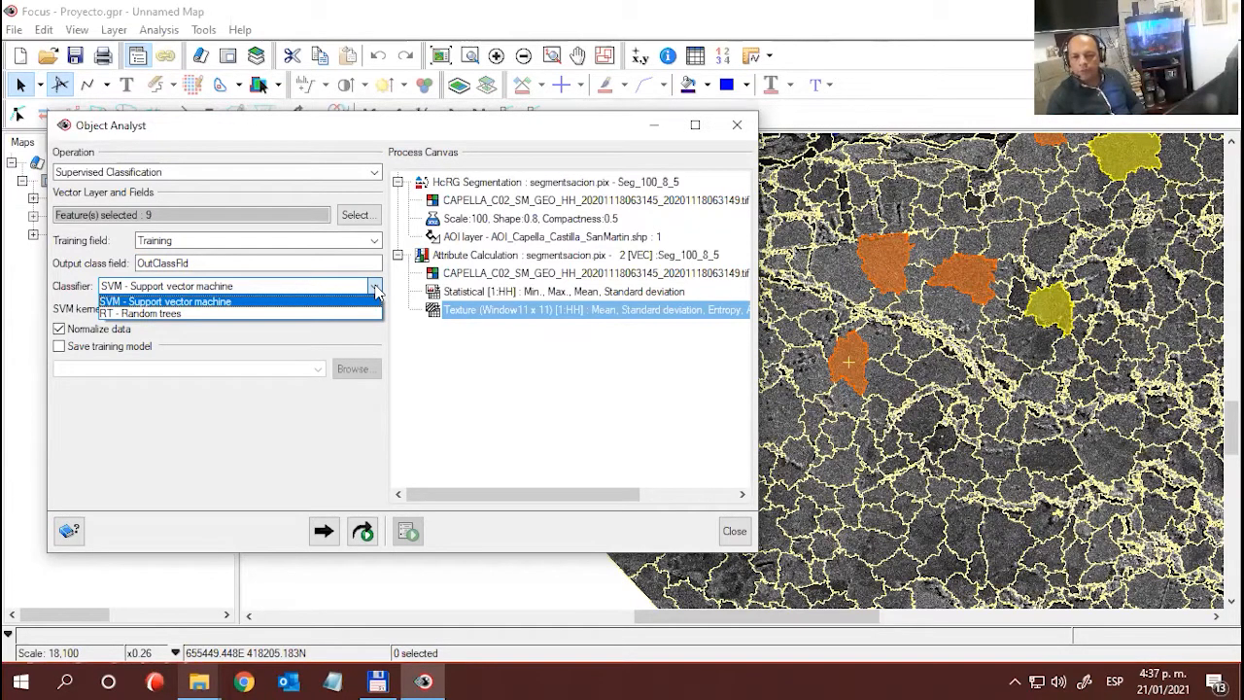
left_click(146, 313)
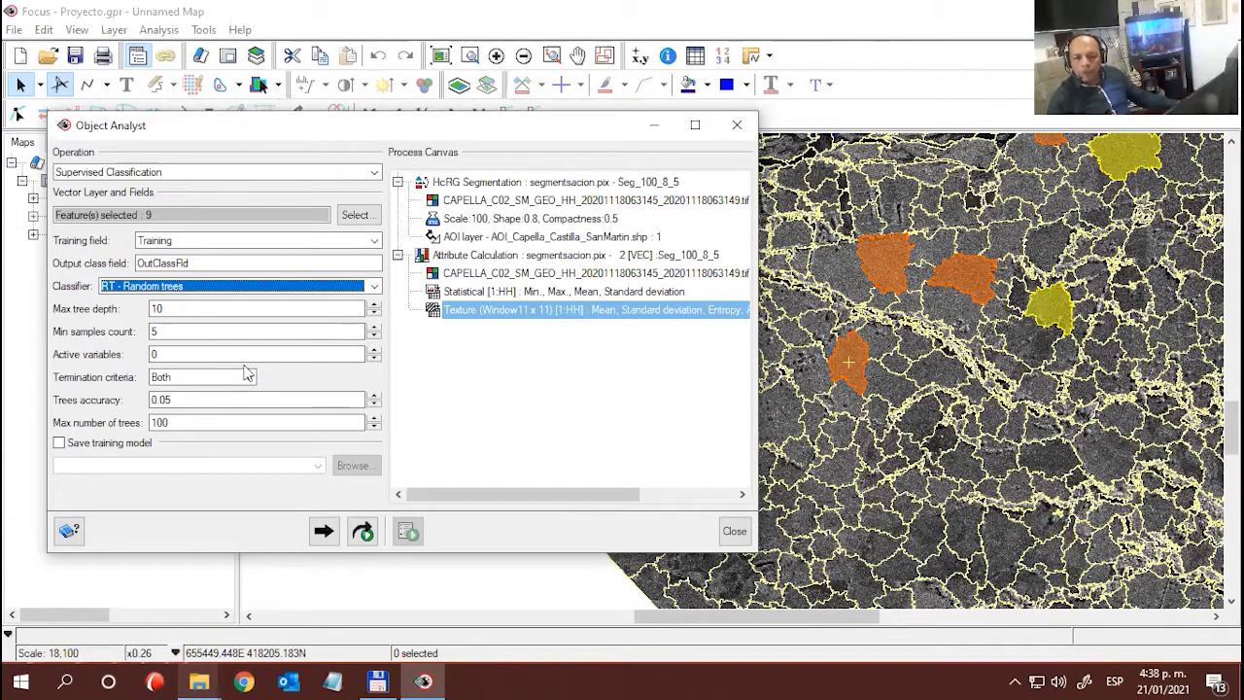
left_click(249, 377)
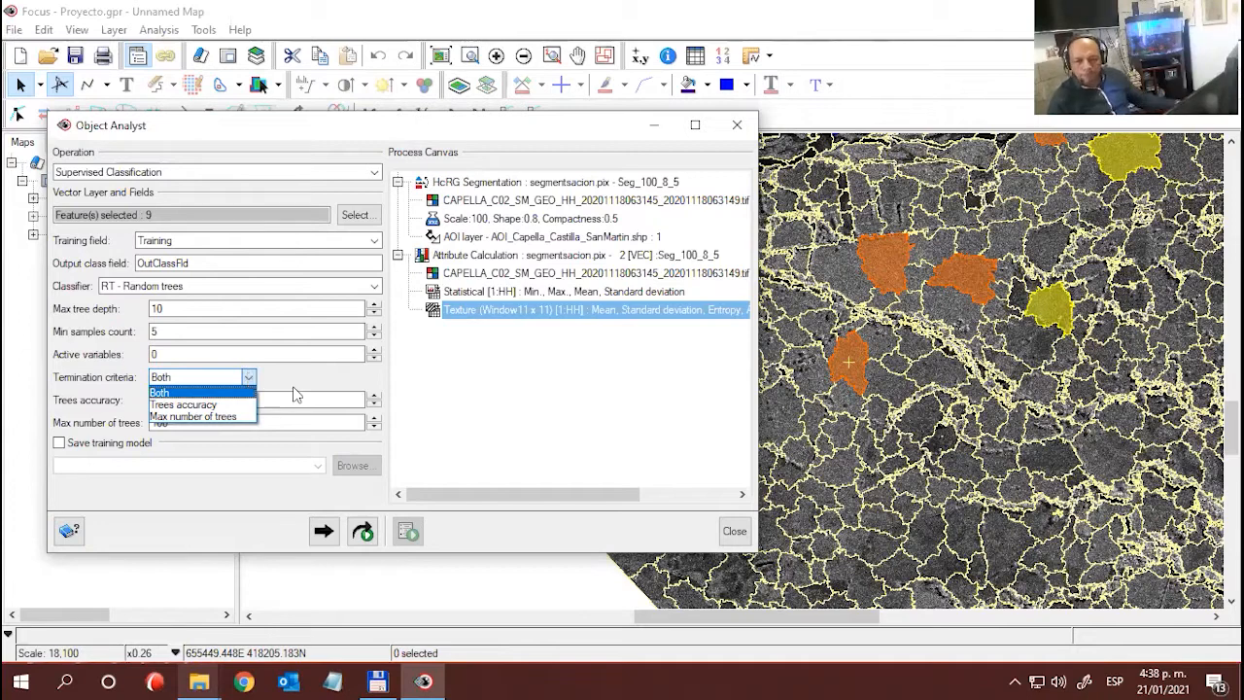
left_click(287, 387)
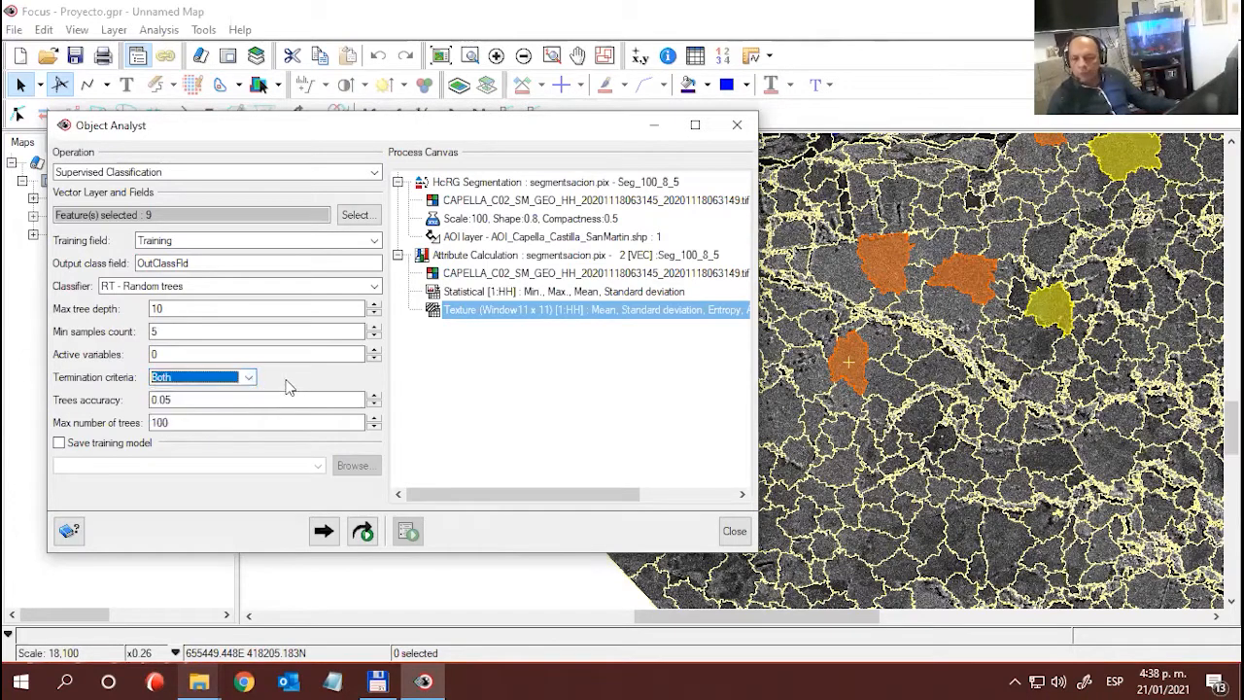
double_click(173, 400)
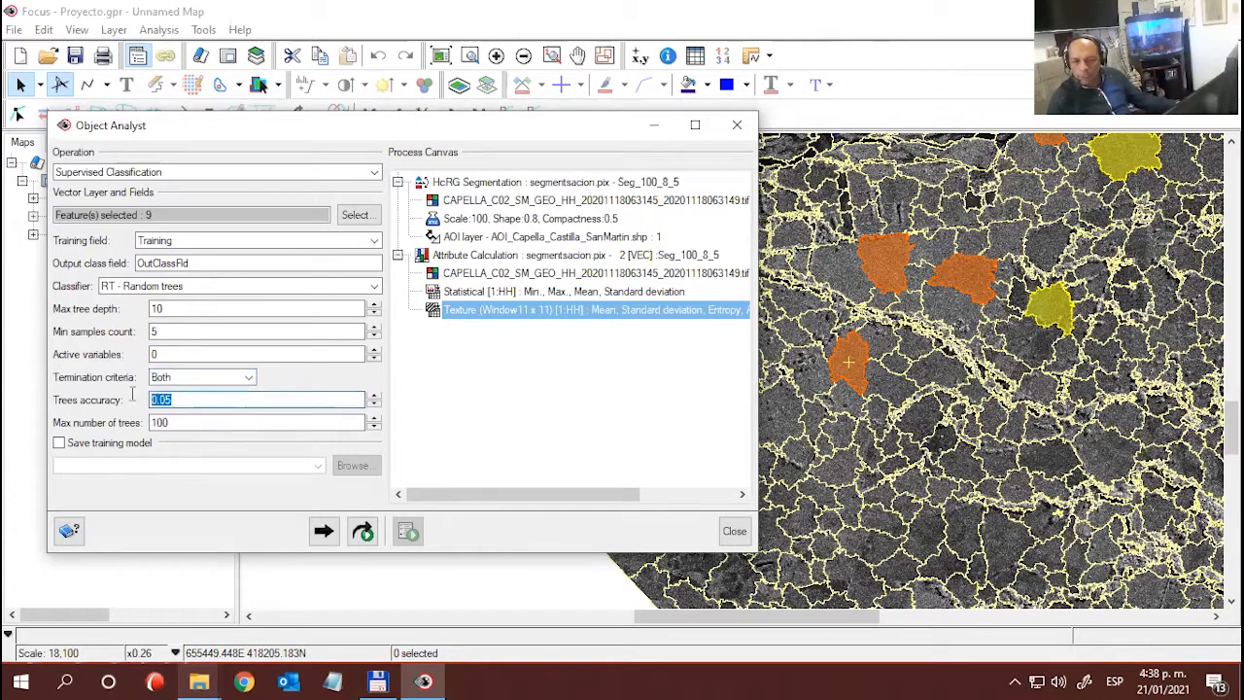
double_click(179, 422)
double_click(173, 399)
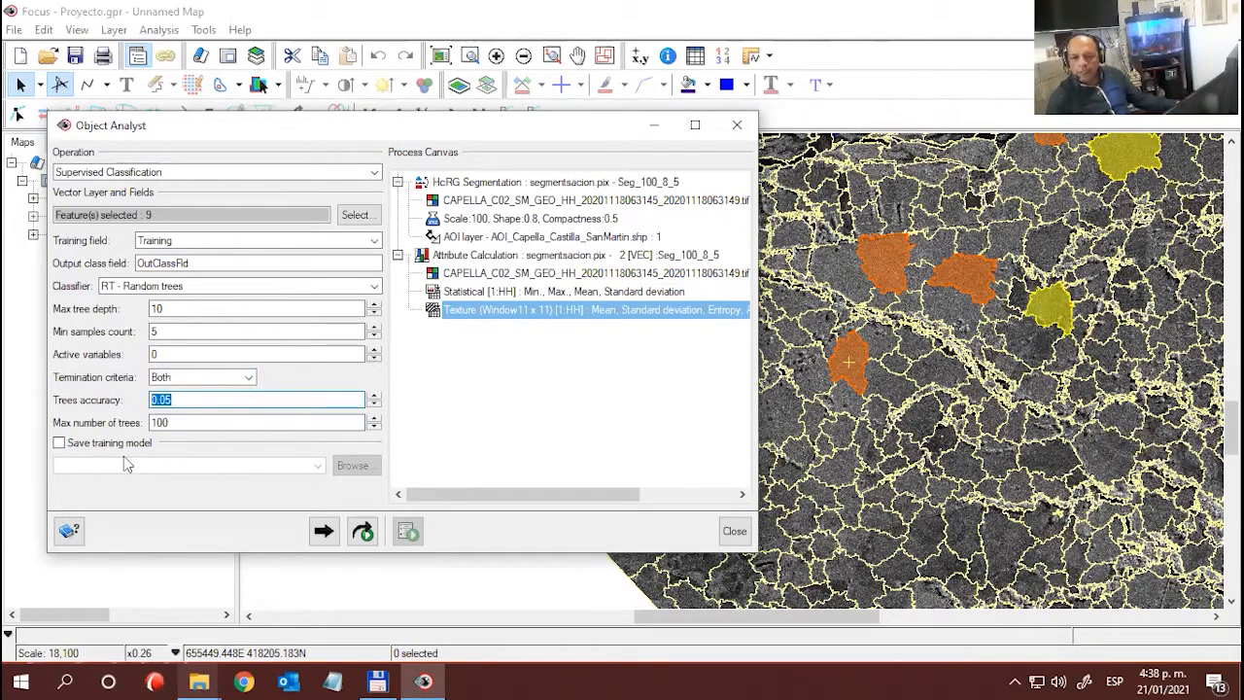
left_click(193, 459)
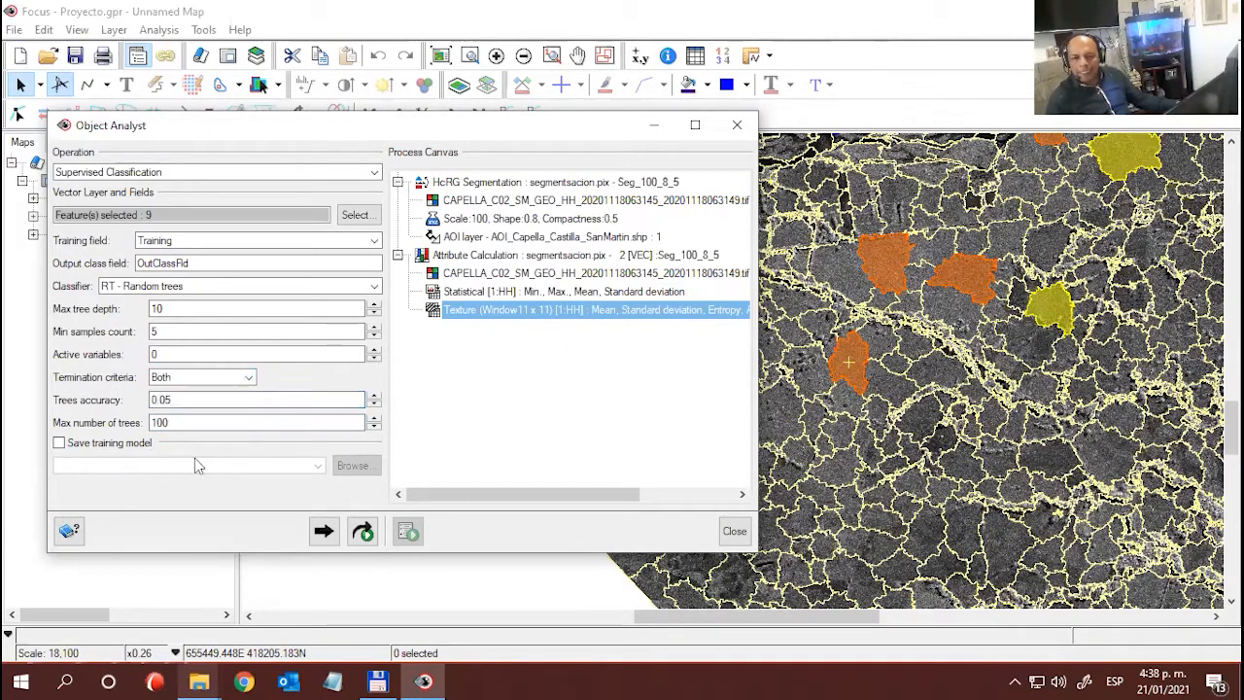
- Leave the training model unsaved, and add the Random trees classification to the process canvas and run it
left_click(58, 445)
left_click(58, 445)
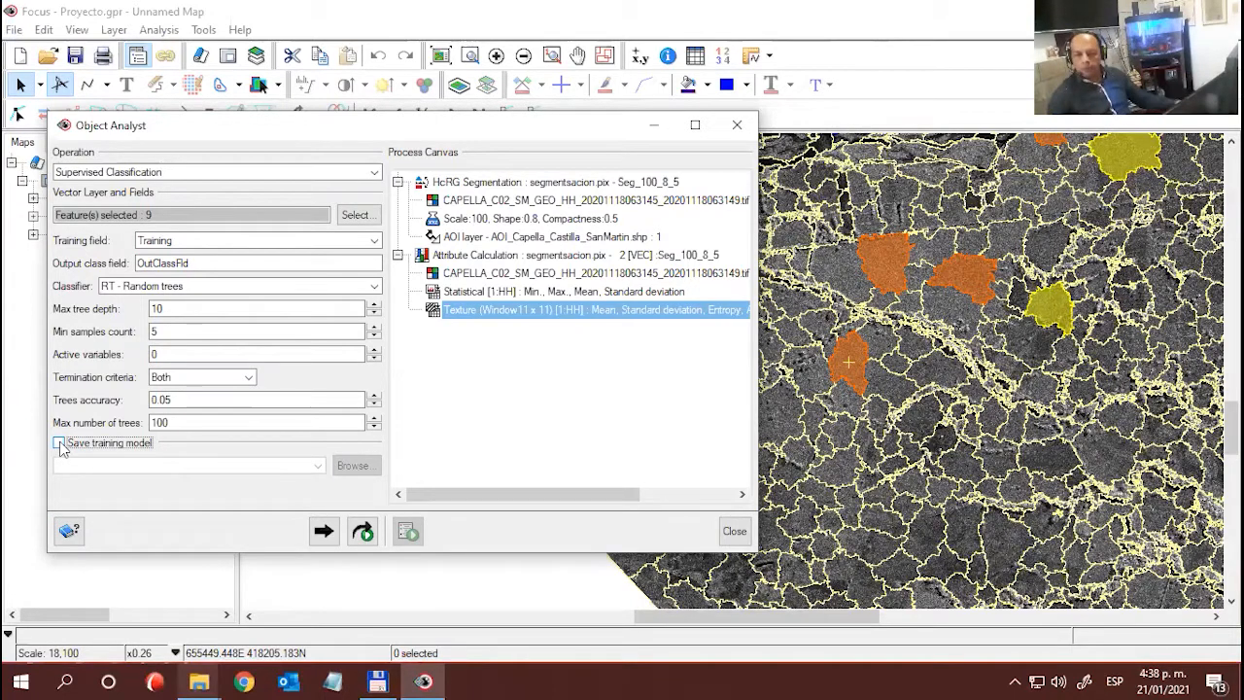
left_click(59, 443)
left_click(59, 443)
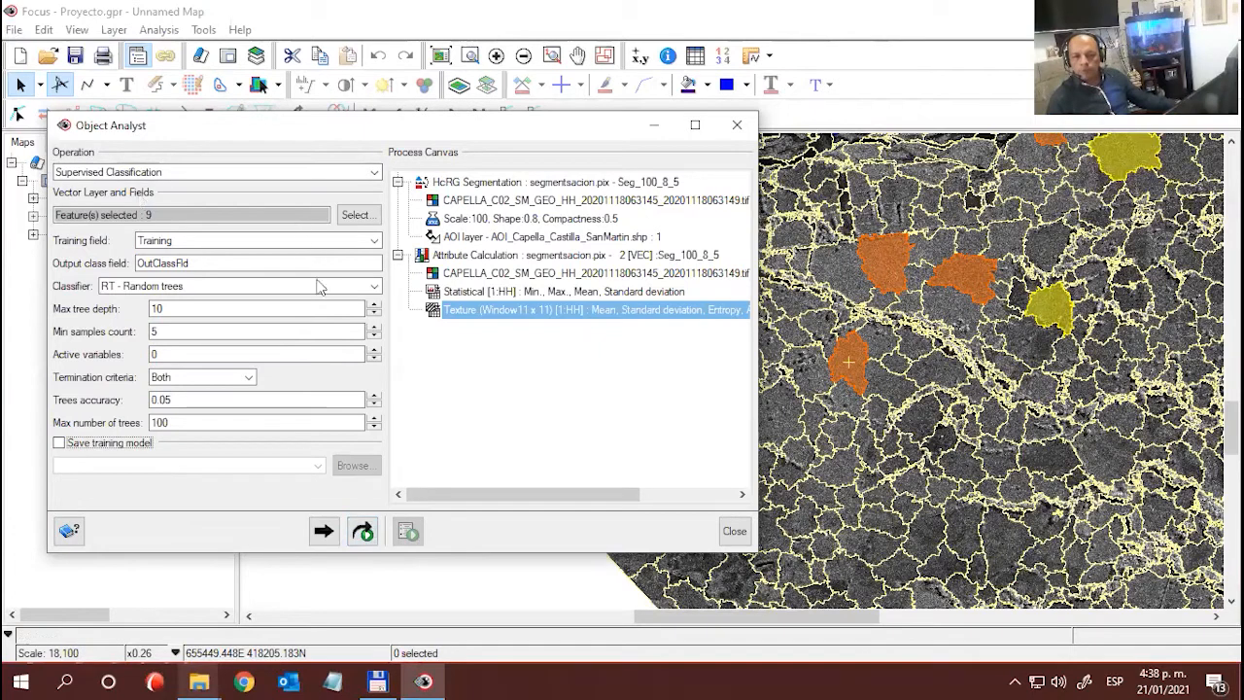
left_click(362, 532)
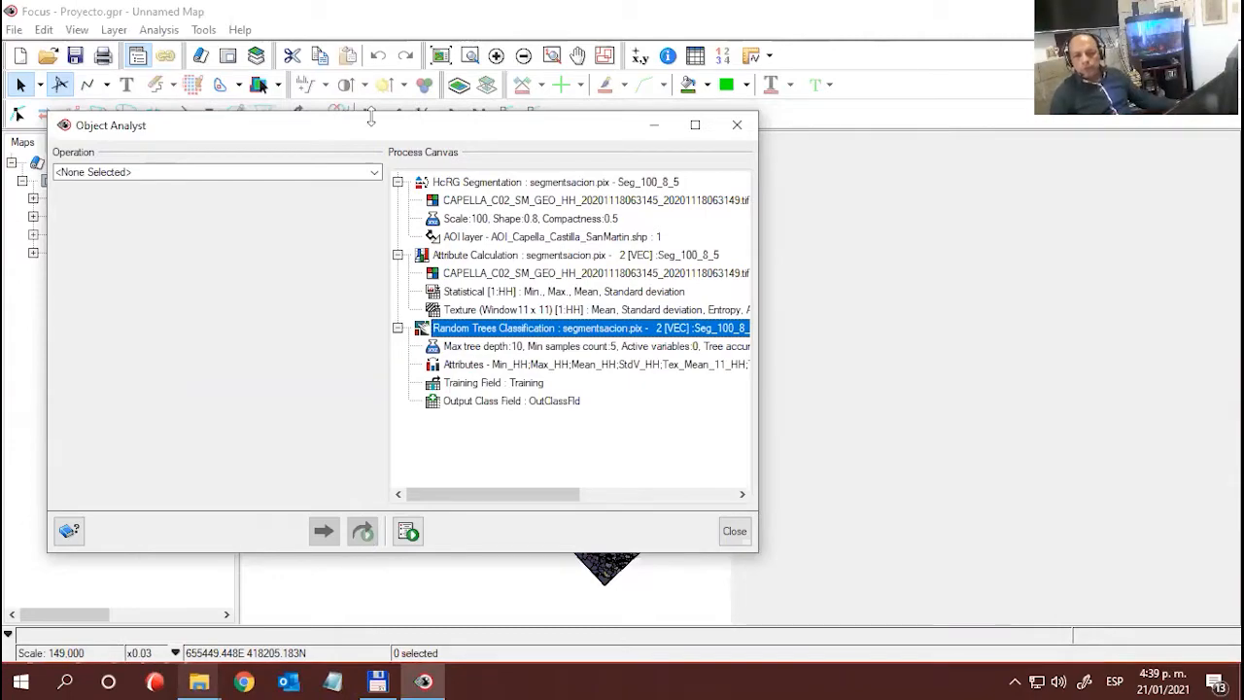
- Minimize Object Analyst and expand the class legends of both Seg_100_8_5 layers to compare the classification with the training classes
left_click_drag(371, 126, 356, 149)
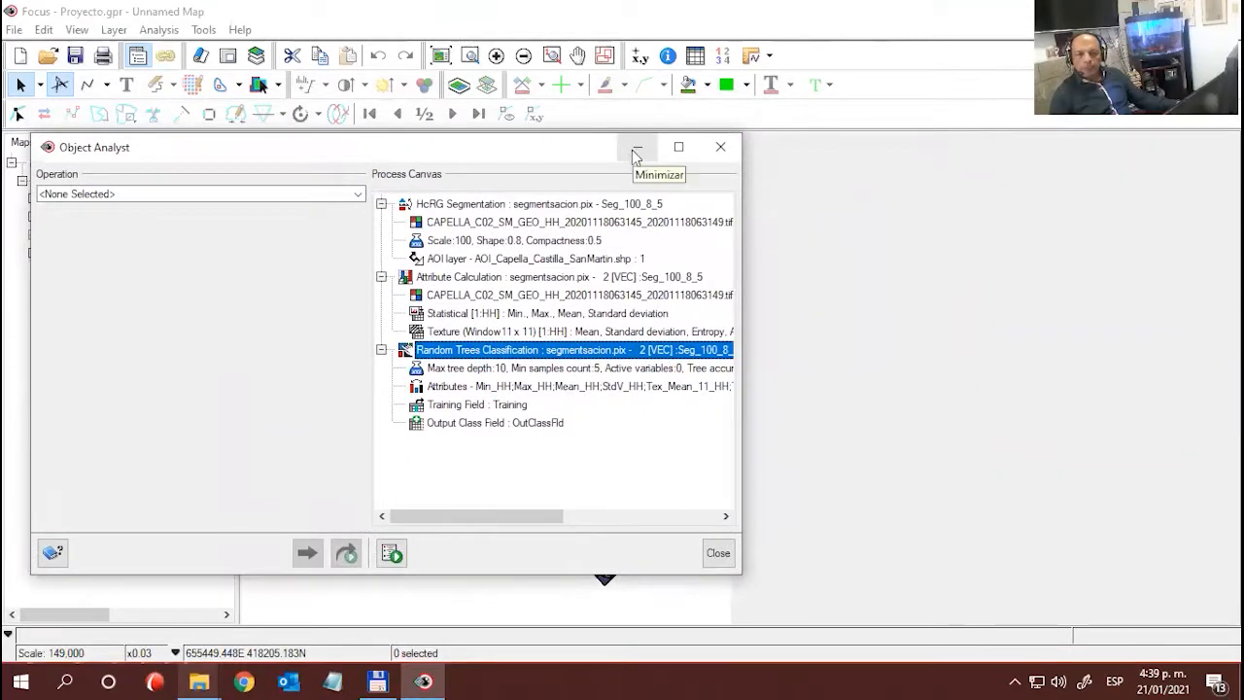
left_click_drag(309, 156, 442, 132)
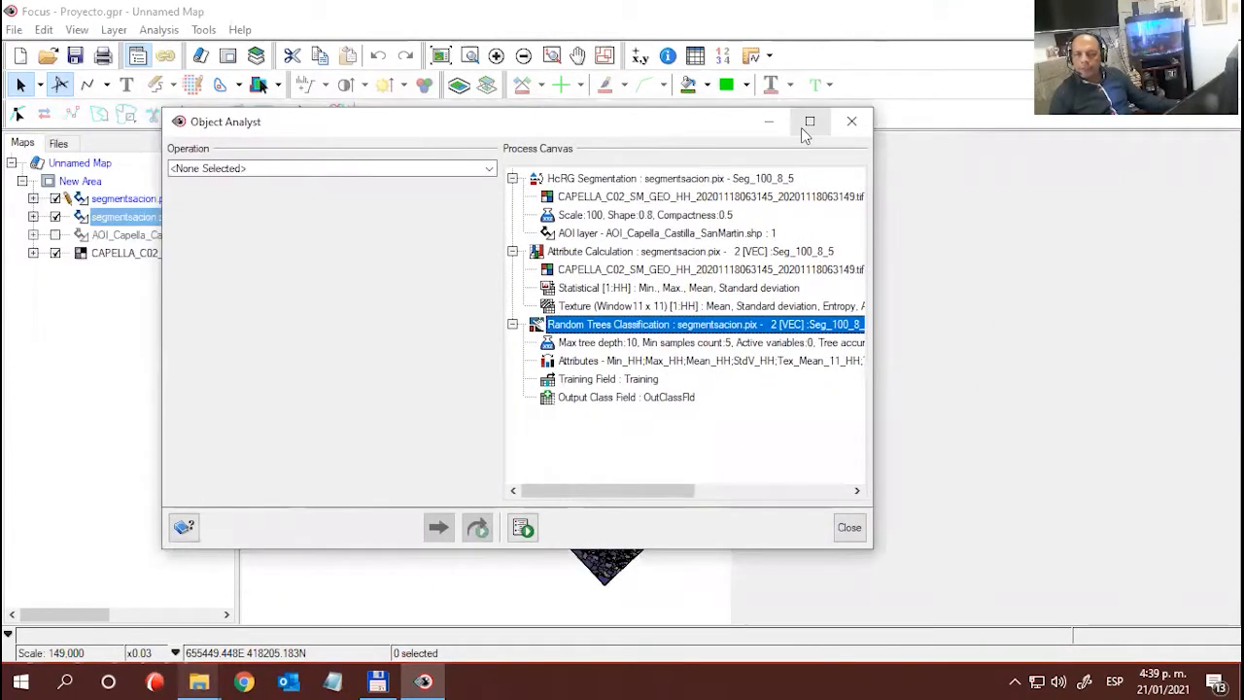
left_click(774, 124)
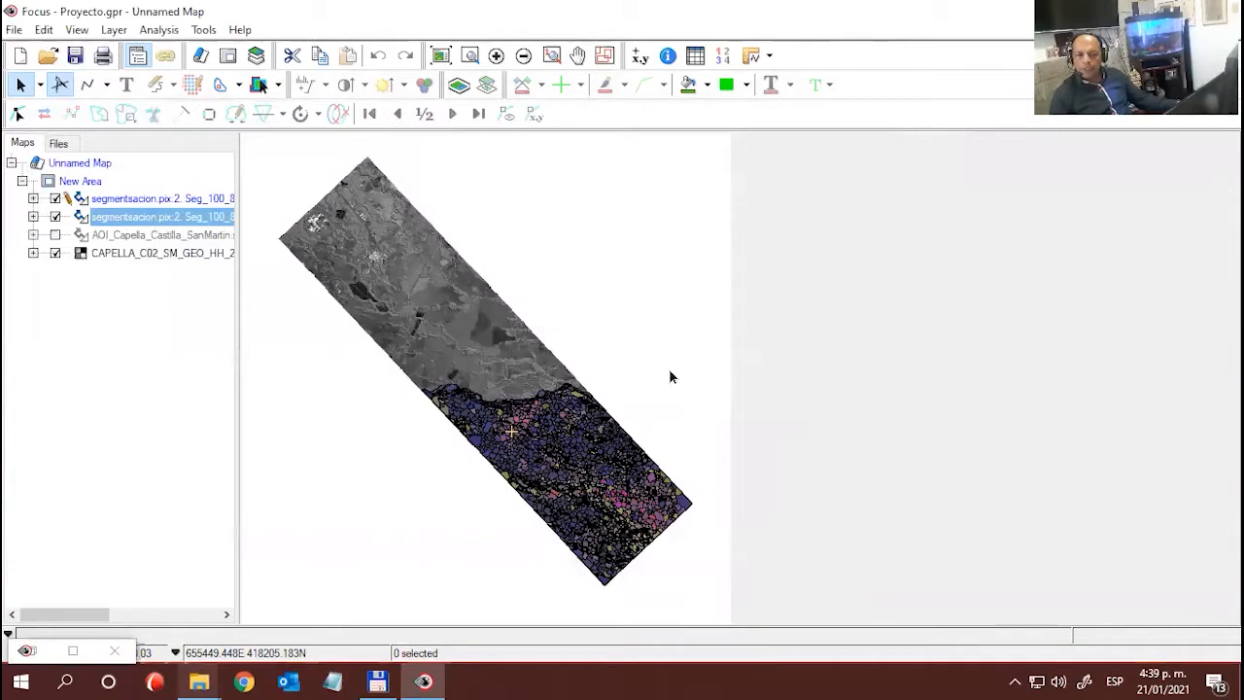
left_click(33, 198)
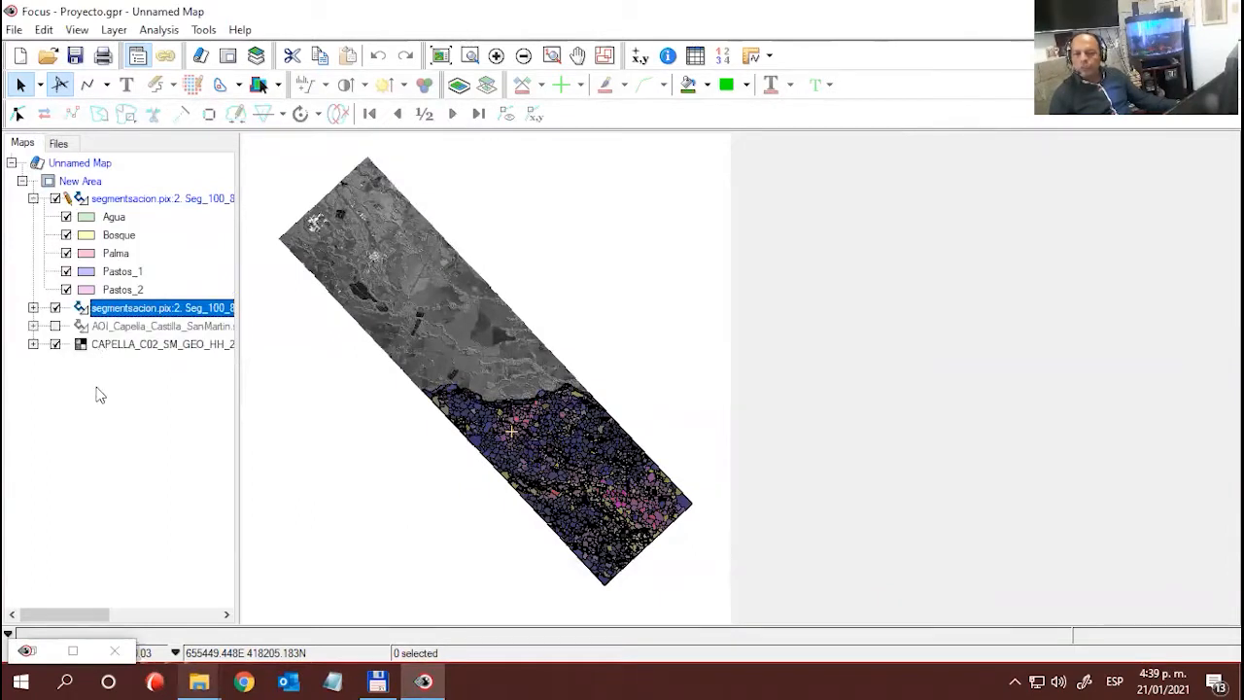
left_click(33, 308)
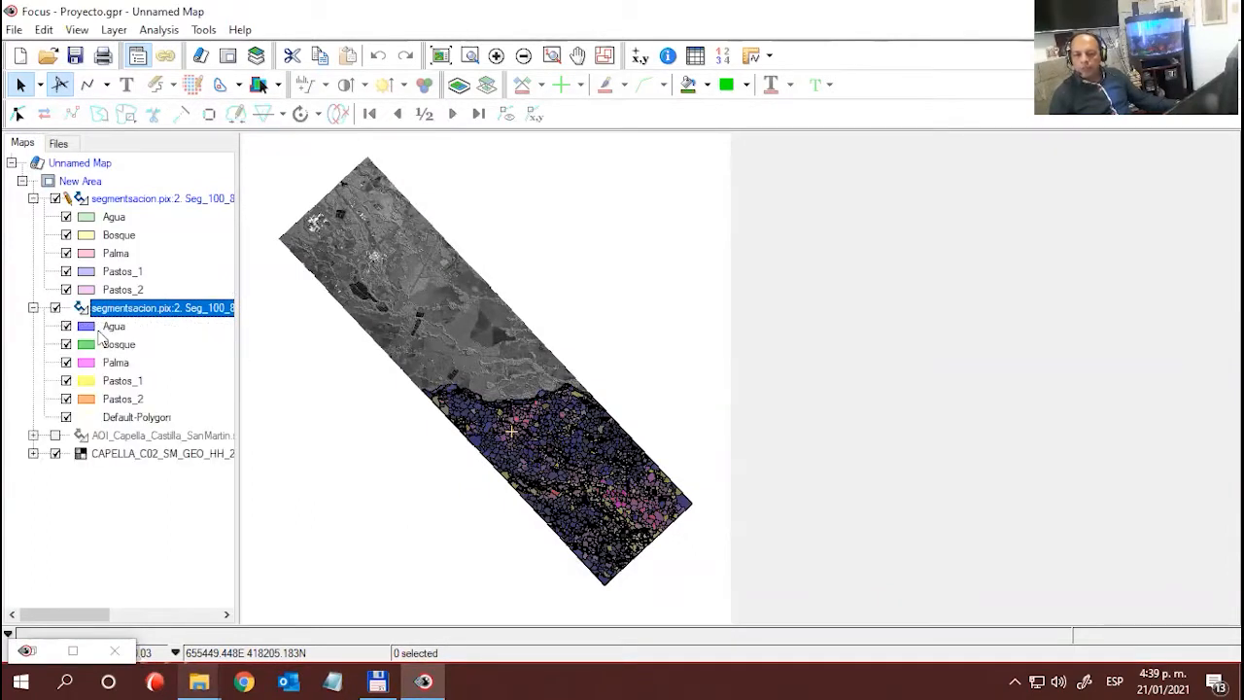
- Open the style settings of the Agua class in the classified Seg_100_8_5 layer, showing the simple view of the polygon styles
left_click(66, 418)
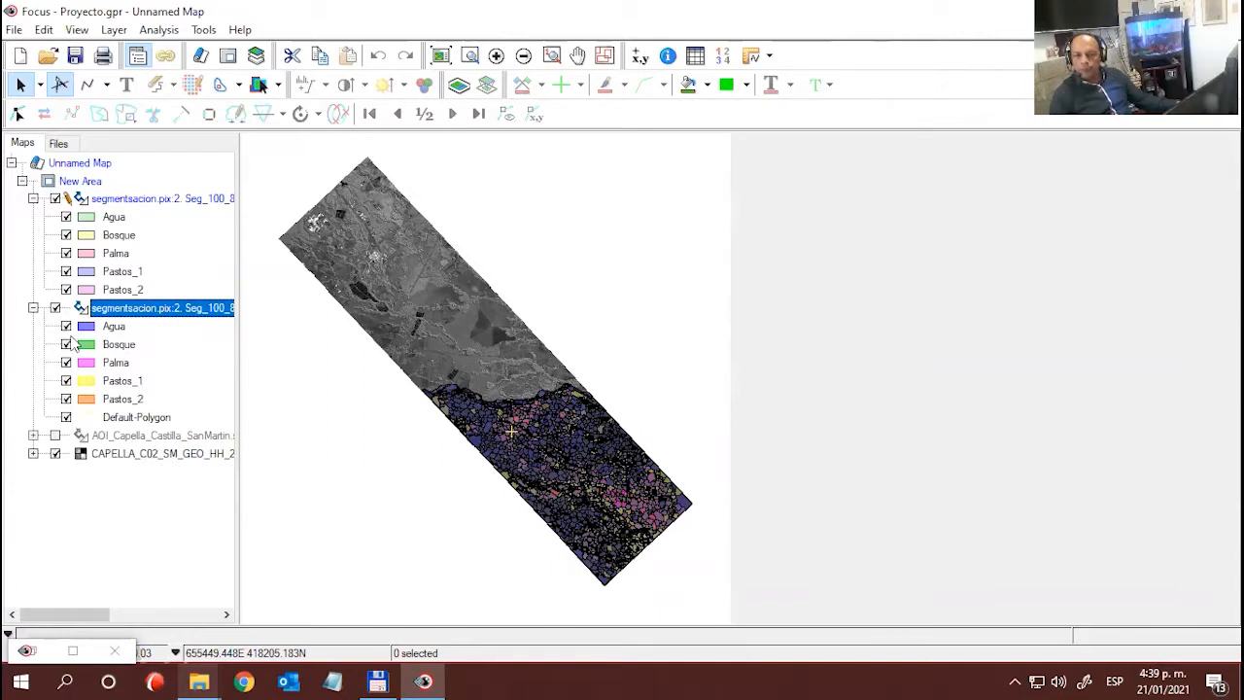
left_click(111, 218)
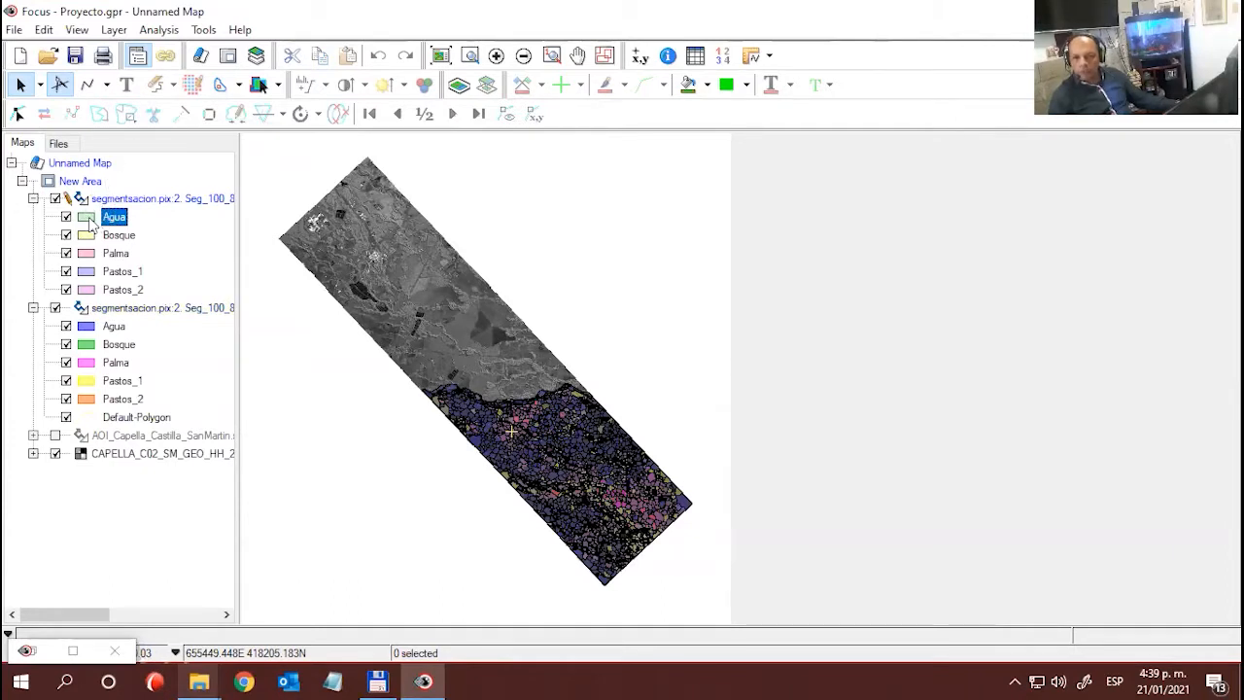
right_click(89, 223)
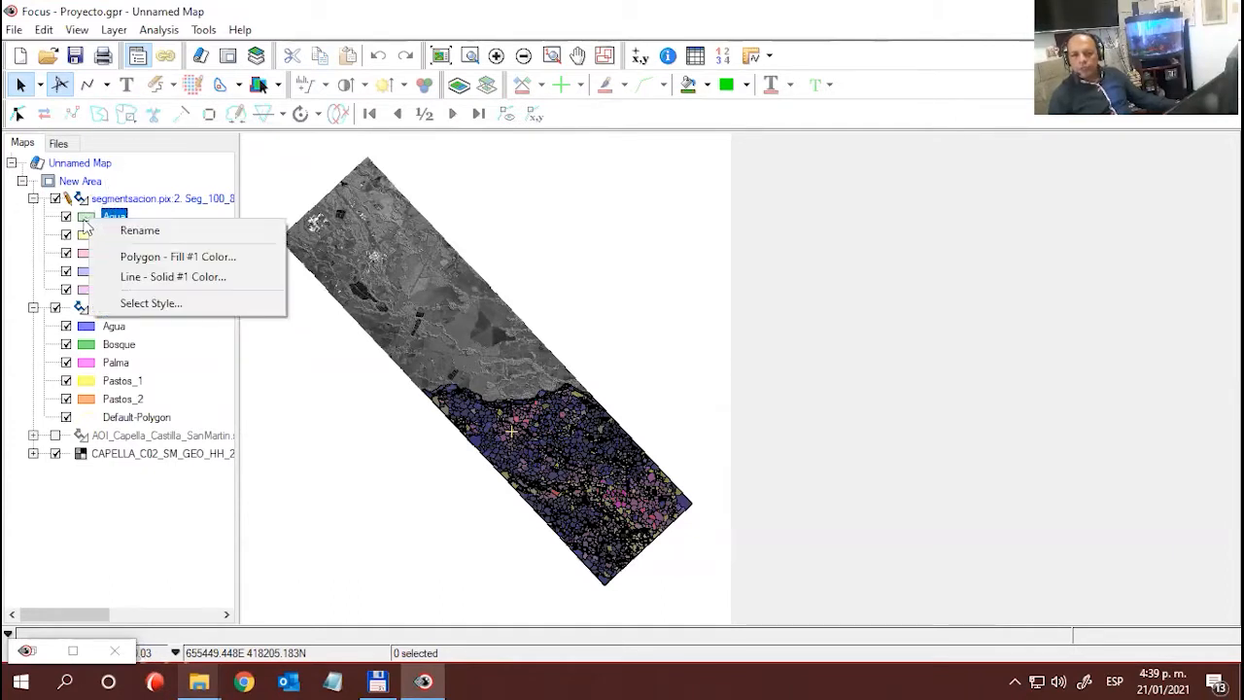
double_click(84, 221)
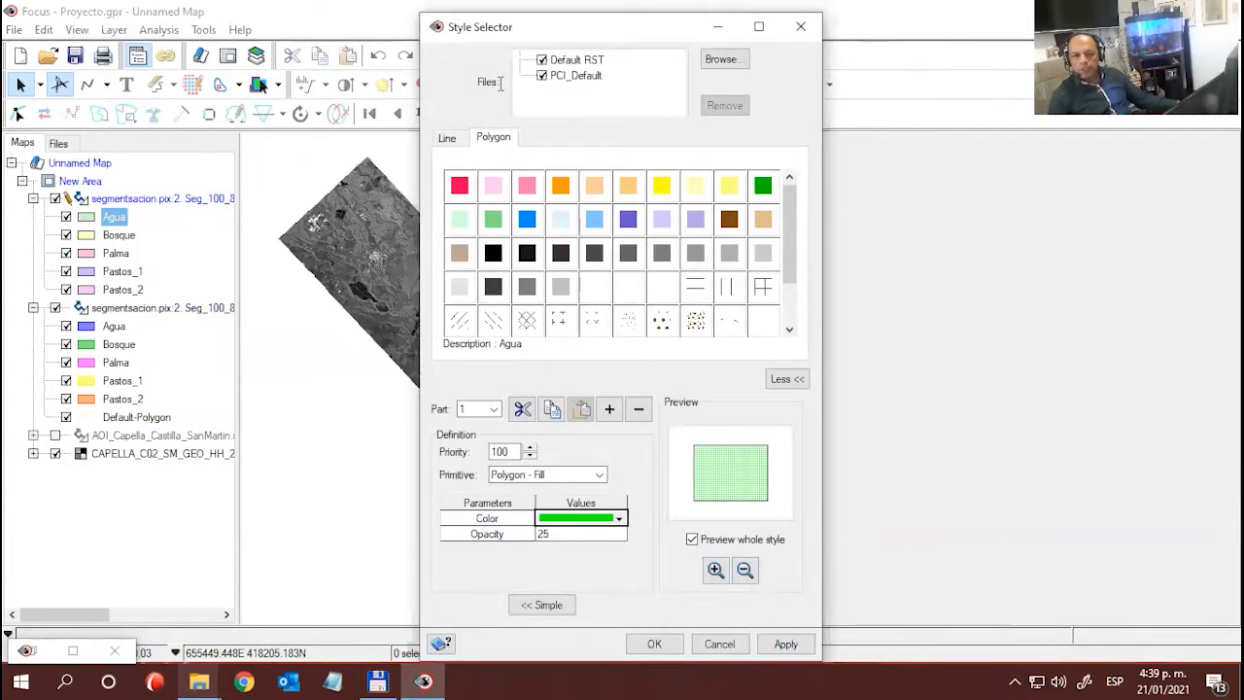
left_click_drag(518, 28, 444, 26)
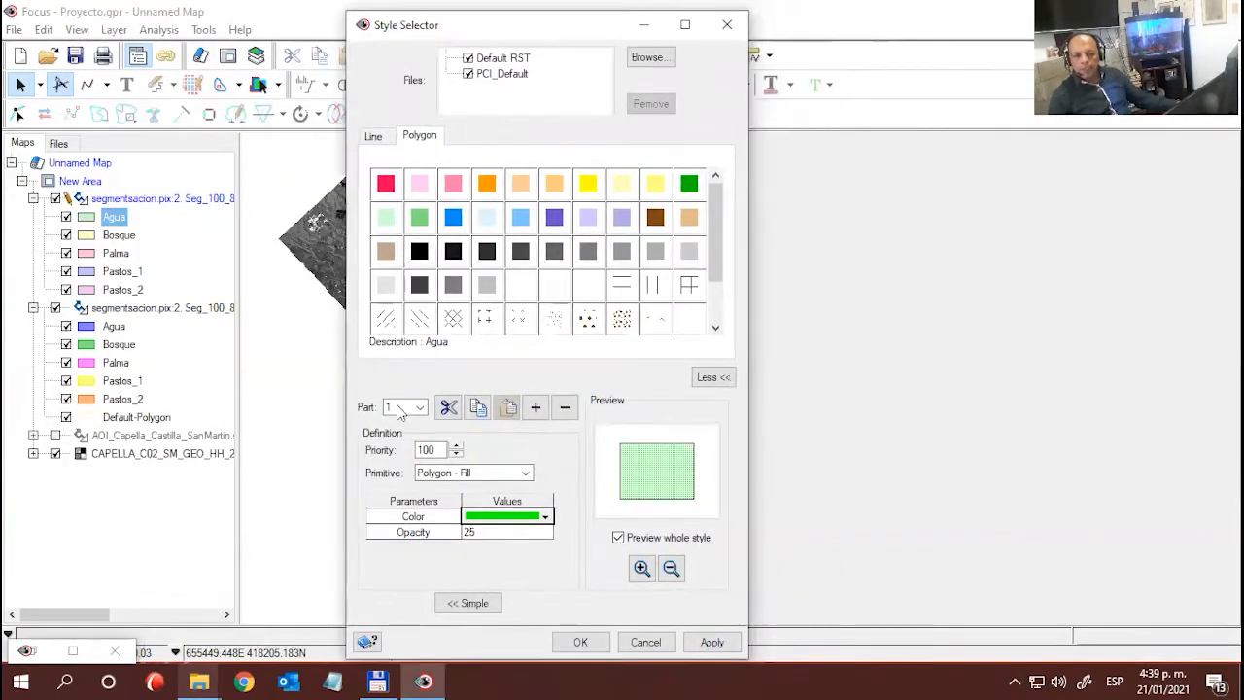
left_click(468, 604)
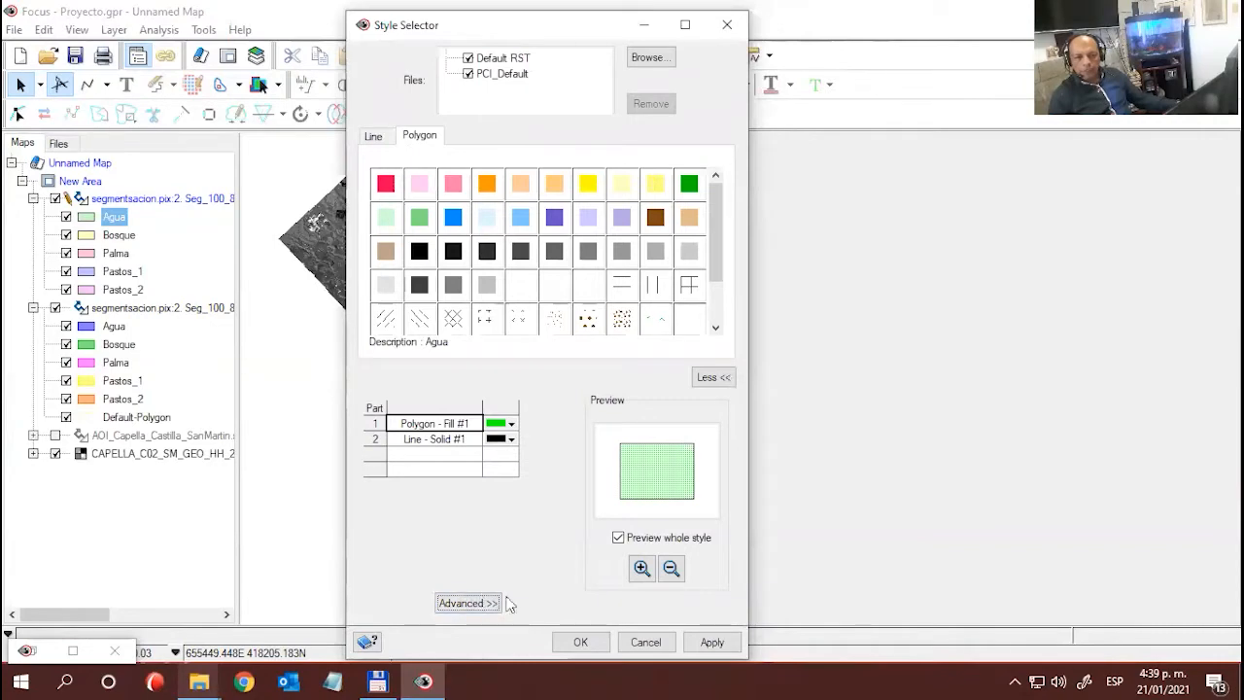
left_click(713, 377)
left_click_drag(515, 32, 404, 77)
left_click(615, 70)
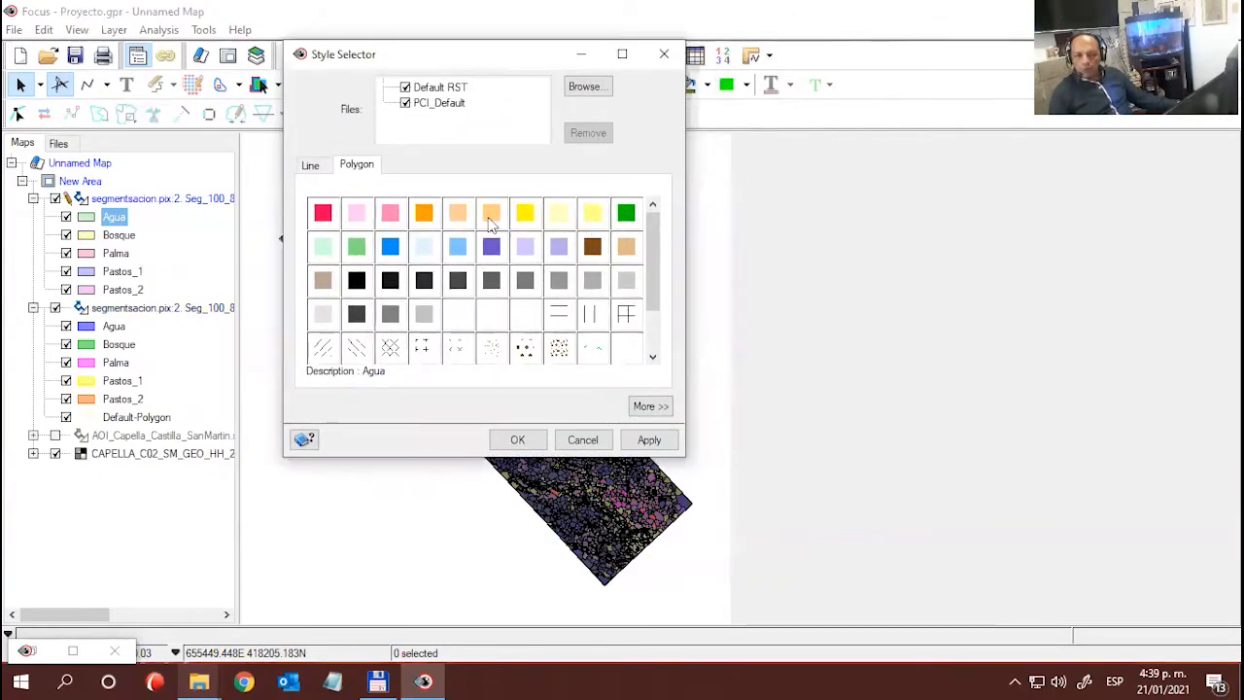
- Apply the Blue Fill polygon style with 100 opacity to the classified Agua class
left_click(390, 245)
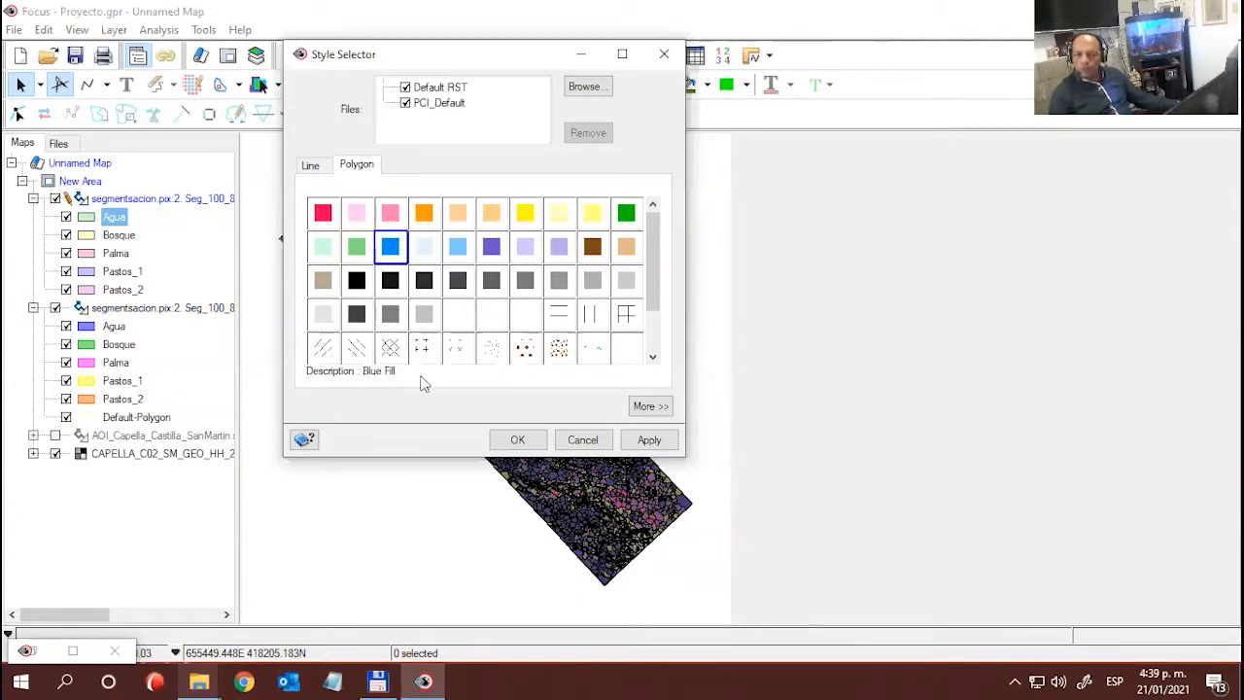
left_click(648, 405)
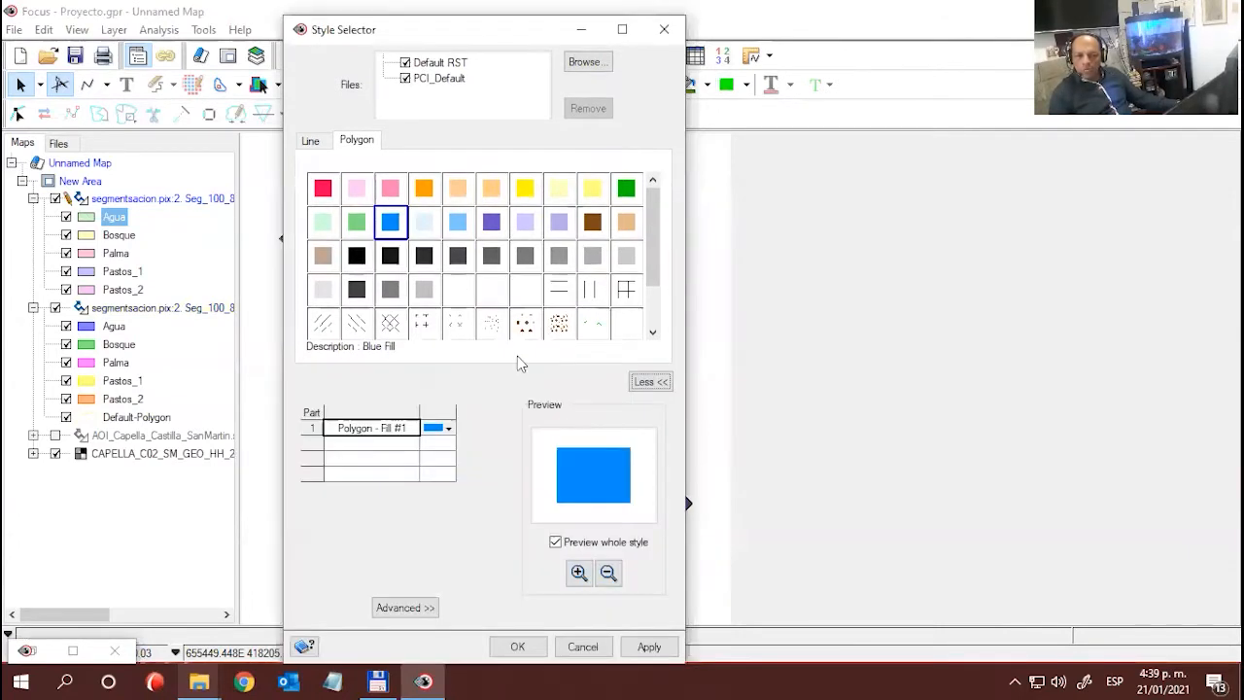
left_click(448, 429)
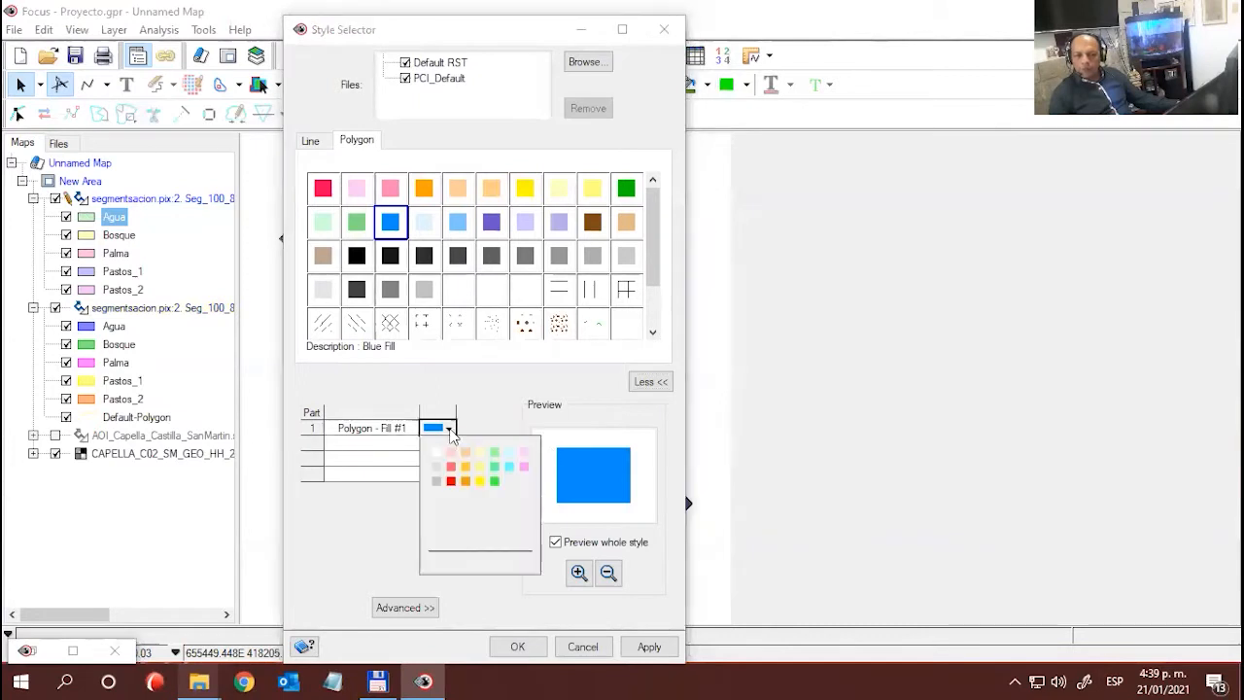
left_click(500, 410)
left_click(420, 608)
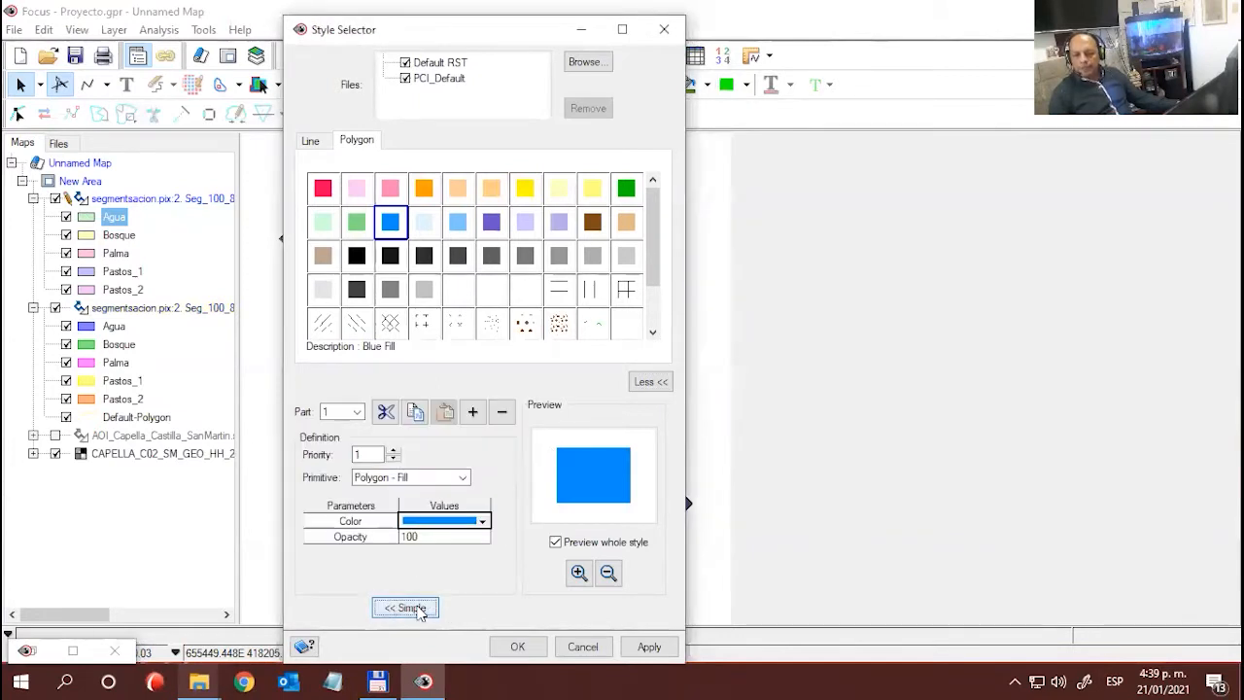
left_click(433, 537)
left_click_drag(418, 537, 397, 537)
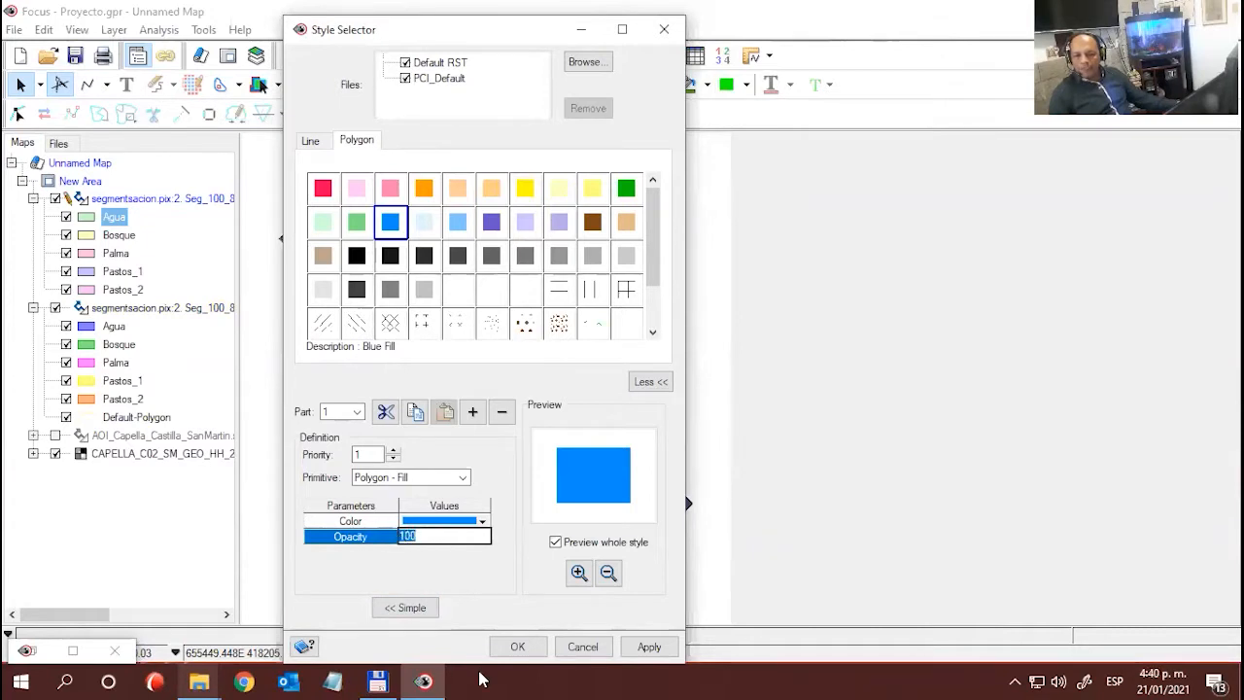
left_click(530, 649)
key("alt+Tab")
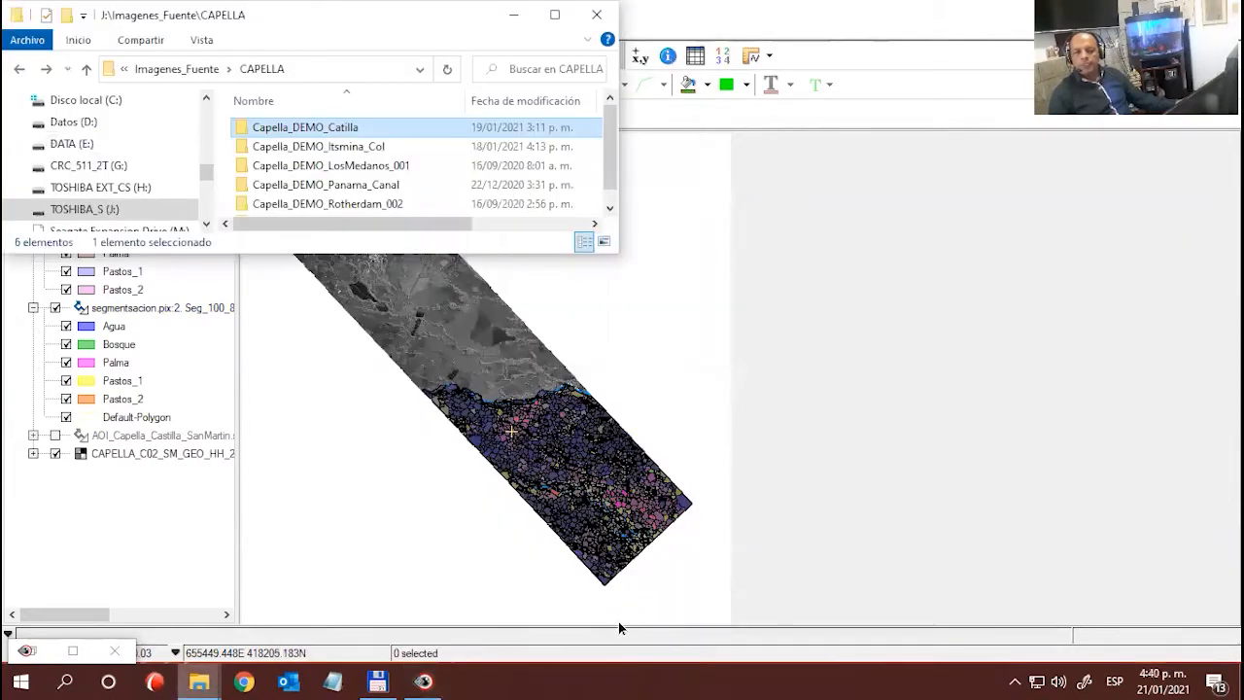
left_click(675, 51)
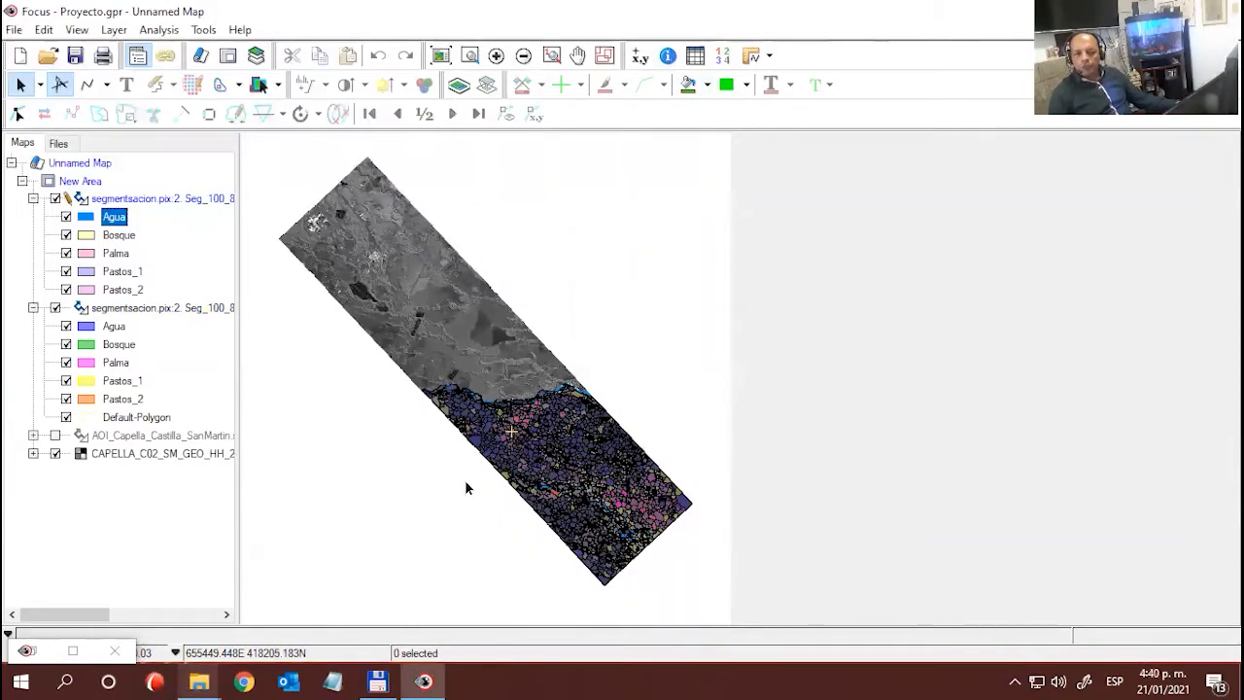
- Apply the Green Fill polygon style with 50 opacity to the classified Bosque class
double_click(86, 239)
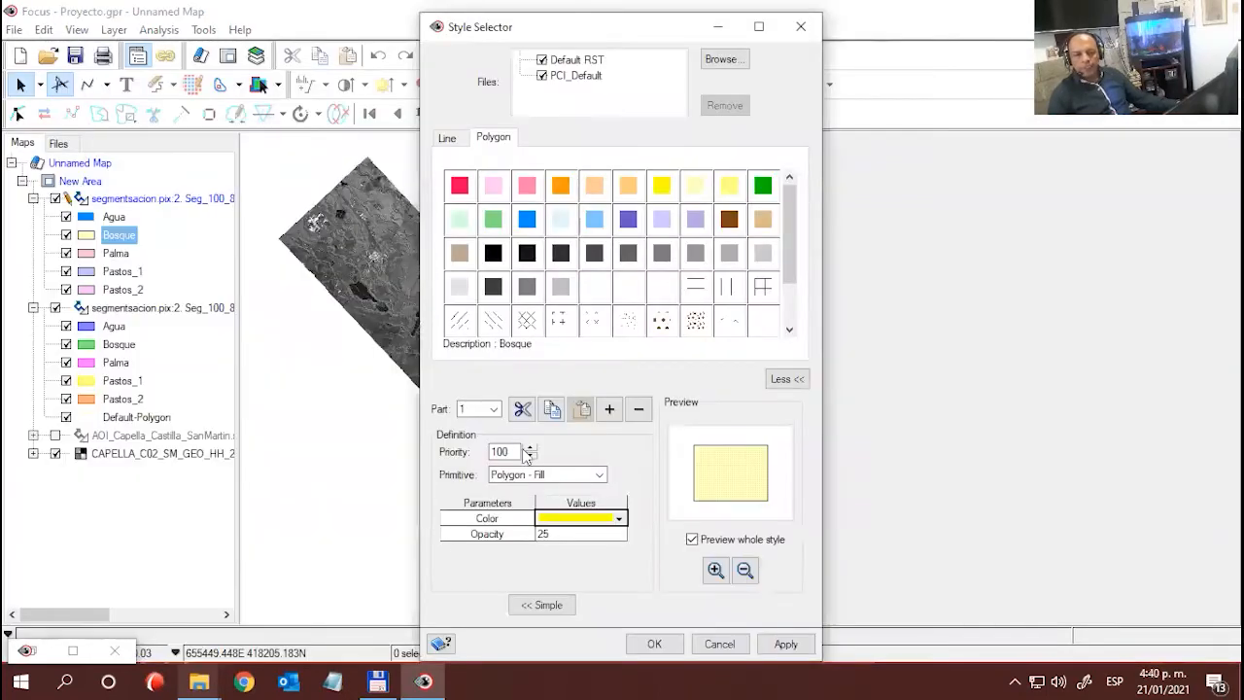
left_click(763, 186)
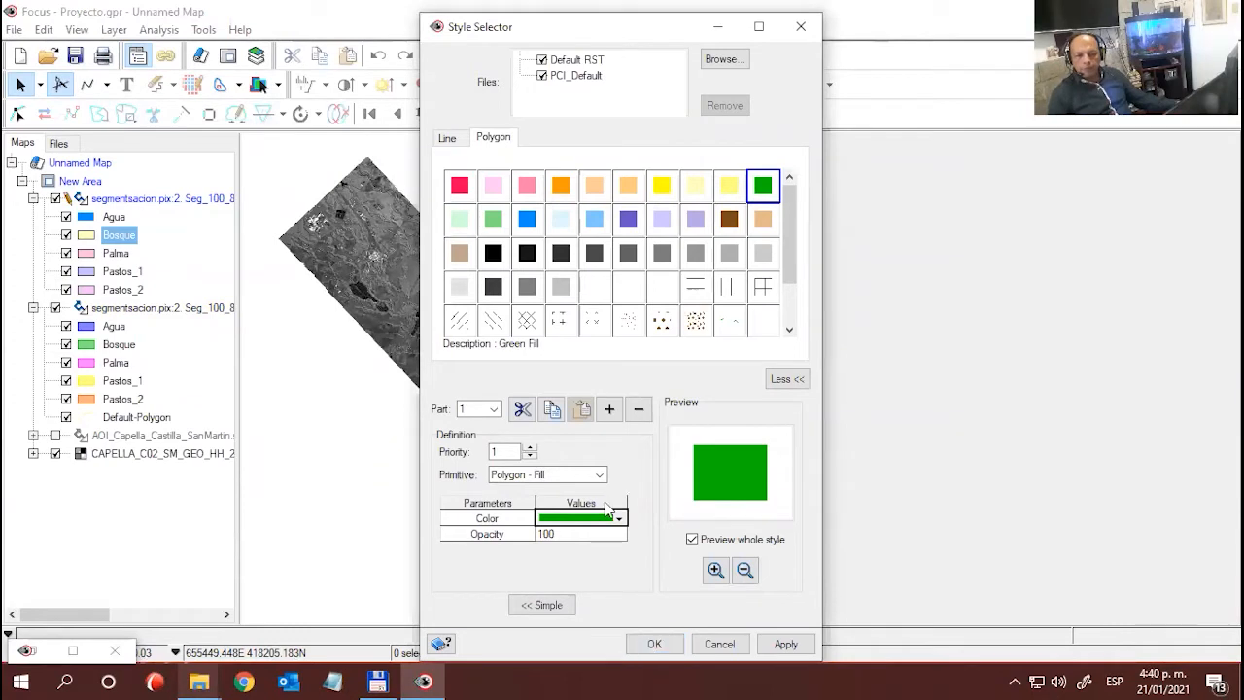
left_click(542, 534)
type("5")
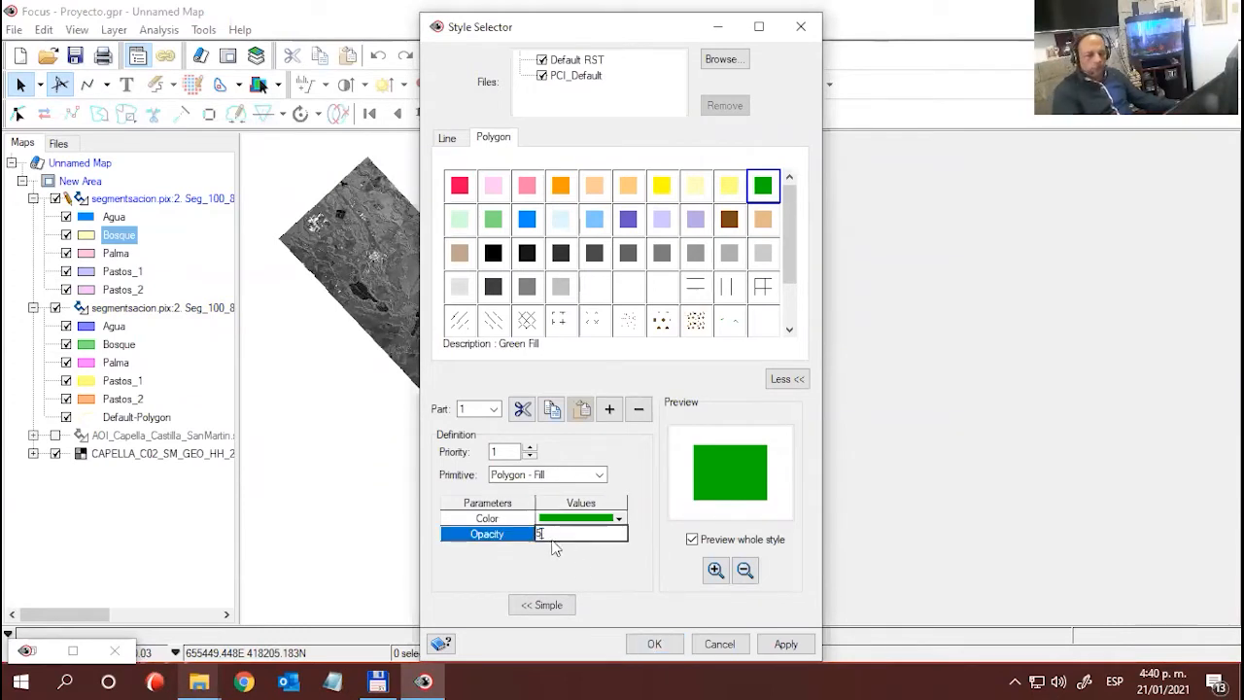
type("0")
key("Return")
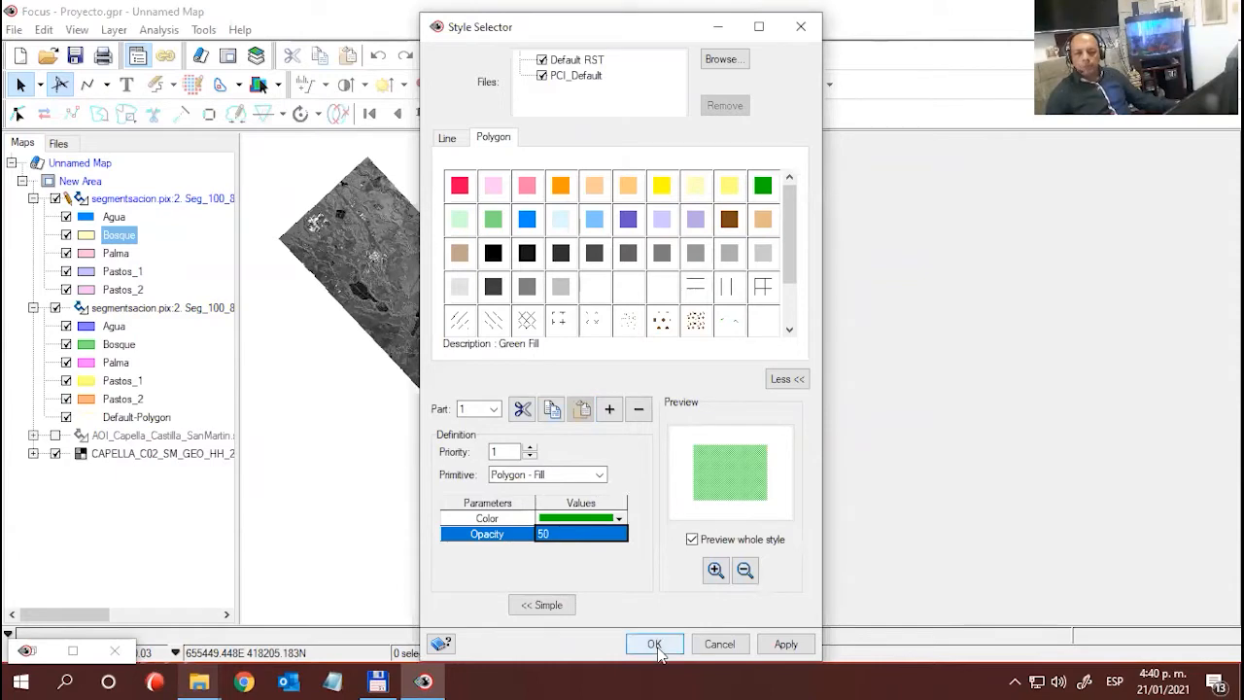
left_click(653, 645)
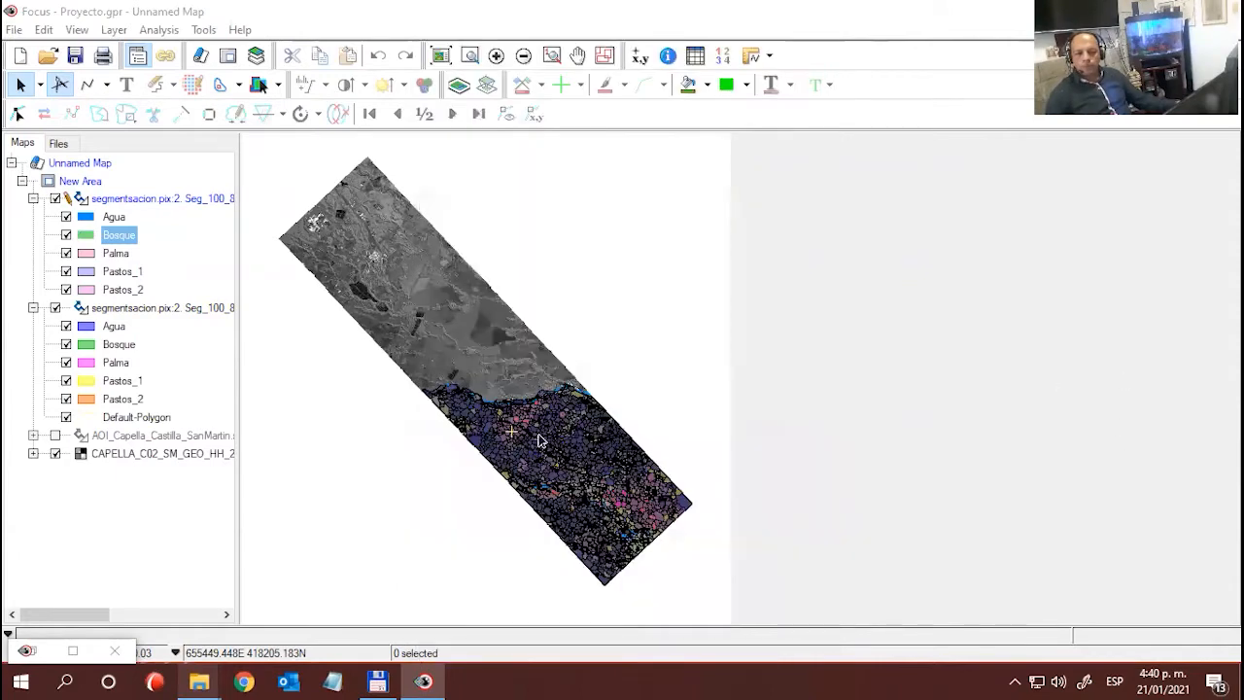
- Apply the Red Fill polygon style with 50 opacity to the classified Palma class
double_click(86, 255)
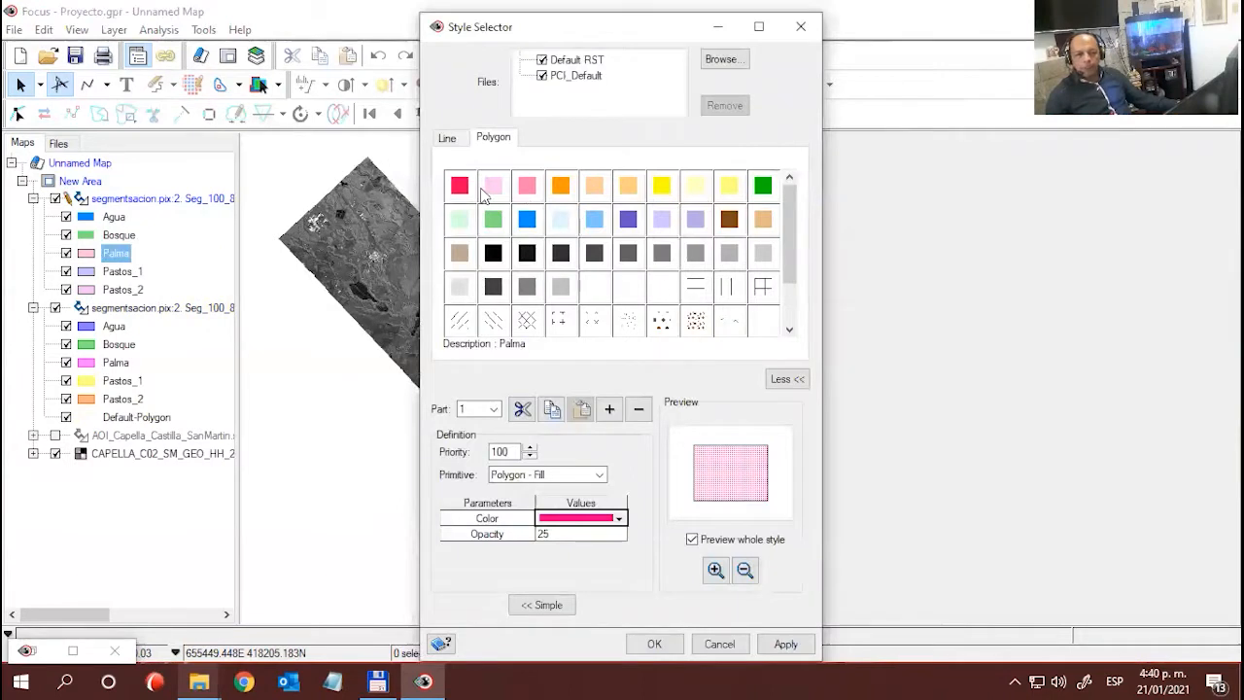
left_click(460, 184)
left_click(554, 535)
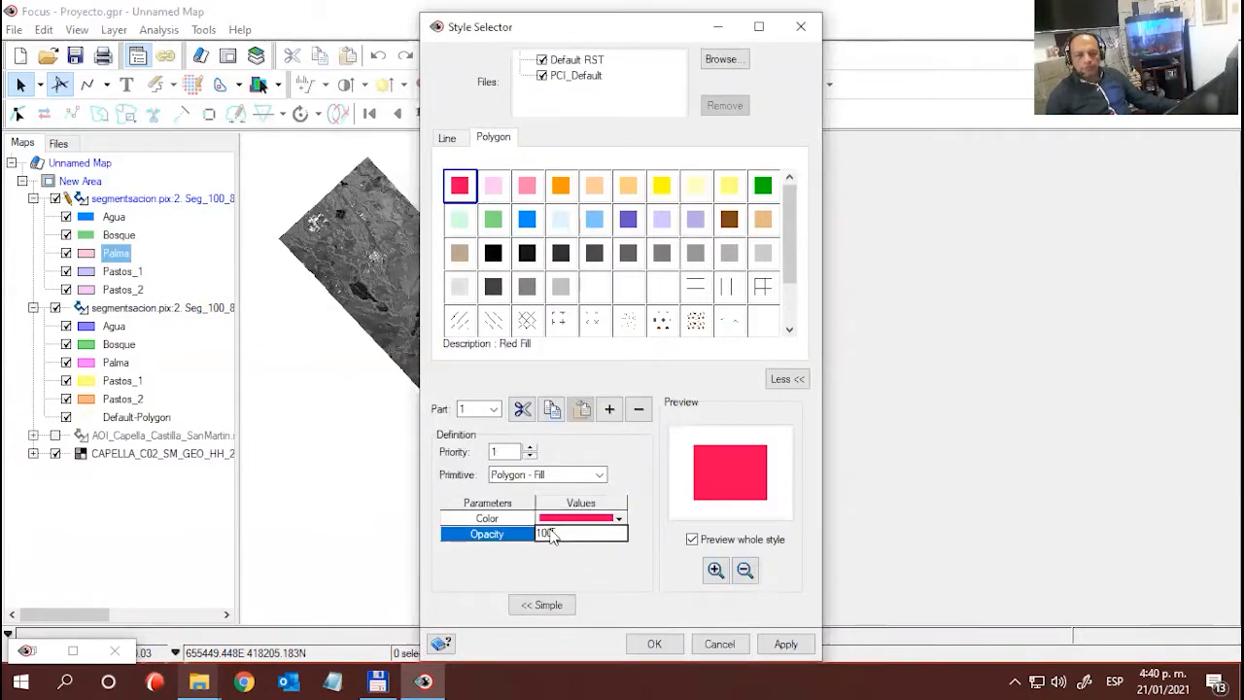
type("50")
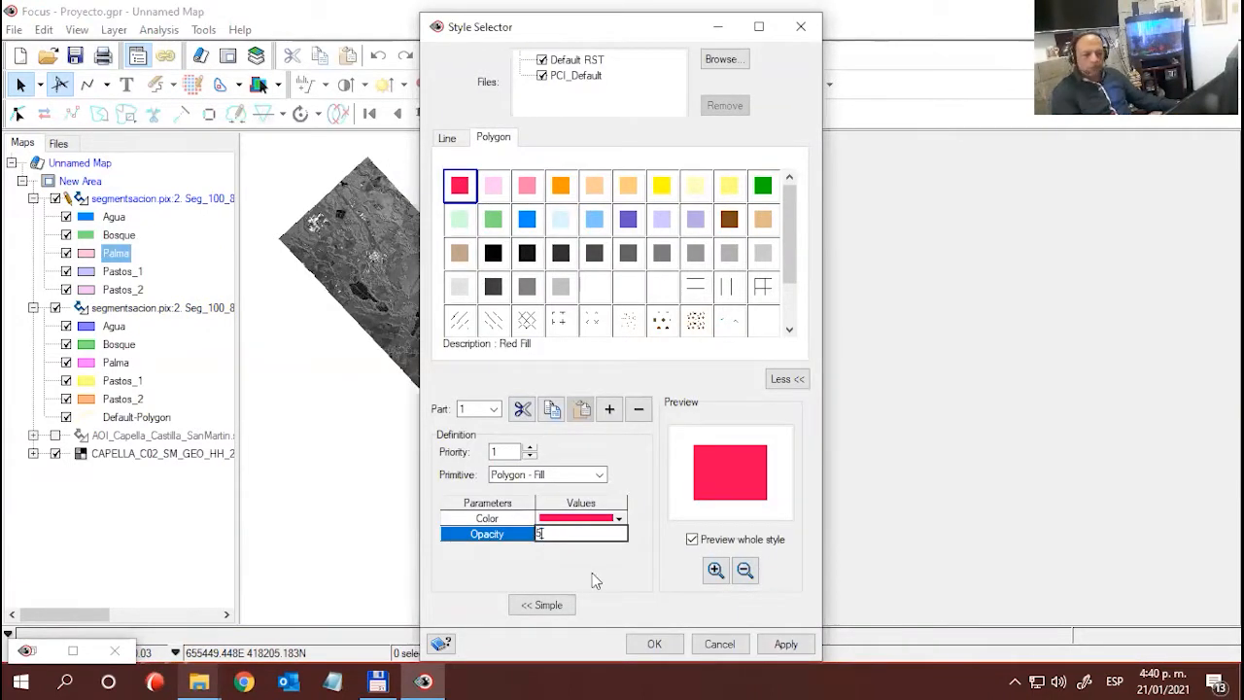
left_click(651, 644)
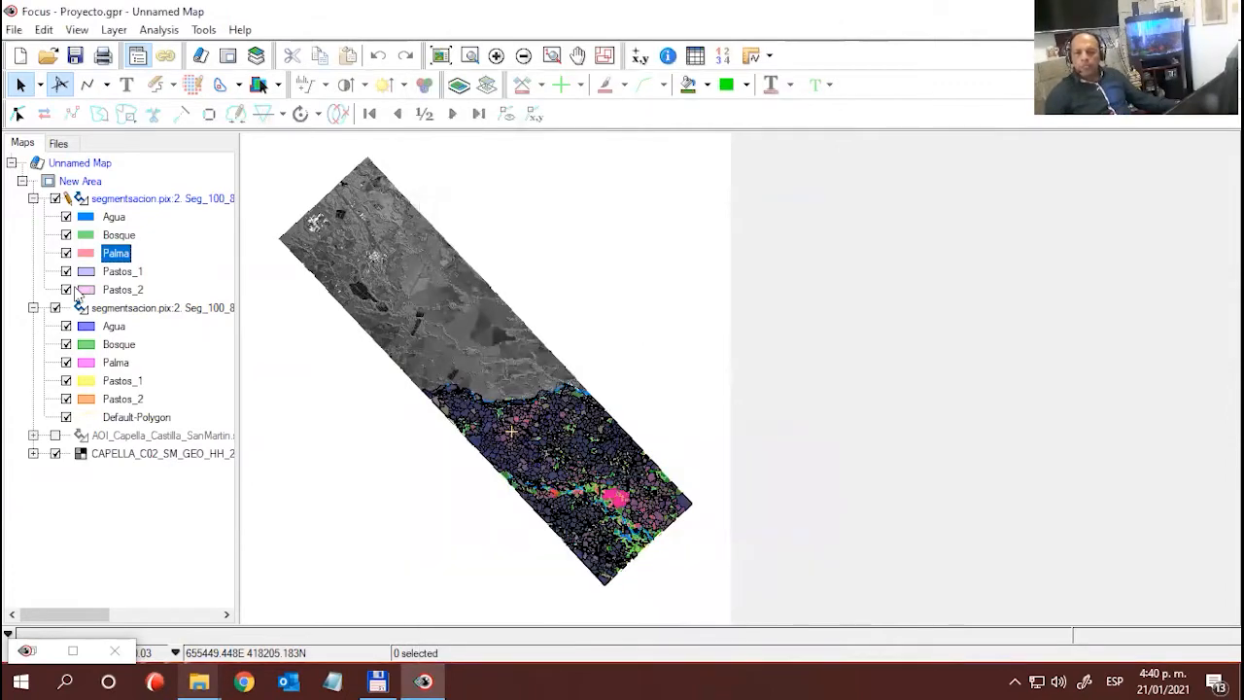
- Apply the Yellow Fill polygon style with 50 opacity to the classified Pastos_1 class
double_click(86, 273)
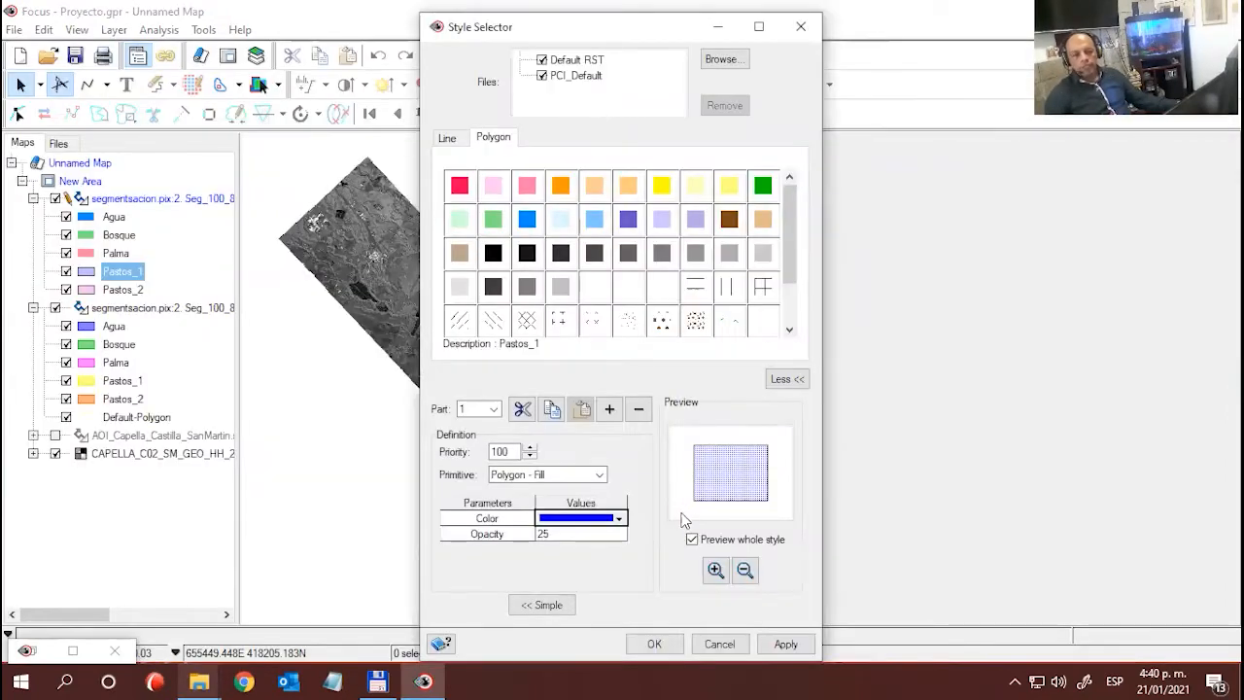
left_click(660, 186)
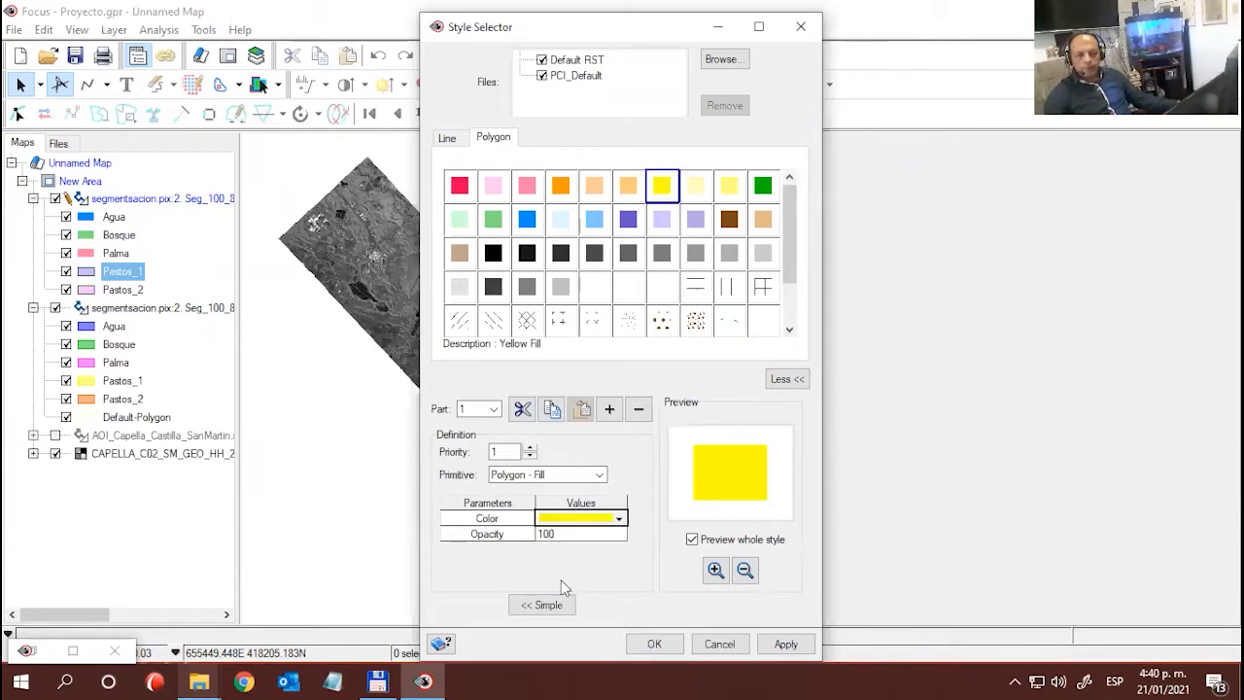
left_click(563, 542)
type("50")
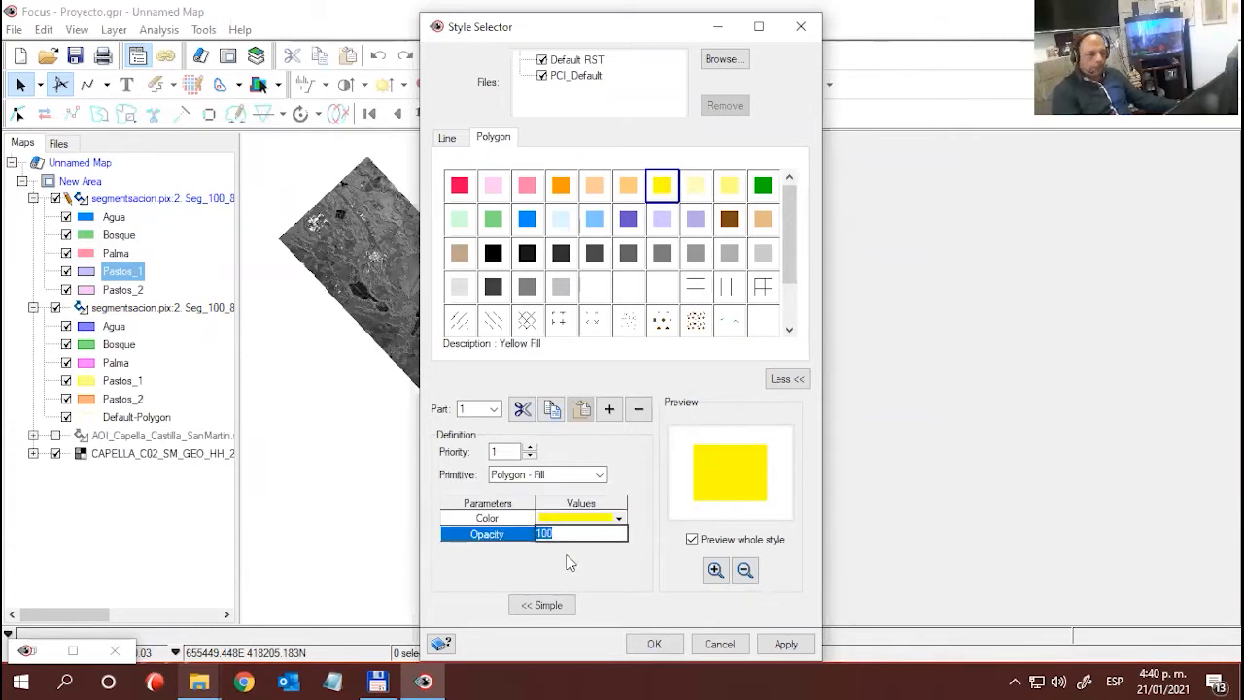
left_click(657, 649)
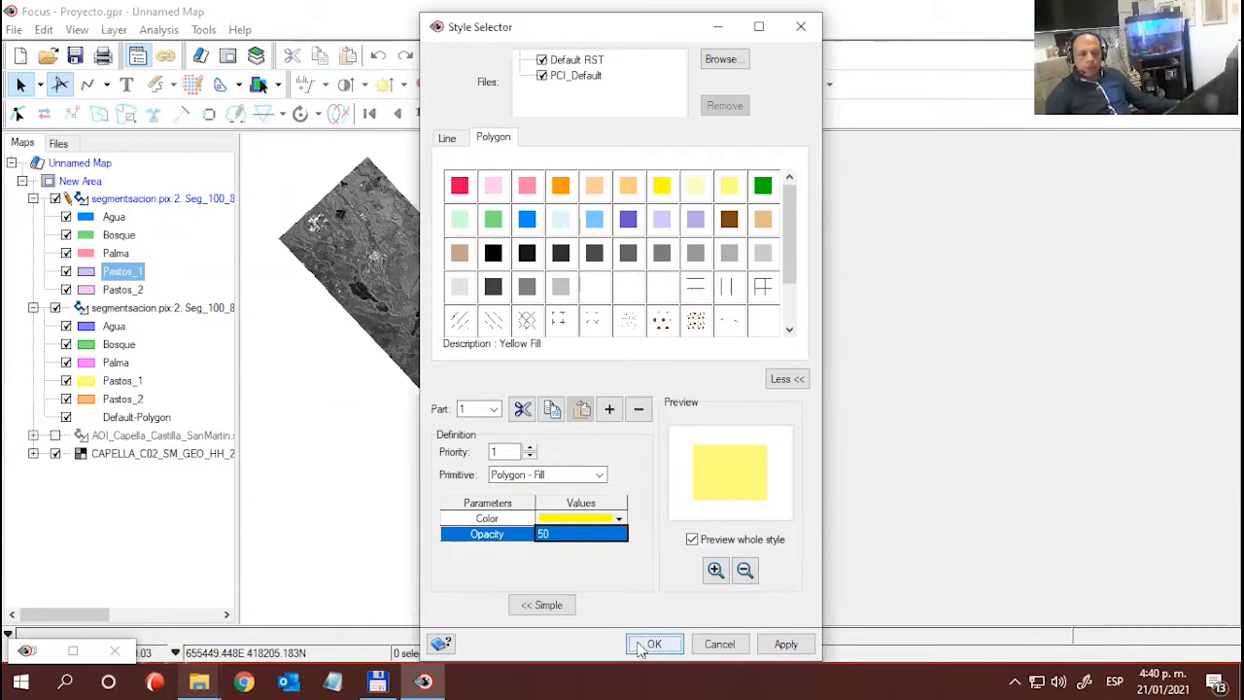
left_click(641, 645)
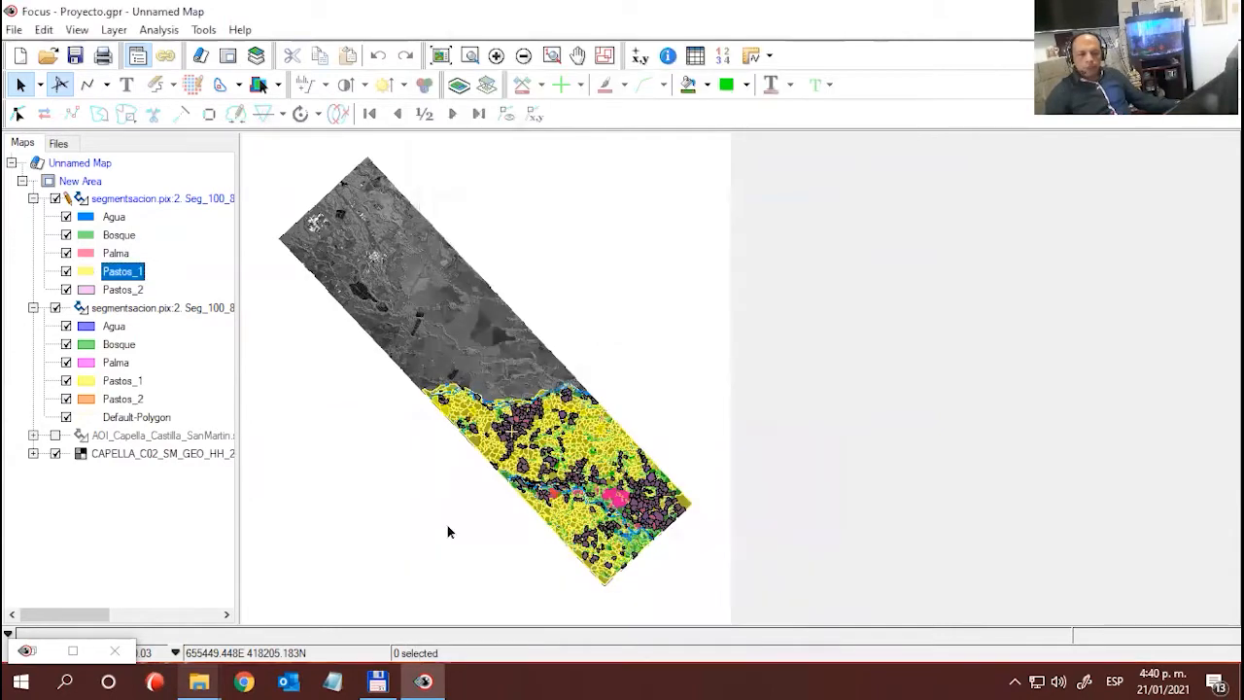
- Apply the Orange Fill polygon style with 50 opacity to the classified Pastos_2 class
double_click(85, 290)
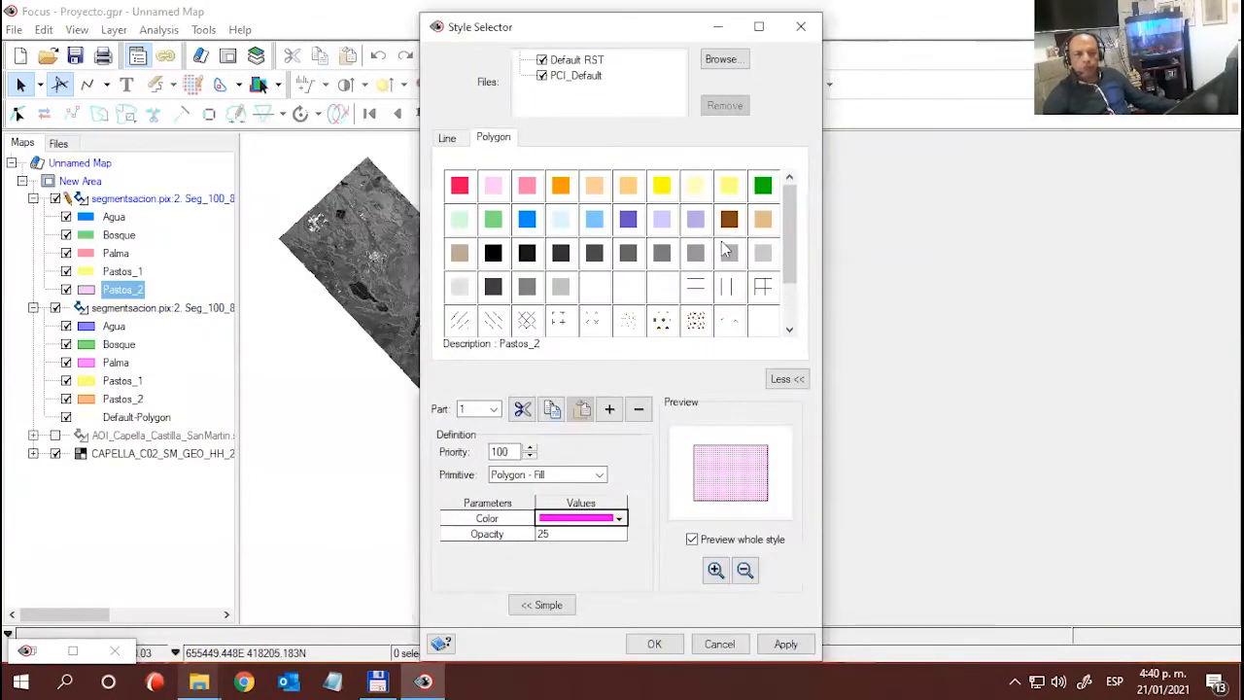
left_click(561, 185)
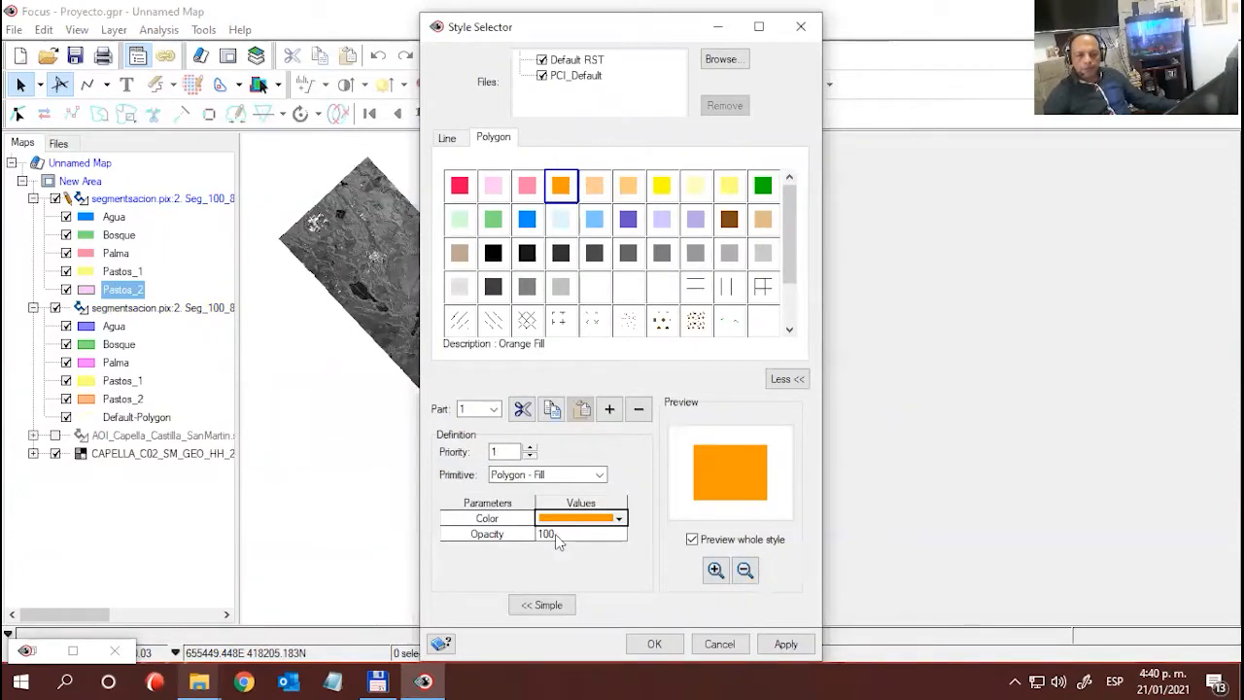
left_click(555, 533)
type("50")
left_click(653, 645)
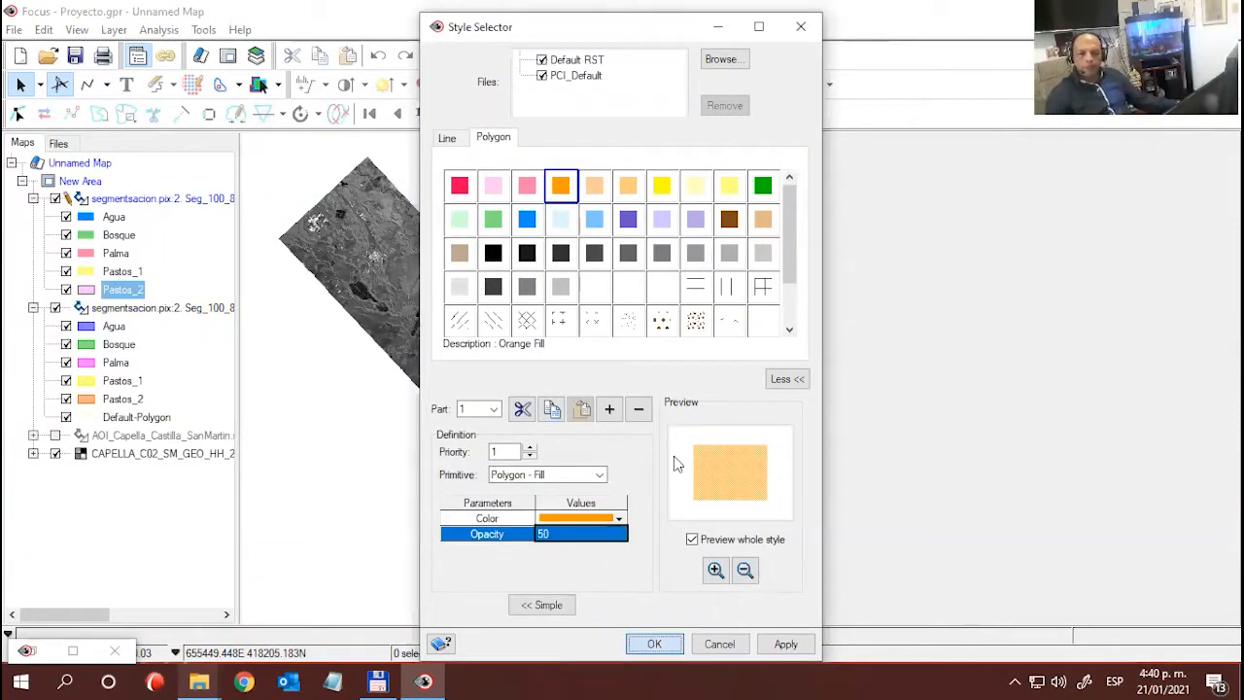
- Hide the training Seg_100_8_5 layer and examine the classified land-cover polygons over the radar image
left_click(56, 308)
scroll(420, 546, "up", 1)
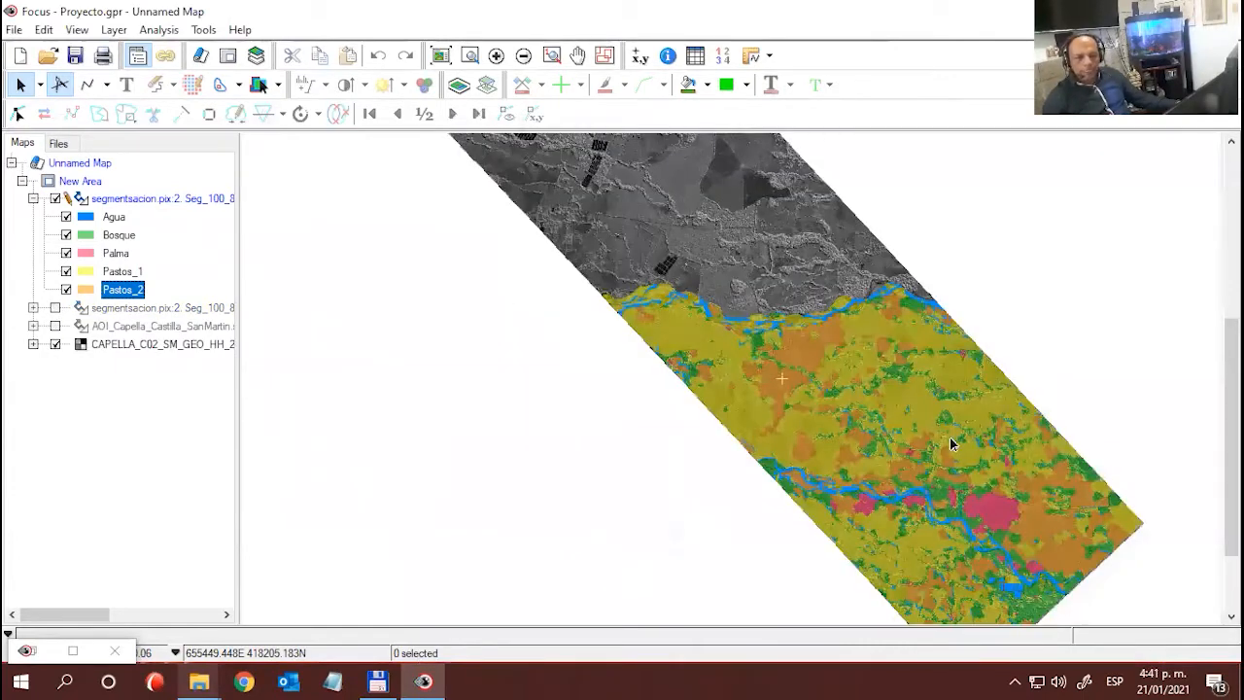
scroll(959, 456, "up", 1)
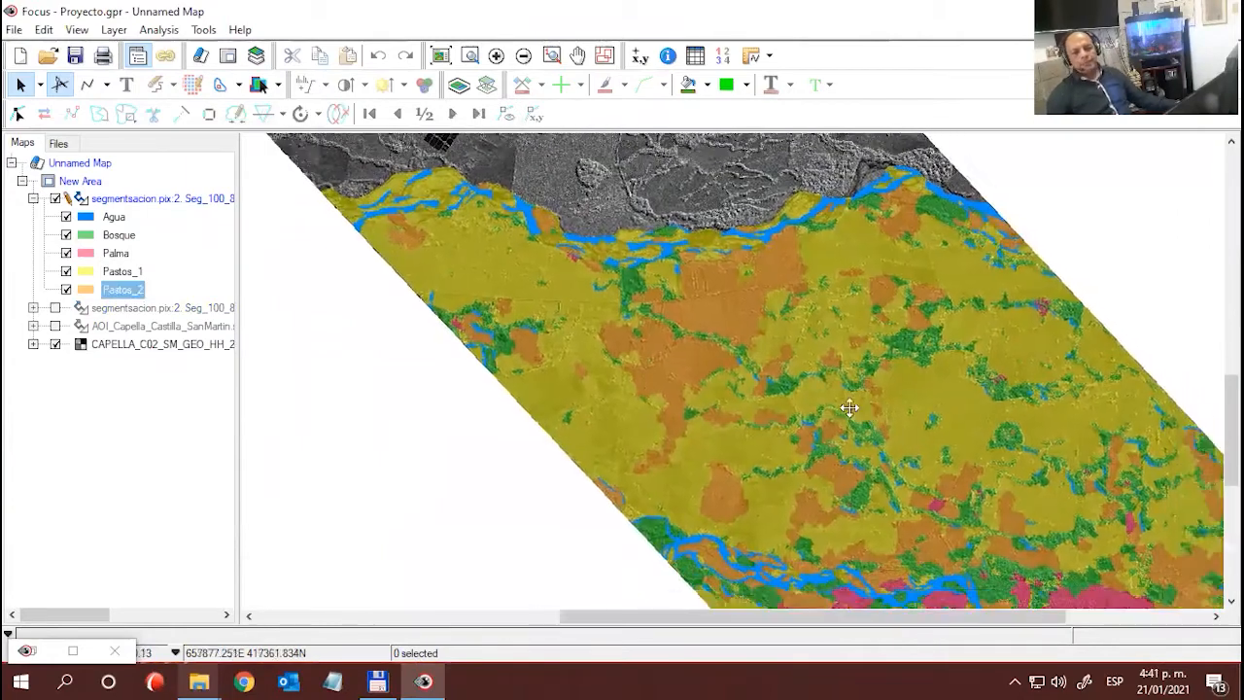
left_click_drag(722, 371, 659, 357)
left_click_drag(775, 388, 728, 332)
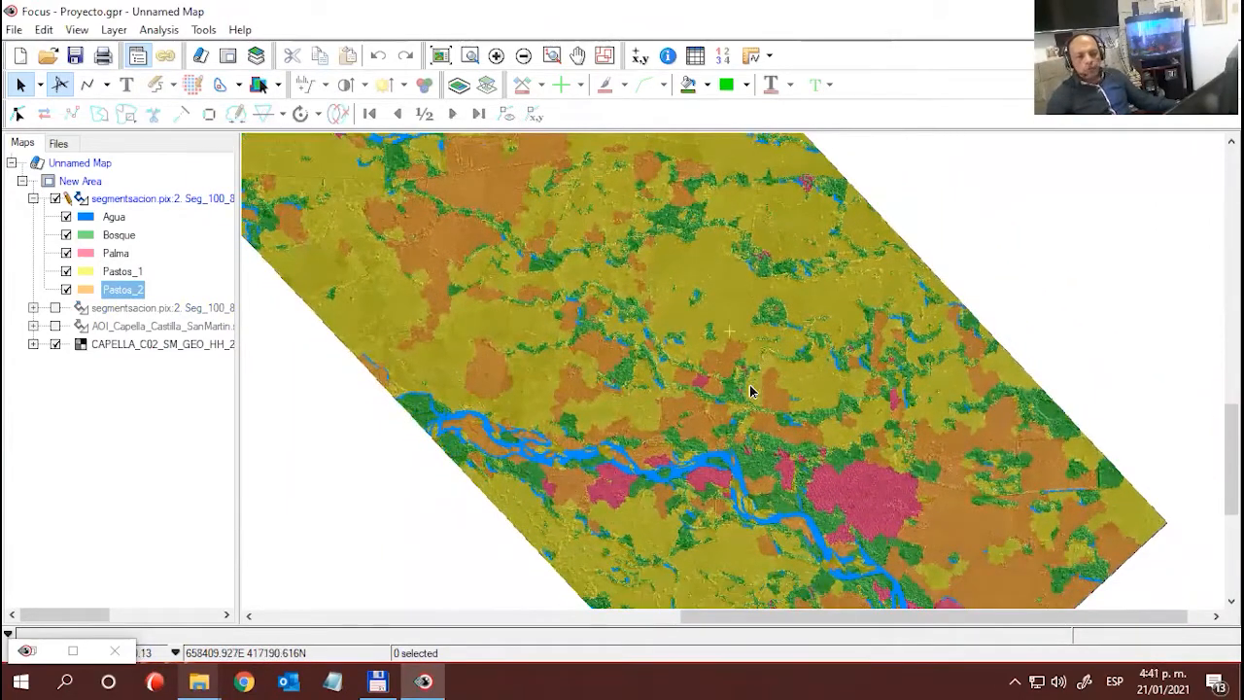
left_click_drag(750, 391, 845, 460)
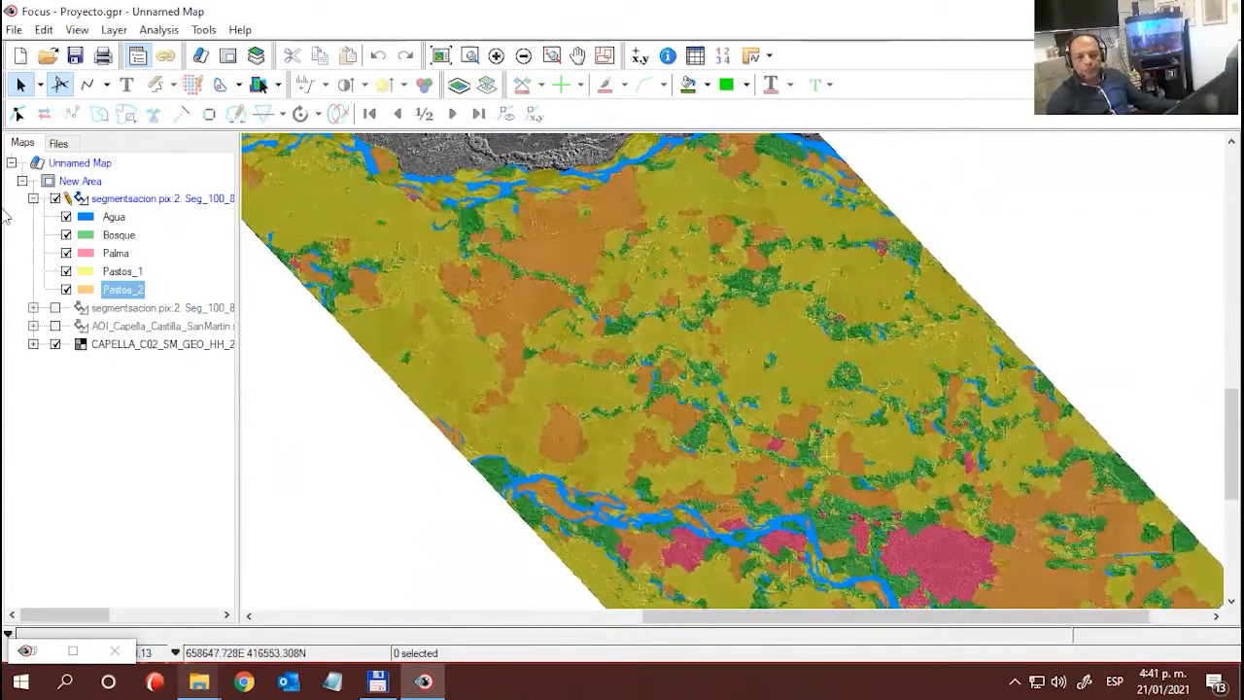
- Hide the classified Bosque, Palma, Pastos_1 and Pastos_2 classes, leaving only Agua displayed over the radar image
left_click(66, 235)
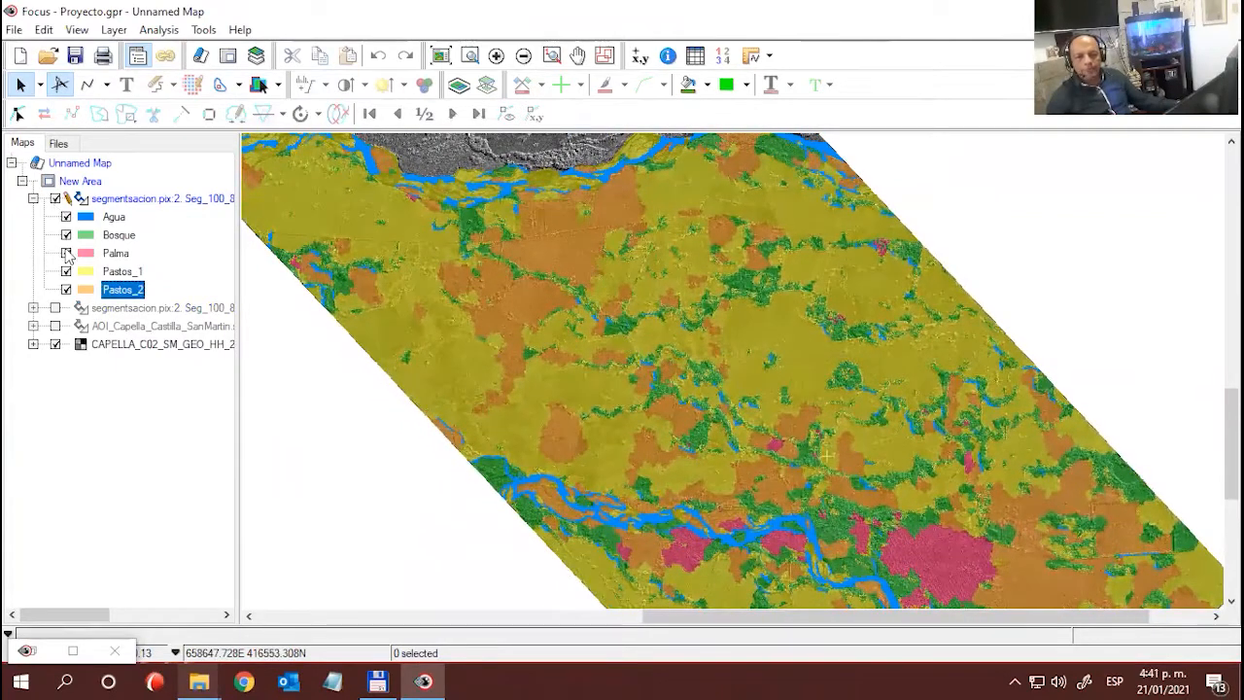
left_click(66, 252)
left_click(66, 271)
left_click(66, 290)
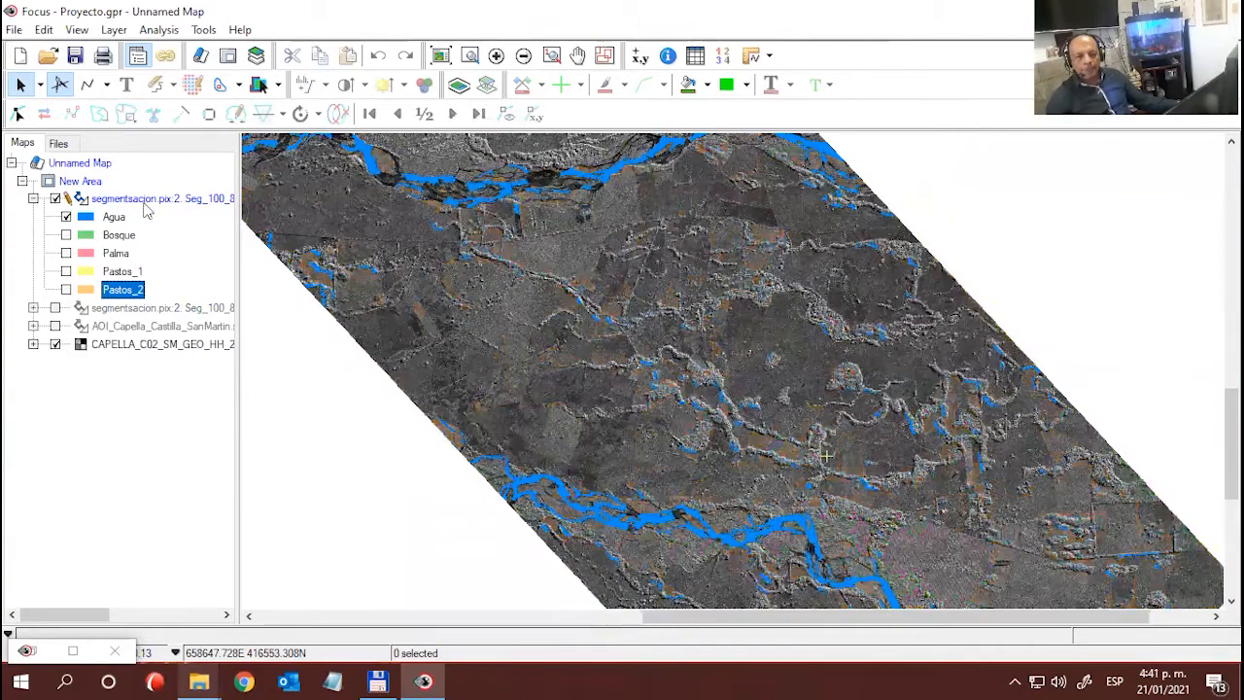
left_click(112, 271)
left_click(116, 252)
left_click(118, 237)
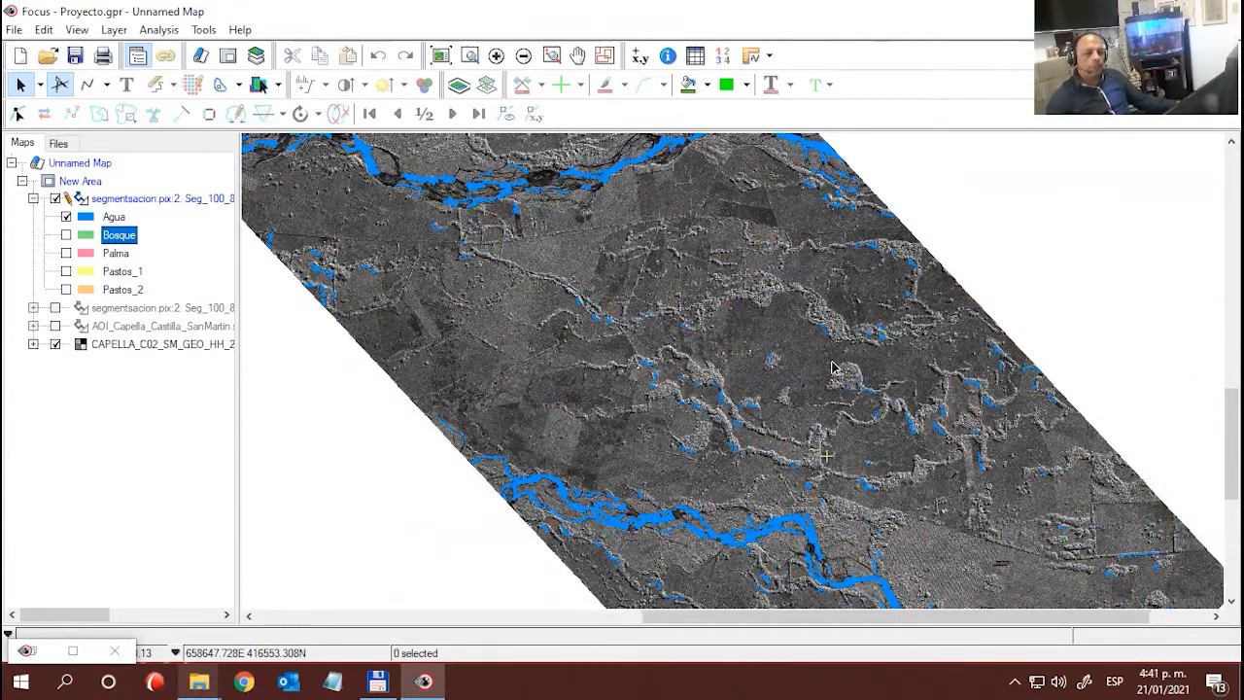
- Examine the classified Agua polygons along both rivers and the surrounding terrain of the radar image
left_click_drag(835, 398, 654, 372)
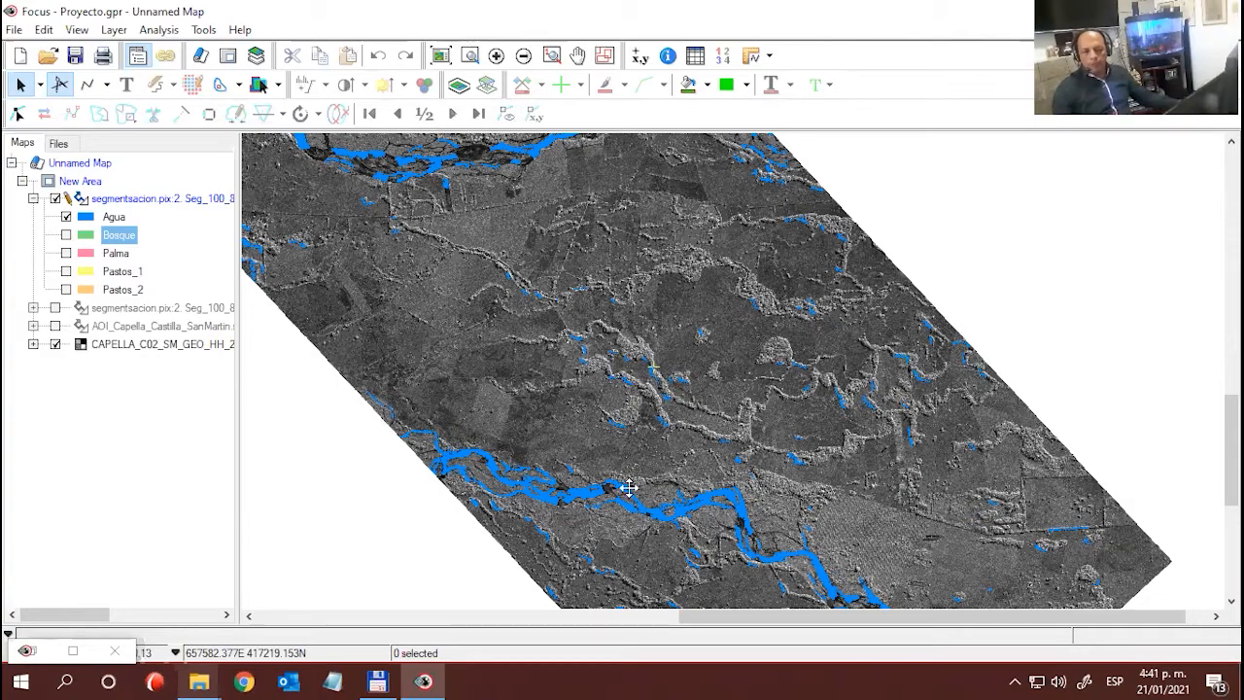
left_click_drag(627, 486, 559, 346)
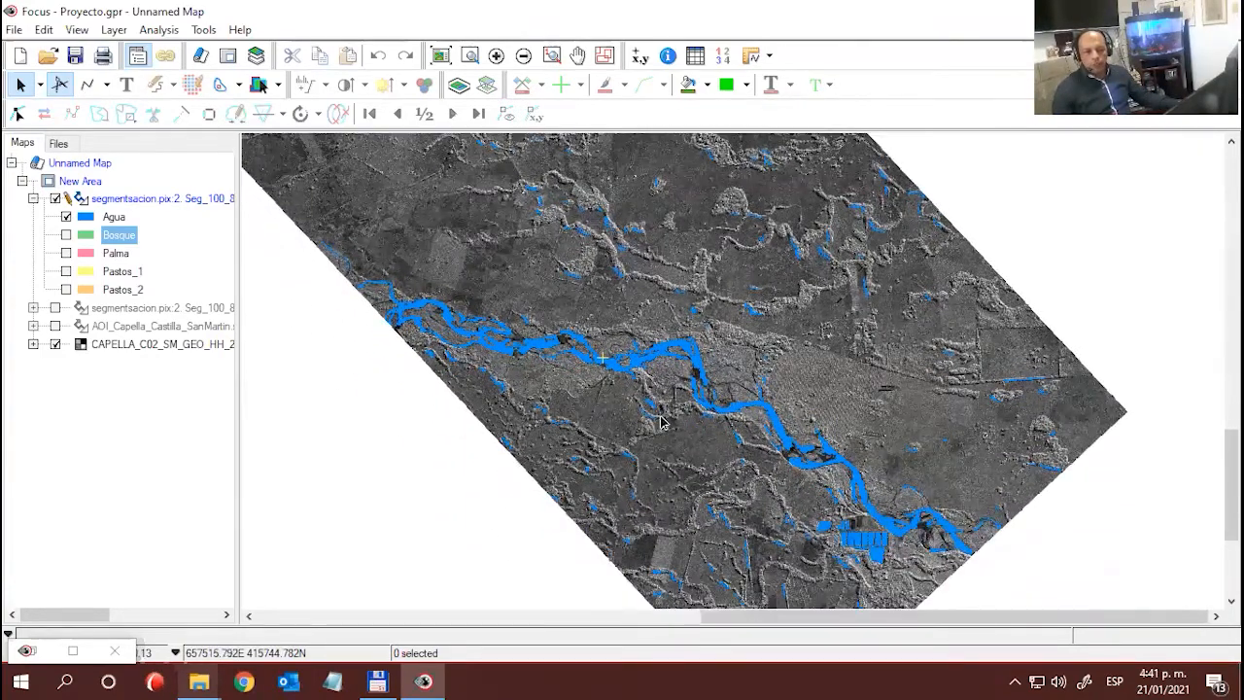
left_click_drag(567, 300, 679, 408)
left_click_drag(530, 195, 680, 393)
left_click_drag(753, 370, 598, 277)
left_click_drag(727, 453, 674, 321)
left_click_drag(823, 327, 852, 392)
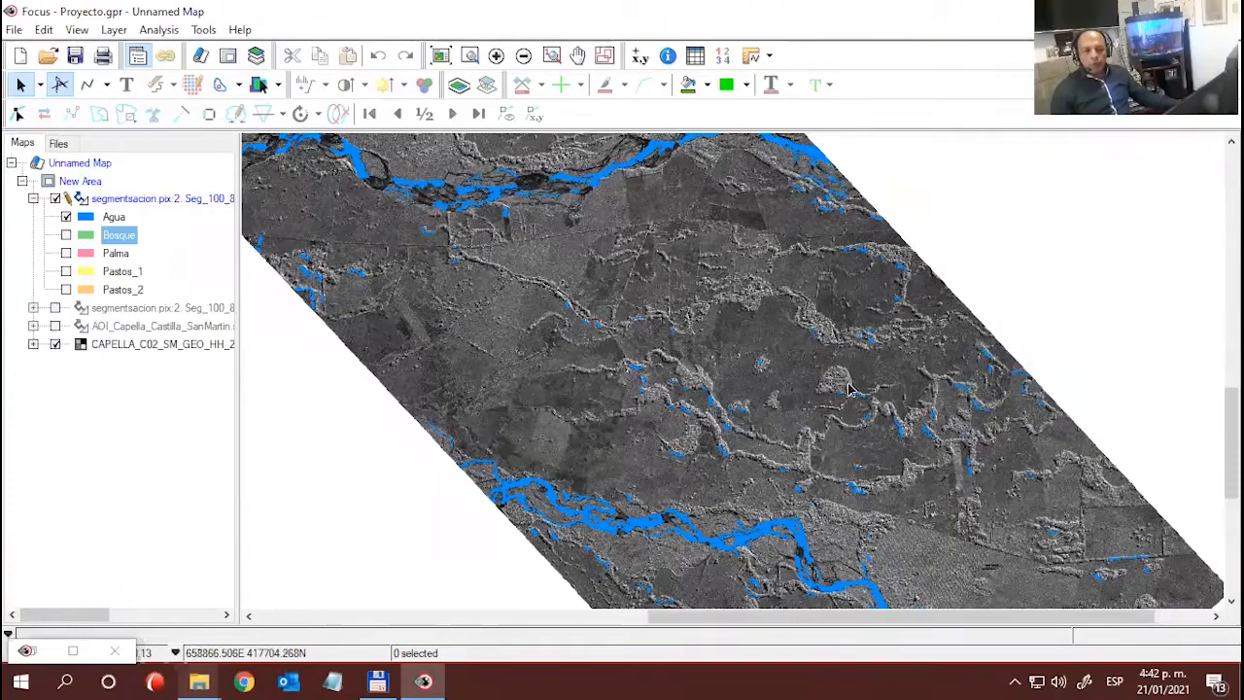
- Display Bosque instead of Agua and examine the forest polygons down to the rectangular ponds by the river
left_click(66, 218)
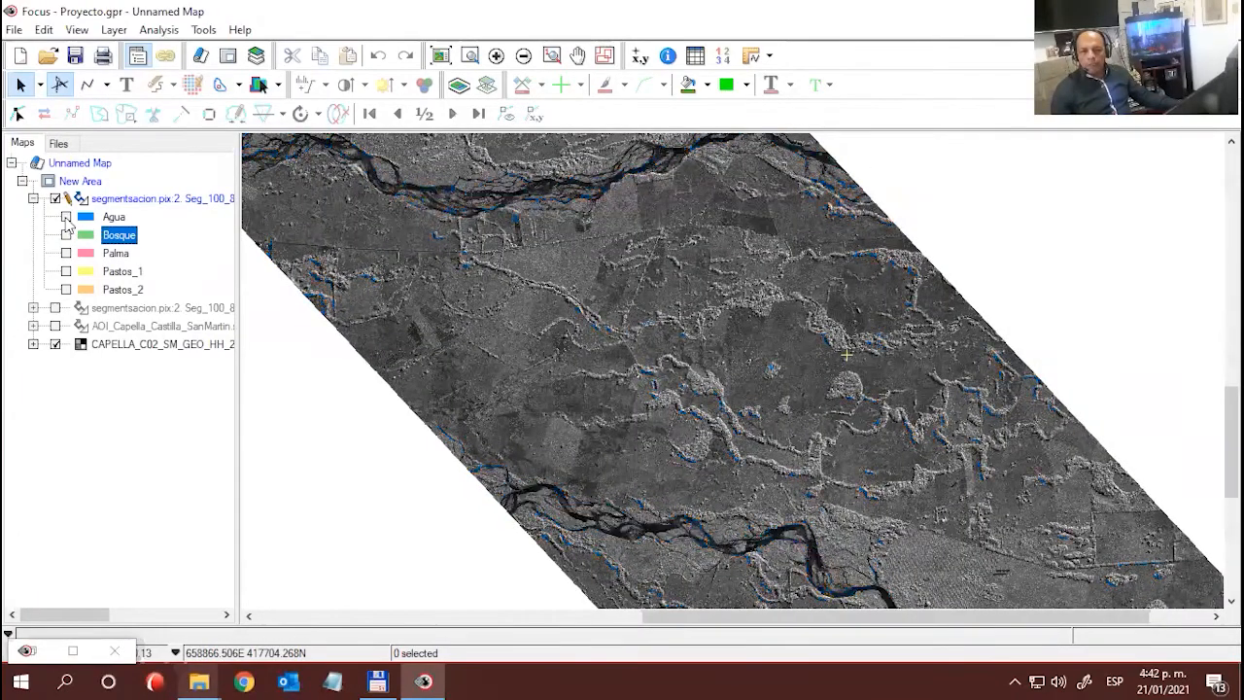
left_click(66, 235)
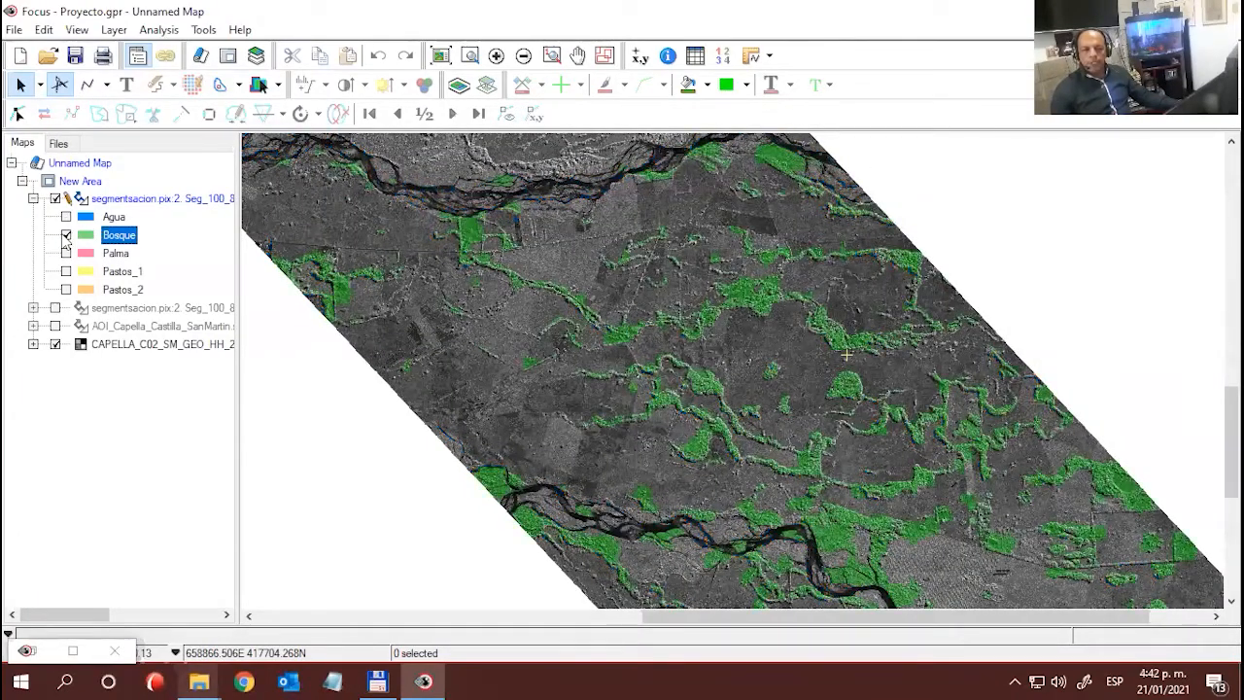
left_click(573, 346)
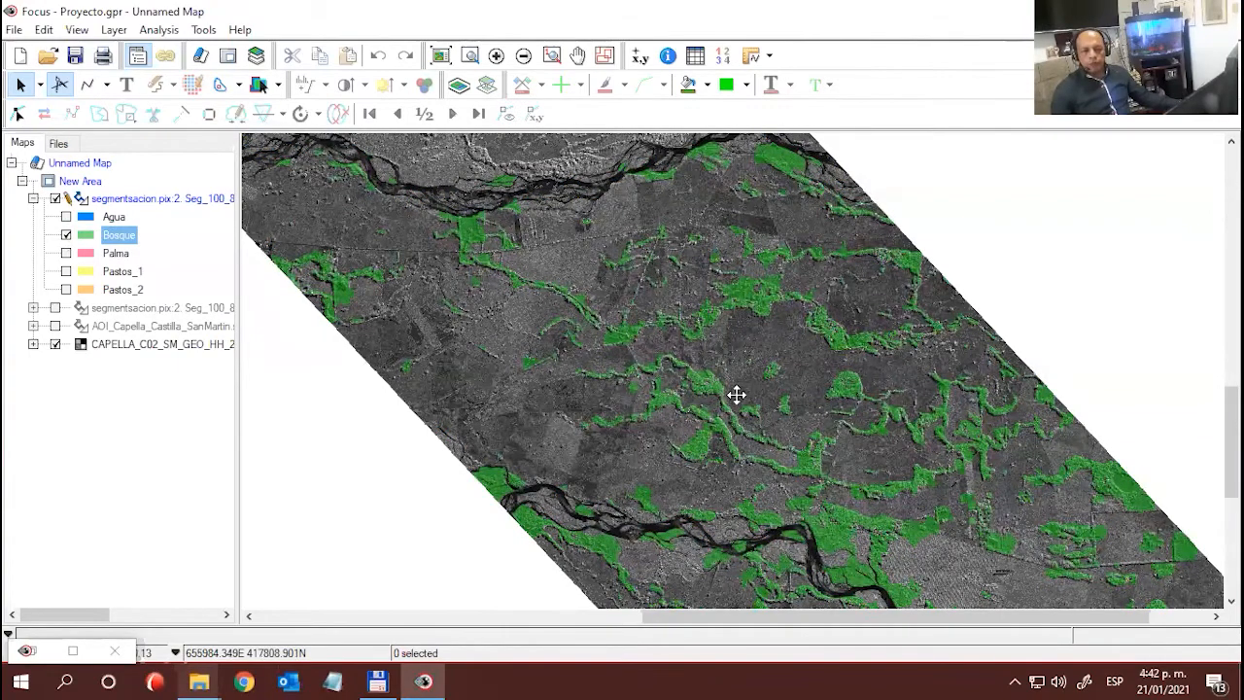
left_click_drag(791, 436, 704, 273)
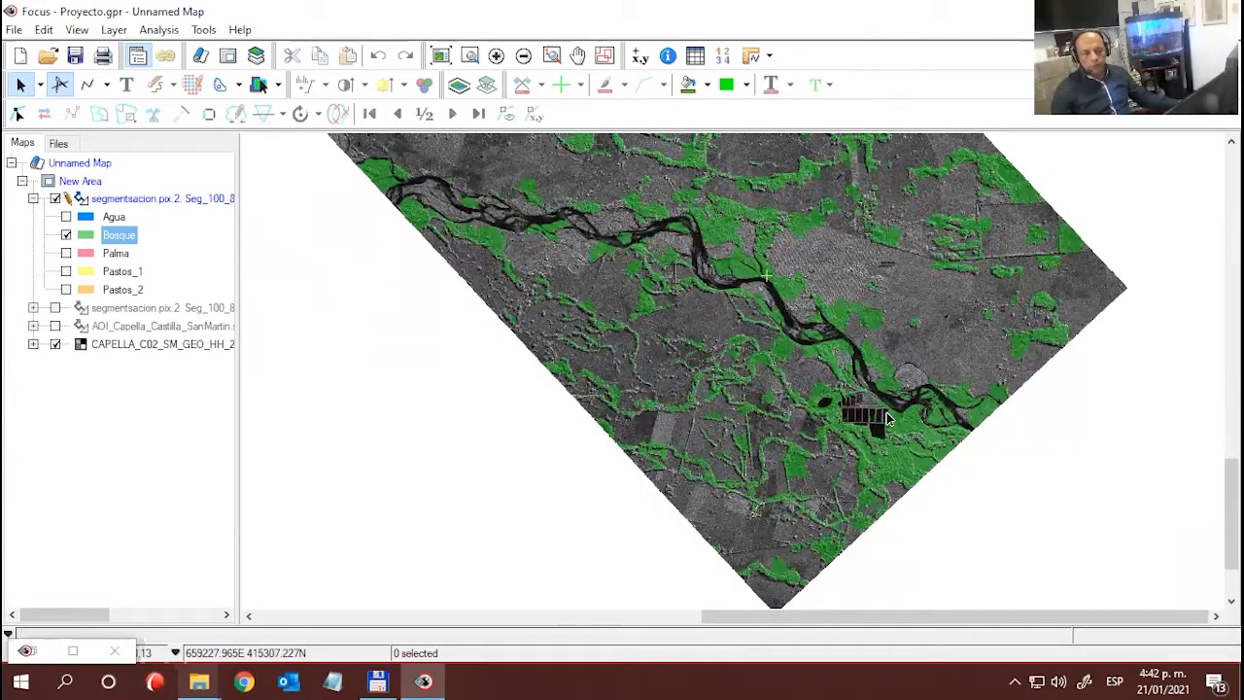
scroll(929, 449, "up", 1)
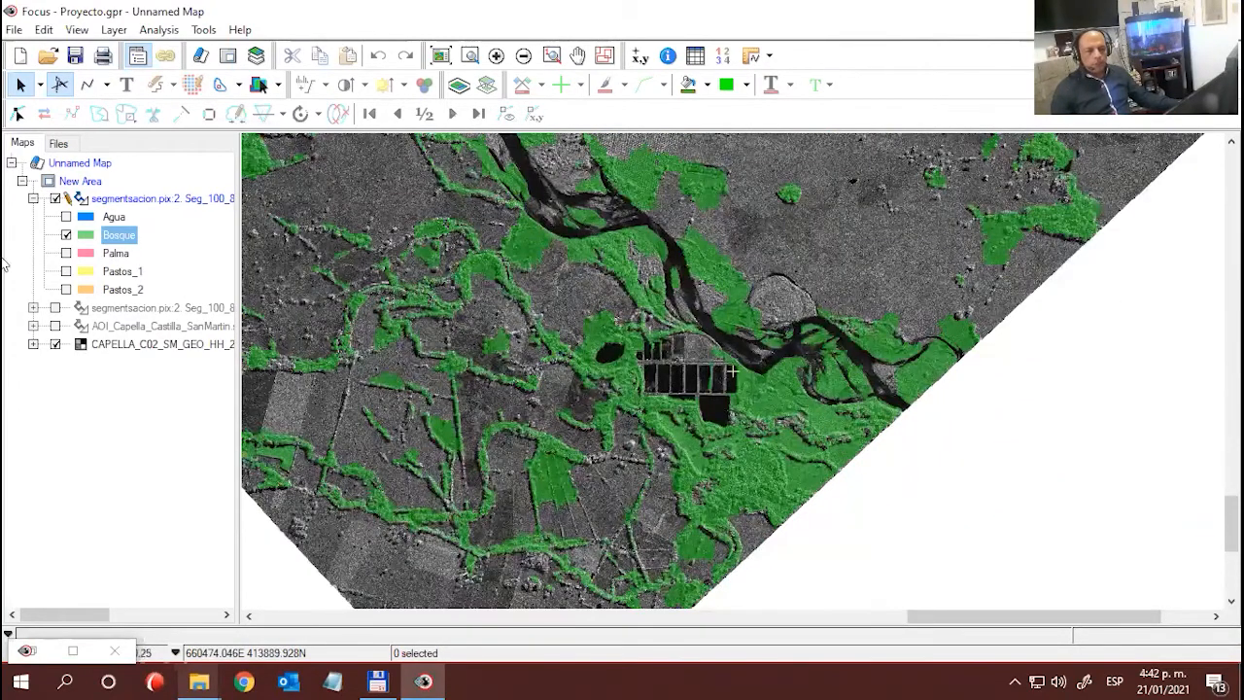
- Turn the Bosque class off and on repeatedly to compare its polygons with the radar texture around the ponds
left_click(66, 236)
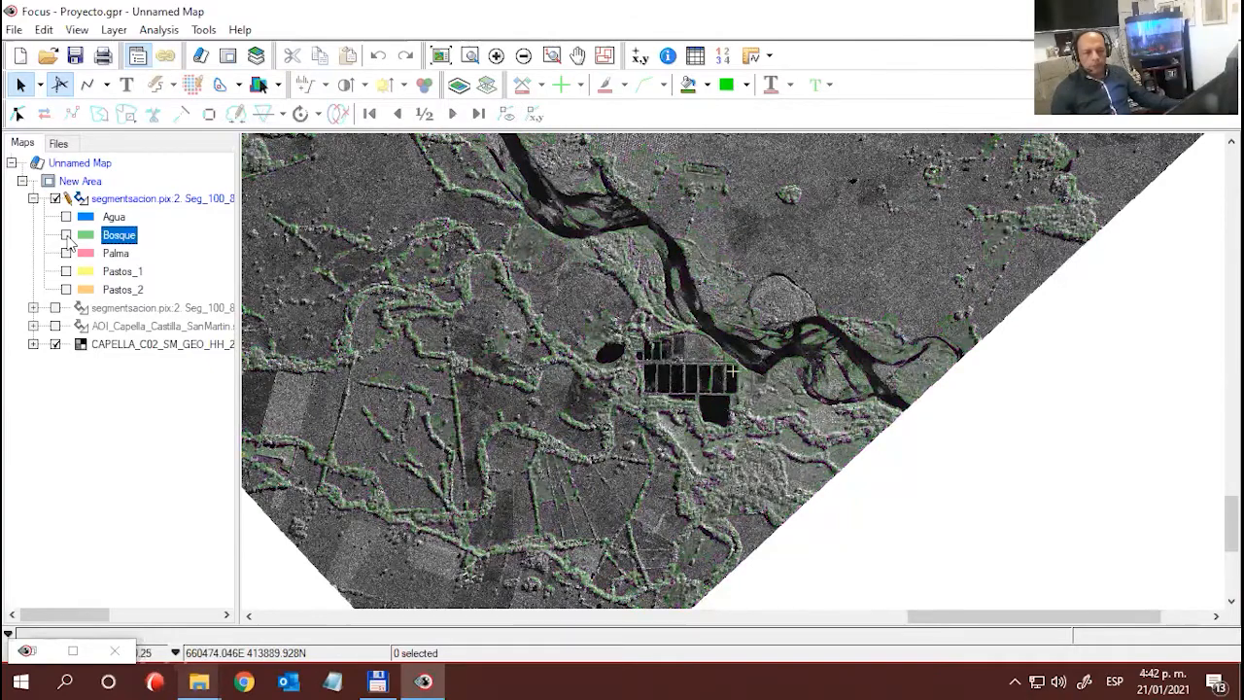
left_click(66, 236)
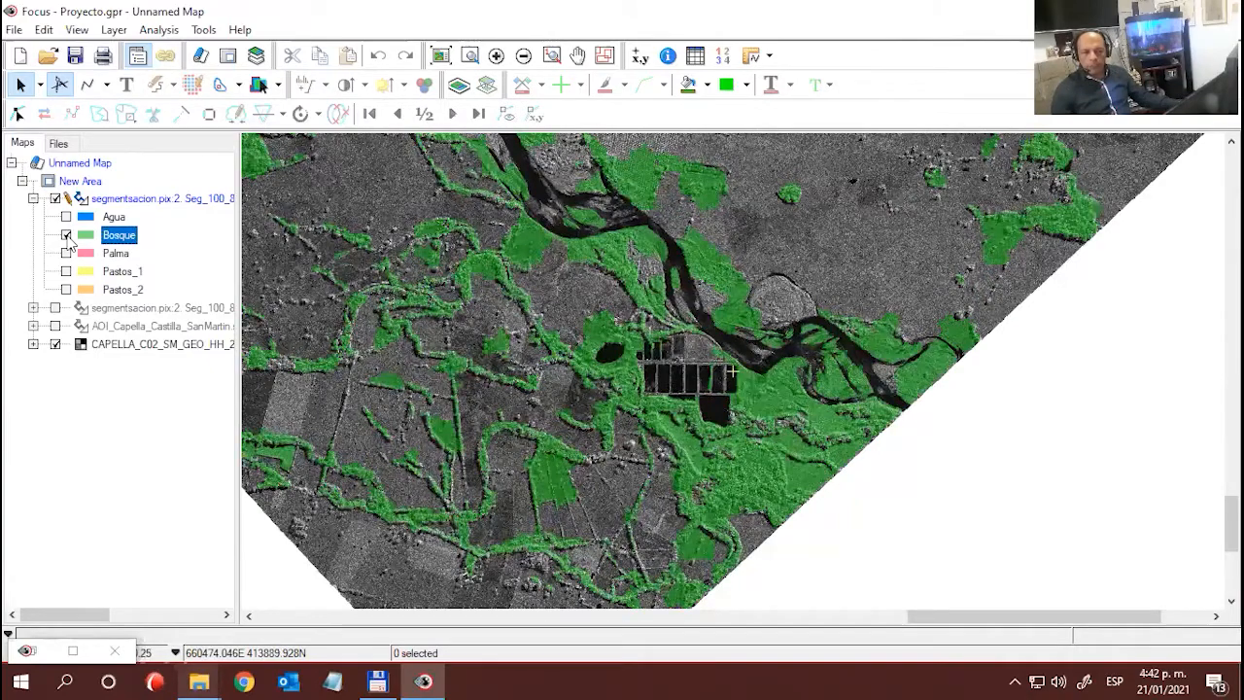
left_click(66, 235)
left_click(66, 235)
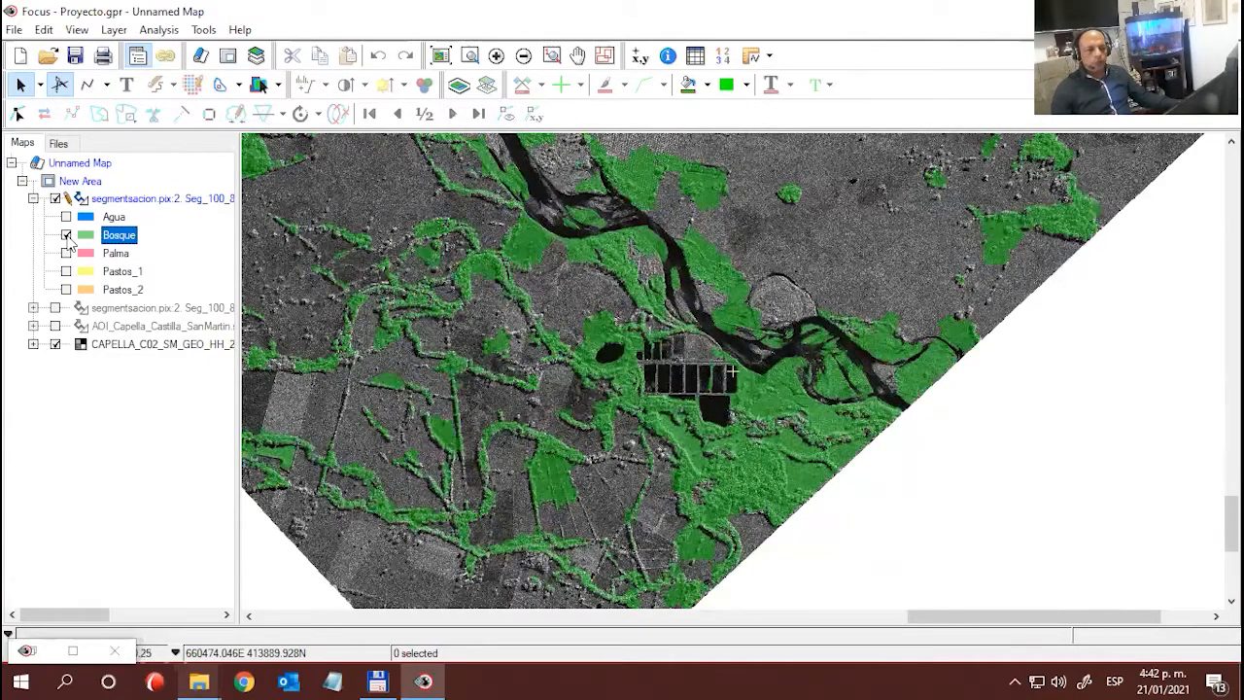
left_click(66, 235)
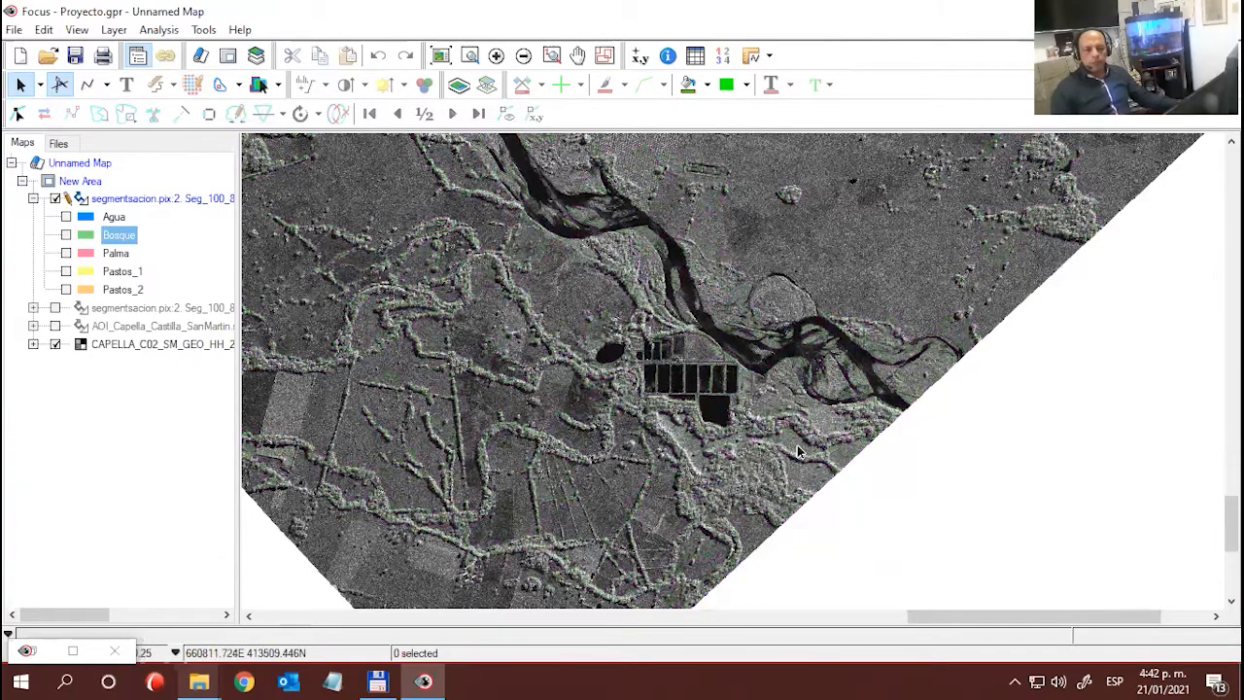
scroll(798, 439, "up", 2)
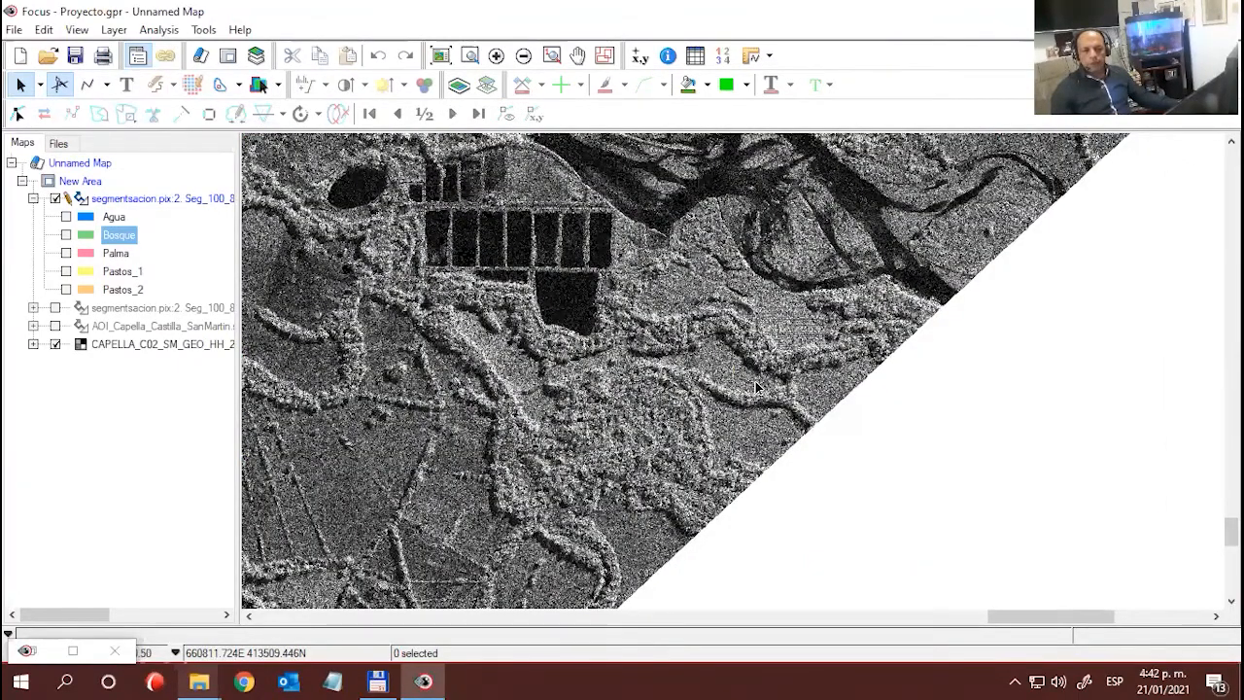
scroll(760, 384, "down", 2)
scroll(765, 374, "down", 1)
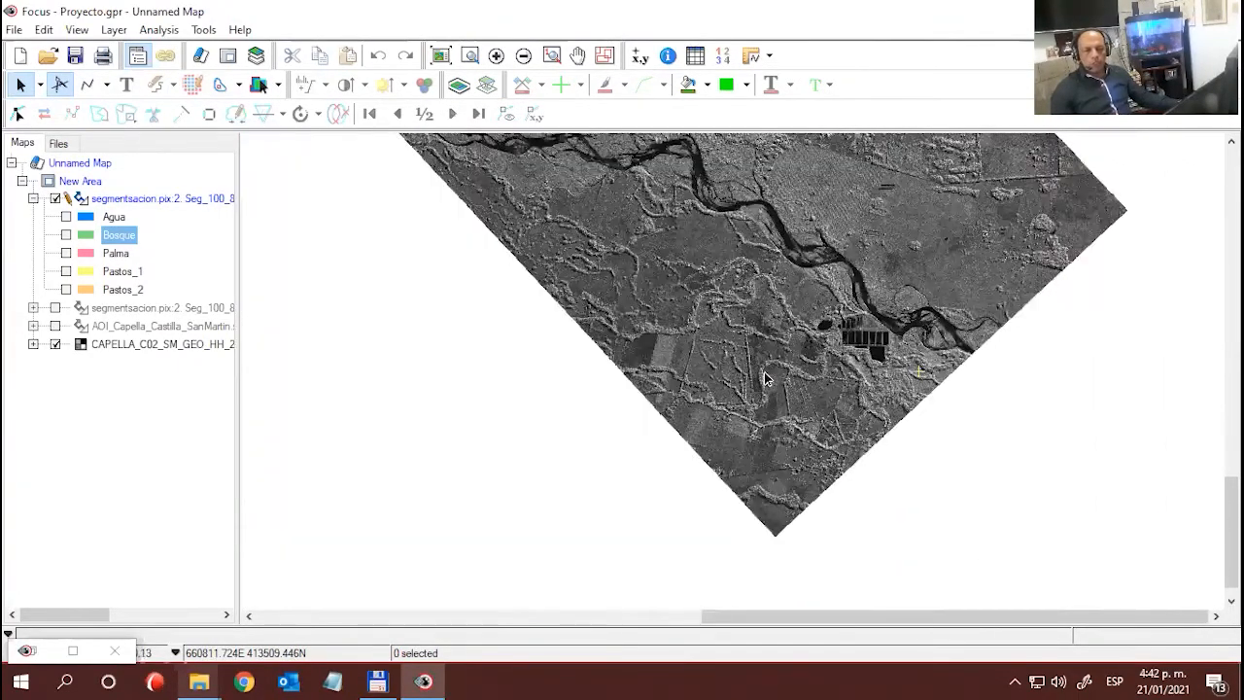
left_click_drag(868, 364, 852, 454)
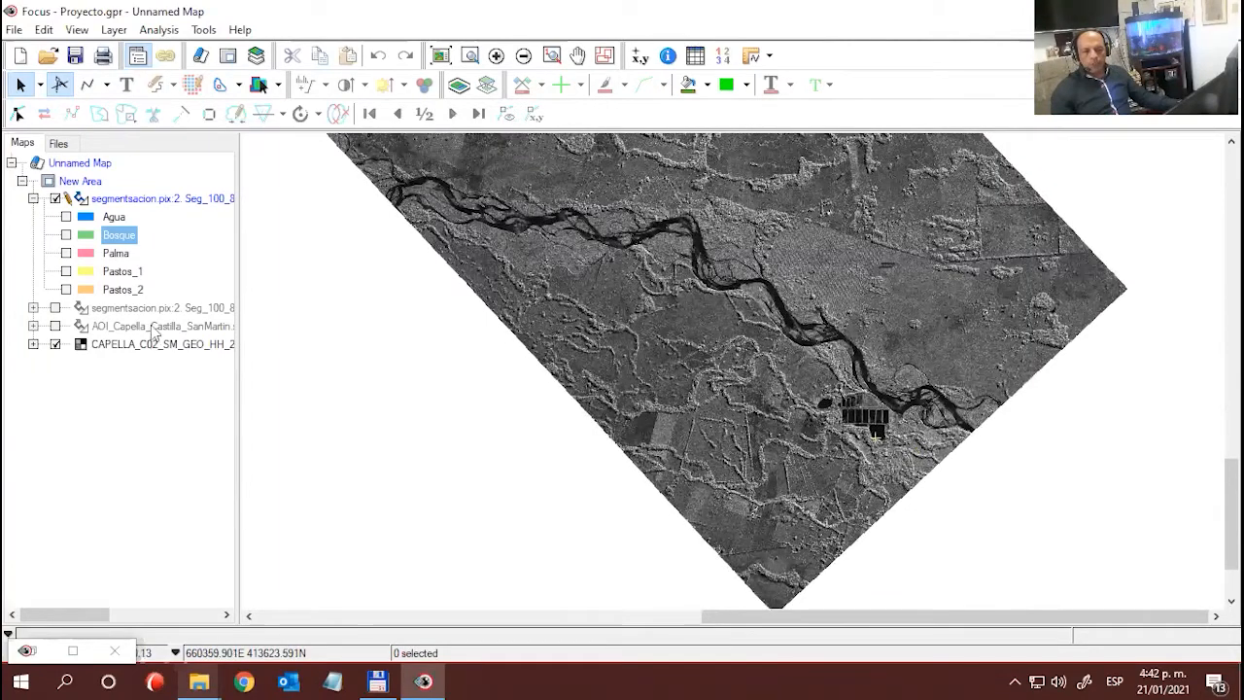
- Recheck the Bosque polygons briefly, then display only Palma and examine its polygons along the southern river
left_click(65, 237)
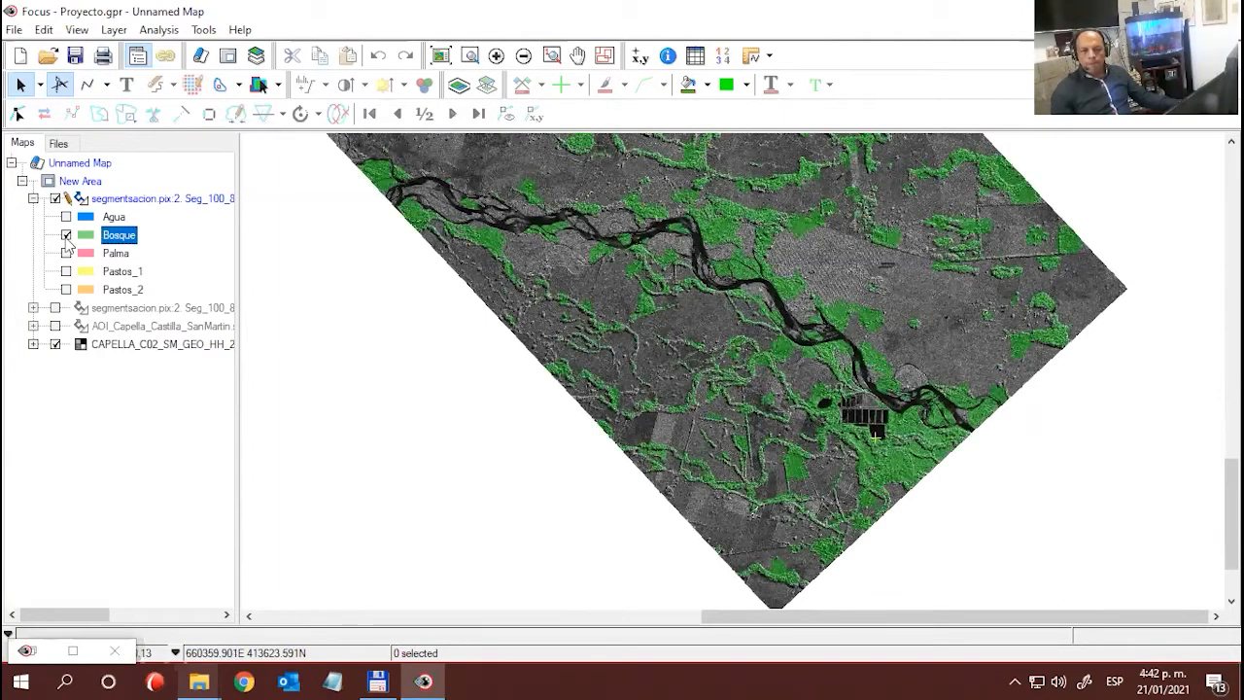
left_click(66, 236)
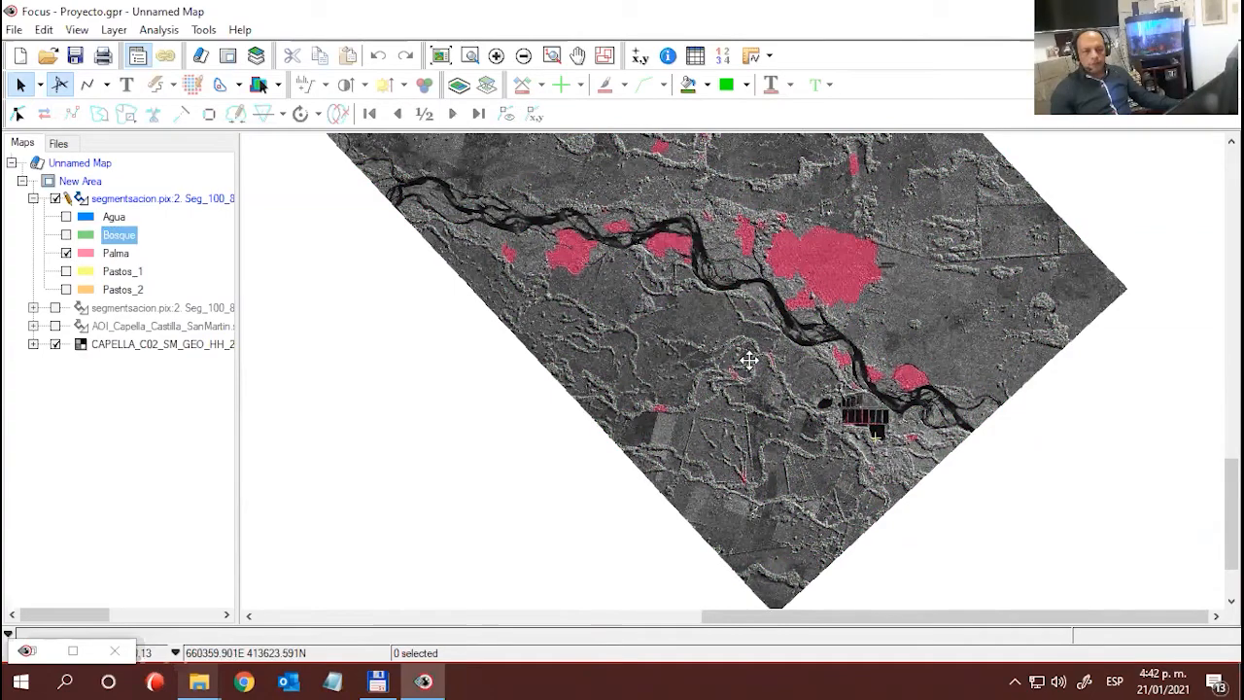
scroll(744, 360, "up", 1)
scroll(811, 369, "up", 1)
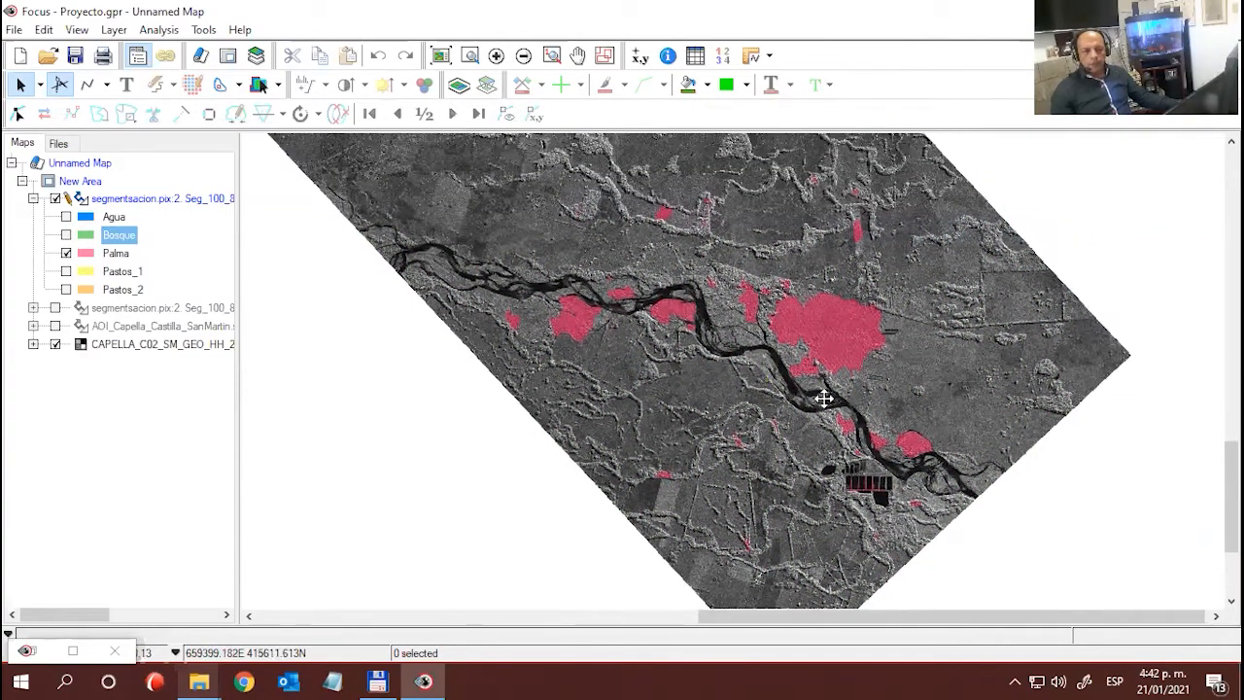
scroll(837, 475, "up", 1)
scroll(843, 478, "up", 1)
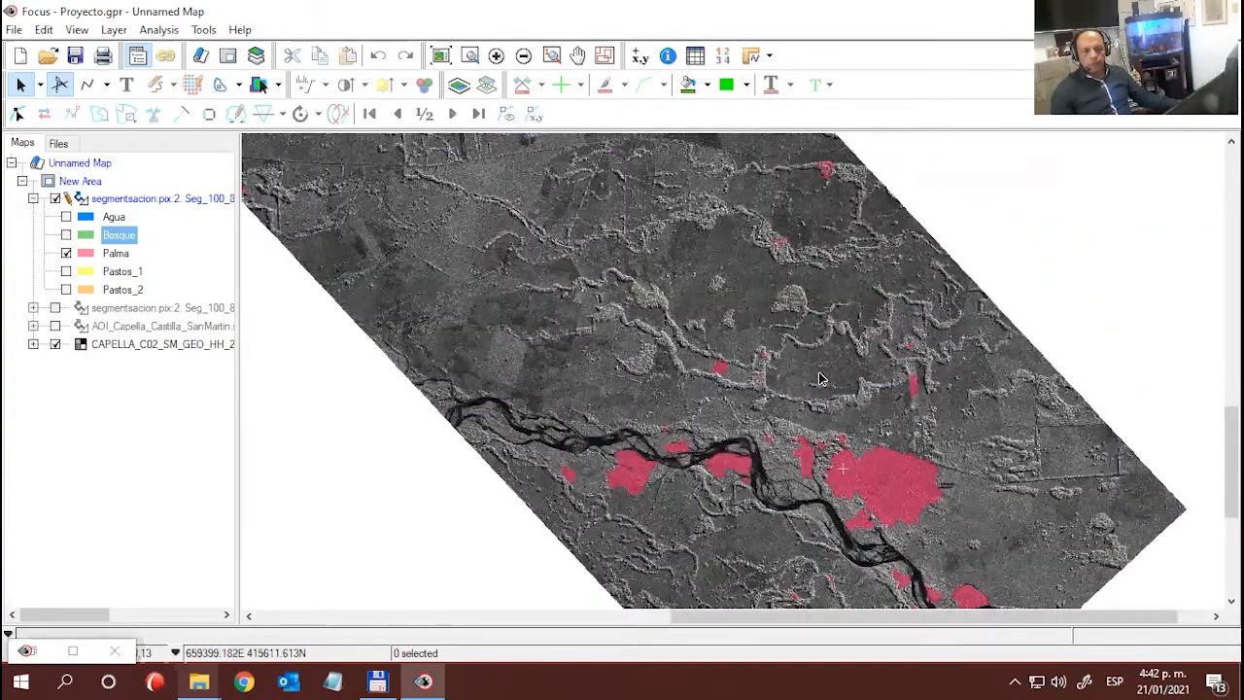
scroll(796, 337, "down", 1)
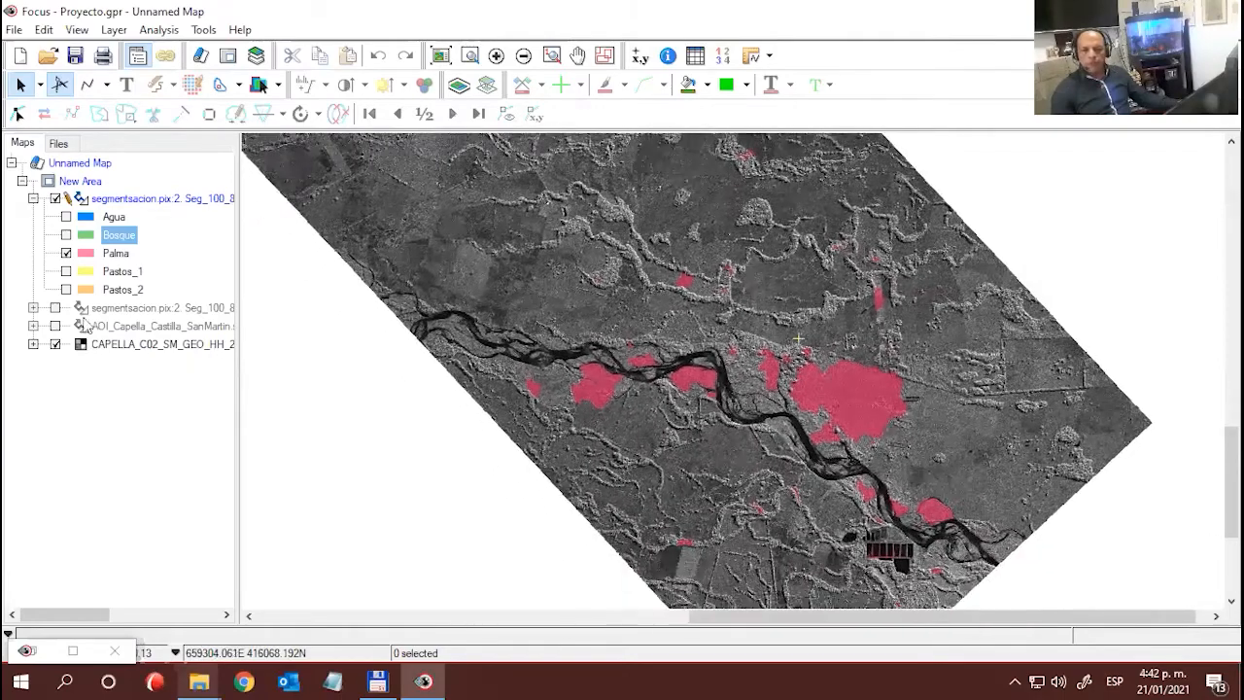
- Hide Palma and view the Pastos_1 and Pastos_2 classes one at a time over the radar image
left_click(66, 253)
left_click(66, 271)
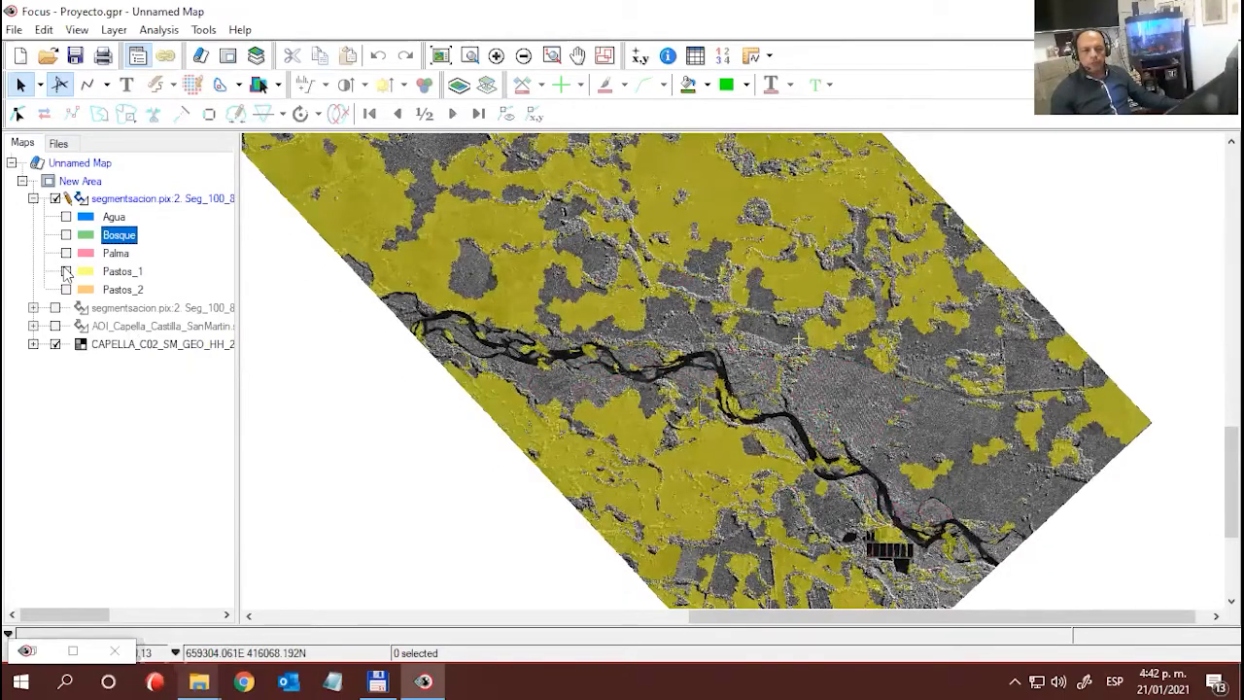
left_click(66, 271)
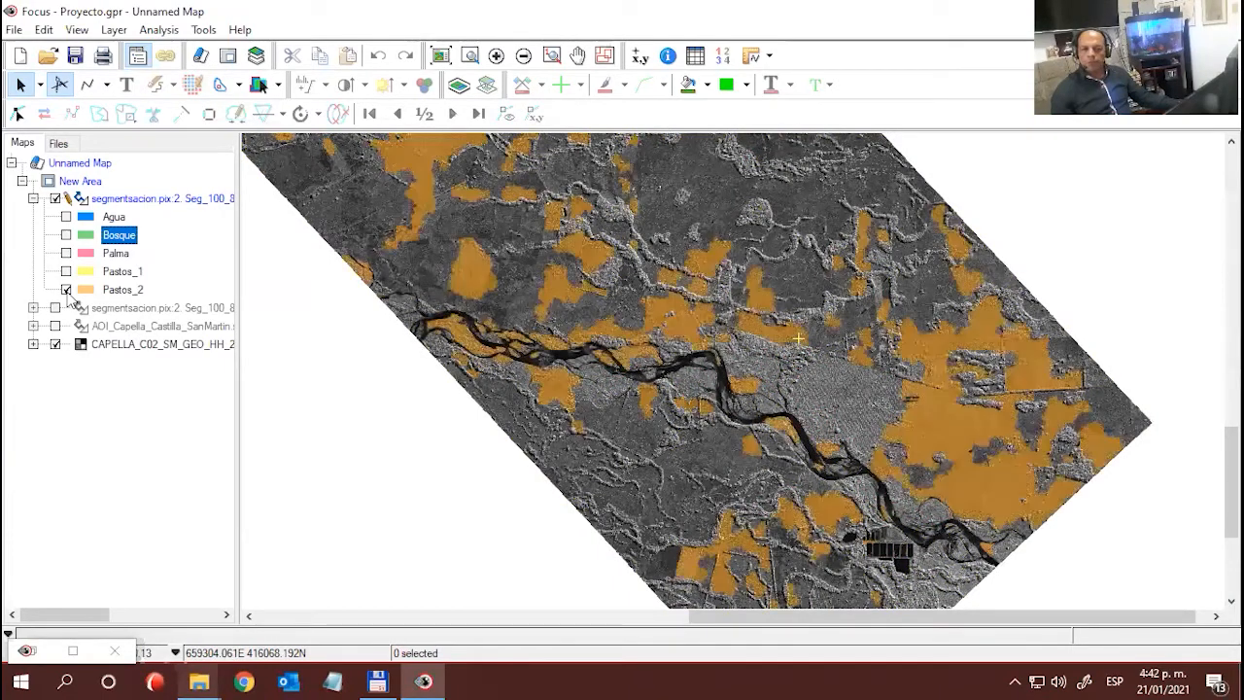
left_click(66, 289)
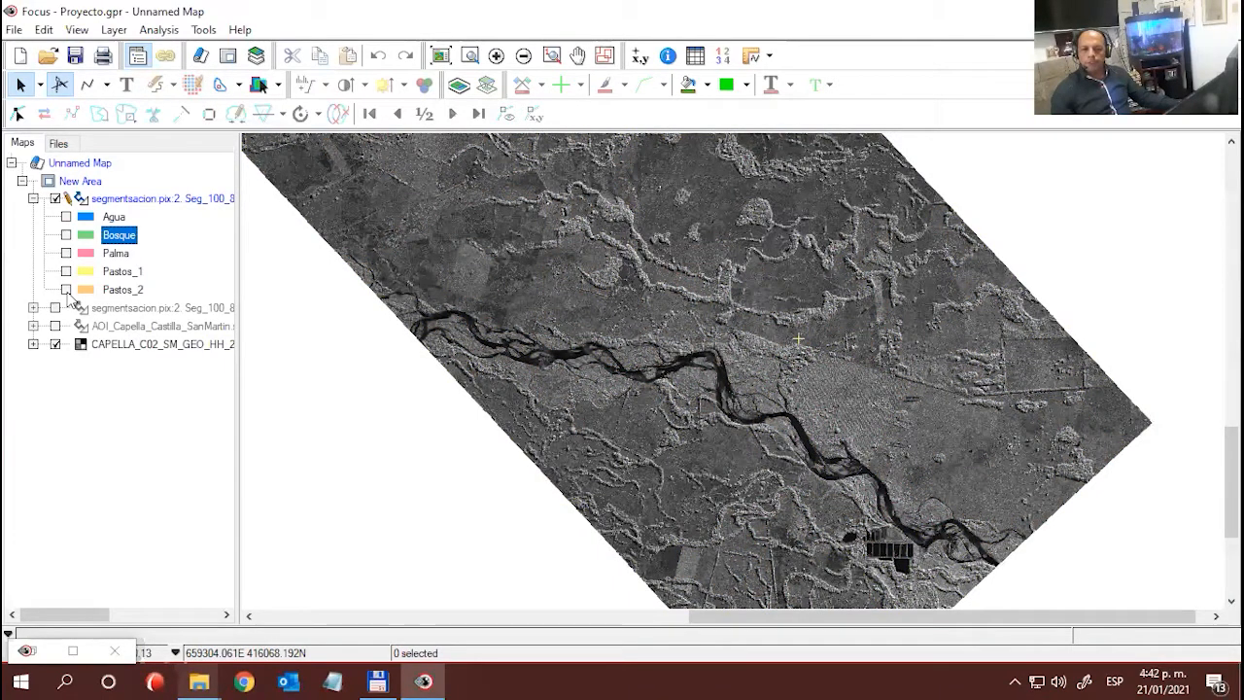
- Display the Agua class alone again and examine the water polygons between the two rivers
left_click(112, 219)
left_click(66, 217)
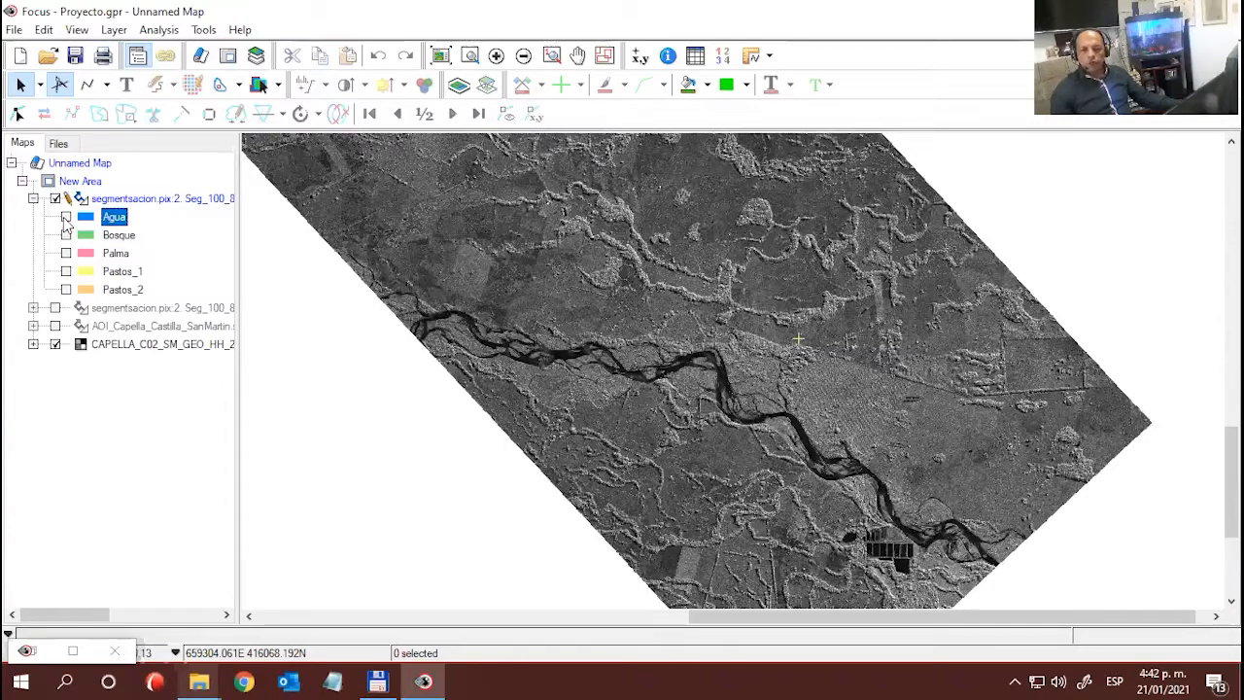
left_click_drag(718, 427, 724, 511)
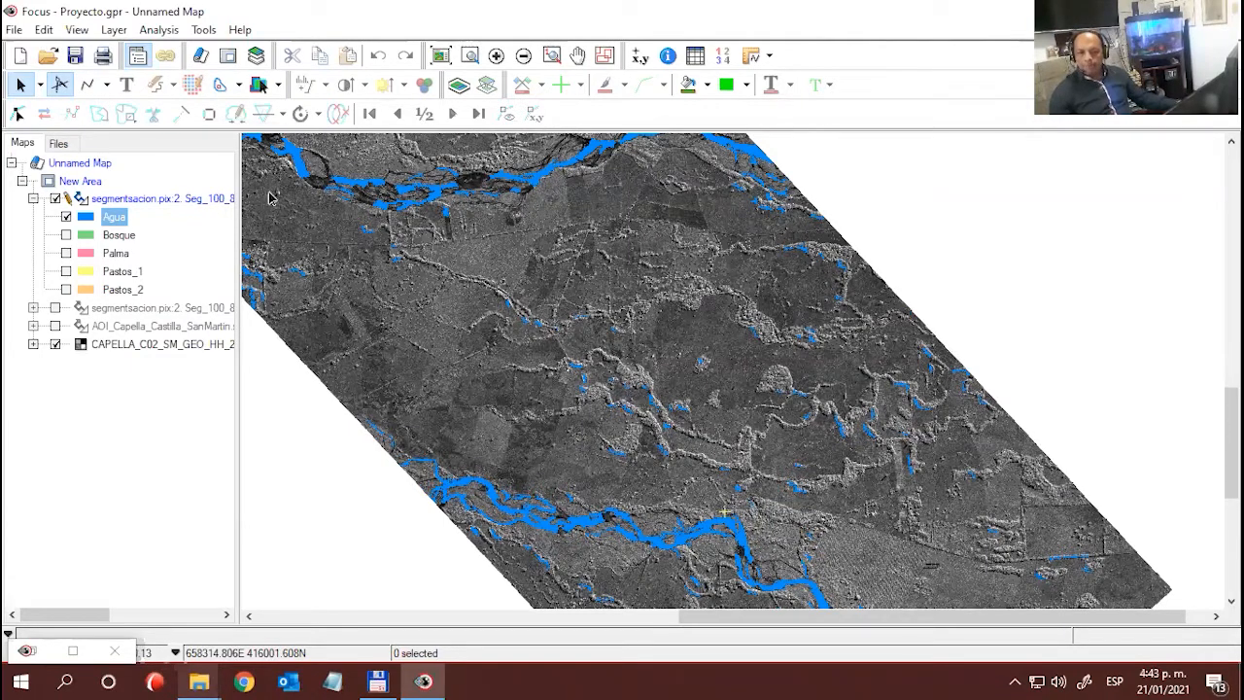
- Restore the Object Analyst window, set its operation to Post-classification Editing and move it clear of the layer list
left_click(29, 651)
left_click(84, 530)
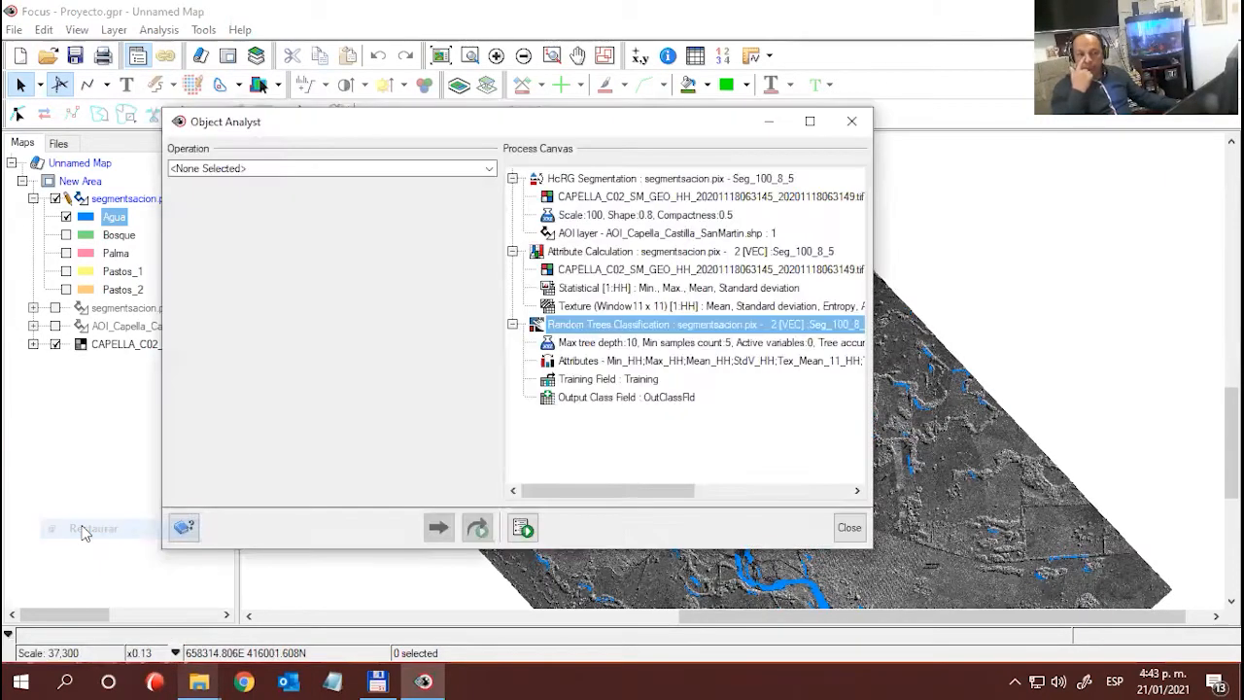
left_click(489, 169)
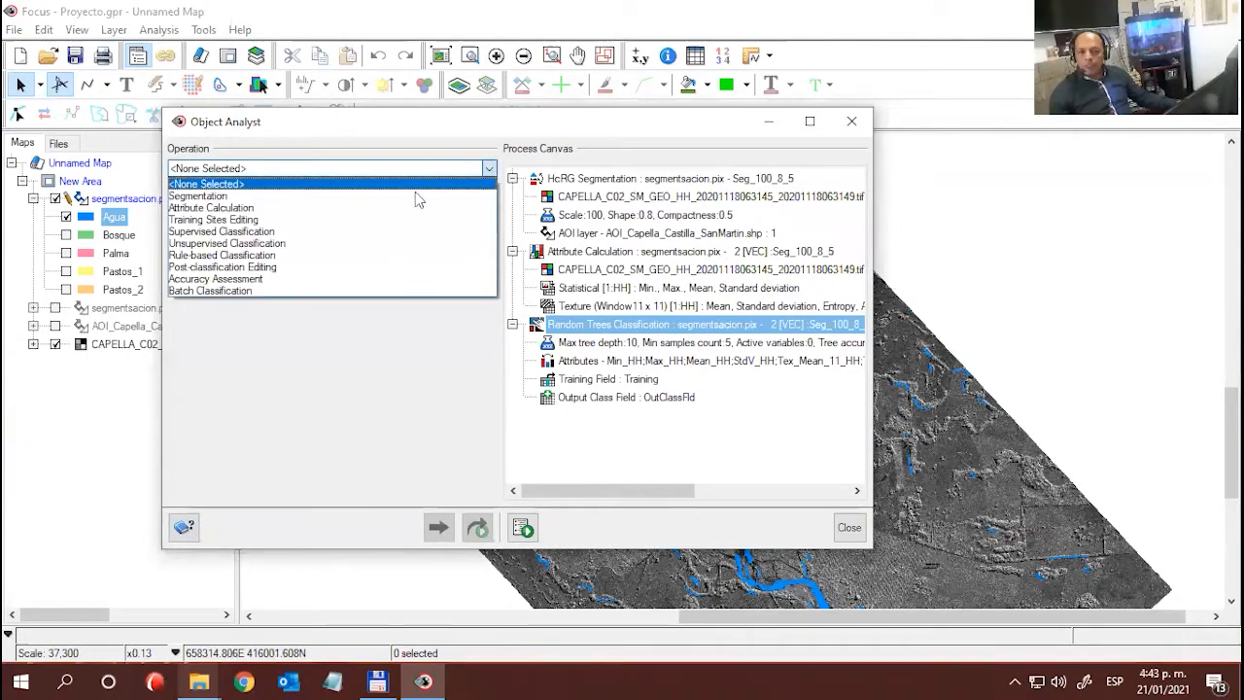
left_click(273, 267)
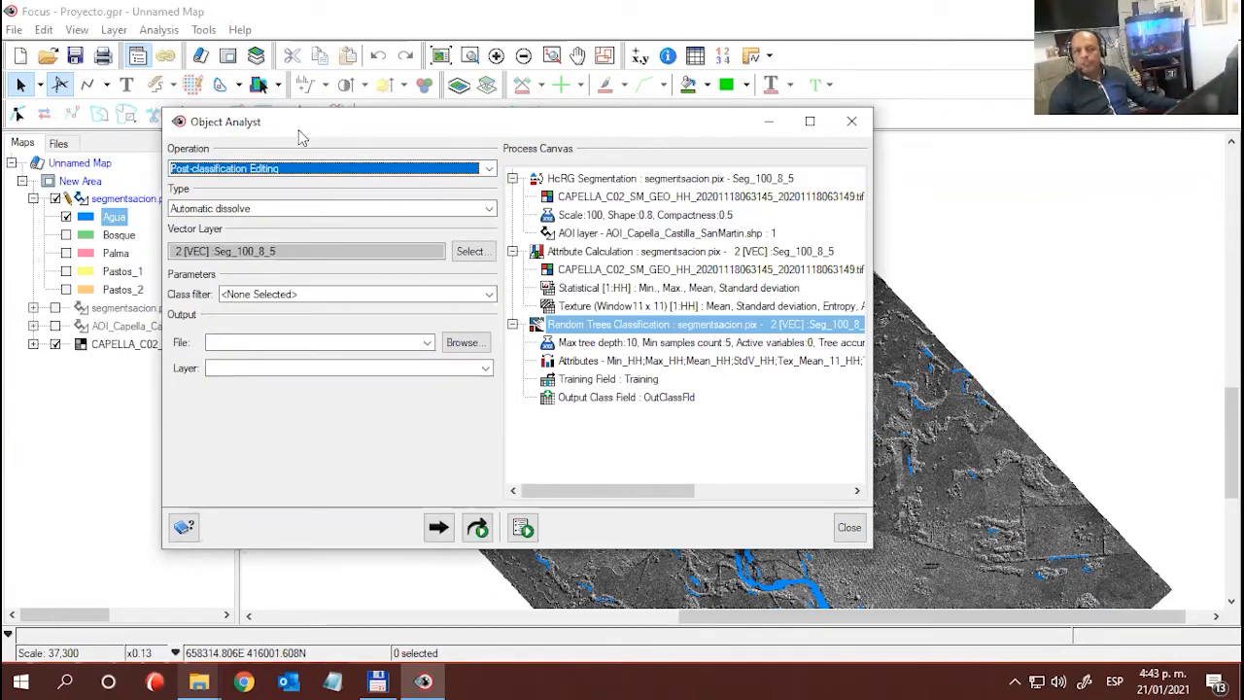
left_click_drag(301, 138, 663, 36)
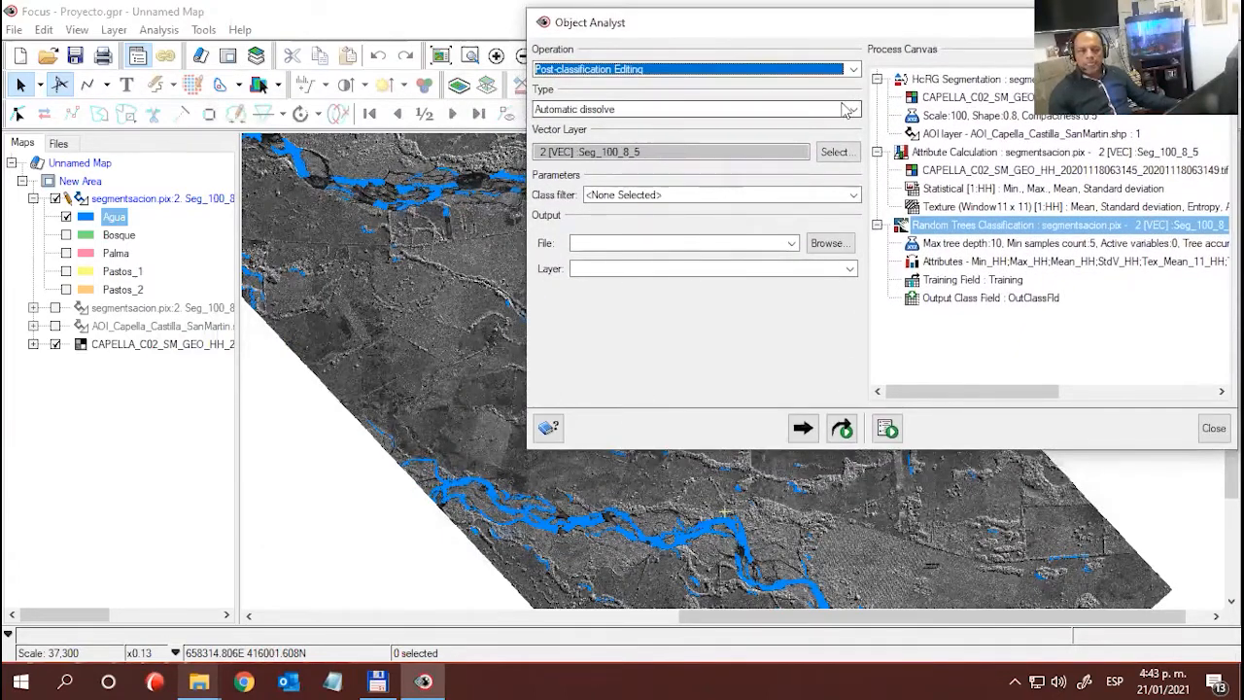
- Review the Interactive edits and Class edit types of post-classification editing and check the Agua polygons behind the Object Analyst window
left_click(847, 109)
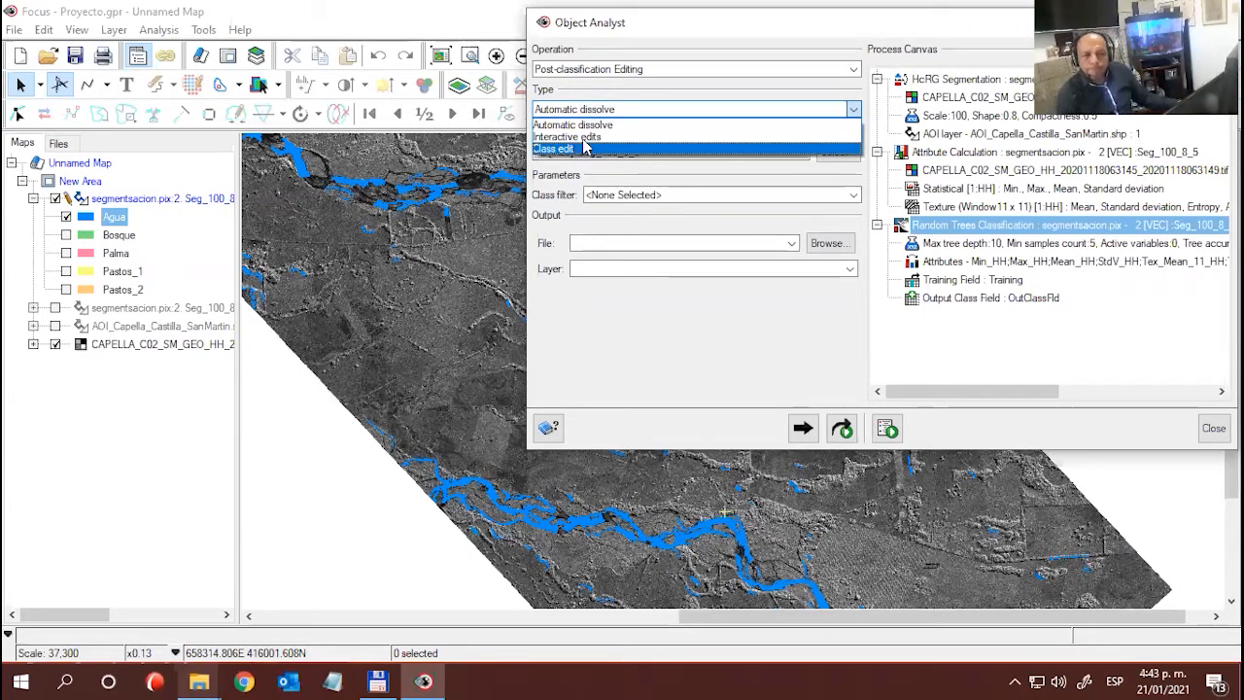
left_click(573, 137)
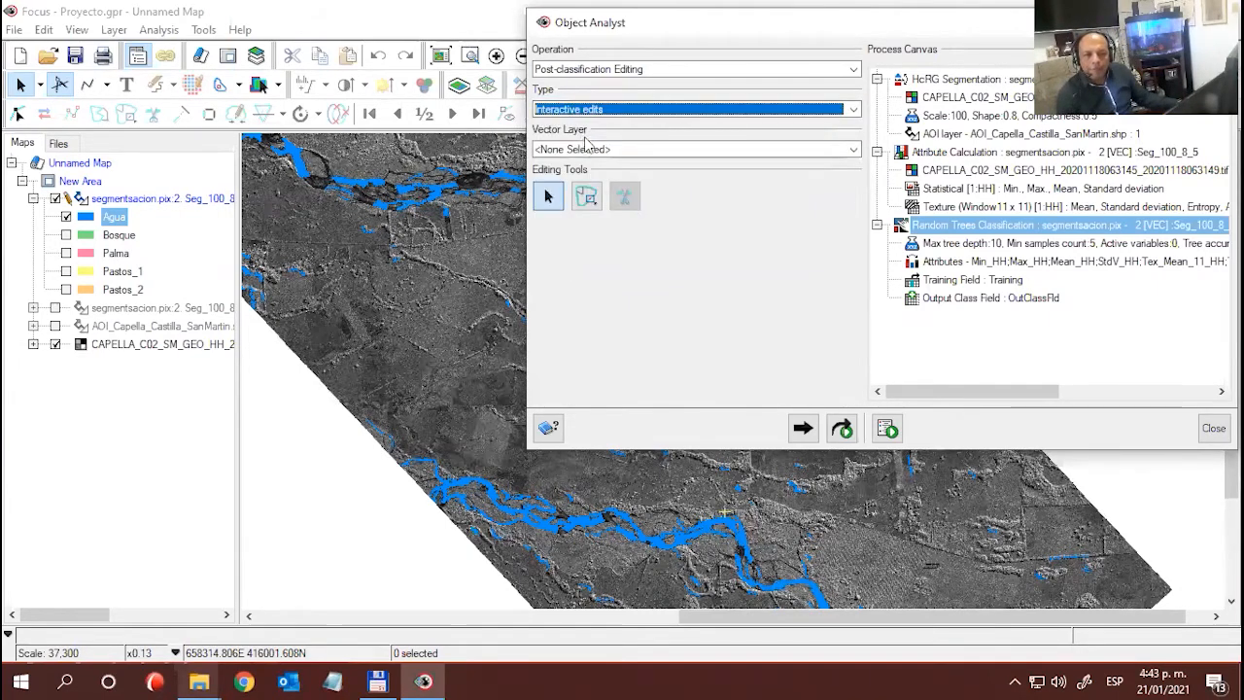
left_click(600, 111)
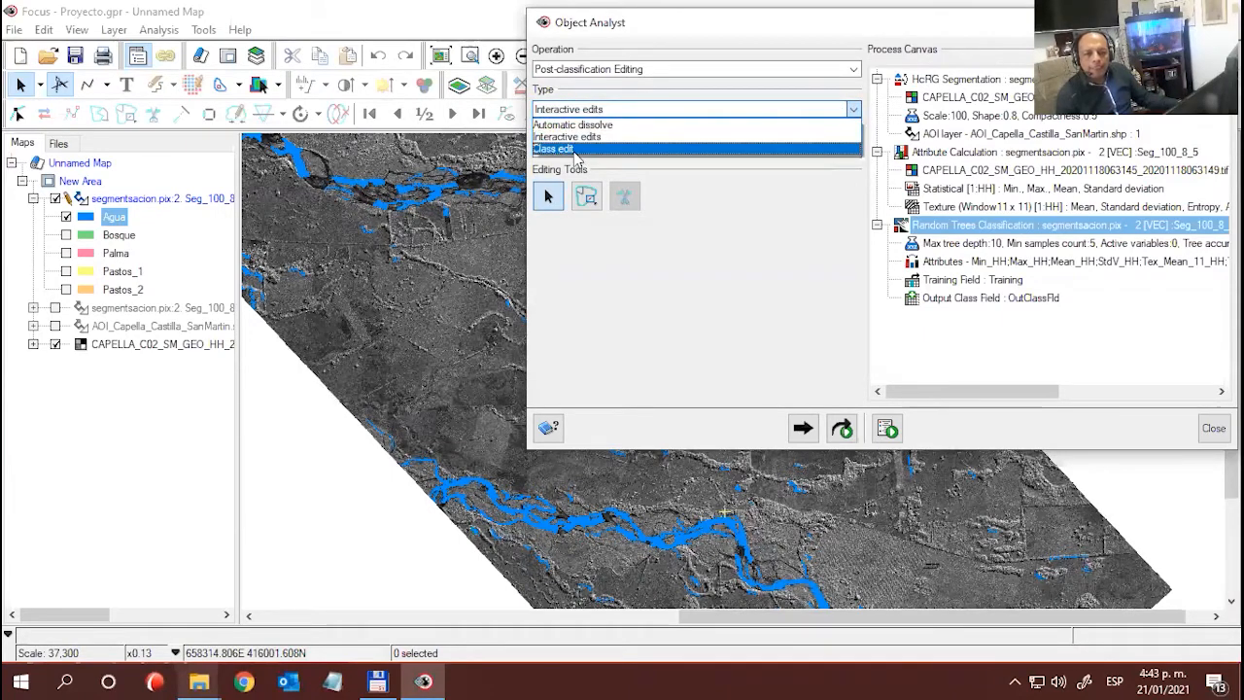
left_click(575, 149)
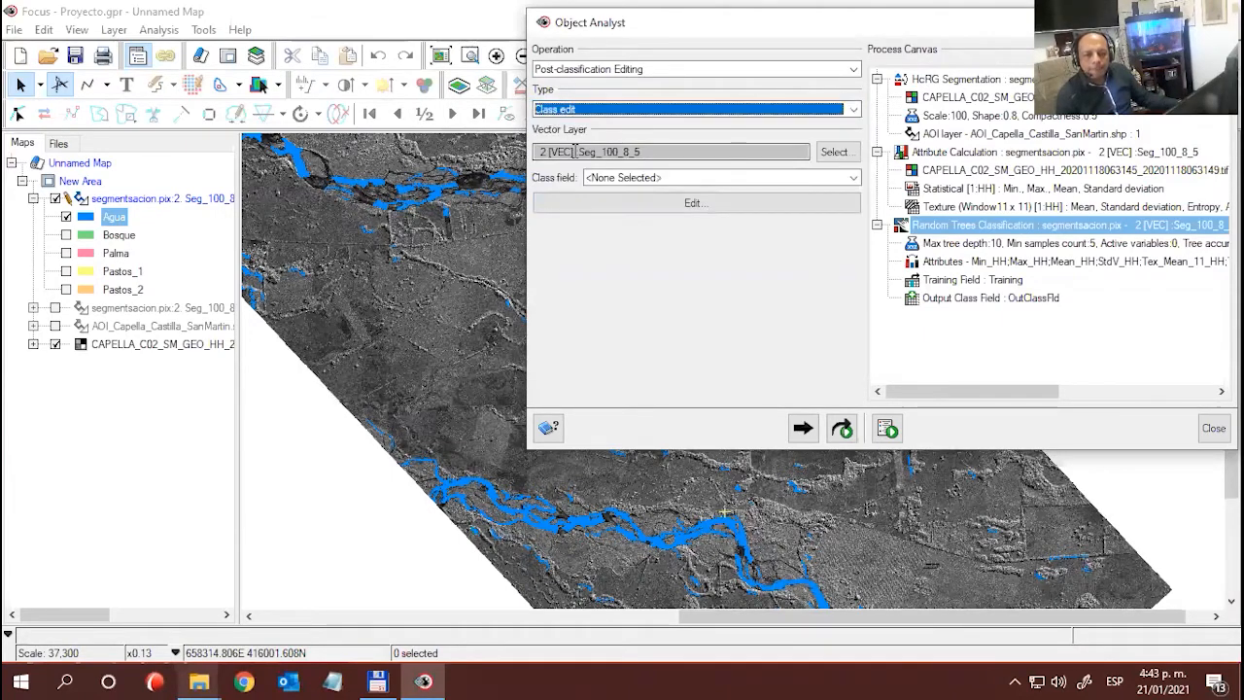
left_click(612, 111)
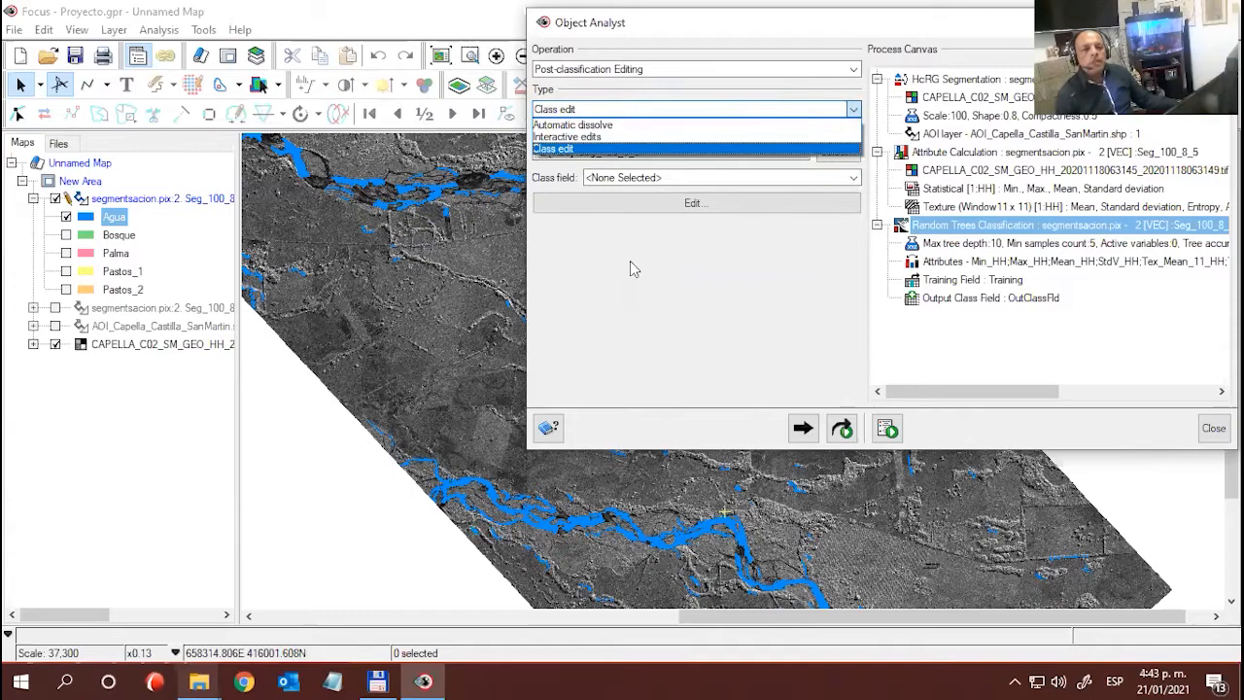
left_click(629, 269)
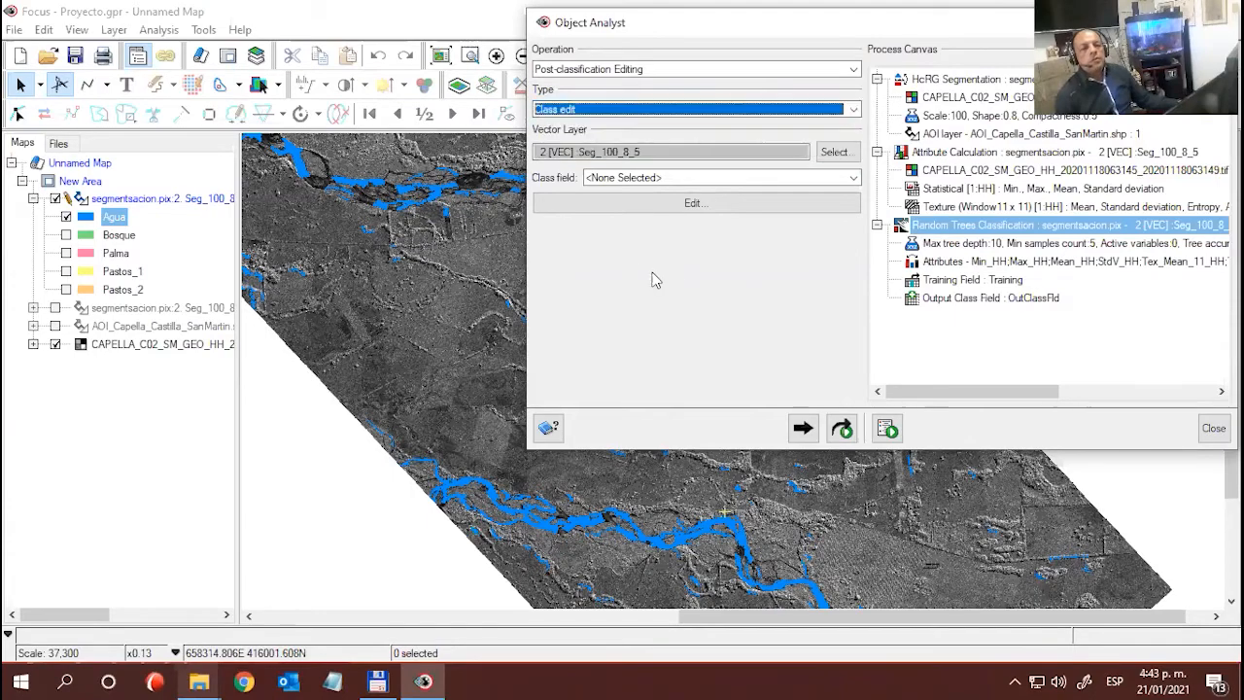
left_click_drag(763, 32, 713, 401)
left_click_drag(704, 467, 690, 500)
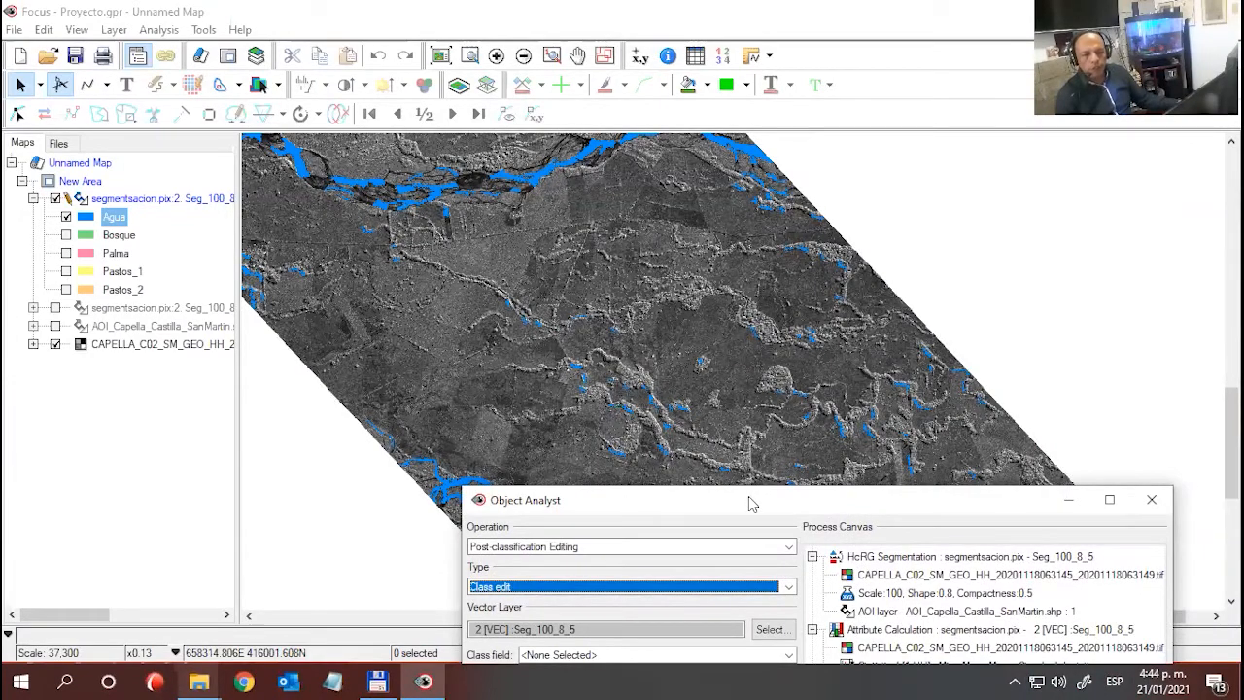
left_click_drag(748, 503, 769, 36)
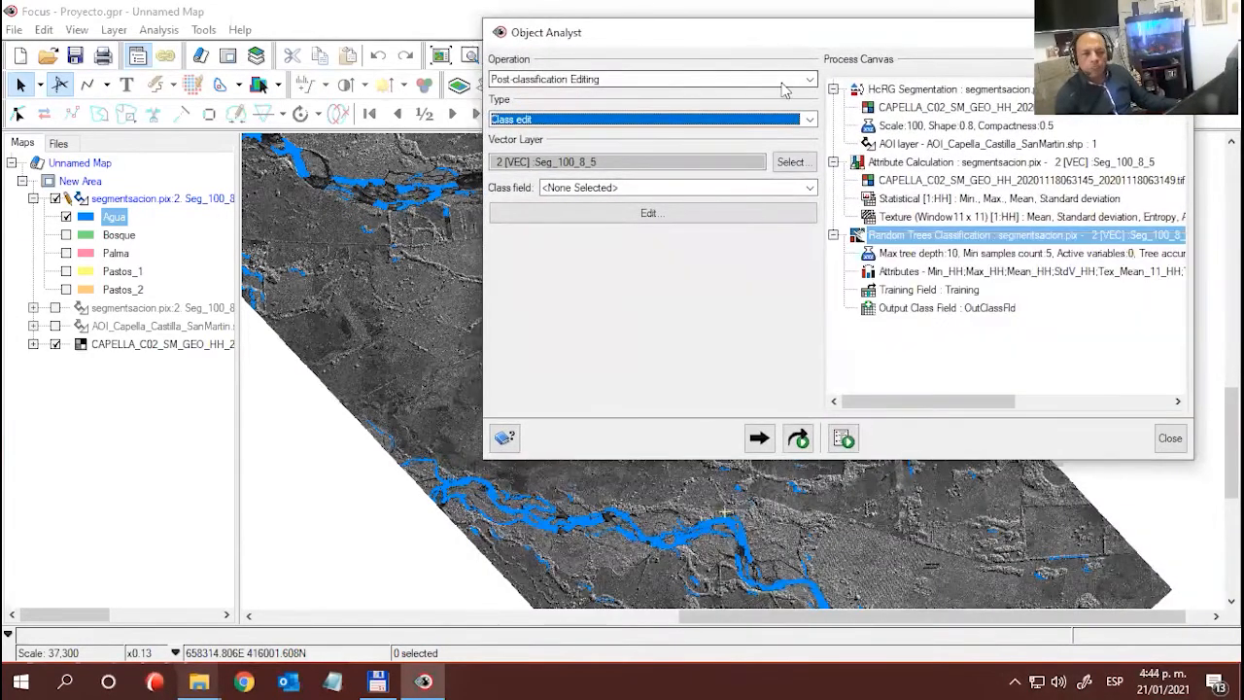
- Set the Object Analyst operation to Rule-based Classification with class field OutClassFld and class filter Agua
left_click(789, 82)
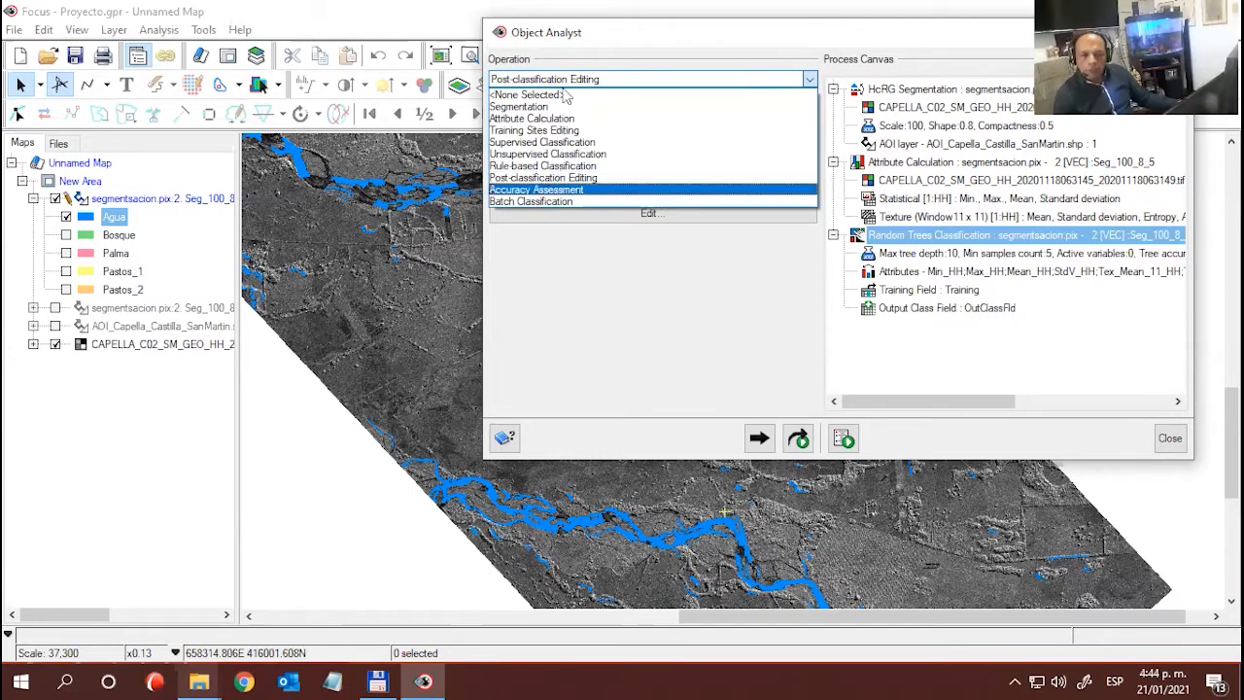
left_click(555, 170)
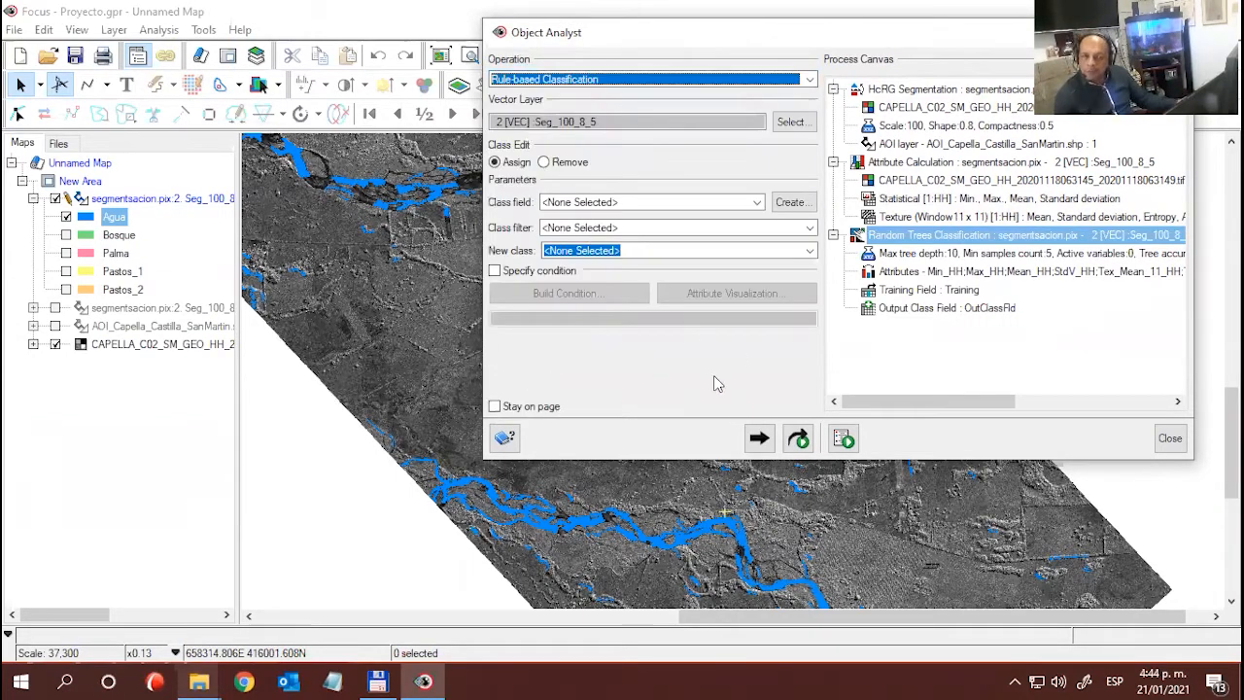
left_click(808, 79)
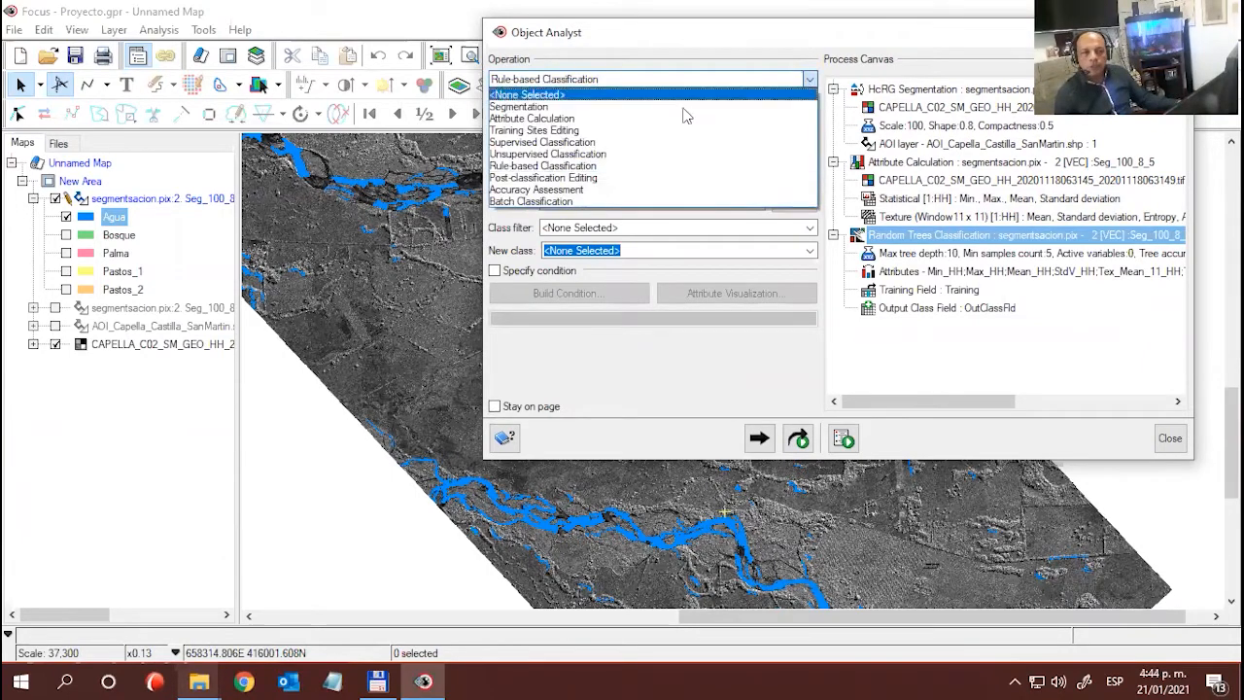
left_click(538, 169)
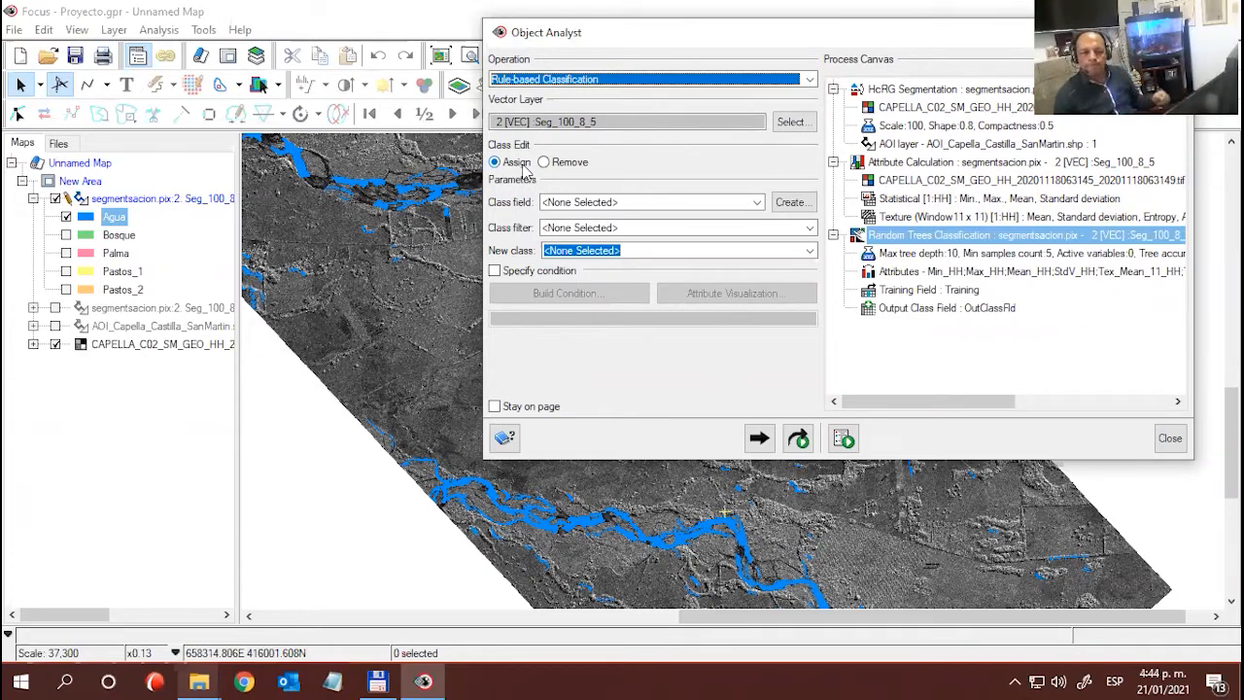
left_click(757, 204)
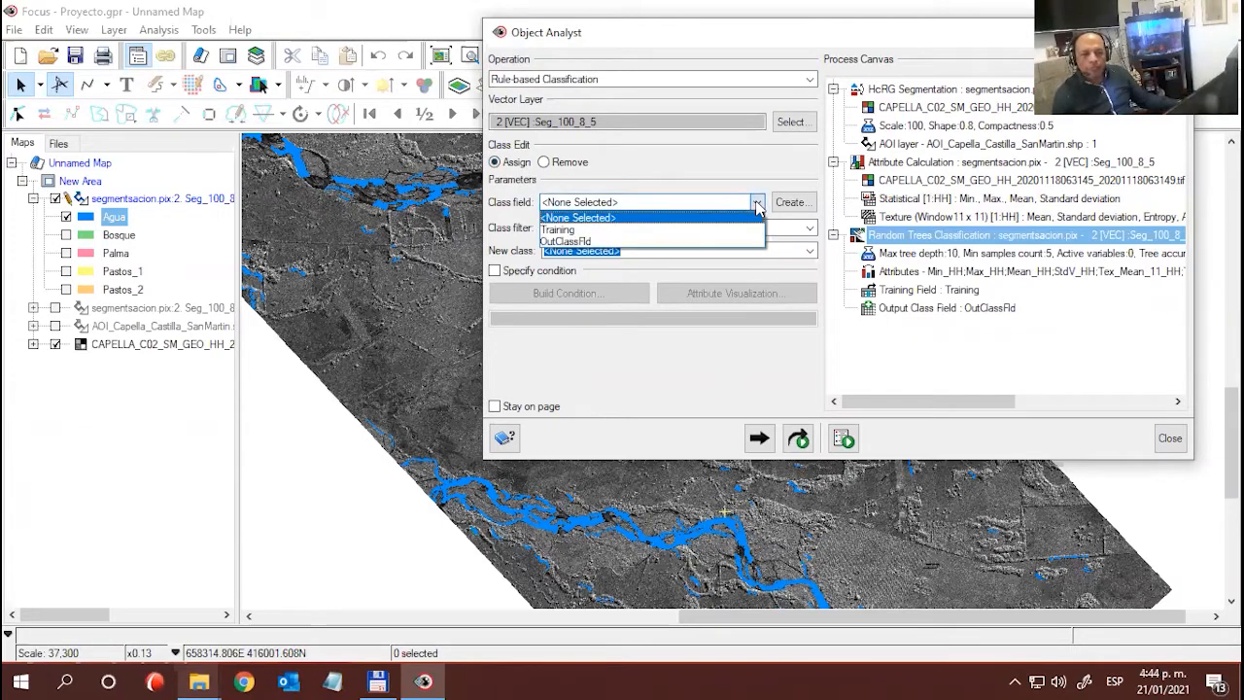
left_click(596, 241)
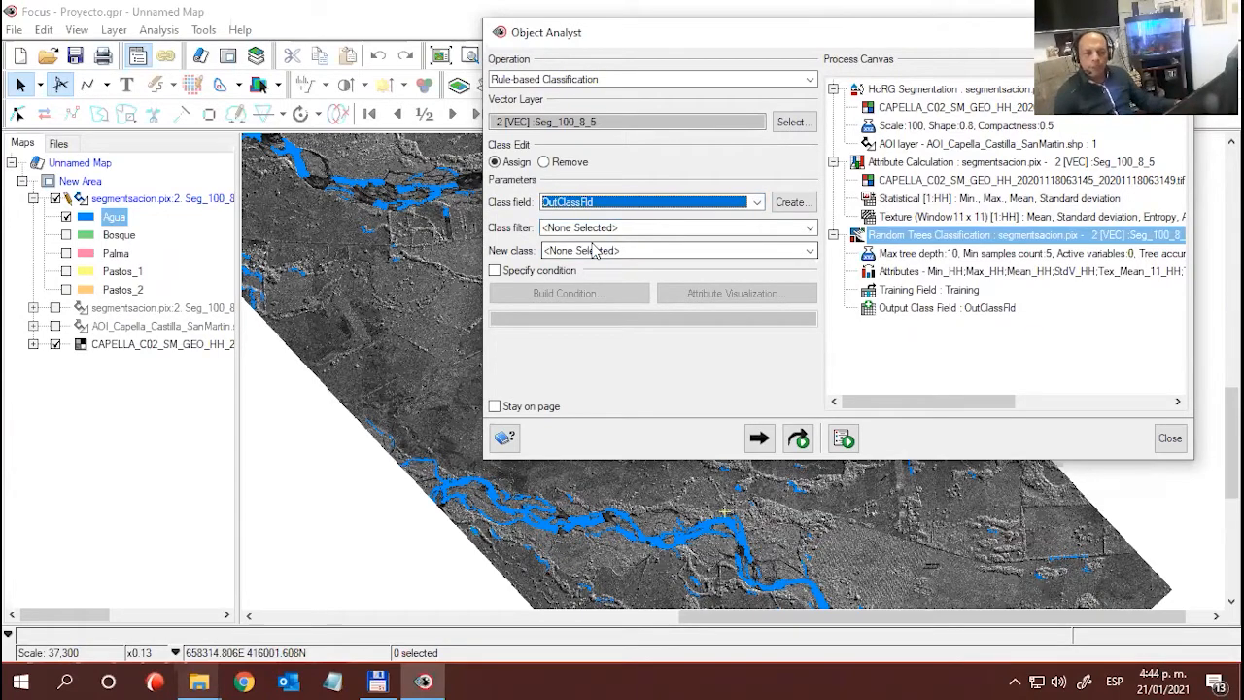
left_click(809, 229)
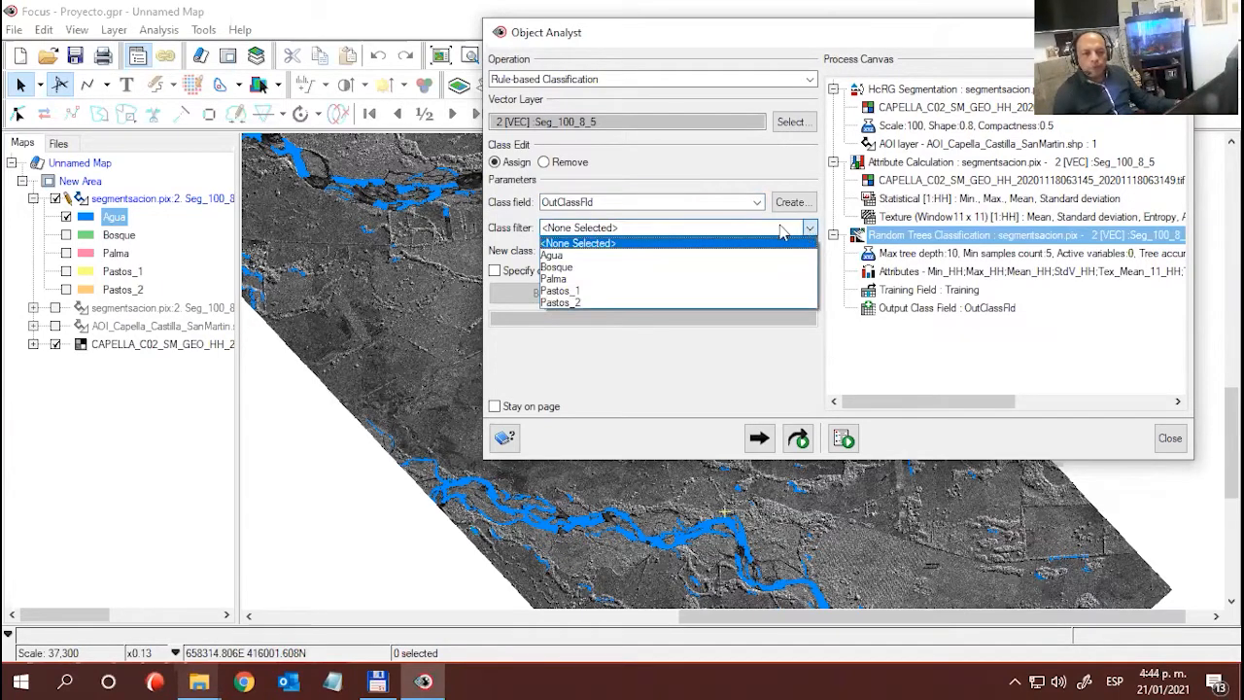
left_click(613, 255)
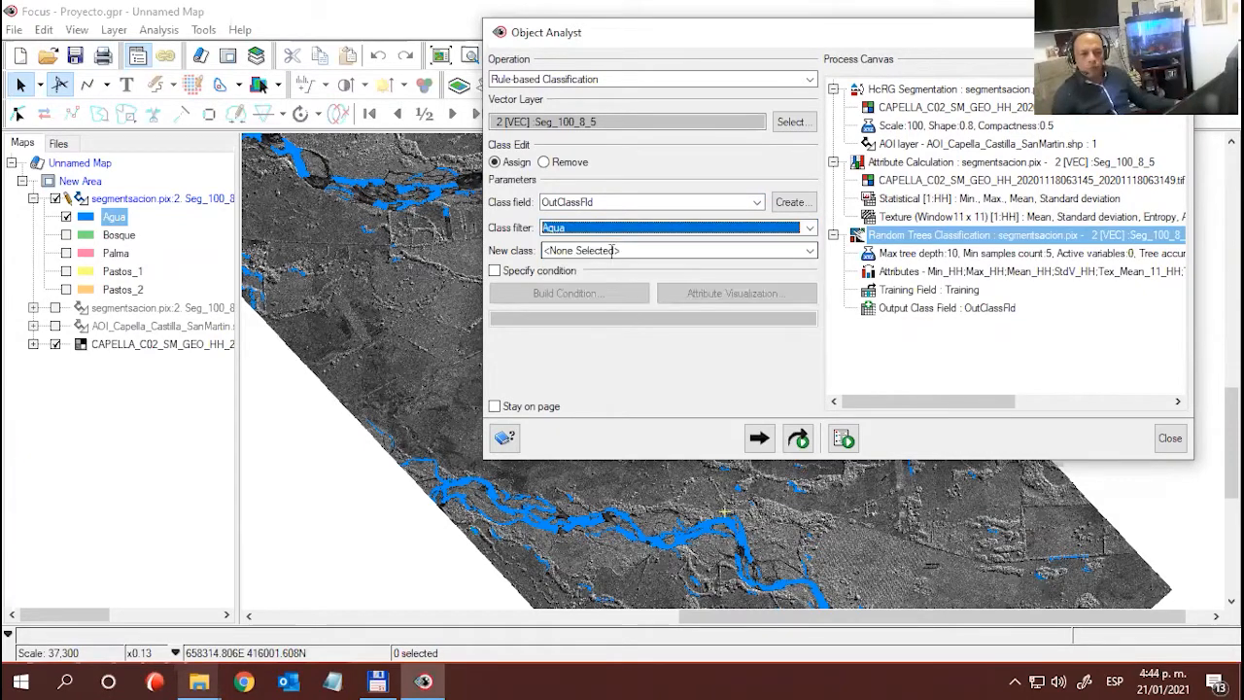
- Examine the OutClassFld column in the attribute table of the classified segmentation layer, then close the table
right_click(153, 201)
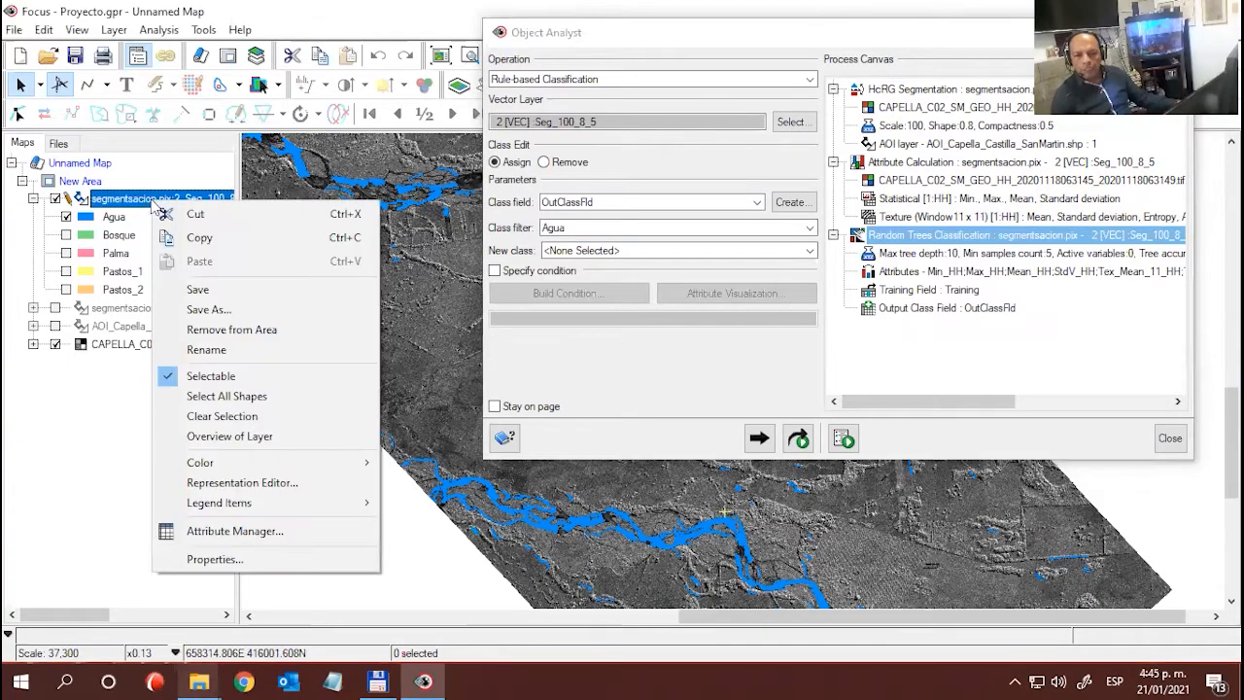
left_click(230, 532)
left_click_drag(564, 599, 1049, 618)
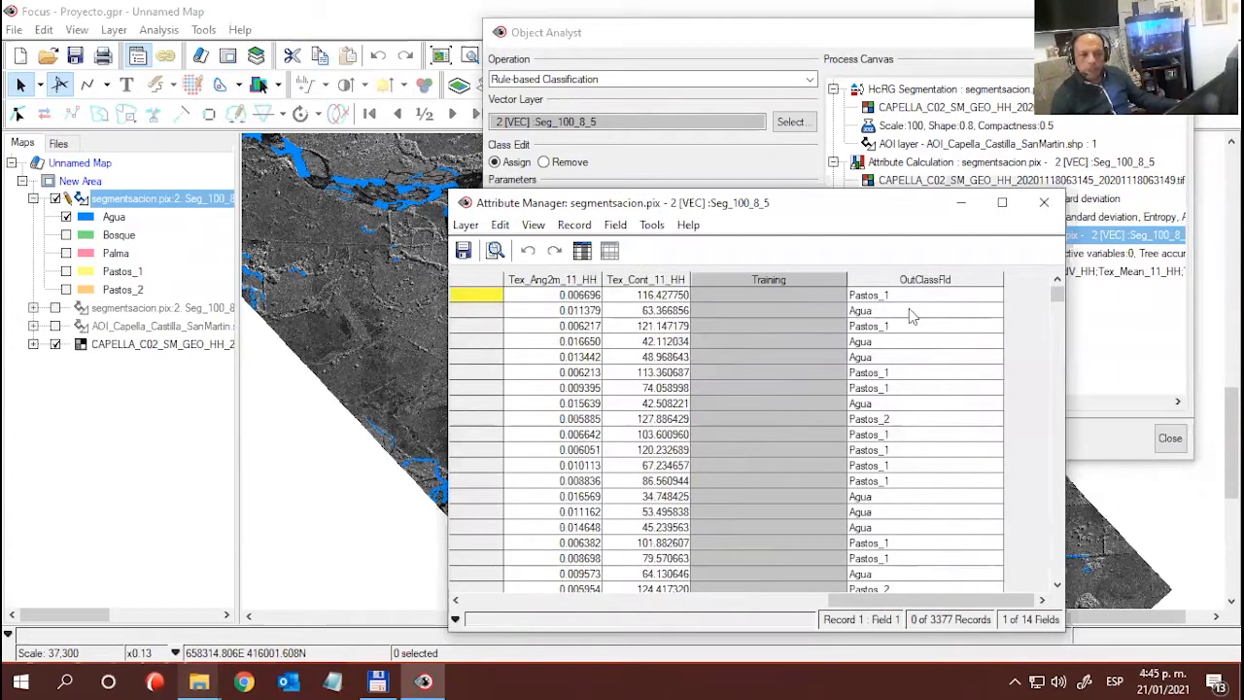
left_click(910, 280)
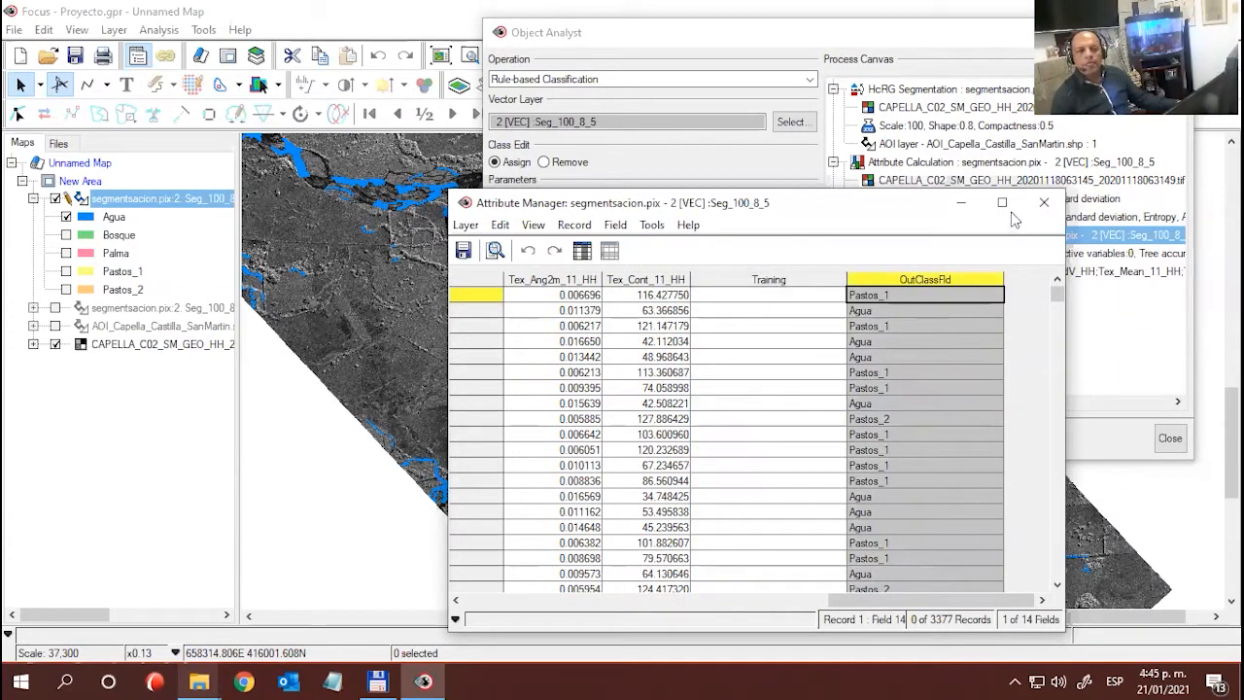
left_click(1044, 204)
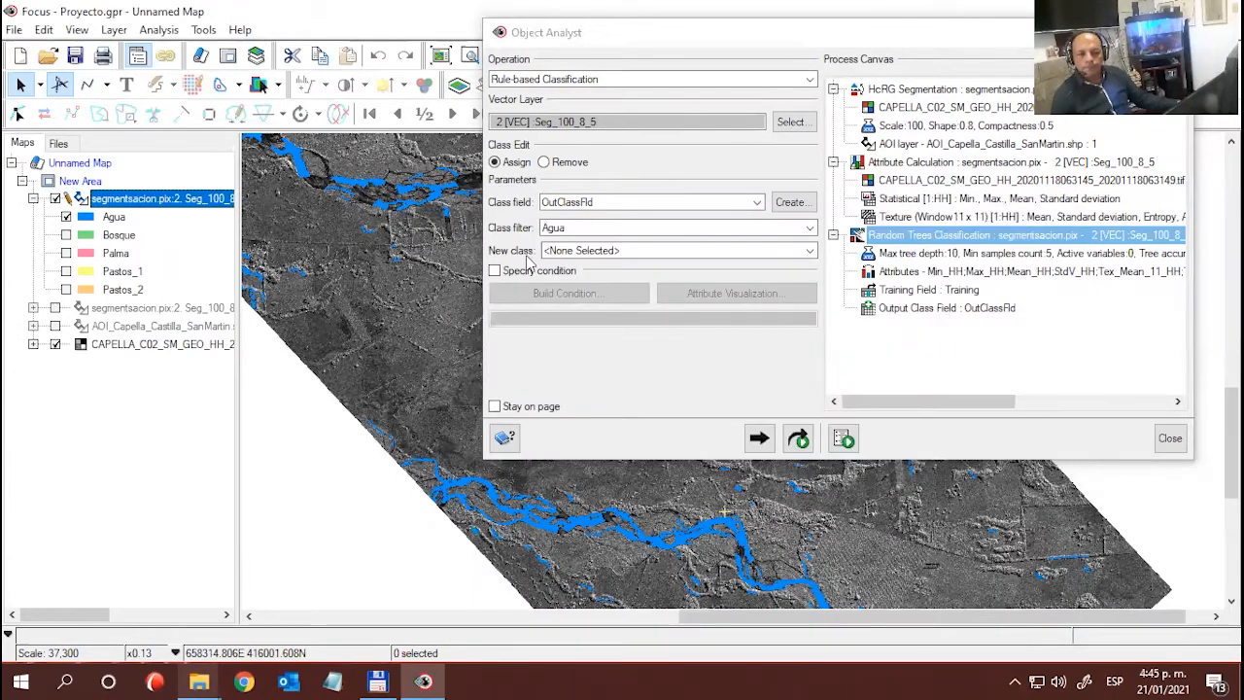
- Set Pastos_1 as the new class for the rule and enable a specified condition, keeping the Agua polygons in view
left_click(809, 251)
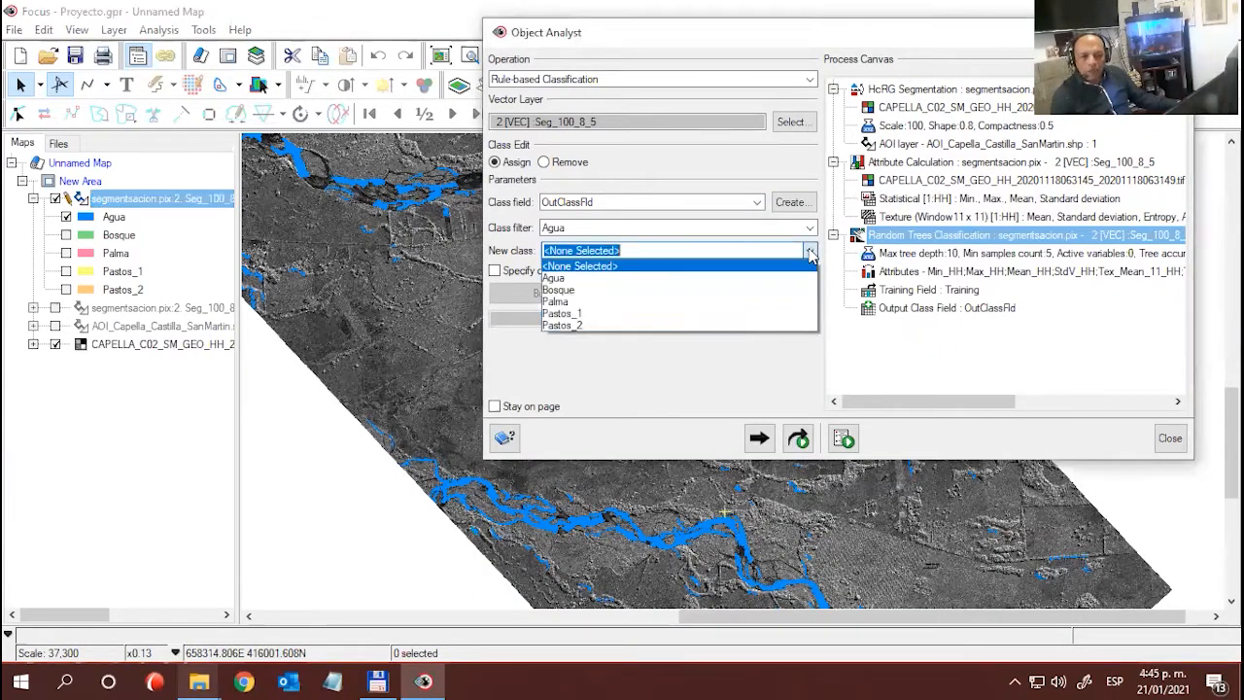
left_click(561, 312)
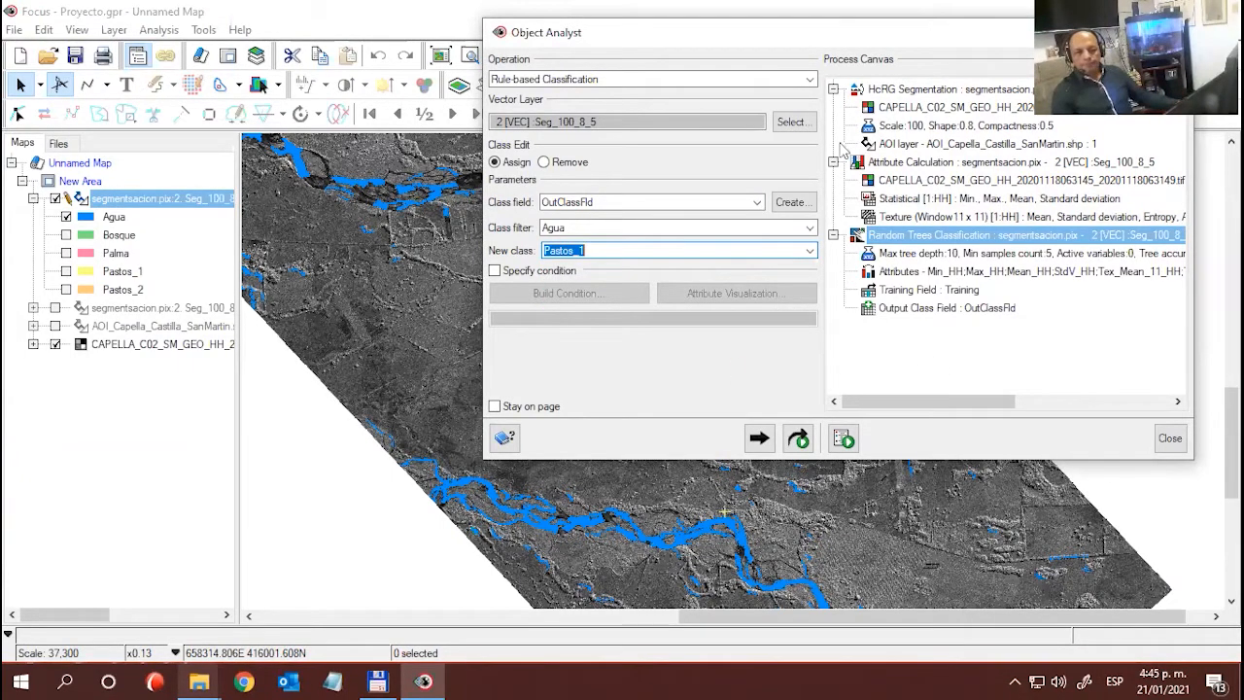
left_click_drag(840, 40, 878, 50)
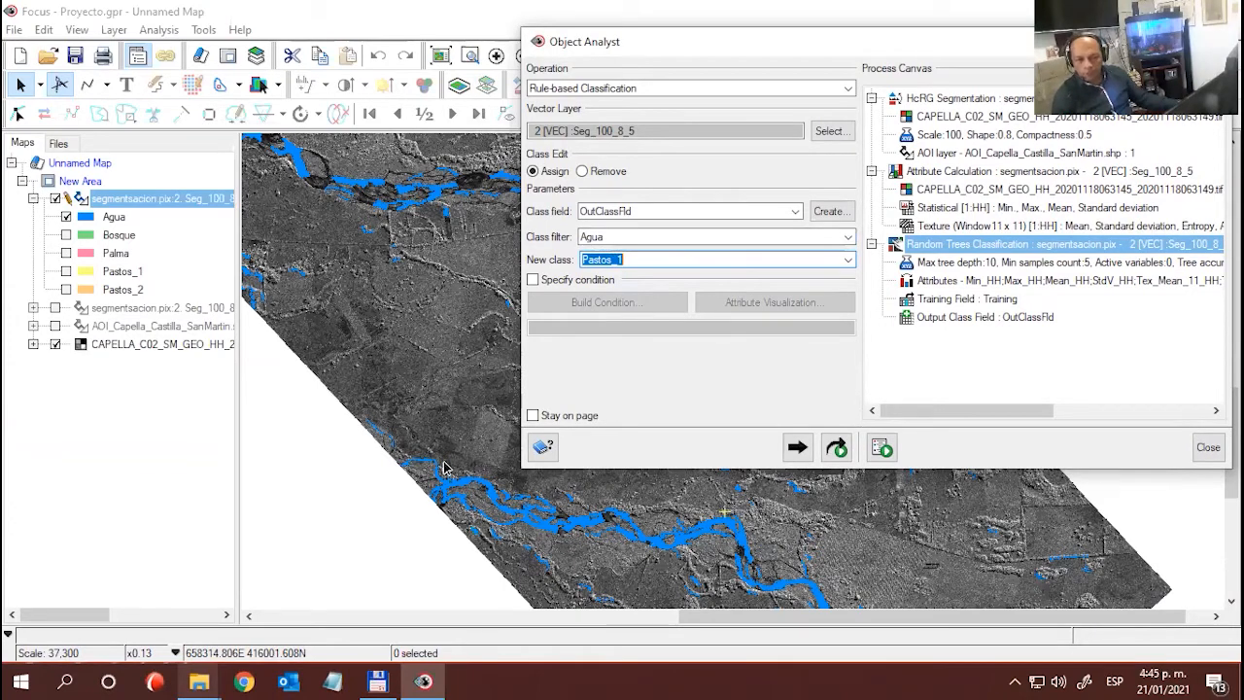
left_click_drag(622, 48, 696, 57)
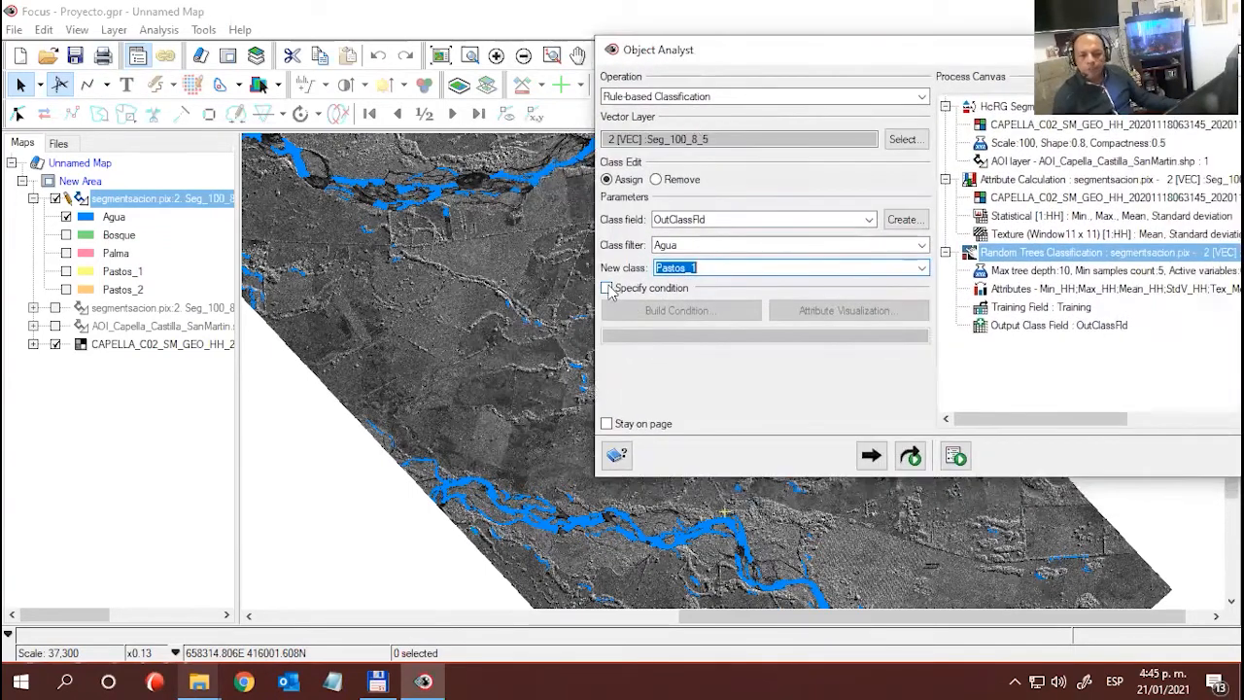
left_click(607, 289)
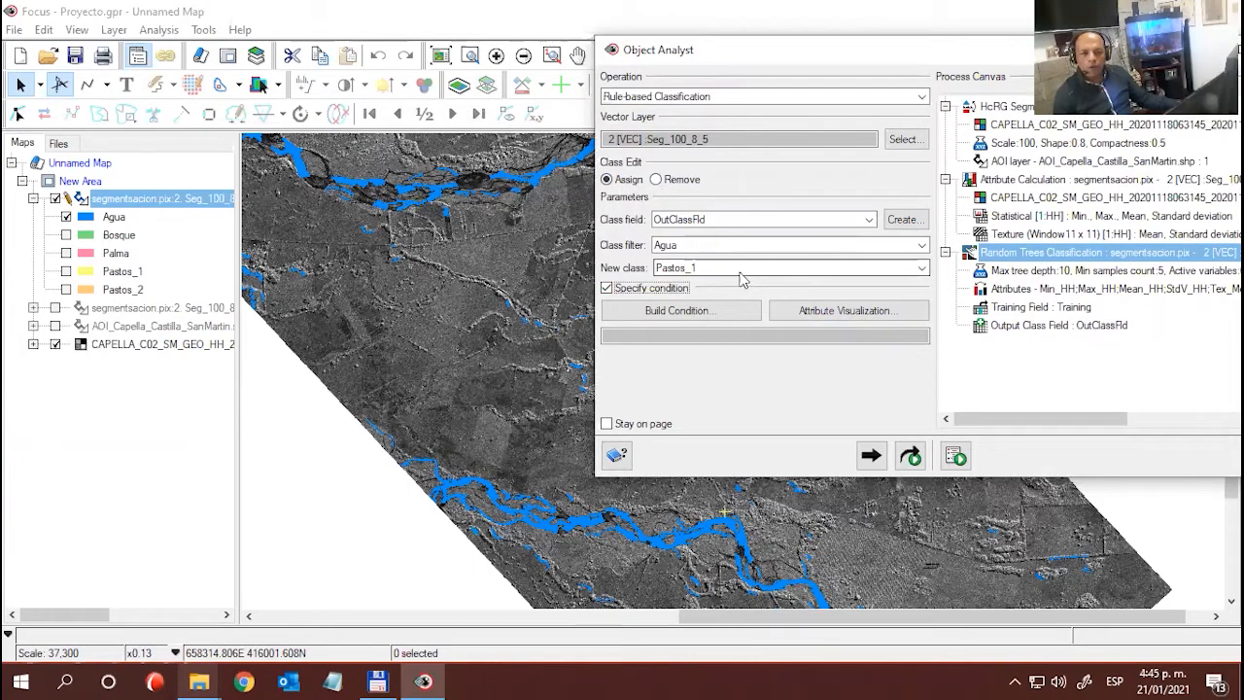
- Open Attribute Visualization with class field OutClassFld and range field Tex_Mean_11_HH, and clear the windows from the map
left_click(816, 312)
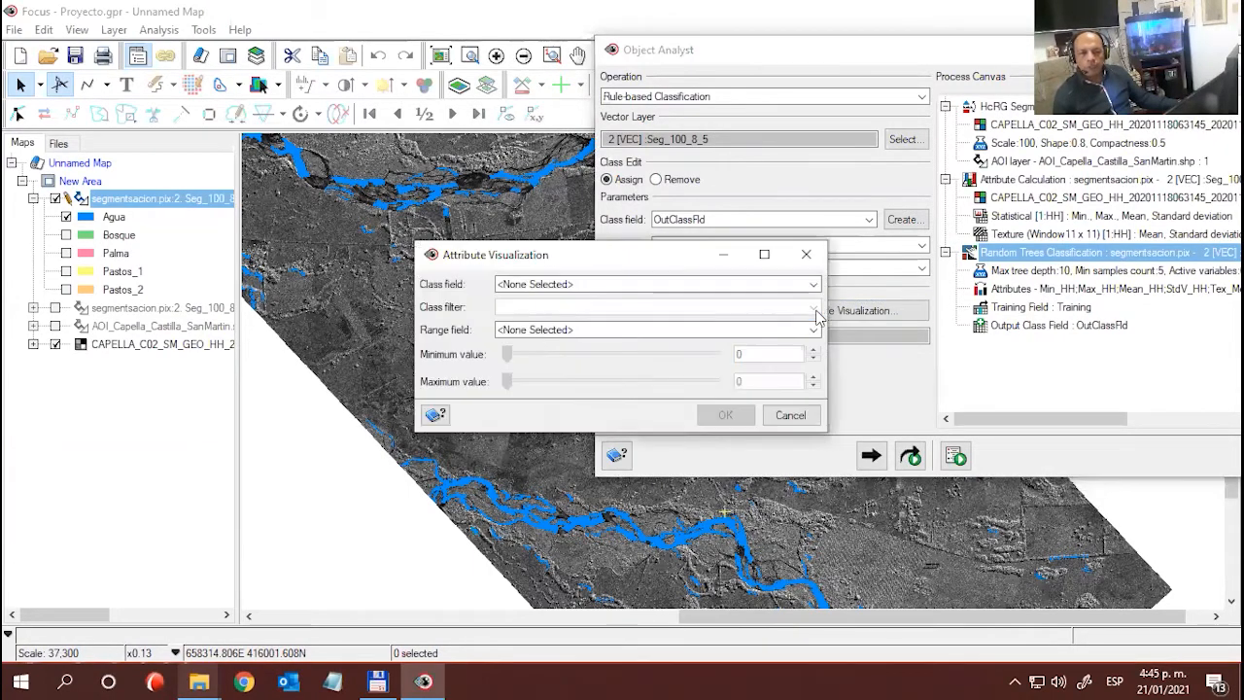
left_click_drag(1011, 54, 583, 188)
left_click(583, 183)
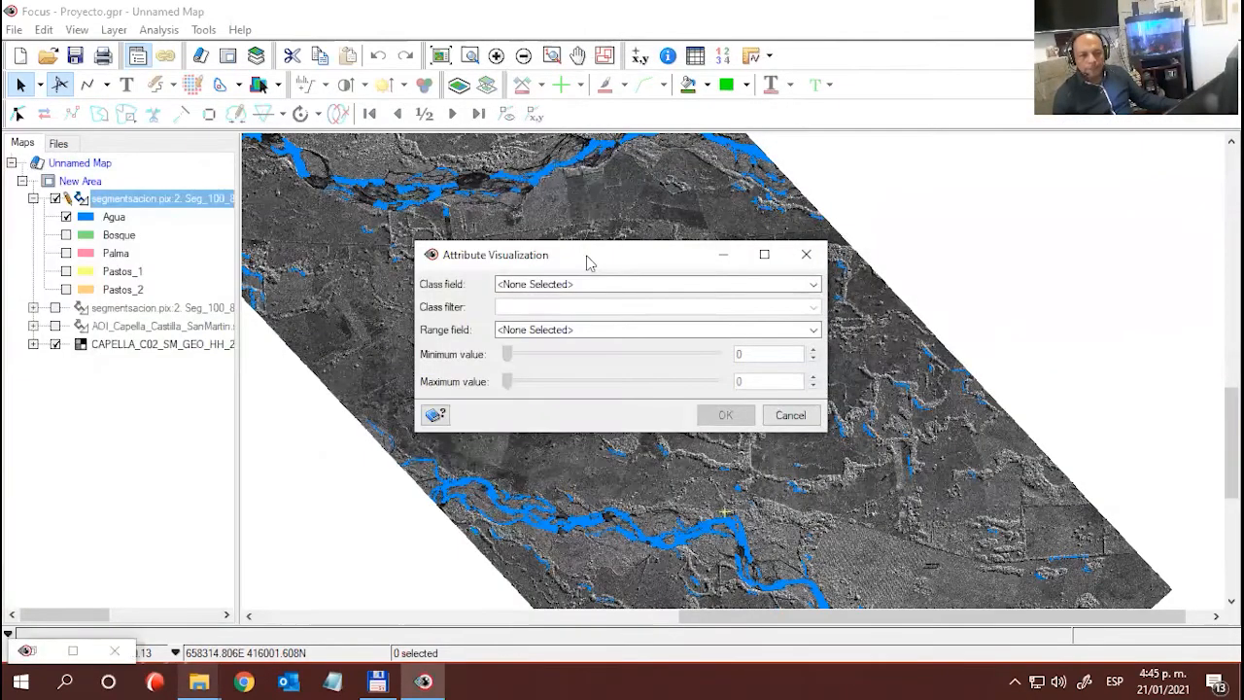
left_click_drag(587, 258, 596, 145)
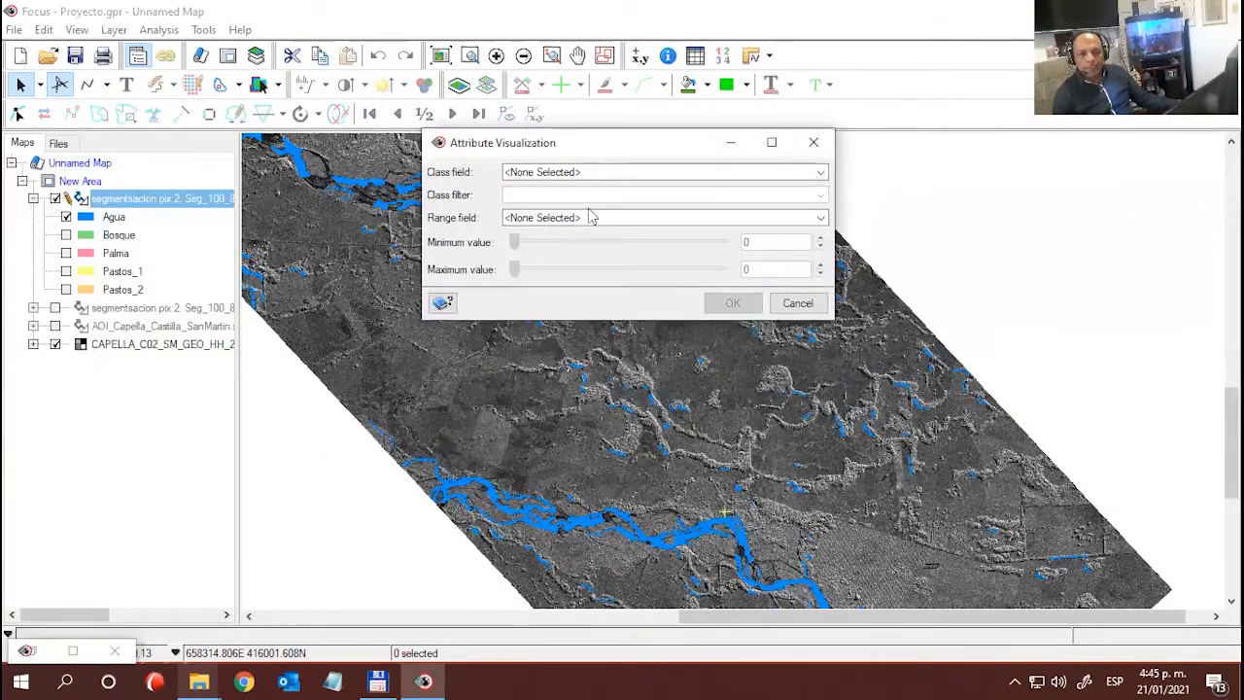
left_click(821, 172)
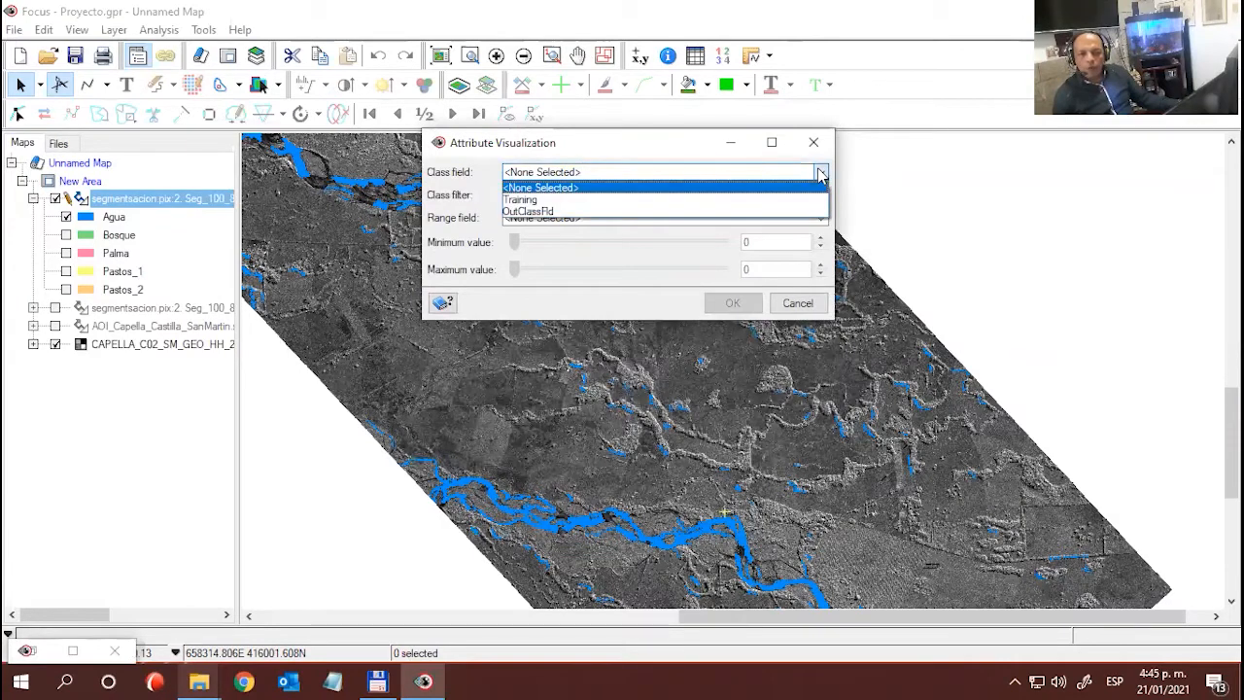
left_click(565, 212)
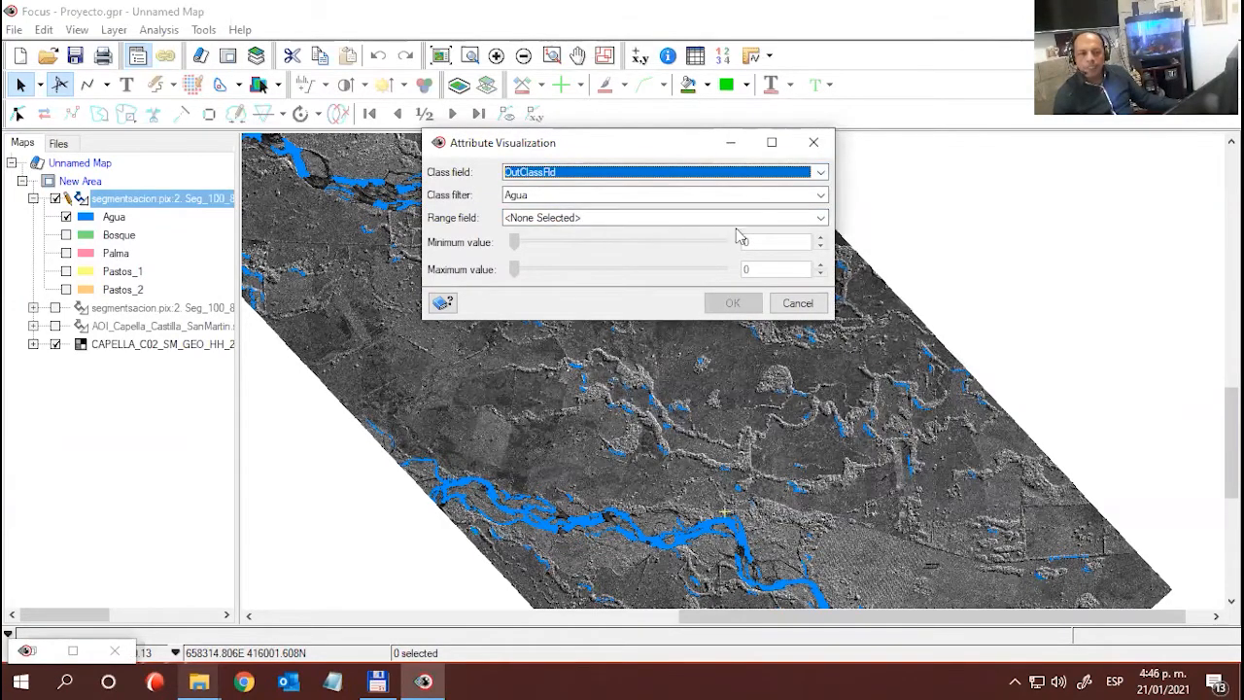
left_click(821, 218)
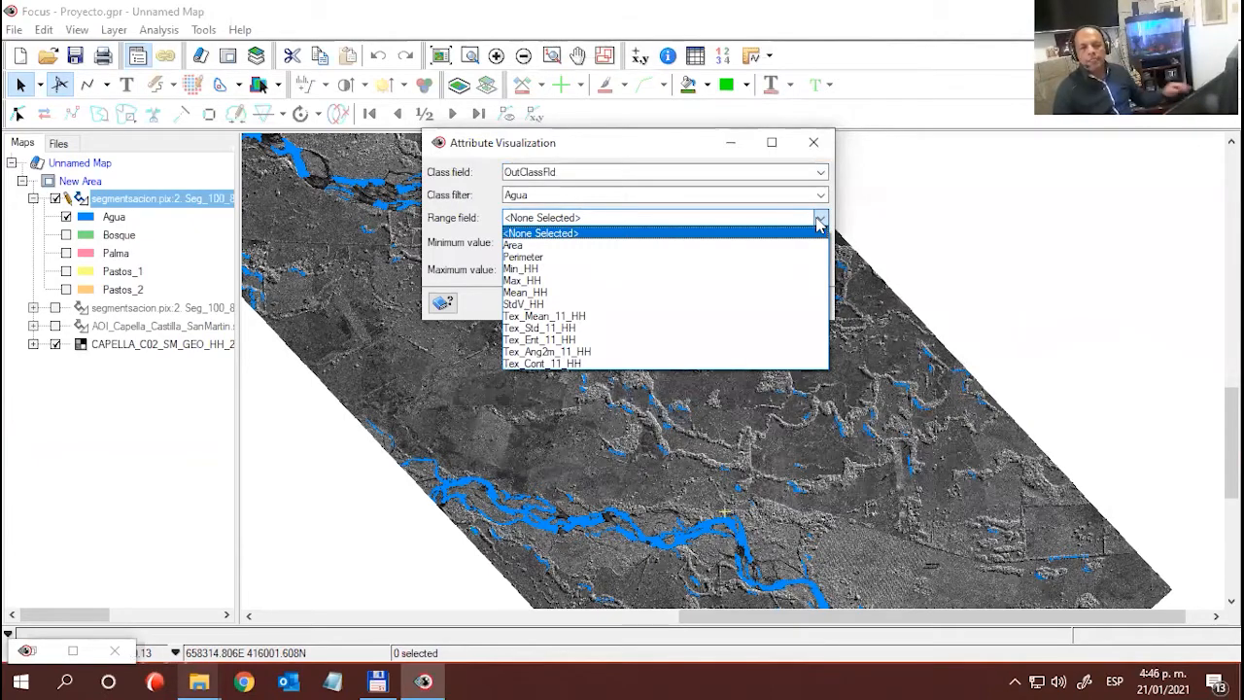
left_click(533, 317)
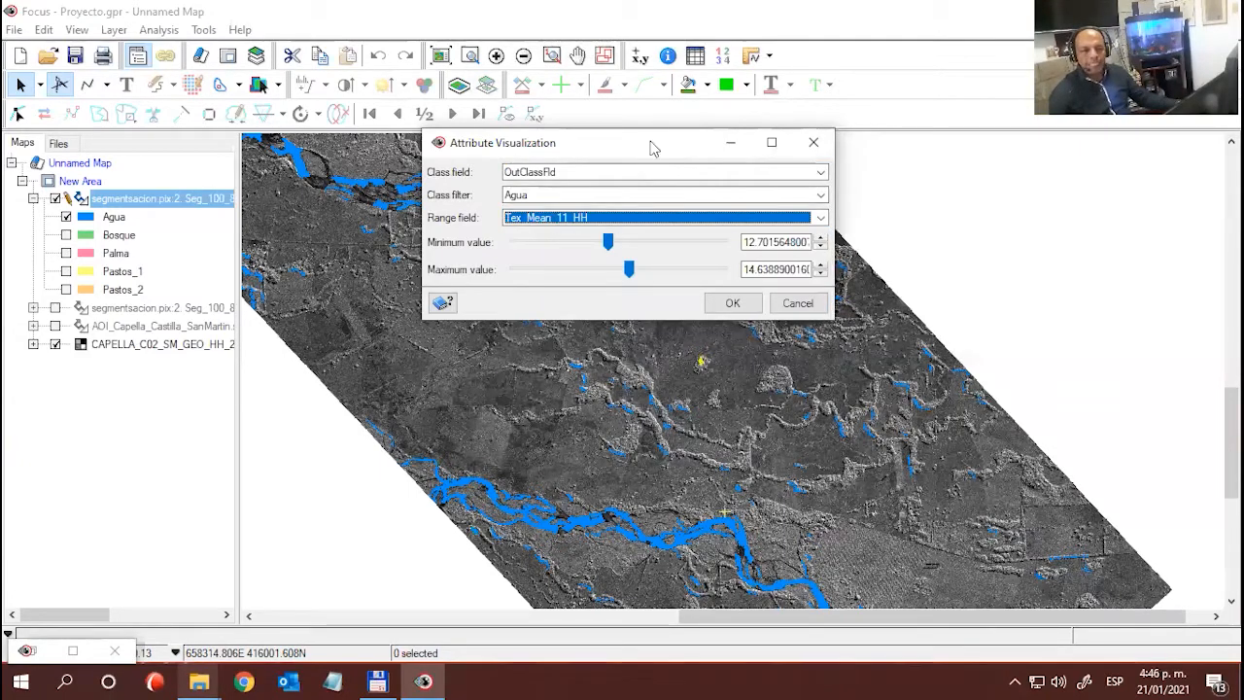
left_click_drag(652, 148, 867, 48)
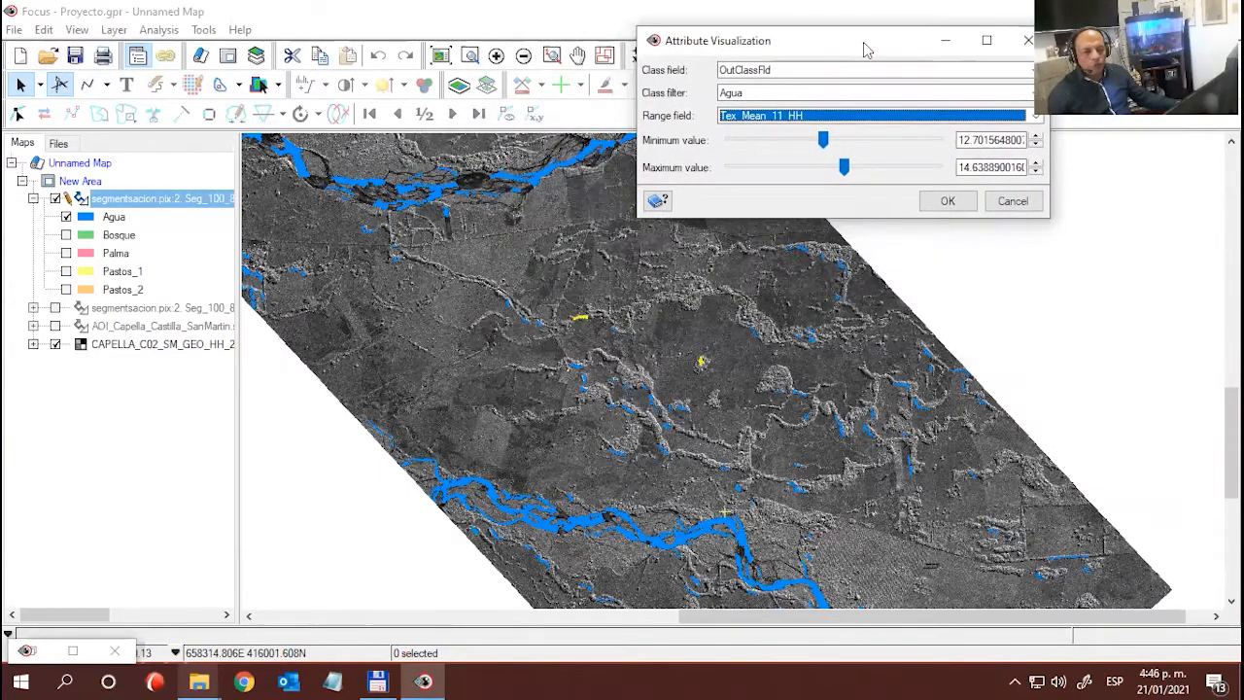
- Tune the Tex_Mean_11_HH range to highlight misclassified Agua polygons, with a minimum of about 8.3 and a maximum of about 23.36
left_click_drag(823, 139, 743, 139)
mouse_move(844, 167)
left_mouse_down()
mouse_move(782, 168)
mouse_move(838, 177)
left_mouse_up()
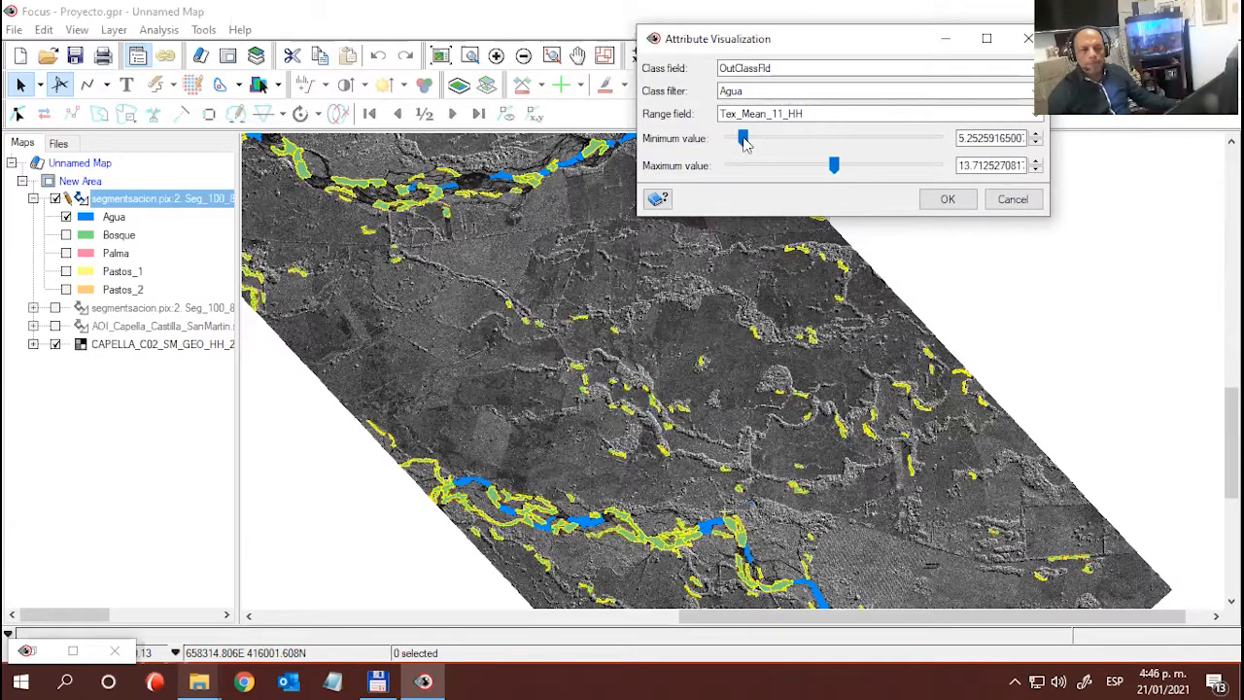
left_click_drag(743, 139, 770, 144)
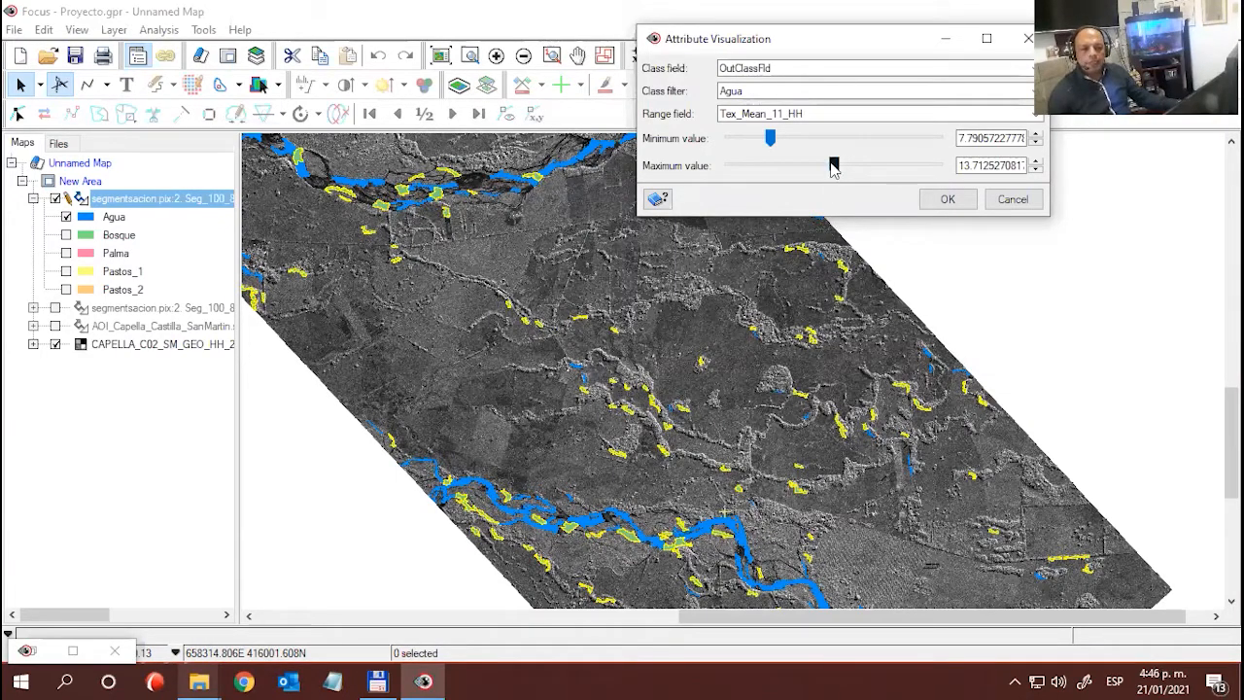
left_click_drag(832, 167, 937, 166)
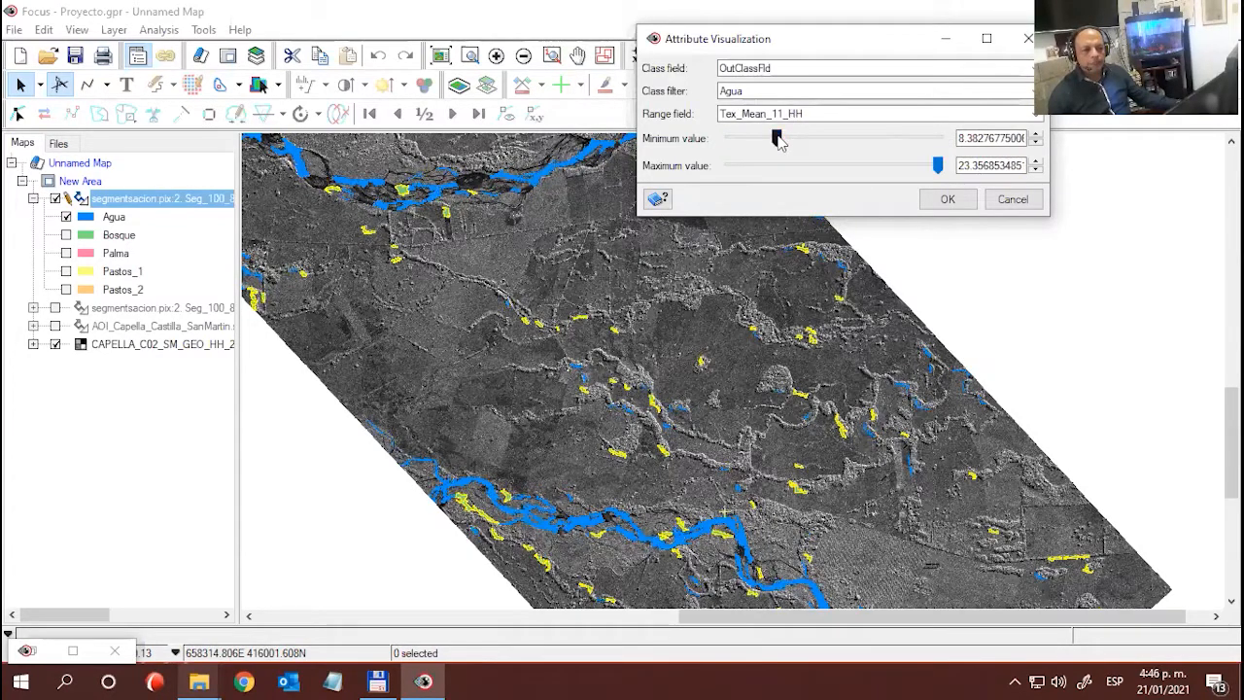
mouse_move(777, 139)
left_mouse_down()
mouse_move(795, 143)
mouse_move(779, 145)
left_mouse_up()
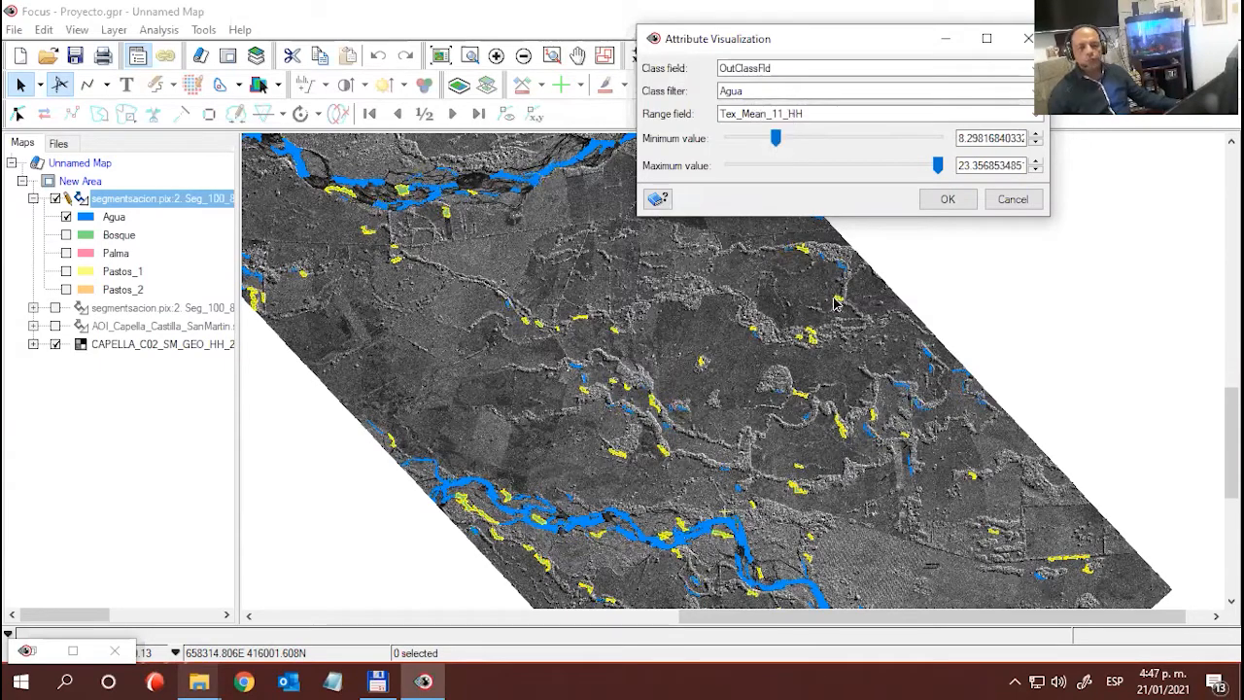
- Set the minimum value of the Tex_Mean_11_HH range to 8, accept the range, and bring the map back to the front
left_click_drag(958, 142, 1201, 258)
key("BackSpace")
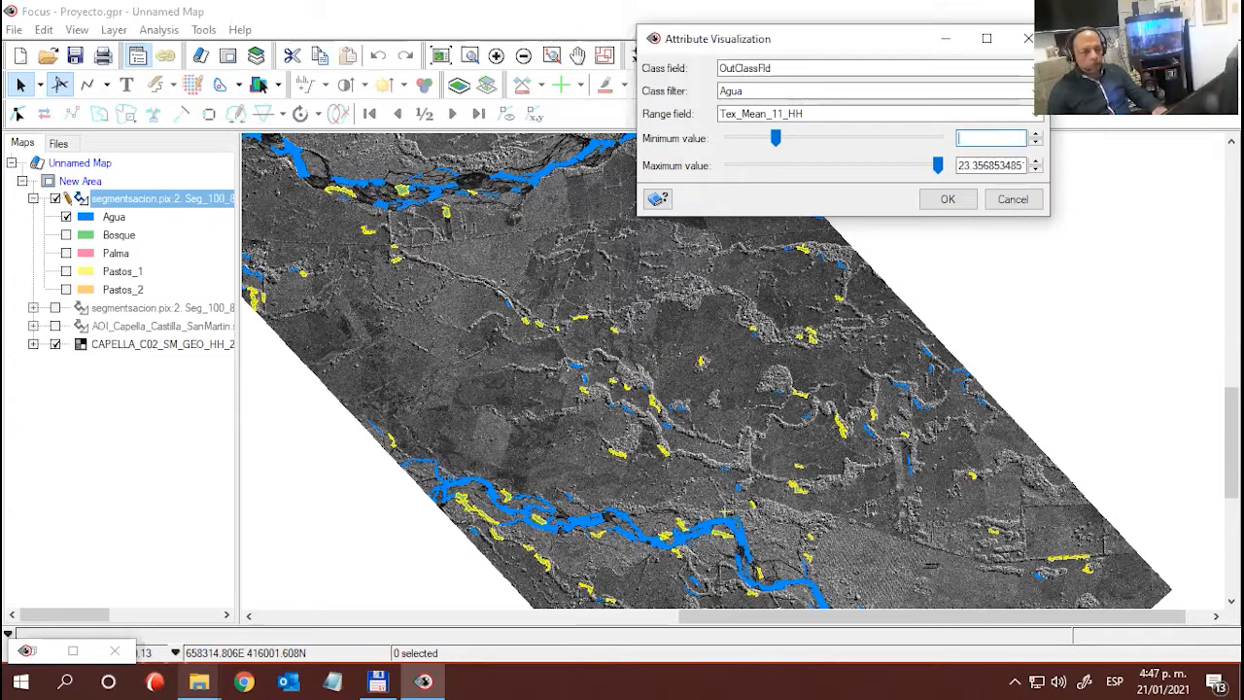
type("8")
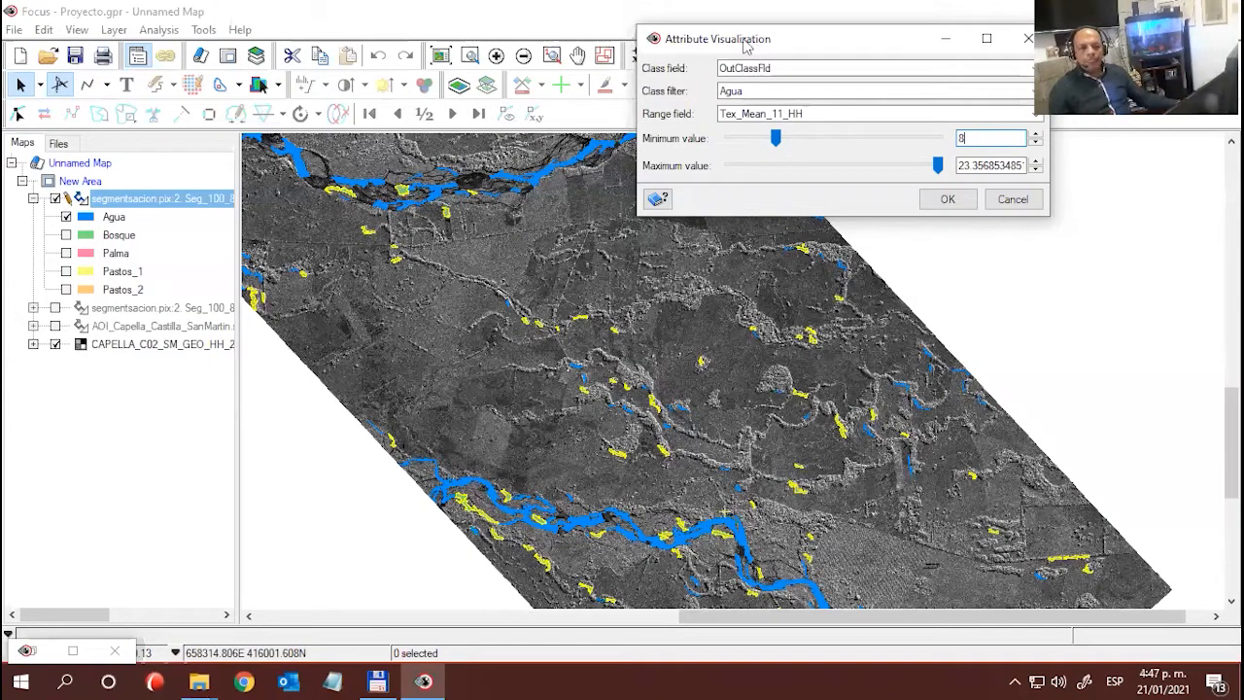
left_click_drag(745, 40, 724, 57)
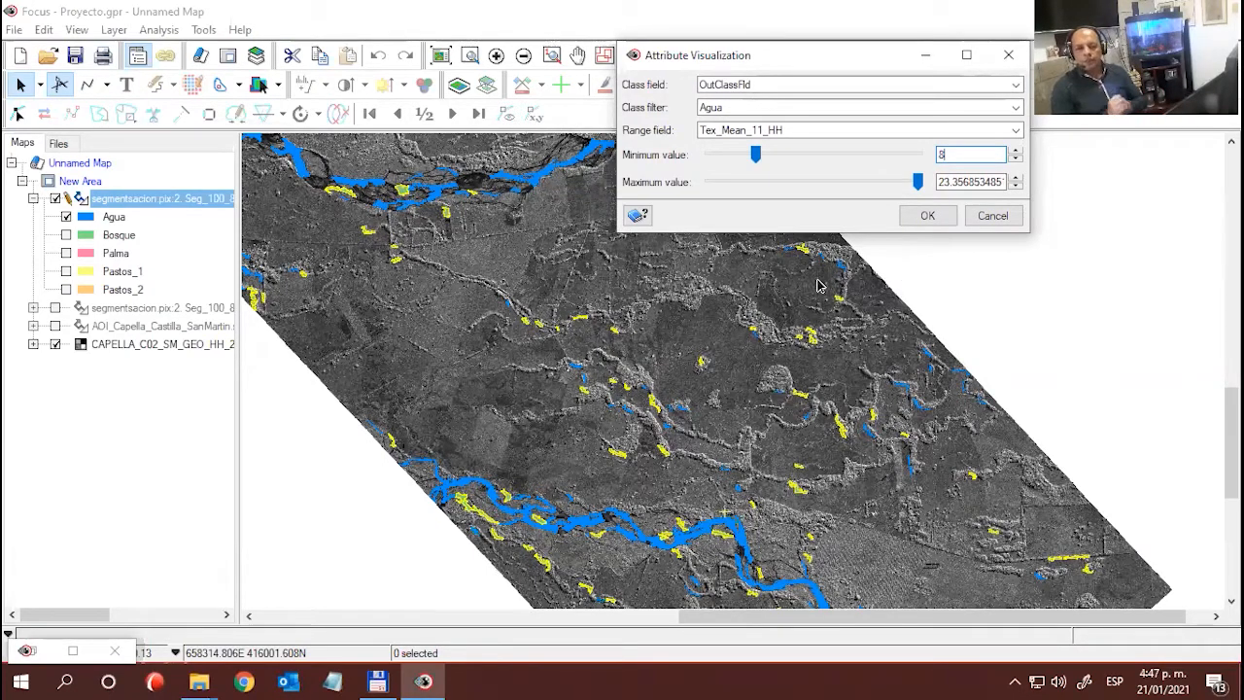
left_click(901, 220)
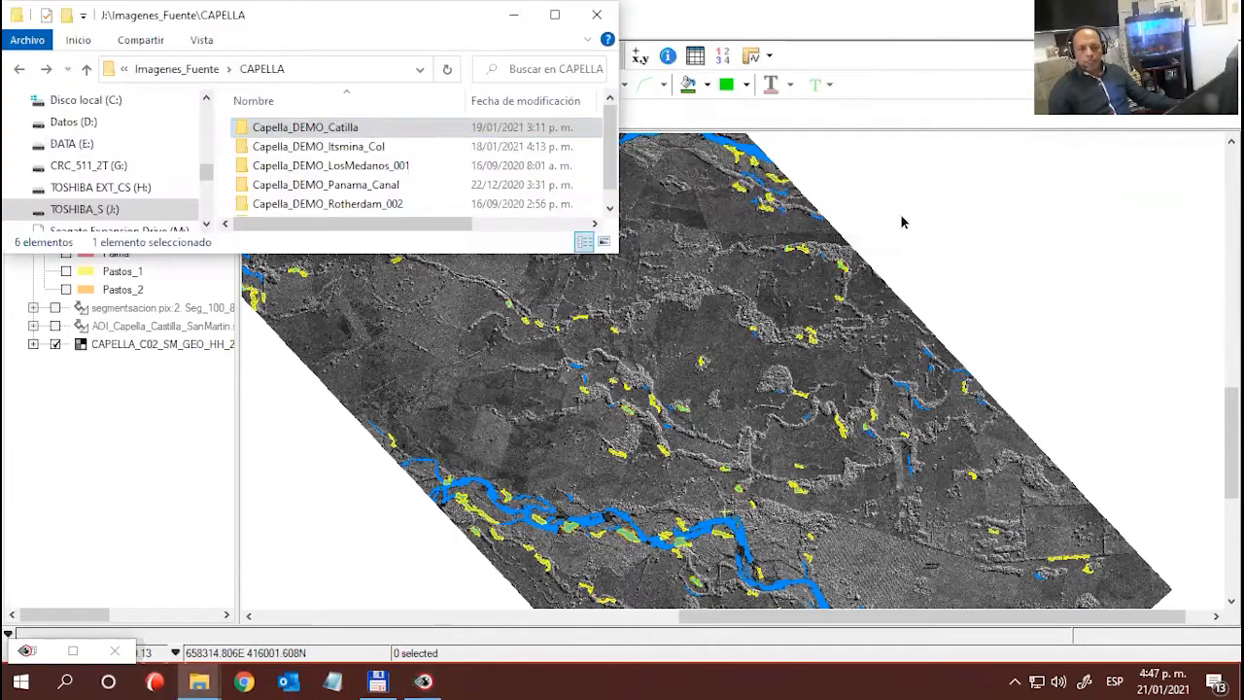
left_click(706, 13)
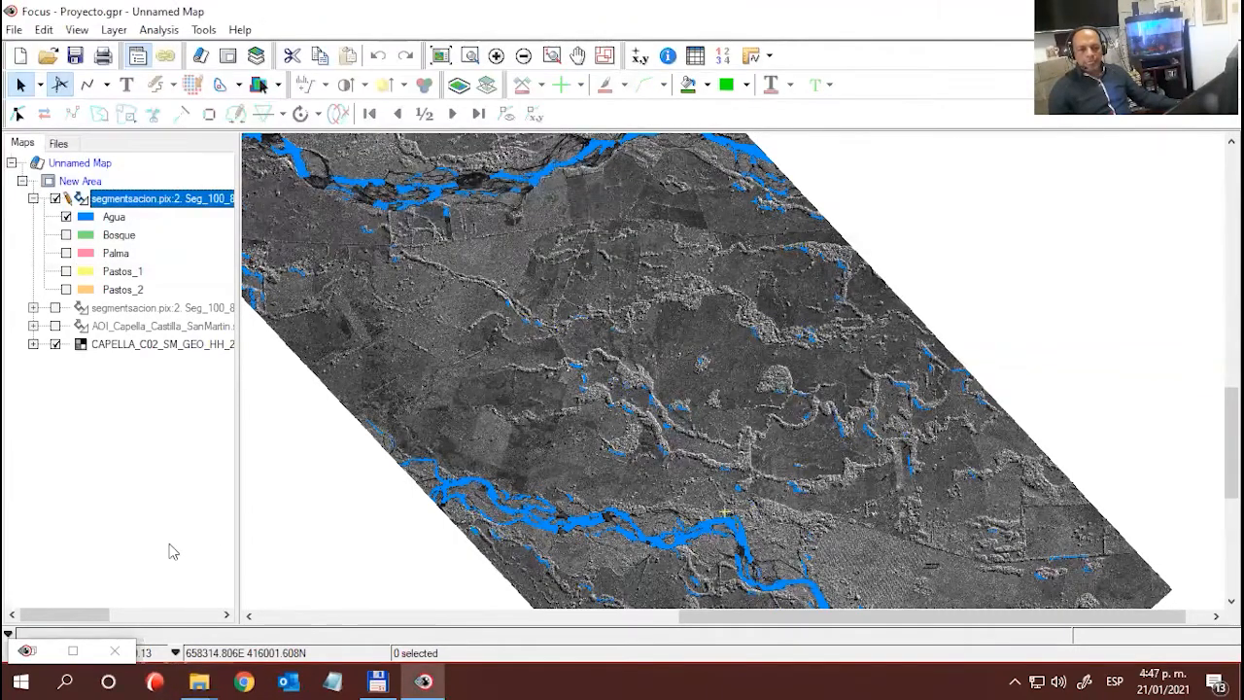
- Restore Object Analyst, then add and run the rule assigning Pastos_1 to Agua polygons with Tex_Mean_11_HH from 8 to 23.356853485107
left_click(29, 651)
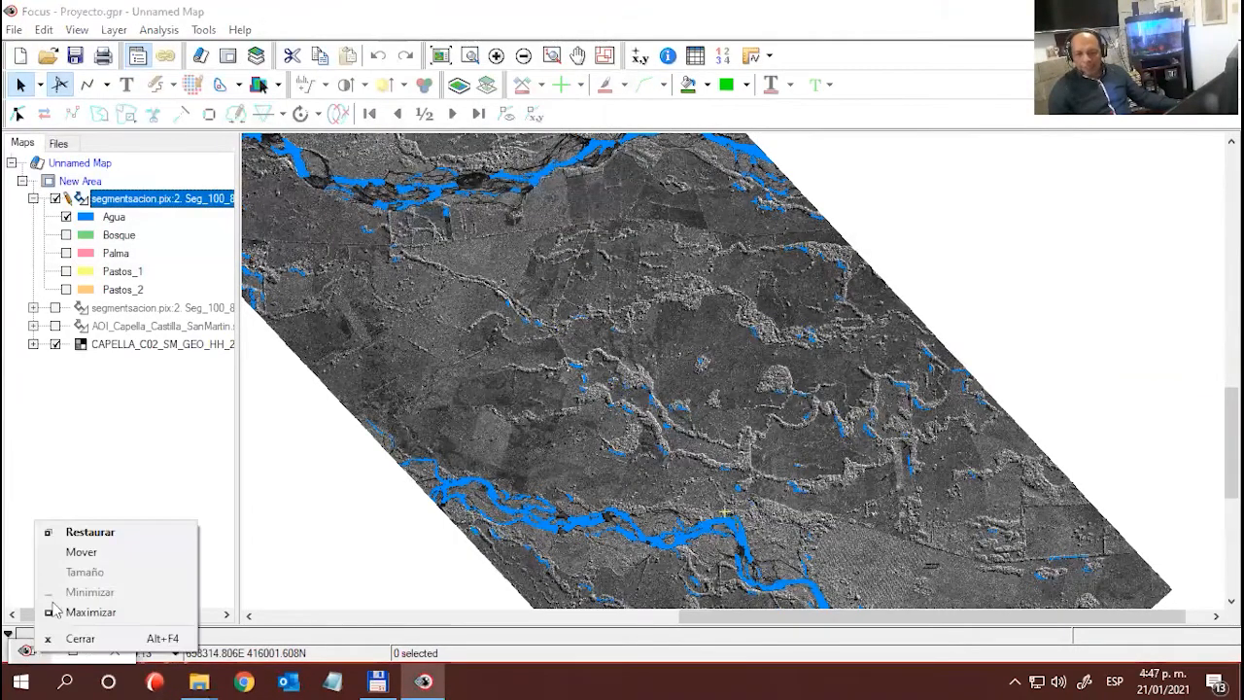
left_click(82, 534)
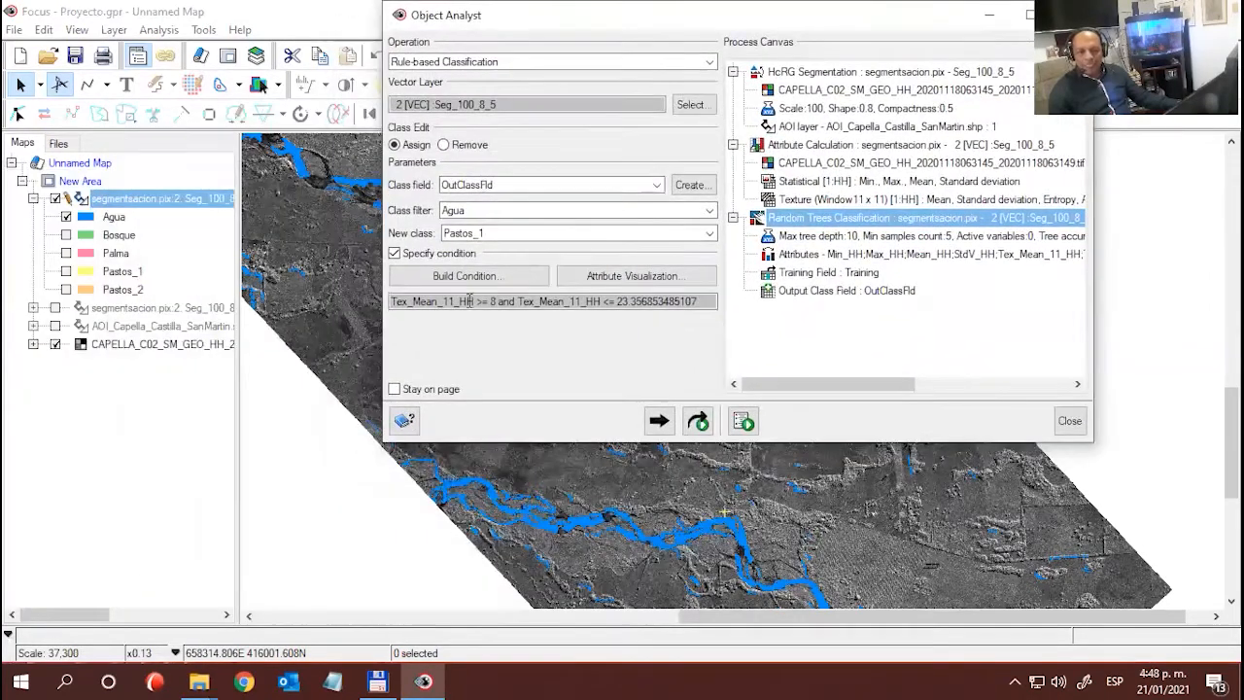
left_click_drag(405, 301, 717, 339)
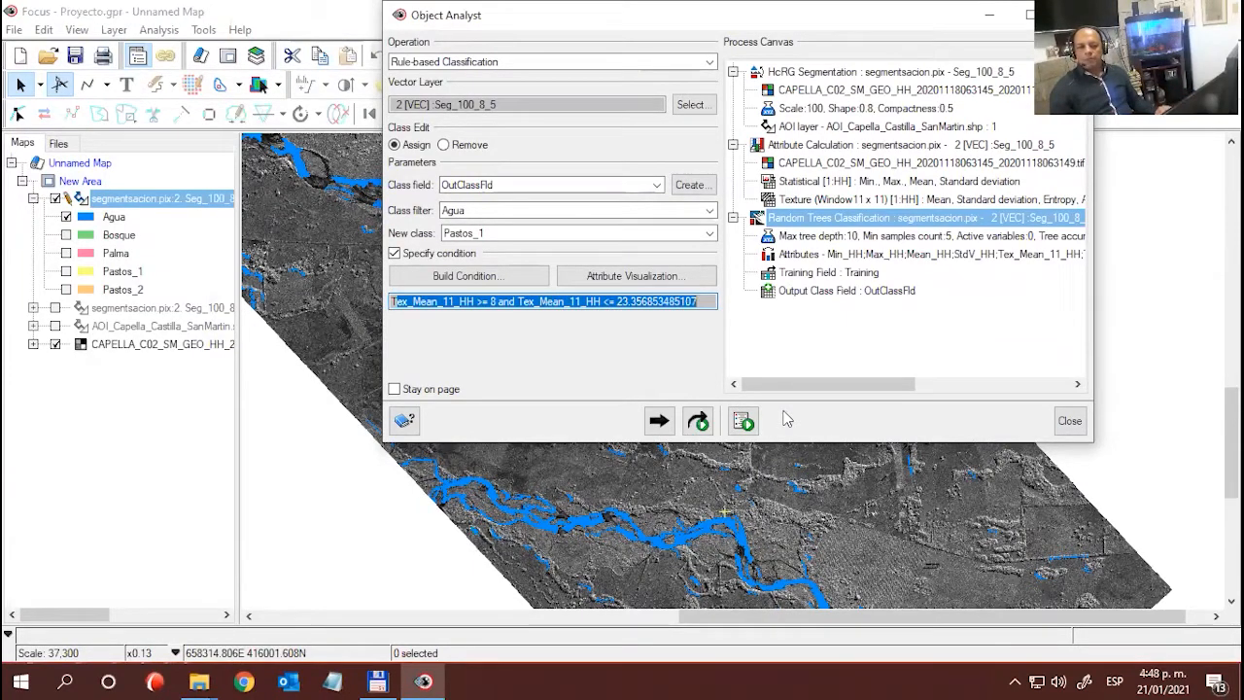
left_click(698, 422)
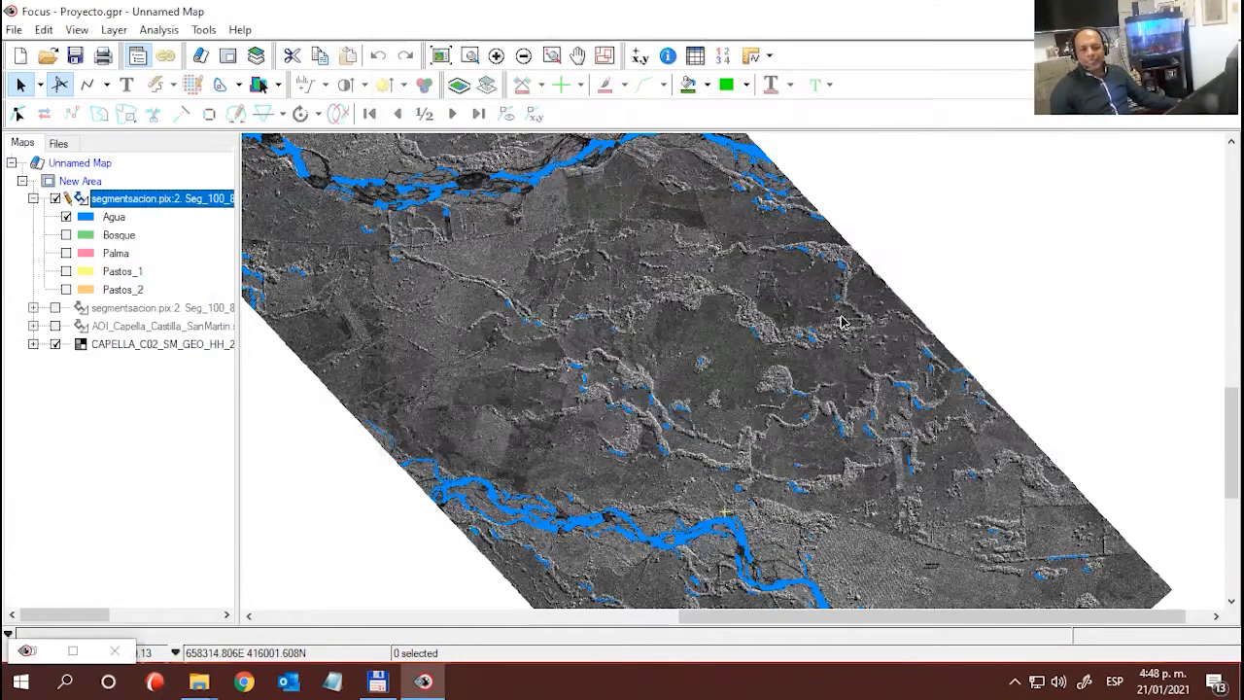
- Toggle the Agua class off and on to check the reclassification on the map, then reopen Object Analyst
left_click(987, 13)
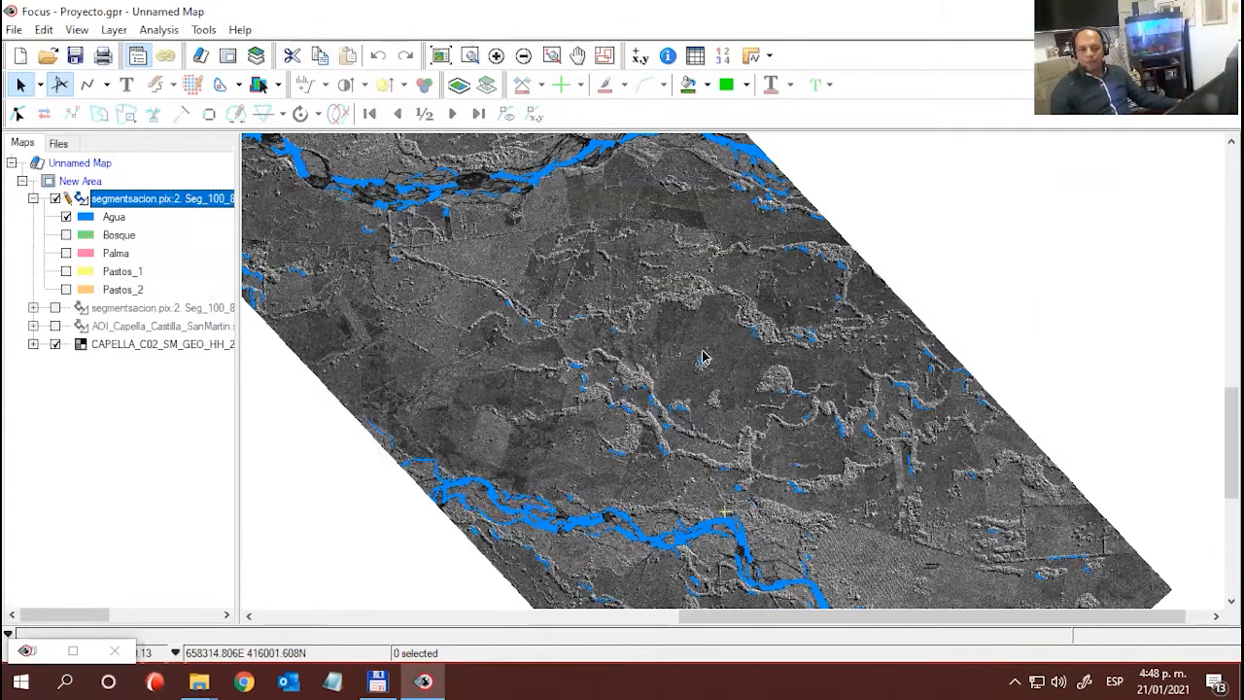
left_click(68, 218)
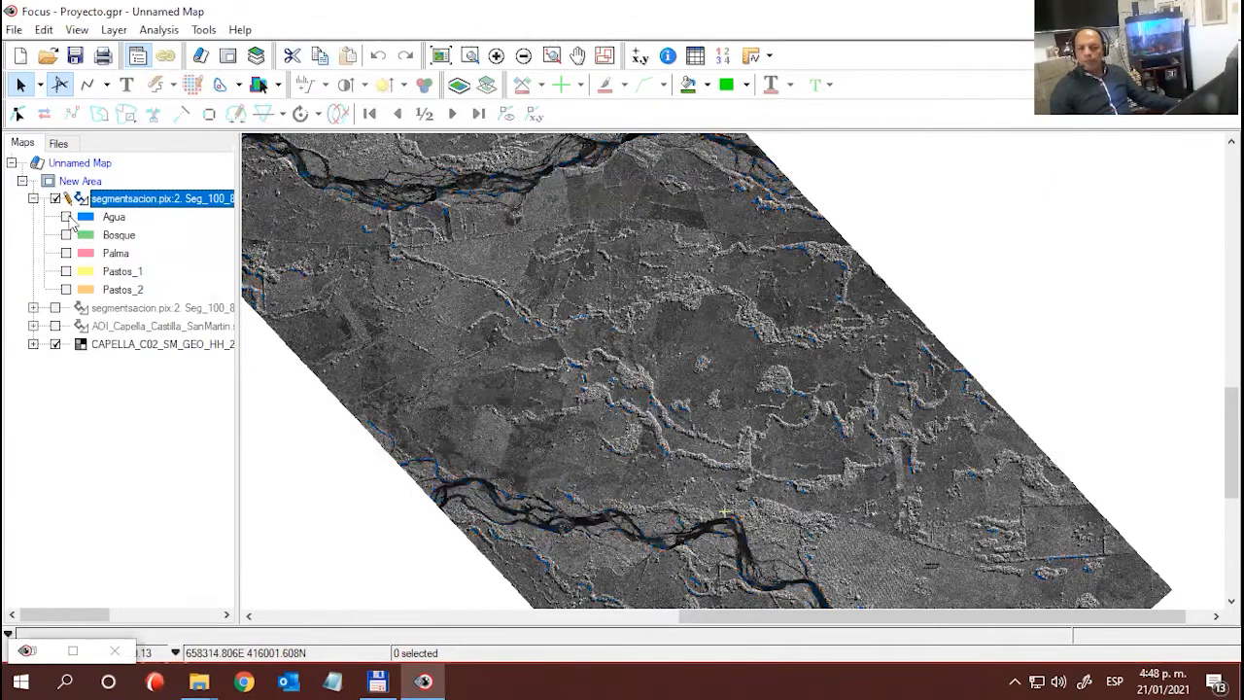
left_click(66, 217)
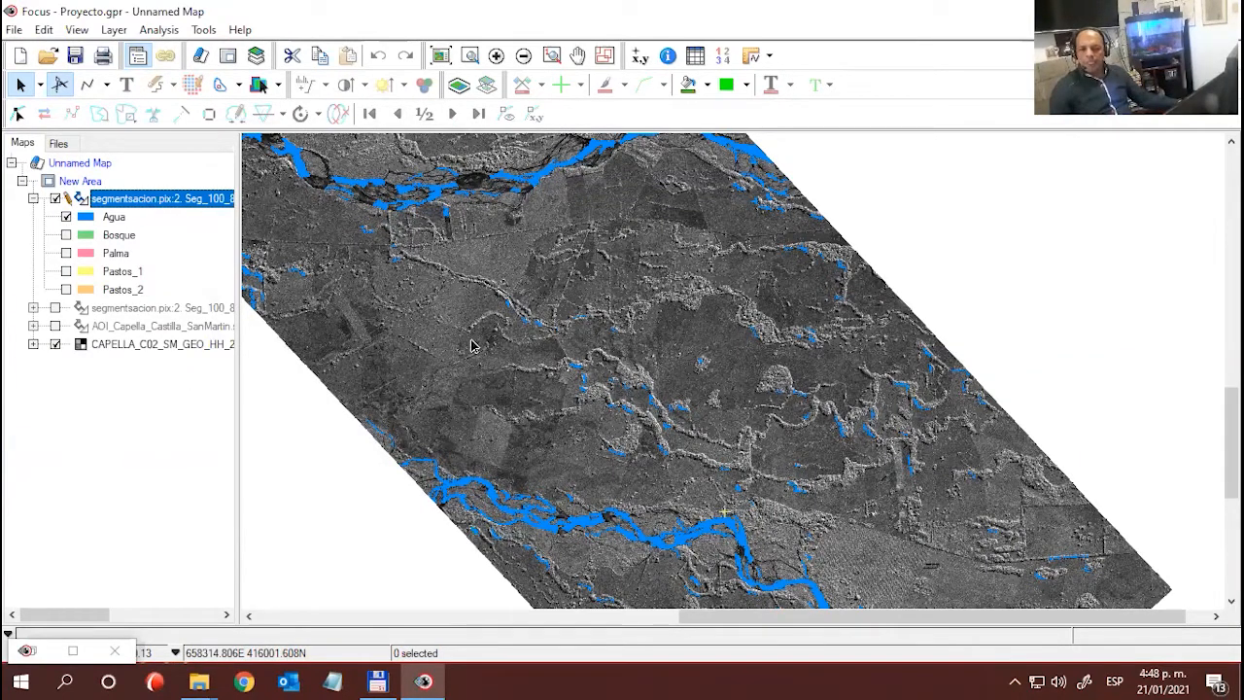
double_click(36, 657)
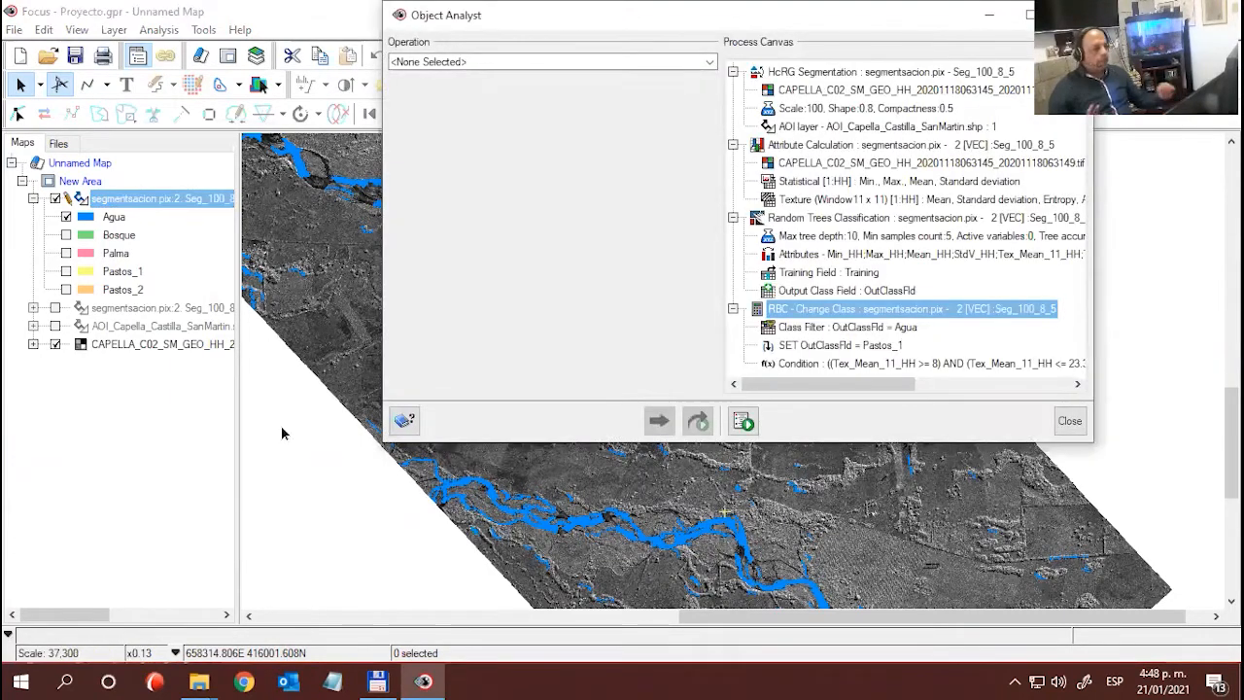
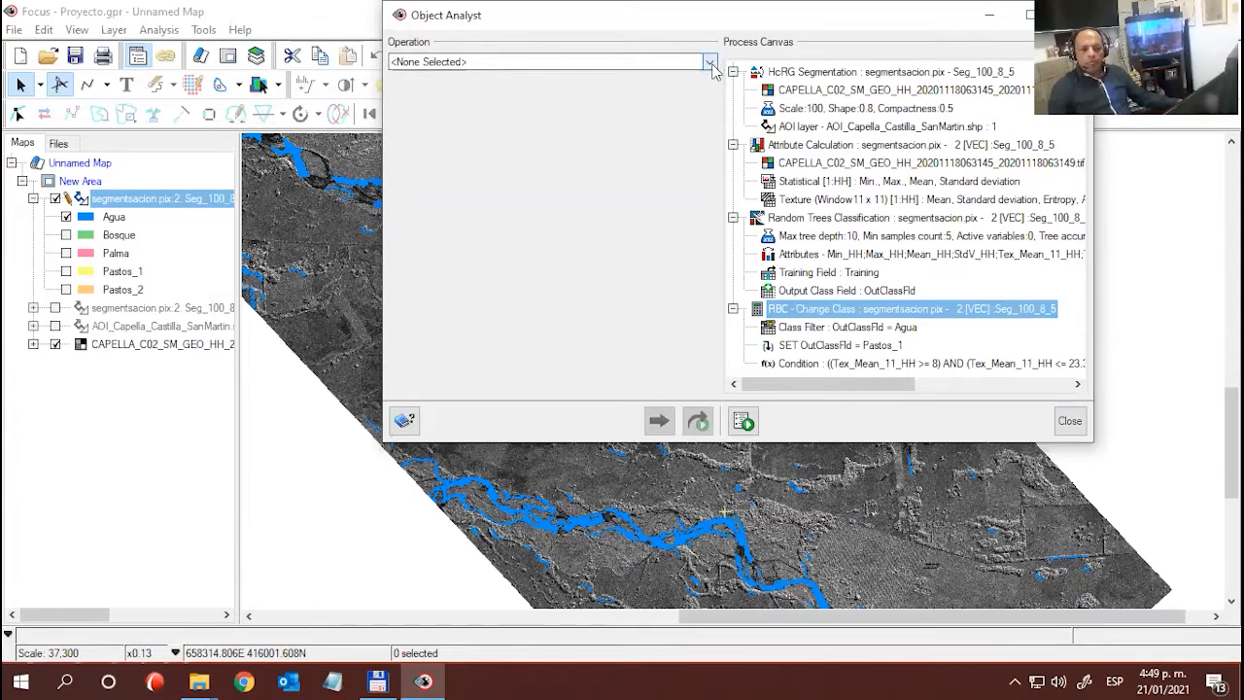
- Set up Post-classification Editing of type Class edit with OutClassFld as the class field, and open the class editor
left_click(710, 64)
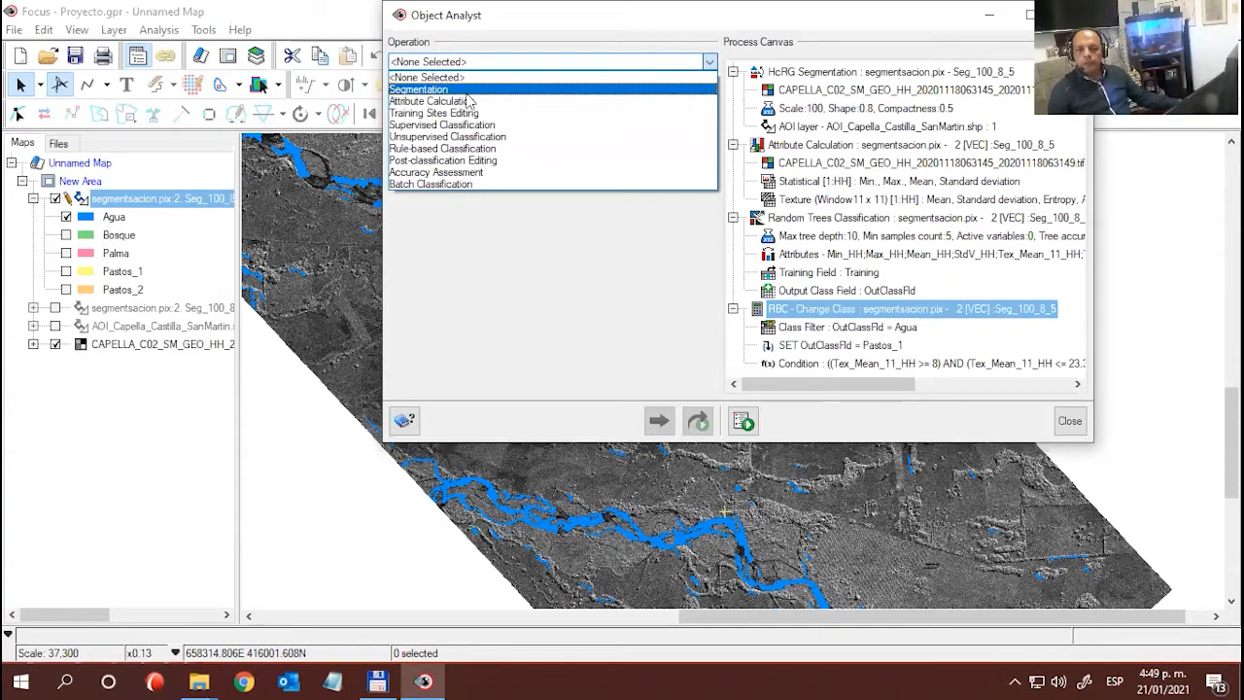
left_click(583, 32)
left_click_drag(583, 32, 665, 14)
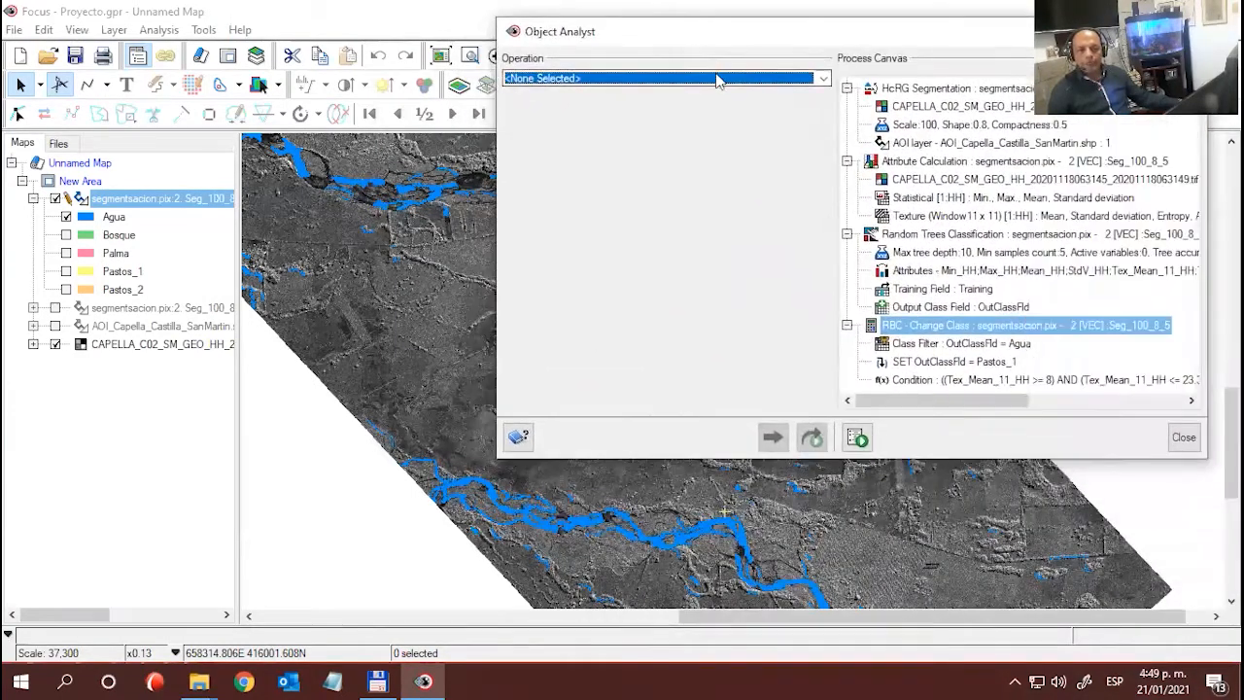
left_click(823, 77)
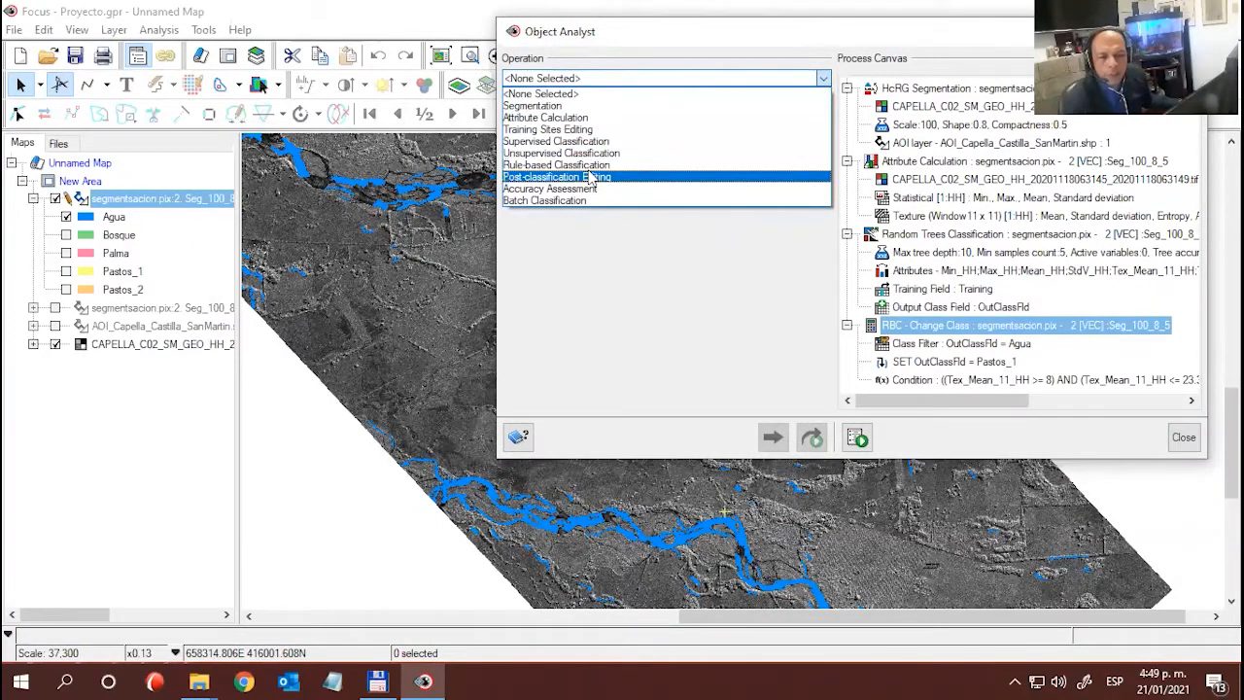
left_click(590, 178)
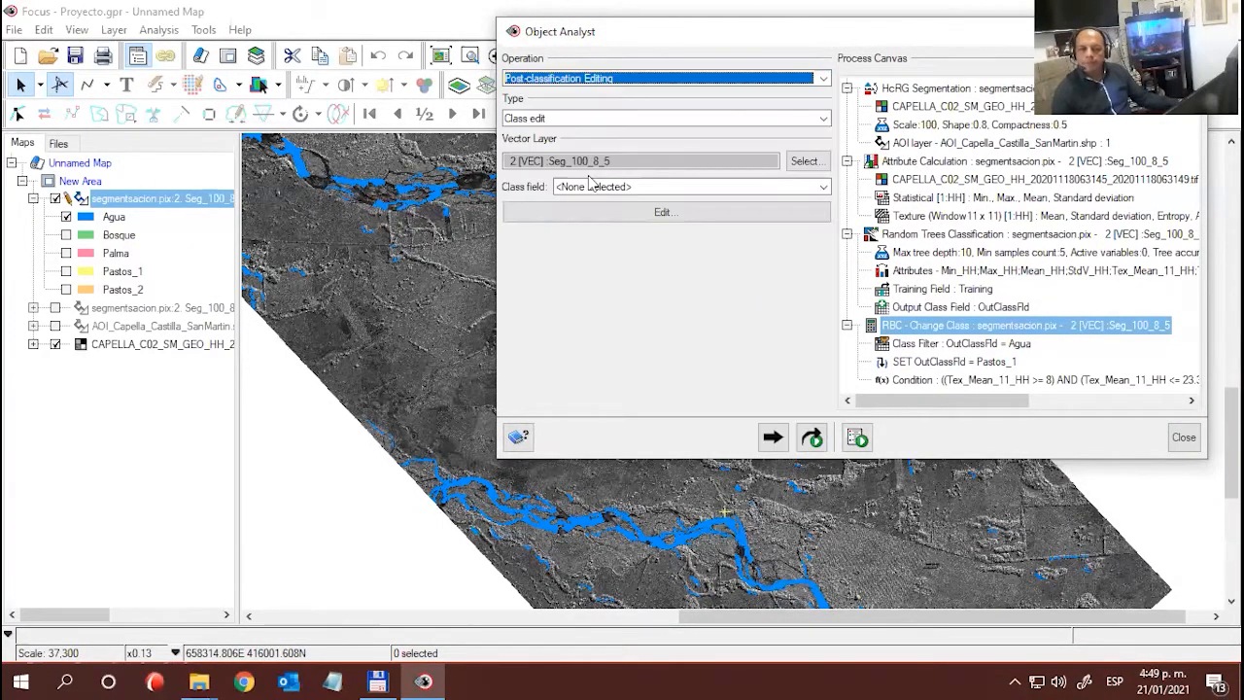
left_click(824, 117)
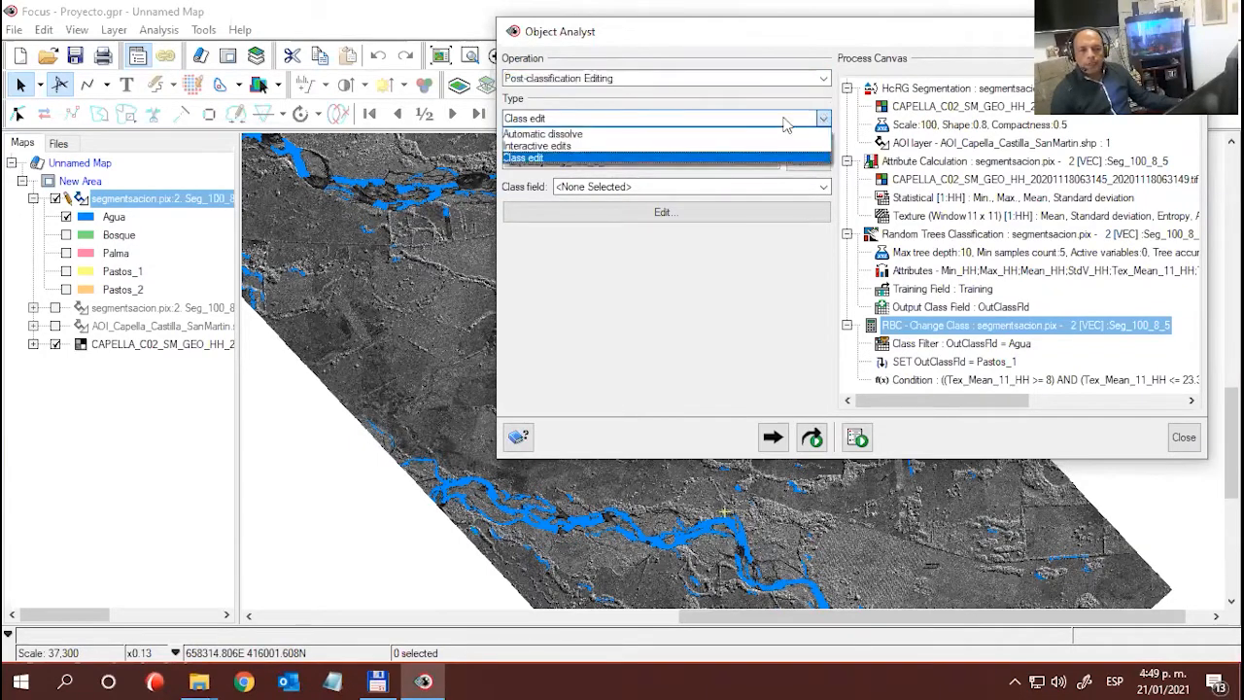
left_click(749, 161)
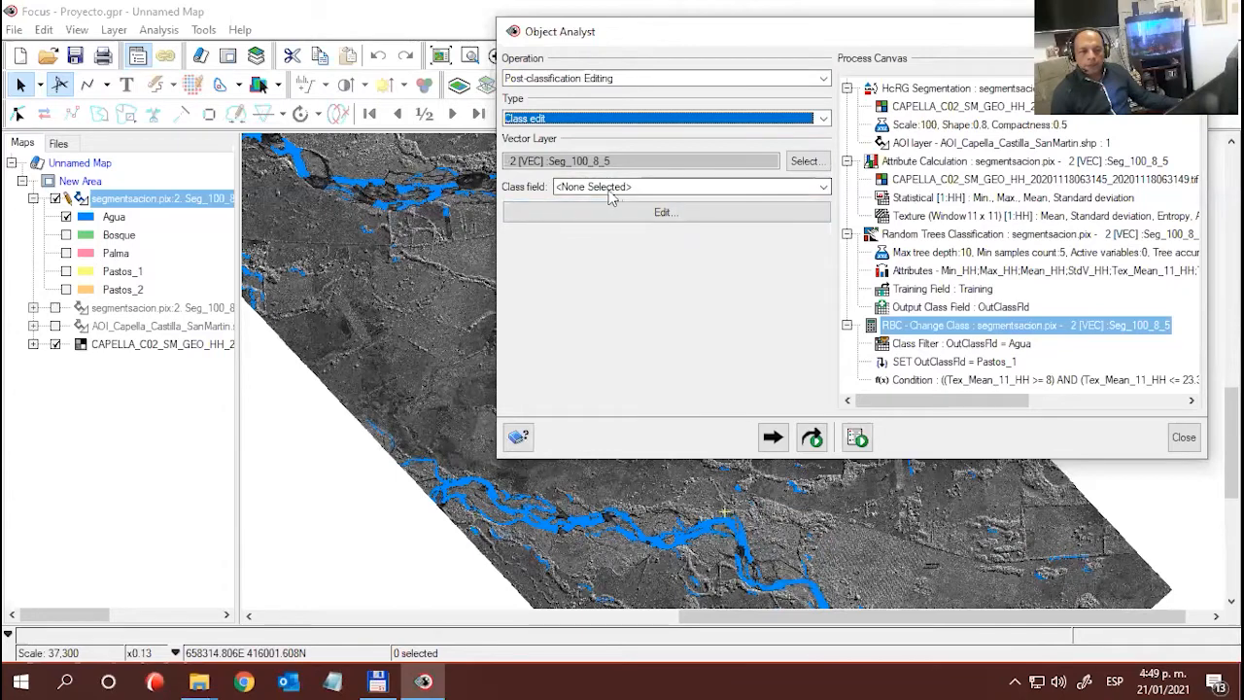
left_click(824, 186)
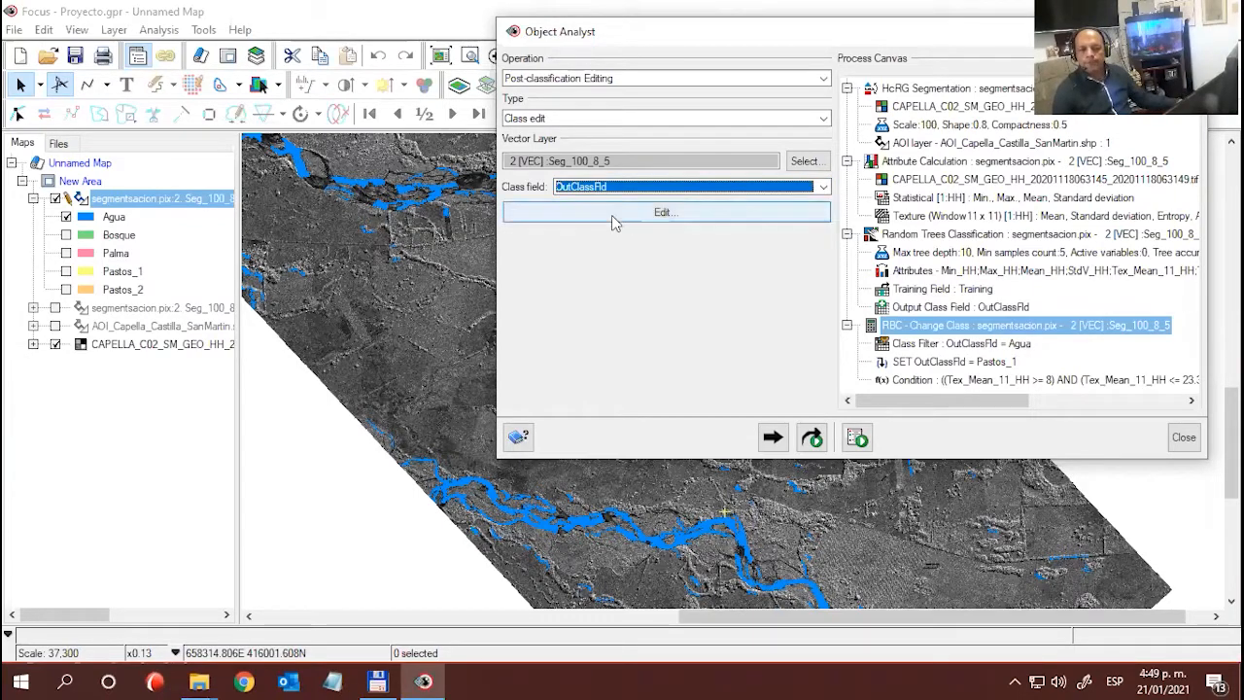
left_click(611, 215)
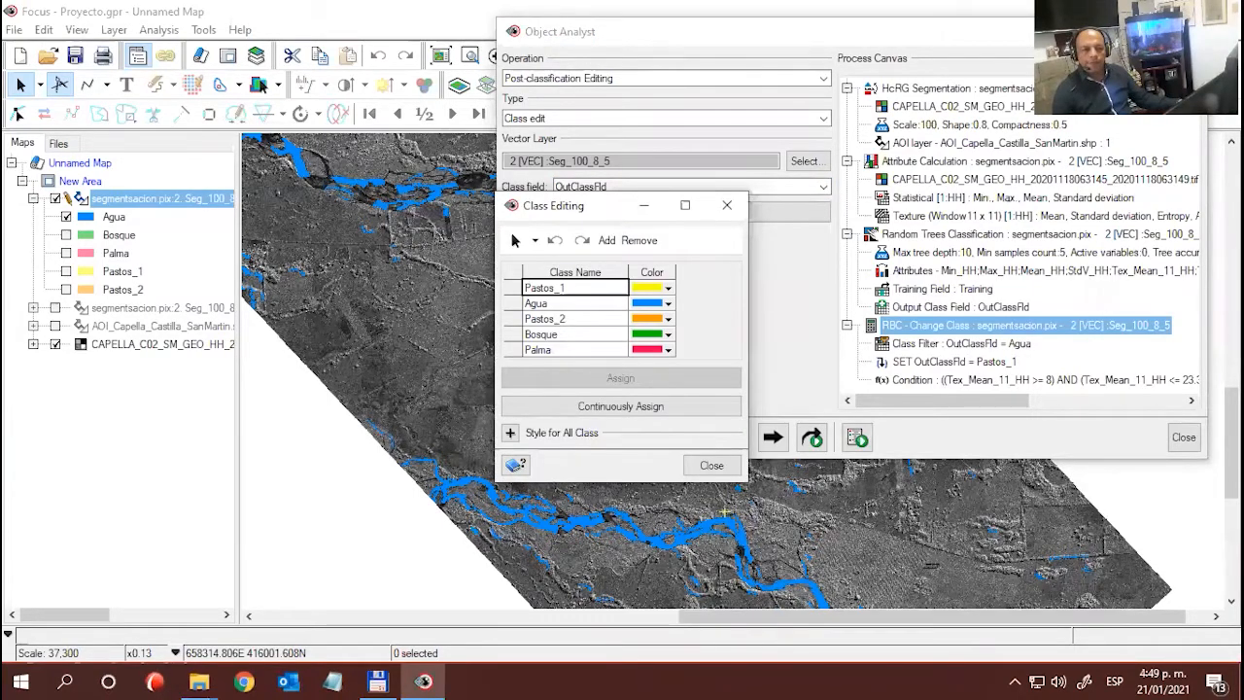
- Minimize Object Analyst and move the Class Editing window aside to uncover the map
left_click_drag(1101, 35, 961, 37)
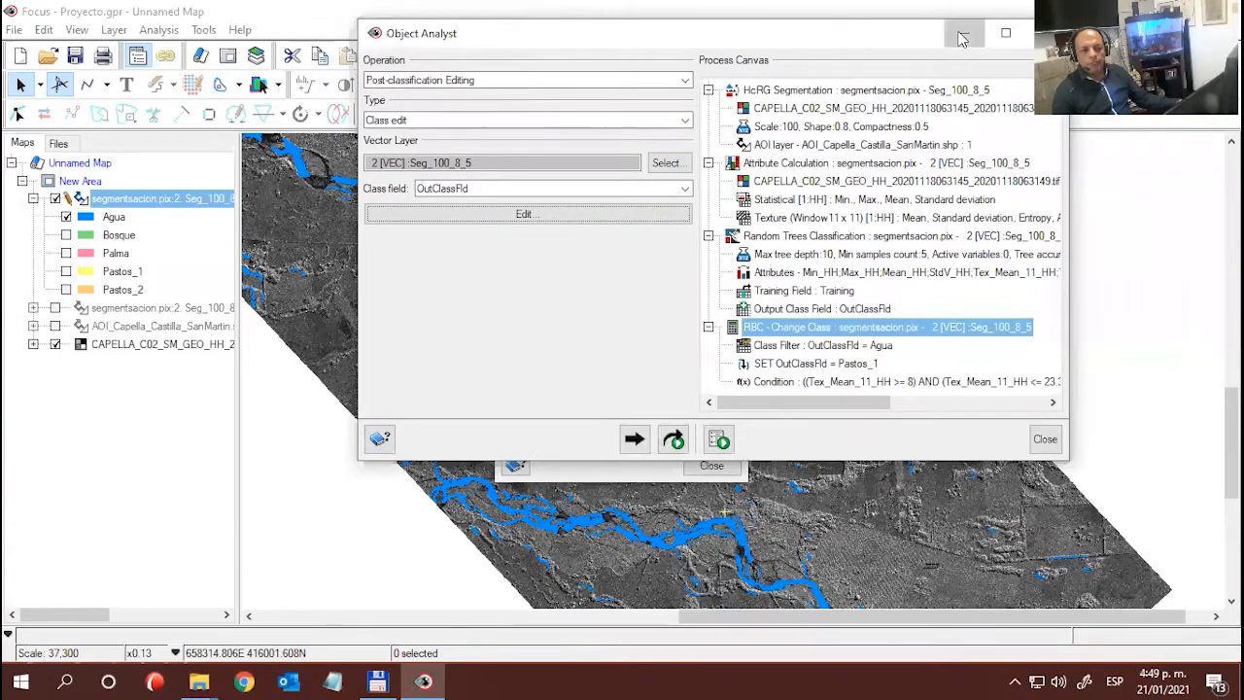
left_click(962, 35)
left_click_drag(555, 216, 876, 133)
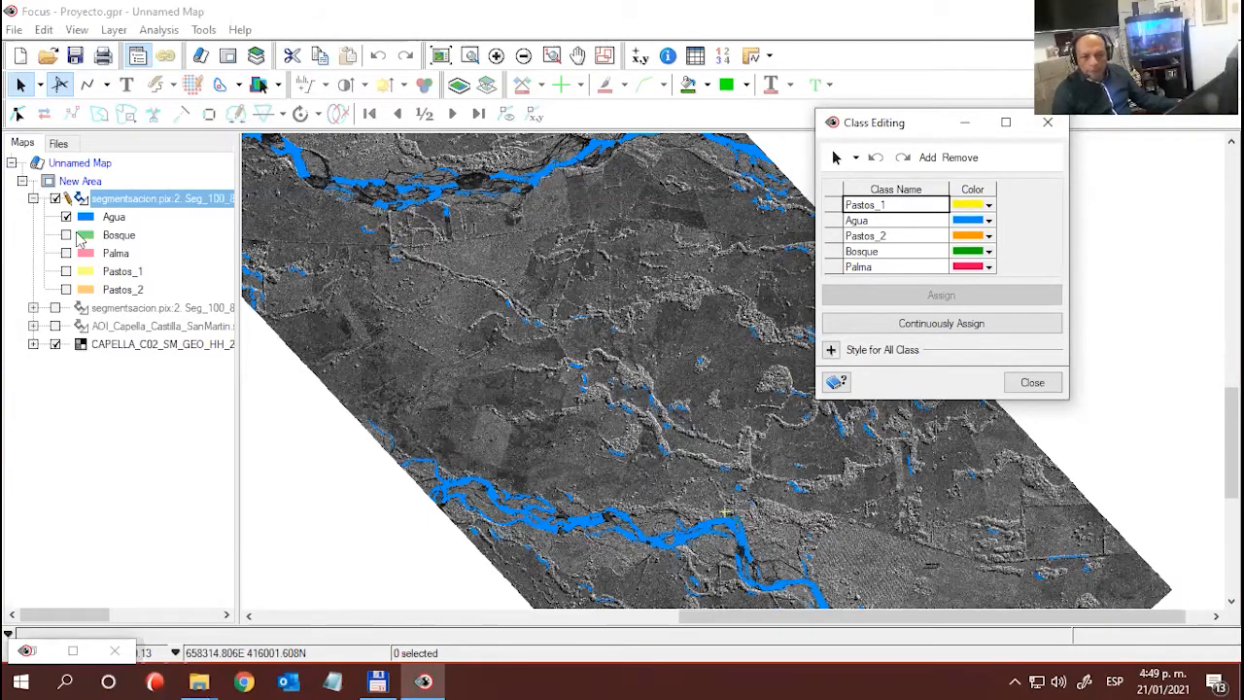
- Toggle the Pastos_1 class on and off repeatedly to compare its coverage with the Agua polygons, leaving it hidden
left_click(66, 272)
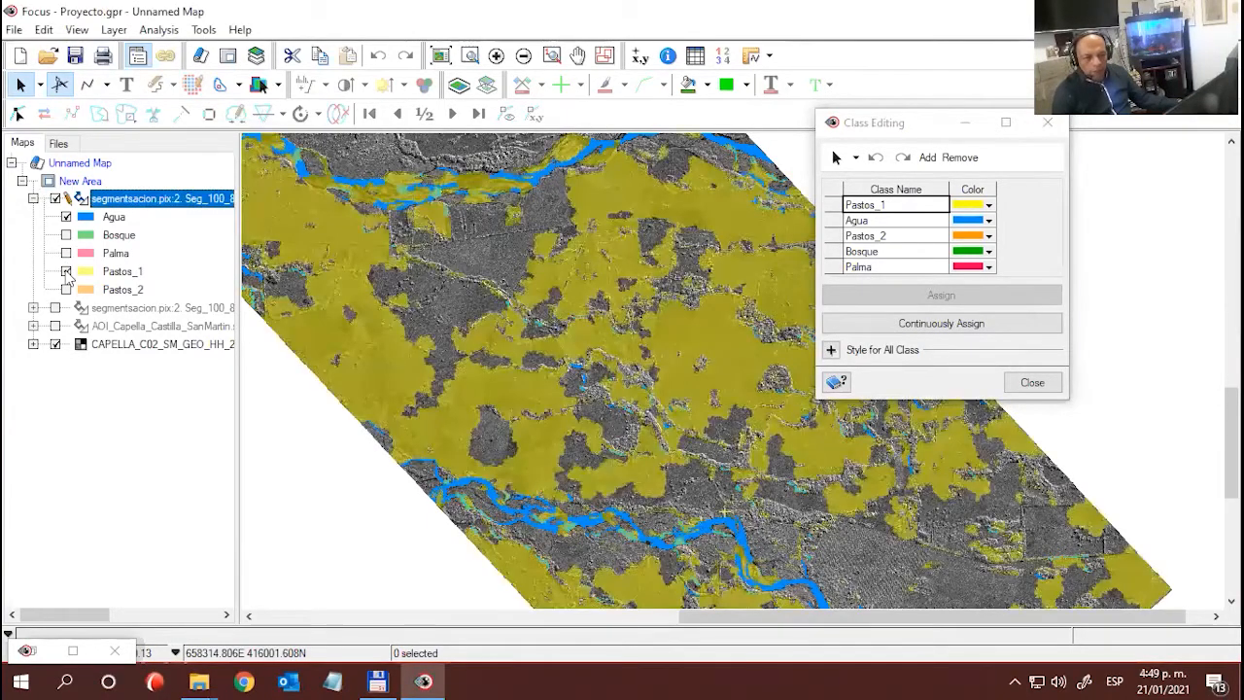
left_click(66, 272)
left_click(66, 272)
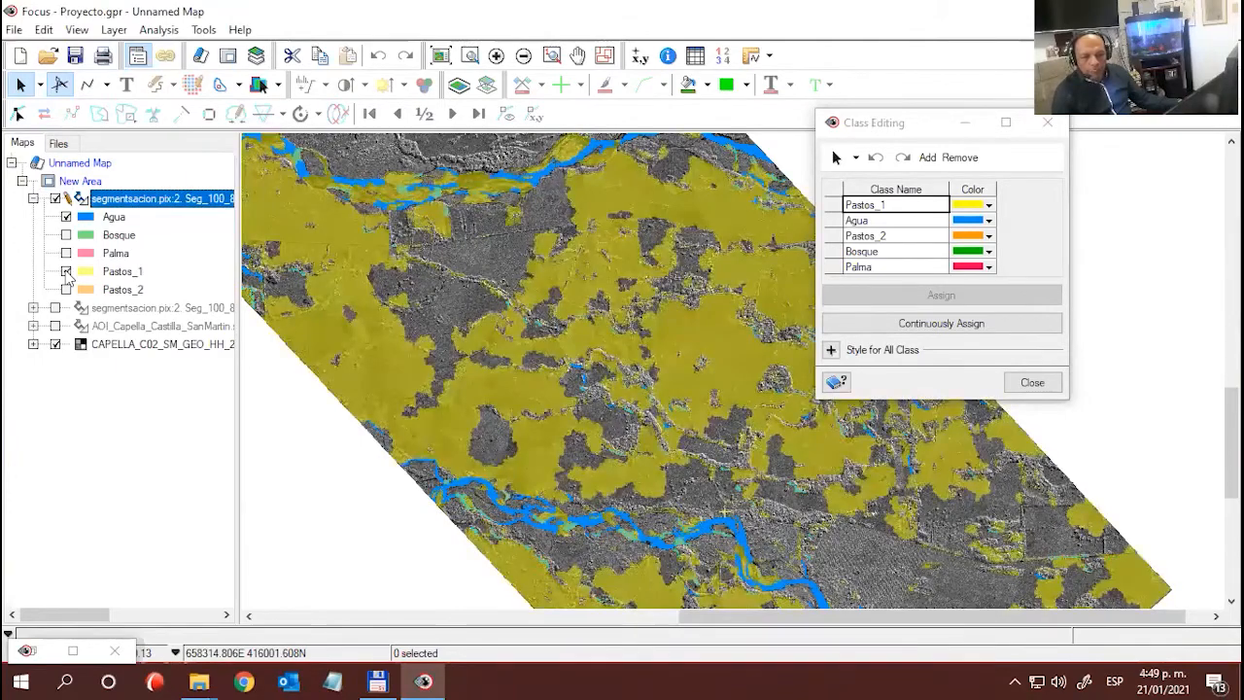
left_click(66, 272)
left_click(66, 272)
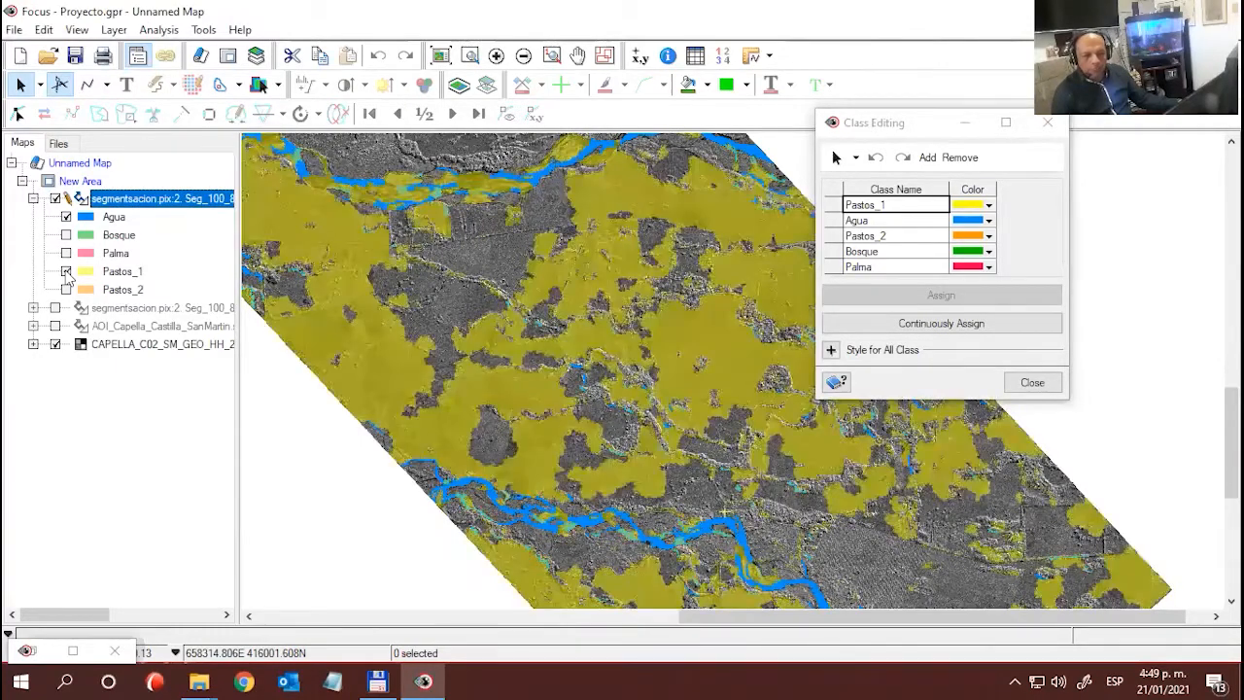
left_click(66, 272)
left_click(66, 273)
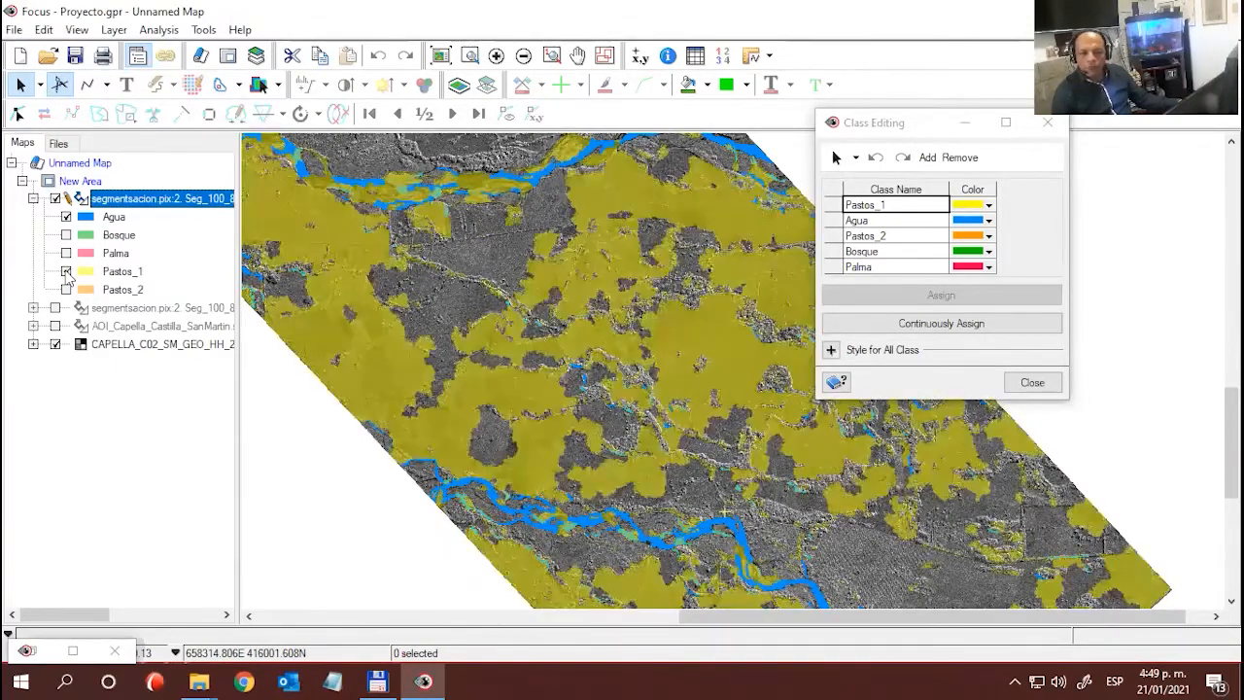
left_click(66, 272)
left_click(66, 272)
left_click(66, 272)
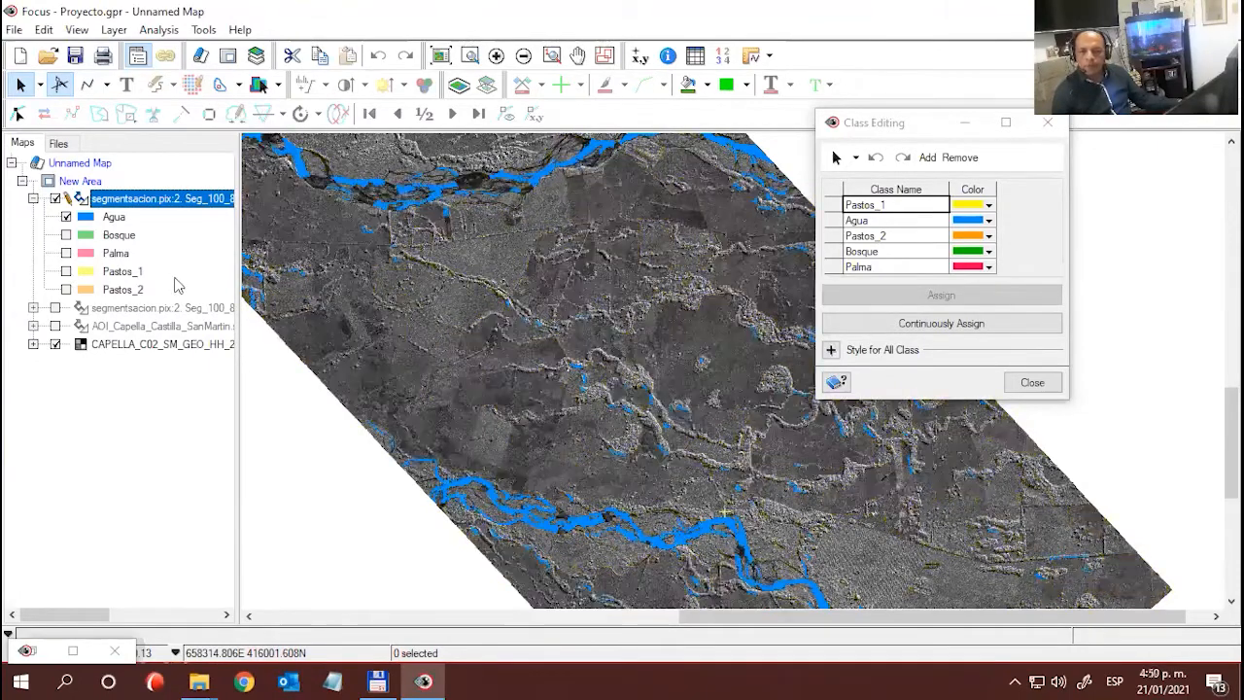
- Choose Pastos_1 as the target class, box-select the scattered Agua polygons in the centre of the scene, and assign them to it
left_click(835, 206)
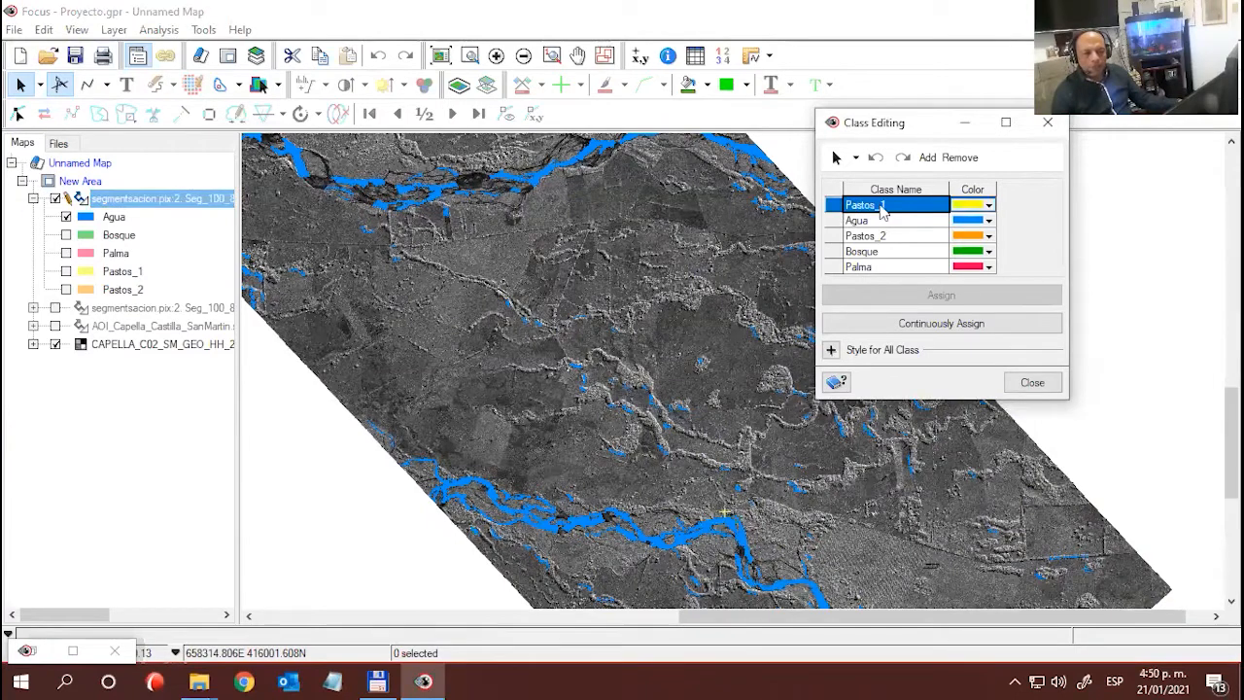
left_click_drag(887, 136, 972, 167)
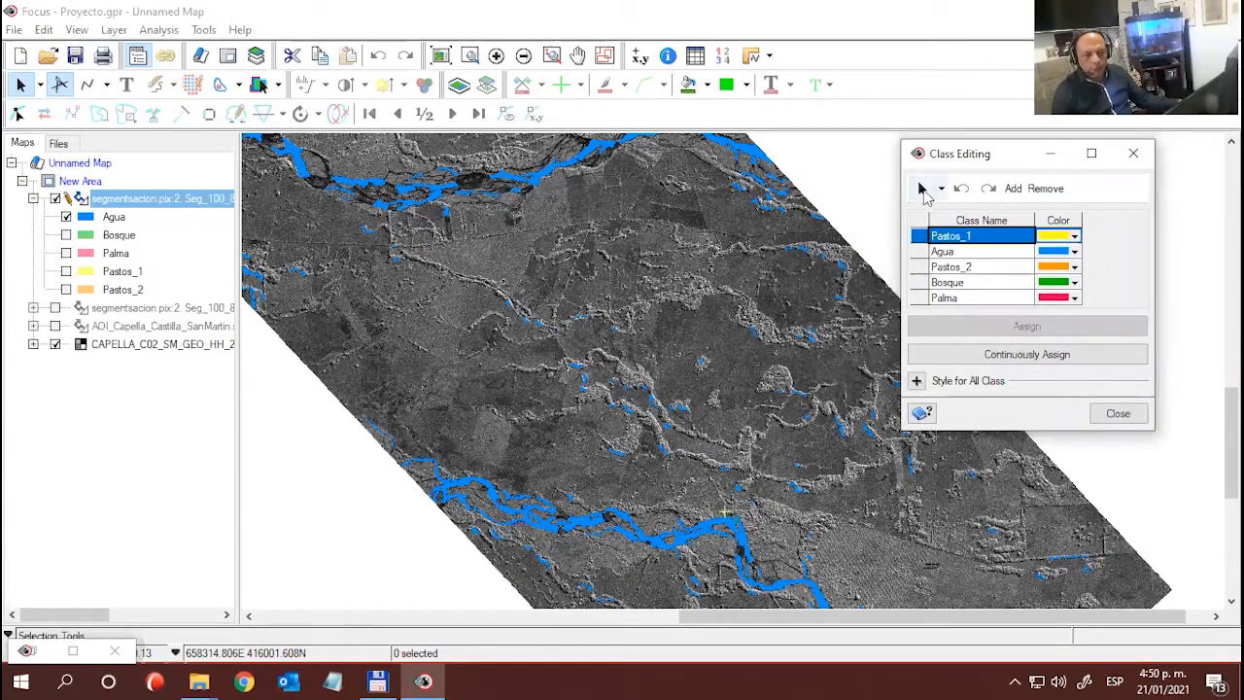
left_click(923, 187)
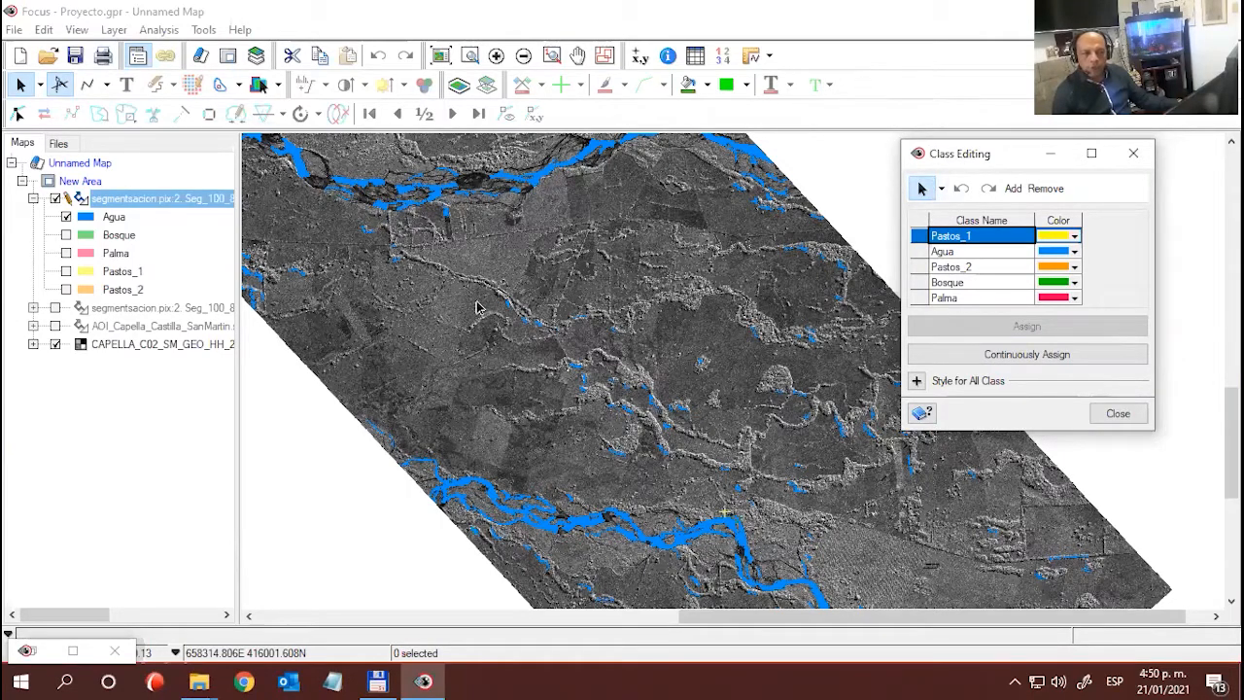
left_click_drag(450, 279, 864, 462)
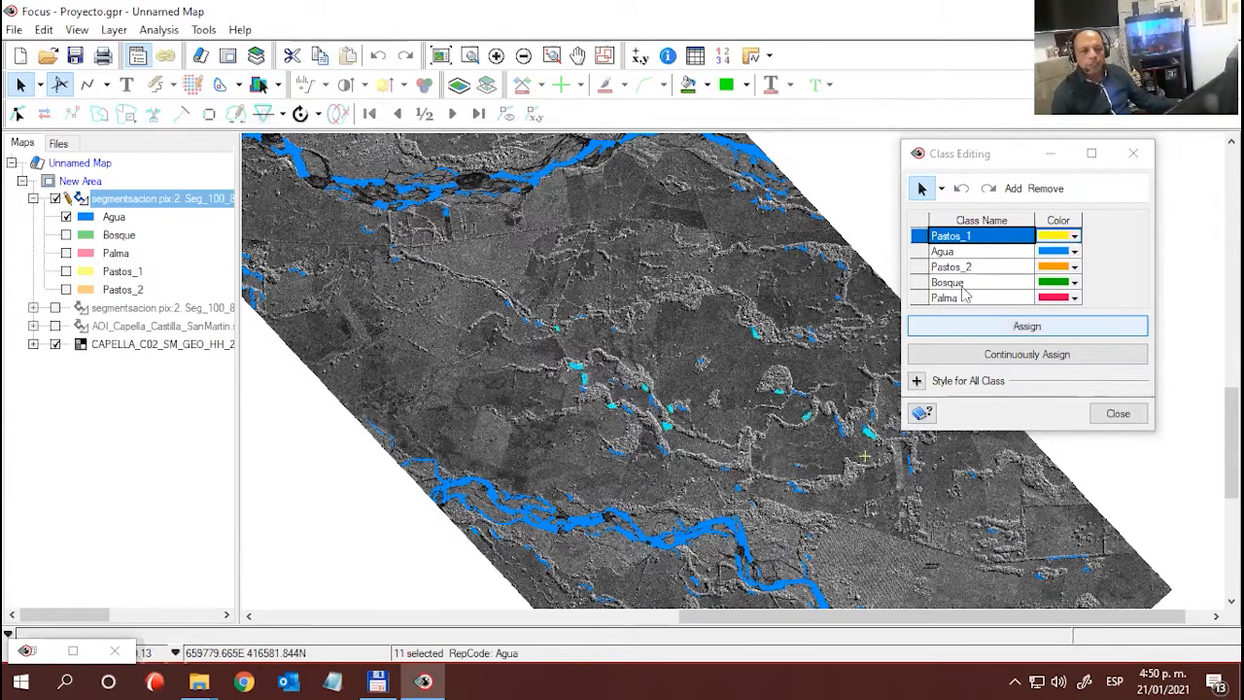
left_click(1034, 329)
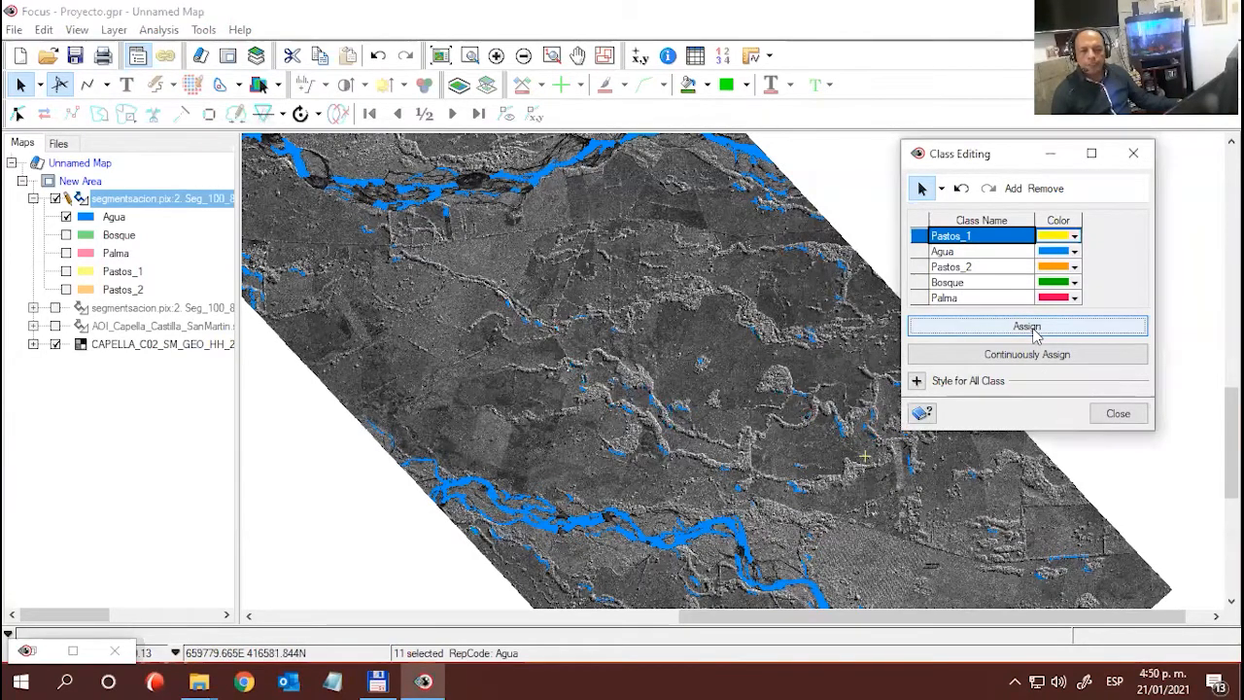
- Clear the selection, then assign the Agua polygons just below the northern river's eastern end to Pastos_1
left_click(478, 270)
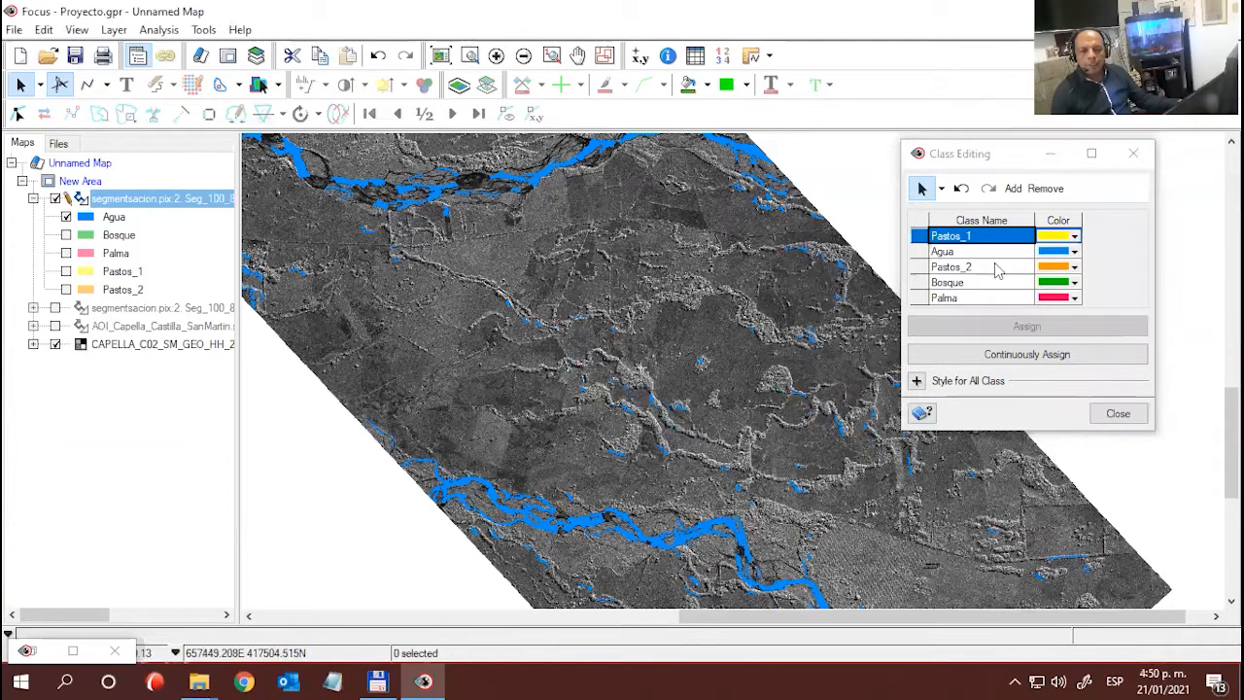
left_click_drag(717, 173, 836, 250)
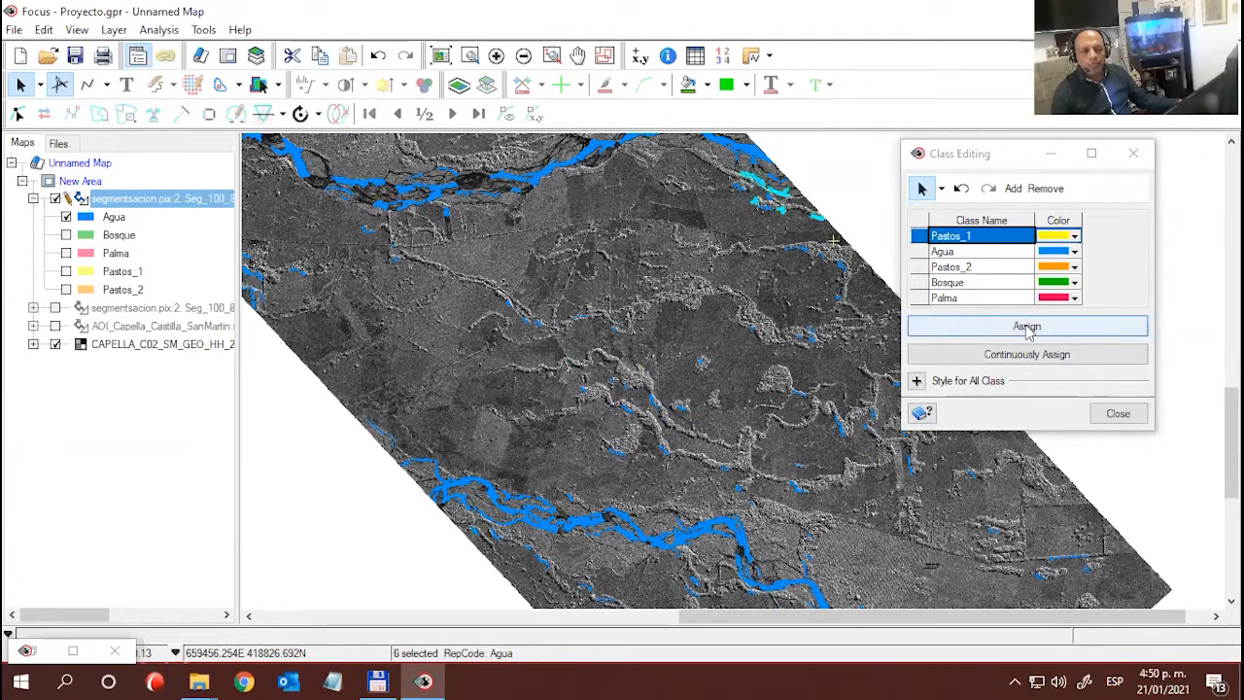
left_click(1020, 328)
- Box-select the small Agua polygons at the scene's western edge, south of the northern river, and view them up close
left_click_drag(384, 344, 536, 394)
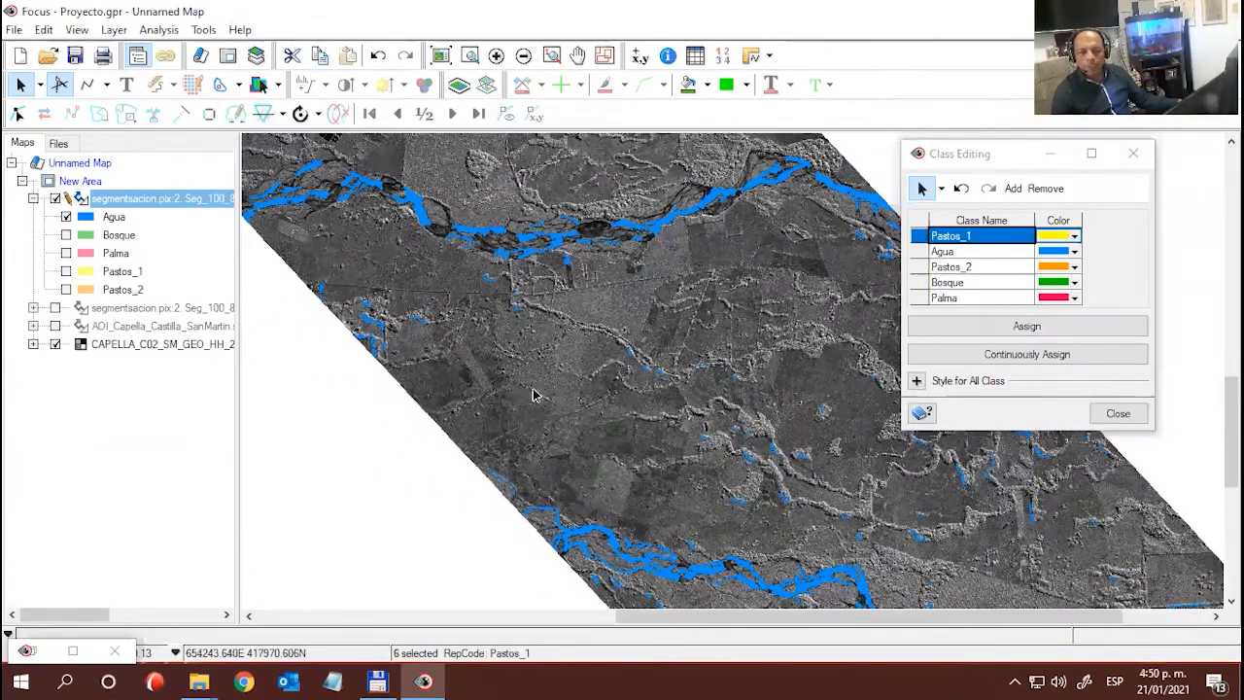
scroll(412, 315, "up", 1)
scroll(511, 414, "down", 1)
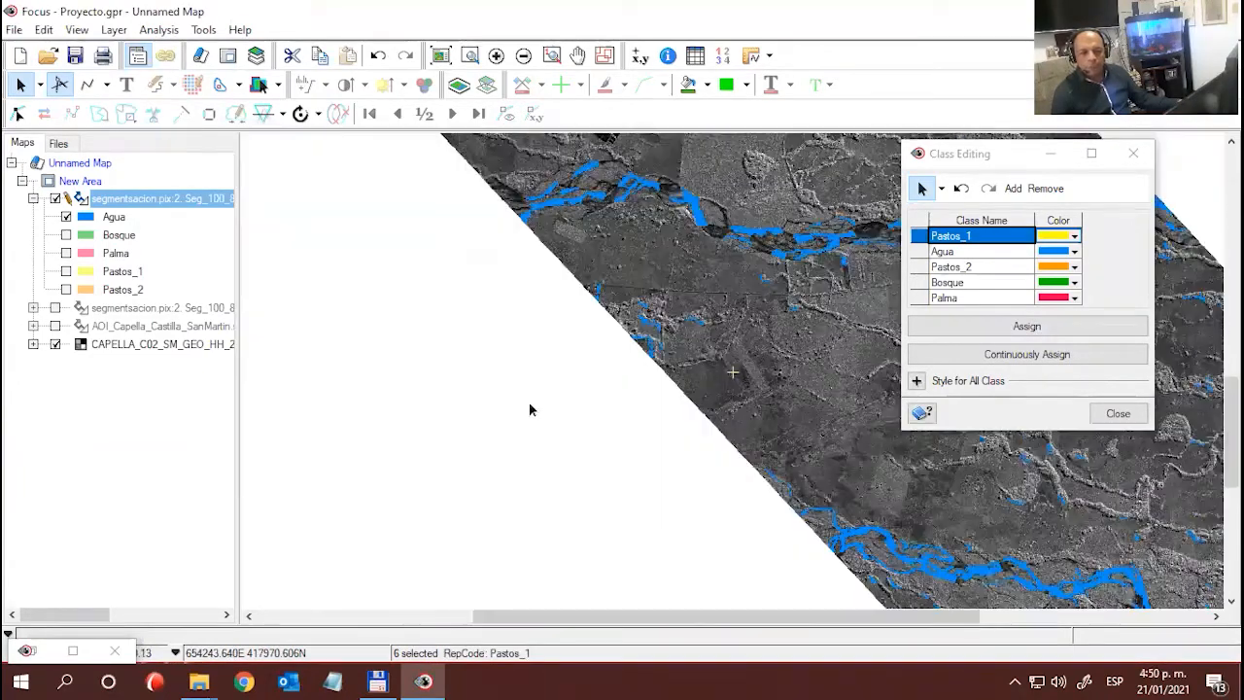
left_click_drag(544, 274, 740, 404)
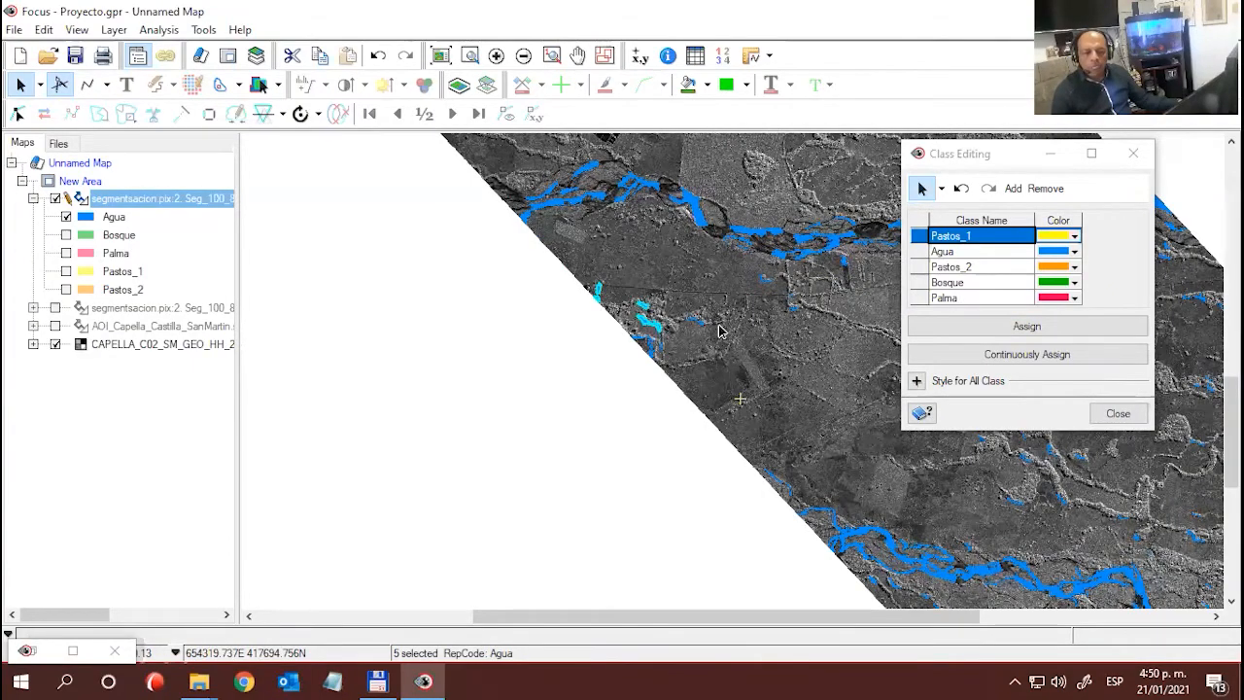
scroll(686, 337, "up", 1)
scroll(586, 191, "up", 1)
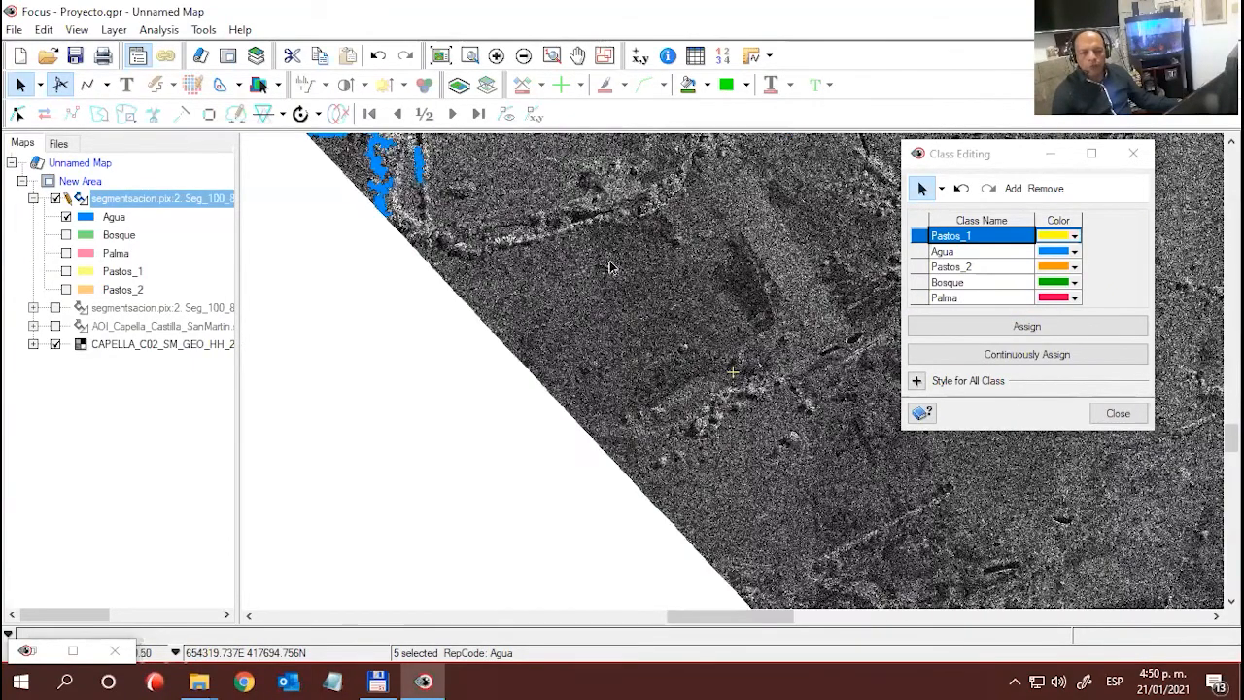
left_click_drag(742, 351, 832, 615)
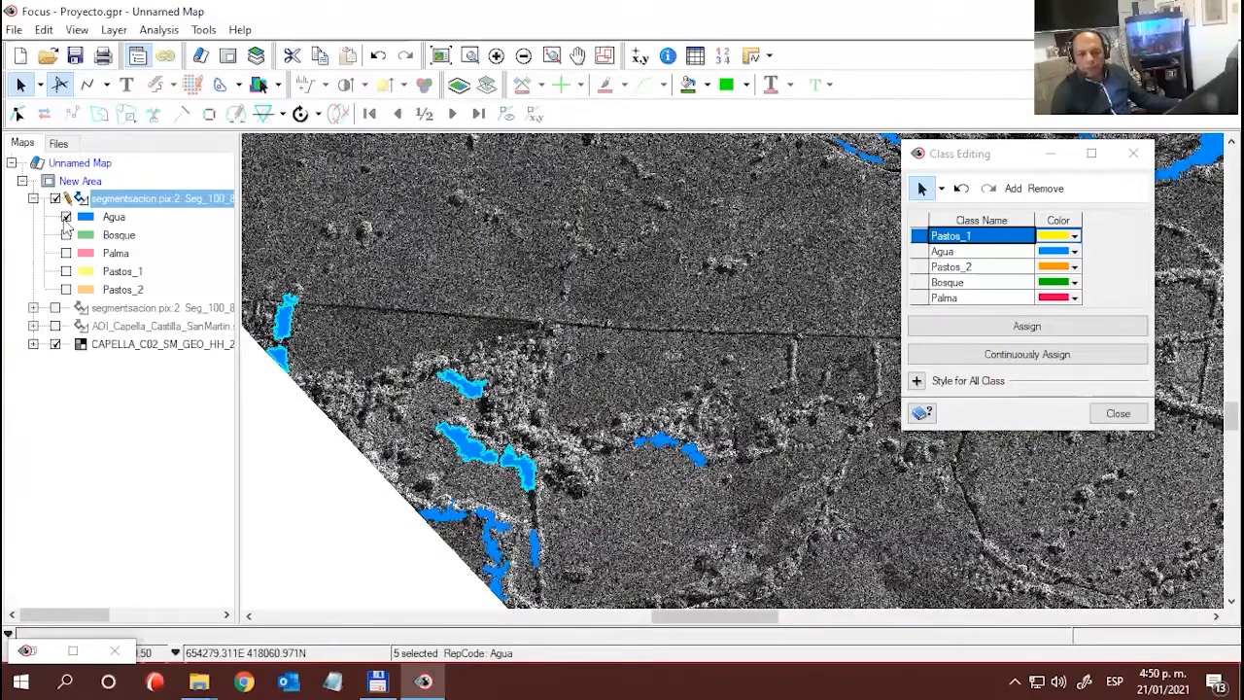
- Toggle the Agua class to compare the selected western polygons with the radar image, and assign them to Pastos_1
left_click(66, 217)
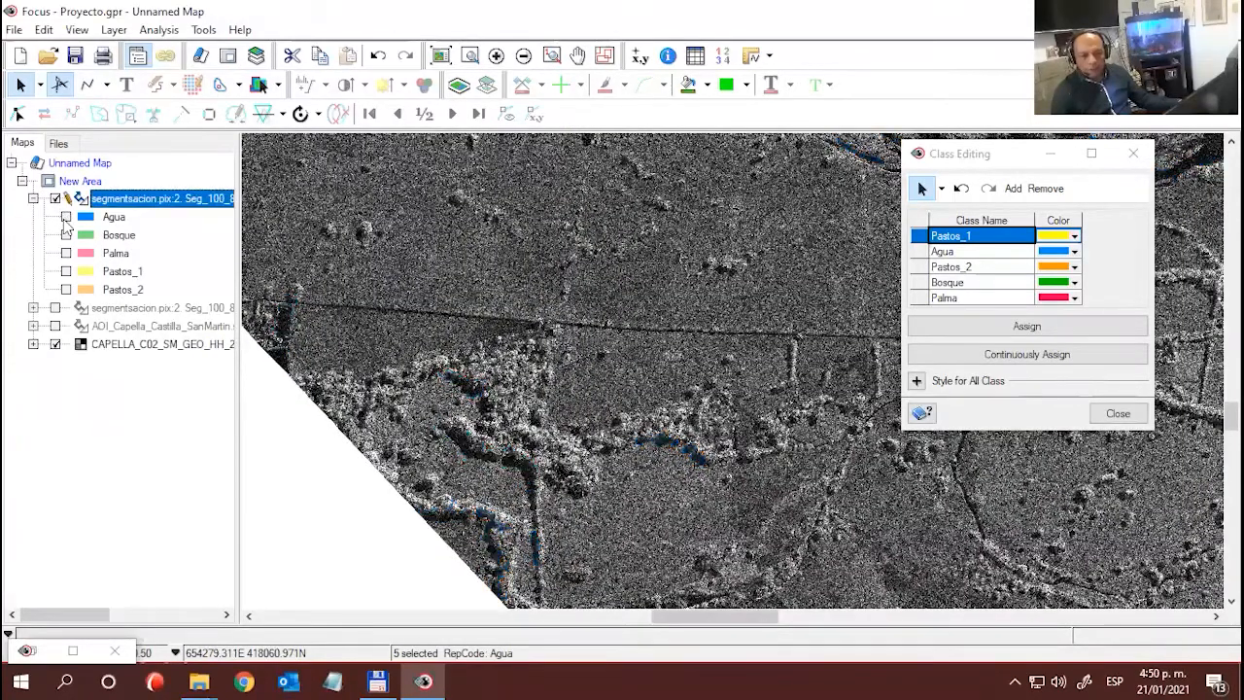
left_click(65, 218)
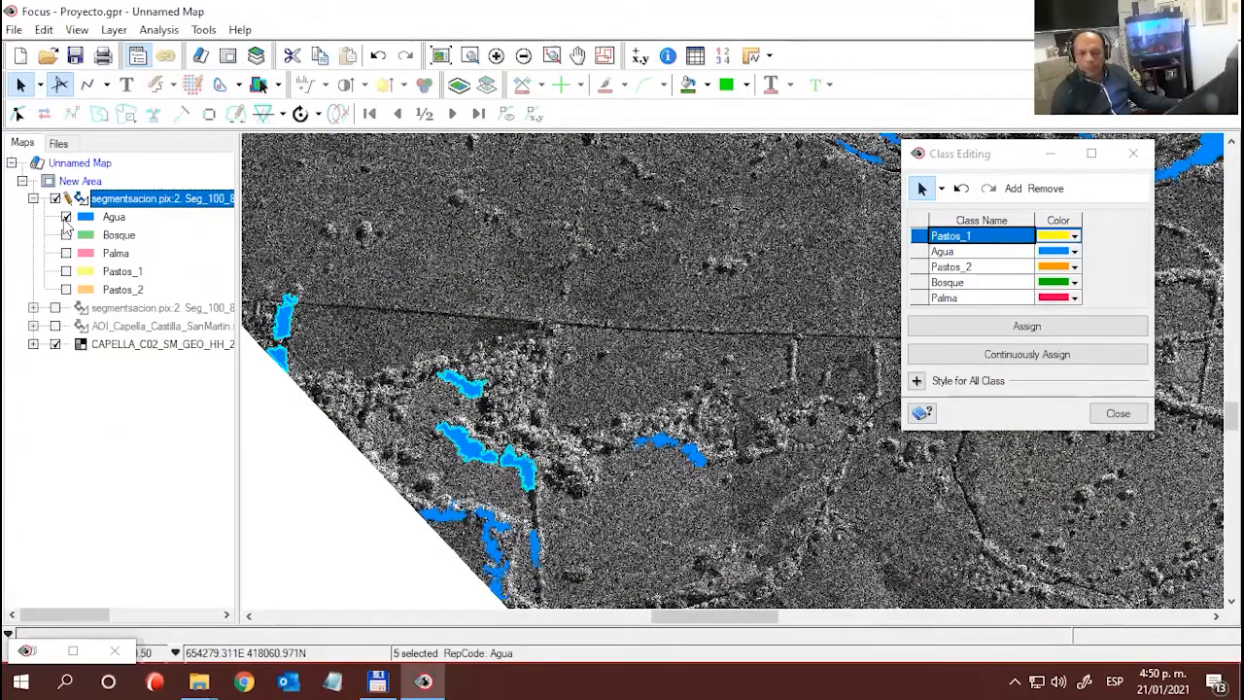
left_click(65, 217)
left_click(65, 218)
left_click(65, 218)
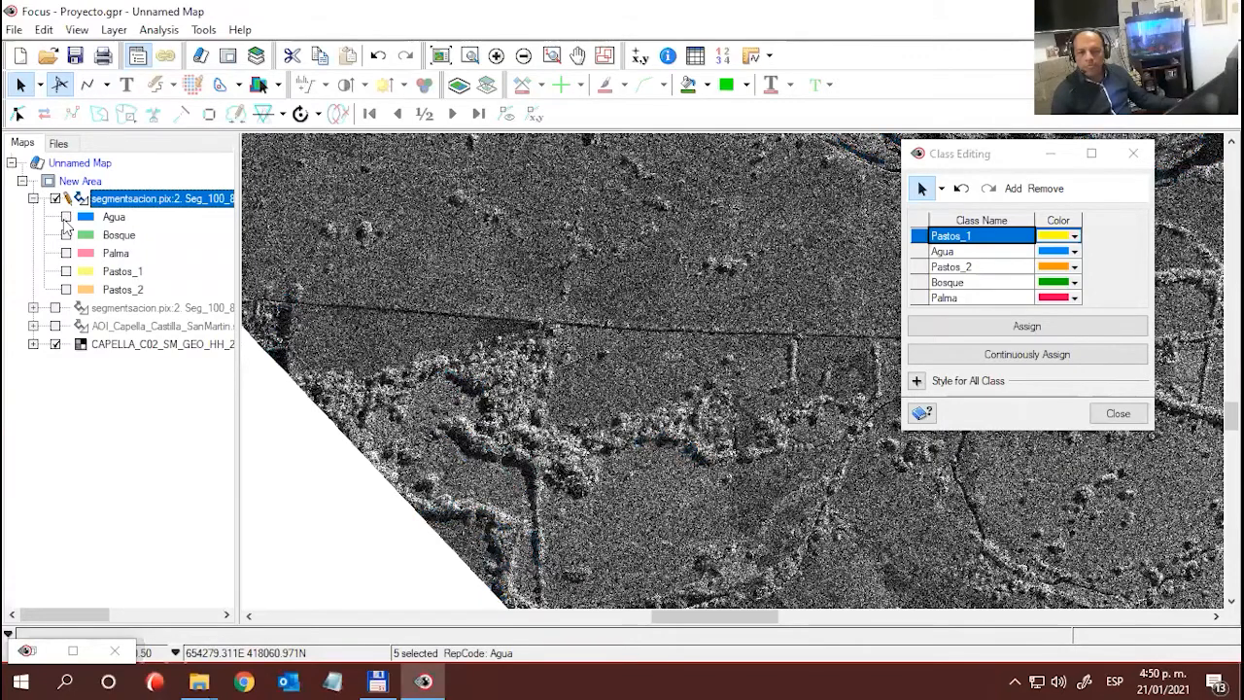
left_click(65, 218)
scroll(752, 470, "down", 1)
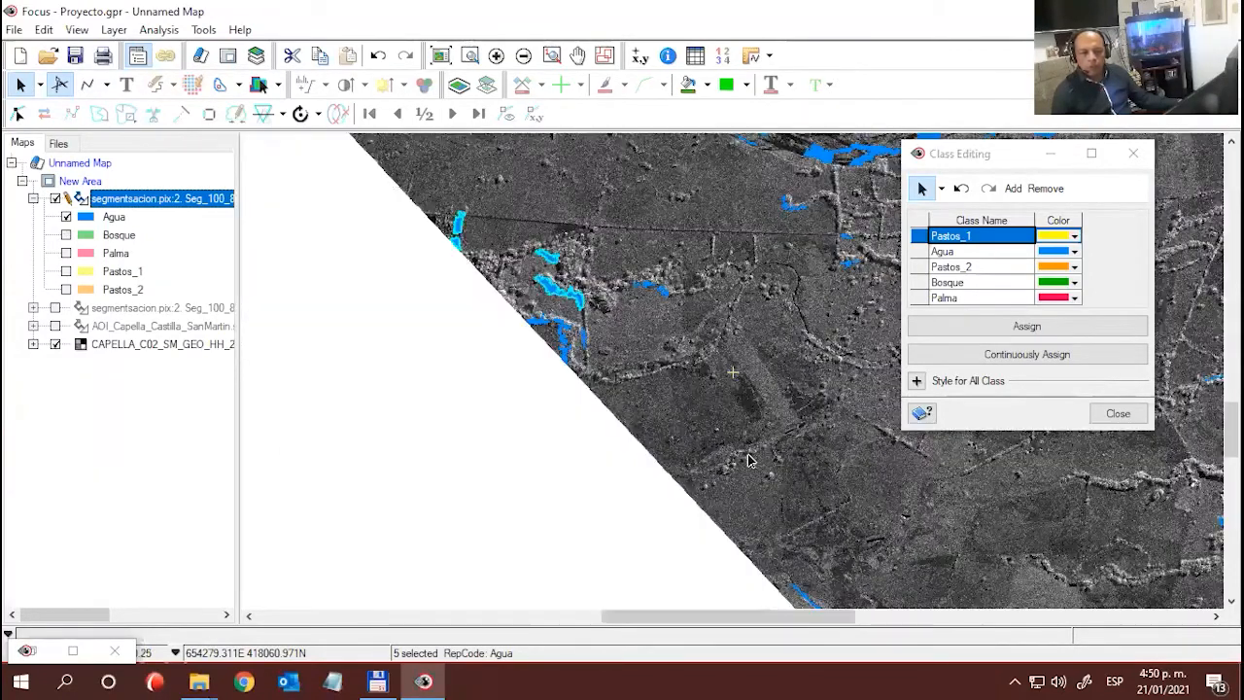
left_click(1033, 328)
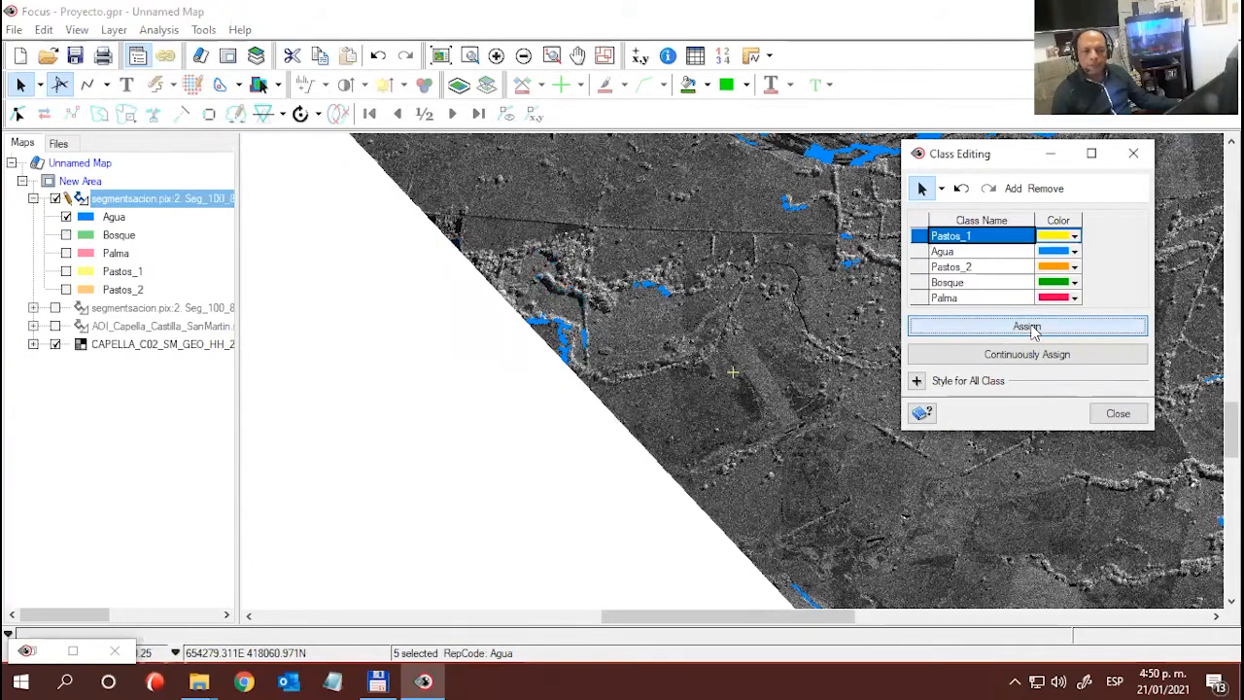
- Try to box-select the scattered Agua polygons south of the northern river and along the central streams
left_click_drag(557, 320, 303, 333)
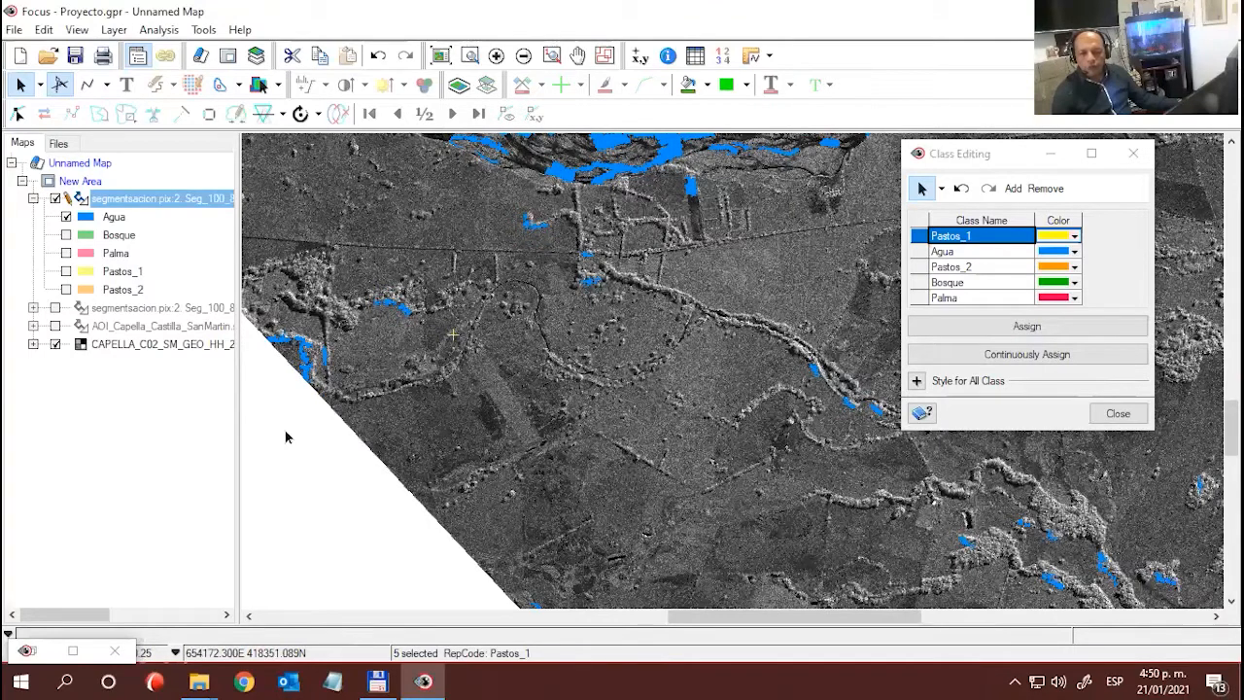
left_click_drag(262, 402, 717, 199)
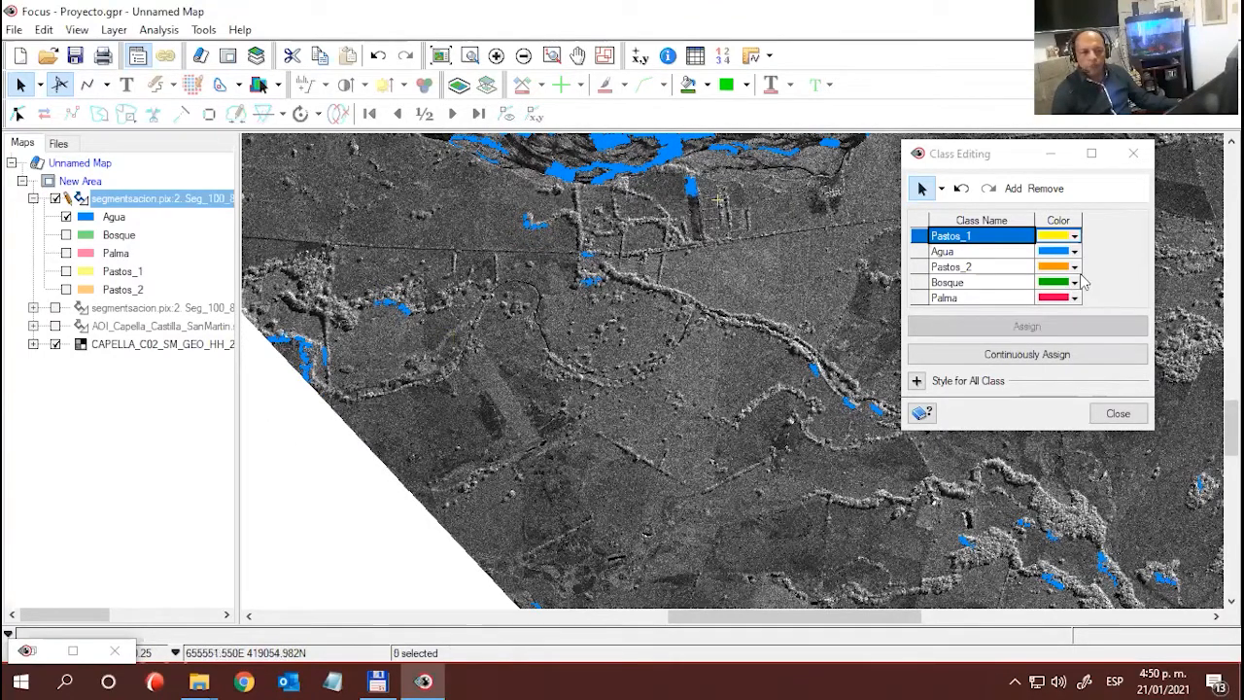
left_click_drag(662, 360, 343, 361)
left_click_drag(454, 325, 789, 472)
left_click_drag(541, 282, 532, 282)
scroll(532, 282, "up", 3)
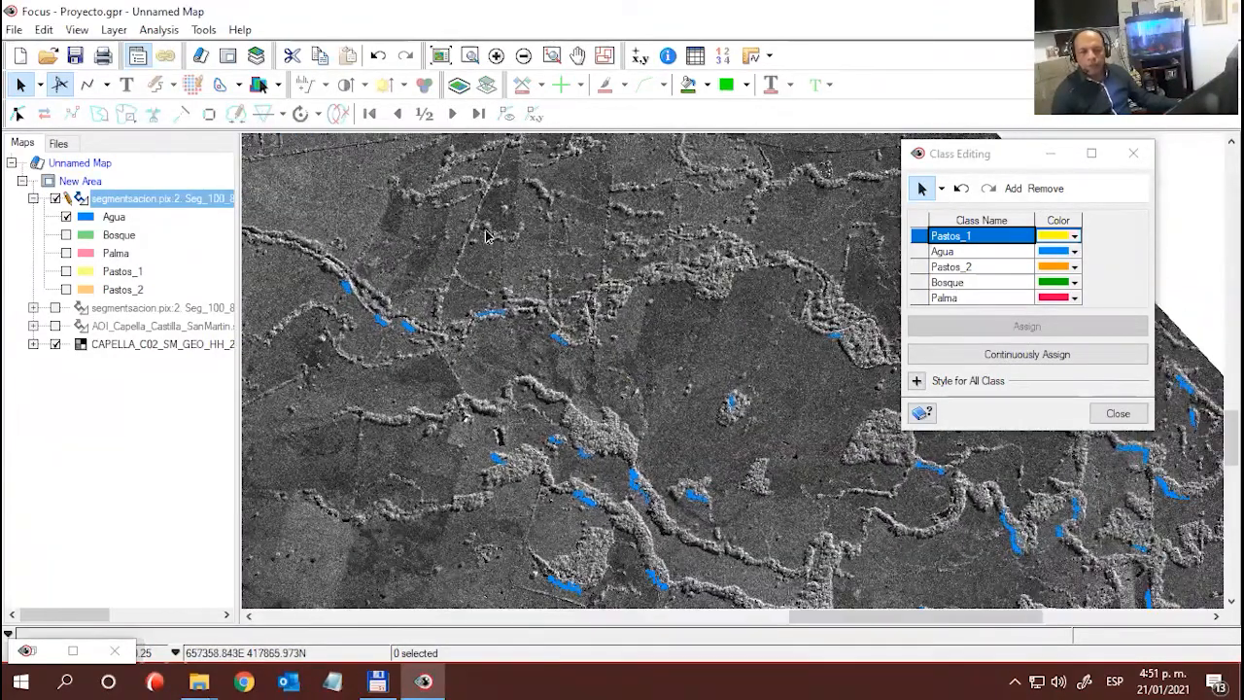
left_click_drag(367, 284, 664, 503)
left_click_drag(795, 418, 535, 310)
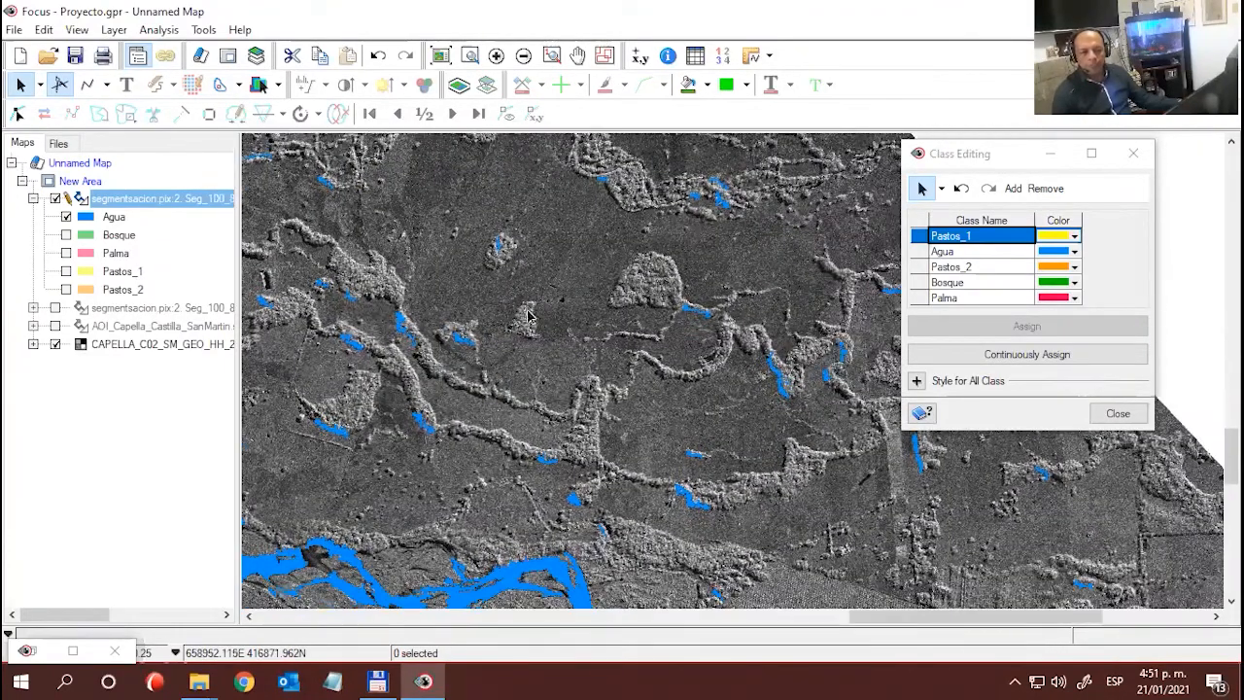
- Box-select the Agua polygons near the scene's eastern edge in two batches and assign each batch to Pastos_1
left_click_drag(479, 207, 842, 415)
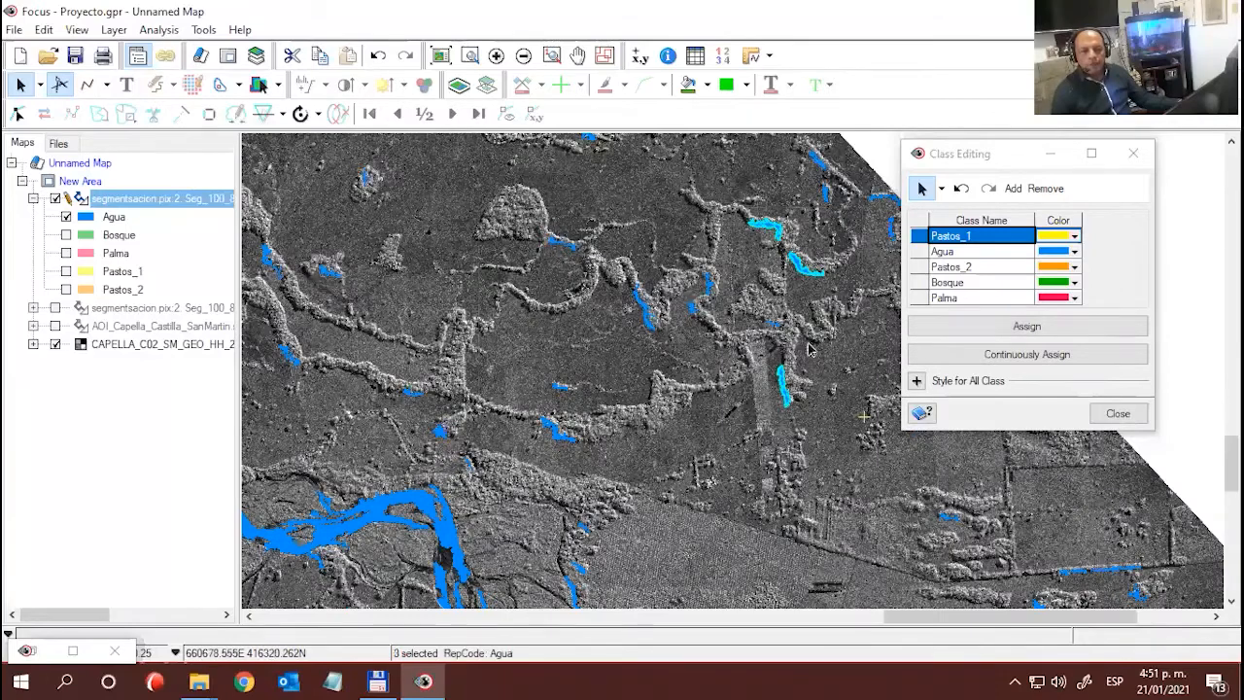
left_click(1027, 326)
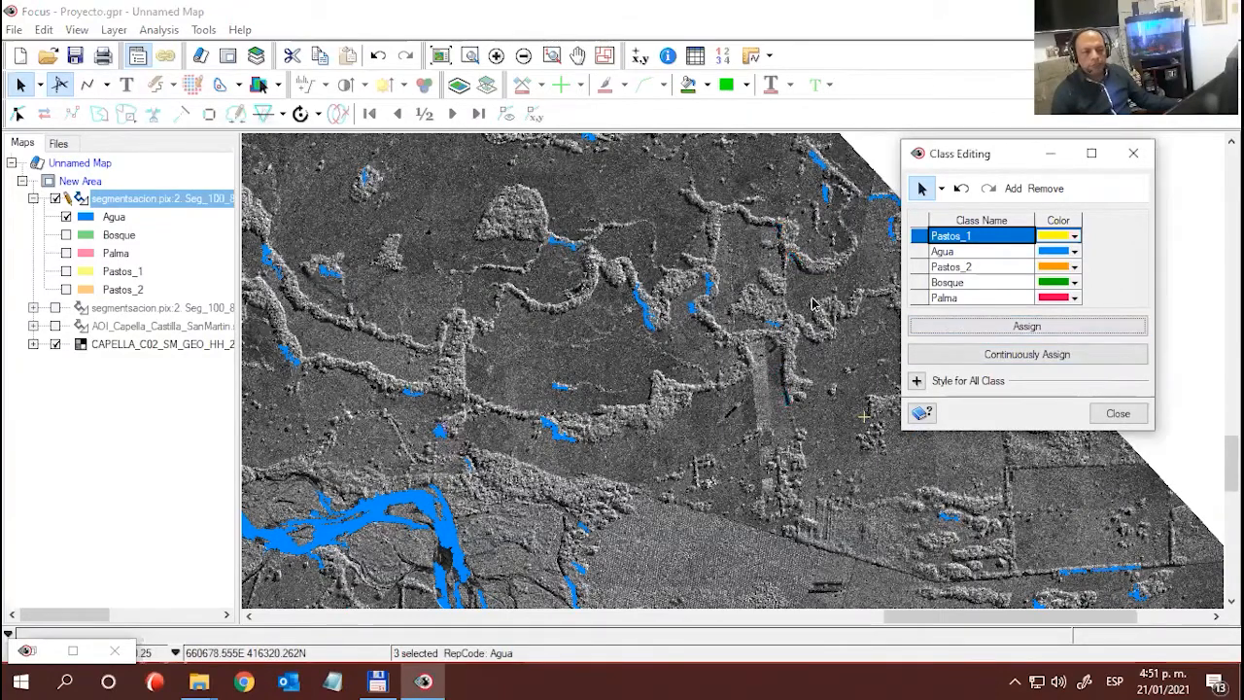
left_click_drag(681, 436, 649, 493)
left_click_drag(597, 333, 470, 470)
left_click_drag(583, 291, 821, 505)
left_click(1020, 325)
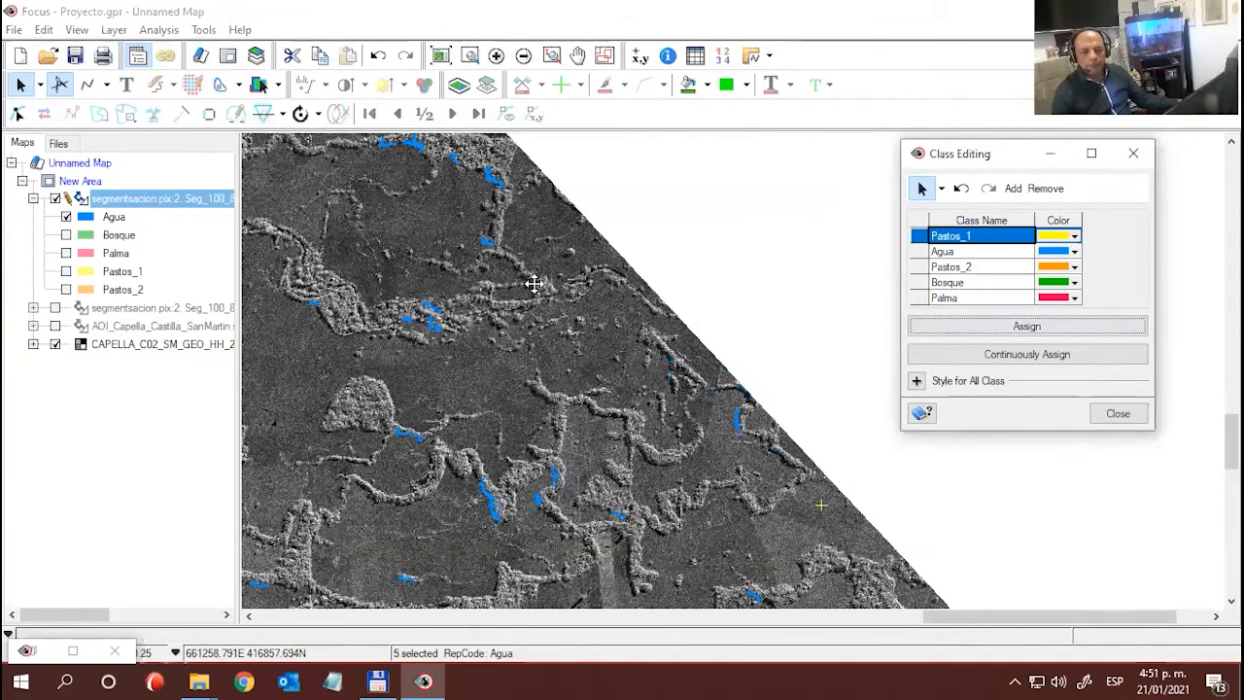
- Select the Agua polygon beside the wooded stream in the northeast, south of the northern river, and assign it to Pastos_1
left_click_drag(525, 281, 561, 253)
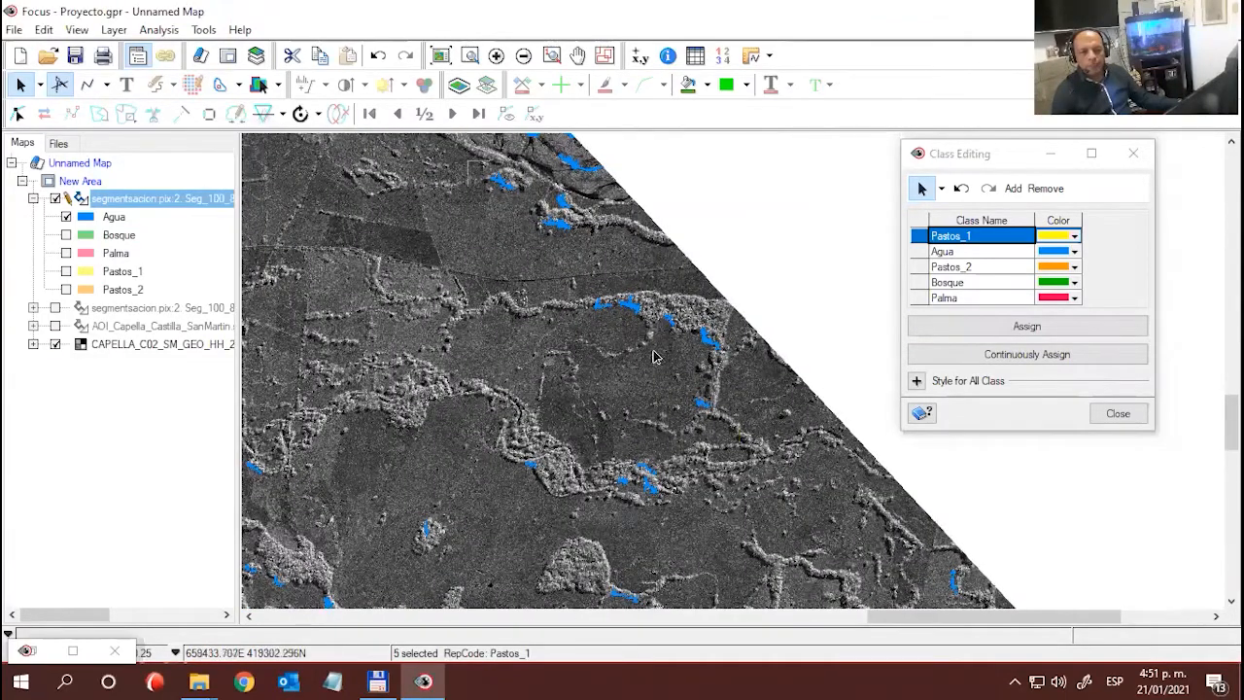
left_click_drag(468, 160, 804, 524)
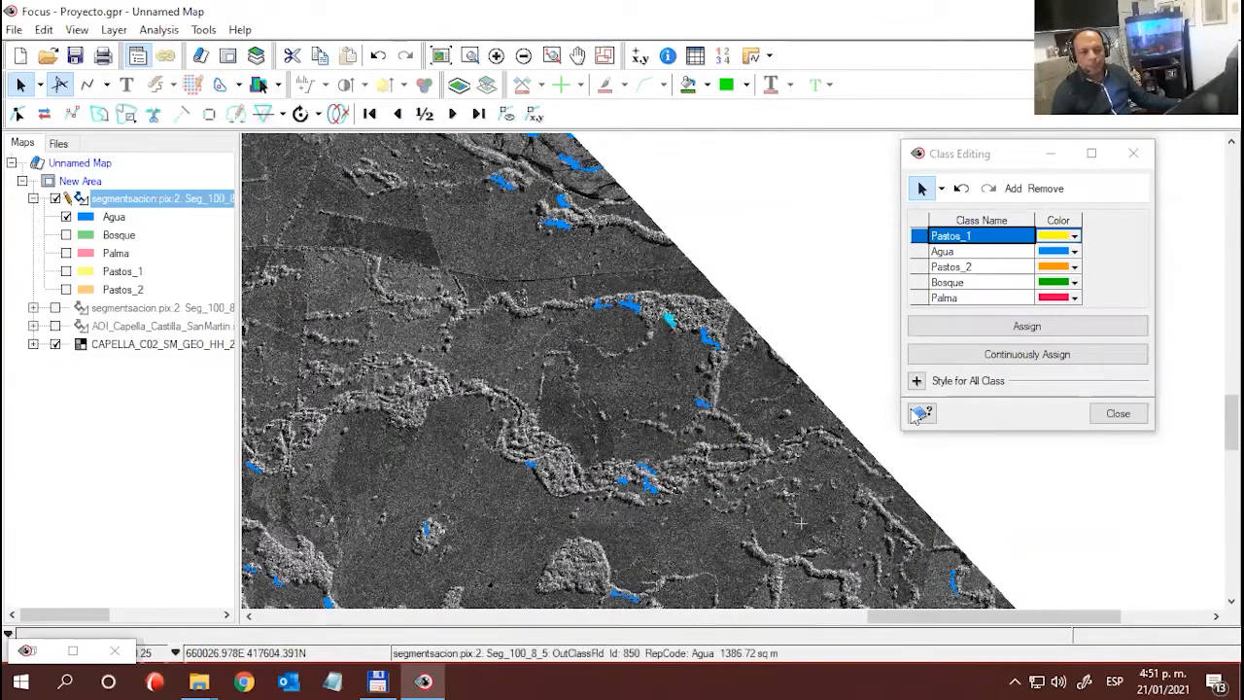
left_click(1013, 326)
- Toggle the Agua class near the northern river's eastern end and try to box-select the small Agua polygons below the river
left_click_drag(743, 323, 750, 434)
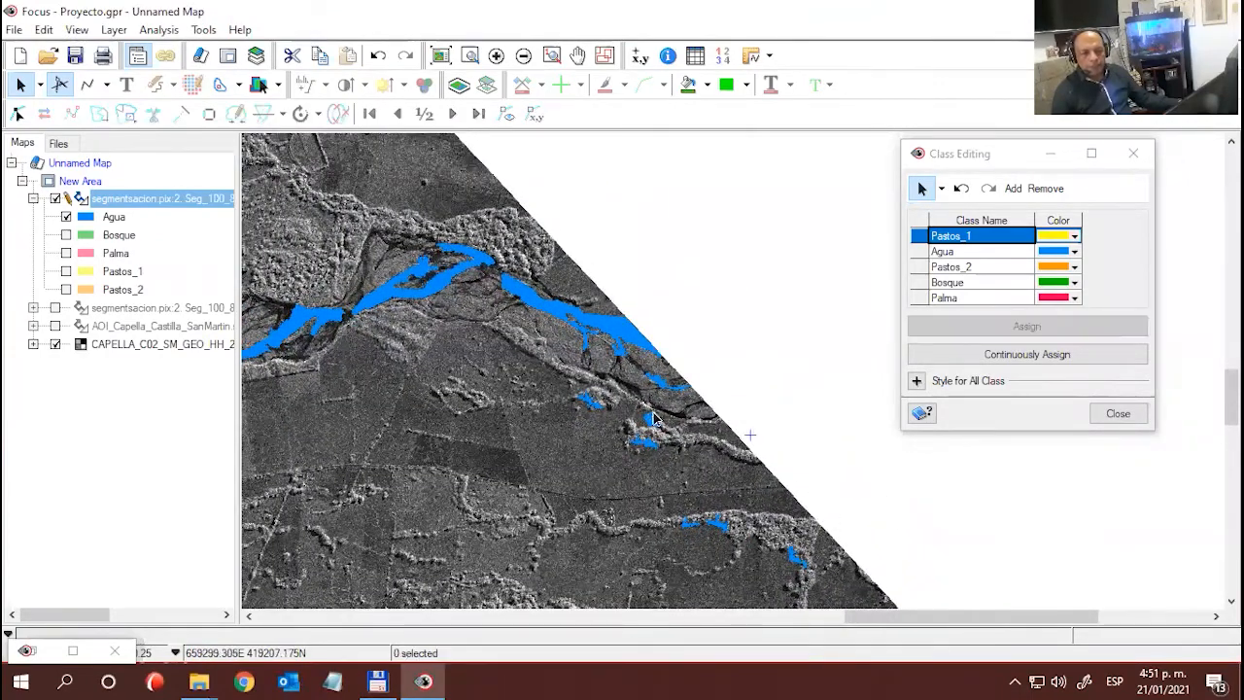
left_click(66, 217)
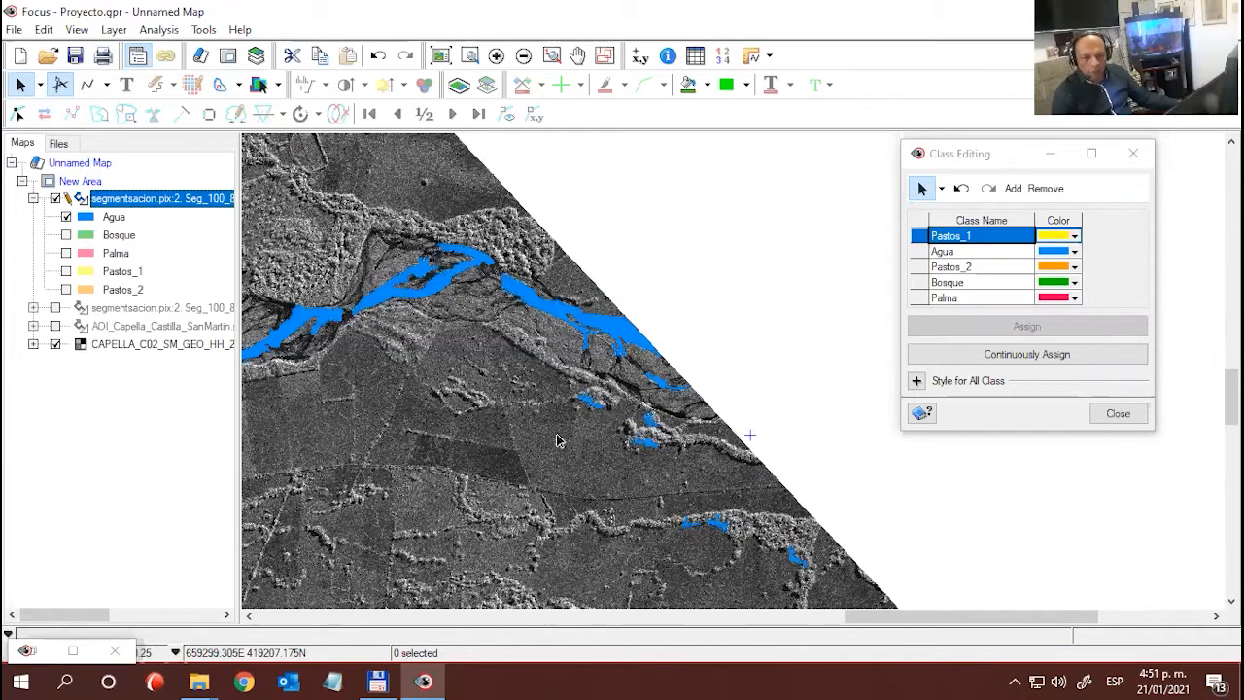
left_click_drag(549, 388, 659, 483)
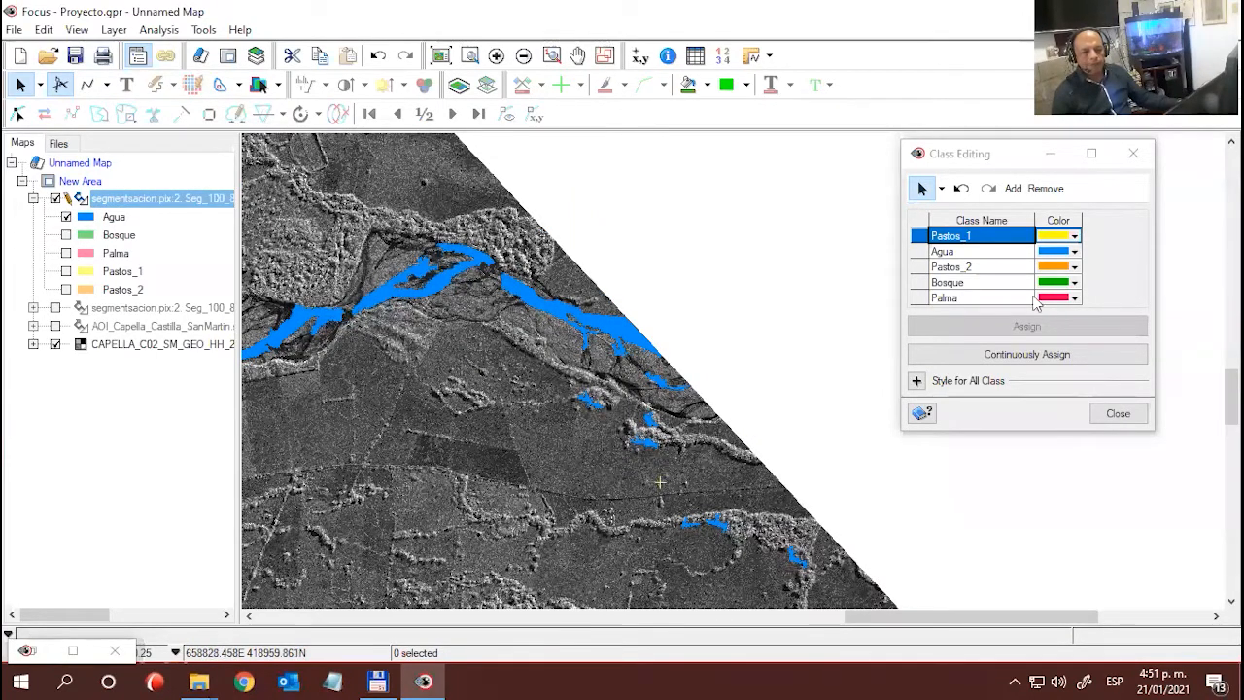
- Box-select the small Agua polygons south of the southern river and in the scene's southern corner, and assign them to Pastos_1
scroll(675, 404, "down", 1)
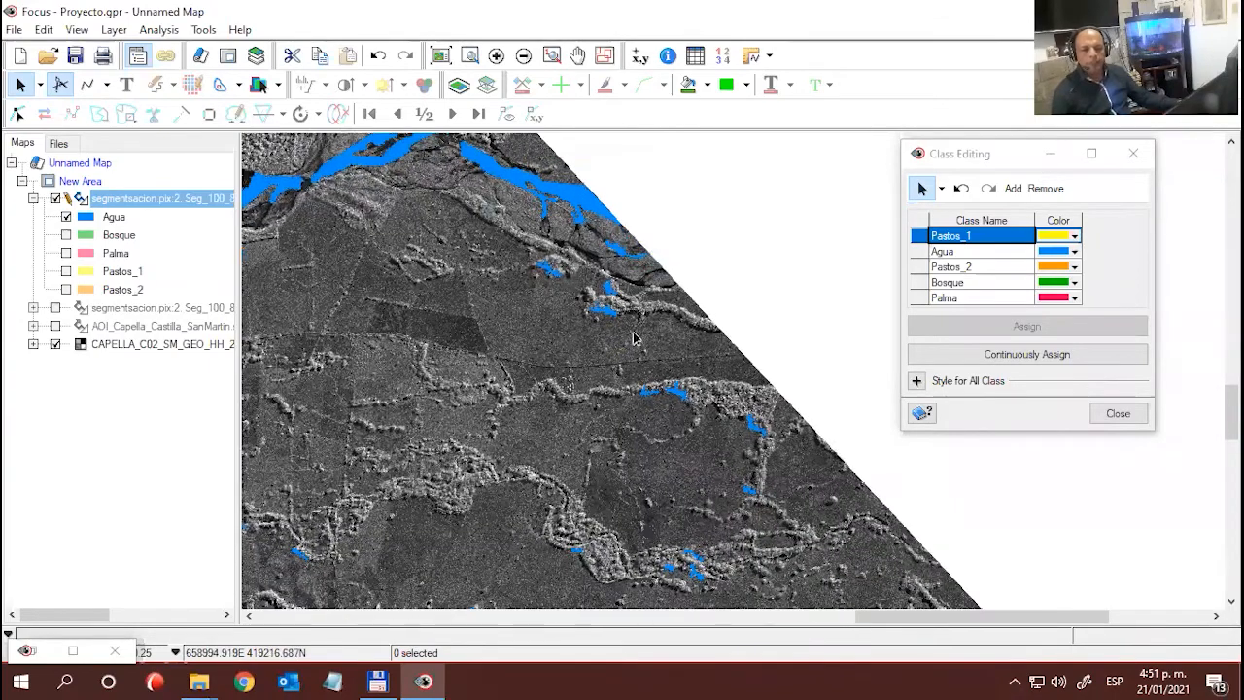
scroll(663, 418, "down", 1)
left_click_drag(740, 484, 661, 300)
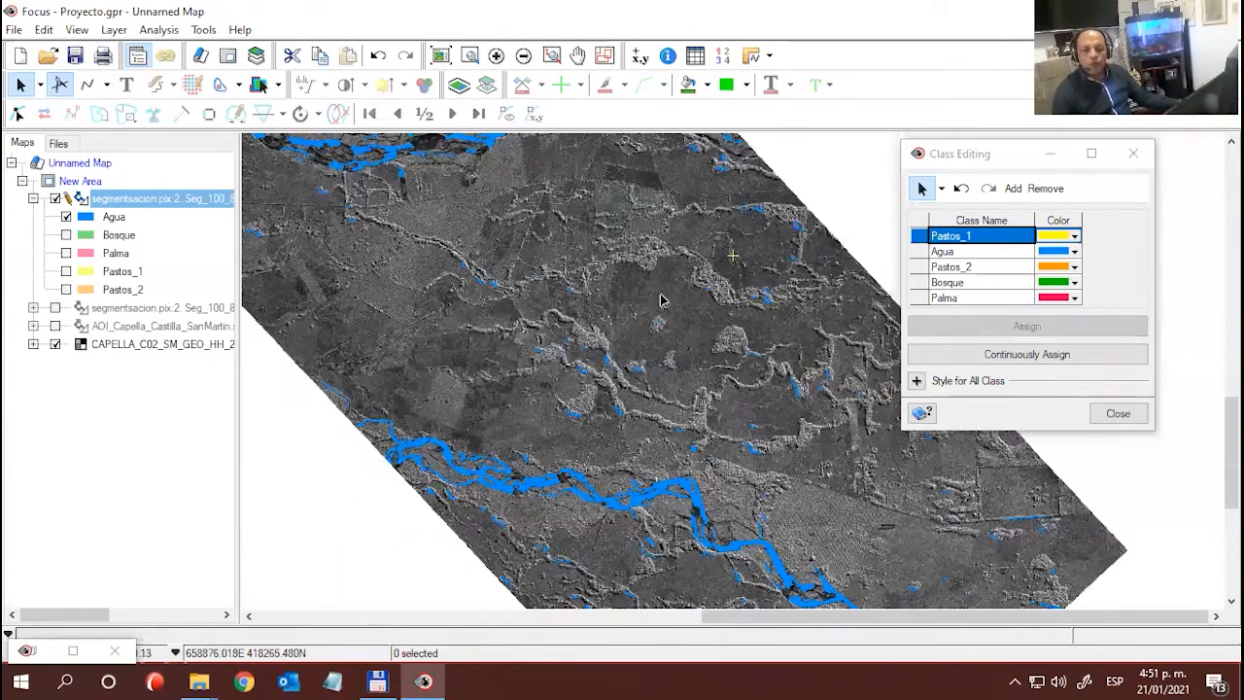
left_click_drag(761, 420, 727, 269)
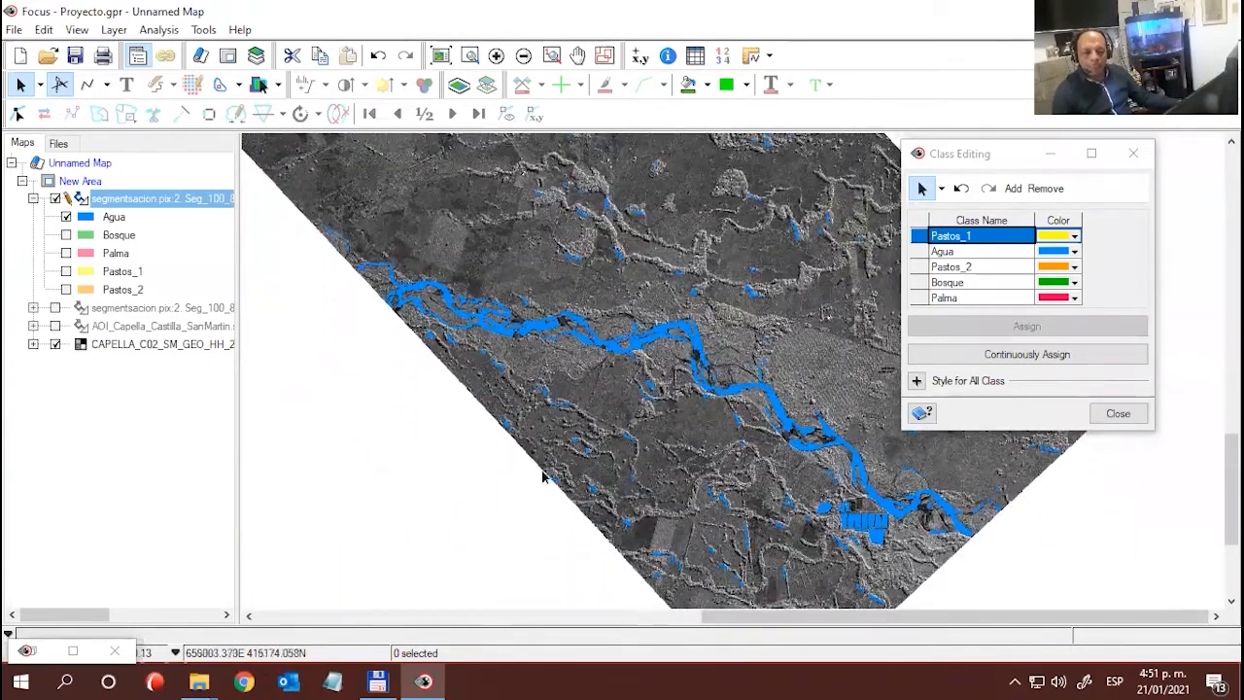
left_click_drag(452, 392, 672, 554)
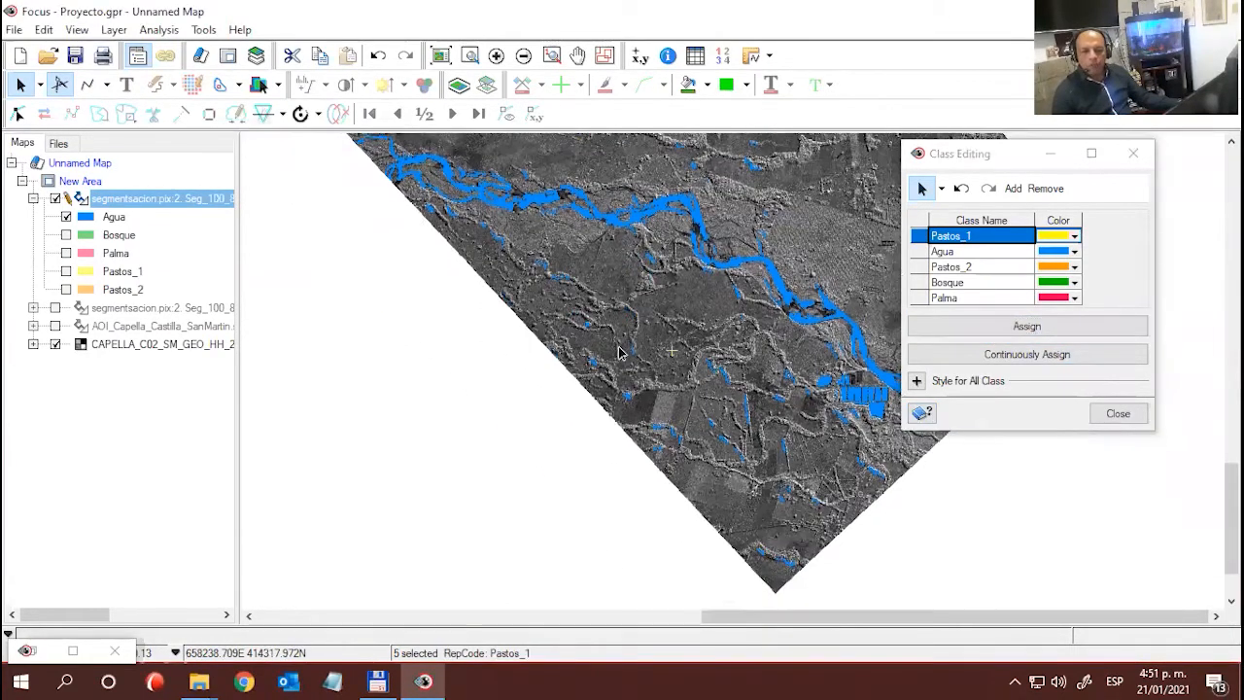
left_click_drag(583, 342, 796, 587)
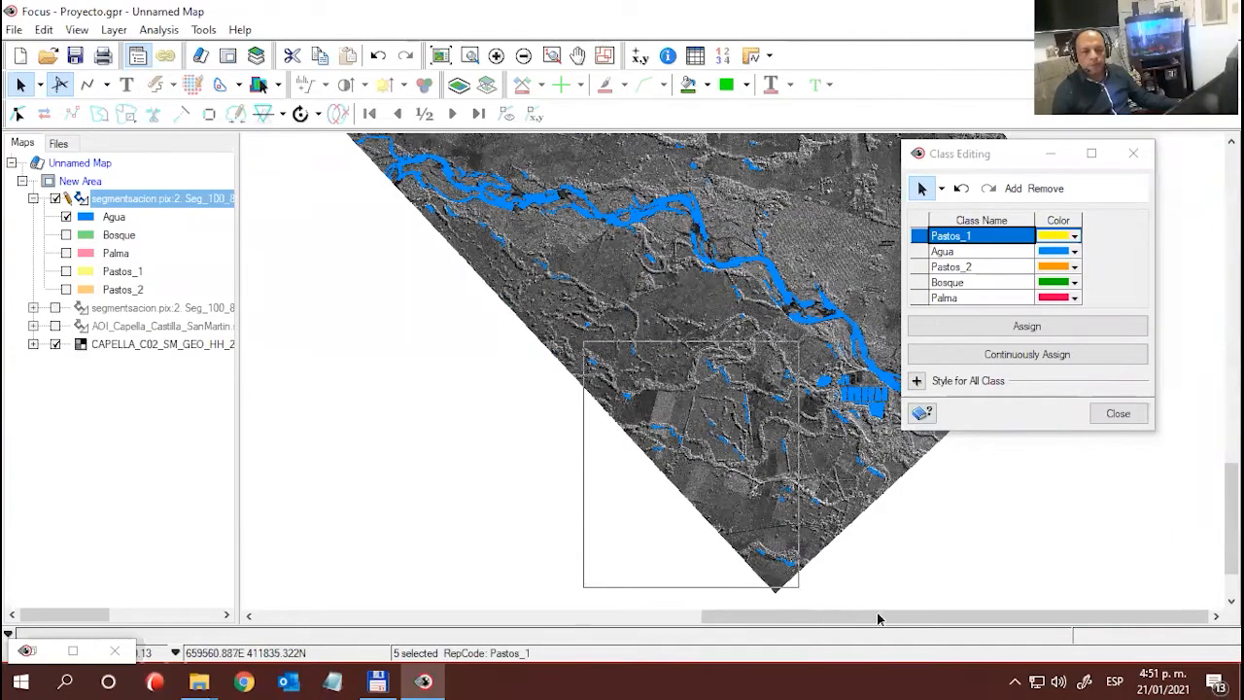
left_click(1020, 326)
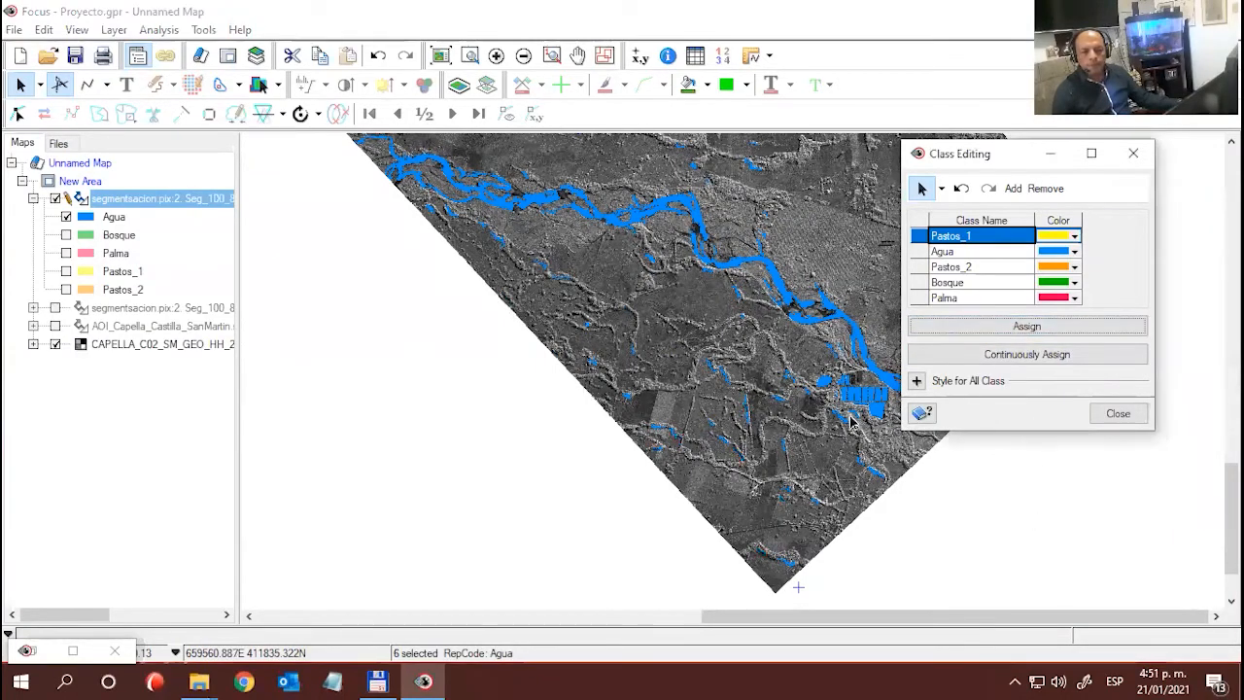
left_click(853, 414)
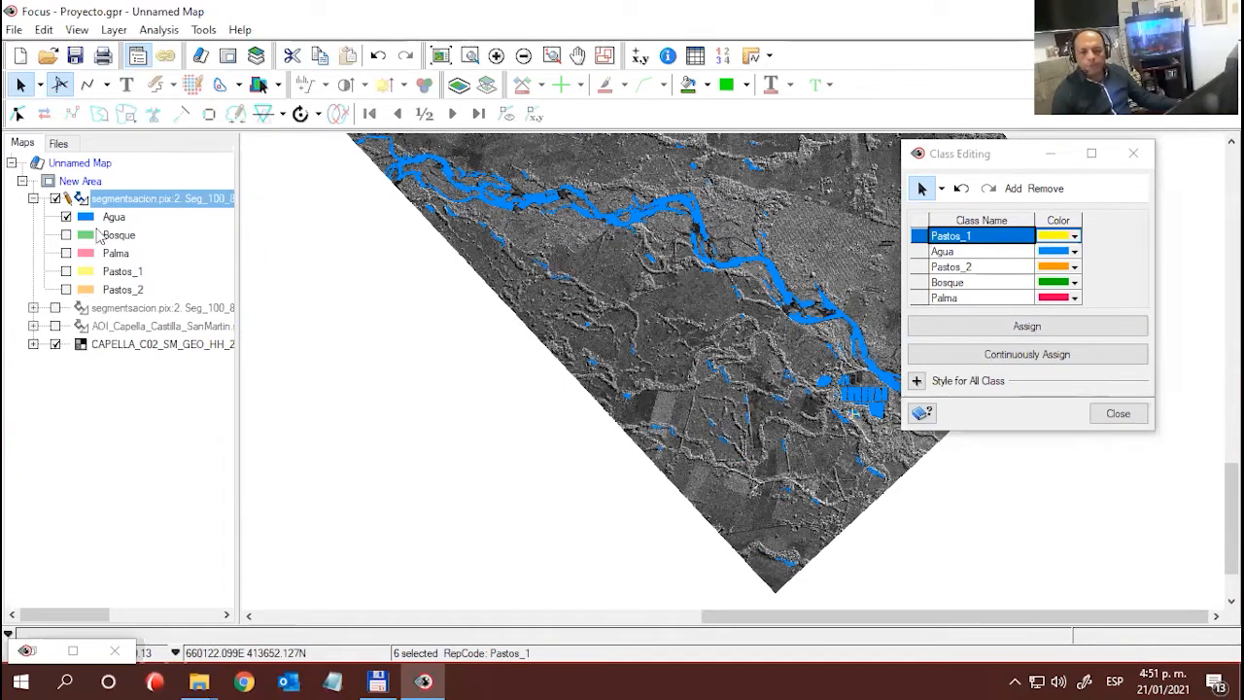
- Display the Bosque class instead of Agua, and select the Bosque polygon on the southeastern edge below the river
left_click(65, 235)
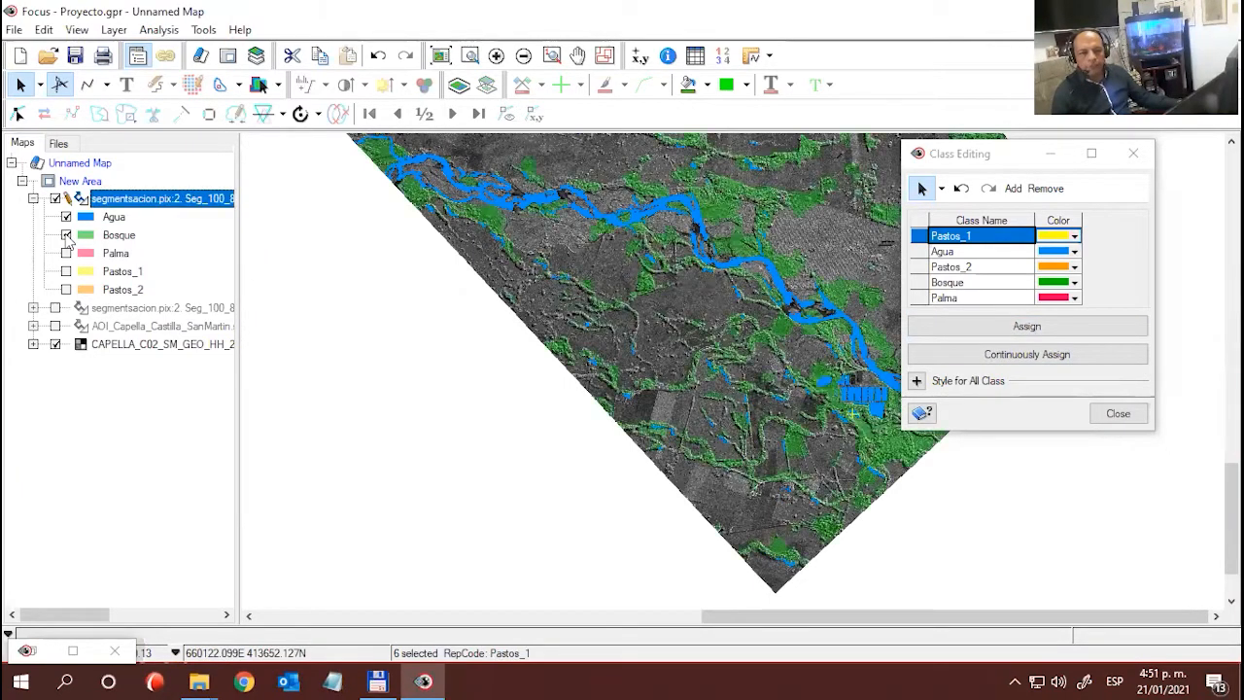
left_click(65, 217)
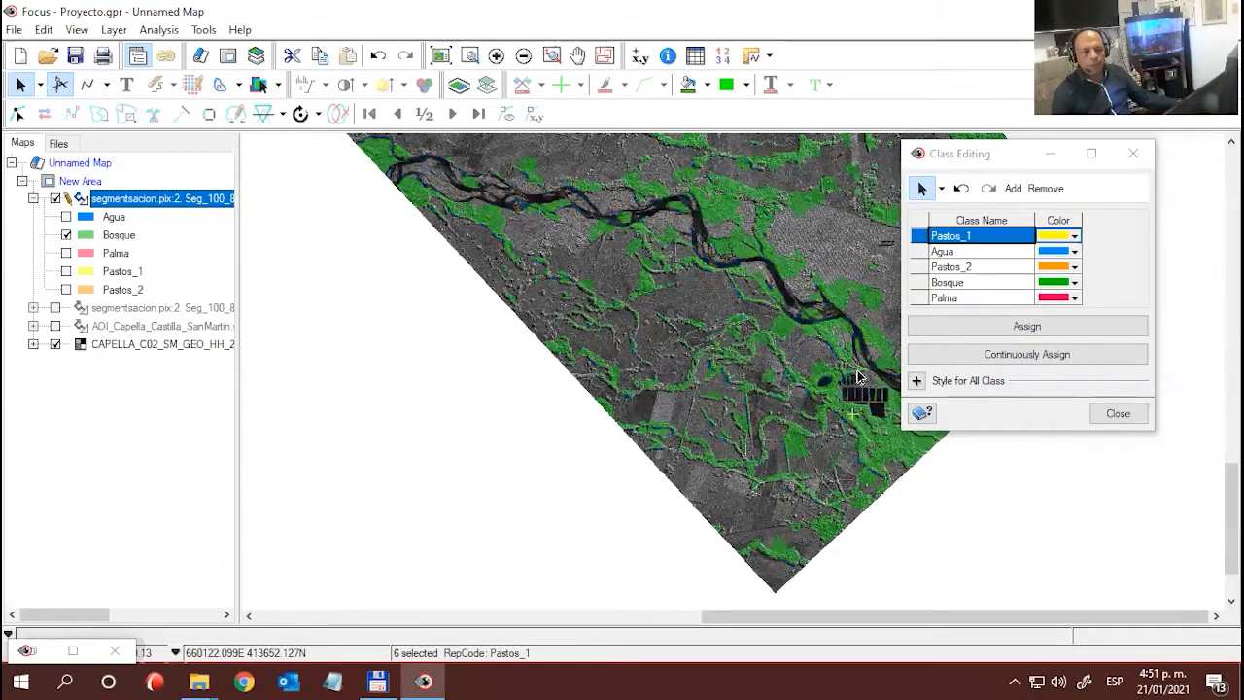
left_click_drag(857, 377, 782, 356)
left_click_drag(961, 159, 364, 289)
left_click(951, 425)
scroll(966, 474, "up", 3)
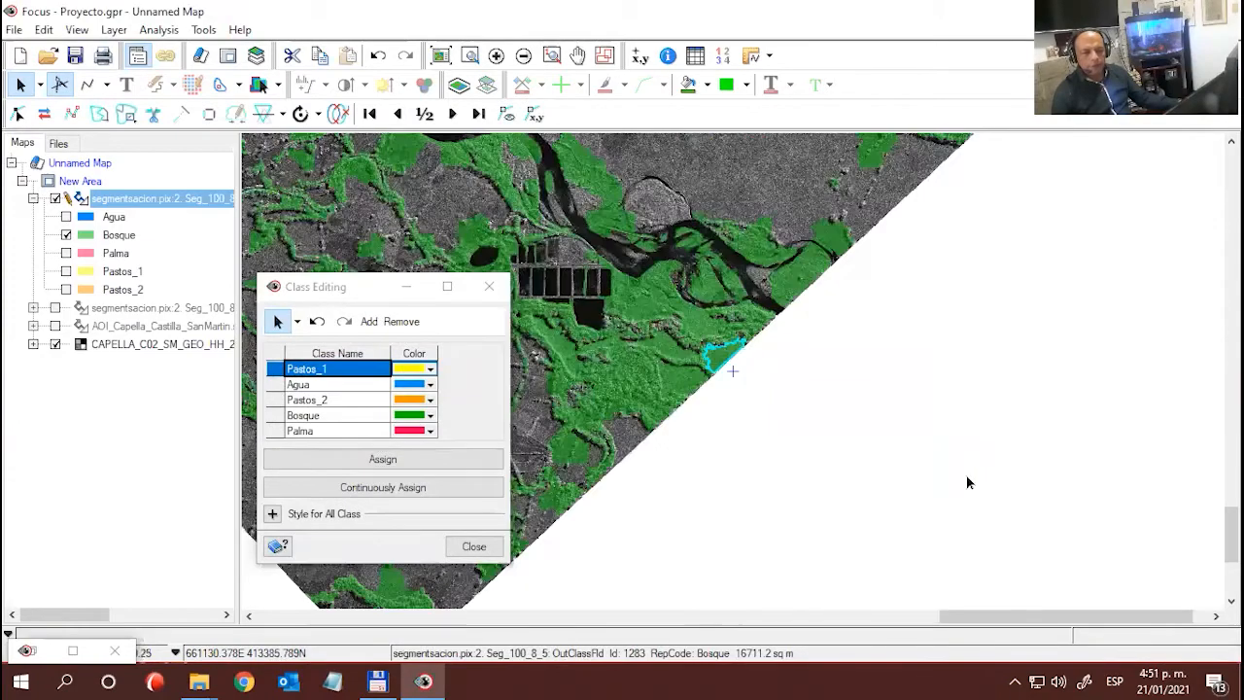
scroll(709, 396, "up", 3)
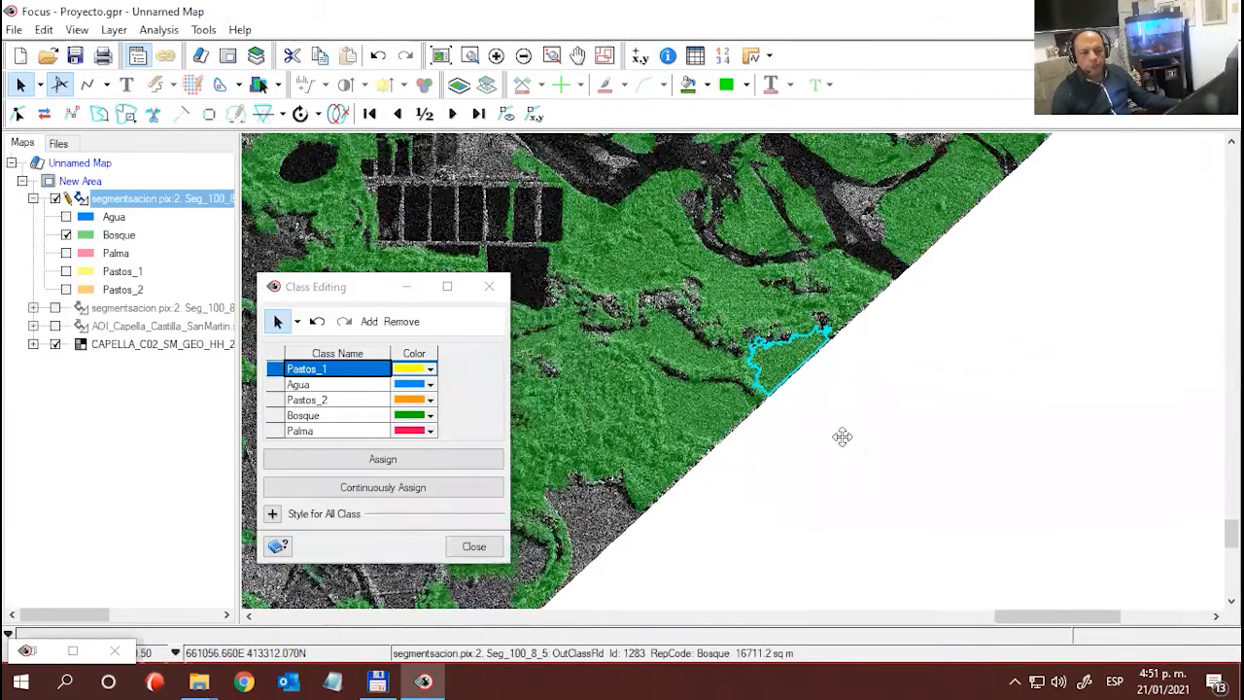
- Toggle the segmentation layer to compare the selected Bosque polygon with the radar image, and turn on continuous assignment to Pastos_1
left_click(56, 199)
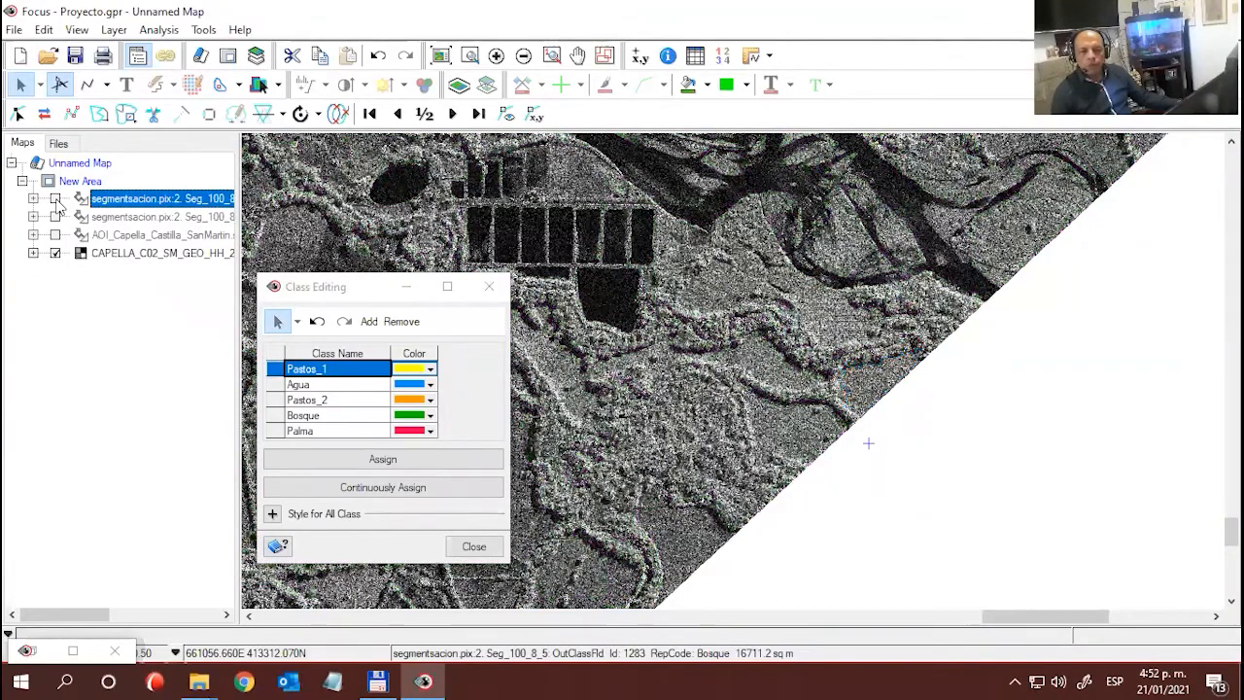
left_click(55, 200)
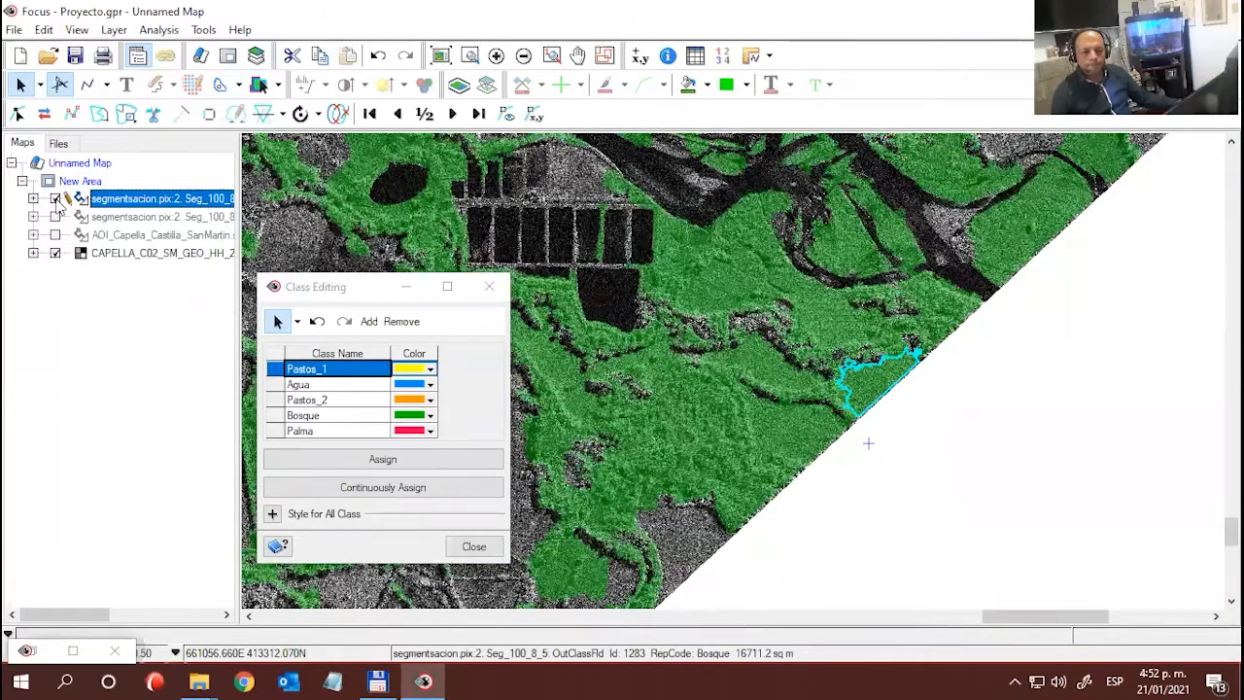
left_click_drag(355, 288, 648, 108)
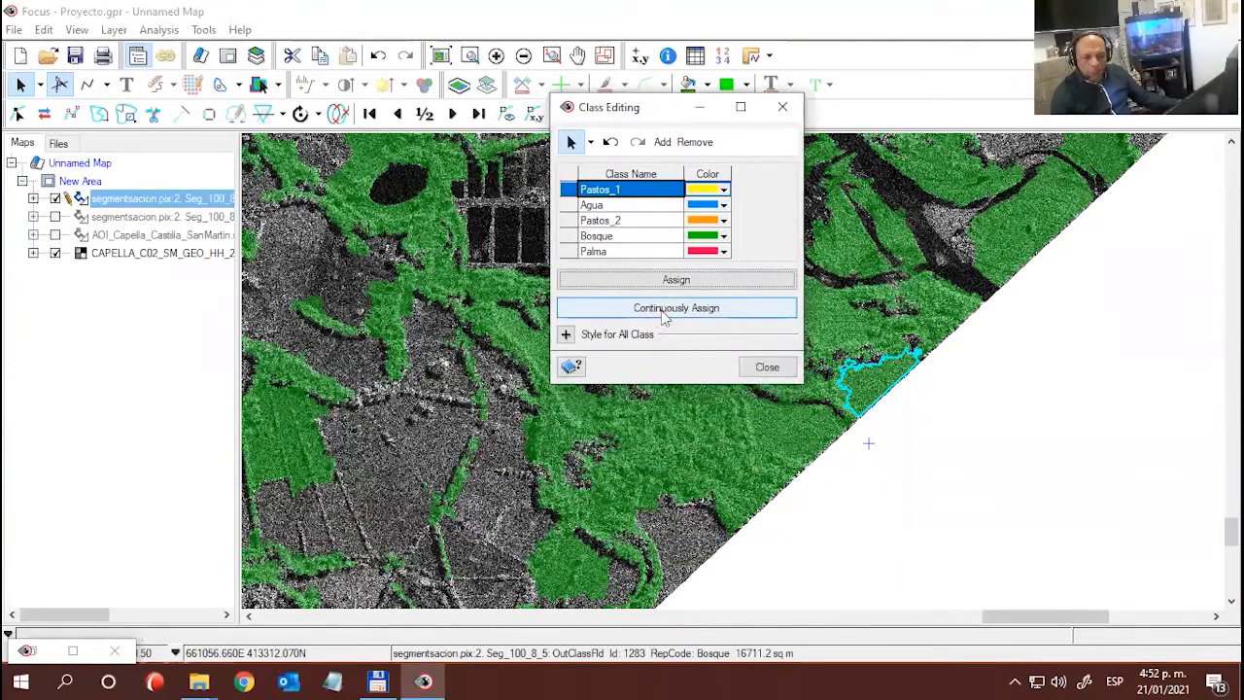
left_click(685, 312)
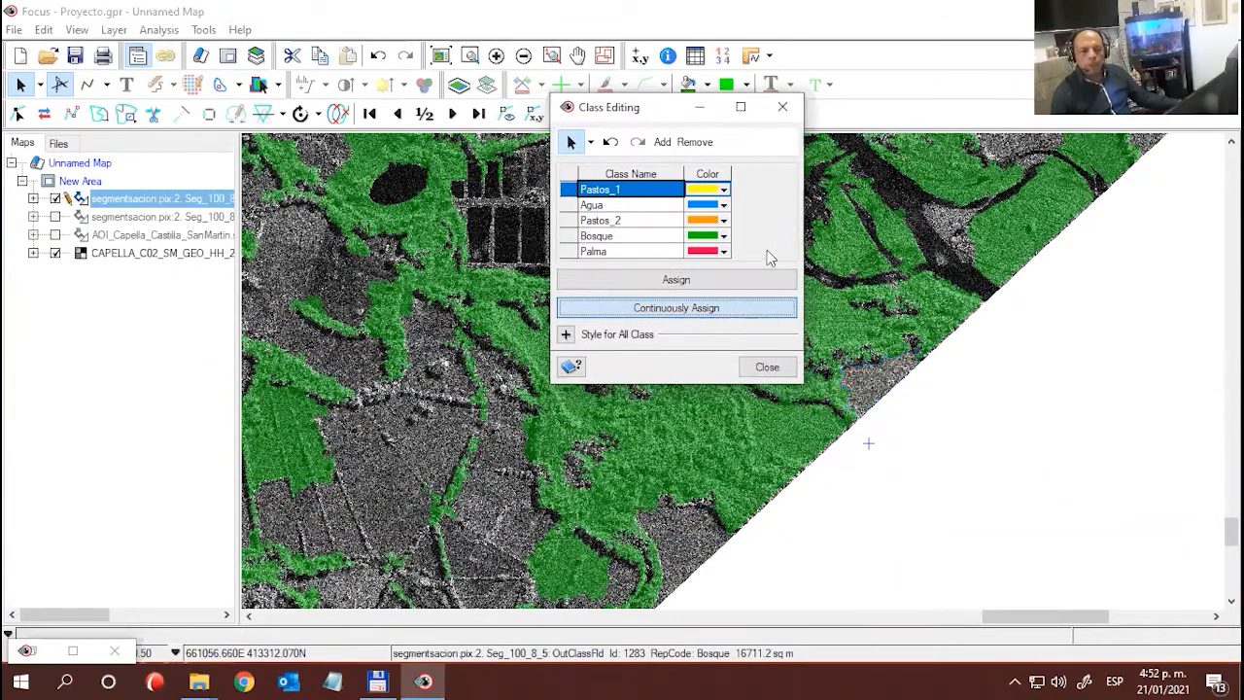
- Reassign the misclassified Bosque polygons around and southwest of the rectangular ponds to Pastos_1 with continuous assignment
left_click_drag(669, 108, 1017, 160)
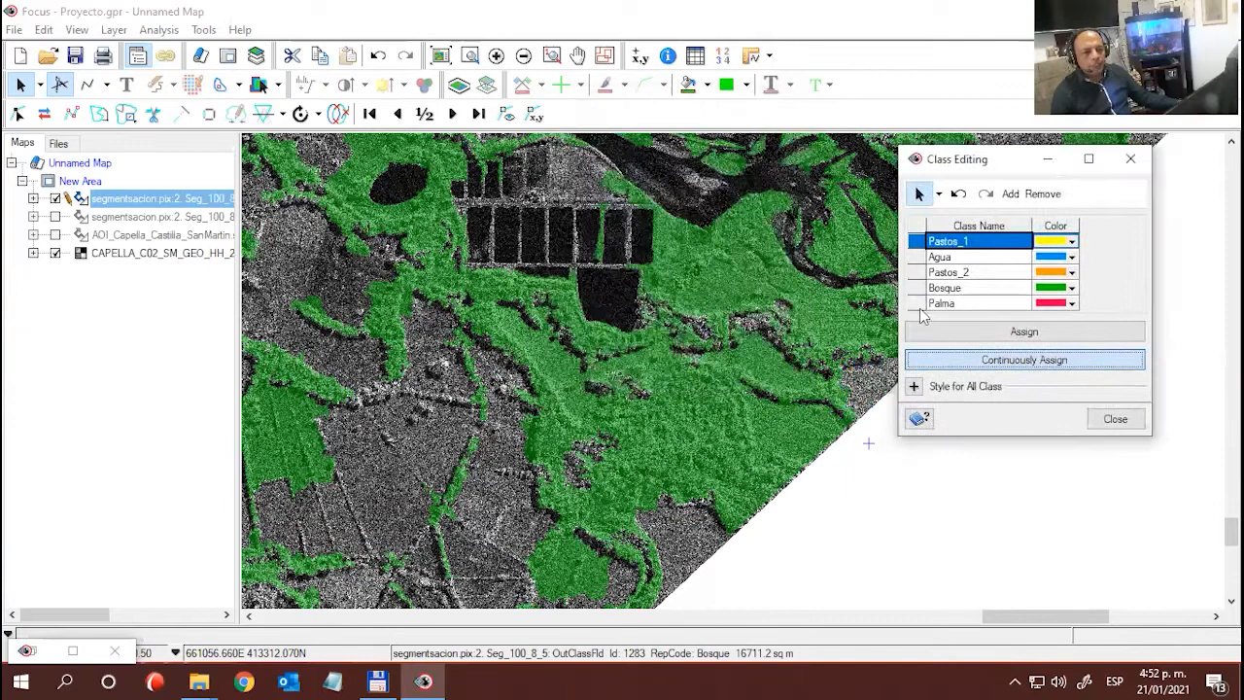
left_click(809, 434)
left_click(774, 372)
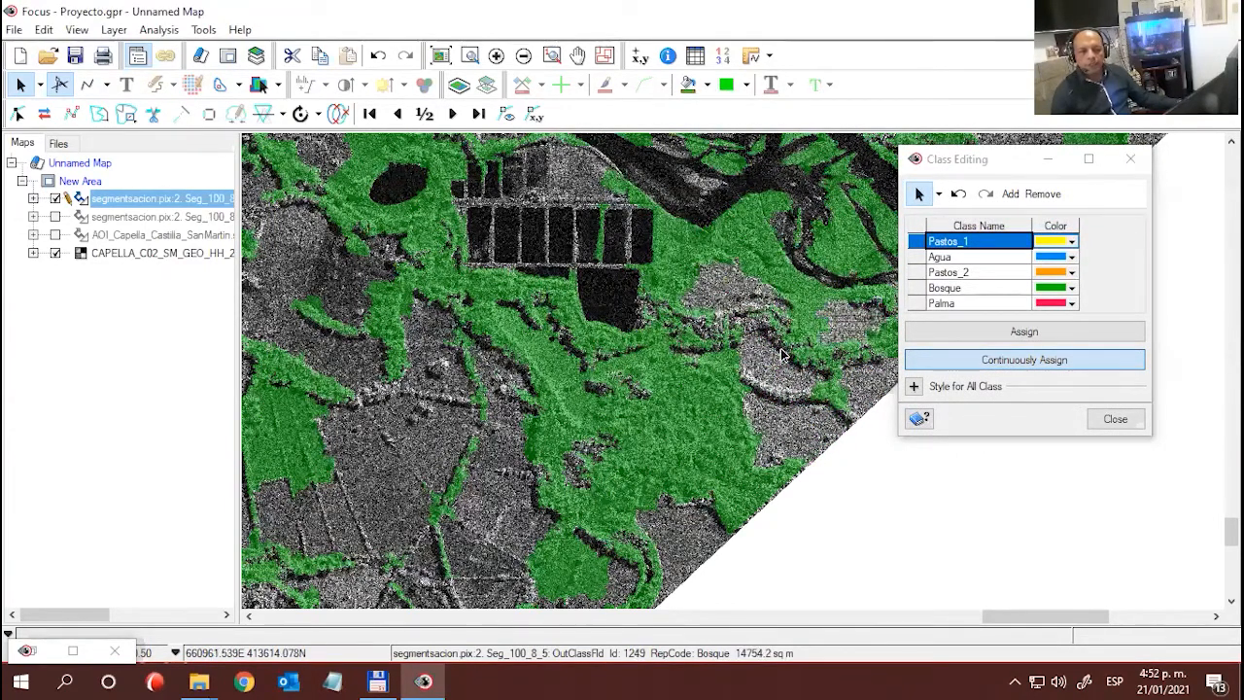
left_click(575, 369)
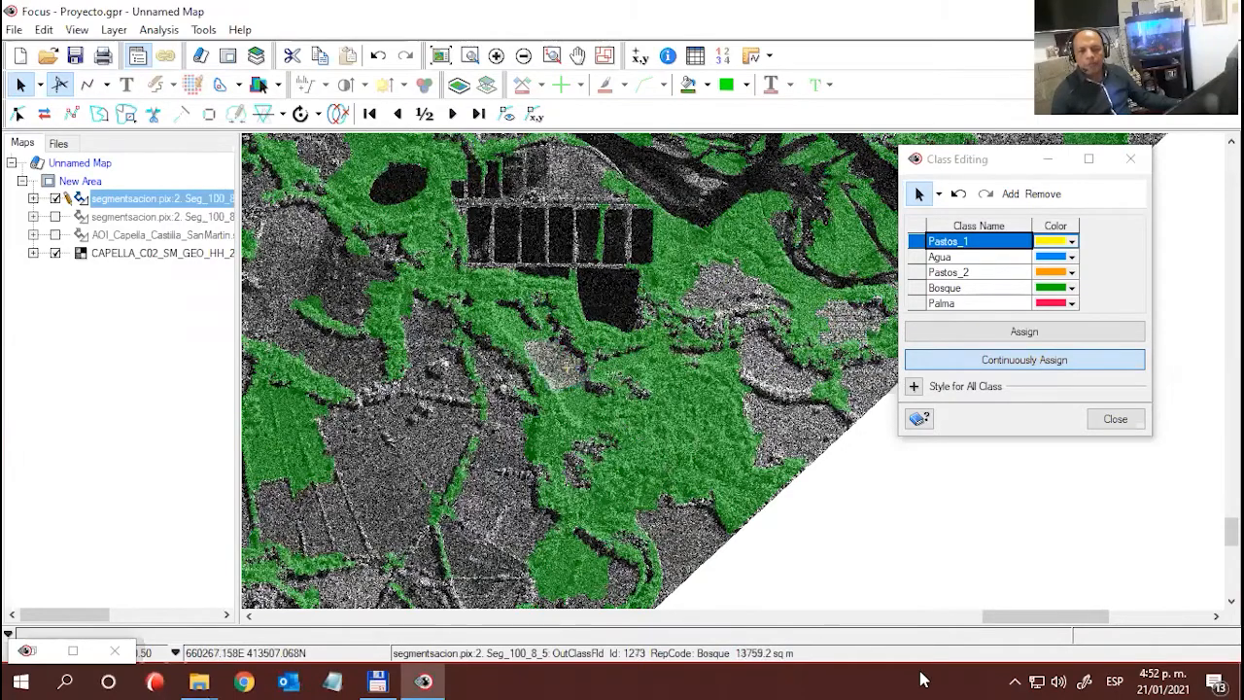
left_click(305, 484)
- Display the Pastos_1 class together with Bosque over the southern part of the scene
left_click_drag(330, 498, 501, 468)
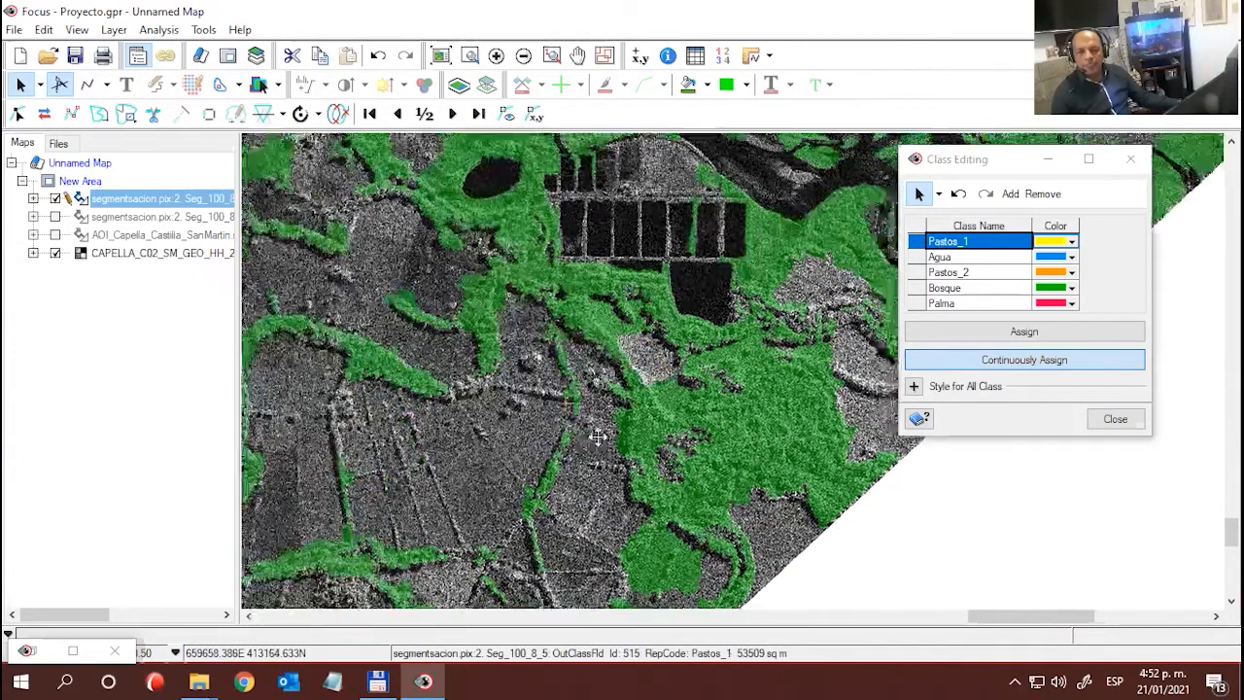
left_click_drag(866, 353, 926, 321)
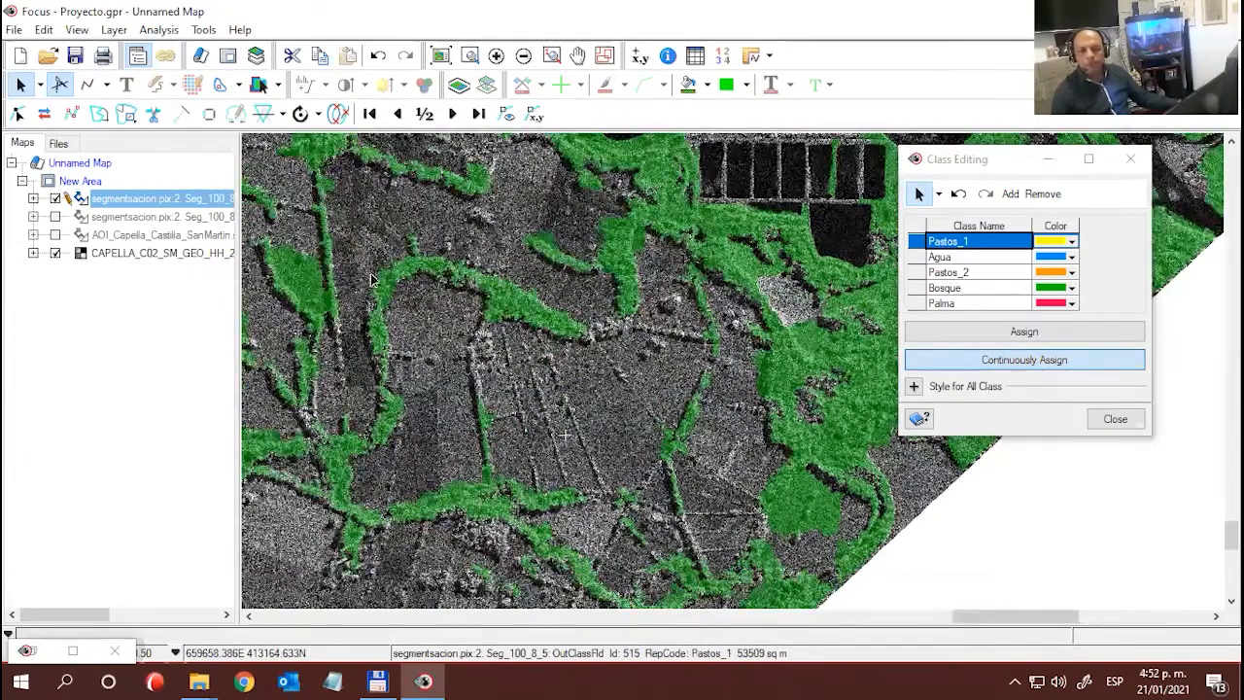
left_click(33, 198)
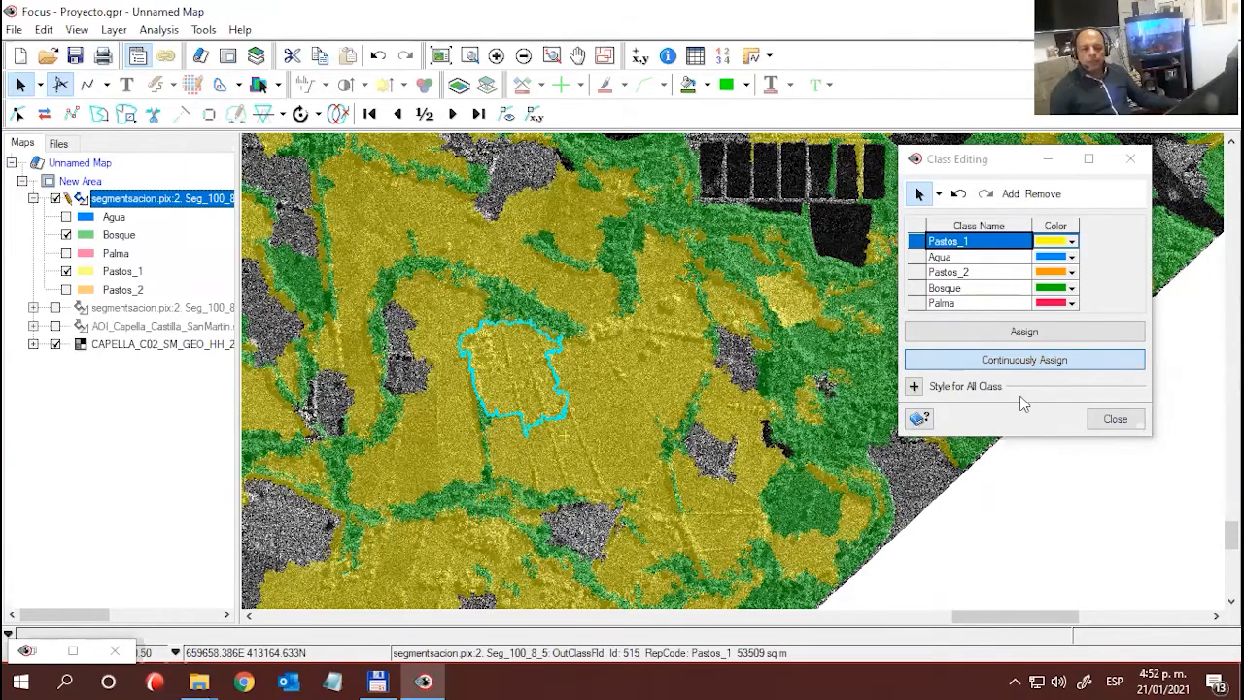
scroll(625, 387, "down", 3)
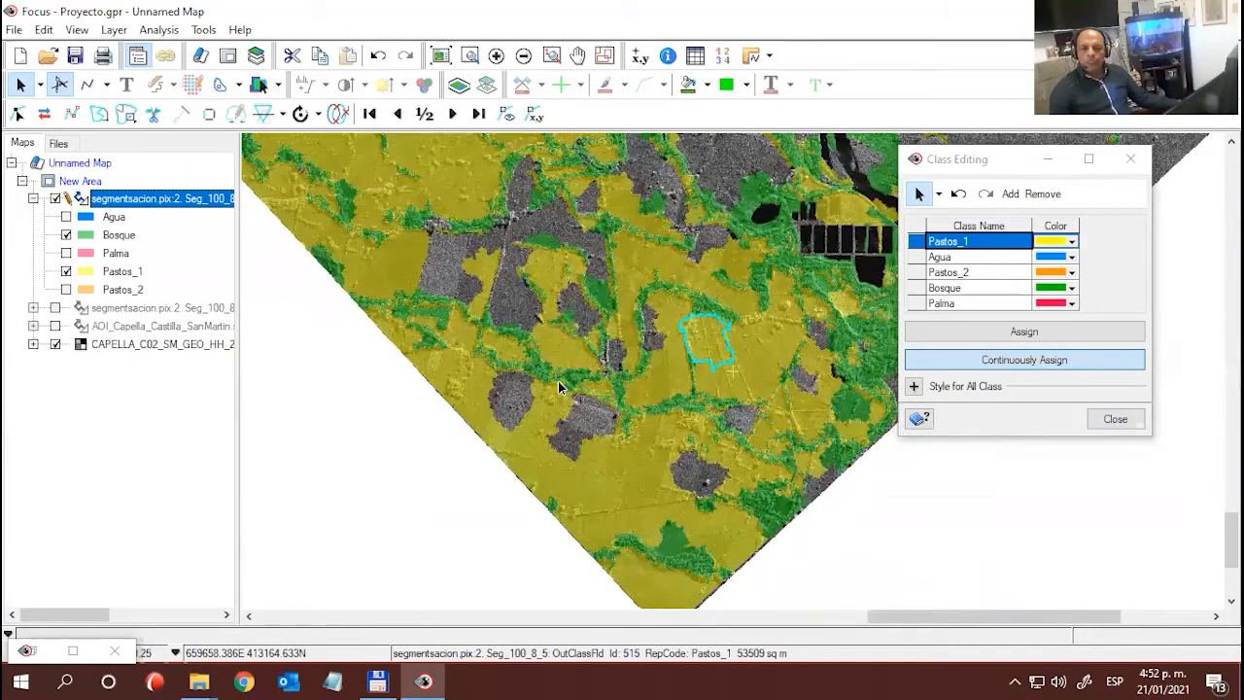
left_click_drag(328, 373, 406, 464)
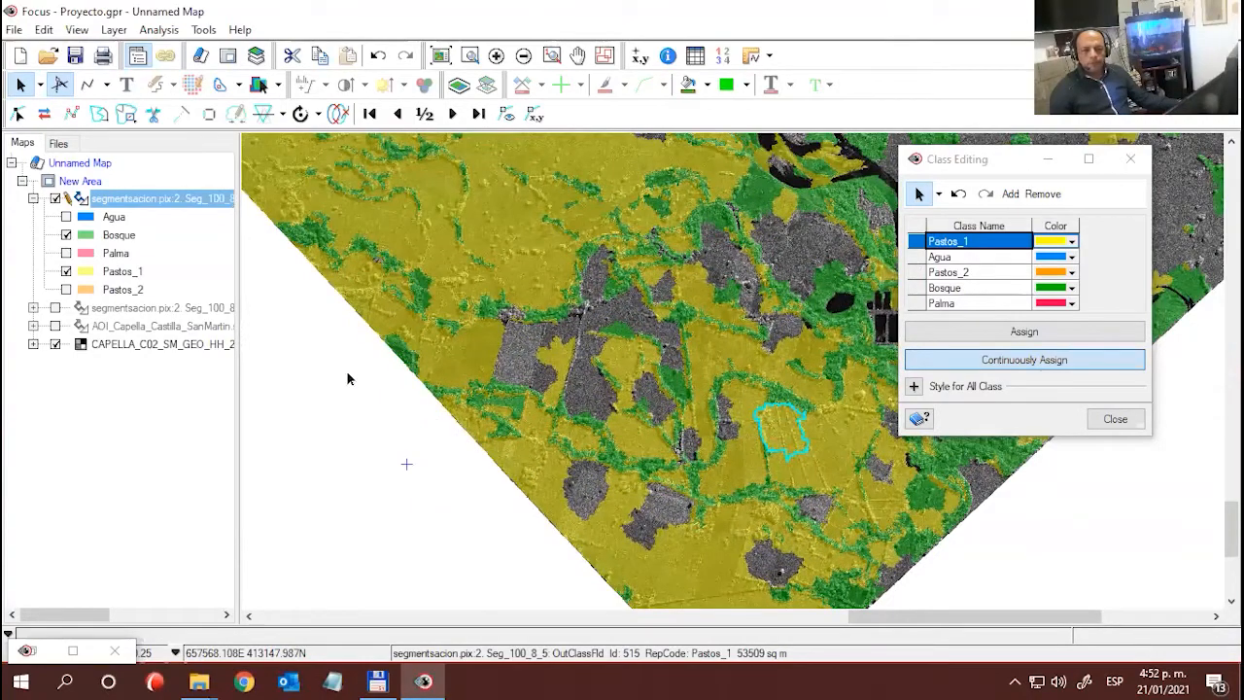
- Display only the Palma class over the river section north of the rectangular ponds
left_click_drag(772, 245, 544, 336)
left_click_drag(628, 340, 733, 464)
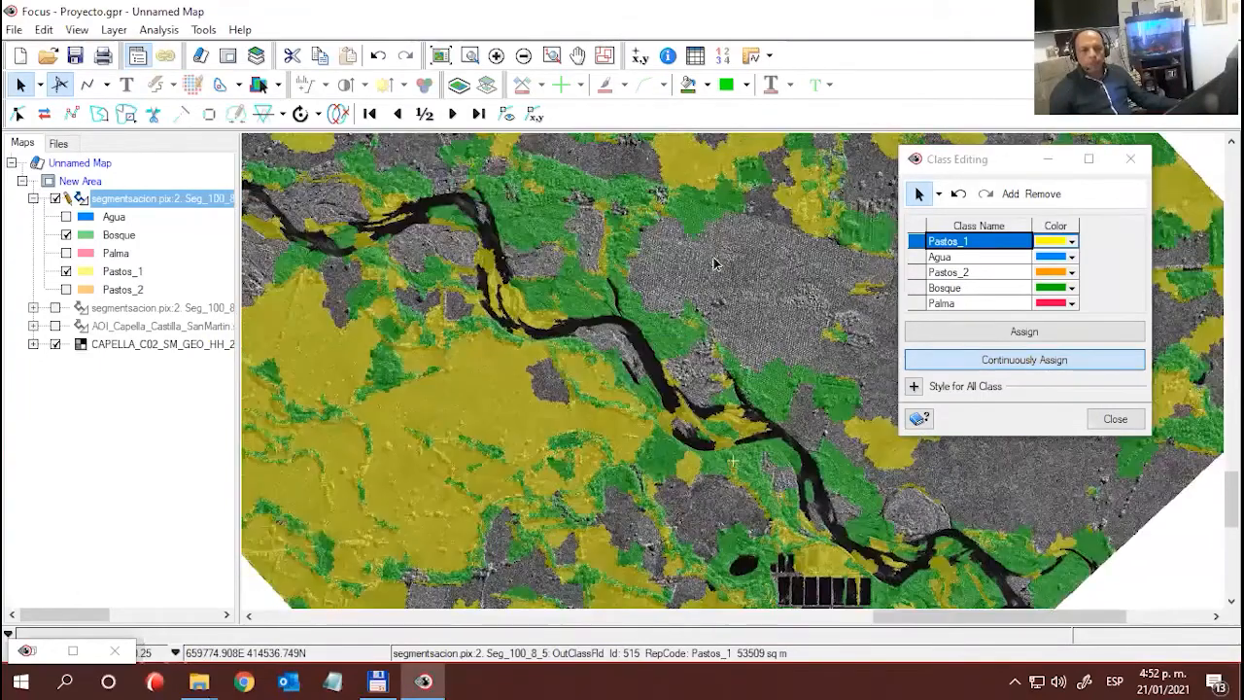
left_click_drag(711, 256, 759, 352)
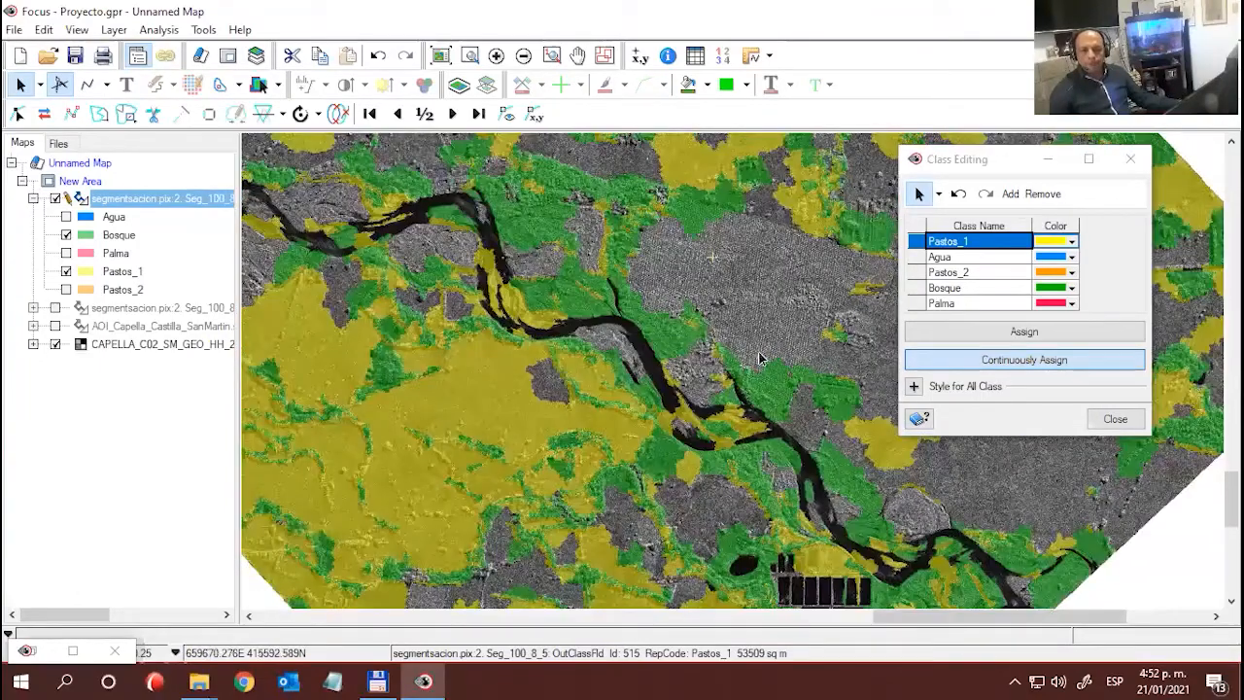
left_click(65, 235)
left_click(65, 272)
left_click(66, 253)
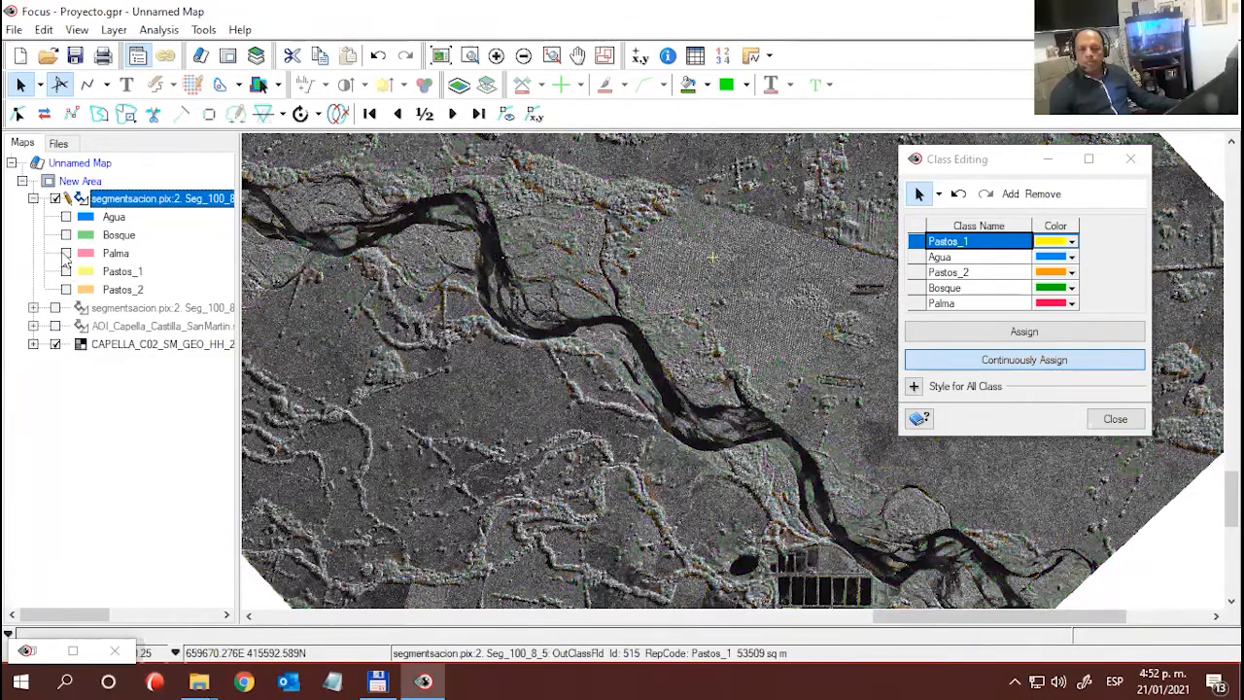
left_click_drag(826, 303, 779, 307)
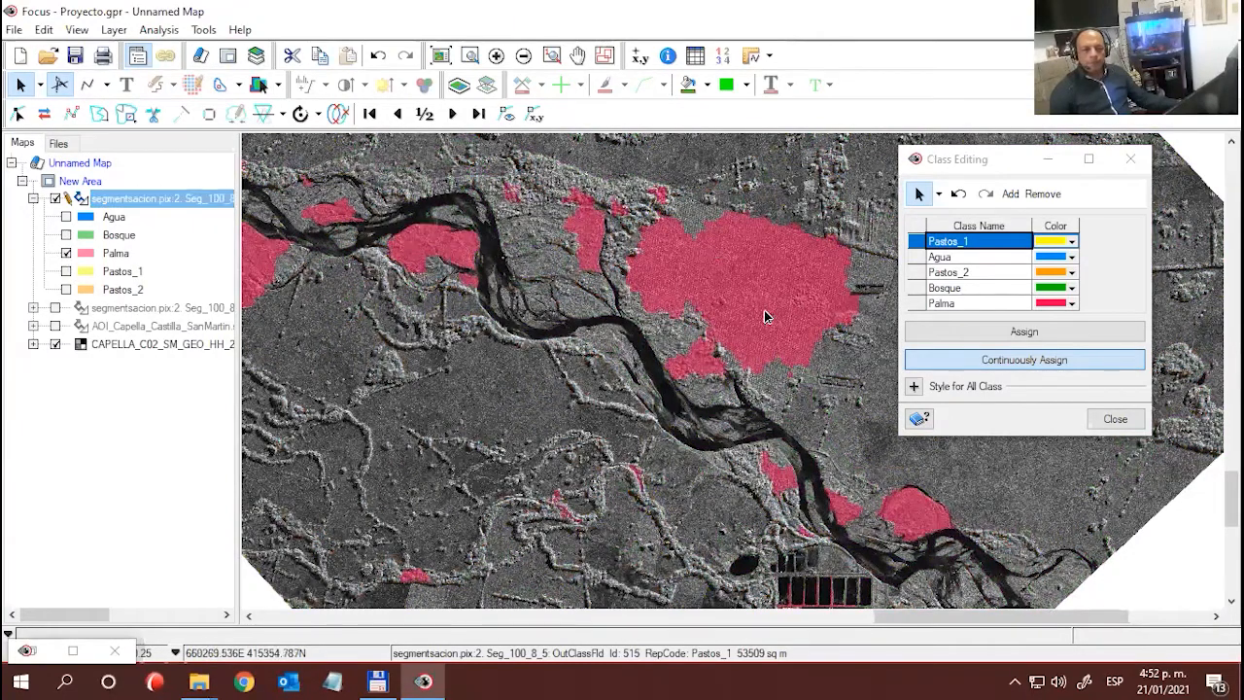
- Reassign the small isolated Palma polygon northwest of the large palm plantation to Bosque
scroll(762, 313, "up", 1)
scroll(762, 311, "up", 1)
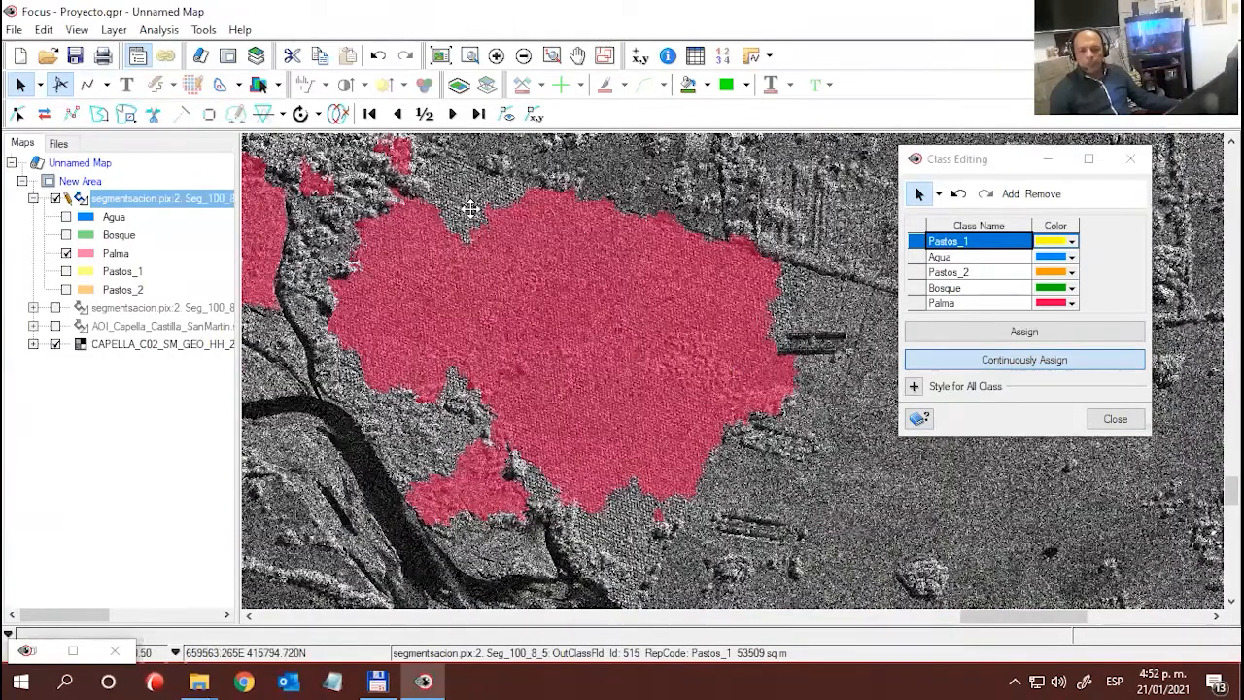
scroll(471, 210, "up", 1)
left_click_drag(473, 211, 391, 185)
left_click_drag(668, 470, 454, 326)
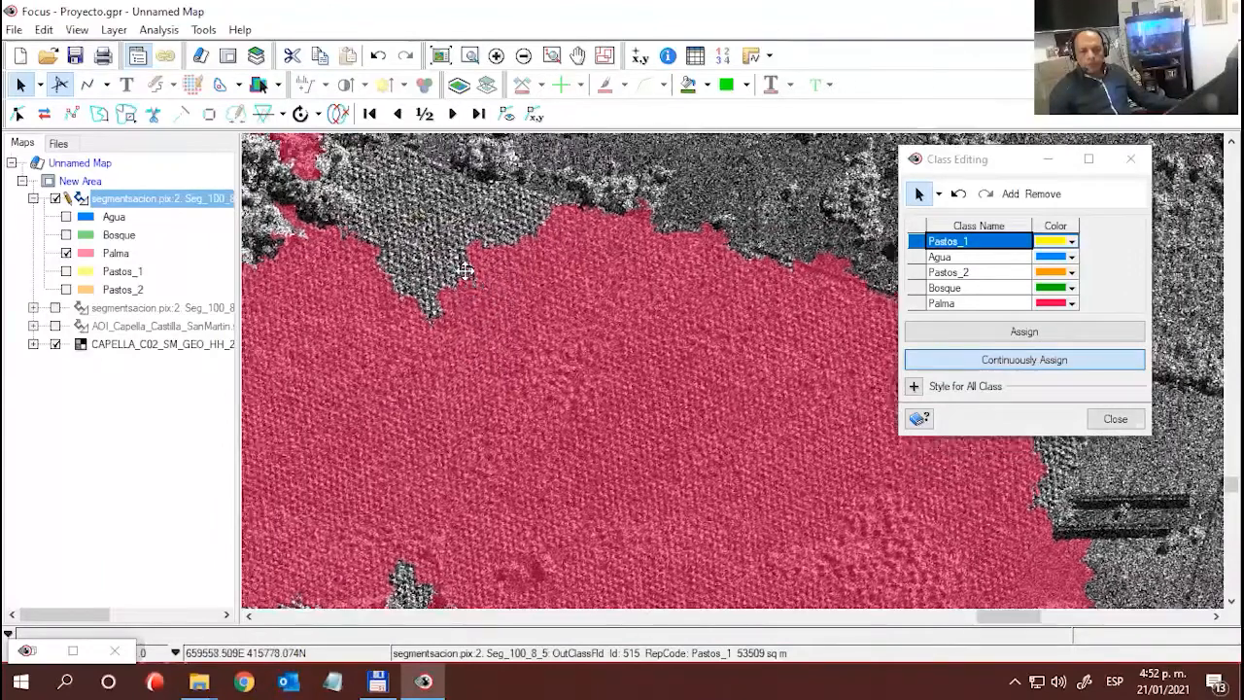
left_click_drag(468, 278, 525, 374)
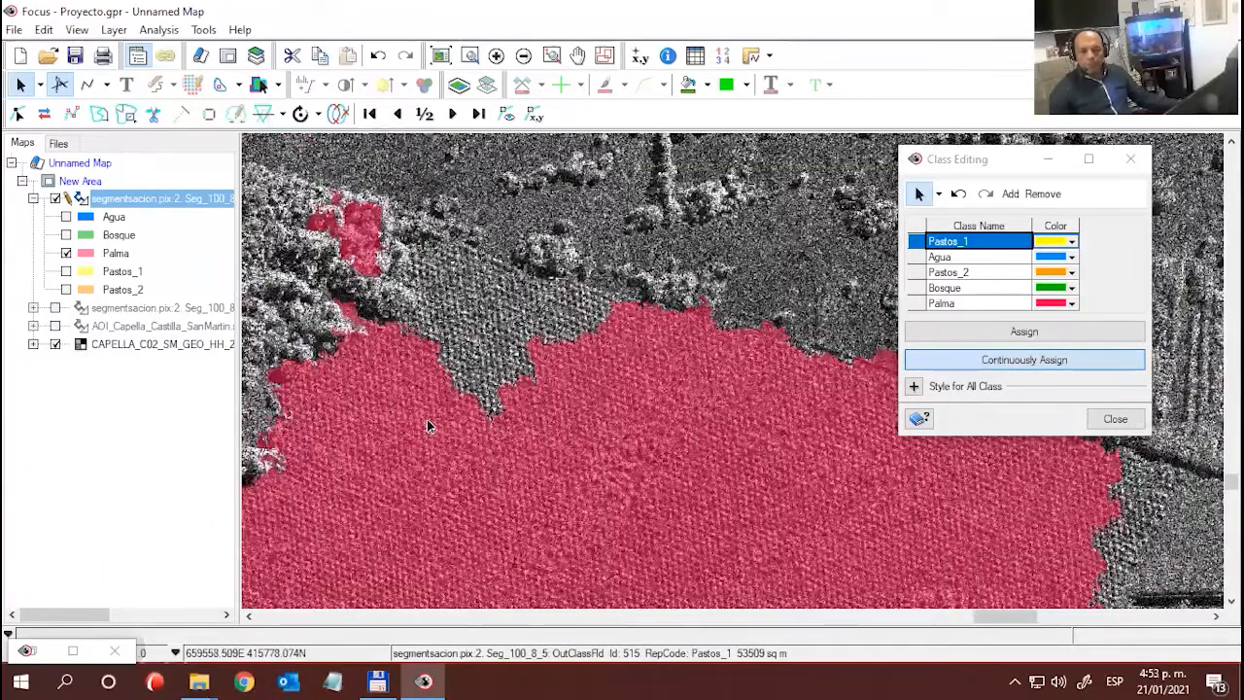
left_click(919, 288)
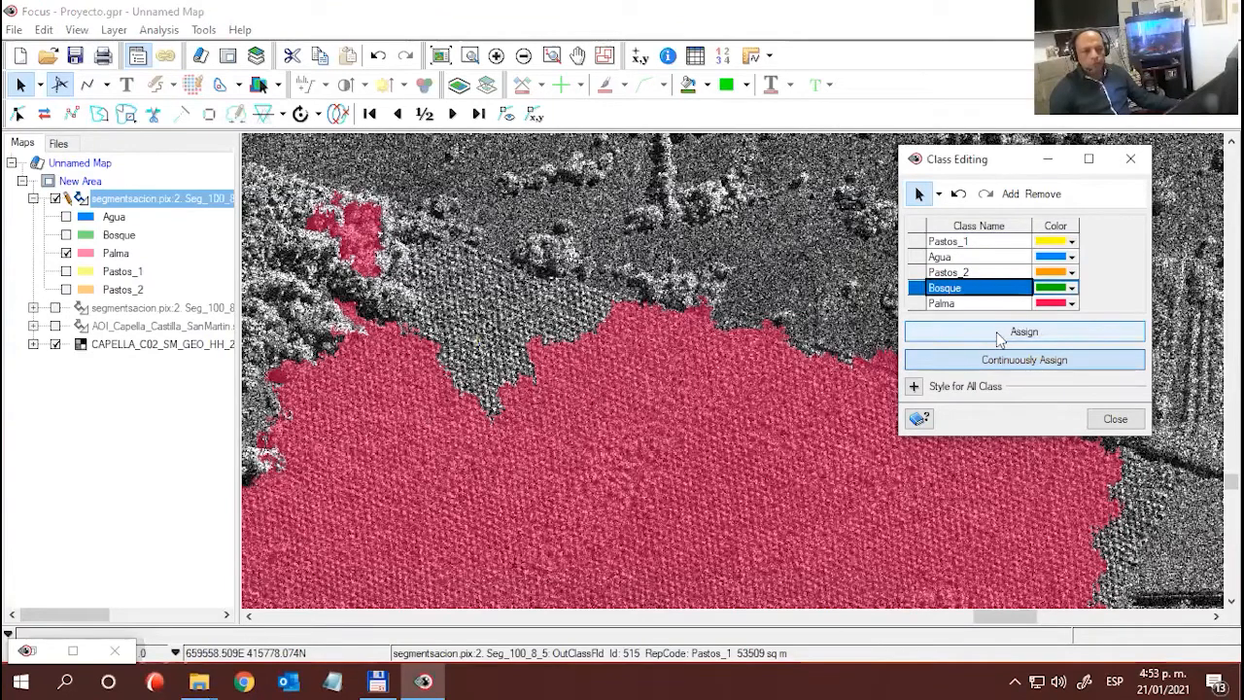
left_click(1084, 334)
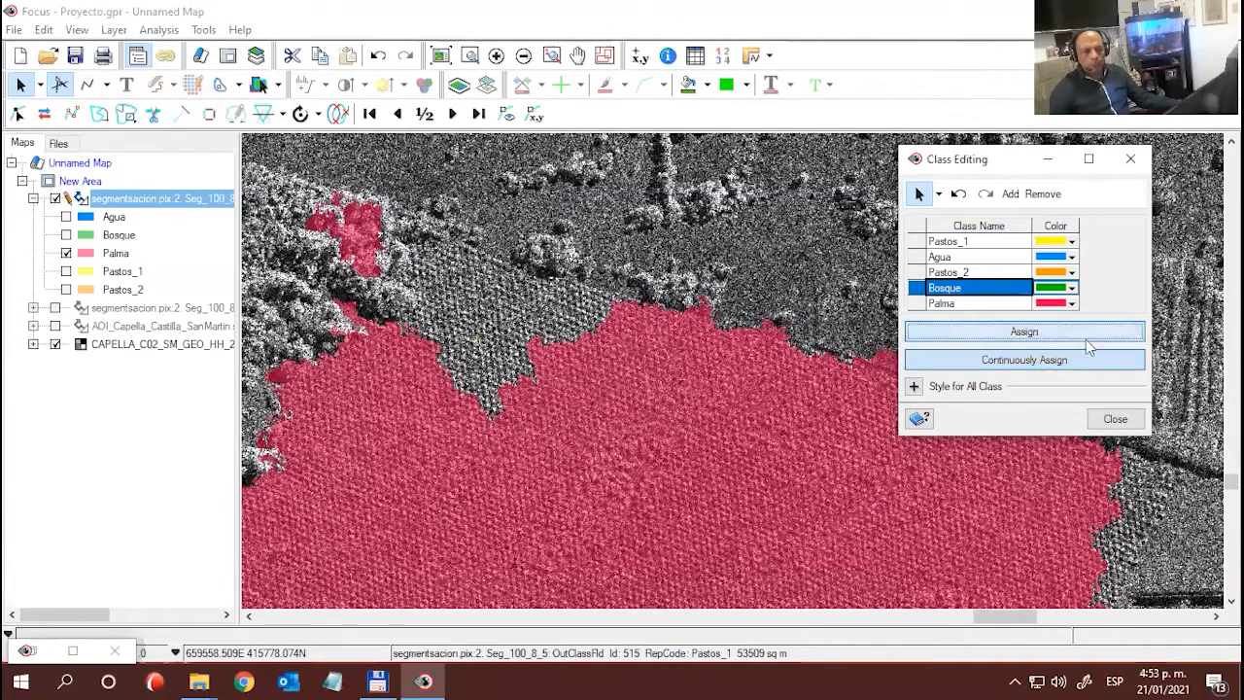
left_click(361, 226)
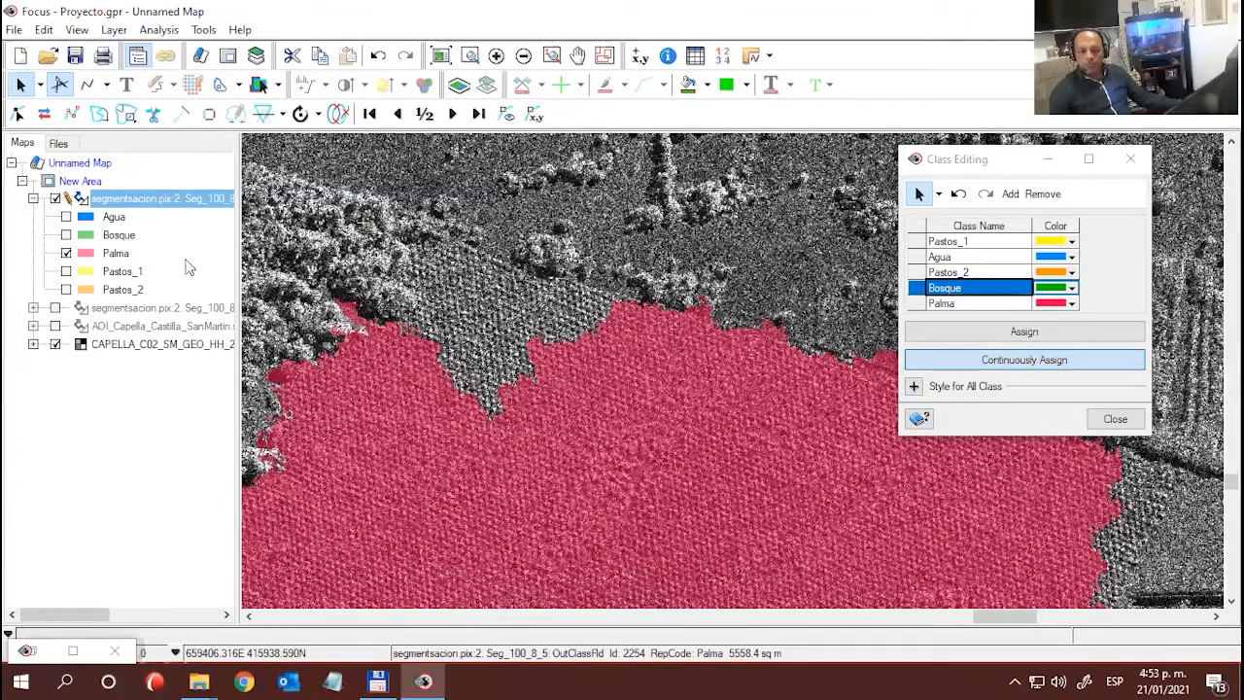
- Display the Pastos_1, Pastos_2 and Bosque classes together with Palma around the plantation
left_click(66, 271)
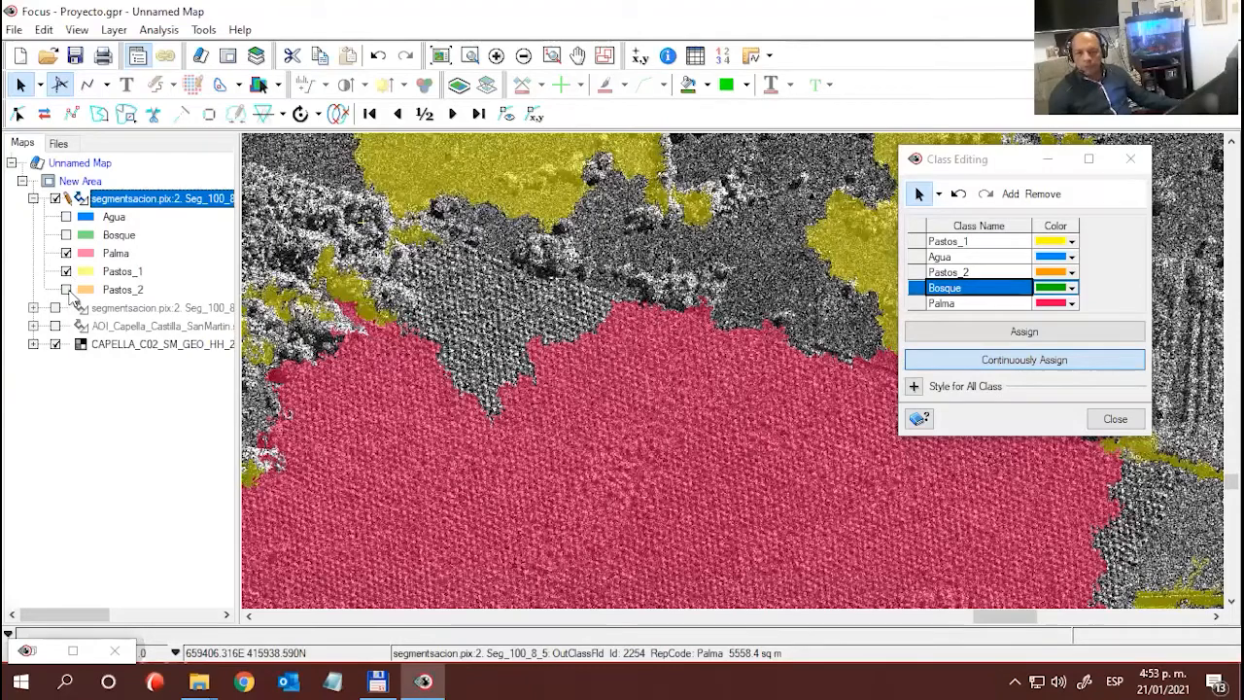
left_click(66, 289)
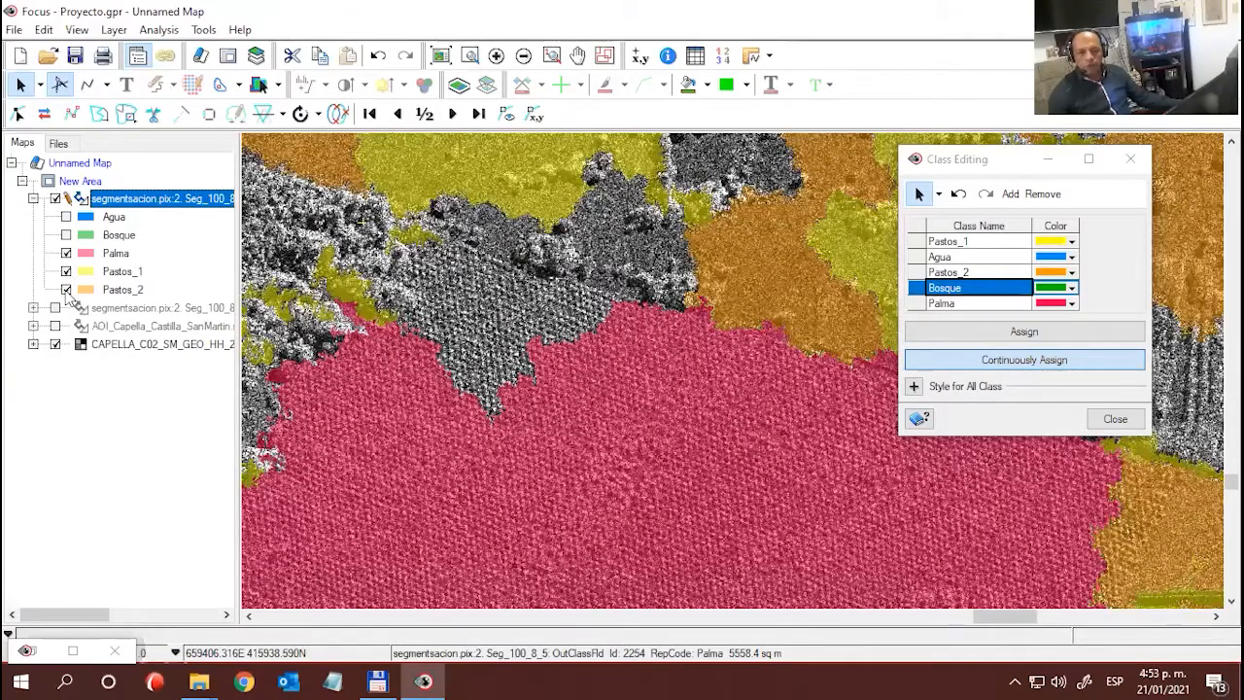
left_click(66, 235)
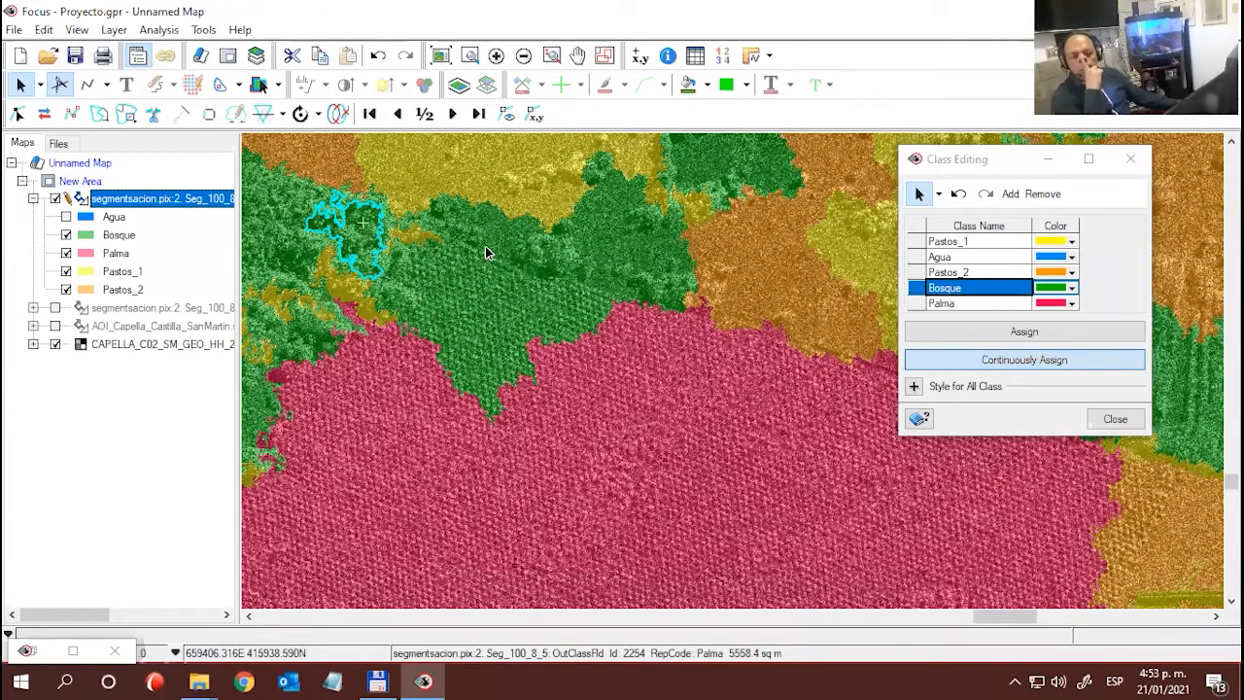
- Close class editing and float the vector editing tools over the map
left_click_drag(942, 163, 434, 151)
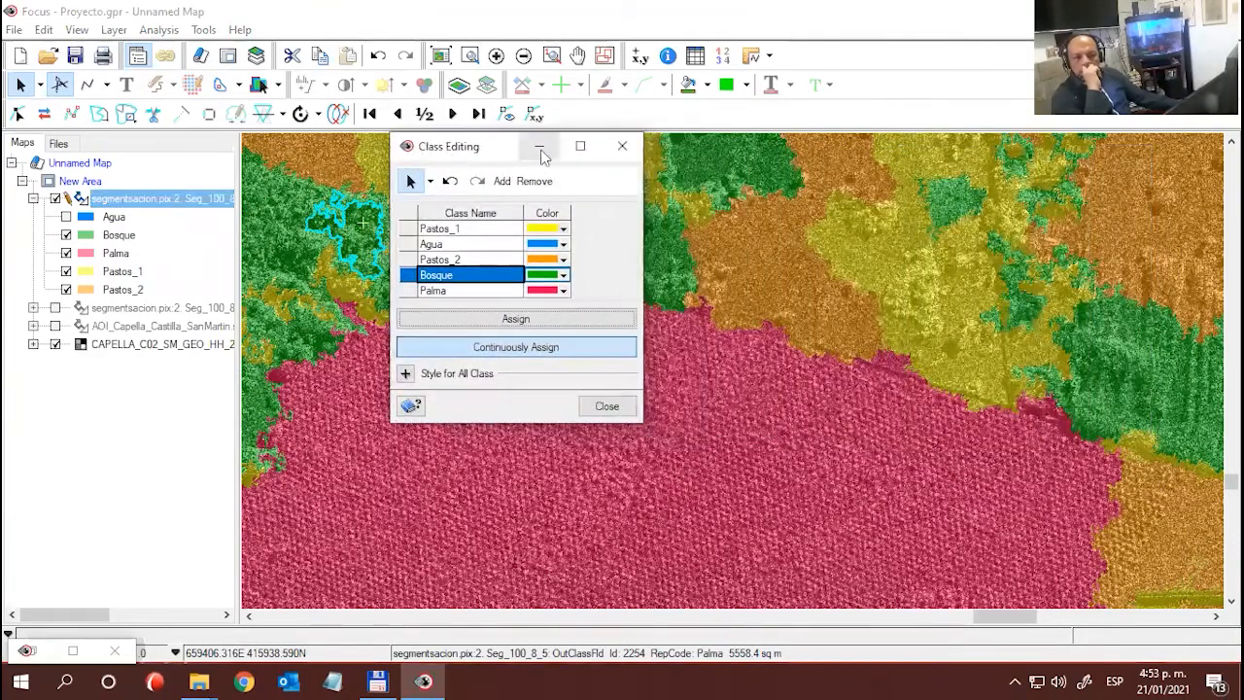
left_click(622, 149)
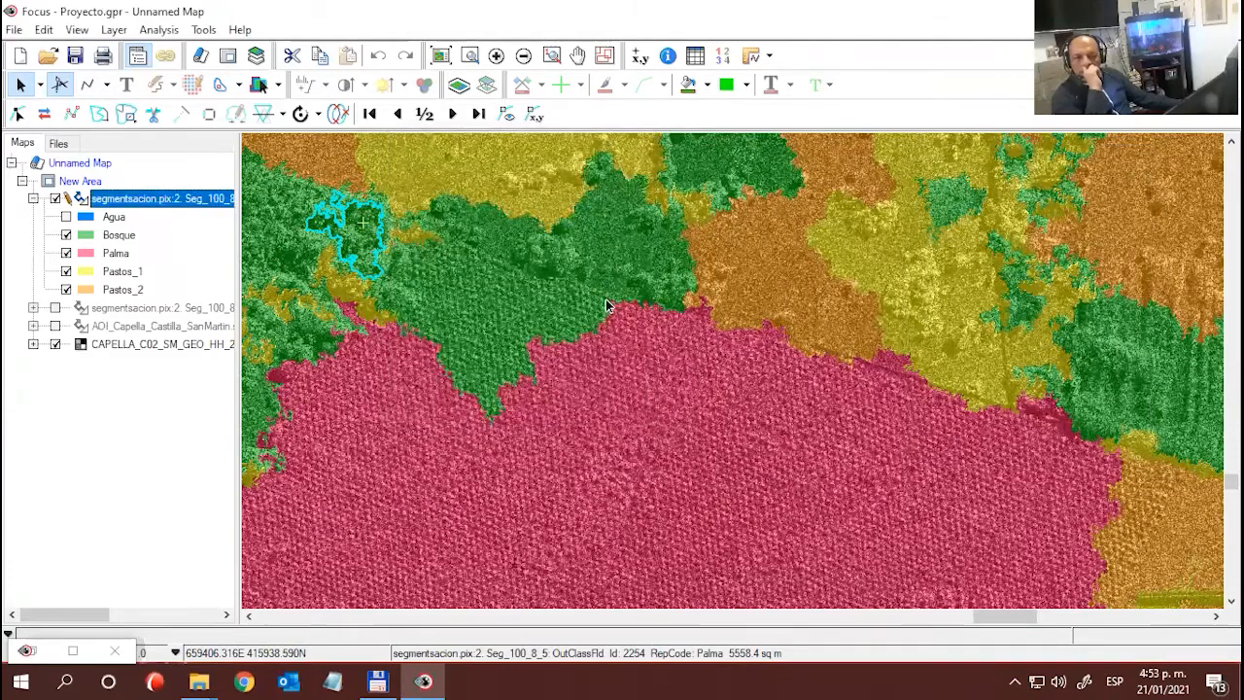
left_click_drag(7, 112, 400, 147)
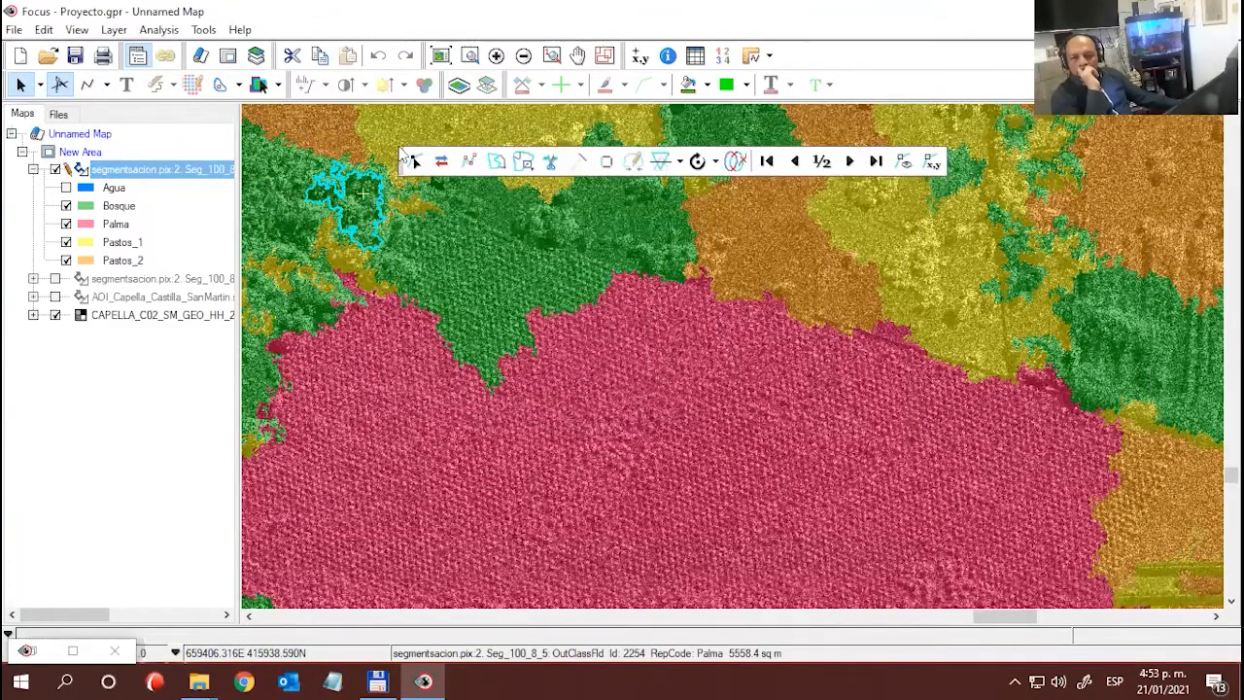
left_click(60, 85)
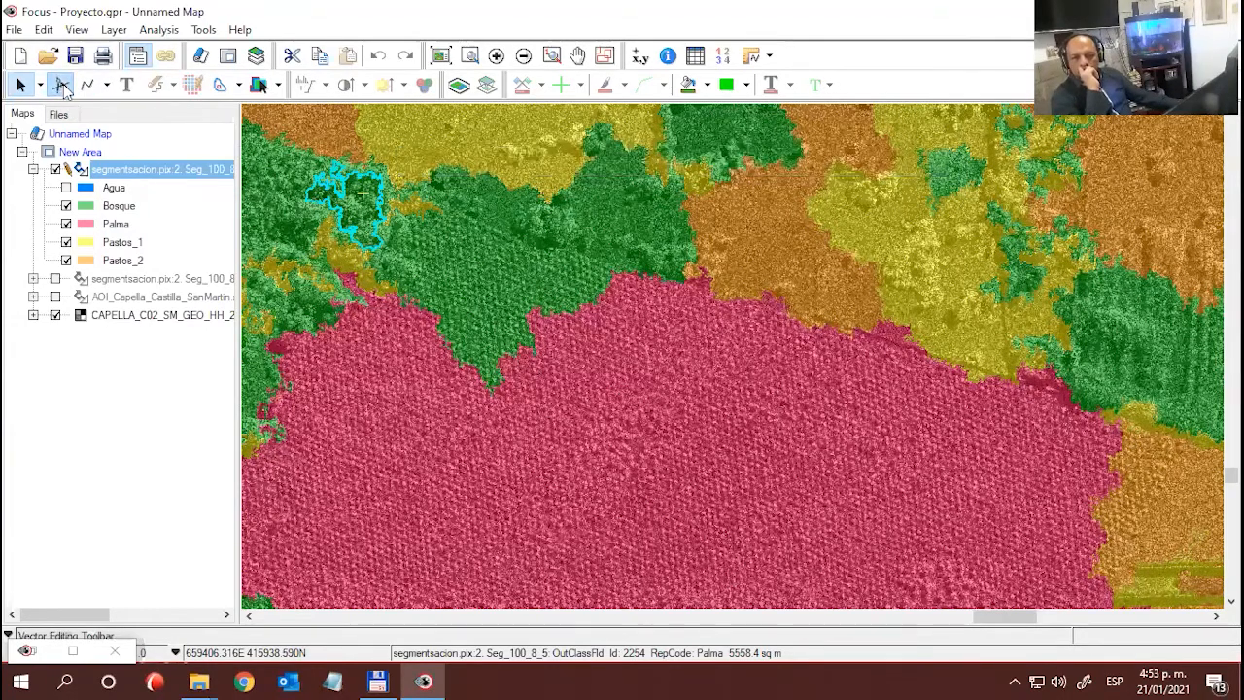
left_click(62, 85)
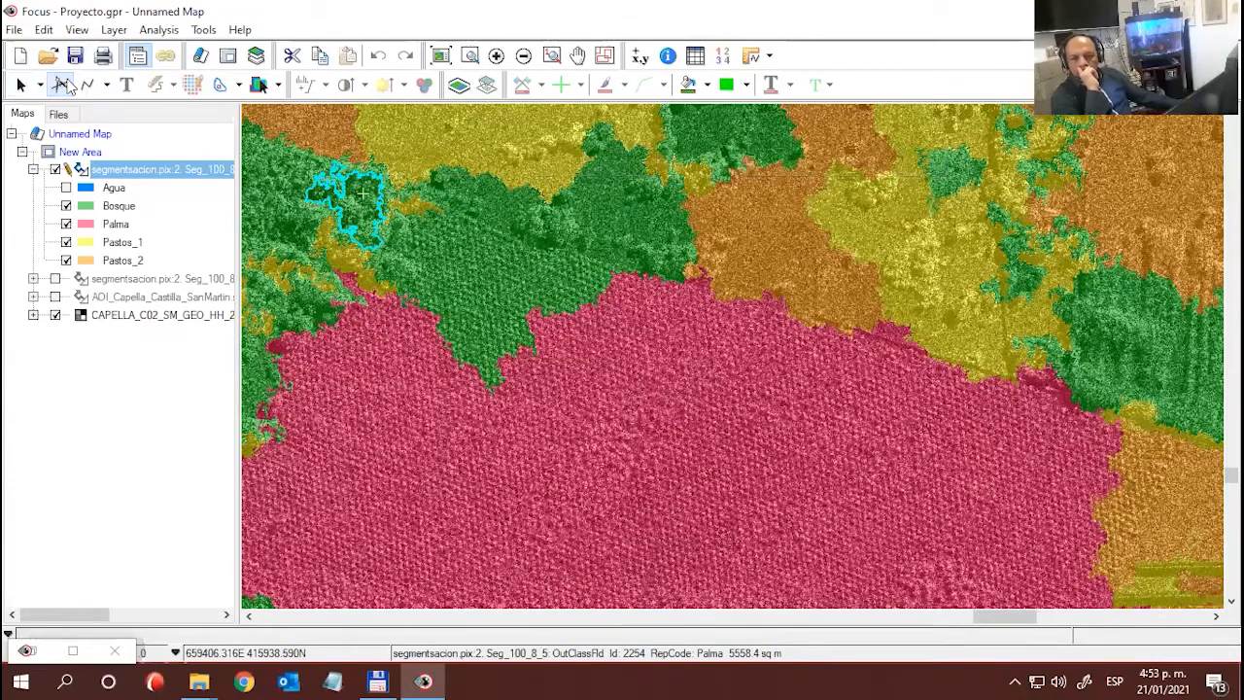
left_click(62, 86)
left_click(62, 85)
left_click(62, 86)
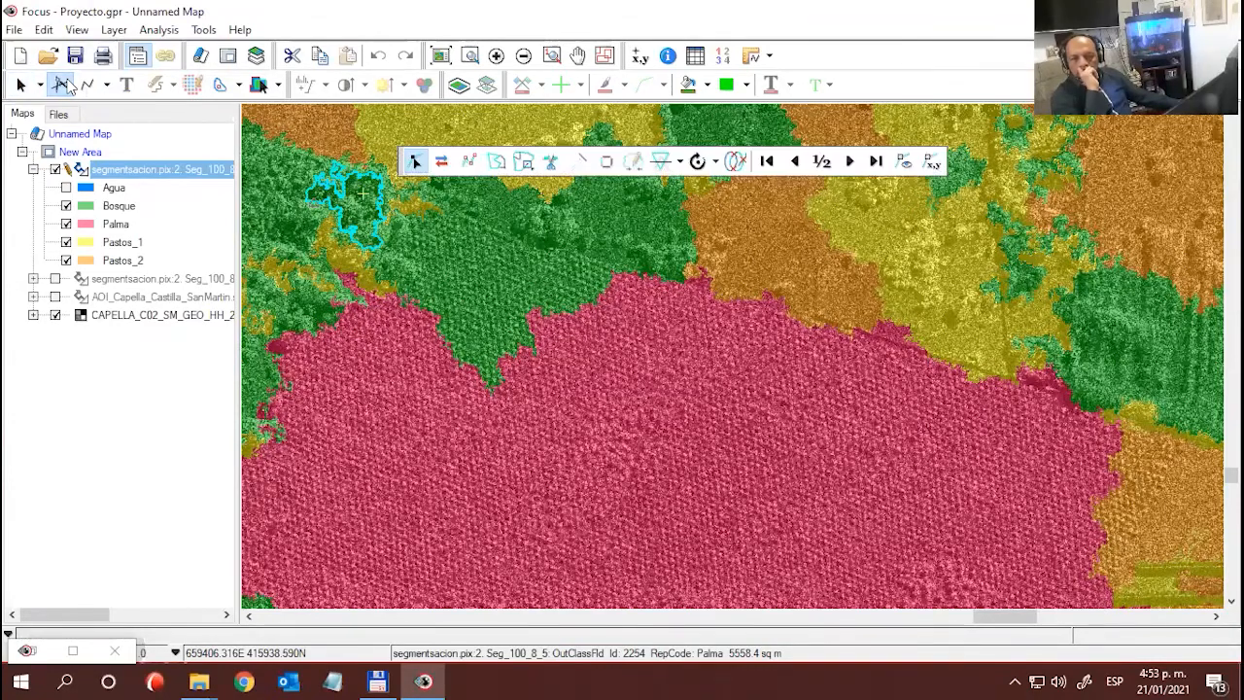
- Split the Bosque polygon on the plantation's northern edge with a straight line between the tree cover and the palm rows
left_click(476, 276)
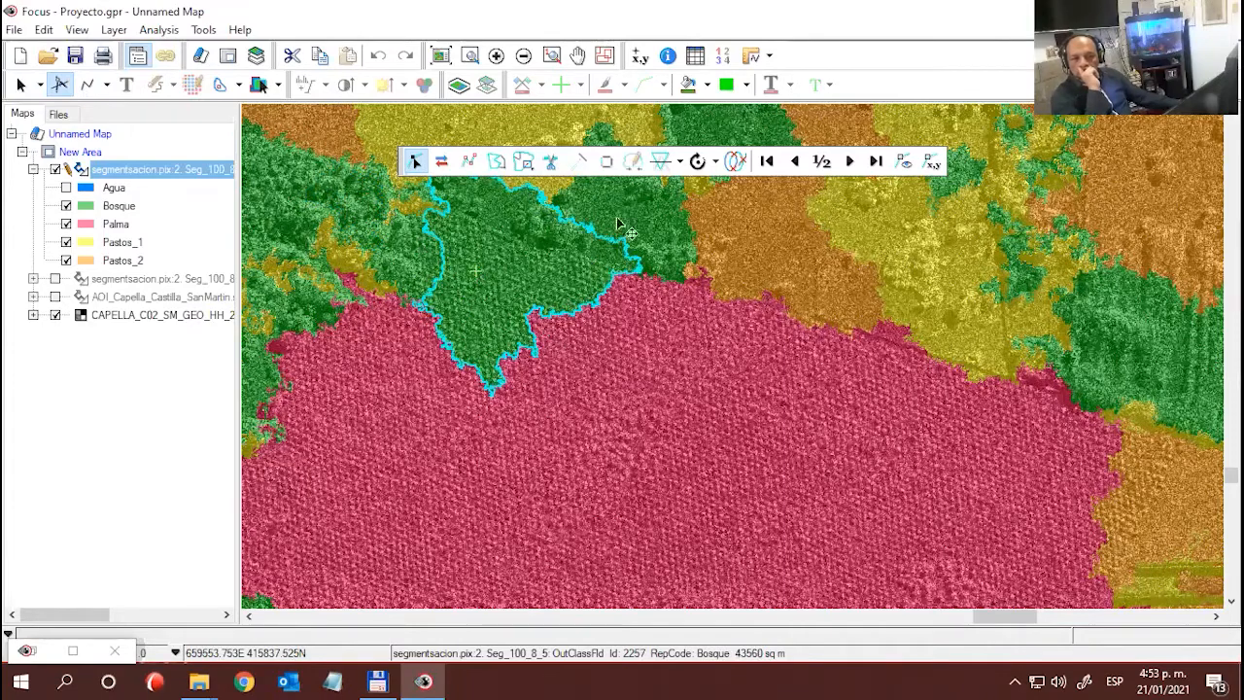
left_click(550, 163)
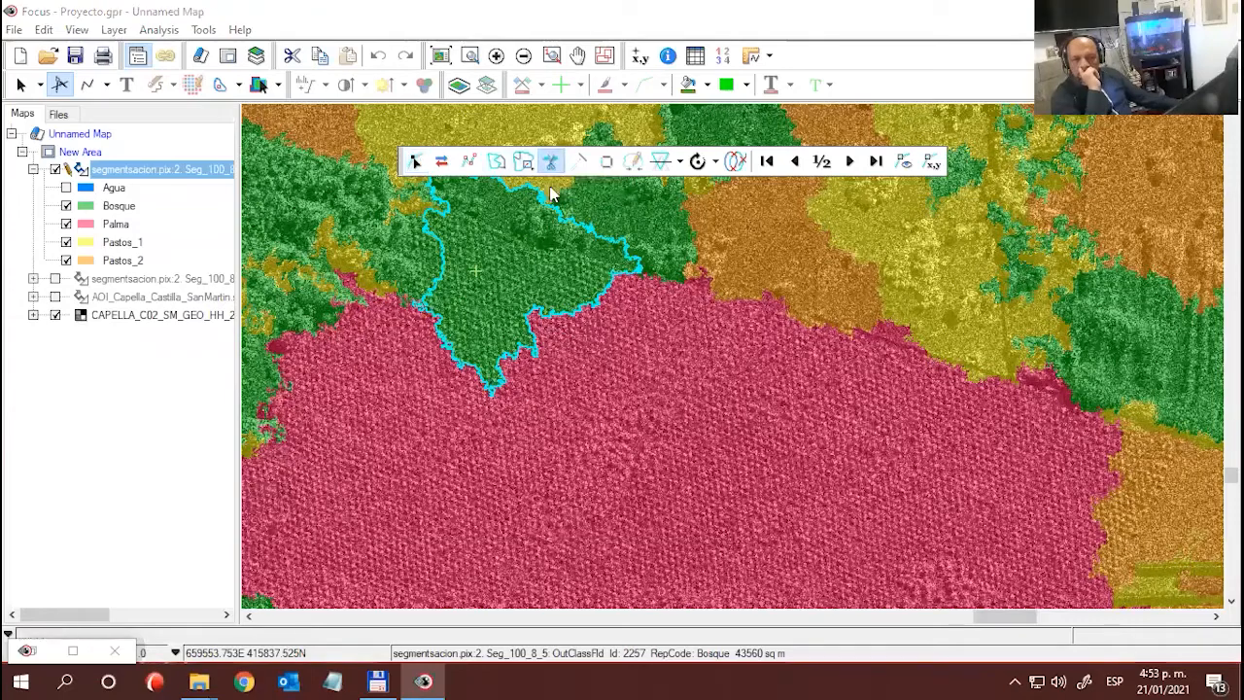
left_click(455, 209)
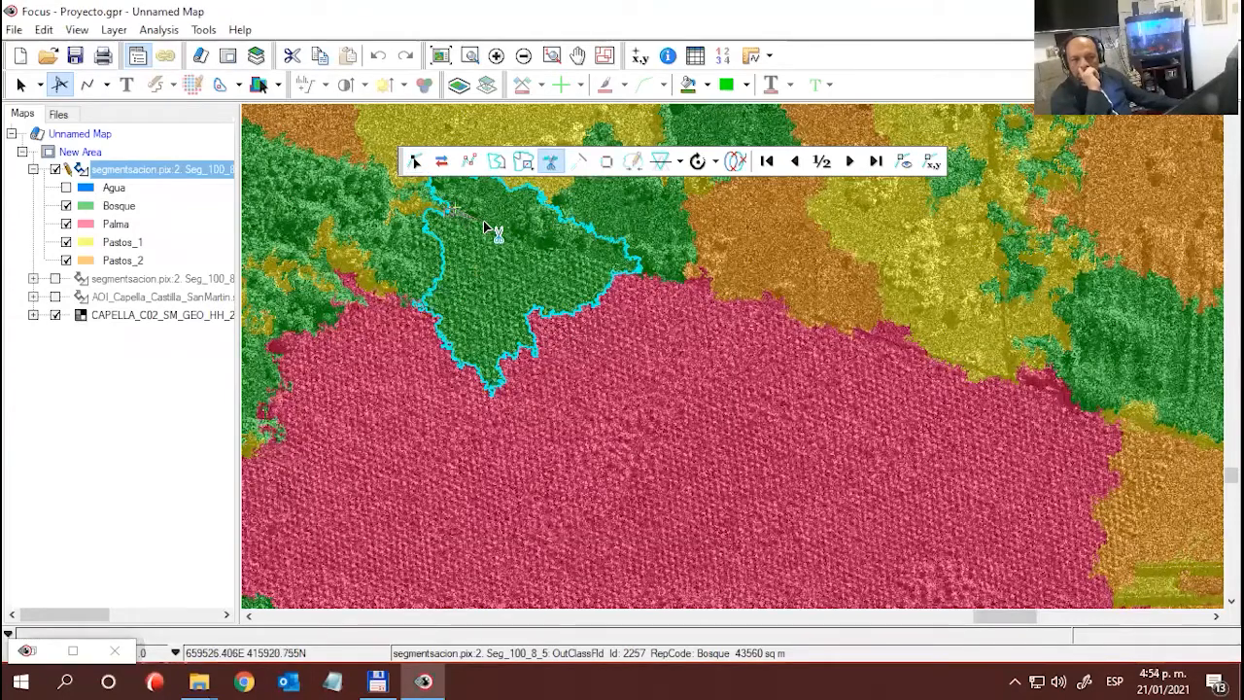
left_click(615, 271)
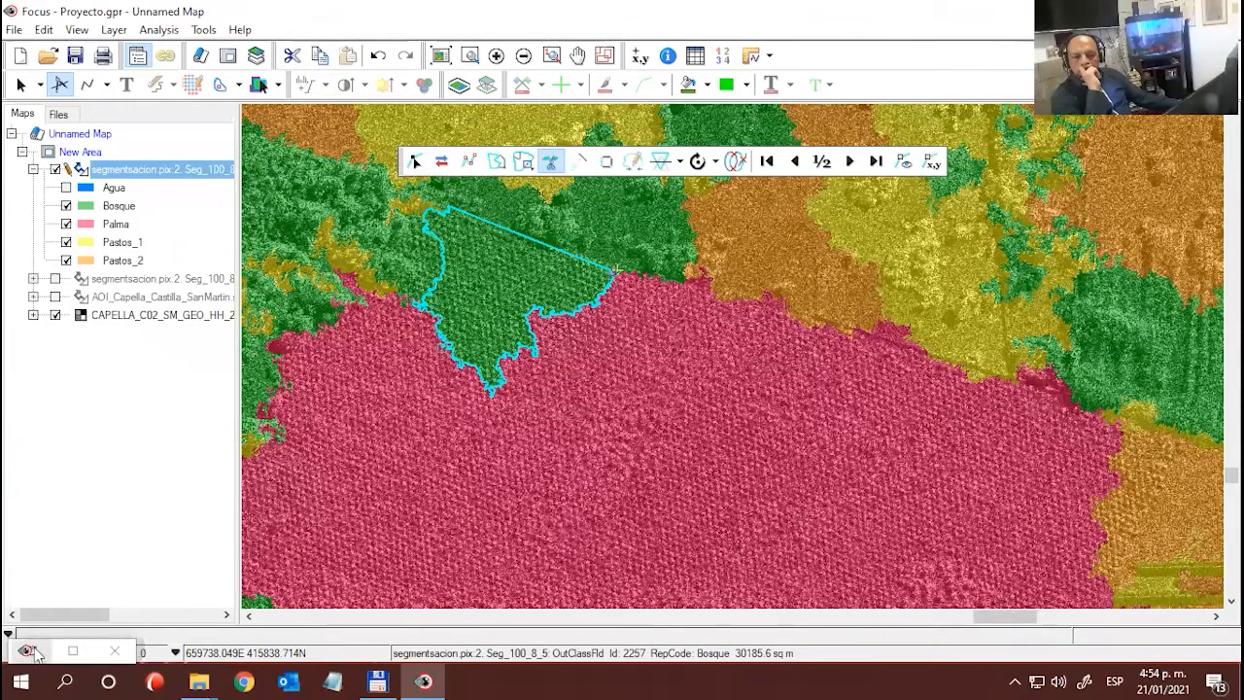
- Reopen class editing for the OutClassFld field, assign the split-off southern part of the Bosque polygon to Palma, and close class editing
left_click(72, 650)
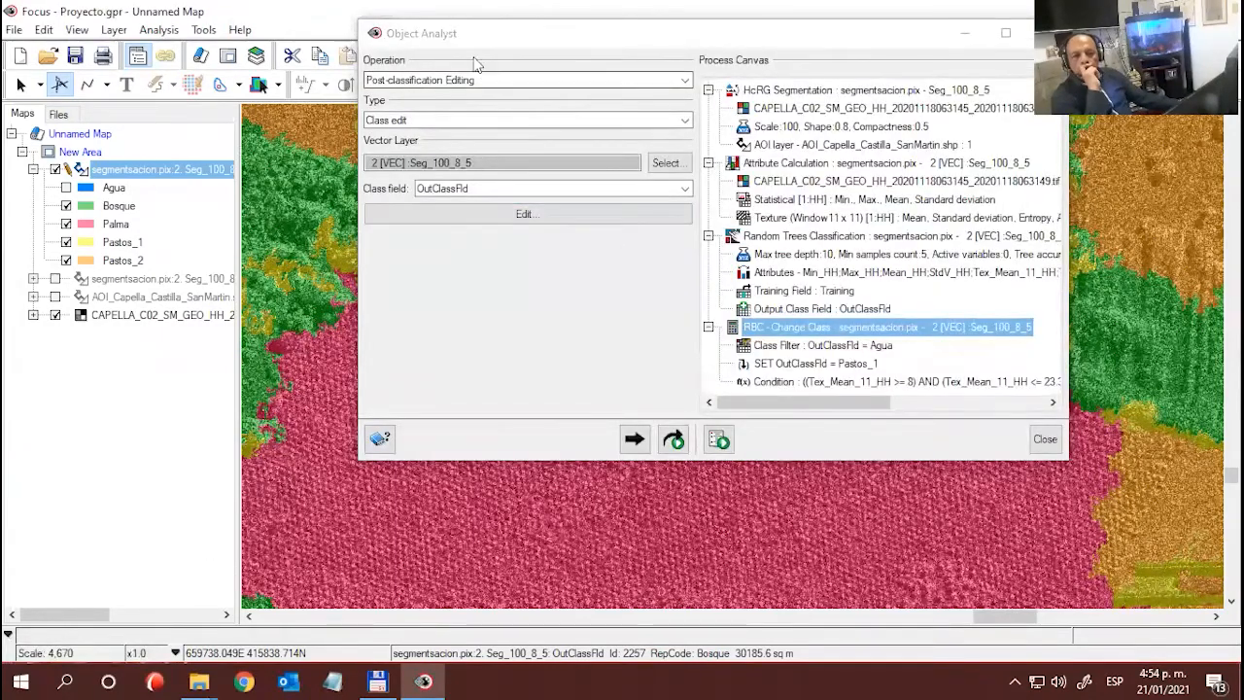
left_click(513, 215)
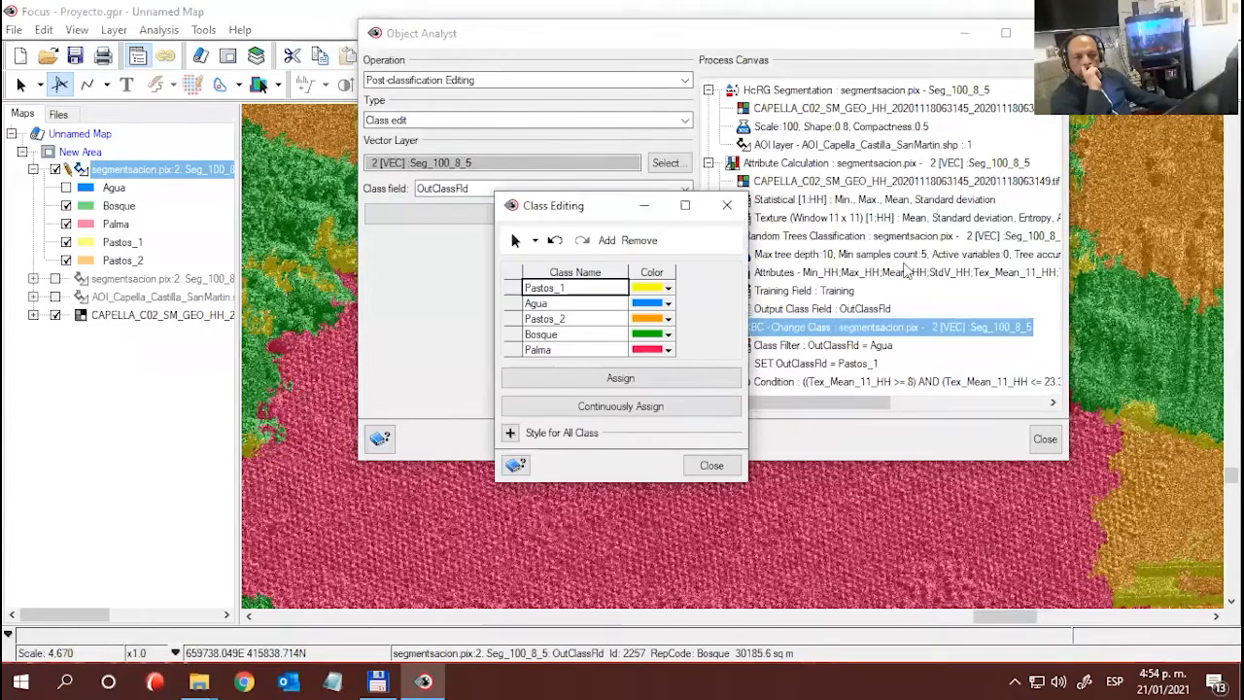
left_click(965, 32)
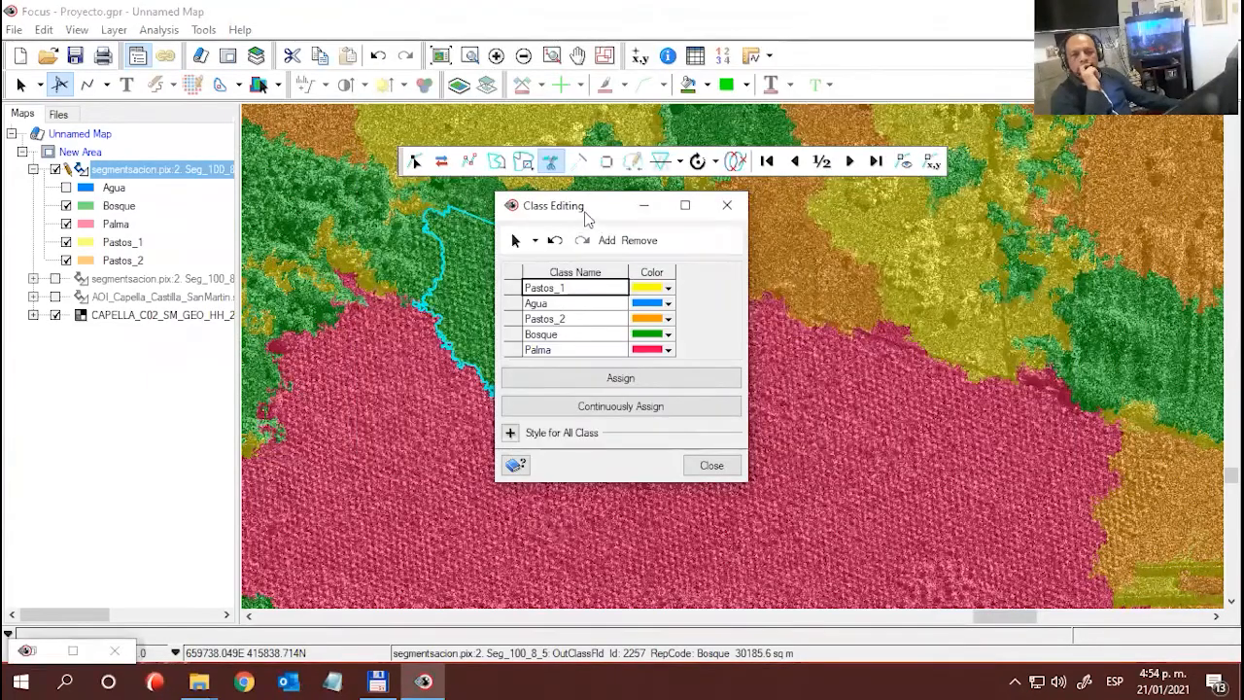
left_click_drag(583, 205, 880, 224)
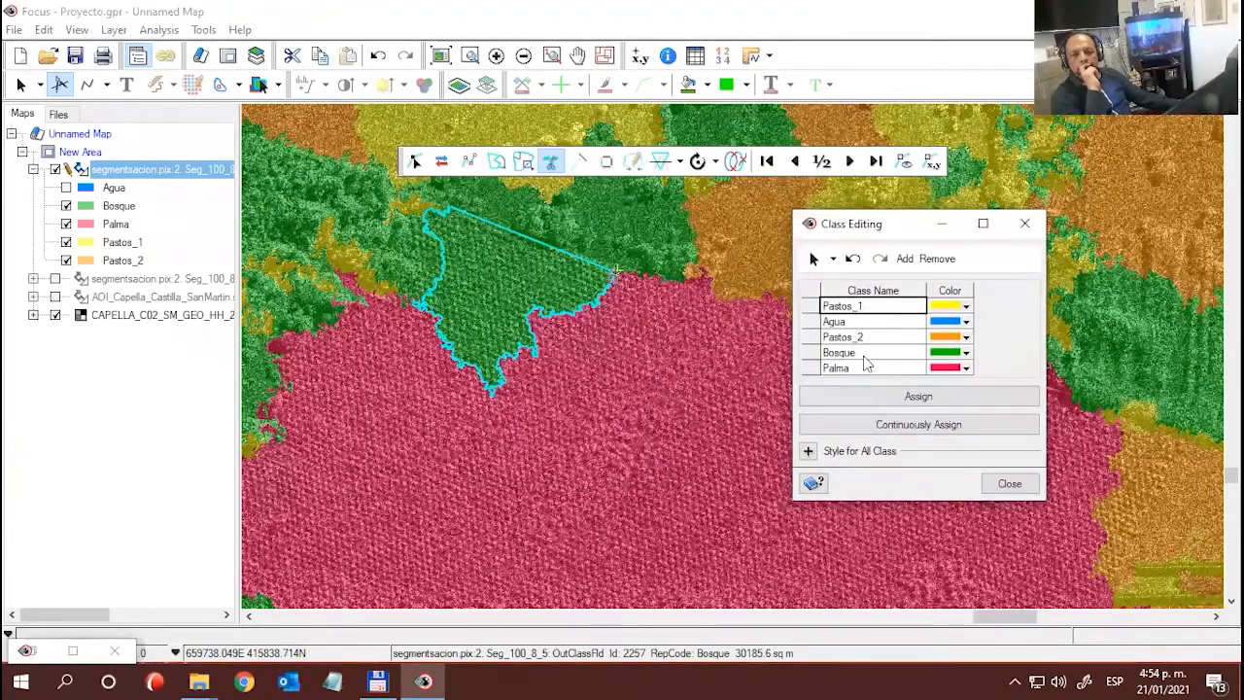
left_click(837, 367)
left_click(931, 396)
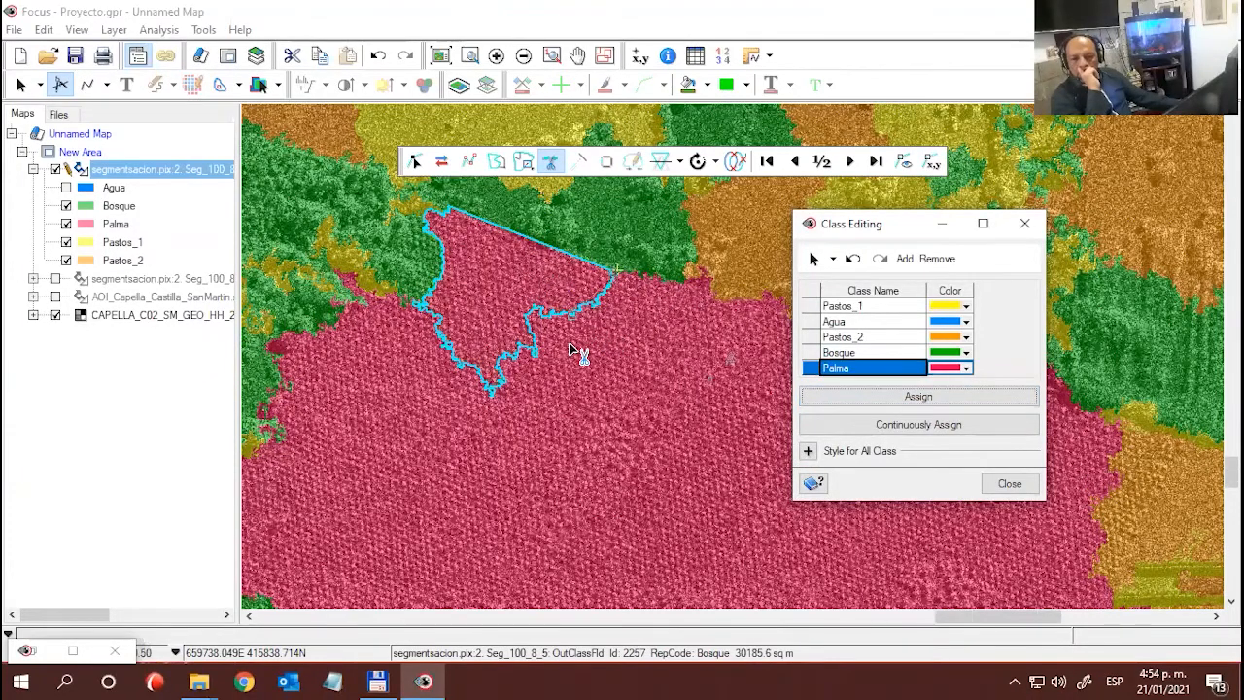
scroll(580, 353, "down", 2)
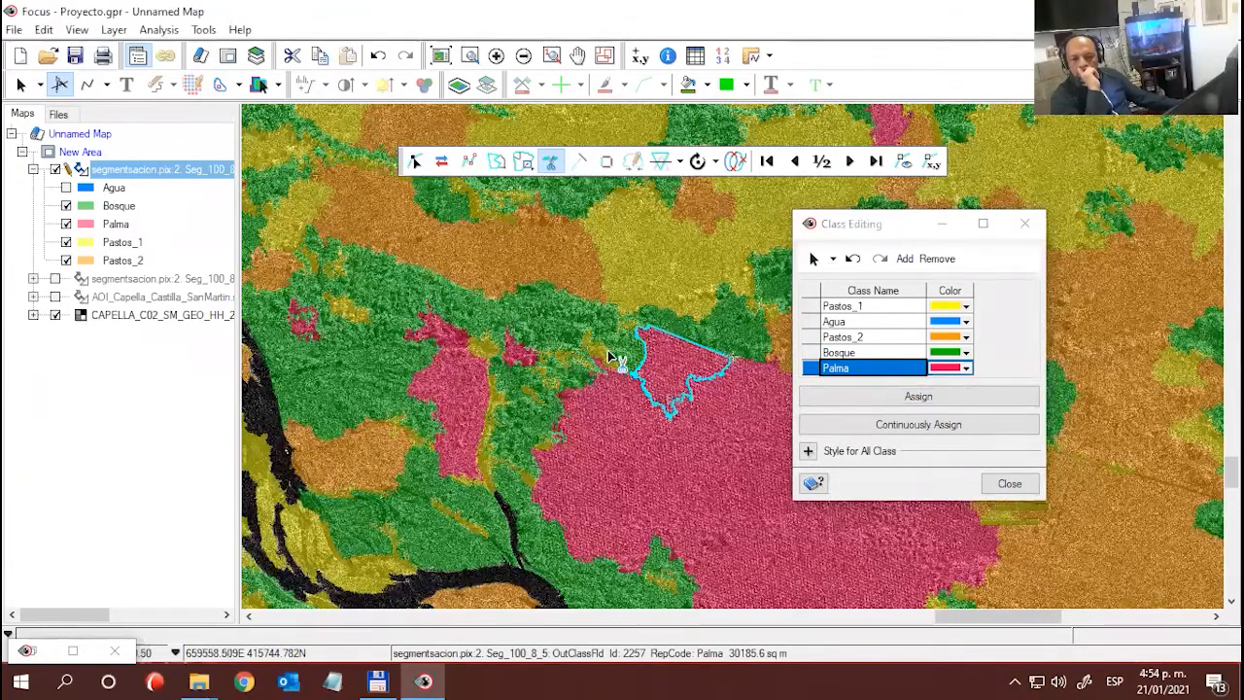
left_click_drag(750, 379, 700, 395)
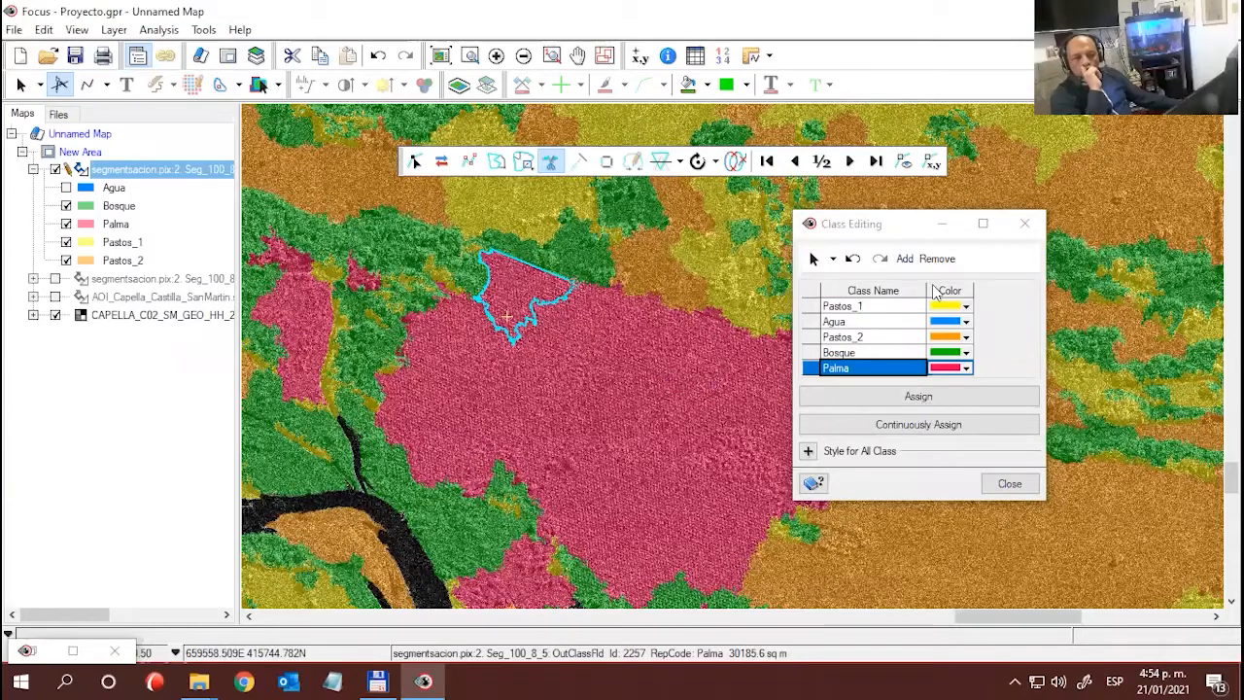
left_click(1013, 228)
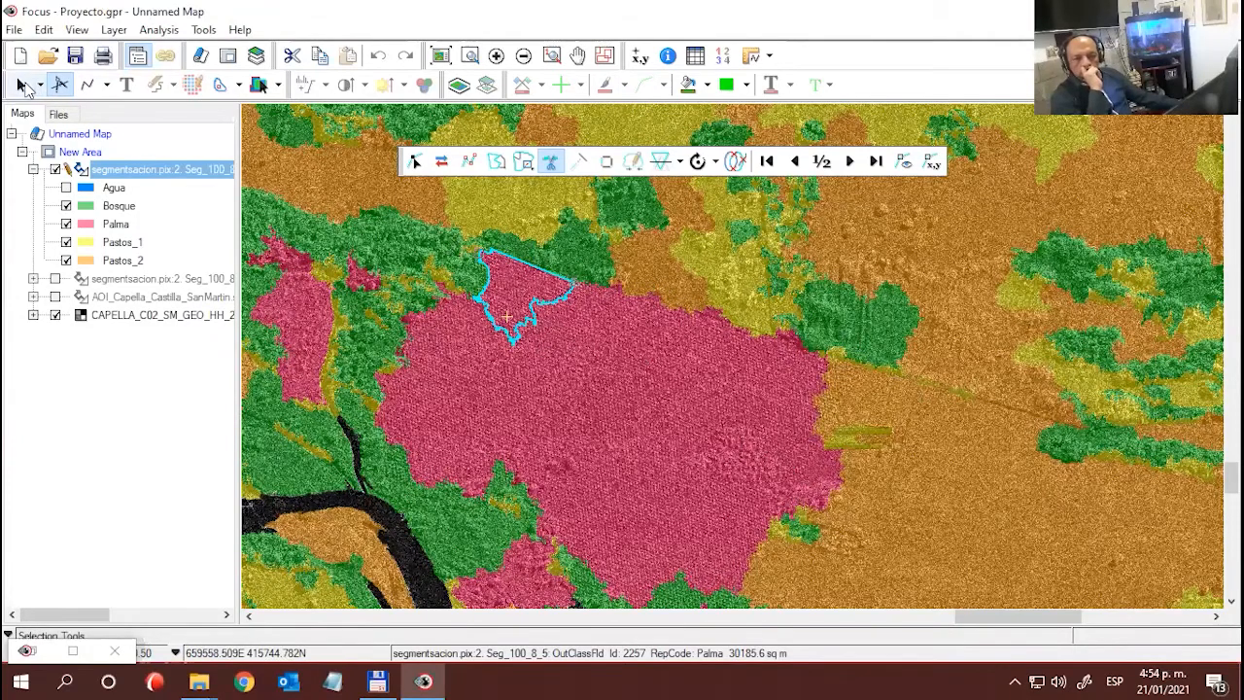
- Split the Palma polygon on the plantation's eastern edge with a straight diagonal line along the limit of the palm rows
left_click(20, 84)
left_click(836, 476)
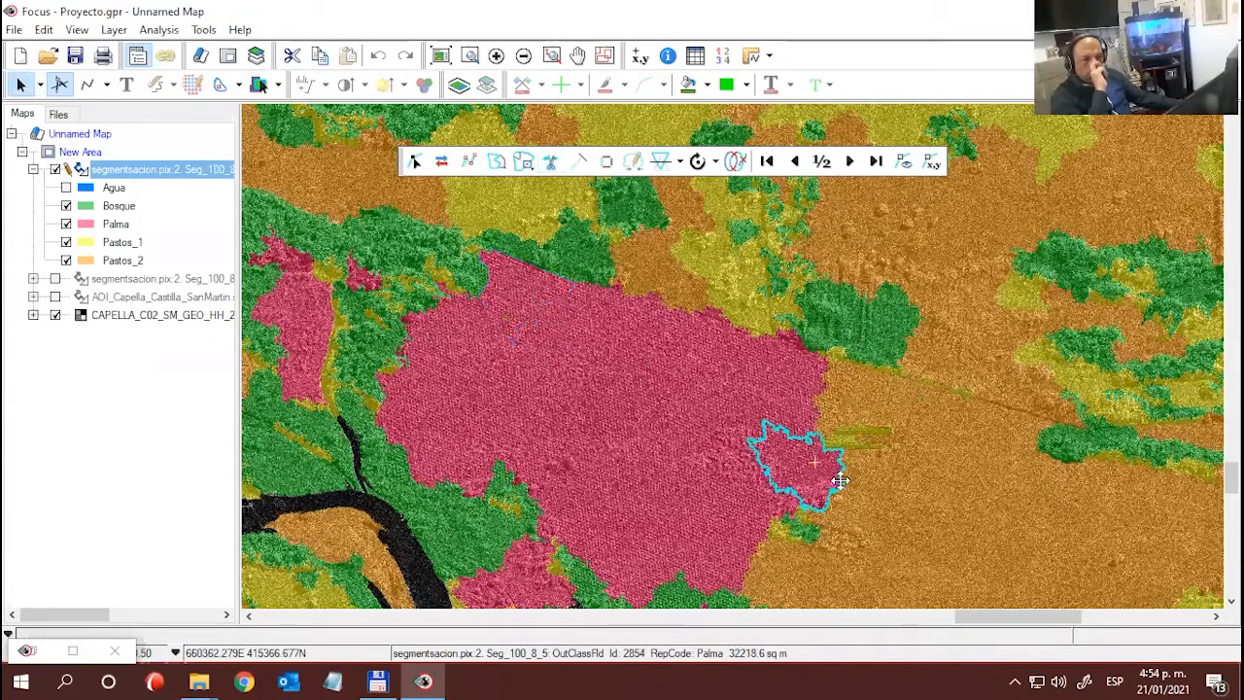
left_click(529, 356)
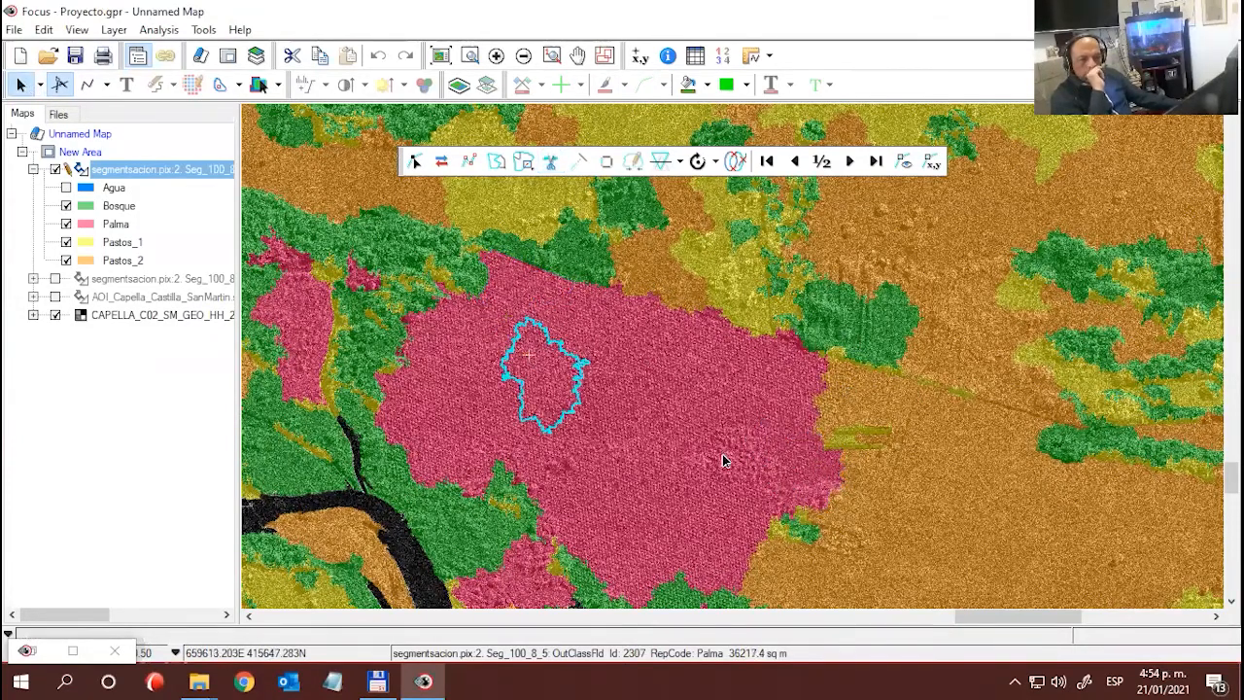
left_click(817, 476)
scroll(848, 500, "up", 2)
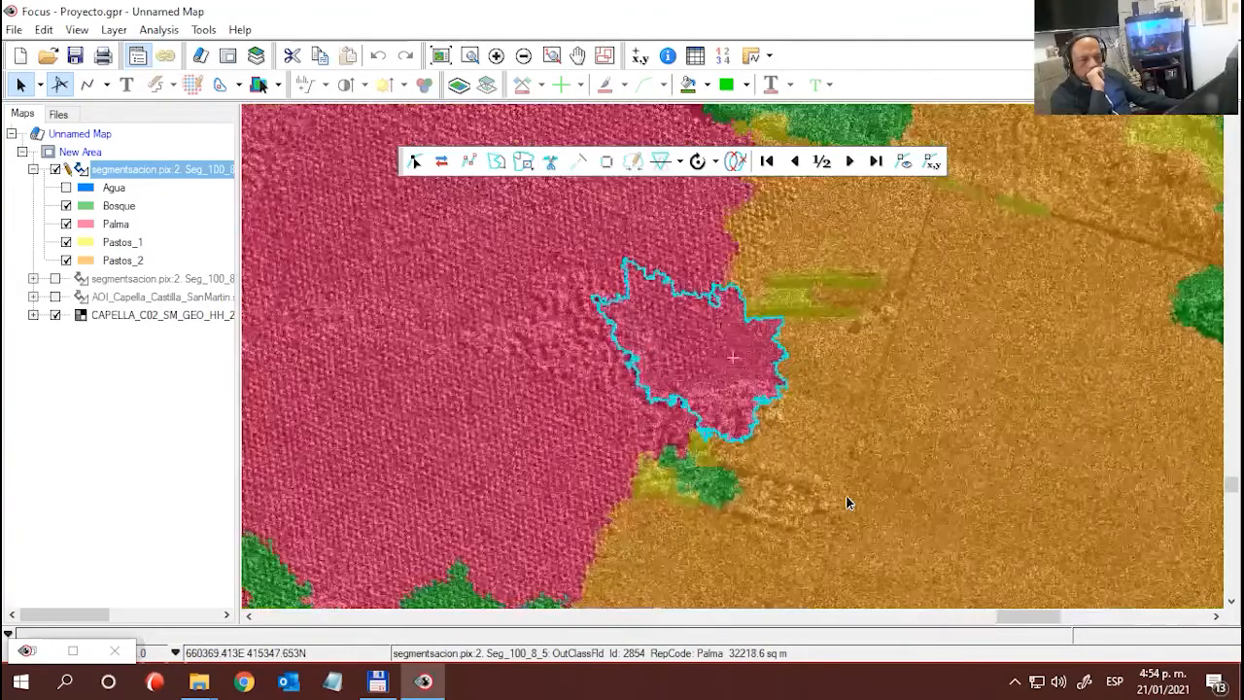
scroll(782, 449, "up", 2)
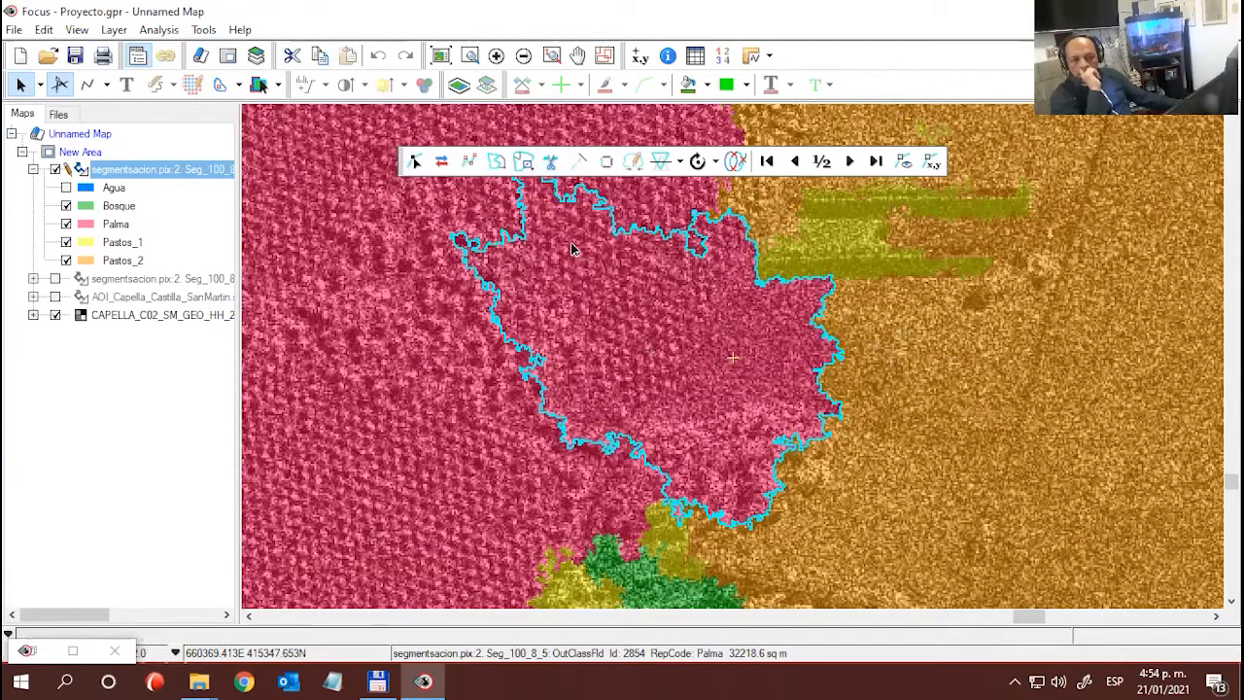
left_click(550, 161)
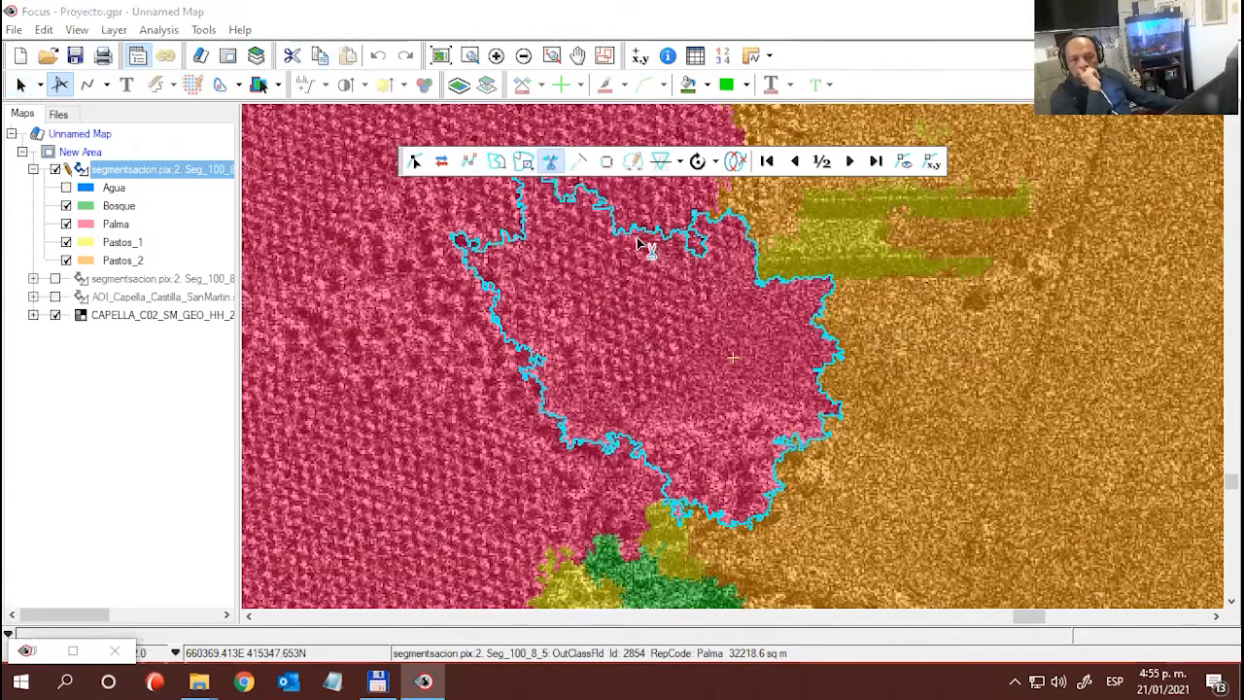
left_click(750, 260)
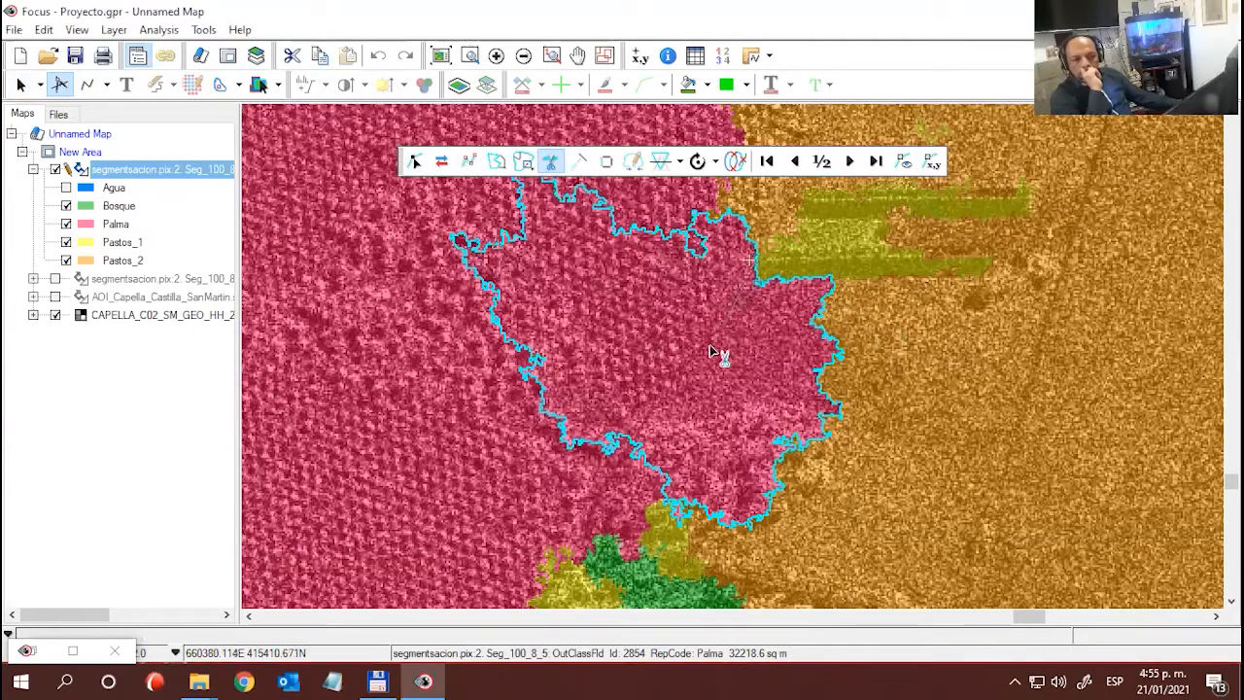
double_click(640, 444)
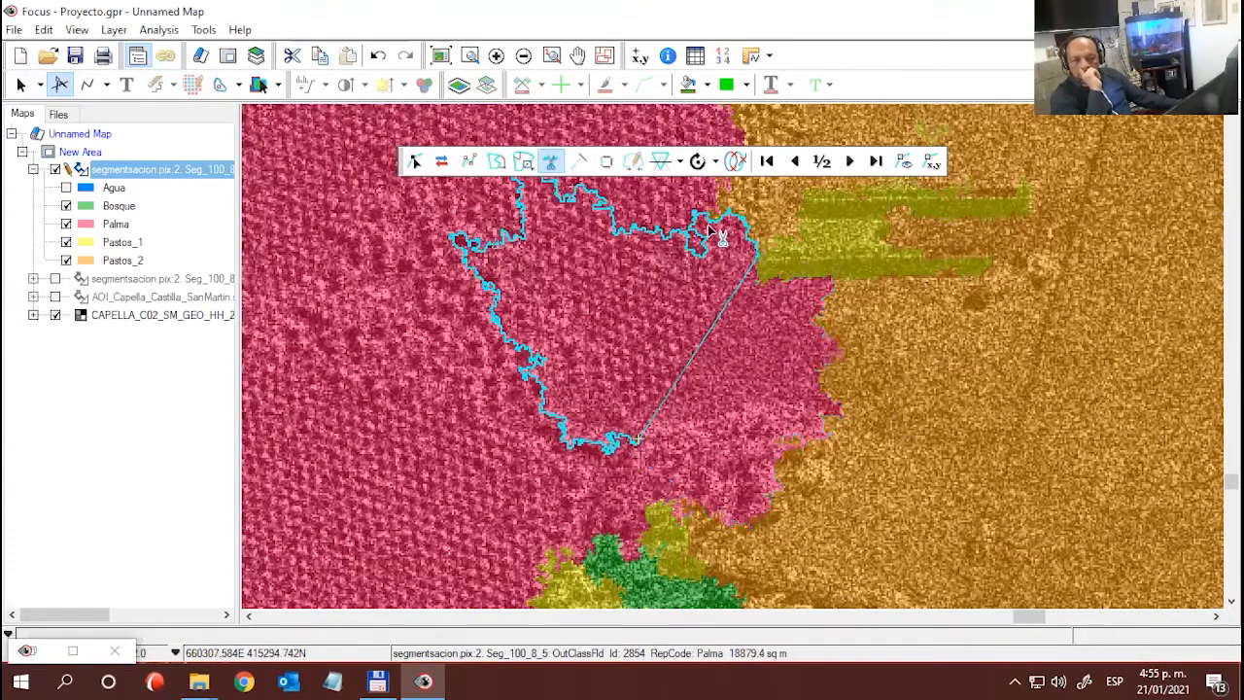
- Split the cut-off eastern Palma piece with a curved line between its smooth northern area and the rough southern area
left_click(20, 84)
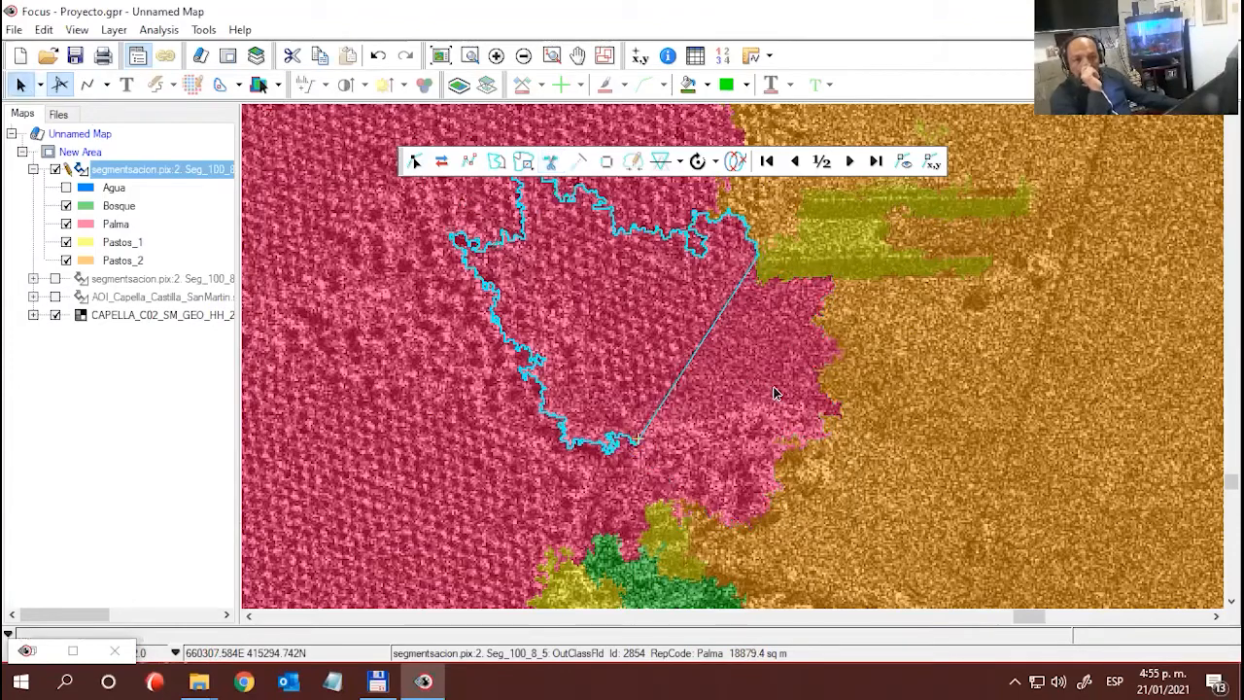
left_click(774, 392)
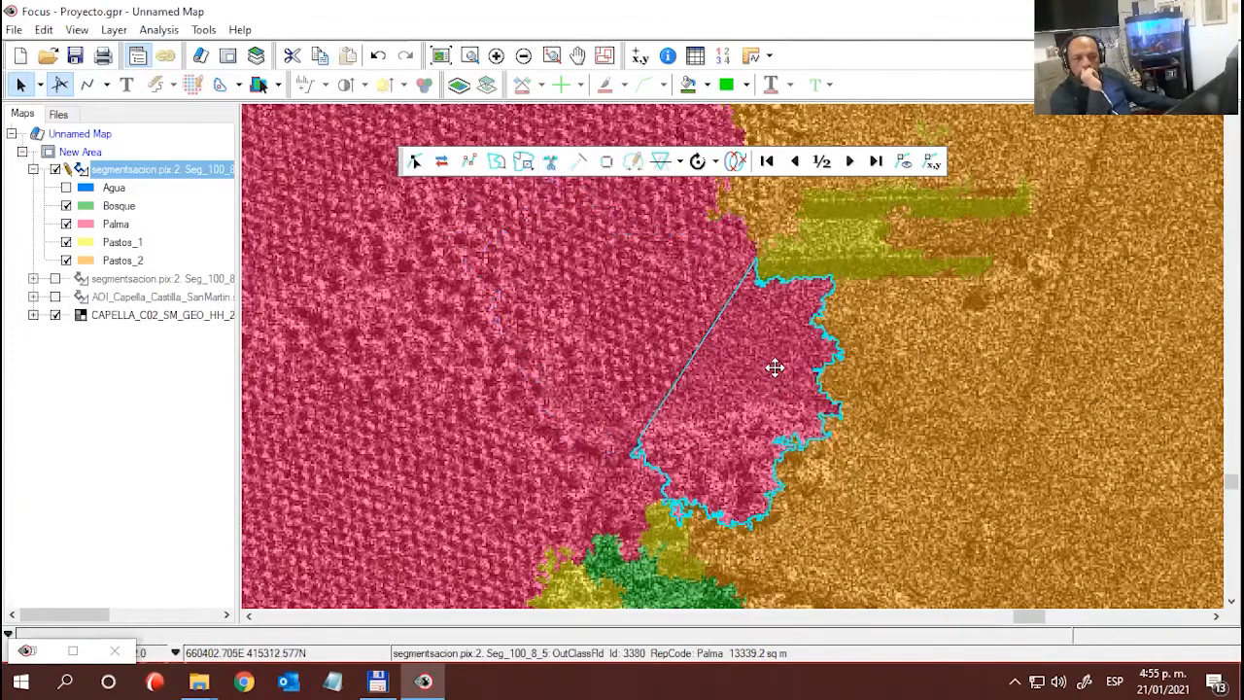
scroll(774, 366, "down", 2)
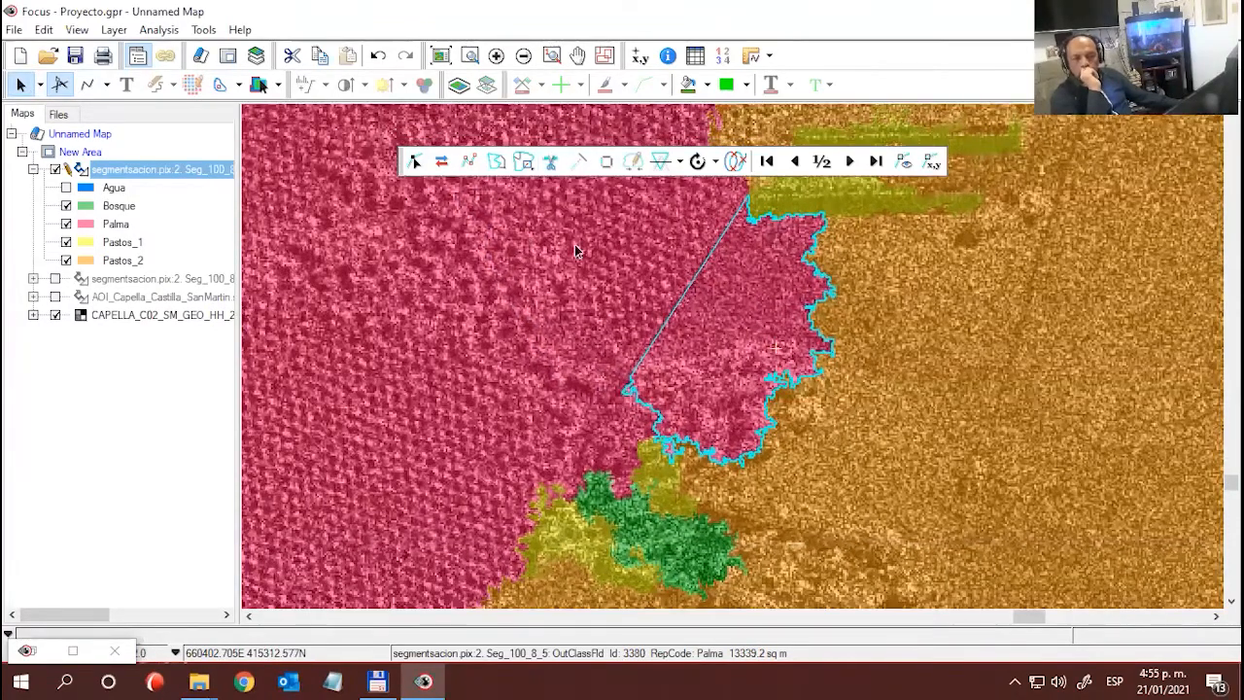
left_click(550, 161)
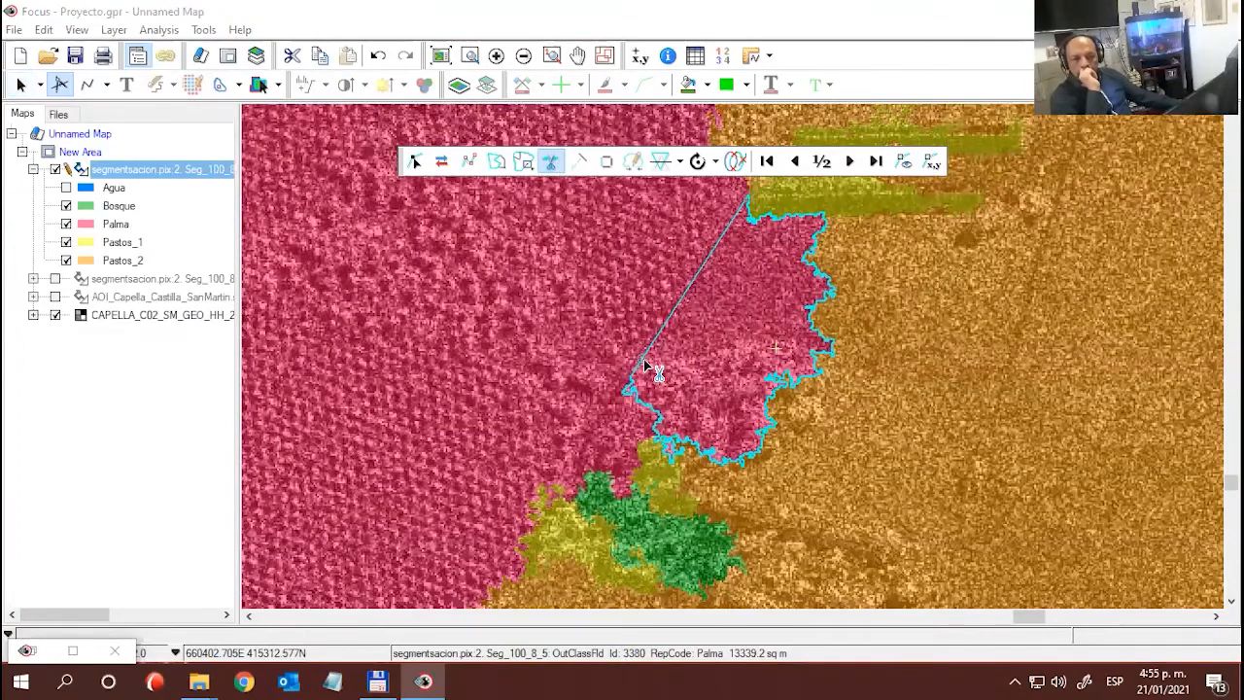
left_click(638, 362)
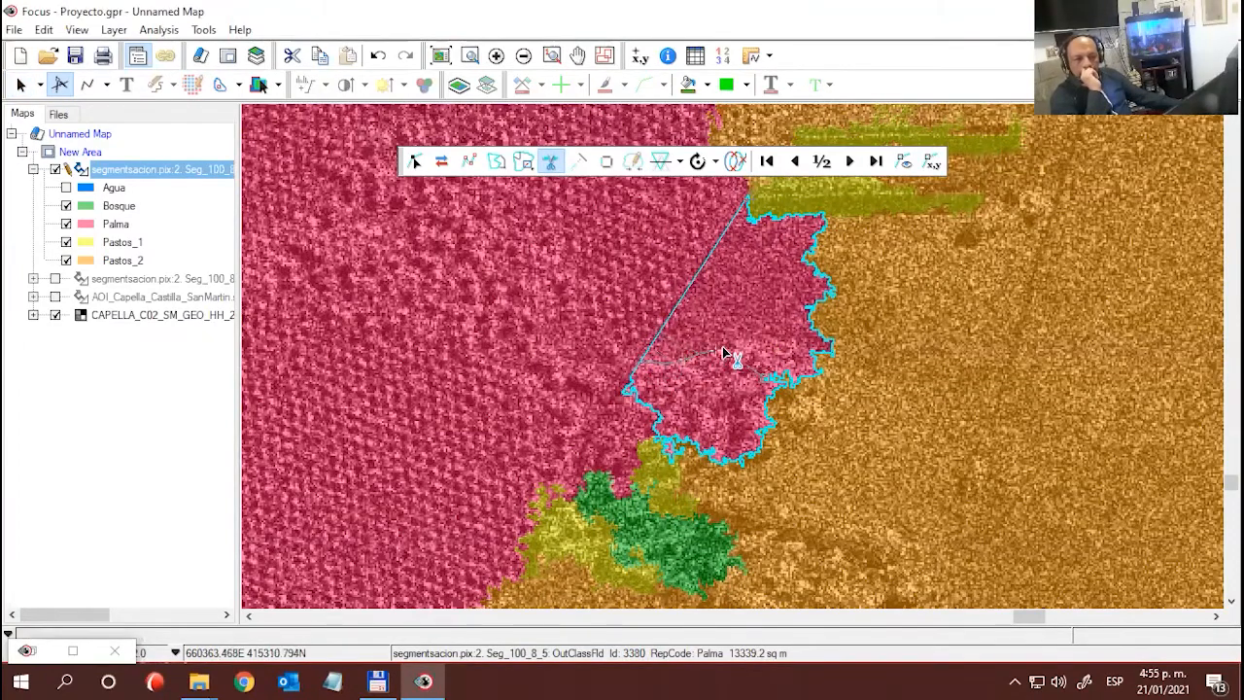
left_click(749, 338)
left_click(777, 337)
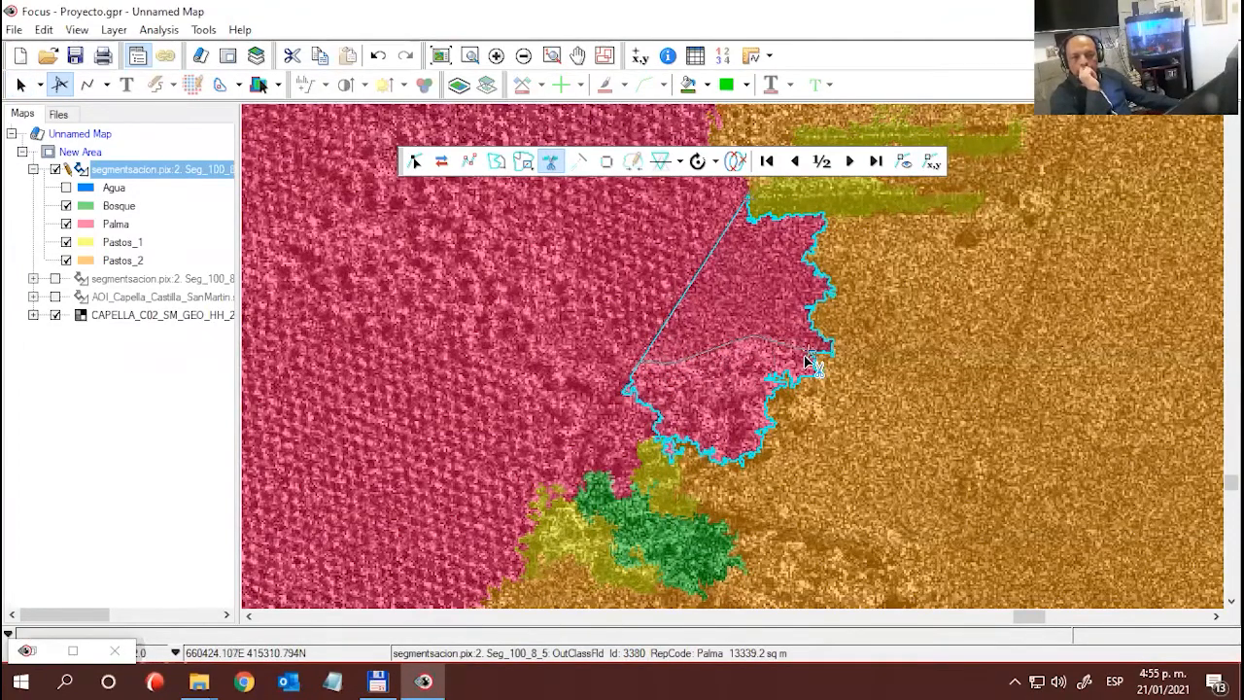
double_click(829, 355)
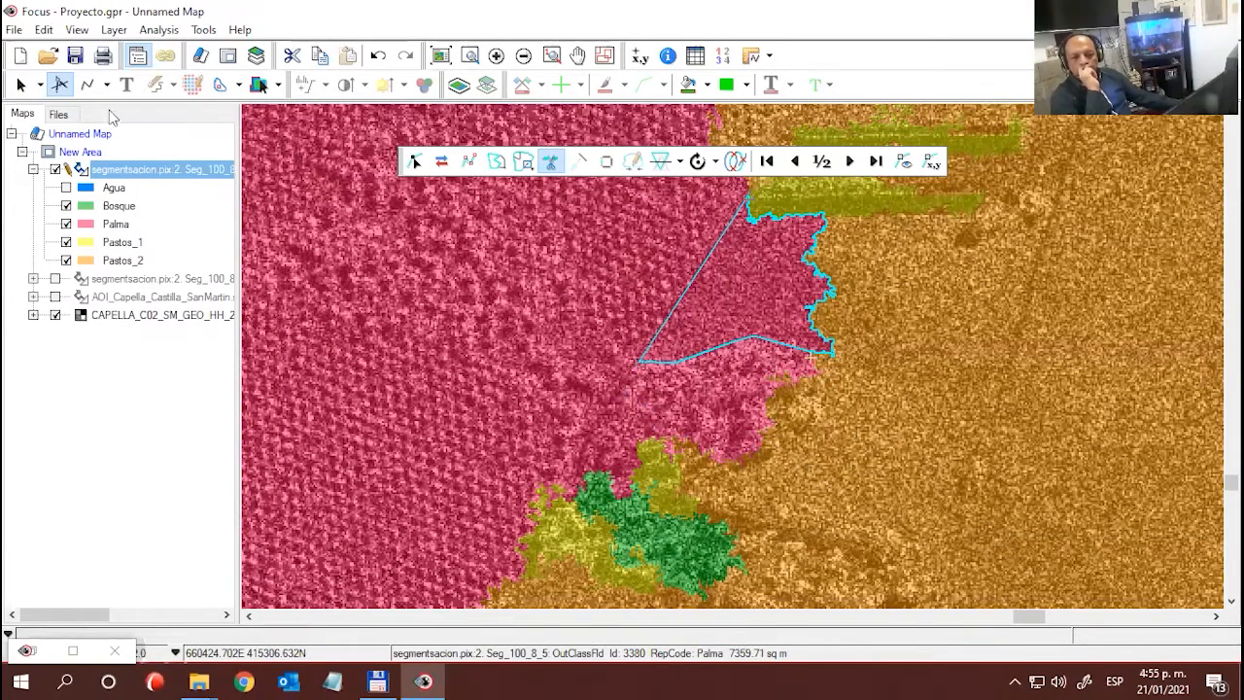
- Examine the adjacent Pastos_2 polygon and the smooth northern Palma piece, toggling the classification layer's visibility off and on
left_click(20, 84)
left_click(973, 401)
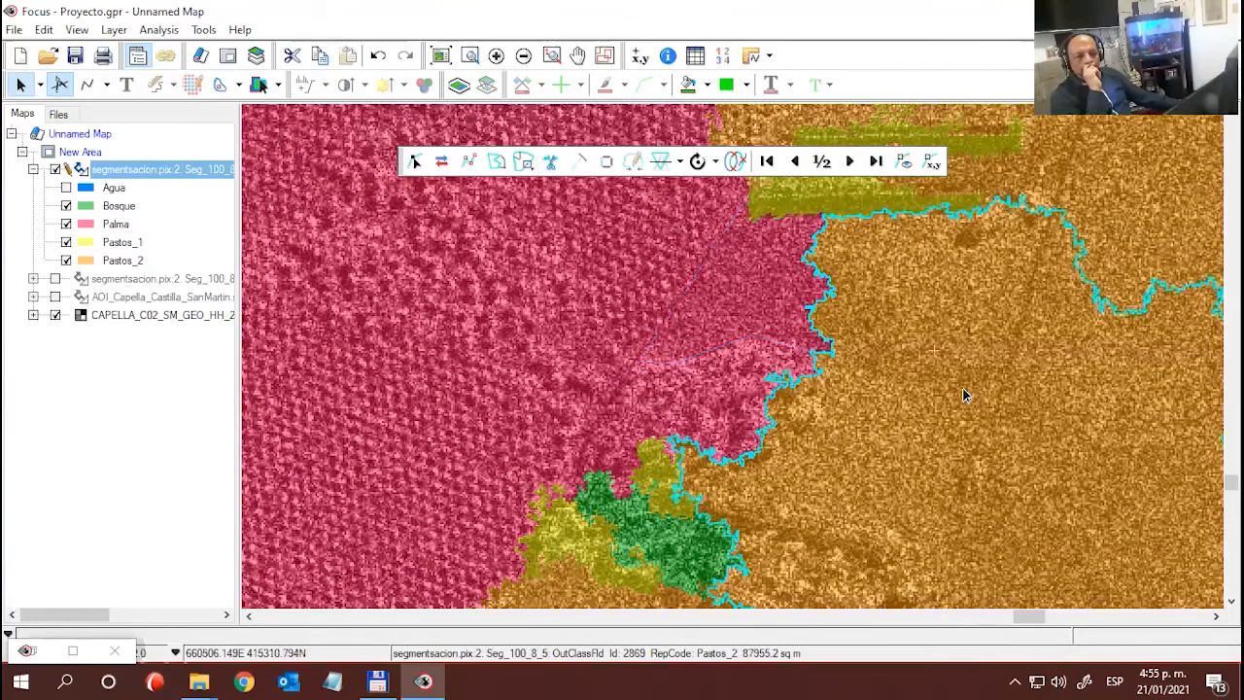
left_click_drag(961, 395, 853, 362)
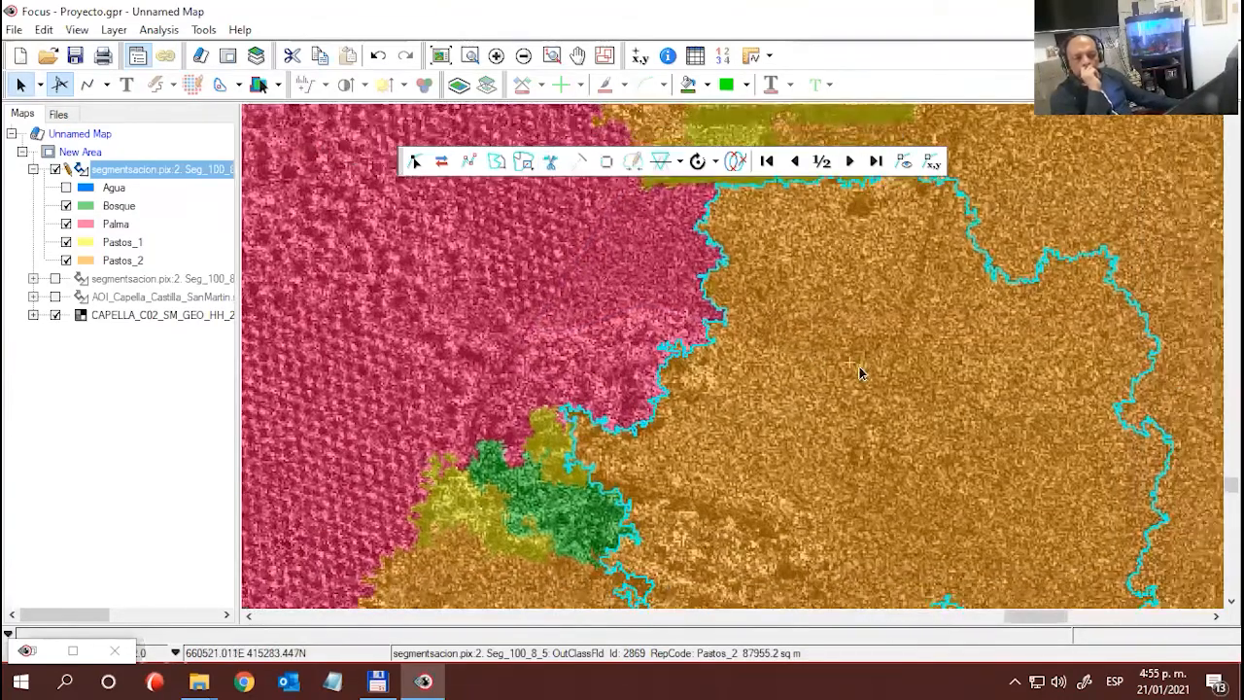
scroll(858, 366, "down", 1)
left_click_drag(719, 379, 755, 391)
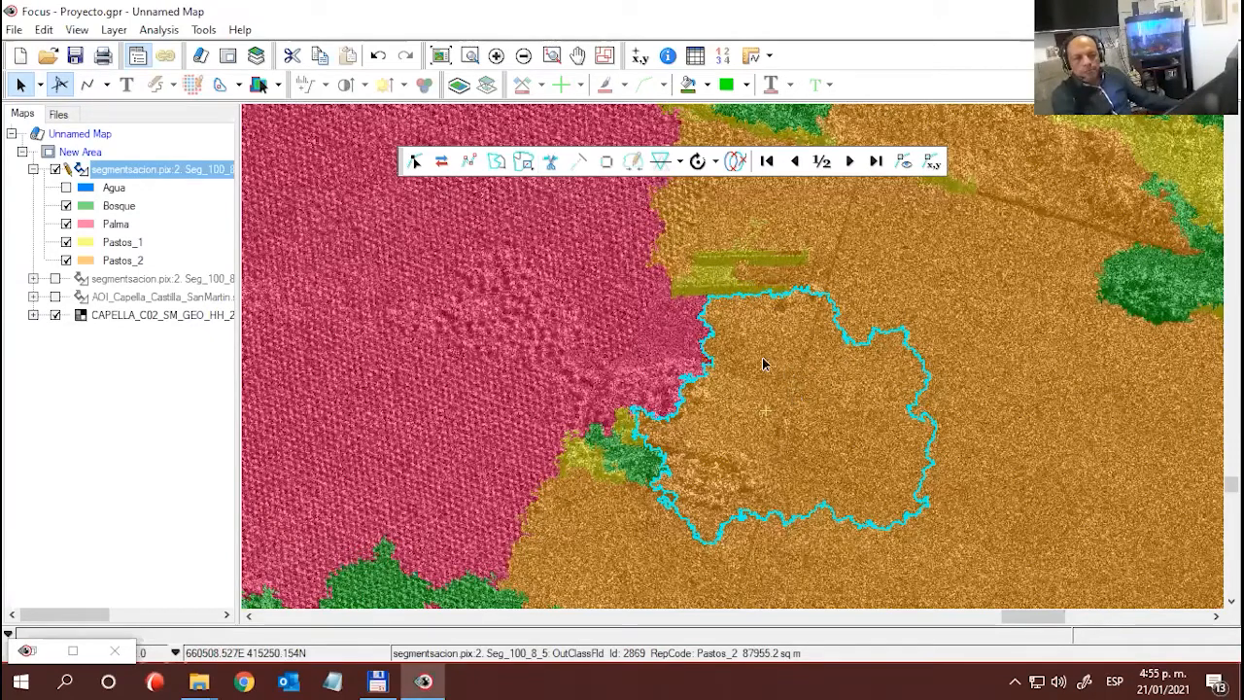
left_click(678, 342)
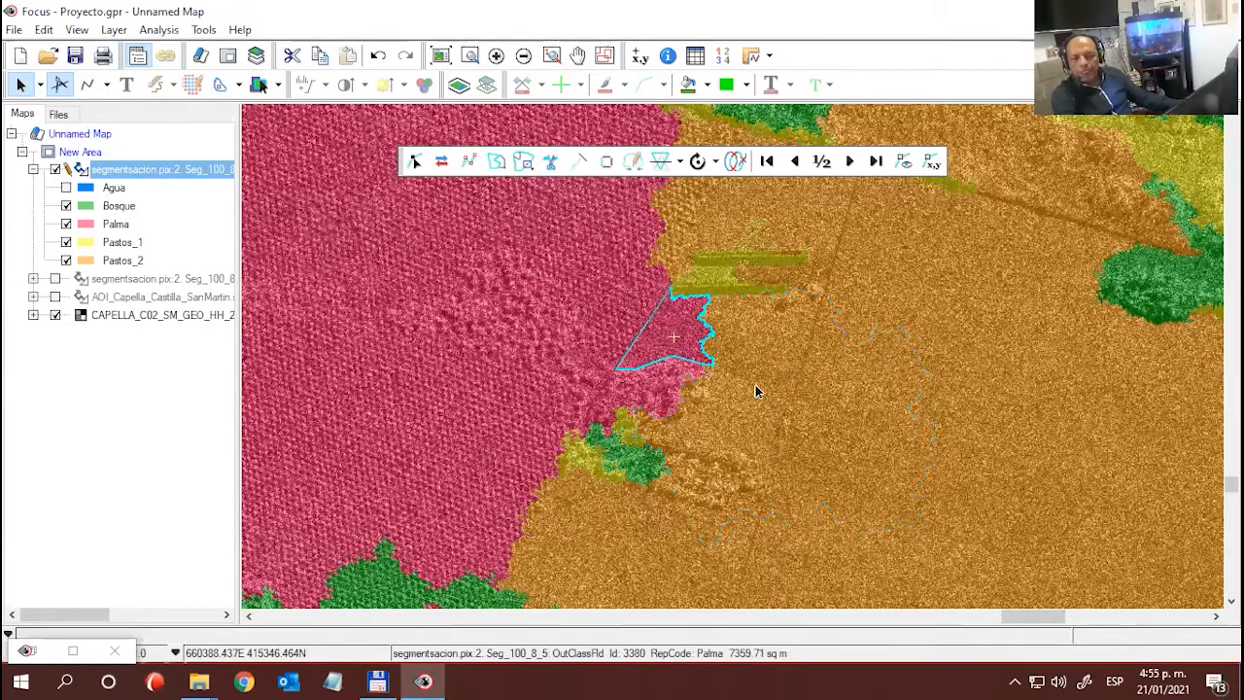
left_click(55, 170)
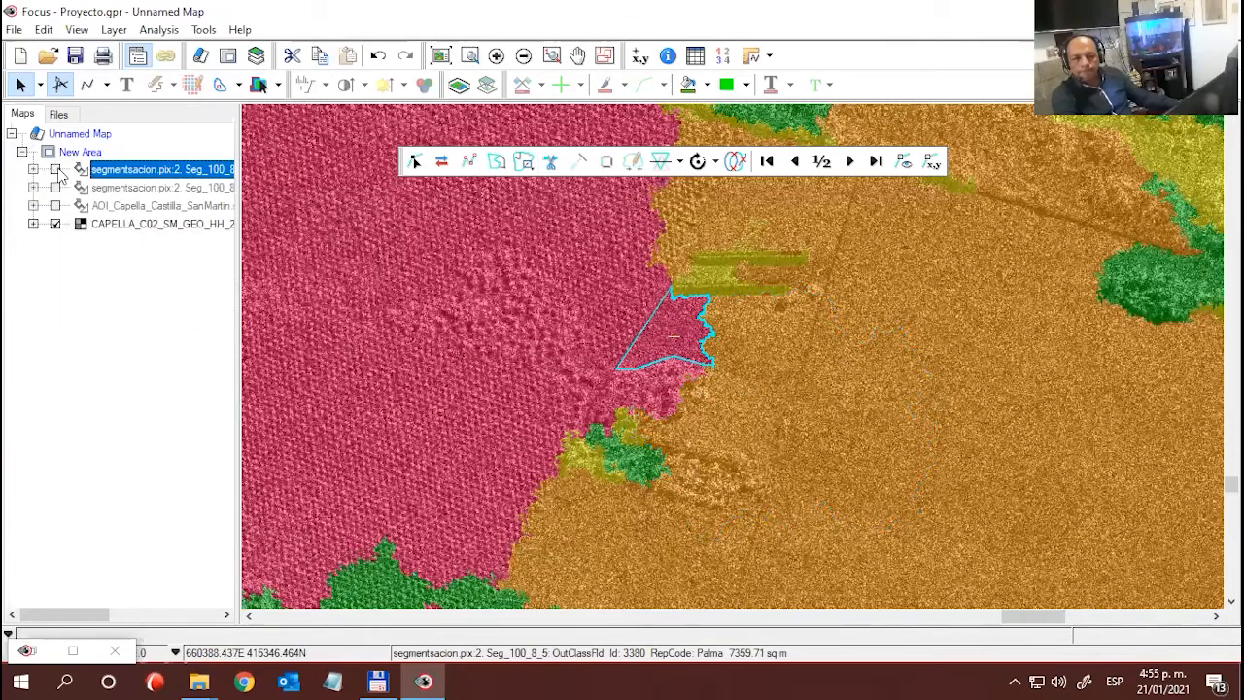
left_click(55, 170)
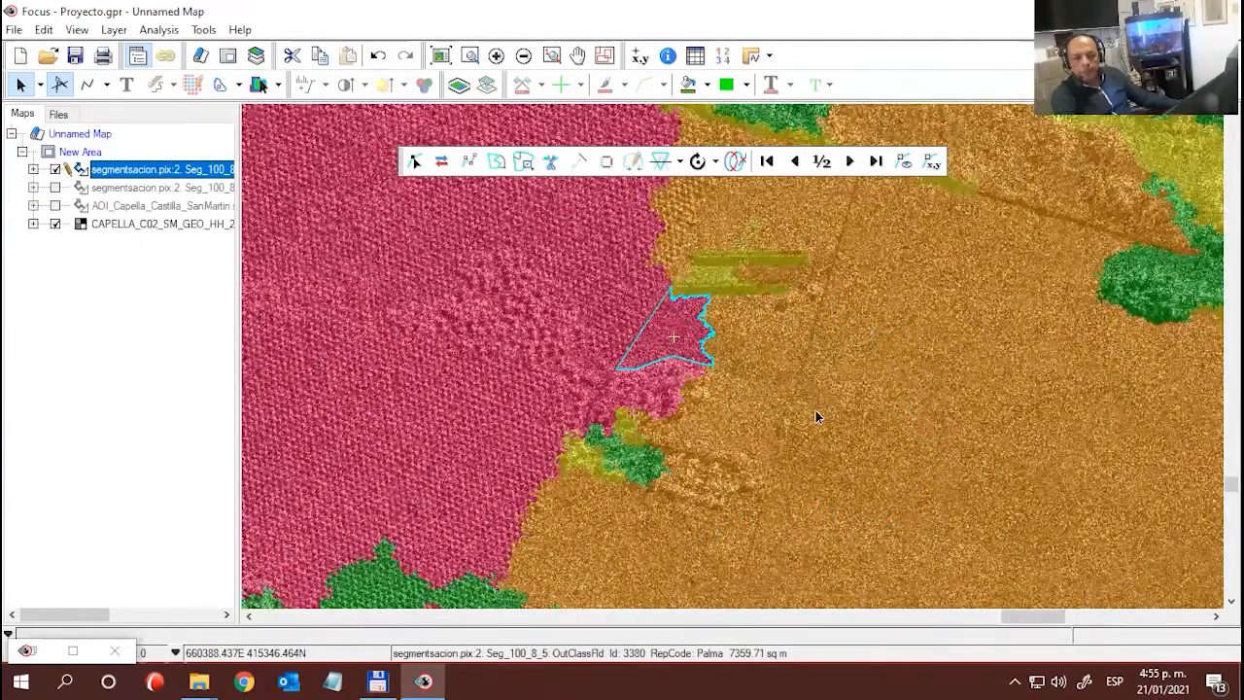
- Merge the smooth northern Palma piece into the adjacent Pastos_2 polygon and expand the classification layer's legend to Pastos_2
left_click(785, 377)
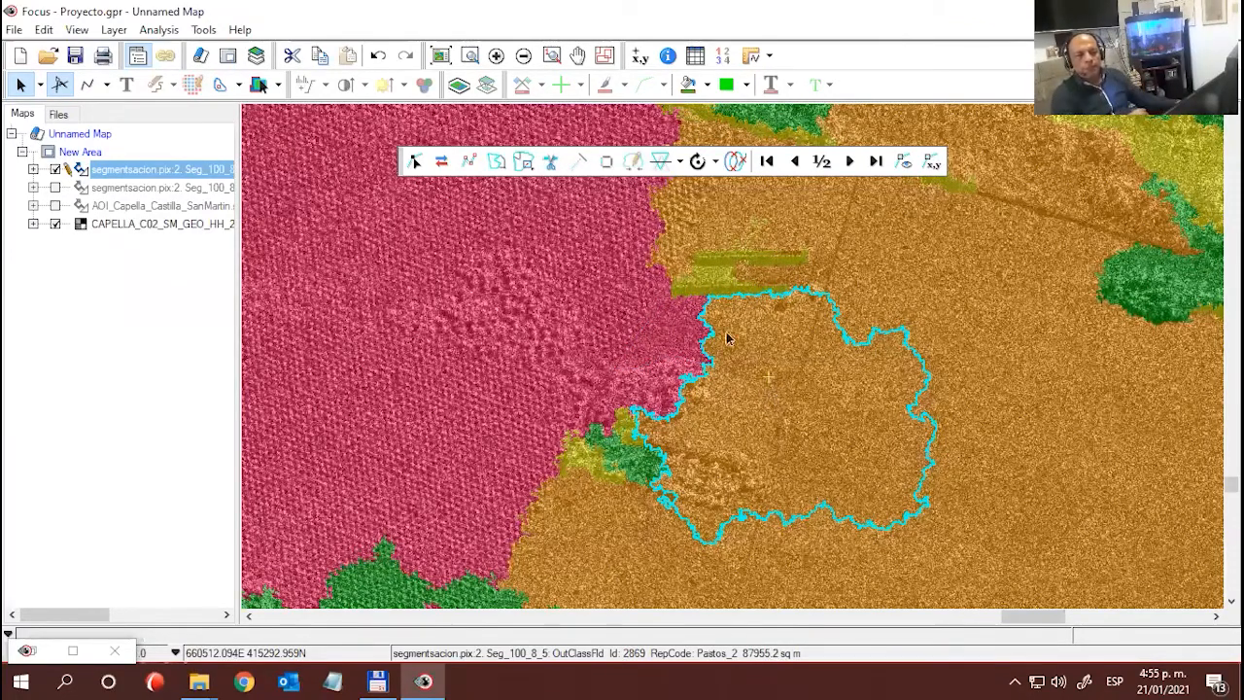
left_click_drag(403, 160, 425, 215)
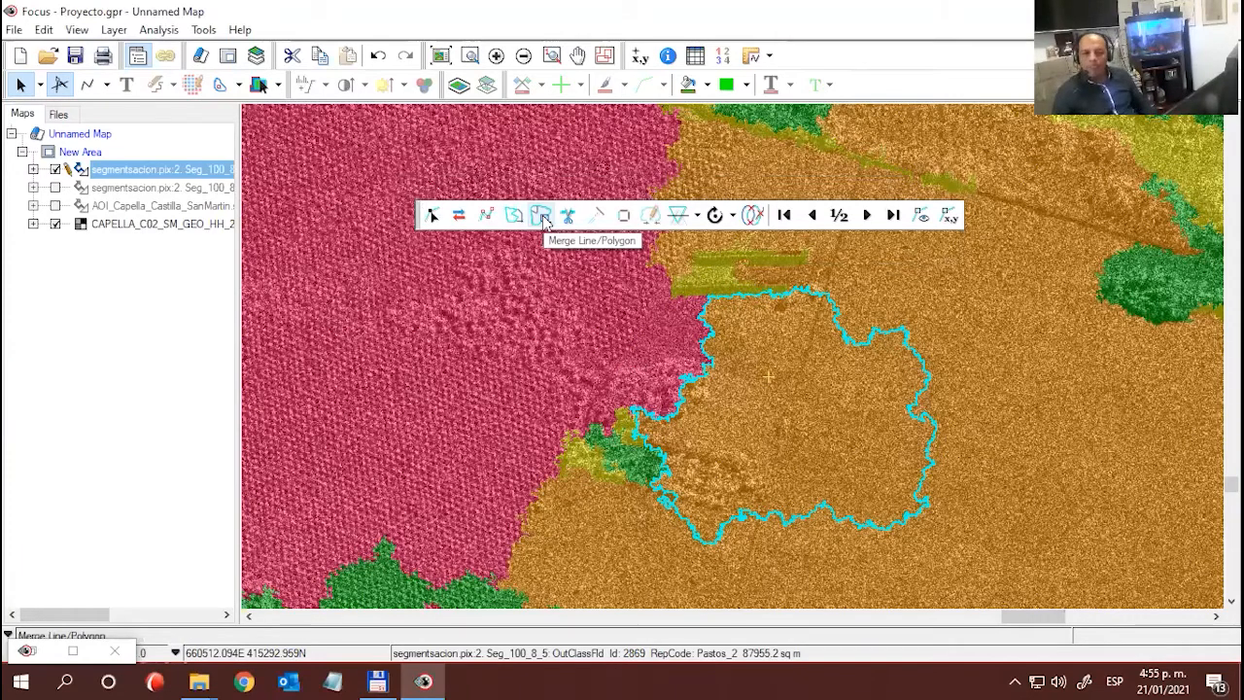
left_click(544, 220)
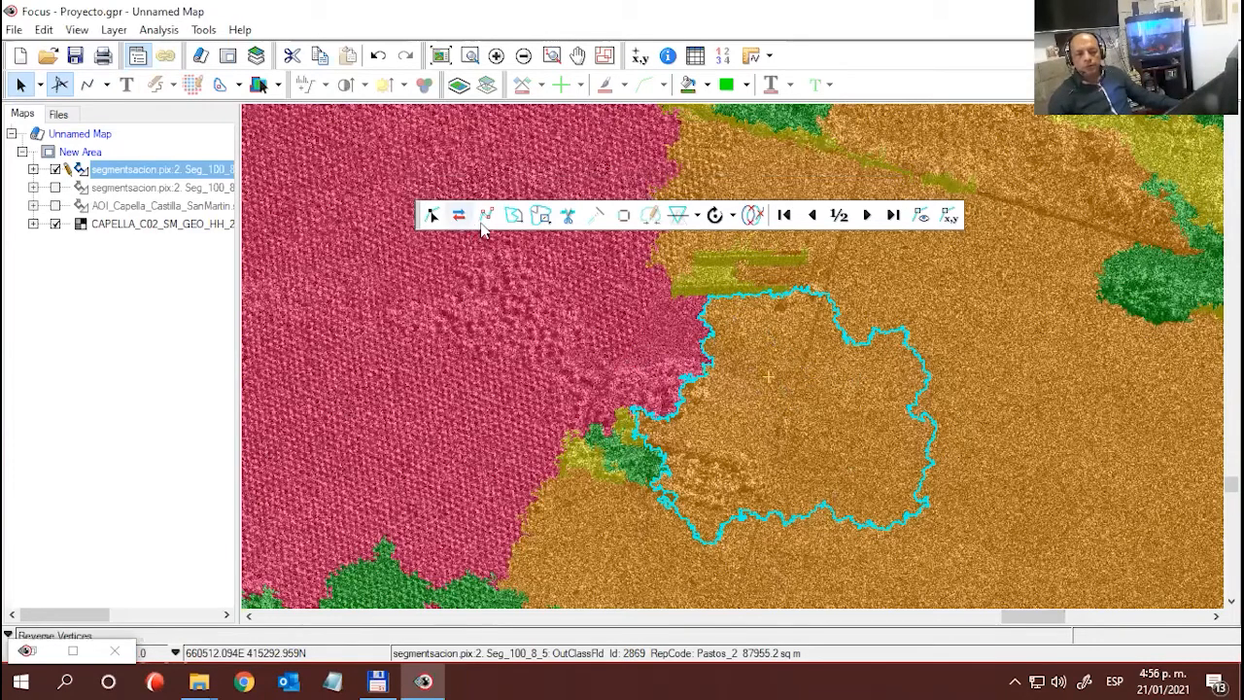
left_click(542, 218)
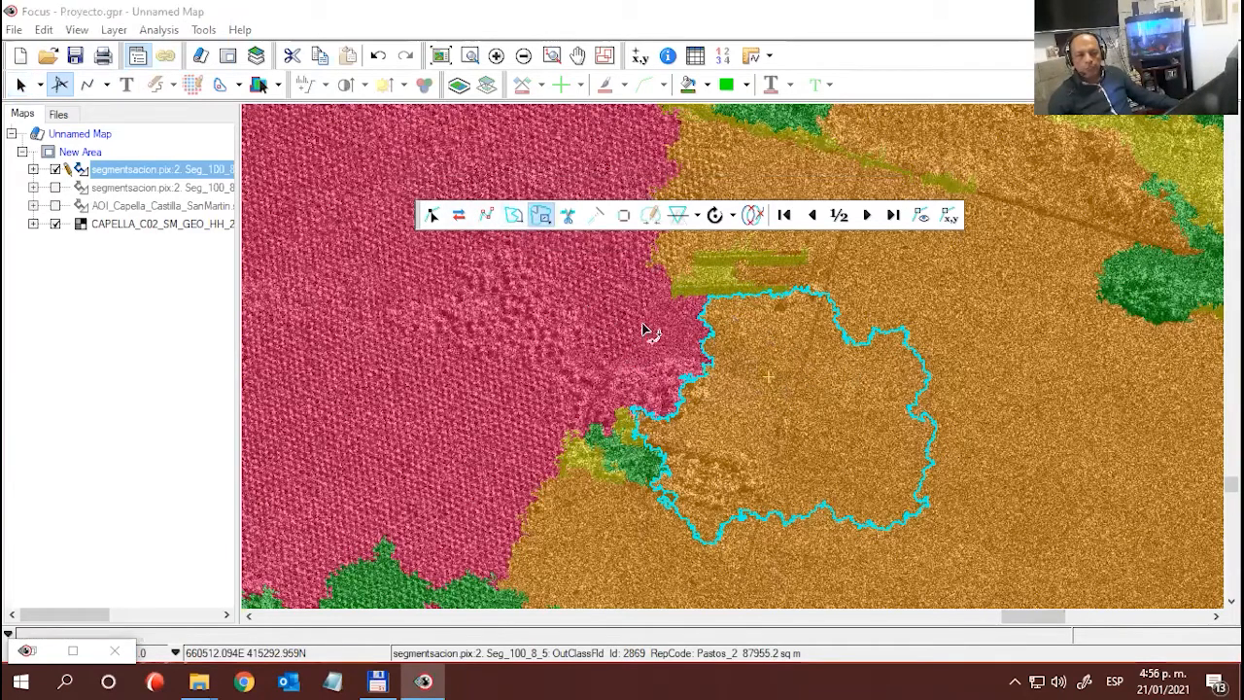
left_click(678, 346)
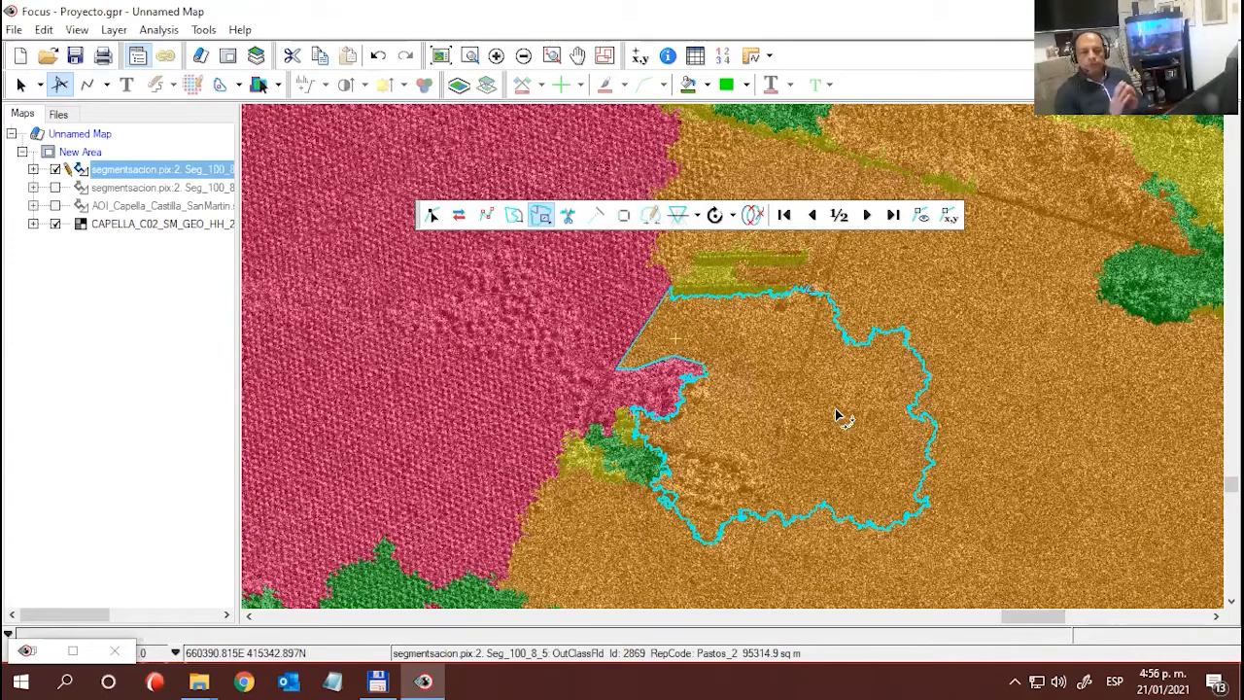
left_click(33, 170)
left_click(122, 260)
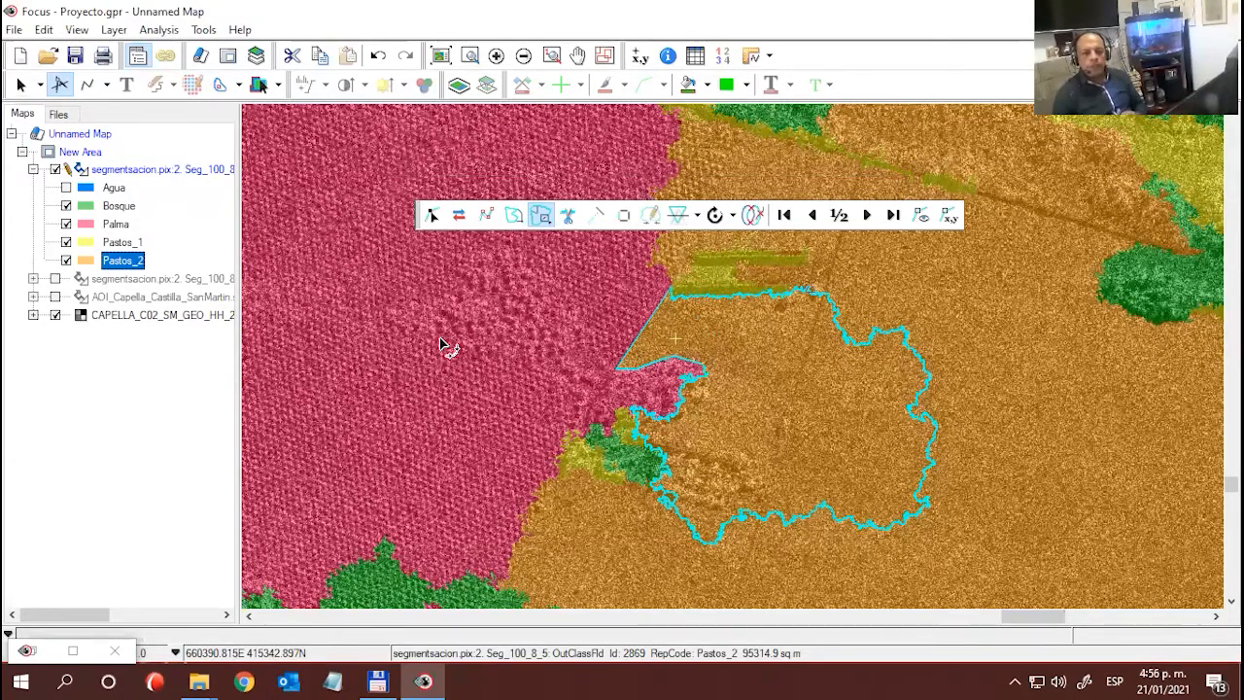
- Leave the merge tool and save the edited segmentation layer
scroll(486, 356, "down", 1)
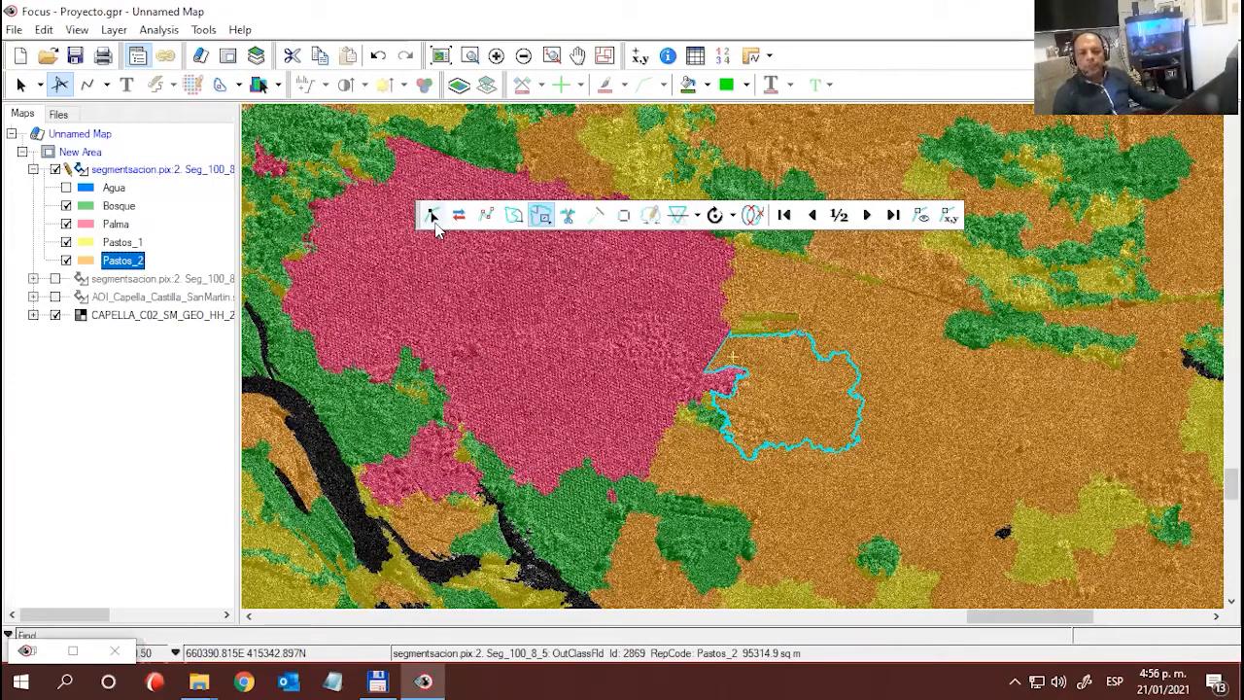
left_click(432, 214)
left_click(114, 394)
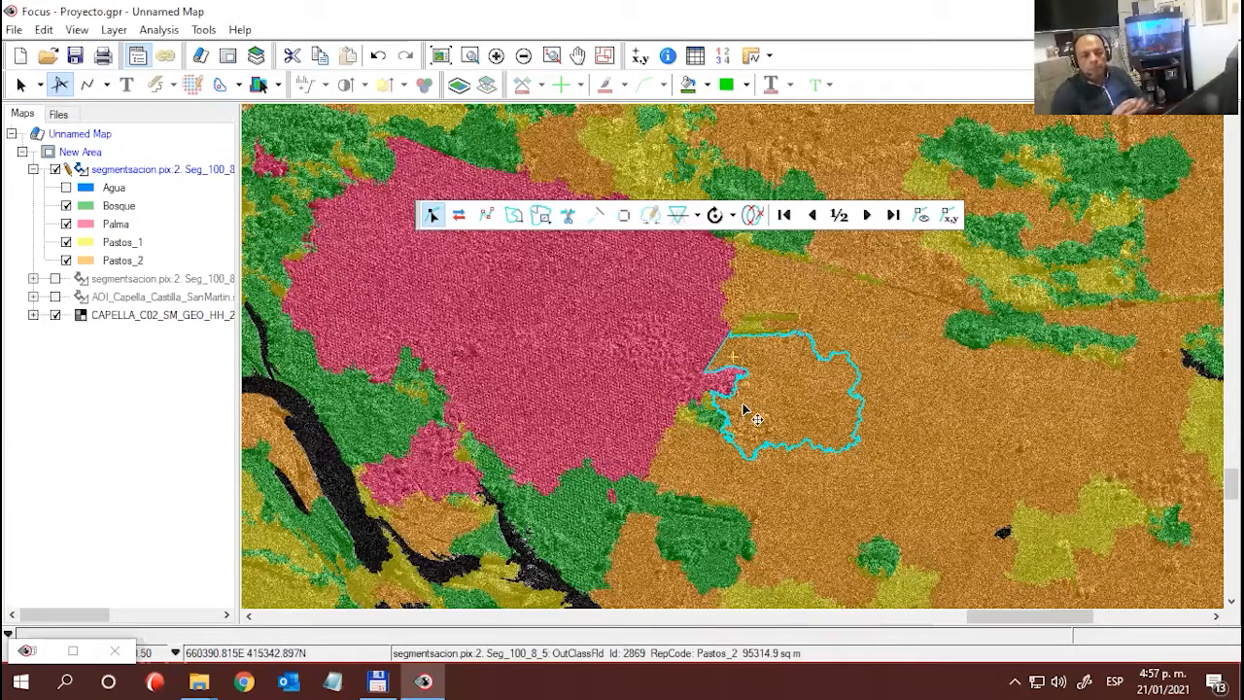
right_click(152, 171)
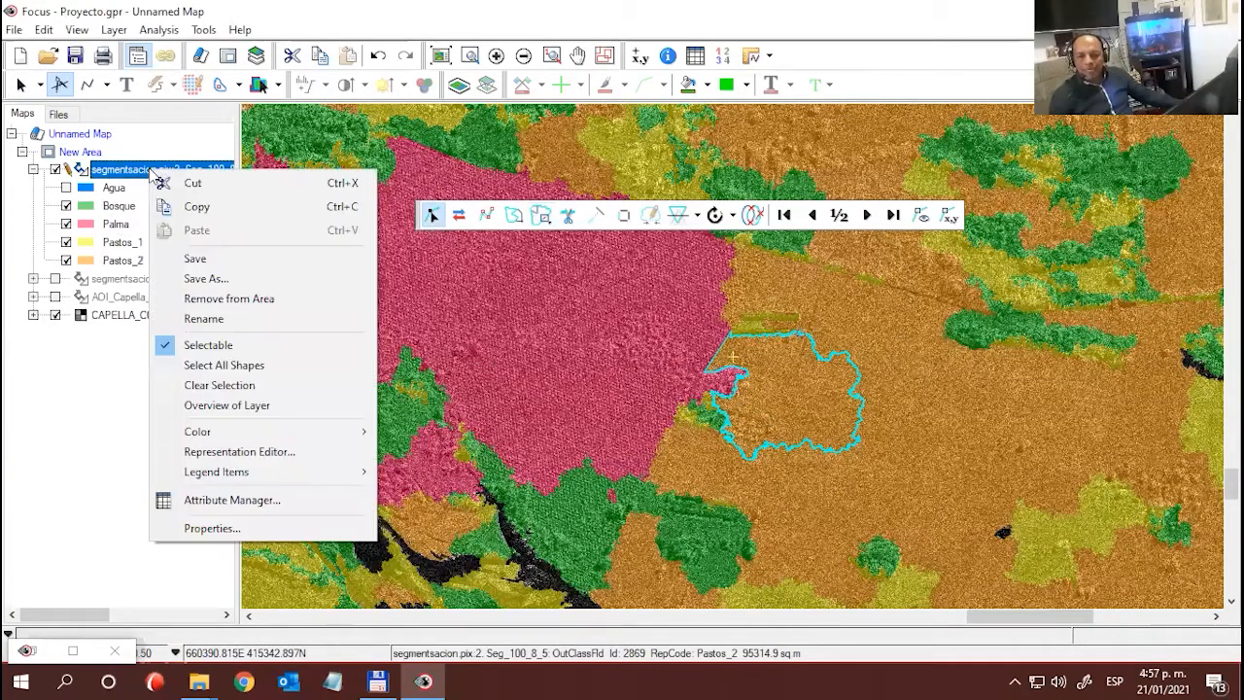
left_click(194, 260)
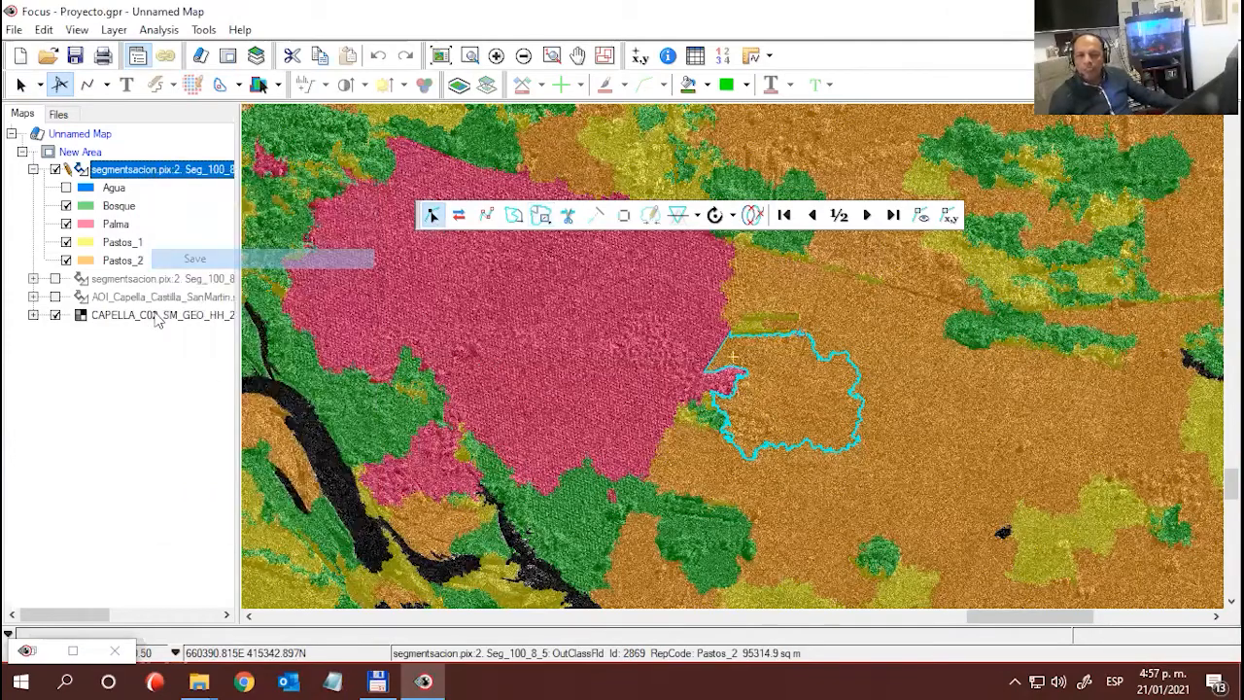
right_click(157, 171)
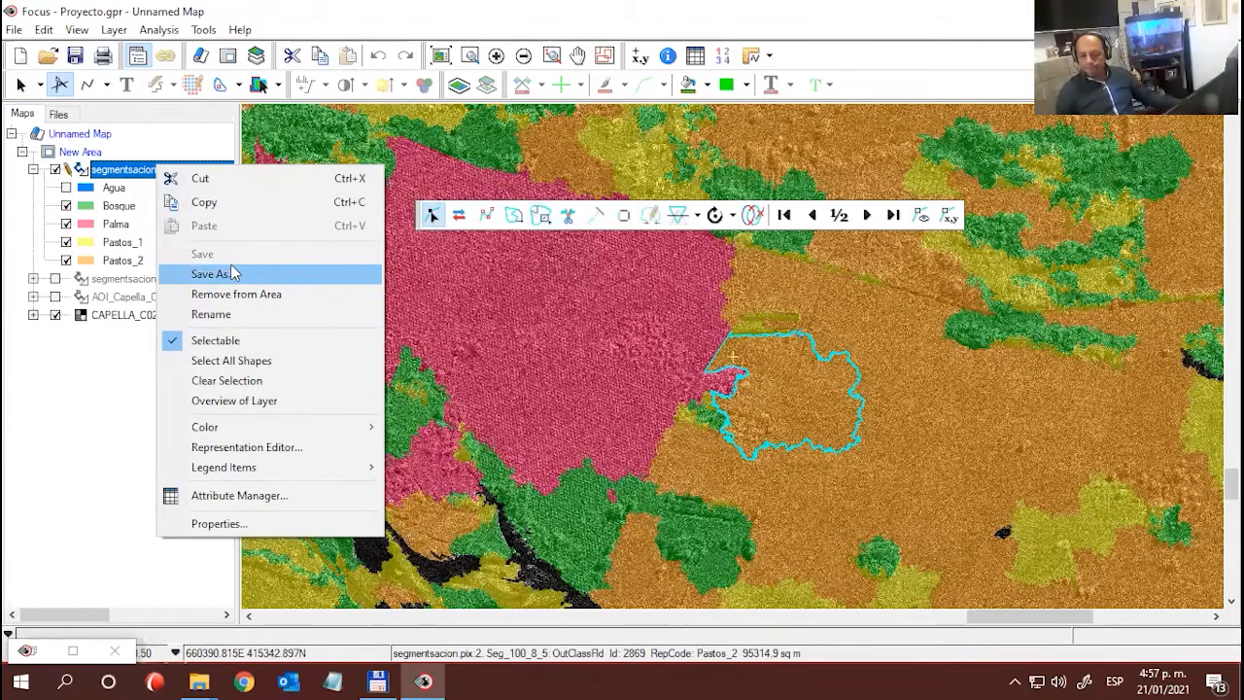
left_click(107, 401)
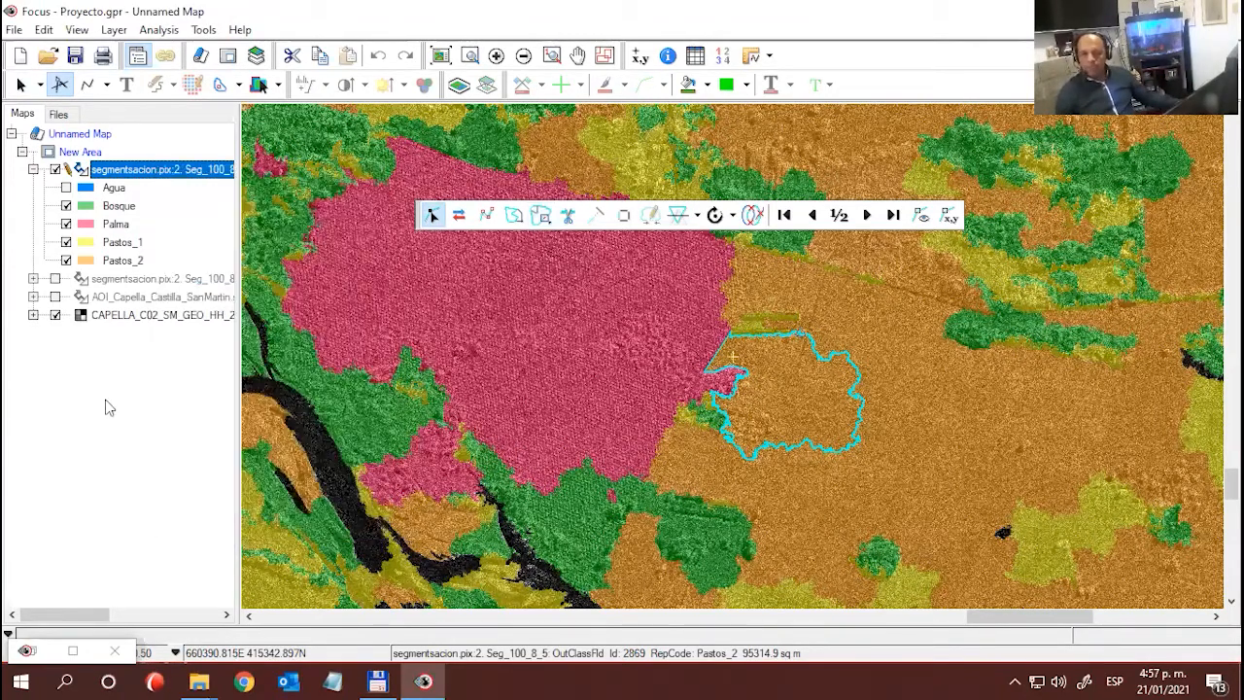
- Examine the merged polygon's record in the segmentation layer's Attribute Manager and close it
right_click(152, 175)
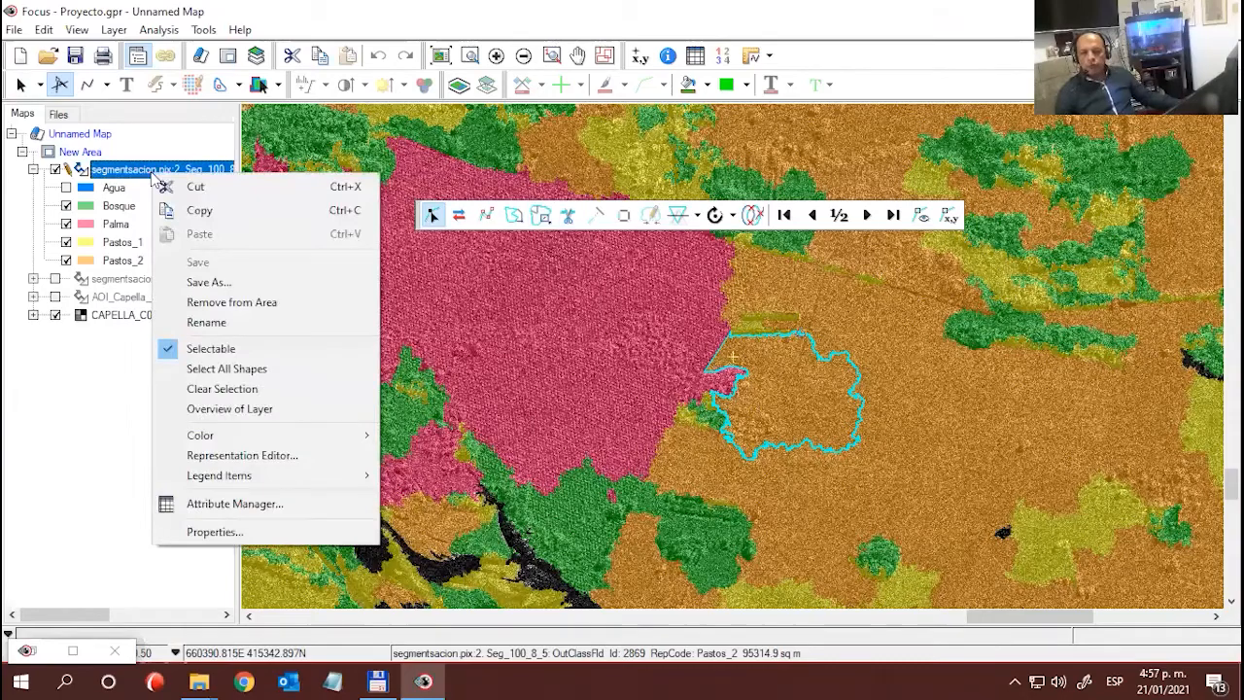
left_click(219, 503)
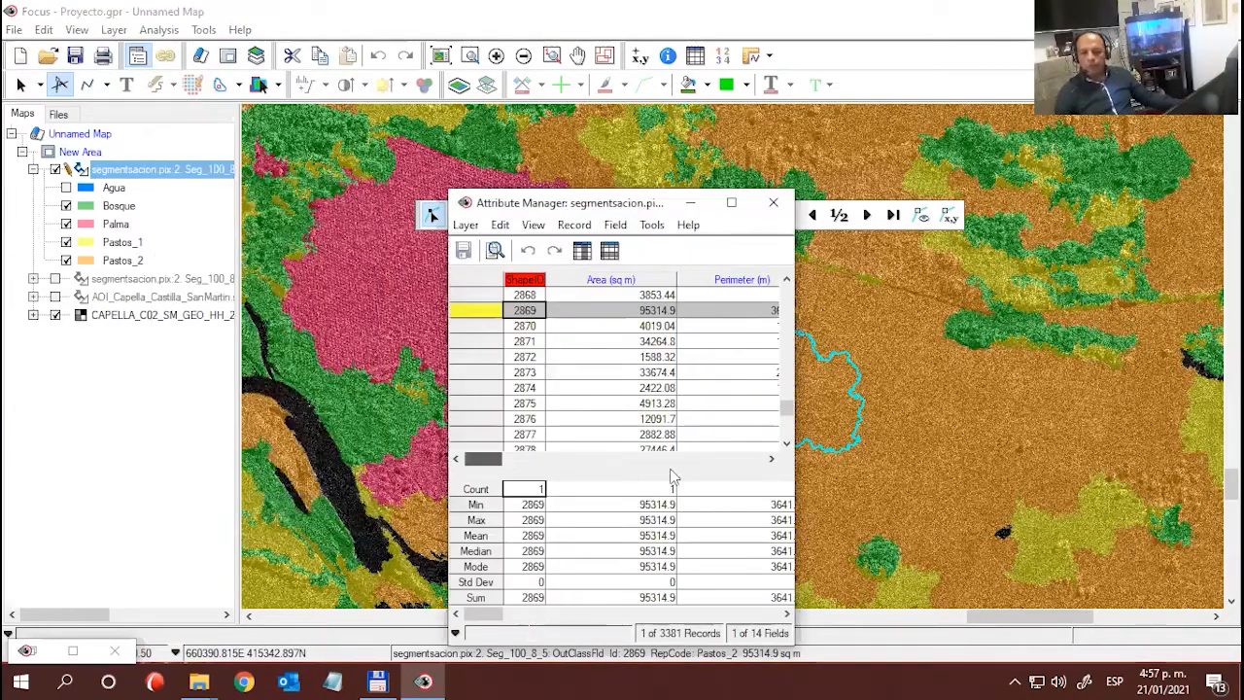
left_click(773, 202)
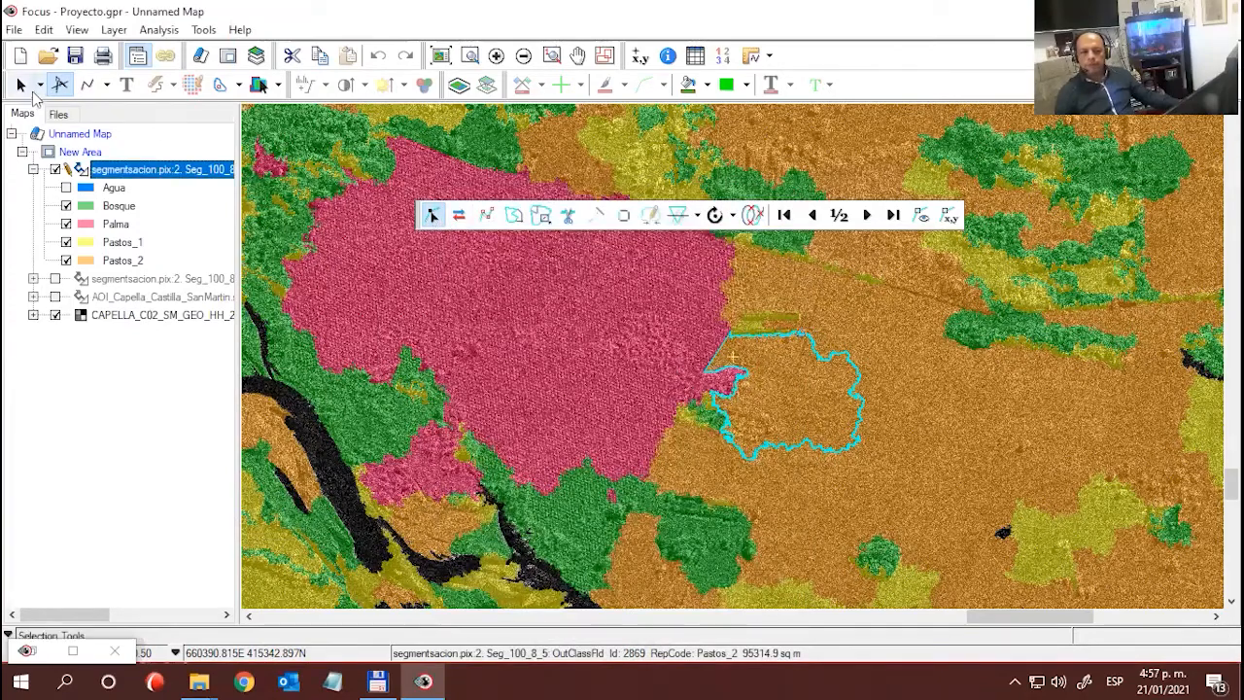
- Close the vector editing tools and turn on the Agua class in the classification layer
left_click(59, 84)
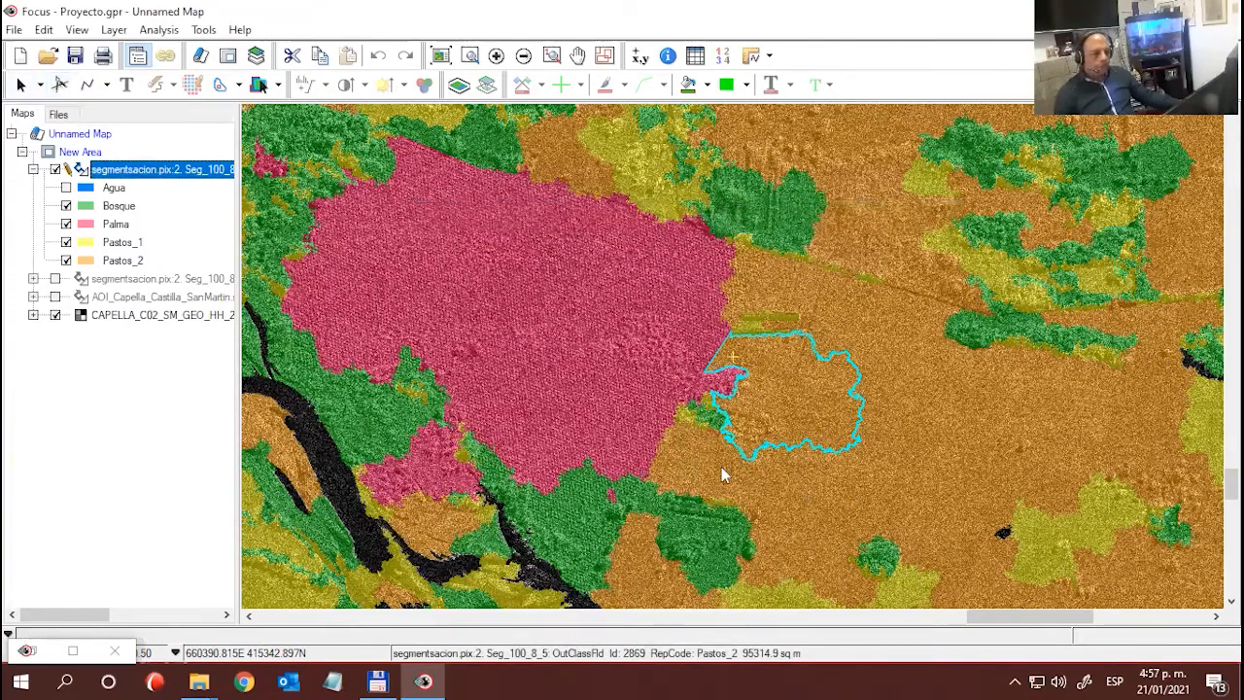
left_click(75, 405)
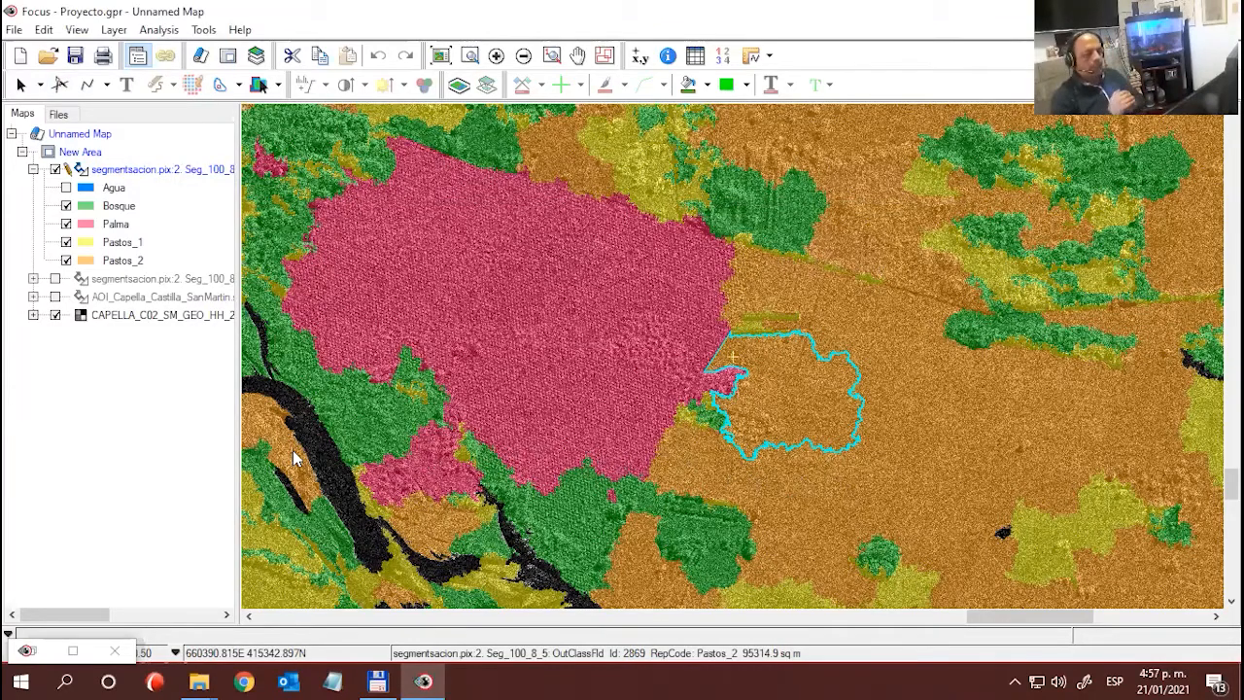
scroll(478, 296, "down", 1)
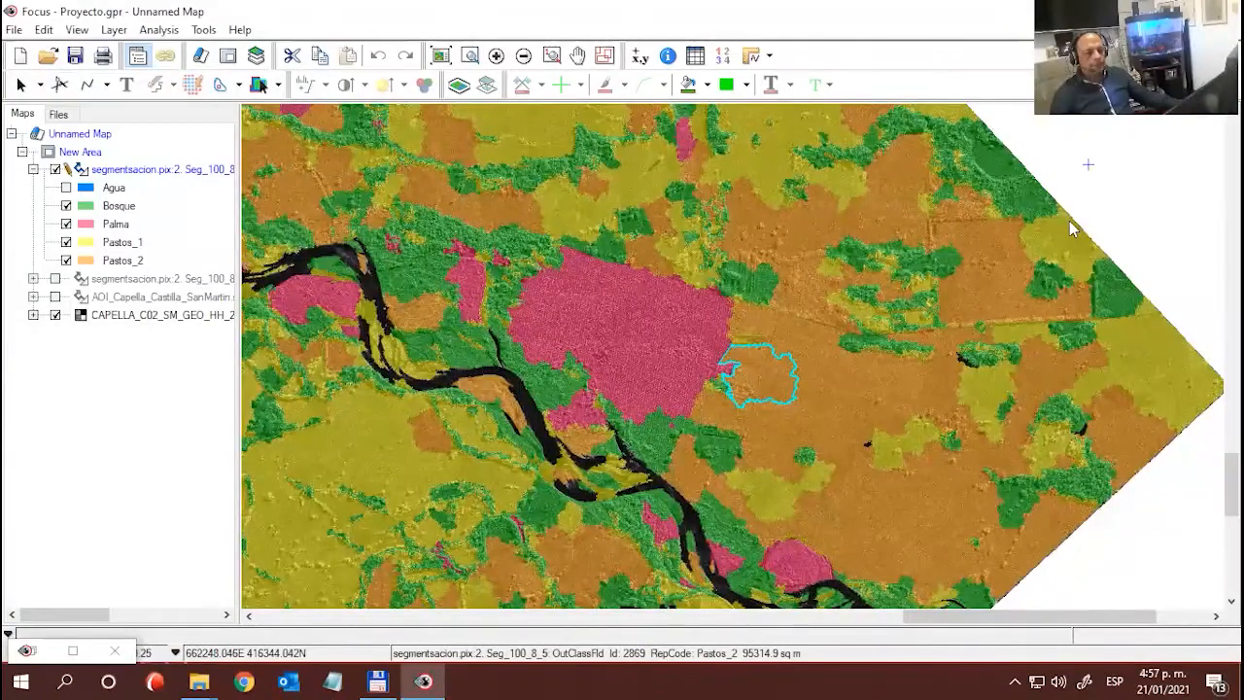
scroll(1069, 221, "down", 1)
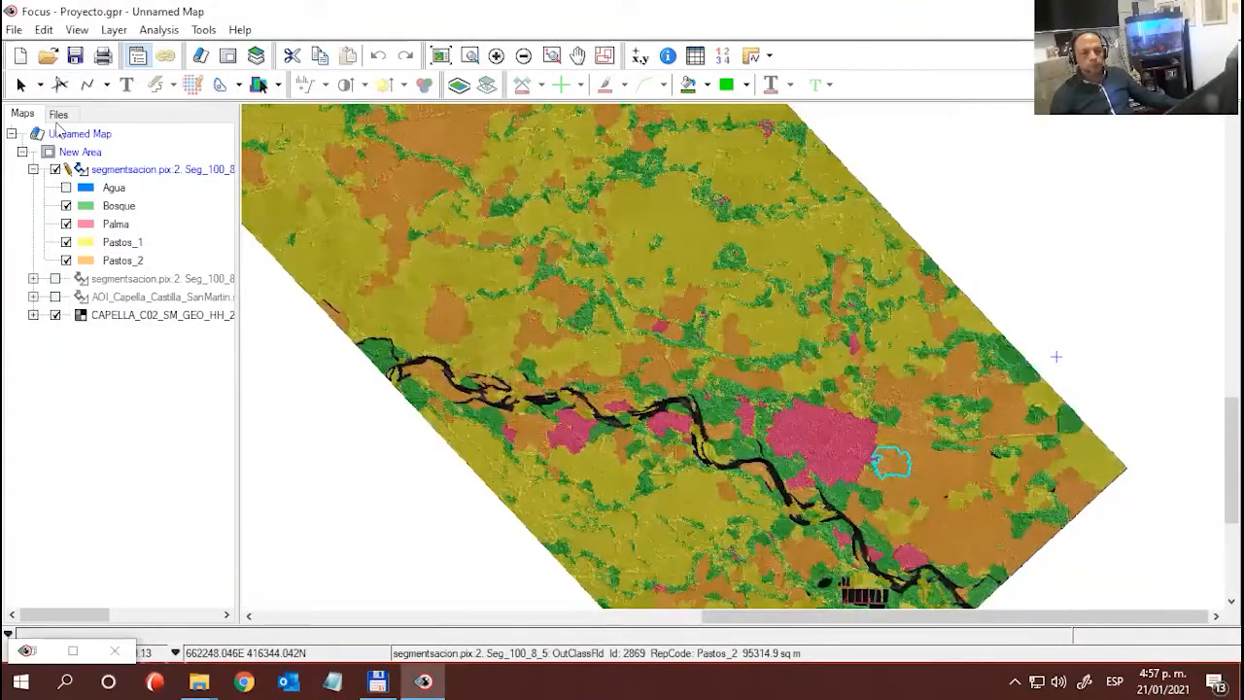
left_click(66, 188)
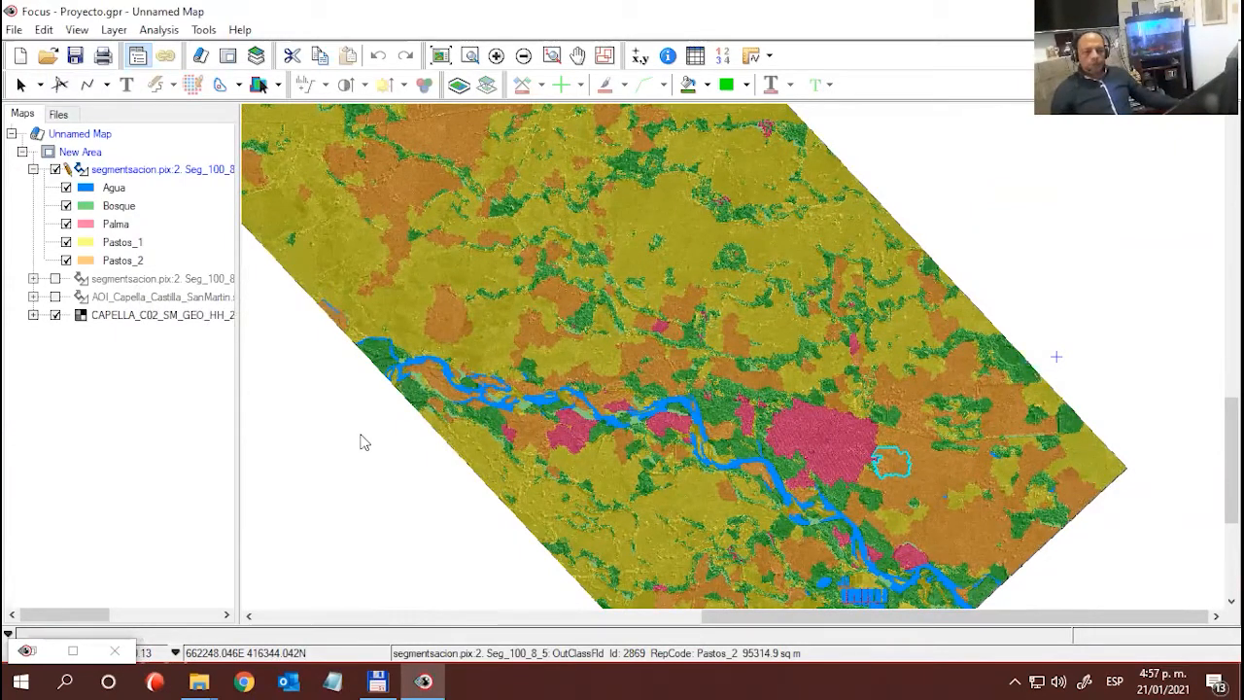
- Examine the five-class classification across the whole classified part of the radar image, including the river and Palma areas
left_click(398, 473)
scroll(392, 471, "down", 1)
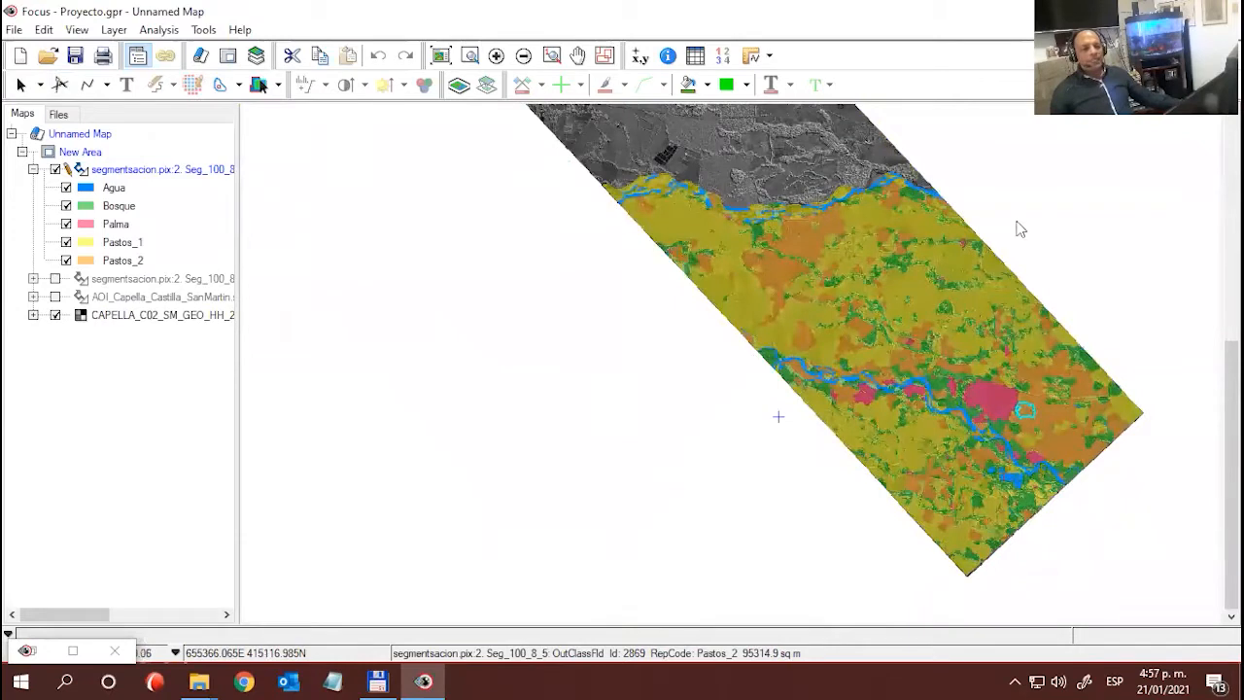
left_click_drag(1016, 225, 1018, 267)
left_click(537, 416)
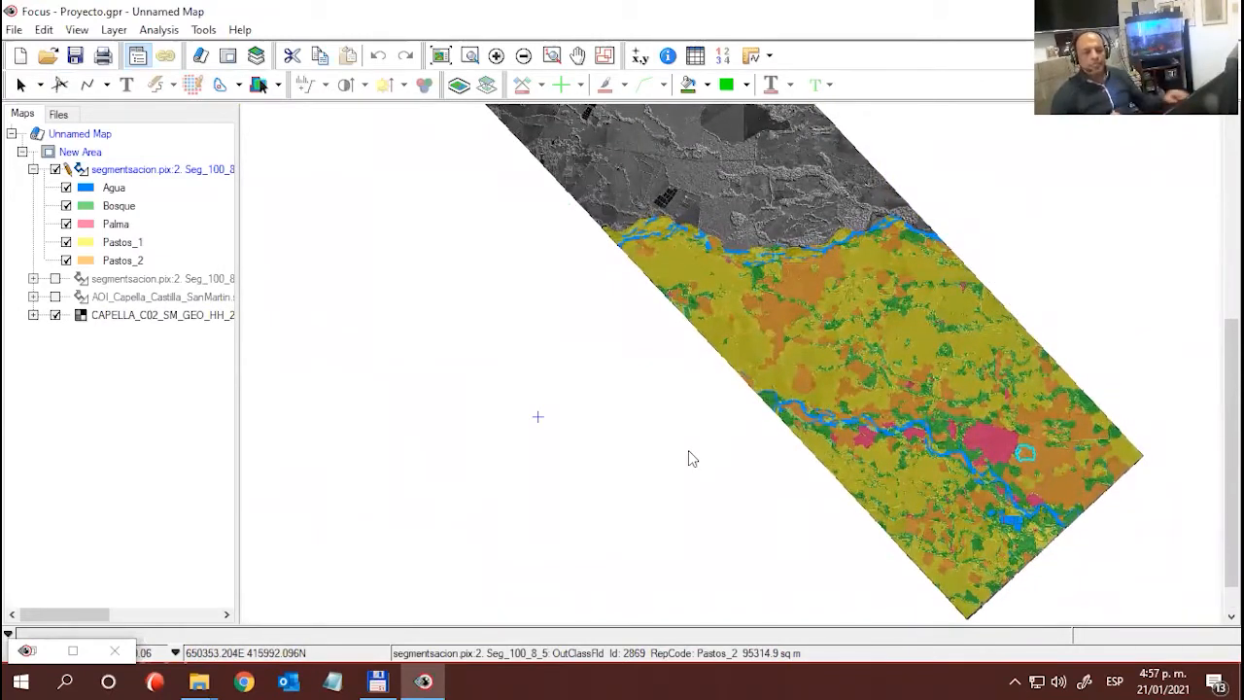
left_click(671, 443)
left_click(730, 484)
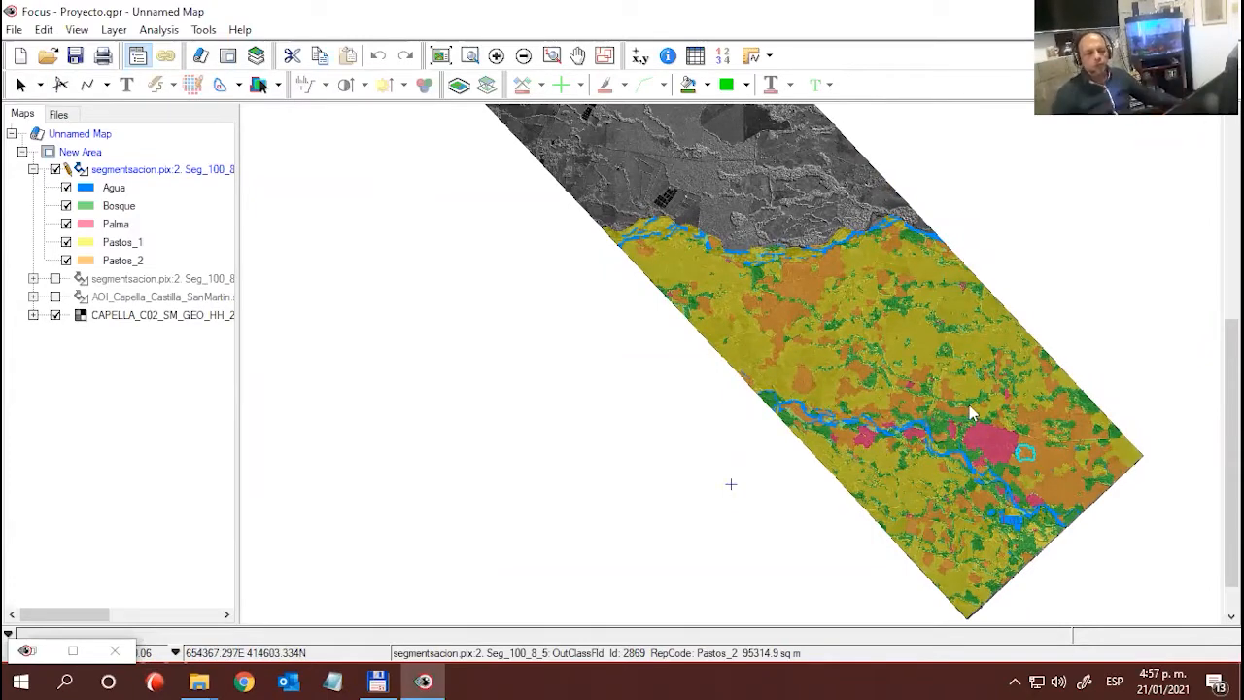
scroll(848, 532, "up", 2)
left_click_drag(1048, 397, 639, 480)
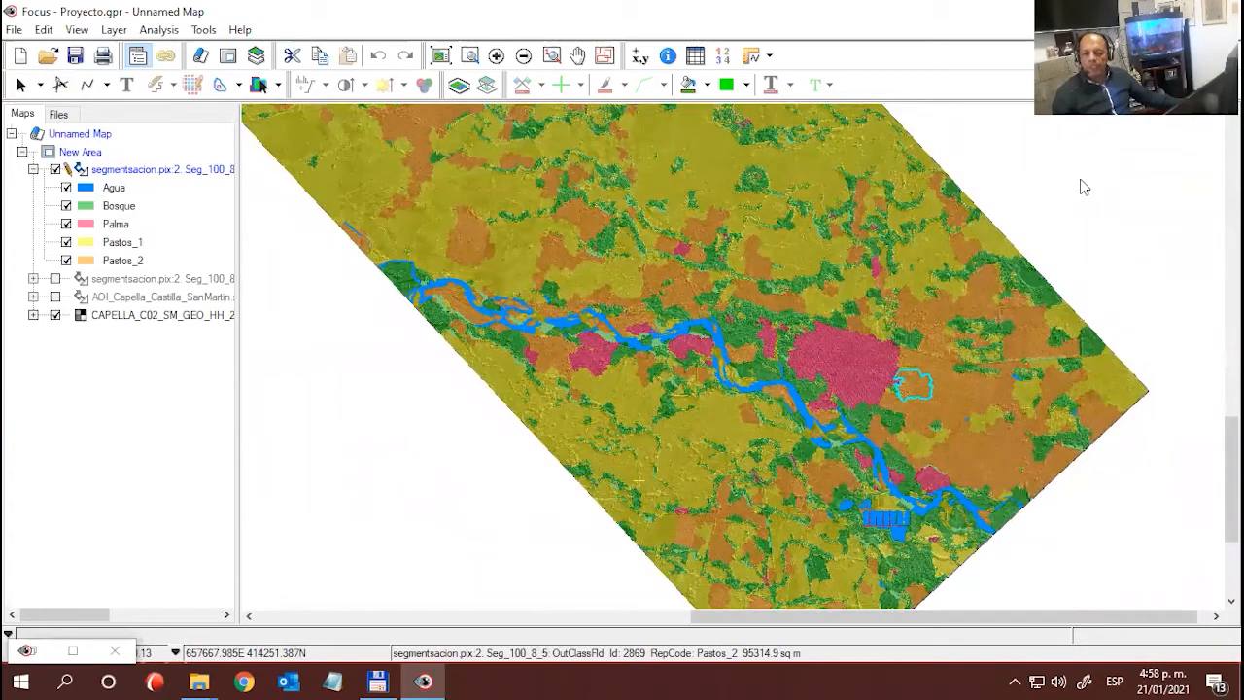
left_click(142, 172)
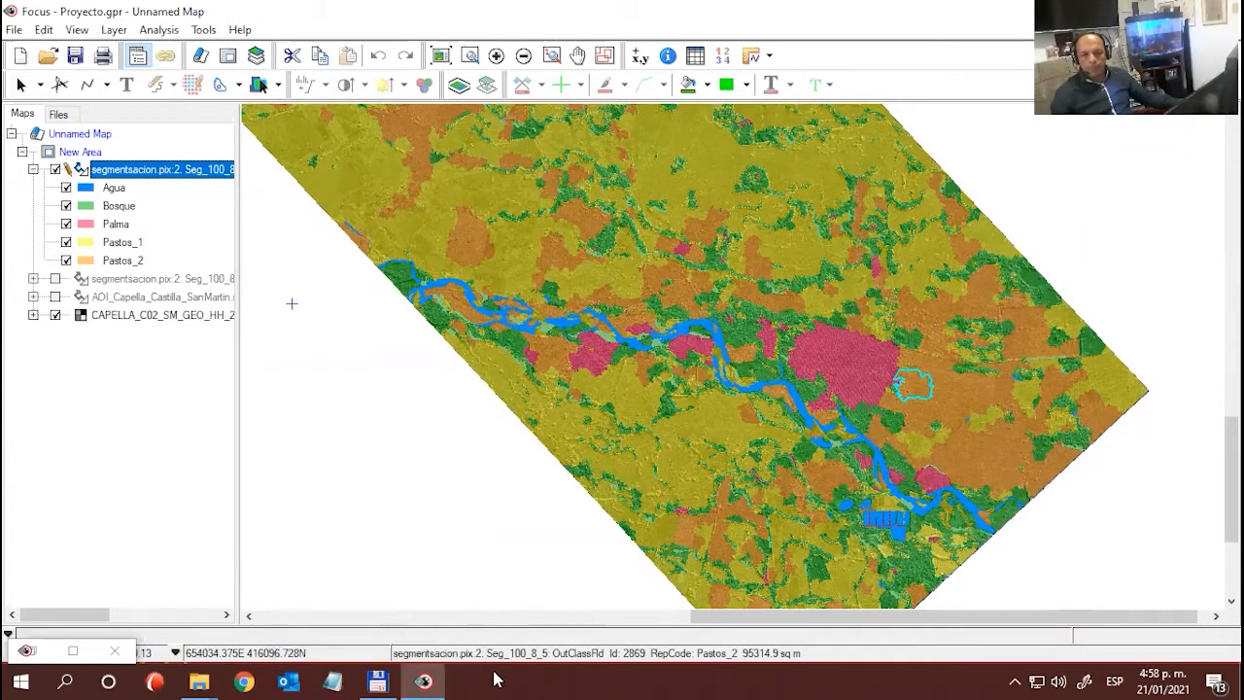
- Add seg_Castilla_SanMartin_100_5_7_atrib_site_clas_edit.pix from the Castilla_PCI Resultados folder in File Explorer to the Focus map
mouse_move(201, 682)
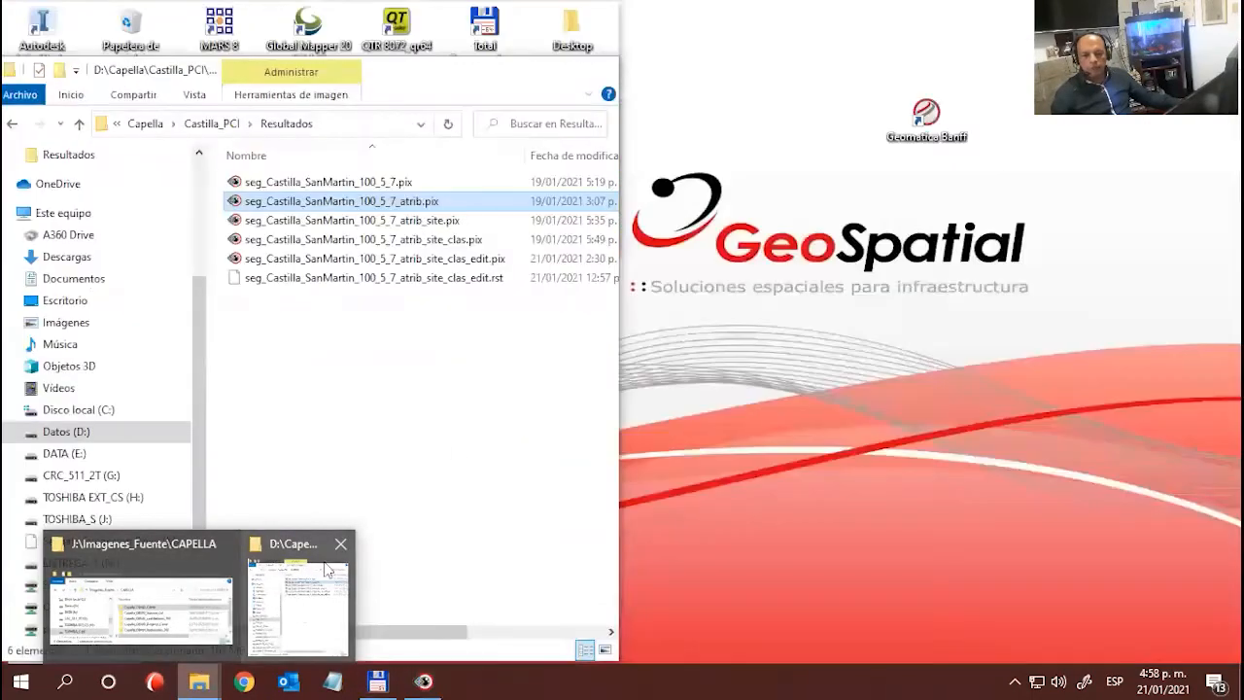
left_click(299, 603)
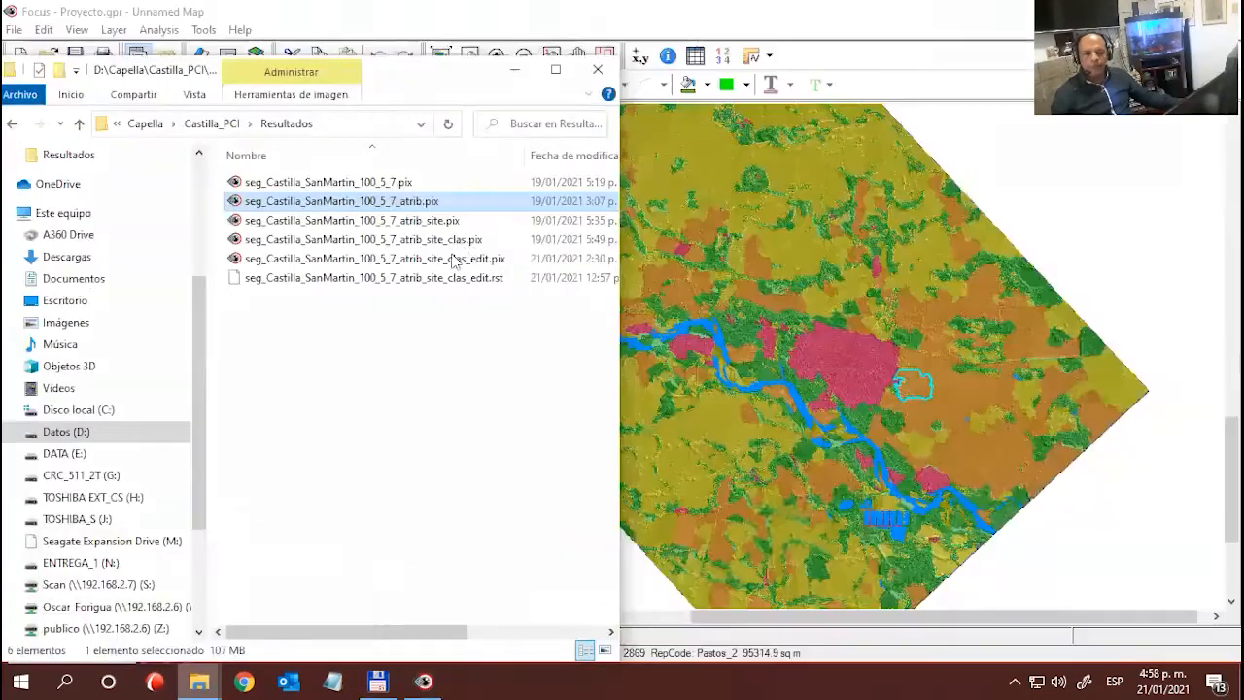
left_click(439, 260)
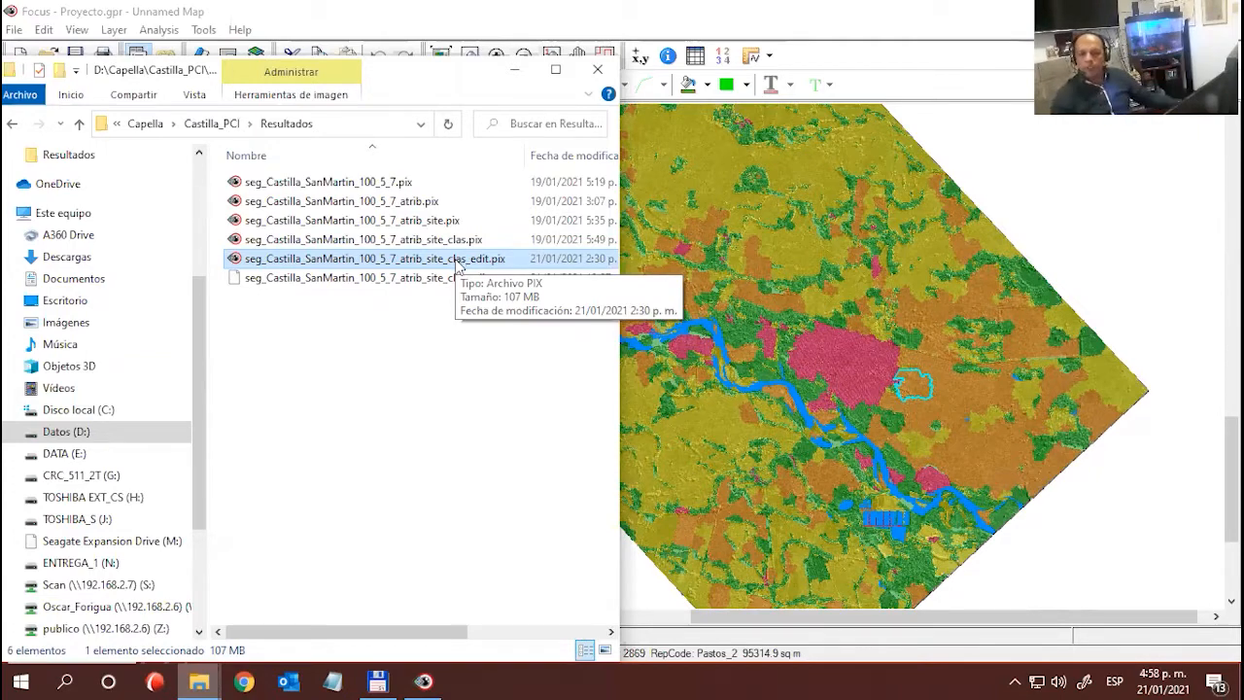
left_click_drag(457, 260, 1009, 179)
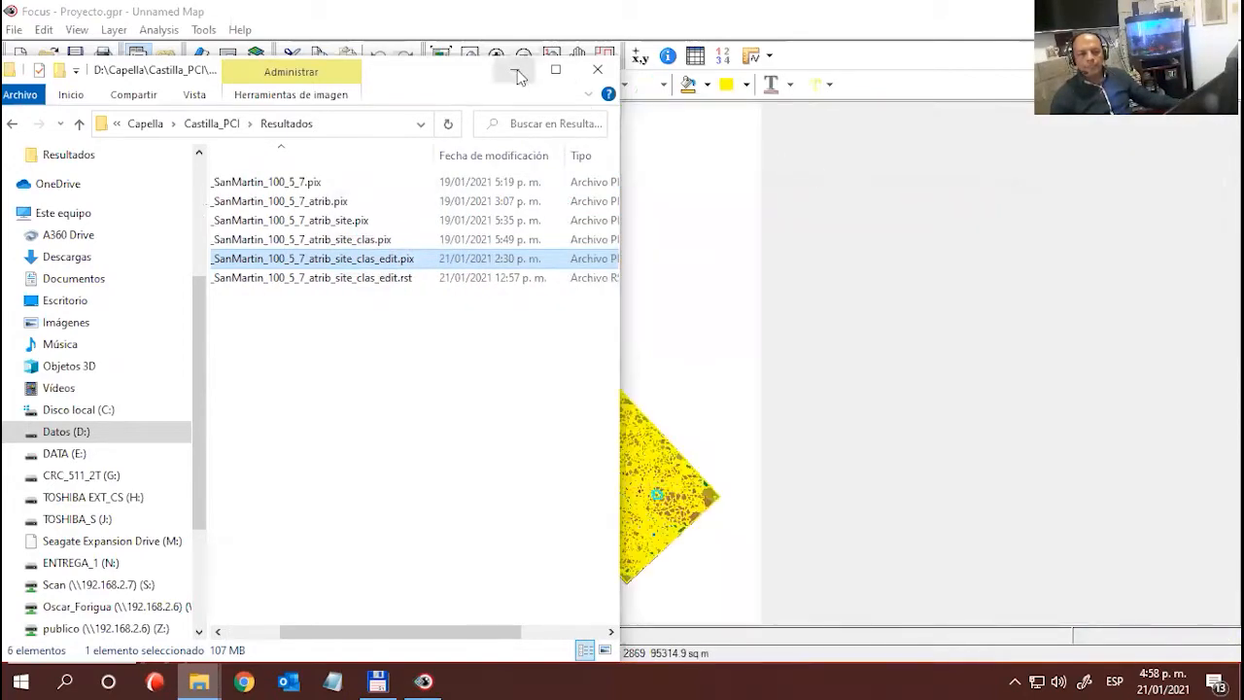
left_click(515, 72)
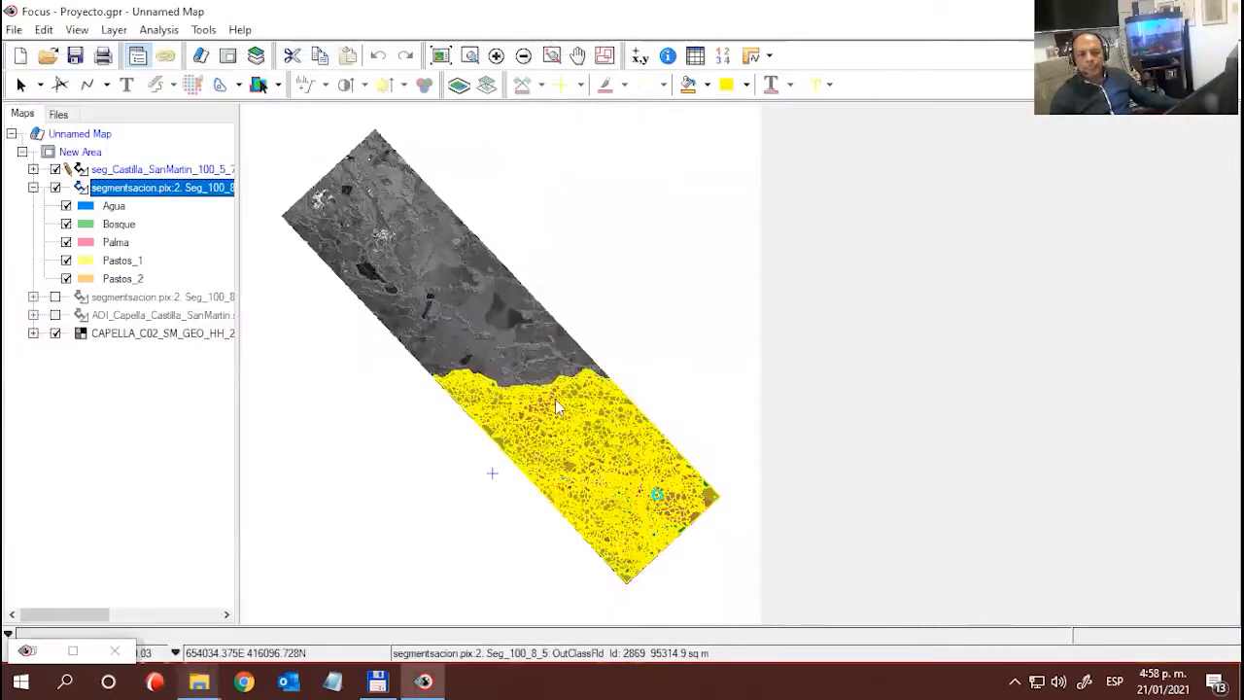
- Hide the earlier segmentation classification layer and expand the legend of the added seg_Castilla_SanMartin layer
left_click(408, 455)
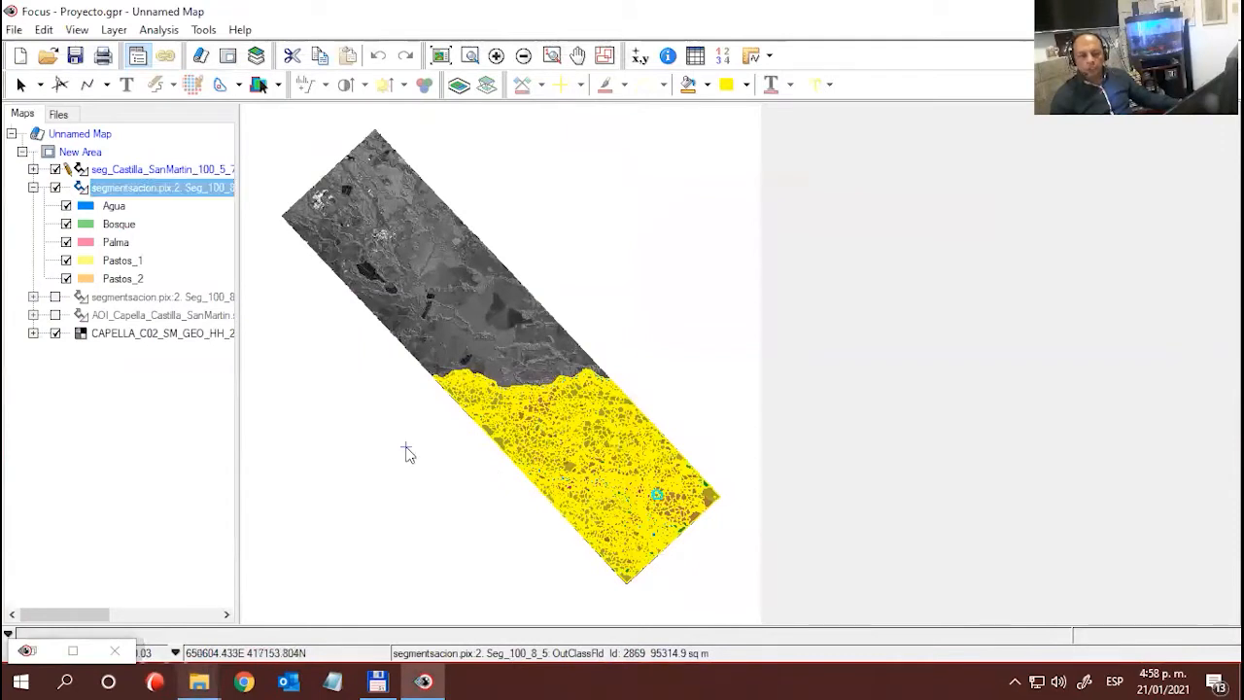
left_click(56, 188)
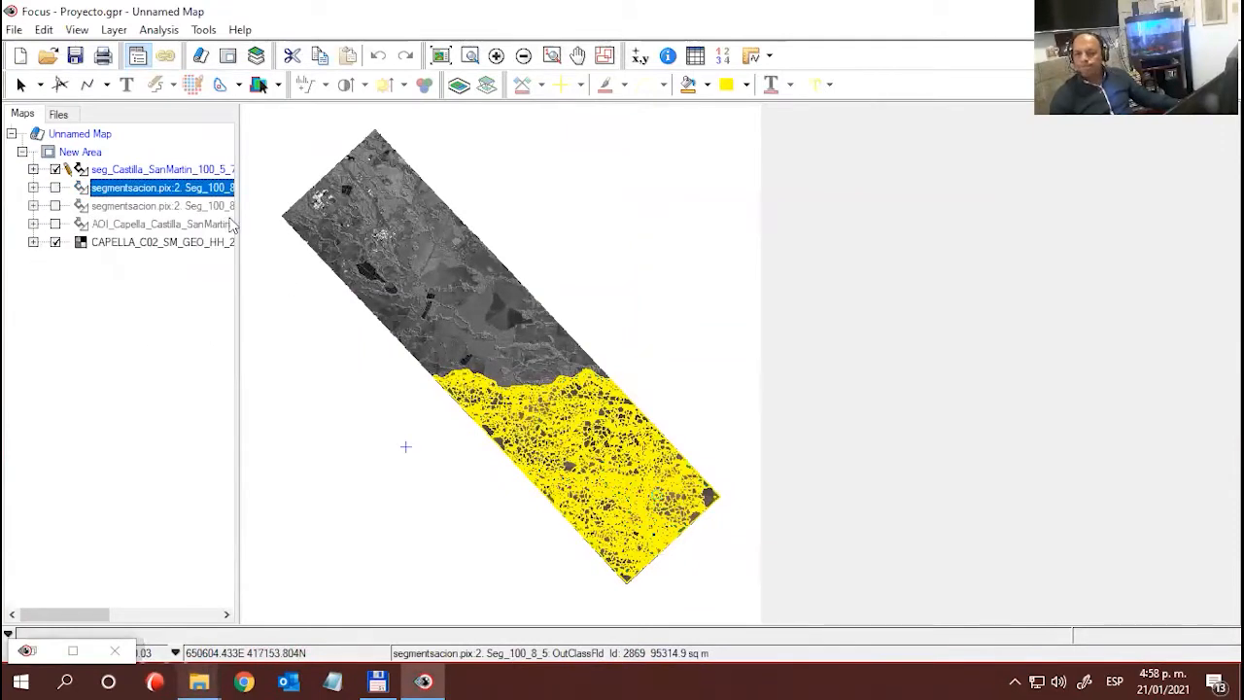
left_click(33, 169)
left_click(103, 172)
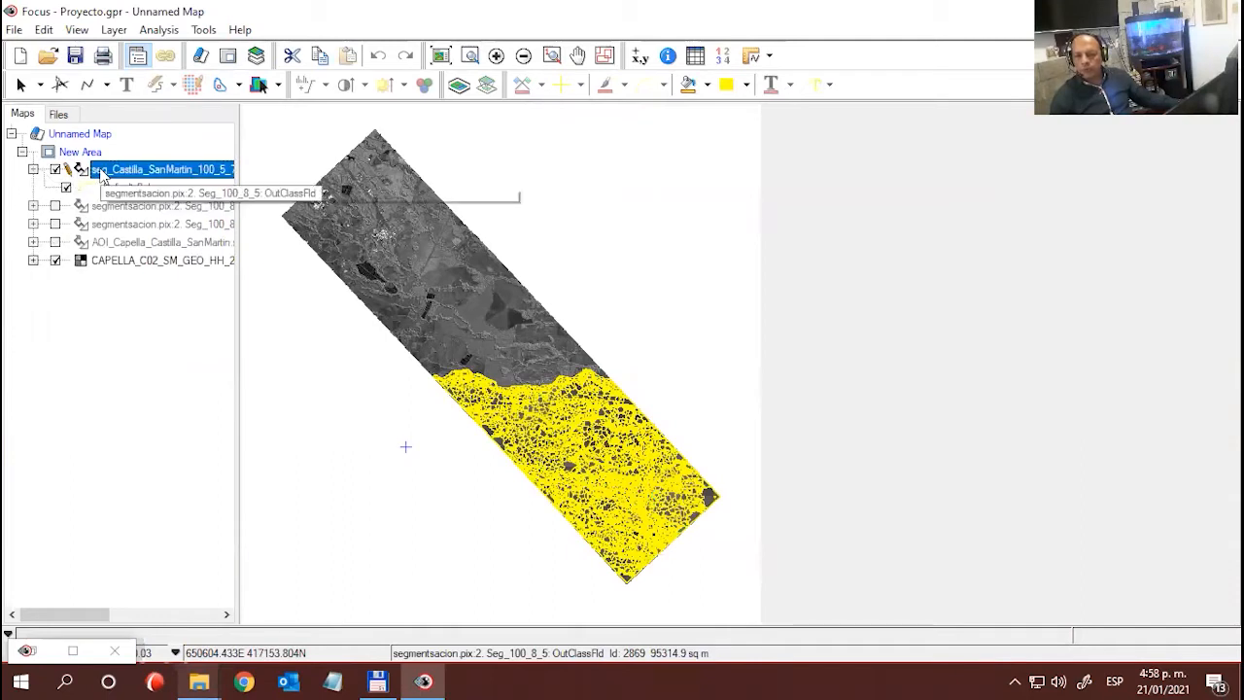
right_click(169, 172)
left_click(97, 366)
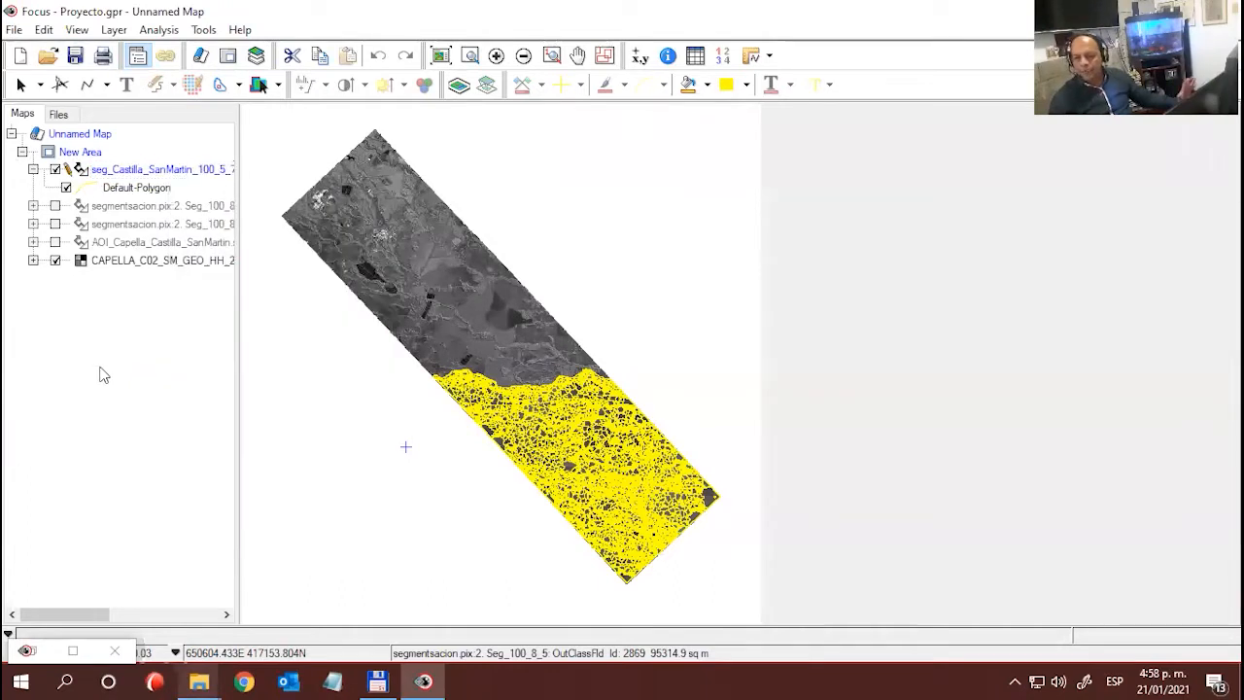
- Open the Representation Editor for the seg_Castilla_SanMartin layer and set its attribute to OutClassFld
right_click(186, 173)
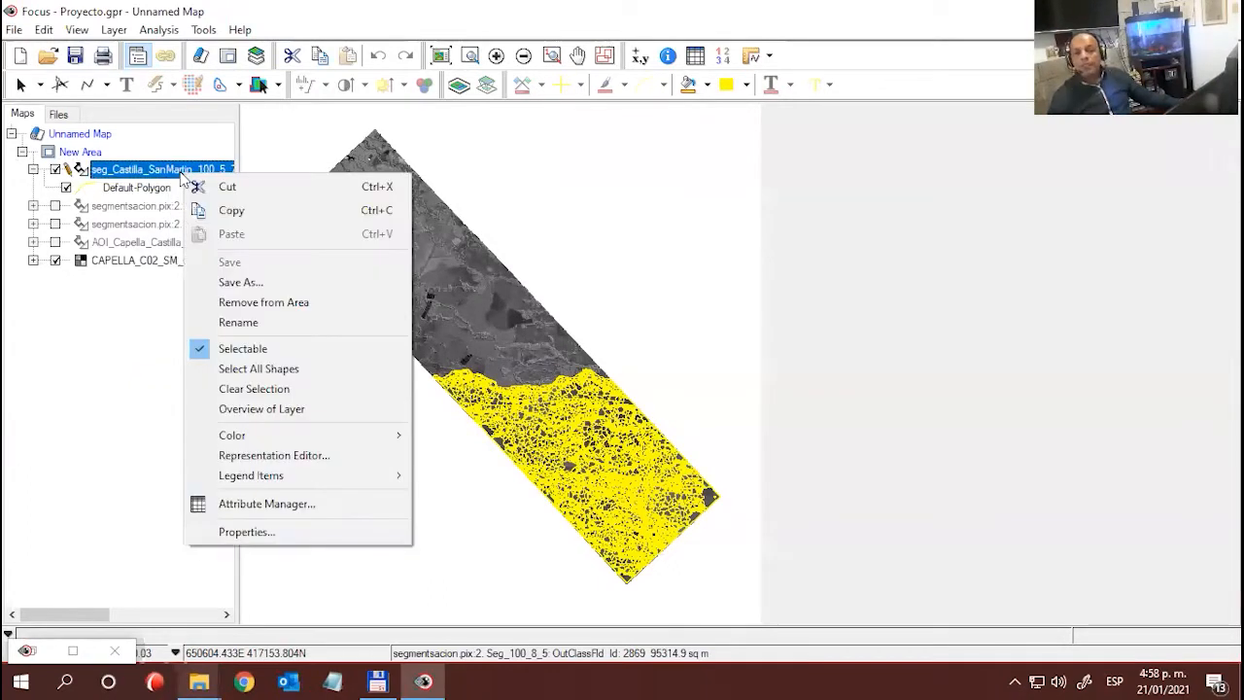
left_click(276, 457)
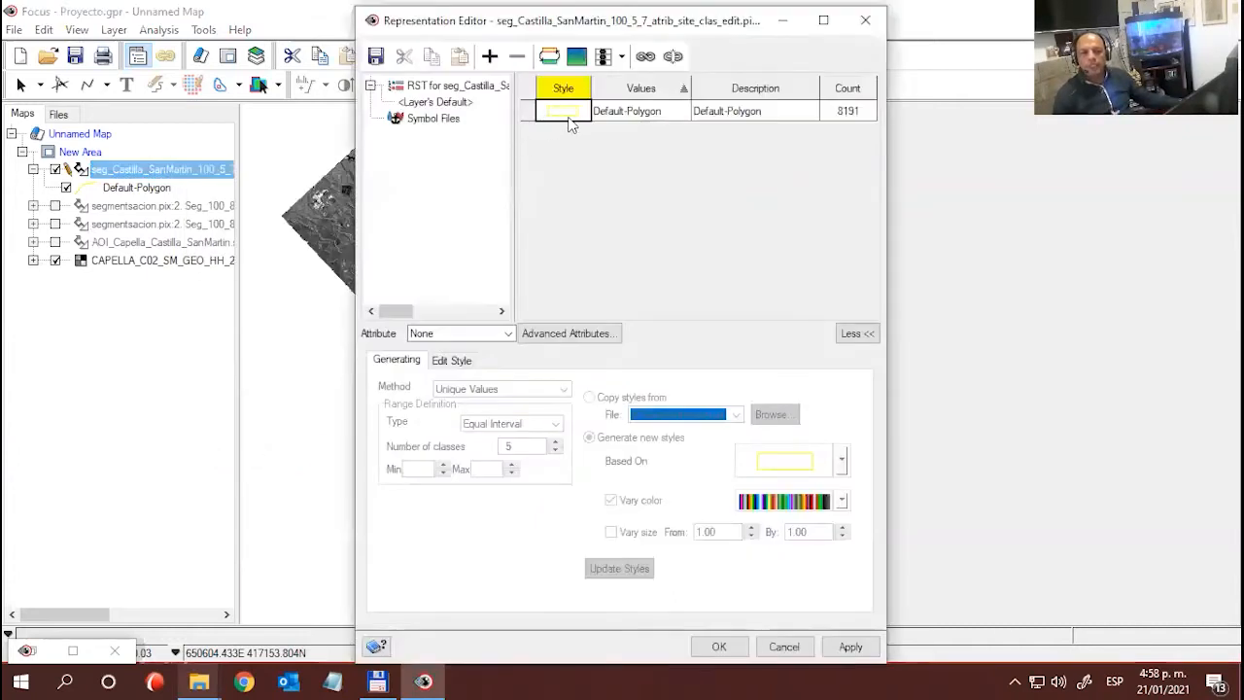
left_click_drag(480, 21, 428, 17)
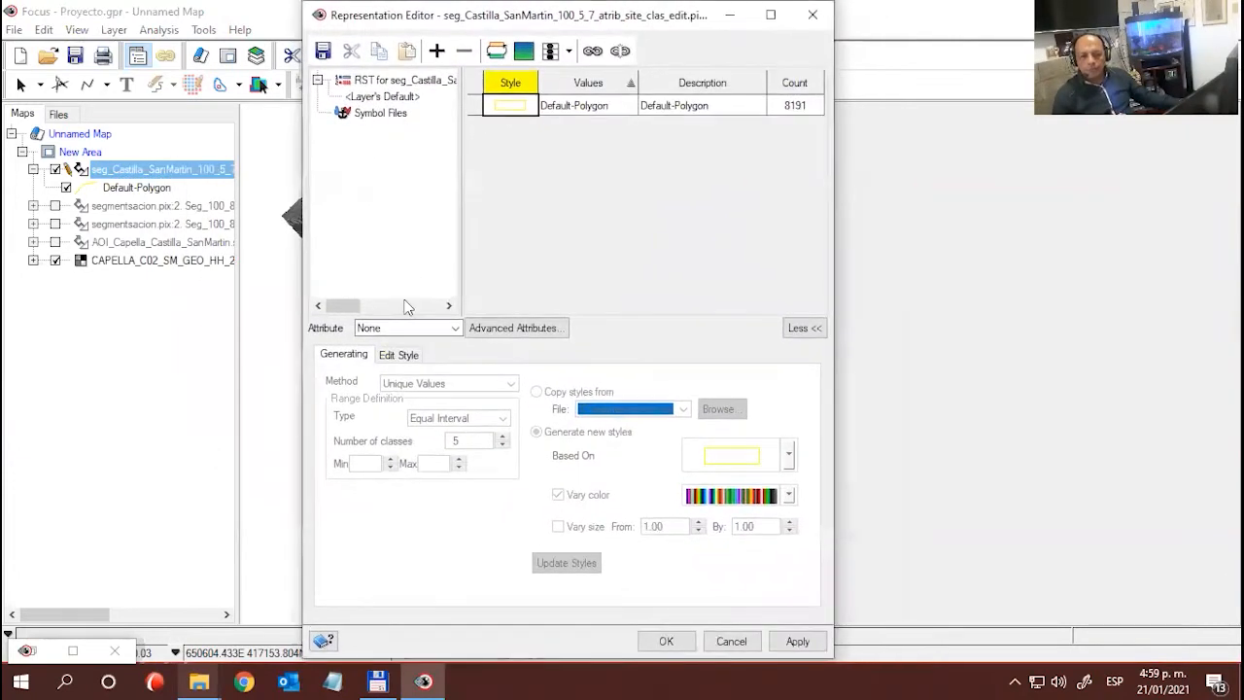
left_click(453, 327)
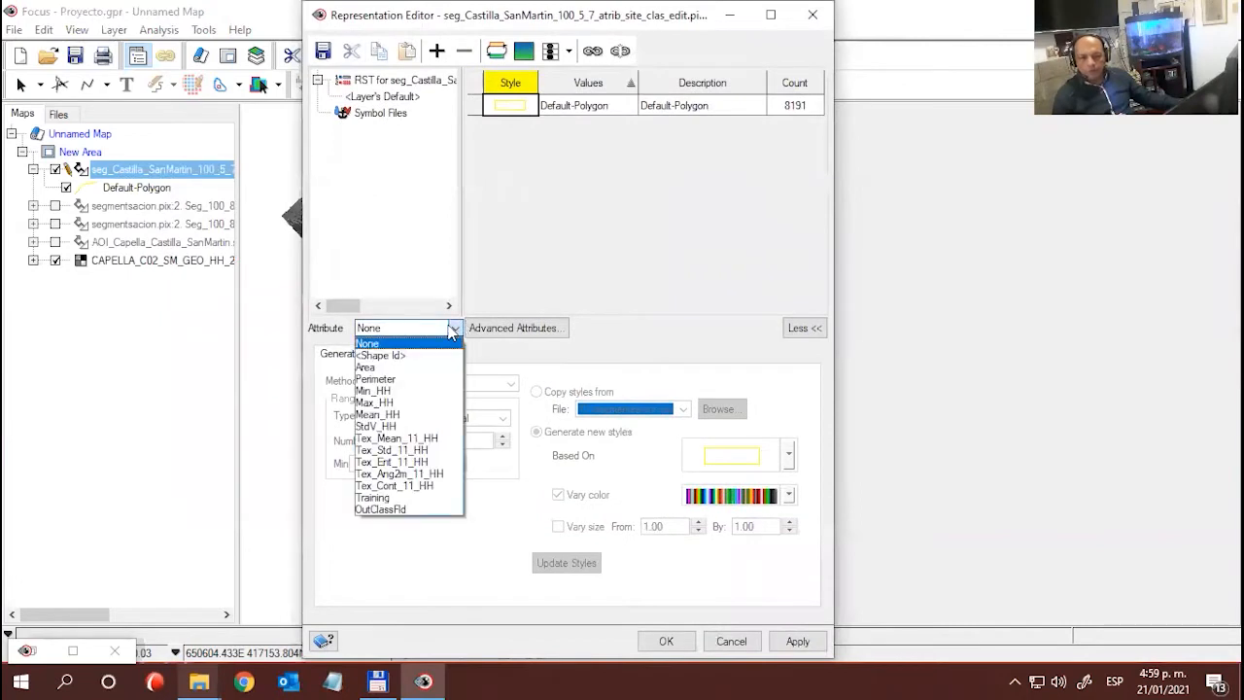
left_click(389, 509)
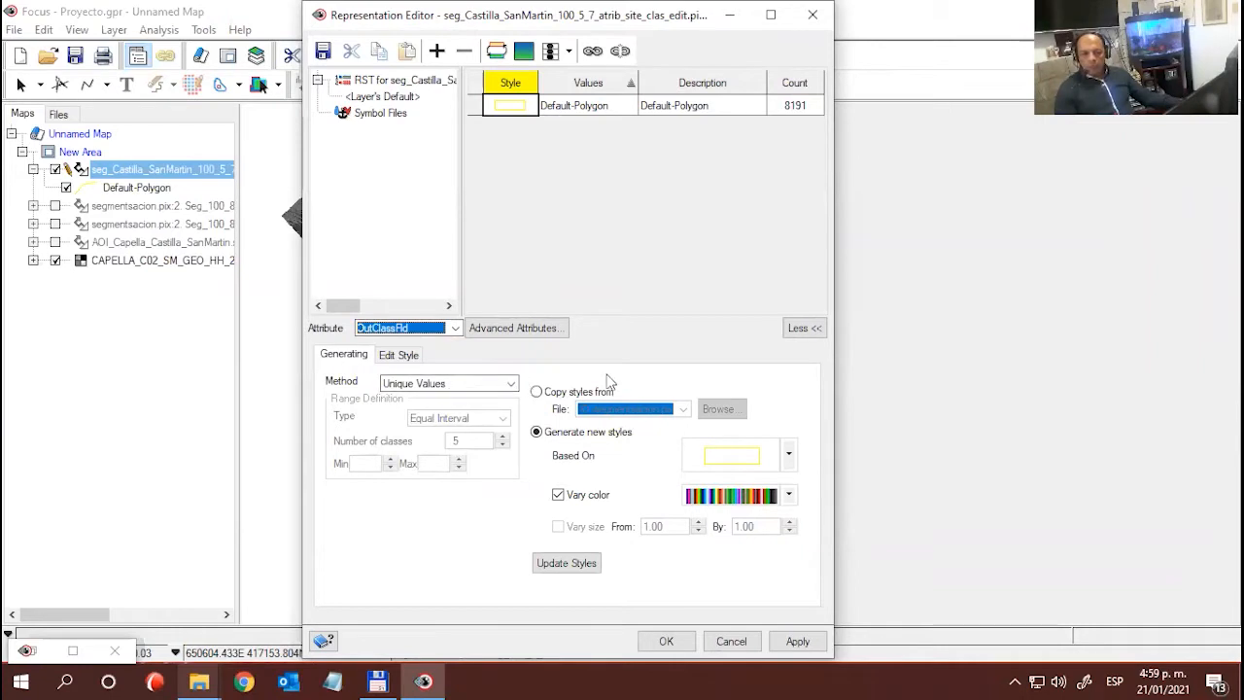
- Generate new unique-value styles for the classes based on the Red Fill polygon style with varying colour
left_click(789, 458)
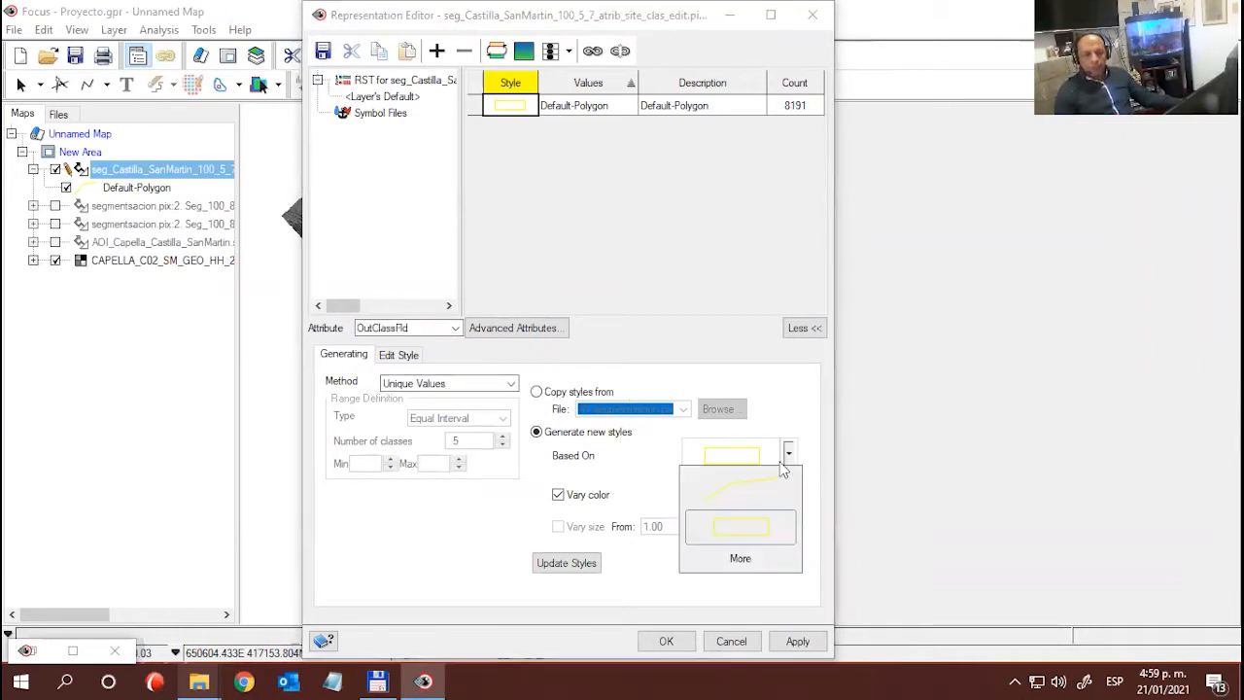
left_click(743, 559)
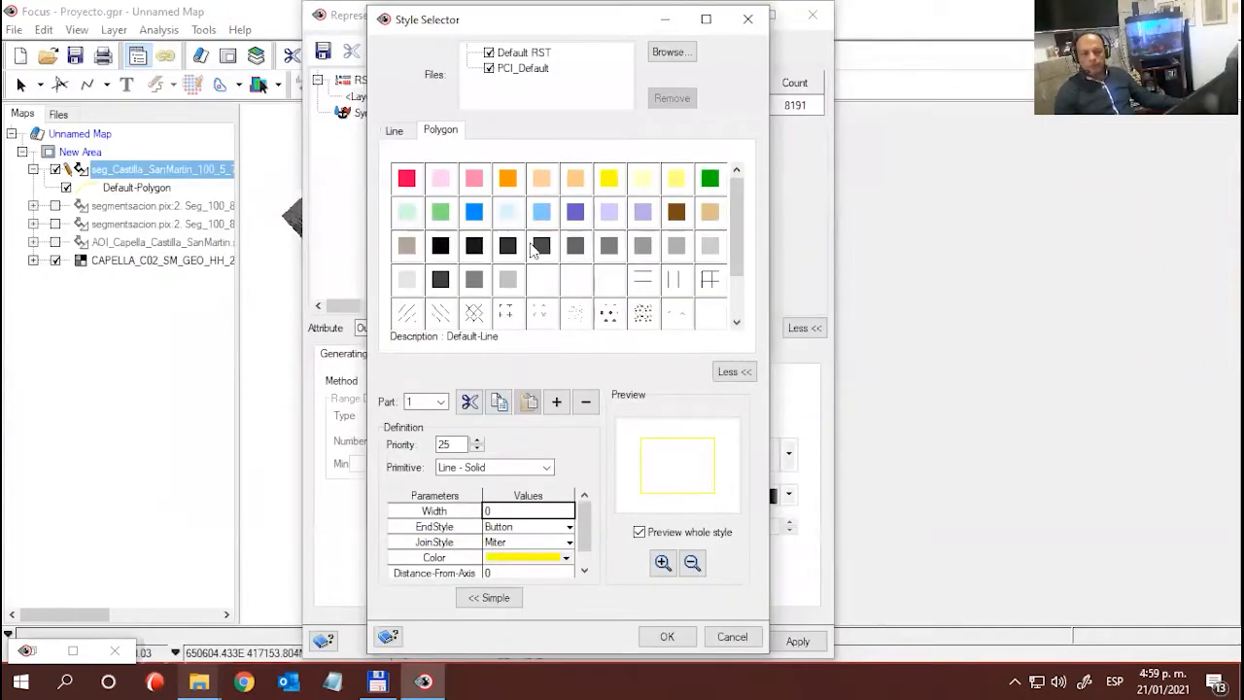
left_click(406, 178)
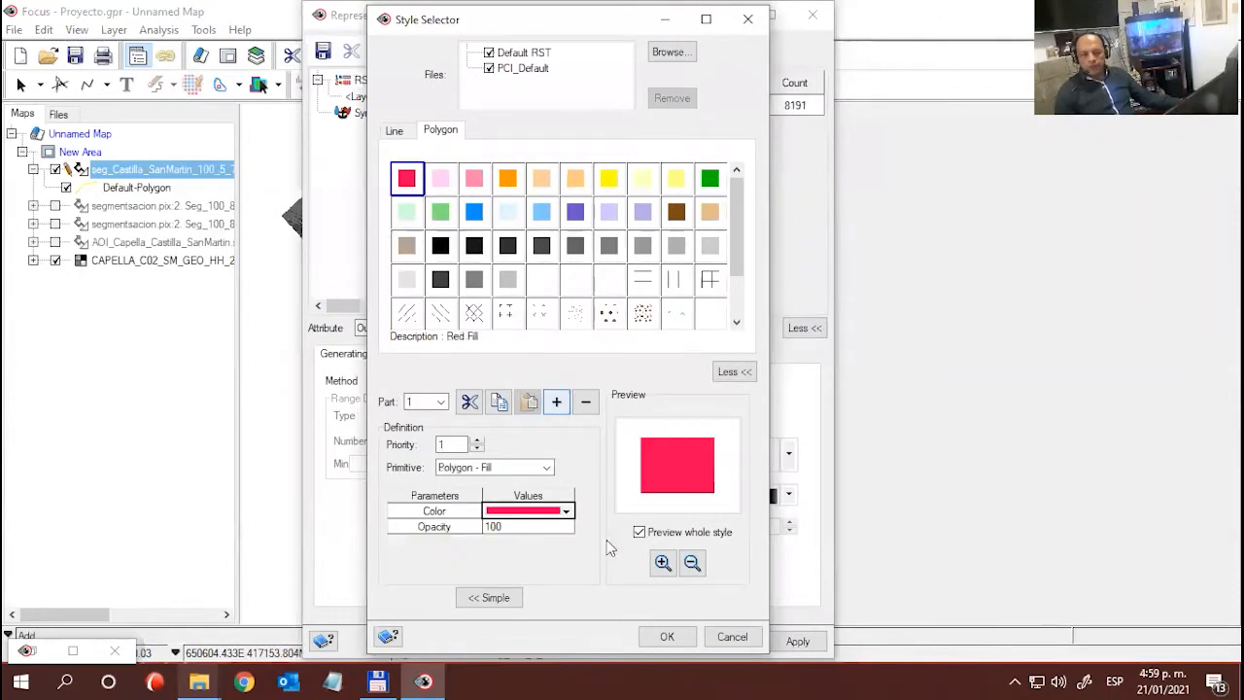
left_click(665, 636)
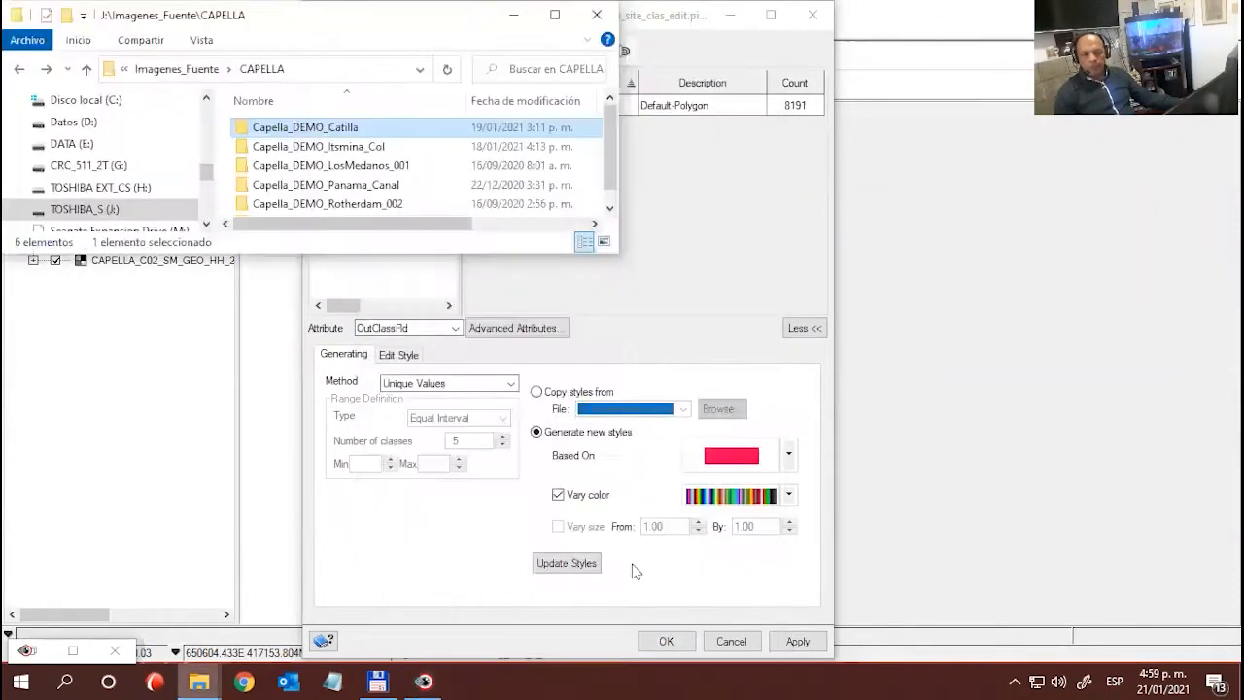
left_click(567, 563)
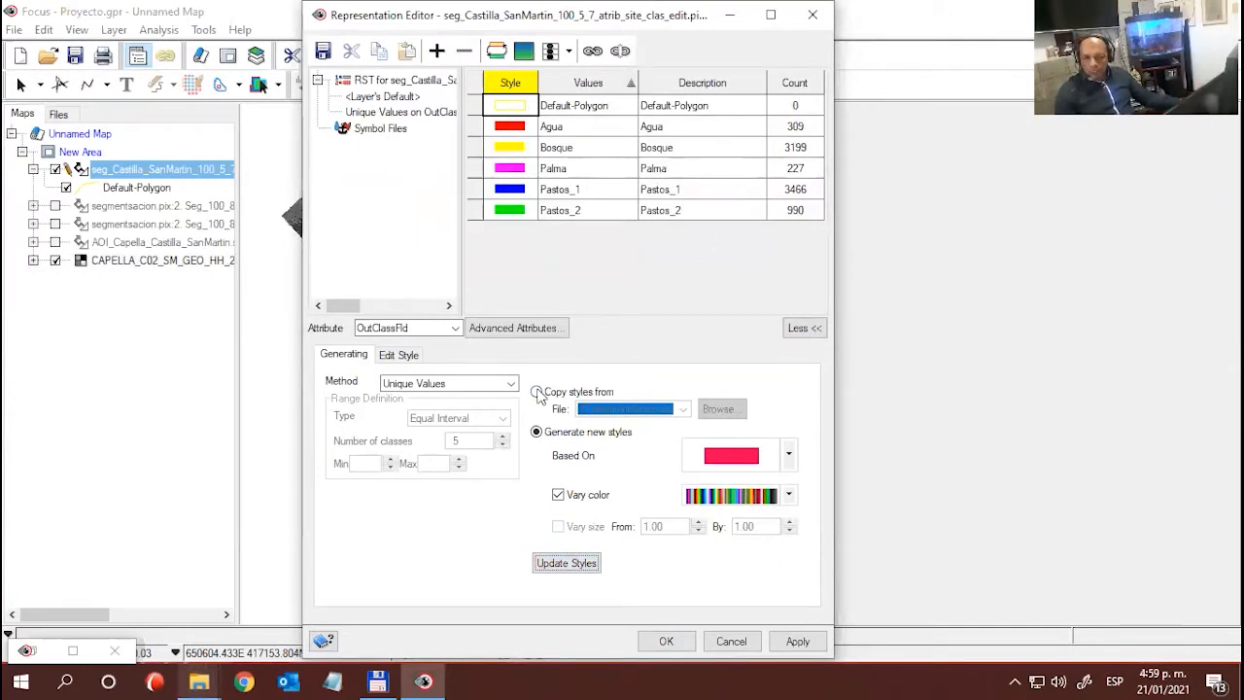
- Locate the style file seg_Castilla_SanMartin_100_5_7_atrib_site_clas_edit.rst in the Resultados folder in File Explorer, then return to Focus
mouse_move(198, 682)
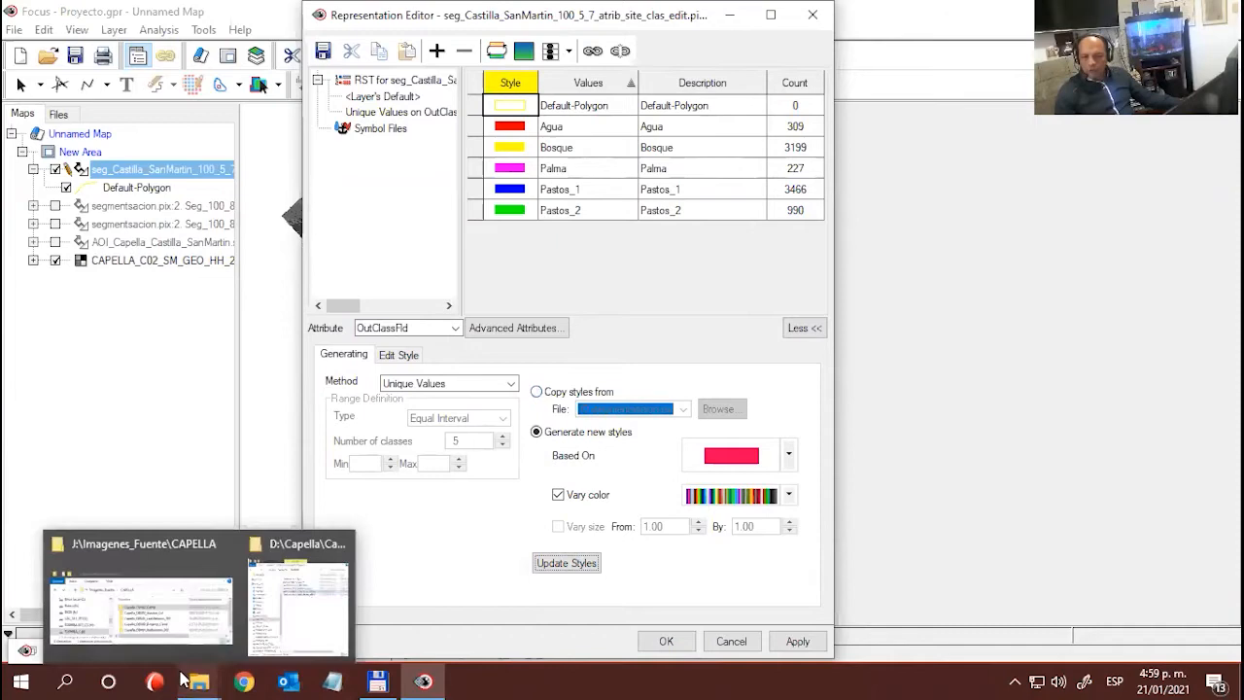
left_click(331, 609)
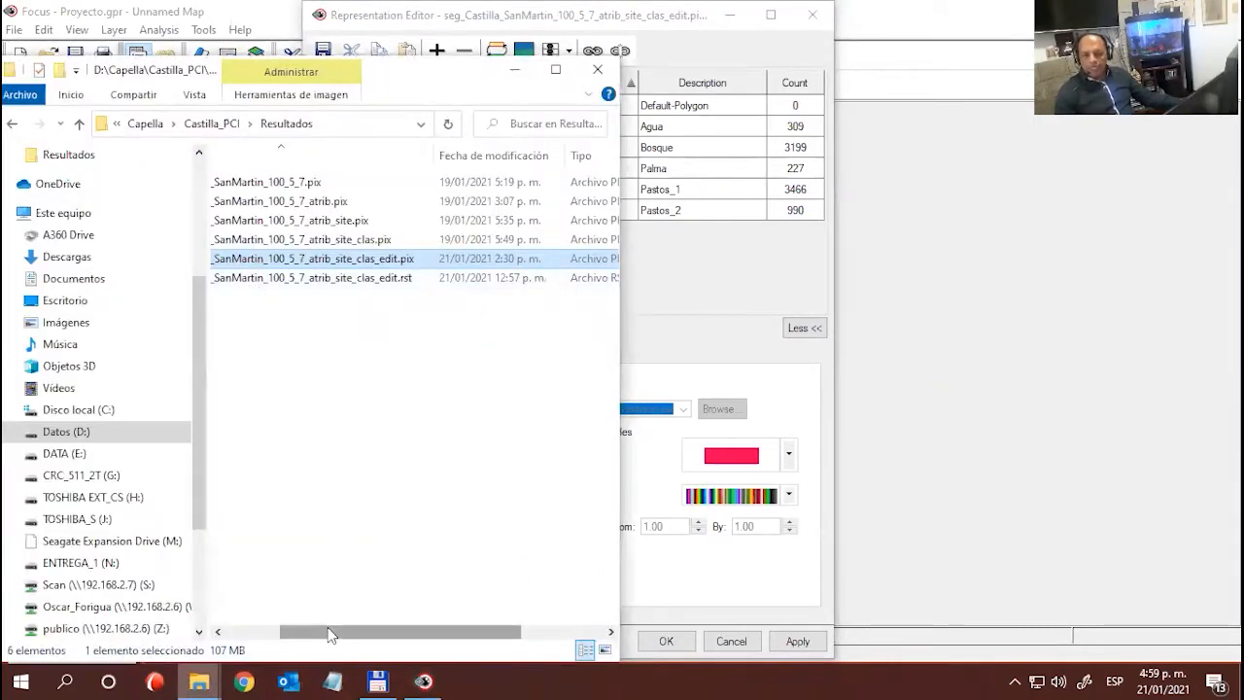
left_click_drag(328, 632, 273, 633)
left_click(424, 275)
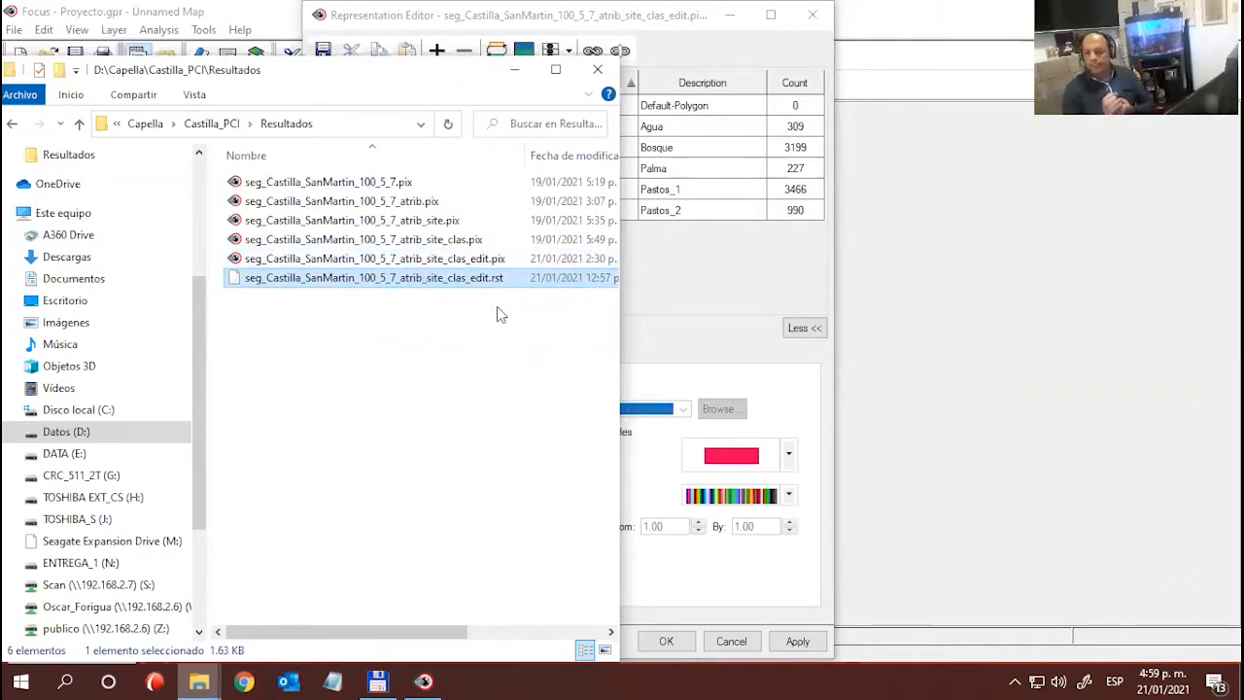
left_click(515, 70)
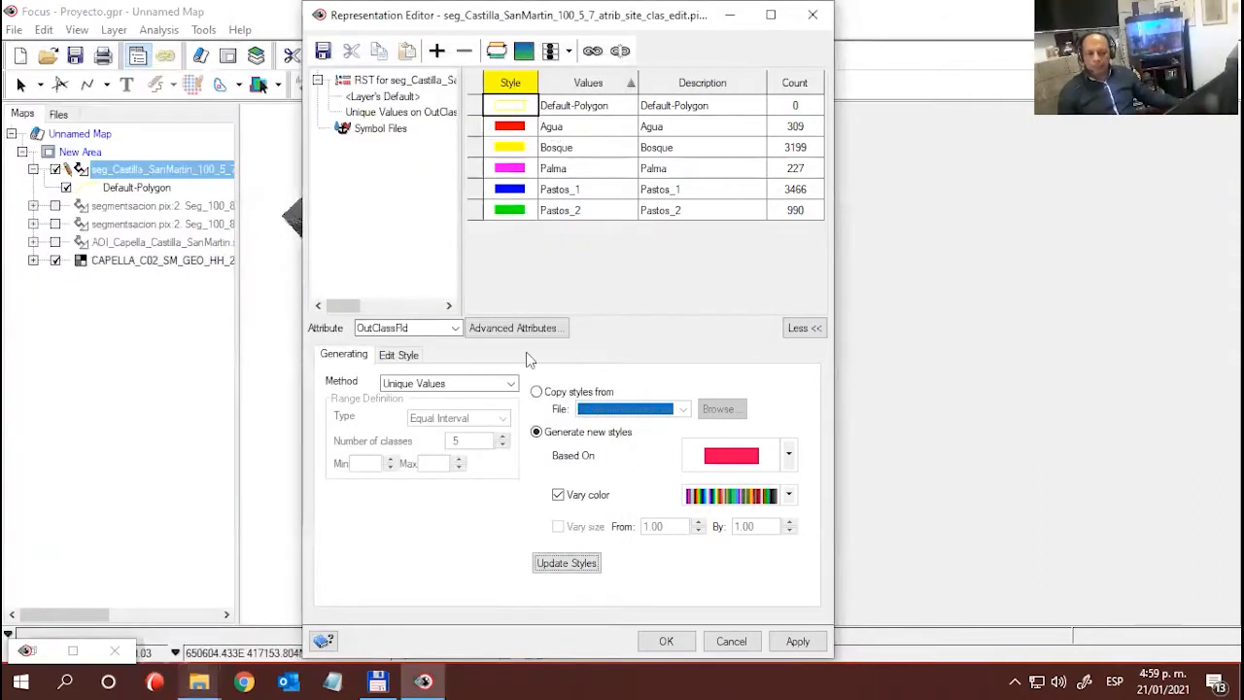
- Copy the class styles from seg_Castilla_SanMartin_100_5_7_atrib_site_clas_edit.rst in the Resultados folder and apply them to the edited classification layer
left_click(574, 391)
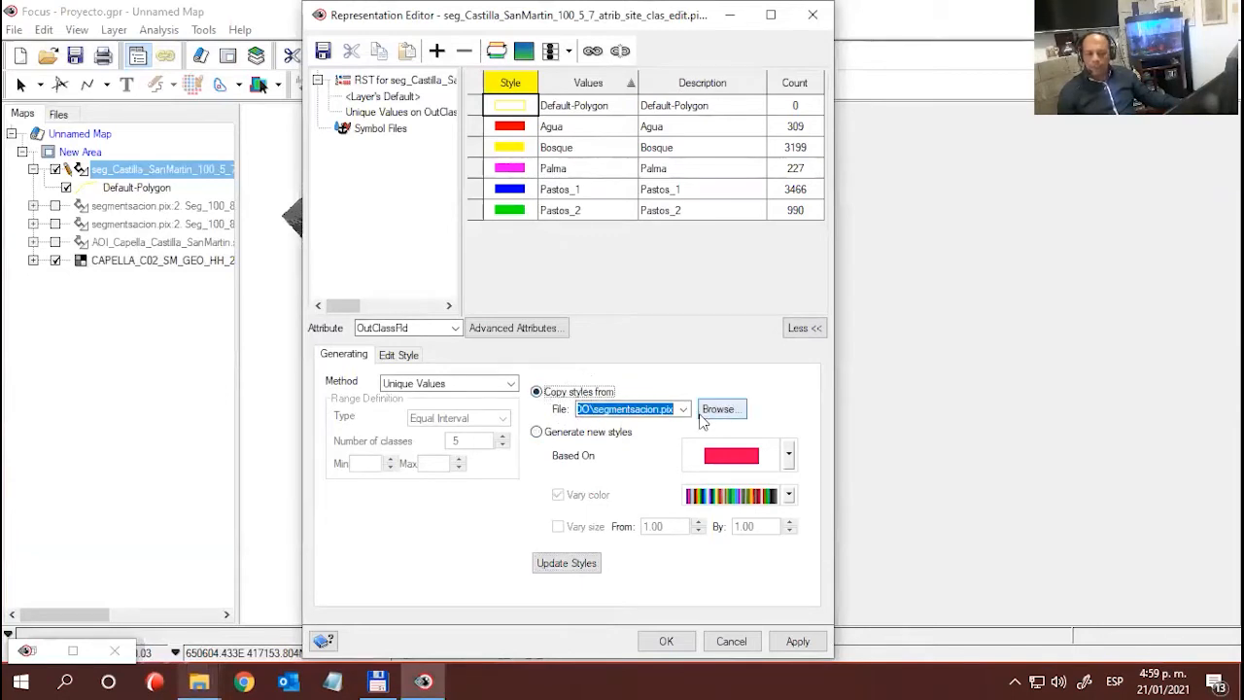
left_click(719, 409)
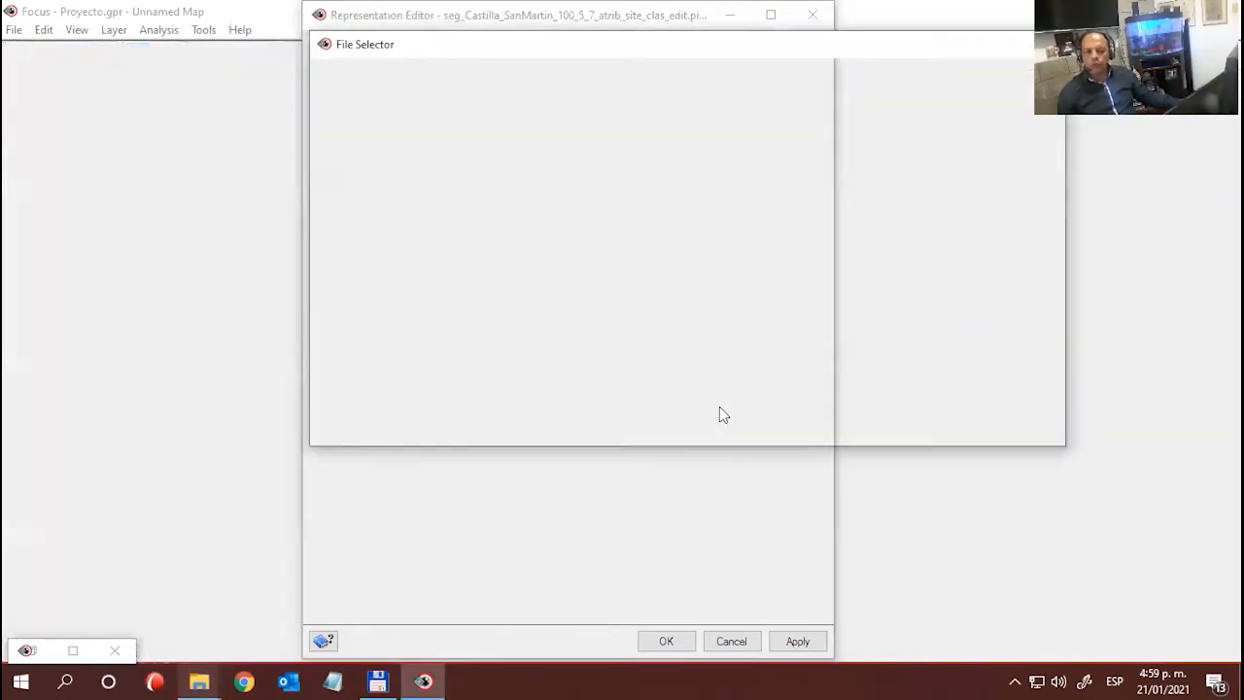
left_click(555, 123)
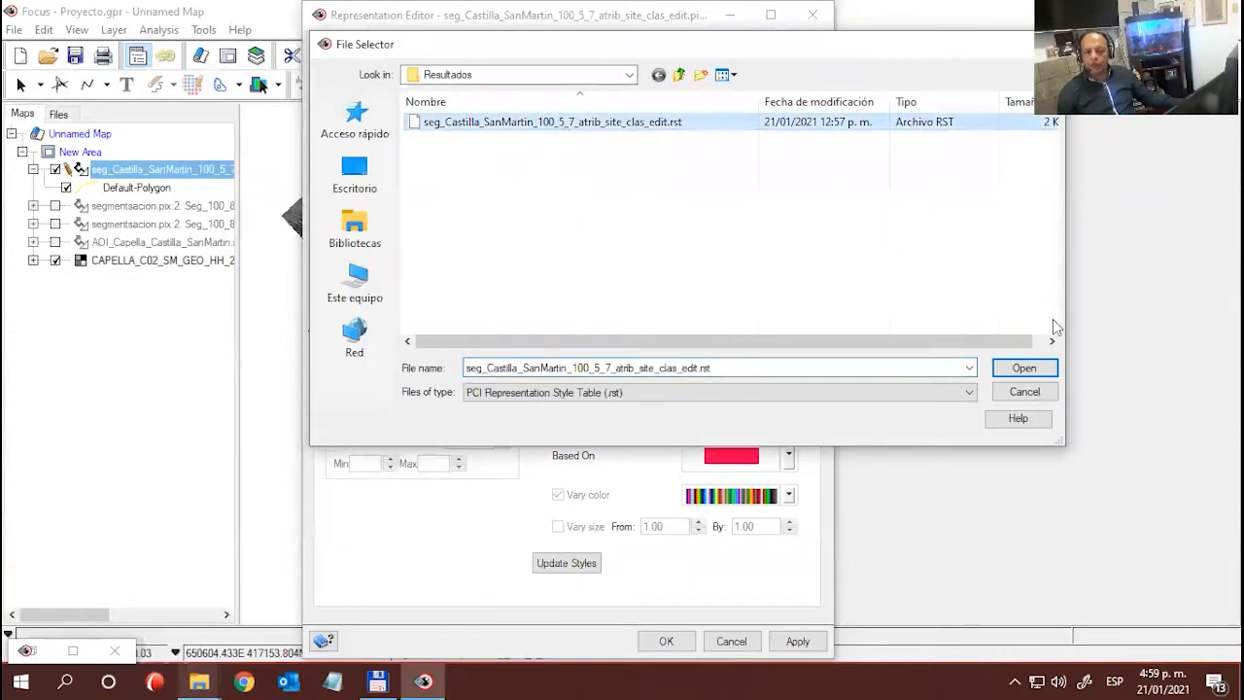
left_click(1024, 367)
left_click(570, 564)
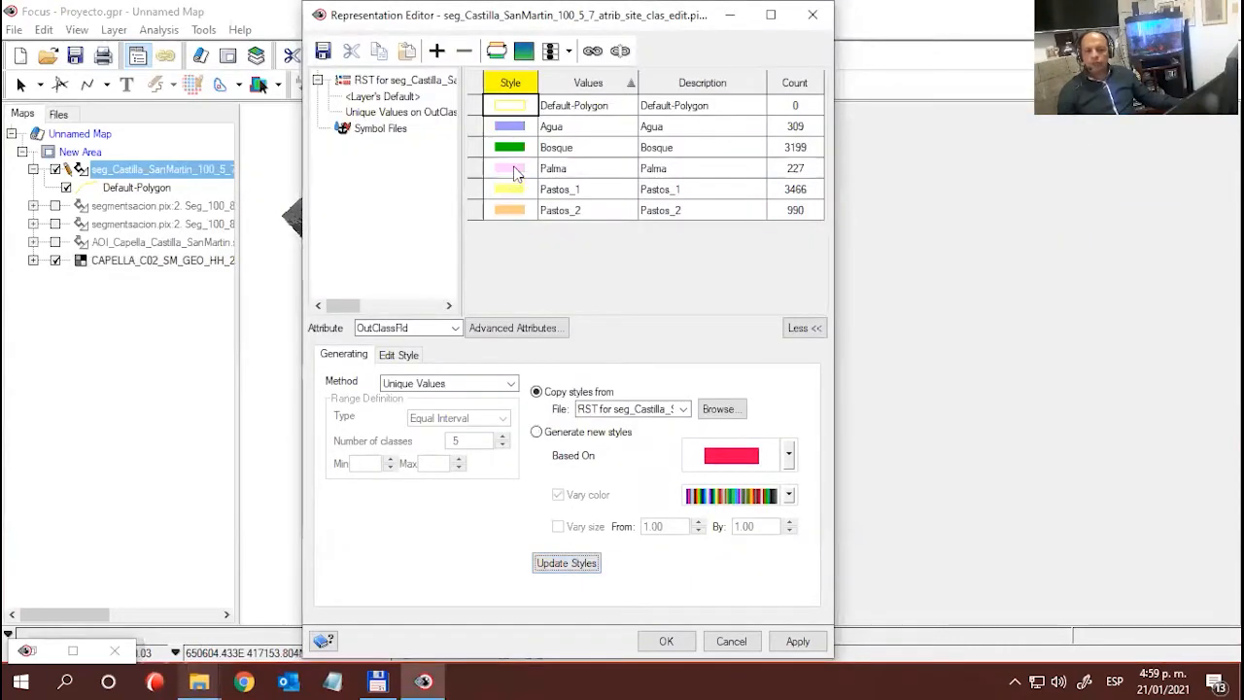
left_click(661, 644)
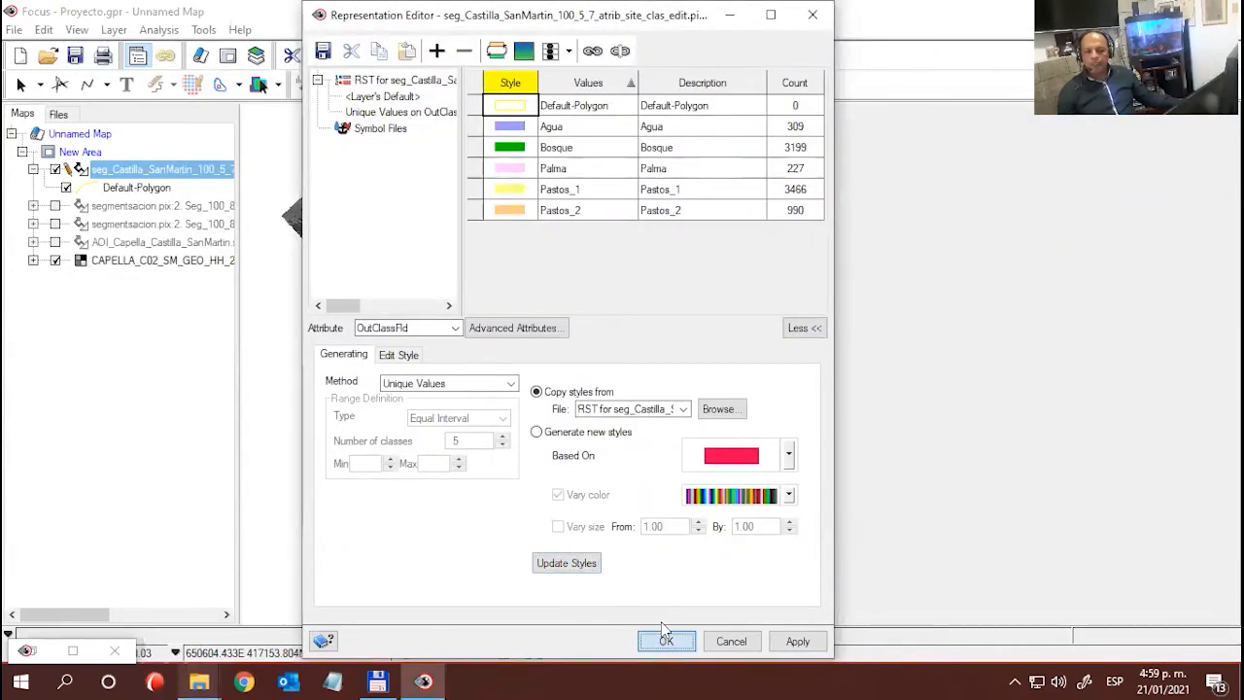
left_click(691, 321)
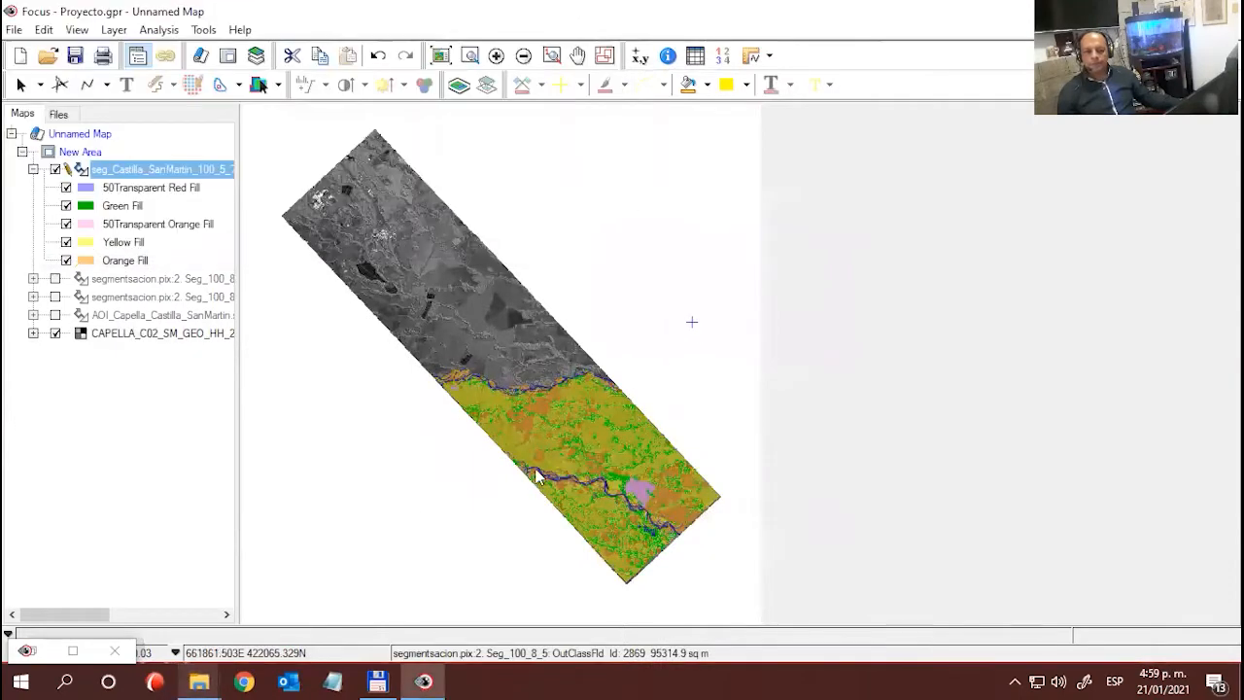
- Examine the styled classification up close along the southern river, the palm area and the surrounding pasture and forest polygons
scroll(547, 499, "up", 2)
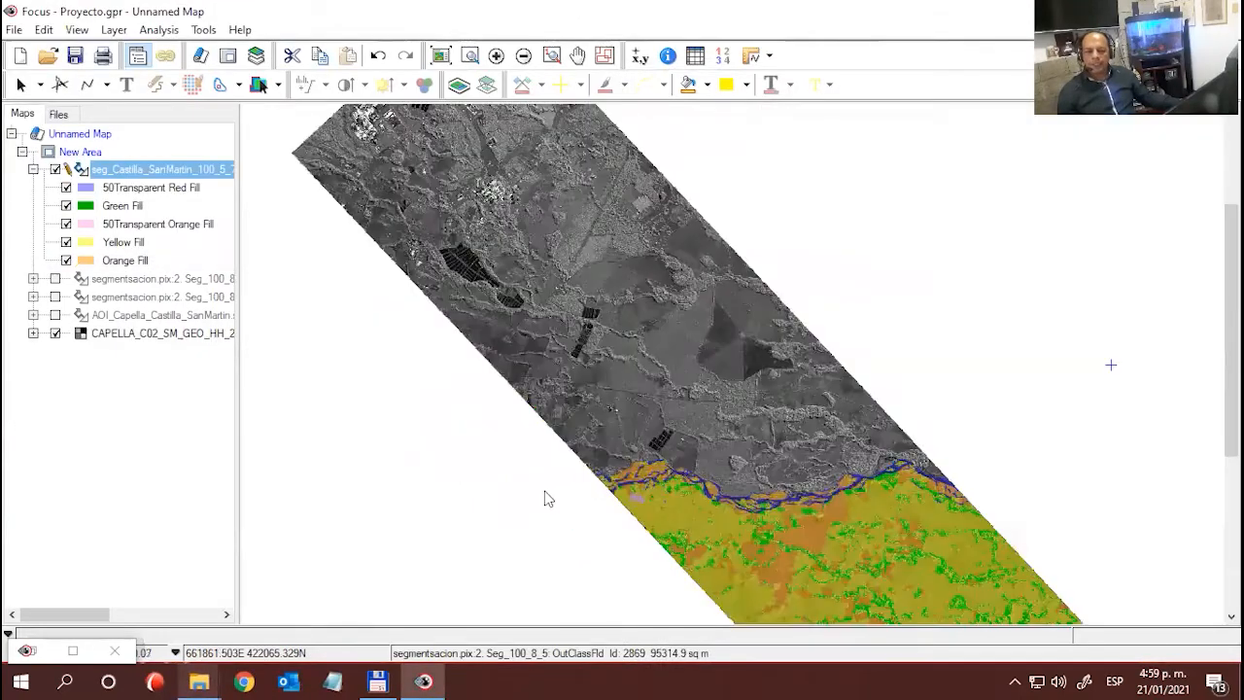
scroll(735, 458, "up", 1)
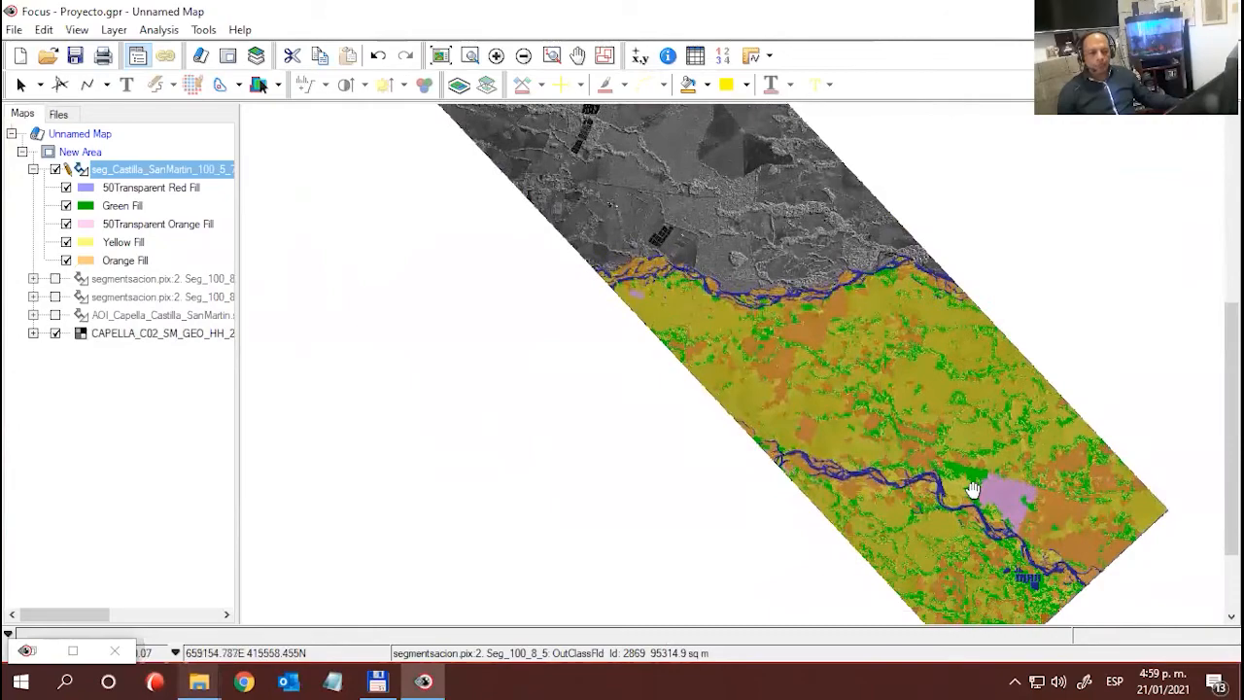
scroll(974, 498, "up", 1)
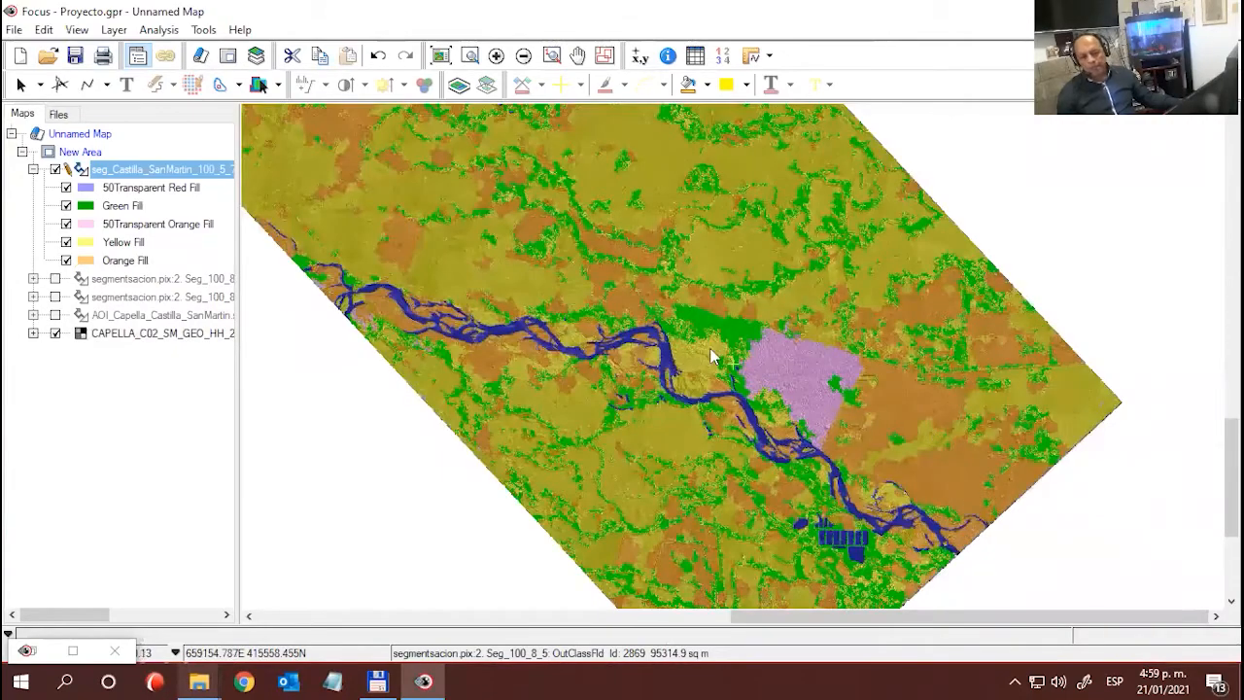
scroll(719, 354, "up", 2)
left_click_drag(739, 335, 957, 466)
left_click_drag(874, 388, 962, 497)
left_click_drag(592, 321, 473, 296)
left_click_drag(756, 427, 603, 242)
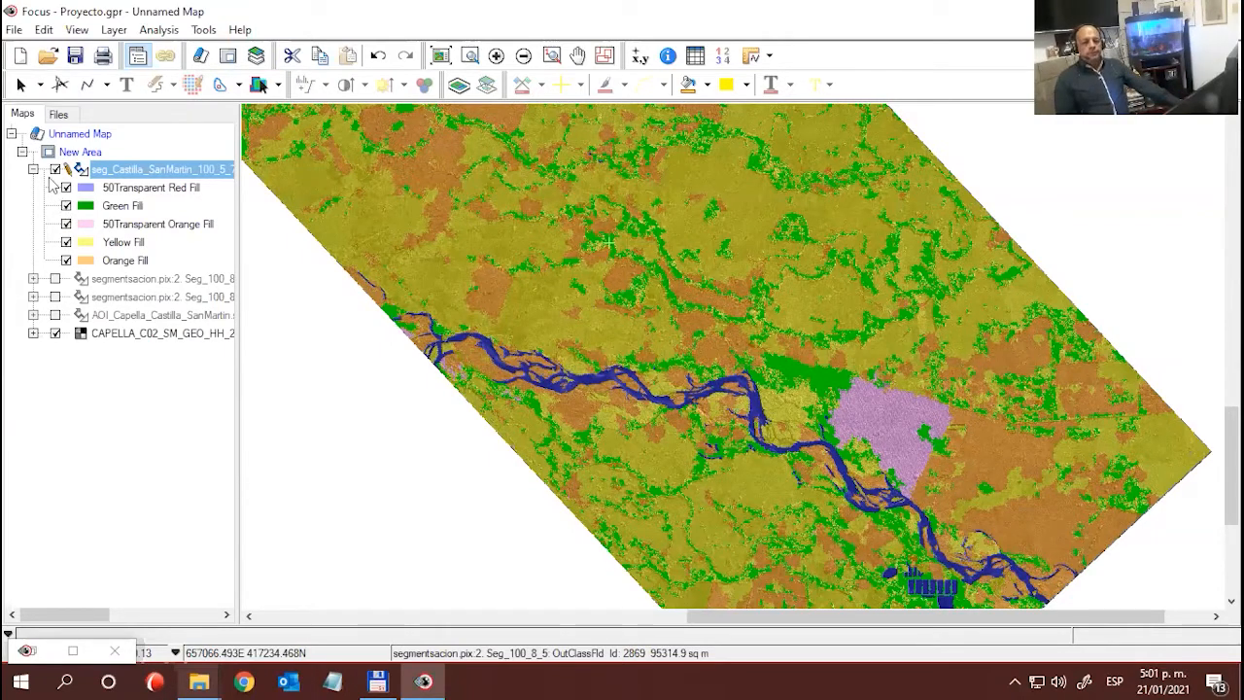
- Place the CAPELLA image layer directly beneath the edited classification and compare the two with a vertical Swipe in the Visualization Tools
left_click(113, 339)
left_click_drag(114, 339, 126, 277)
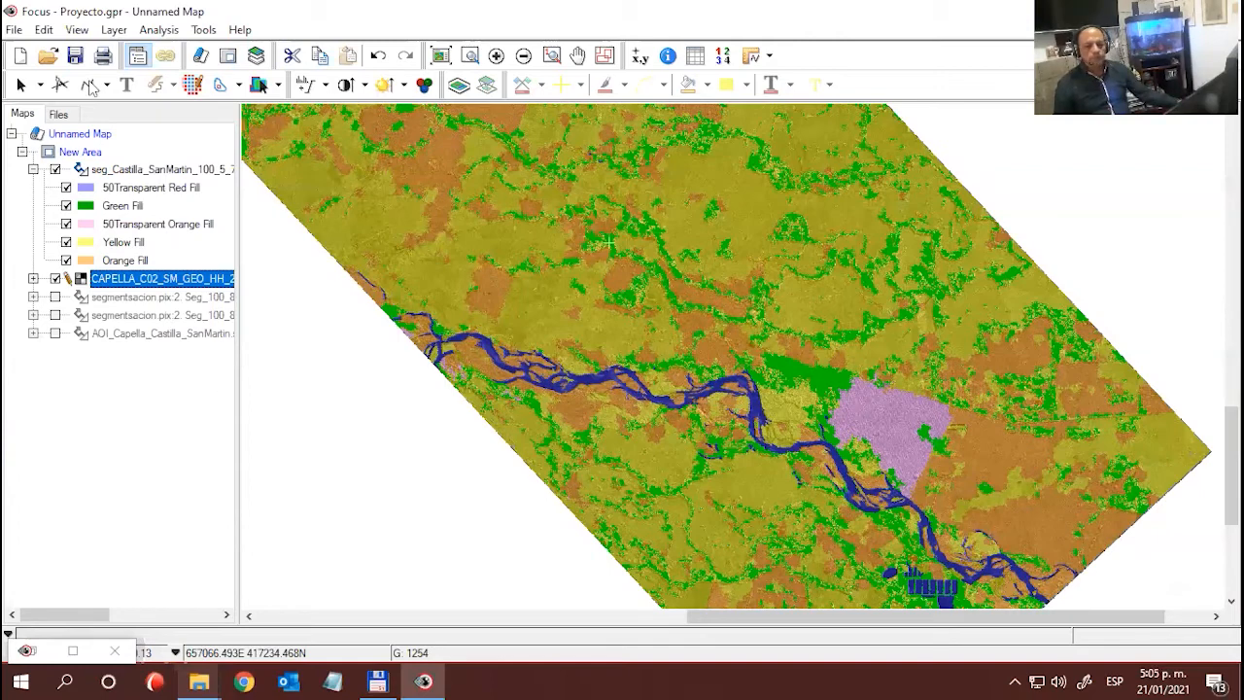
left_click(76, 30)
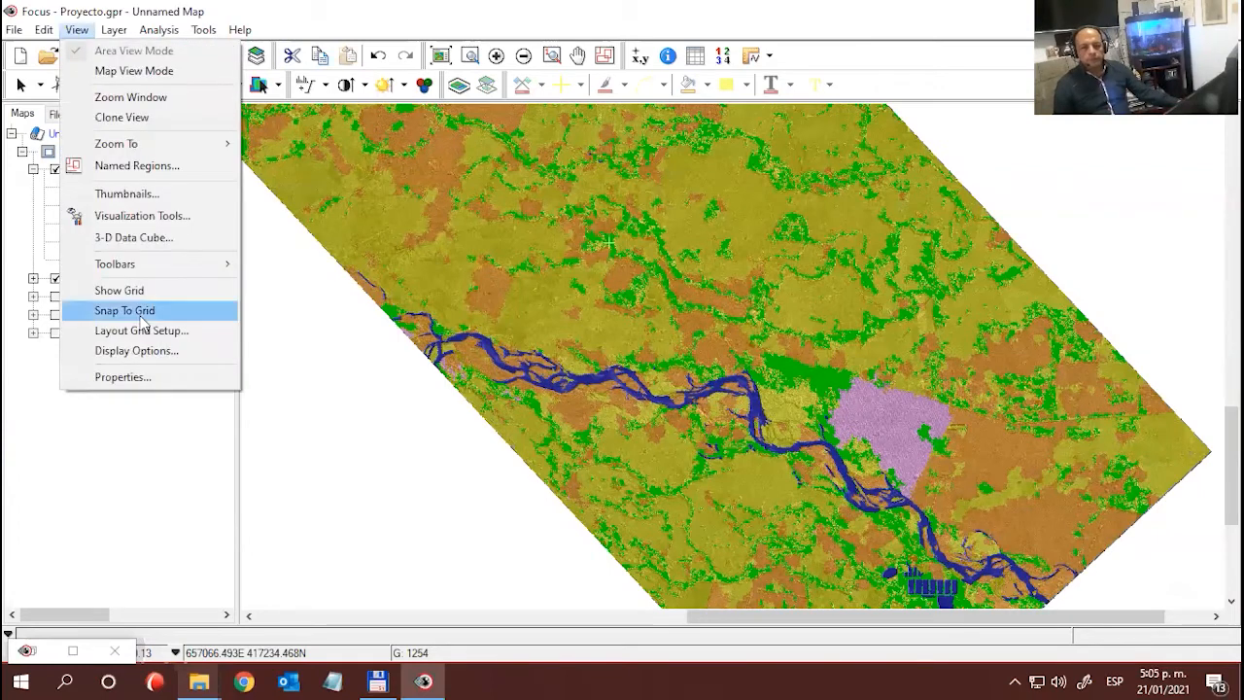
left_click(136, 216)
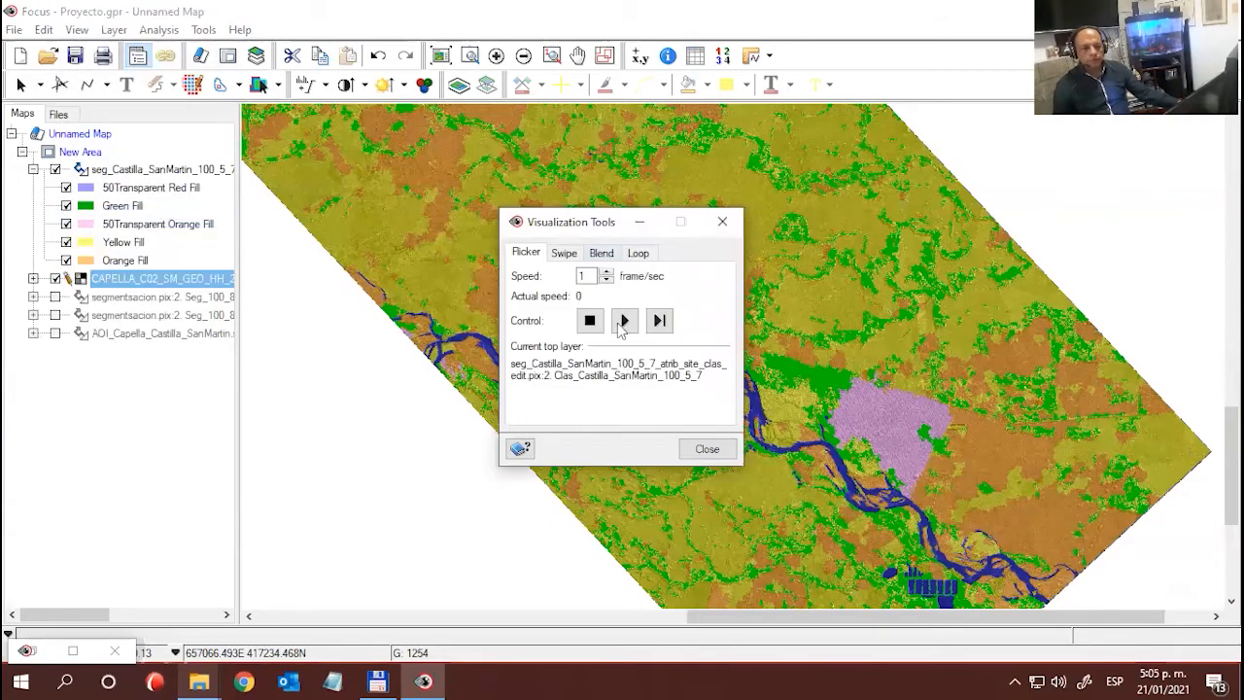
left_click(573, 258)
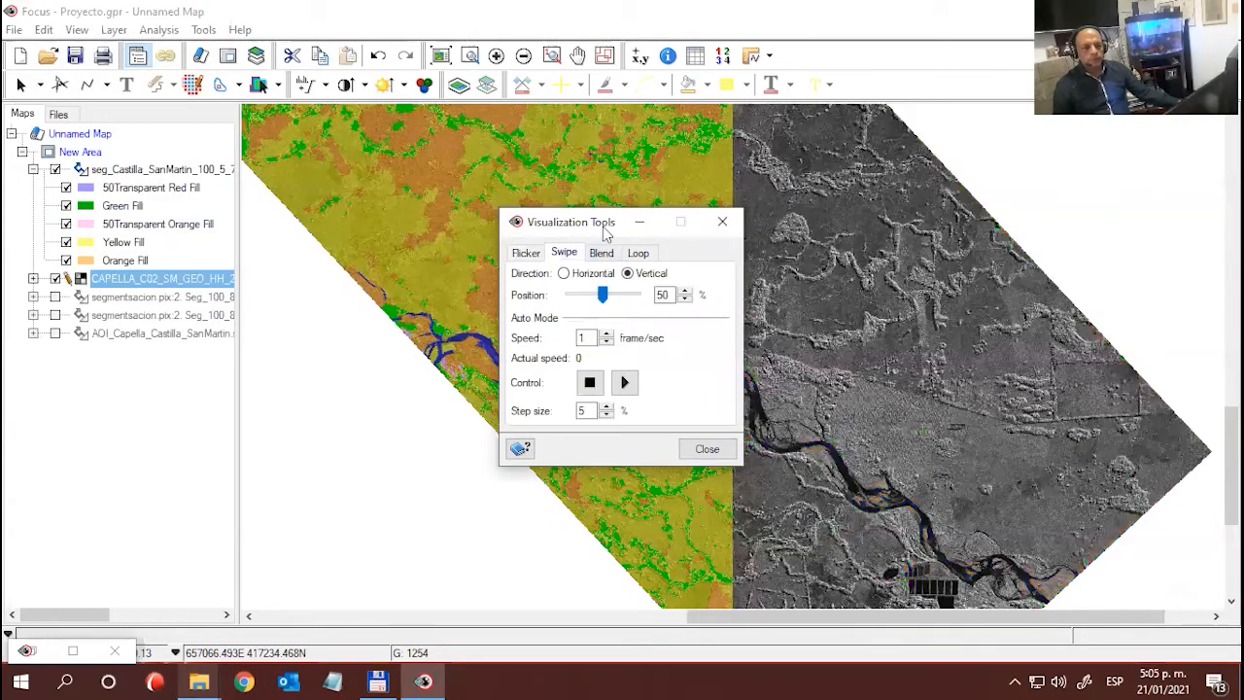
left_click_drag(598, 226, 193, 306)
left_click_drag(822, 359, 866, 383)
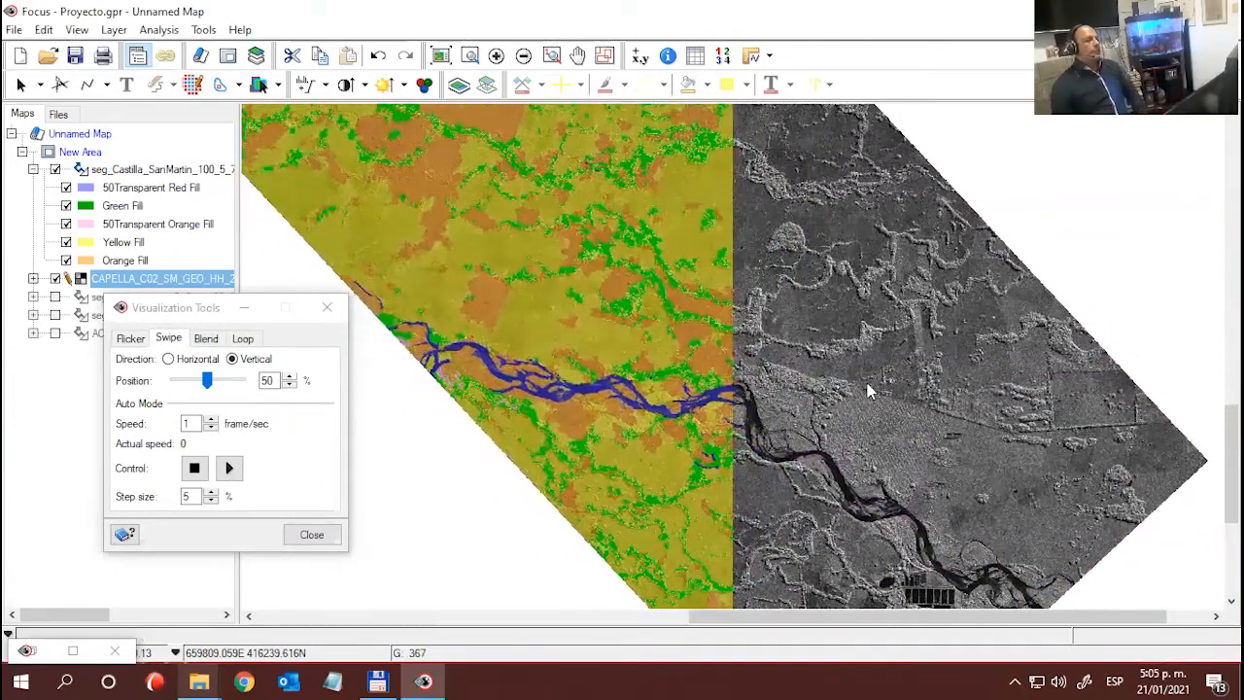